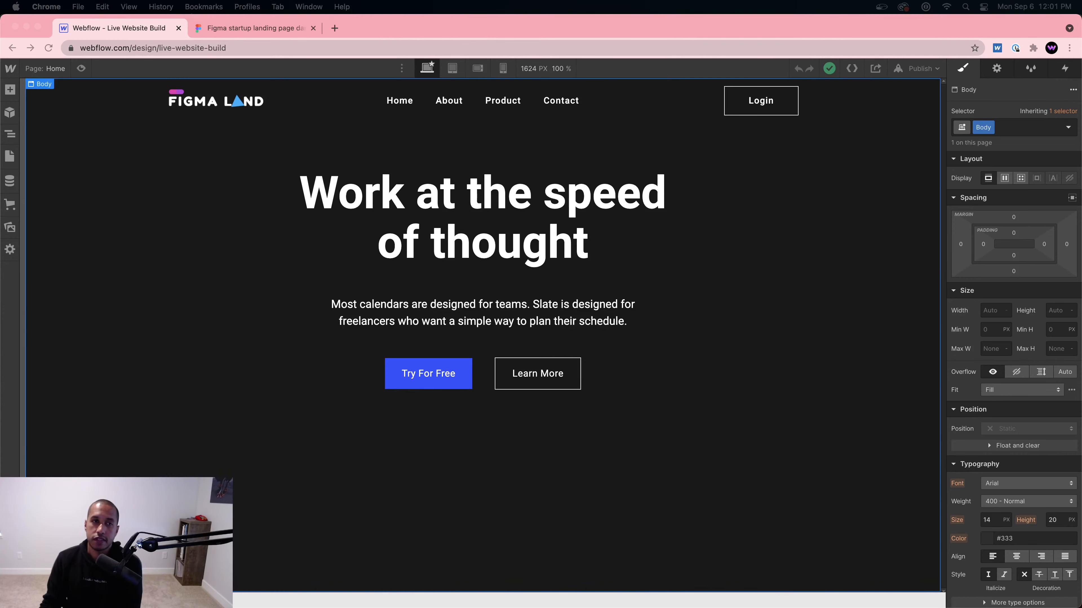
Step: Review the Figma Land dark design's Desktop frame, then start a new blank browser tab
click(746, 25)
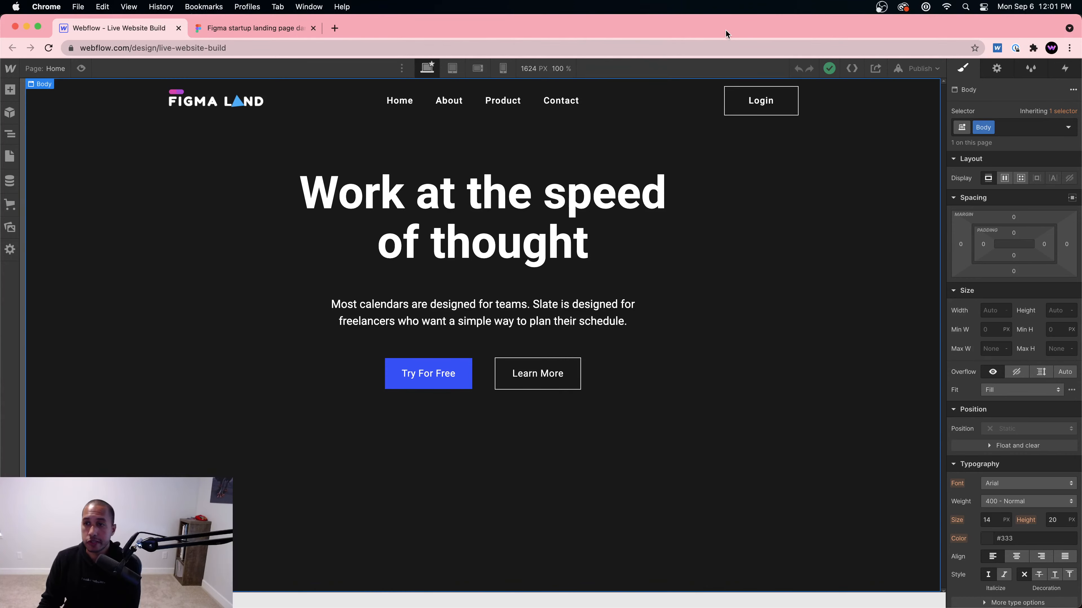
click(210, 30)
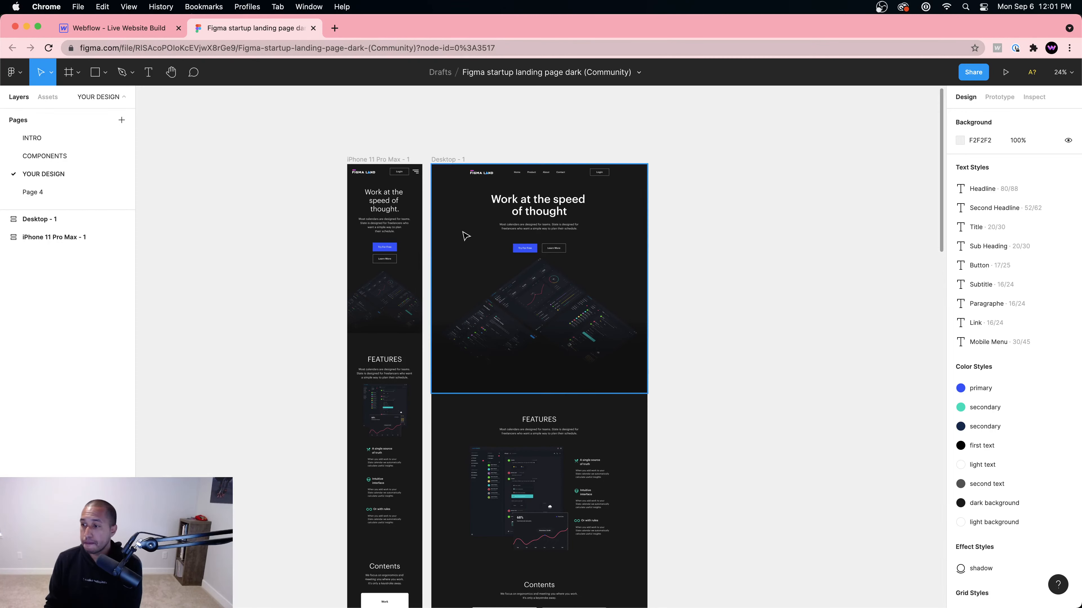
scroll(526, 261, down, 2)
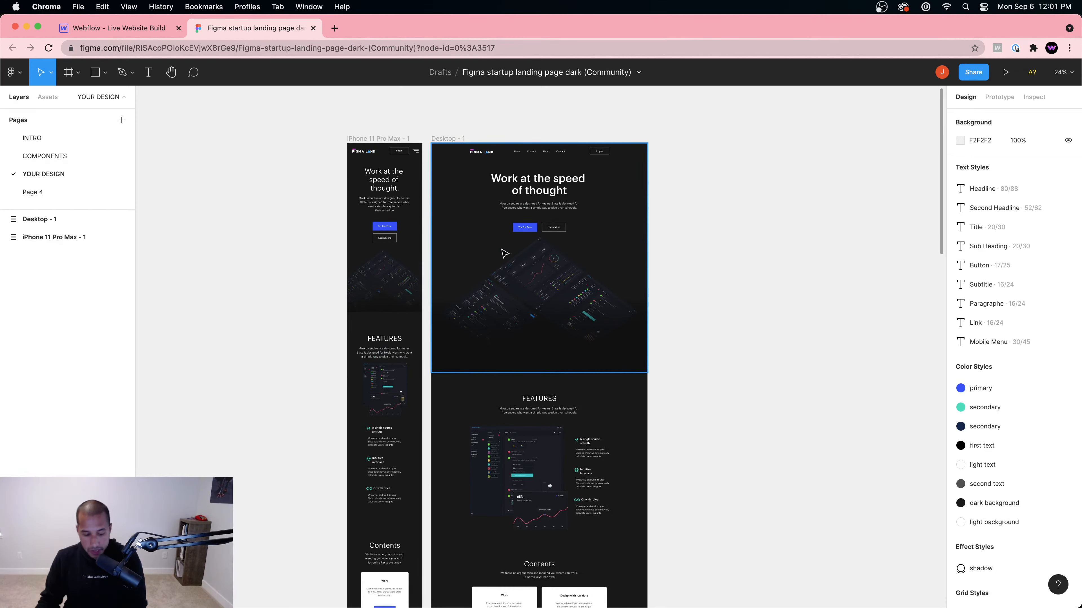
scroll(500, 257, up, 5)
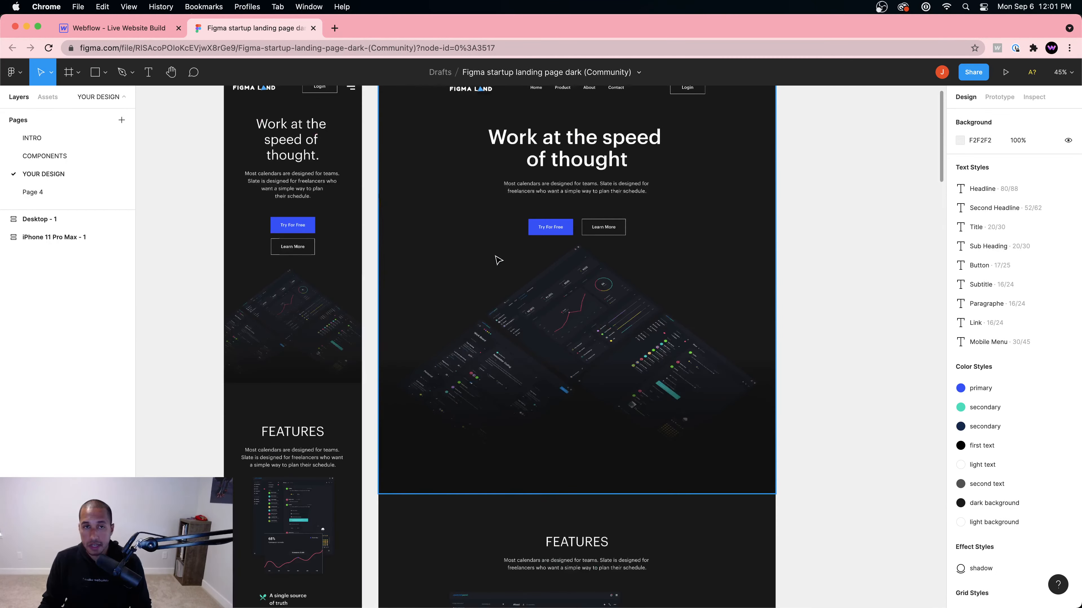
scroll(821, 201, up, 5)
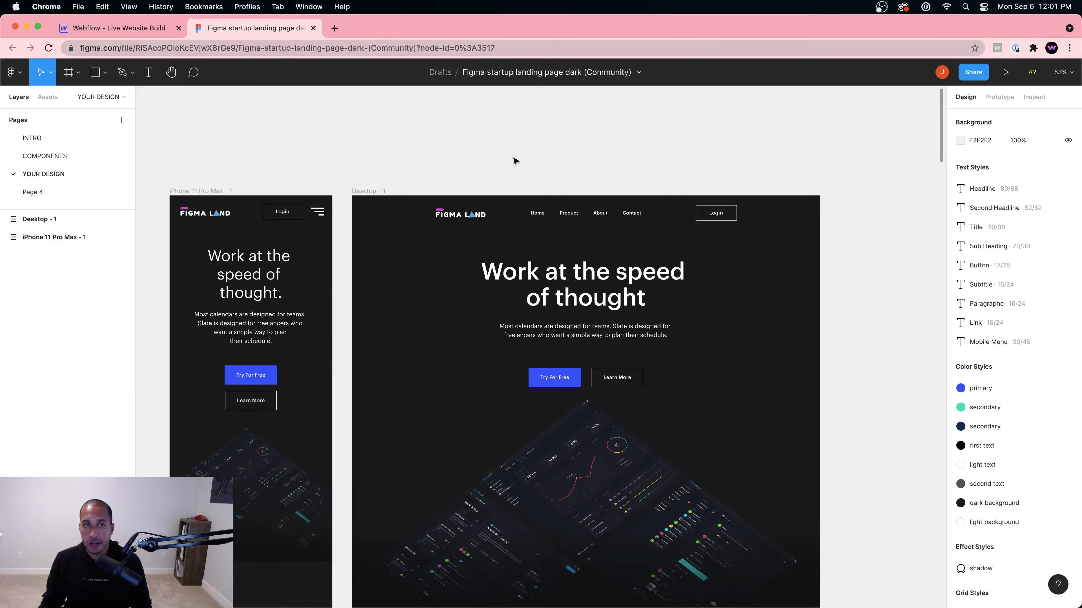
click(336, 29)
Step: Load One Page Love's Free One Page Templates listing in the new tab, then return to Figma
click(338, 48)
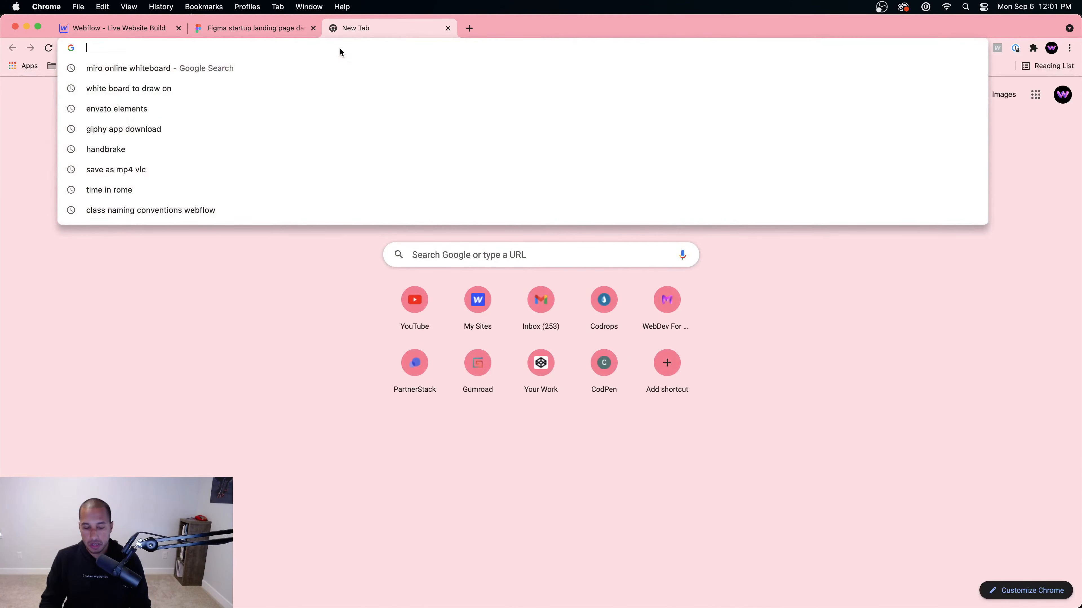
text(onepagelove.com)
key(Return)
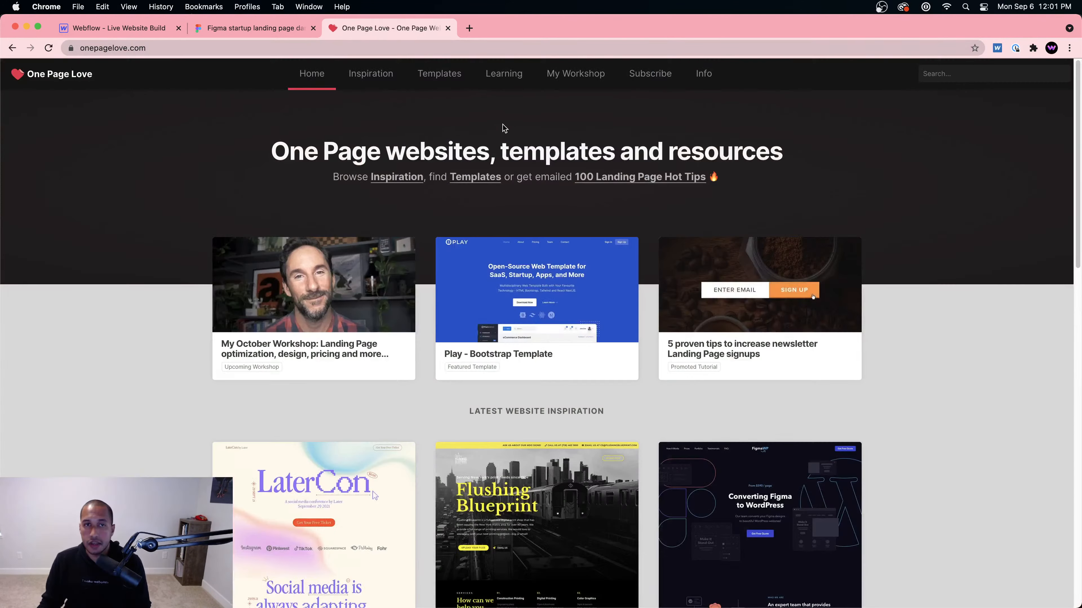
mouse_move(439, 73)
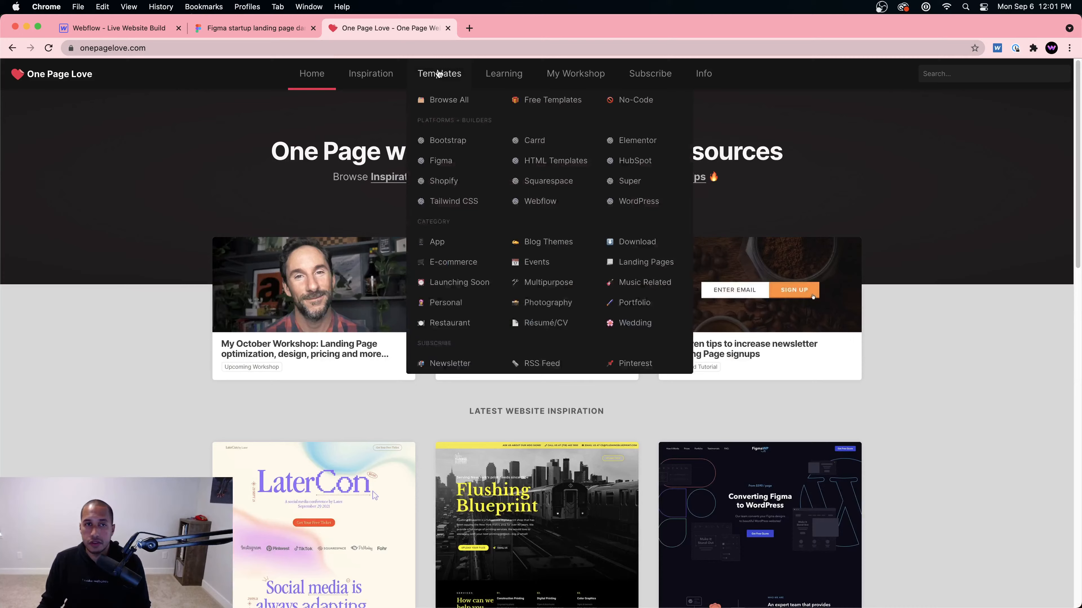
click(546, 102)
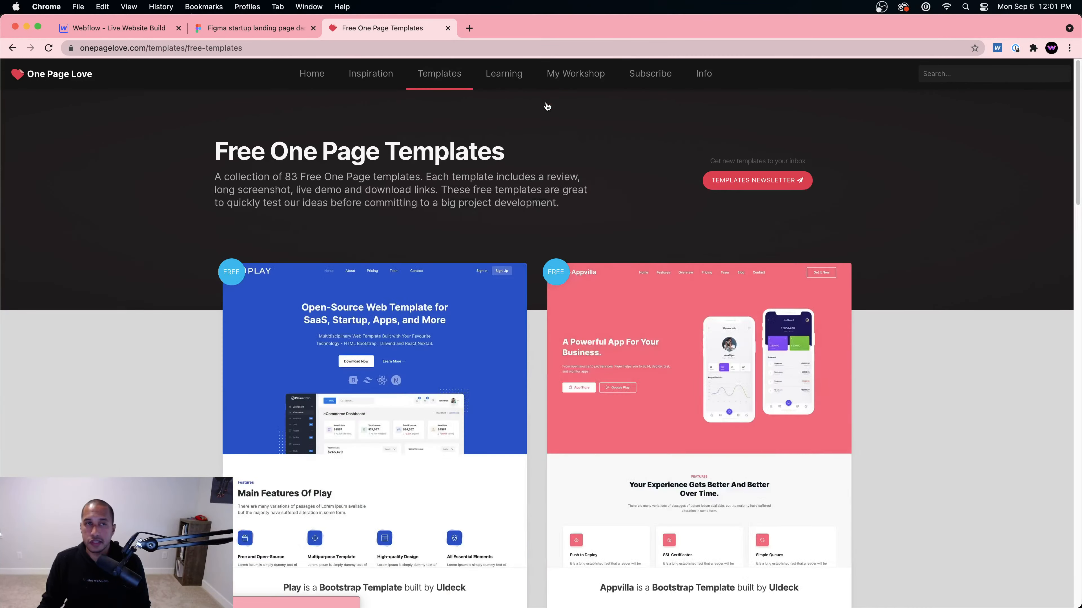
click(253, 28)
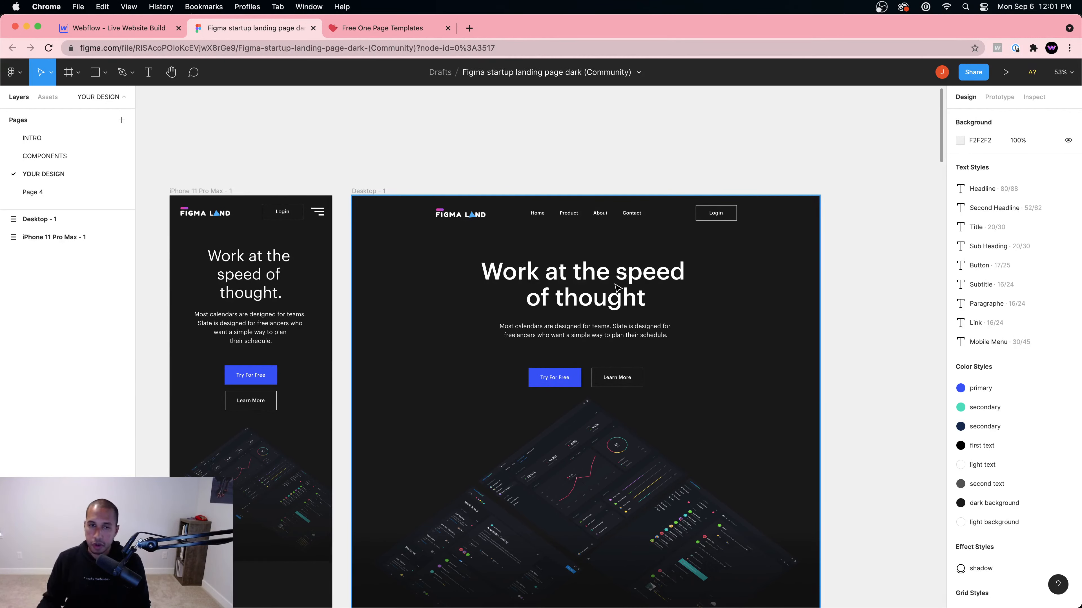
Step: Inspect the Webflow navbar, hero heading, subheading, Try For Free and Learn More buttons
scroll(652, 333, down, 2)
scroll(643, 333, down, 2)
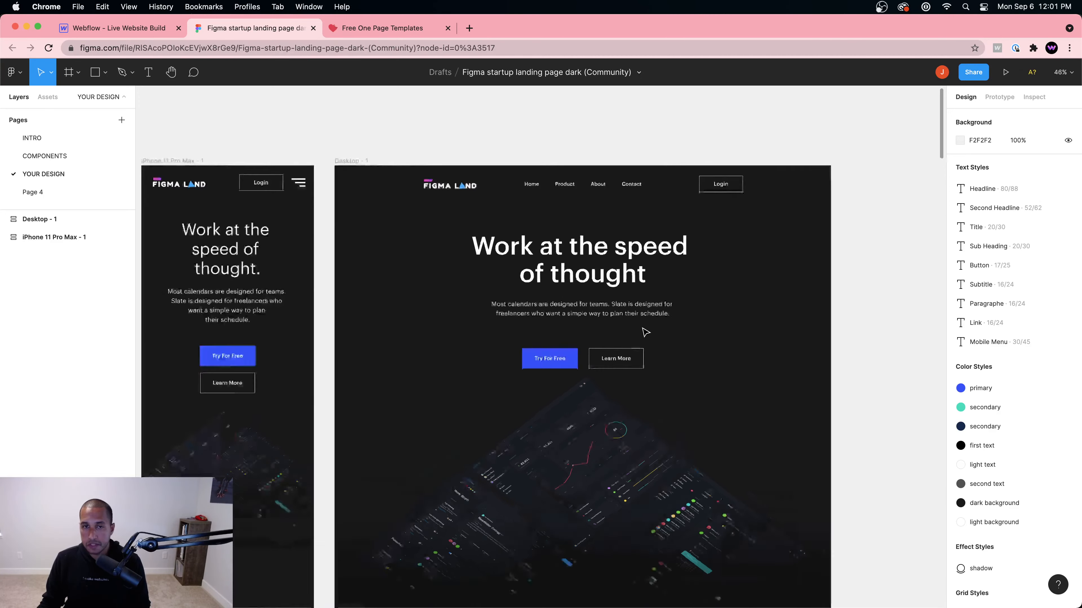
scroll(643, 332, up, 2)
click(160, 30)
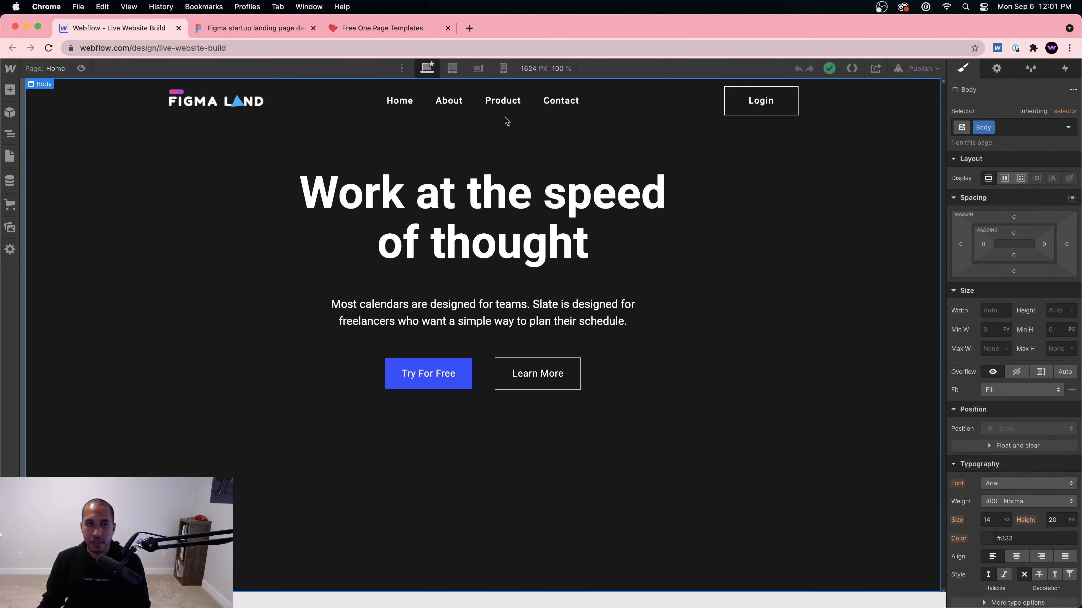
click(520, 116)
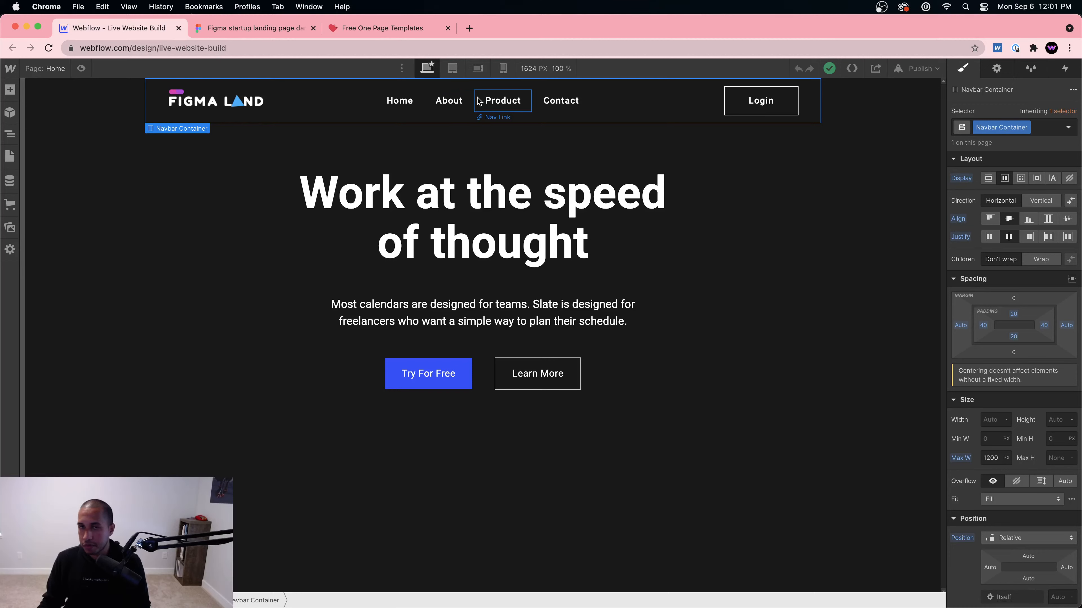
click(503, 193)
click(500, 303)
click(435, 370)
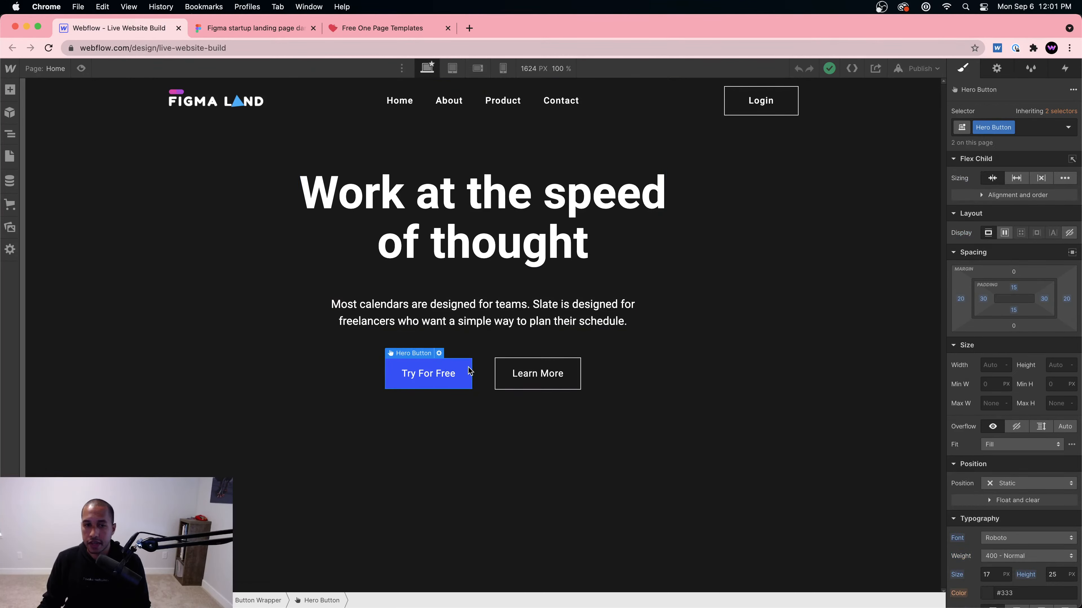
click(537, 375)
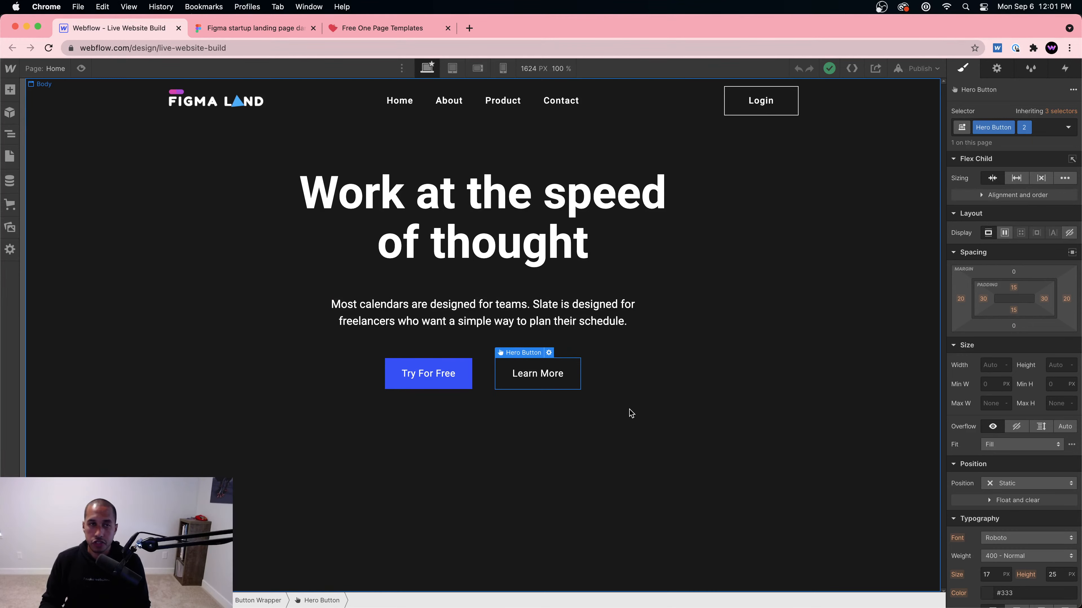
click(384, 30)
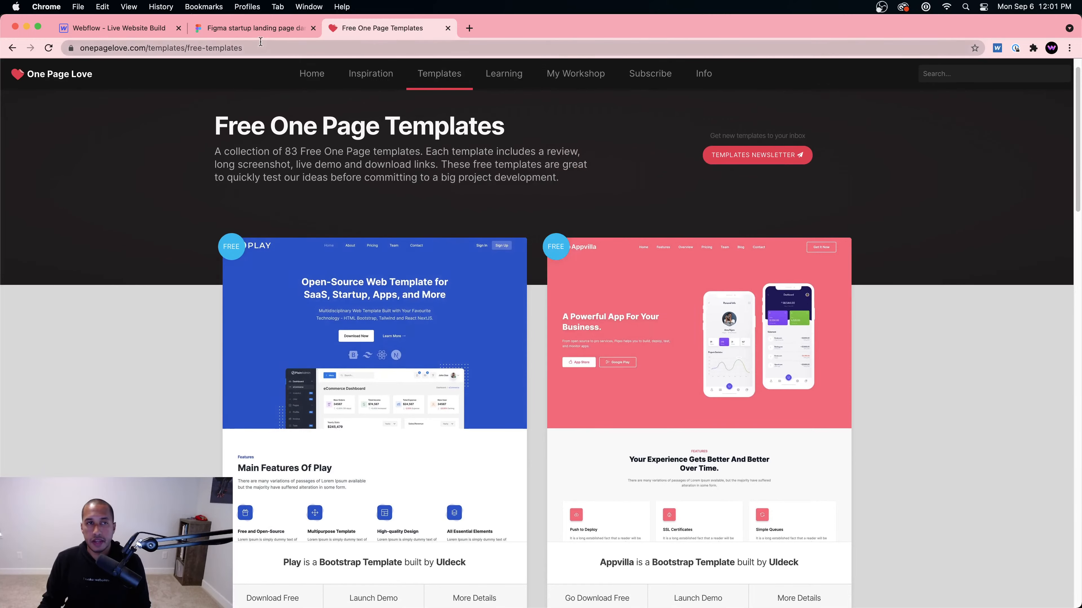
Step: Scroll the Figma canvas down to the isometric dashboard mockup below the hero buttons
click(258, 28)
scroll(554, 345, down, 5)
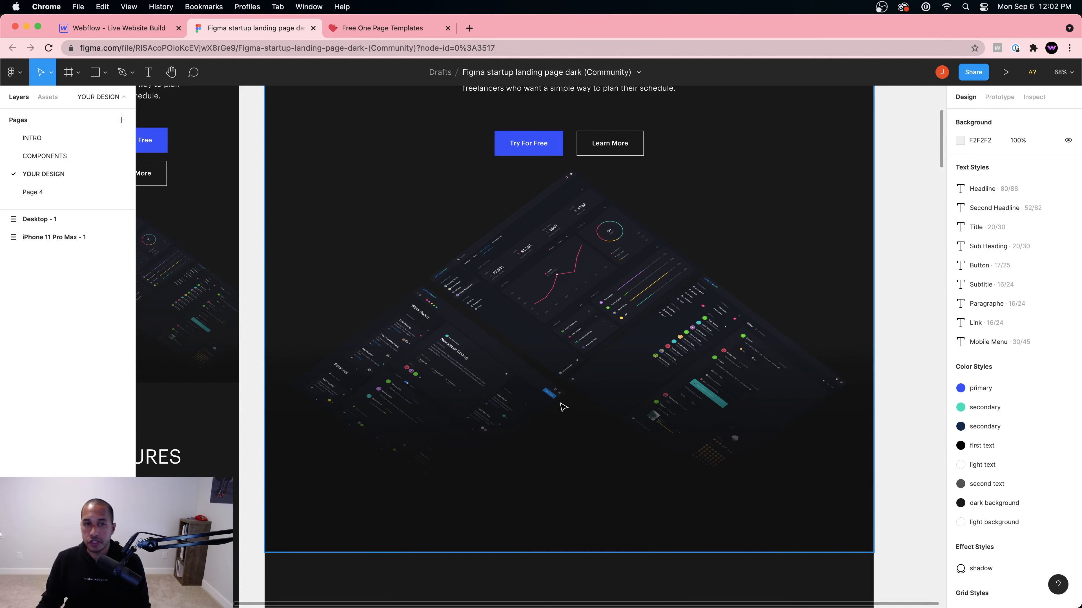
Step: Locate the screens group holding the dashboards inside the Desktop HEADER 05 frame
click(490, 380)
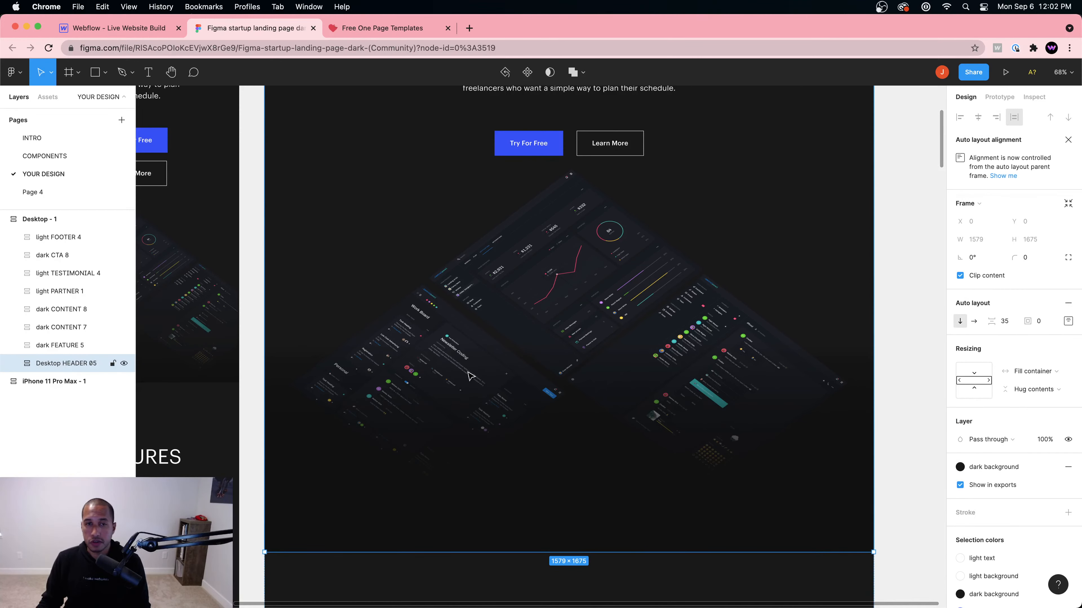
scroll(664, 334, down, 2)
scroll(664, 336, down, 1)
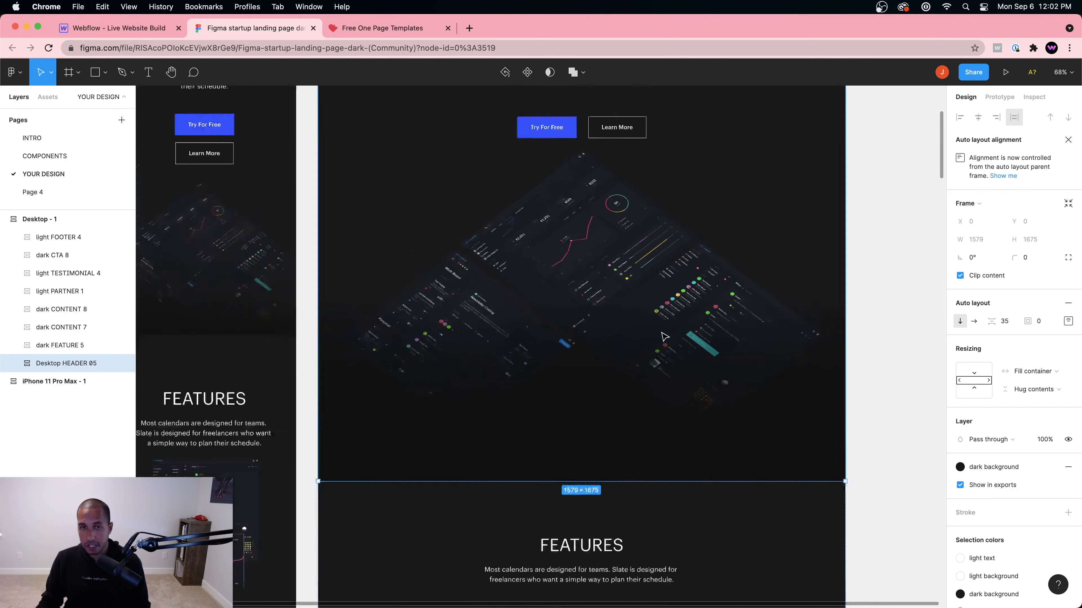
scroll(665, 336, down, 3)
click(496, 324)
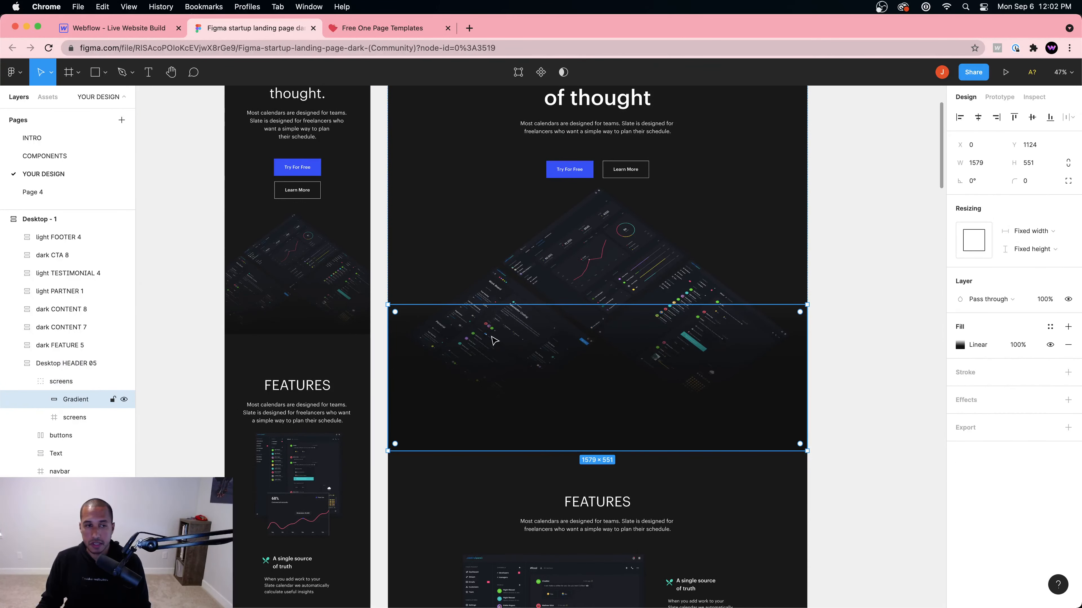
click(505, 296)
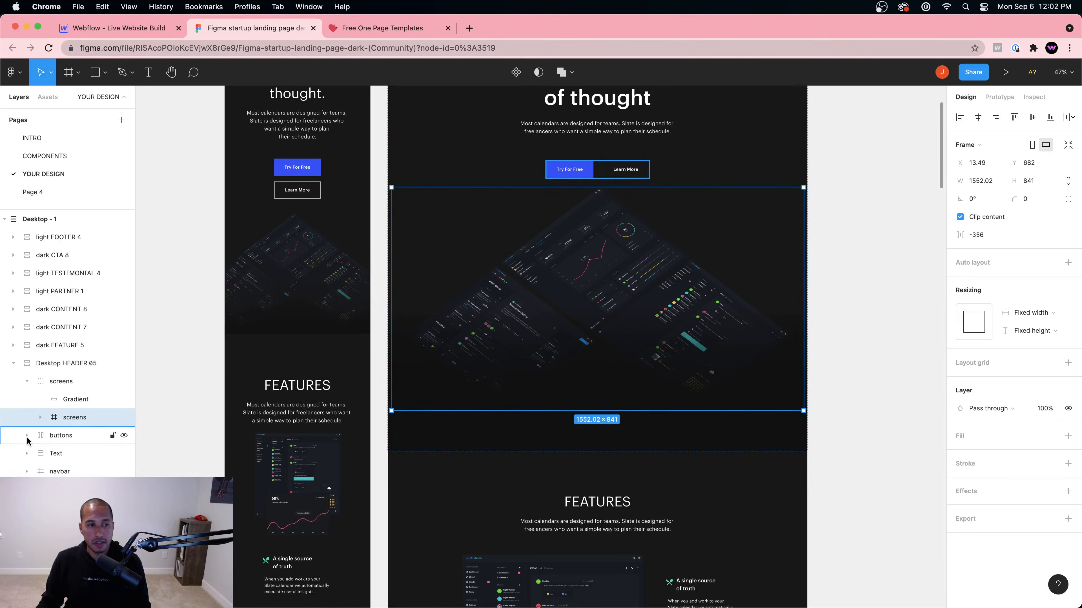
Step: Export the Boards, Chat Bot and Dashboard #1 layers together as 2x PNGs
click(41, 417)
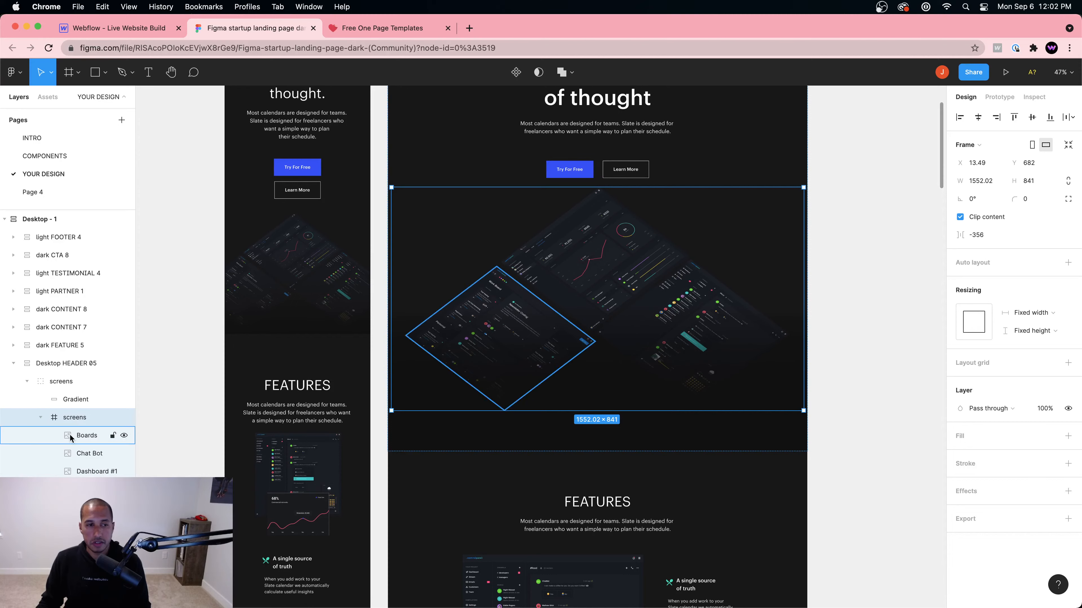
click(70, 437)
click(87, 471)
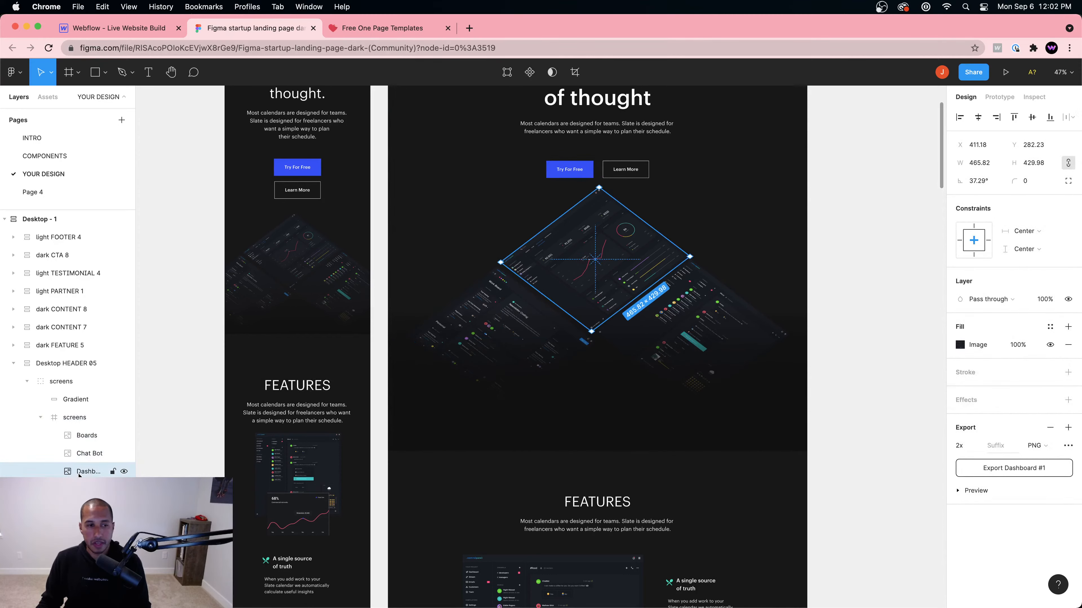
click(76, 458)
click(75, 439)
shift+click(85, 470)
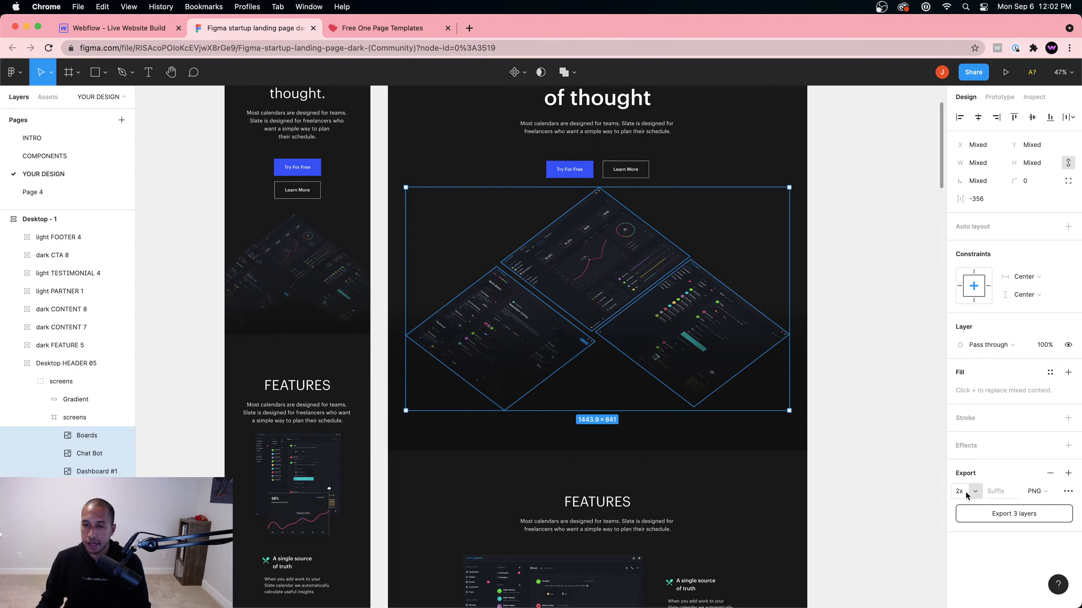
click(1017, 514)
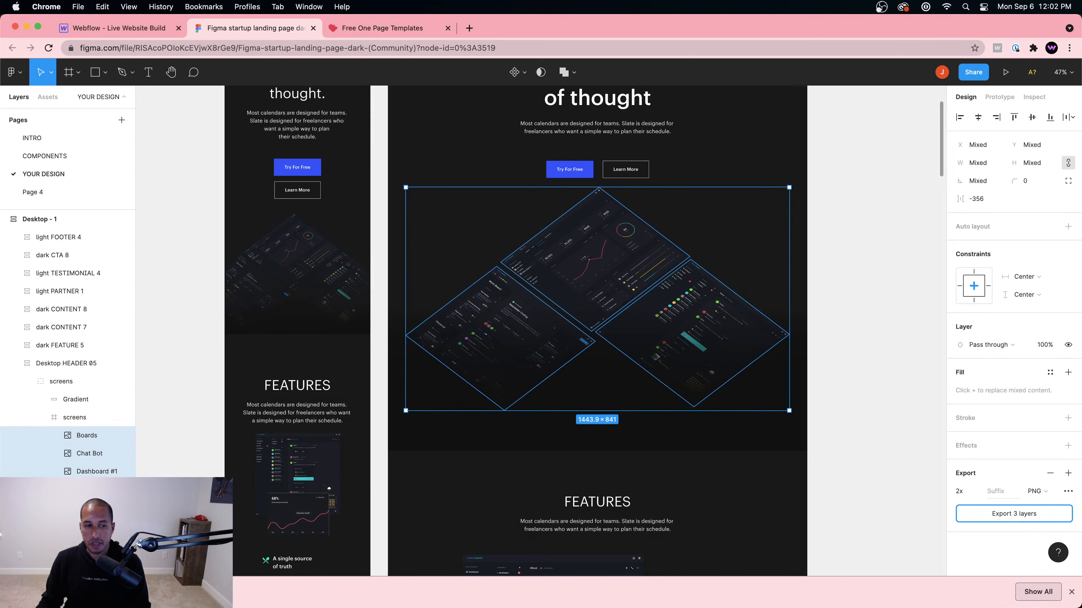
click(131, 592)
Step: Open the extracted export folder in Finder and Quick Look through Boards, Chat Bot and Dashboard #1
click(170, 579)
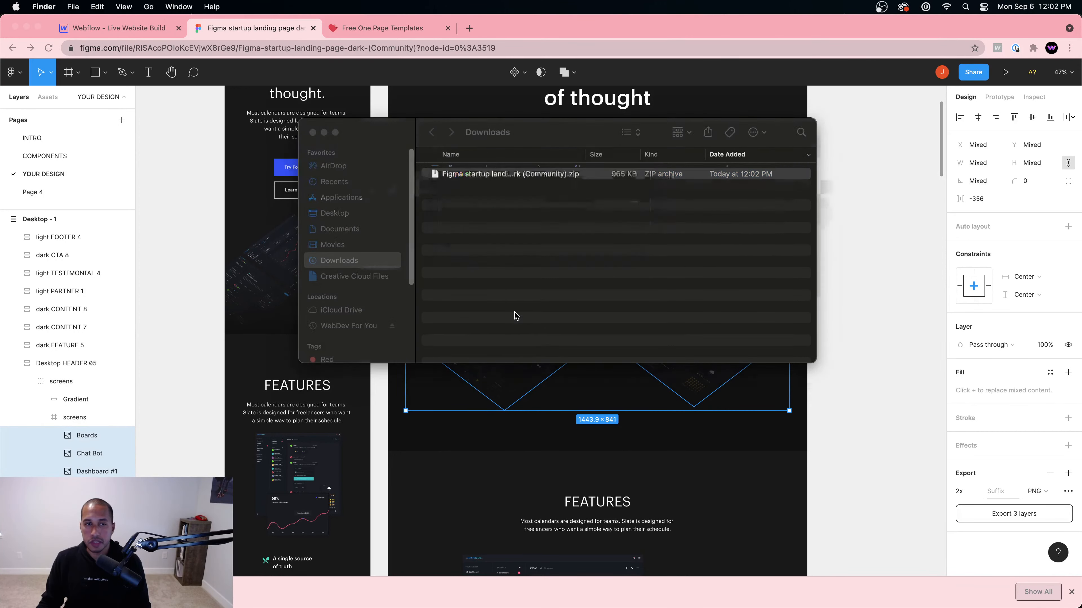
double_click(475, 173)
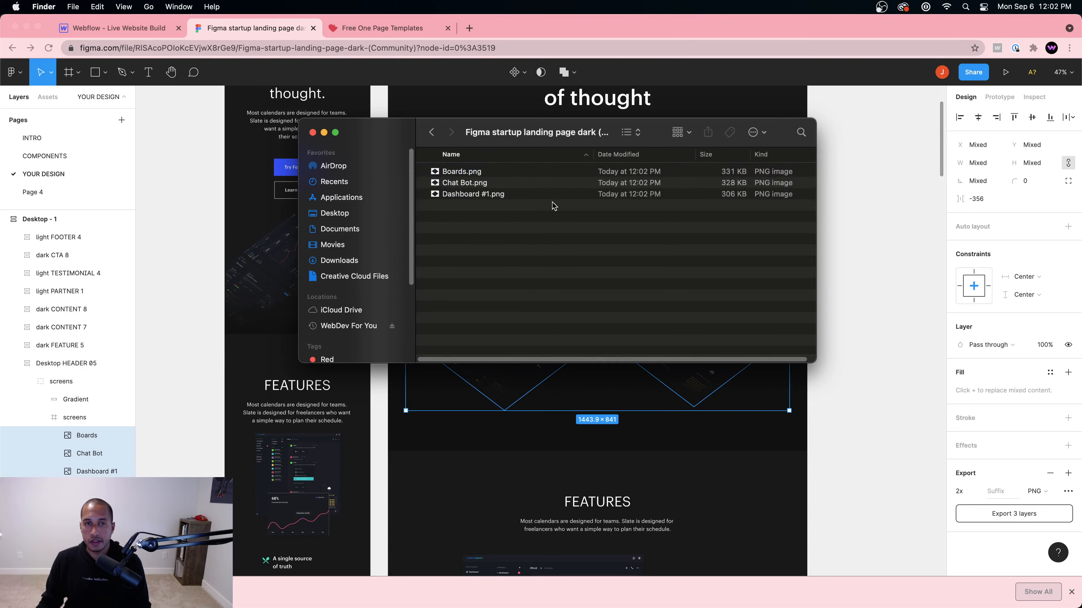
click(478, 174)
key(space)
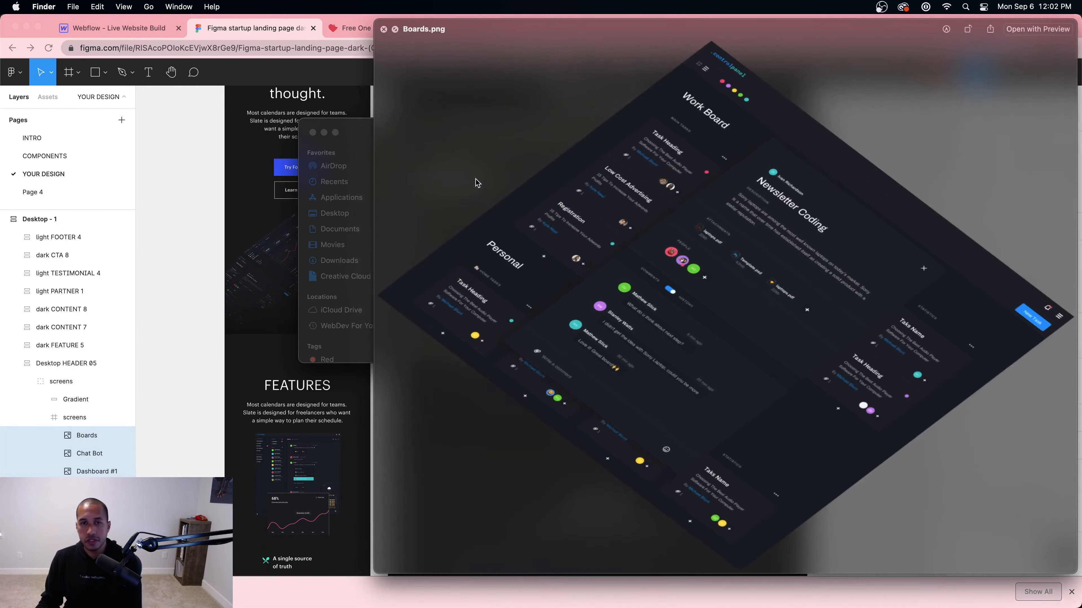
key(Down)
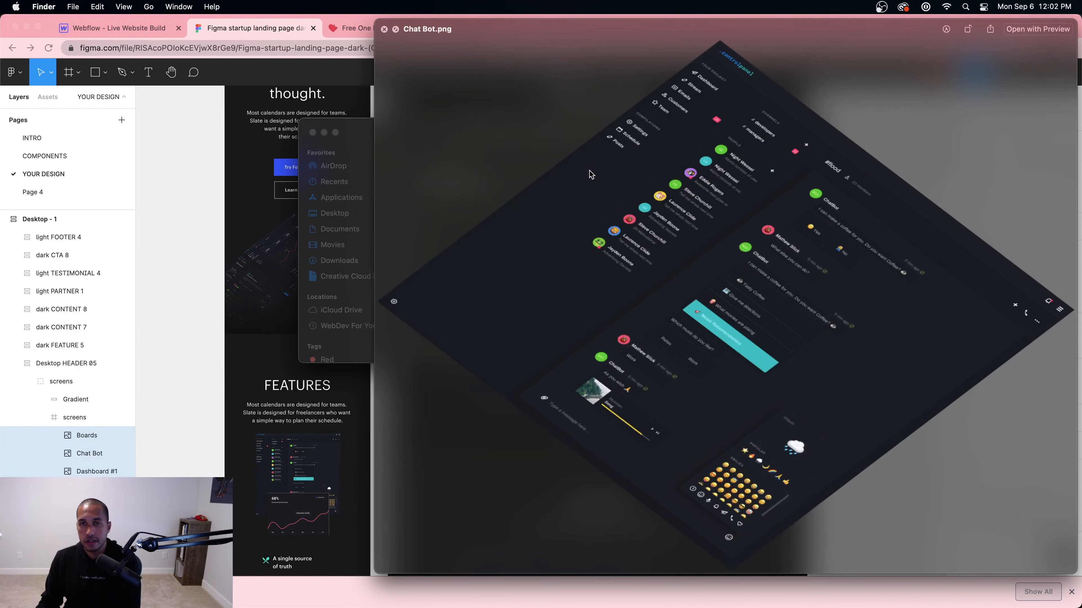
key(Down)
key(Up)
key(Up)
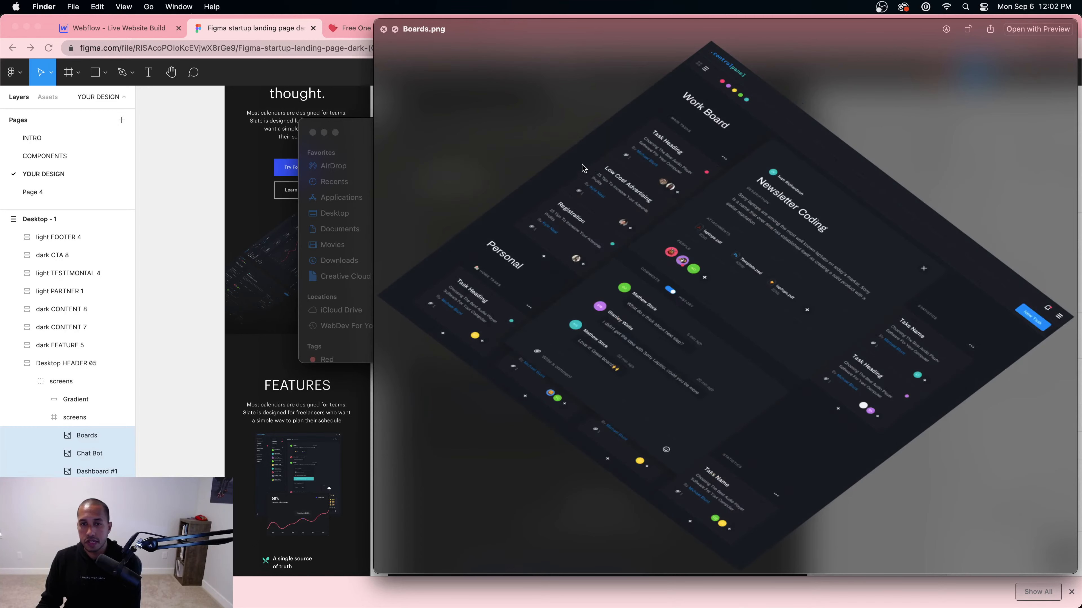
click(383, 29)
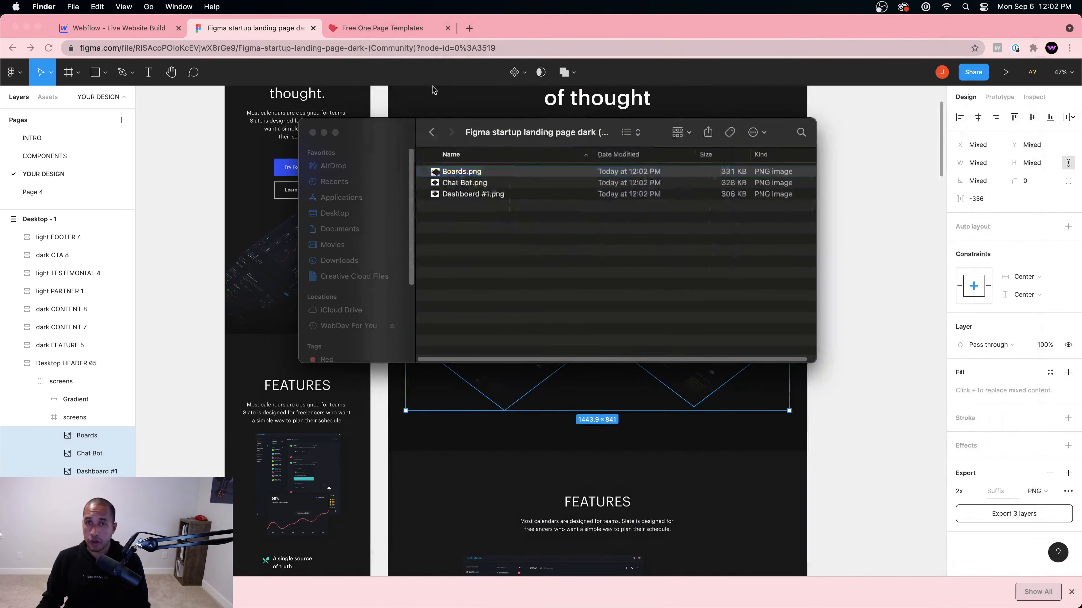
Step: Preview Boards.png again, close it, and return to the Webflow designer
key(space)
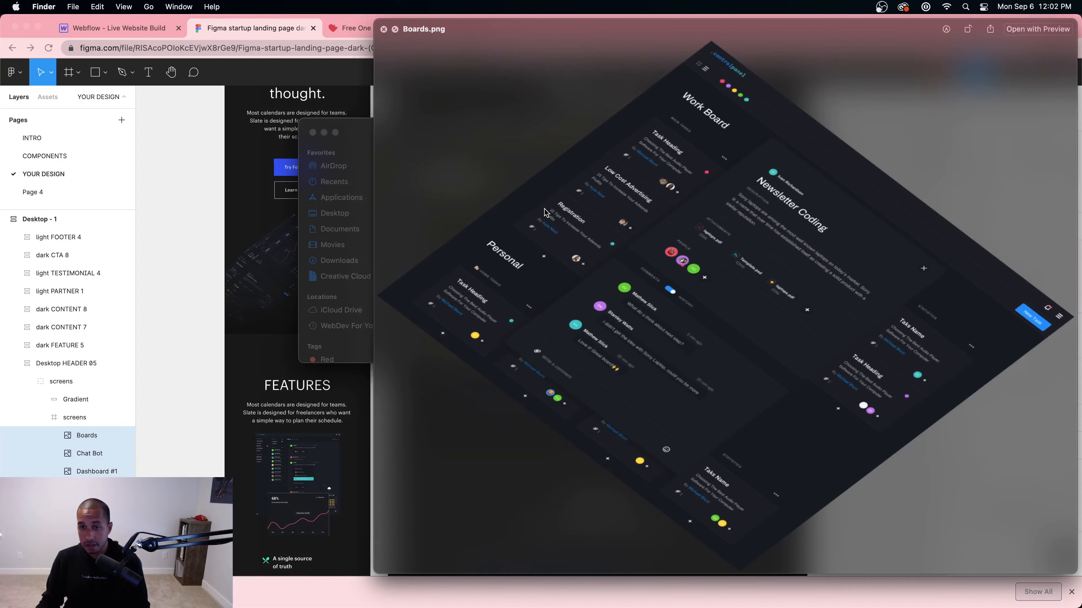
click(383, 30)
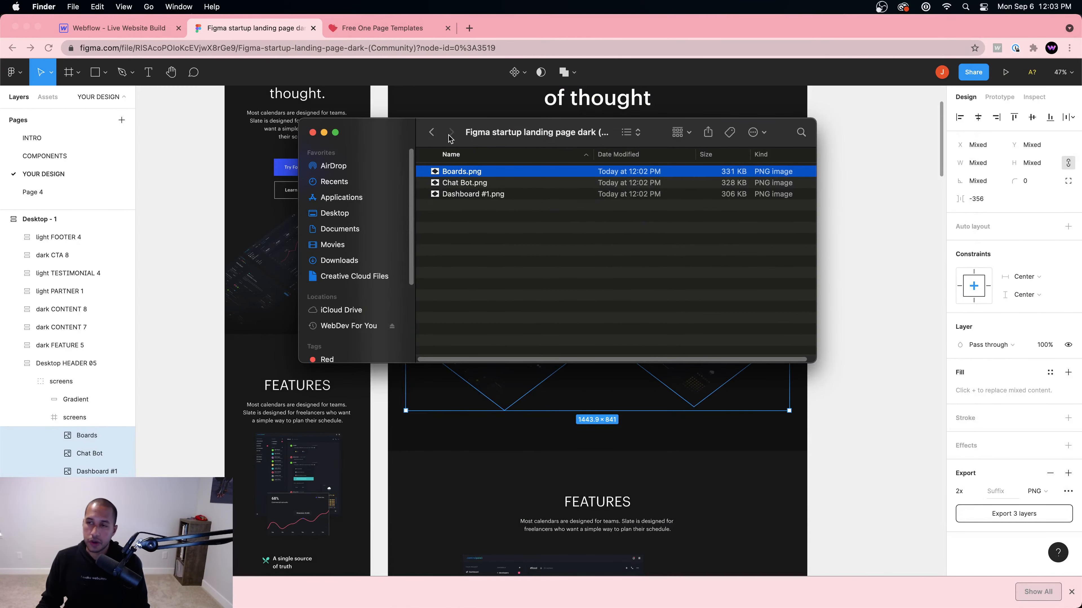
key(space)
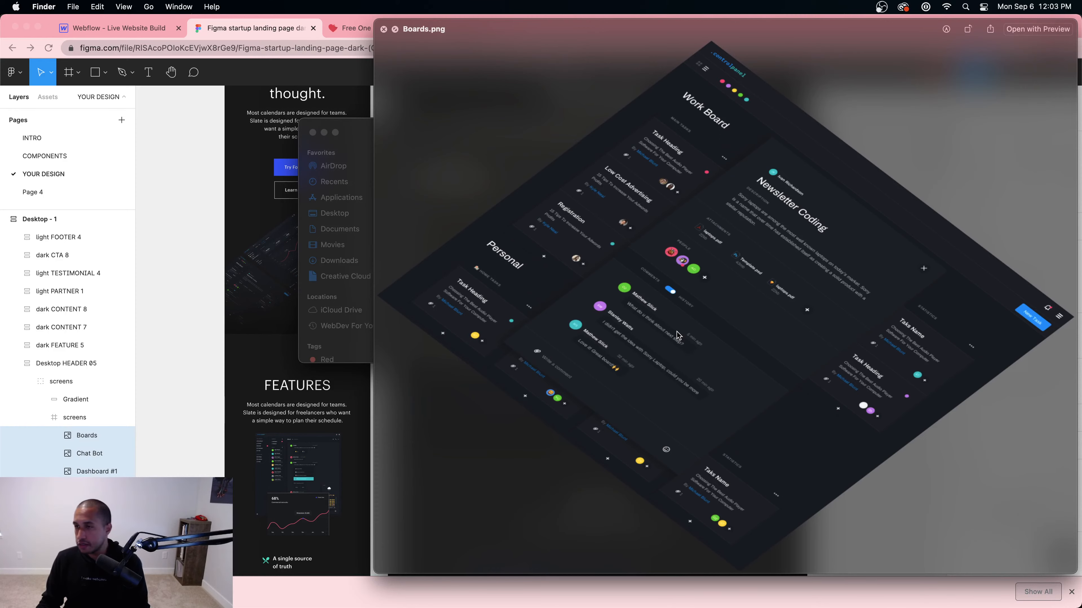
click(384, 29)
click(511, 249)
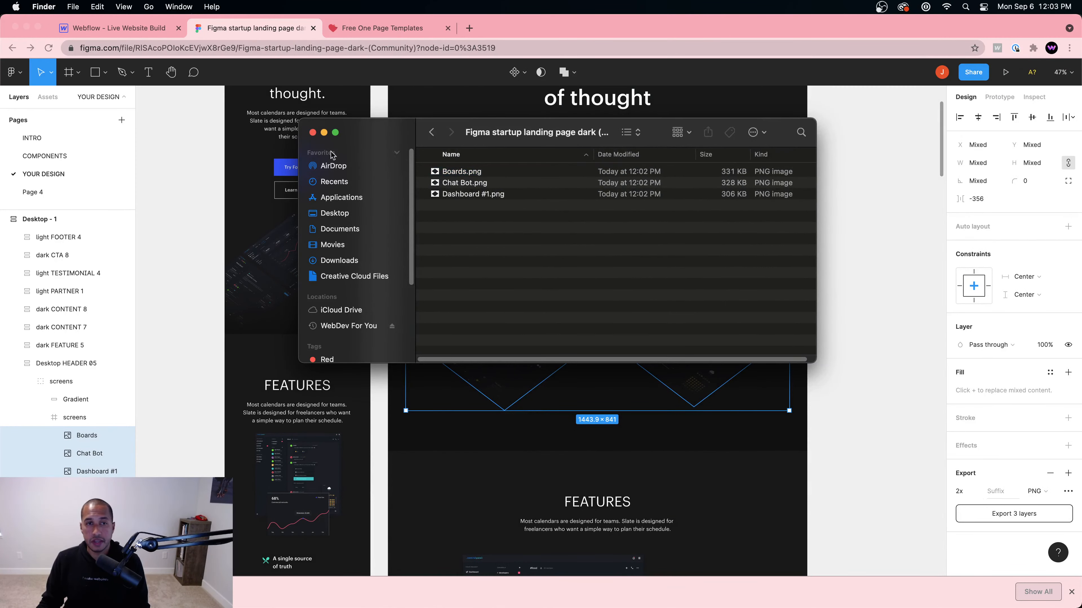
click(94, 23)
click(98, 28)
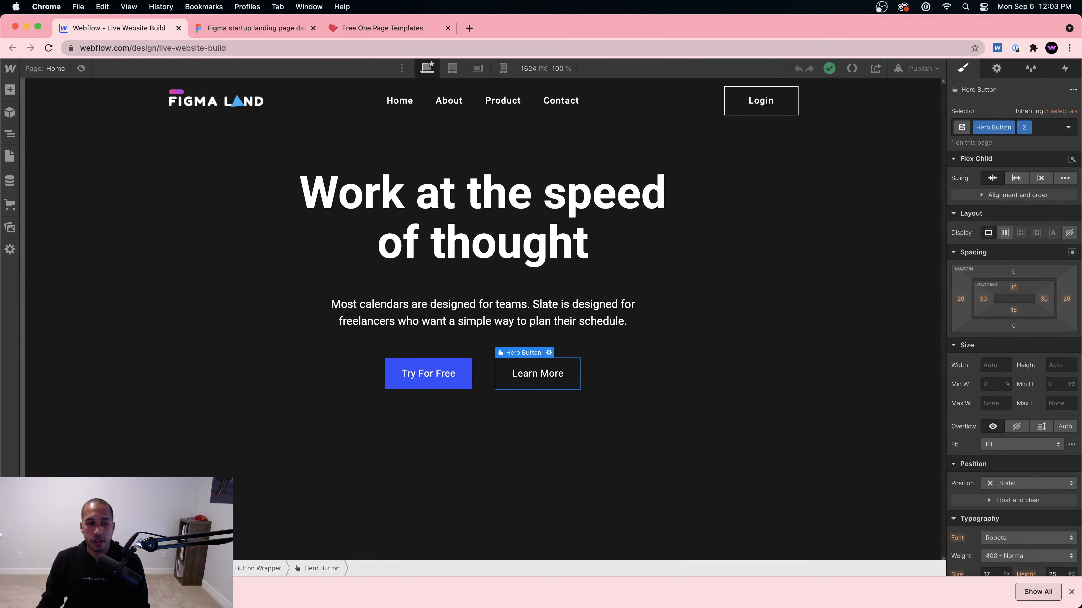
Step: Select all three exported PNGs in the Figma export folder and show Webflow's Assets panel
key(super+Tab)
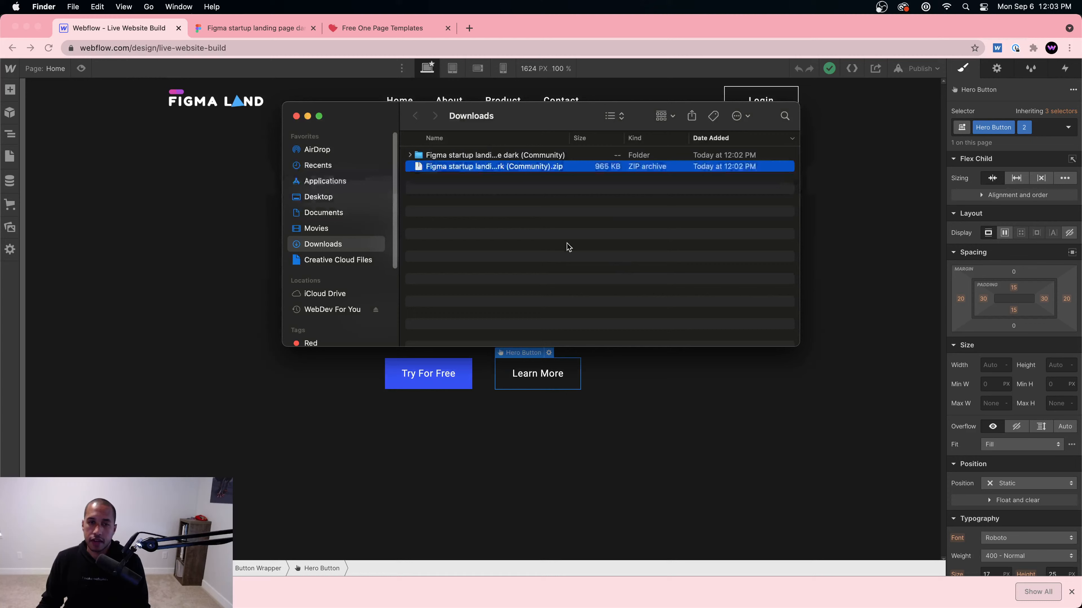
double_click(468, 156)
click(451, 156)
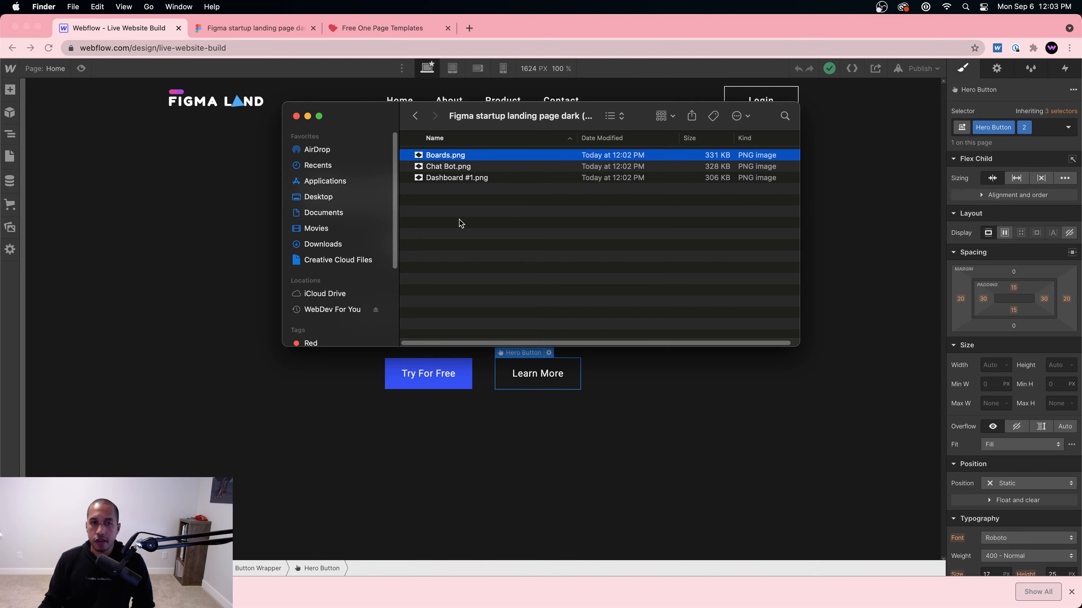
drag(459, 222, 436, 157)
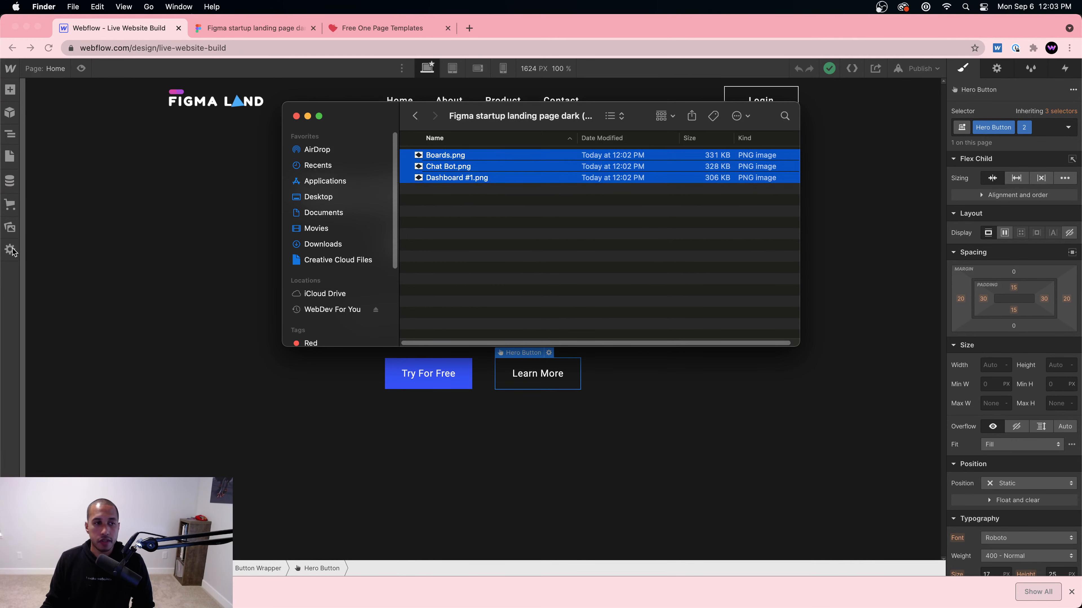
click(10, 229)
click(10, 227)
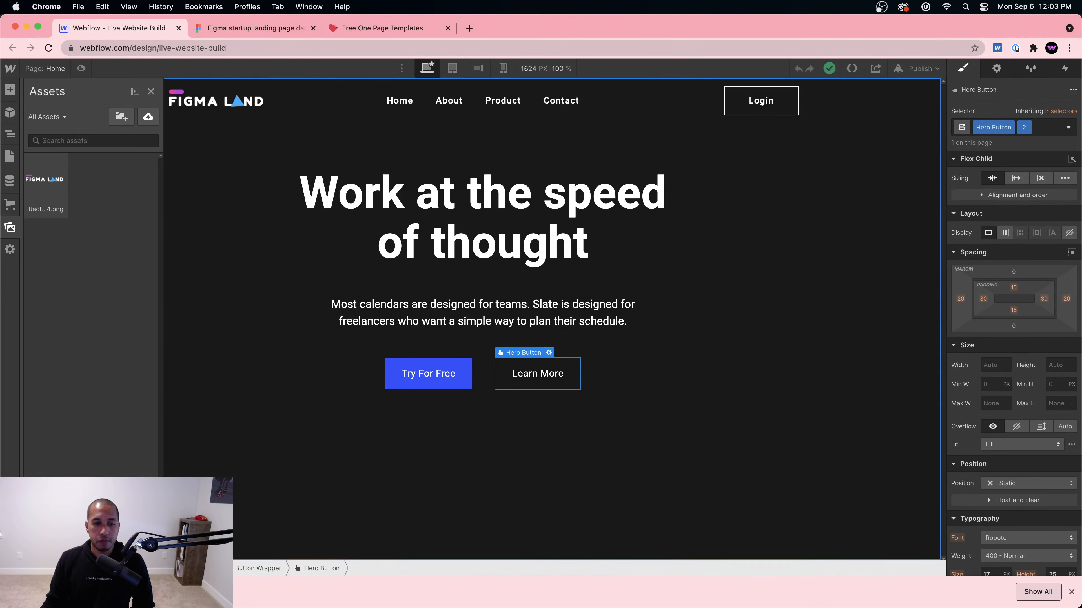
Step: Drag the Boards, Chat Bot and Dashboard #1 PNGs from Finder into Webflow's Assets panel
click(1071, 592)
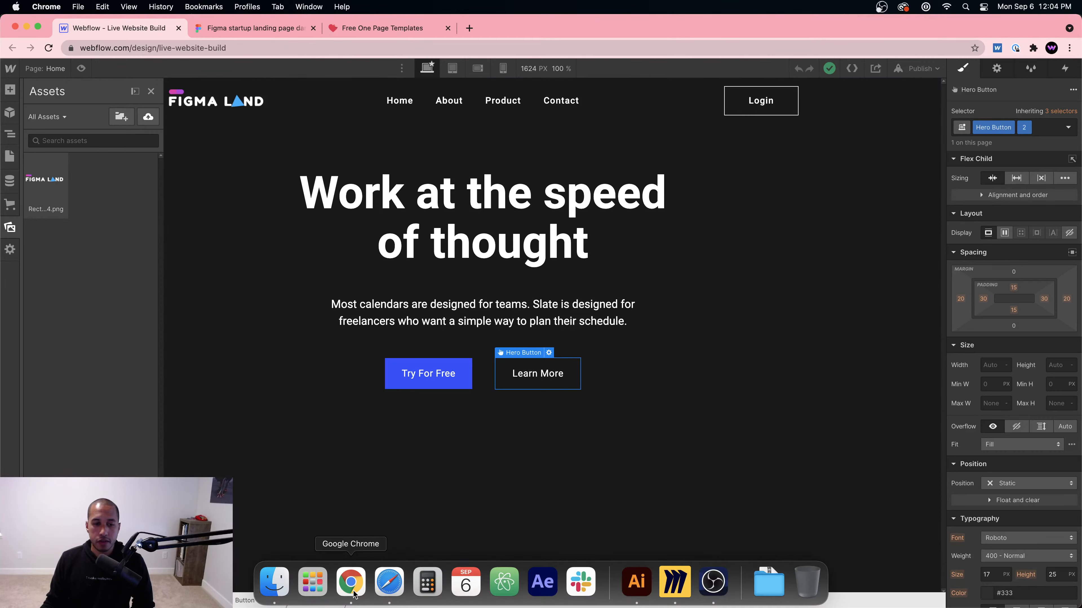
click(272, 582)
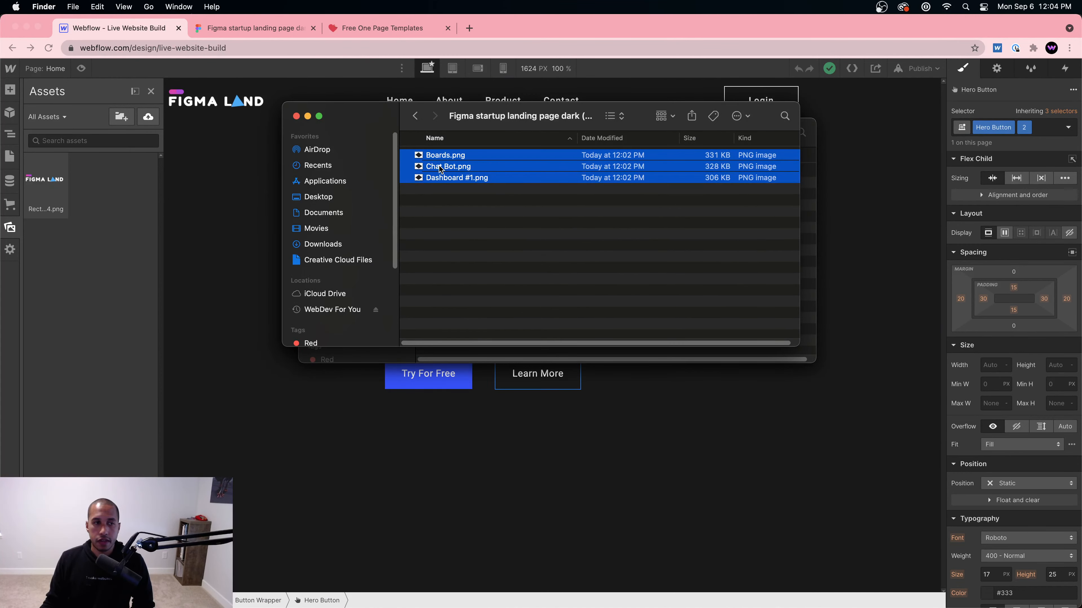
drag(441, 170, 72, 254)
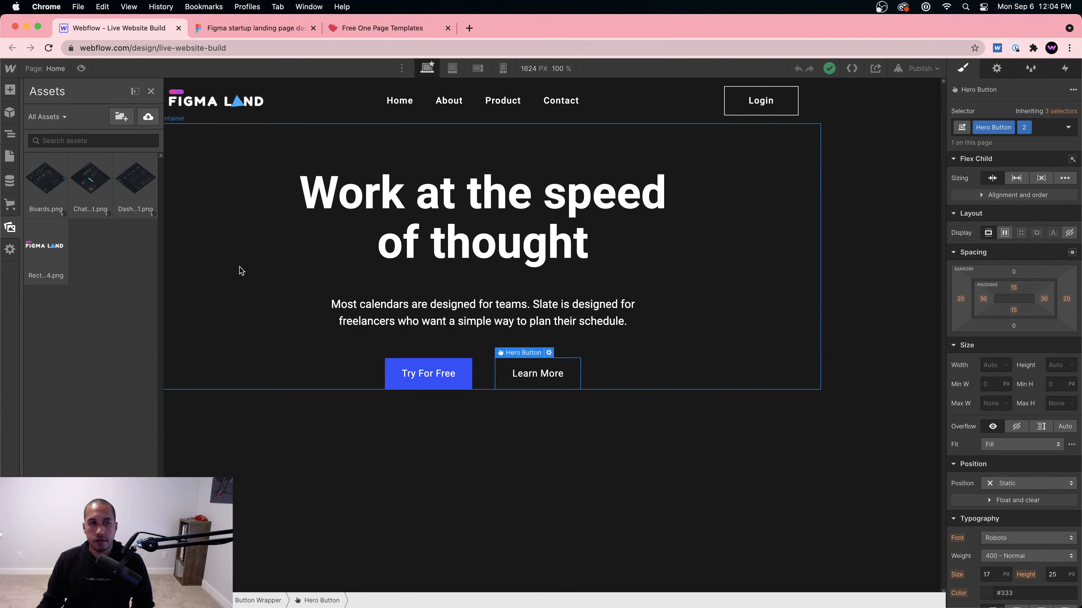
click(423, 475)
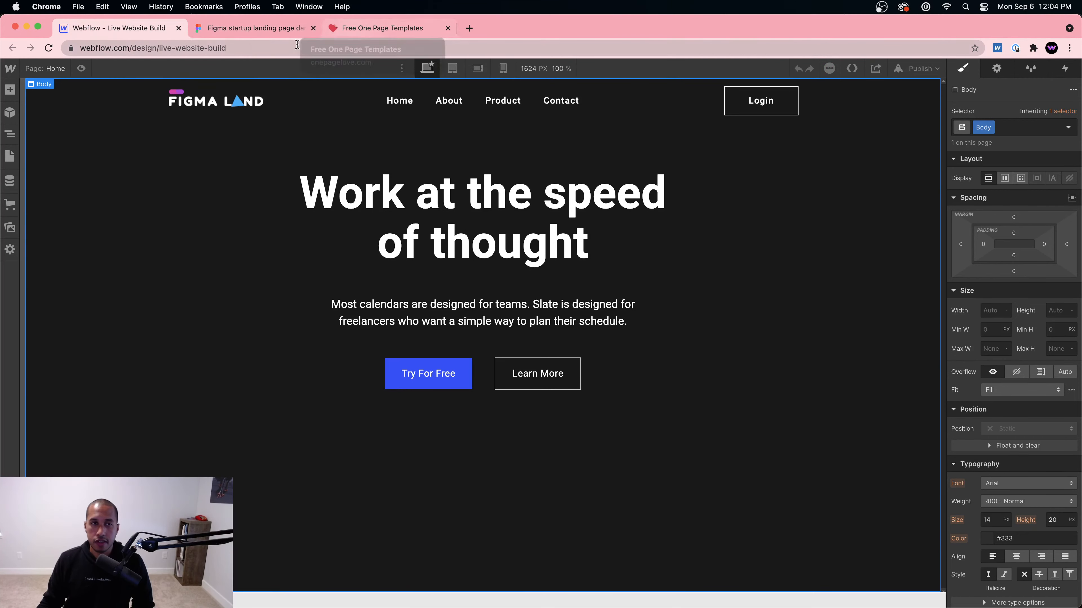
Step: Add an empty Section after the hero inside Page Wrapper via the Navigator and Add panel
click(261, 30)
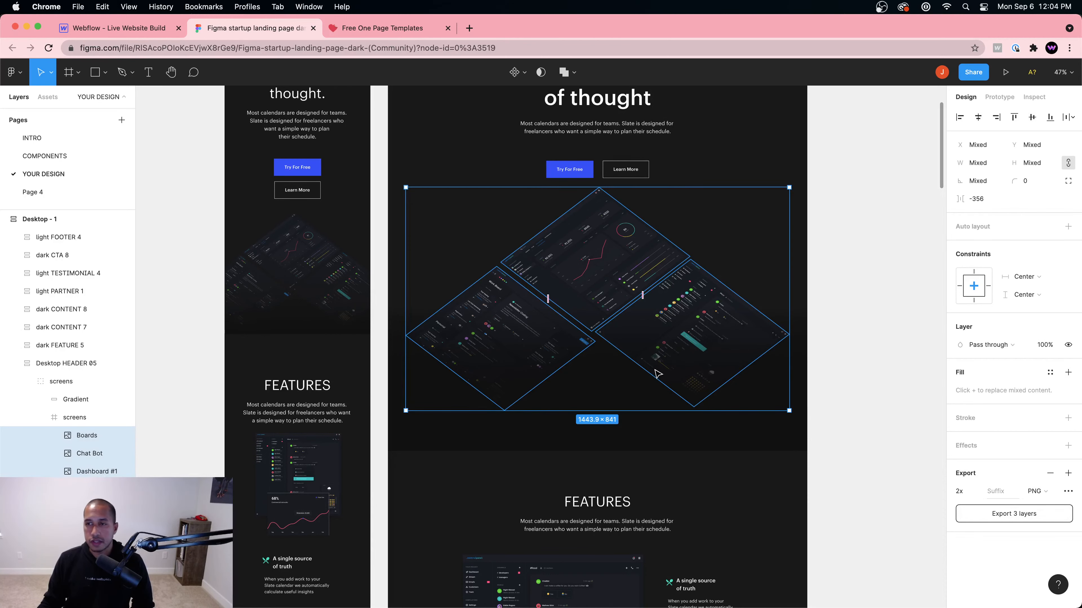
click(127, 31)
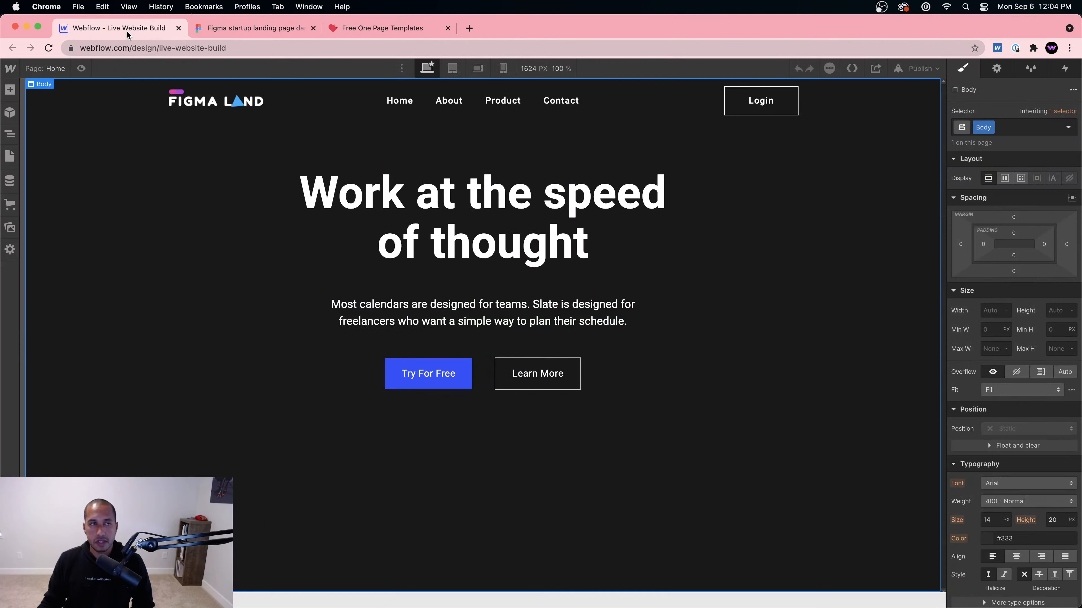
click(11, 134)
click(64, 125)
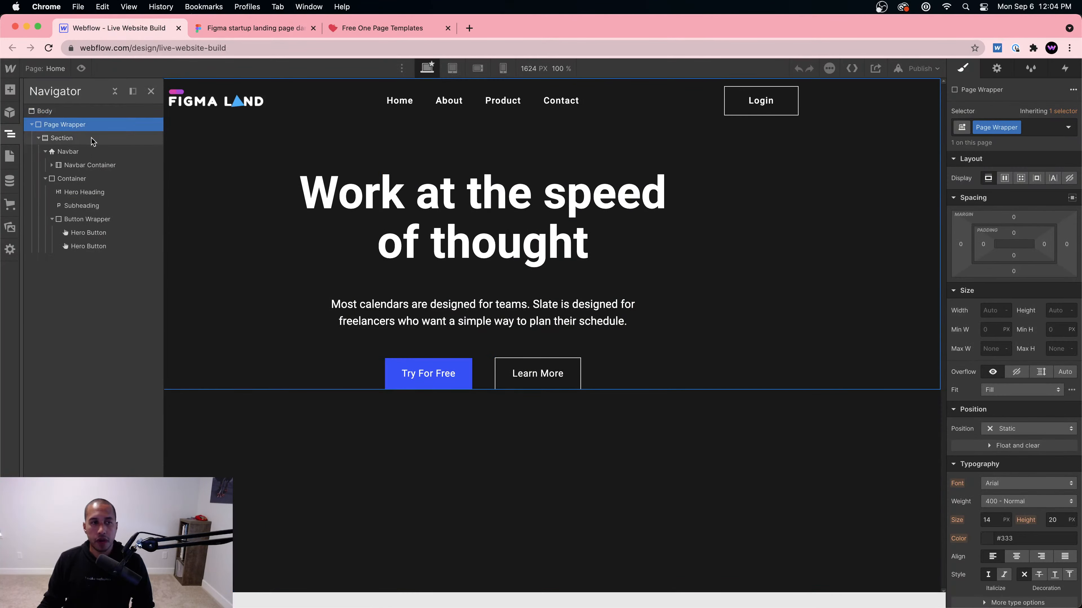
click(10, 89)
click(48, 167)
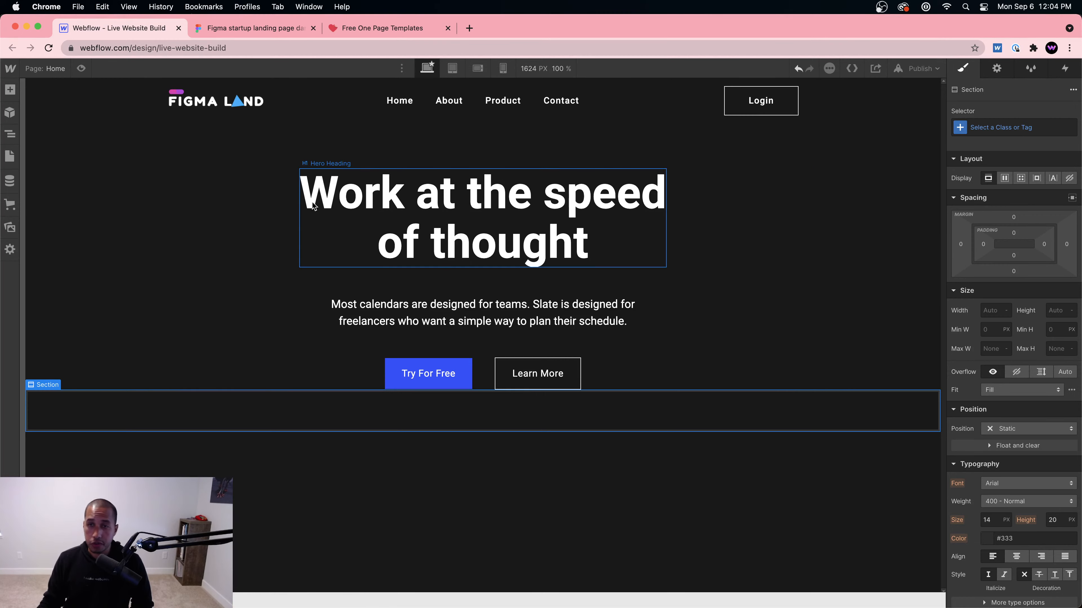
click(263, 198)
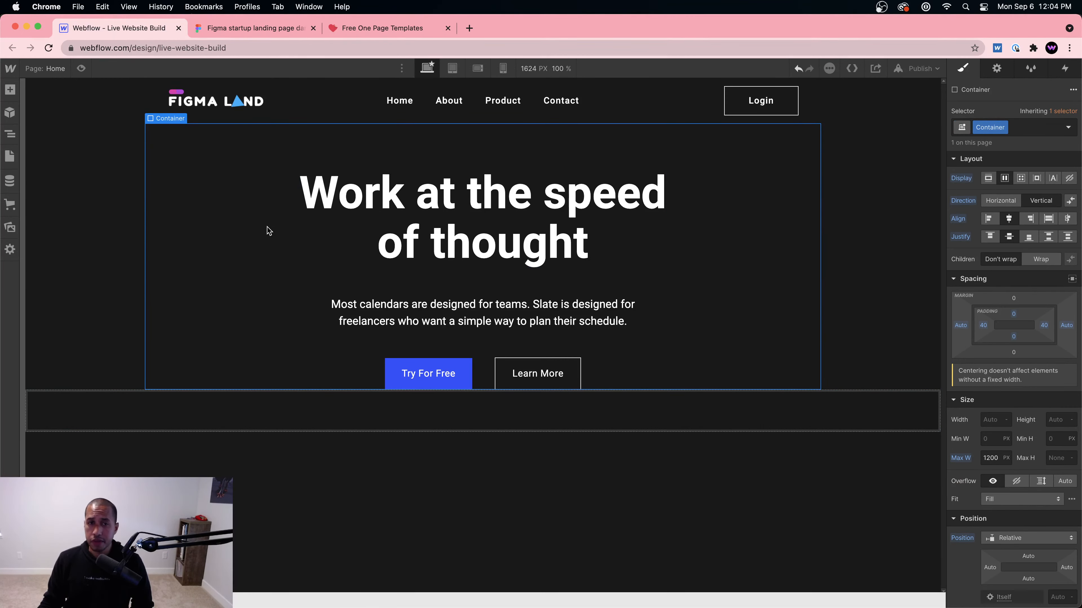
Step: Compare the new empty section with Figma's three tilted dashboard screens, then bring up Miro
click(264, 28)
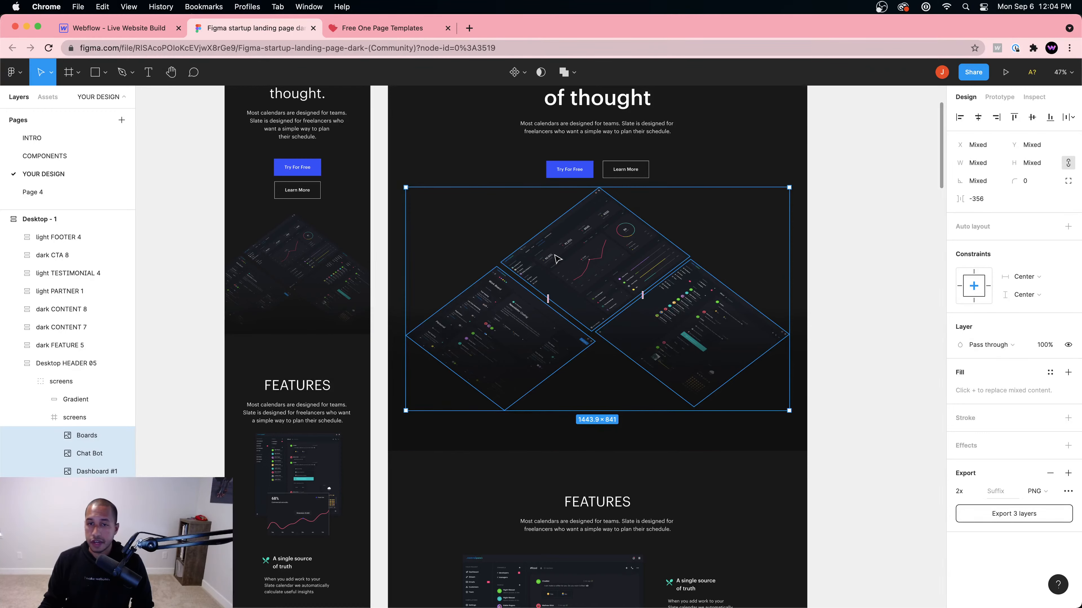
scroll(637, 160, up, 5)
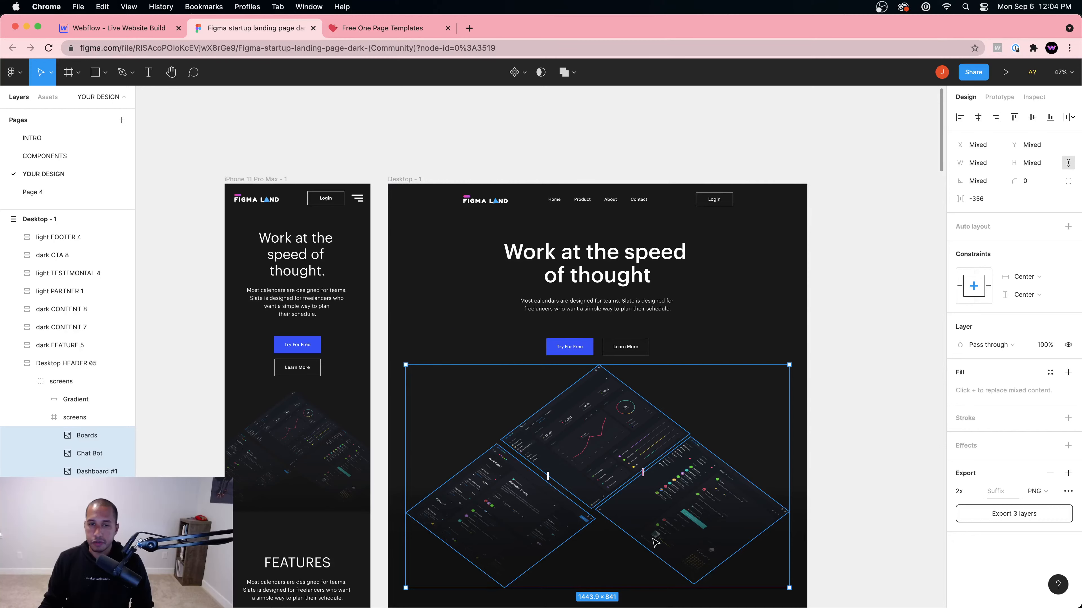
click(124, 28)
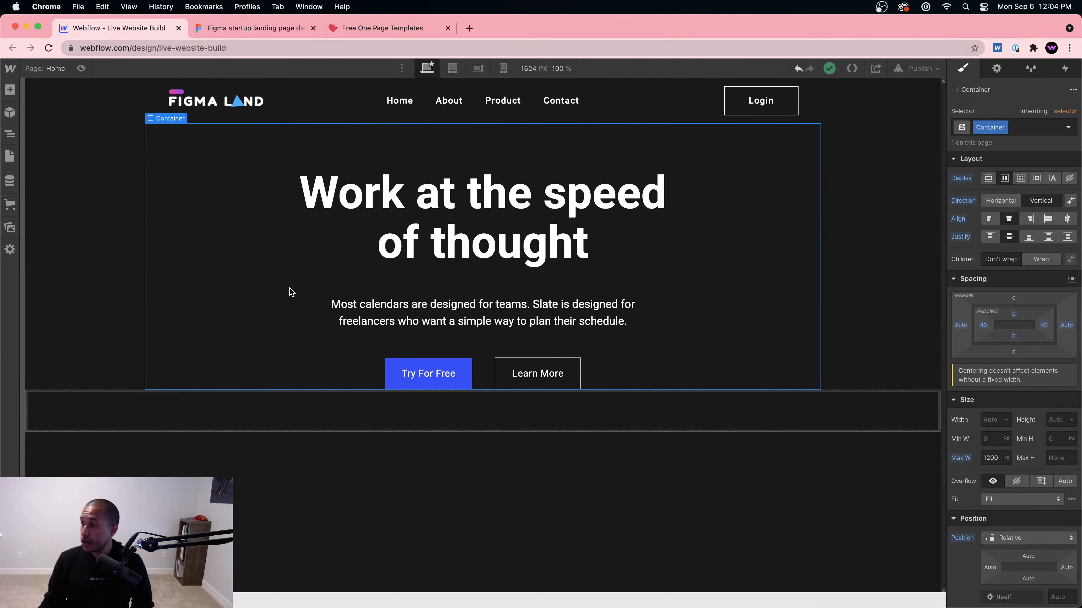
click(333, 416)
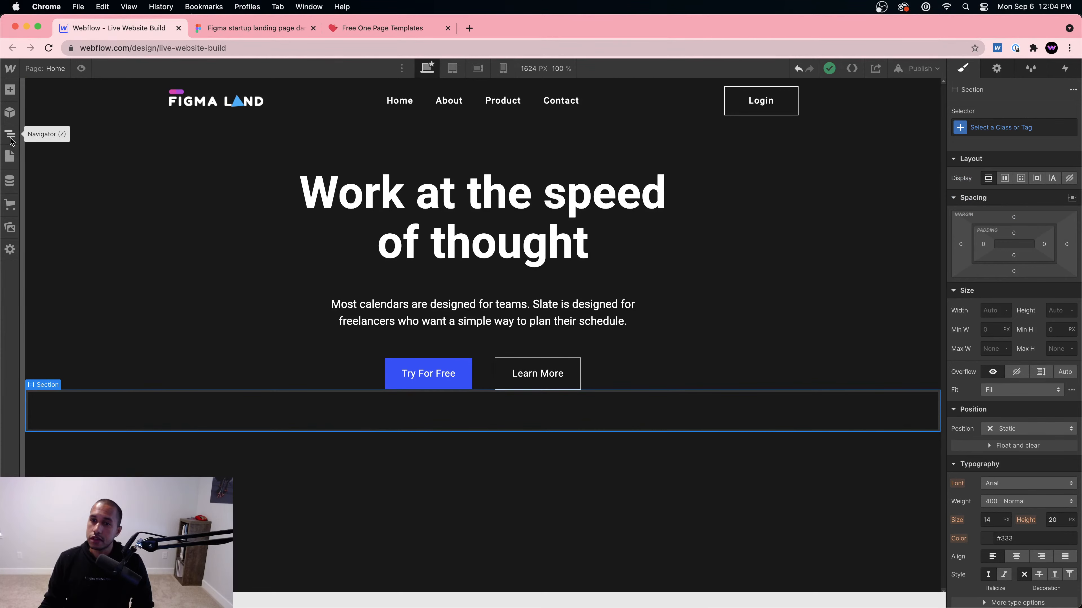
click(254, 28)
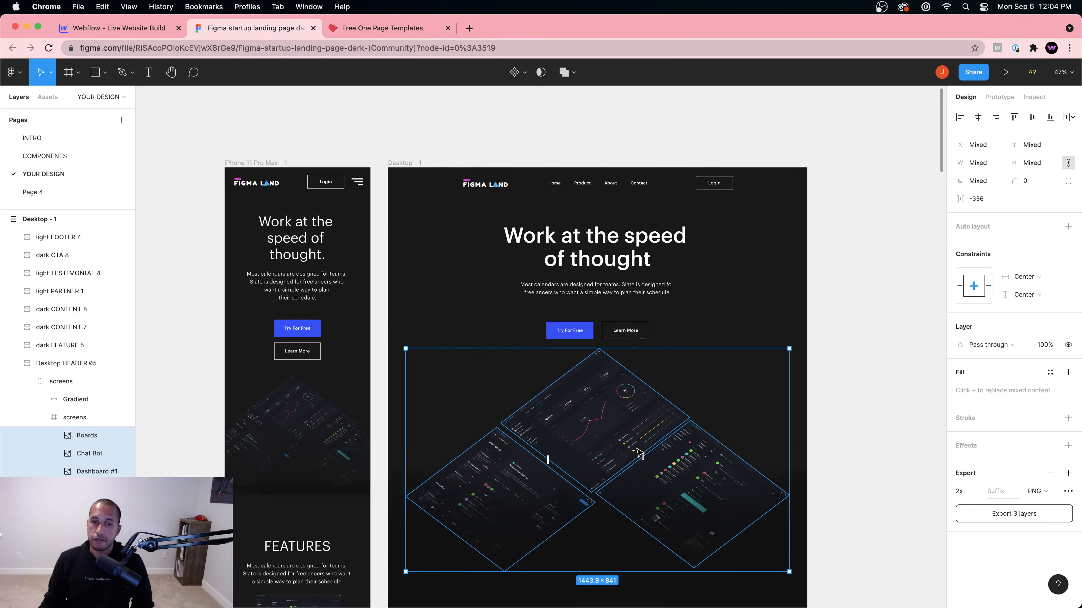
scroll(639, 454, down, 2)
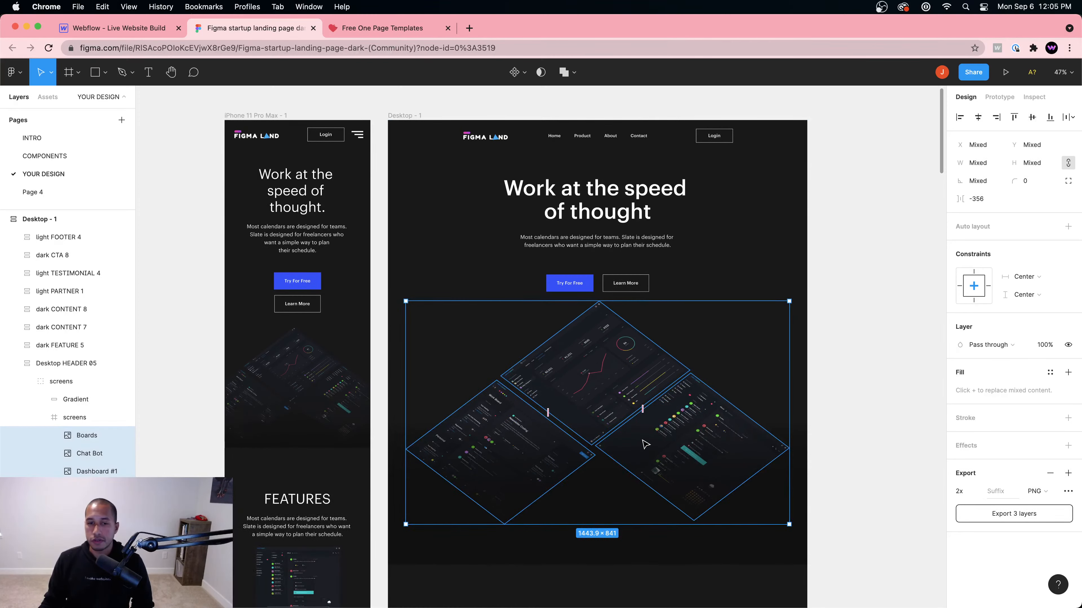
click(673, 582)
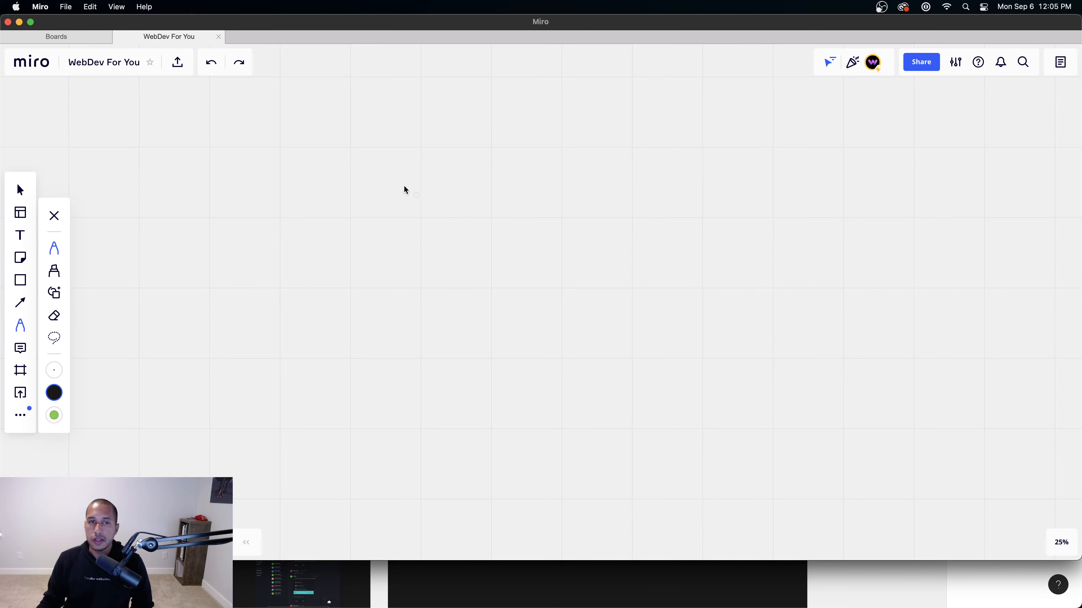
Step: Sketch a page outline with a nav line and a hero box holding text and two buttons
drag(375, 206, 381, 462)
mouse_move(376, 208)
mouse_down()
mouse_move(768, 205)
mouse_move(787, 476)
mouse_up()
mouse_move(378, 464)
mouse_down()
mouse_move(375, 505)
mouse_move(574, 541)
mouse_move(762, 549)
mouse_move(798, 534)
mouse_move(793, 469)
mouse_up()
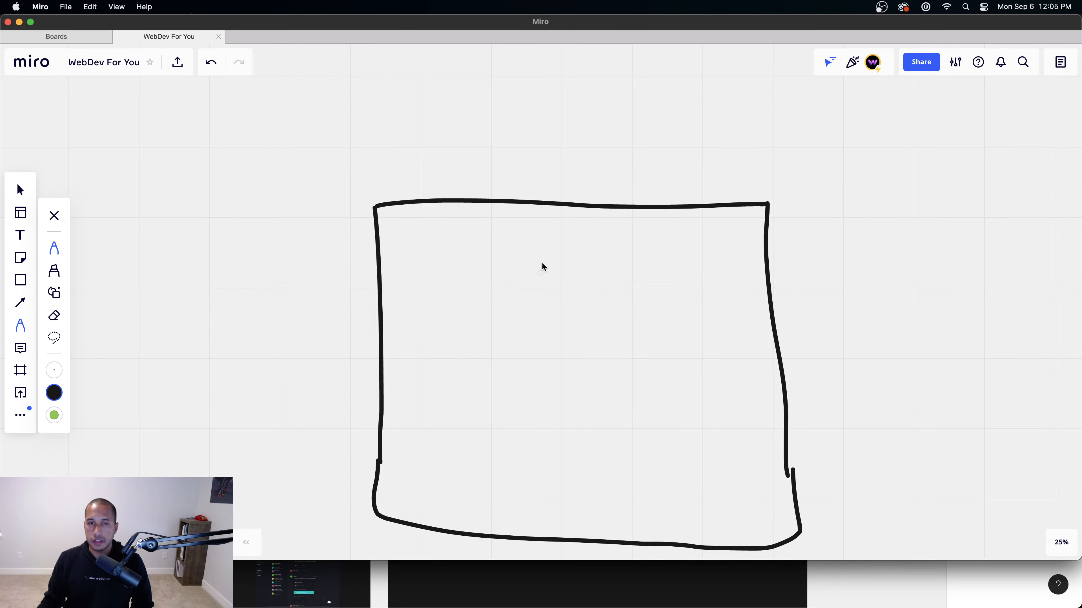
drag(495, 230, 664, 229)
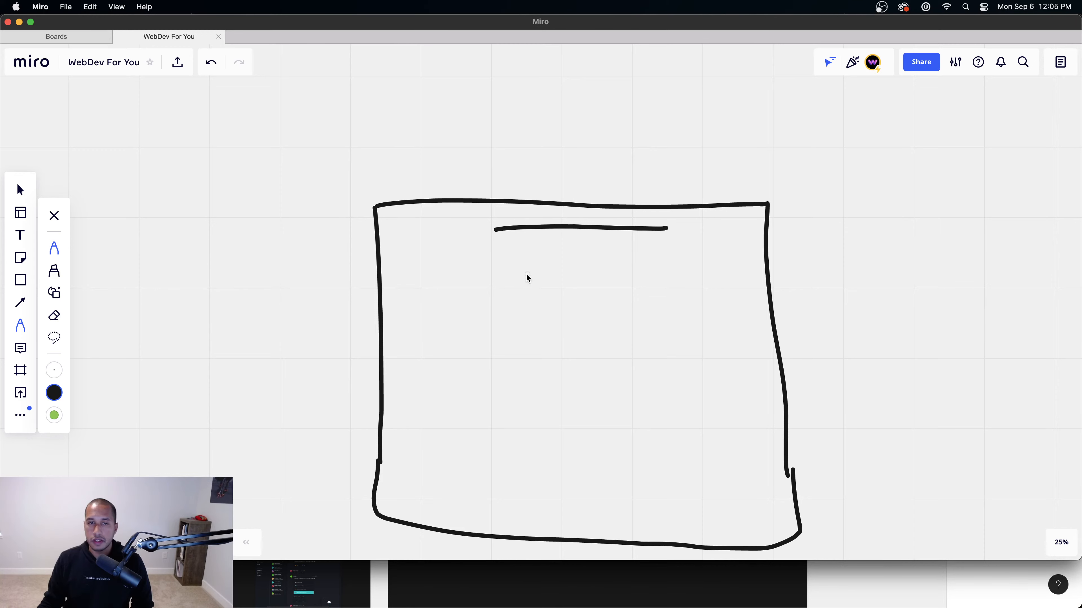
drag(470, 335, 470, 332)
mouse_move(467, 259)
mouse_down()
mouse_move(495, 268)
mouse_move(696, 260)
mouse_move(694, 366)
mouse_up()
mouse_move(471, 335)
mouse_down()
mouse_move(479, 388)
mouse_move(688, 384)
mouse_move(689, 357)
mouse_up()
drag(536, 292, 646, 294)
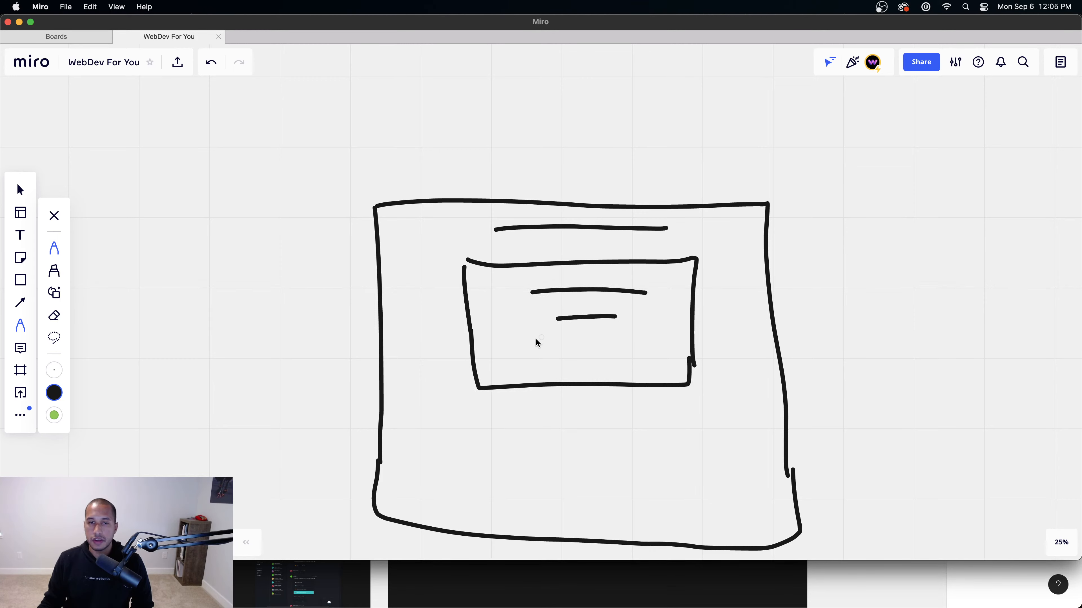
mouse_move(528, 347)
mouse_down()
mouse_move(595, 348)
mouse_move(586, 372)
mouse_move(521, 373)
mouse_up()
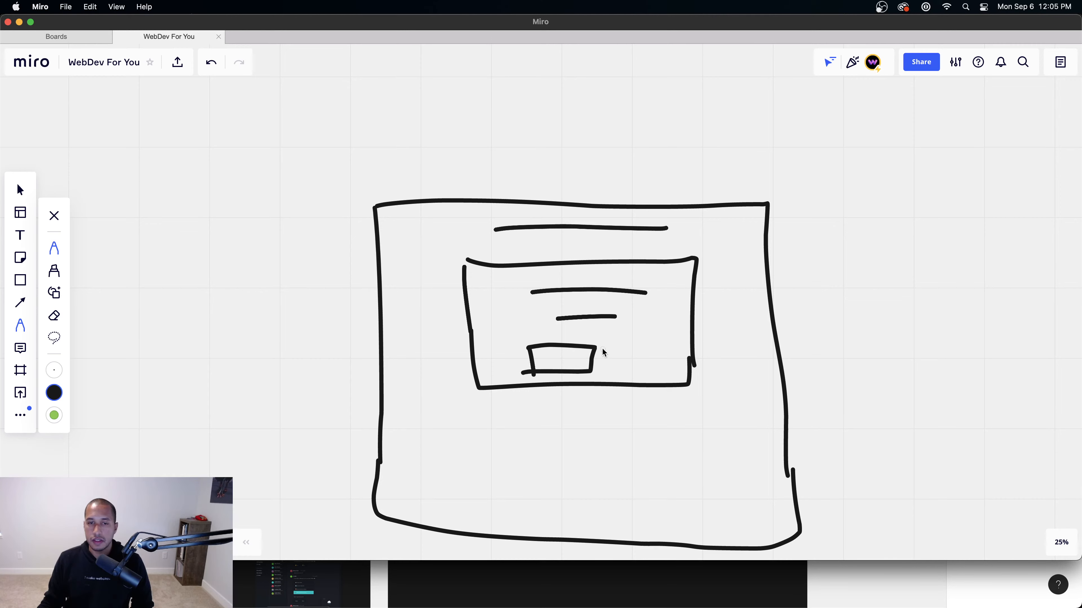
mouse_move(601, 349)
mouse_down()
mouse_move(601, 375)
mouse_move(667, 343)
mouse_move(663, 375)
mouse_move(592, 375)
mouse_up()
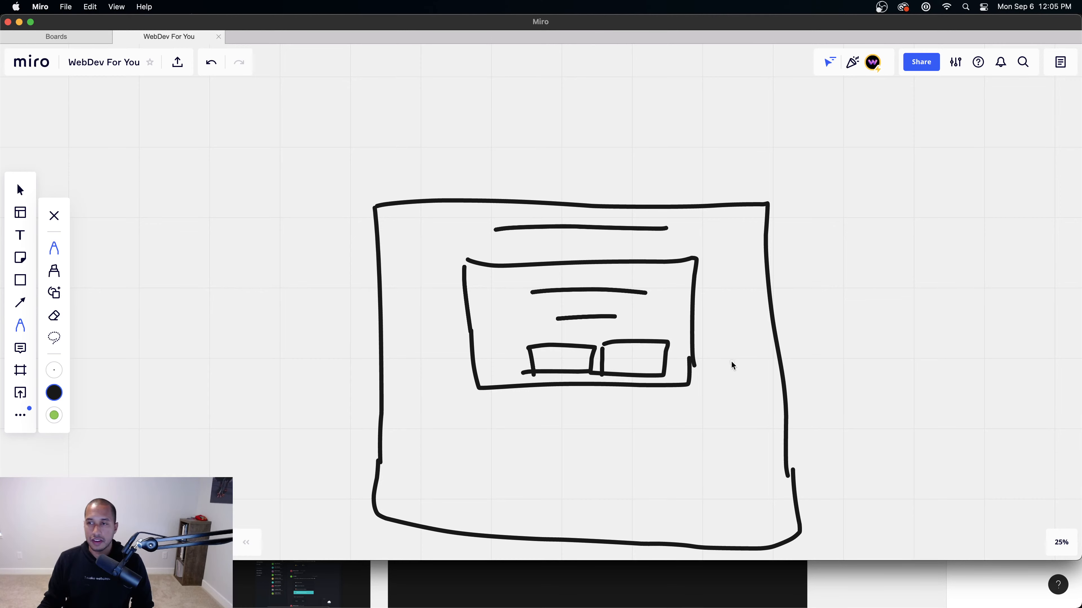
scroll(762, 358, up, 2)
scroll(762, 358, down, 5)
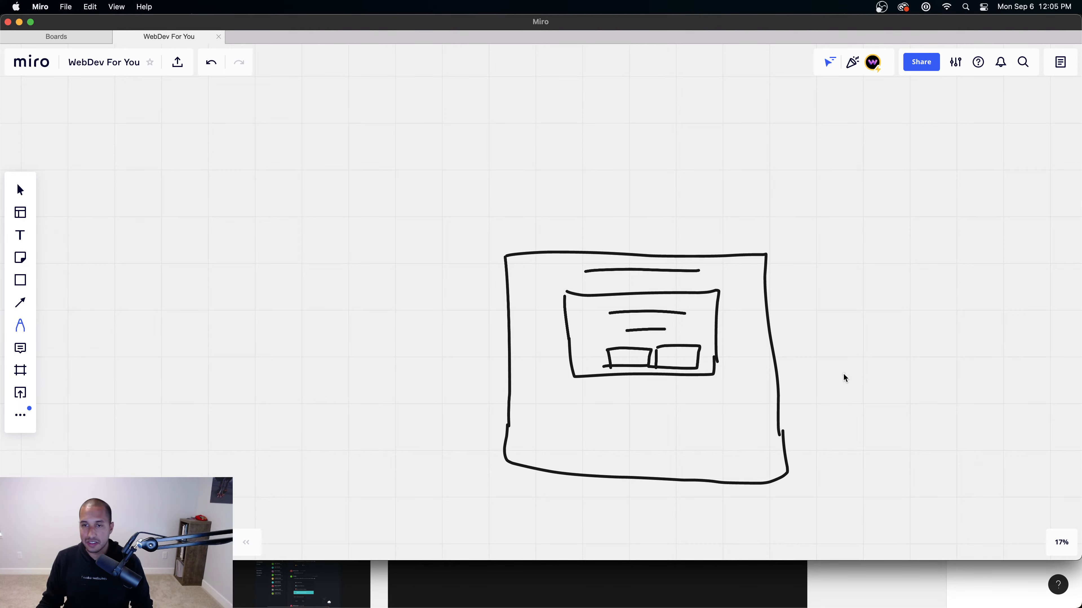
Step: Undo the stray diagonal stroke and draw four image boxes beneath the hero sketch
drag(843, 374, 816, 349)
key(super+z)
click(604, 422)
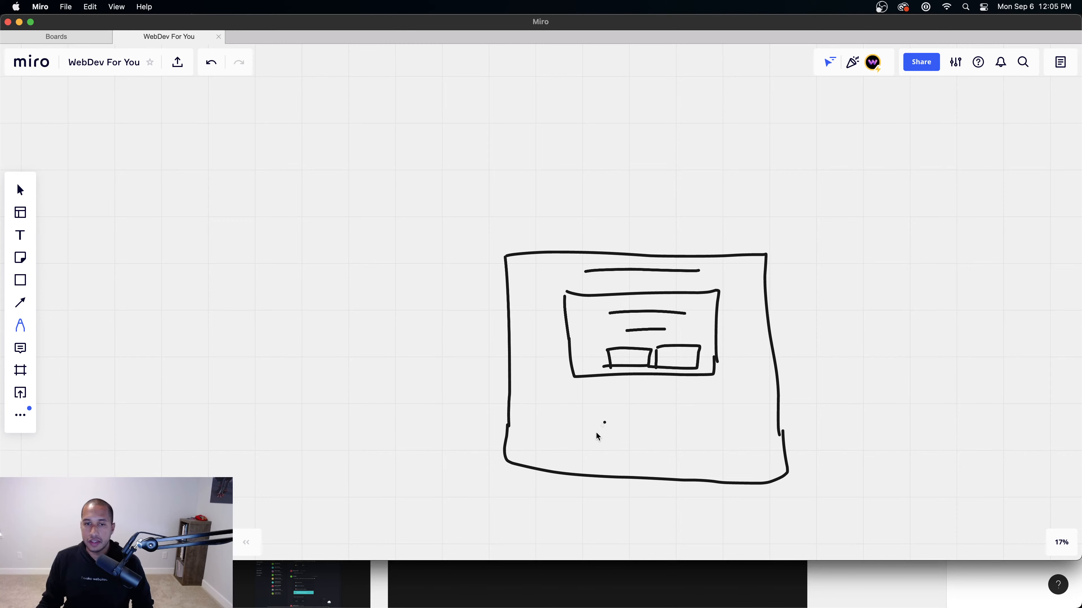
mouse_move(600, 440)
mouse_down()
mouse_move(588, 397)
mouse_move(655, 409)
mouse_move(606, 435)
mouse_up()
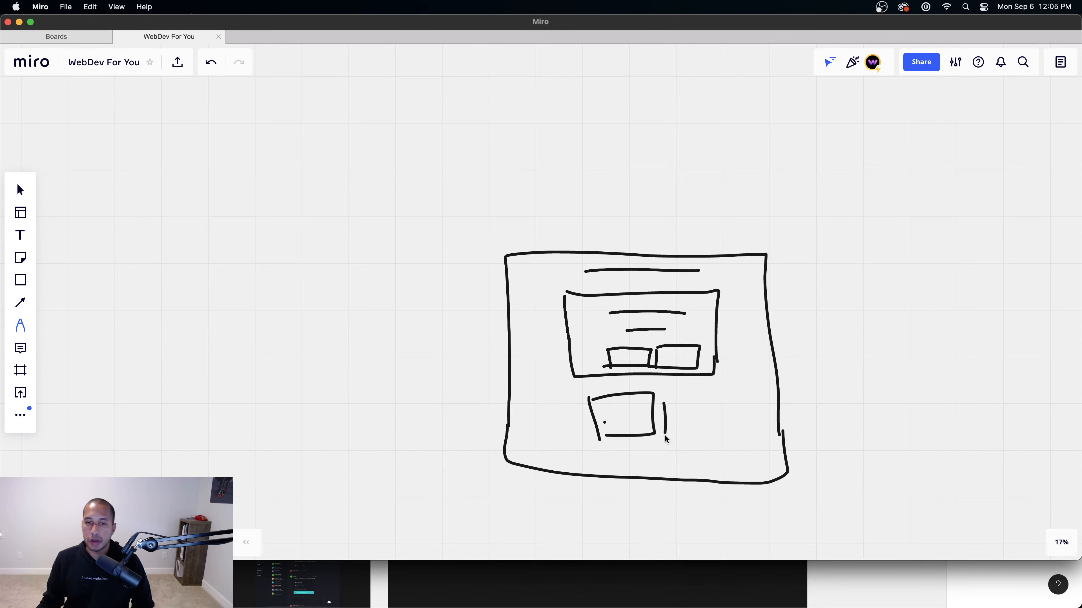
mouse_move(736, 390)
mouse_down()
mouse_move(735, 422)
mouse_move(682, 439)
mouse_up()
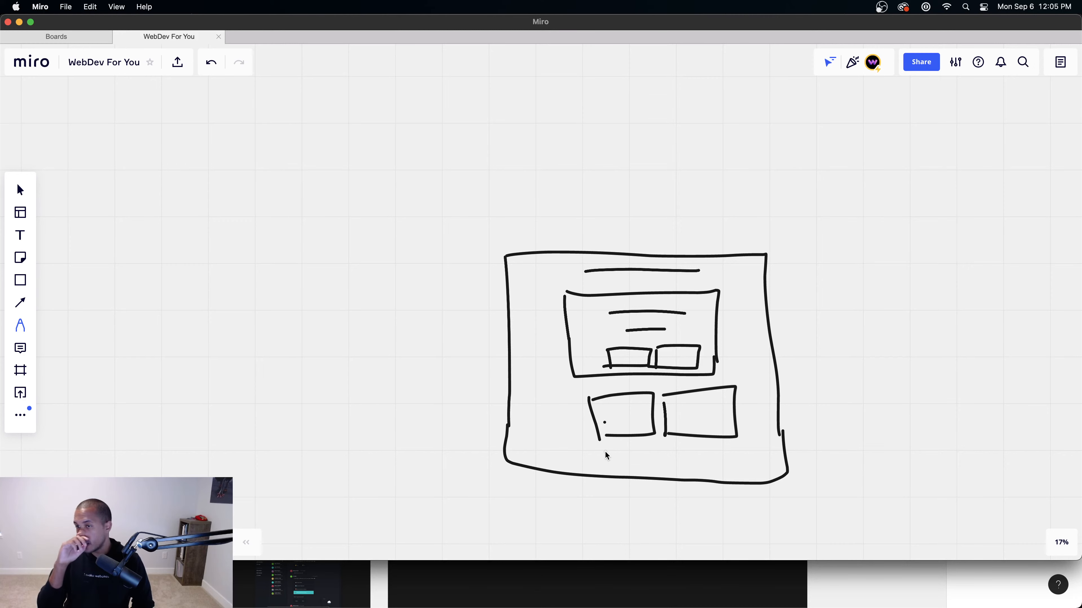
mouse_move(612, 453)
mouse_down()
mouse_move(614, 474)
mouse_move(674, 458)
mouse_move(647, 479)
mouse_up()
mouse_move(680, 446)
mouse_down()
mouse_move(686, 491)
mouse_move(739, 448)
mouse_move(673, 487)
mouse_up()
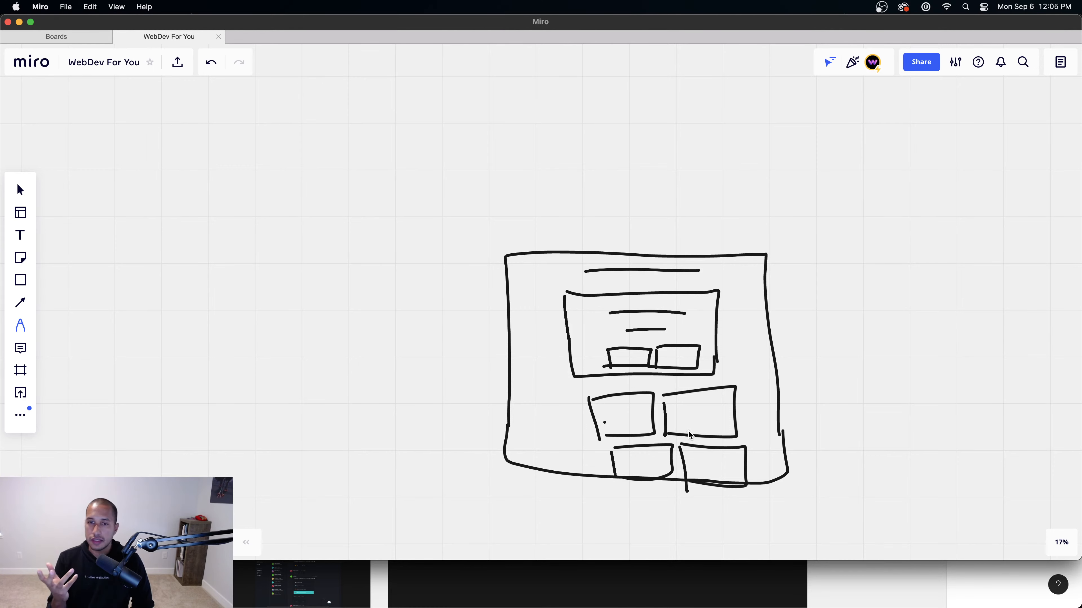
Step: Bring the browser forward and return from Figma to the Webflow project tab
click(324, 567)
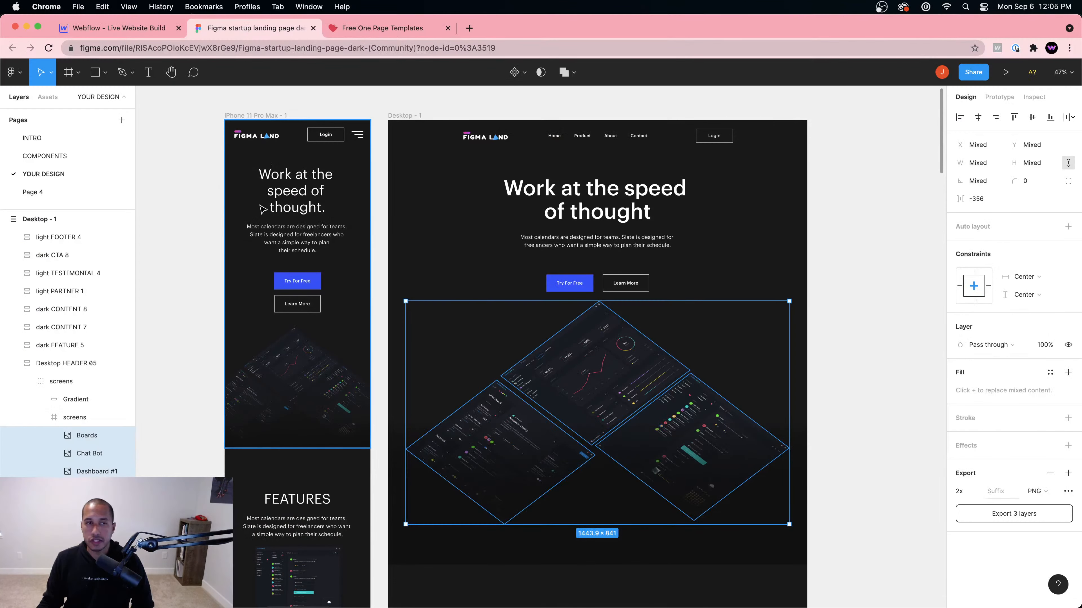
click(121, 36)
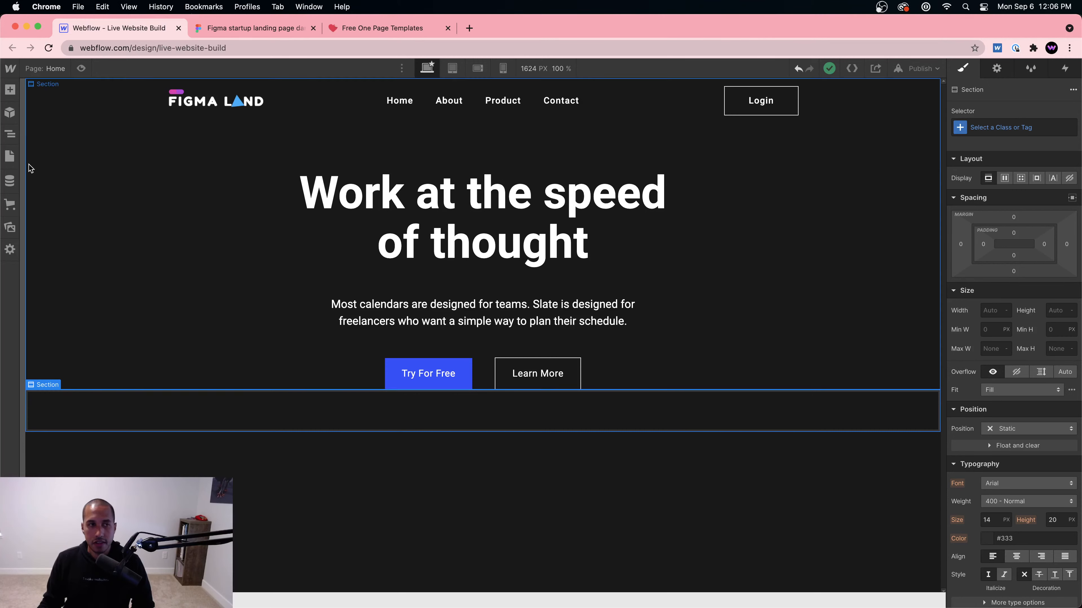
Step: Drop a Div Block into the empty section and give it the class Image Wrapper
click(10, 90)
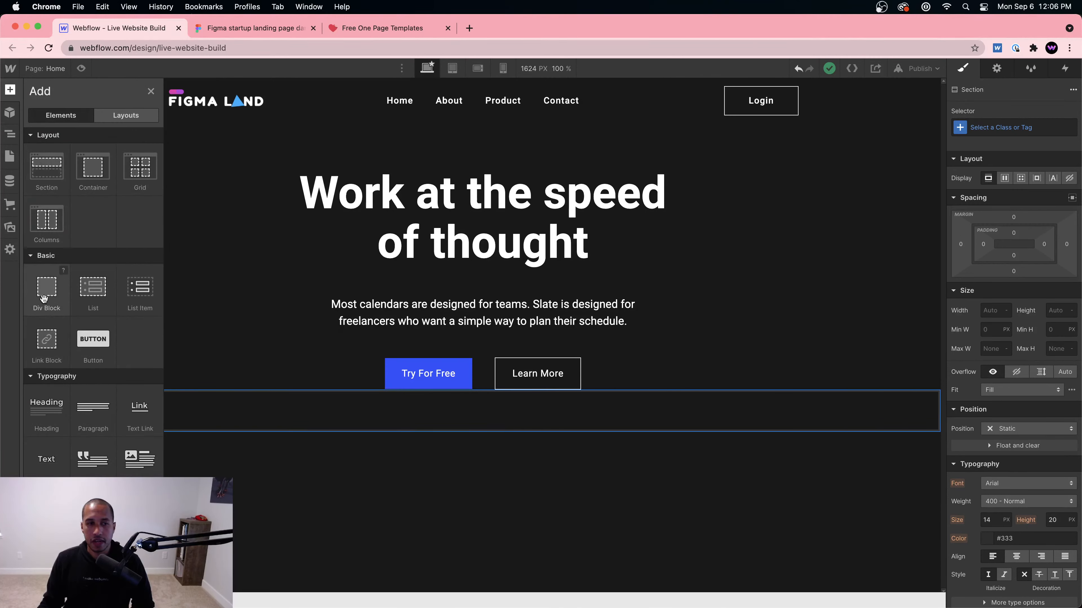
drag(44, 298, 242, 411)
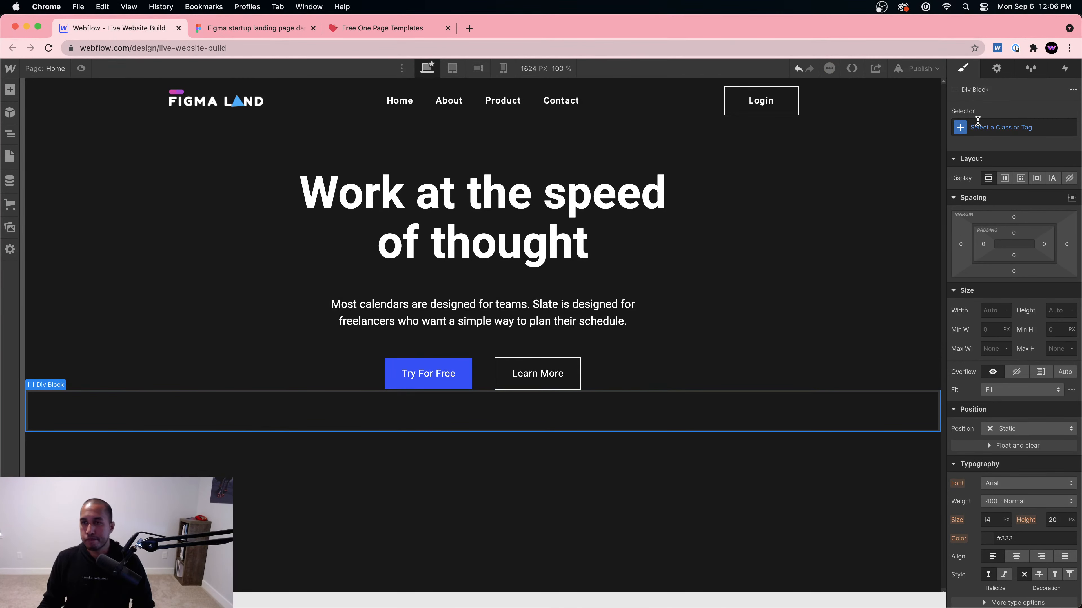
click(992, 128)
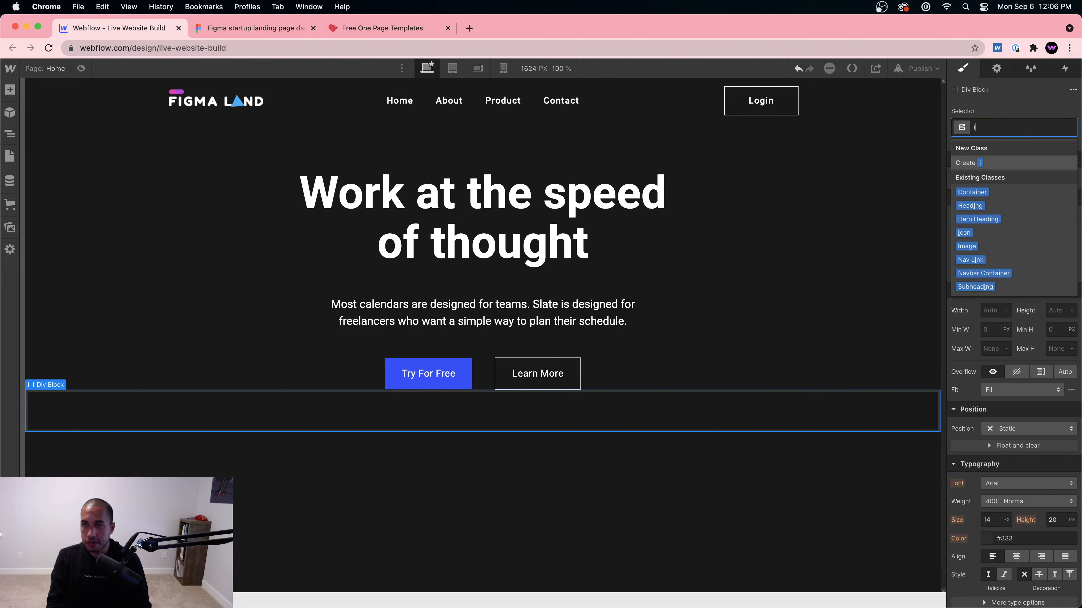
text(Image Wrapper)
key(Return)
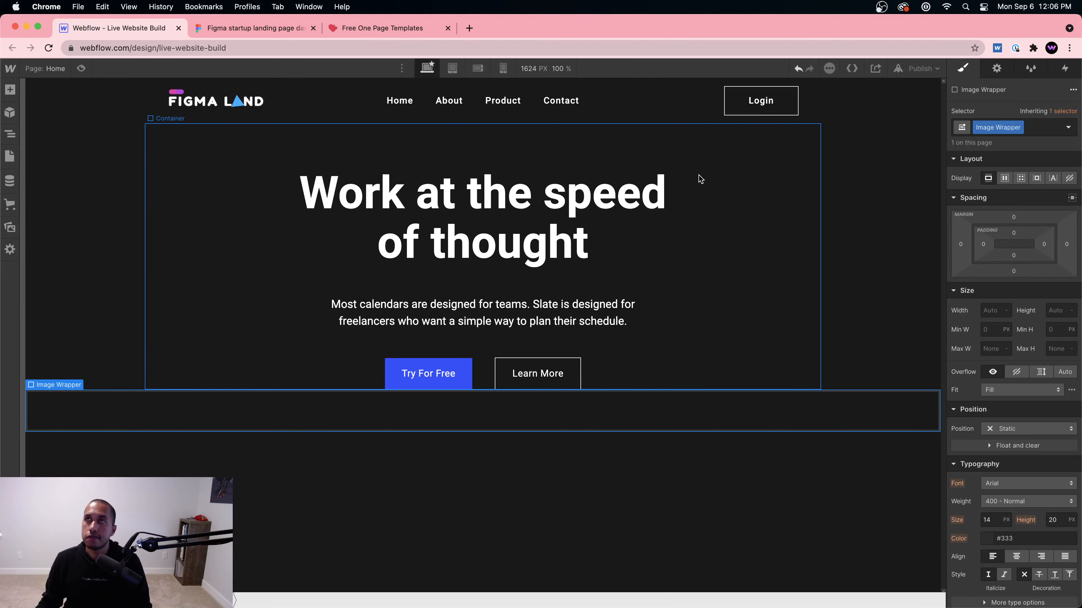
Step: Set Image Wrapper to Display Flex with Align center and Justify center
click(1005, 178)
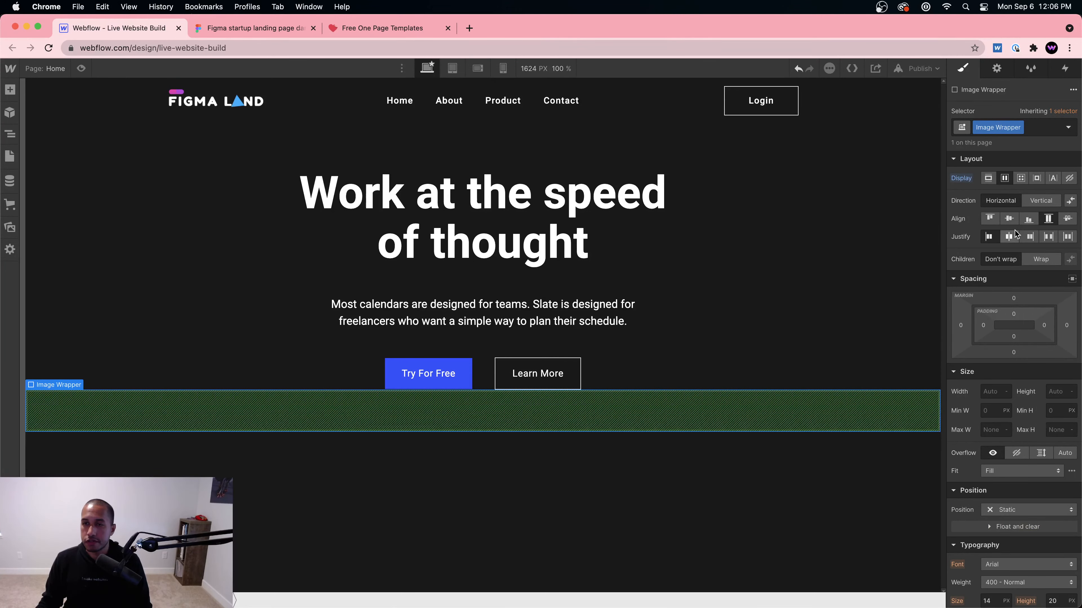
click(1009, 219)
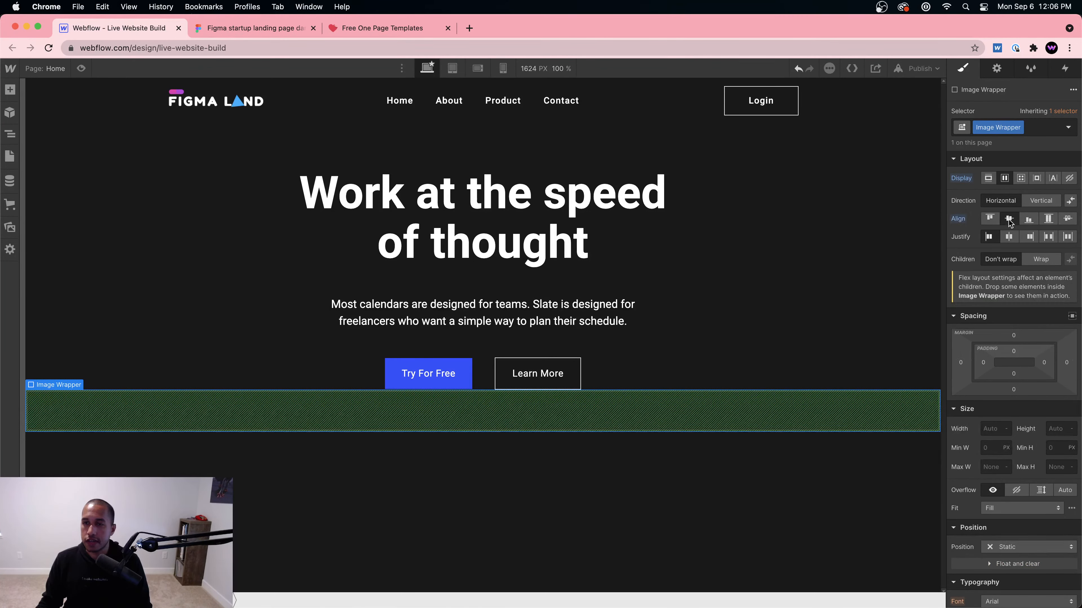
click(1008, 237)
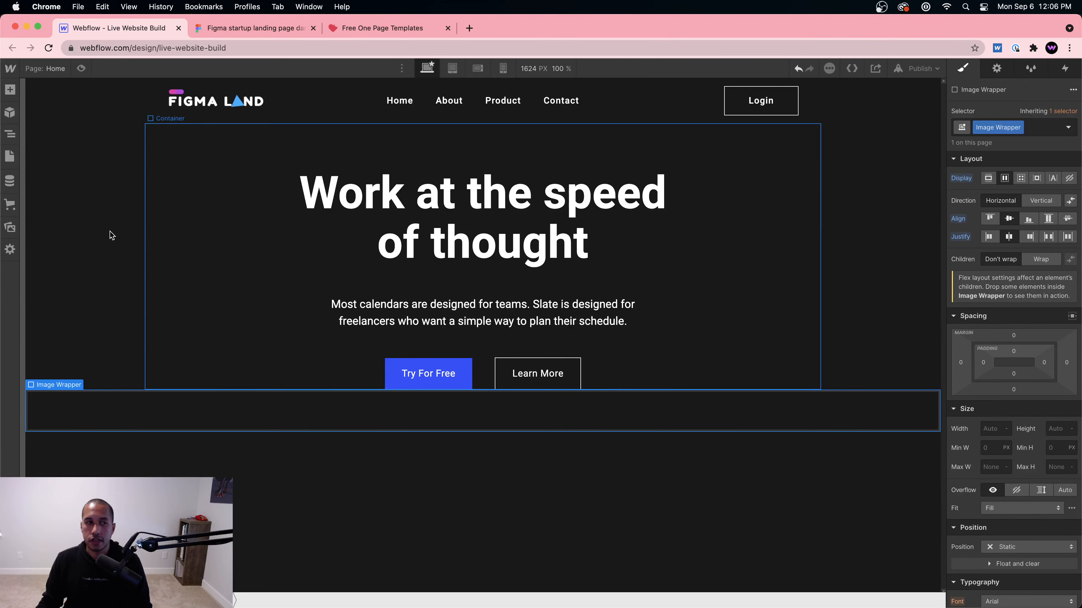
key(a)
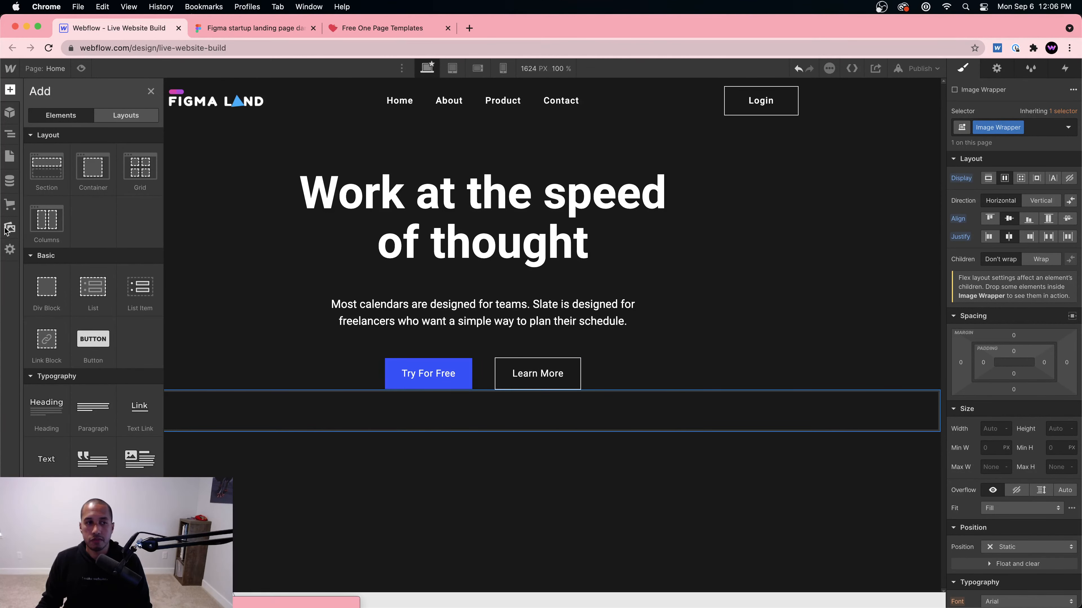
click(10, 228)
Step: Add Boards.png and Chat Bot.png to the Image Wrapper, each marked Image is HiDPI
drag(44, 190, 319, 414)
scroll(353, 465, down, 5)
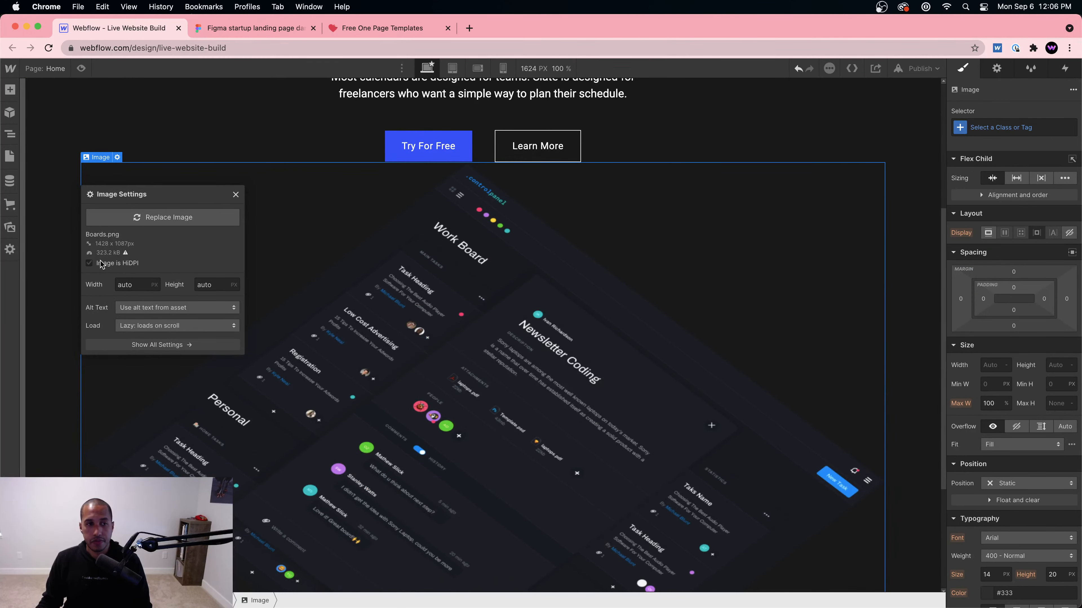
click(89, 264)
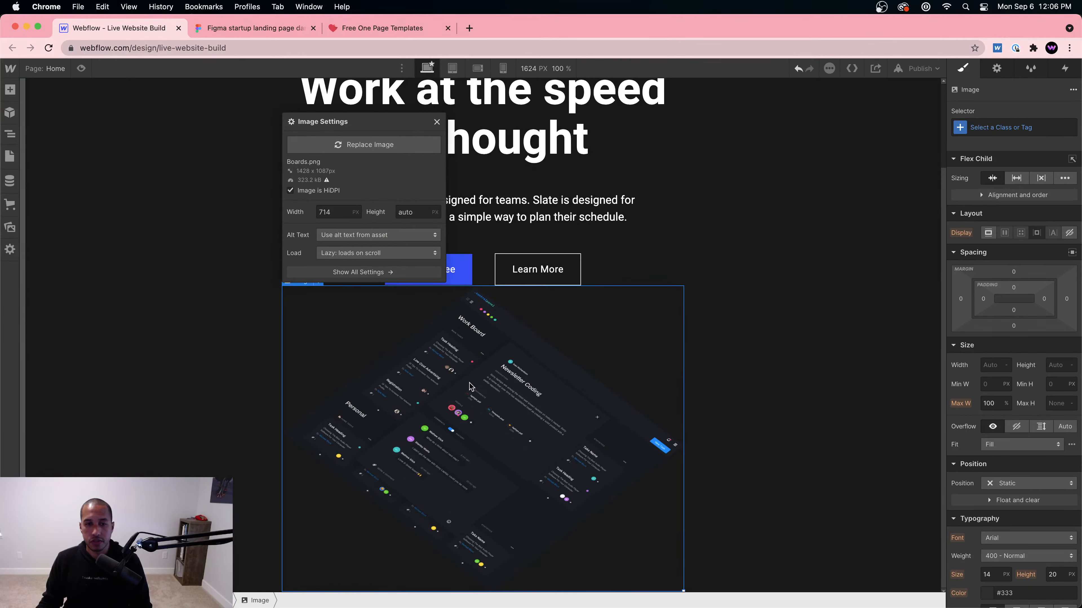
click(10, 89)
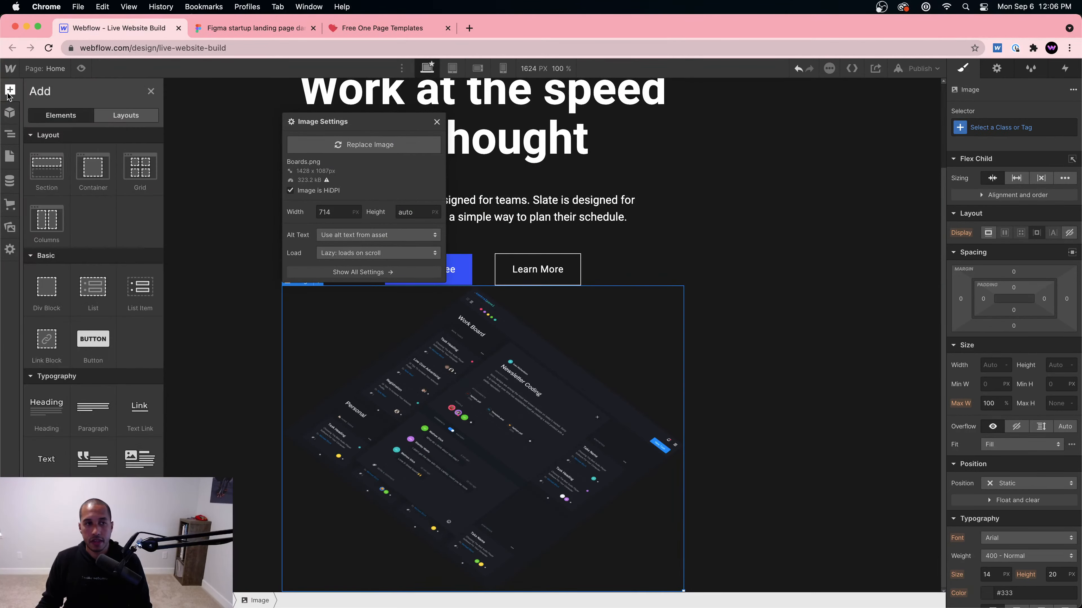
click(9, 228)
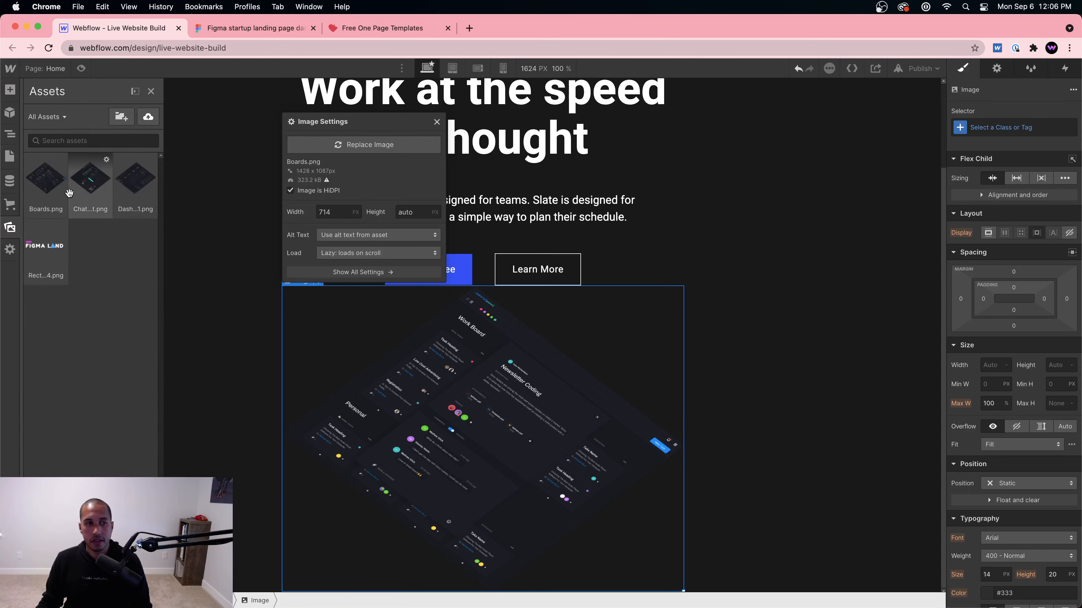
drag(90, 191, 785, 437)
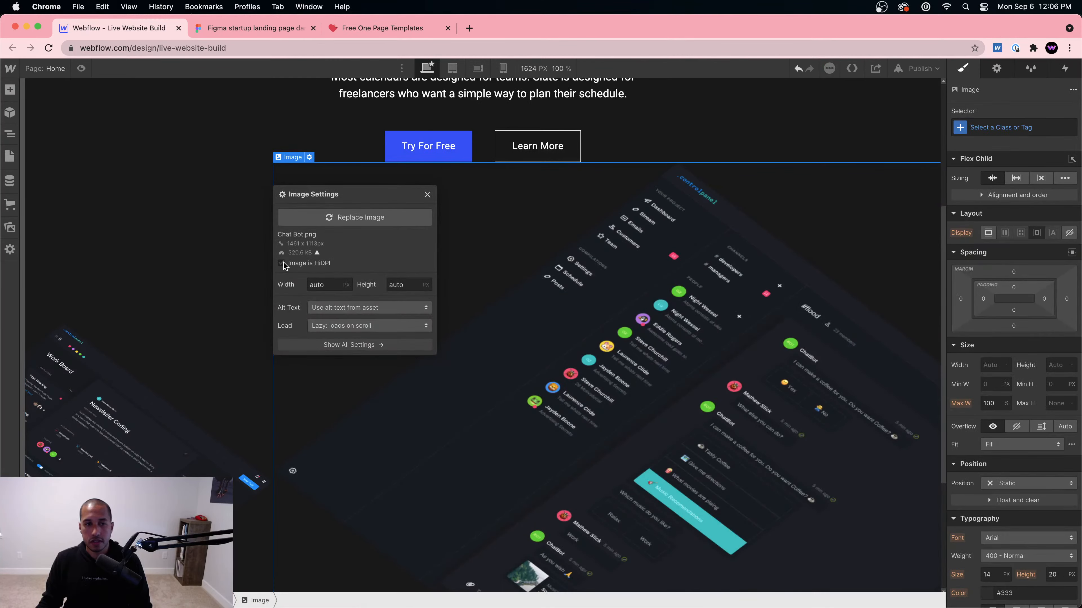
click(282, 264)
Step: Select the Boards and Chat Bot images in turn, then switch to the One Page Love tab
click(464, 367)
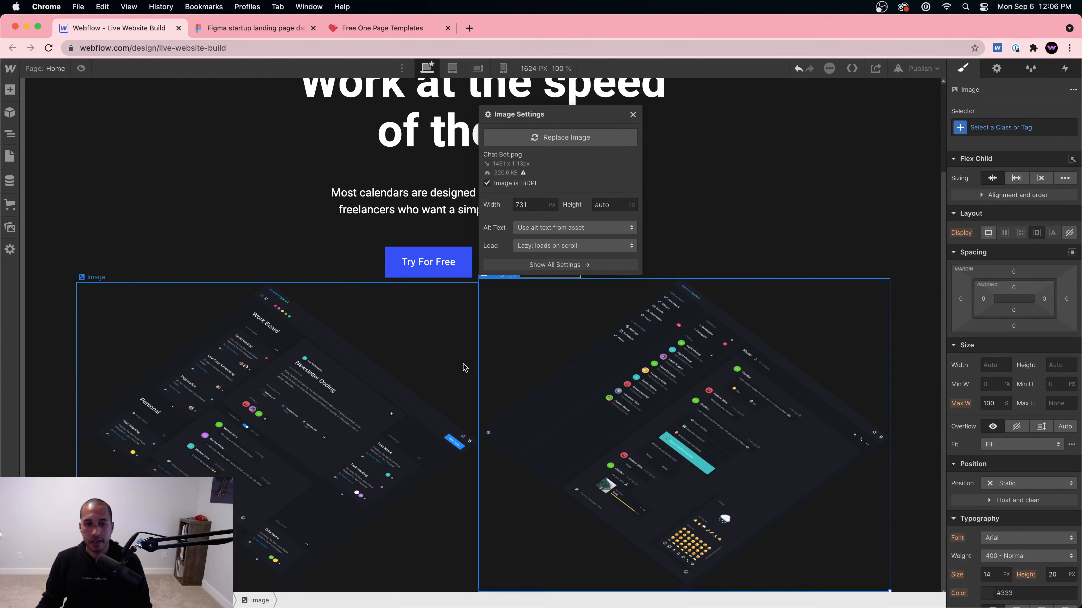
click(602, 410)
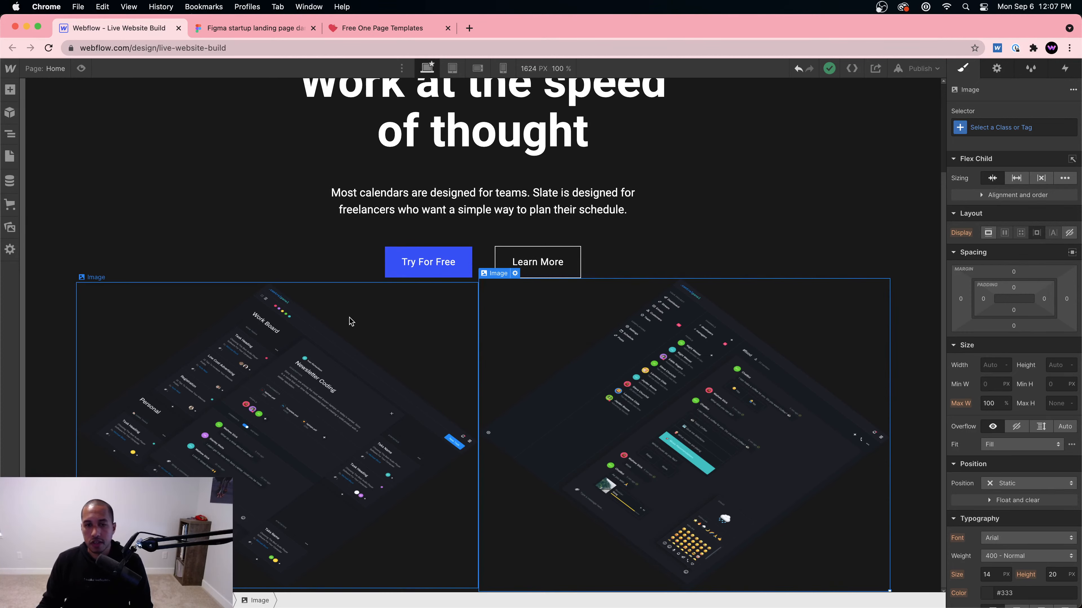
click(338, 372)
click(375, 29)
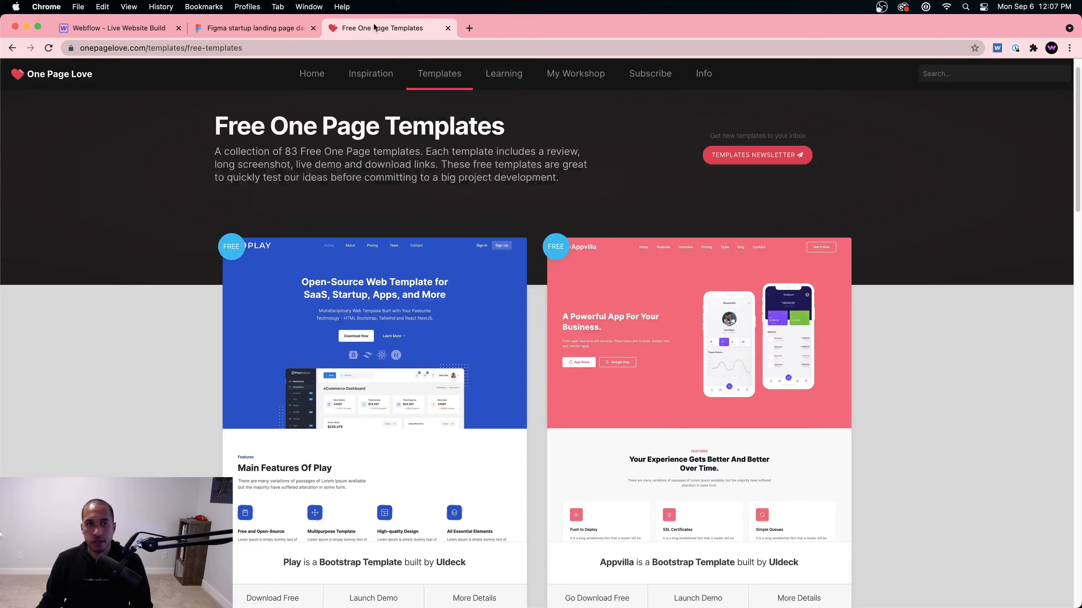
Step: Back in Webflow, add Dashboard #1.png to the Image Wrapper with Image is HiDPI ticked
click(290, 30)
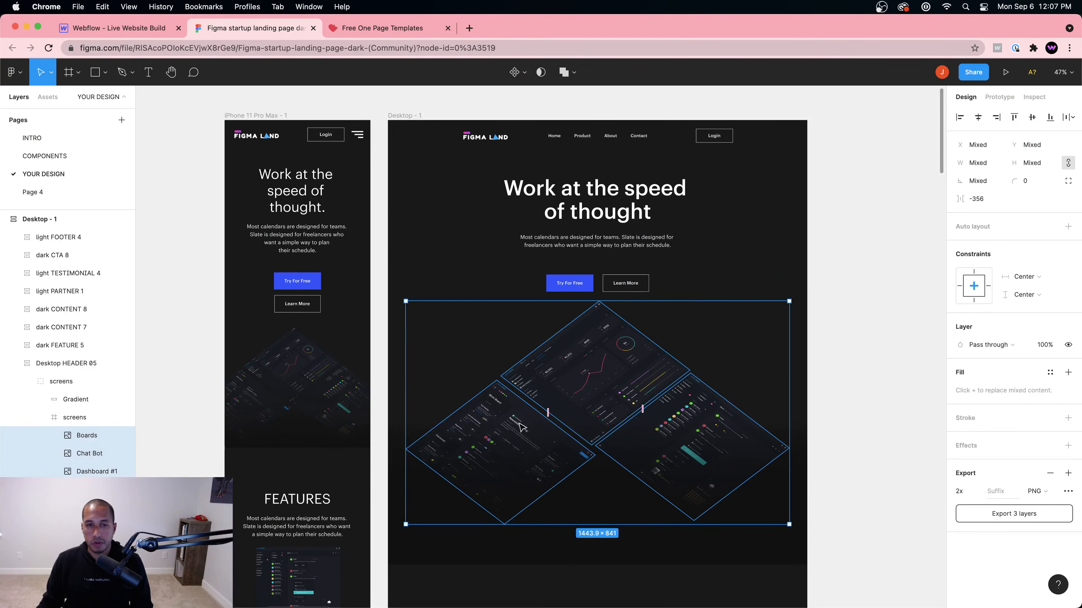
click(123, 28)
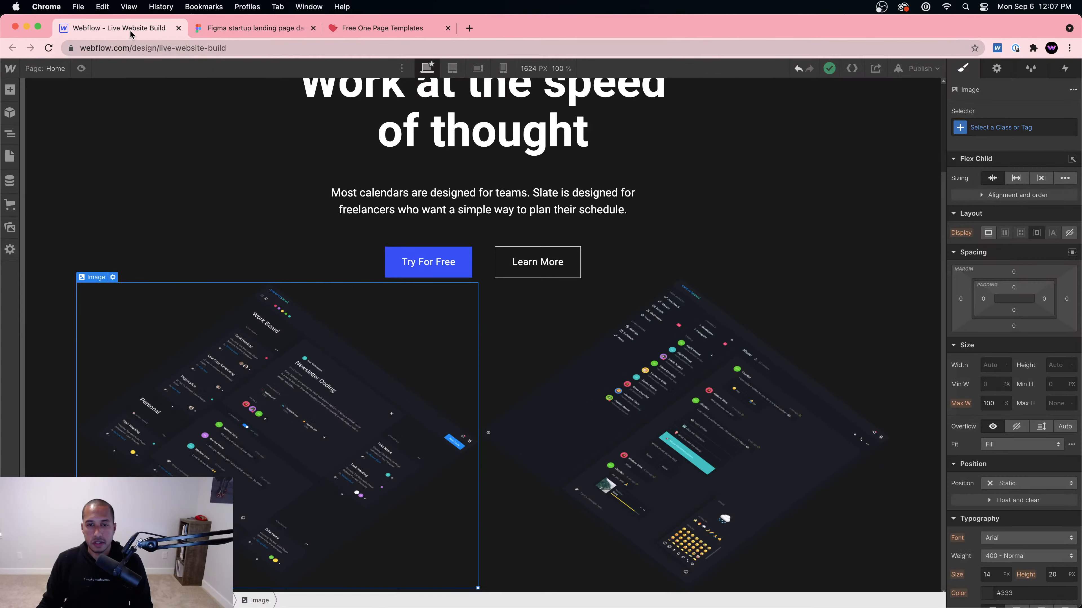
click(9, 132)
click(10, 90)
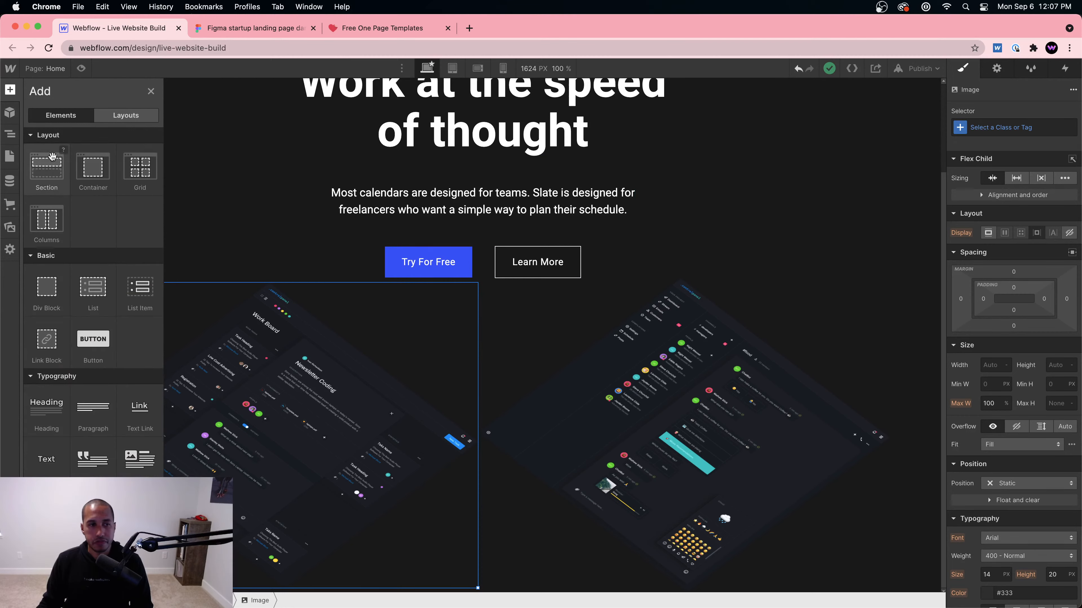
click(9, 228)
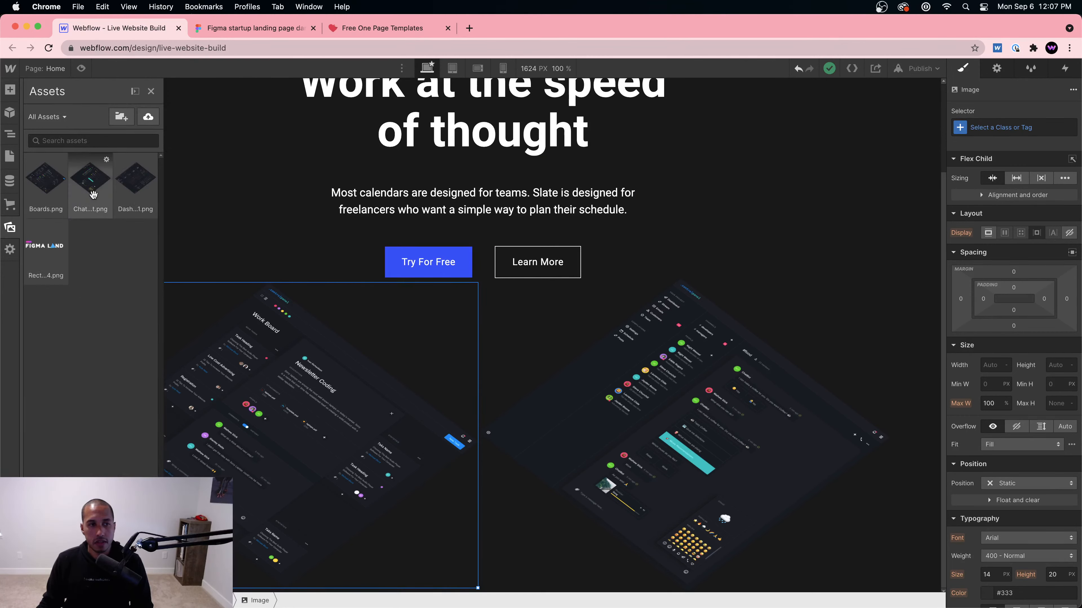
drag(90, 192, 784, 529)
scroll(690, 447, down, 3)
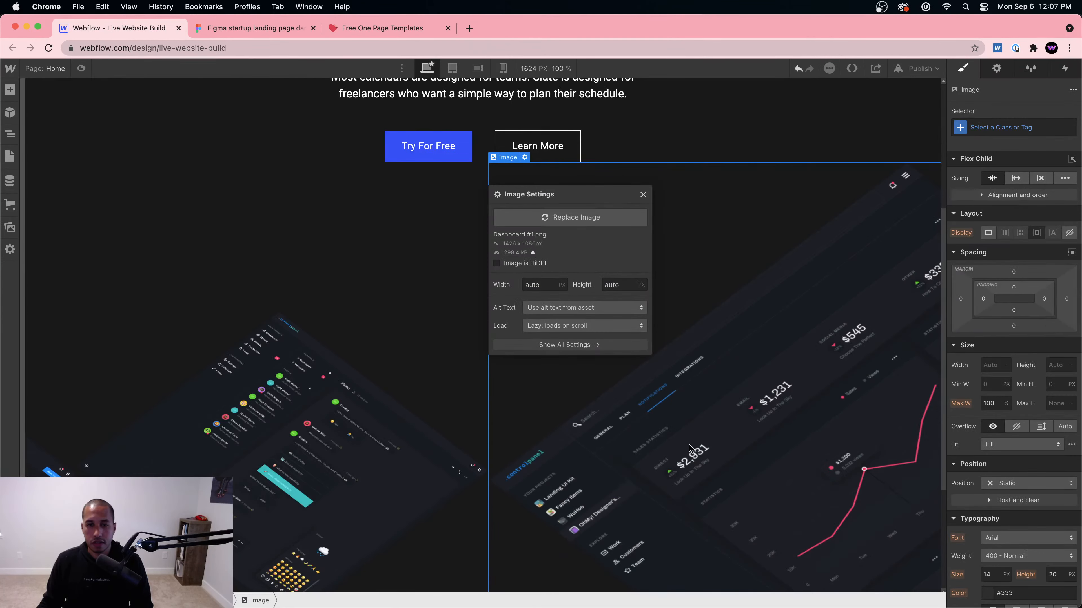
click(510, 263)
Step: Click through the Learn More button and dashboard images, ending on the Image Wrapper
click(544, 276)
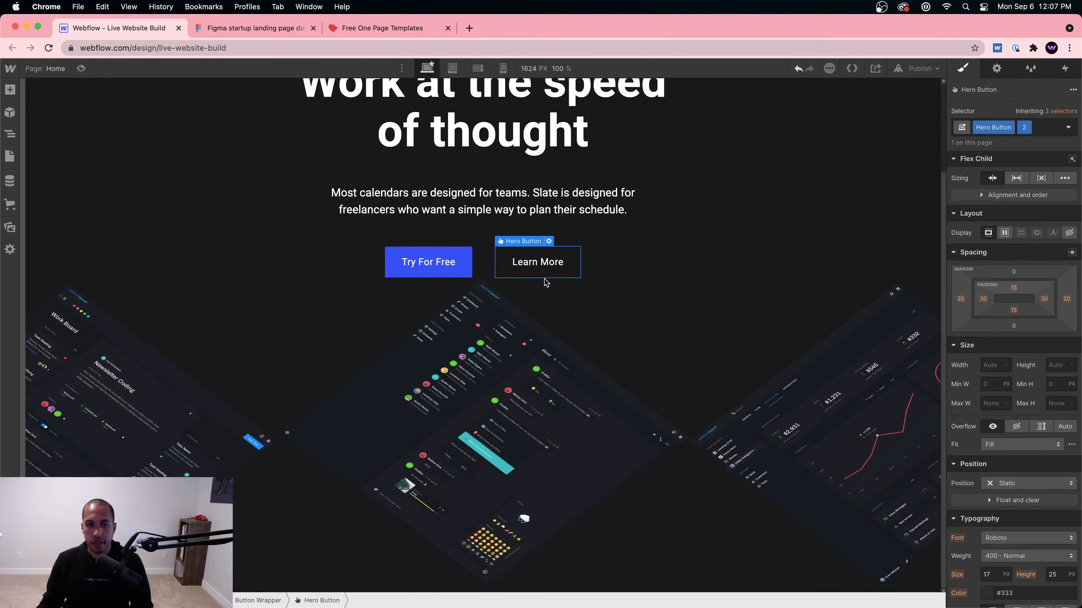
click(400, 407)
click(251, 416)
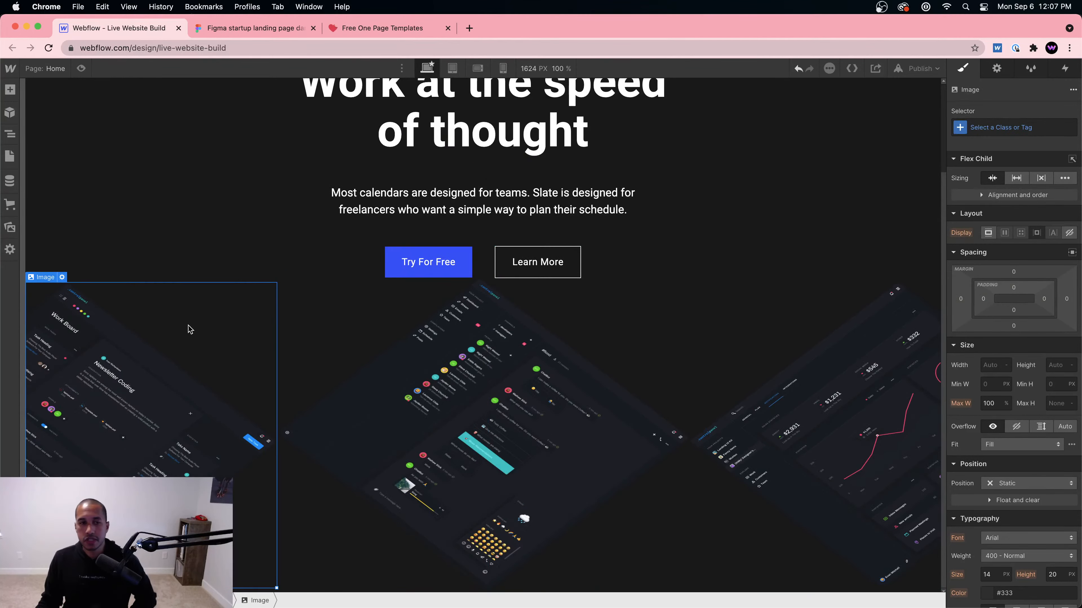
click(204, 601)
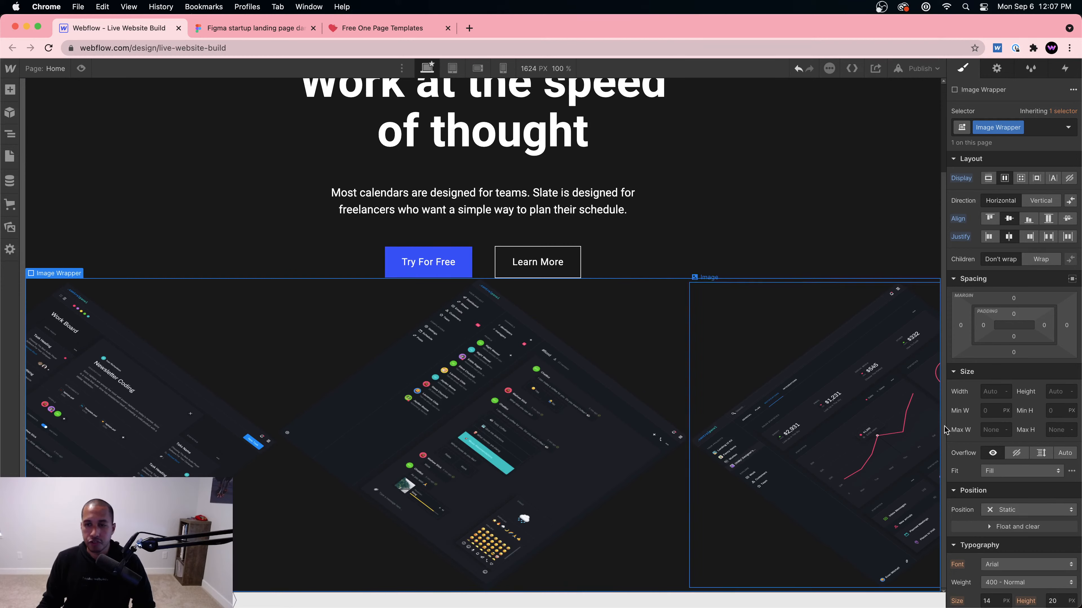
Step: Let the Image Wrapper wrap its children and centre-align the bottom dashboard image
click(1036, 259)
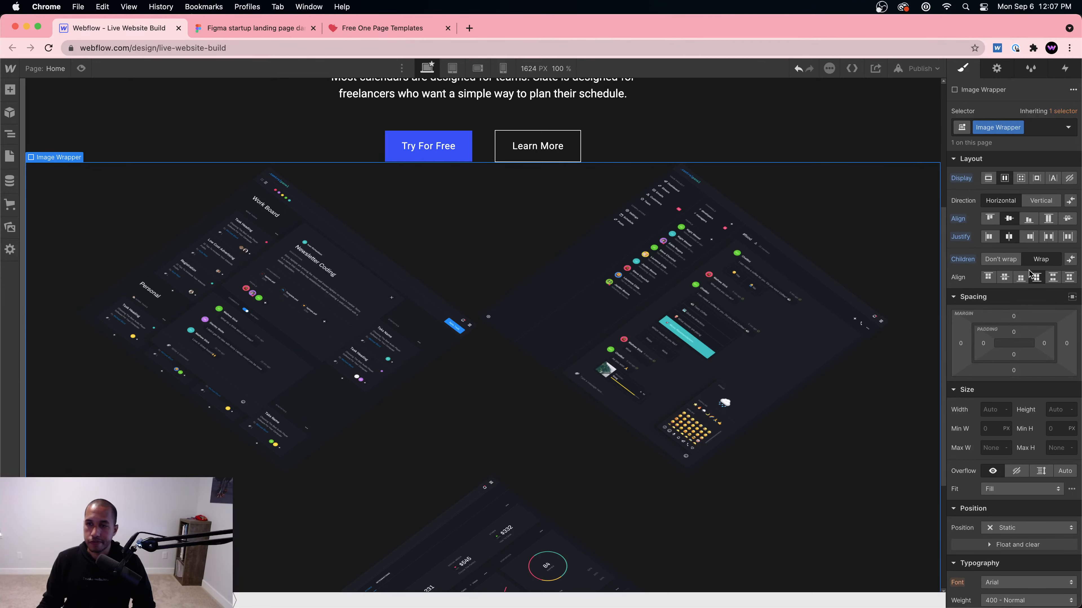
scroll(628, 413, down, 4)
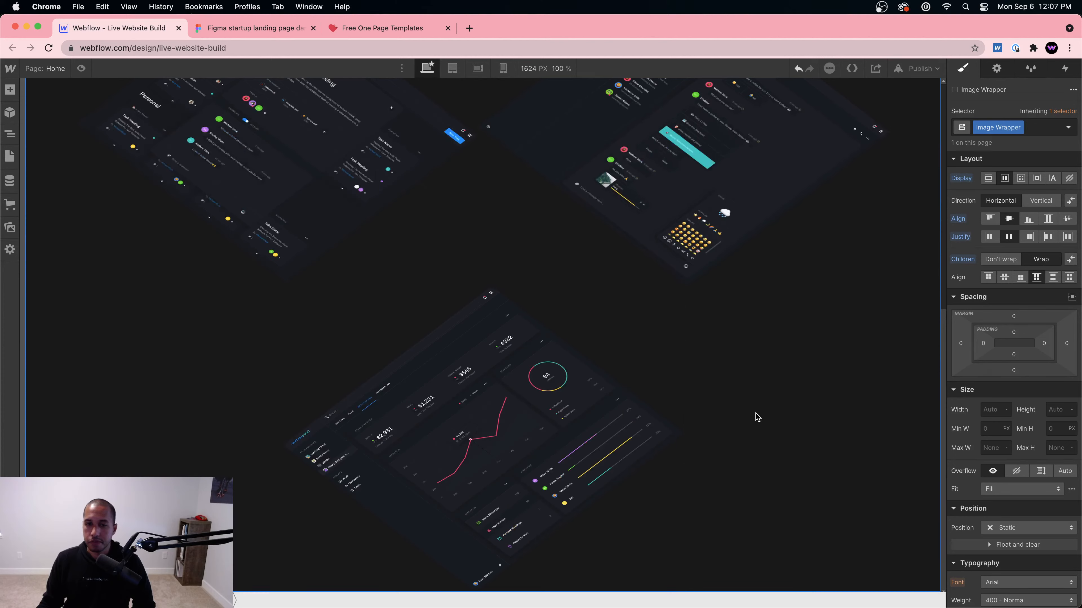
click(618, 412)
click(1017, 201)
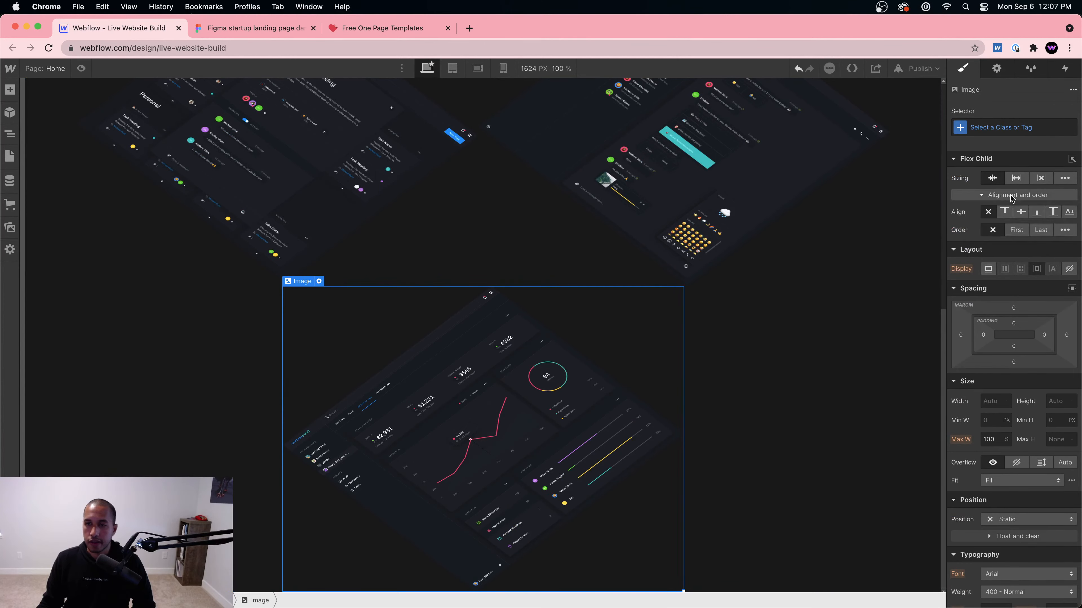
click(1020, 213)
Step: Try a vertical direction on the Image Wrapper, then switch it back to horizontal
click(864, 351)
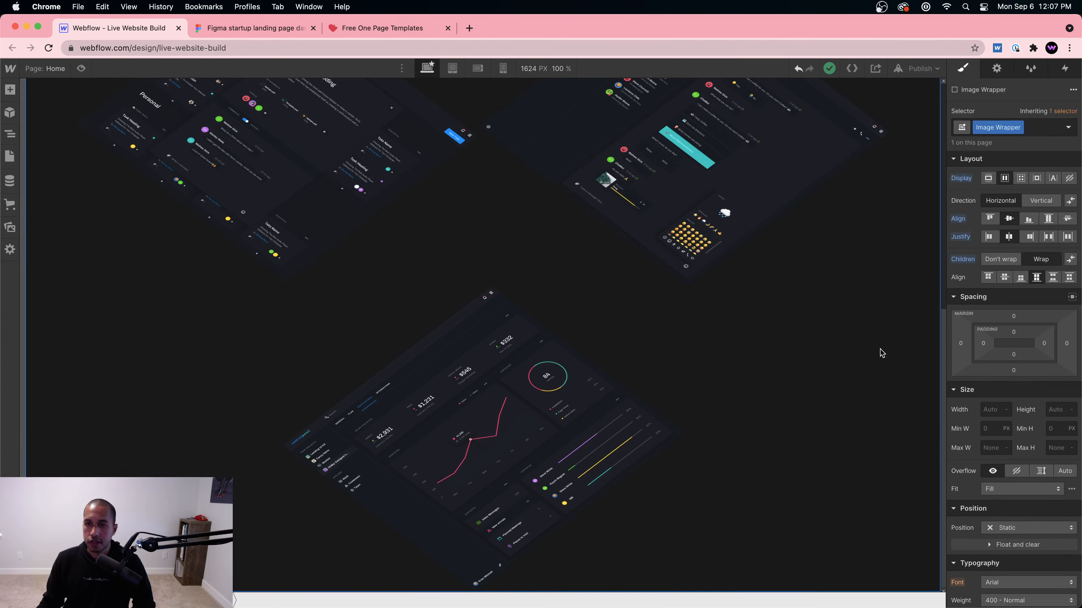
click(1040, 201)
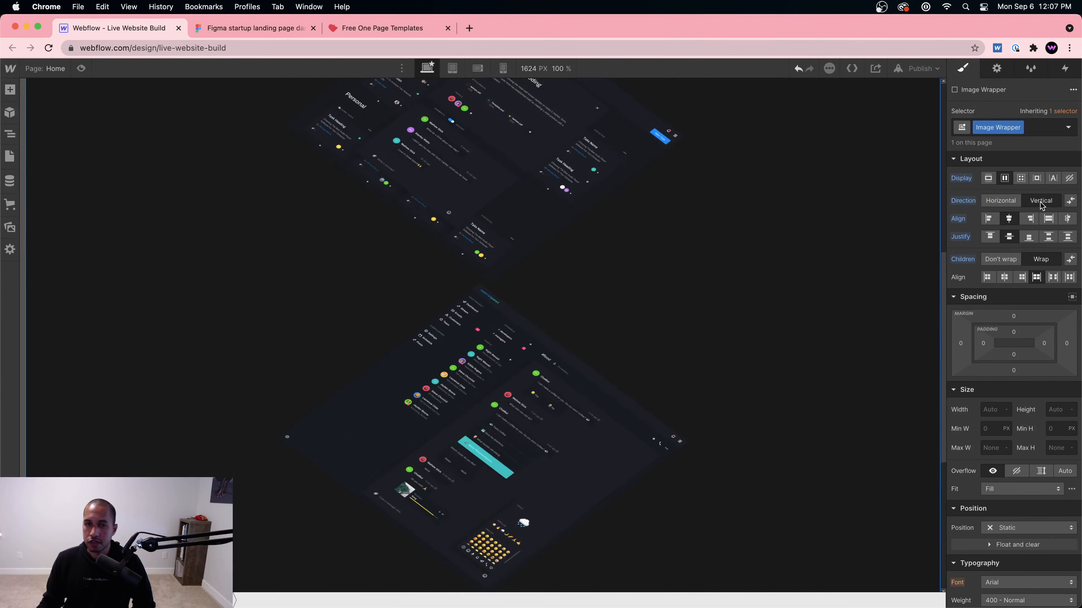
scroll(825, 219, up, 5)
scroll(823, 220, down, 8)
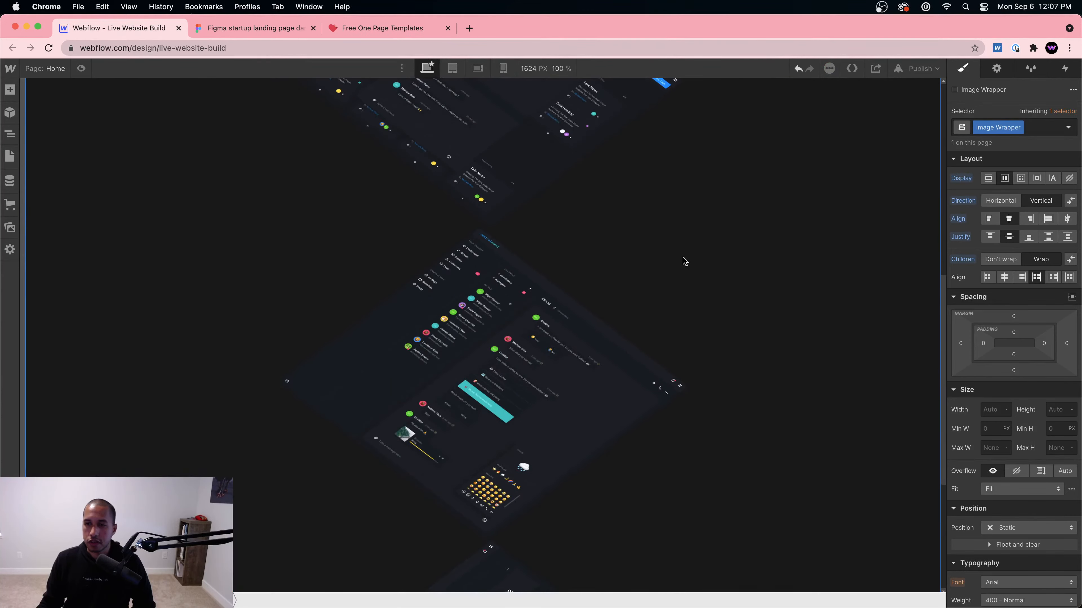
click(1001, 200)
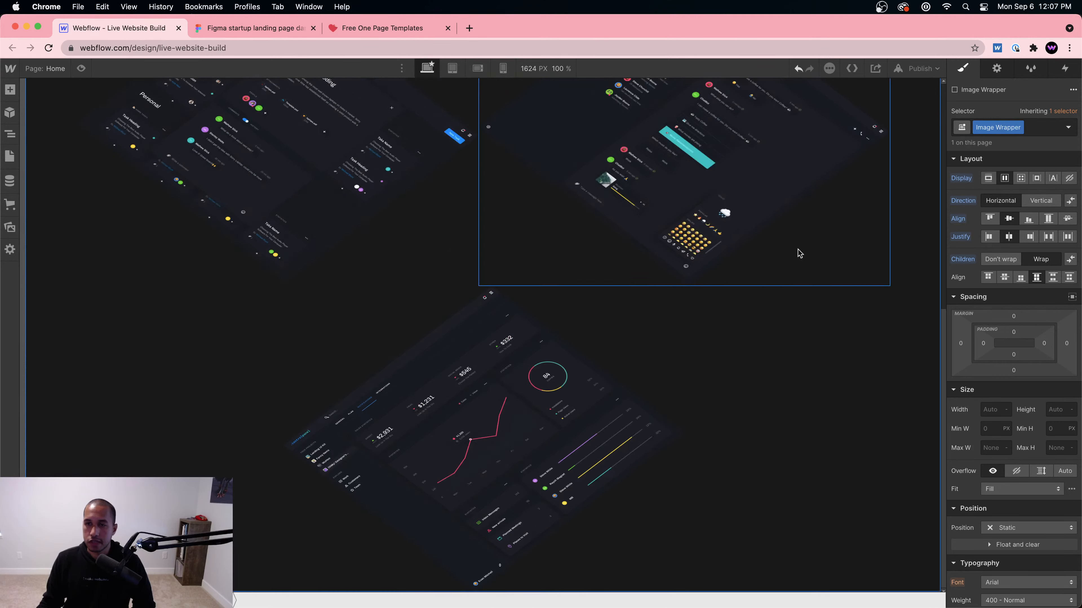
Step: Toggle the bottom image's sizing to grow and back, then compare with the Figma hero
click(614, 407)
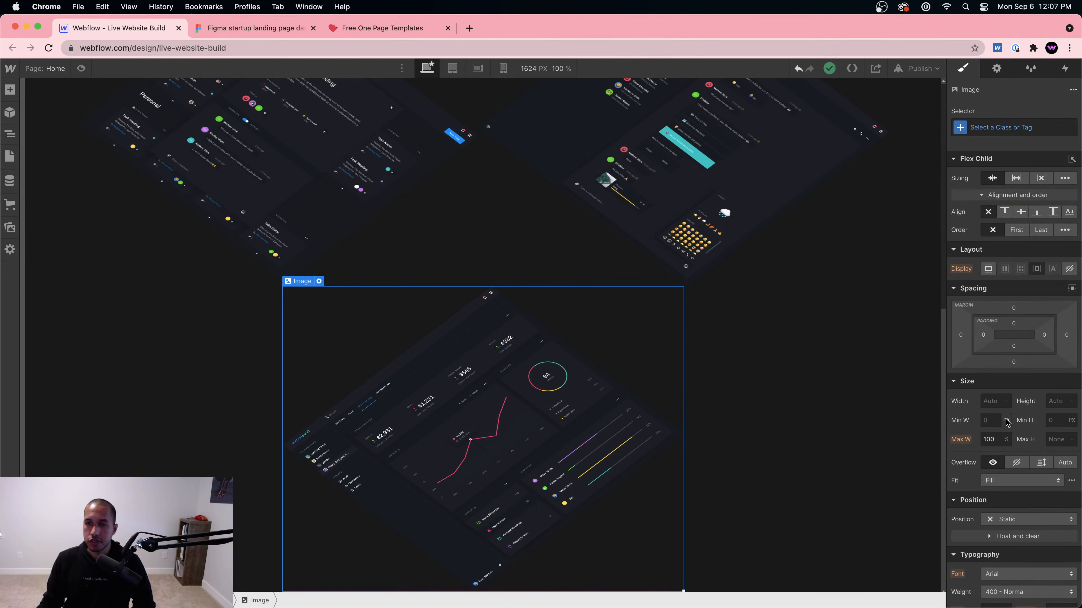
click(1016, 178)
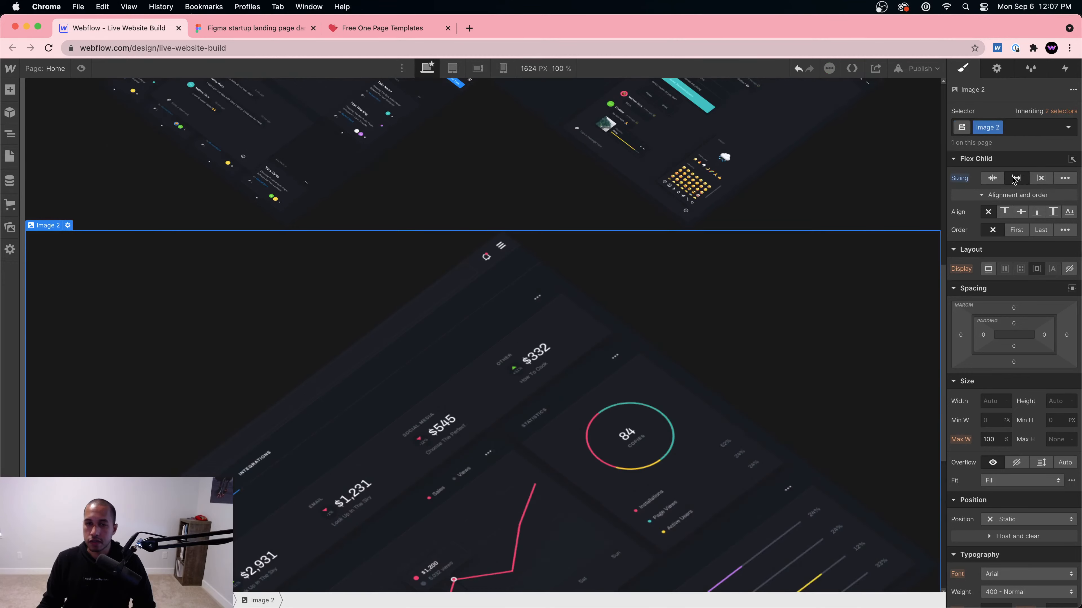
click(992, 178)
scroll(769, 339, up, 3)
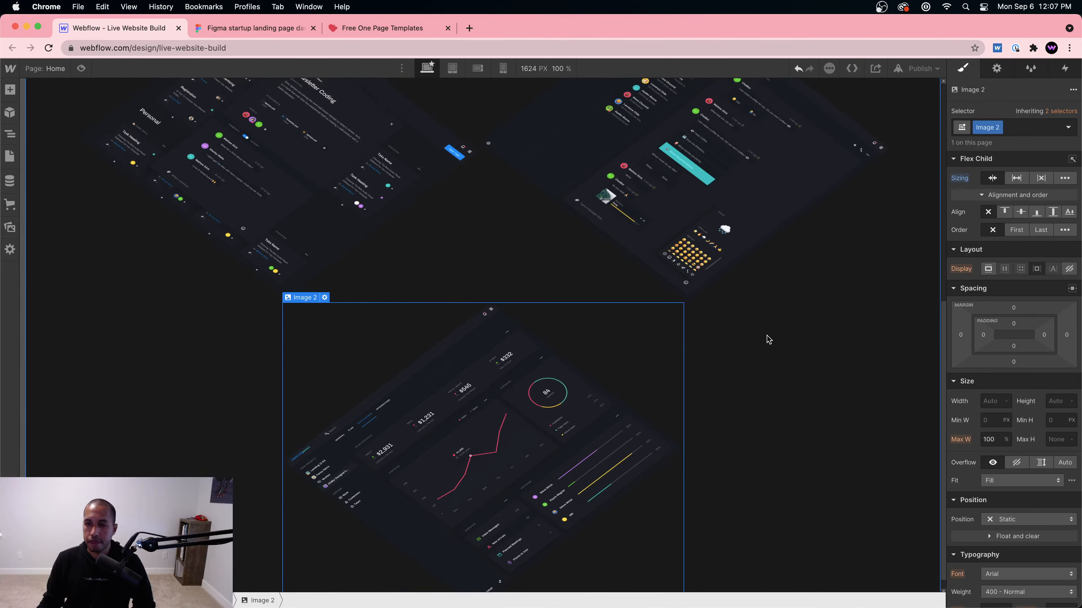
click(260, 29)
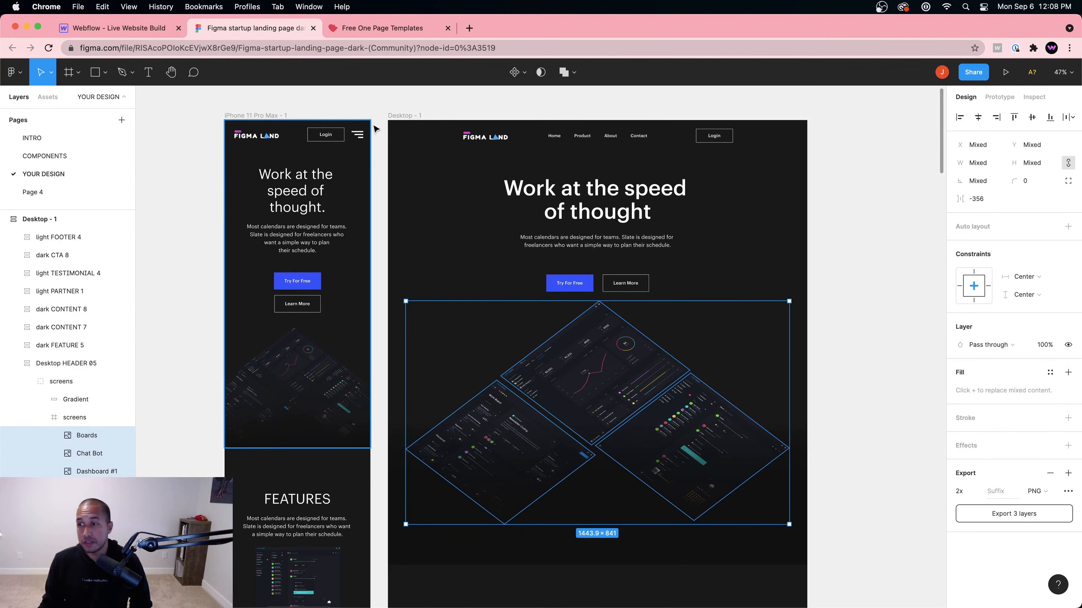
Step: Scroll through the Figma screens group, then return to the Webflow designer
scroll(596, 341, down, 1)
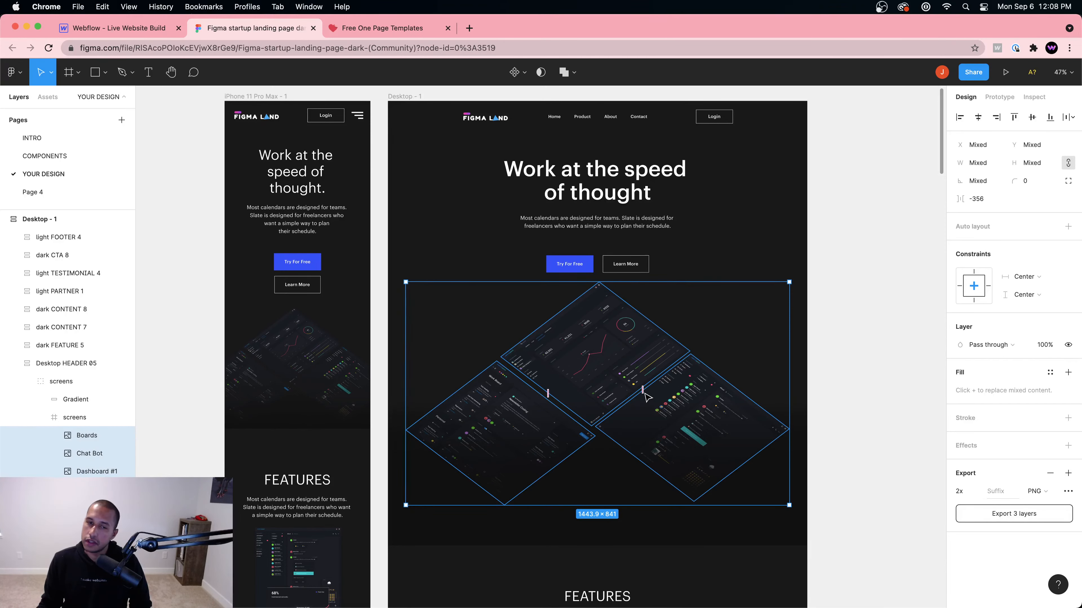
click(131, 28)
Step: Compare the dashboard images against Figma and select the bottom image, Image 2
click(569, 332)
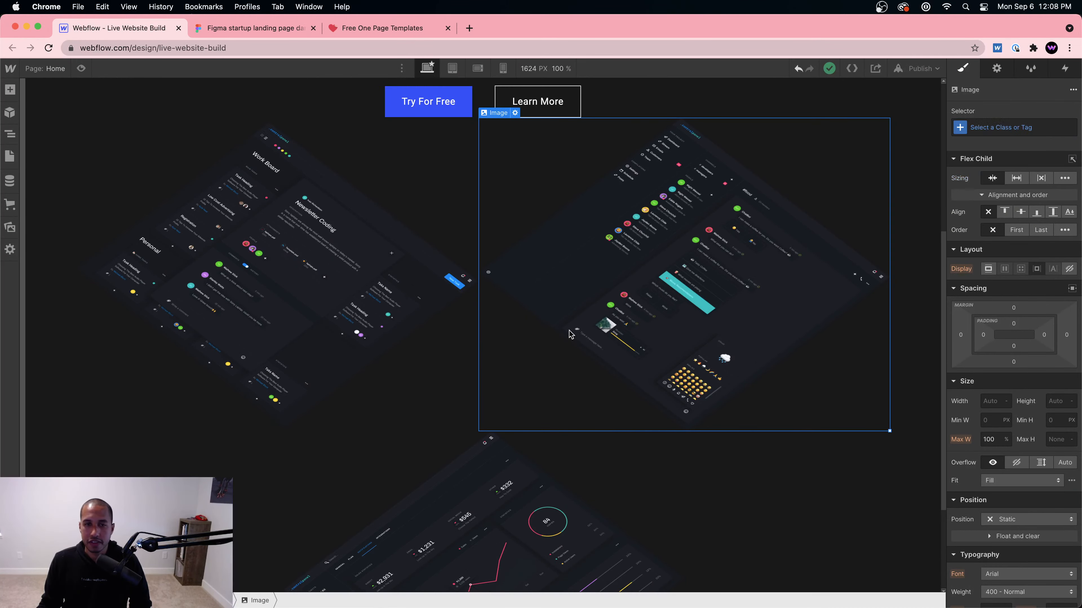
click(350, 279)
scroll(350, 279, up, 3)
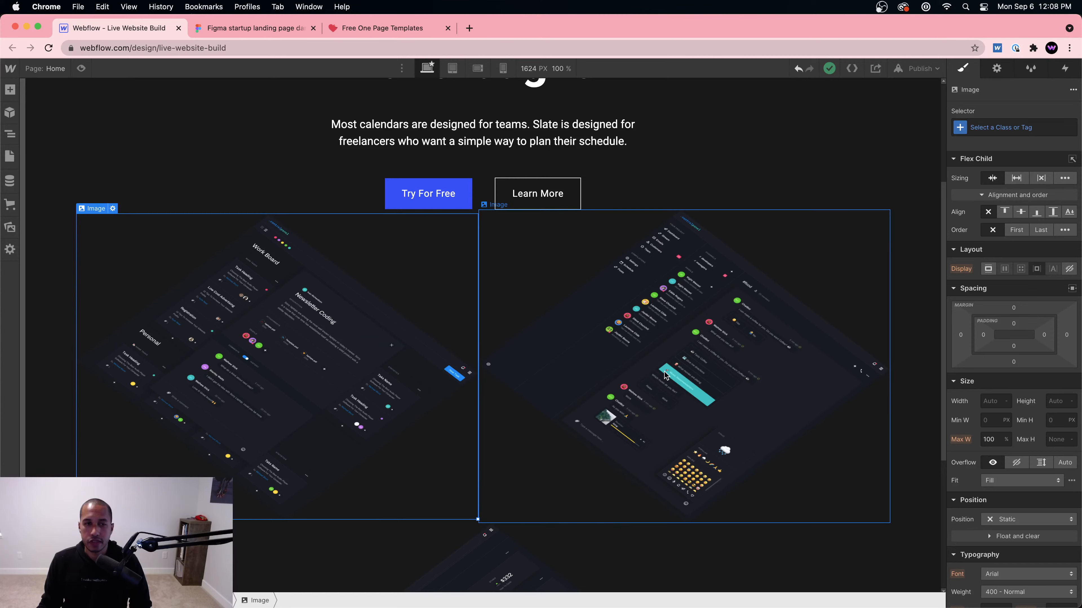
click(255, 34)
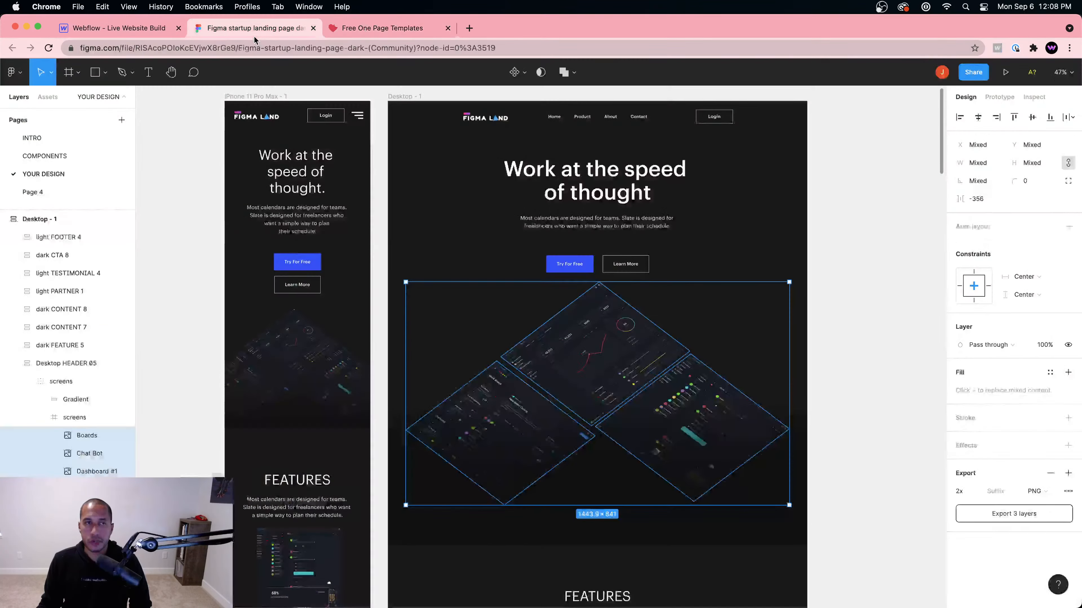
click(118, 34)
scroll(511, 417, down, 2)
click(541, 490)
scroll(587, 482, down, 1)
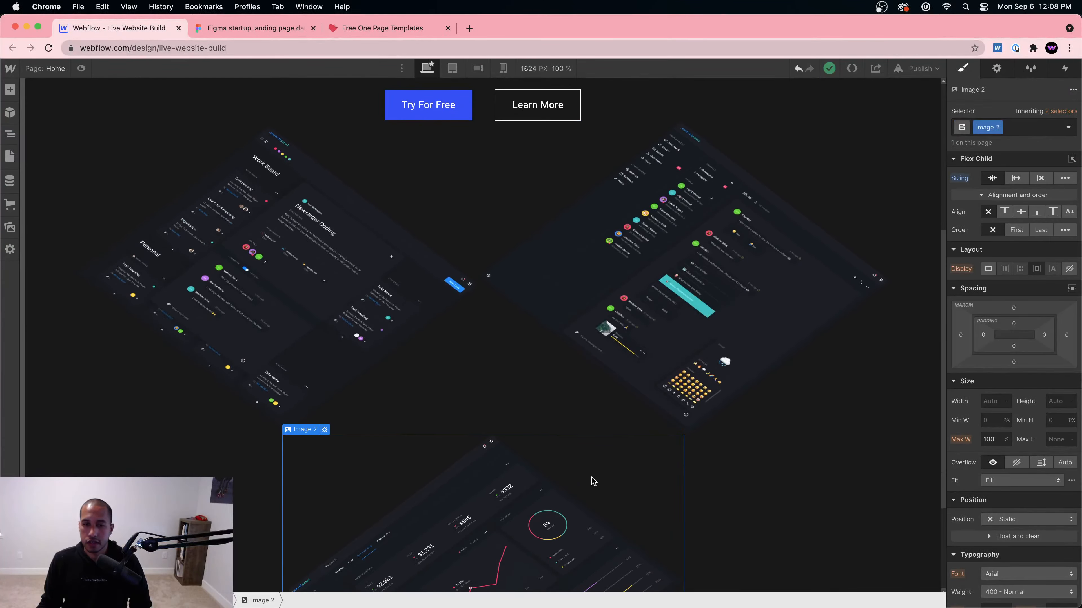
scroll(788, 461, down, 1)
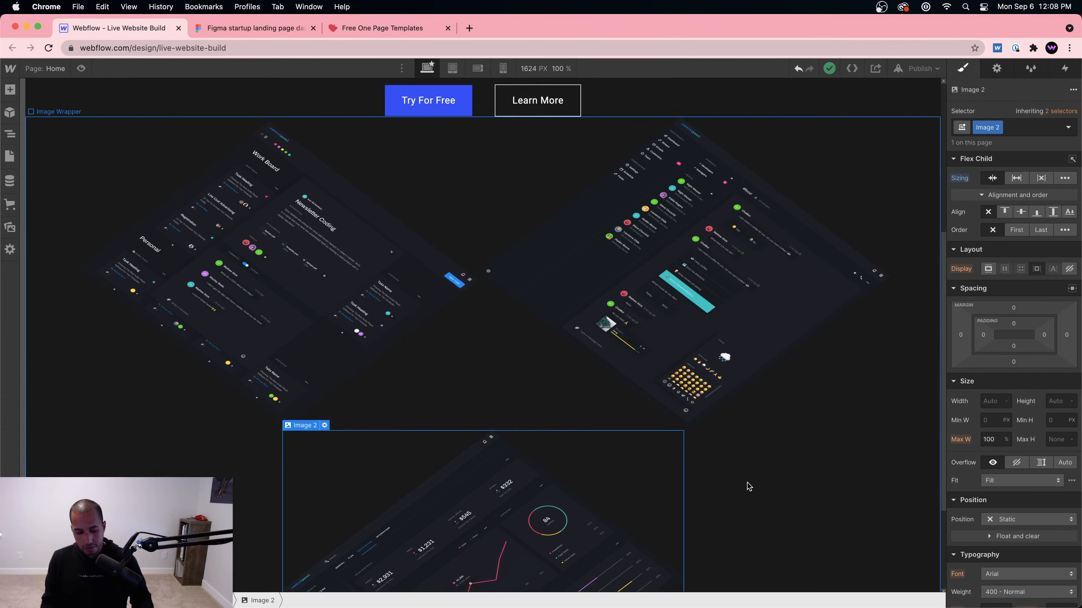
Step: Add a Div Block with Cmd+E search 'div' and place it inside the Image Wrapper
key(super+e)
text(div)
key(Return)
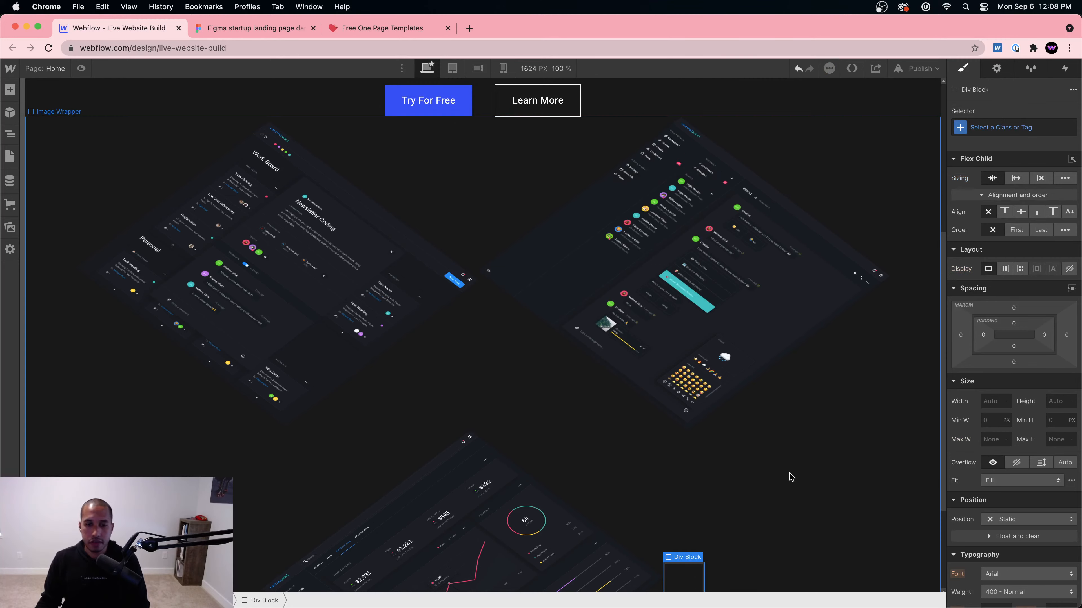
scroll(787, 476, down, 3)
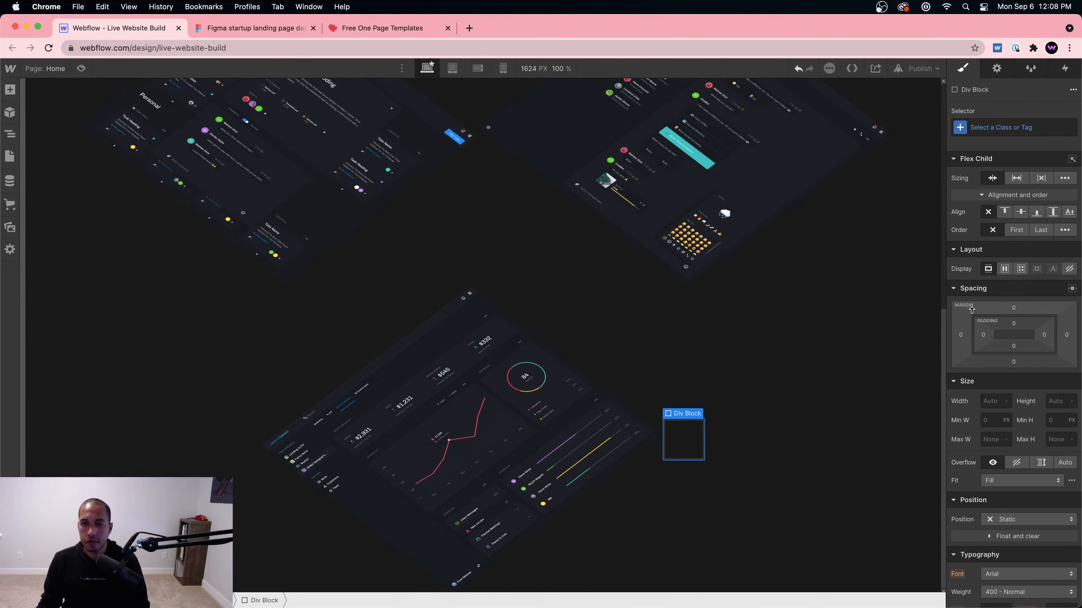
drag(681, 436, 355, 436)
drag(177, 453, 188, 285)
drag(75, 128, 890, 147)
click(910, 184)
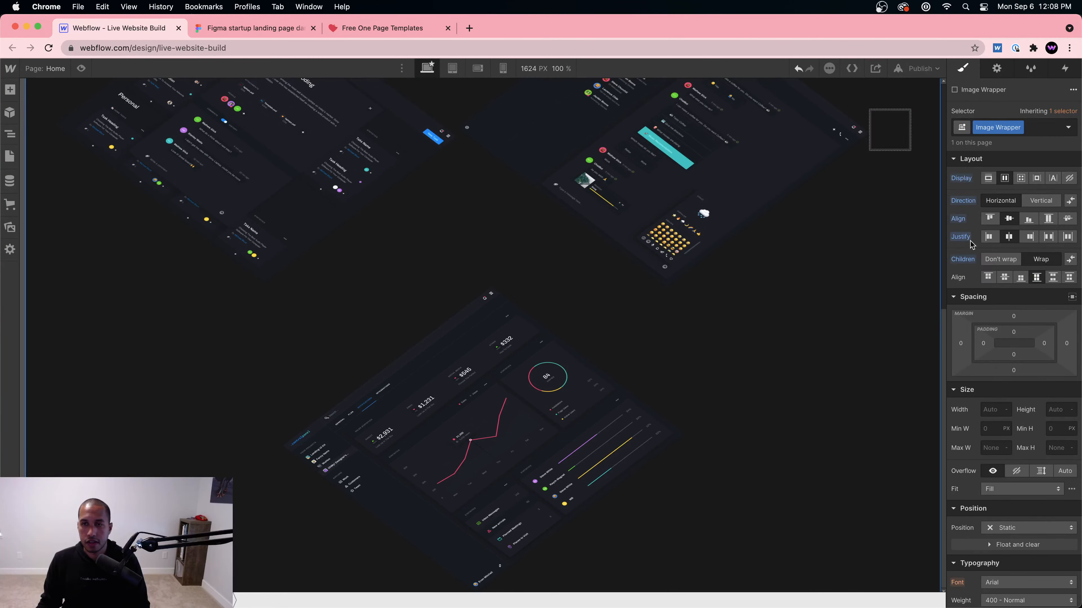
drag(898, 136, 330, 492)
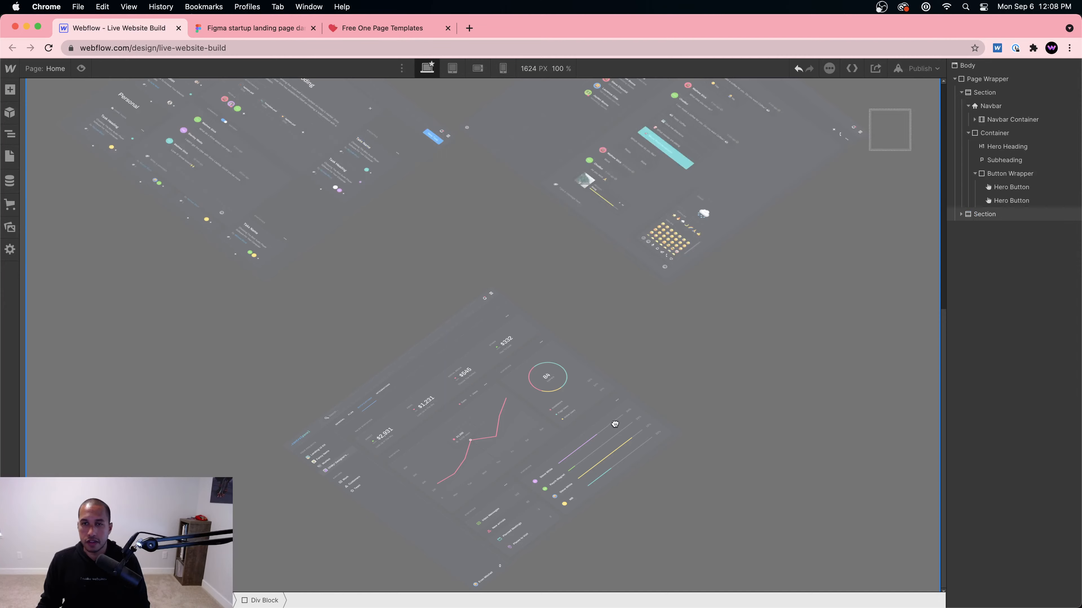
drag(614, 423, 885, 139)
Step: Set the new Div Block's width to 50% and reselect Image 2
click(1014, 180)
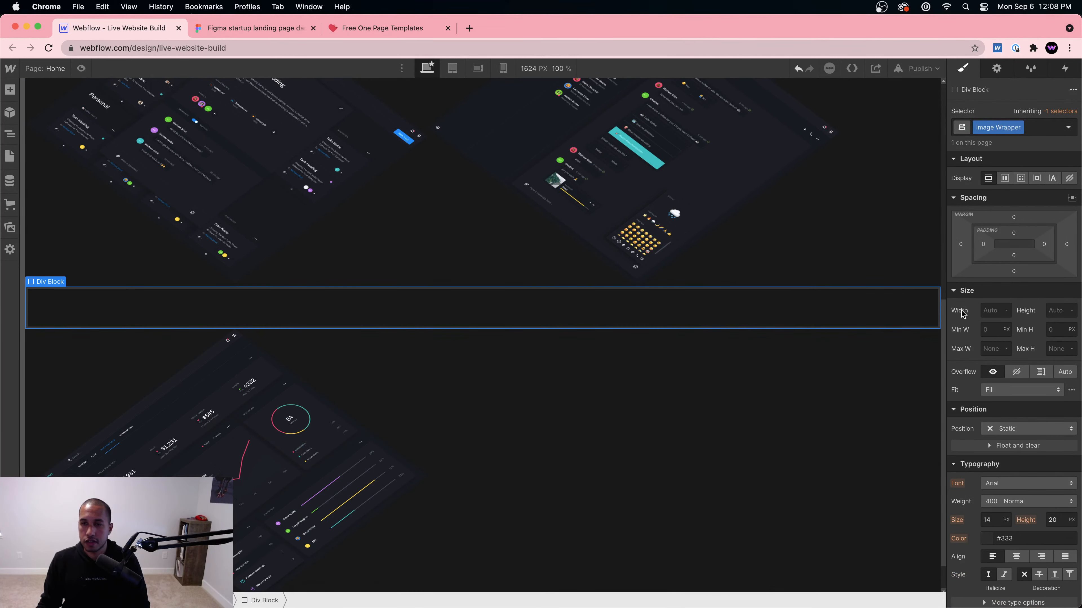
key(super+z)
click(992, 400)
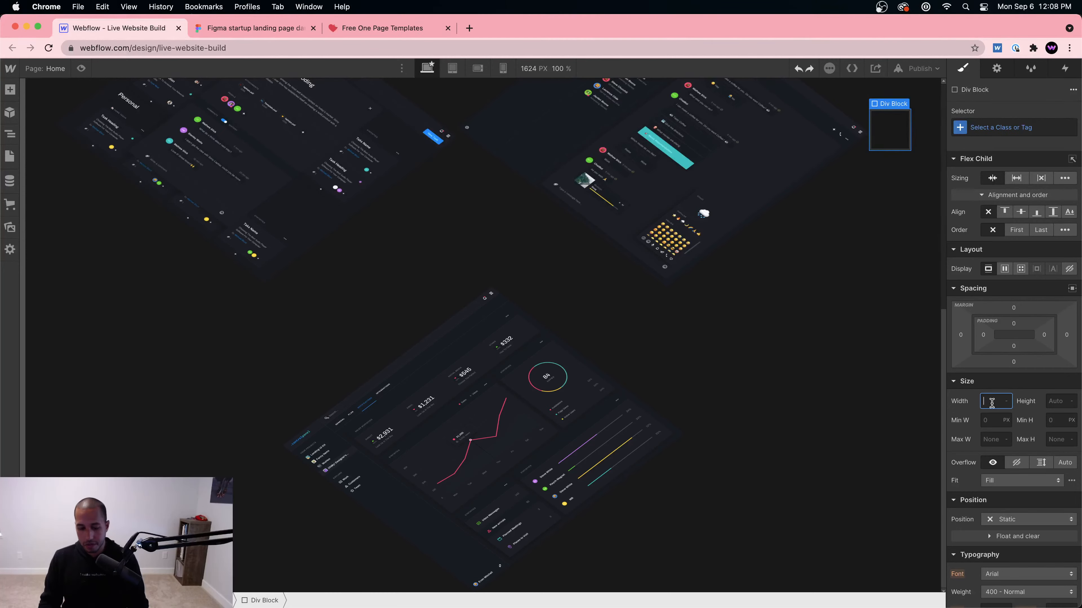
text(50%)
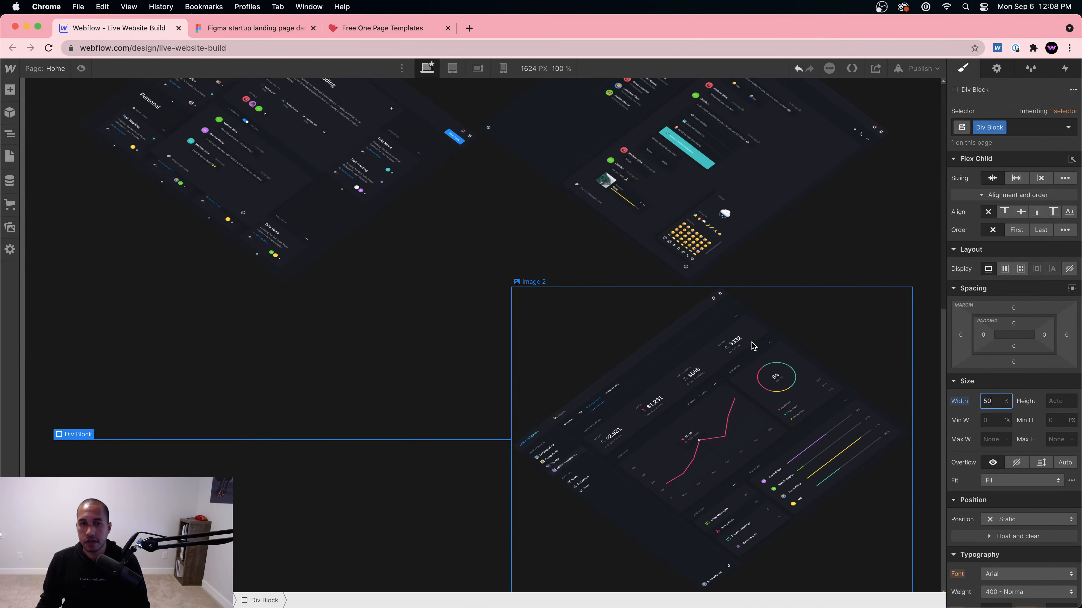
scroll(753, 340, up, 2)
scroll(754, 339, down, 2)
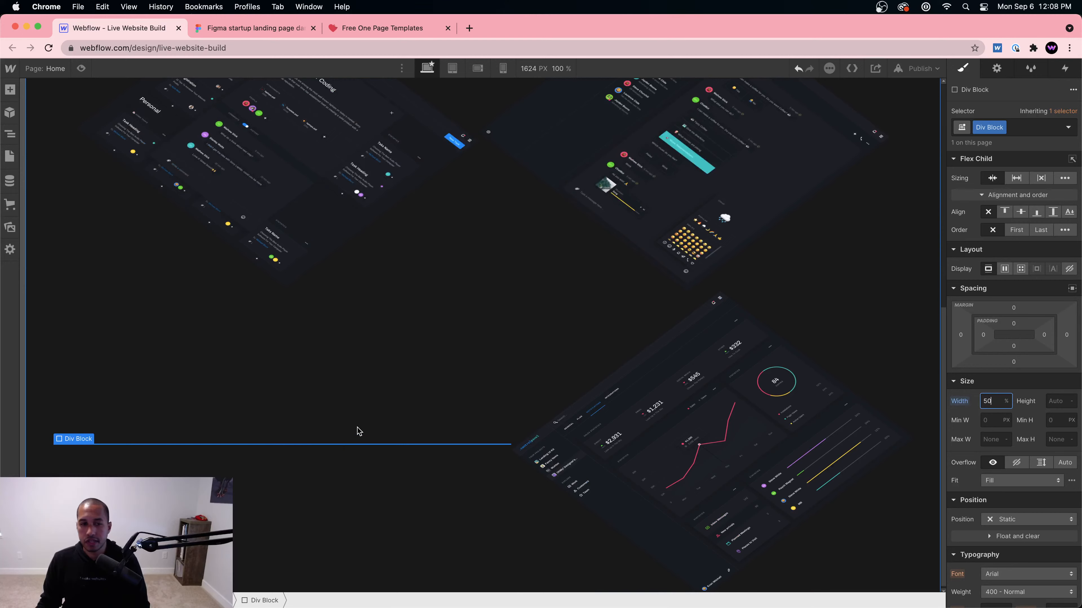
scroll(698, 456, up, 1)
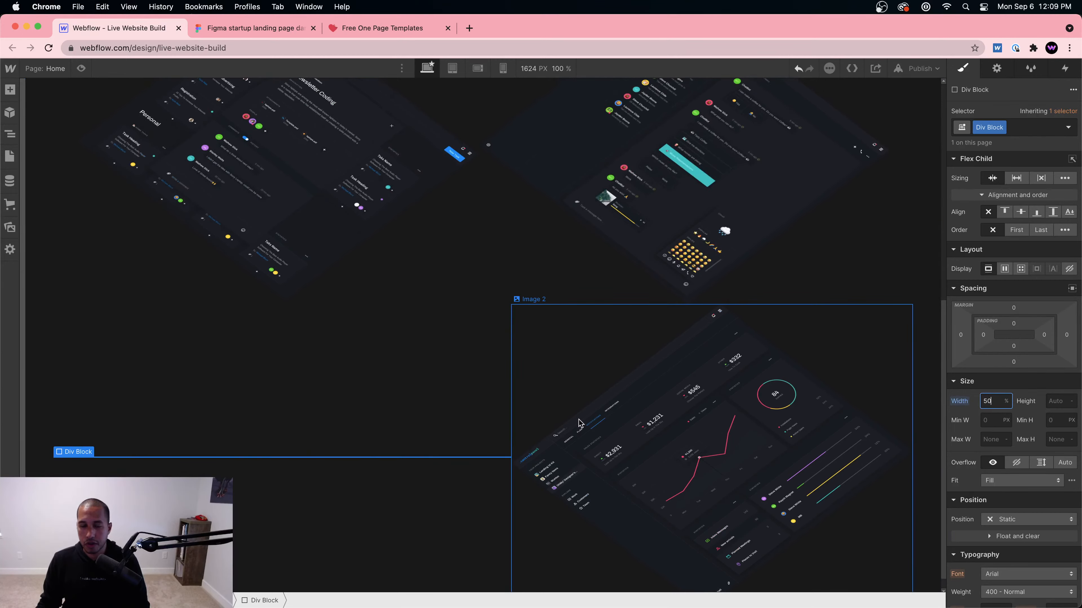
click(749, 451)
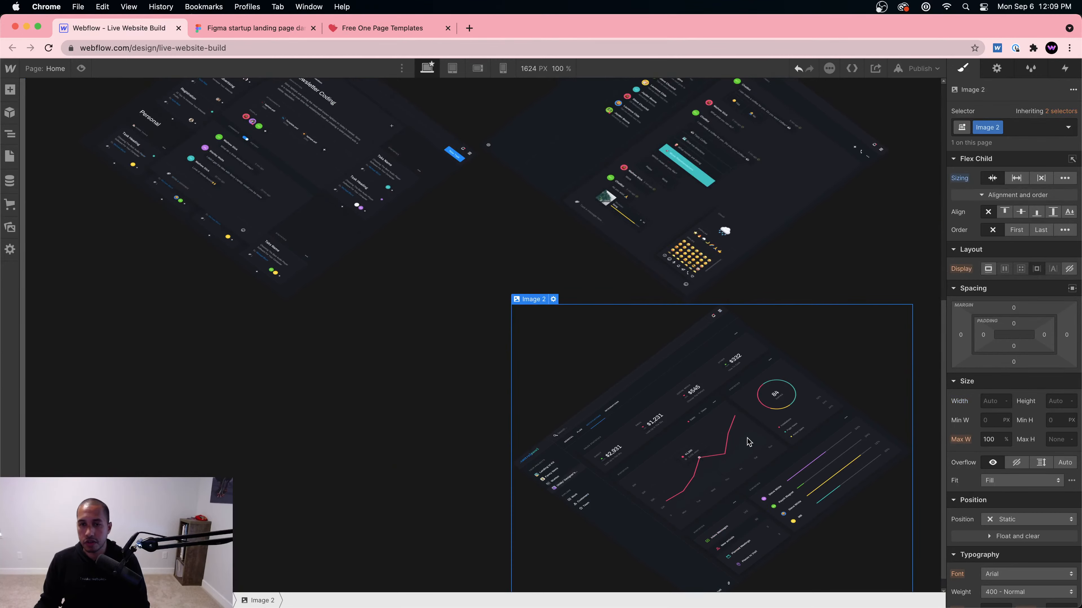
scroll(756, 441, up, 5)
scroll(762, 441, down, 2)
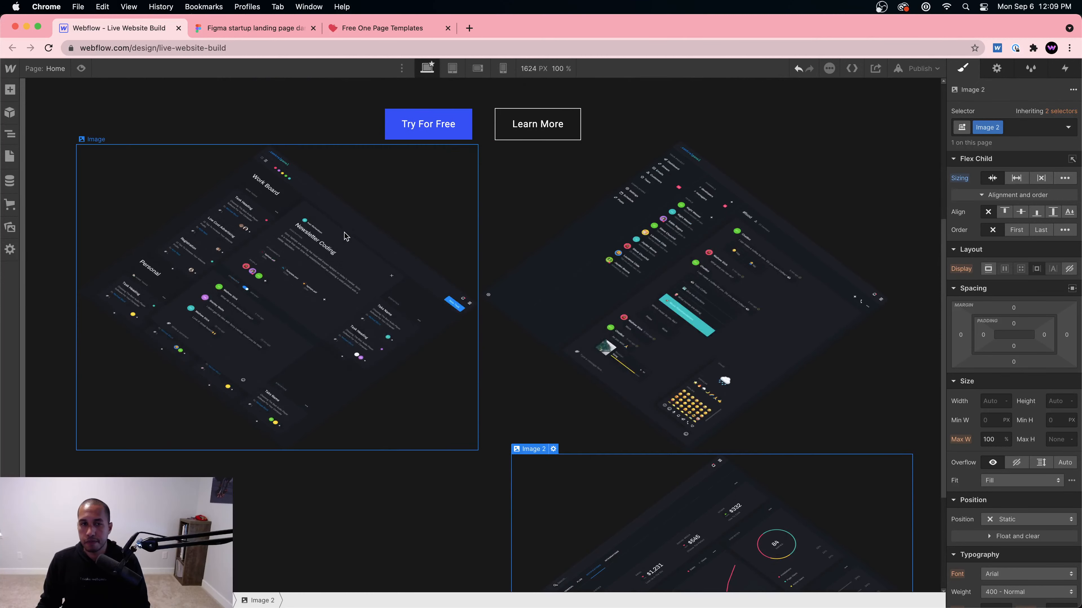
Step: Inspect the Figma screens group to check the Chat Bot screen's size
click(273, 27)
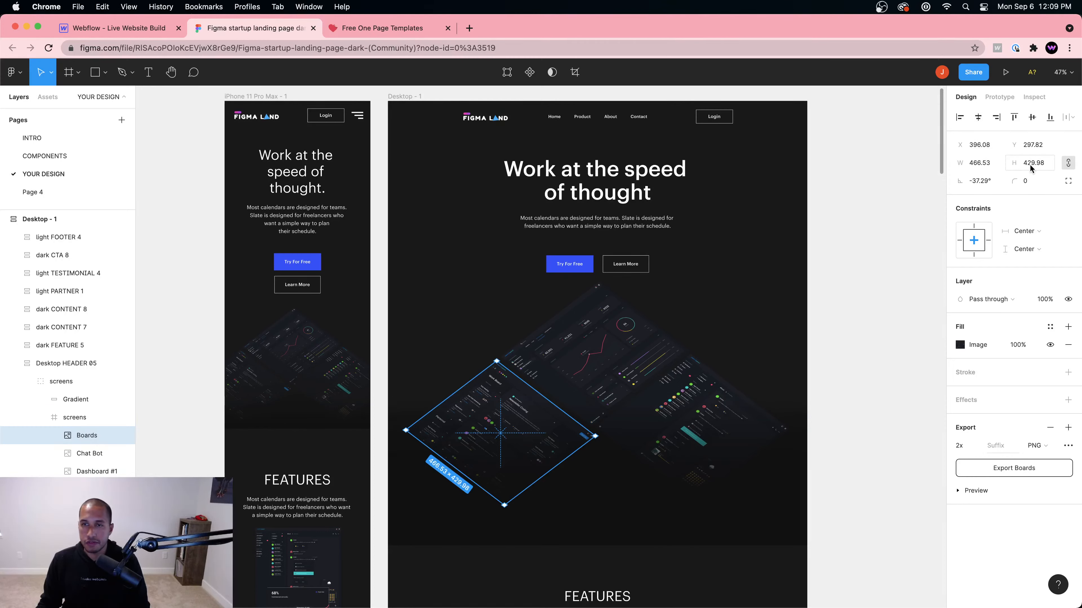
click(630, 364)
click(702, 428)
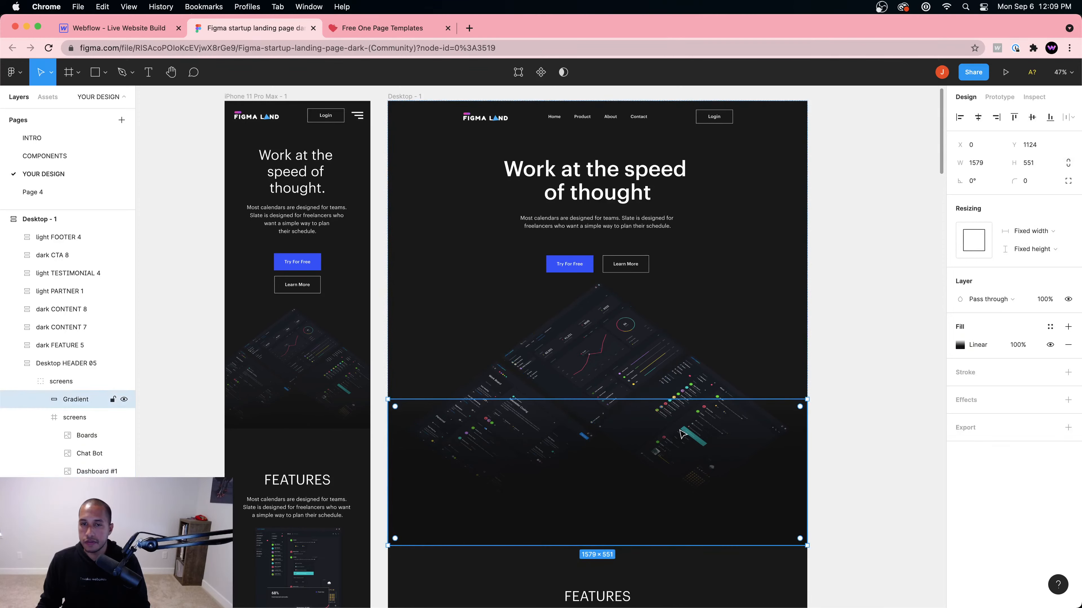
double_click(694, 420)
double_click(697, 385)
double_click(697, 385)
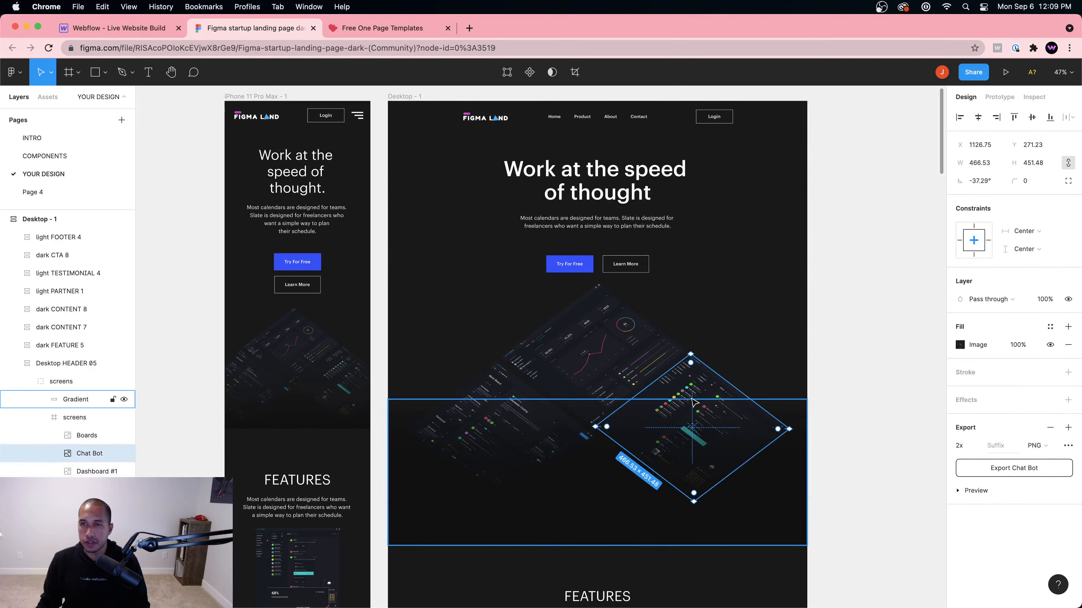
click(115, 28)
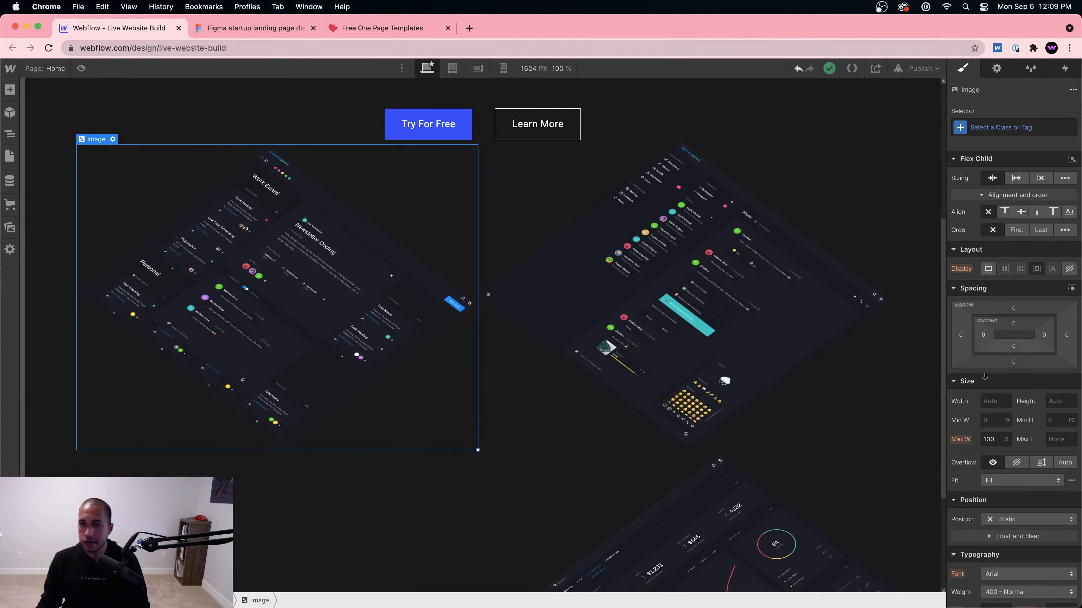
Step: Set the left Boards image's width to 466 px
click(998, 404)
text(46)
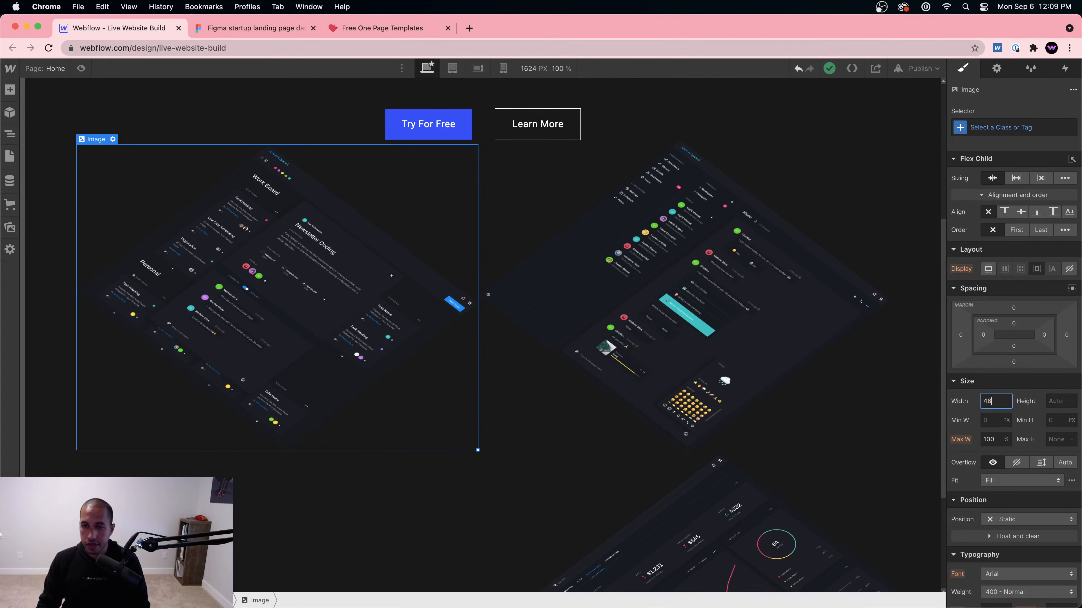
text(6)
key(Return)
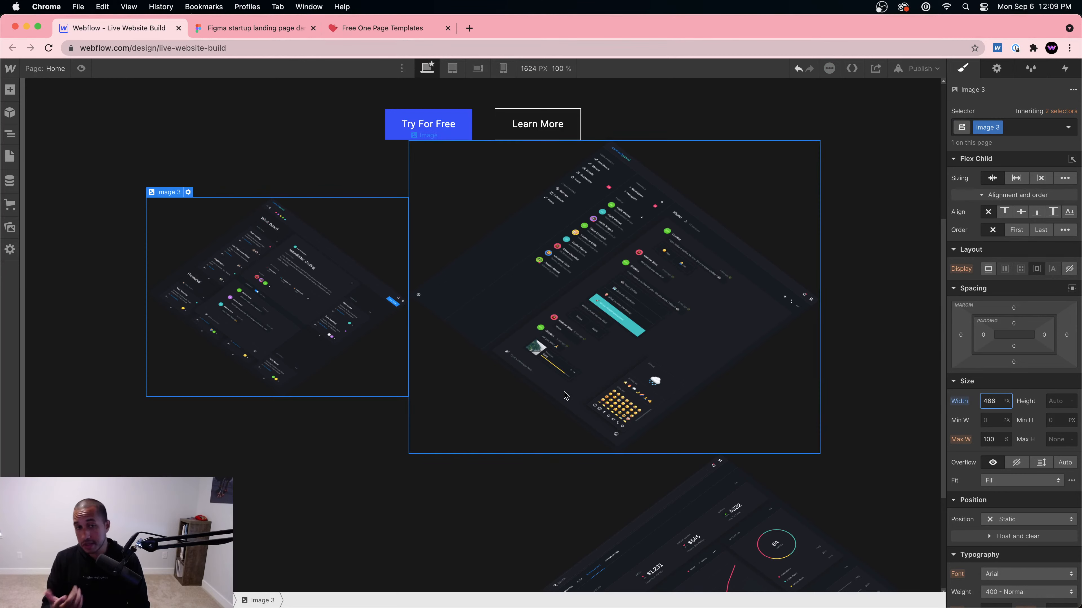
Step: Rename the first dashboard image's class to Hero Image
double_click(978, 128)
text(here)
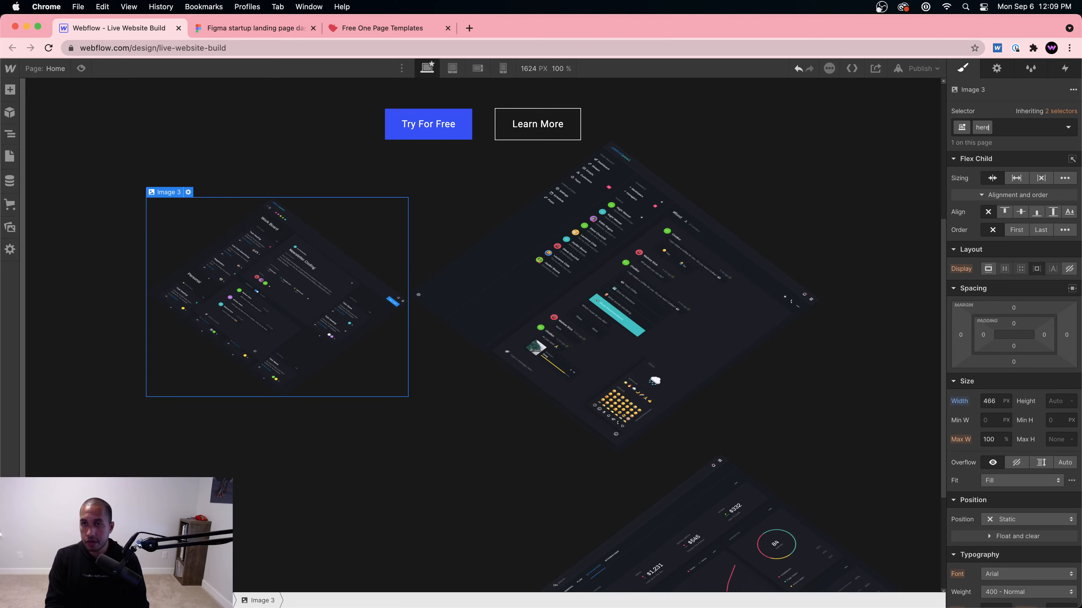
key(Return)
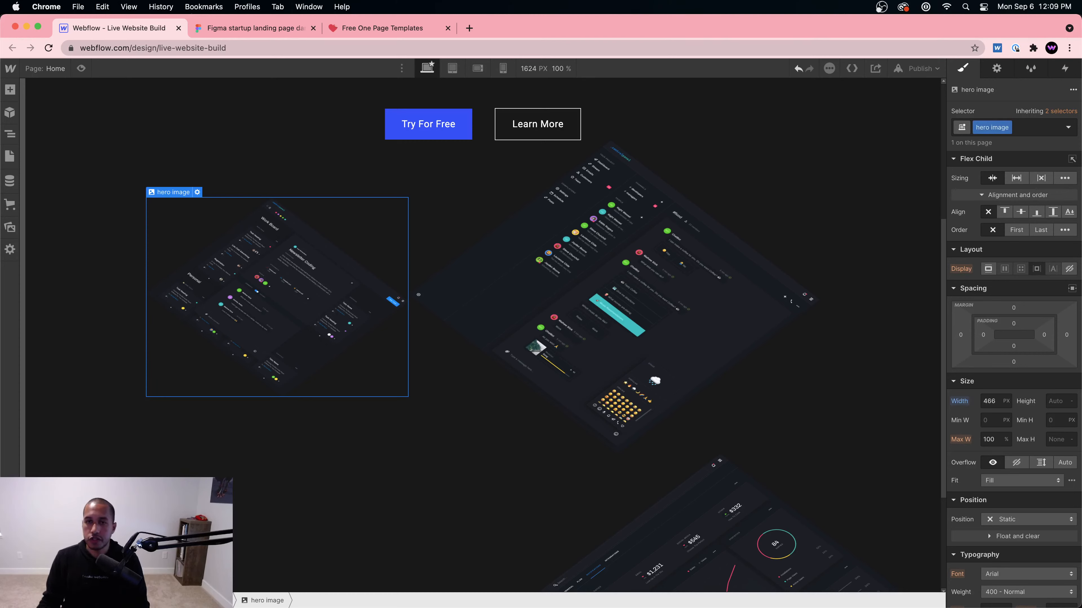
double_click(994, 128)
text(He)
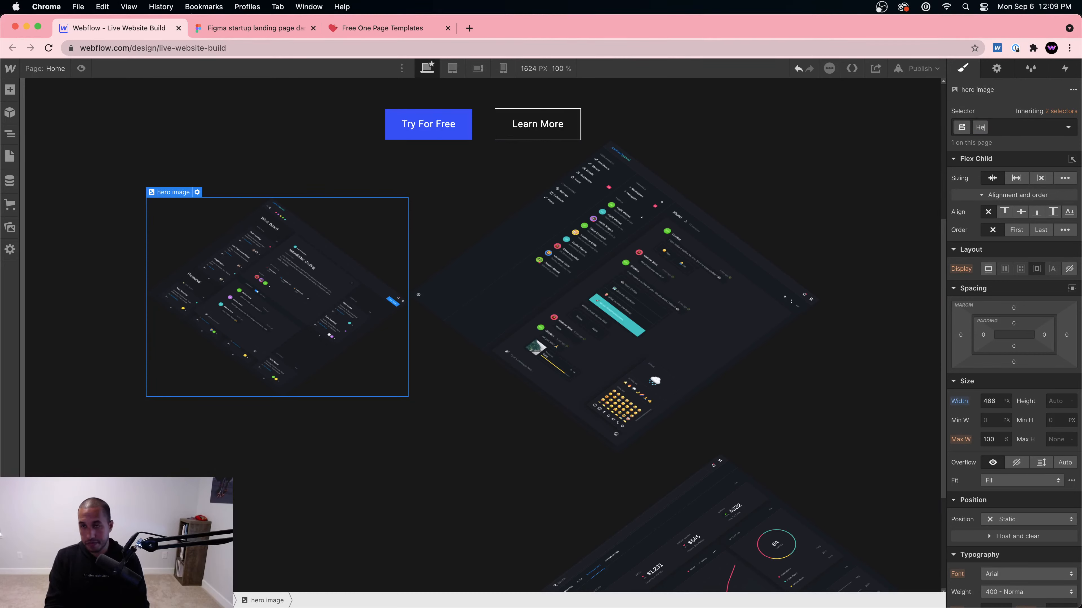
text(ro Image)
key(Return)
Step: Apply Hero Image to the second image and swap the third image's Image 2 class for it
click(753, 208)
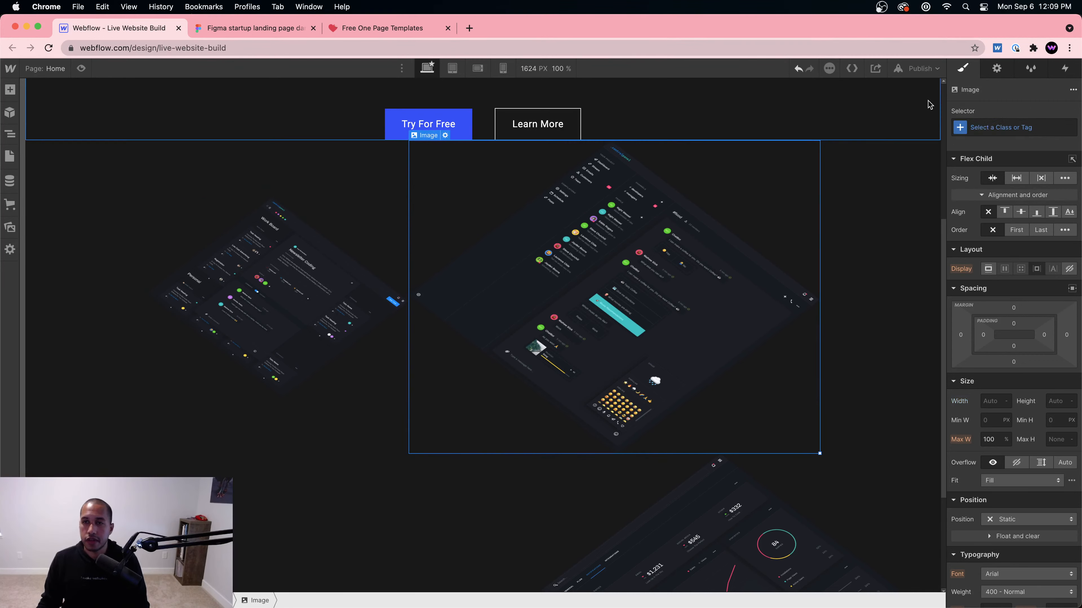
click(987, 123)
text(Hero Image)
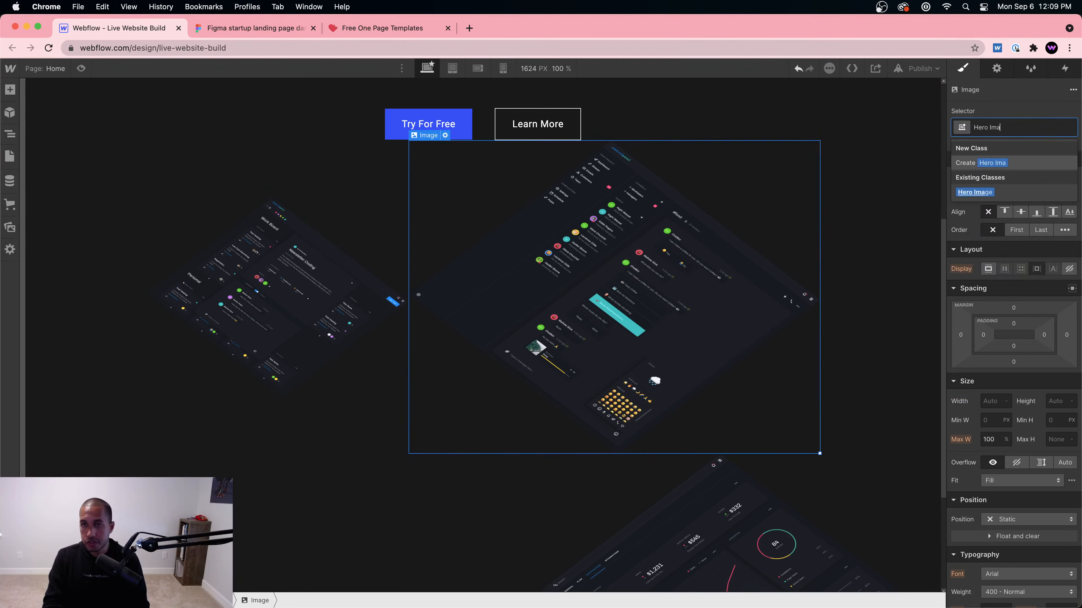
key(Return)
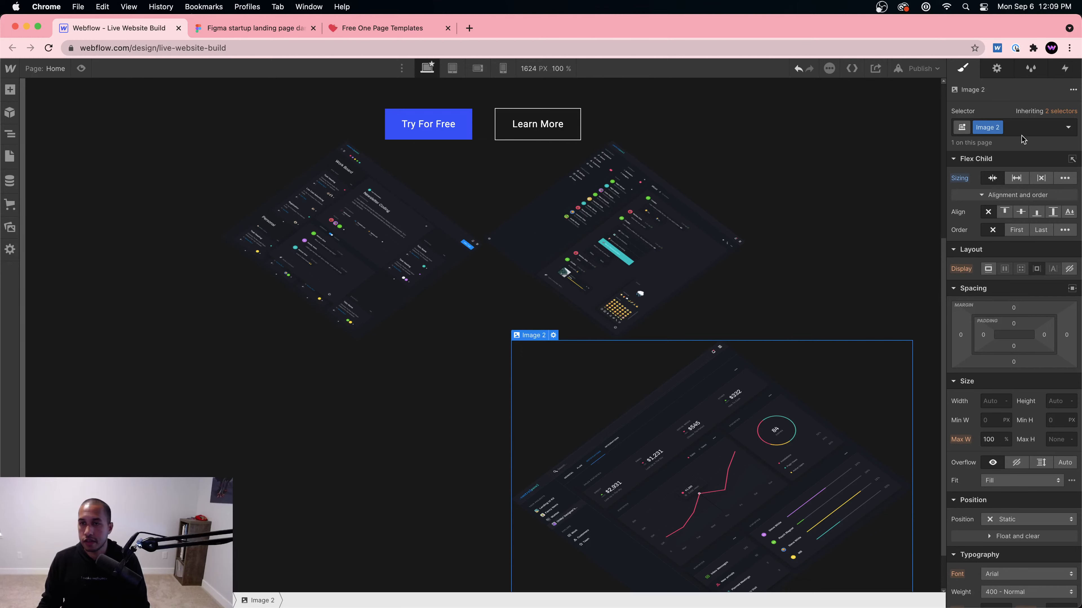
click(998, 127)
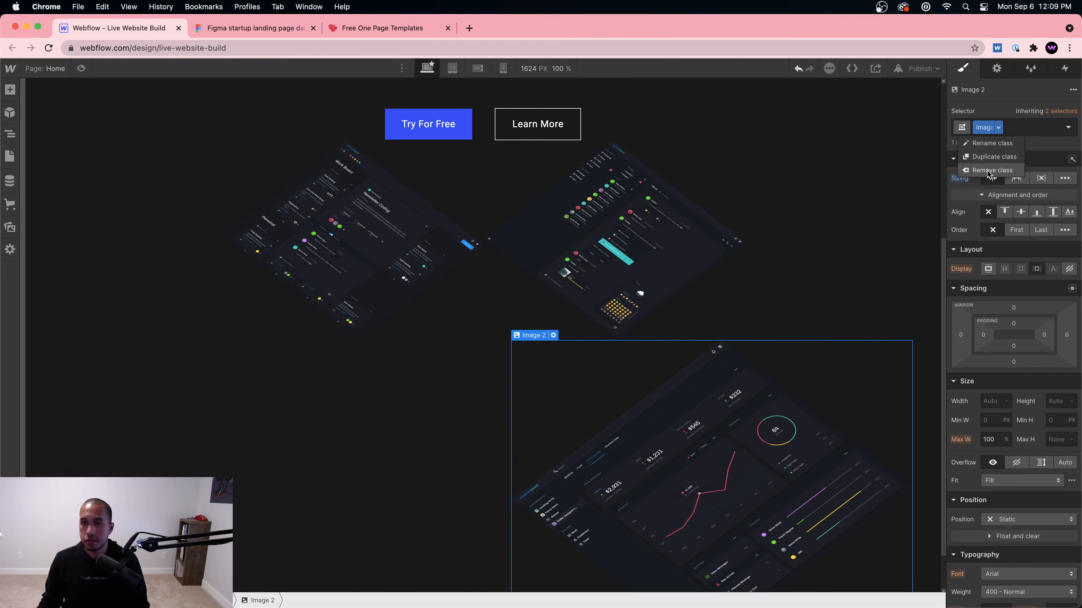
click(987, 170)
click(1001, 127)
text(Herom Im)
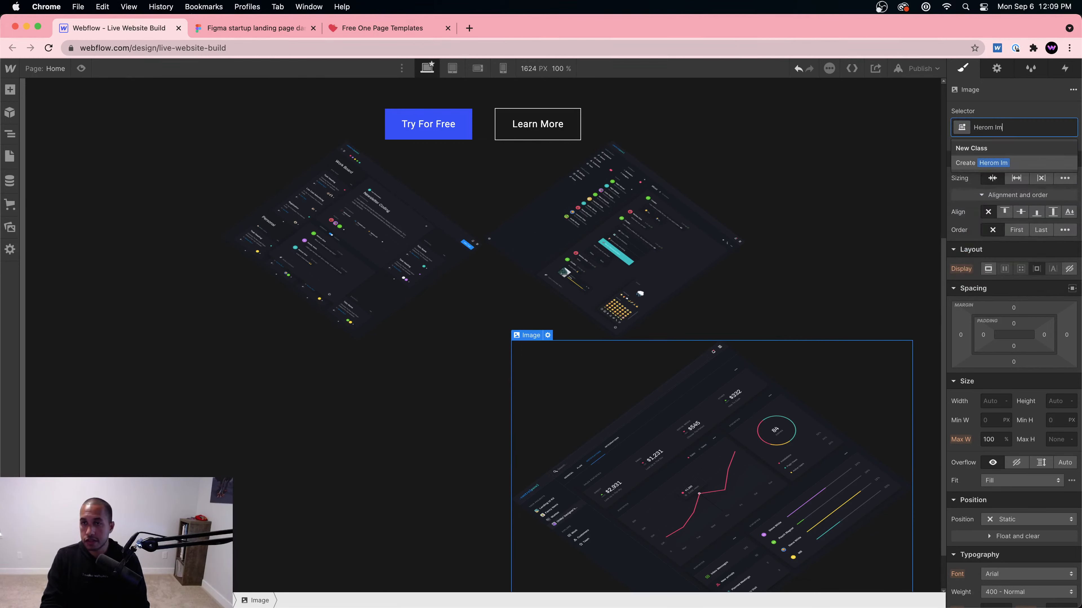
key(BackSpace)
key(BackSpace)
key(BackSpace)
key(BackSpace)
text(Im)
key(Down)
key(Return)
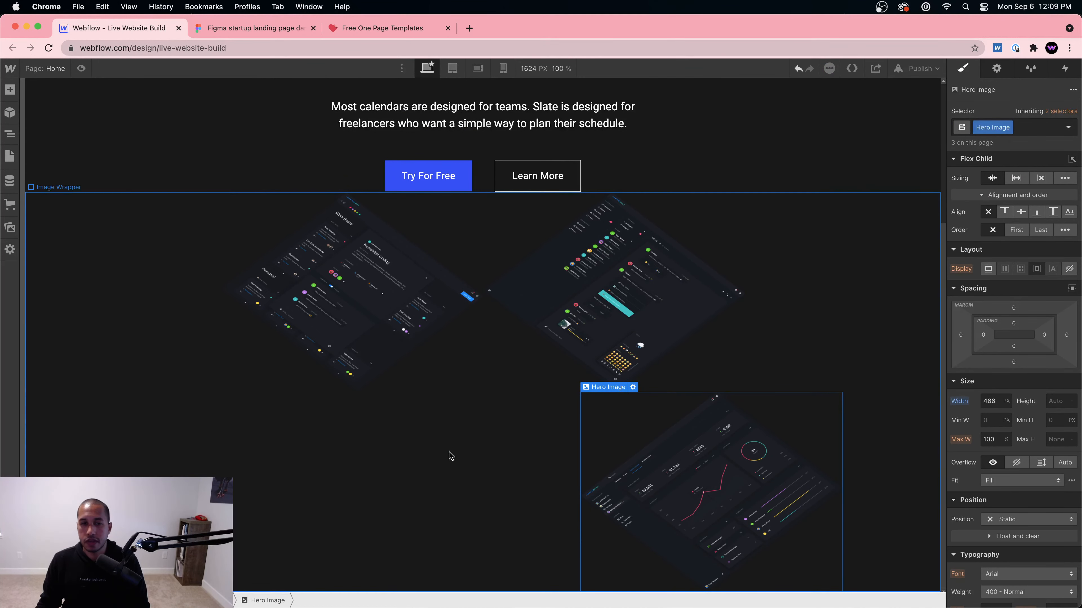
Step: Select the spacer Div Block in the Navigator and change its width from 50% to 466 px
click(616, 342)
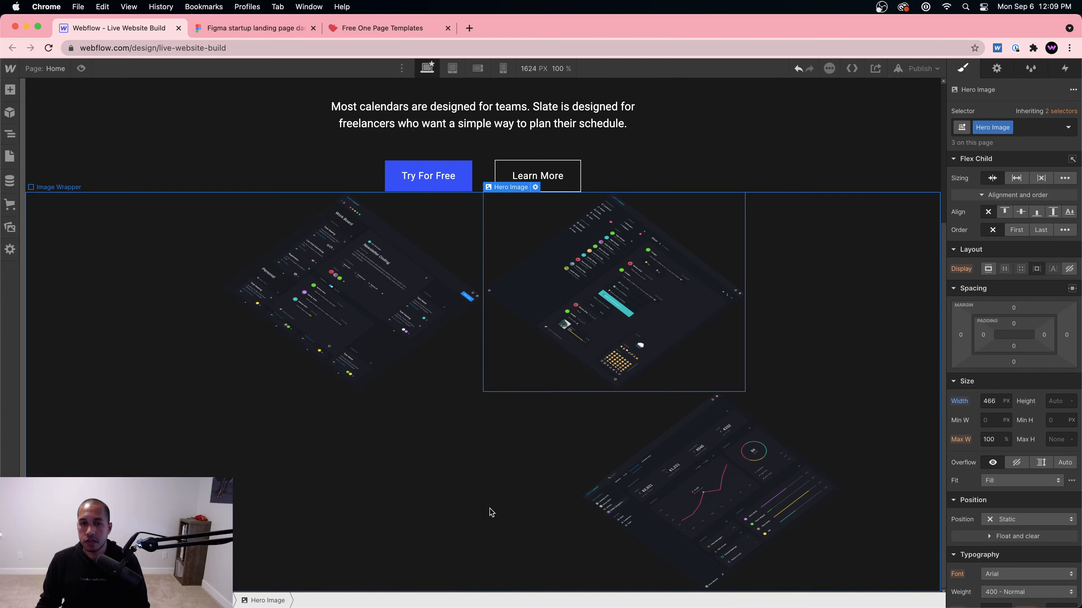
click(10, 134)
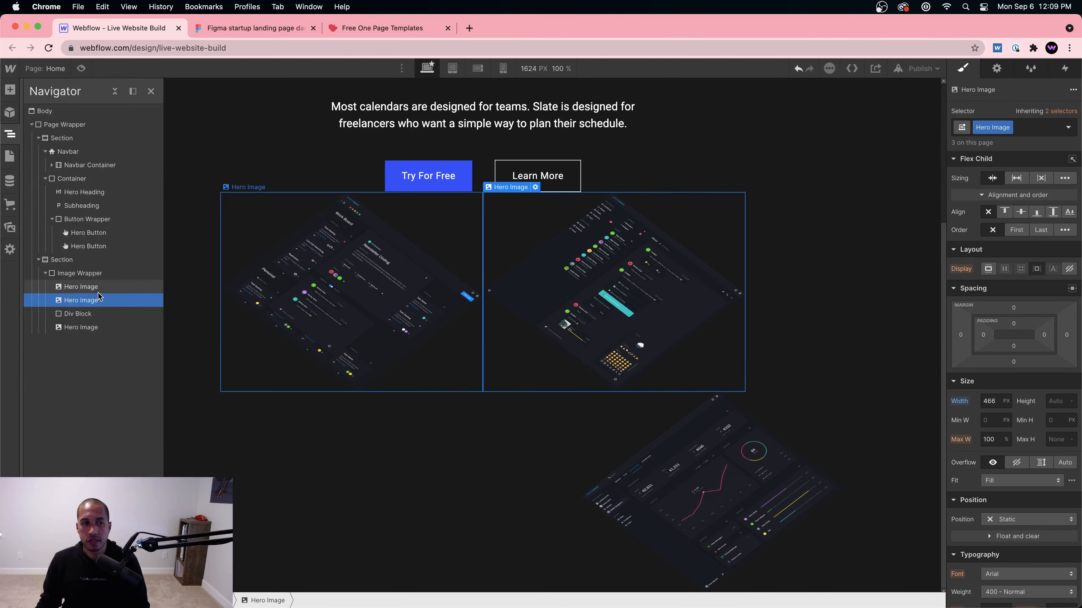
click(91, 317)
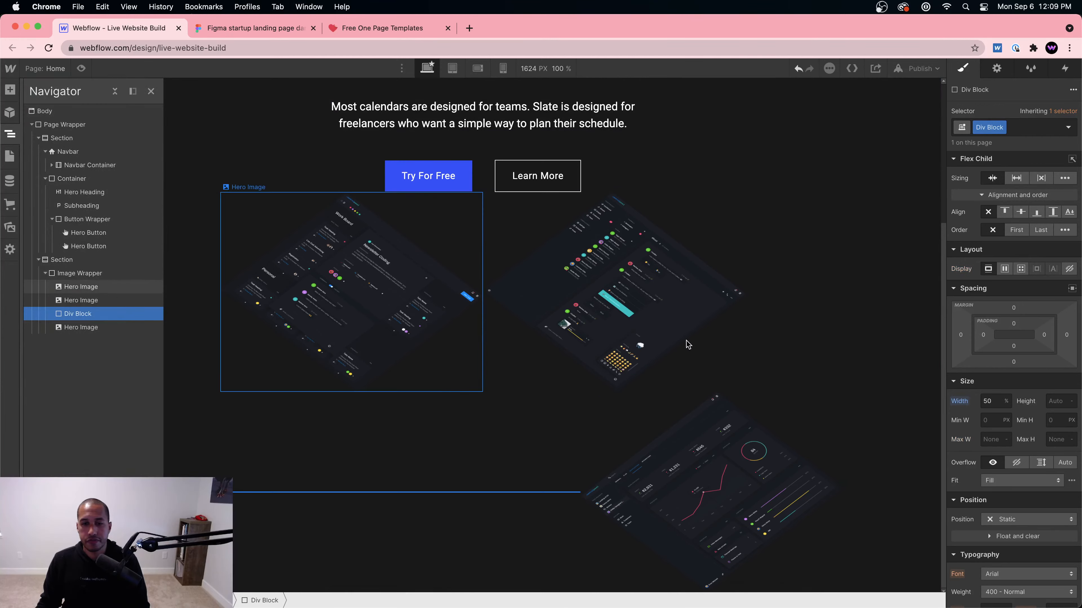
click(989, 401)
text(166px)
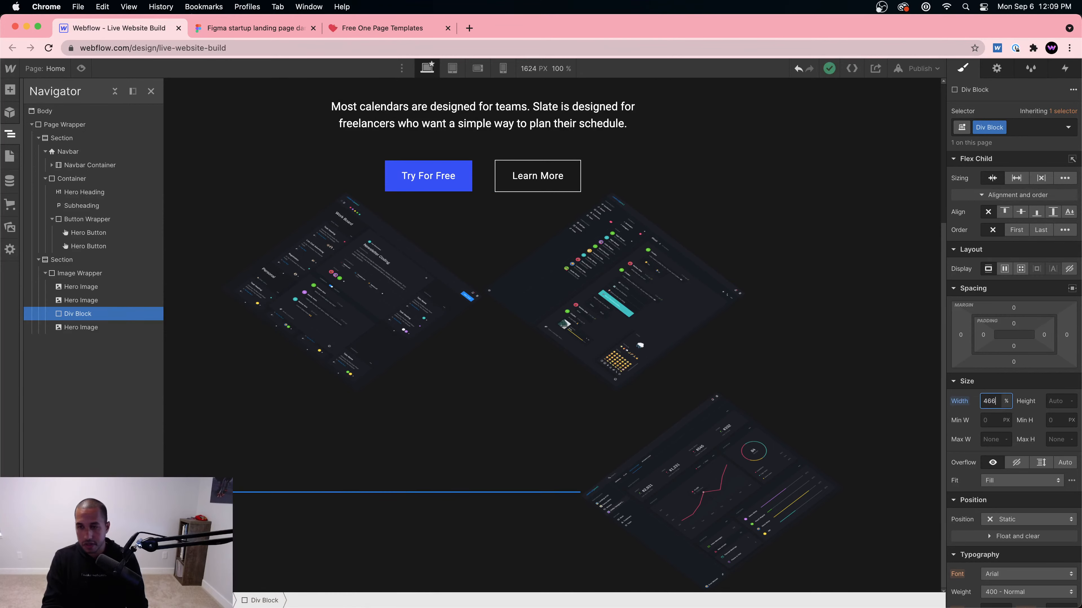
key(Return)
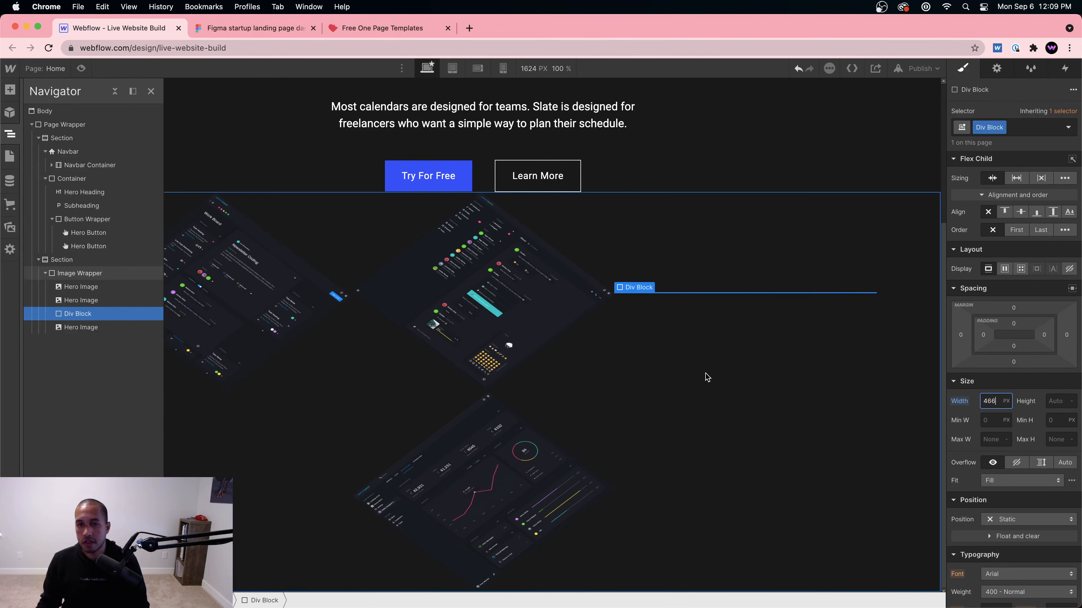
click(663, 373)
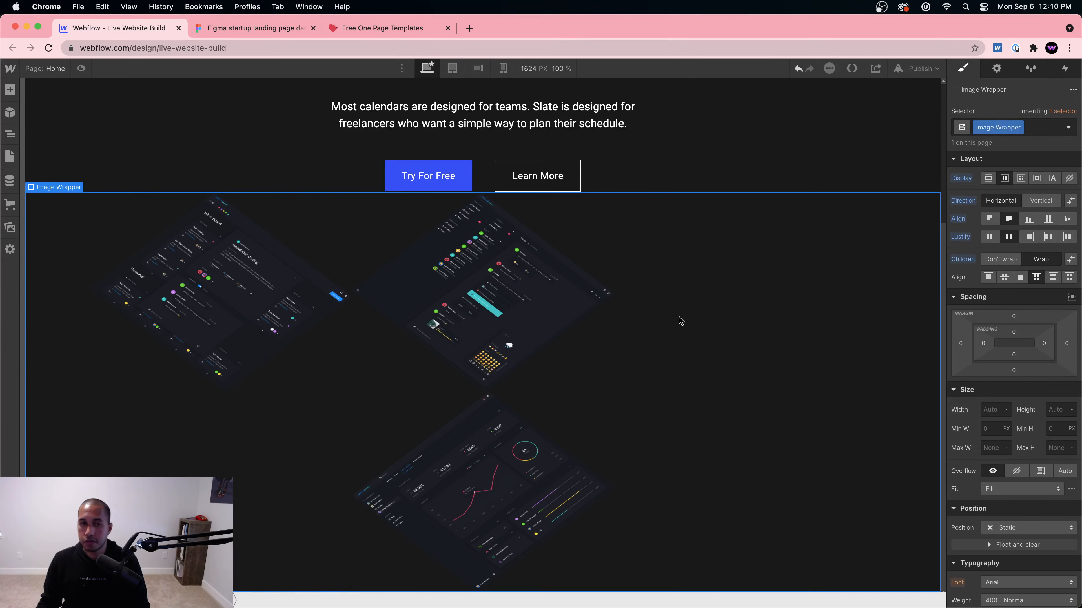
Step: Give the Image Wrapper auto left and right margins, try moving the Div Block, and reselect the wrapper
click(1071, 298)
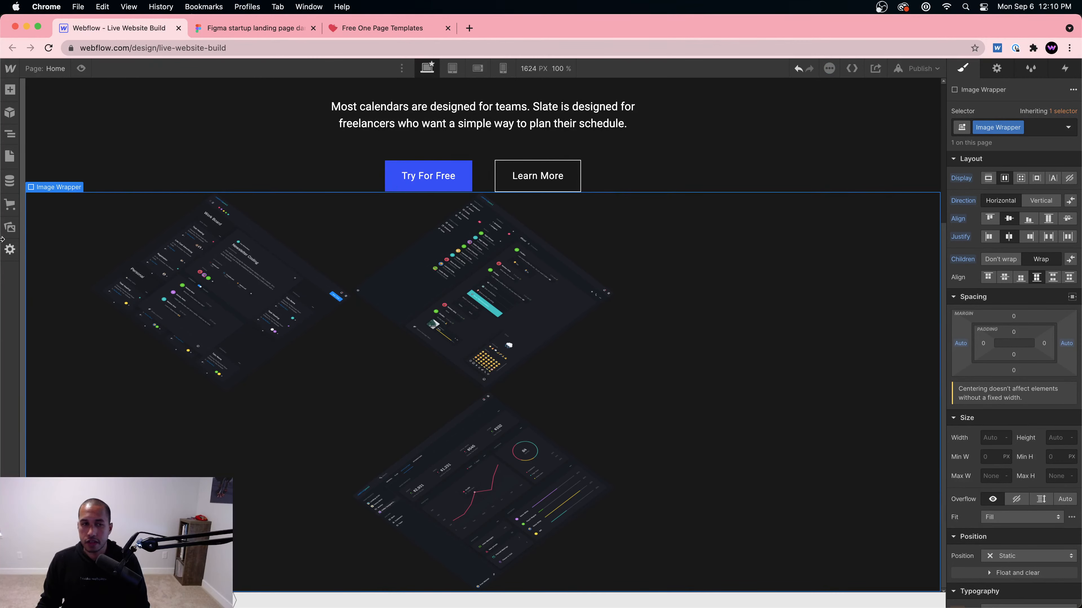
click(10, 134)
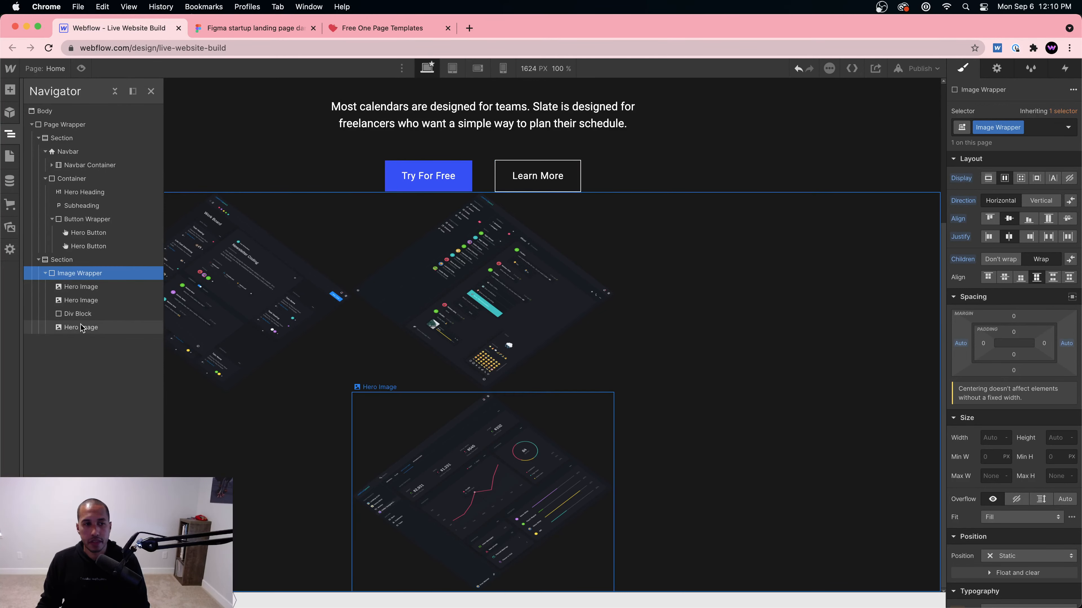
click(78, 314)
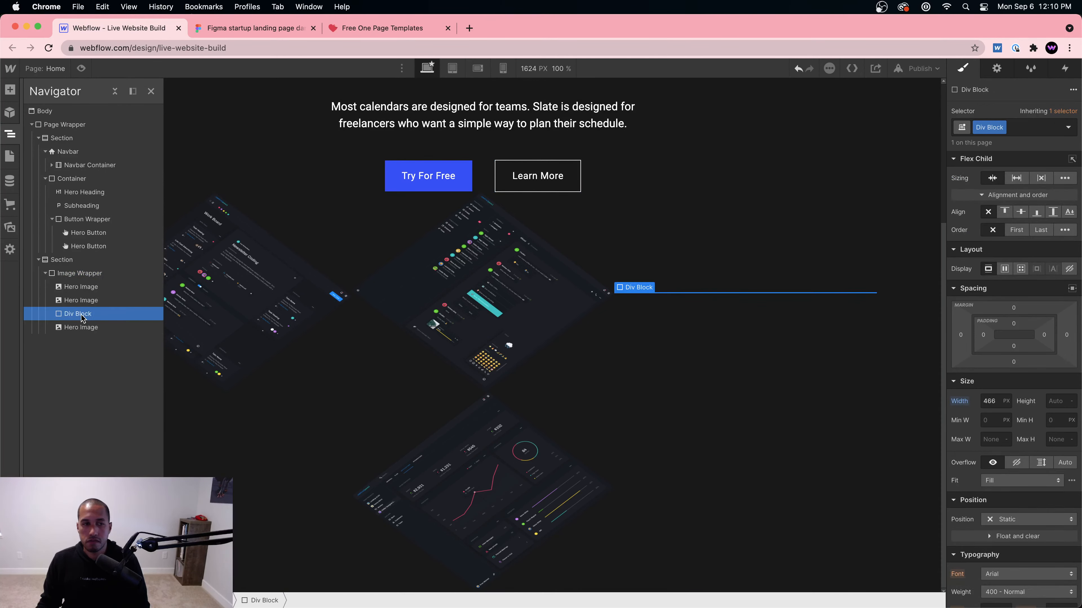
mouse_move(81, 318)
mouse_down()
mouse_move(80, 339)
mouse_move(98, 309)
mouse_up()
scroll(601, 322, down, 5)
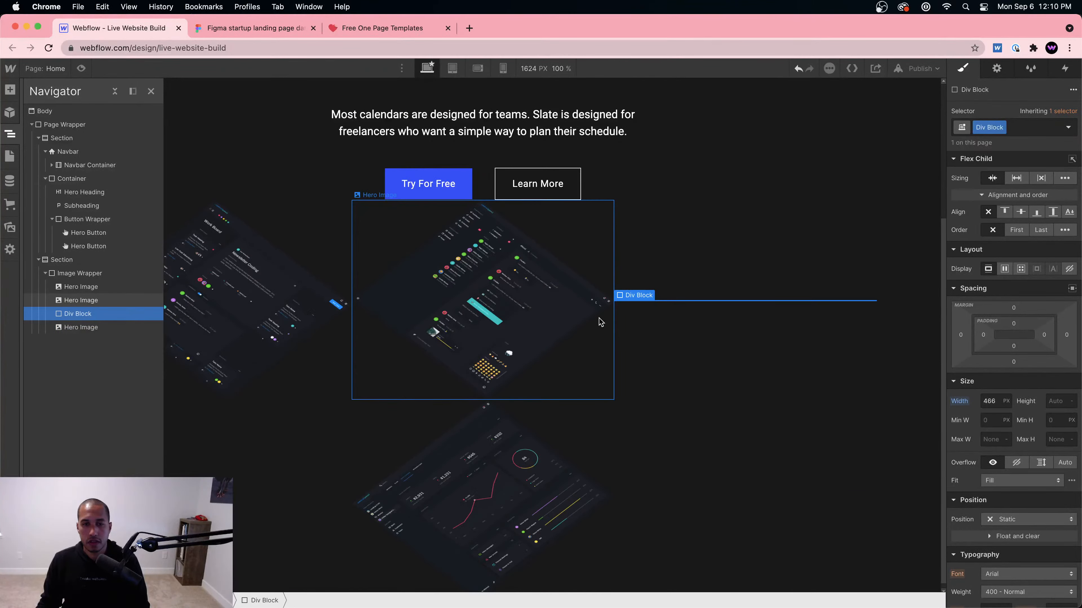
scroll(601, 321, down, 1)
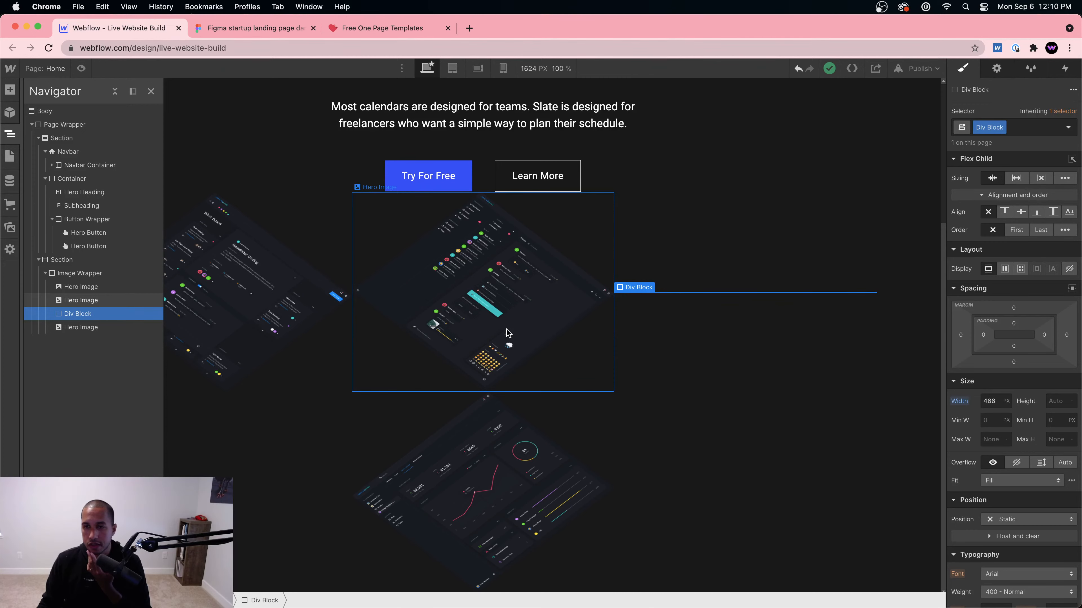
click(787, 384)
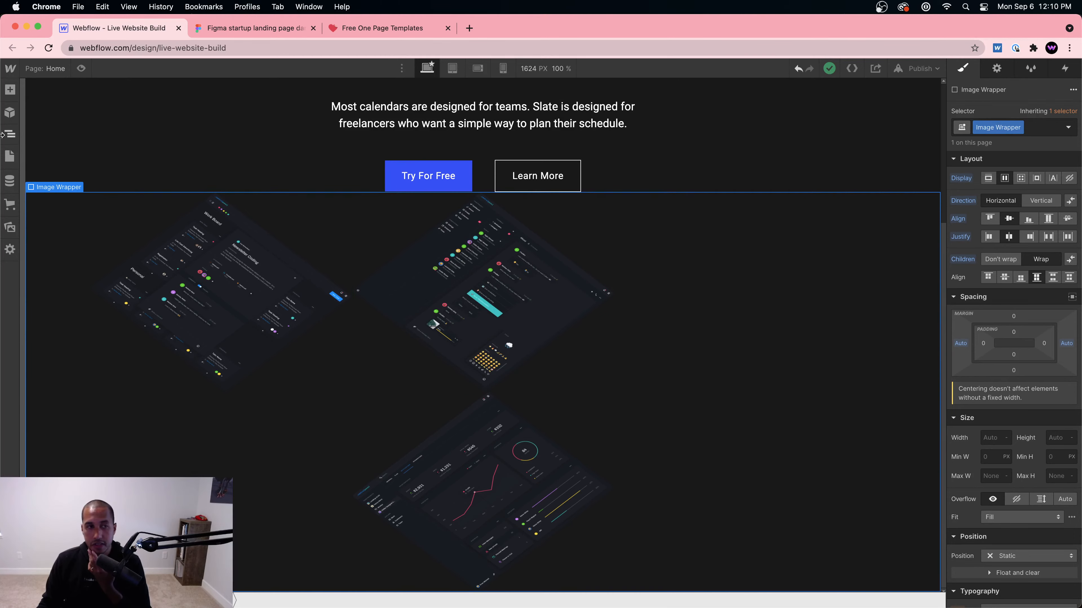
Step: Read Dashboard #1's 465.82 × 429.98 size in Figma, then select the middle hero image in Webflow
click(227, 25)
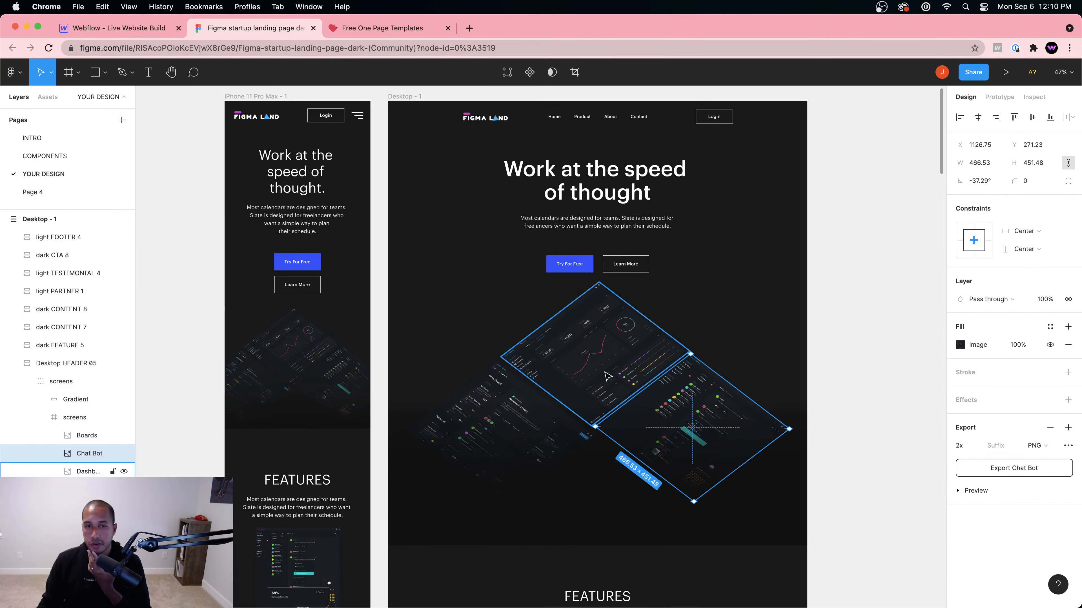
click(532, 367)
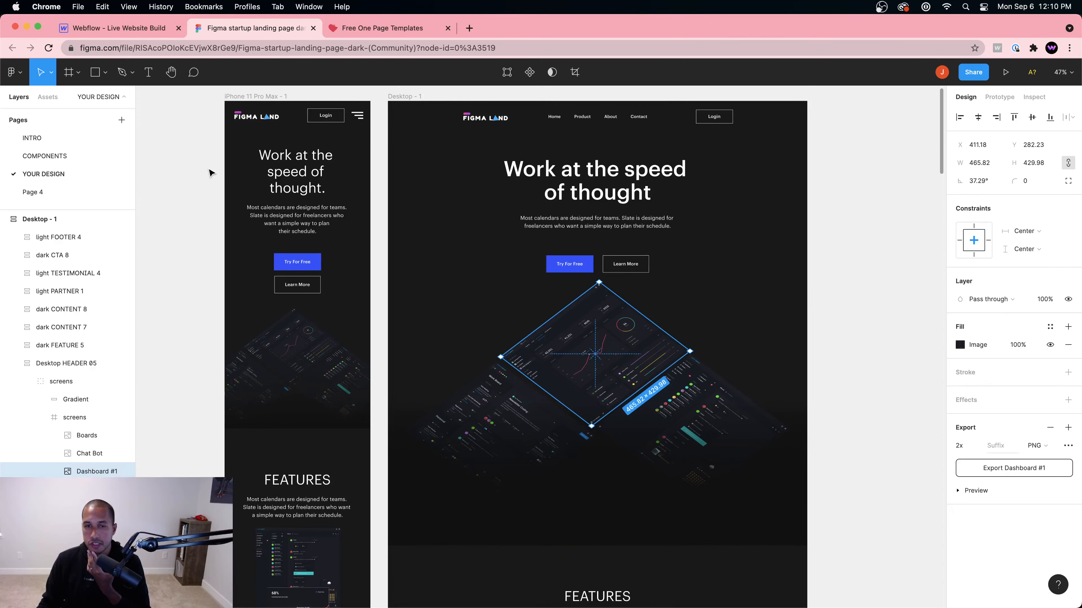
click(126, 28)
click(386, 318)
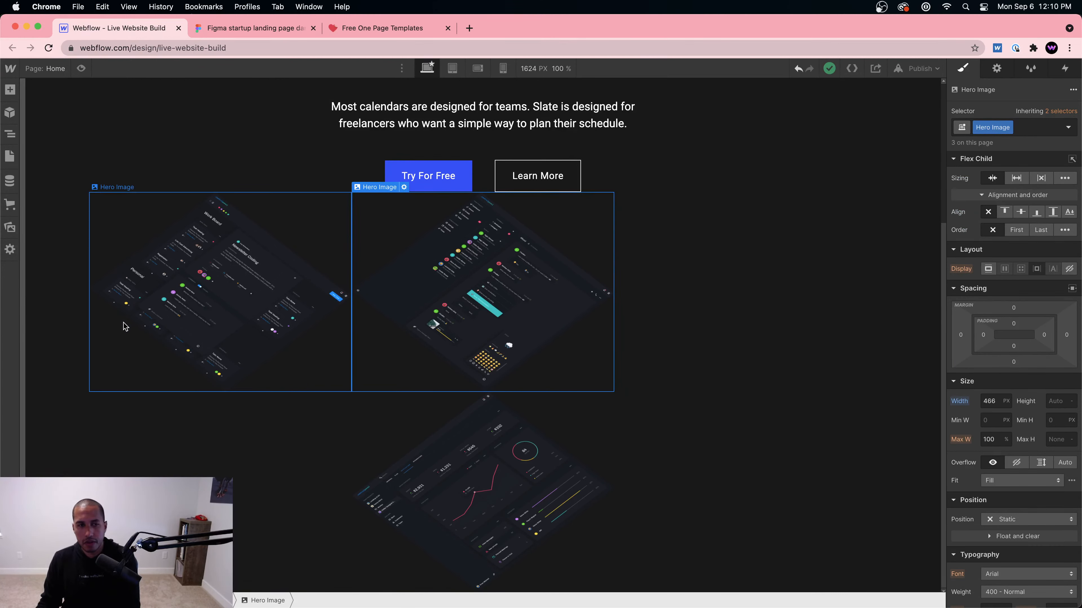
Step: Switch the Image Wrapper's layout to Grid
click(68, 282)
click(10, 89)
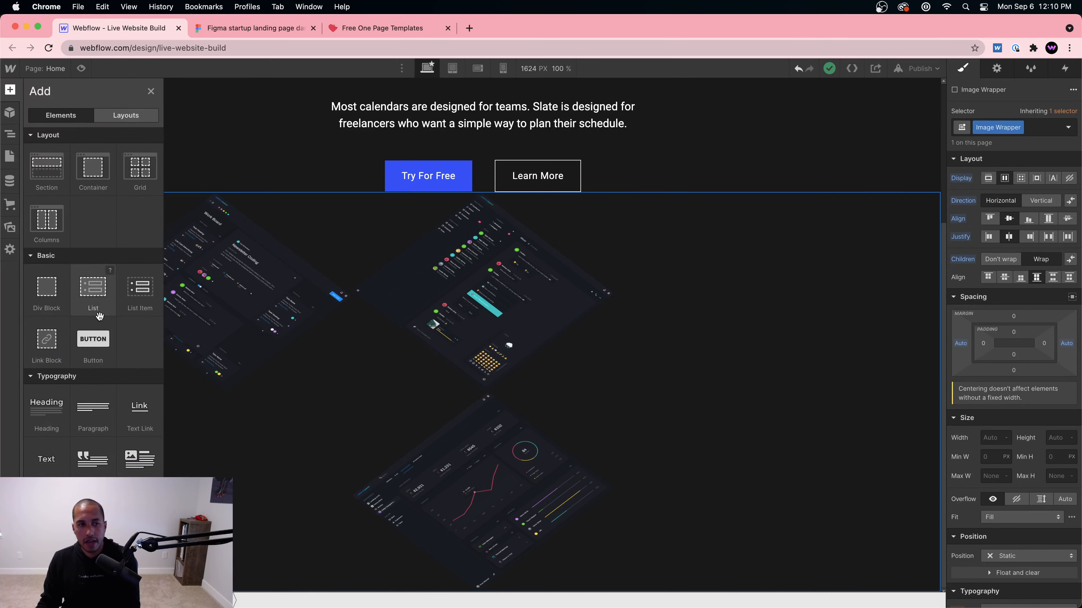
click(803, 326)
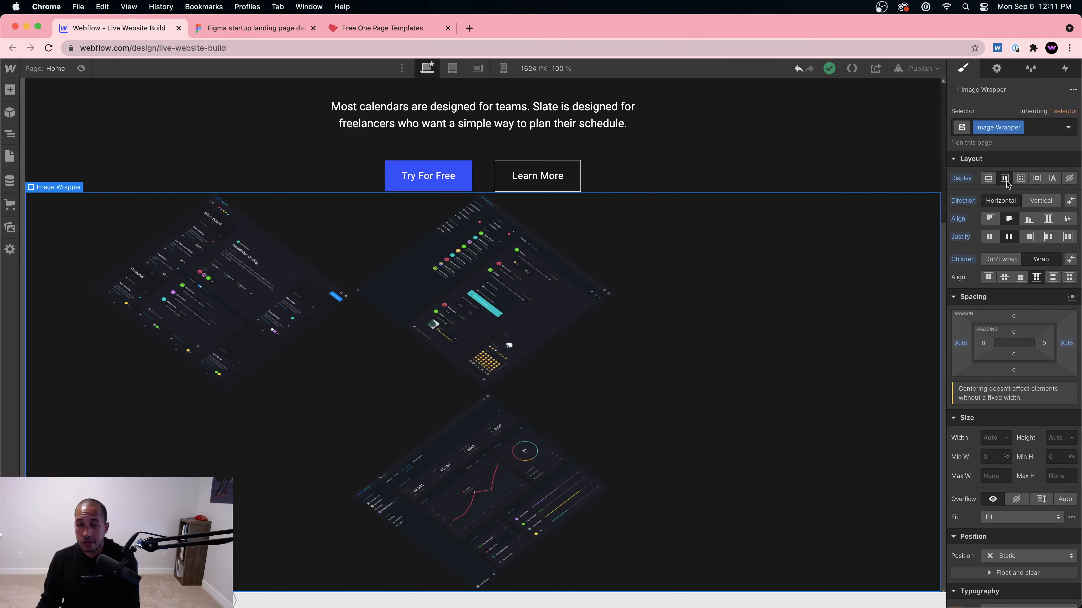
click(1020, 180)
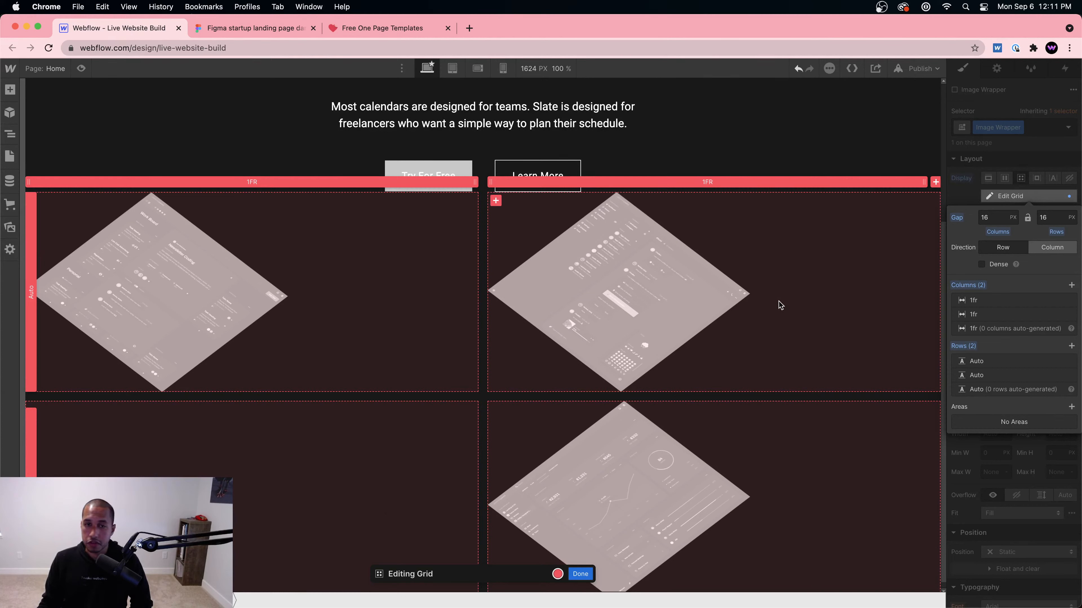
Step: Set the grid's column and row gaps to 0 px and finish grid editing
click(992, 217)
text(0)
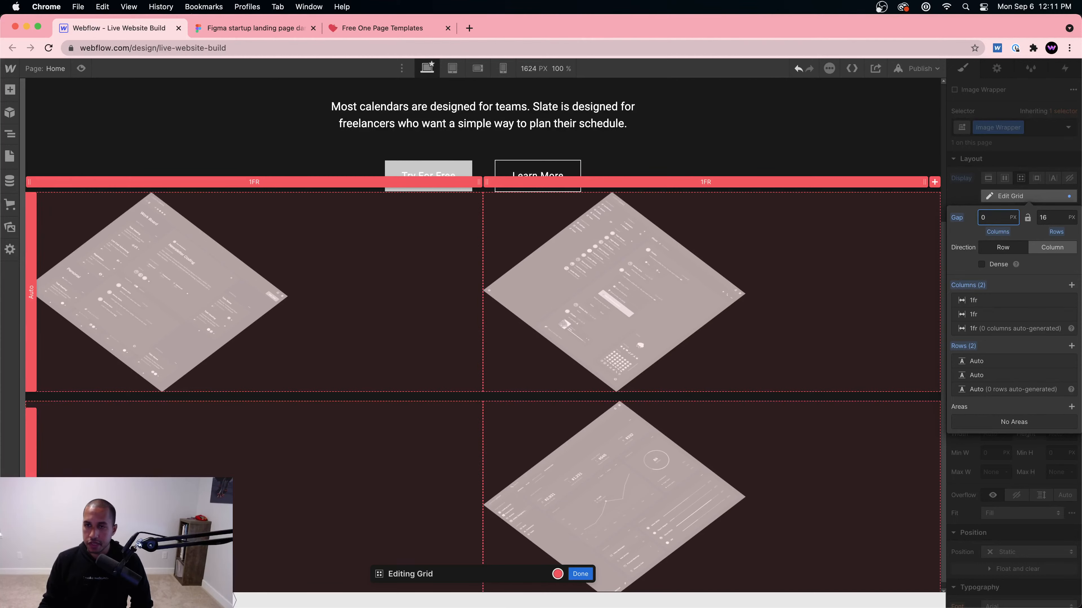
click(1050, 217)
text(0)
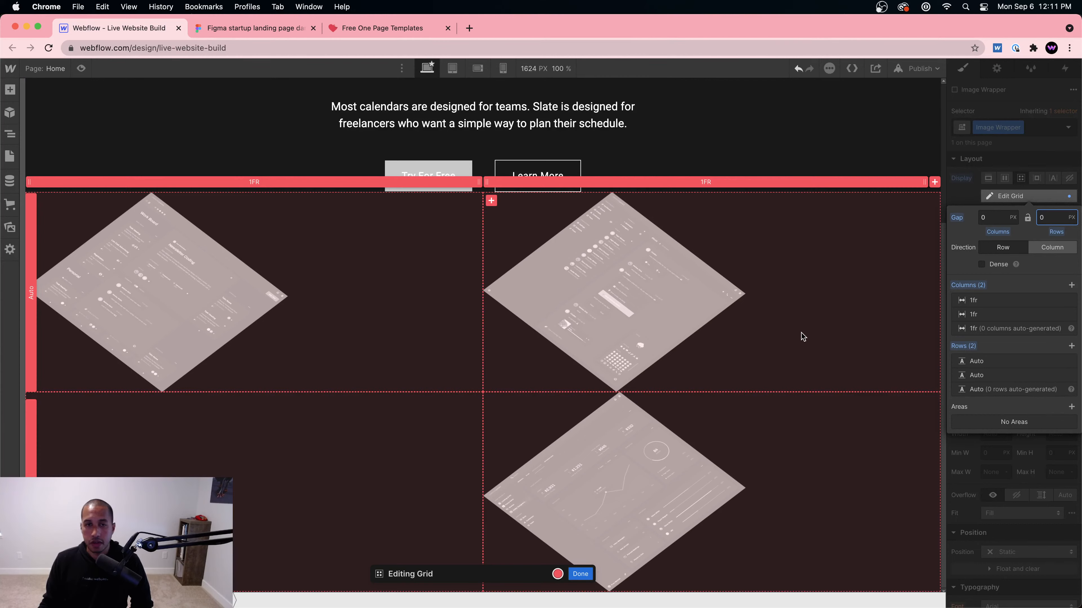
click(586, 310)
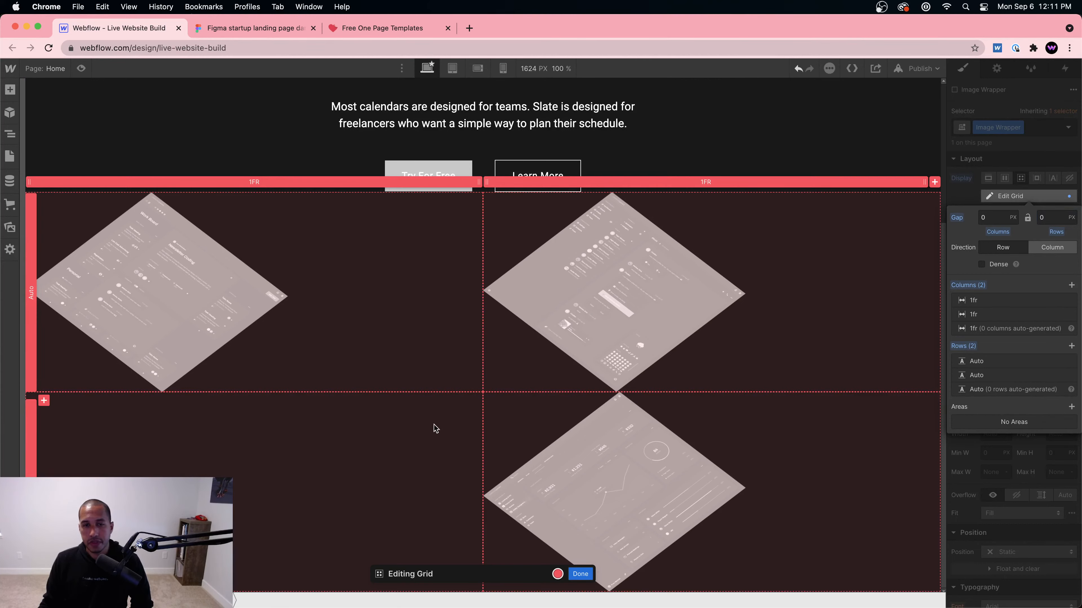
click(579, 574)
Step: Justify the top-left dashboard image to the end of its cell, then preview the page
click(239, 272)
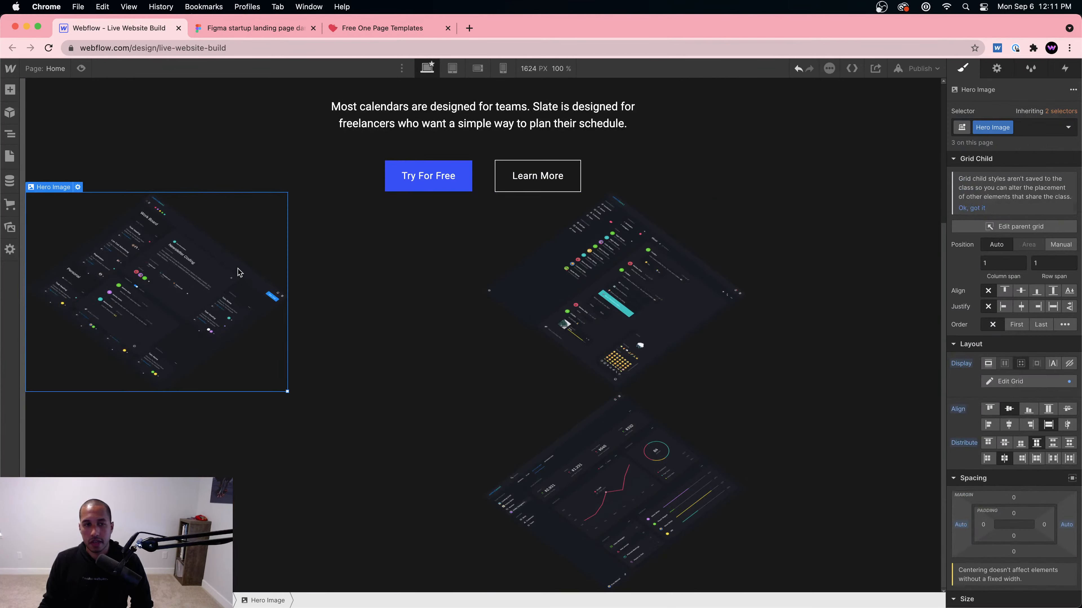
click(352, 268)
click(301, 266)
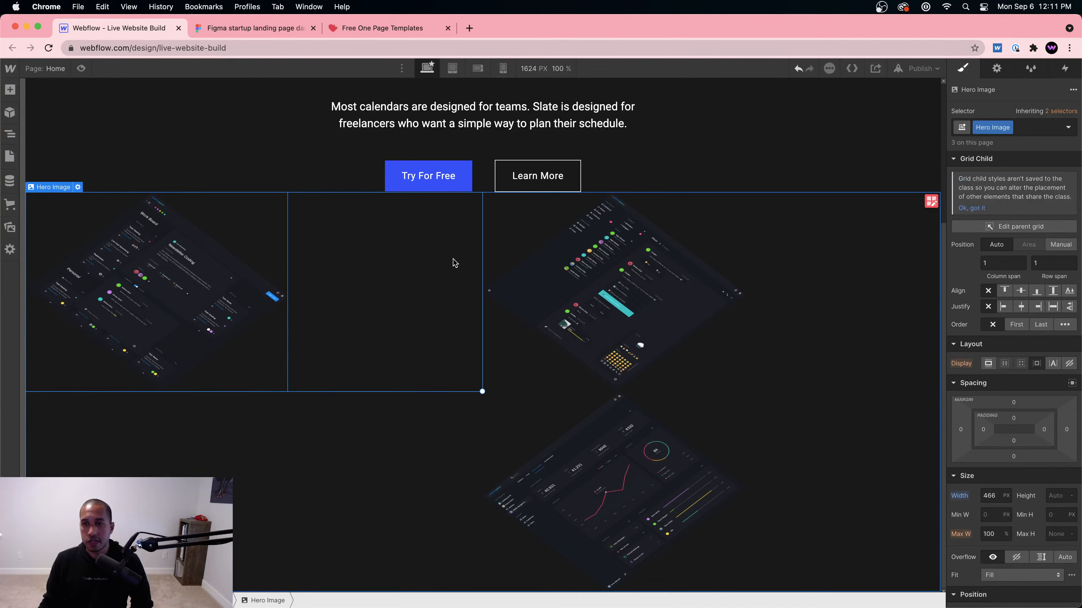
click(1039, 306)
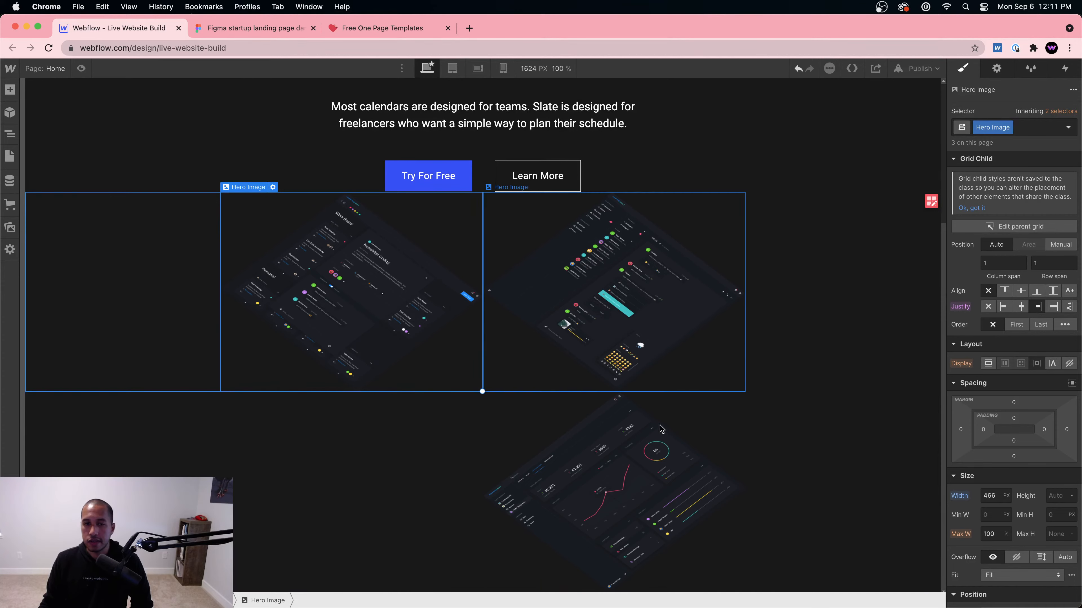
click(81, 69)
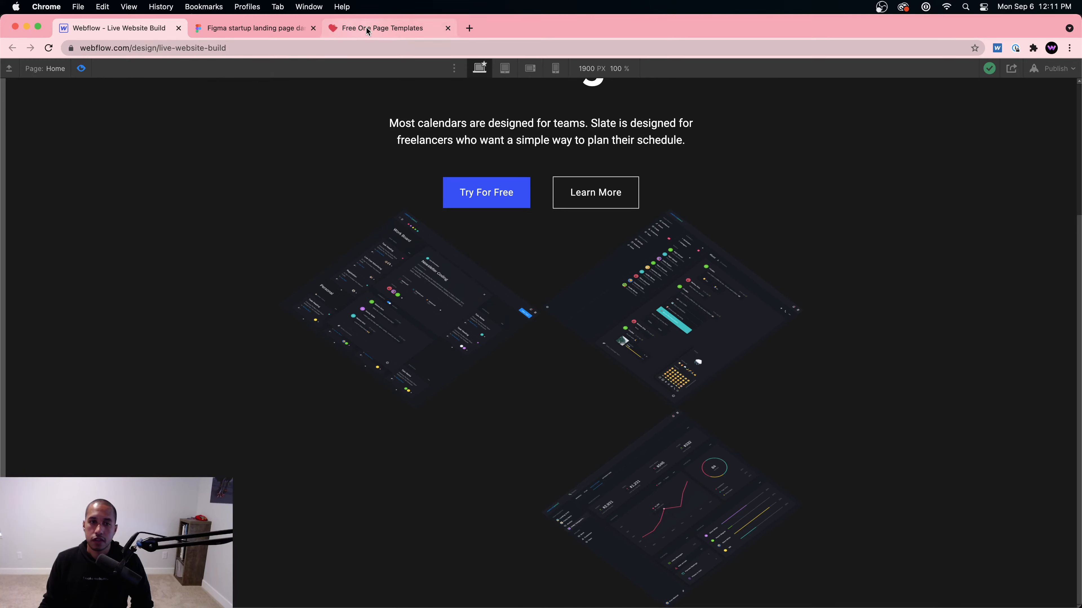
click(252, 28)
click(161, 28)
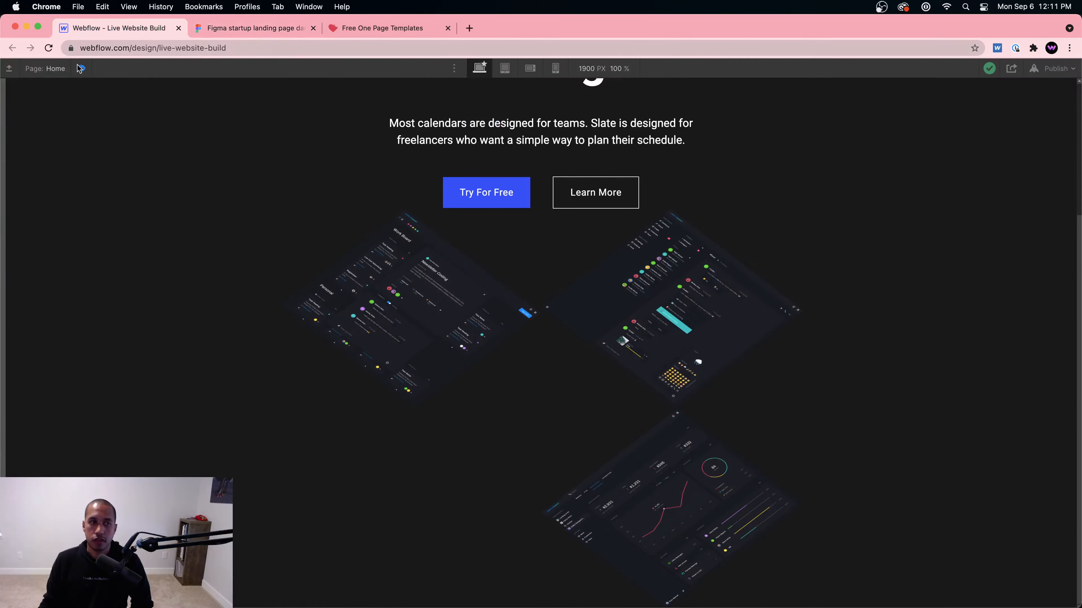
click(51, 68)
click(81, 69)
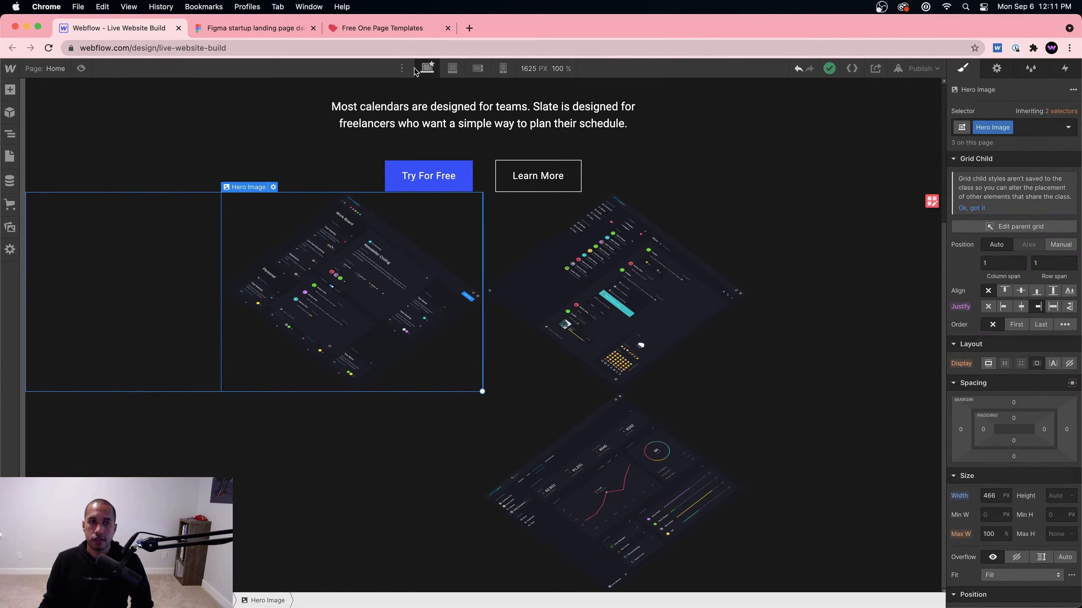
click(387, 29)
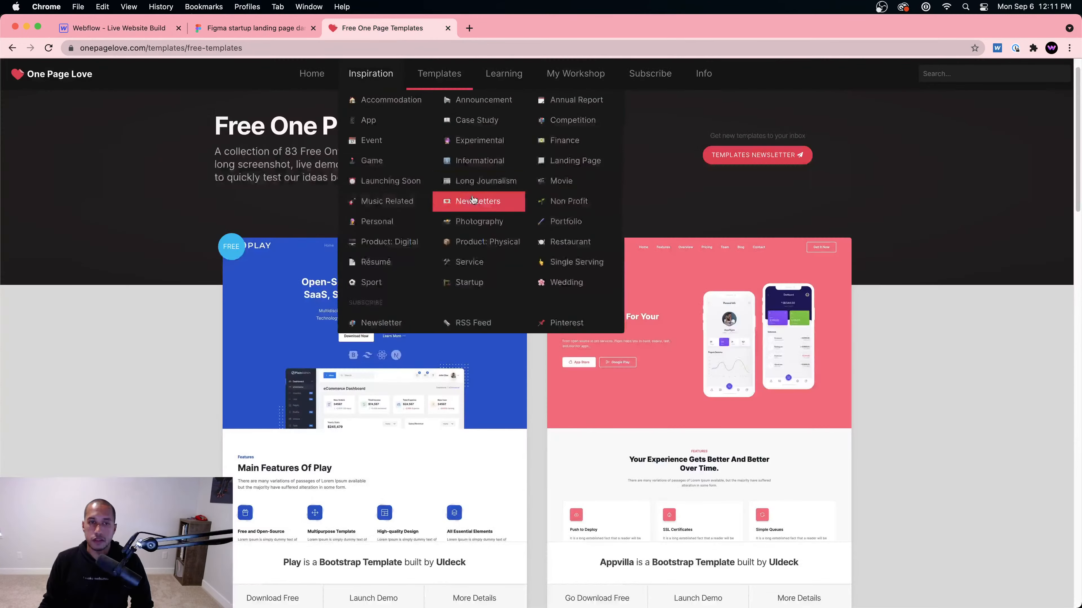
click(265, 27)
click(125, 29)
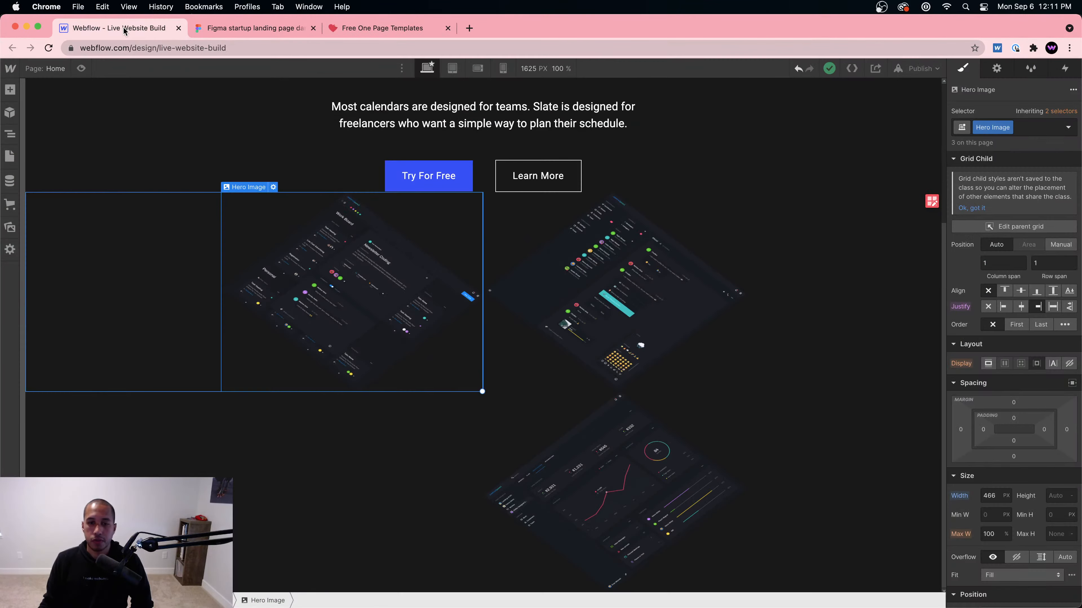
click(82, 69)
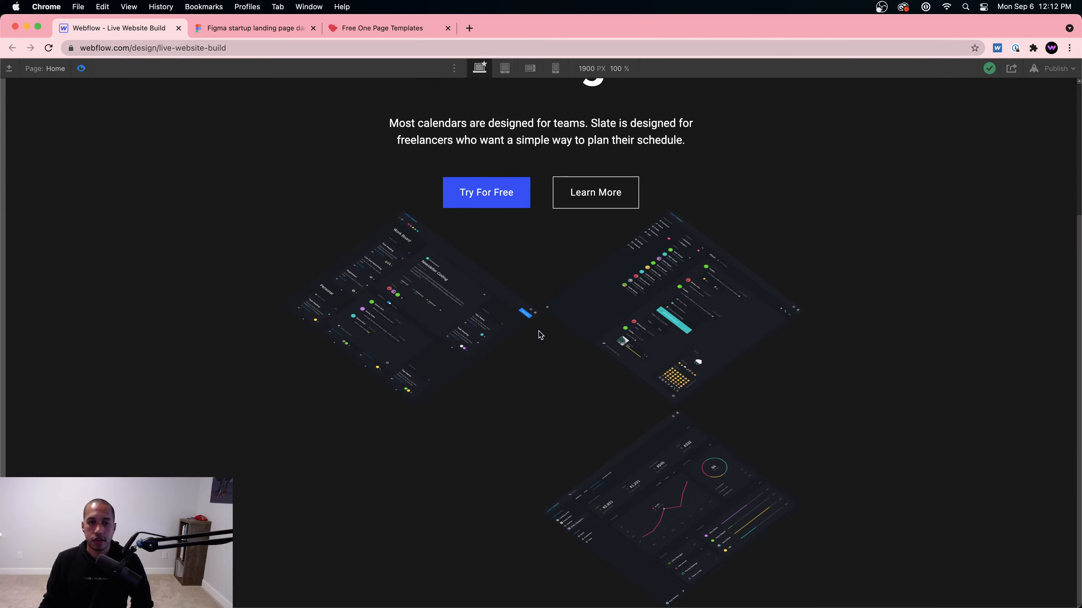
click(85, 70)
Step: Rearrange the dashboards so the chart image sits top-right above the list dashboard
drag(552, 271, 399, 510)
drag(609, 514, 627, 313)
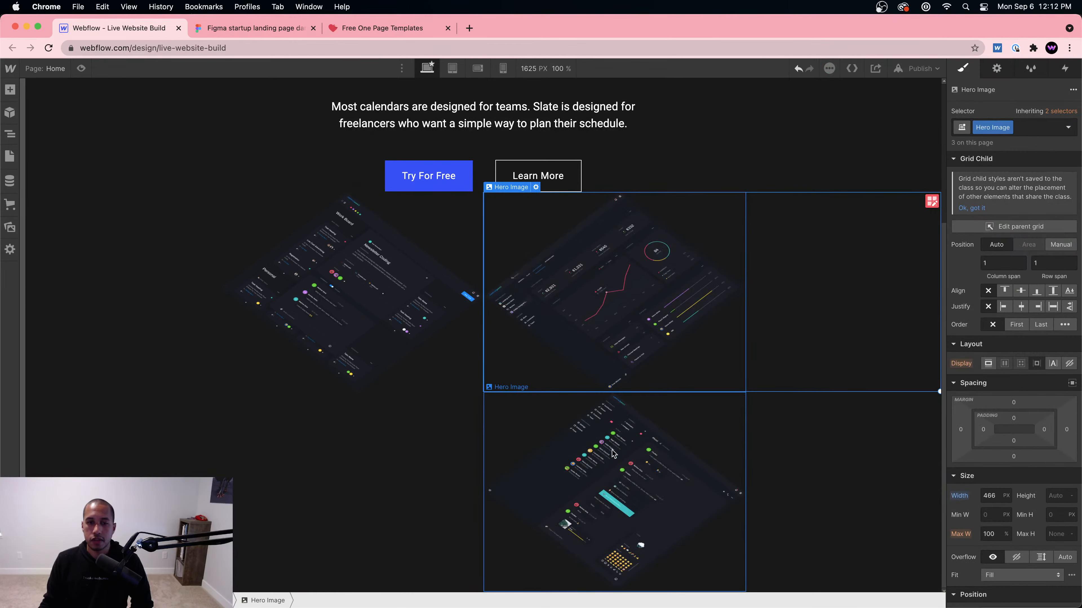
click(620, 476)
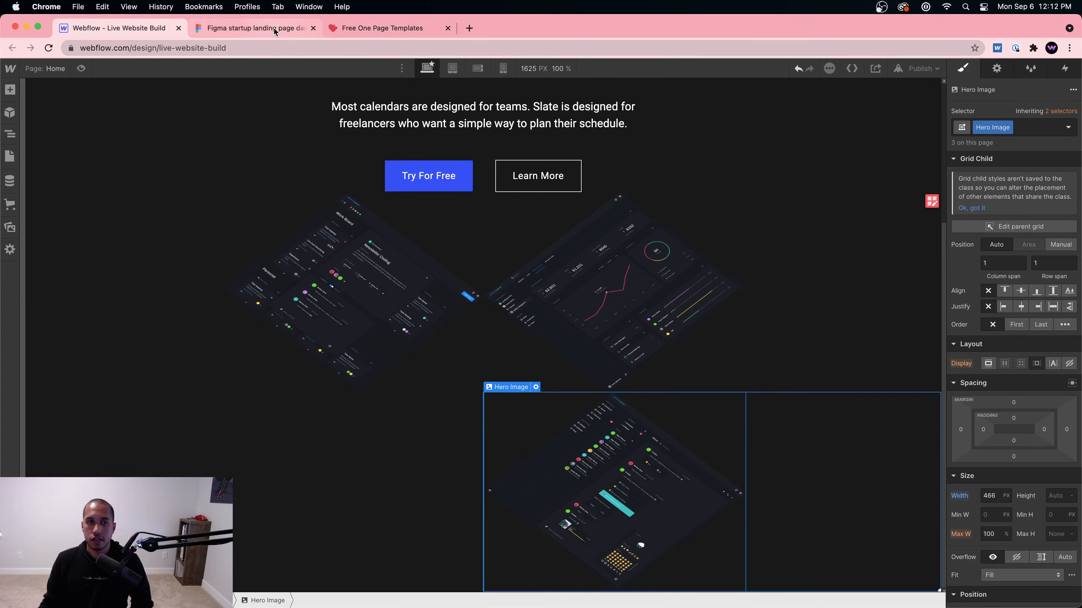
click(258, 28)
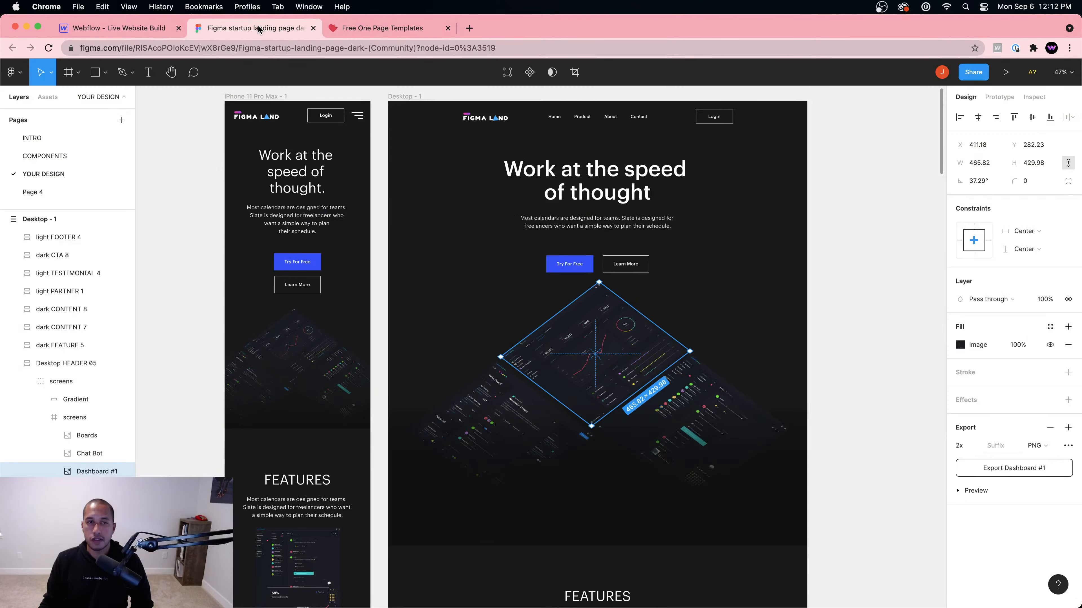
Step: Go back to the Webflow designer after checking Dashboard #1's 465.82 × 429.98 size
click(136, 31)
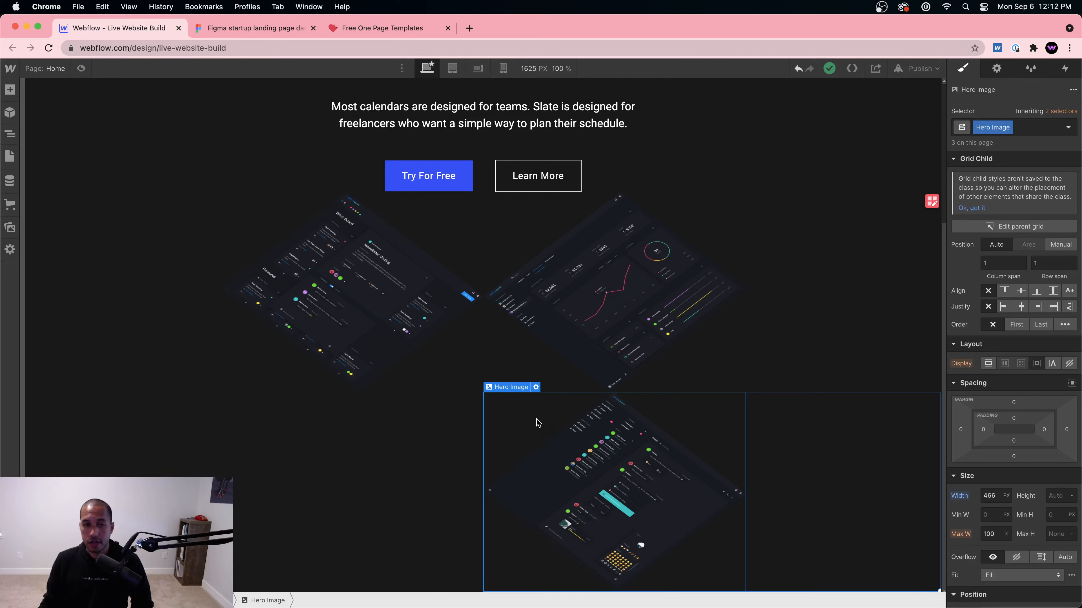
Step: Try absolute positioning on the lower dashboard image, then undo it
scroll(990, 384, down, 4)
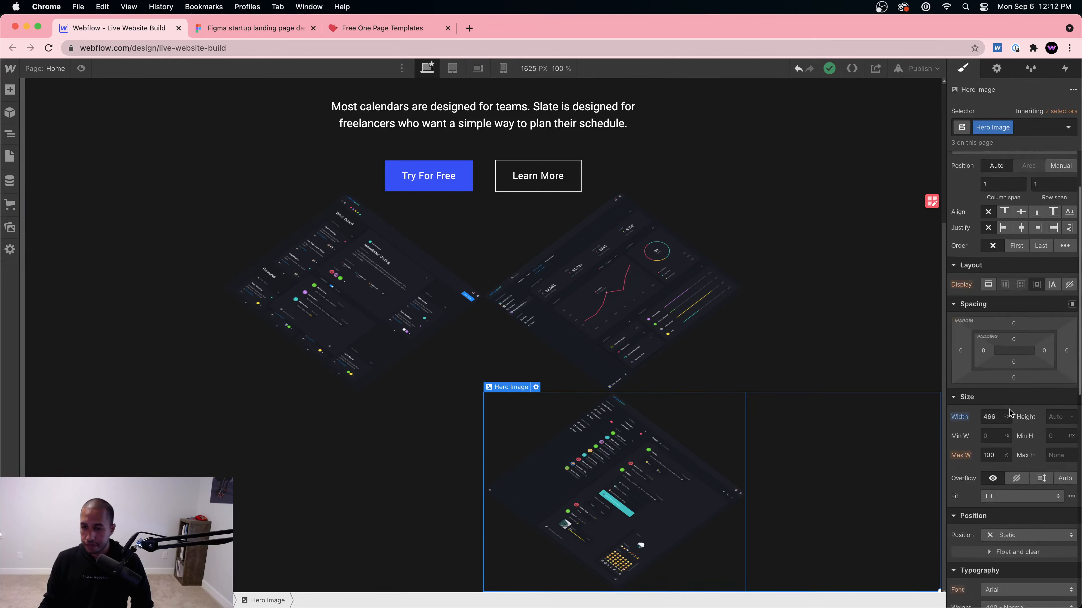
click(1030, 469)
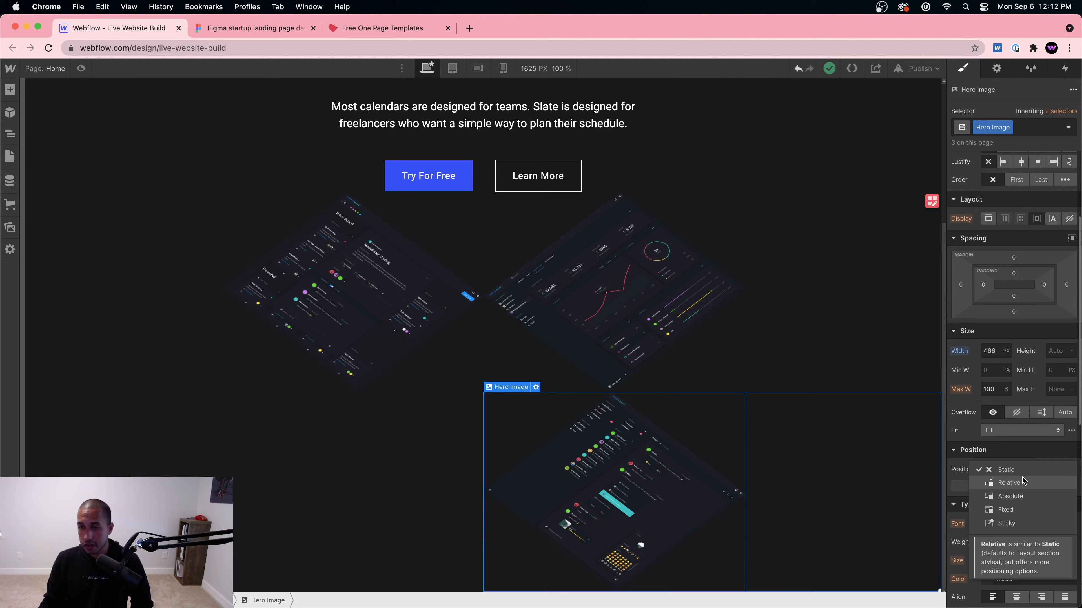
click(1017, 496)
scroll(842, 466, down, 1)
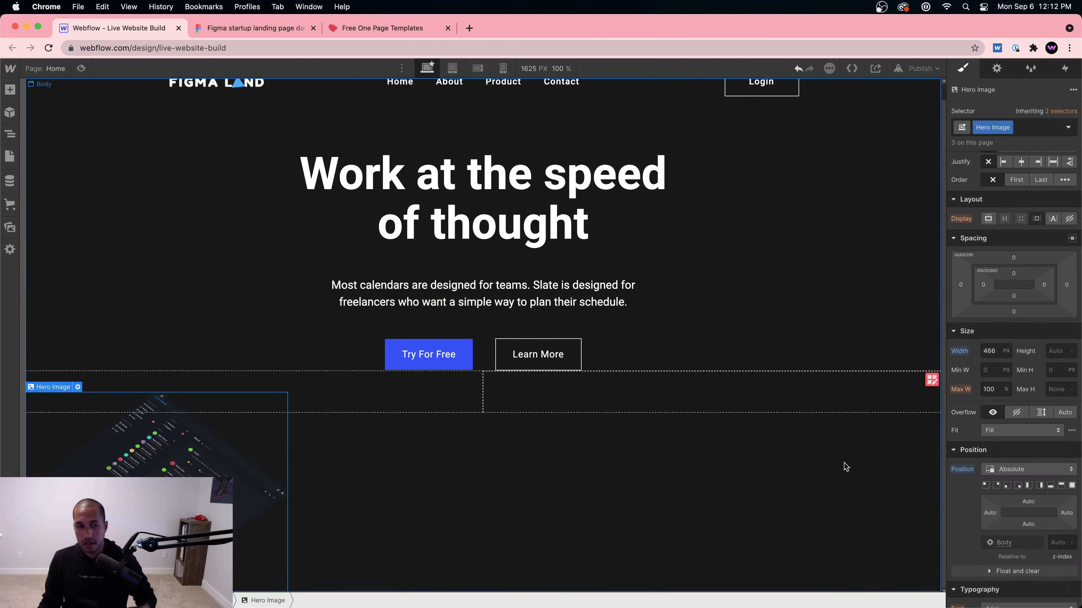
click(654, 439)
key(super+z)
scroll(653, 443, down, 5)
click(647, 441)
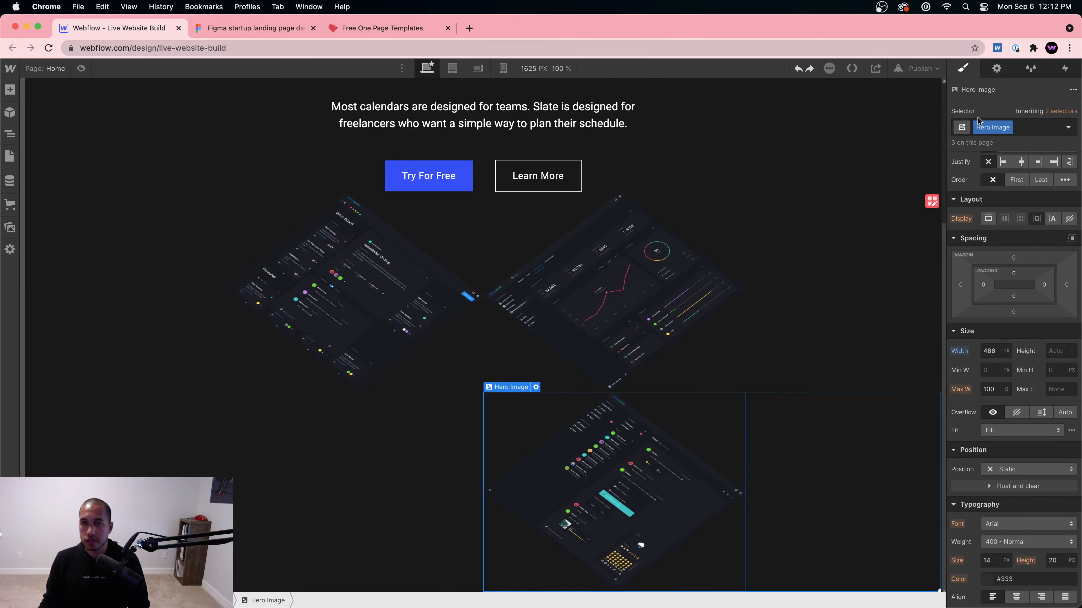
Step: Add an 'Absolute' combo class to the lower image and make it absolute with auto offsets
click(1034, 124)
text(Abs)
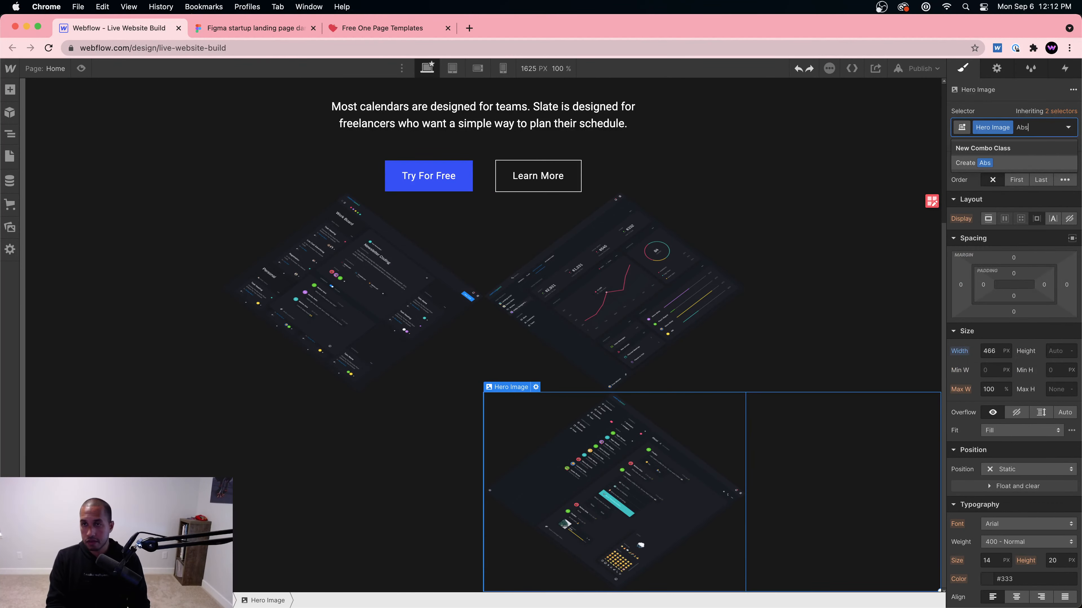
text(olute)
key(Return)
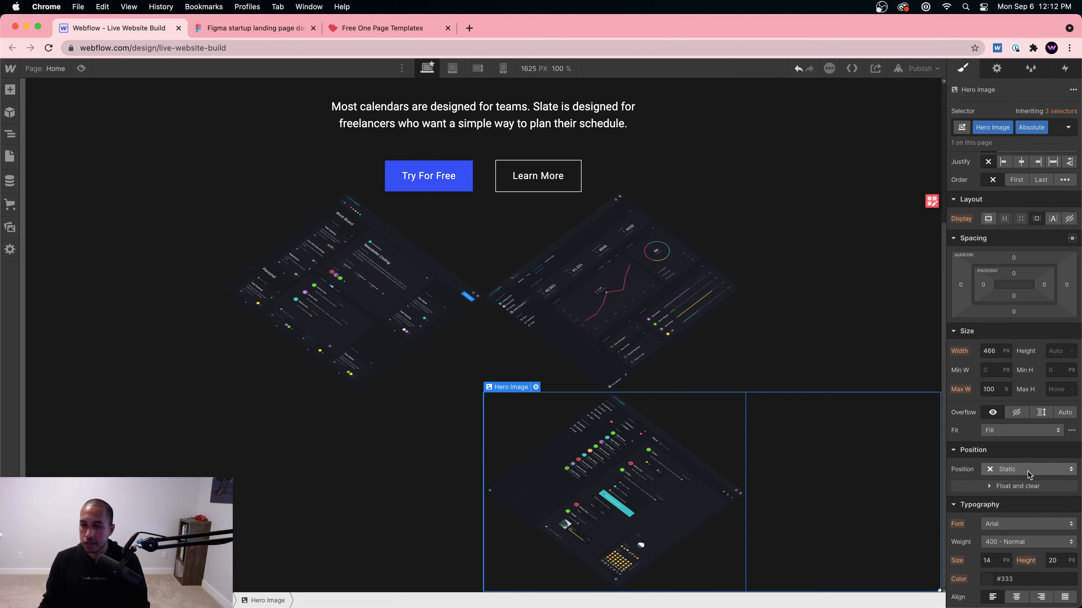
click(1031, 469)
click(1017, 496)
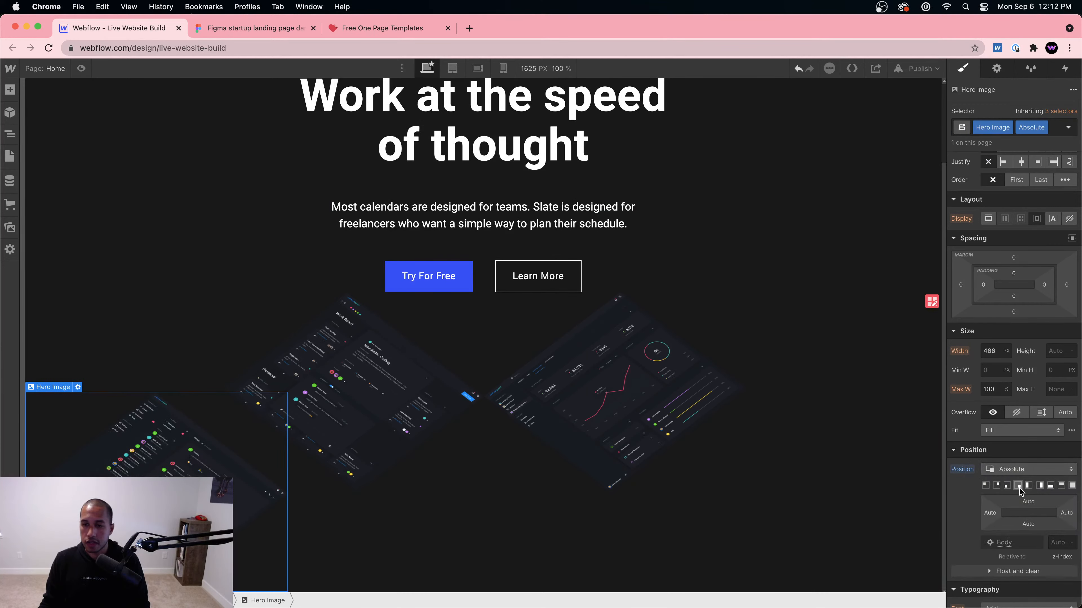
click(997, 485)
click(996, 486)
scroll(657, 426, down, 2)
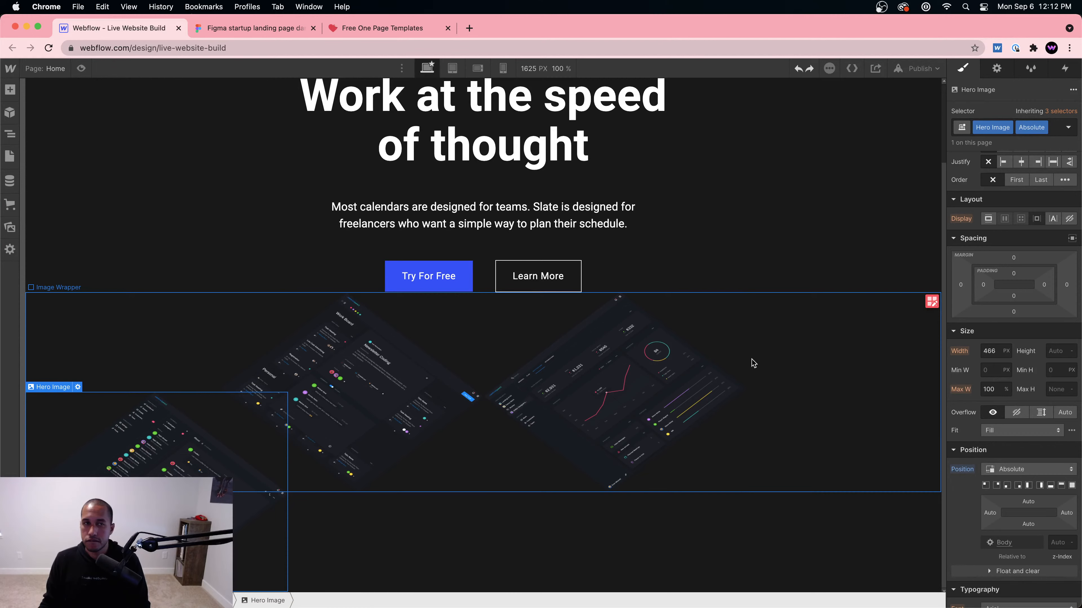
click(269, 28)
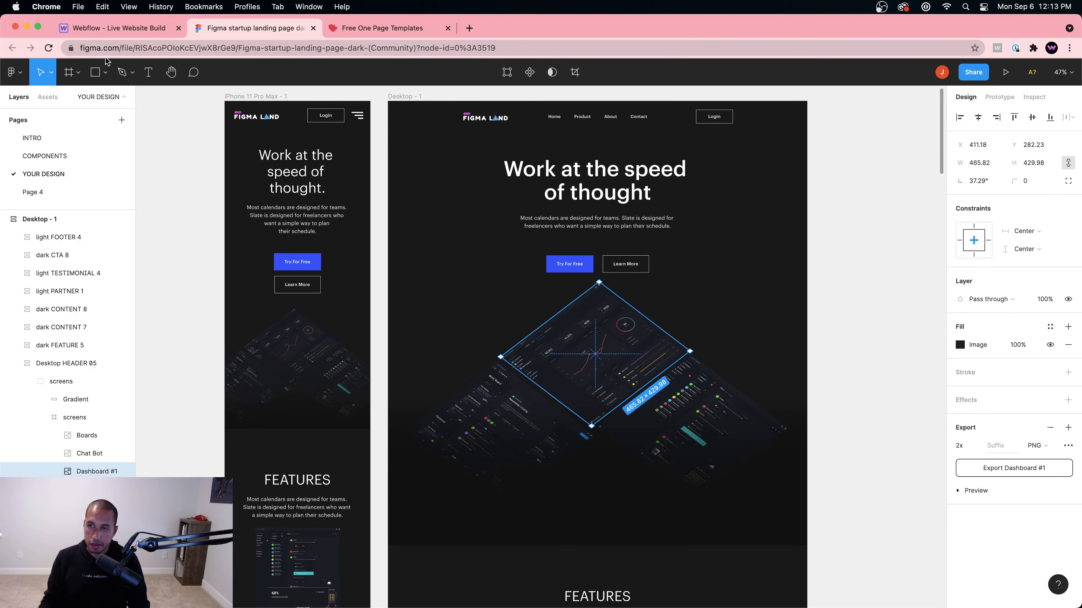
Step: Switch the Image Wrapper from grid to a row layout and delete the empty Div Block
click(124, 31)
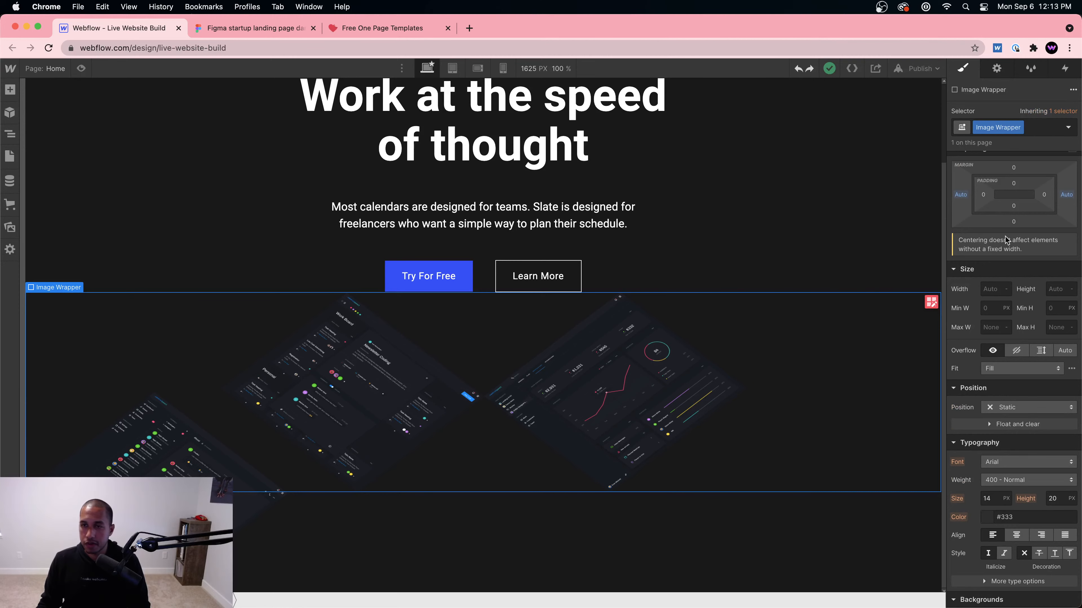
scroll(977, 191, up, 3)
click(988, 178)
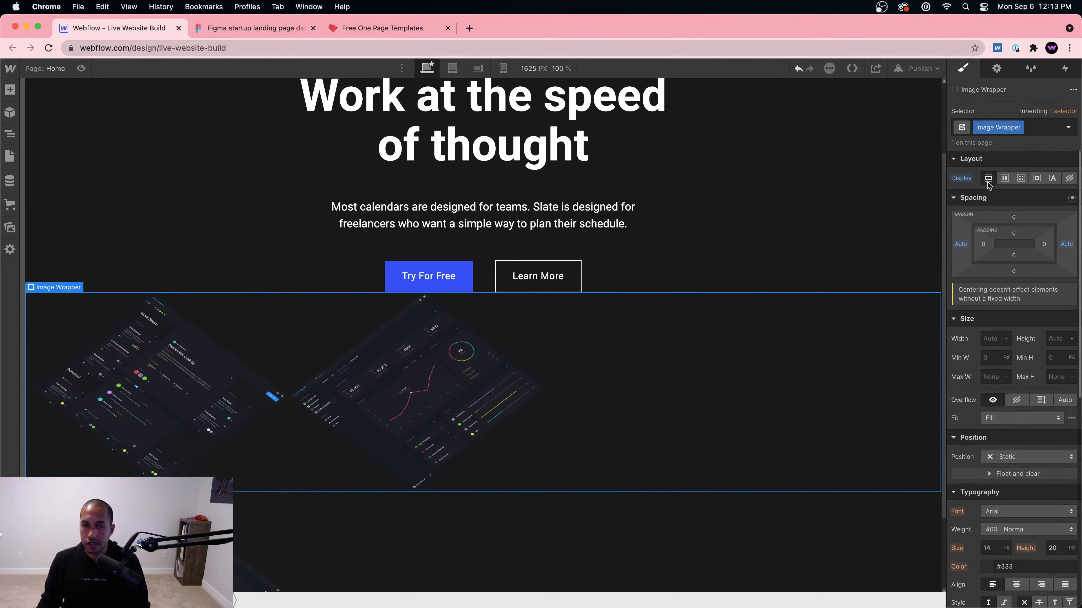
click(476, 405)
click(571, 407)
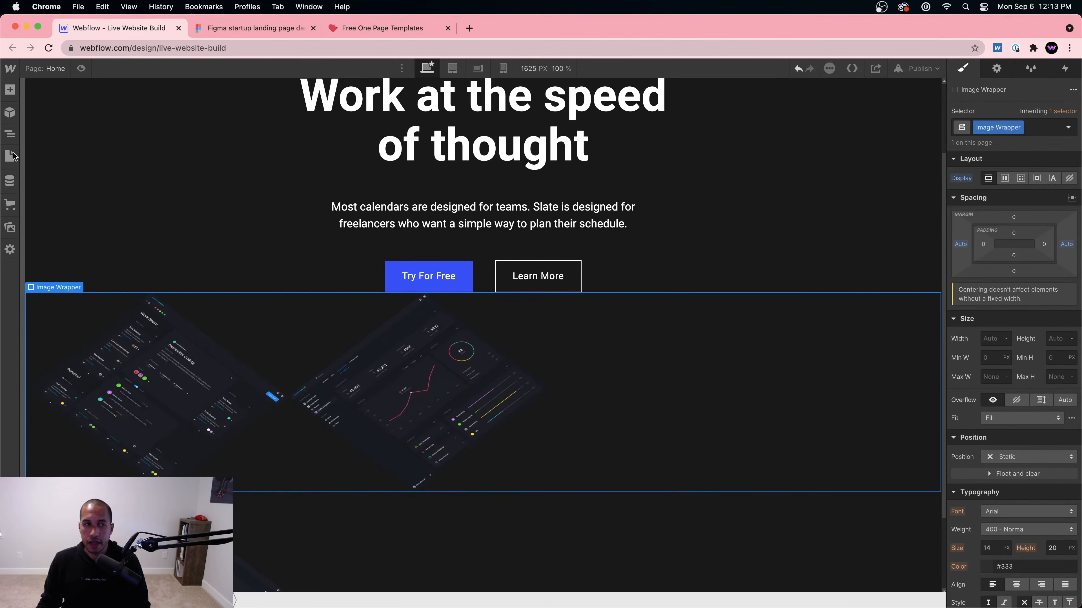
click(9, 136)
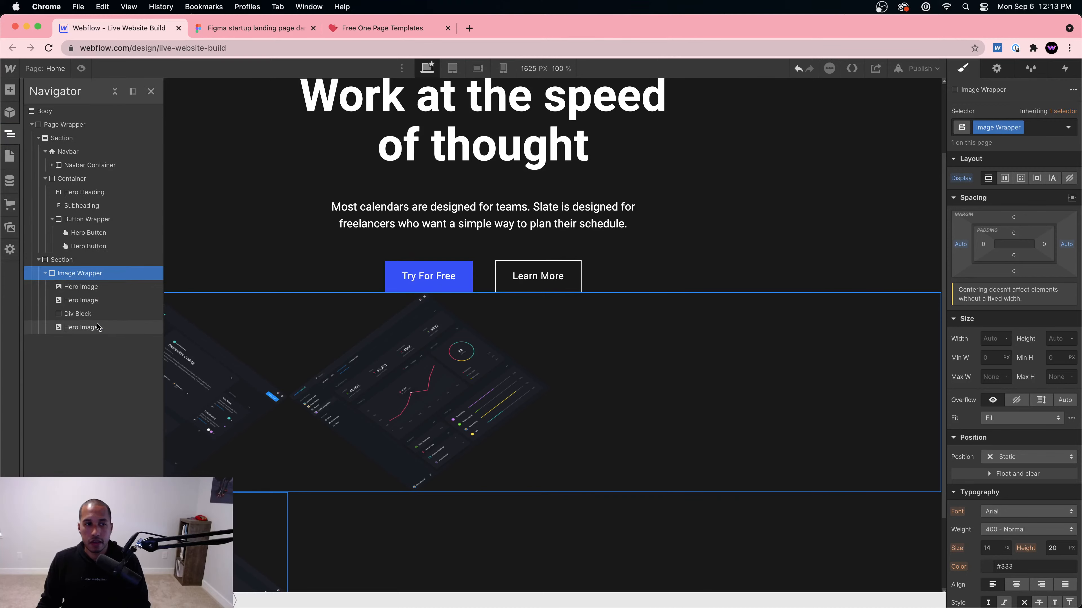
click(92, 314)
key(Delete)
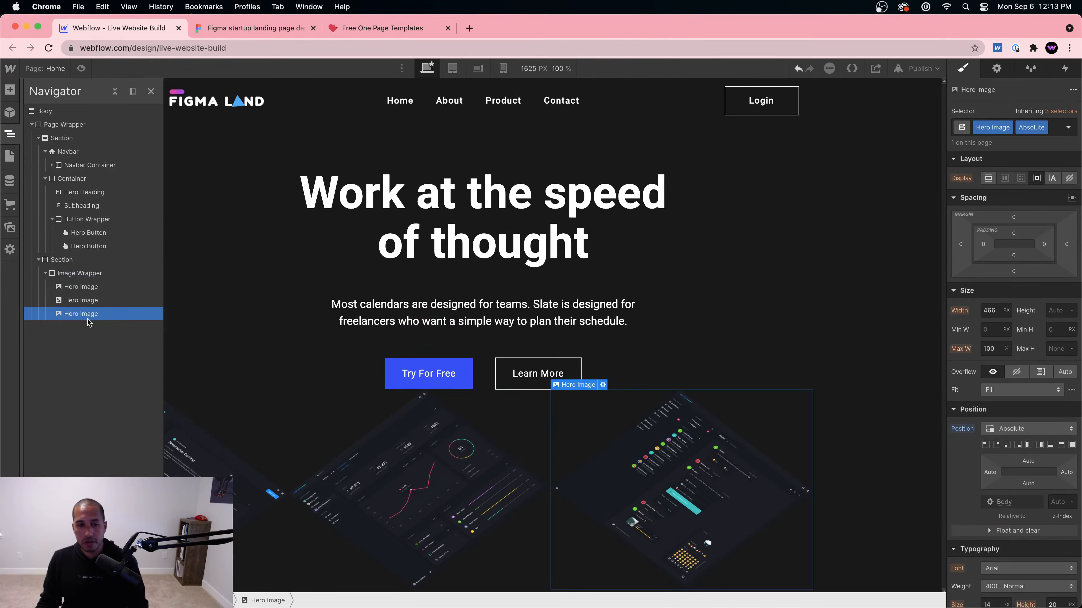
click(77, 273)
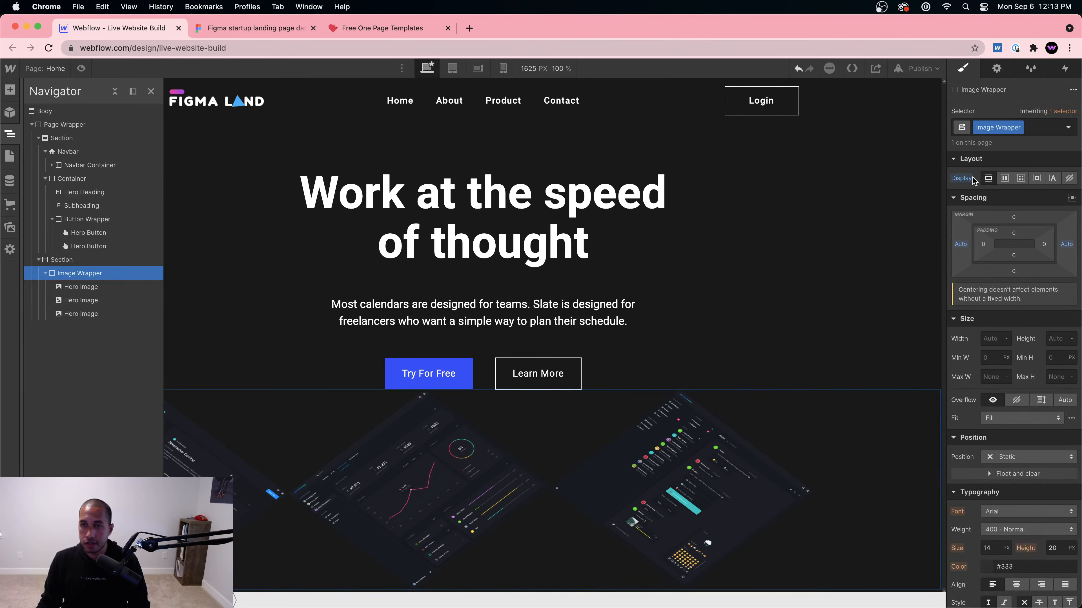
click(1005, 178)
click(676, 432)
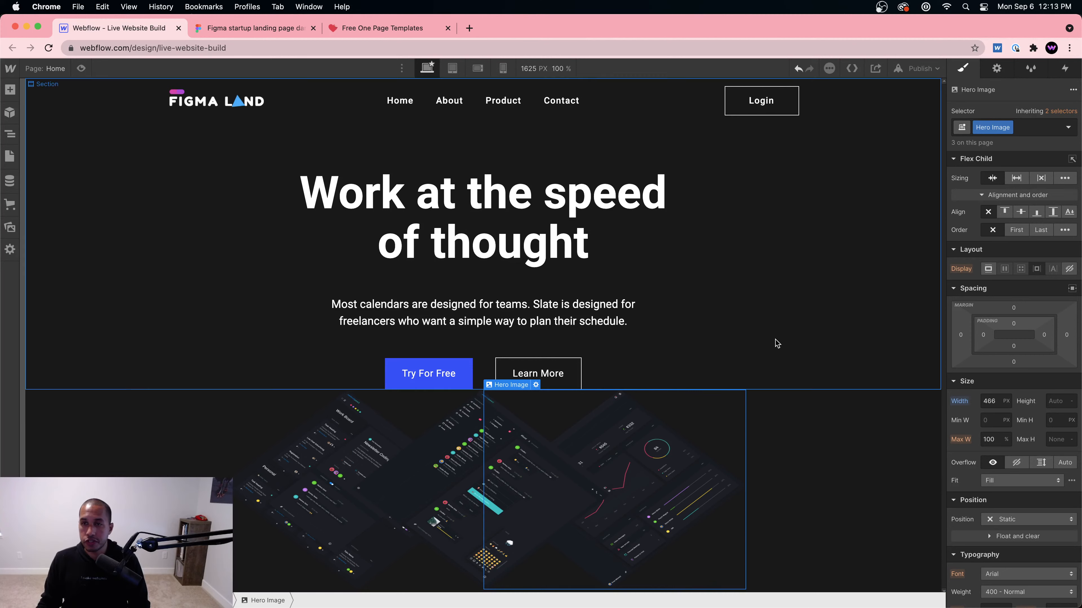
Step: Remove the Absolute combo class and set the Hero Image class to absolute positioning
click(509, 460)
click(1042, 127)
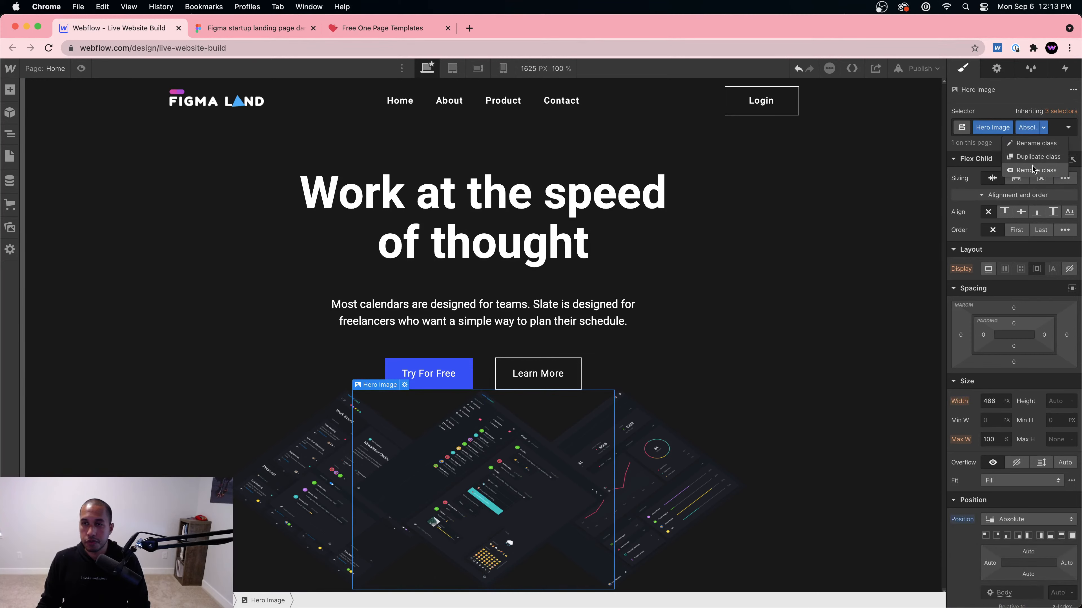
click(1035, 170)
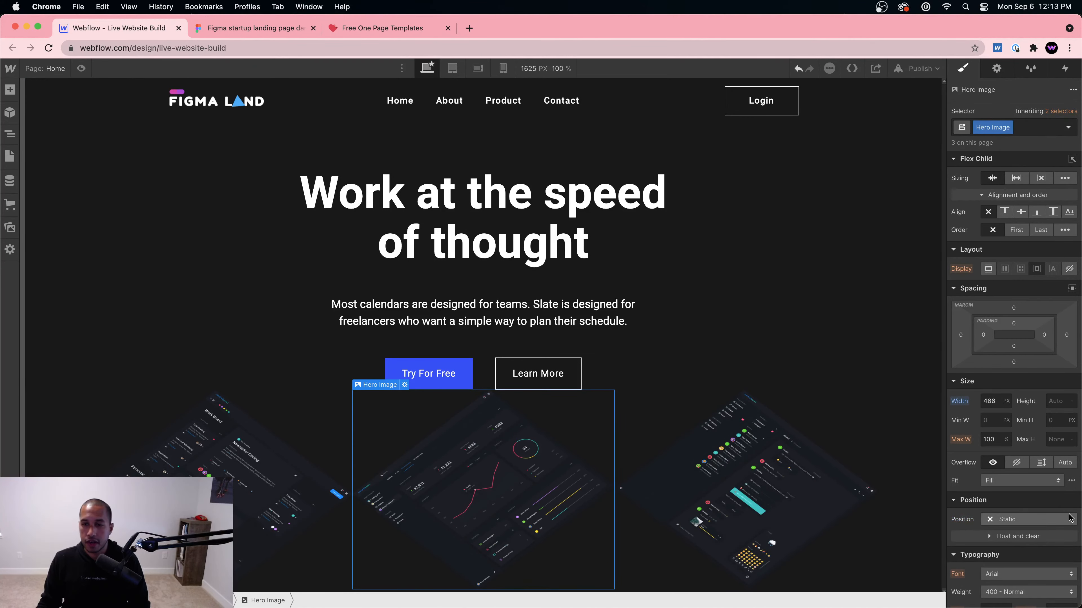
scroll(1069, 518, down, 5)
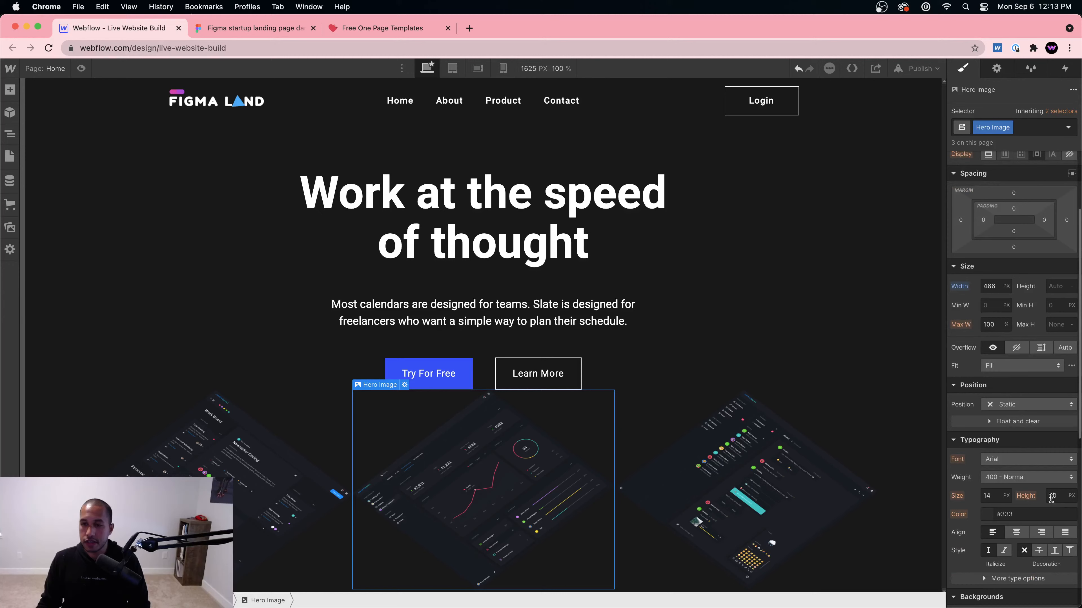
click(1016, 409)
click(1018, 428)
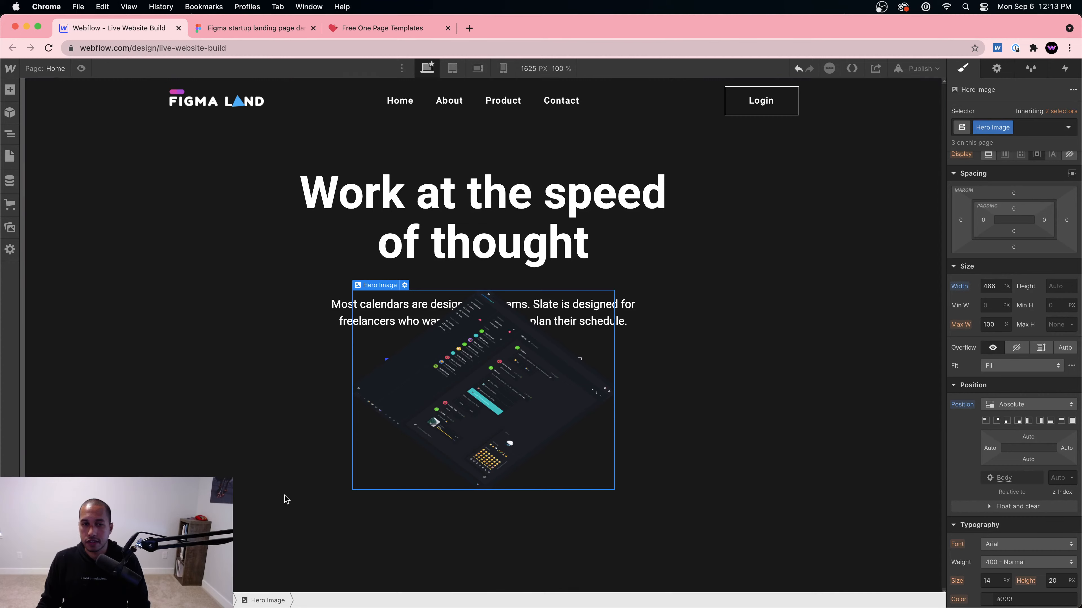
Step: Select the Image Wrapper in the Navigator to change its positioning
click(10, 134)
click(80, 273)
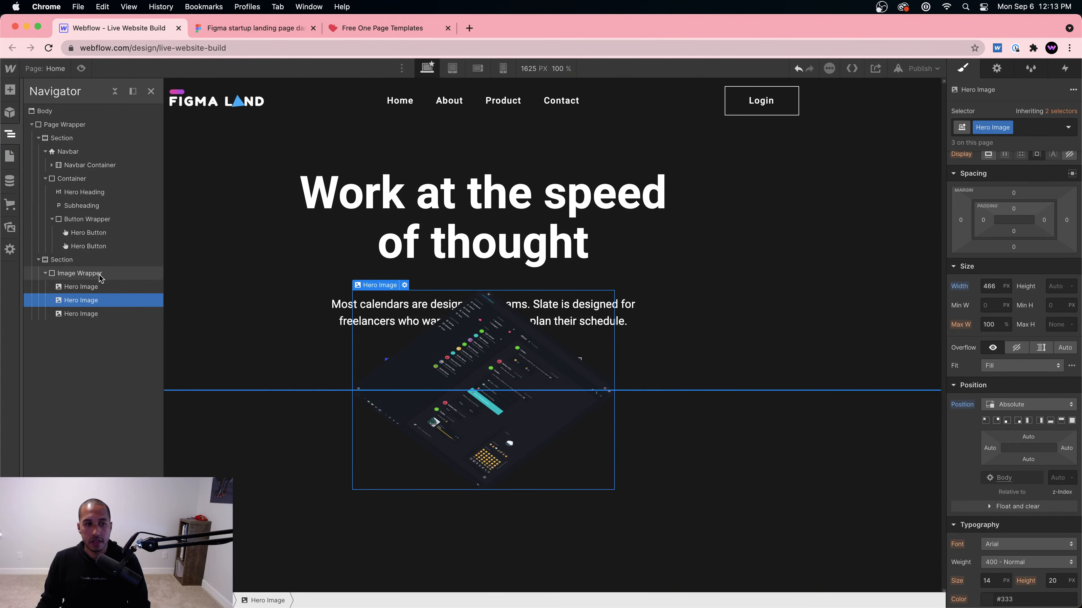
click(1026, 441)
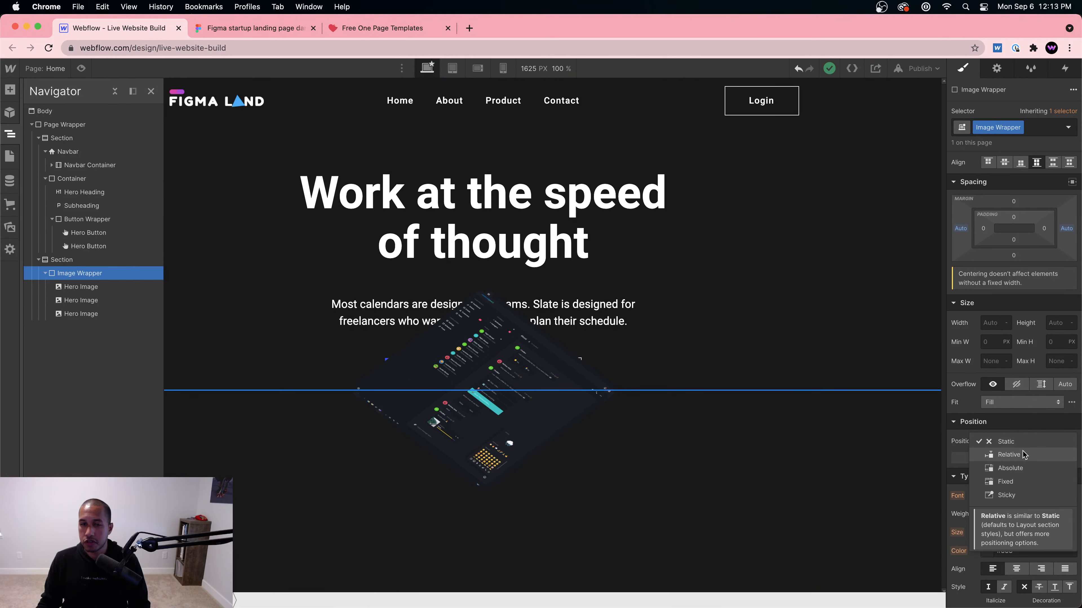
Step: Make the Image Wrapper relatively positioned and give it a fixed 500 px height
click(1023, 454)
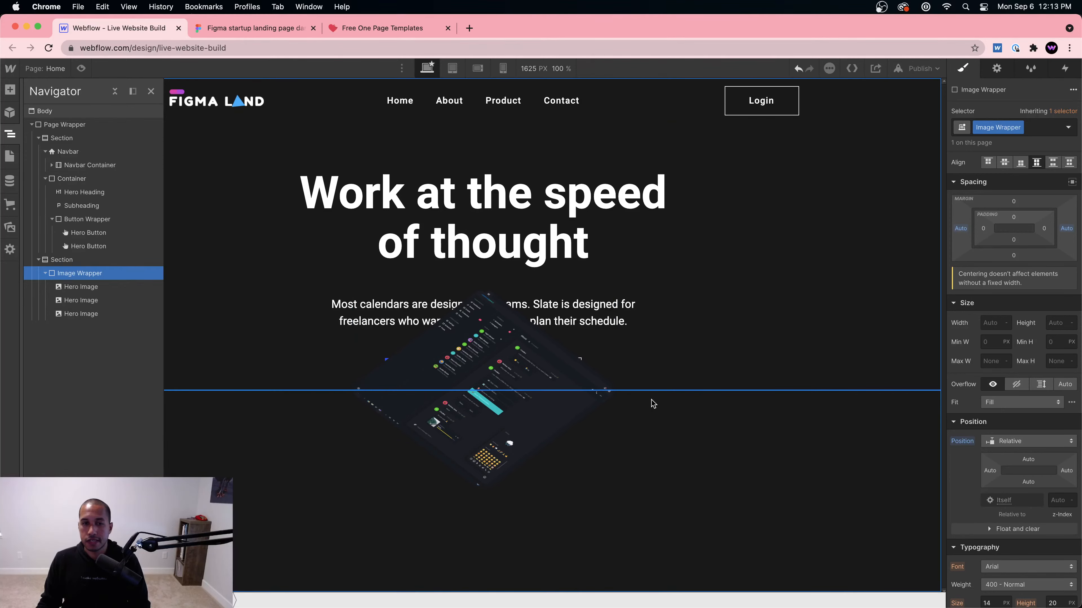
click(470, 415)
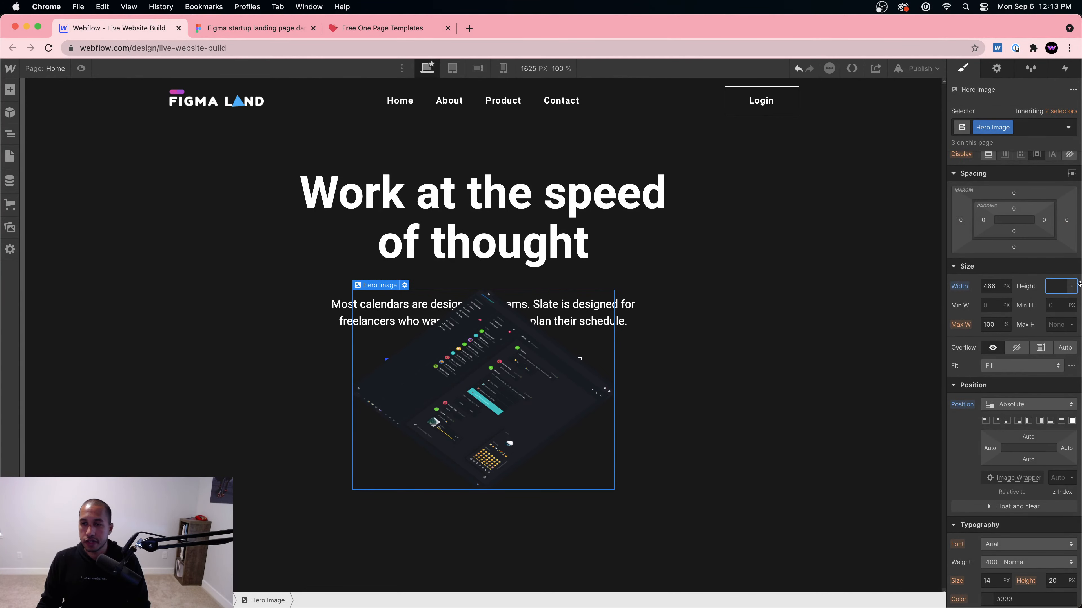
click(8, 137)
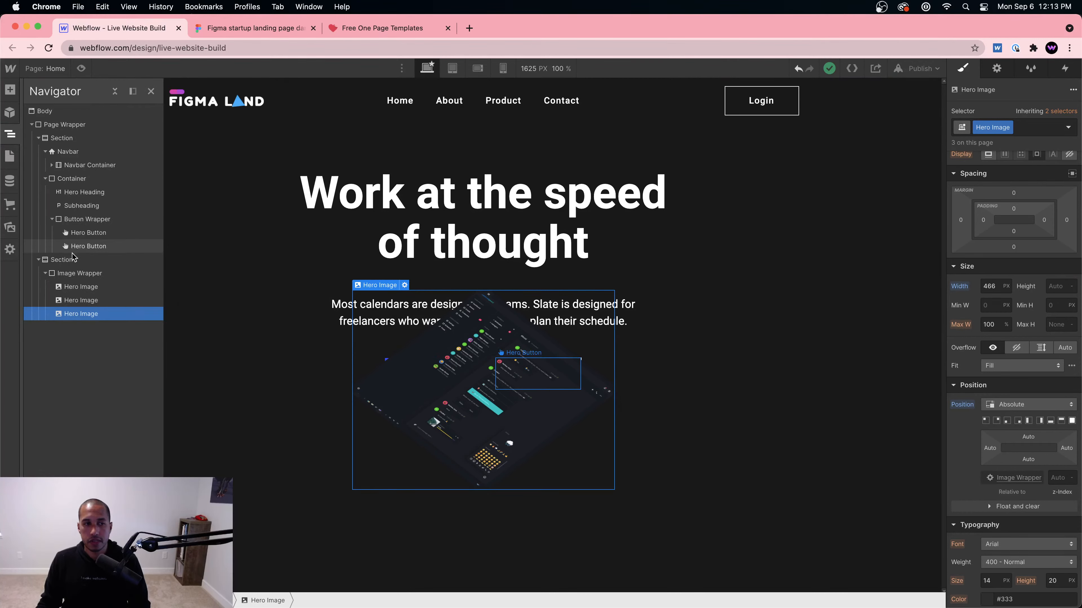
click(81, 275)
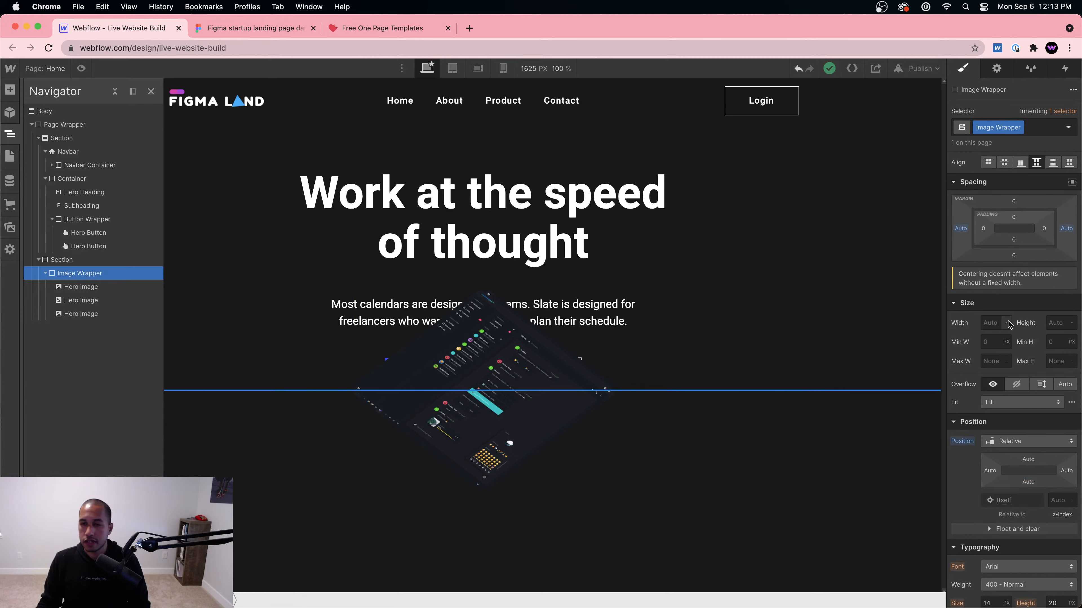
click(61, 260)
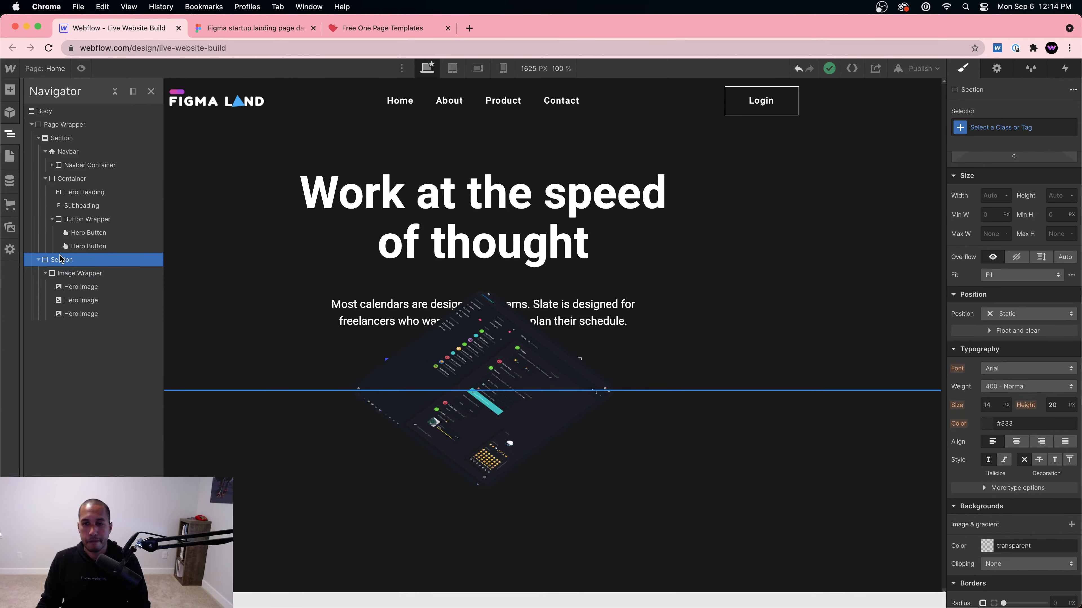
click(74, 275)
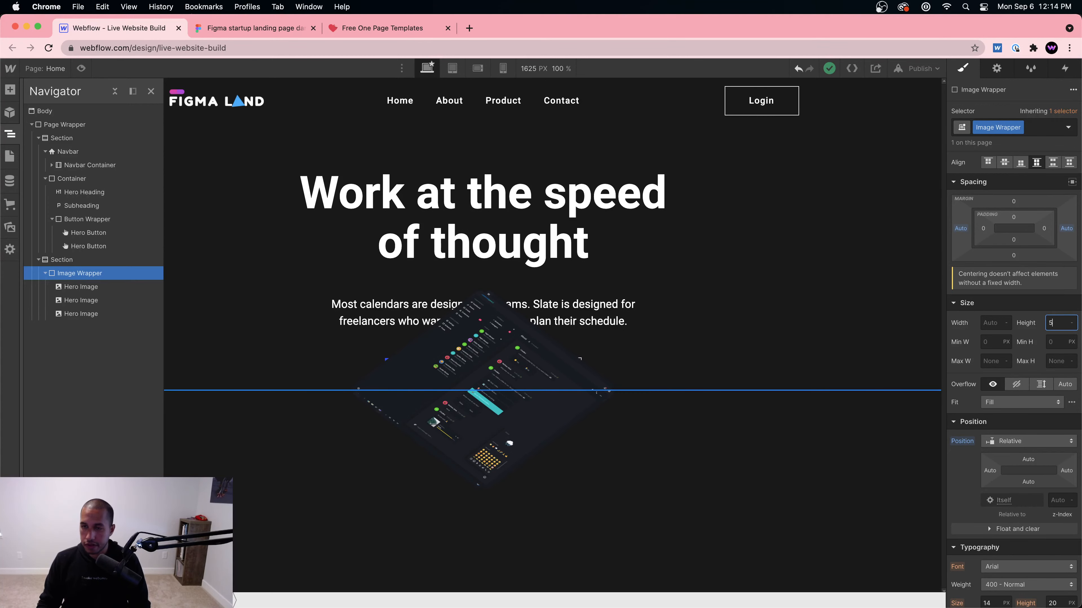
text(00)
key(Return)
scroll(681, 317, down, 2)
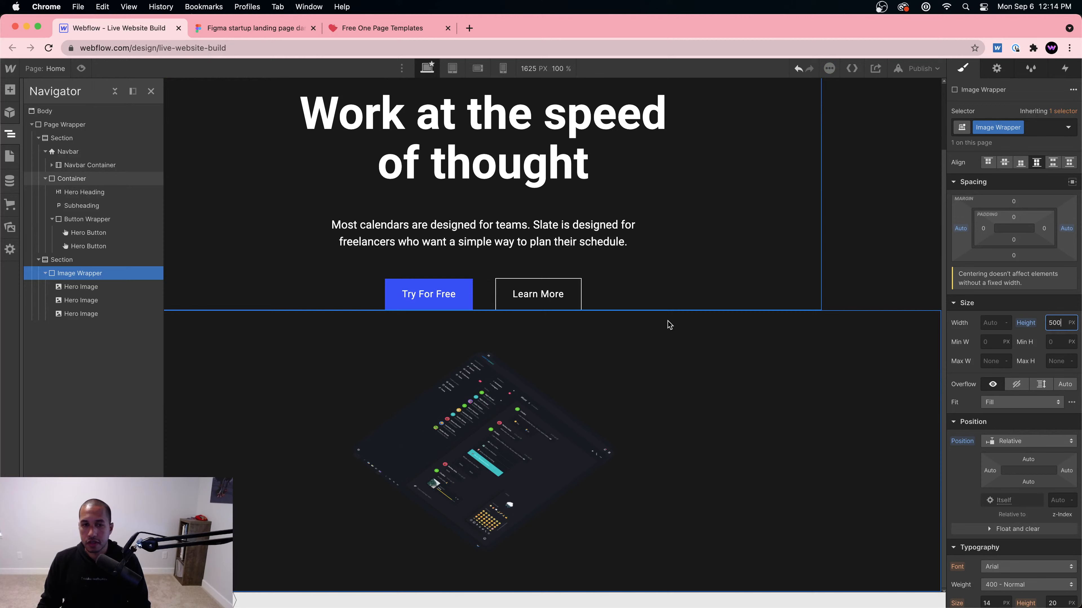
click(493, 439)
click(667, 420)
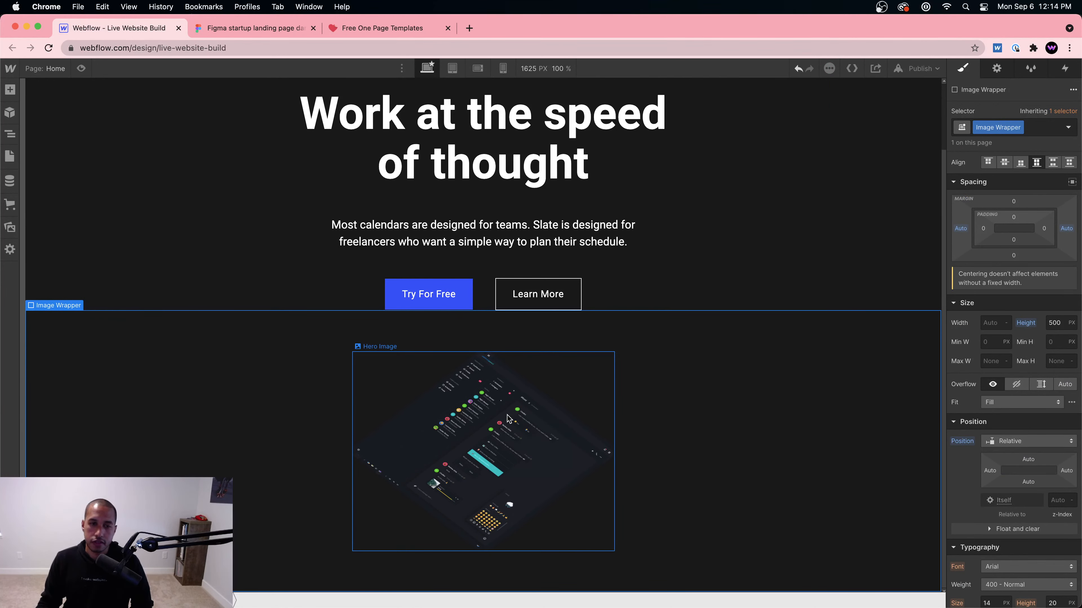
click(496, 435)
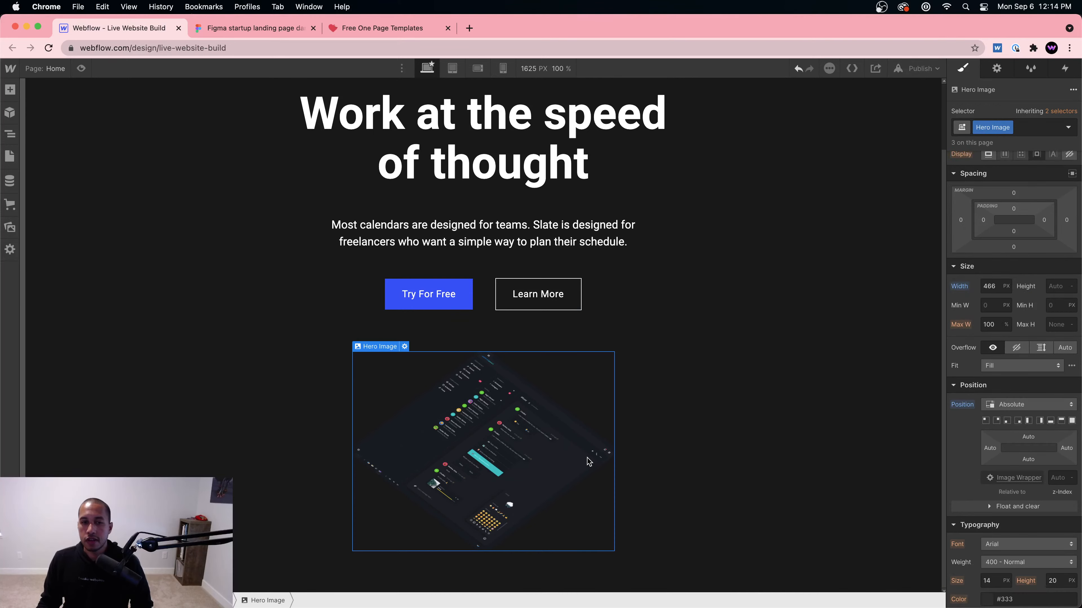
Step: Add combo class 3 to the Hero Image, discarding a trial class 1
click(1032, 127)
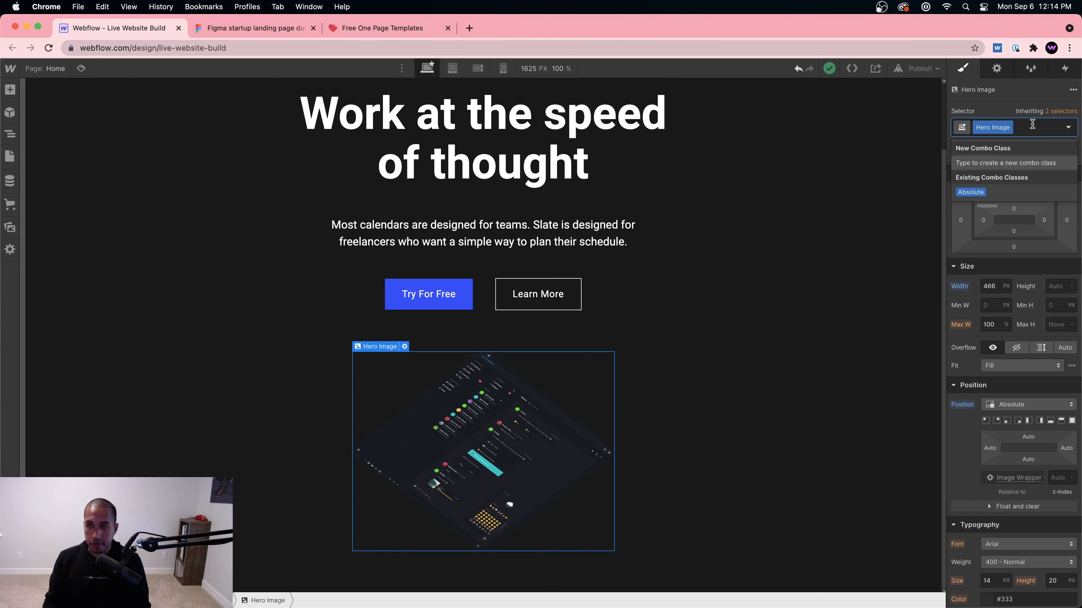
text(1)
key(Return)
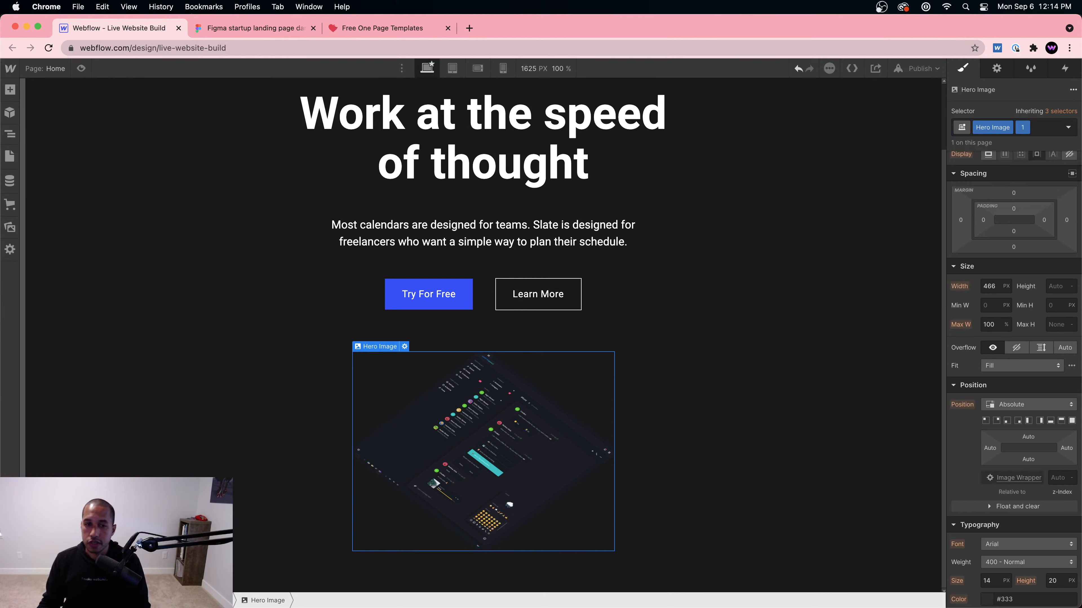
click(259, 29)
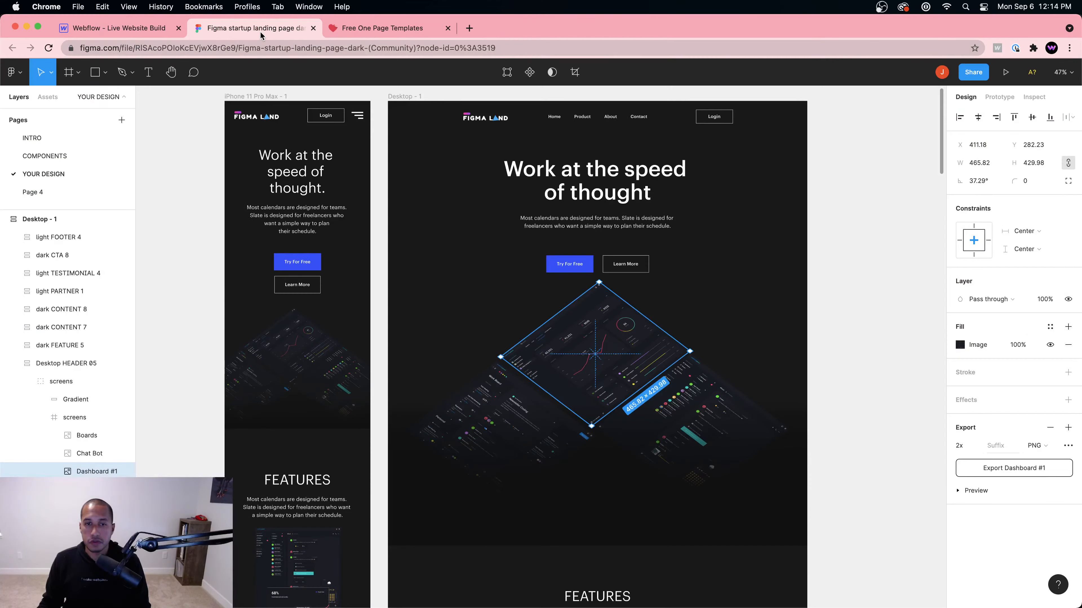
click(129, 29)
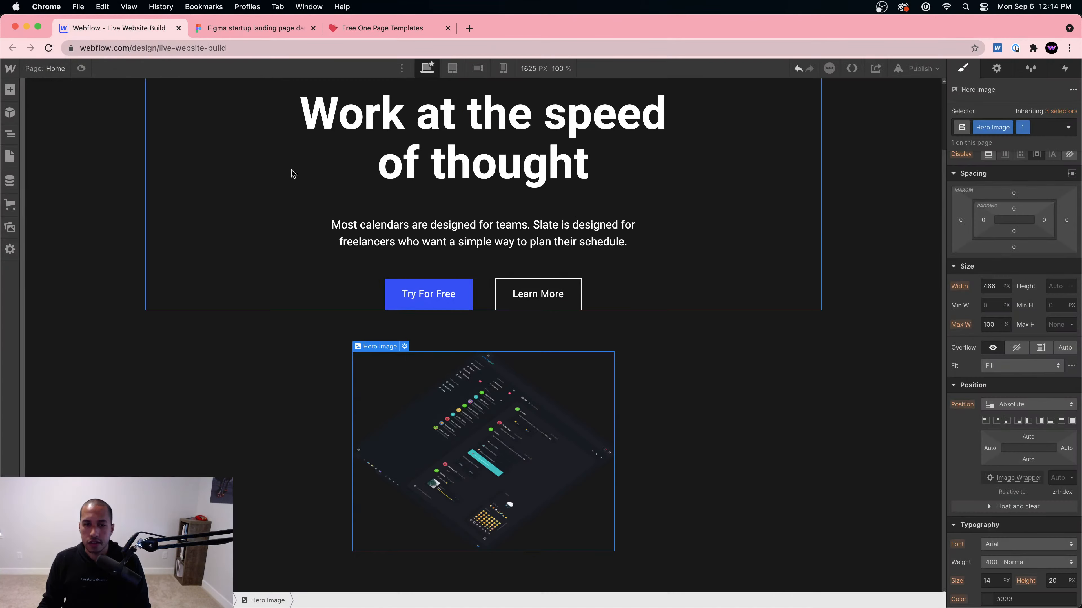
click(1026, 129)
click(1026, 170)
click(1034, 128)
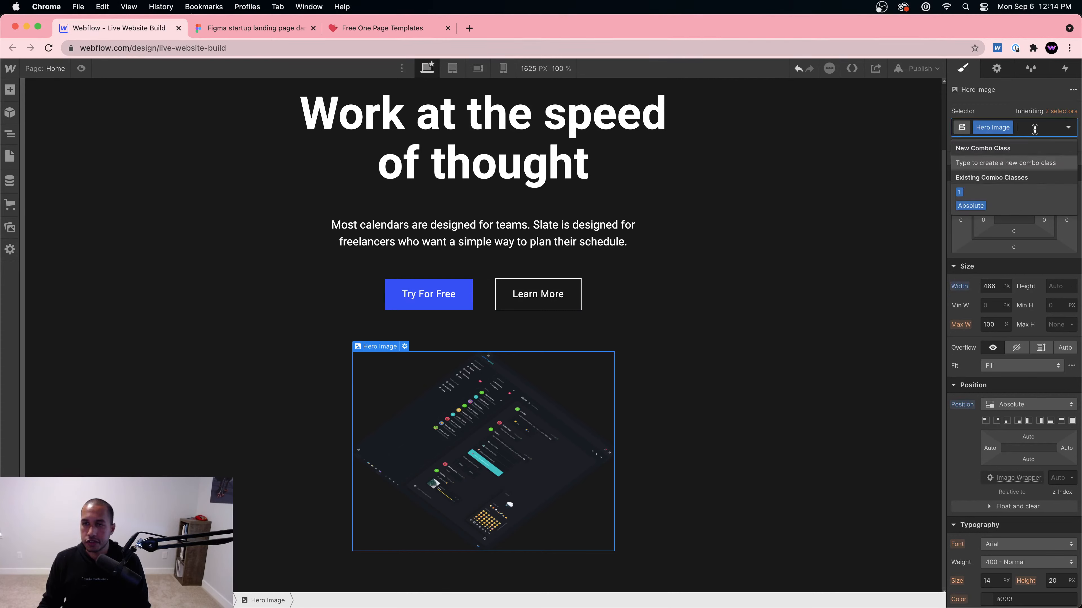
text(3)
key(Return)
Step: Offset the image to -91.5 bottom, trying right offsets 100% and 50% before resetting right to auto
scroll(1063, 306, down, 4)
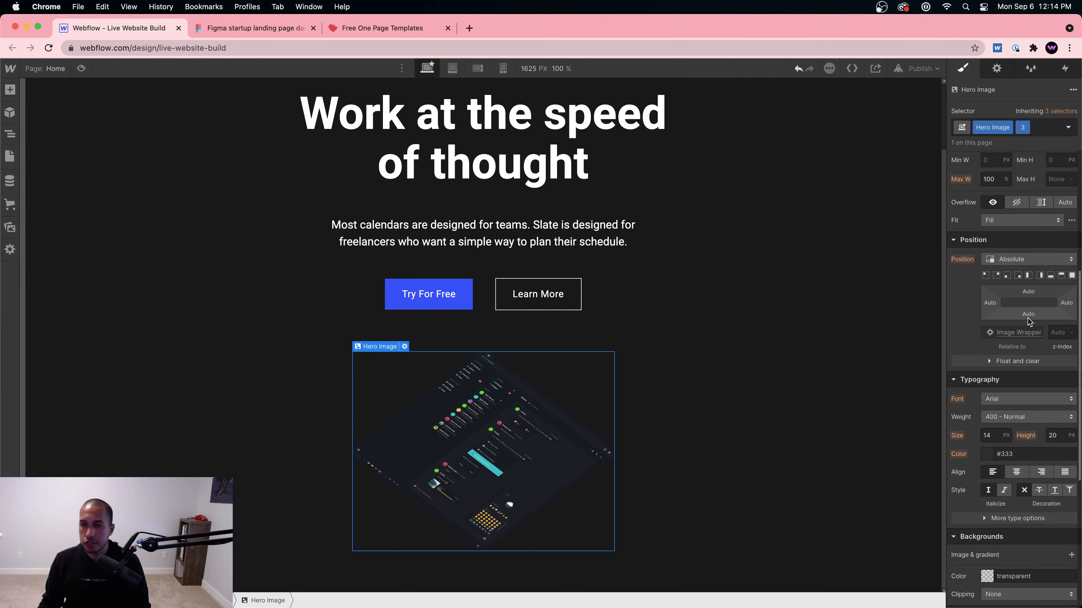
drag(1065, 304, 1039, 410)
click(1064, 303)
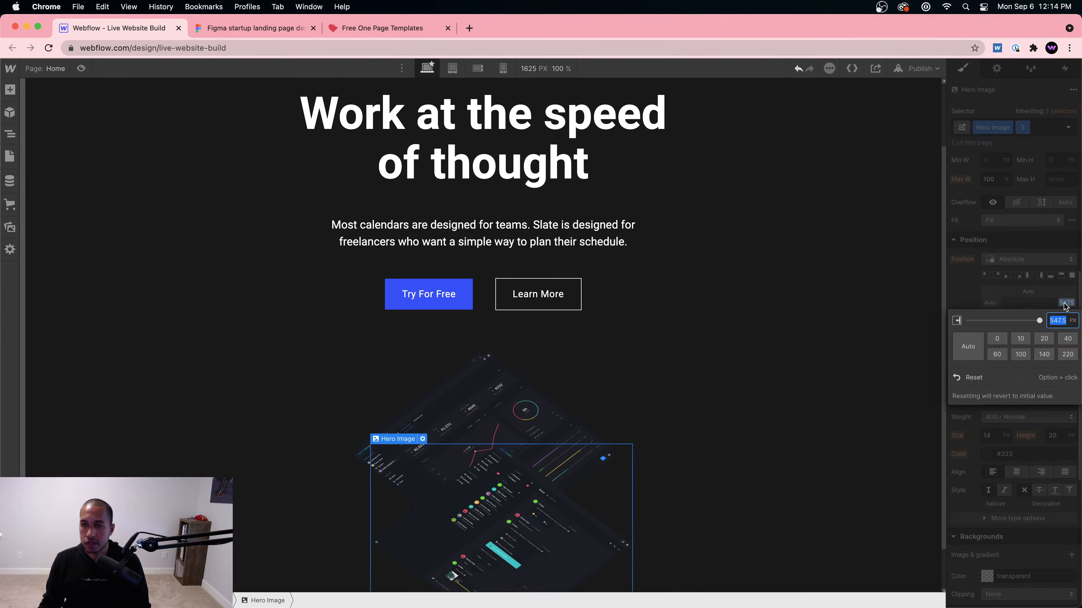
drag(1060, 303, 1058, 303)
click(1066, 303)
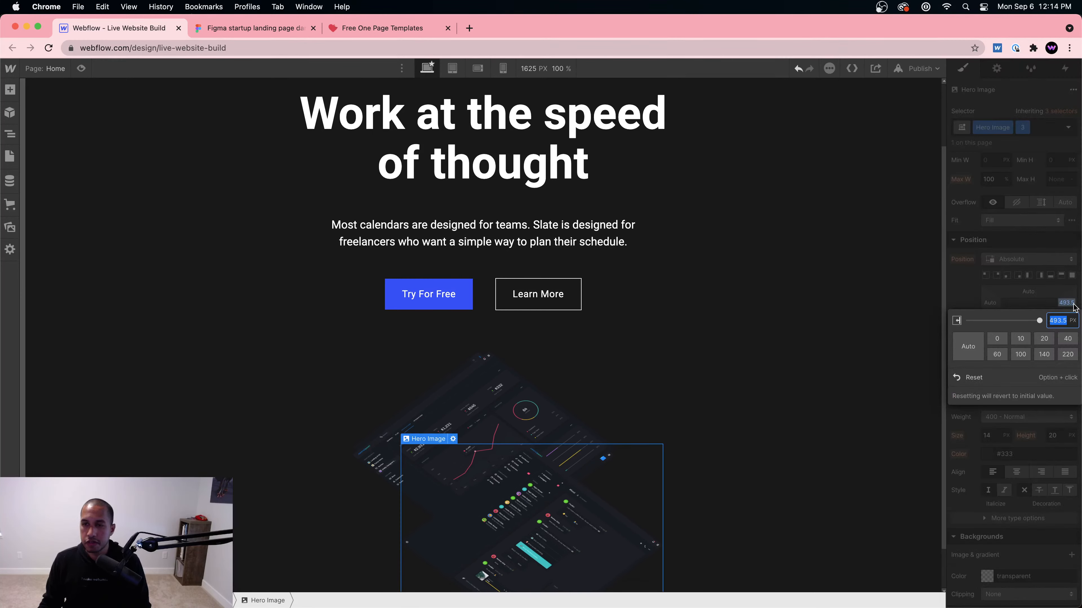
text(100%)
key(Return)
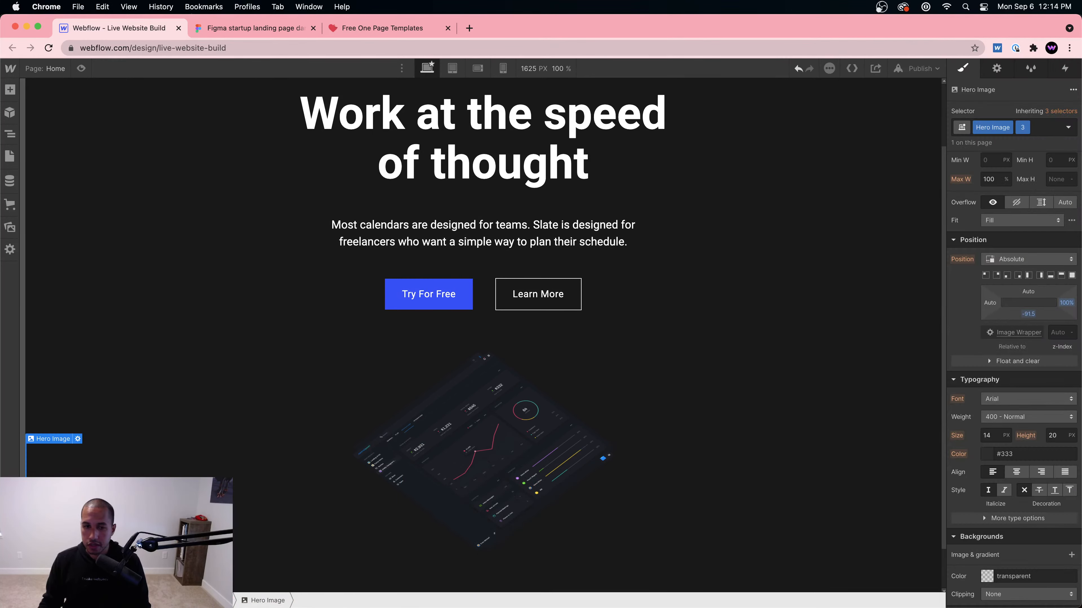
click(1062, 306)
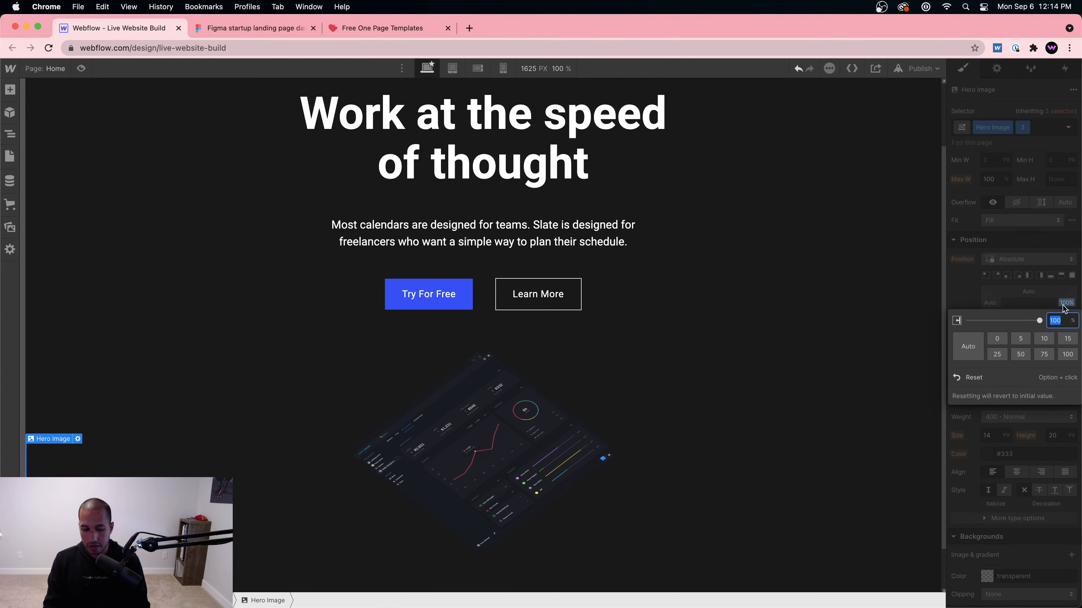
text(50)
key(Return)
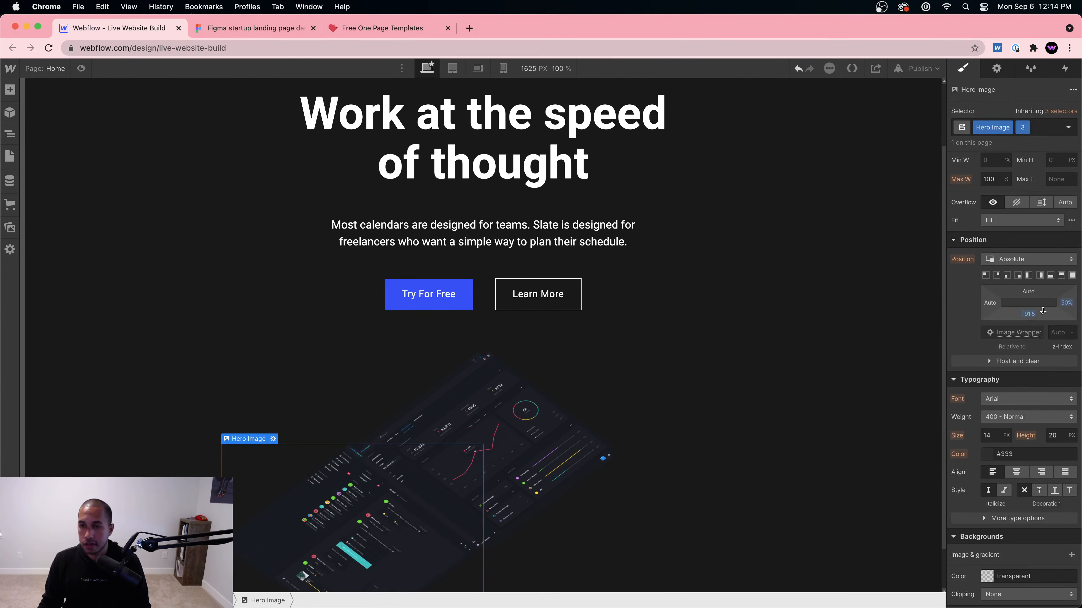
click(1066, 303)
click(1067, 303)
alt+click(1067, 303)
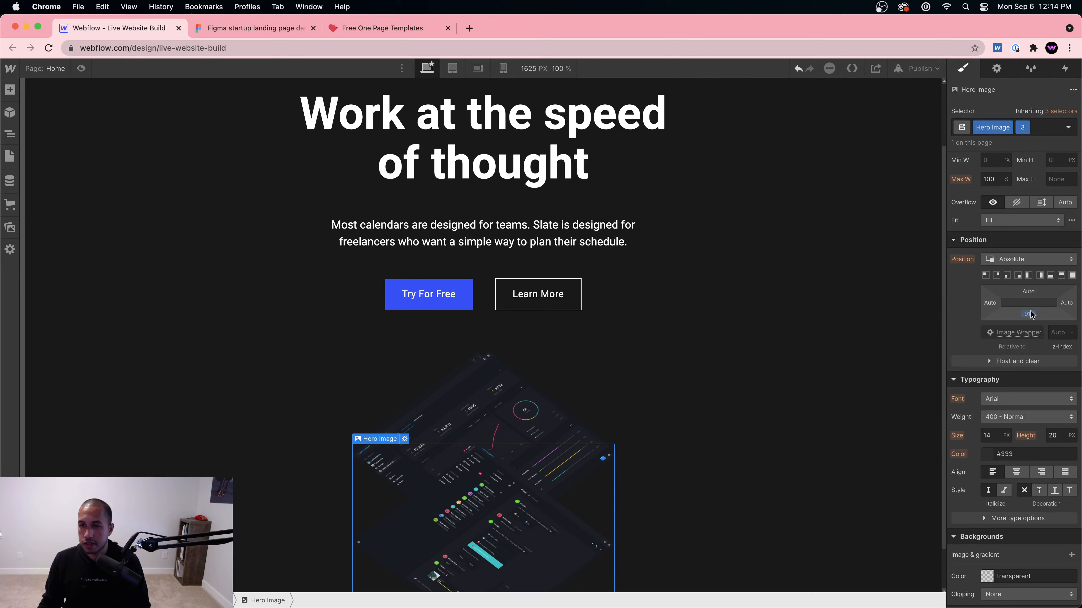
Step: Set the image's left offset to 50%, then select another hero image
click(993, 304)
text(50)
key(Return)
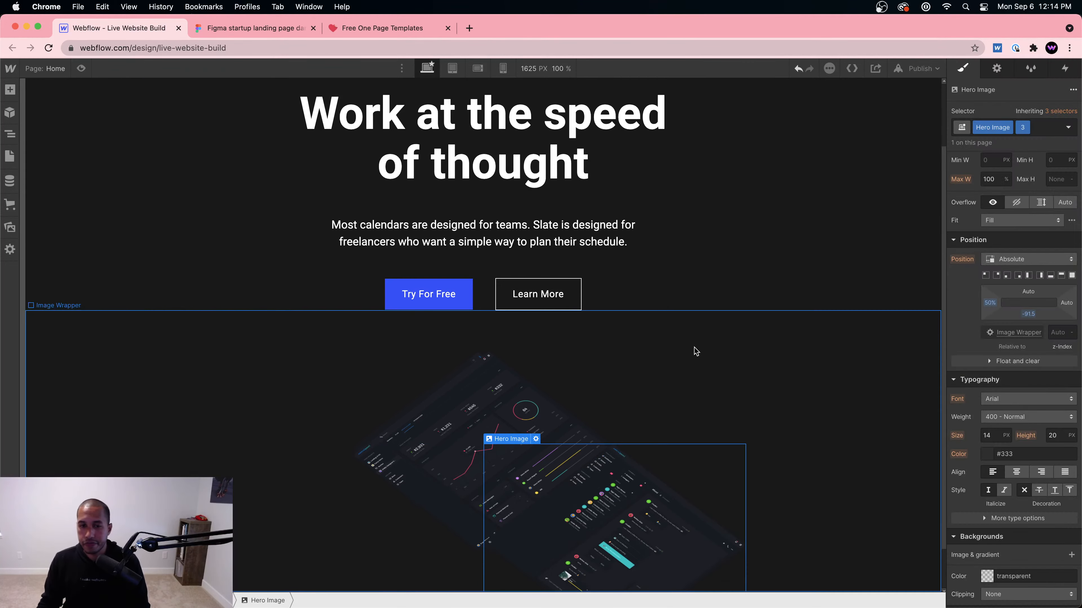
click(449, 460)
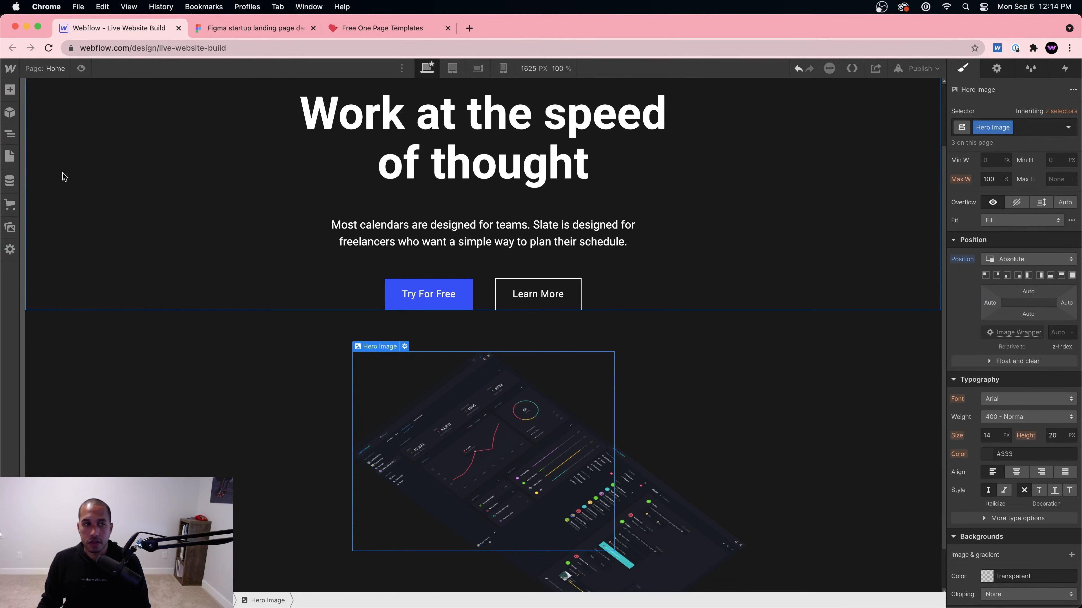
click(10, 133)
Step: Give the first Hero Image the combo class '1'
click(94, 314)
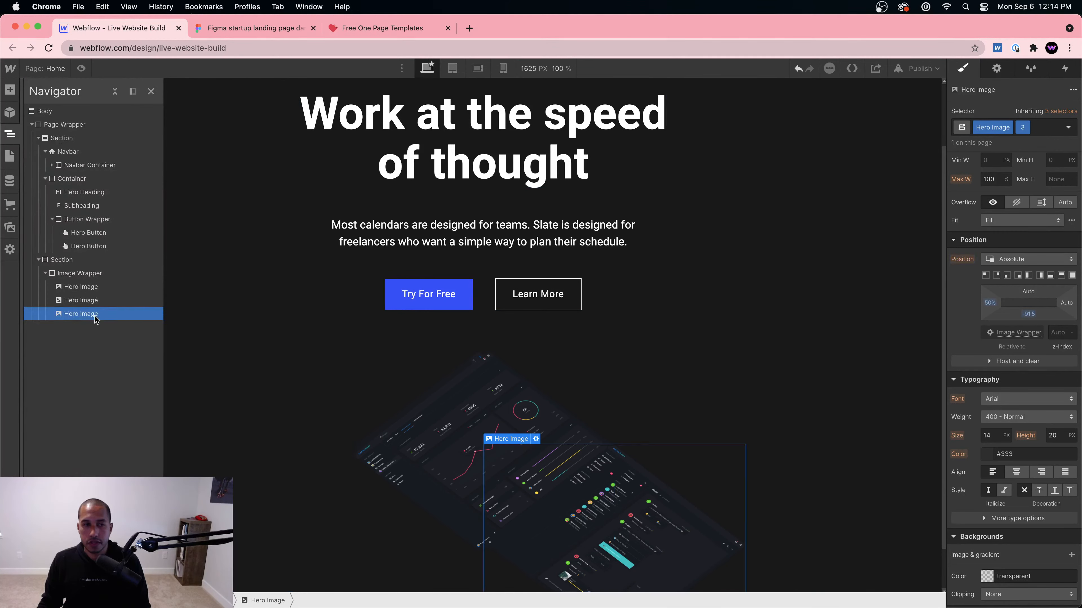
click(95, 288)
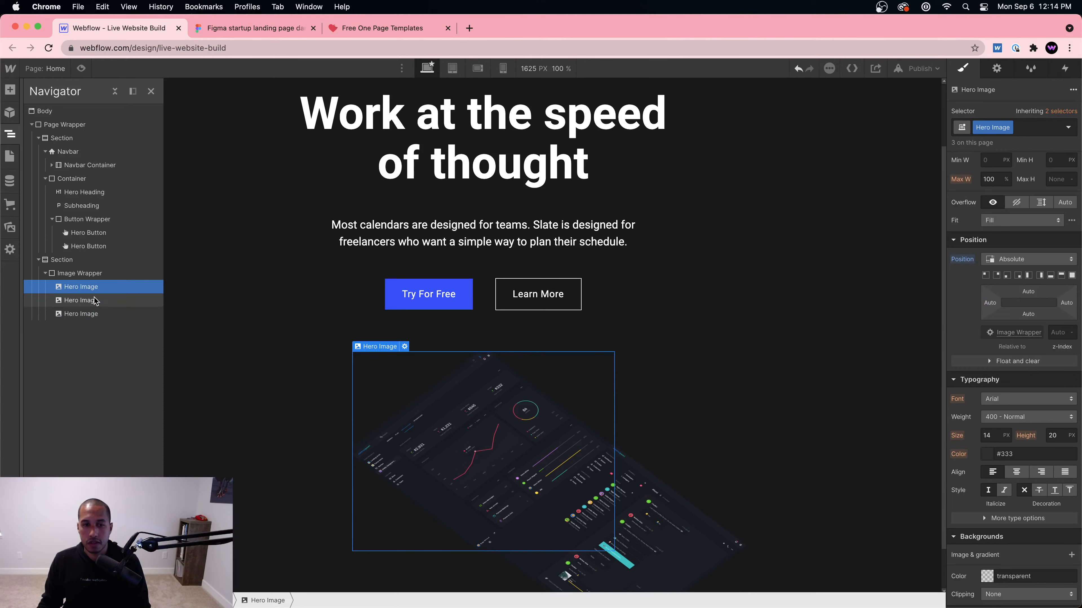
click(95, 300)
click(541, 414)
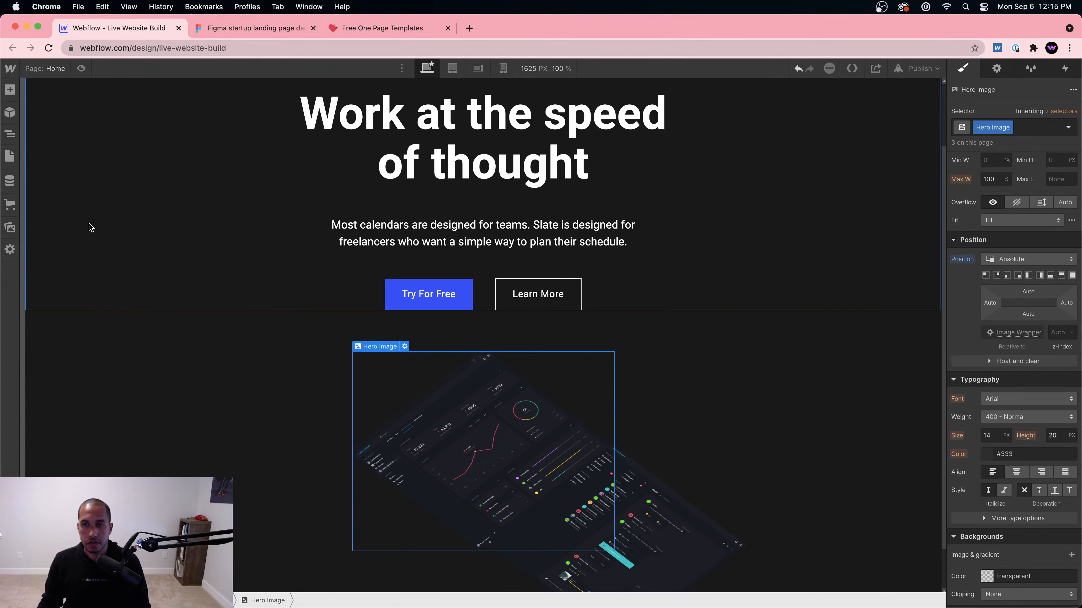
click(10, 133)
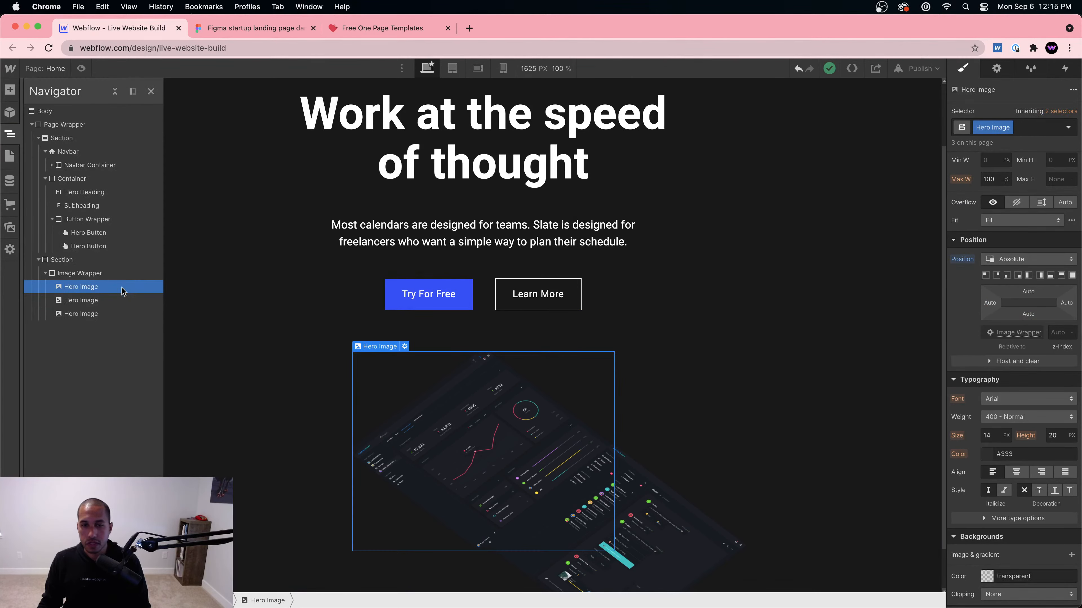
click(1025, 130)
text(1)
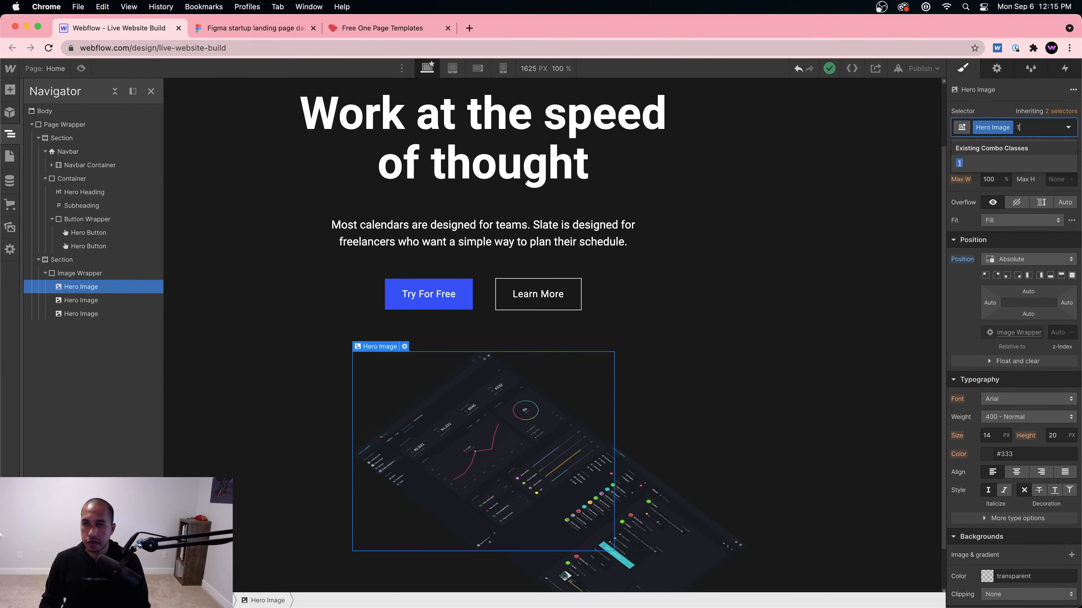
key(Return)
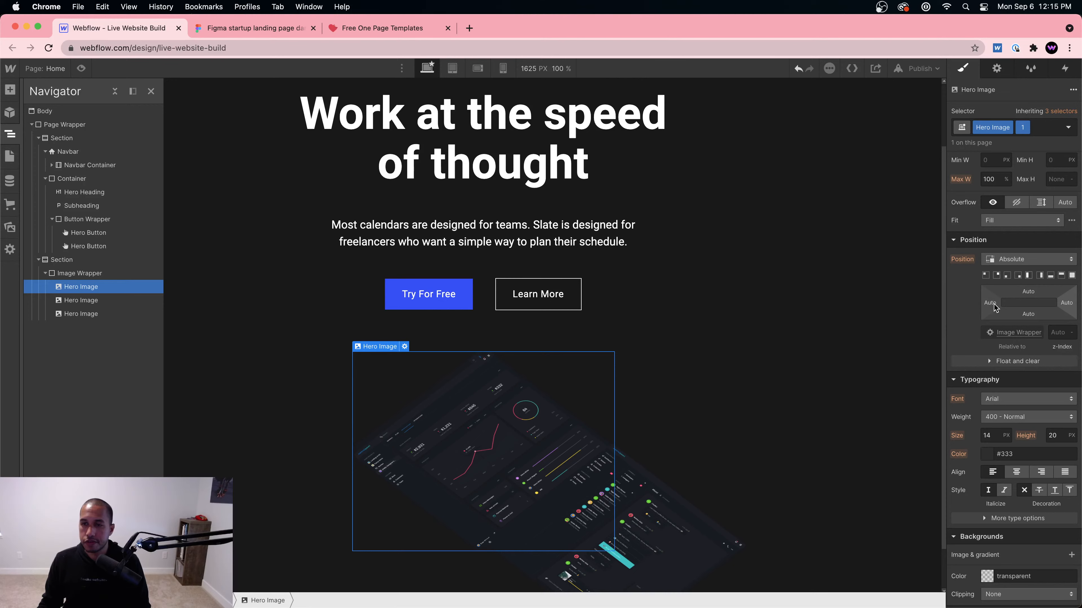
Step: Offset the first Hero Image 50% from the right and top, then preview the page
click(1069, 304)
text(5)
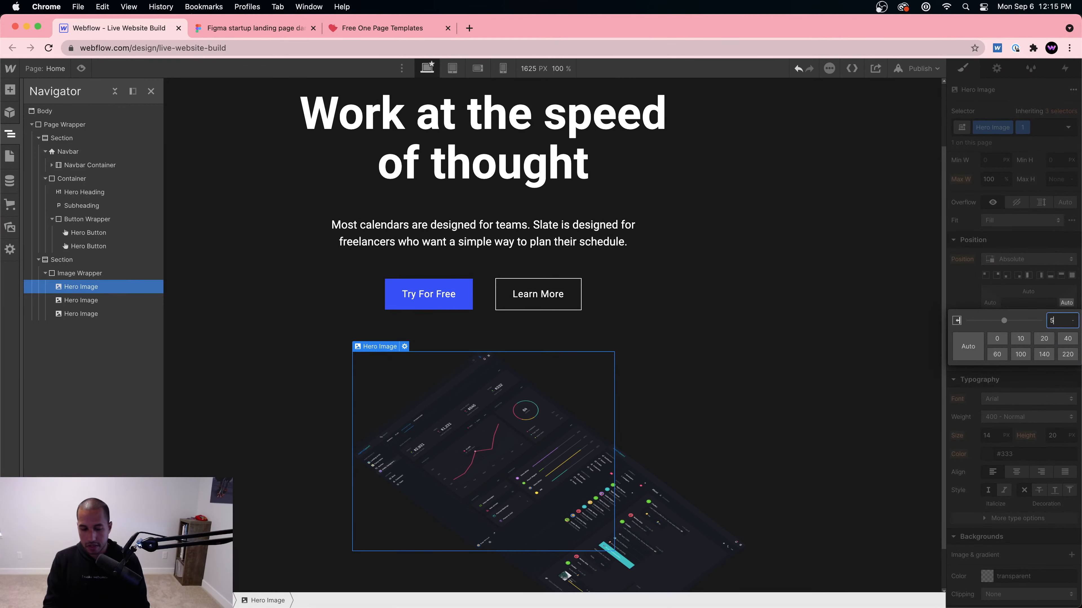
text(0%)
key(Return)
scroll(574, 297, down, 2)
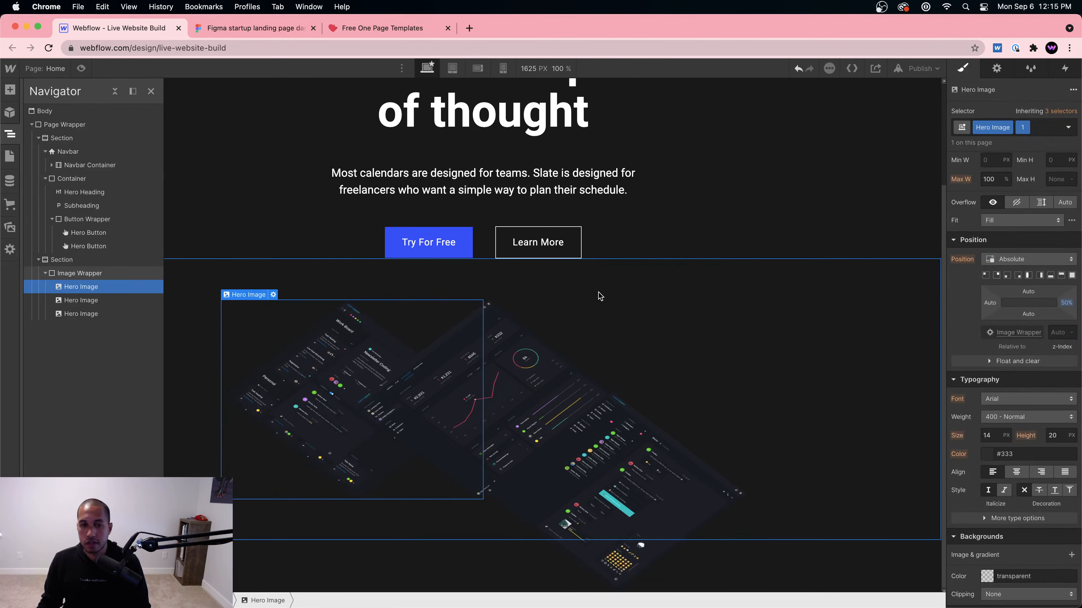
click(1028, 314)
text(50%)
key(Return)
key(super+z)
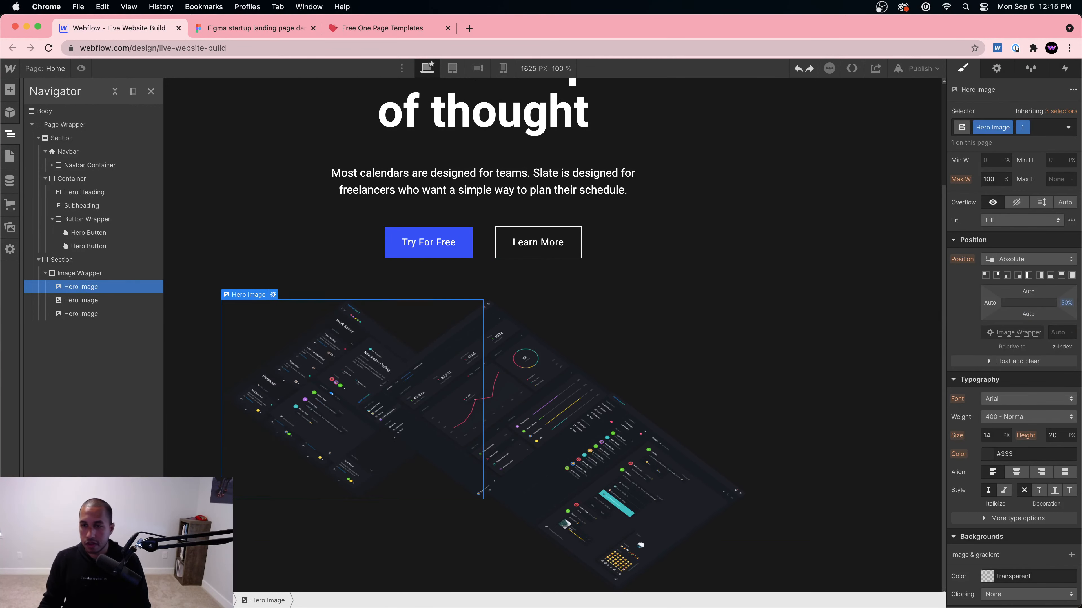
click(1028, 291)
text(50)
key(Return)
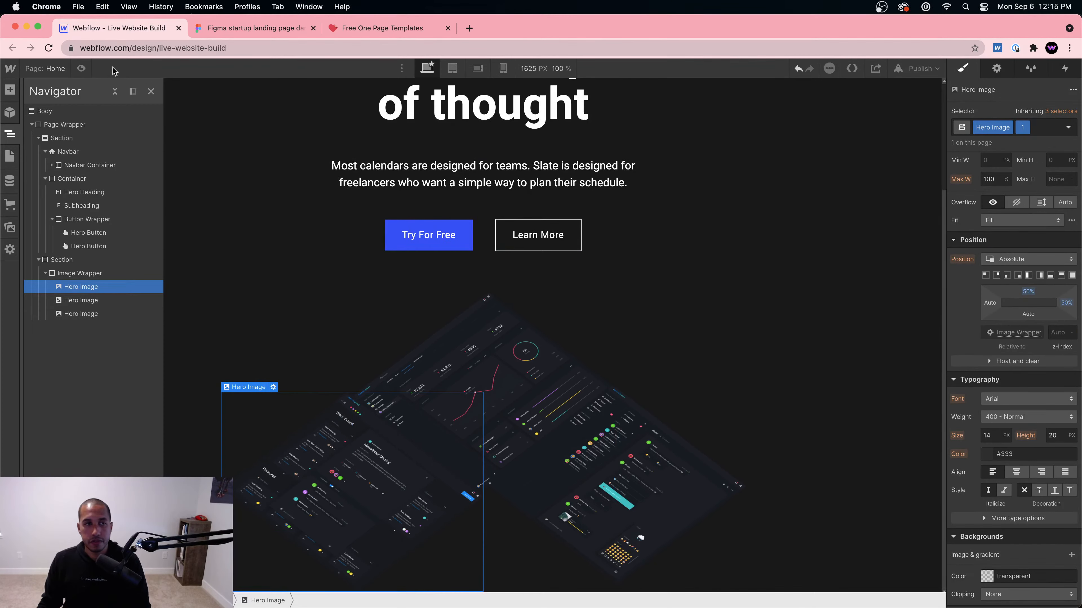
click(82, 69)
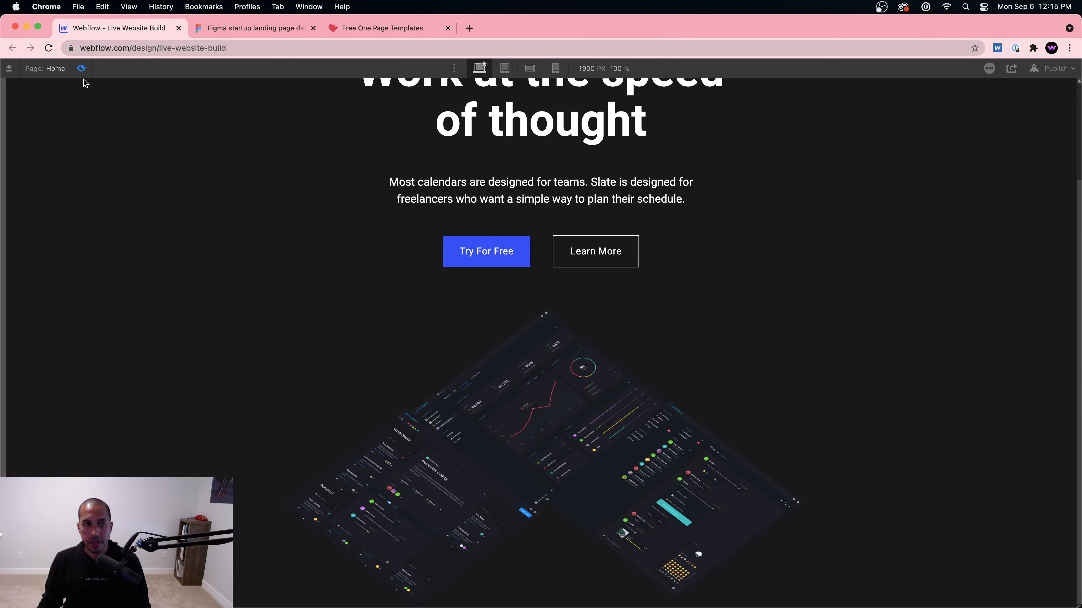
Step: Back in the designer, place the right-hand dashboard image 50% from the top
click(81, 68)
click(590, 447)
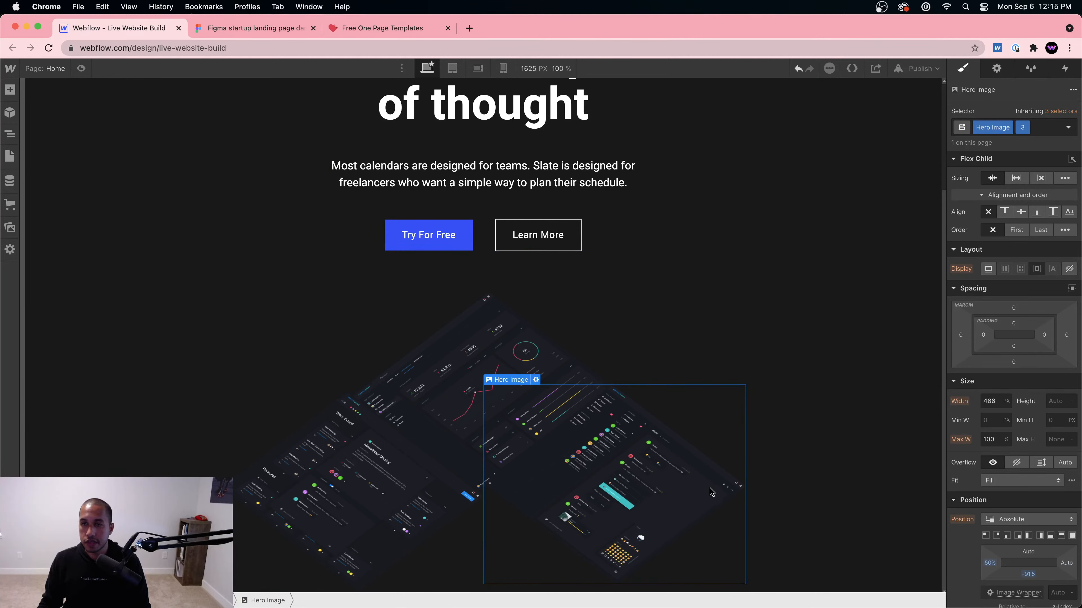
scroll(985, 504, down, 3)
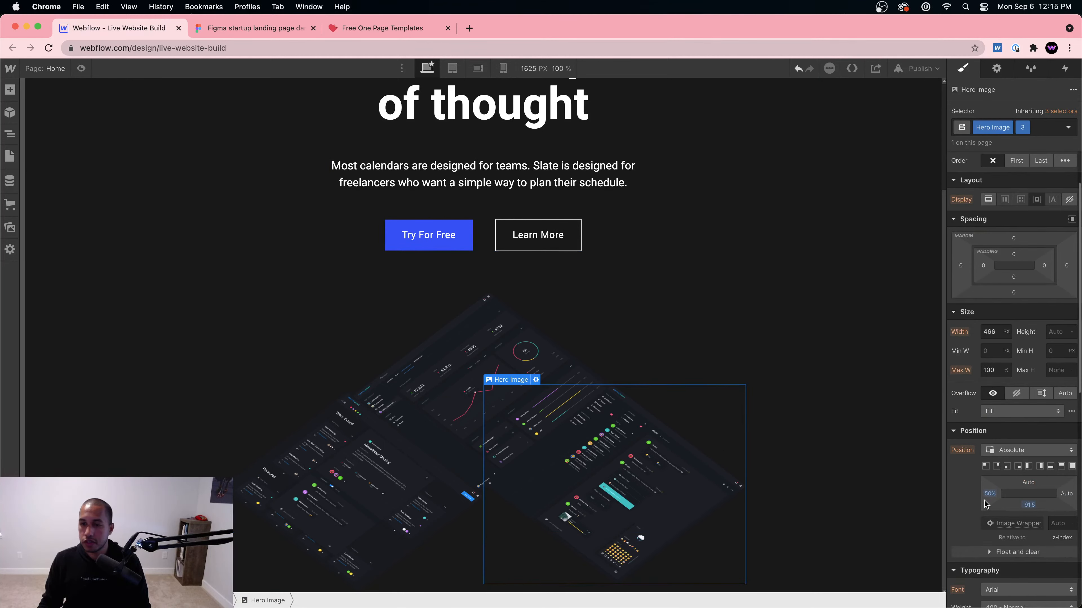
click(1028, 505)
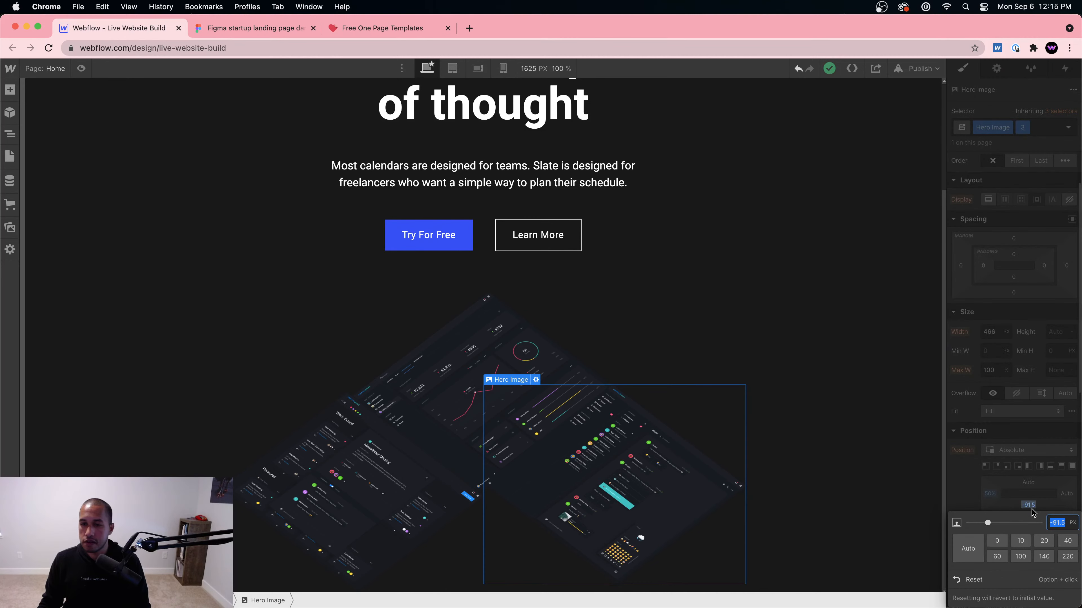
text(50%)
key(Return)
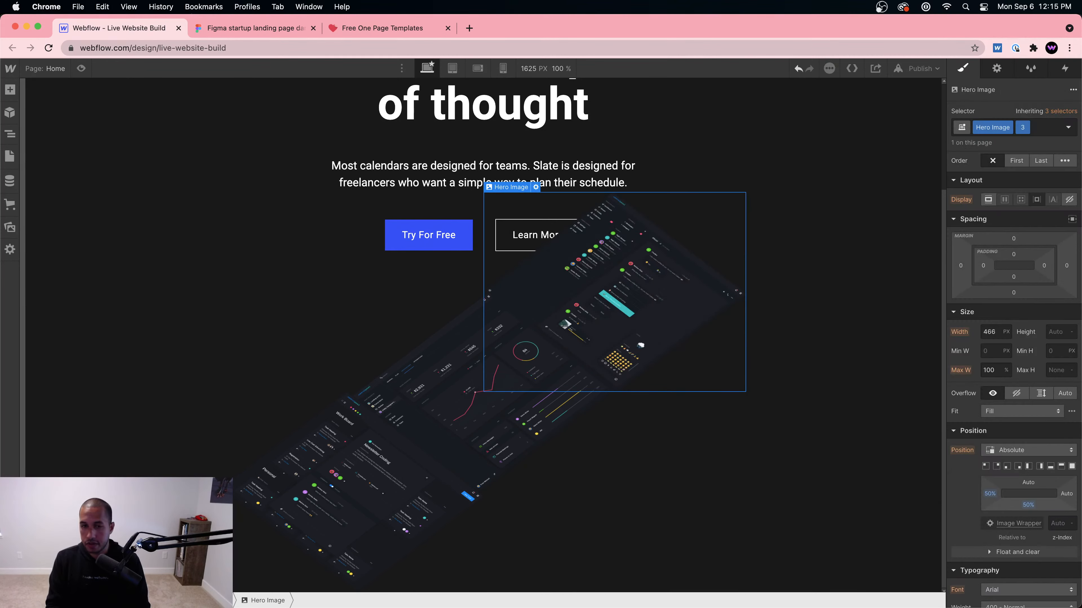
click(1029, 505)
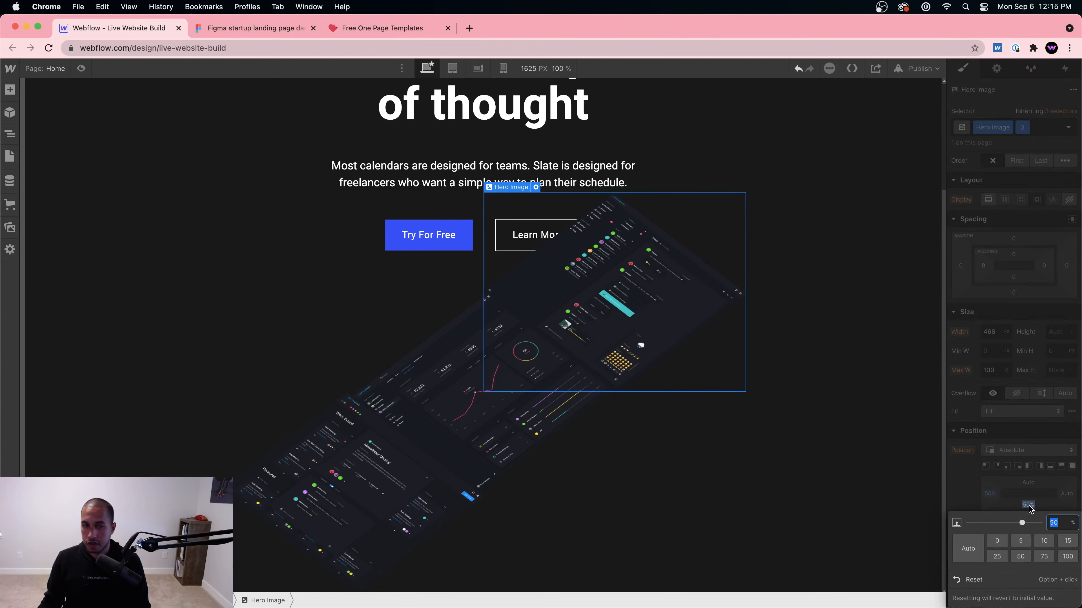
click(1028, 505)
click(1028, 506)
click(1028, 505)
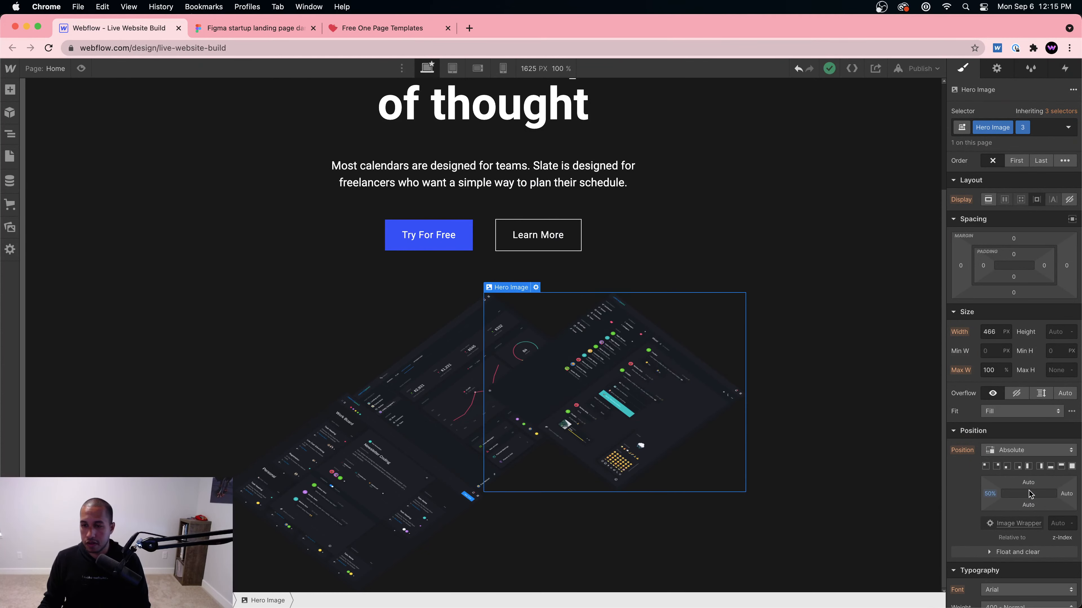
click(1028, 505)
key(Return)
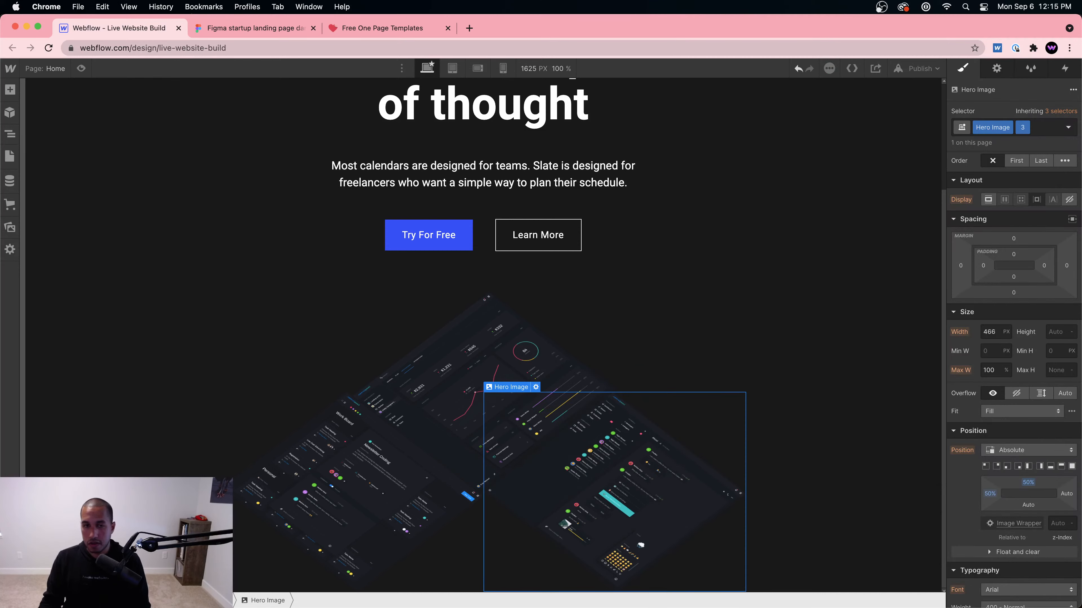
Step: Fine-tune the left and right dashboard images' top offsets against the Figma design
click(346, 502)
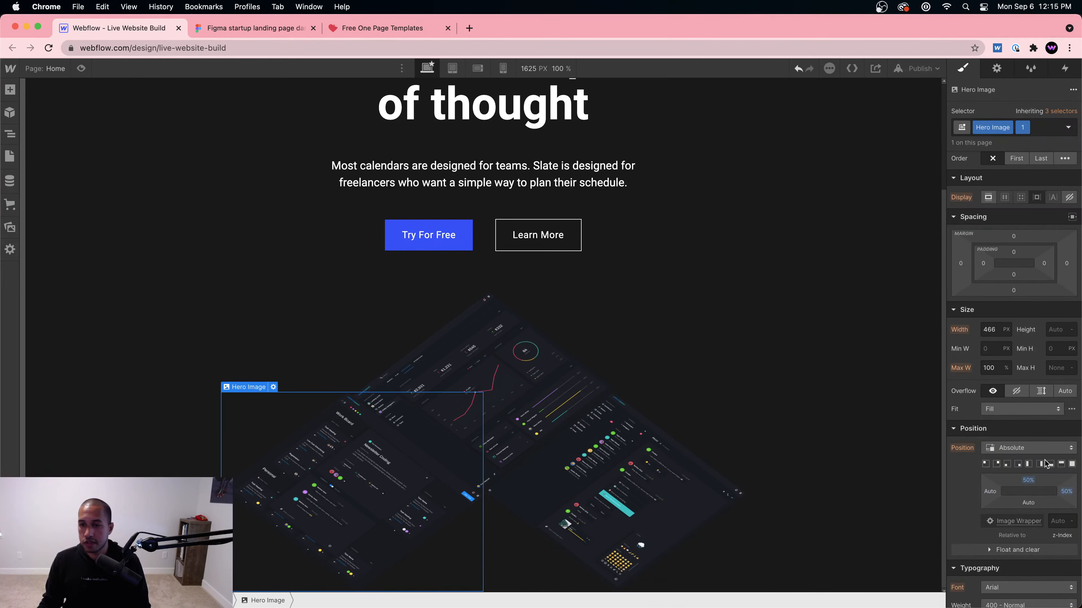
scroll(1039, 463, down, 1)
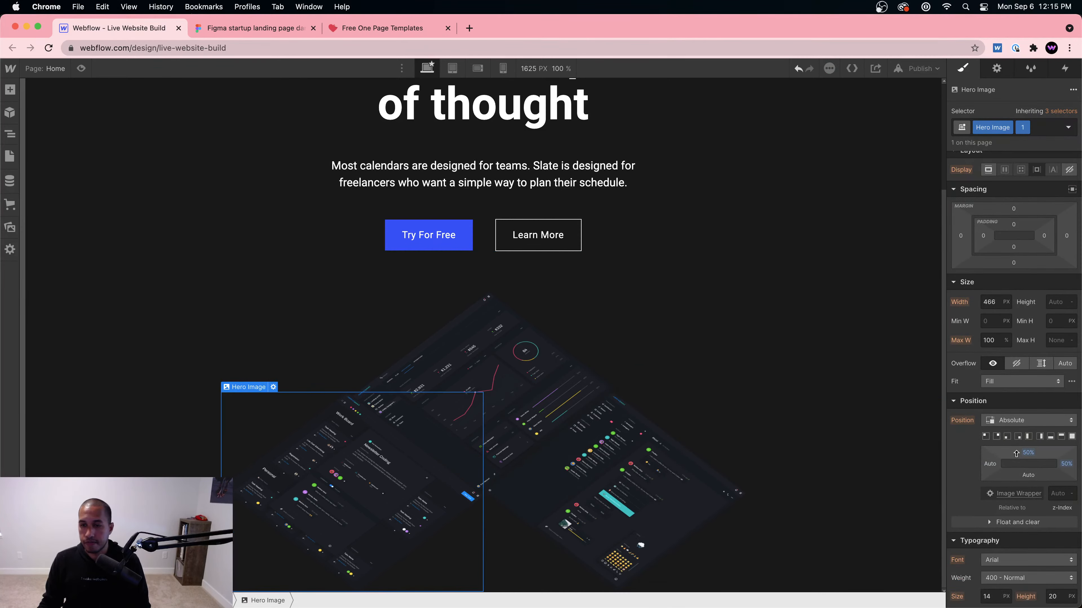
drag(1022, 453, 1028, 455)
click(681, 475)
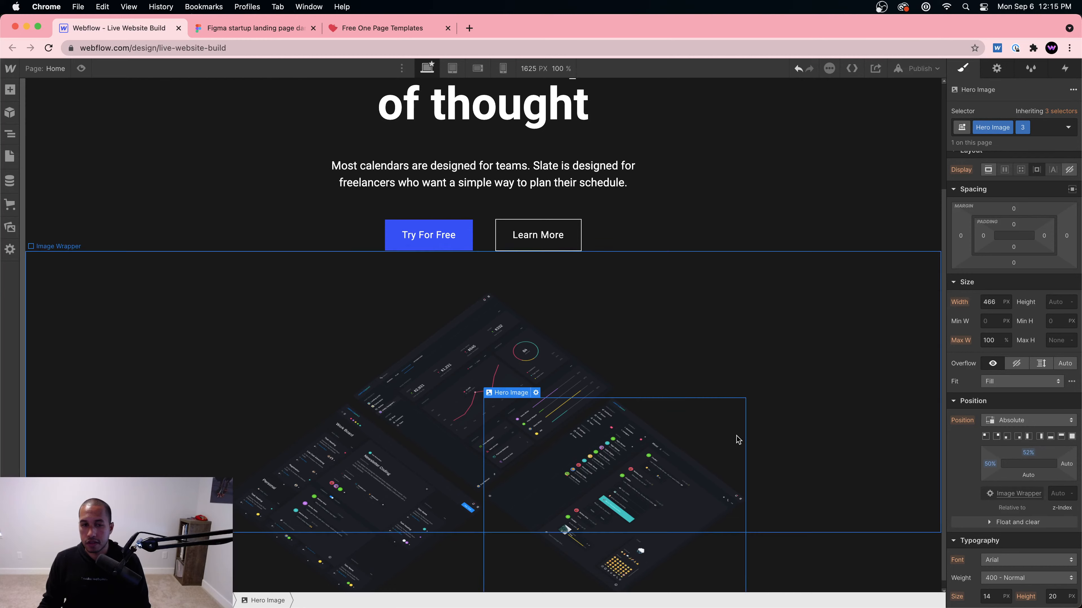
click(370, 502)
drag(1029, 453, 1031, 452)
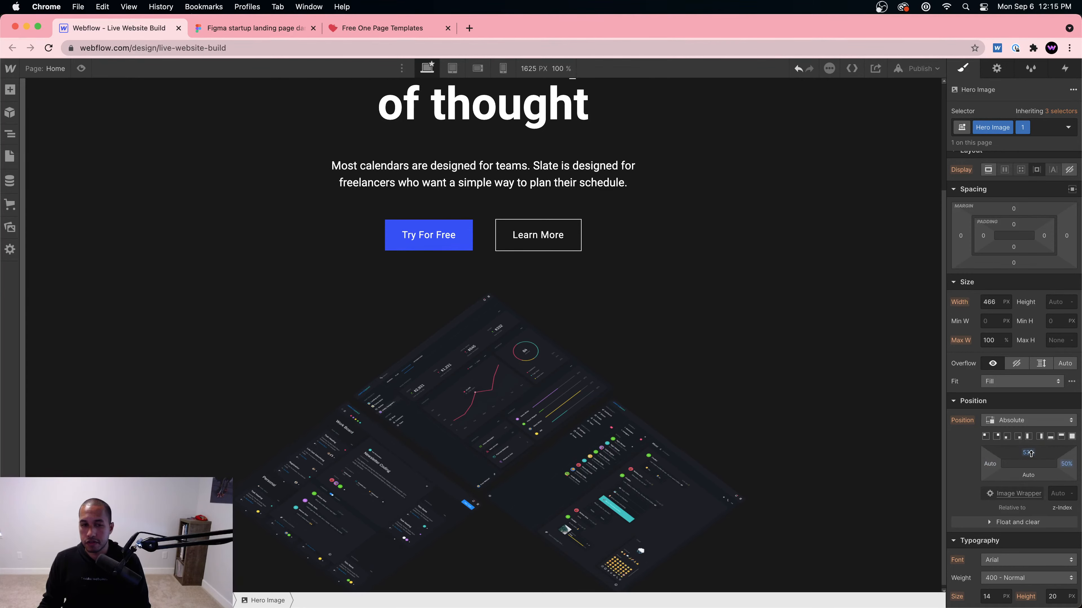
click(629, 469)
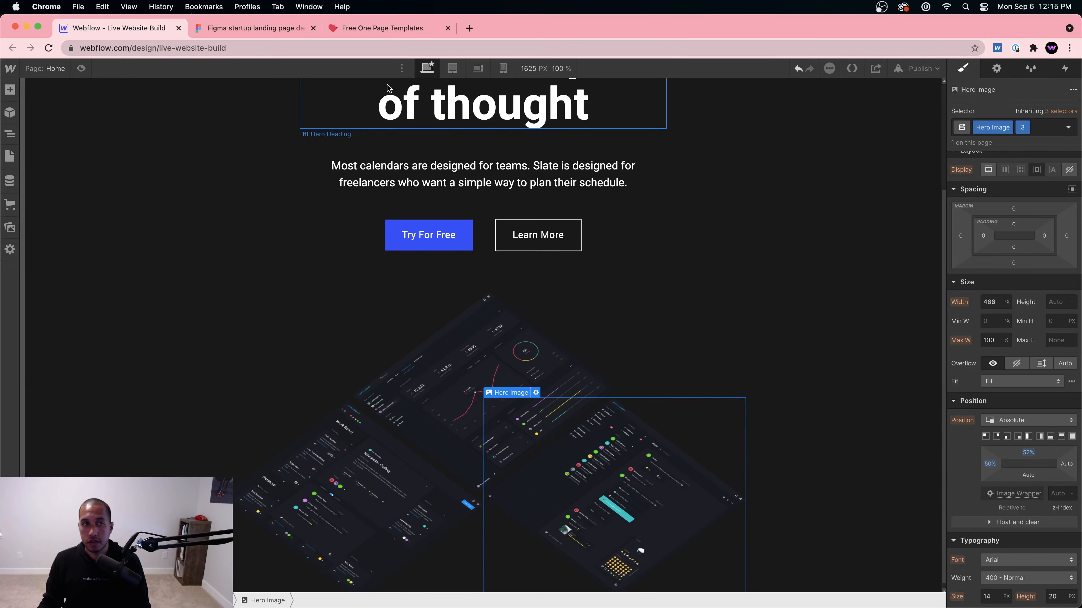
click(252, 27)
click(129, 28)
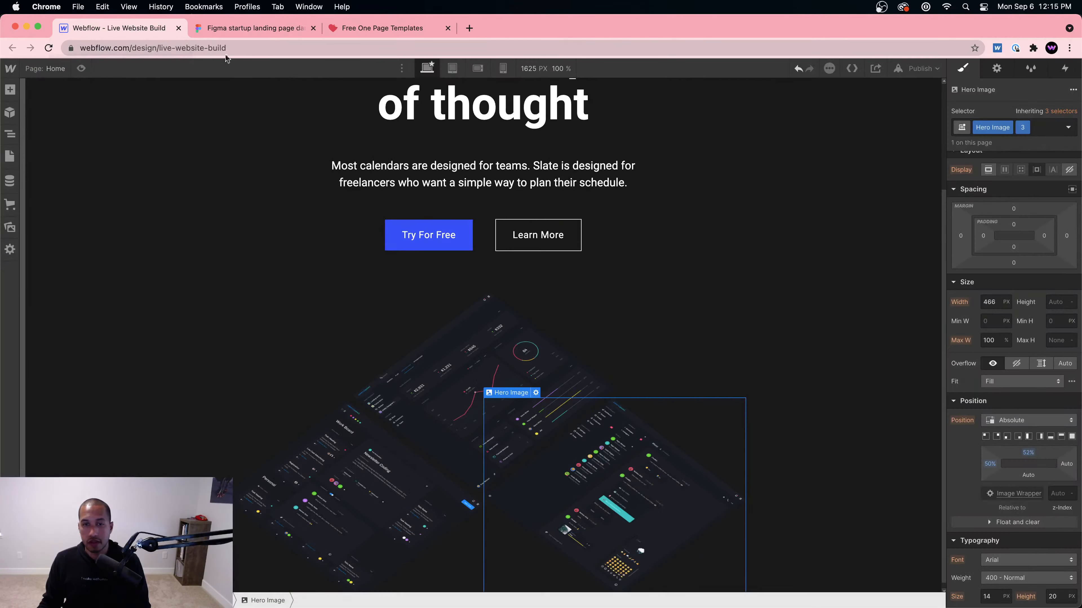
drag(1026, 454, 1027, 450)
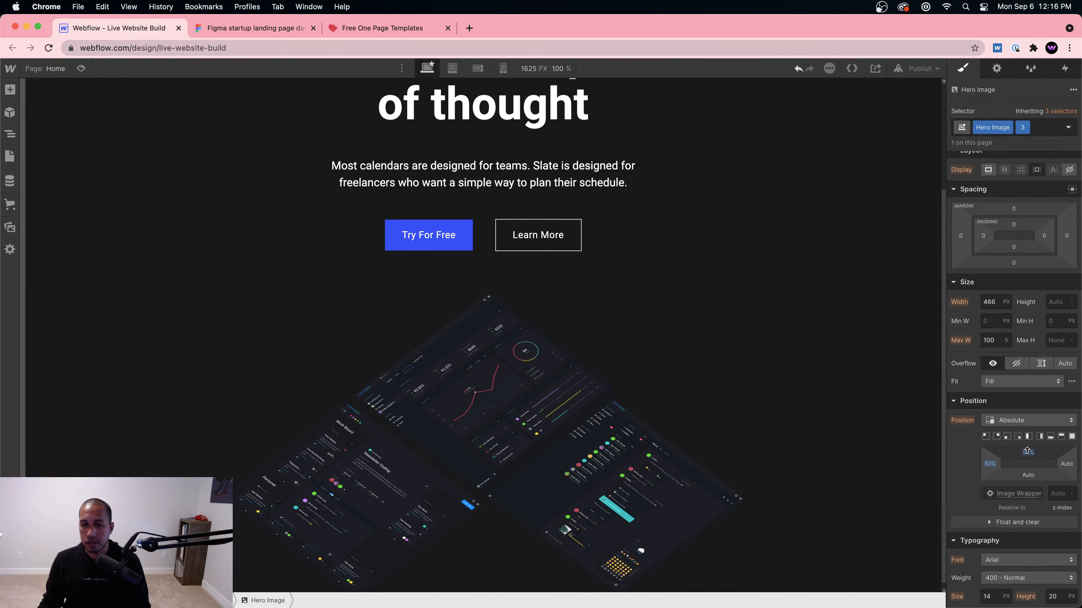
scroll(712, 416, down, 1)
click(828, 475)
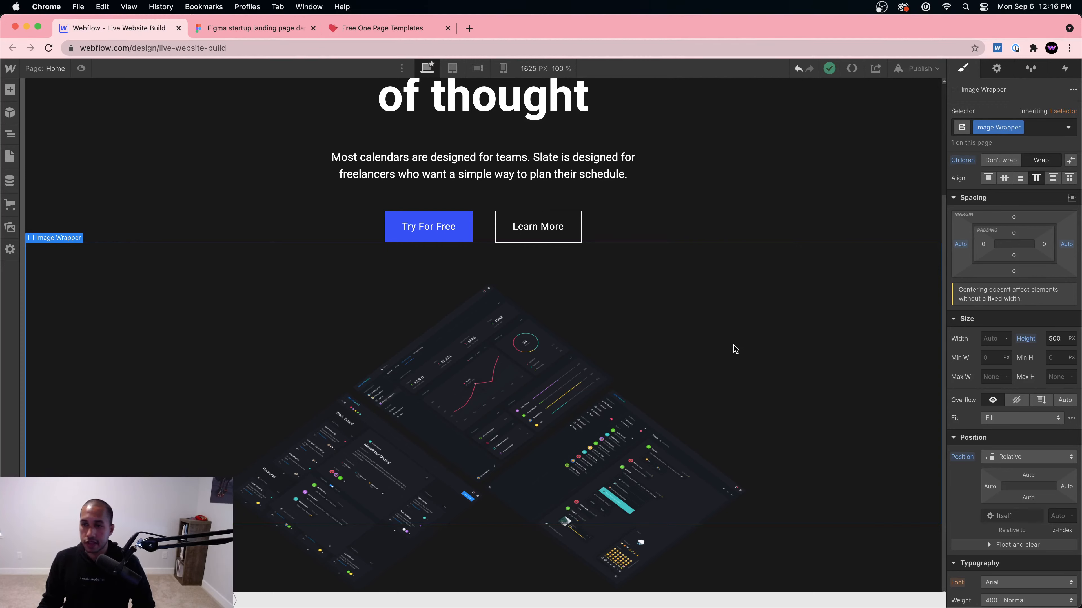
Step: Reset the Image Wrapper's height from 500 px to Auto
click(447, 326)
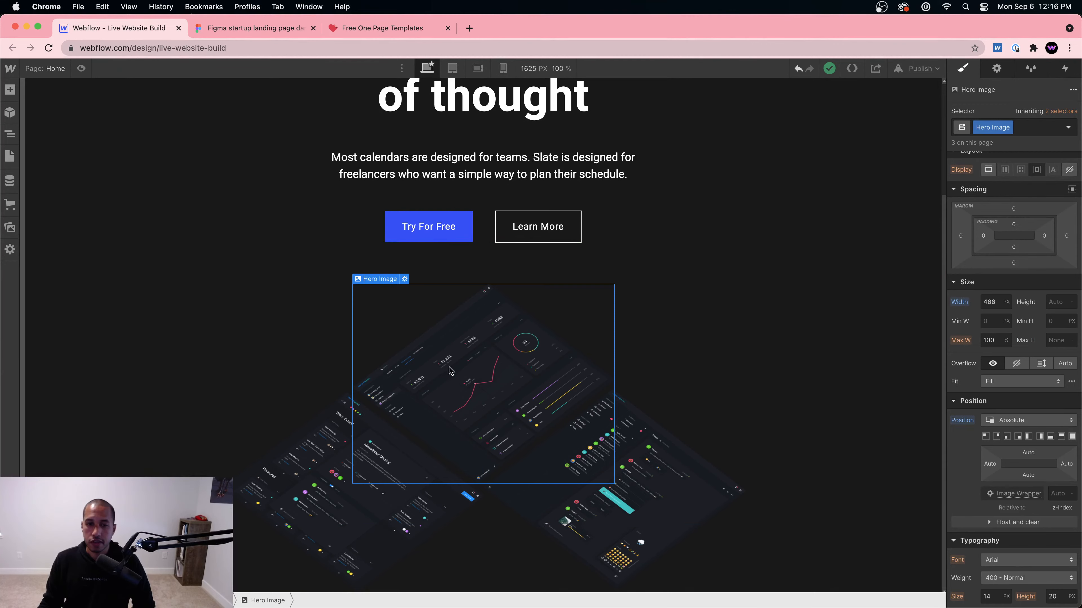
click(307, 358)
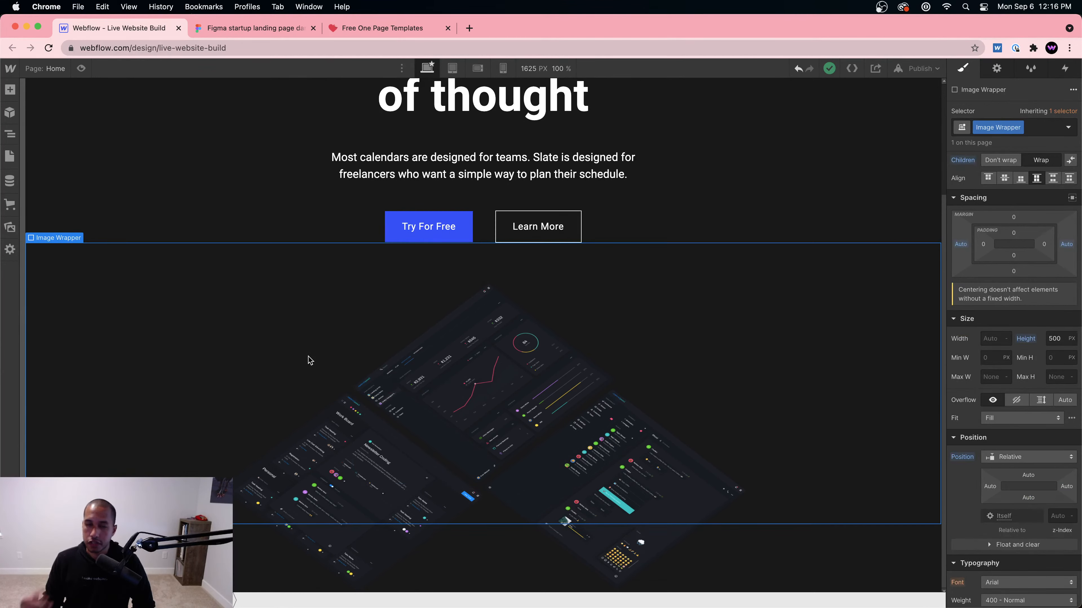
scroll(789, 266, up, 5)
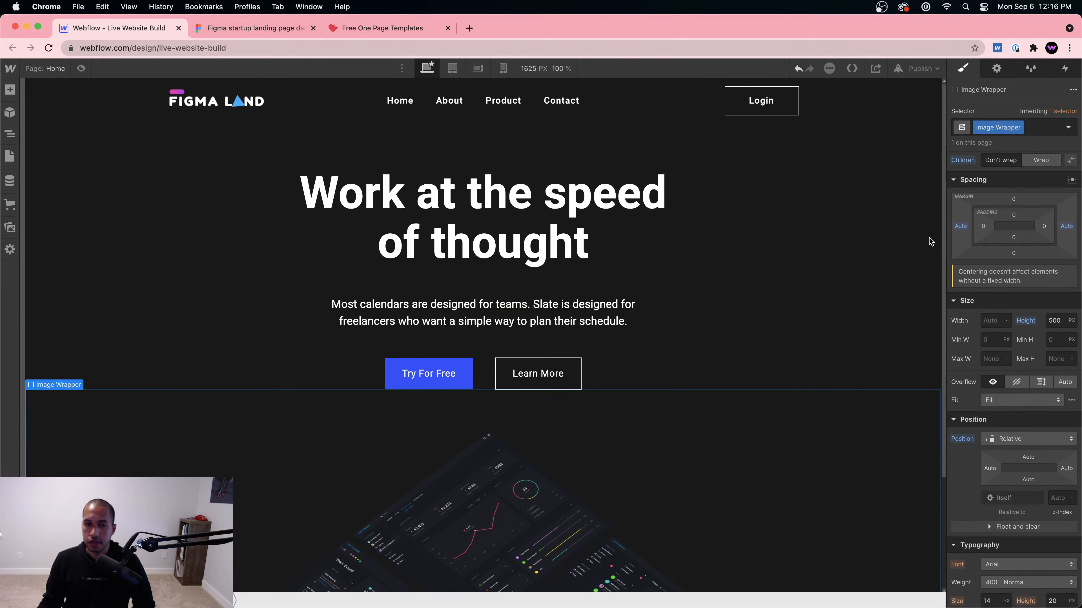
scroll(818, 409, down, 4)
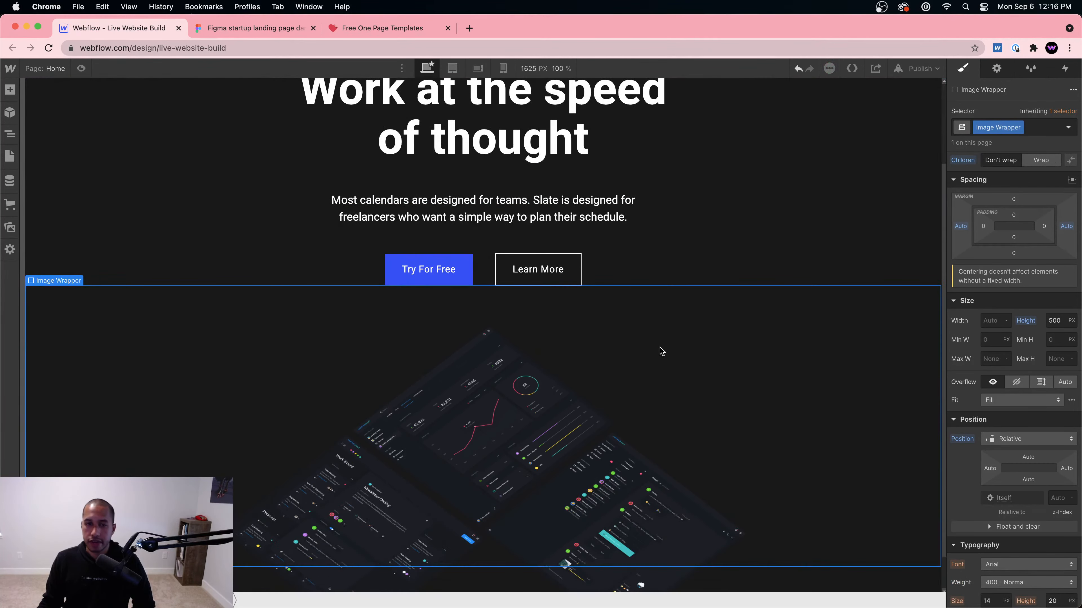
scroll(1036, 255, up, 2)
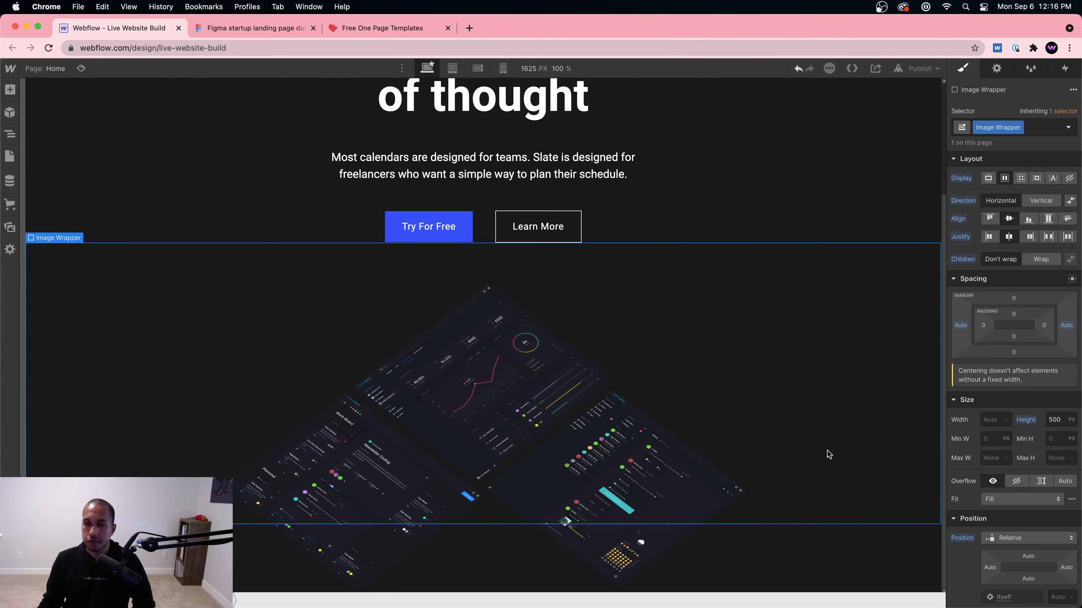
click(1025, 421)
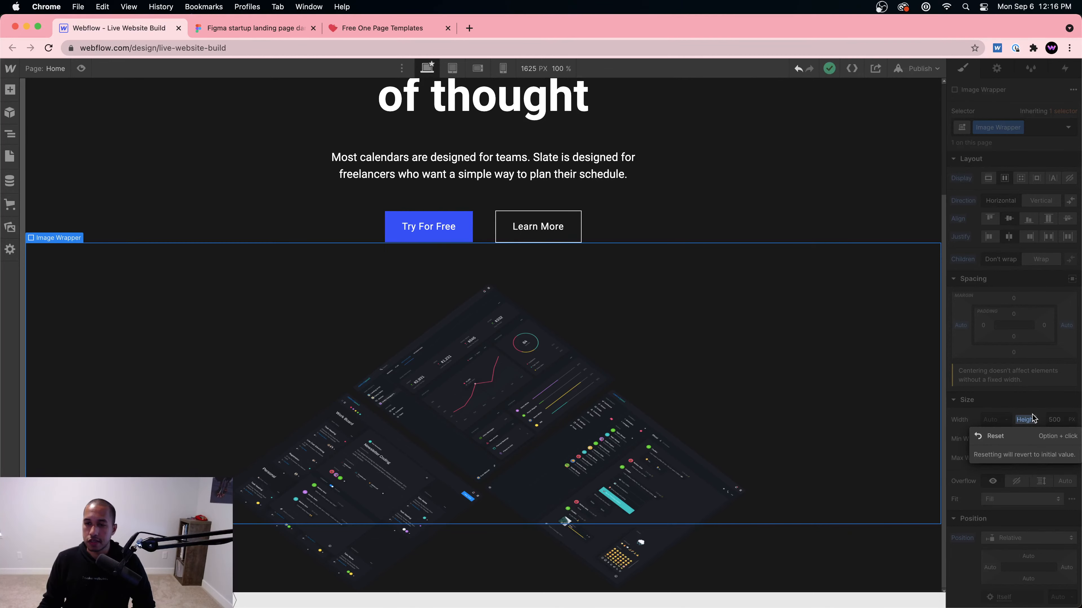
click(1013, 436)
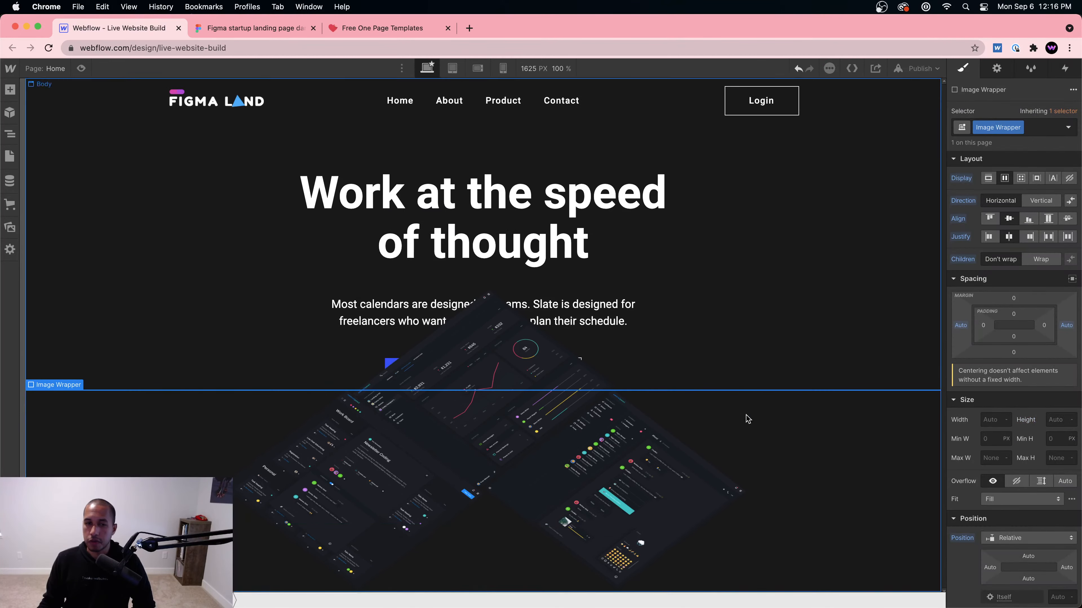
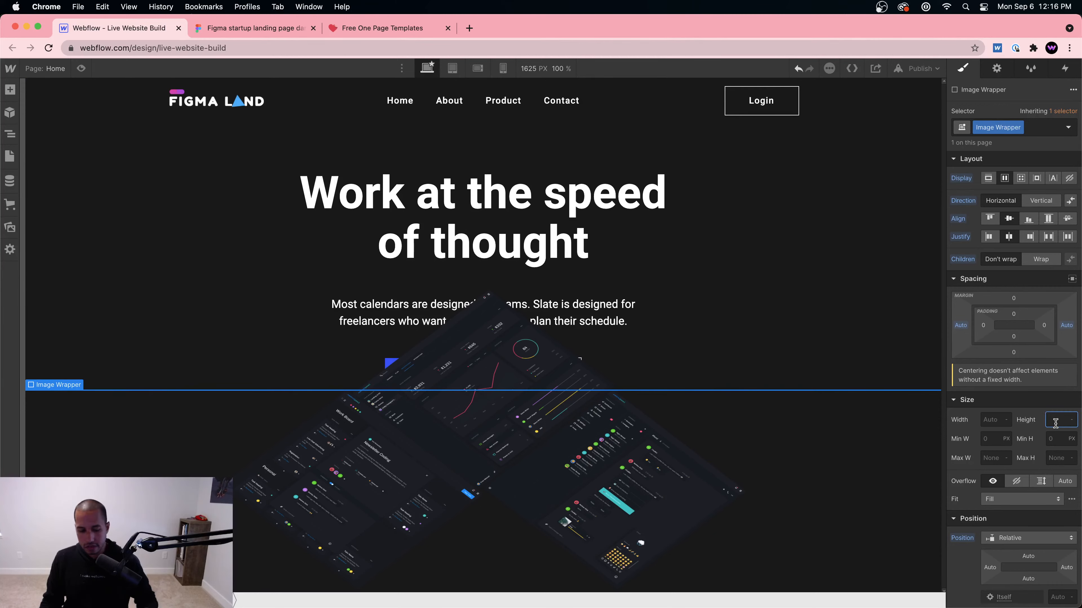
Step: Confirm the Image Wrapper's 100 VH height and compare the layout with the Figma design
key(Return)
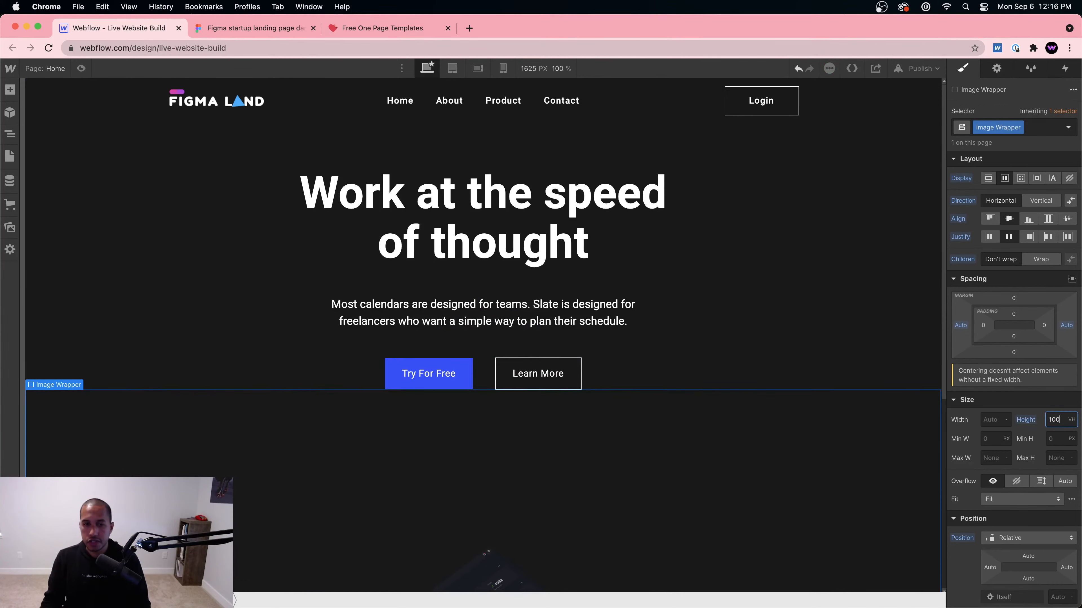
scroll(717, 391, down, 5)
click(269, 30)
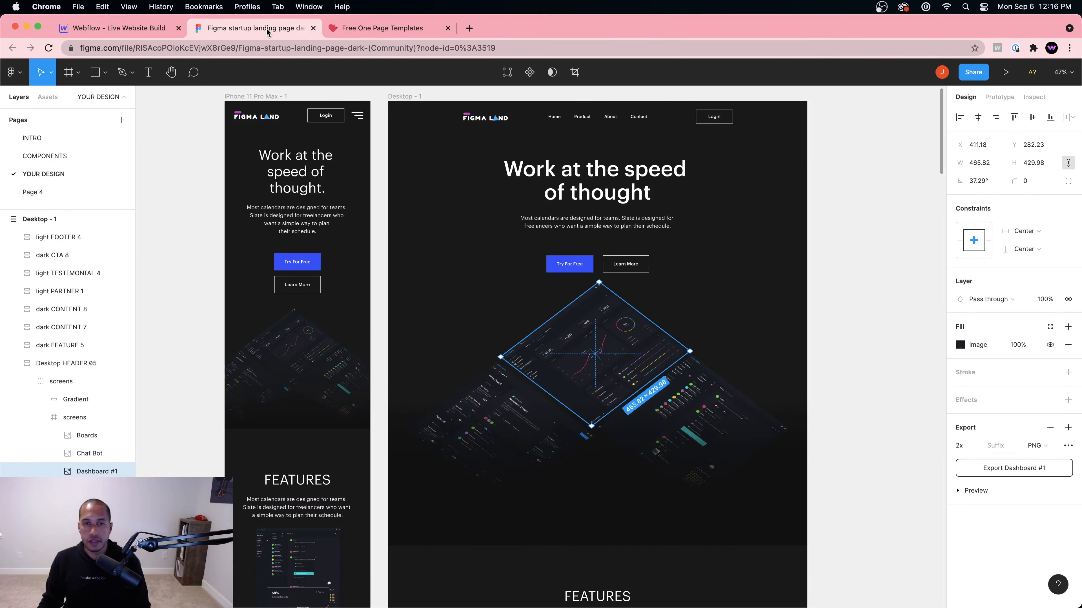
click(162, 30)
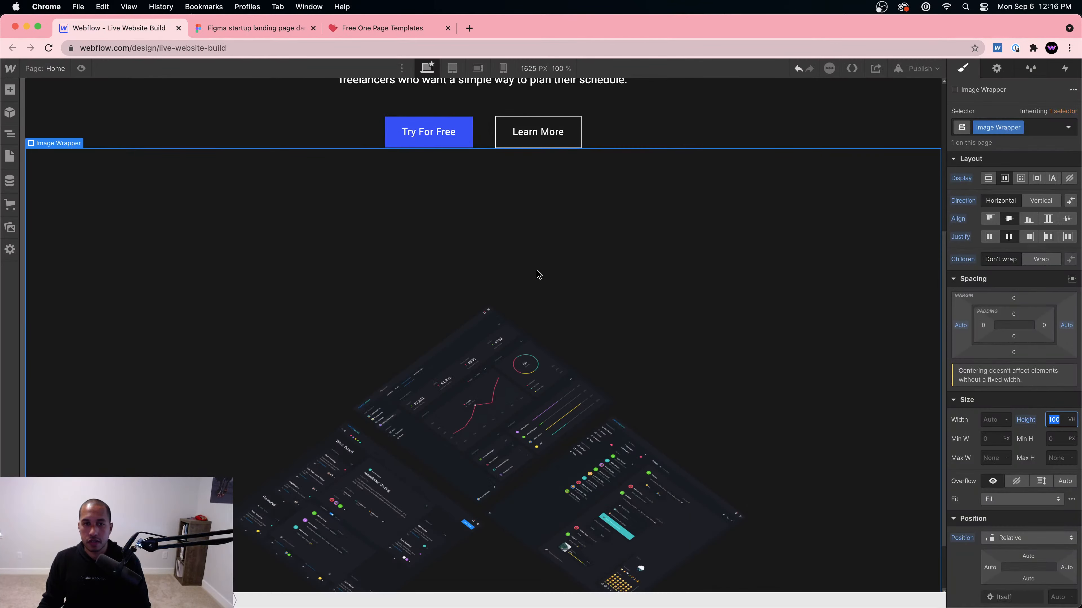
scroll(546, 272, up, 3)
scroll(552, 268, down, 5)
scroll(553, 271, up, 7)
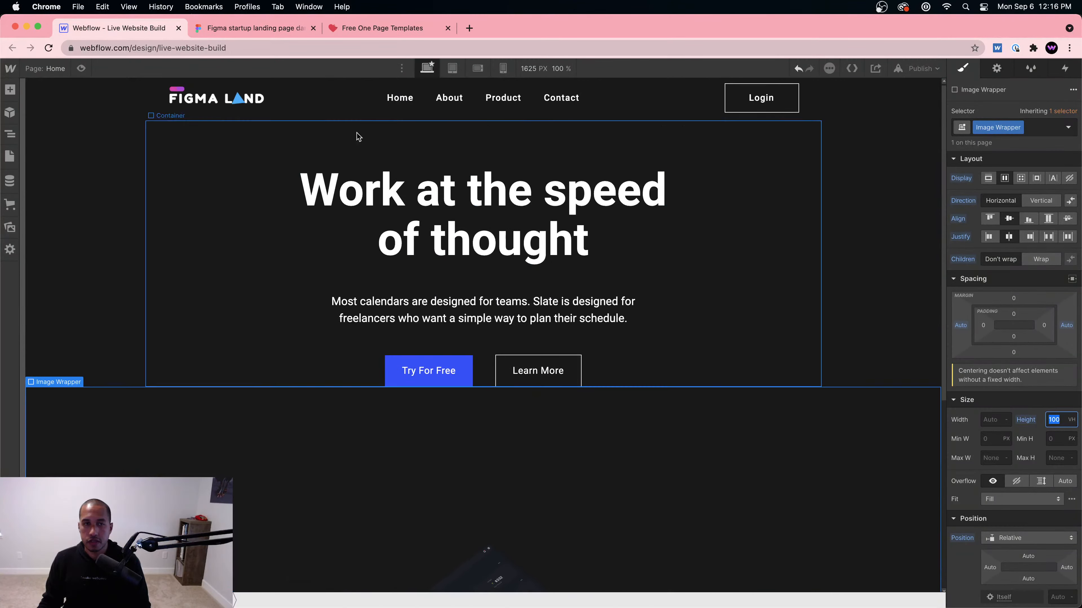
click(246, 28)
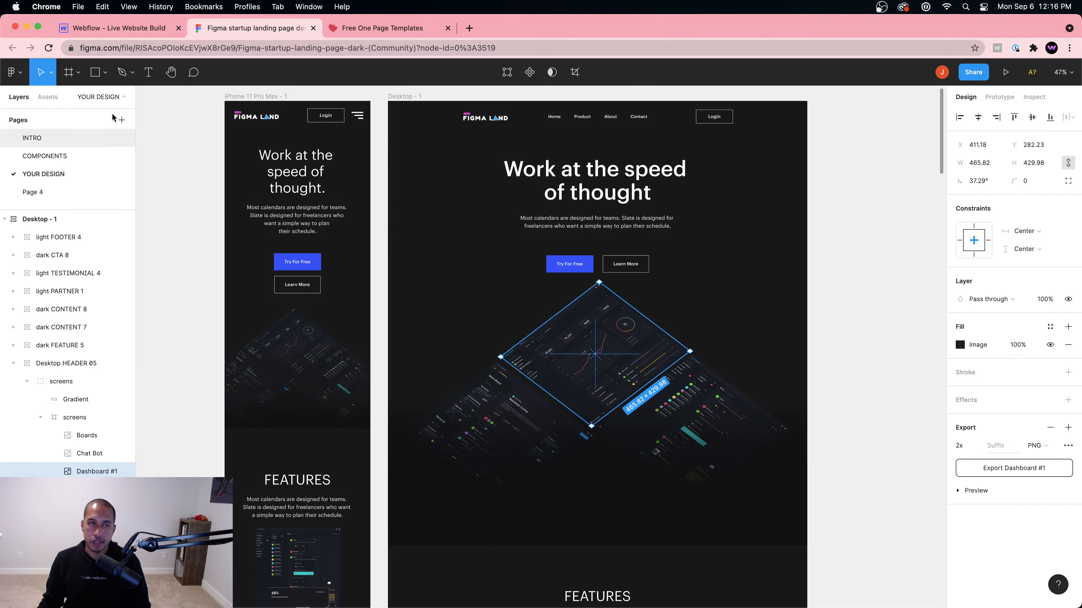
click(134, 31)
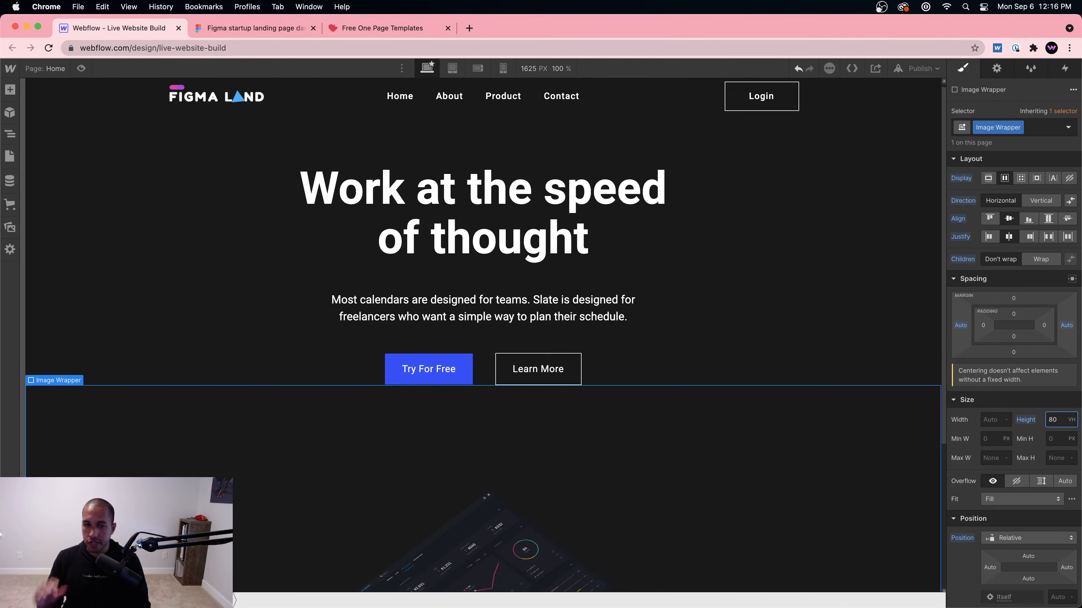
Step: Try top and centre alignment for the dashboard images inside the wrapper
scroll(773, 426, down, 3)
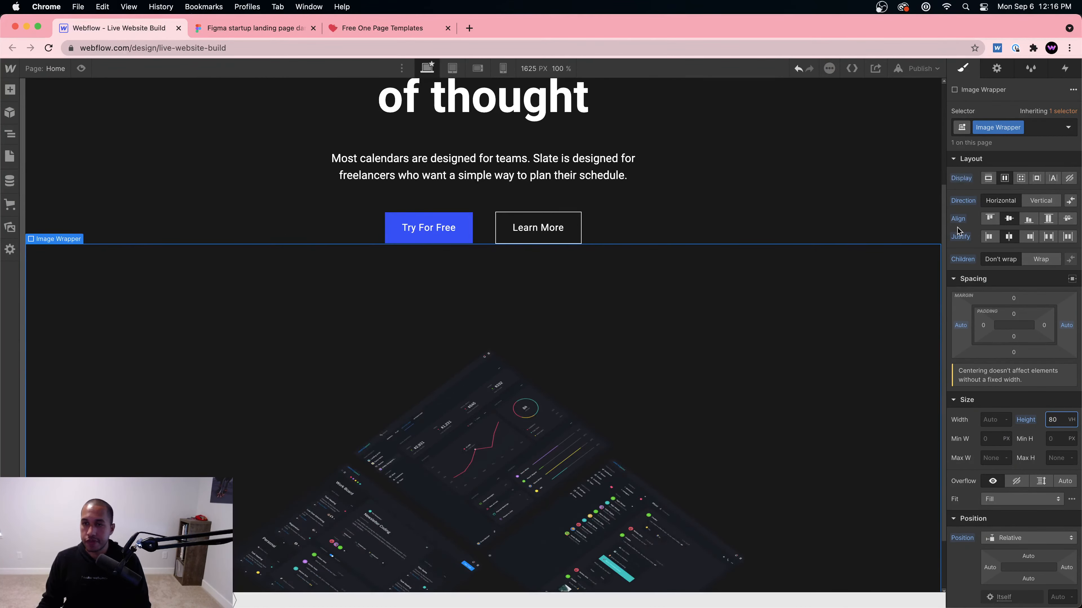
click(990, 219)
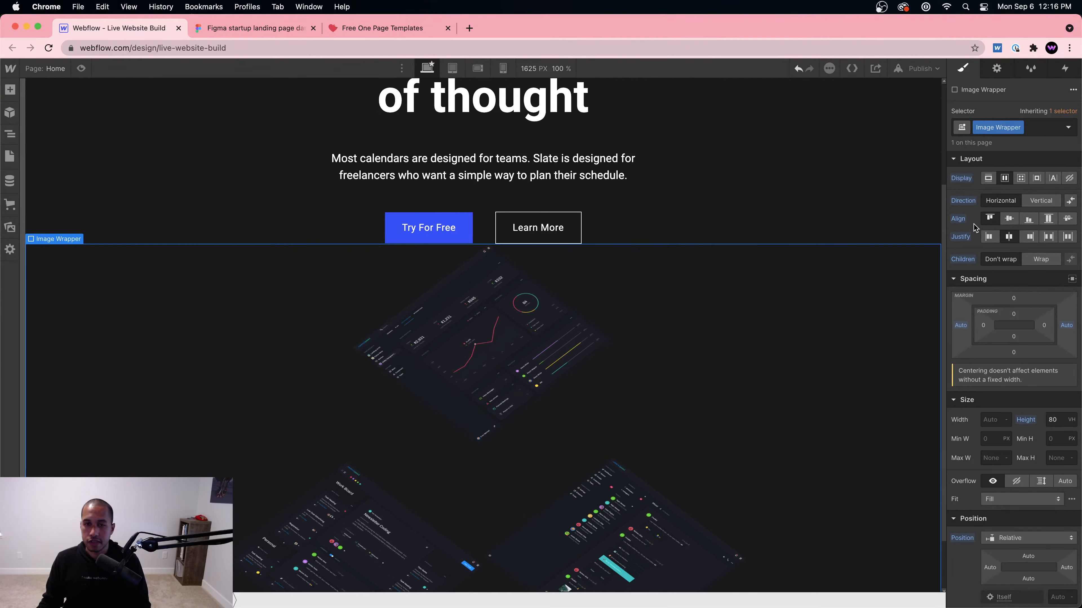
click(1013, 220)
scroll(771, 329, down, 2)
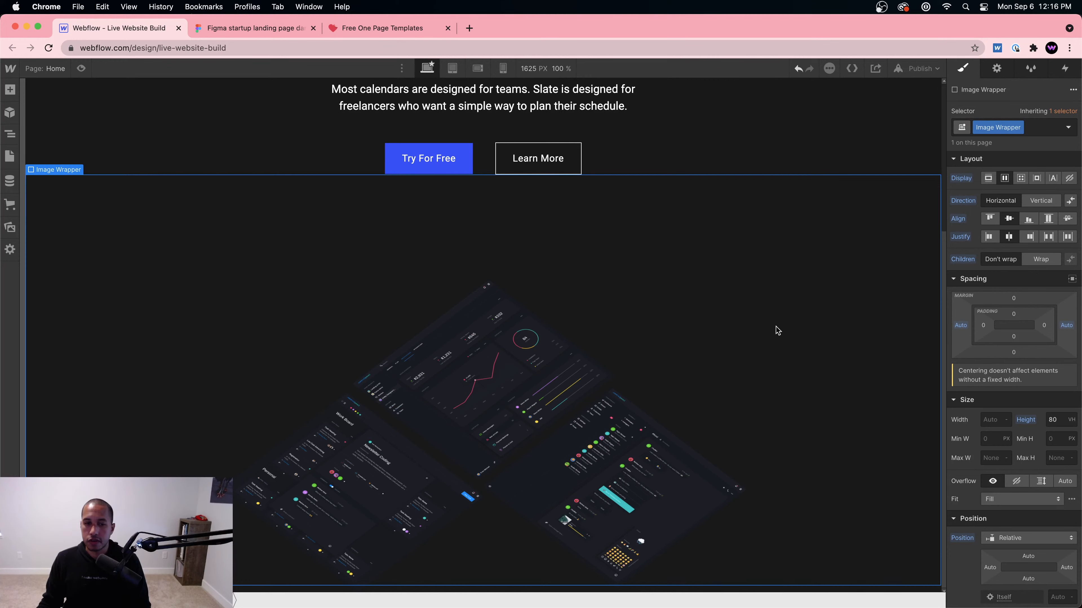
scroll(777, 331, up, 1)
scroll(777, 330, down, 1)
Step: Re-enter the wrapper height as 100 VH and align the images to the top
click(1060, 420)
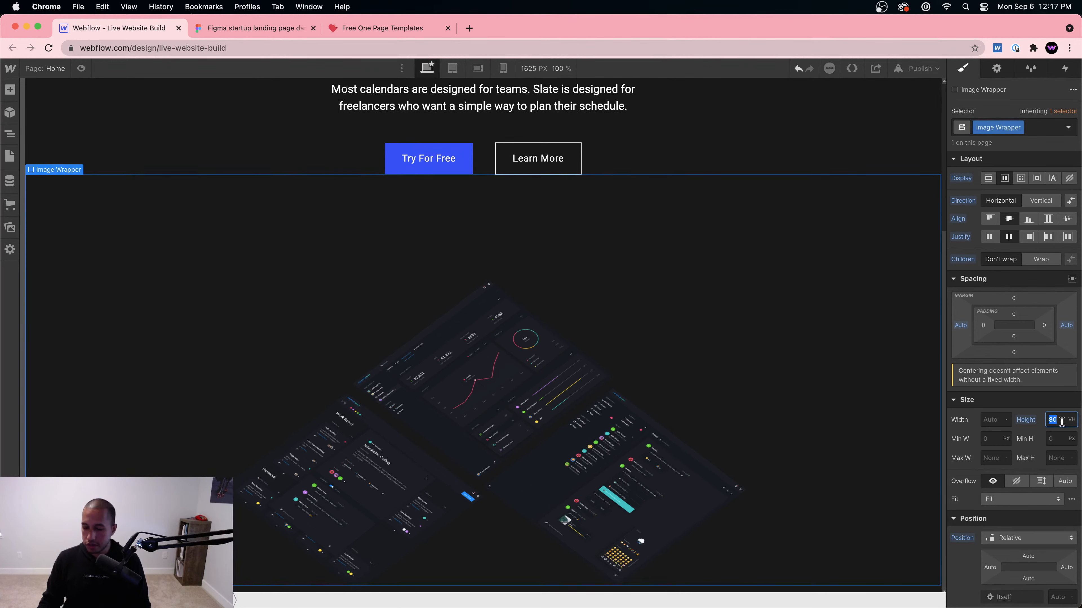
text(100)
scroll(559, 375, down, 2)
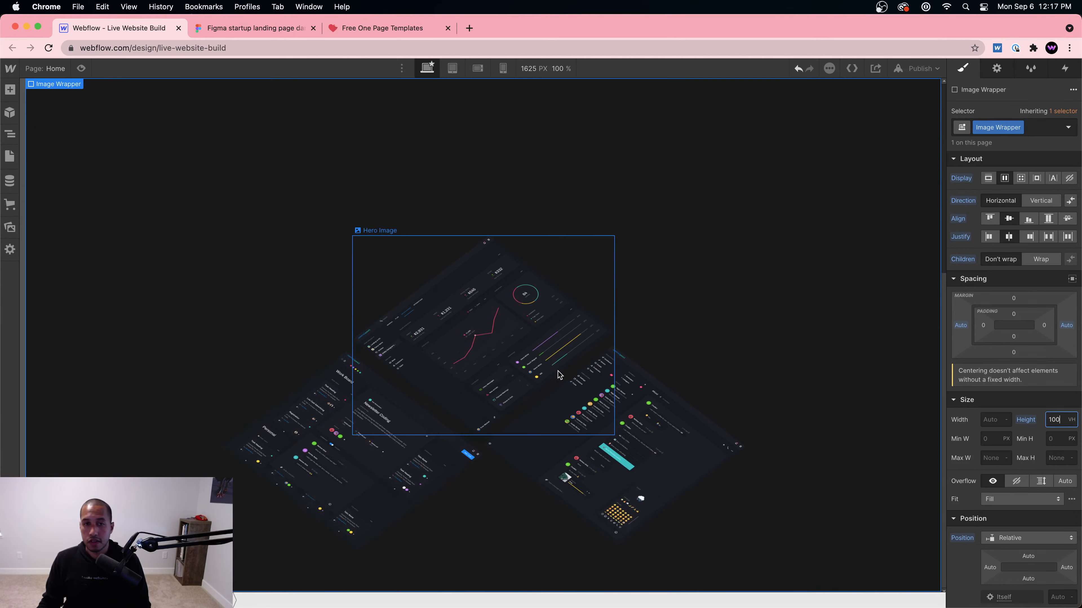
click(705, 210)
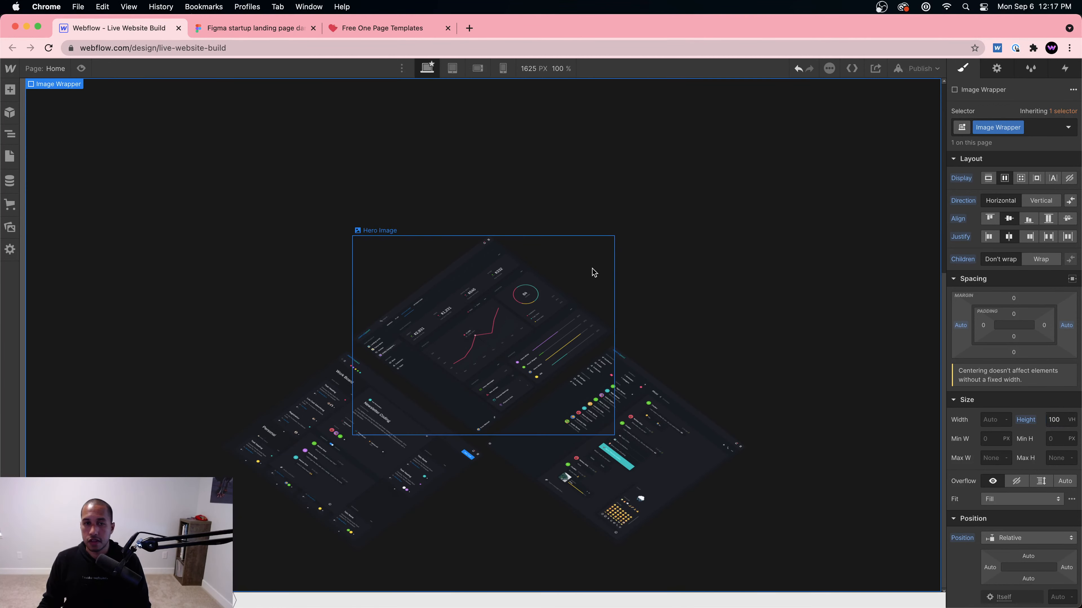
scroll(583, 282, up, 2)
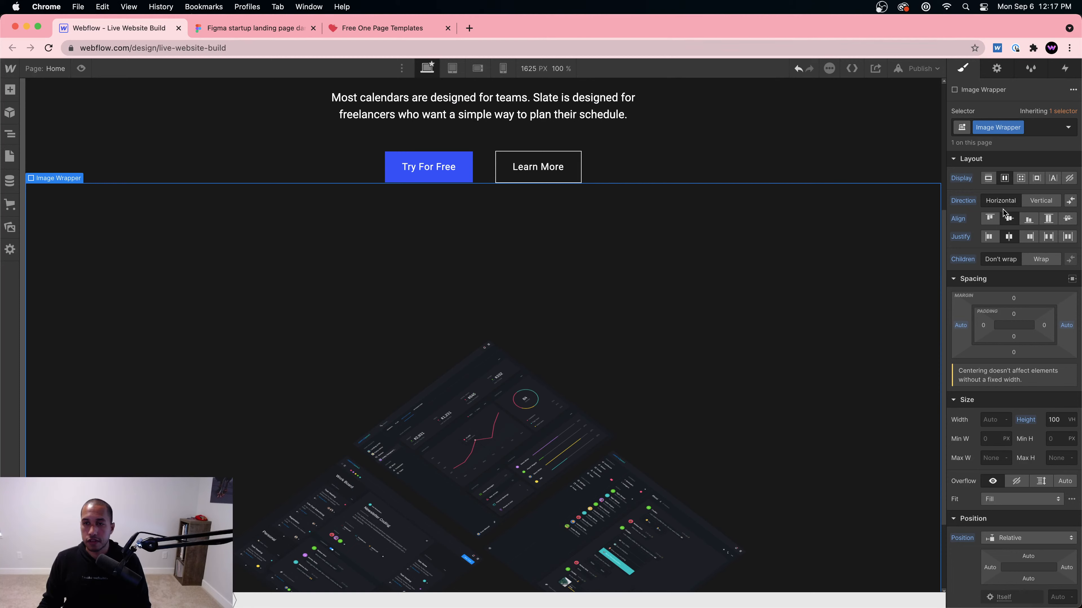
click(989, 218)
Step: Drag the upper and lower-right dashboard images' top offsets to about 20%, then select the Image Wrapper
click(656, 500)
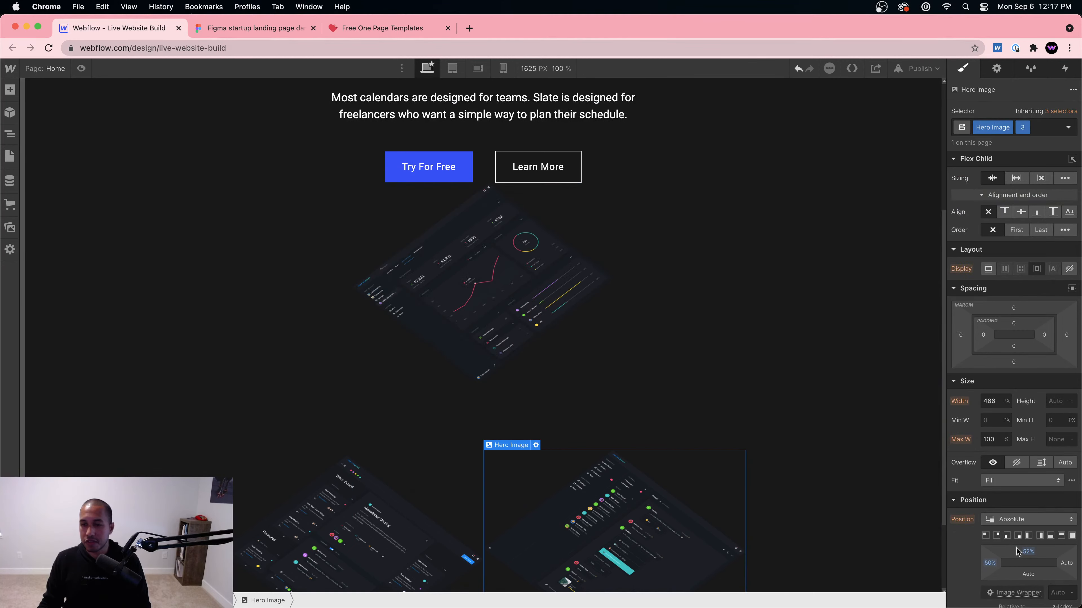
drag(1016, 552, 1027, 529)
click(406, 548)
click(563, 427)
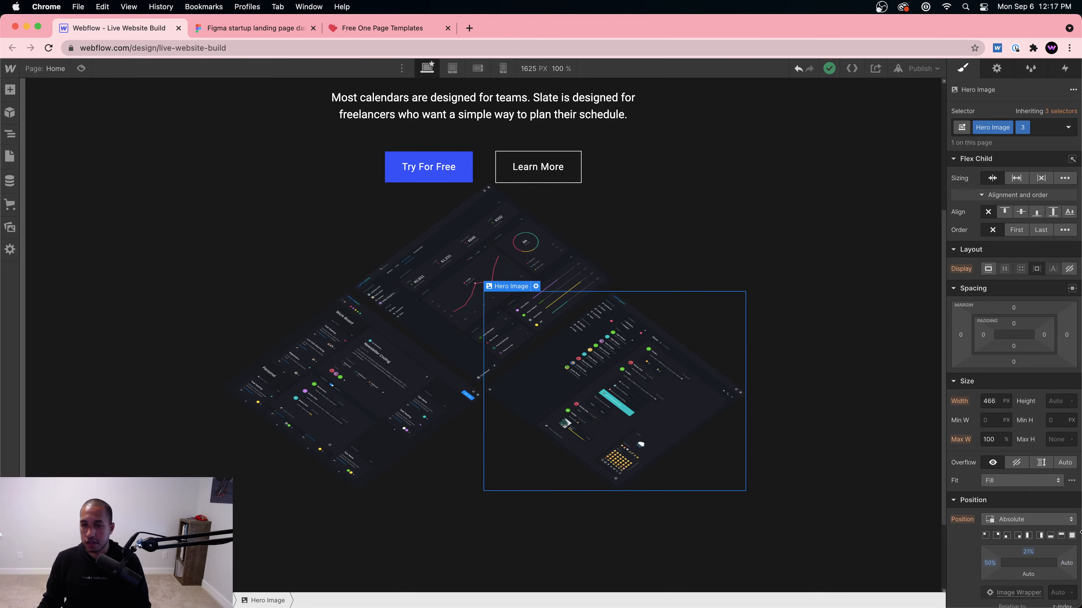
drag(1027, 552, 1027, 552)
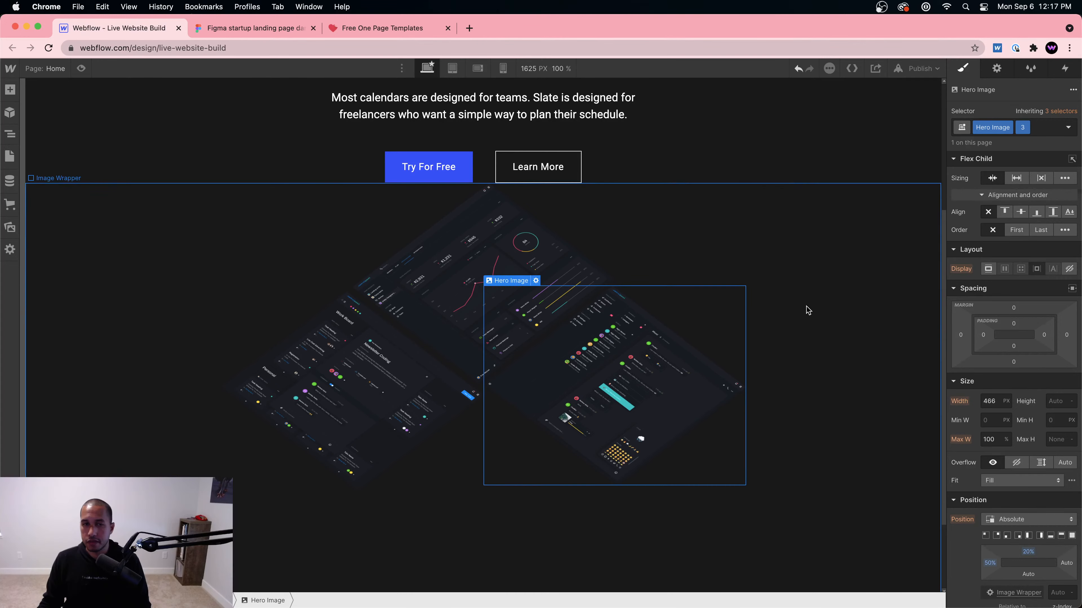
click(774, 245)
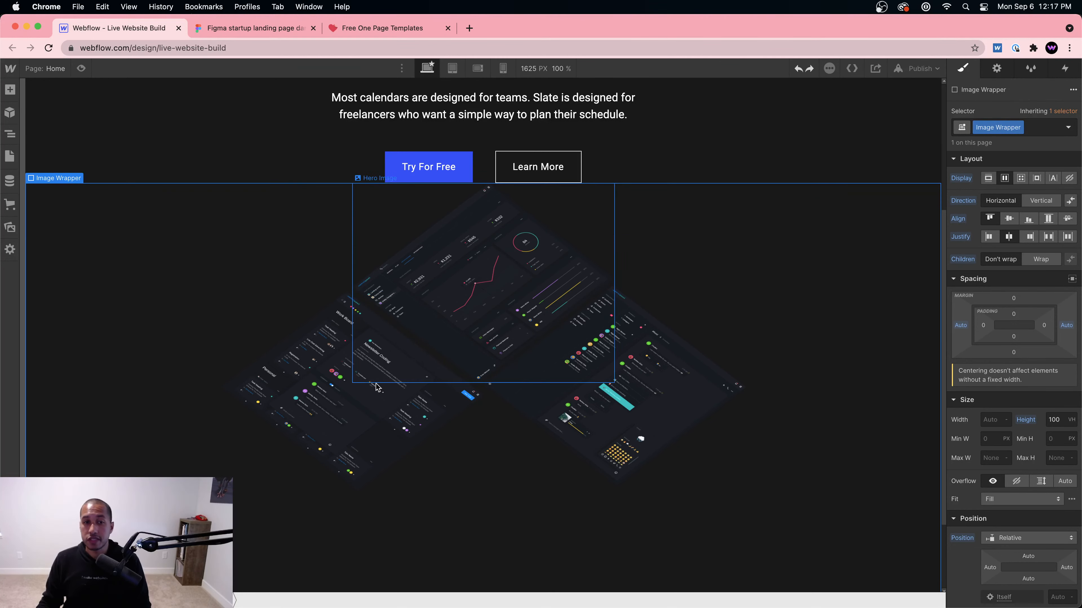
Step: Add a Div Block as the wrapper's first child and nest the Hero Images inside it
key(z)
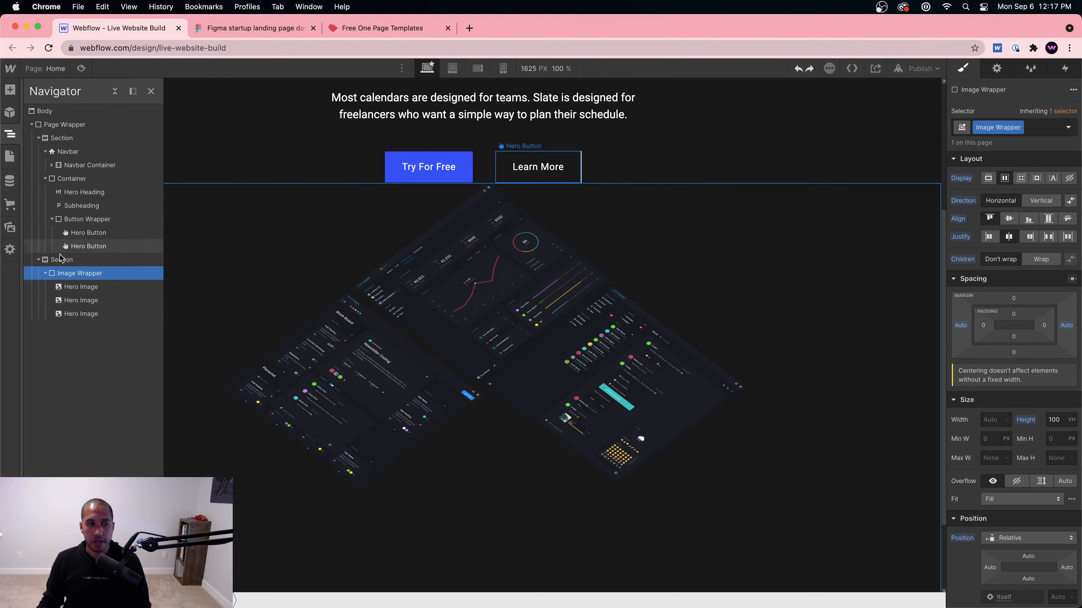
key(super+e)
text(div)
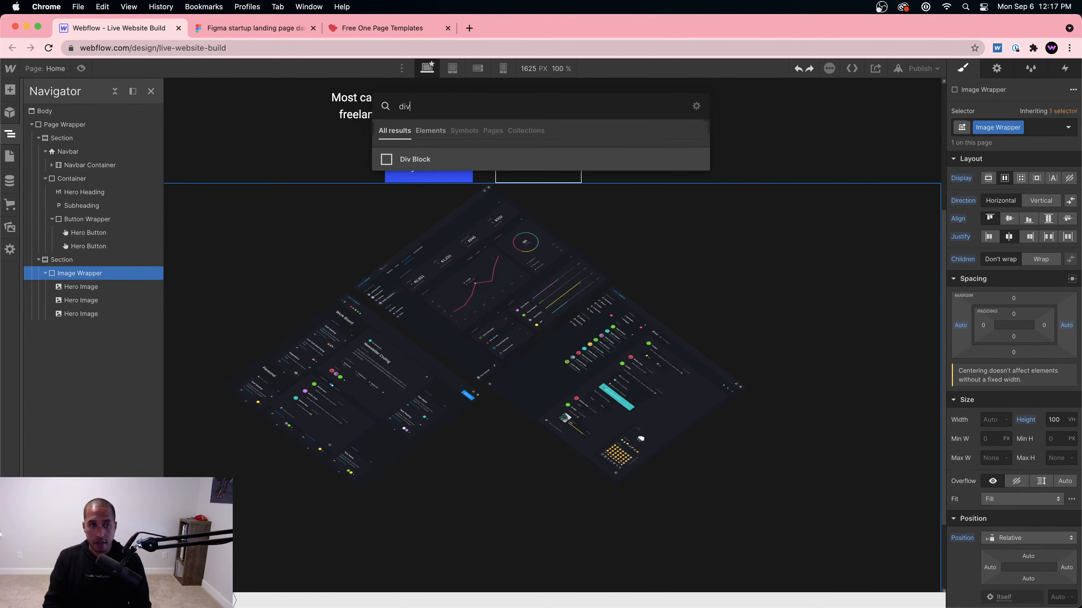
key(Return)
drag(100, 328, 132, 316)
click(100, 300)
drag(73, 328, 139, 327)
Step: Make the Div Block a relatively positioned flex container
click(103, 291)
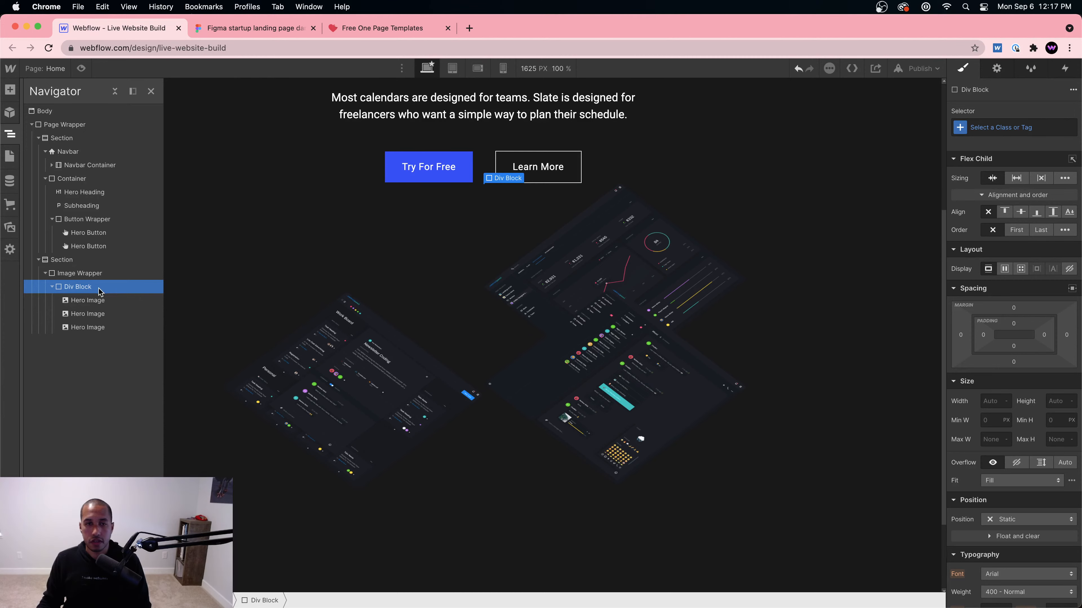
click(96, 300)
click(97, 314)
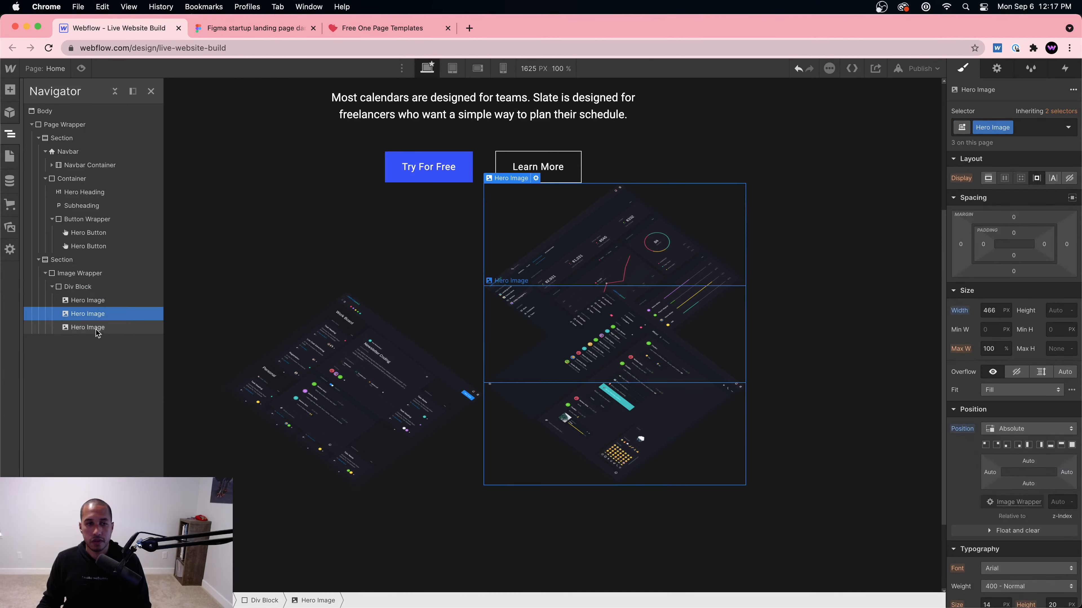
click(90, 288)
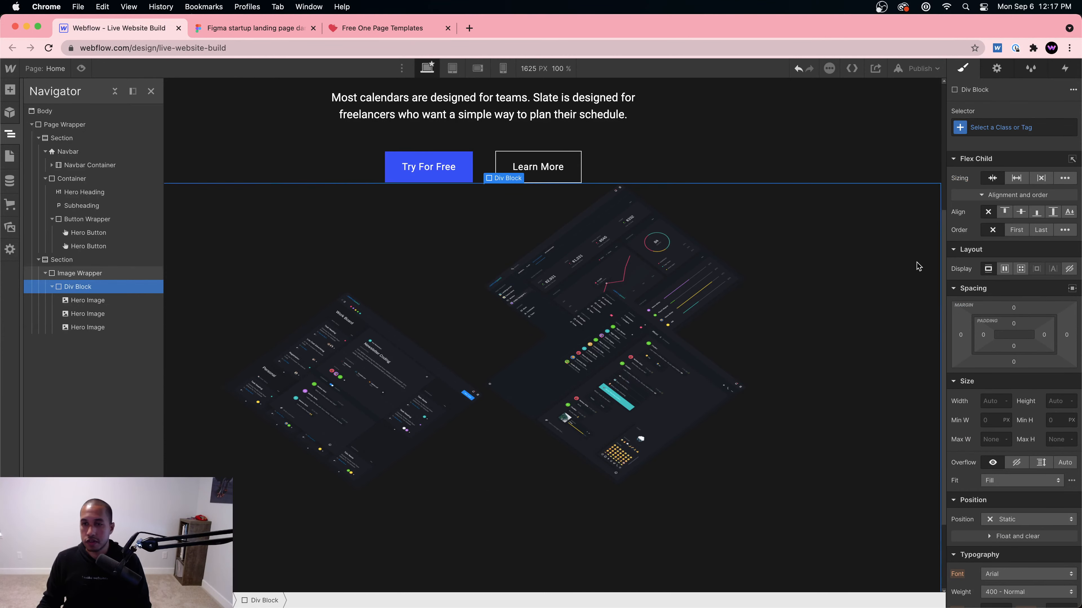
click(1004, 269)
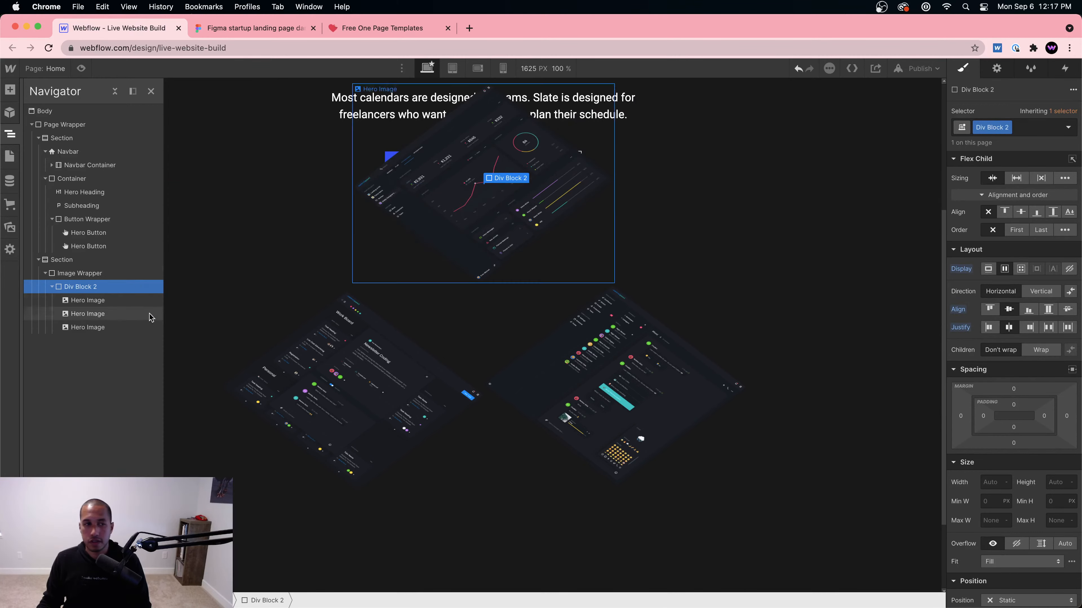
scroll(1014, 397, down, 5)
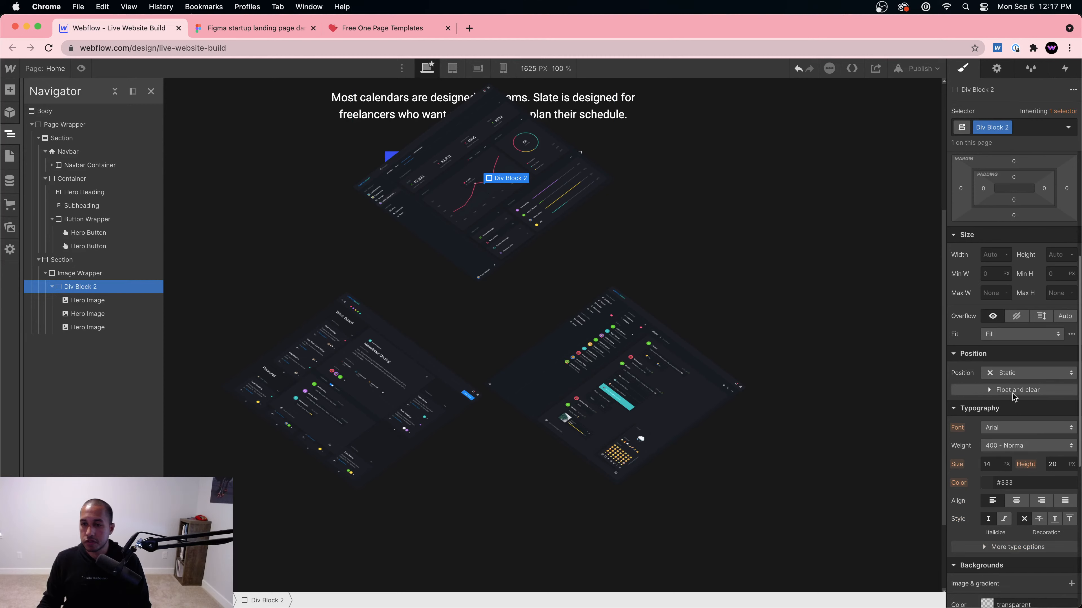
click(1029, 373)
click(1022, 403)
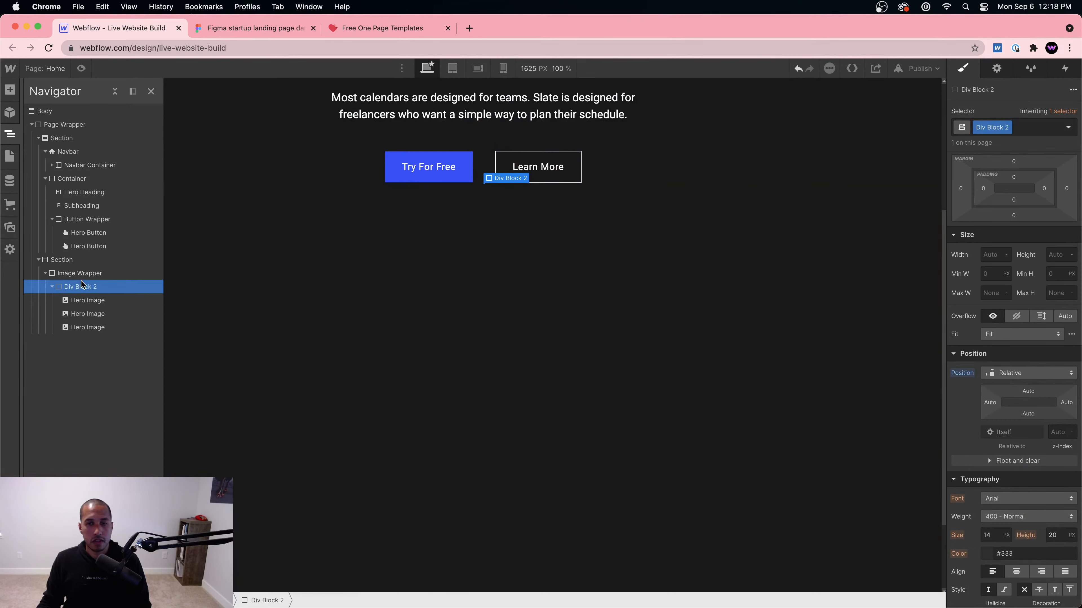
scroll(442, 271, up, 5)
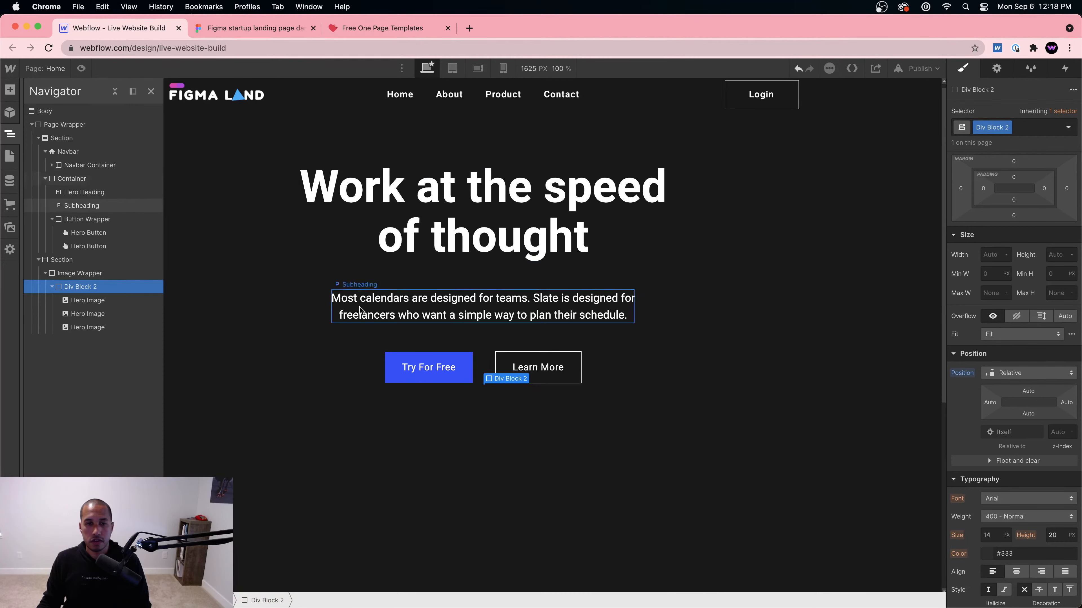
scroll(377, 307, down, 7)
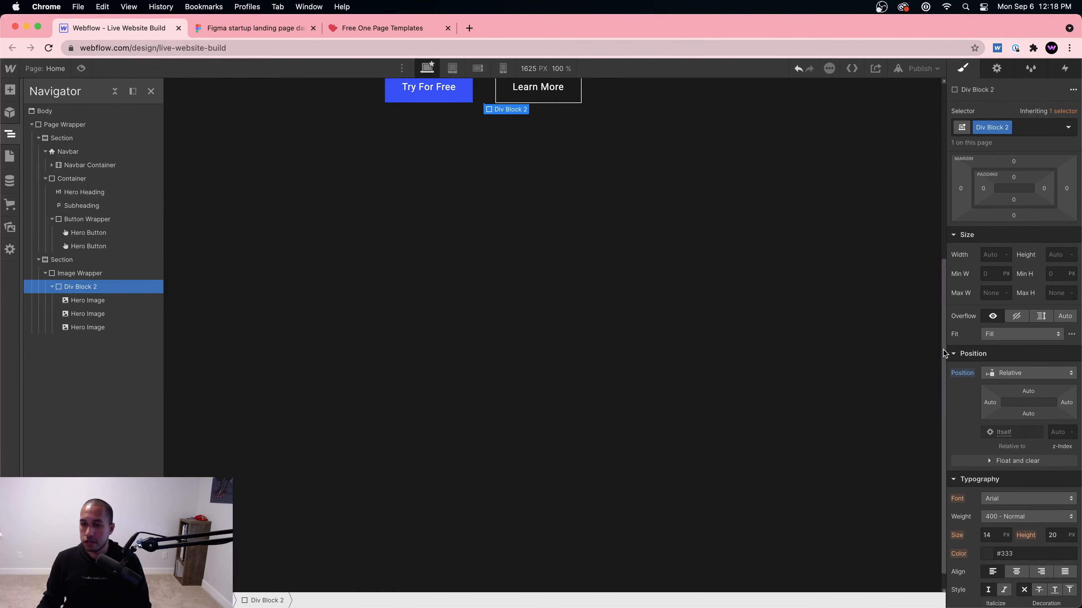
scroll(989, 349, up, 3)
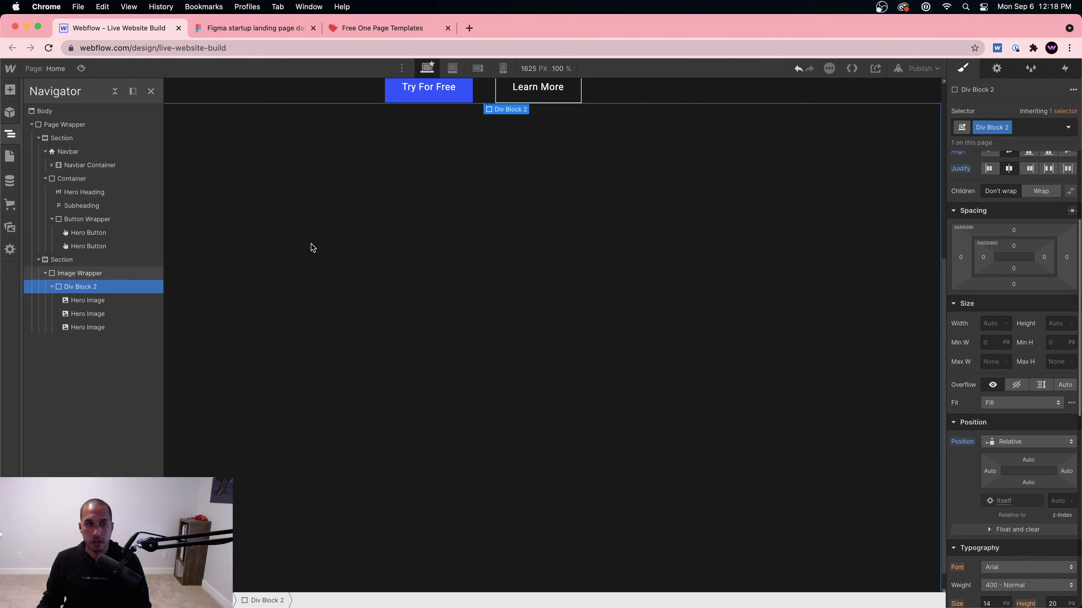
scroll(218, 268, up, 5)
scroll(420, 341, up, 2)
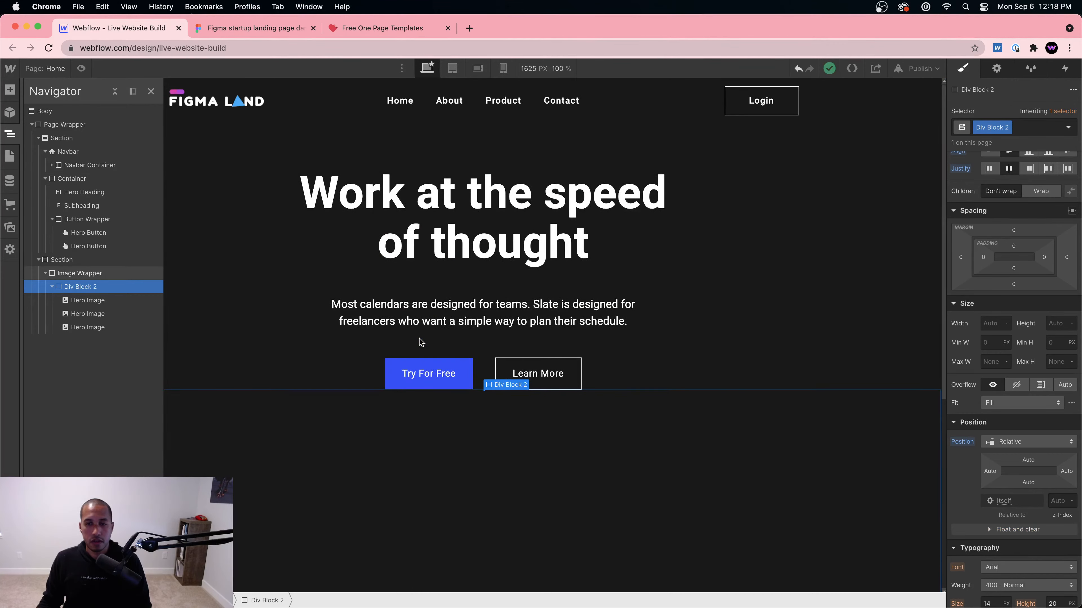
scroll(420, 341, down, 5)
scroll(994, 433, up, 3)
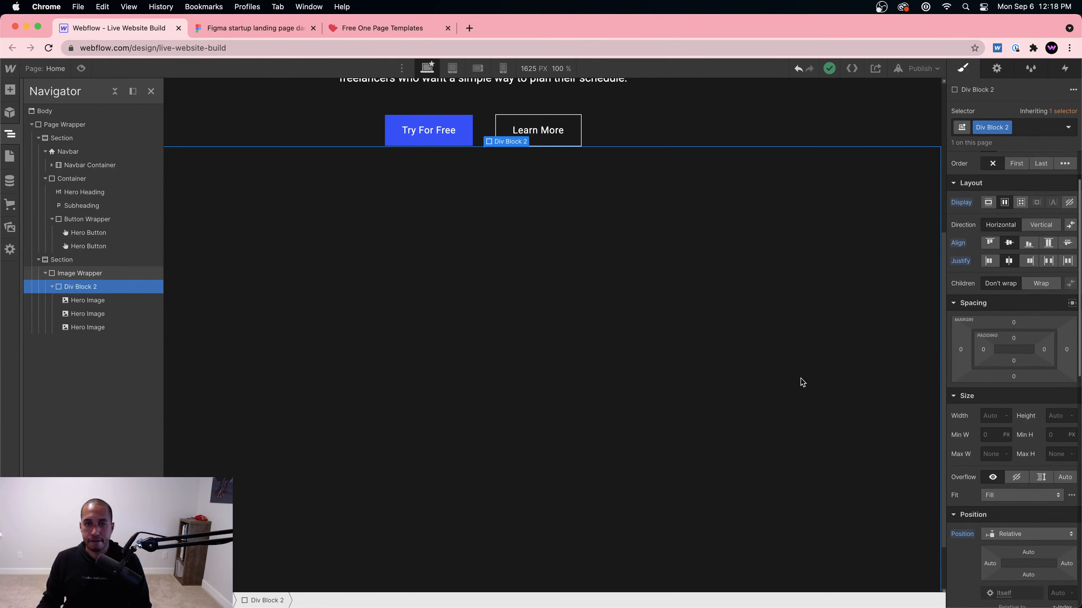
Step: Set the Div Block's width to 100%
click(992, 416)
text(100)
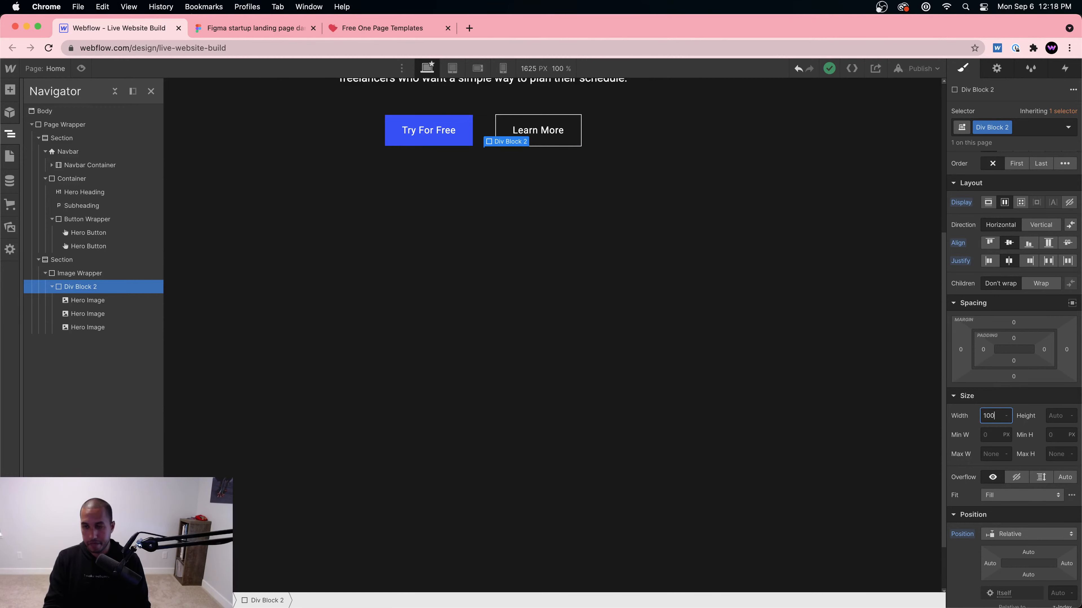
text(%)
scroll(723, 324, up, 5)
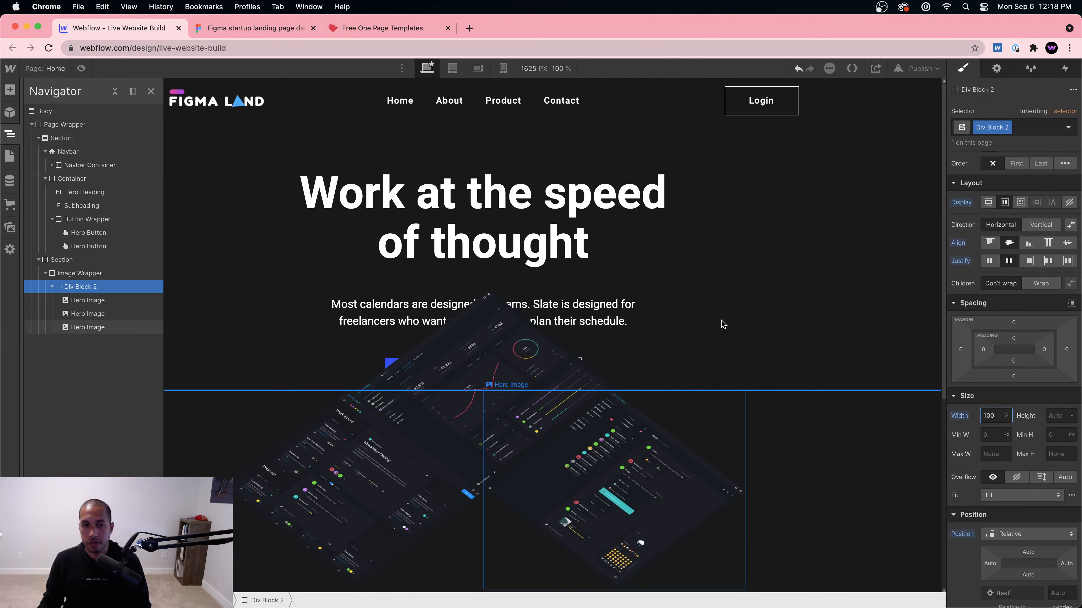
Step: Undo the div changes until the images leave it, and delete the empty Div Block
key(super+z)
key(super+z)
key(super+z)
key(super+z)
key(super+z)
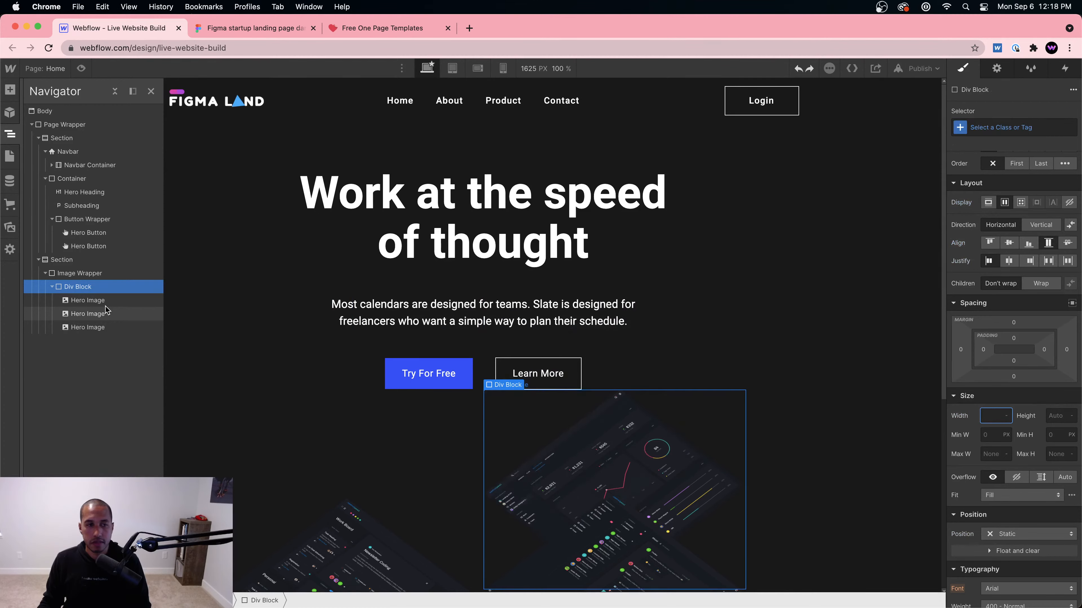
key(super+z)
key(super+z)
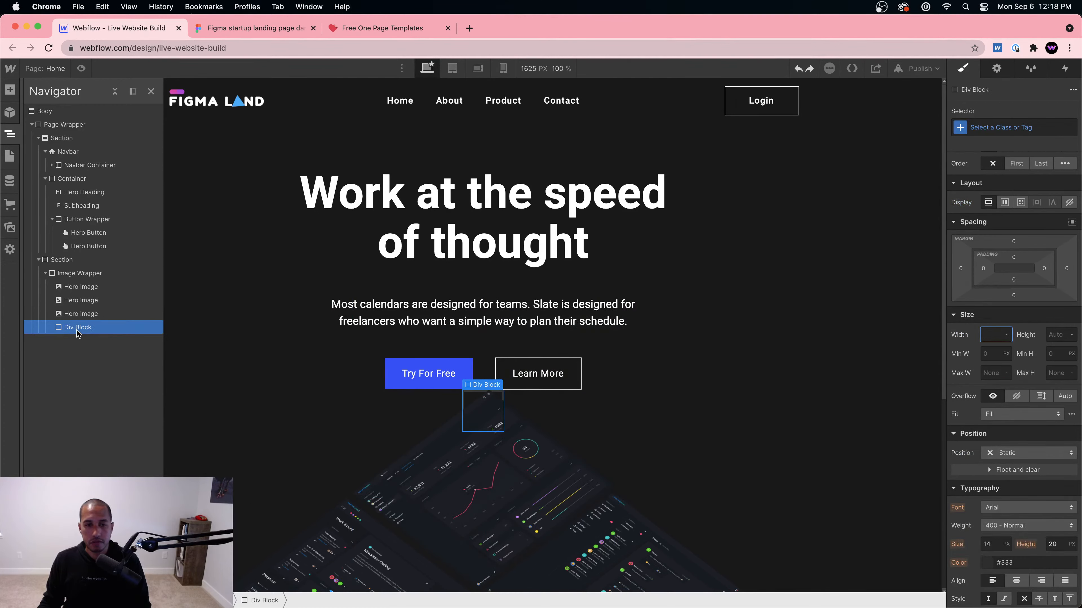
key(super+z)
scroll(403, 421, down, 3)
Step: Give the Image Wrapper about an 80 px top margin and preview the page
click(278, 343)
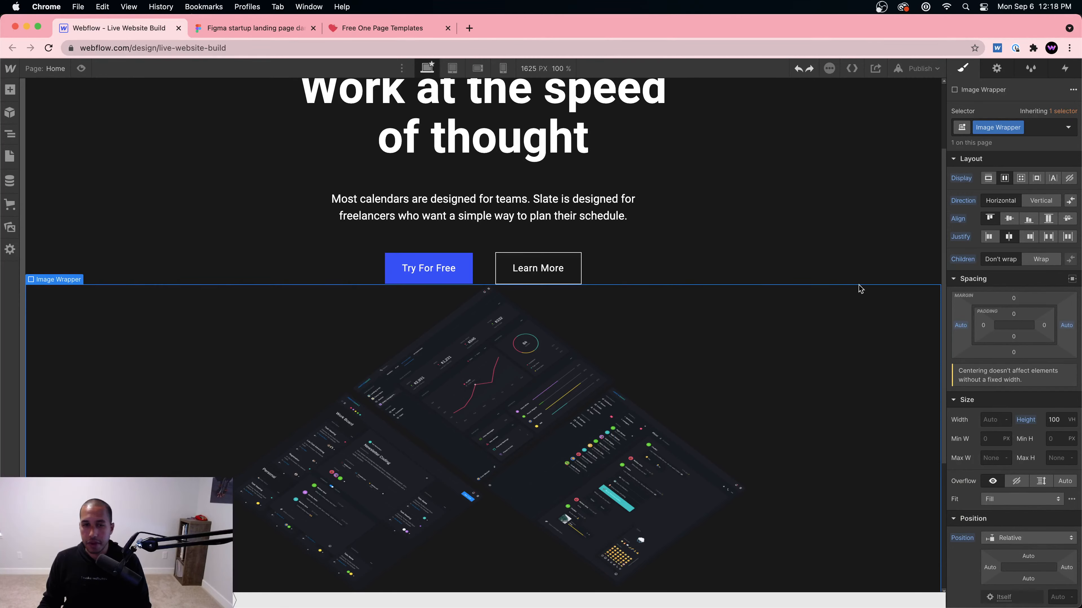
drag(1014, 300, 1014, 252)
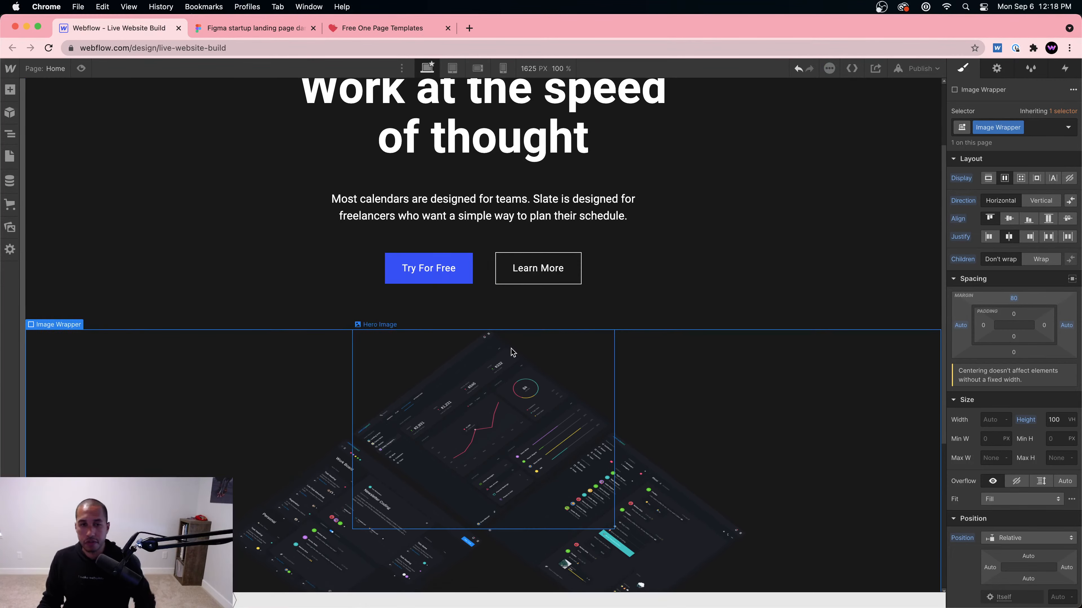
click(81, 68)
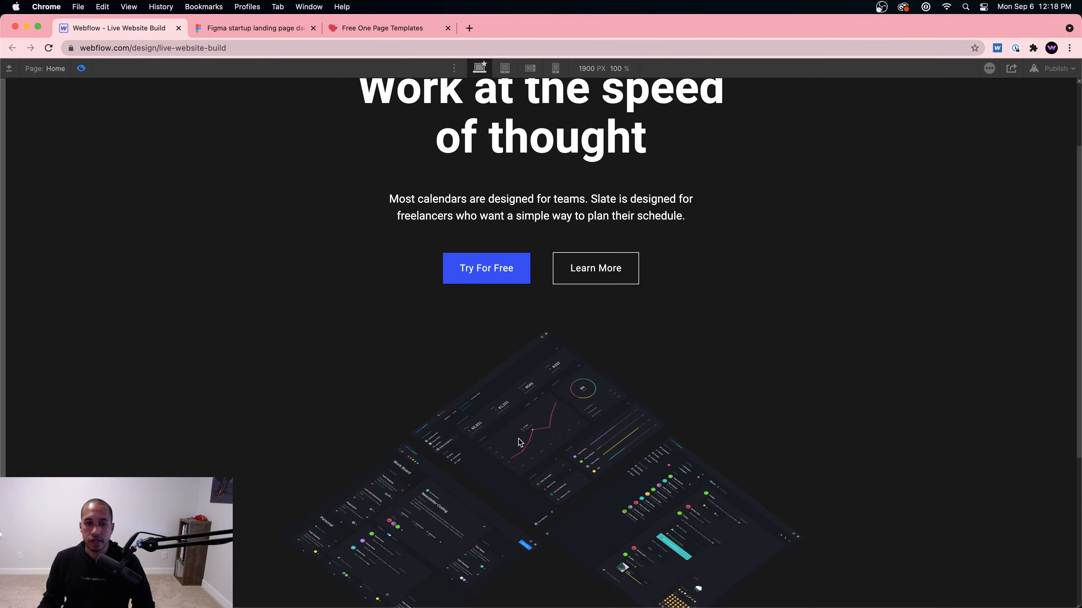
scroll(519, 442, down, 4)
scroll(517, 442, up, 1)
scroll(519, 442, up, 2)
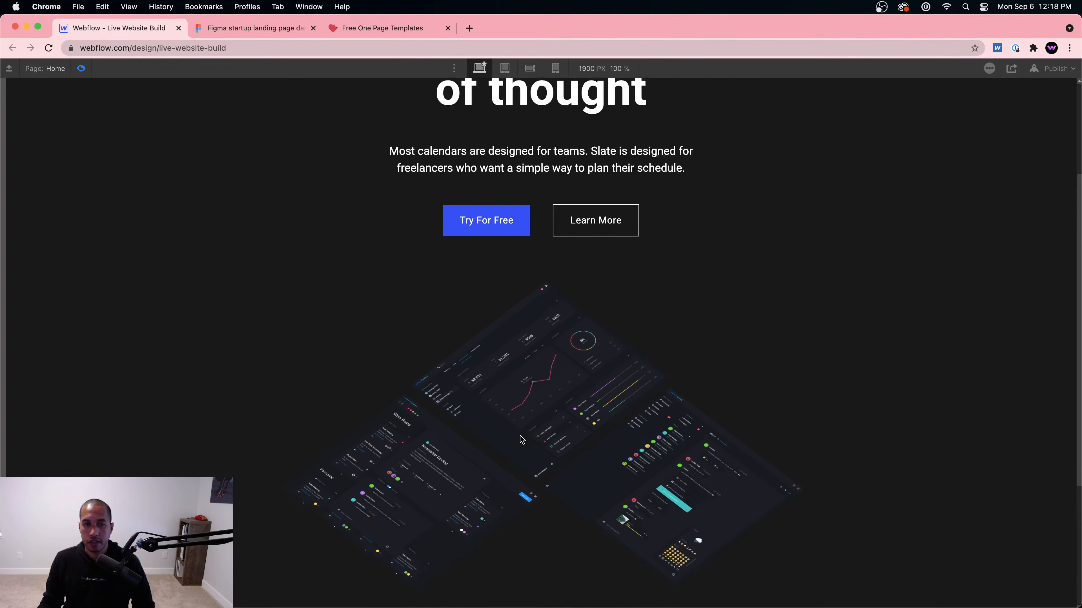
scroll(519, 440, up, 1)
scroll(416, 485, down, 1)
Step: Compare the previewed hero and dashboard images against the Figma design
click(260, 33)
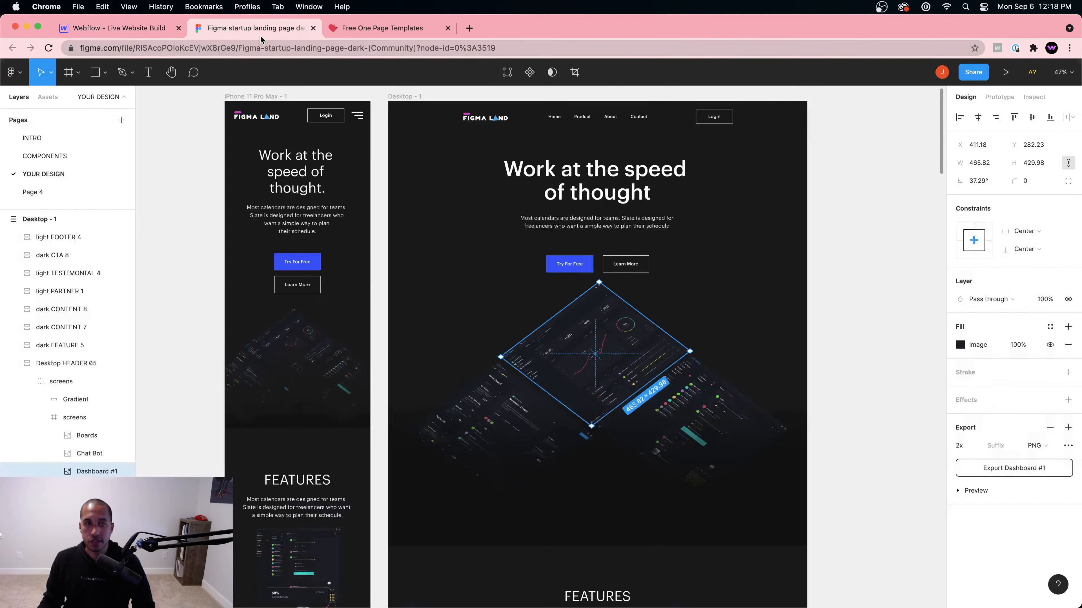
click(143, 30)
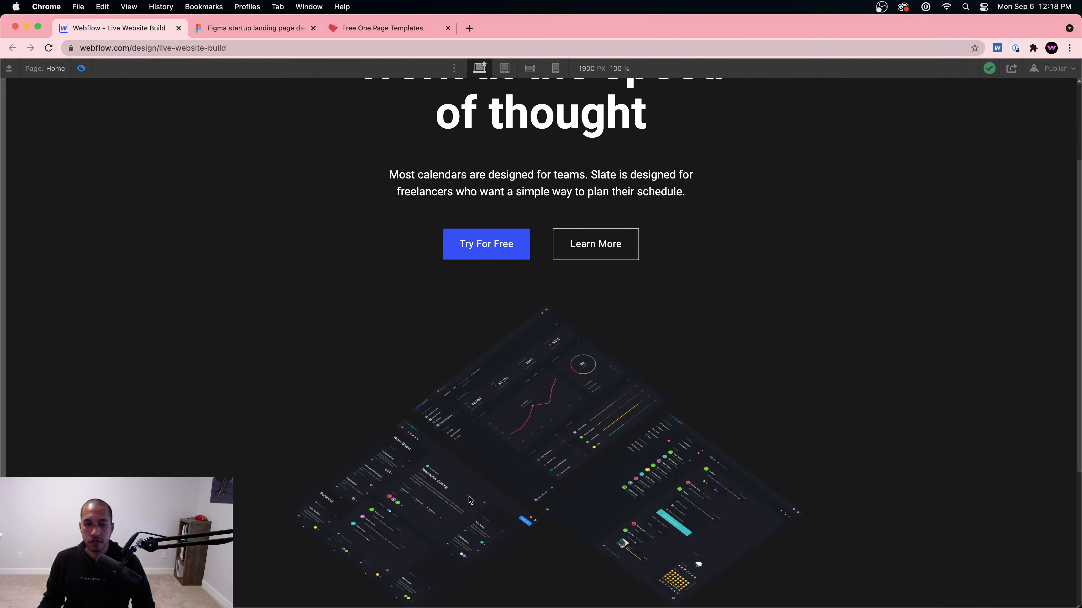
scroll(511, 439, down, 1)
click(255, 28)
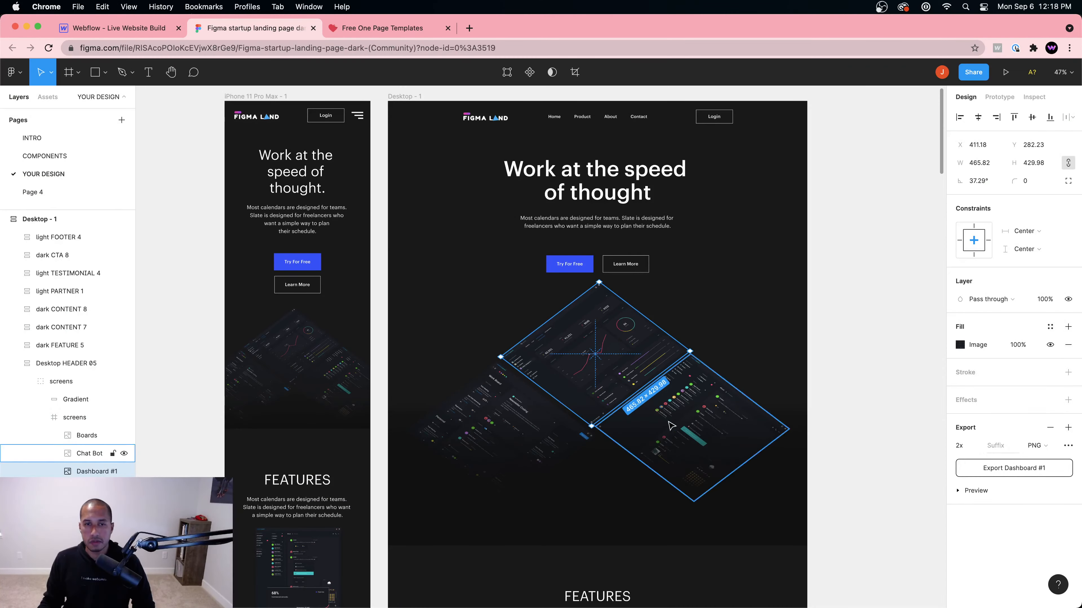
click(131, 27)
scroll(563, 333, down, 5)
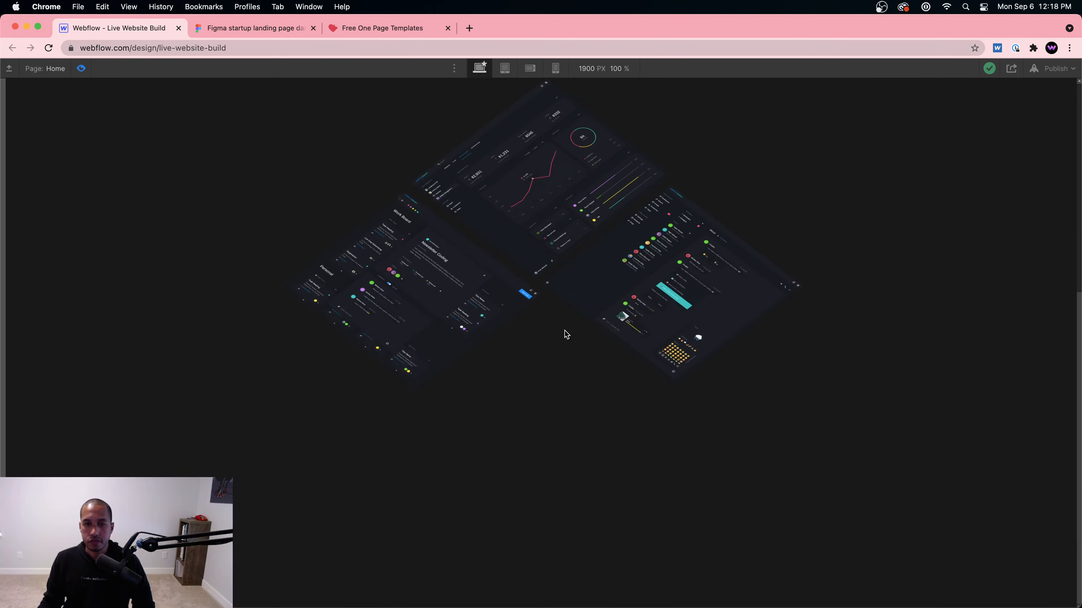
scroll(567, 333, up, 6)
scroll(569, 333, down, 5)
scroll(570, 333, up, 5)
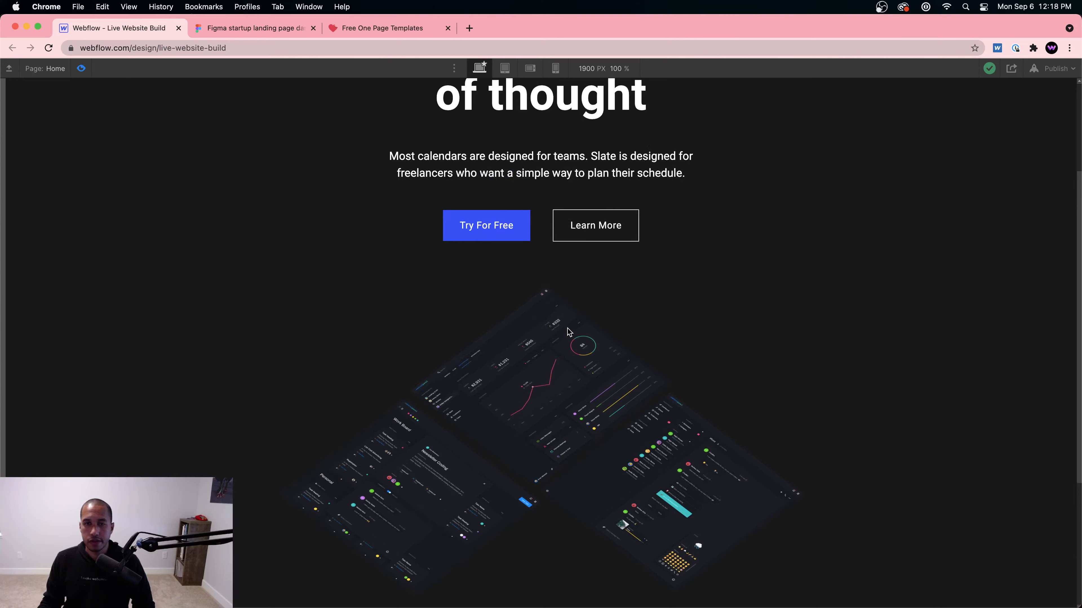
scroll(534, 336, up, 2)
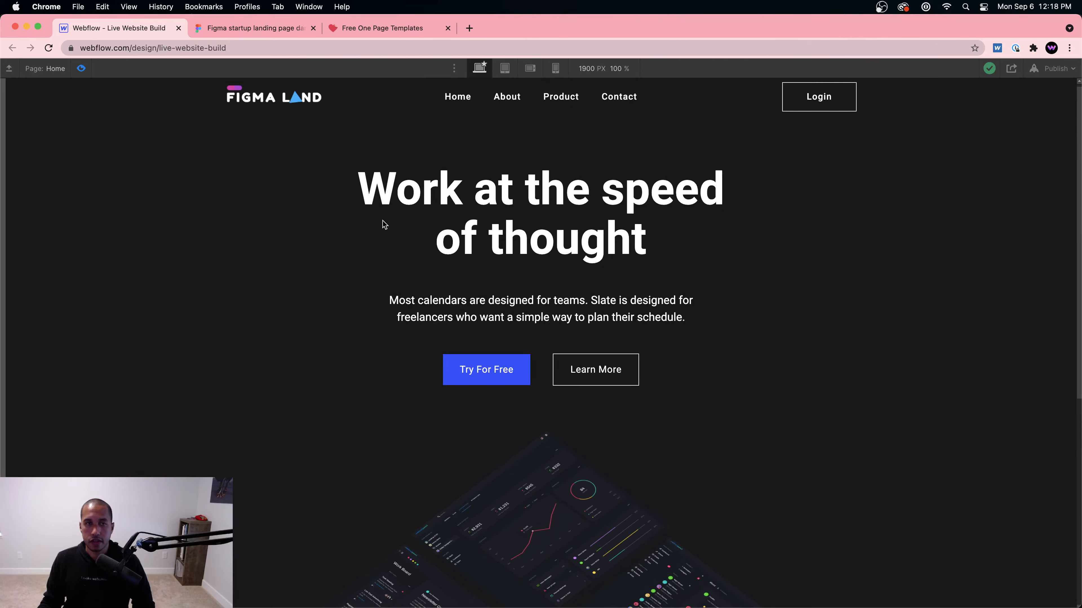
Step: Leave Preview and select the hero's Container in the element tree
click(80, 68)
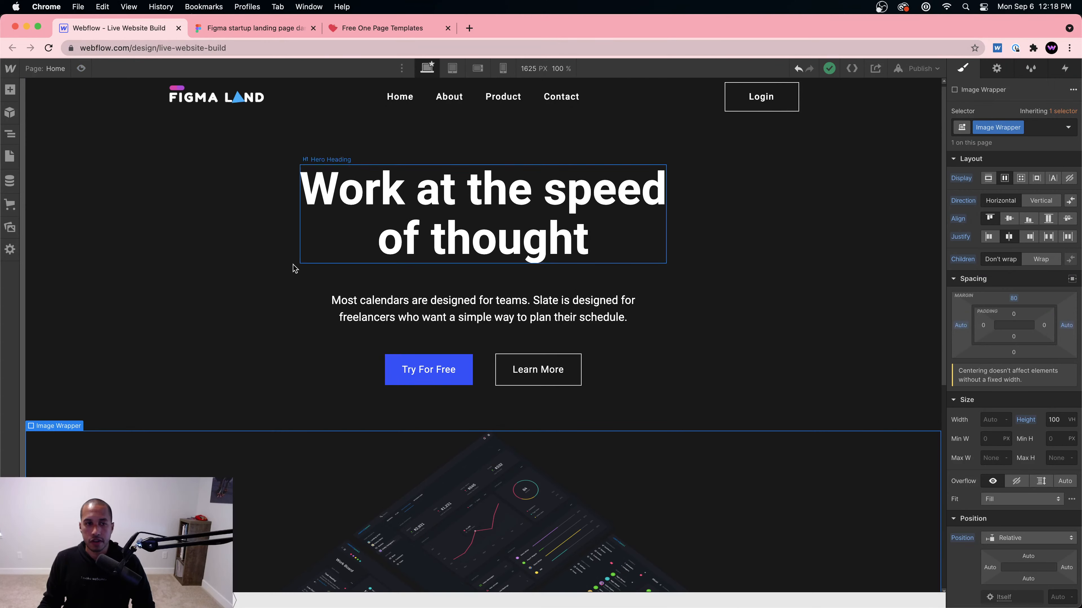
click(273, 329)
scroll(298, 320, down, 5)
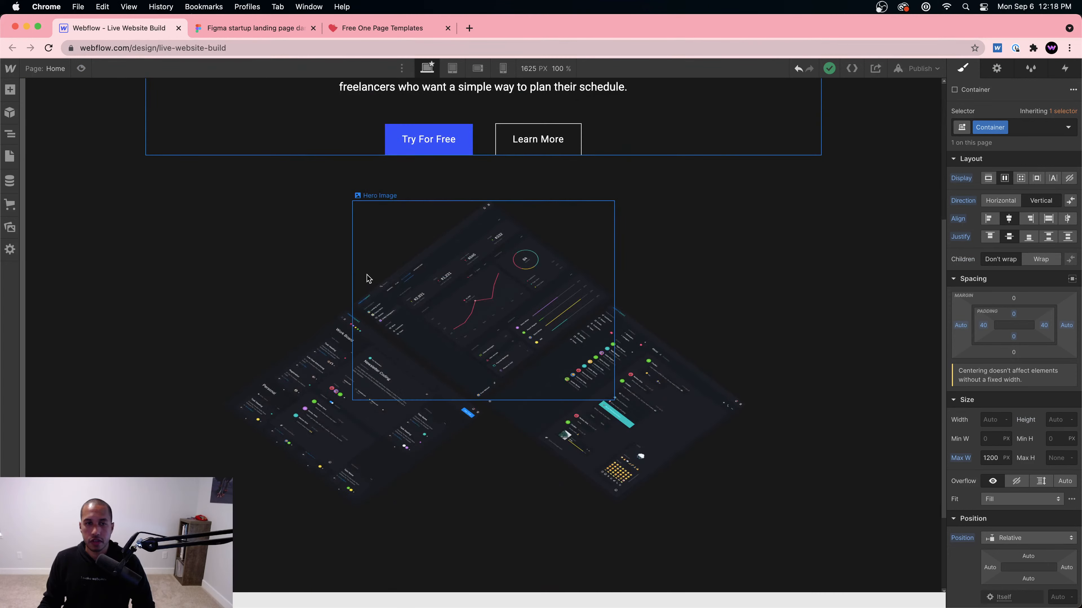
scroll(364, 260, up, 2)
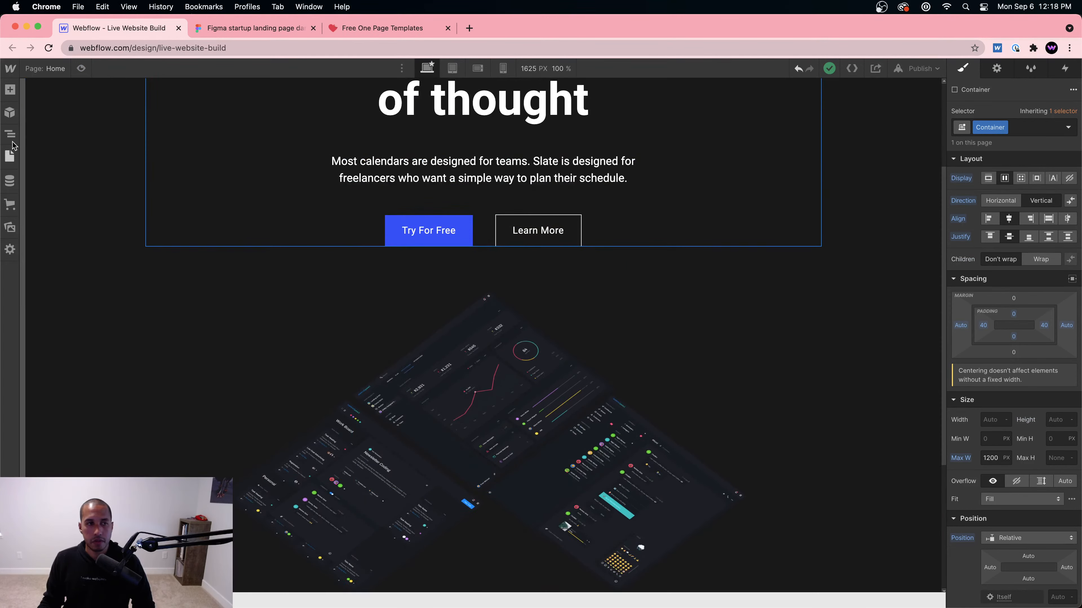
click(10, 134)
Step: Add a div with the Container class to the Section and nest the Image Wrapper inside it
click(80, 265)
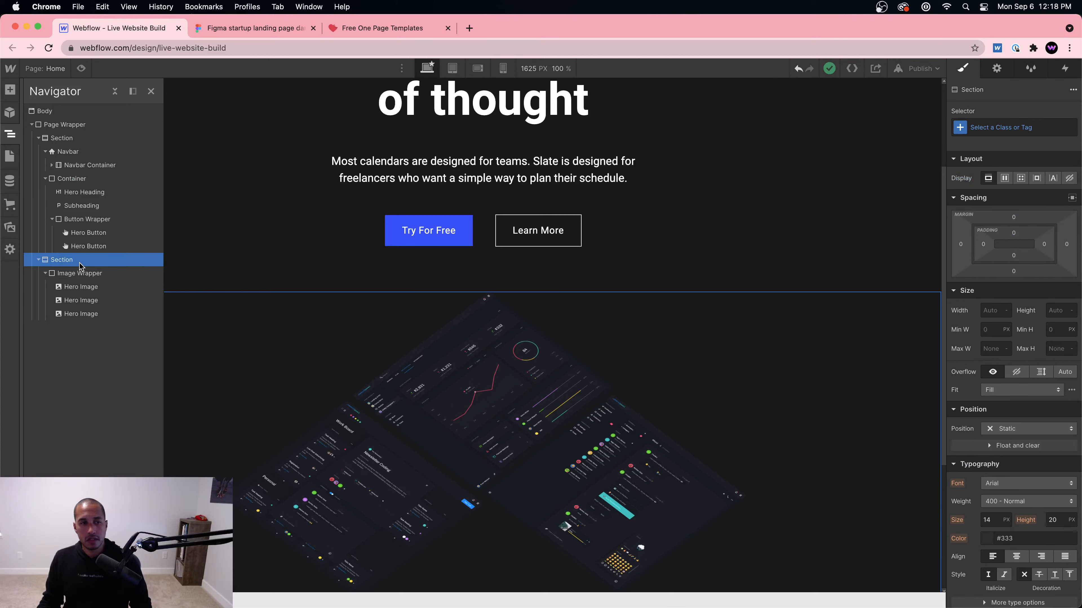
key(super+e)
text(civ)
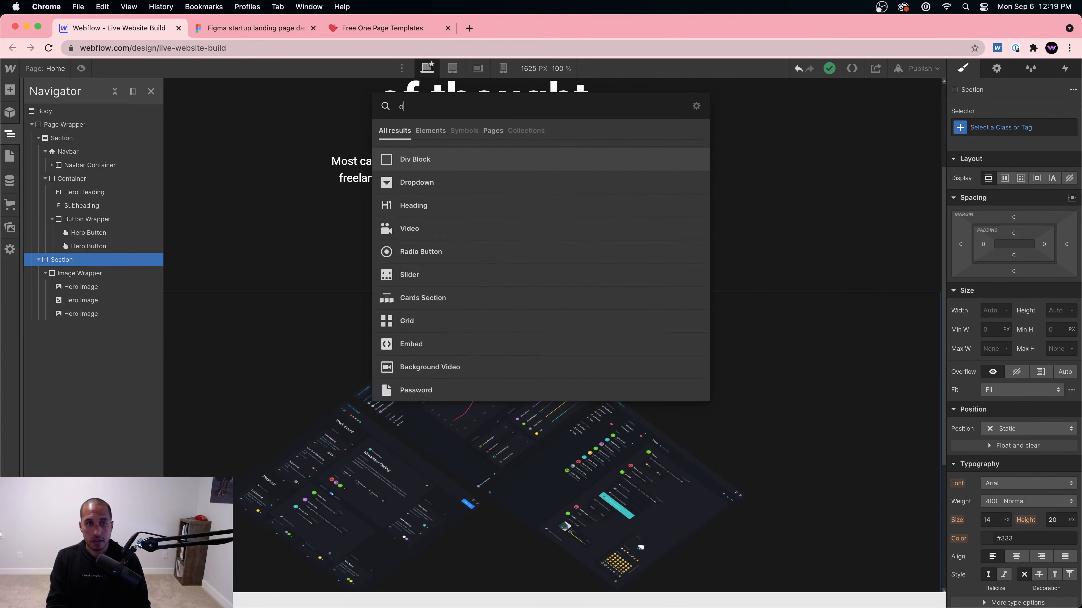
key(Return)
click(979, 133)
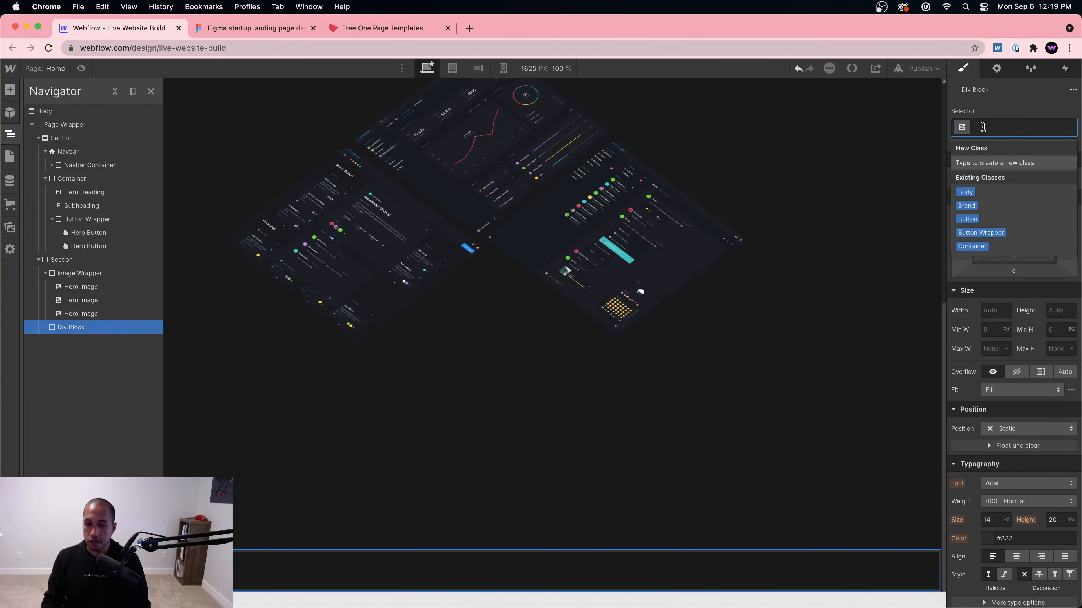
text(Cont)
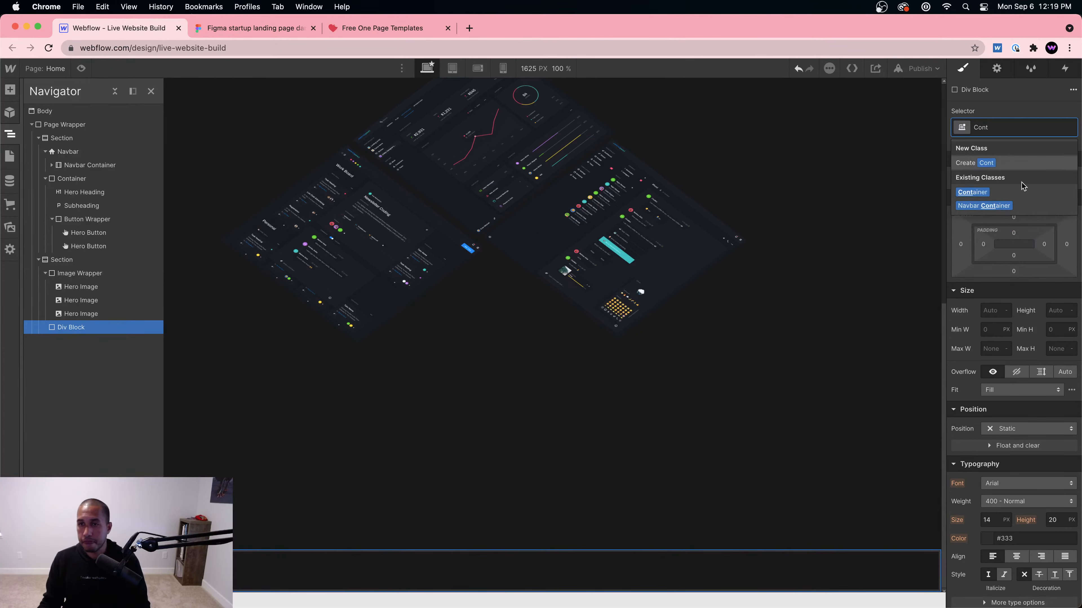
click(984, 191)
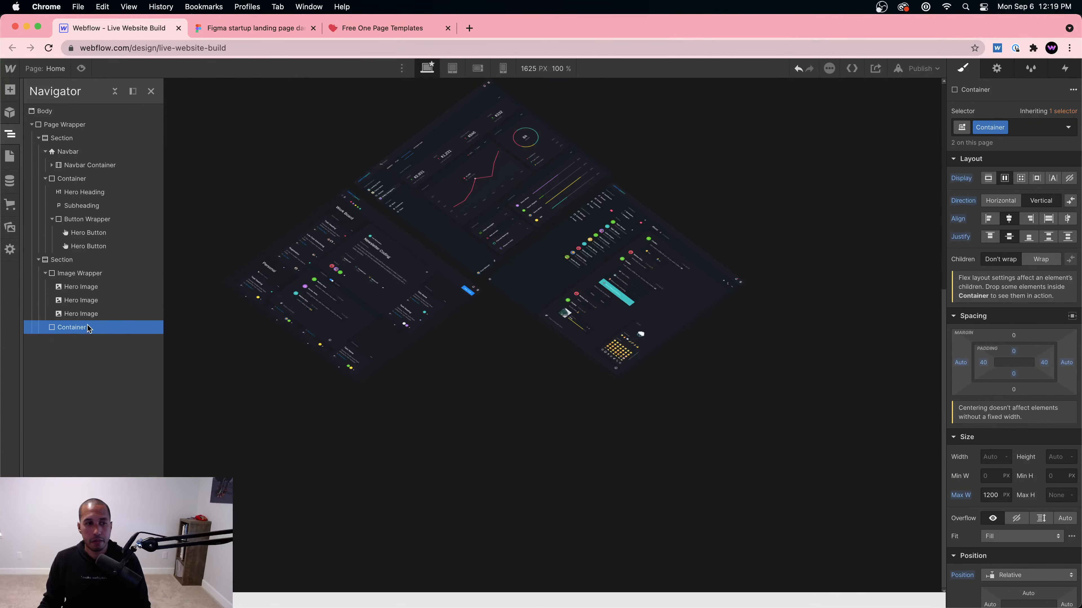
drag(87, 328, 90, 275)
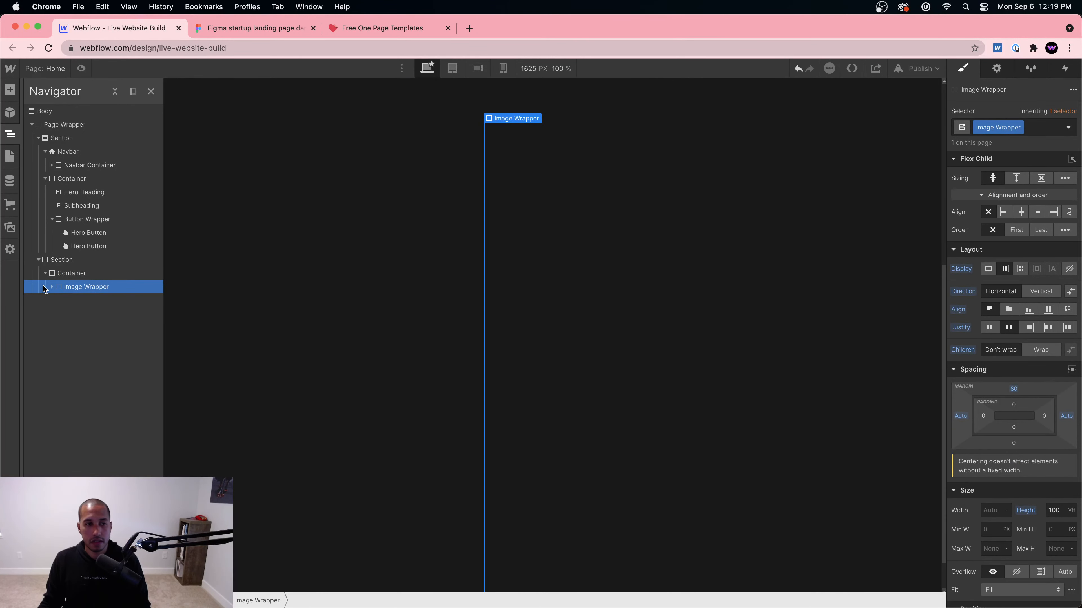
click(47, 286)
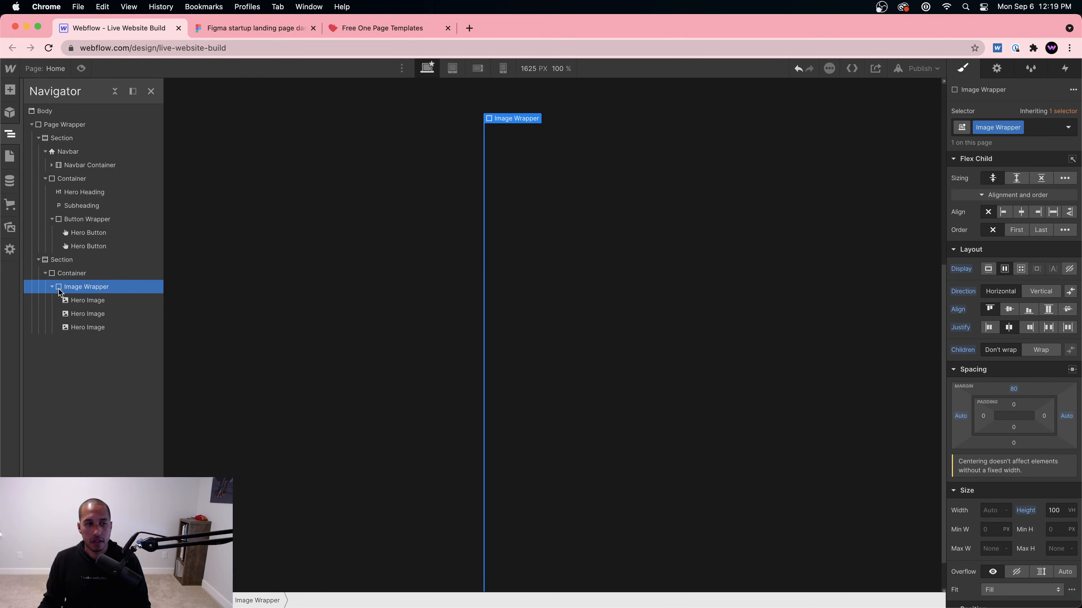
Step: Inspect the settings of the new Container, Image Wrapper and Section
click(122, 273)
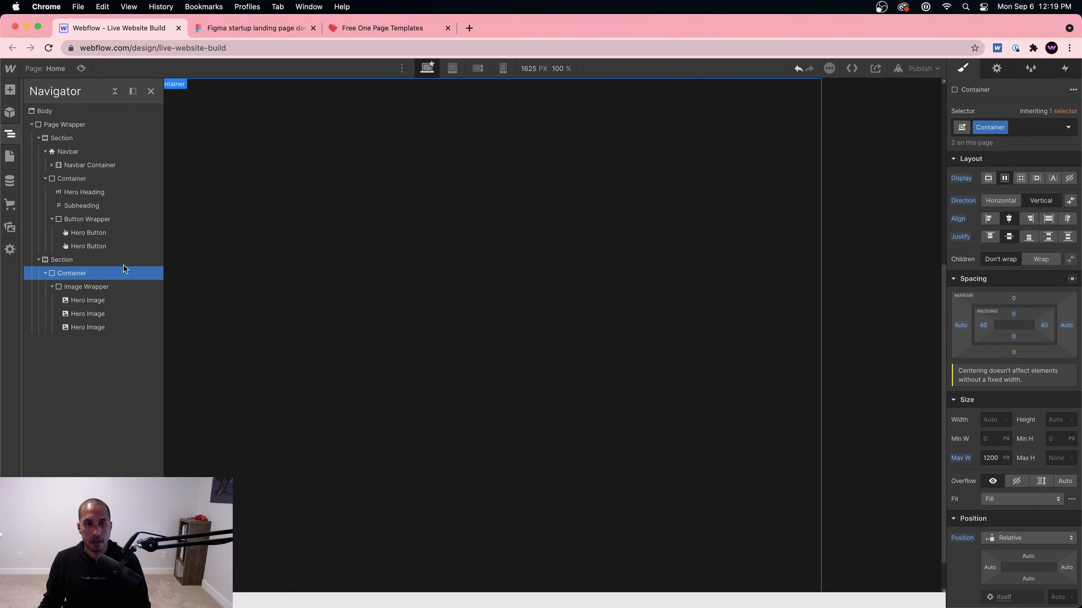
click(103, 290)
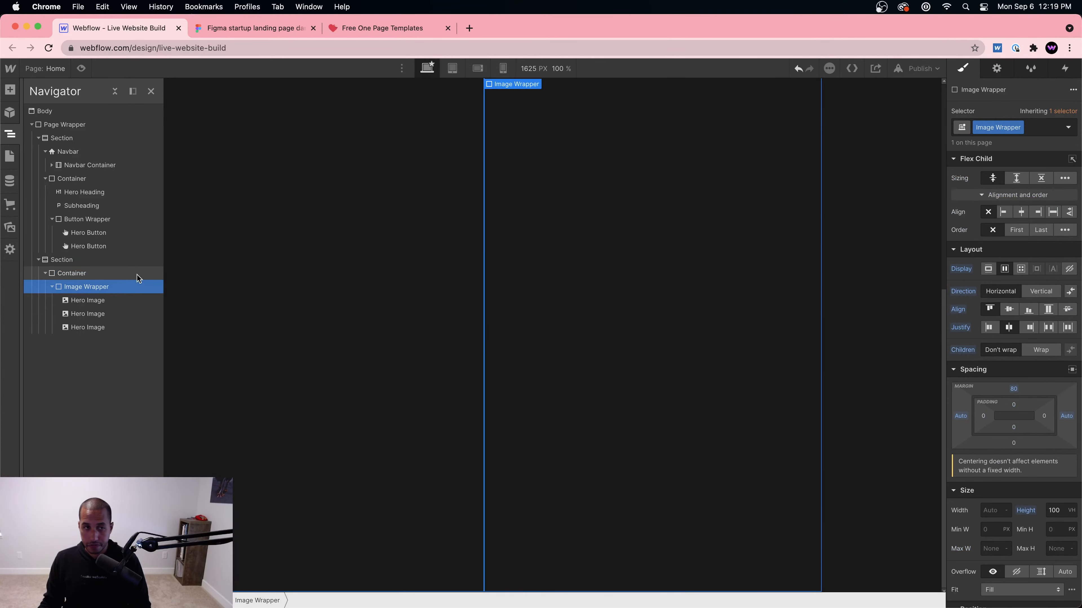
click(72, 261)
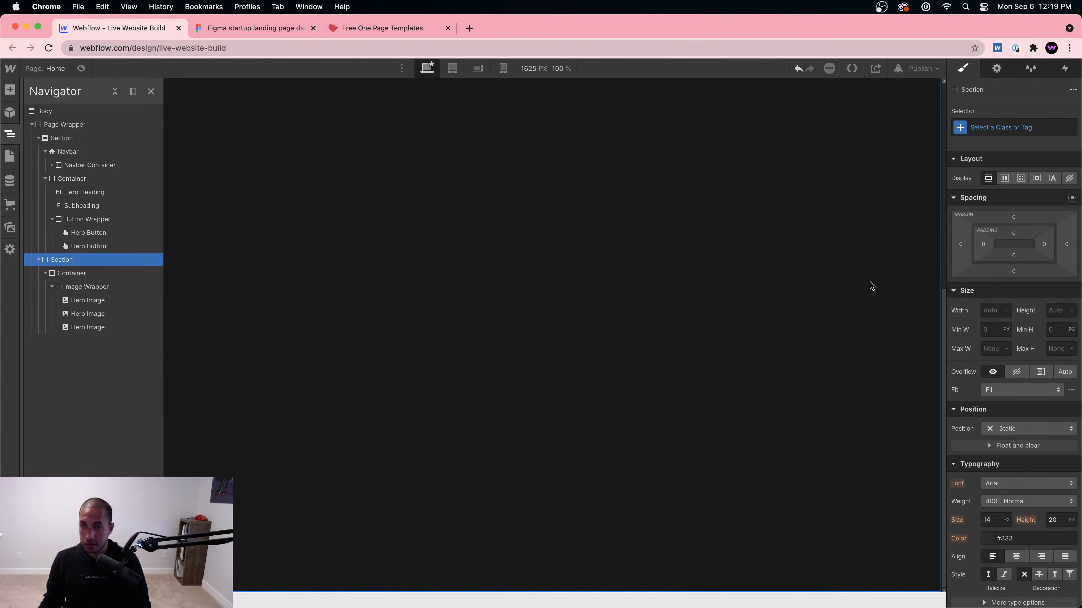
scroll(681, 404, down, 5)
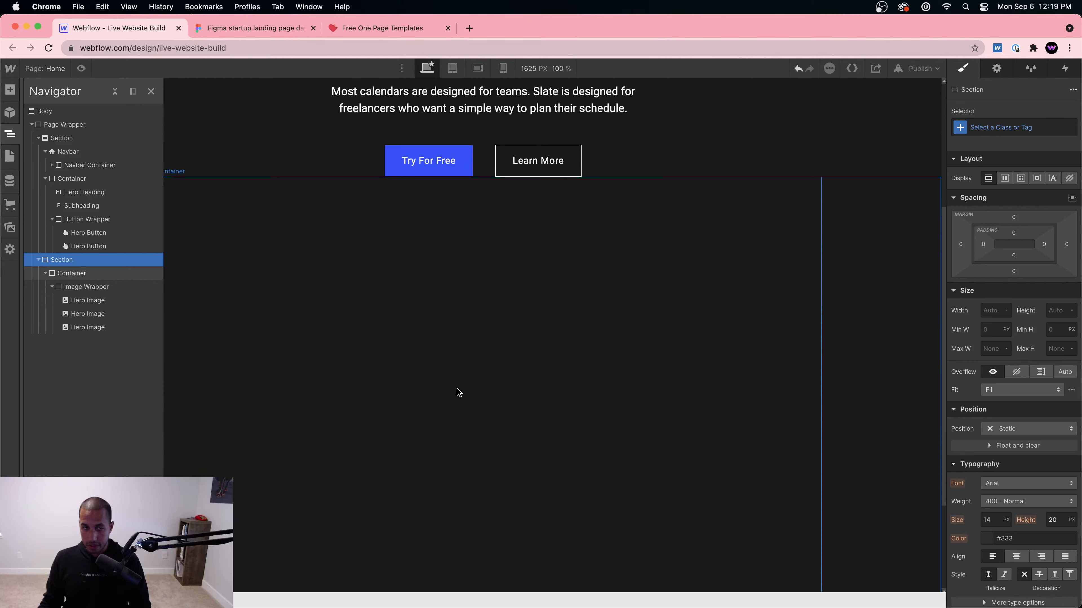
click(432, 311)
scroll(425, 306, up, 2)
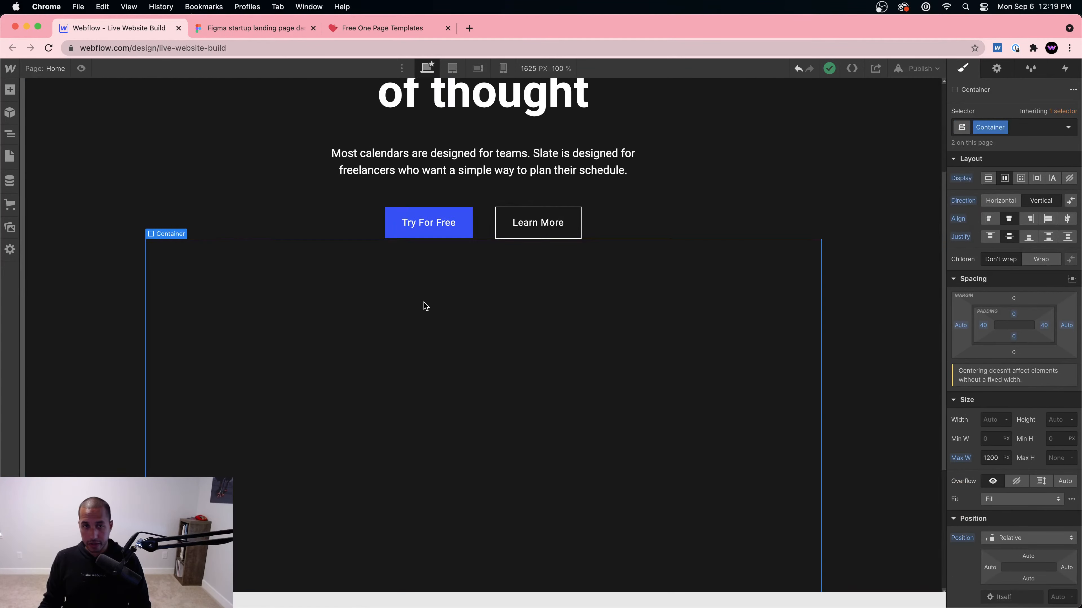
Step: Set the Image Wrapper's width to 100%
click(10, 133)
click(110, 288)
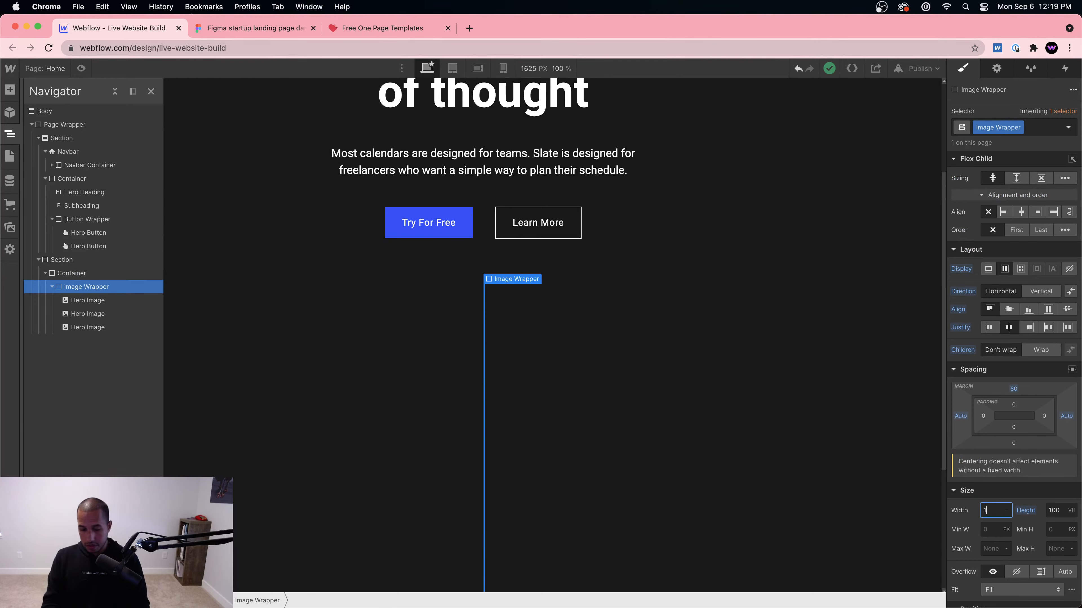
key(Return)
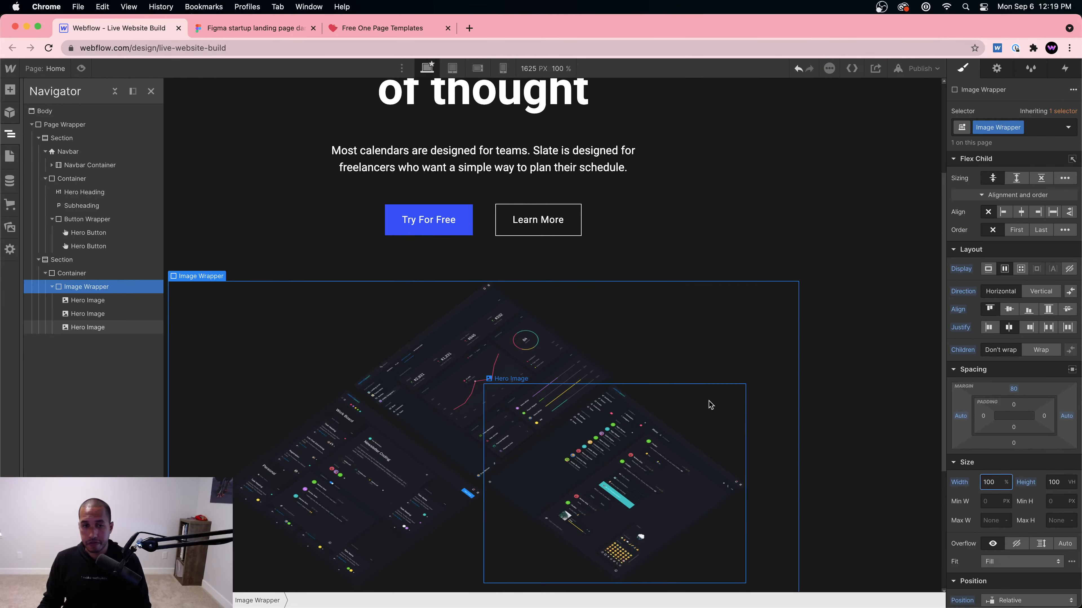
scroll(709, 405, down, 2)
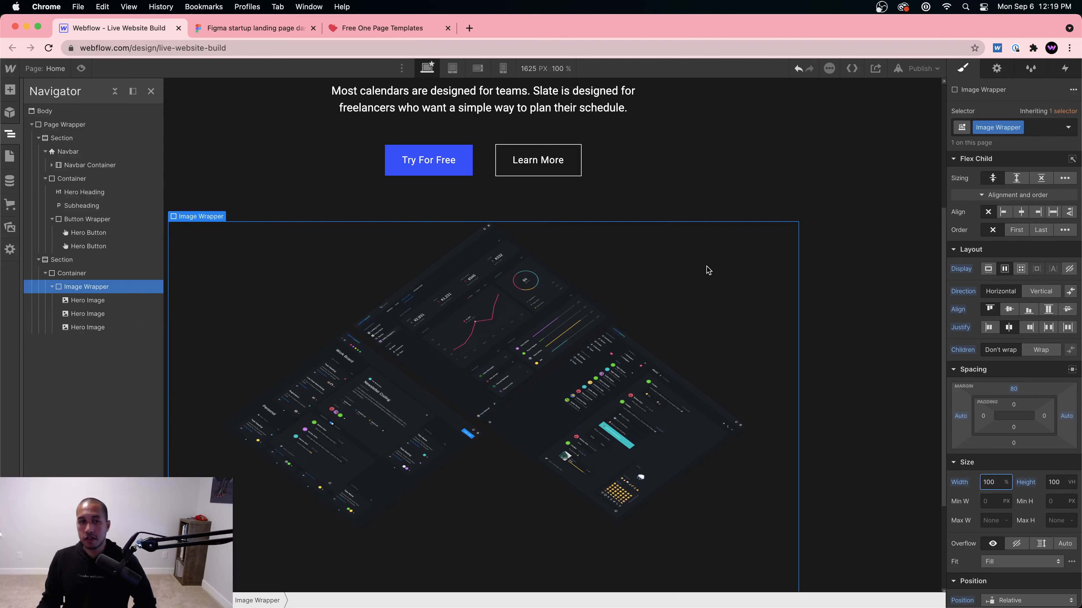
click(371, 279)
click(408, 438)
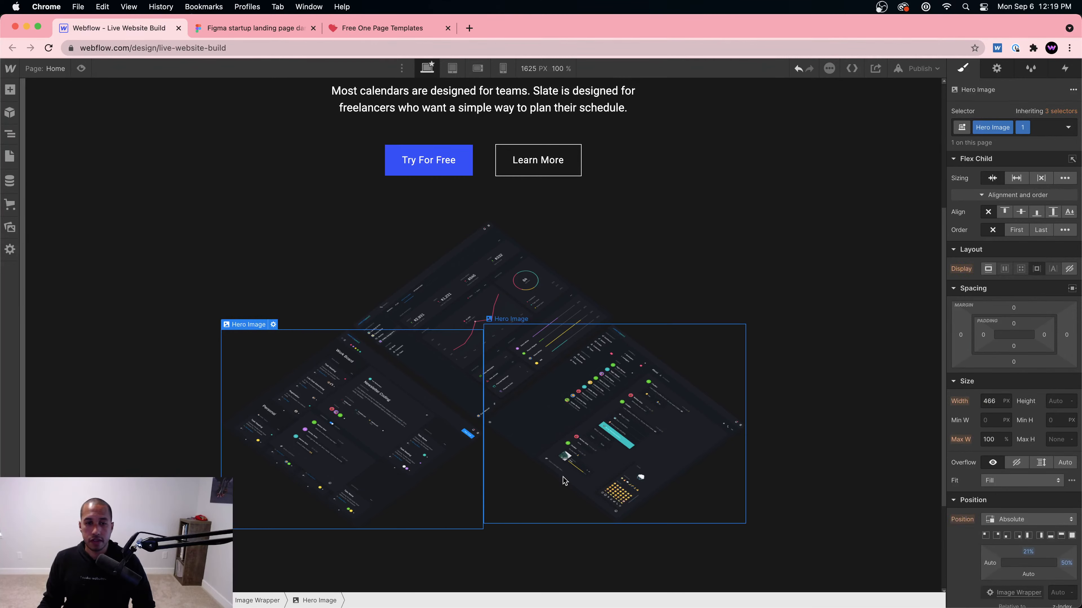
click(562, 474)
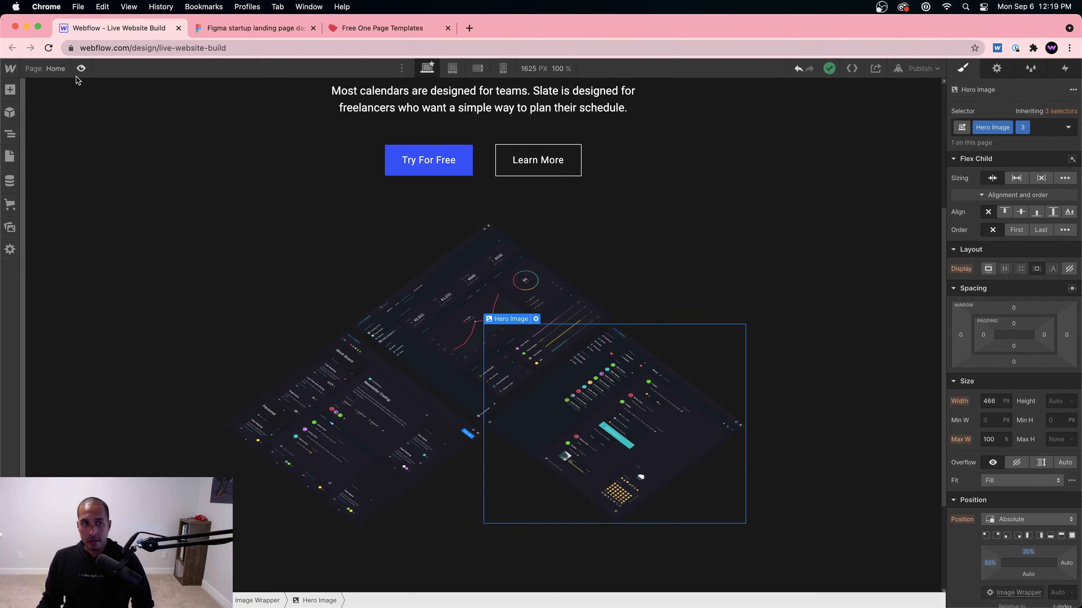
click(81, 68)
scroll(516, 285, up, 5)
scroll(534, 281, down, 8)
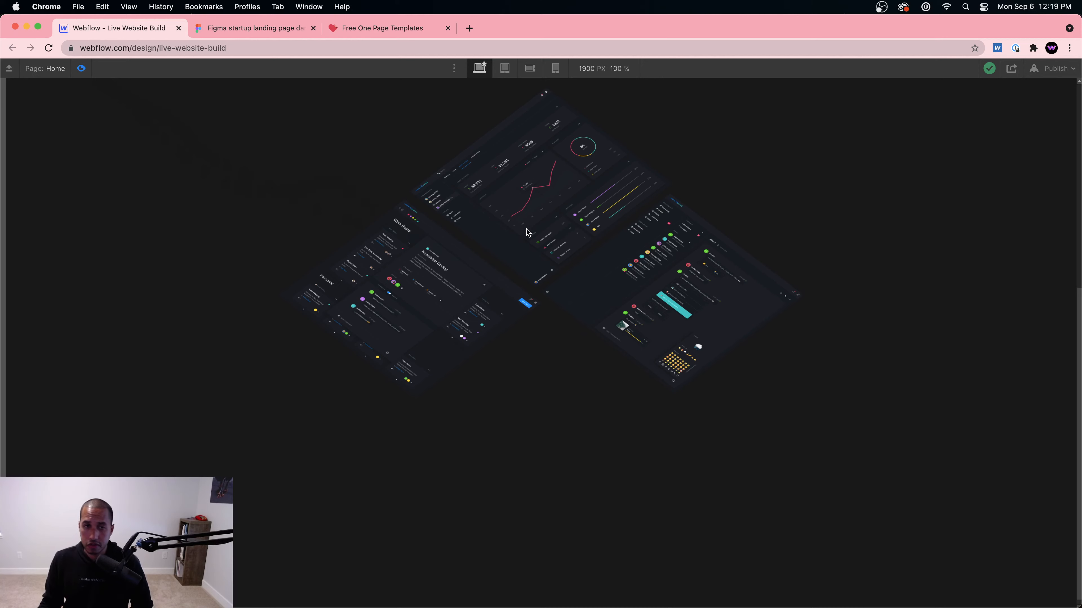
scroll(521, 241, up, 3)
click(82, 69)
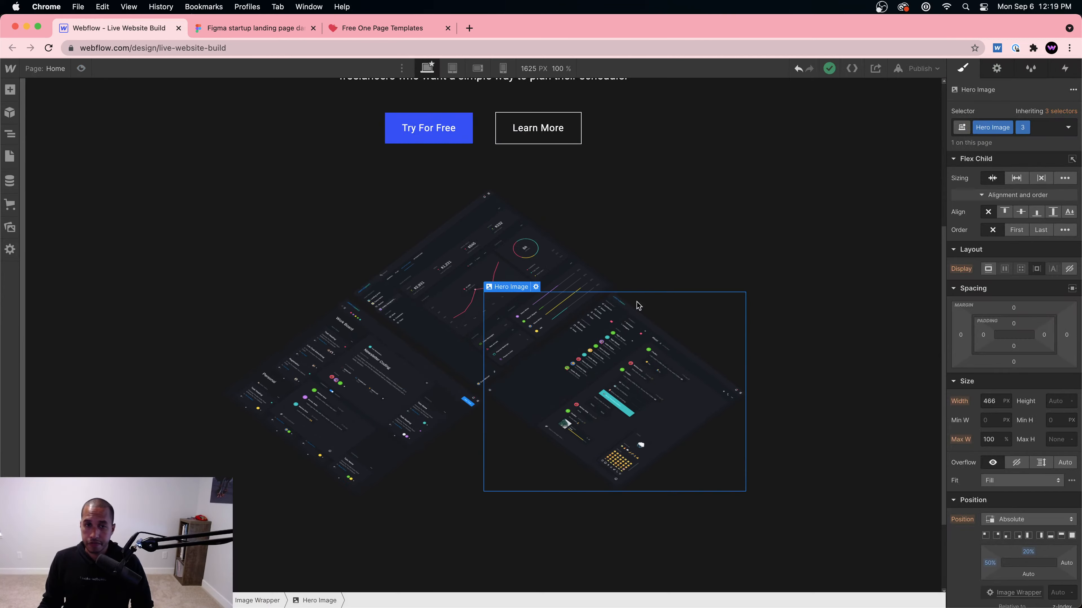
click(464, 272)
click(284, 433)
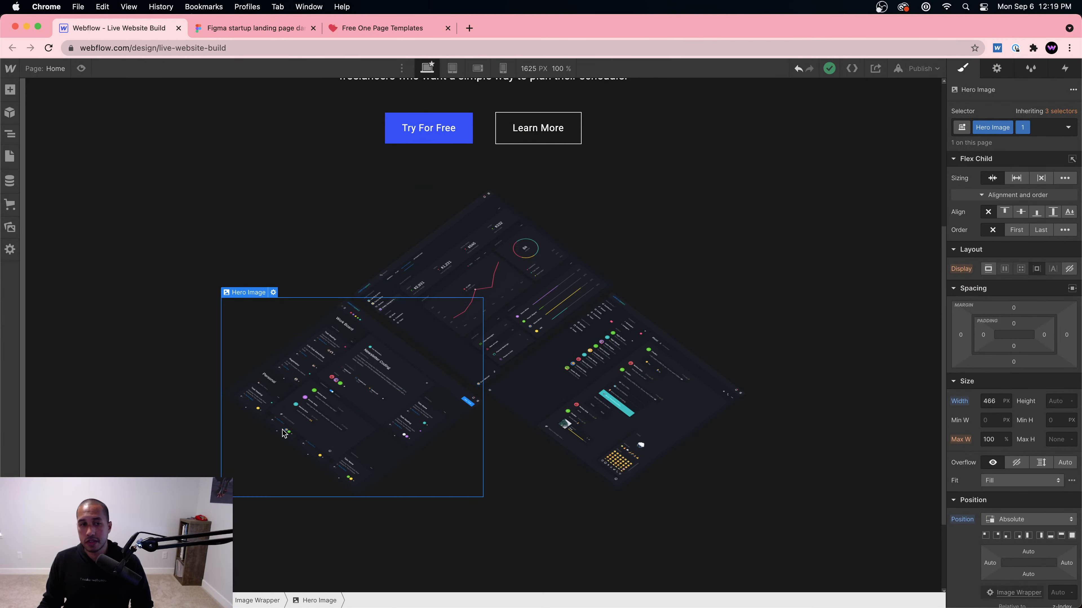
scroll(1014, 499, down, 2)
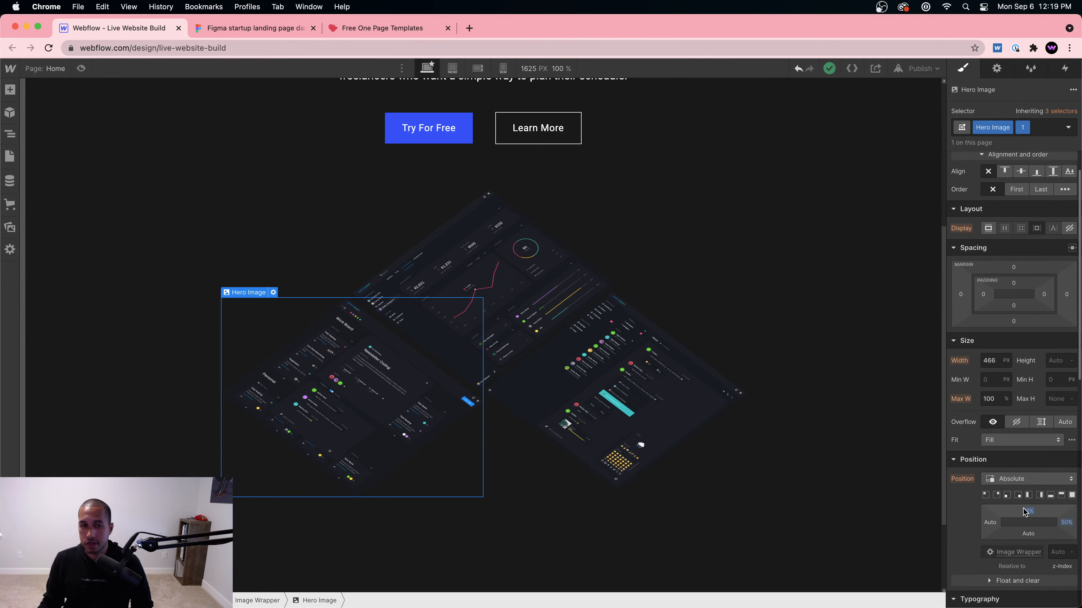
drag(1025, 512, 1022, 508)
click(664, 469)
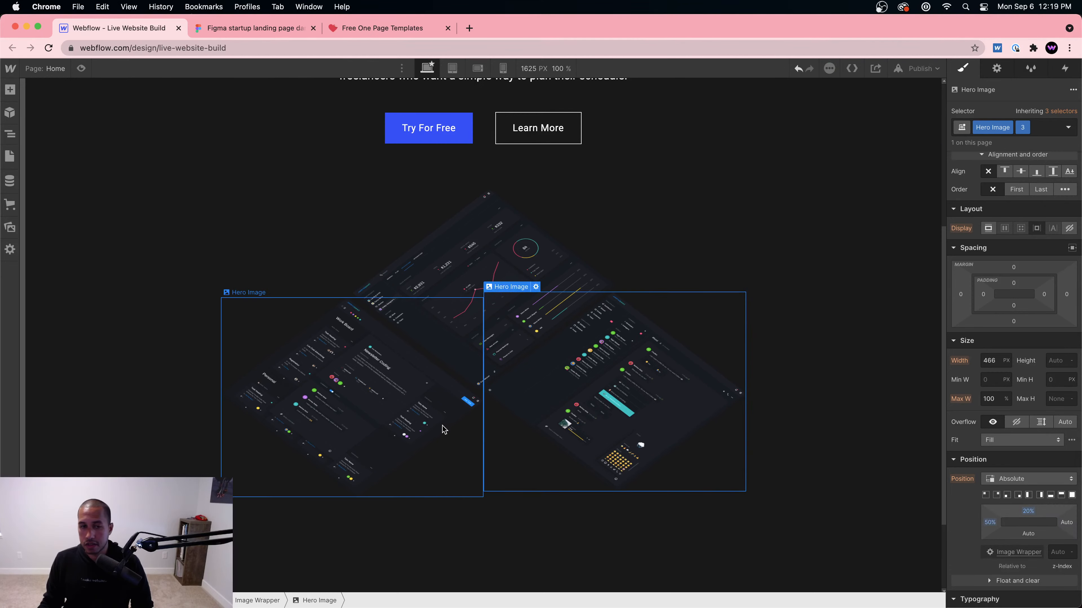
click(400, 379)
click(365, 414)
click(608, 412)
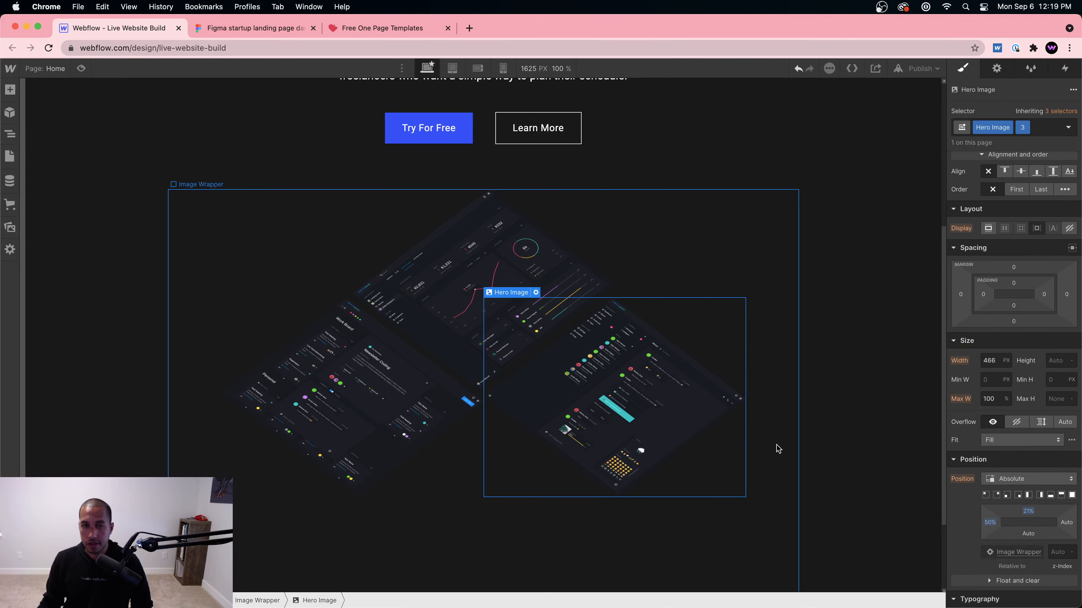
click(775, 399)
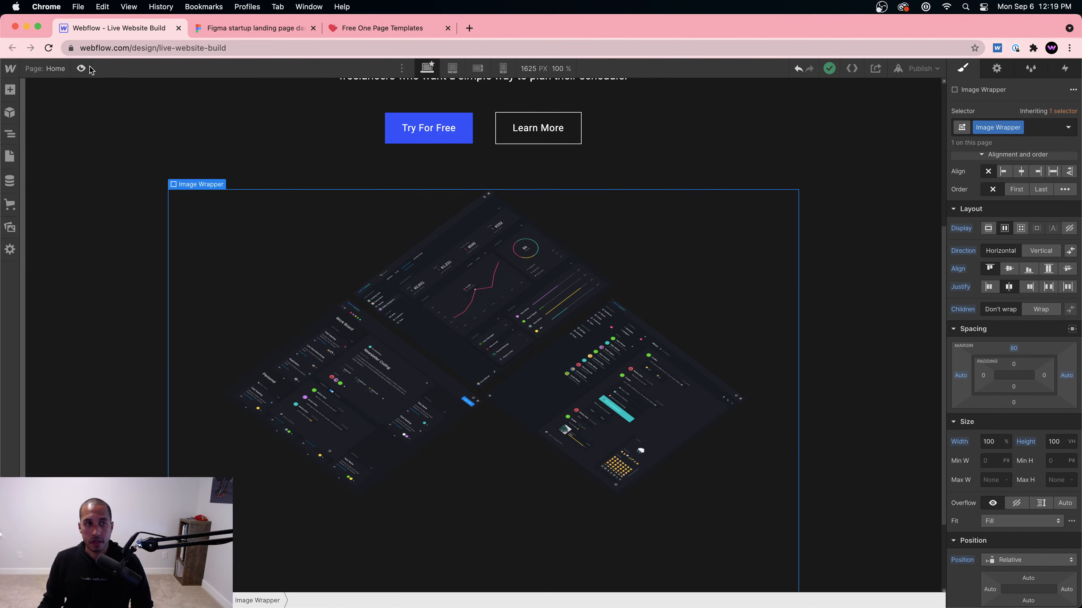
click(81, 68)
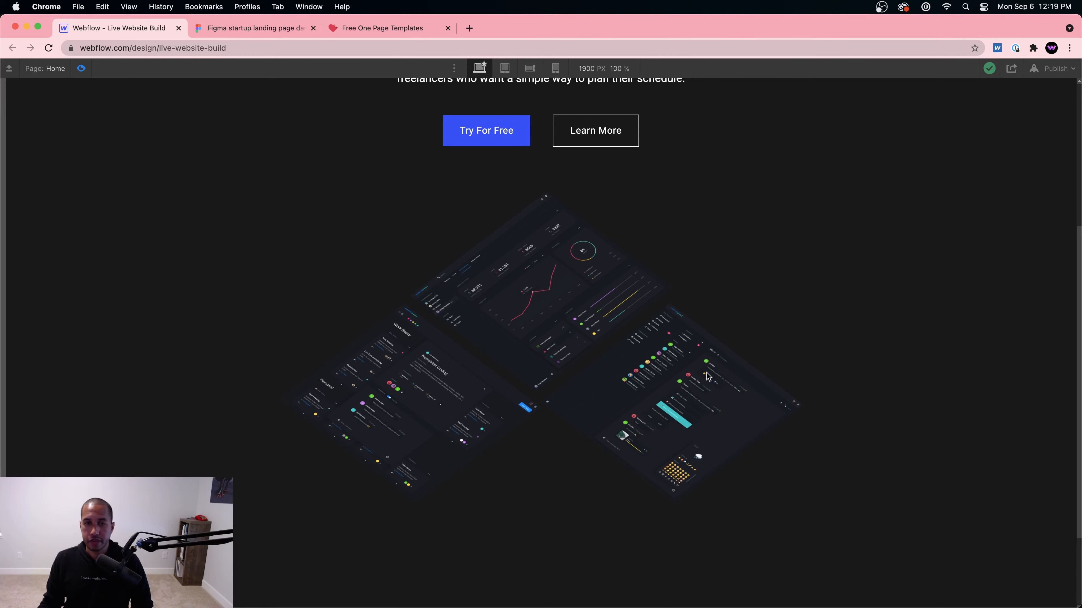
scroll(698, 369, up, 3)
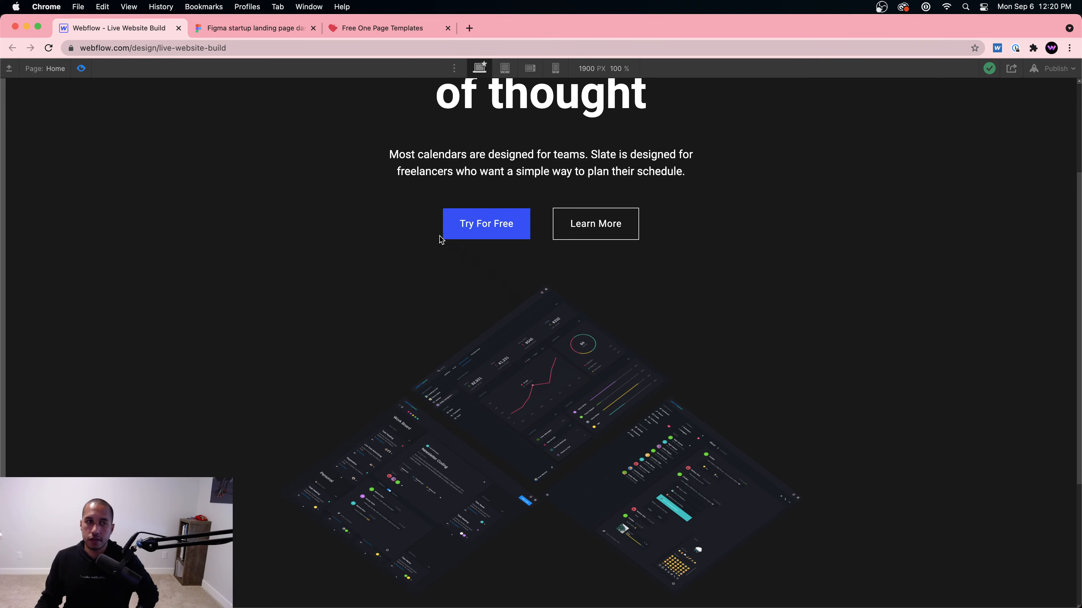
click(87, 74)
scroll(756, 302, down, 2)
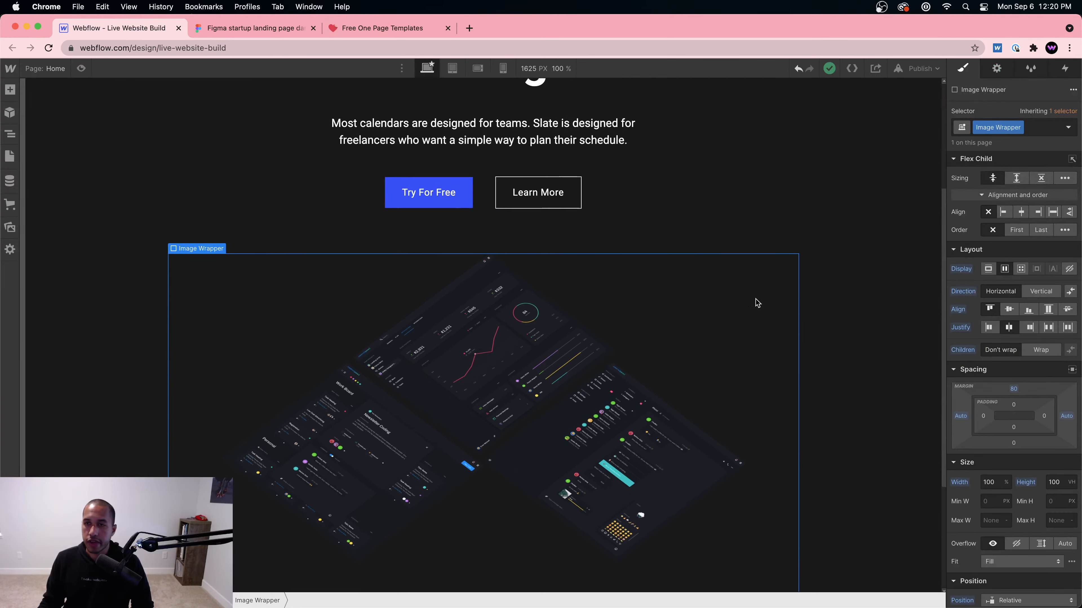
Step: Add a Page load trigger that starts an animation when the page finishes loading
click(1063, 69)
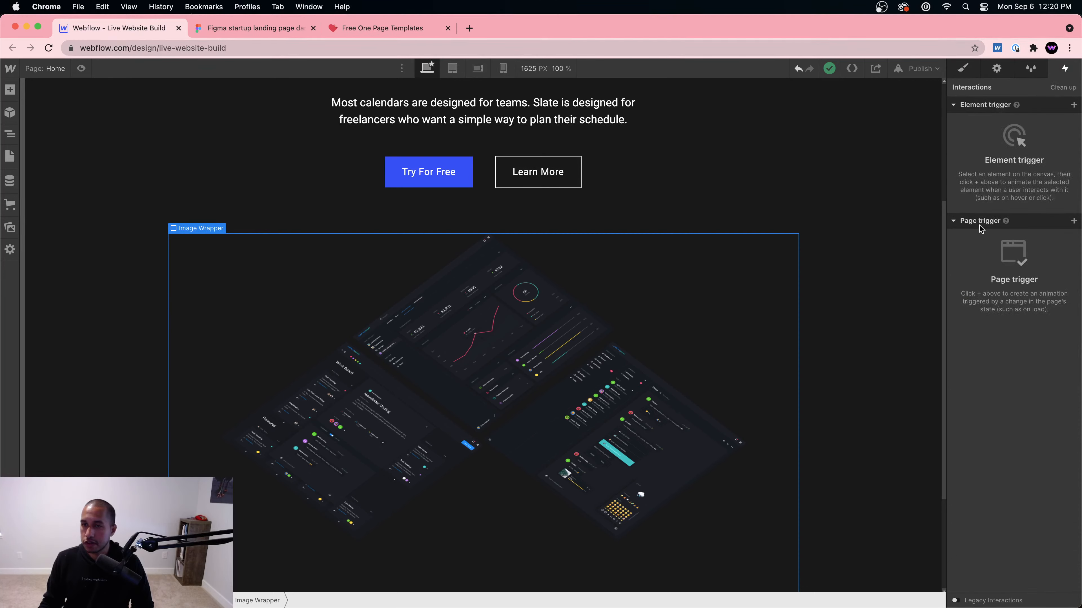
click(1071, 221)
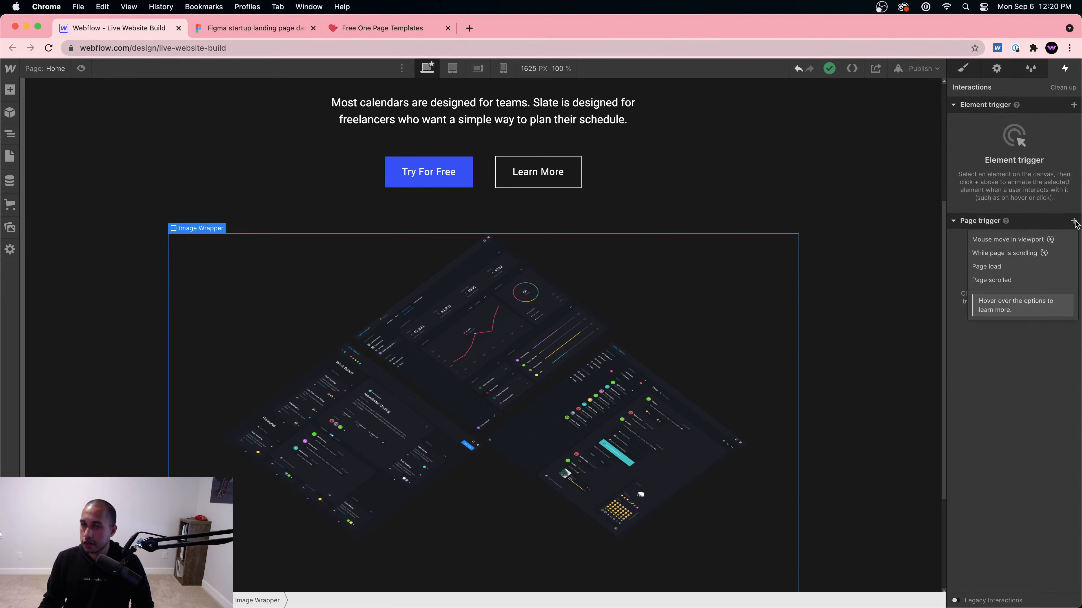
click(1005, 266)
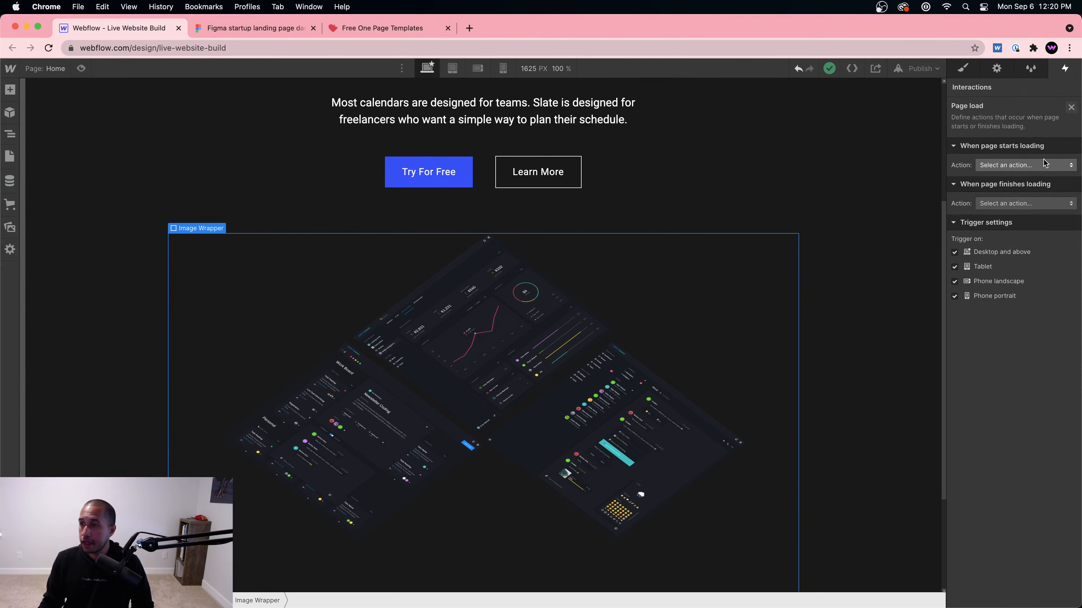
click(1014, 203)
click(1010, 232)
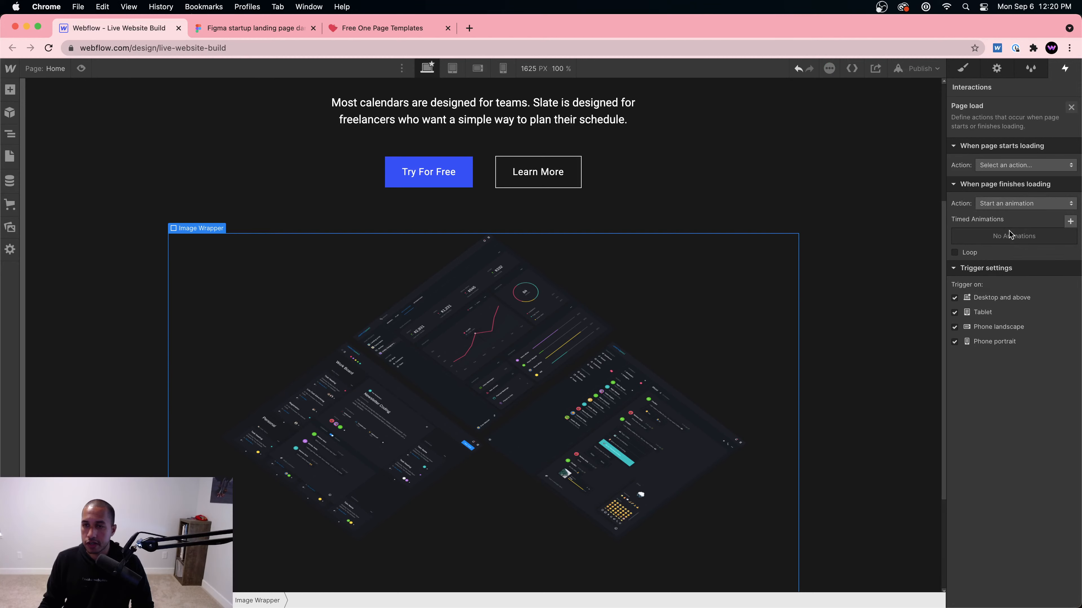
Step: Create a new timed animation named 'Images hovering'
click(1070, 222)
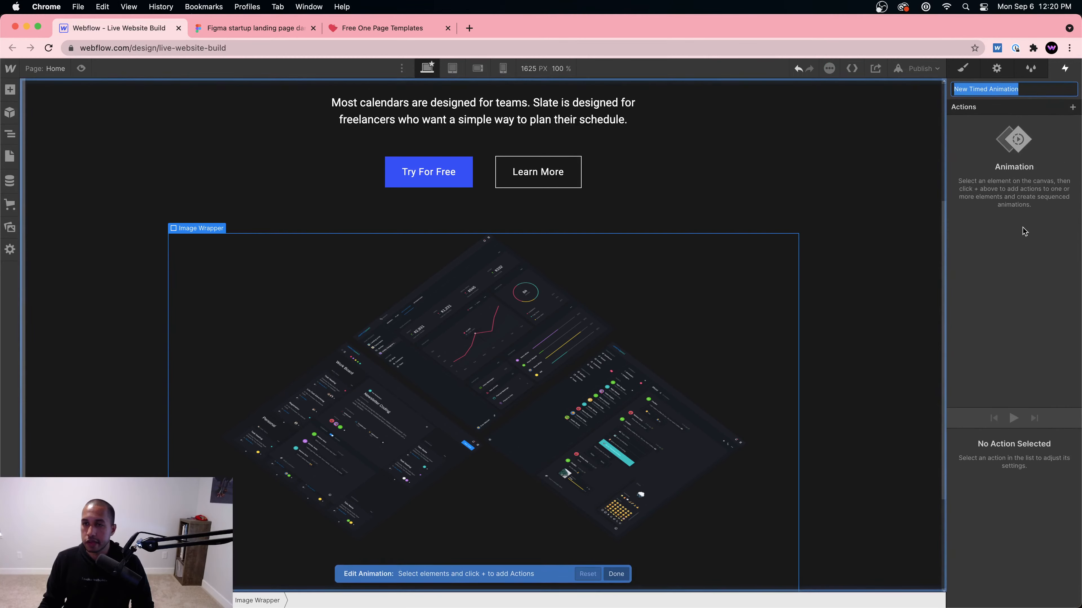
text(Images hov)
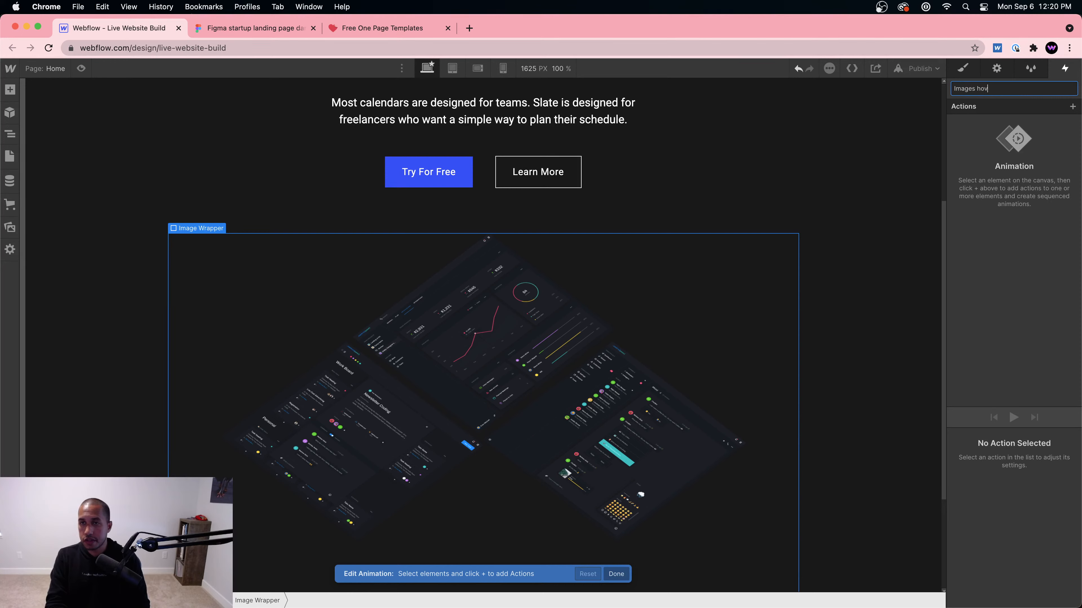
text(ering)
key(Return)
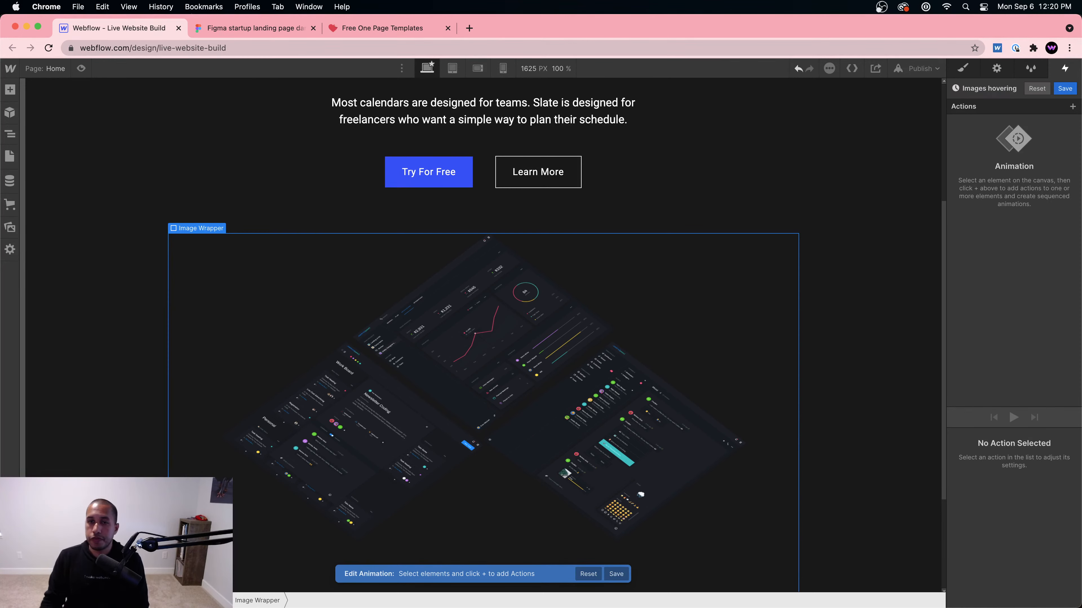
Step: Add a Move action to the top dashboard image with a 5% vertical offset
click(403, 252)
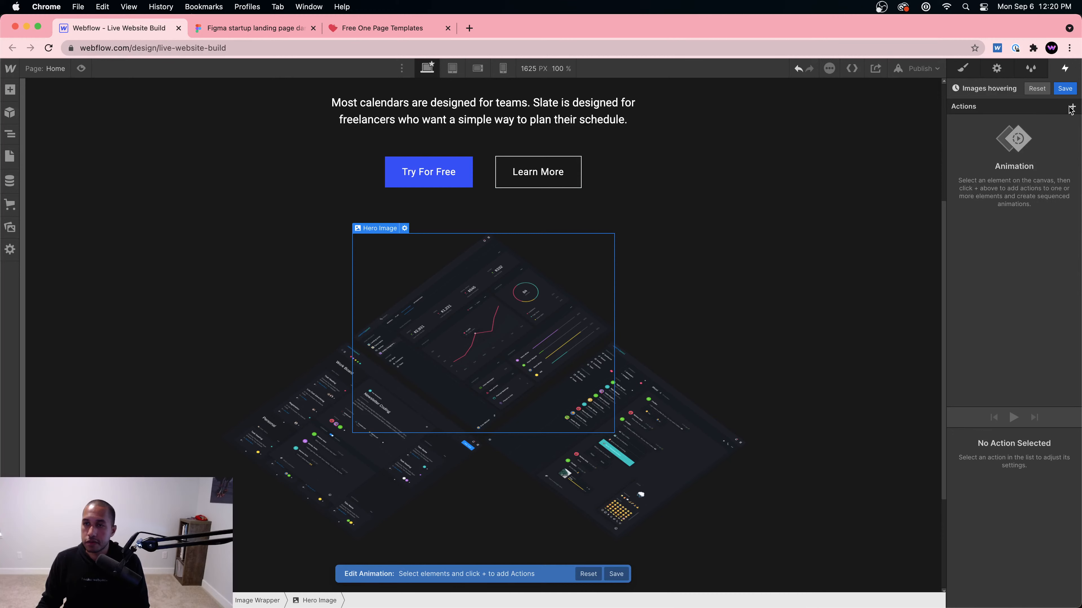
click(1070, 108)
click(1024, 137)
scroll(1039, 486, down, 3)
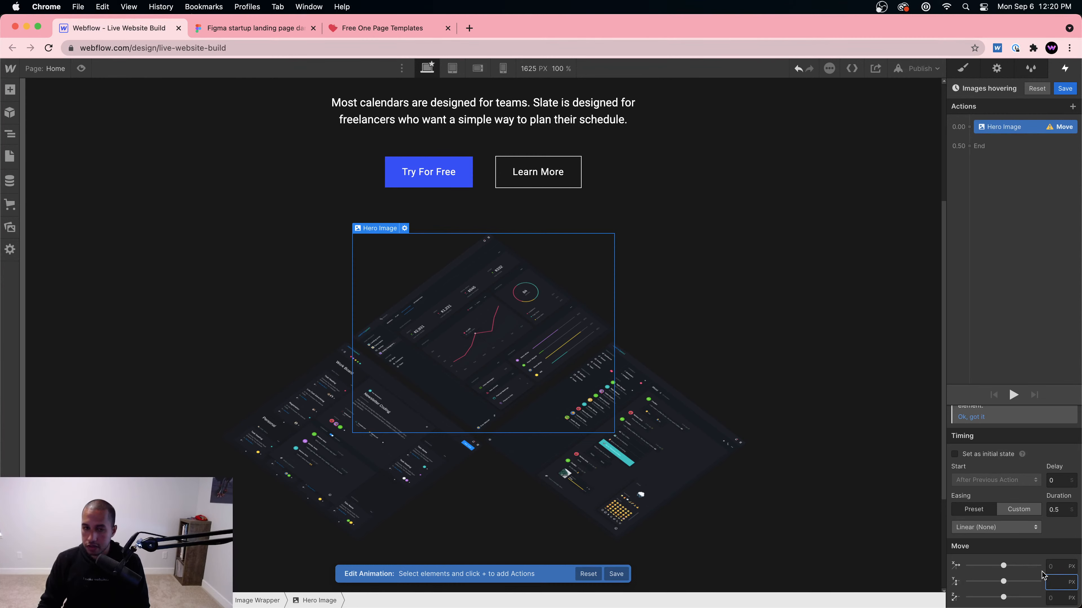
key(Return)
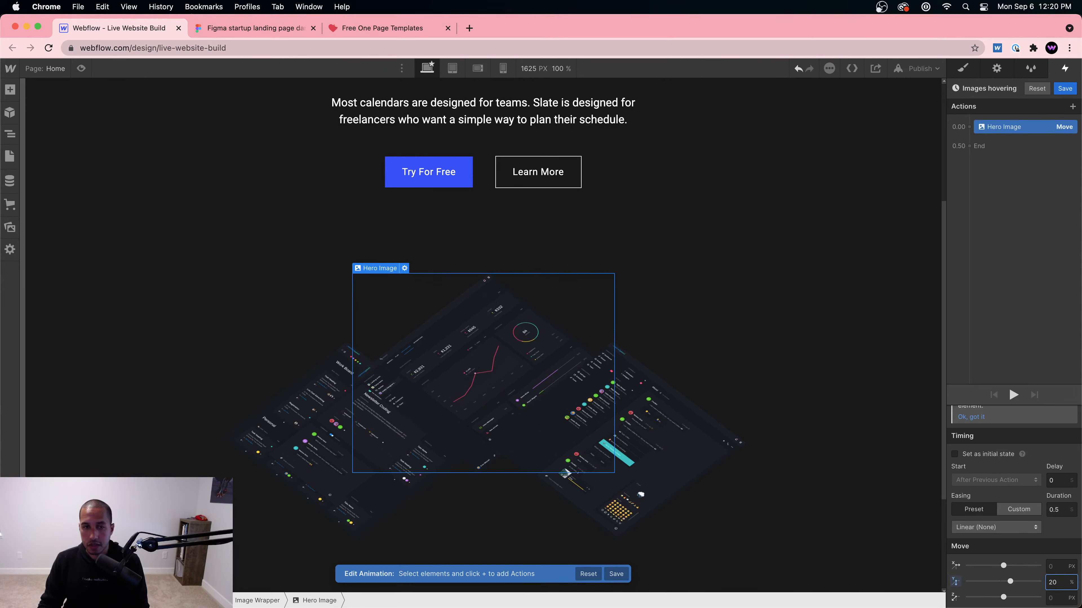
key(super+a)
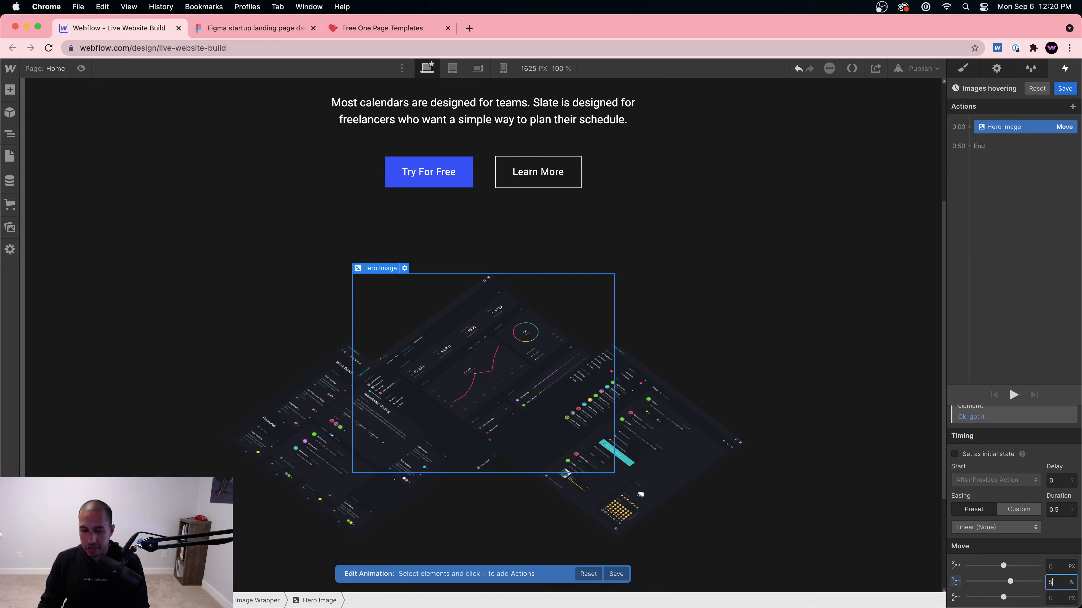
key(Return)
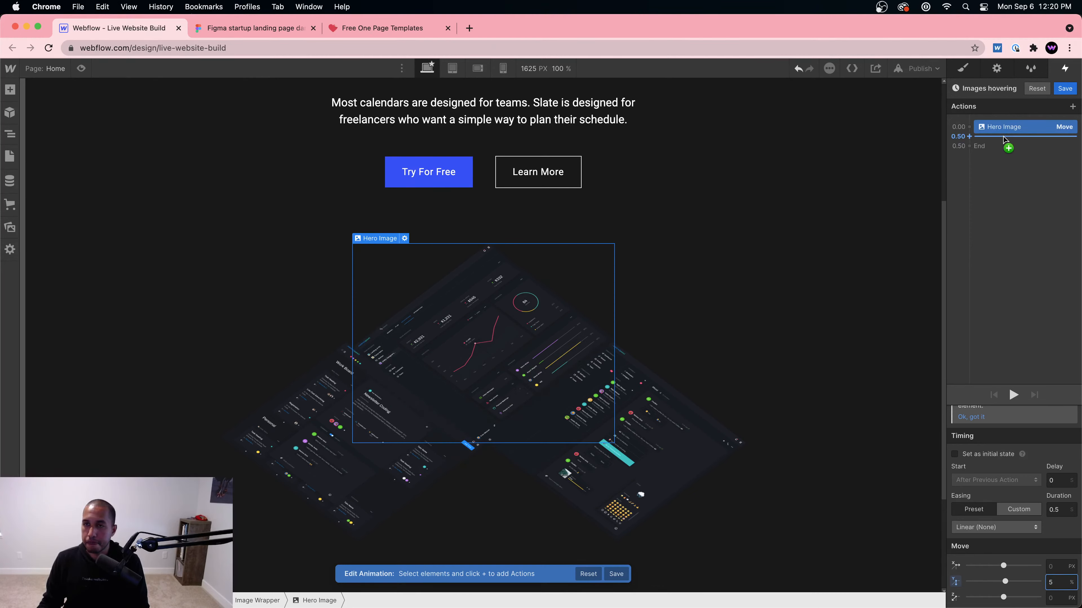
Step: Add a second Move at 0.50 with Y 0%, and change the first move's Y to 3%
click(1004, 139)
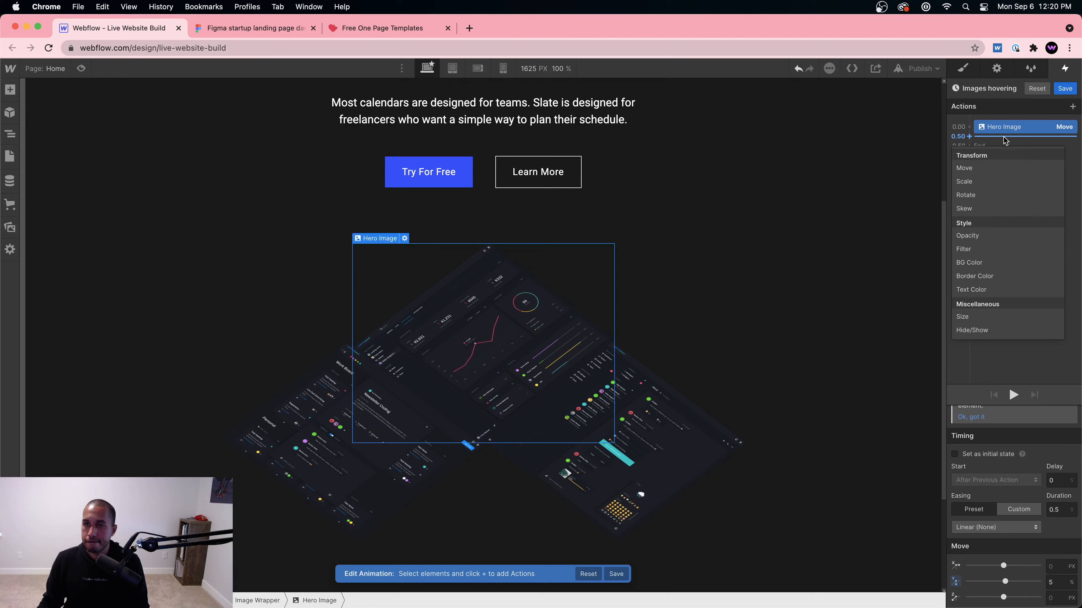
click(995, 164)
click(1050, 584)
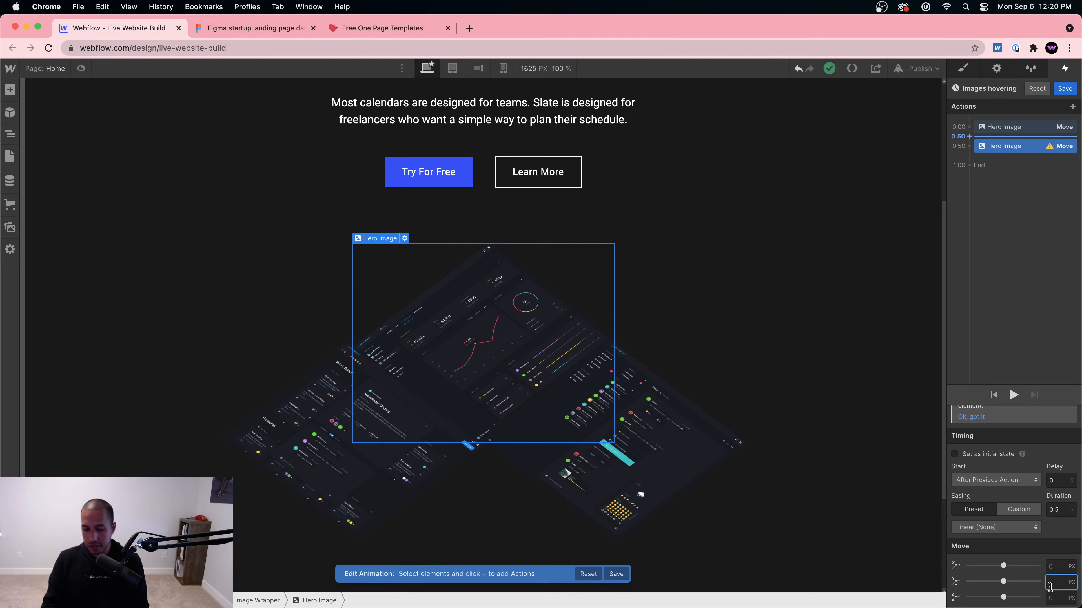
key(Return)
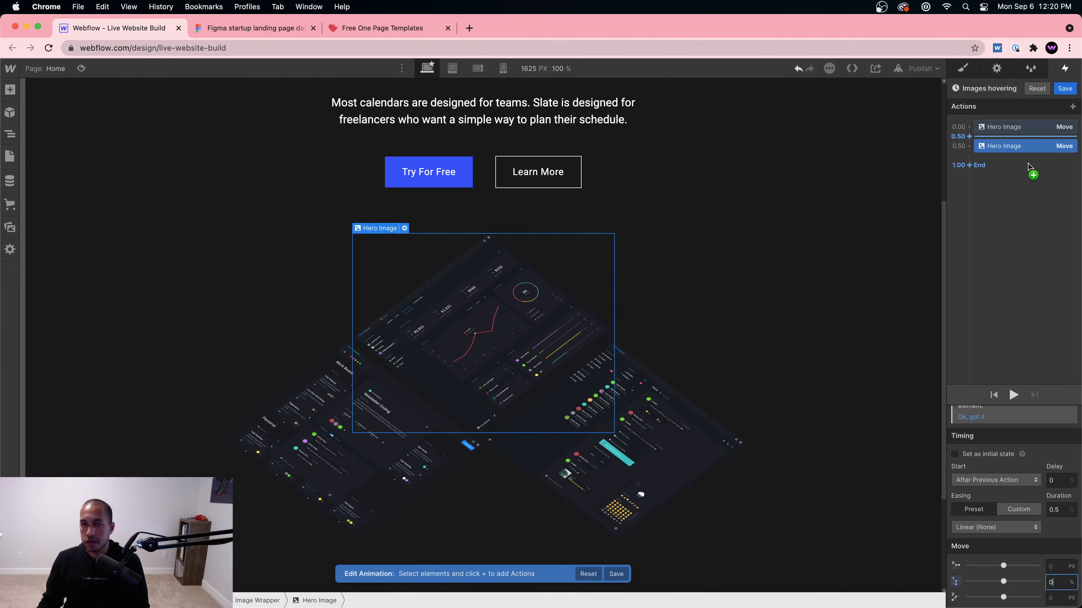
click(1005, 127)
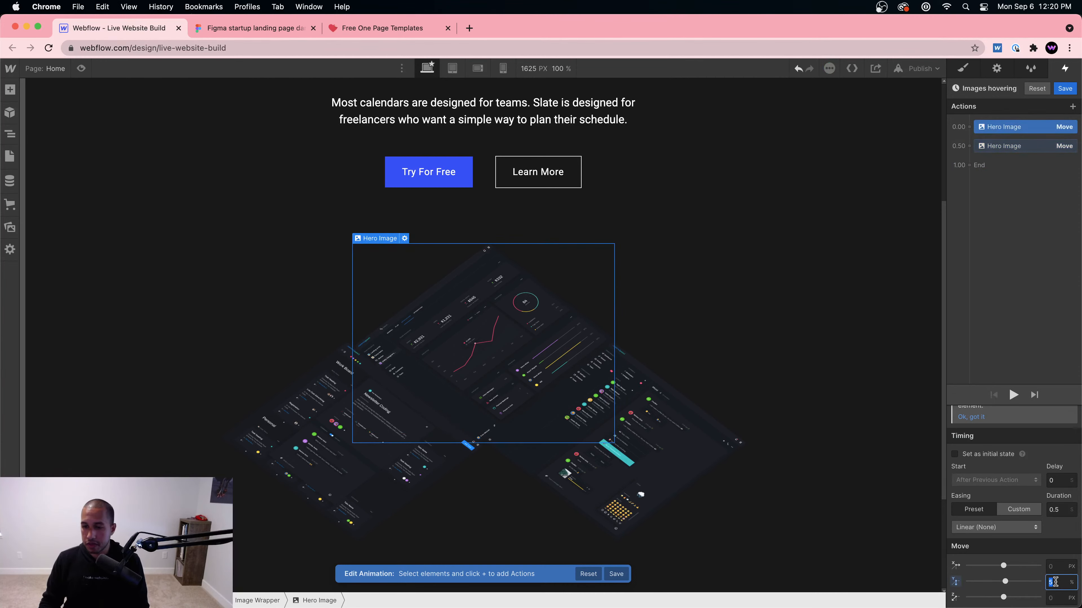
text(3)
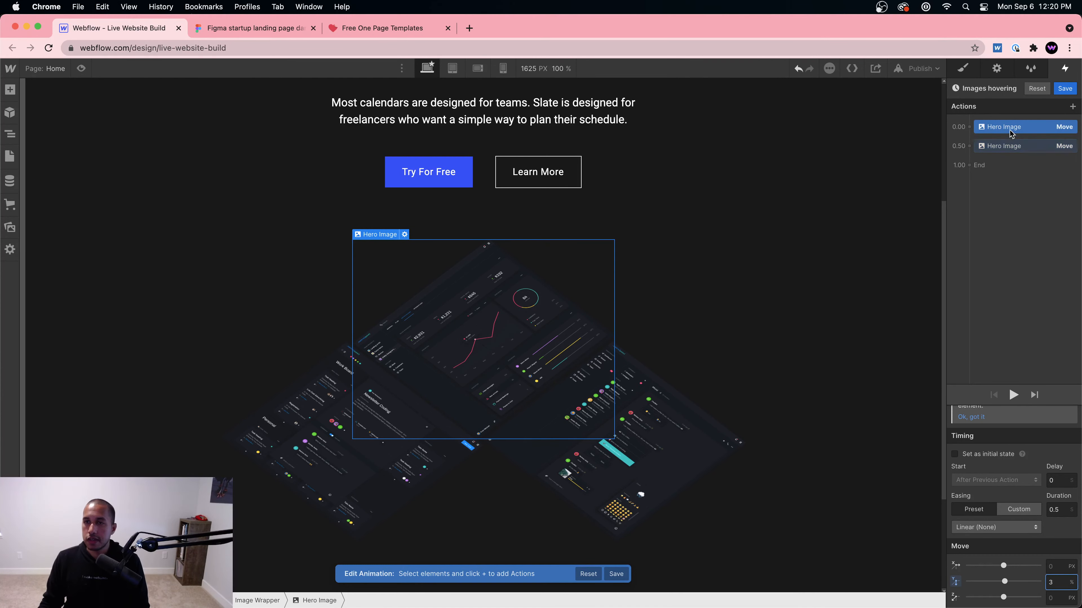
click(637, 456)
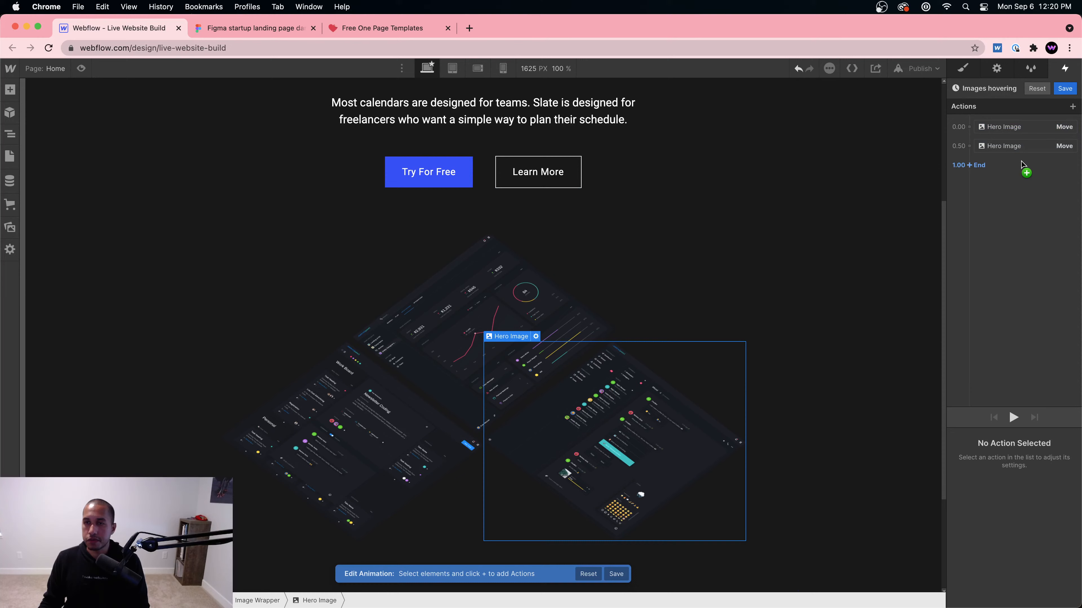
Step: Add Move actions for the right image with Y -3% and 0%, and play the animation
click(1011, 137)
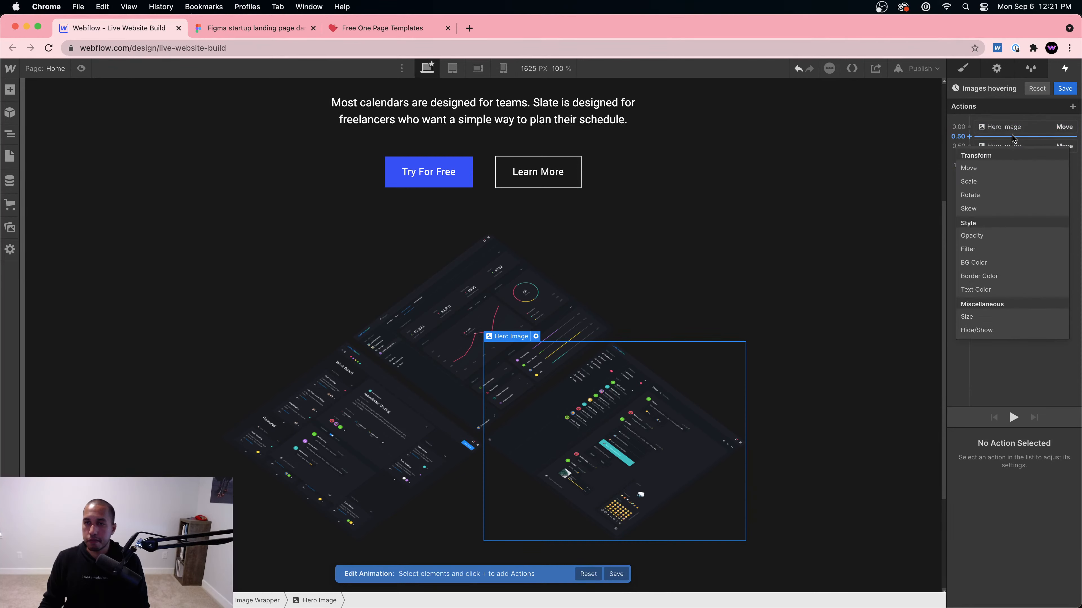
click(995, 179)
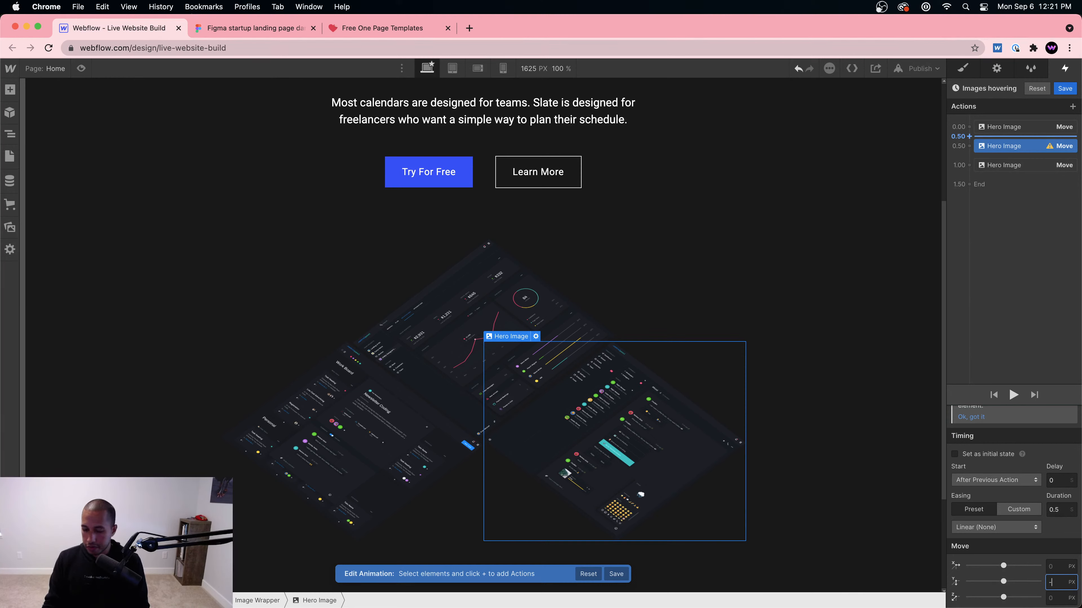
key(Return)
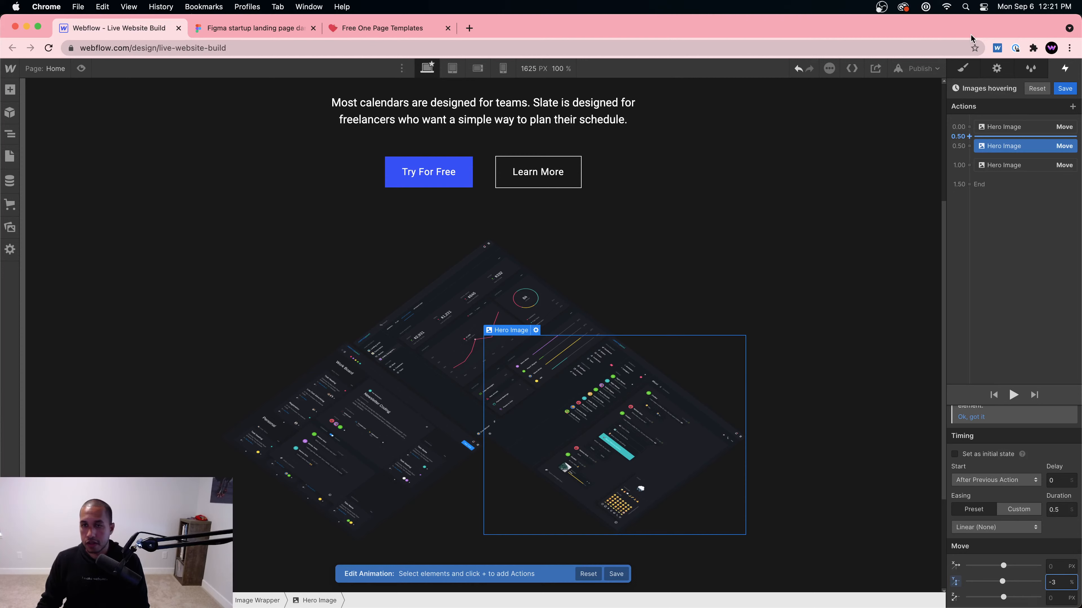
drag(1014, 146, 1015, 150)
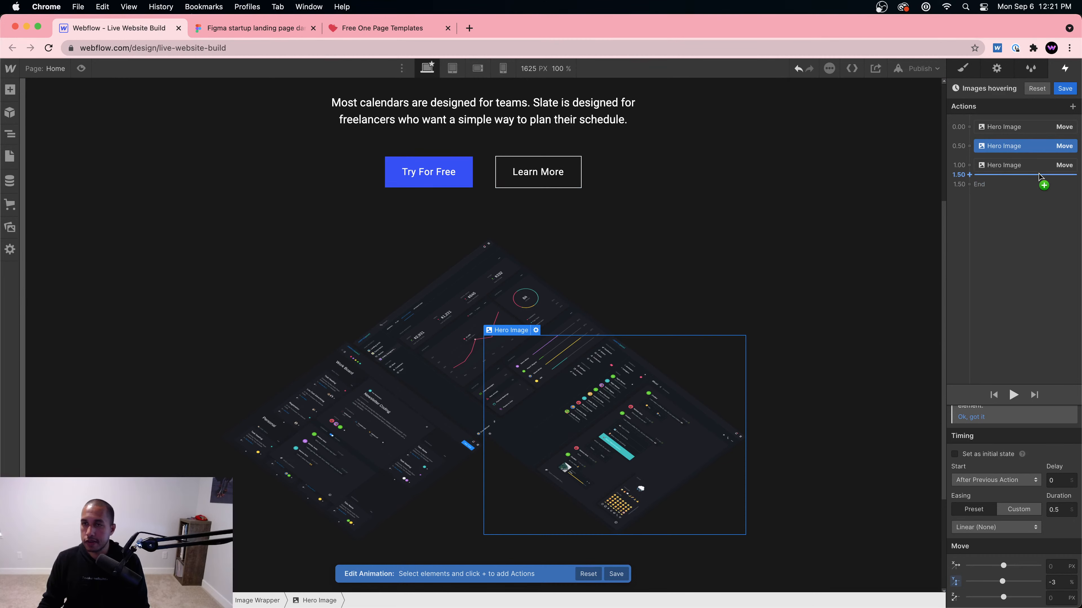
click(1044, 183)
click(1001, 209)
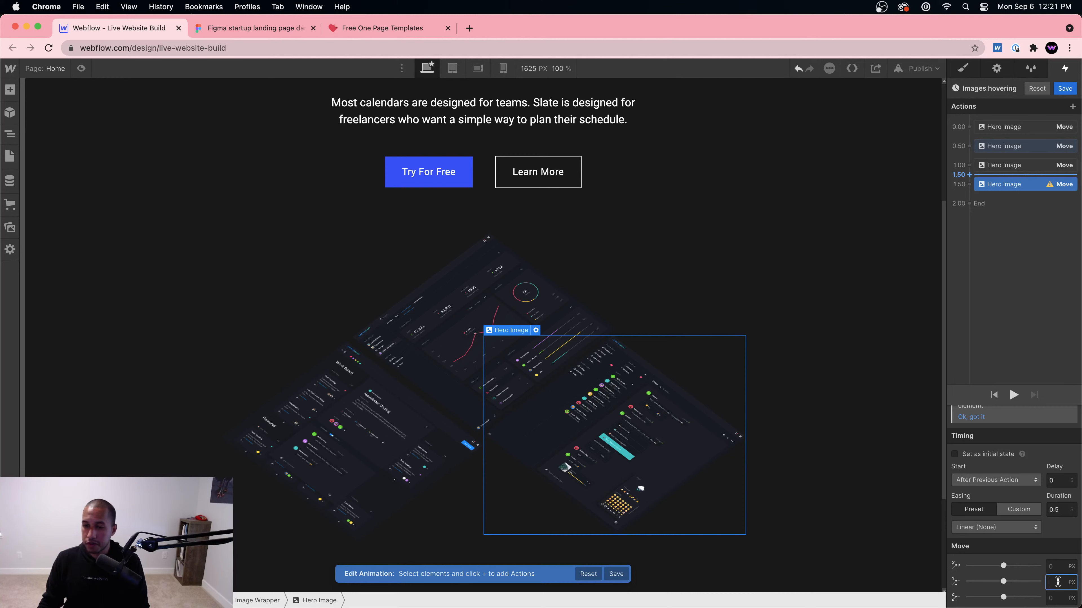
text(0%)
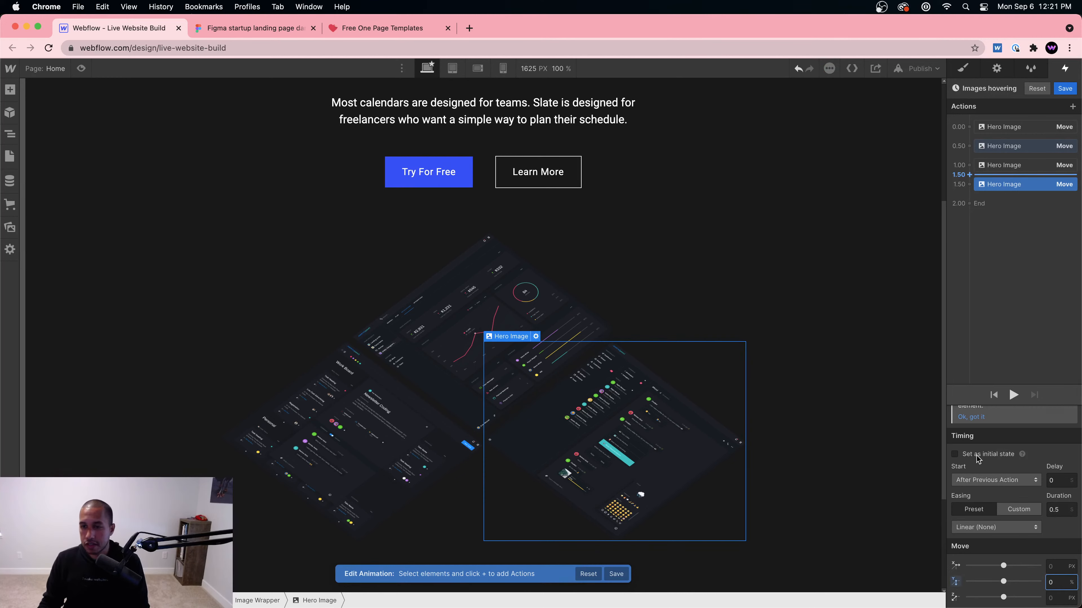
click(1013, 395)
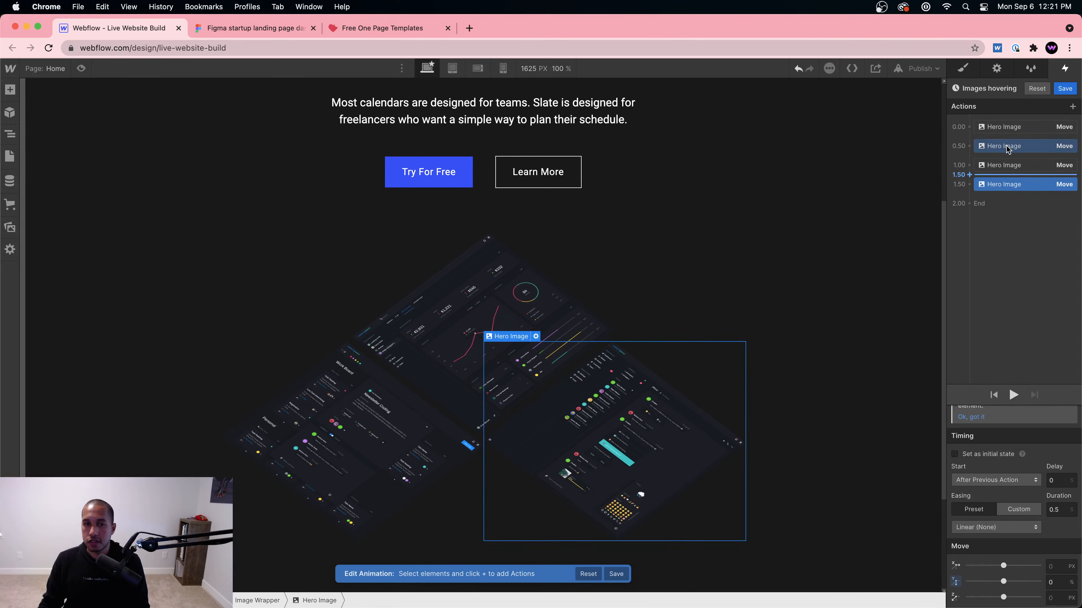
Step: Group the right image's moves into the 0.00 and 0.50 steps and replay the animation
drag(1006, 147, 1007, 136)
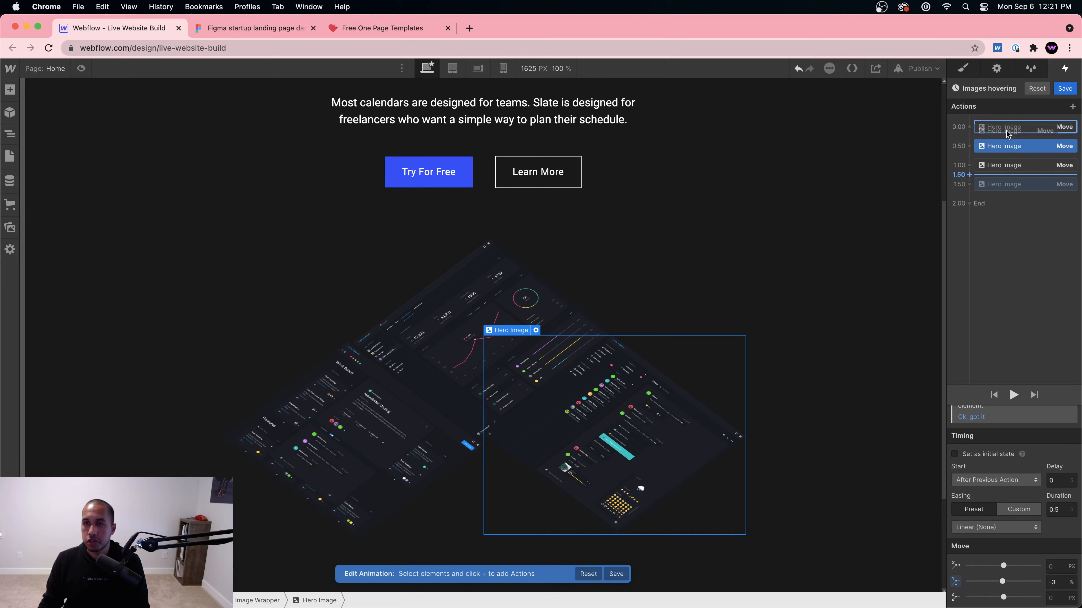
click(1008, 160)
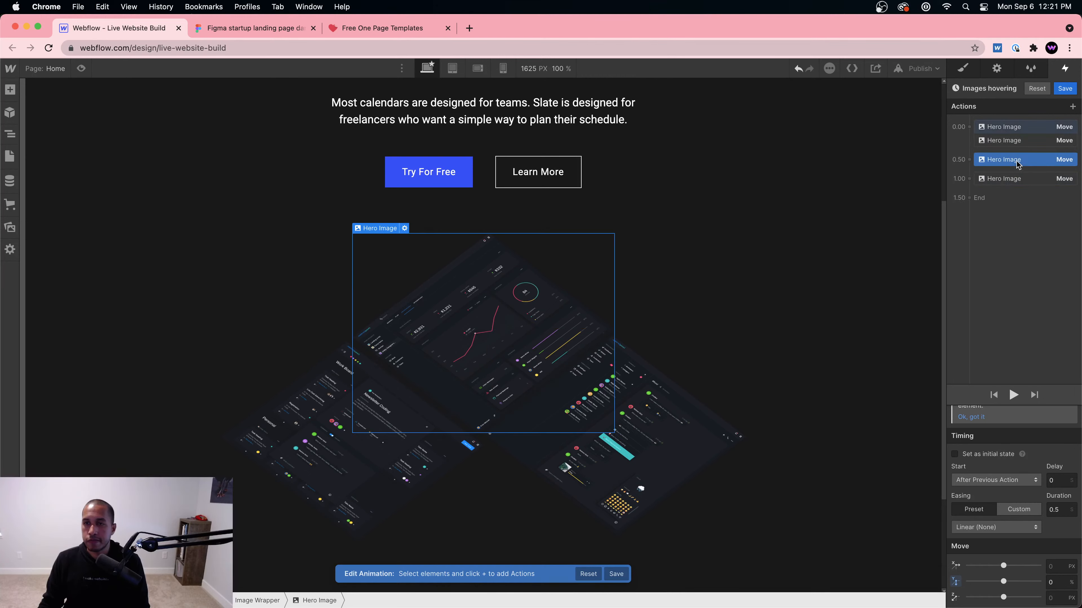
click(1015, 396)
click(1006, 182)
drag(1006, 181, 1005, 166)
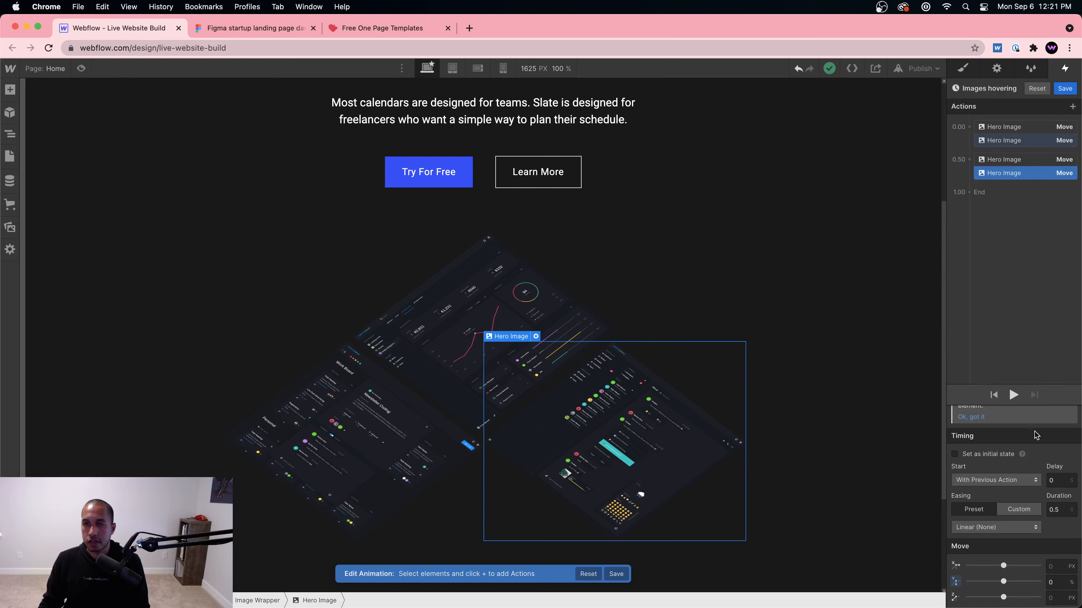
click(1013, 395)
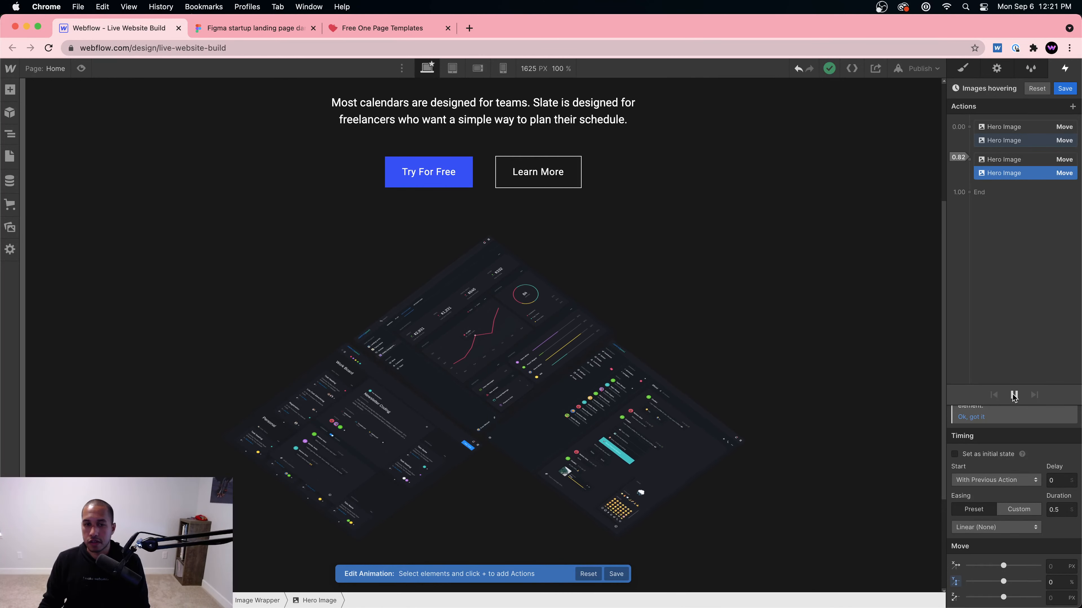
click(370, 448)
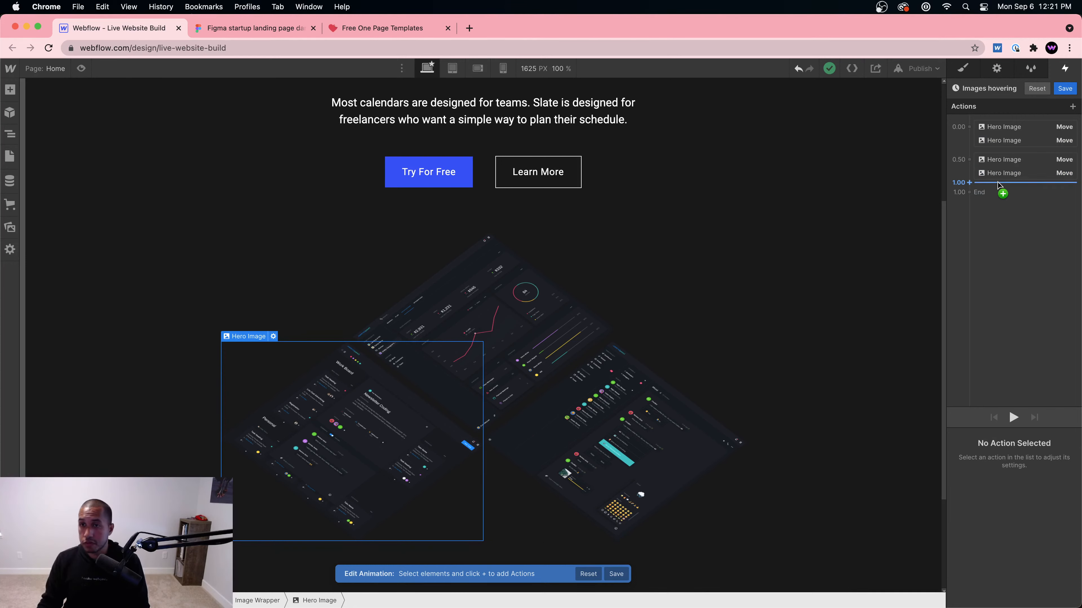
Step: Add a -5% vertical Move for the left hero image to the 0.00 group
click(1003, 194)
click(979, 214)
click(1058, 582)
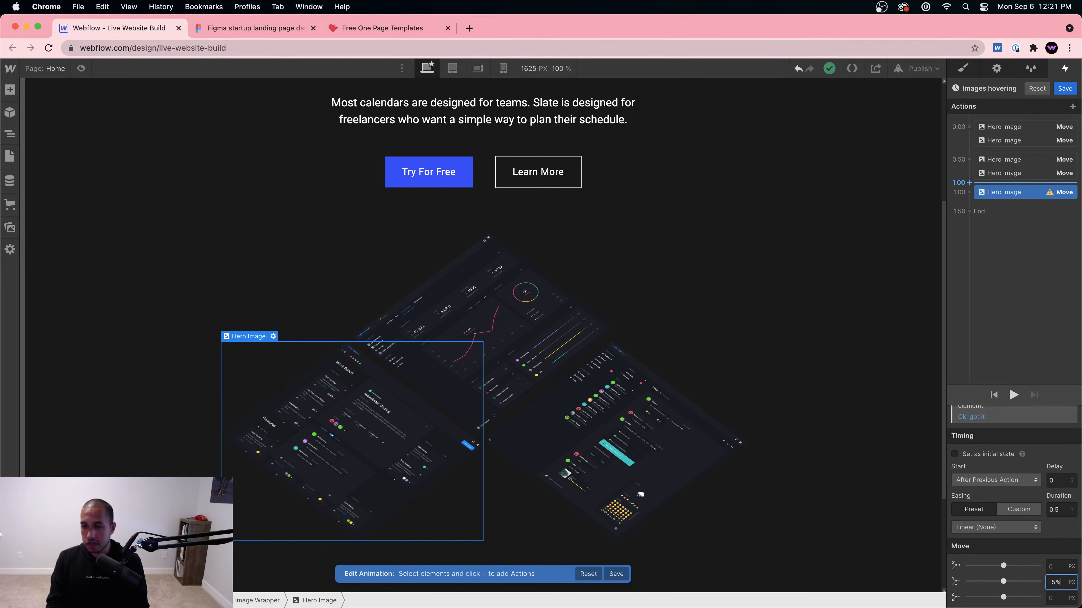
key(Return)
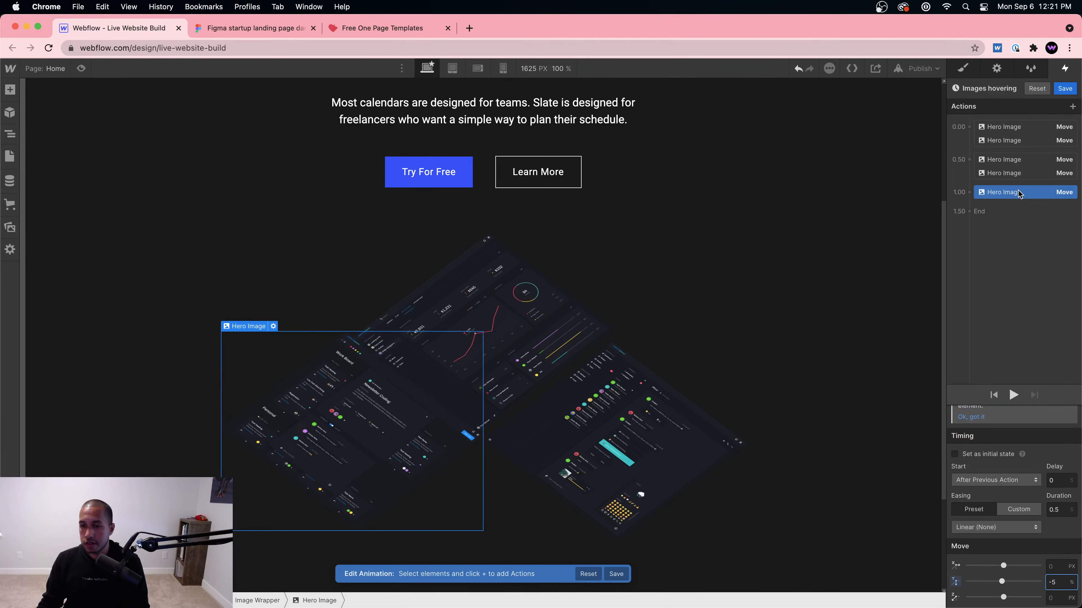
drag(1019, 193, 1018, 145)
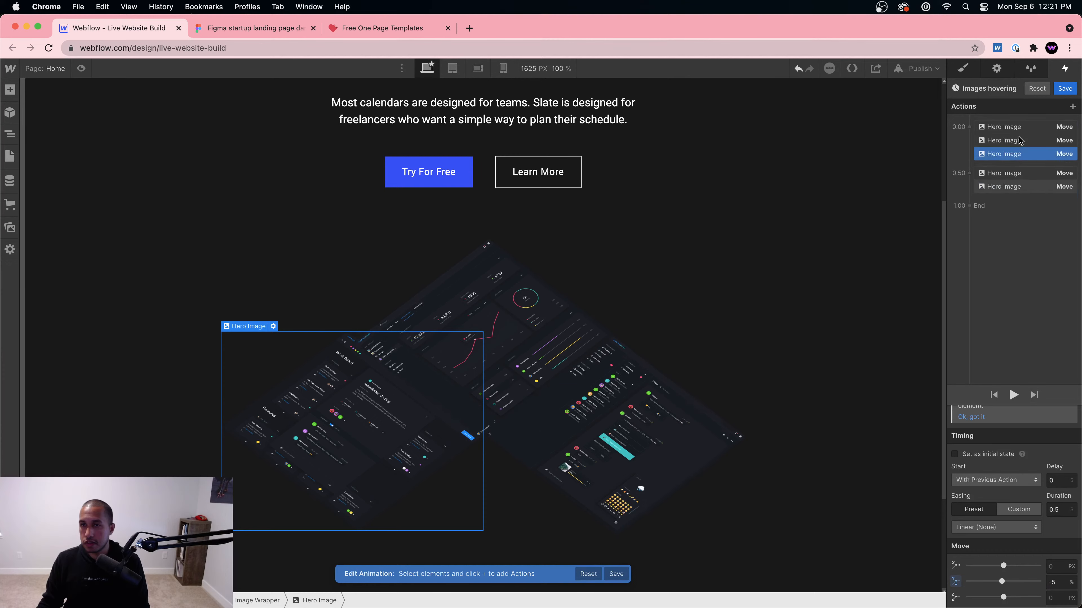
Step: Add a 0% return Move for the left image to the 0.50 group and preview it
click(1011, 197)
click(979, 215)
click(1057, 582)
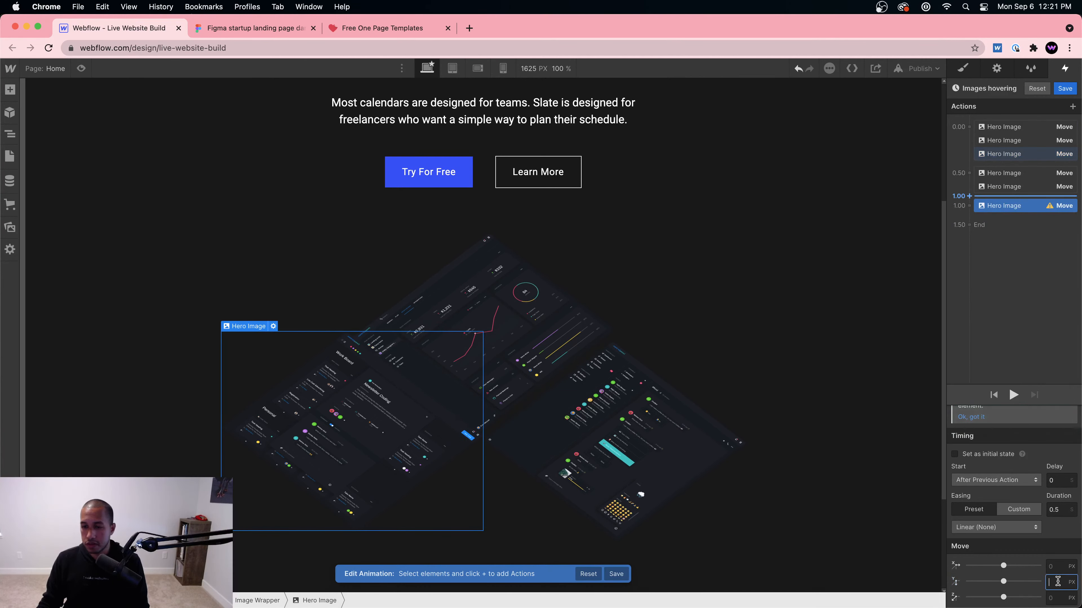
text(0%)
key(Return)
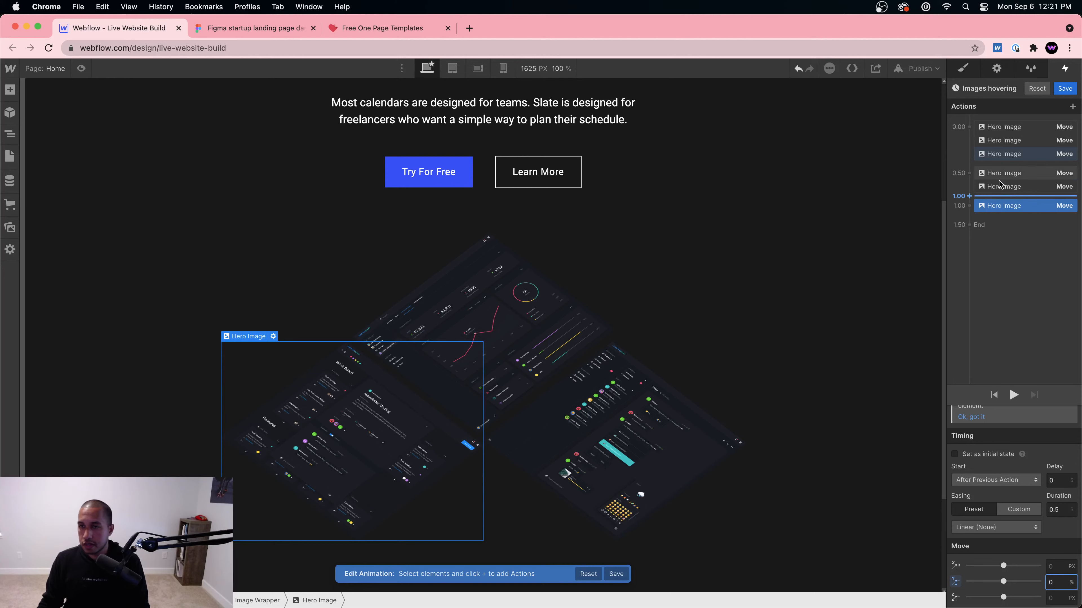
drag(1006, 205, 999, 188)
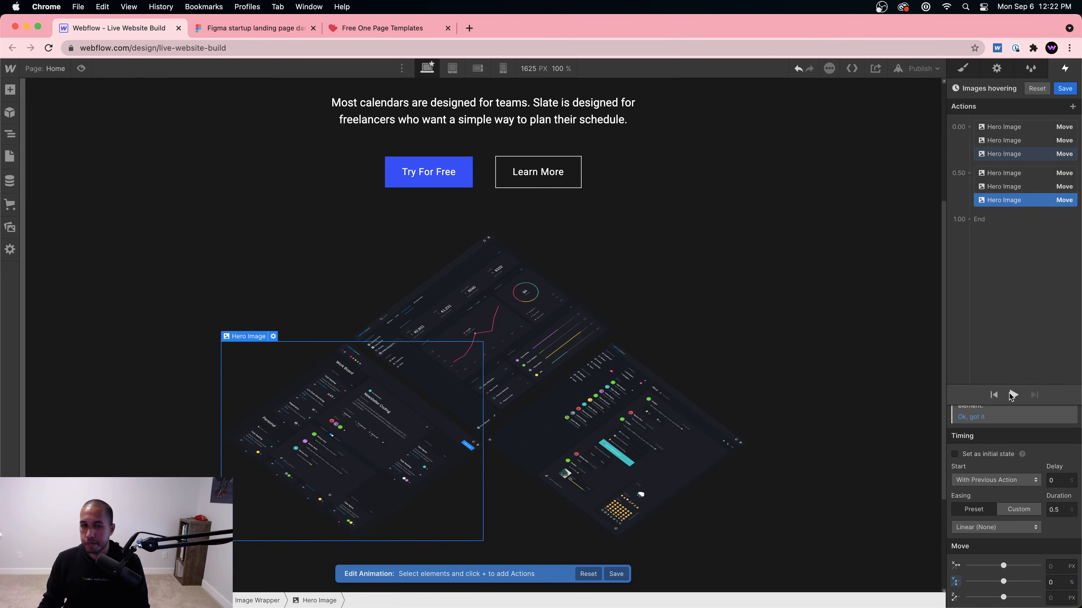
click(1013, 395)
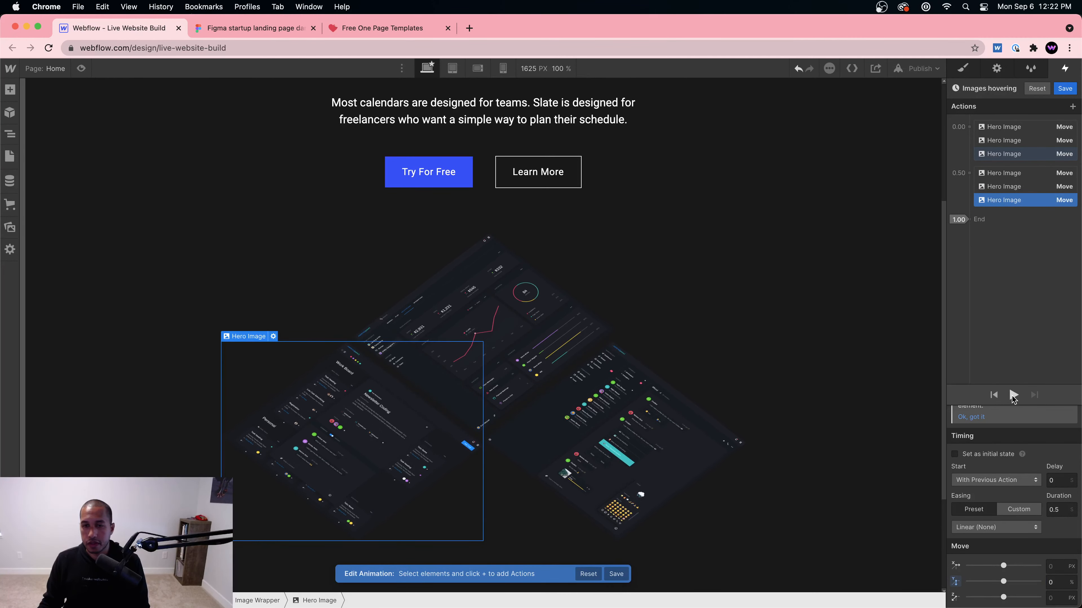
click(1013, 396)
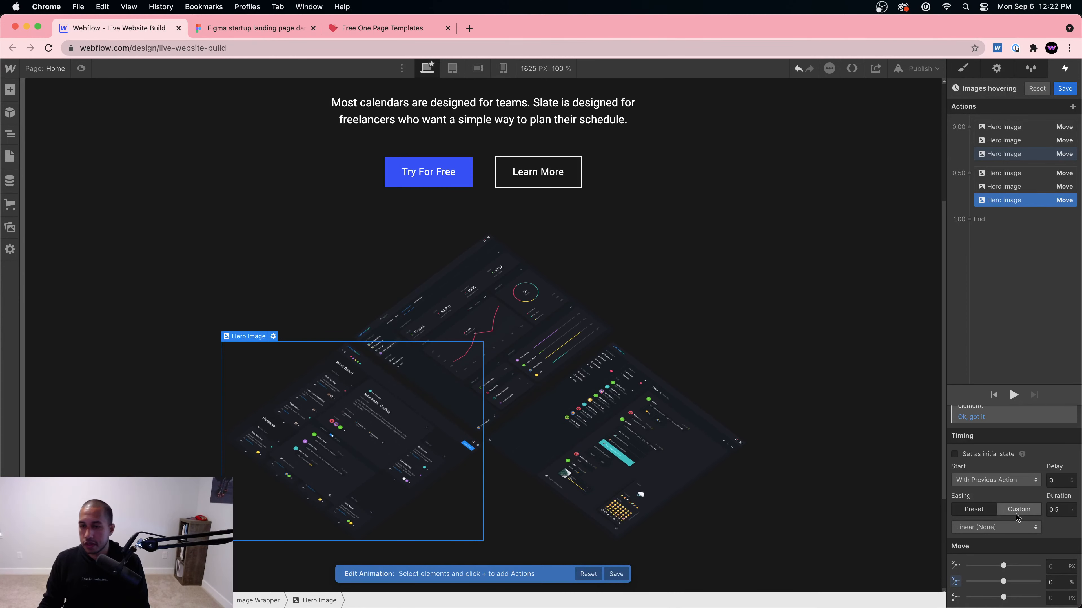
Step: Select all six move actions and give them Ease easing, trying Ease In Out first
click(1011, 127)
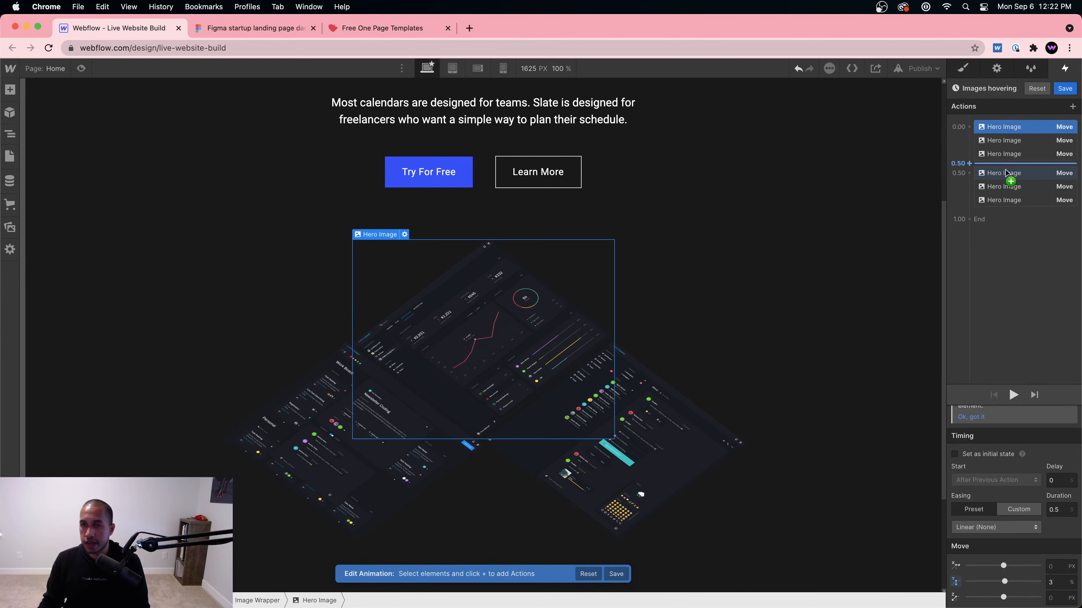
shift+click(1004, 200)
click(996, 527)
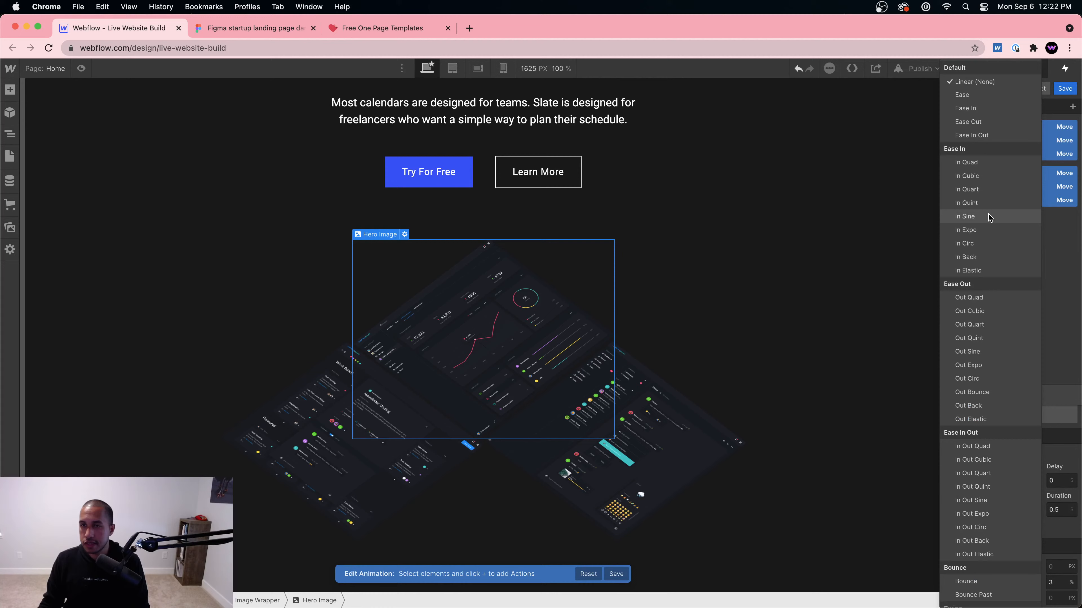
click(971, 135)
click(1012, 395)
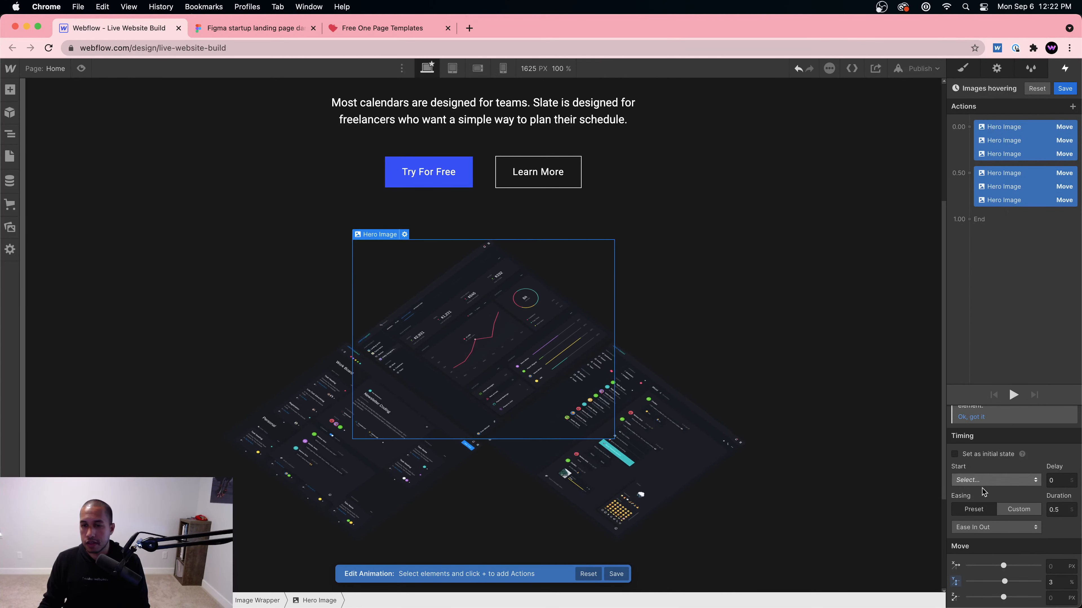
click(993, 527)
click(988, 101)
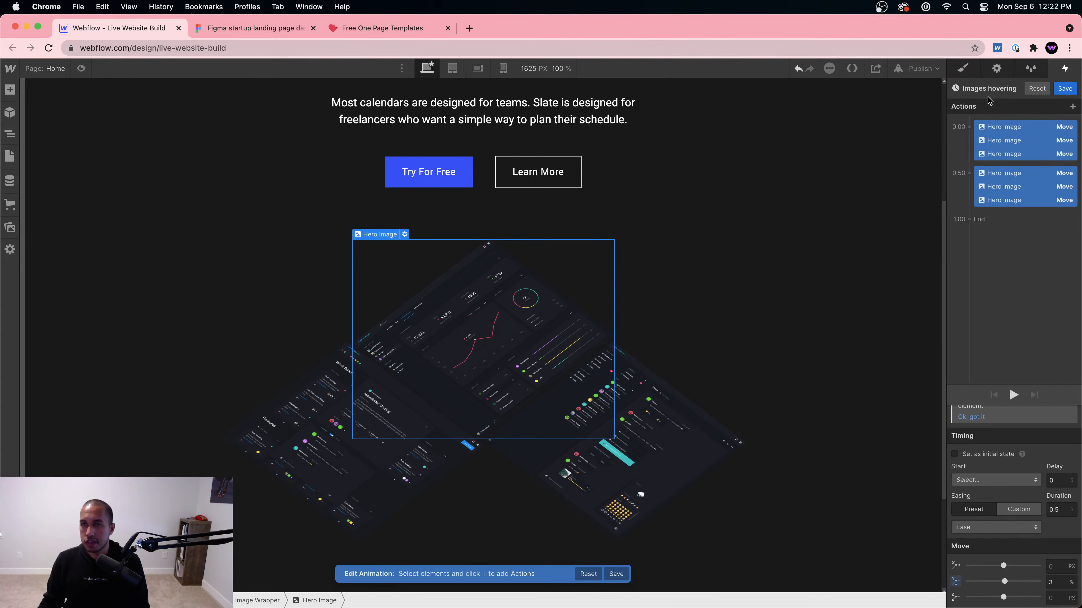
click(1013, 395)
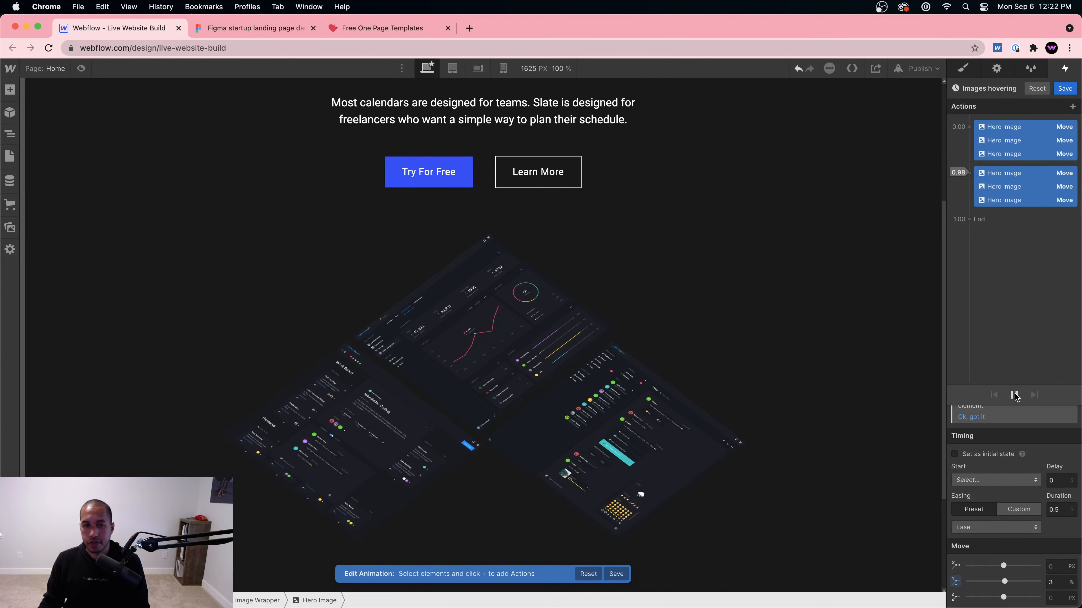
Step: Set the moves' duration to 2 seconds and preview the slower float
double_click(1068, 511)
text(2)
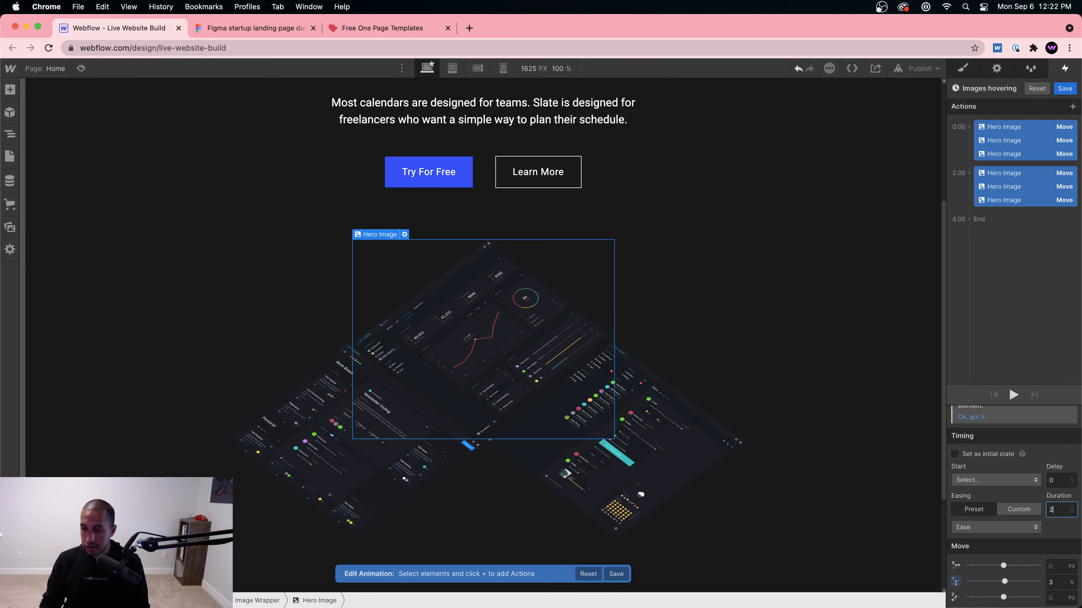
click(1014, 395)
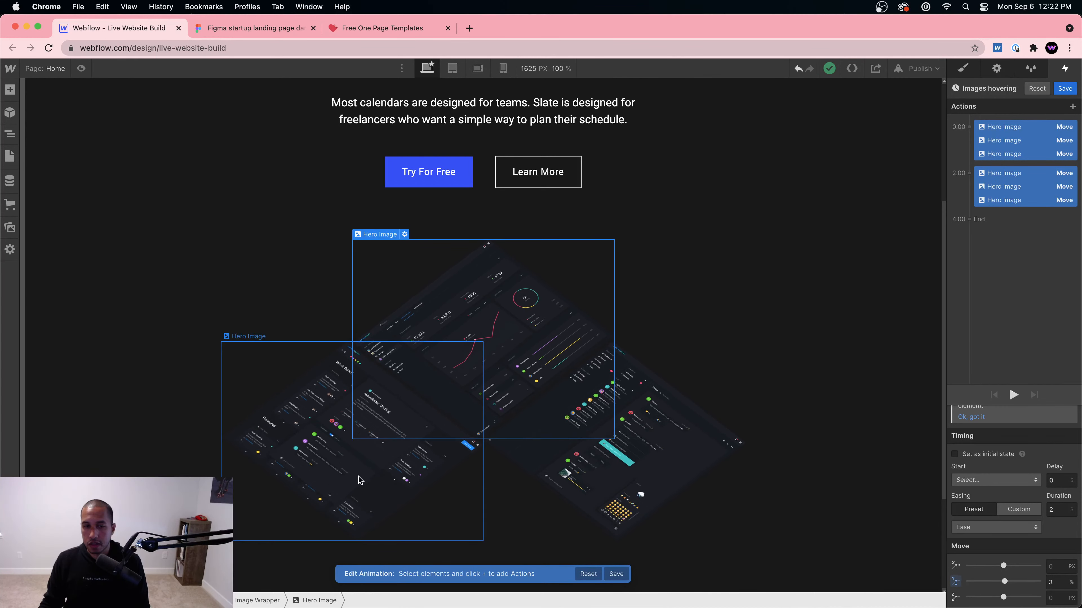
click(372, 476)
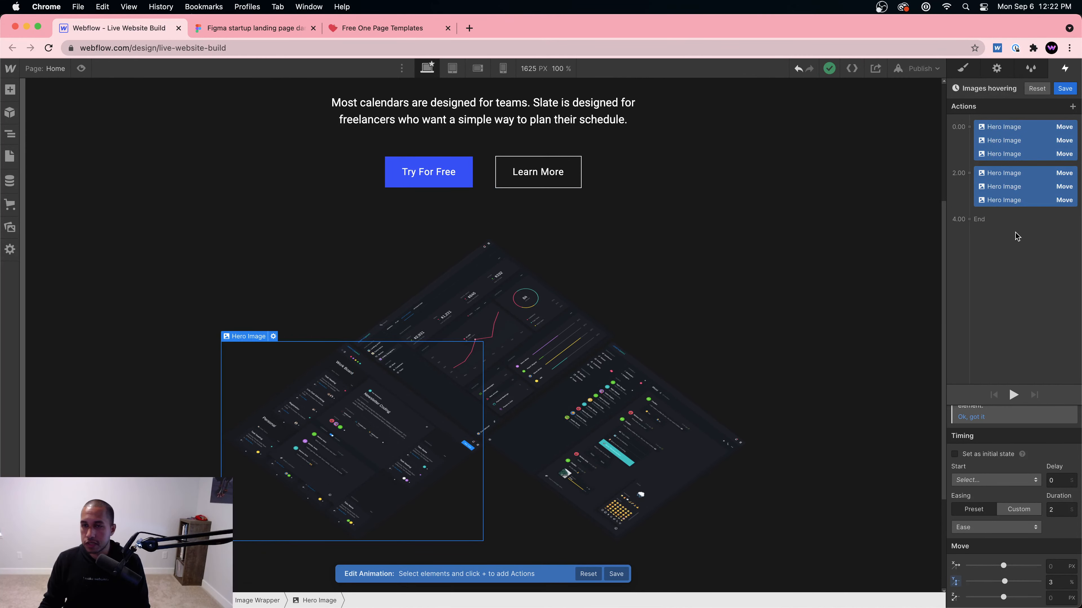
Step: Set the lower-left image's first move to -7% and preview the animation
click(1014, 214)
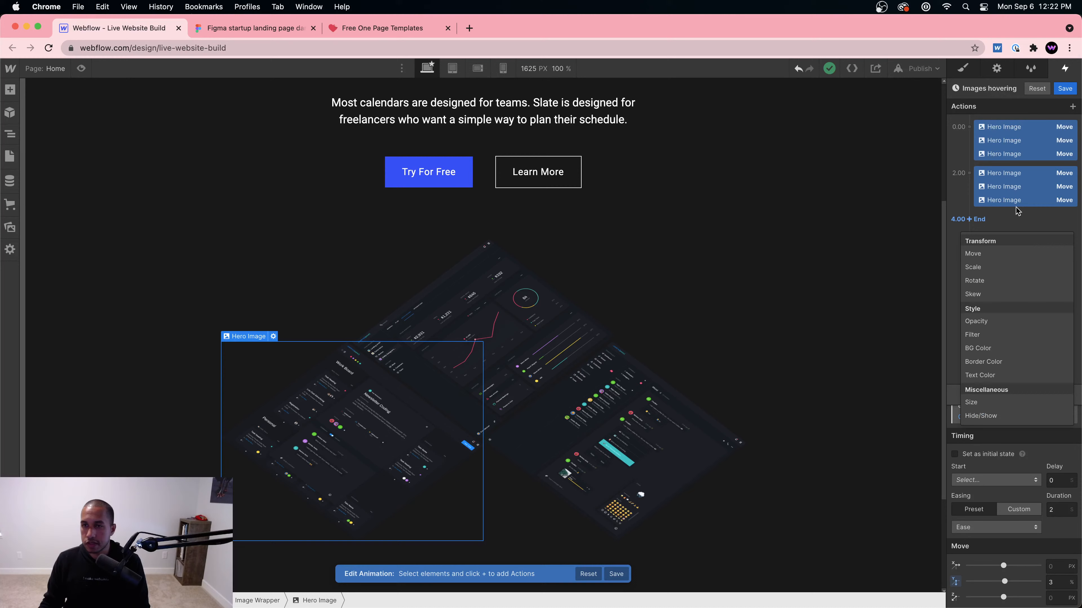
click(520, 438)
click(385, 407)
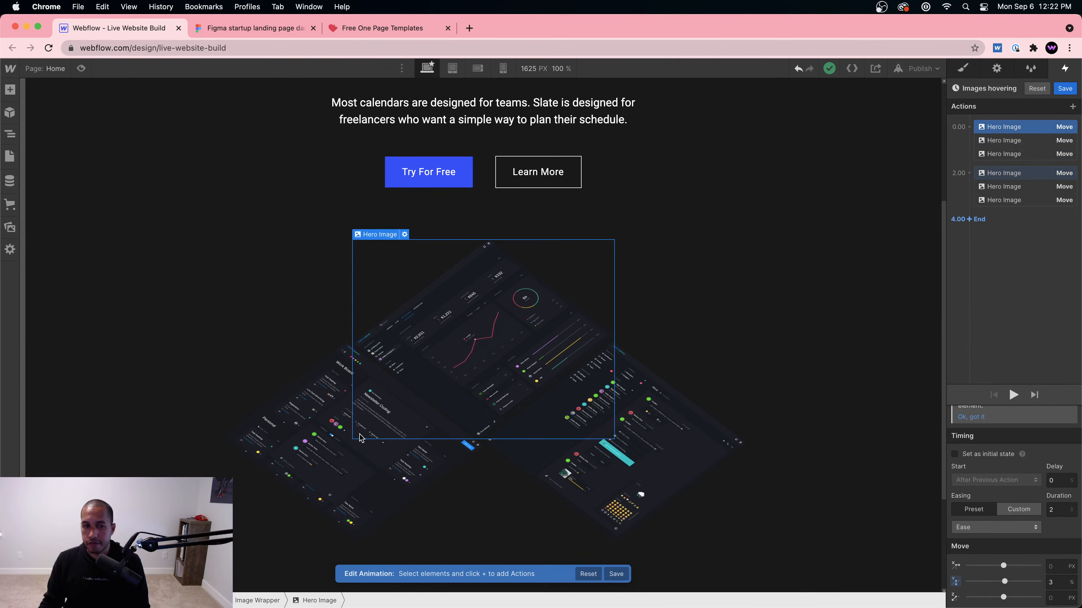
click(359, 438)
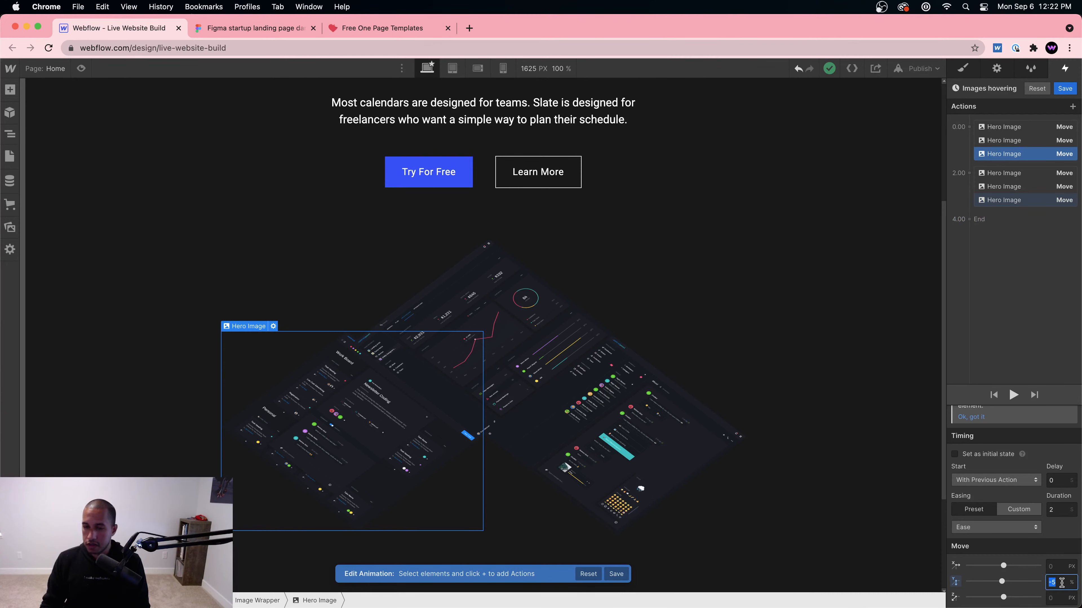
text(-7)
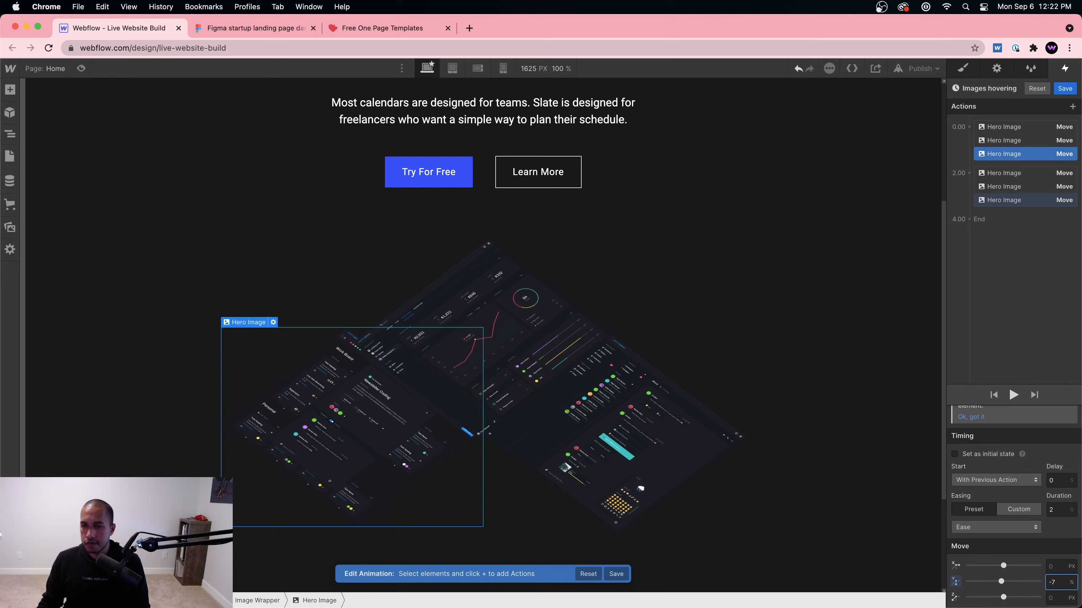
click(1012, 397)
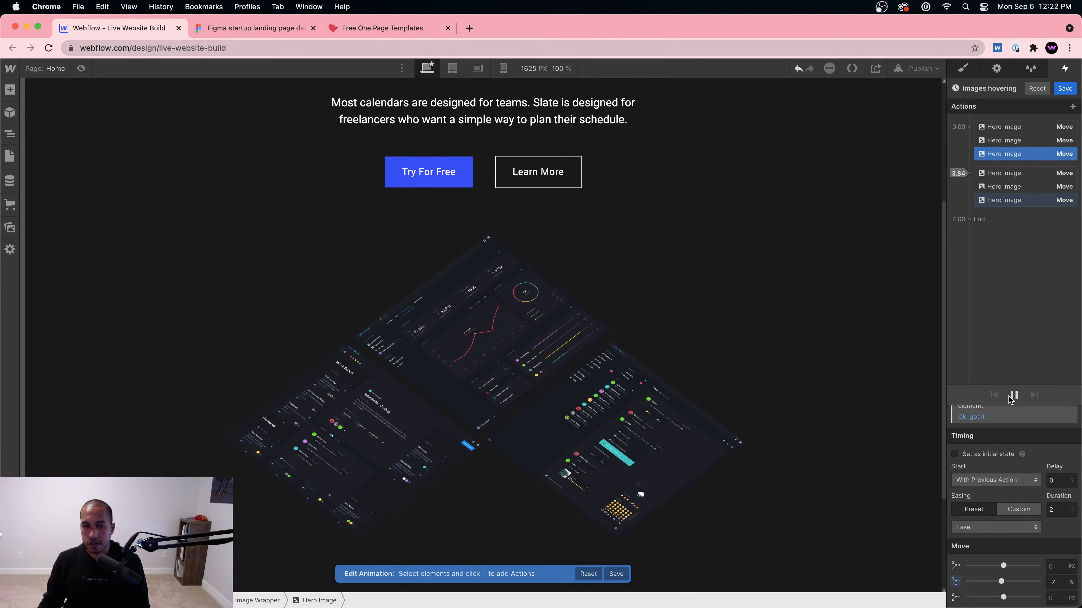
Step: Give the left hero image's move a 0.5 second delay and preview the stagger
click(661, 423)
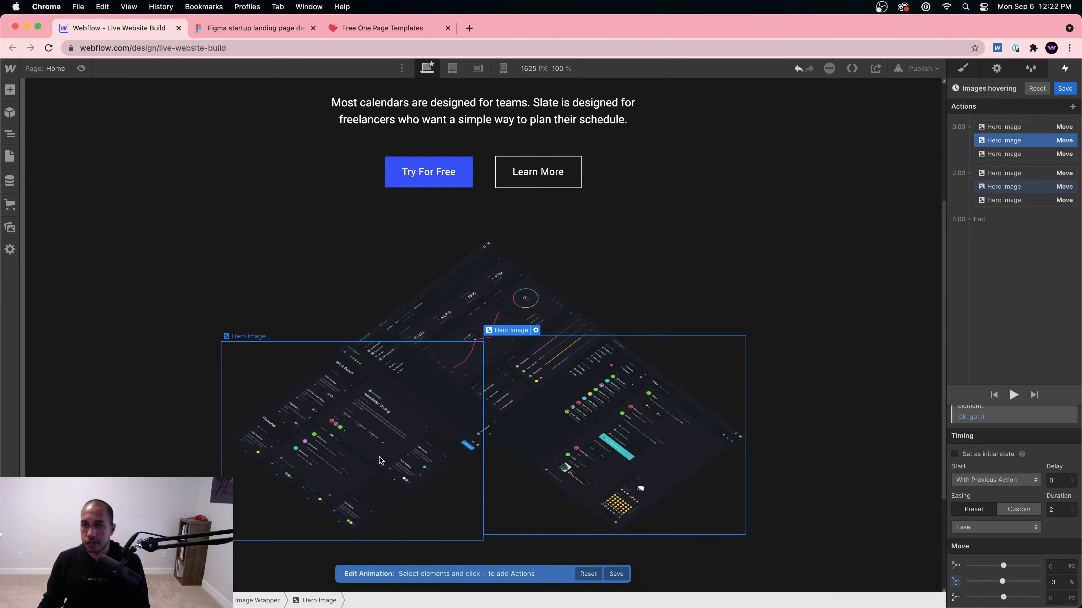
click(399, 453)
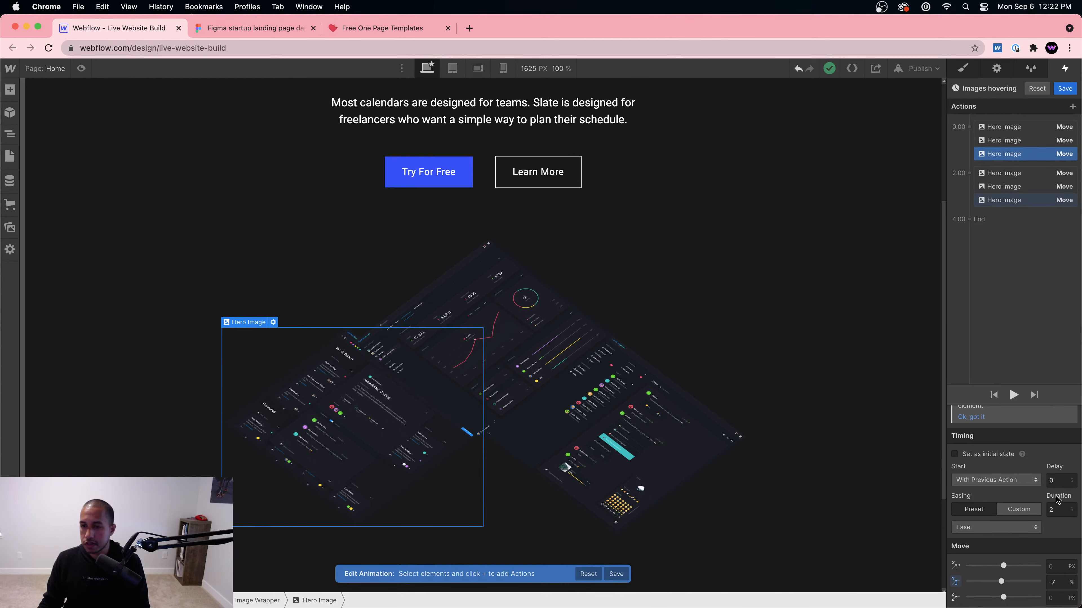
click(1061, 479)
text(.5)
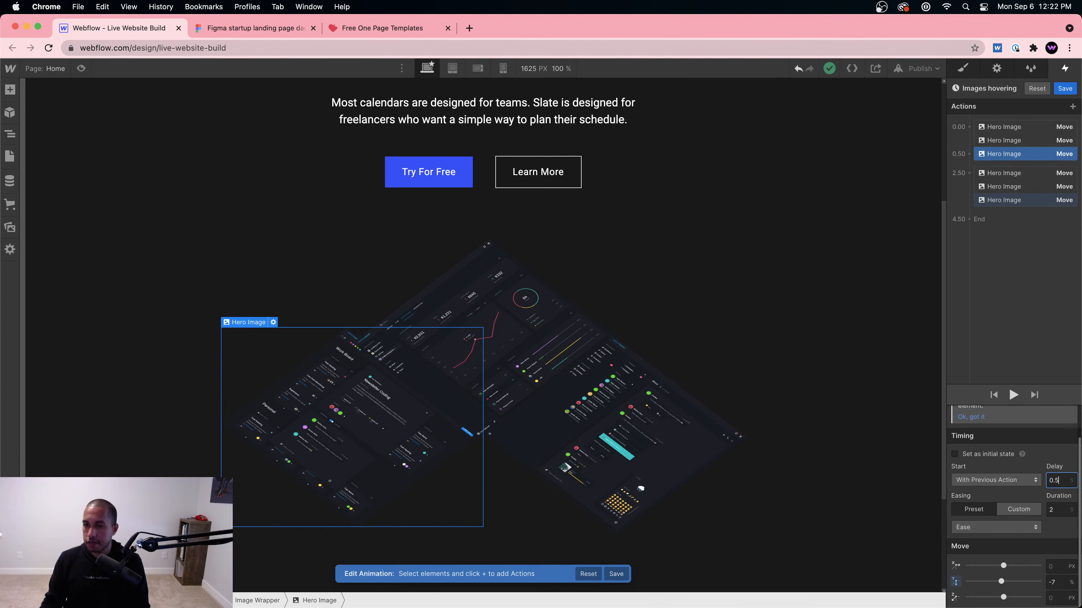
key(Return)
click(1013, 395)
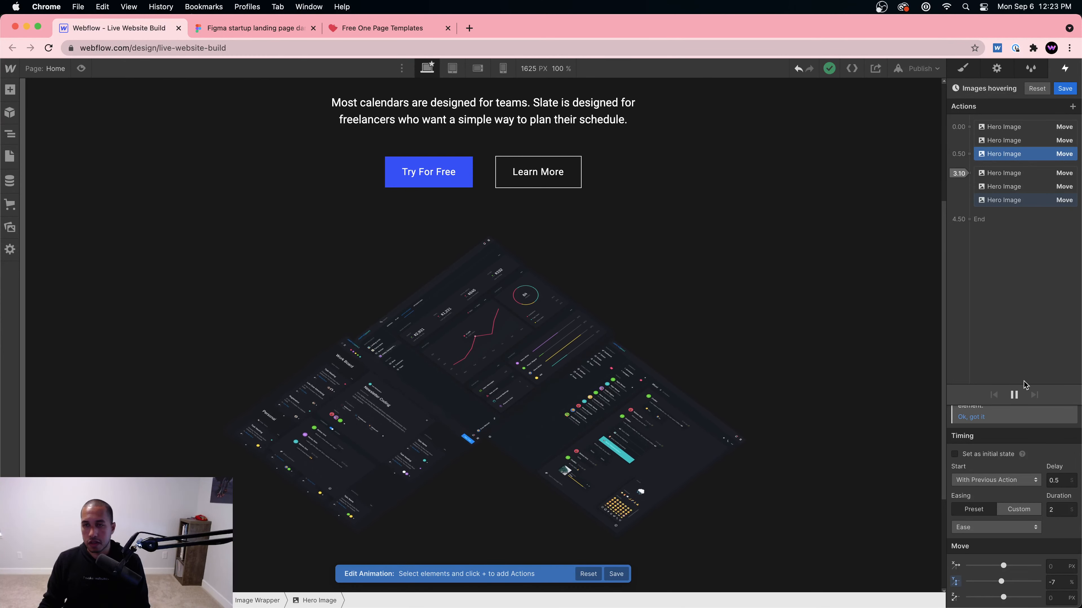
Step: Review the move actions, previewing the animation with all six moves selected
click(1030, 141)
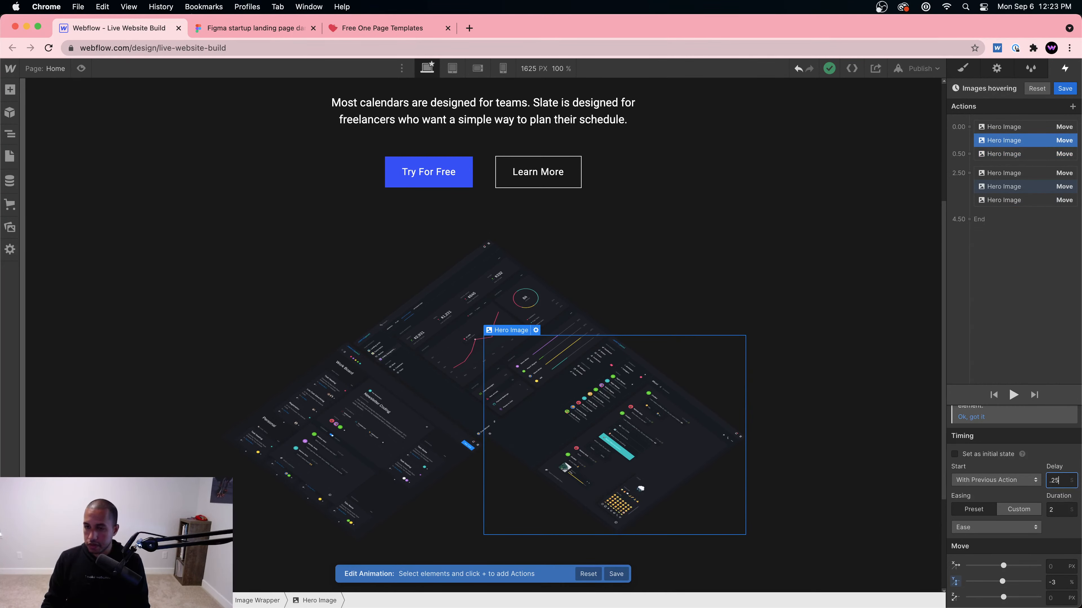
click(1014, 395)
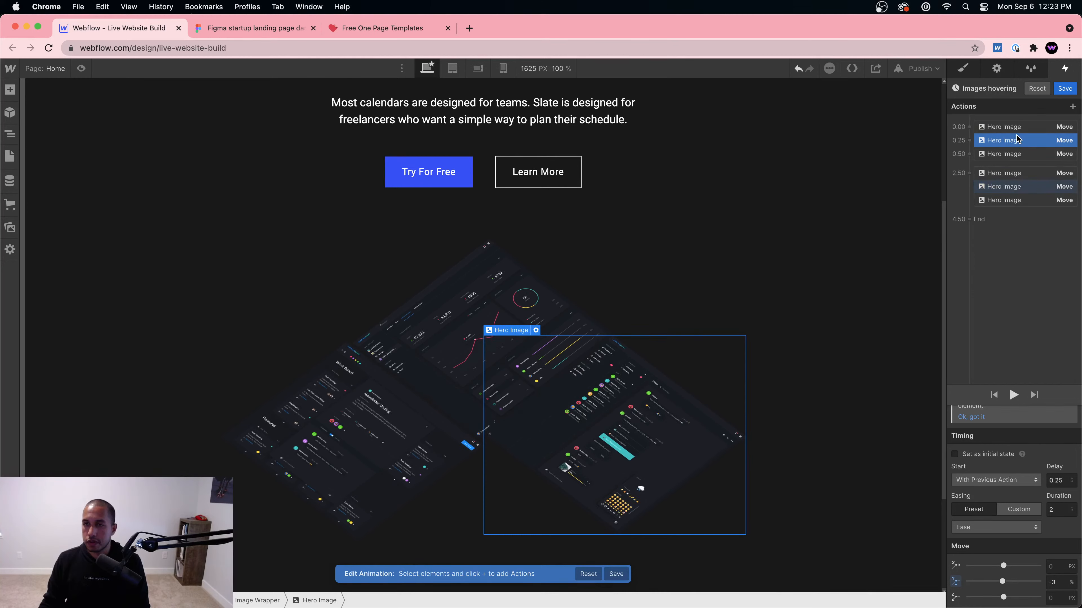
click(1014, 126)
shift+click(1003, 199)
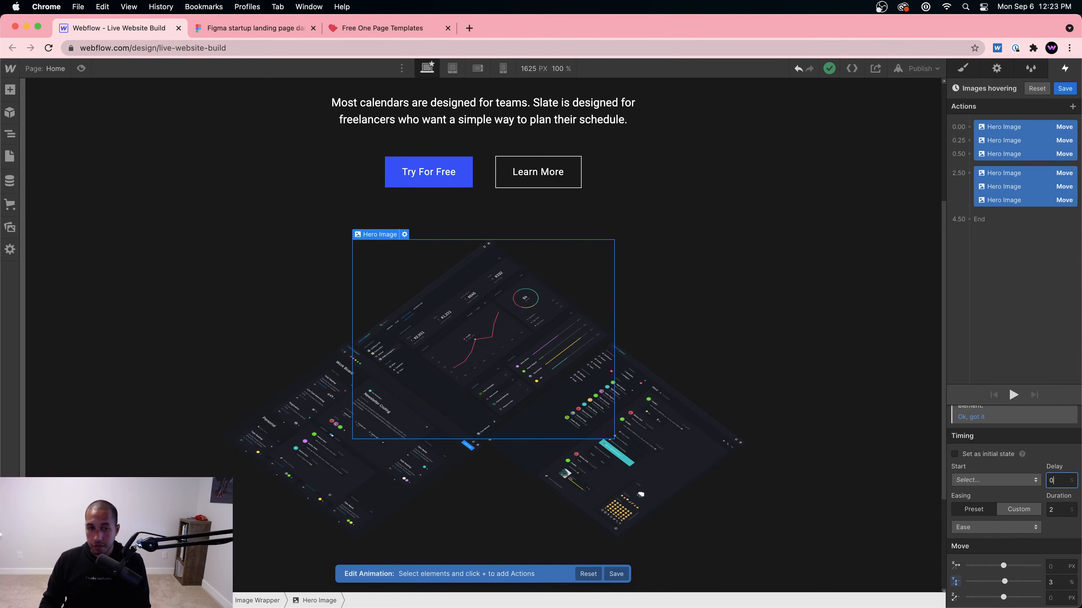
click(1014, 394)
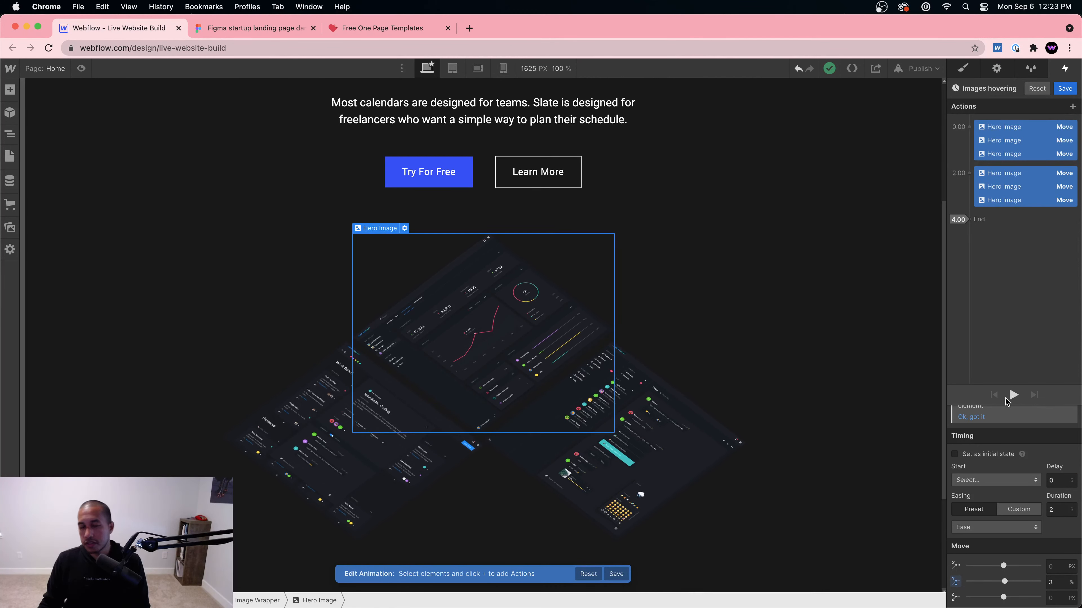
click(1004, 271)
click(1004, 154)
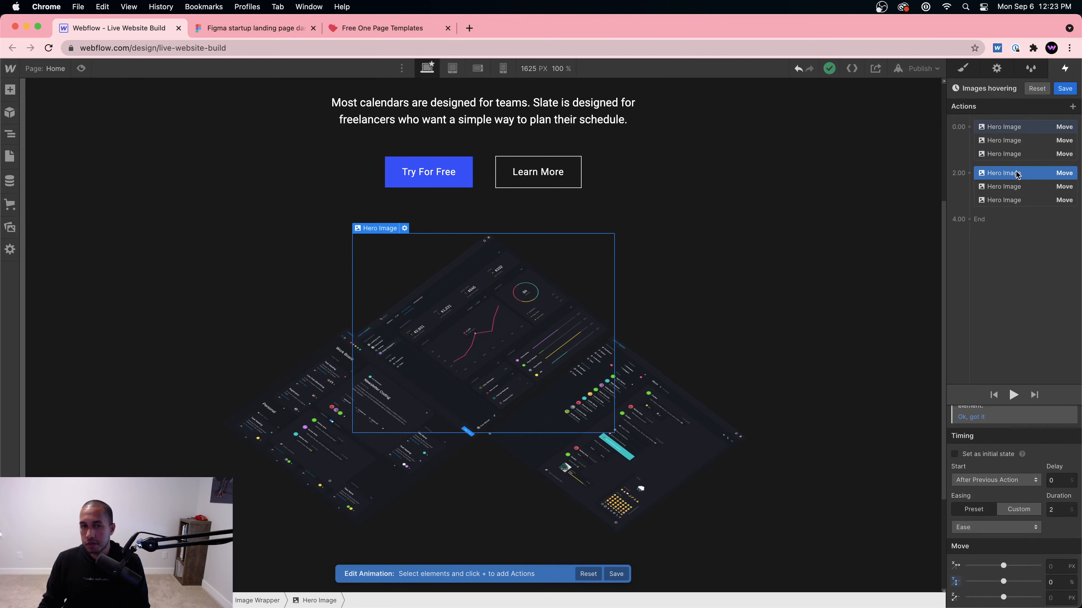
Step: Set the lower-left image's move to 7% and the right image's to -5%, then preview
click(368, 489)
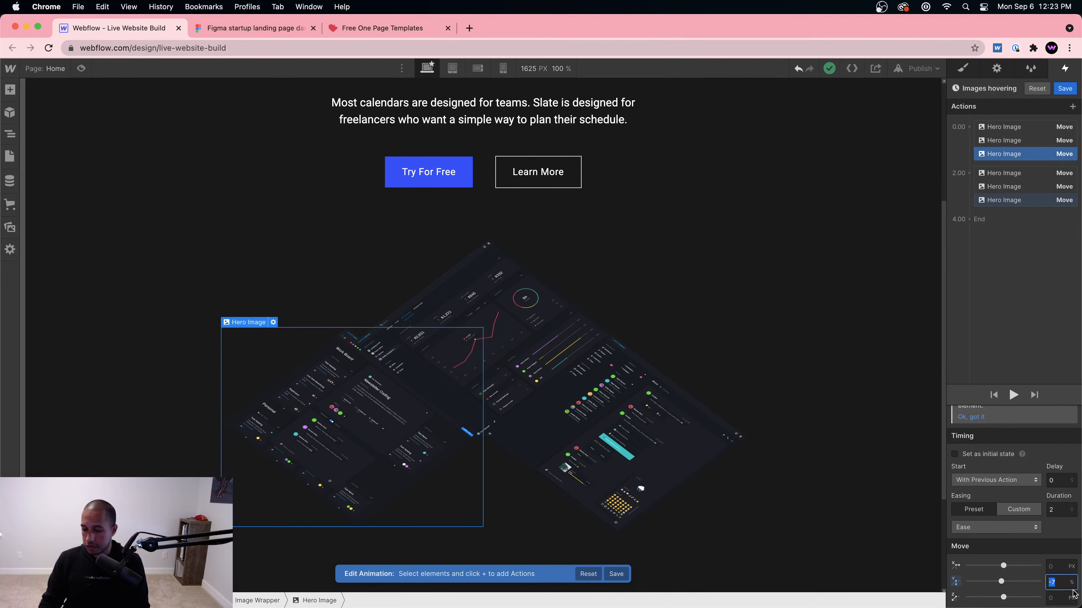
text(7)
click(1011, 395)
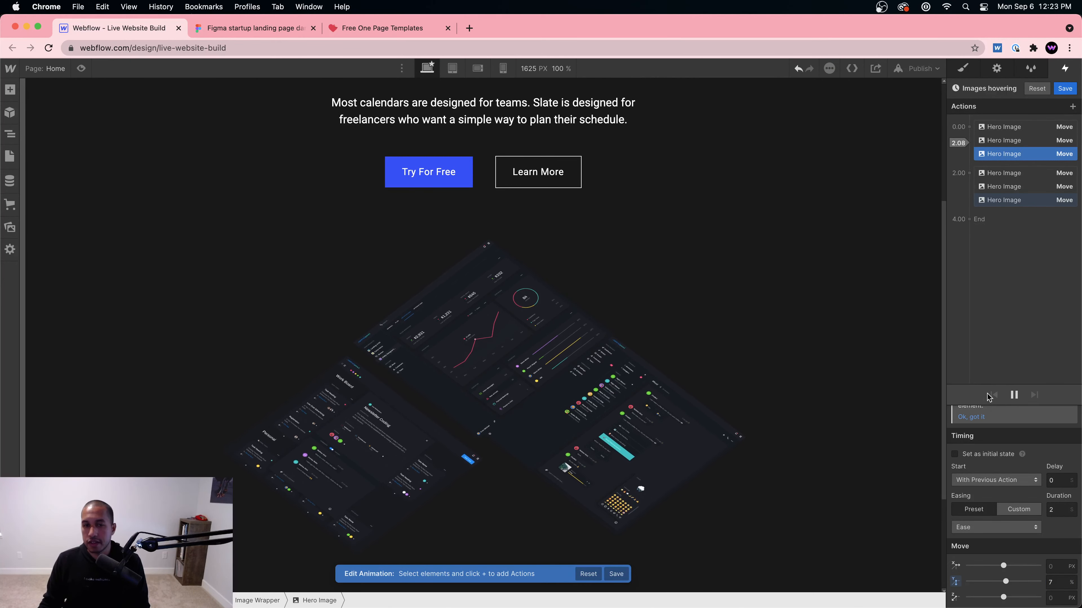
click(670, 415)
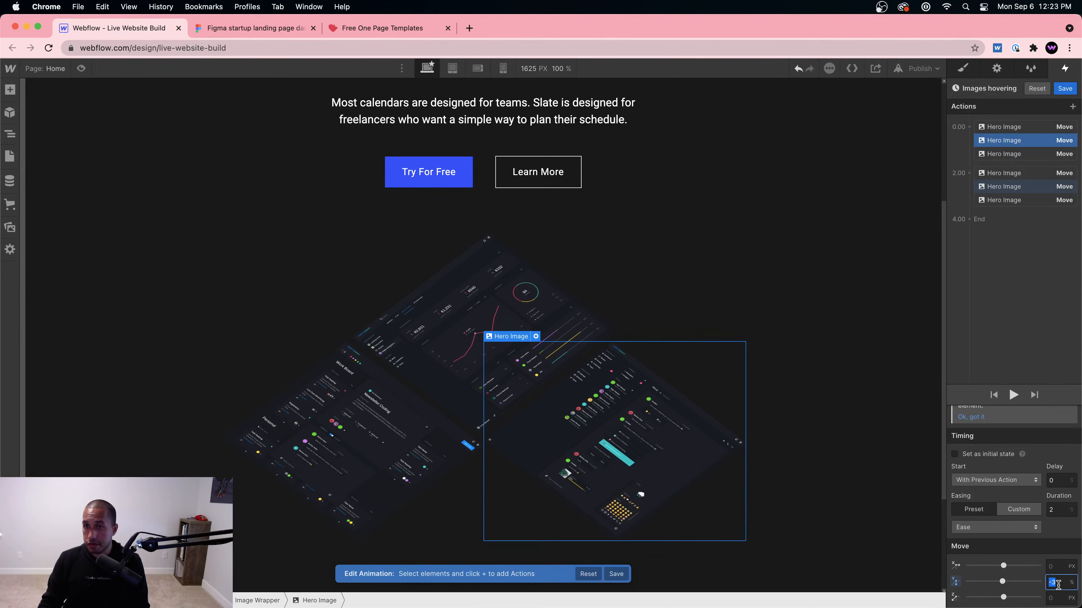
key(Return)
click(1014, 396)
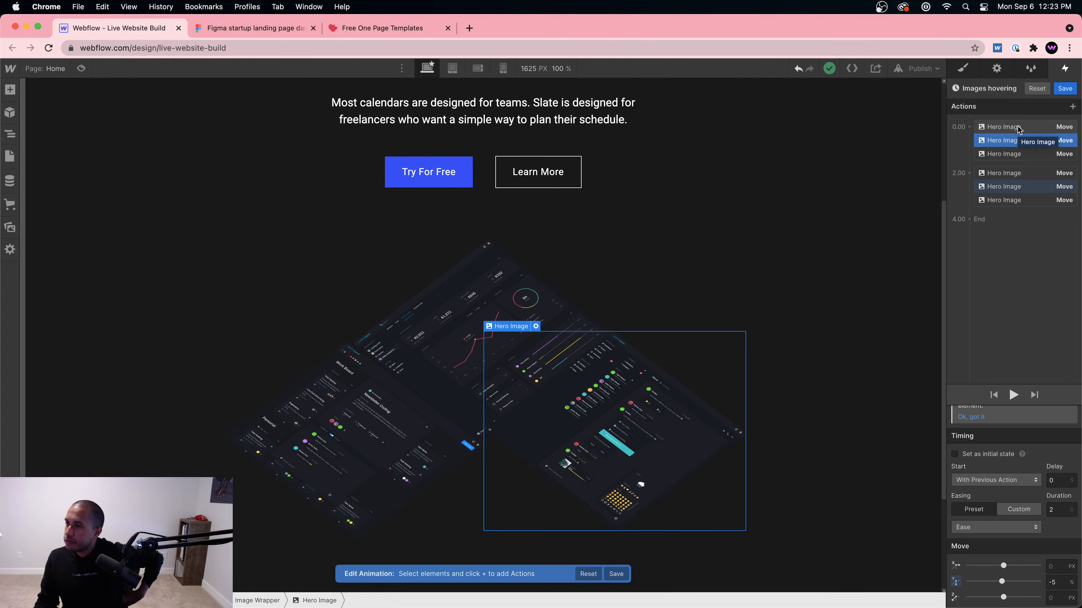
click(1013, 395)
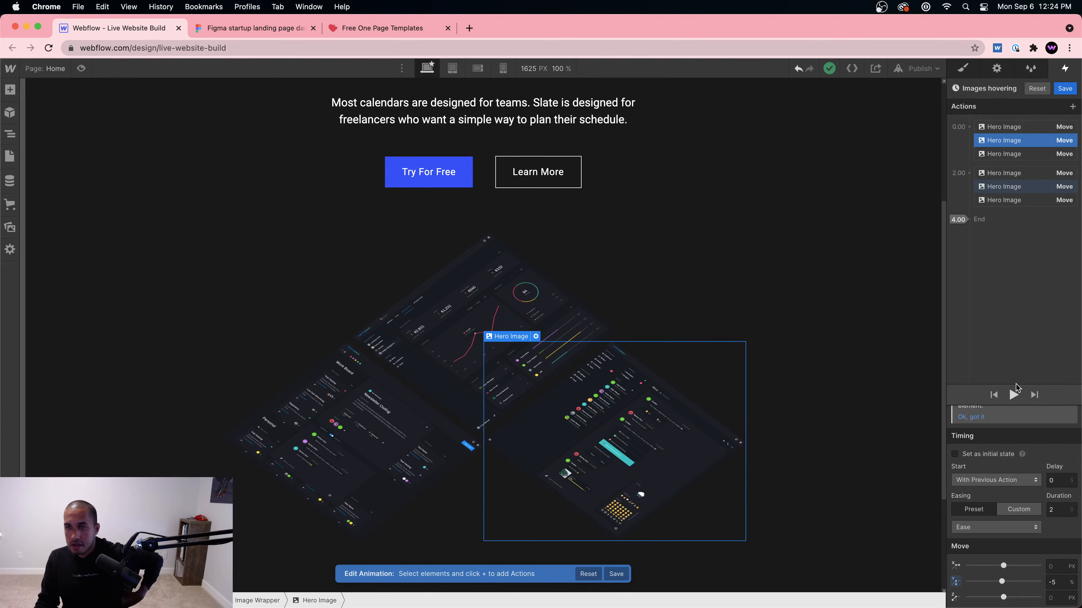
Step: Change the top image's return move to -3%
click(1038, 174)
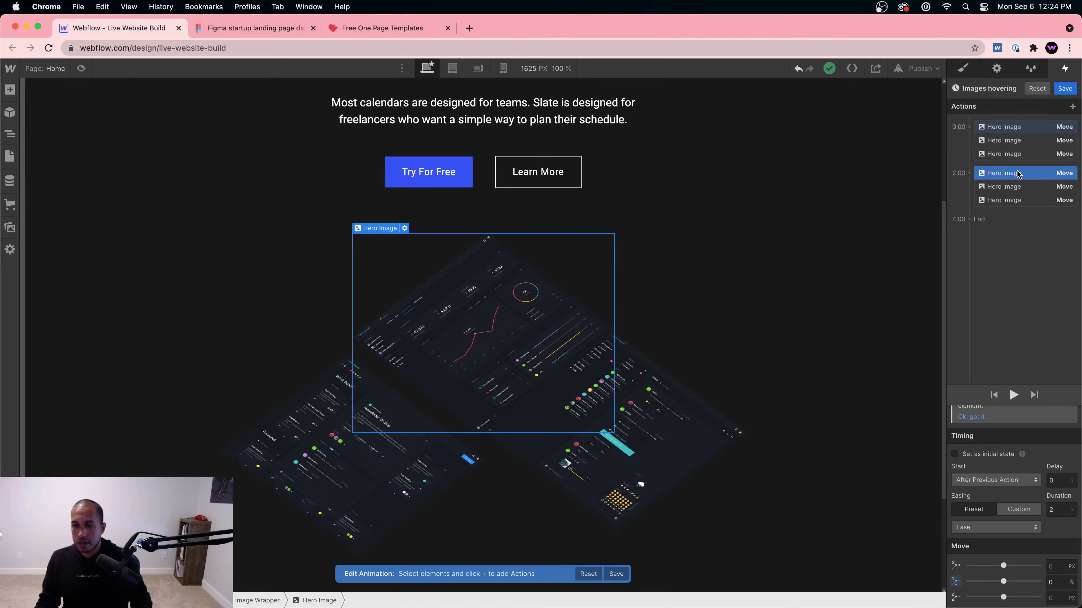
click(1013, 127)
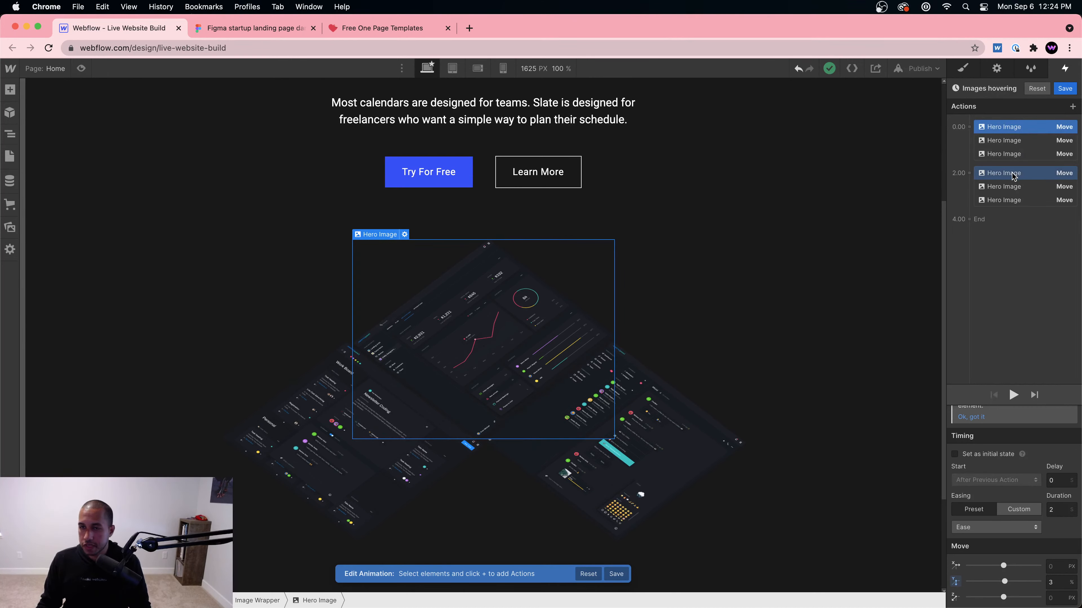
click(1012, 173)
text(-)
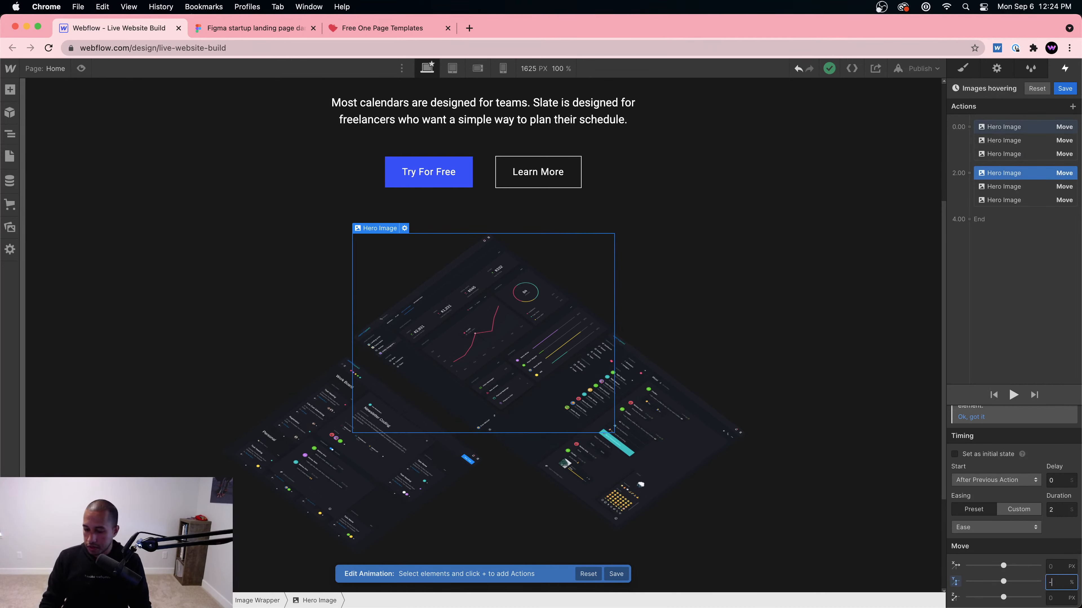
text(3)
Step: Set the third image's second move to -7%, preview it, and save the animation
click(1044, 186)
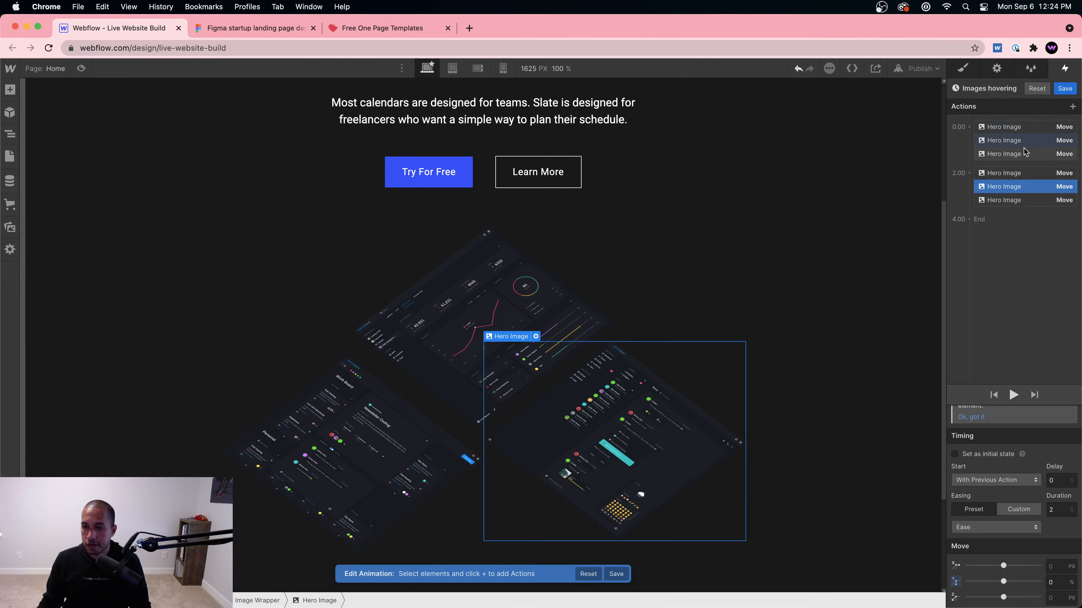
click(1025, 140)
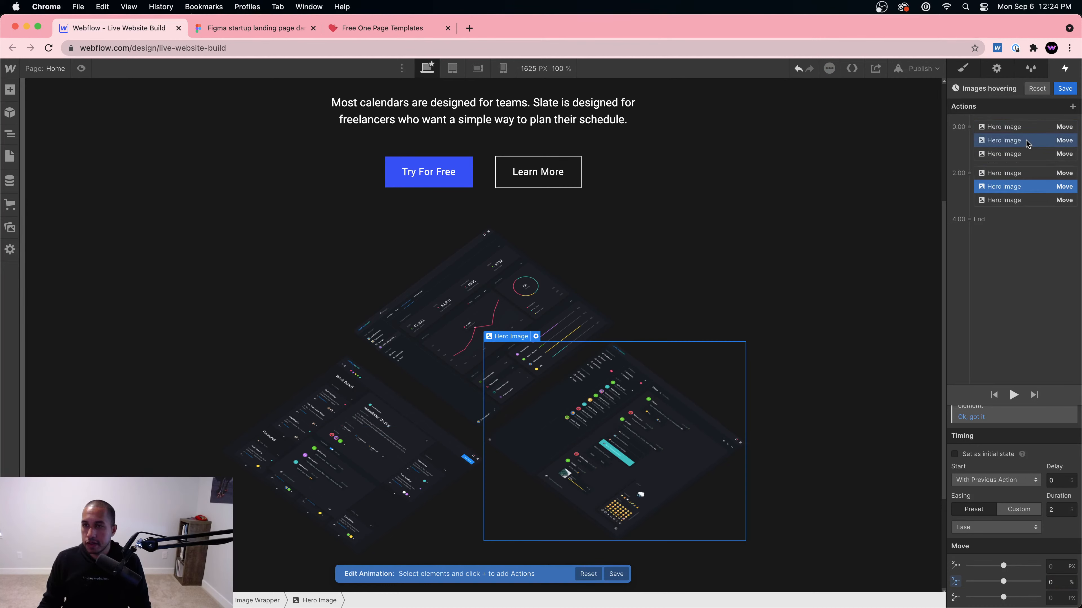
click(1026, 188)
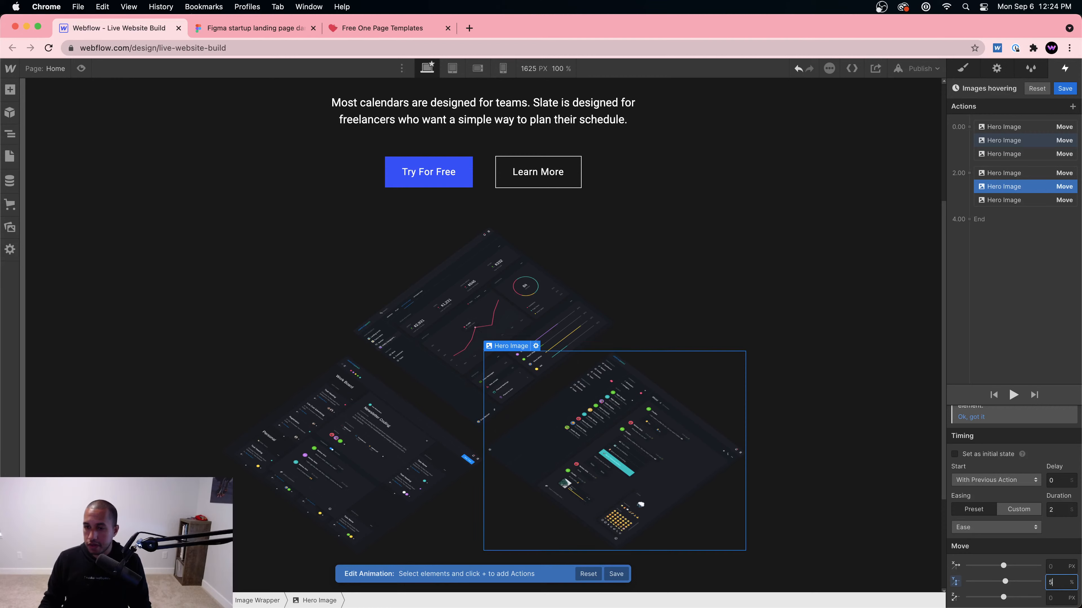
click(991, 155)
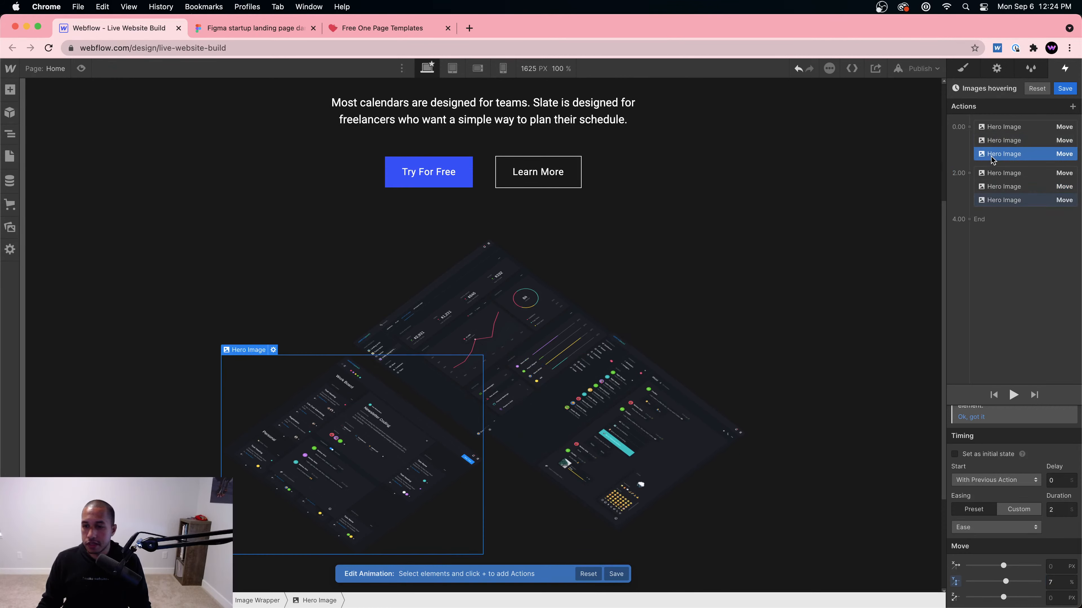
click(1051, 200)
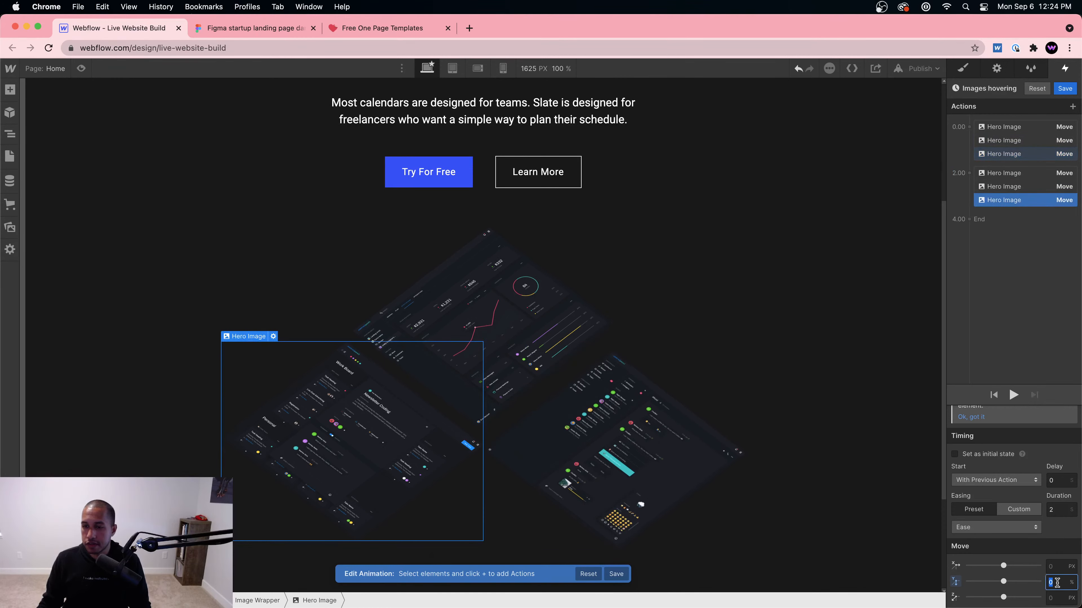
text(-7)
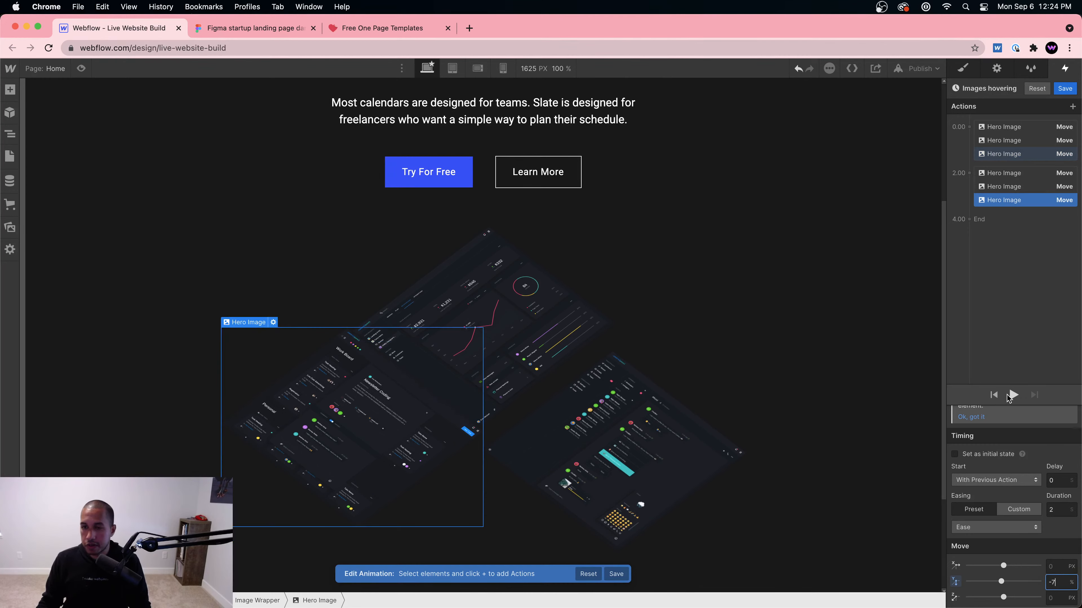
click(1012, 396)
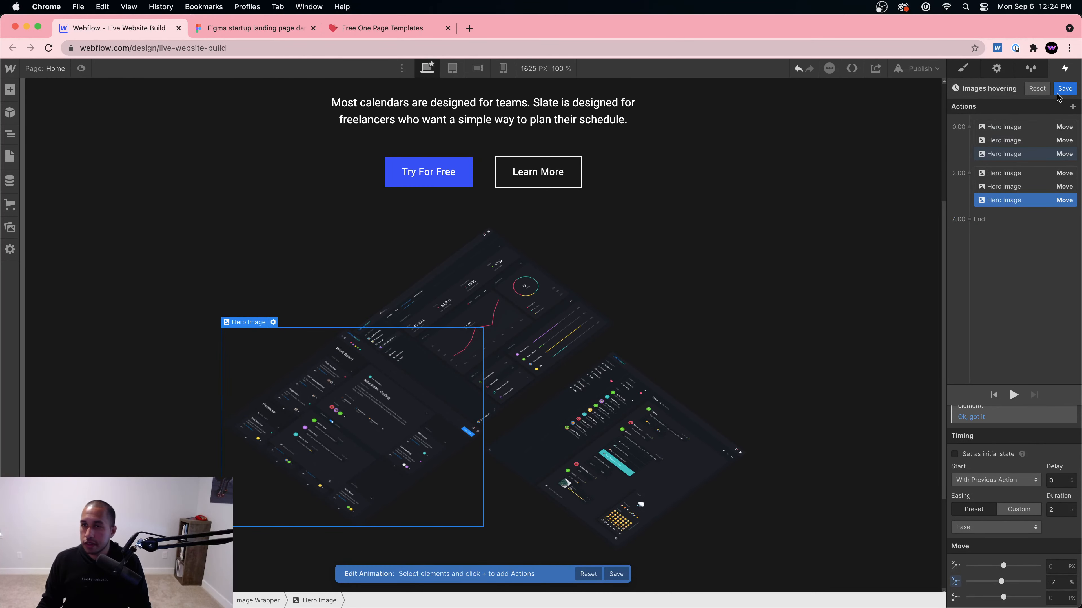
click(1064, 89)
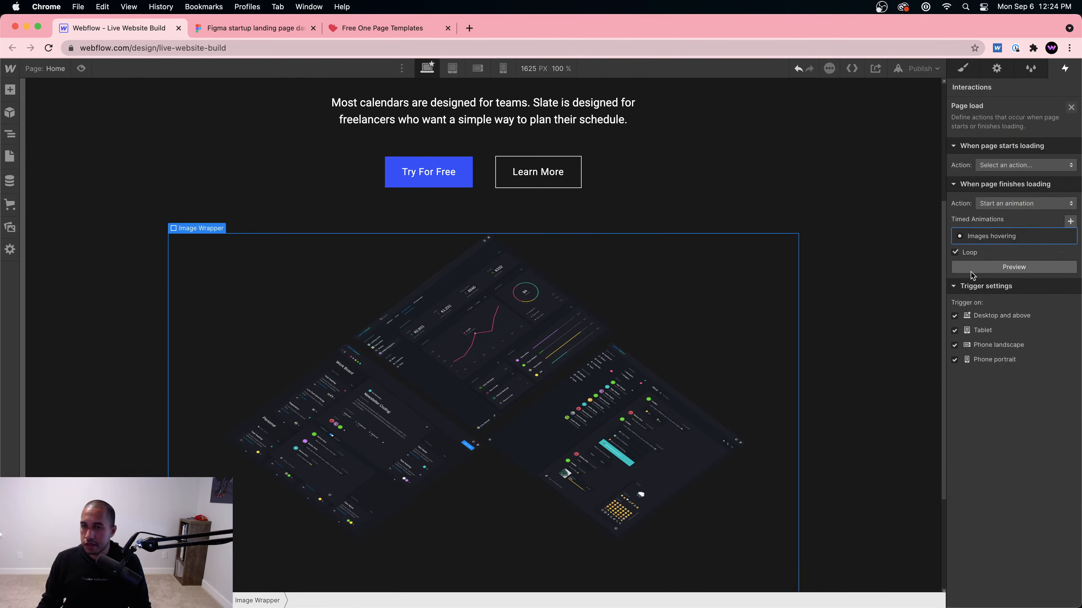
Step: Preview the page, then reopen Images hovering and set the top image's first move to 10%
click(81, 69)
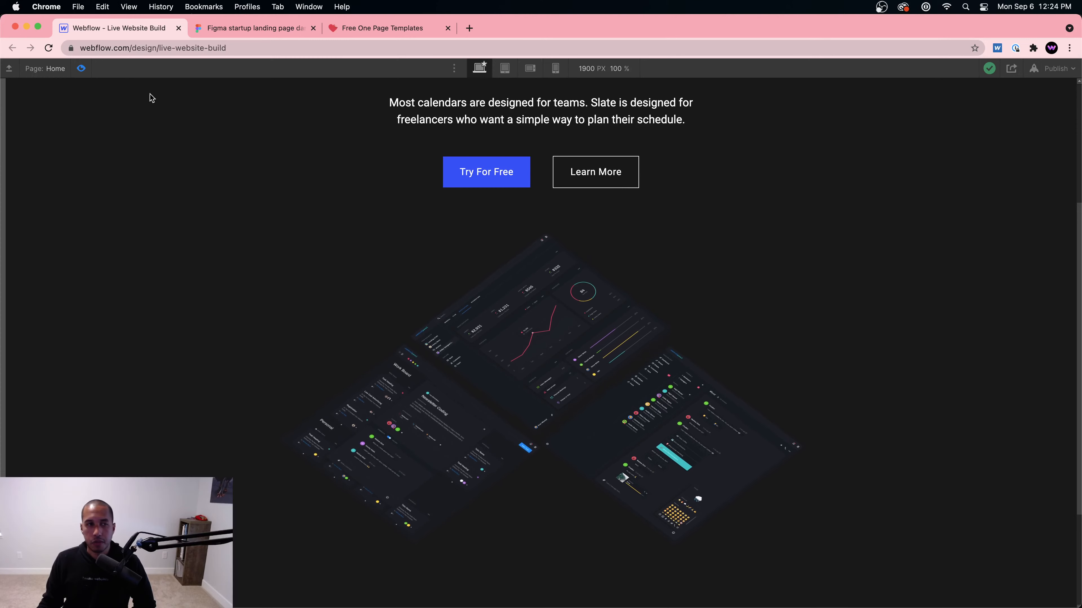
click(83, 68)
click(989, 236)
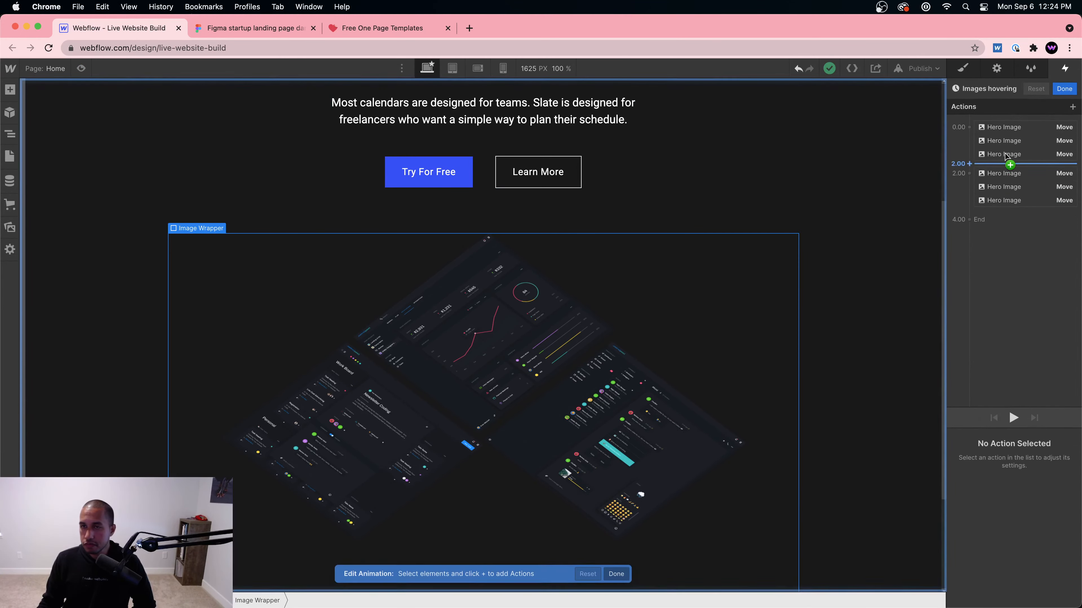
click(1001, 128)
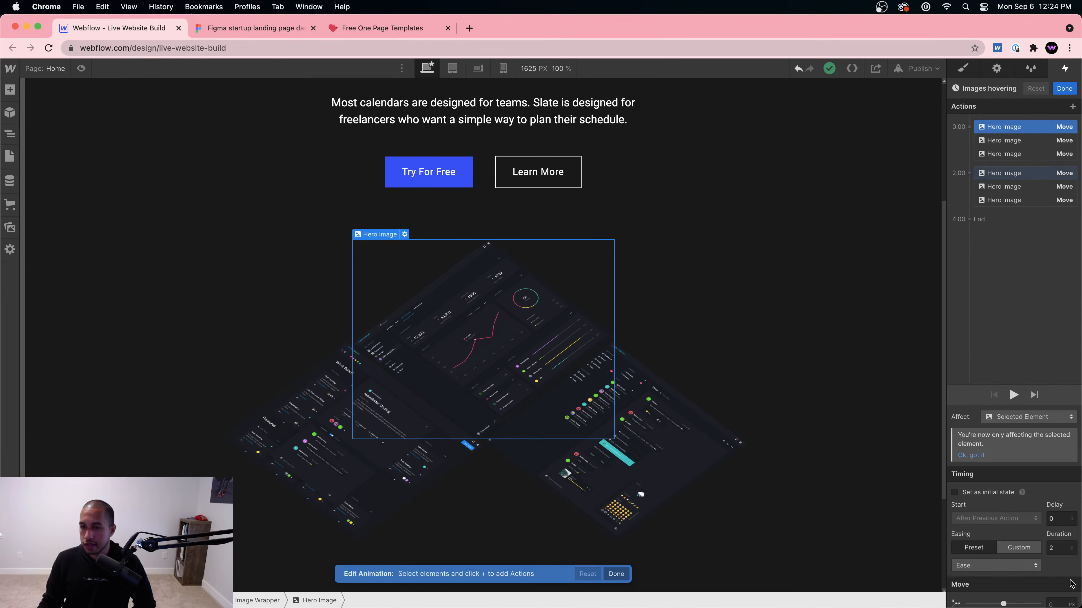
scroll(1072, 583, down, 2)
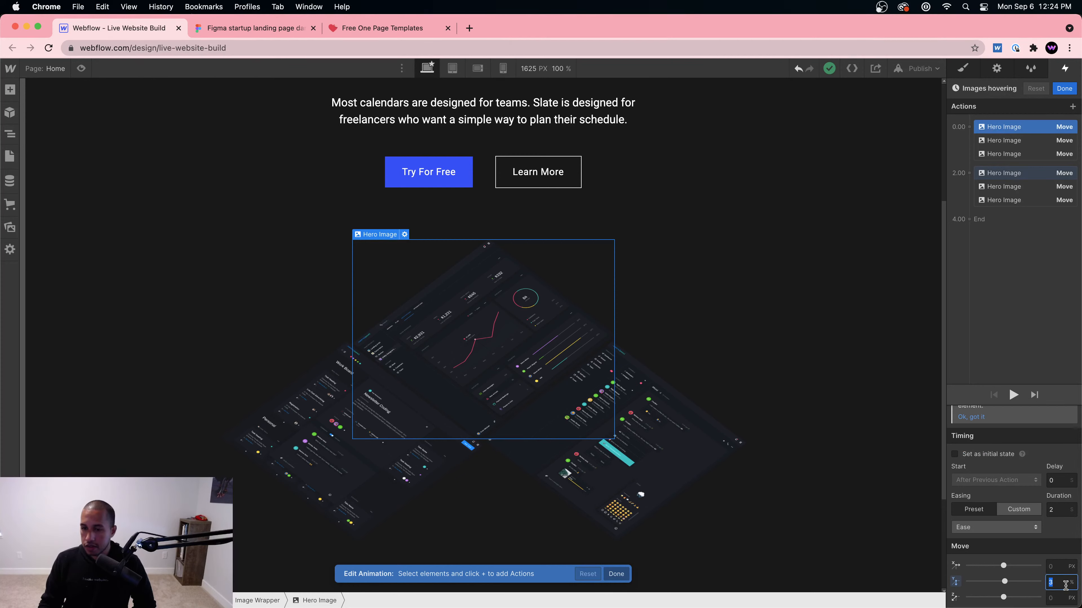
text(10)
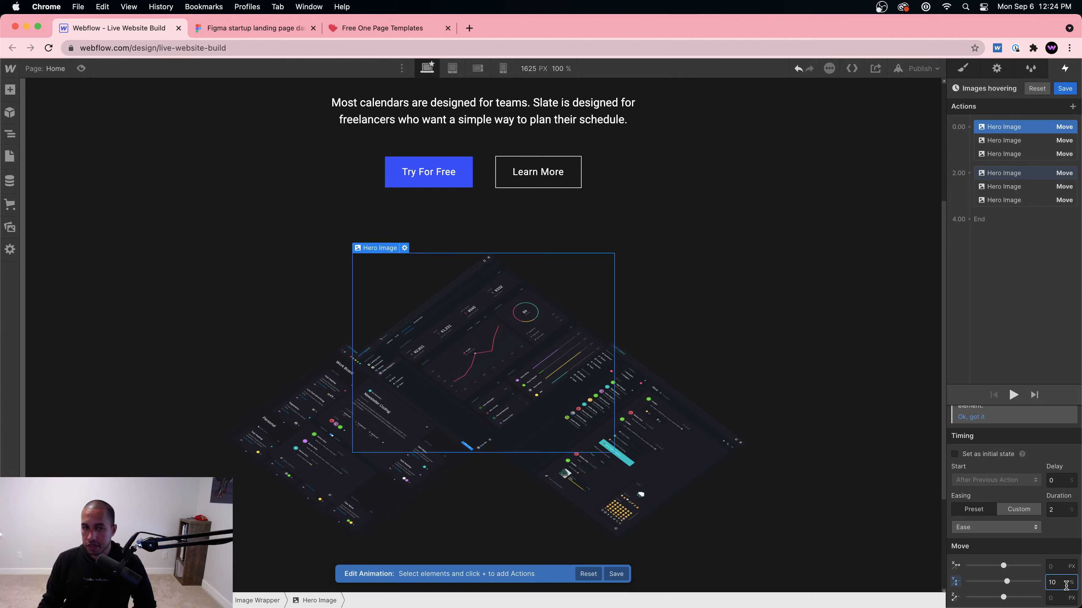
Step: Check the other images' move actions and preview the revised animation
click(1019, 204)
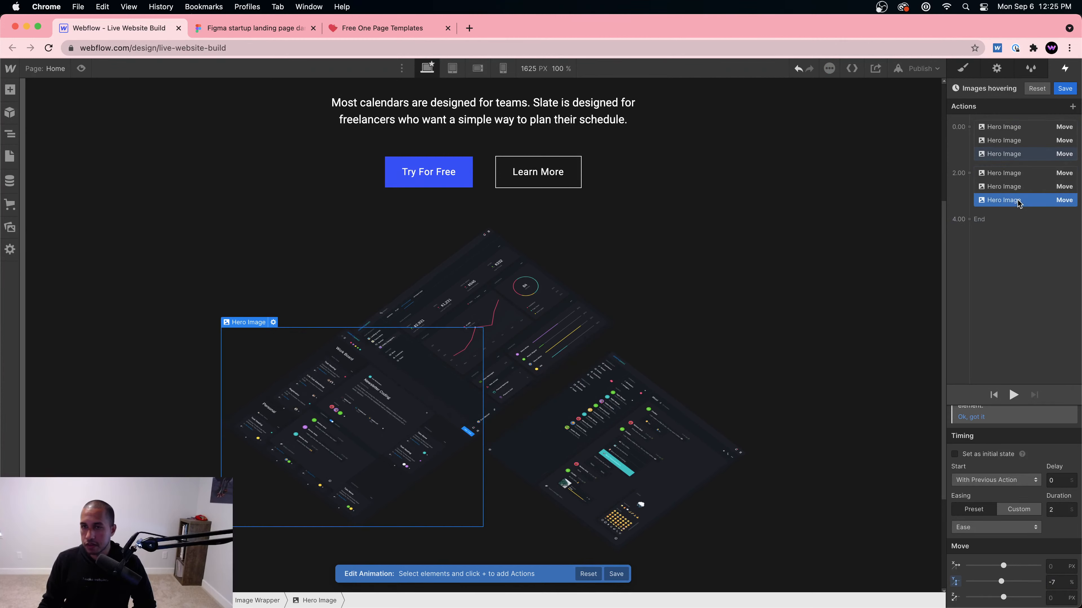
click(1014, 156)
click(1009, 128)
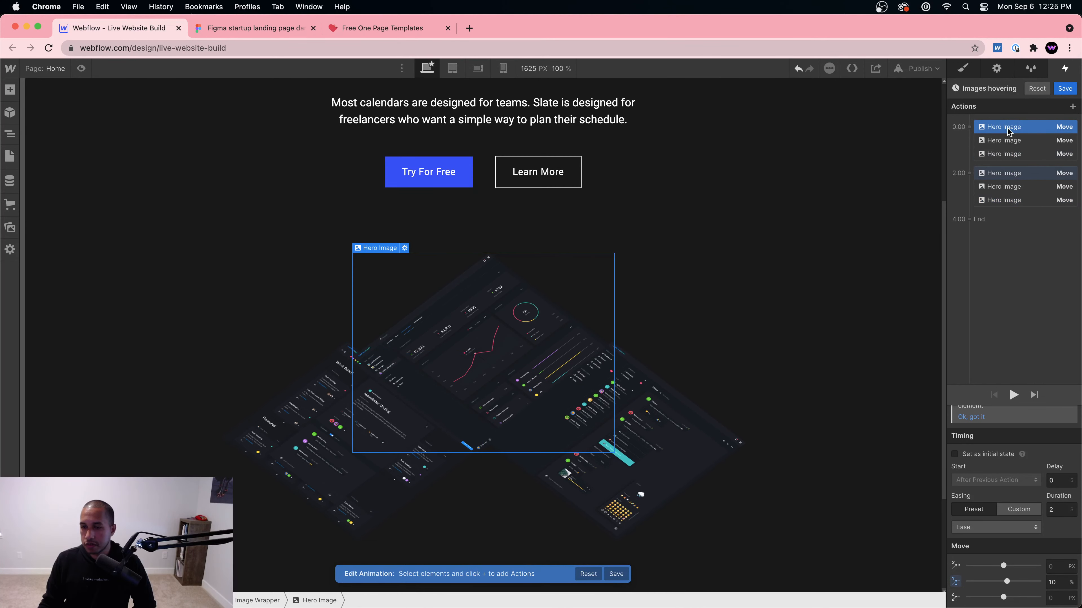
click(1010, 173)
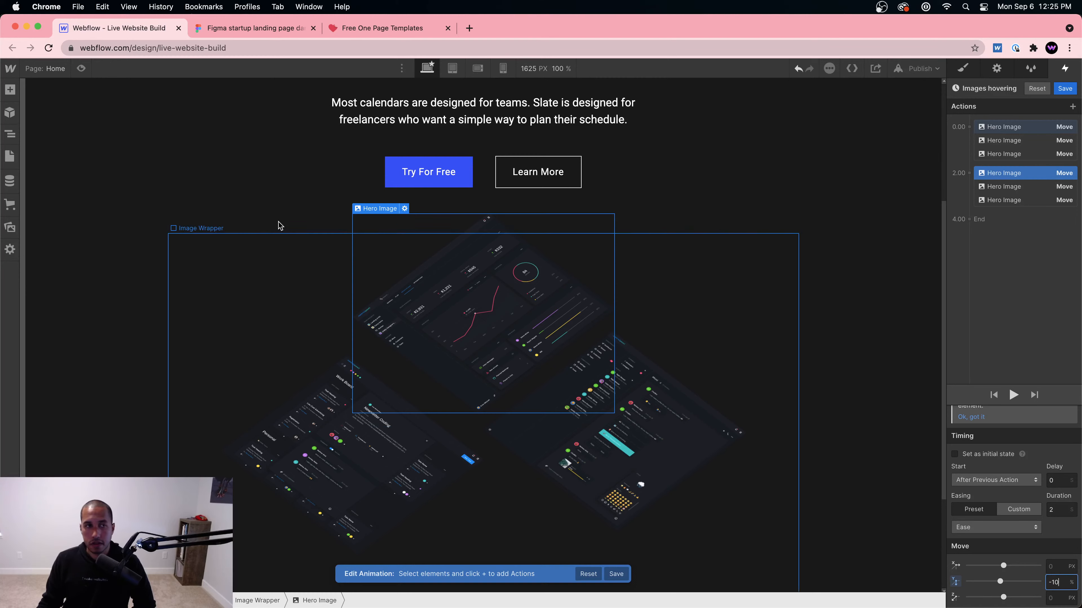
click(81, 68)
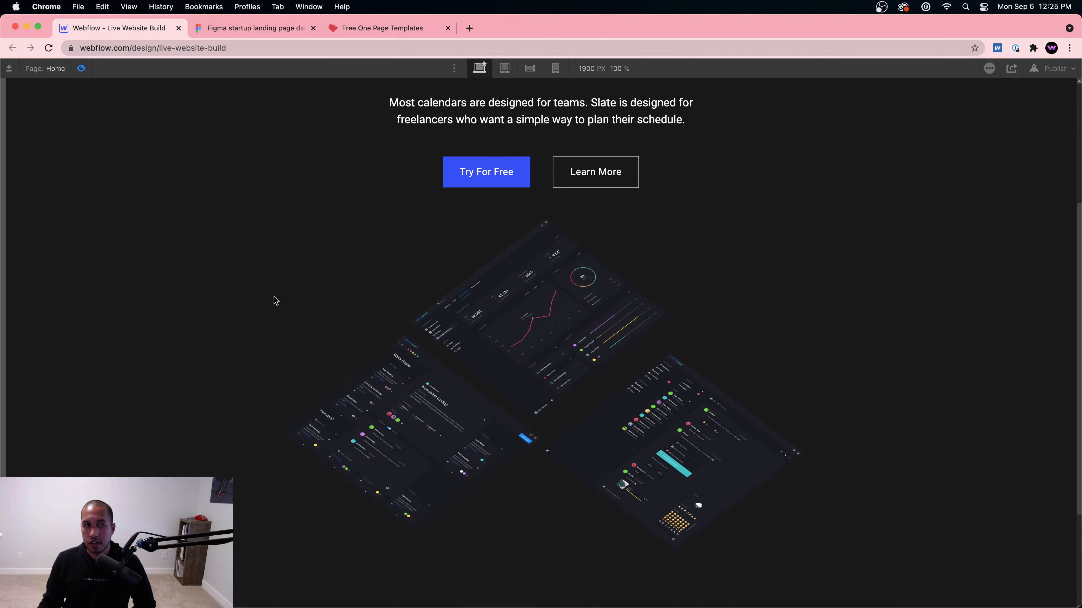
Step: Duplicate the three 2-second move actions into a new 4.00 group
click(80, 68)
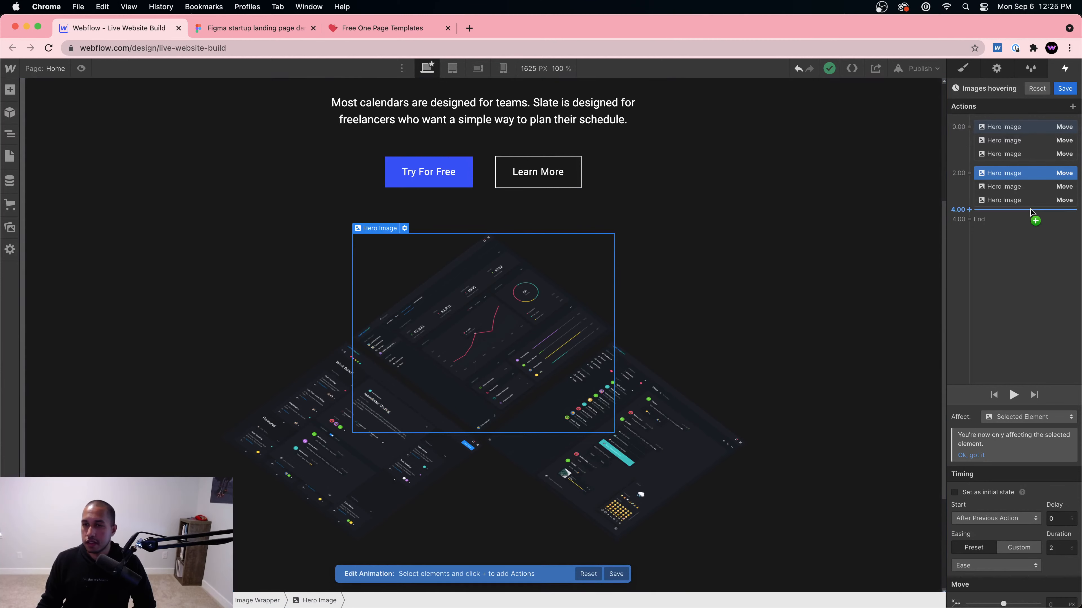
shift+click(1015, 201)
right_click(1016, 186)
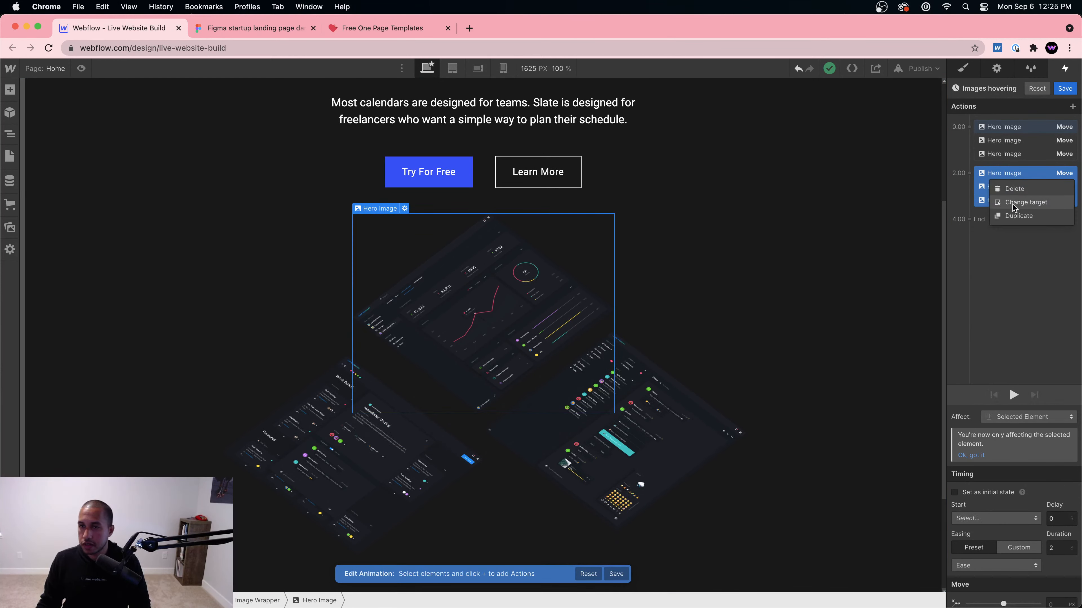
click(1012, 214)
Step: Select the three new 4-second moves and preview the extended animation
click(1002, 292)
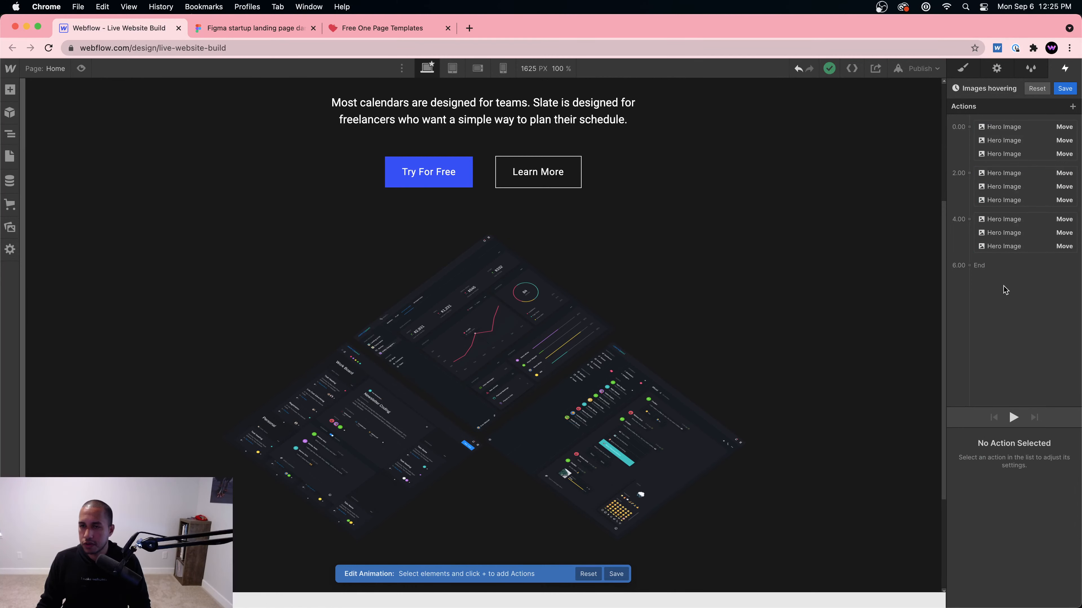
click(1014, 222)
shift+click(1012, 246)
scroll(1045, 493, down, 1)
scroll(1047, 494, down, 1)
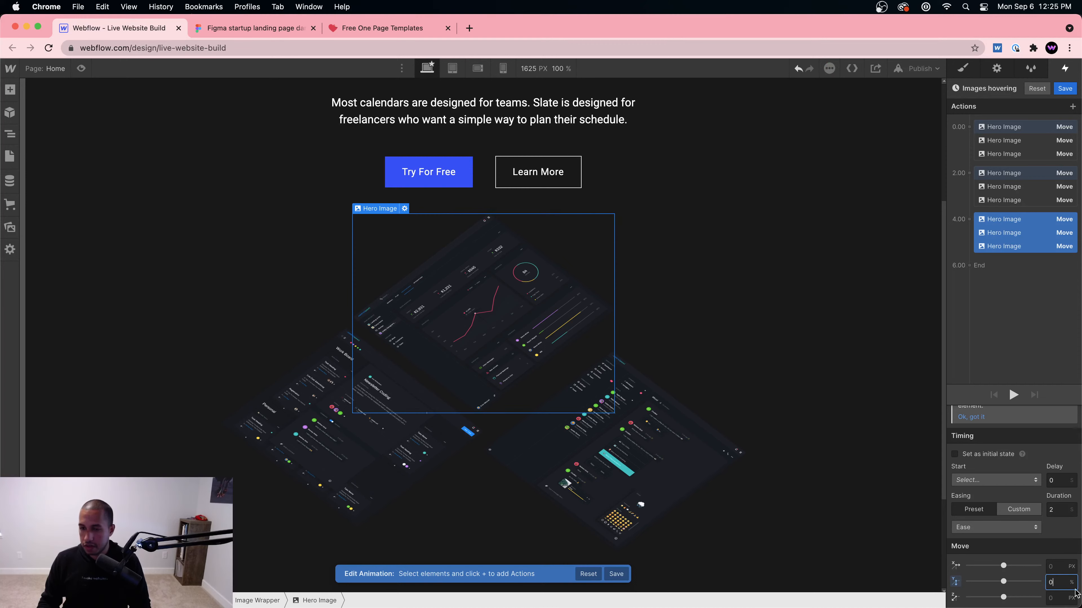
click(81, 68)
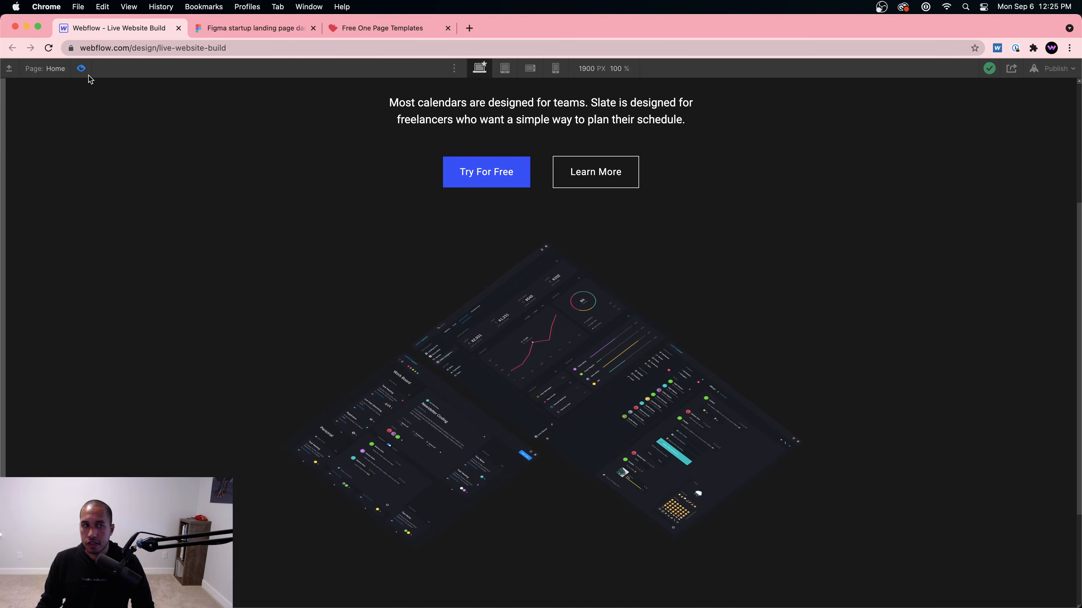
click(81, 69)
Step: Delete the duplicated 4-second group and give all six moves Ease In Out easing
key(BackSpace)
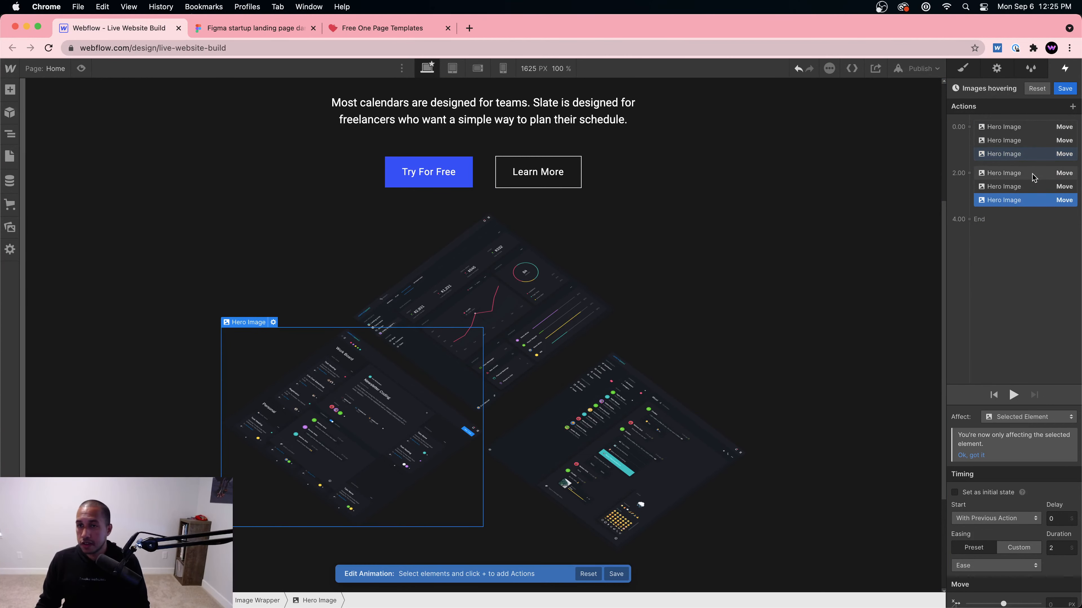
shift+click(1015, 126)
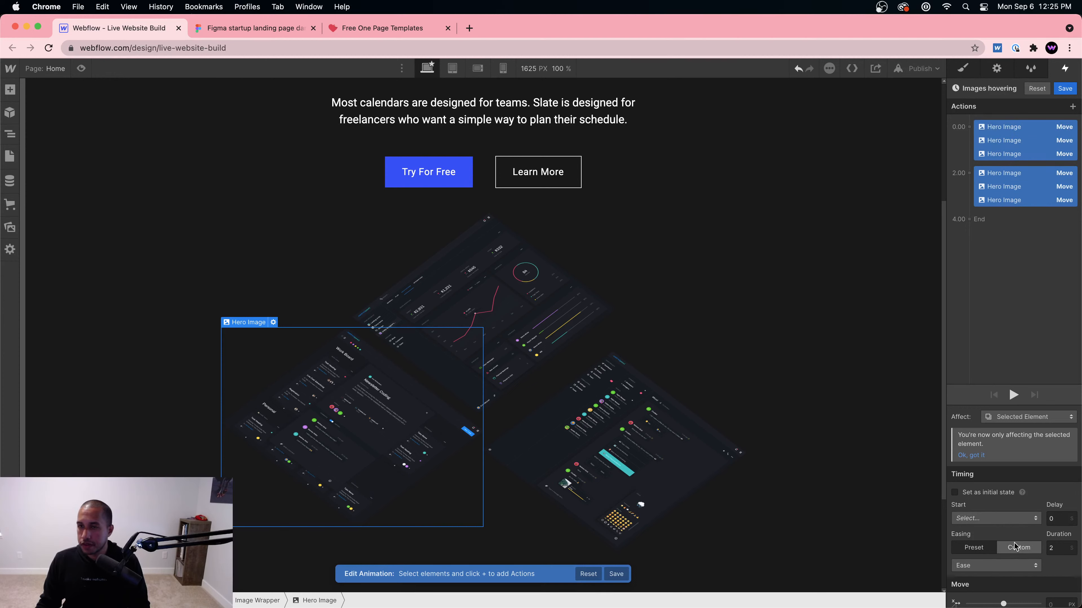
click(1021, 517)
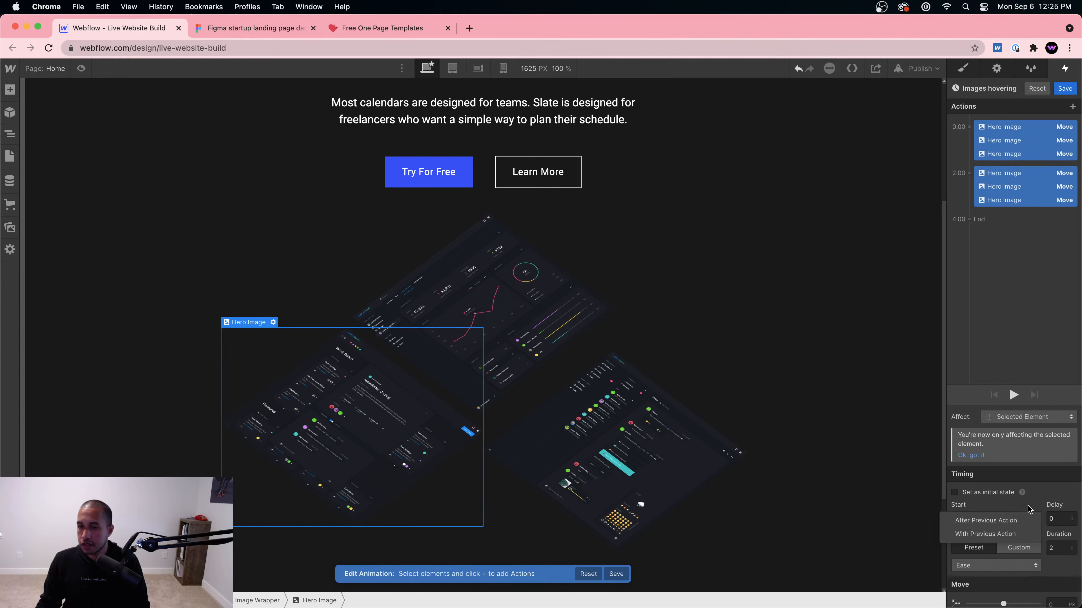
click(1053, 503)
click(983, 565)
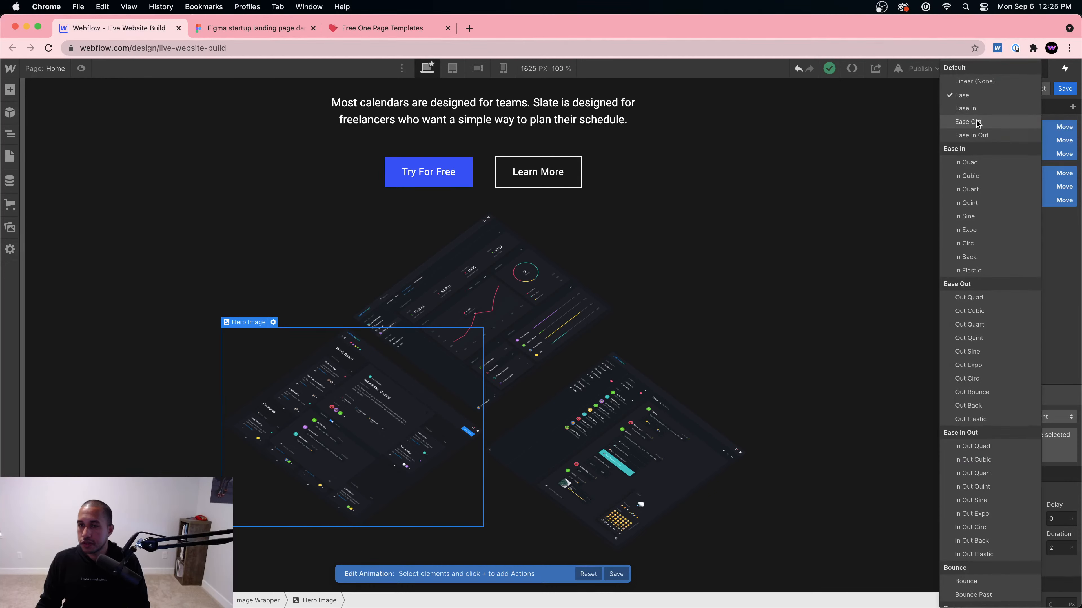
click(975, 135)
click(82, 69)
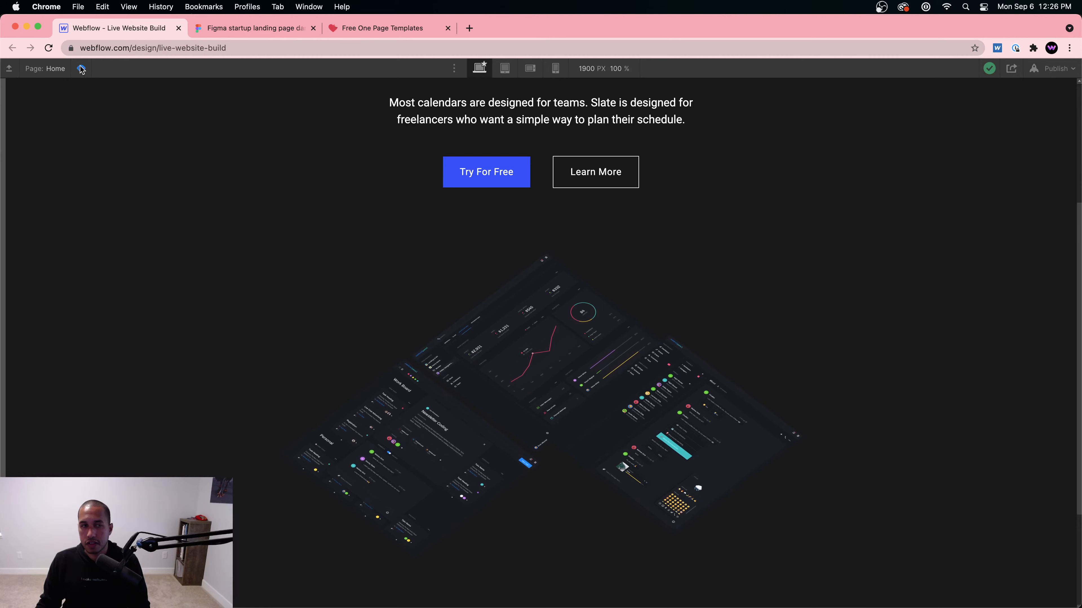
key(Escape)
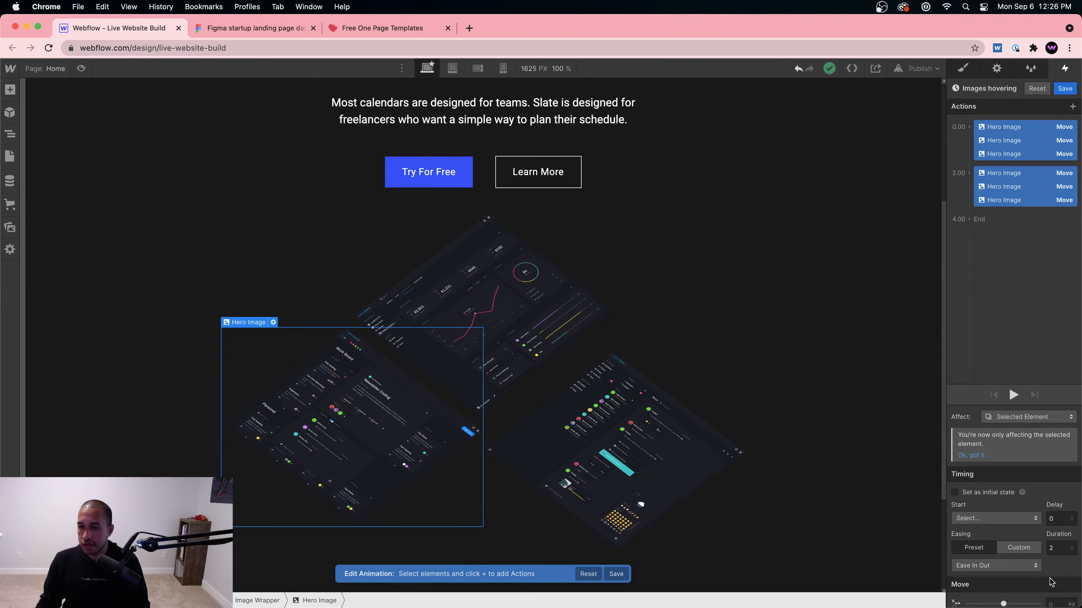
Step: Set all moves' duration to 4 seconds and preview the slower float
scroll(1061, 571, down, 2)
text(4)
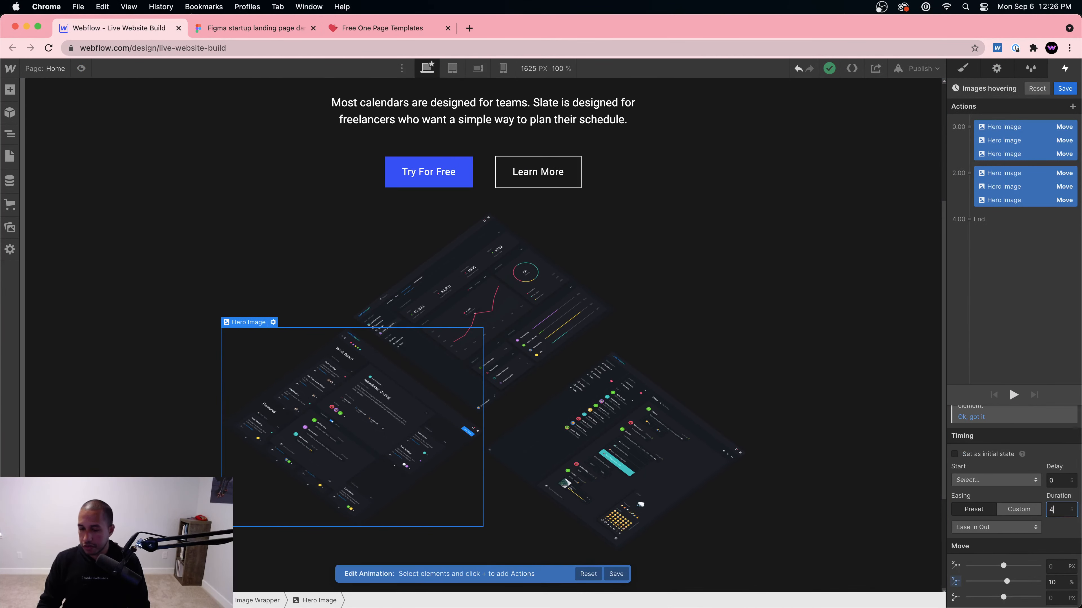
click(353, 498)
click(81, 69)
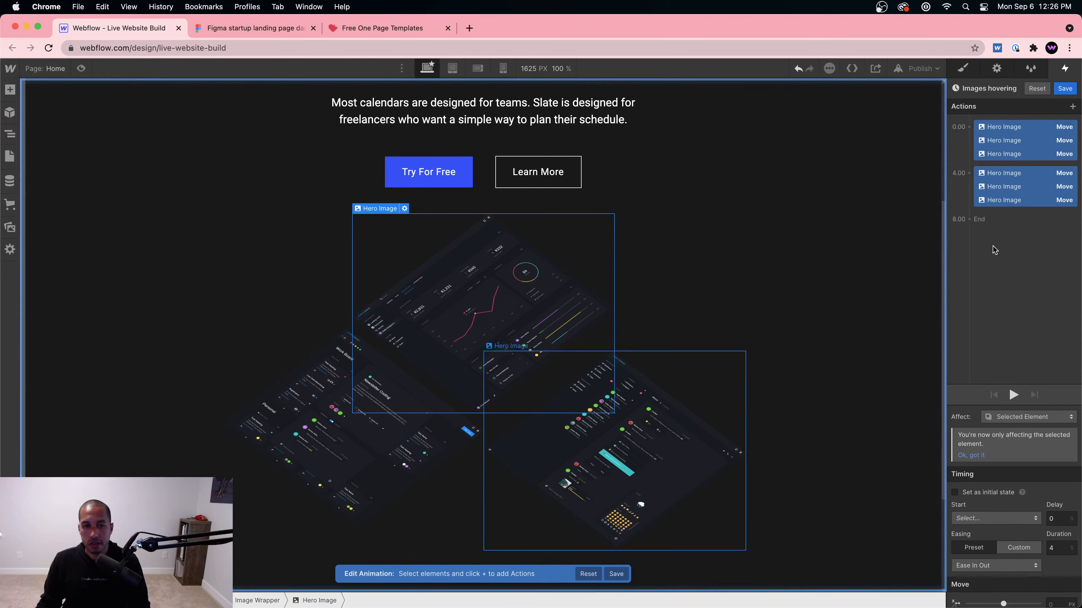
Step: Nudge the lower-left hero image's top offset to 22% and preview the page
click(961, 71)
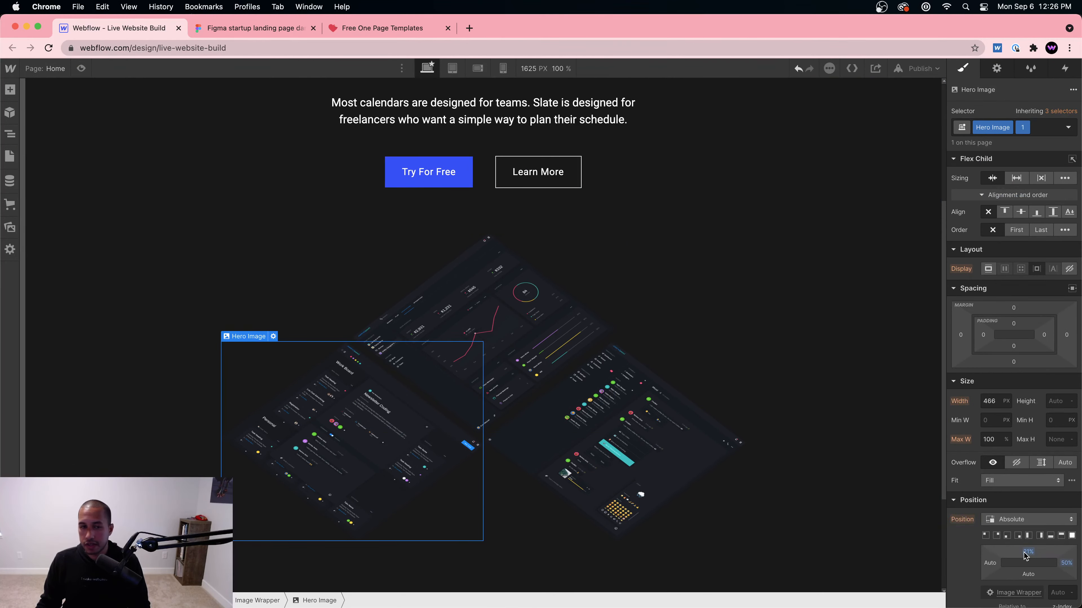
drag(1024, 552, 1023, 551)
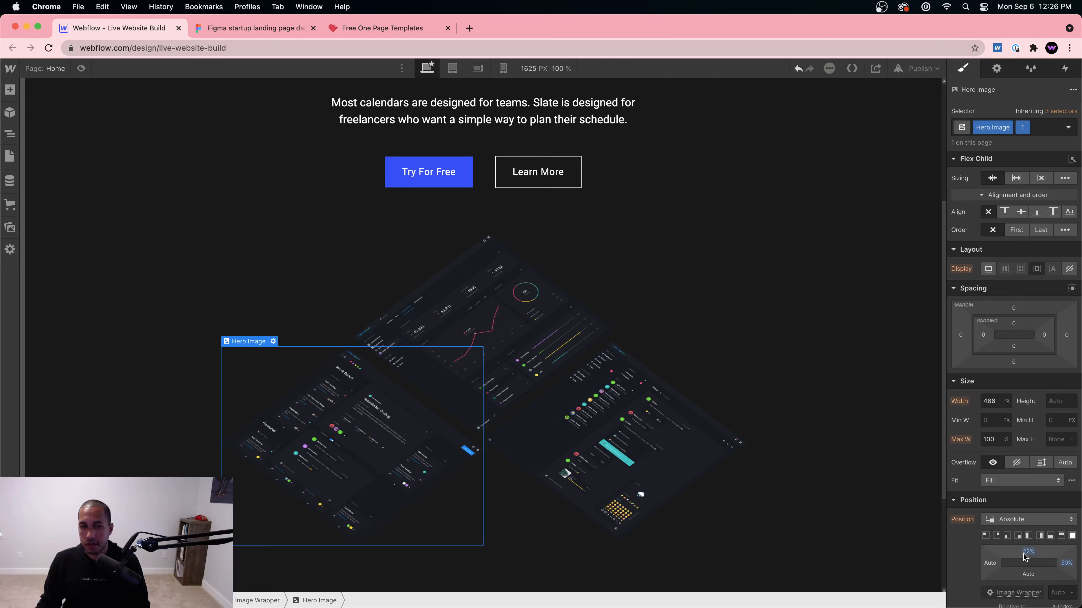
click(81, 69)
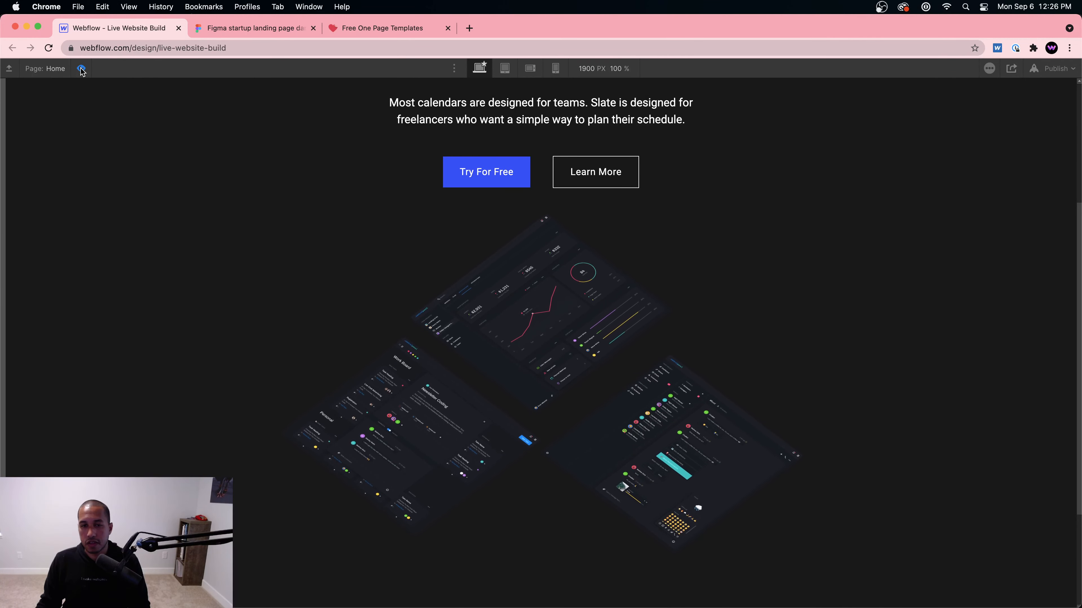
click(82, 69)
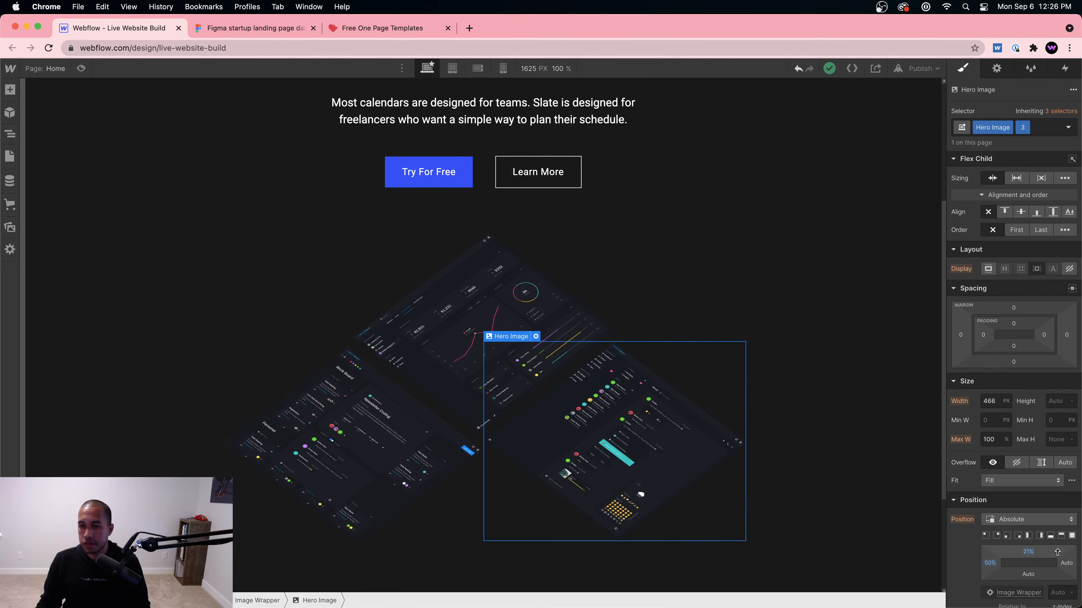
Step: Move the right hero image up to 18% from top and preview the layout
drag(1036, 551, 1028, 545)
click(455, 447)
click(80, 68)
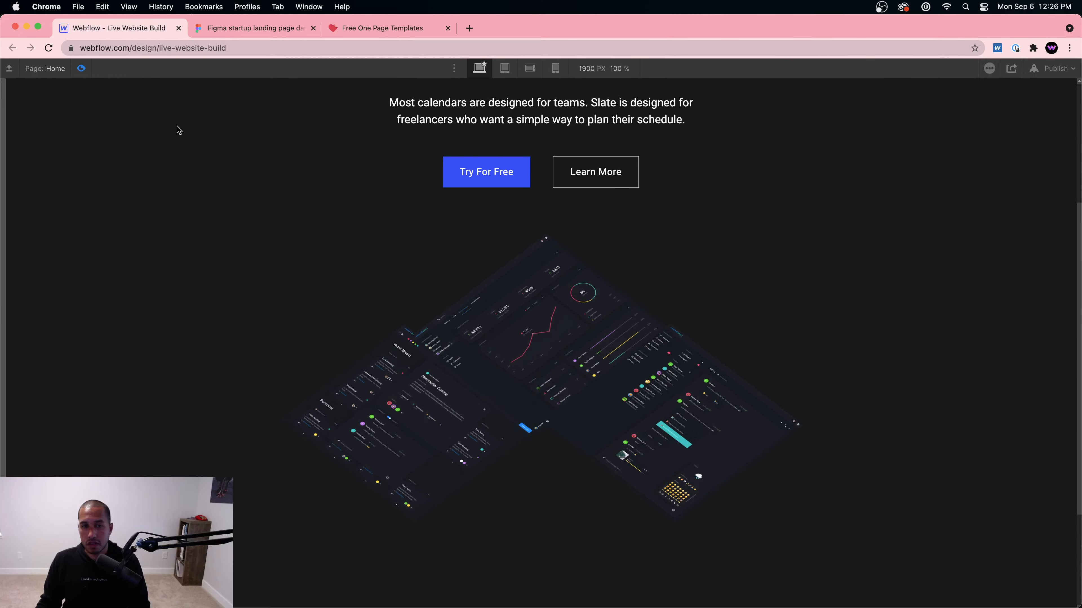
click(82, 70)
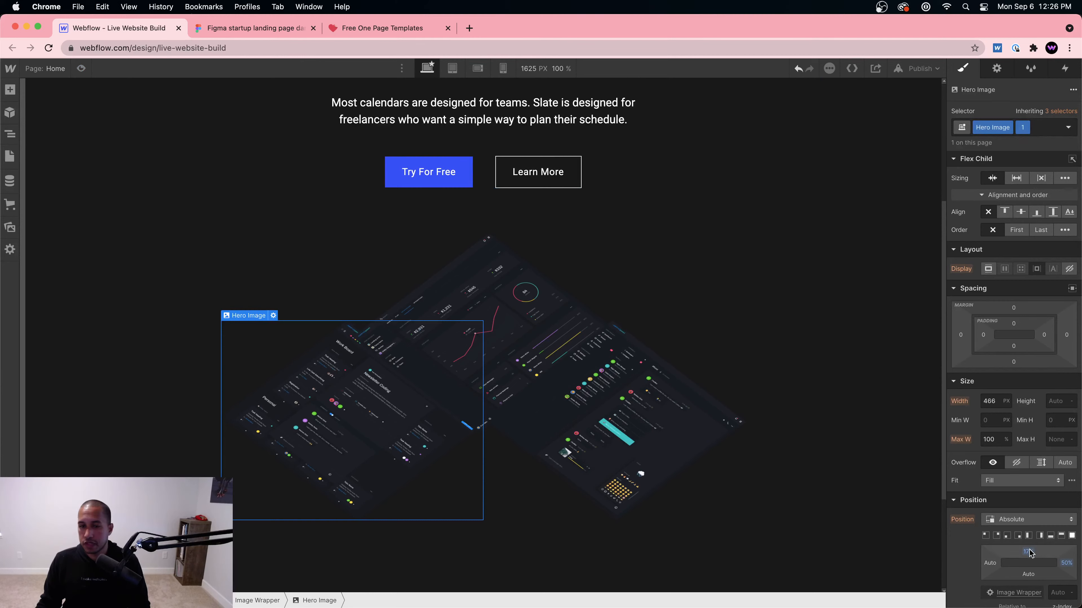
Step: Set the left image to 21% from top, nudge the right one down, and view Figma
drag(1029, 553, 1029, 550)
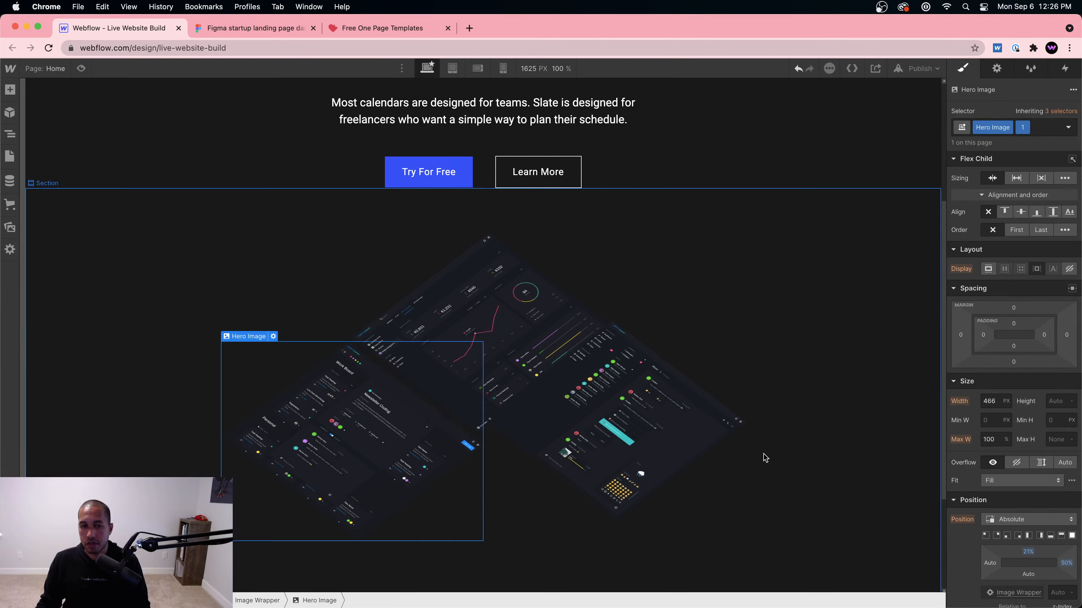
click(741, 460)
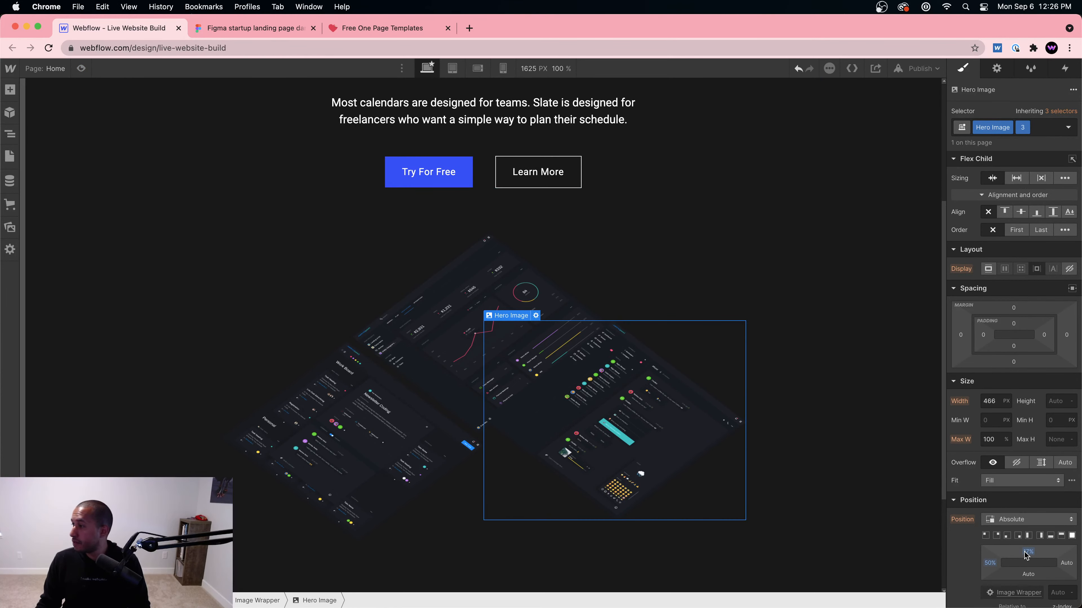
drag(1026, 552, 1024, 553)
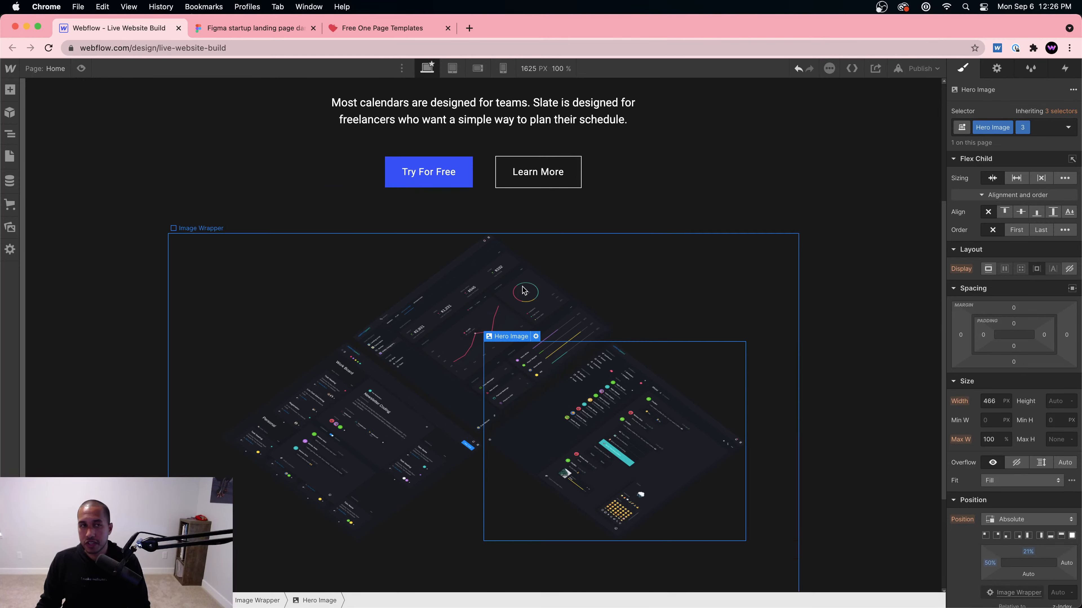
click(240, 34)
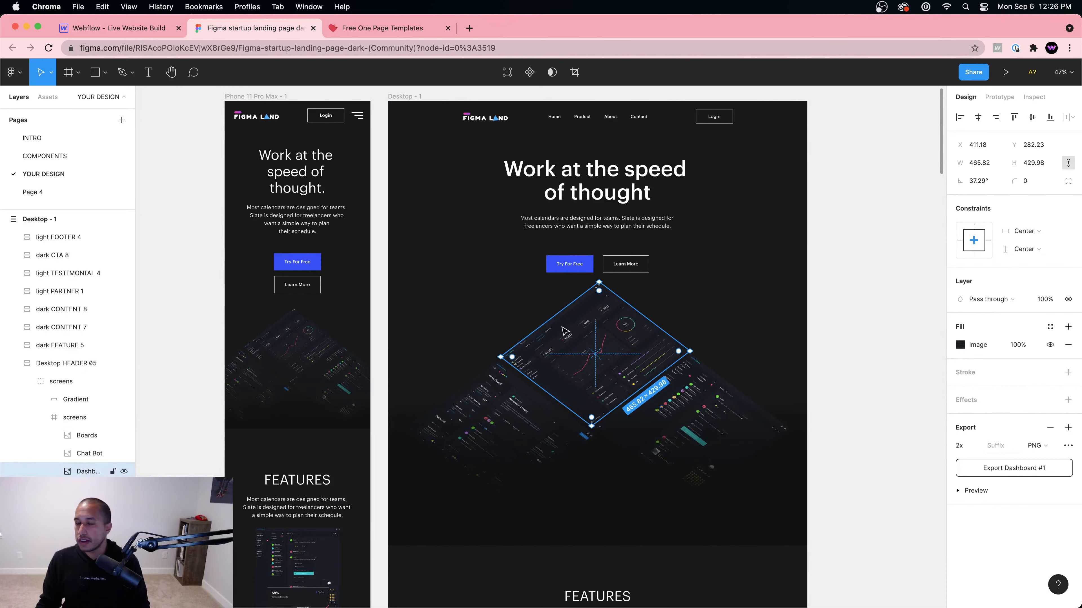
Step: Inspect Figma's 1579×551 gradient rectangle, then return to Webflow and preview the hero
click(457, 471)
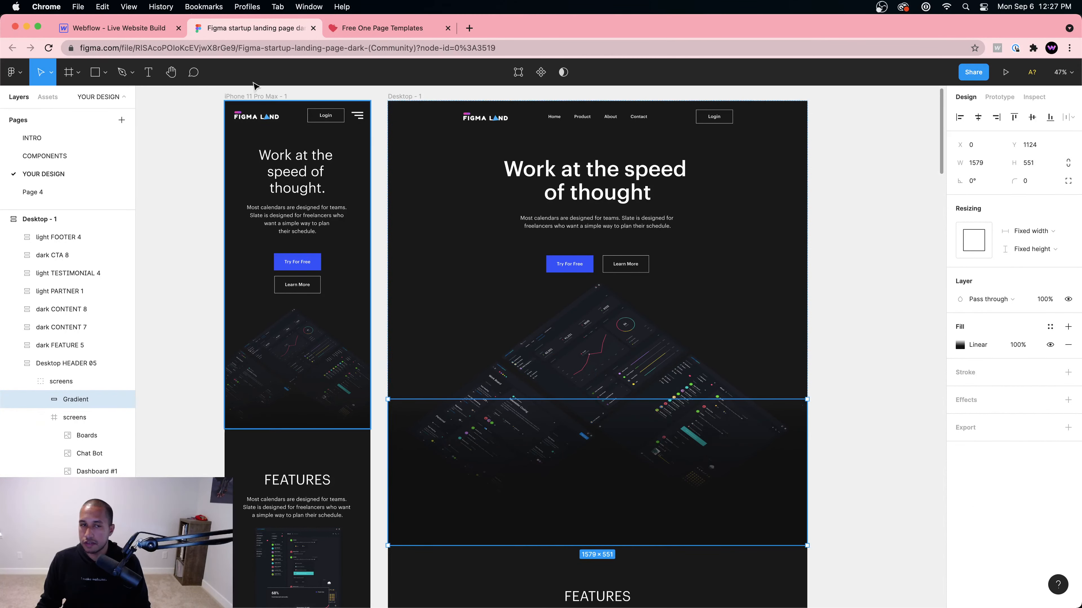
click(97, 28)
click(84, 70)
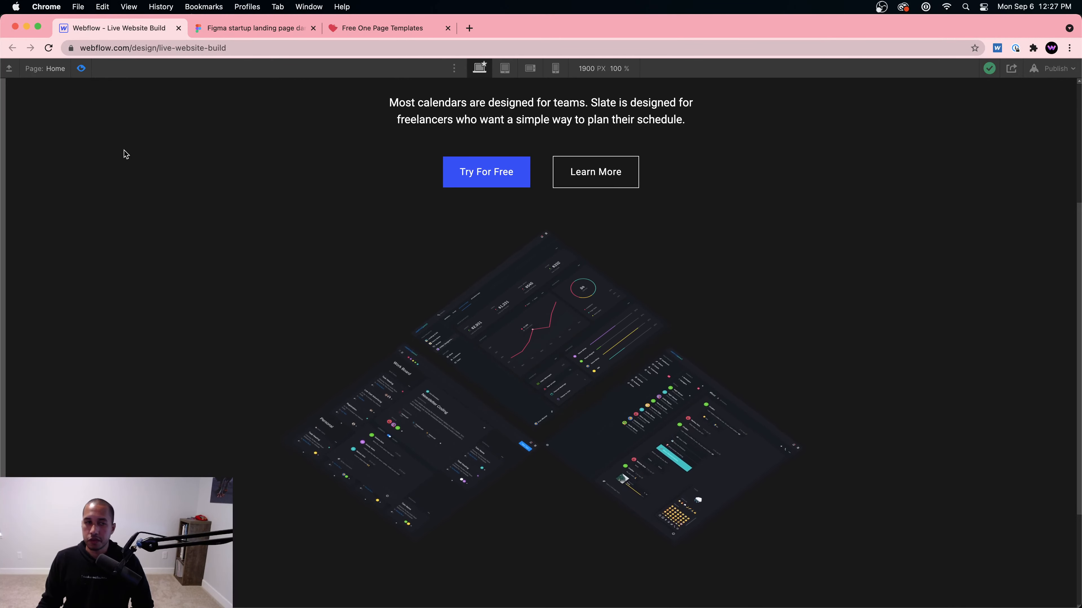
Step: Reopen the page-load Images hovering animation and change a move's vertical offset to -3%
click(84, 71)
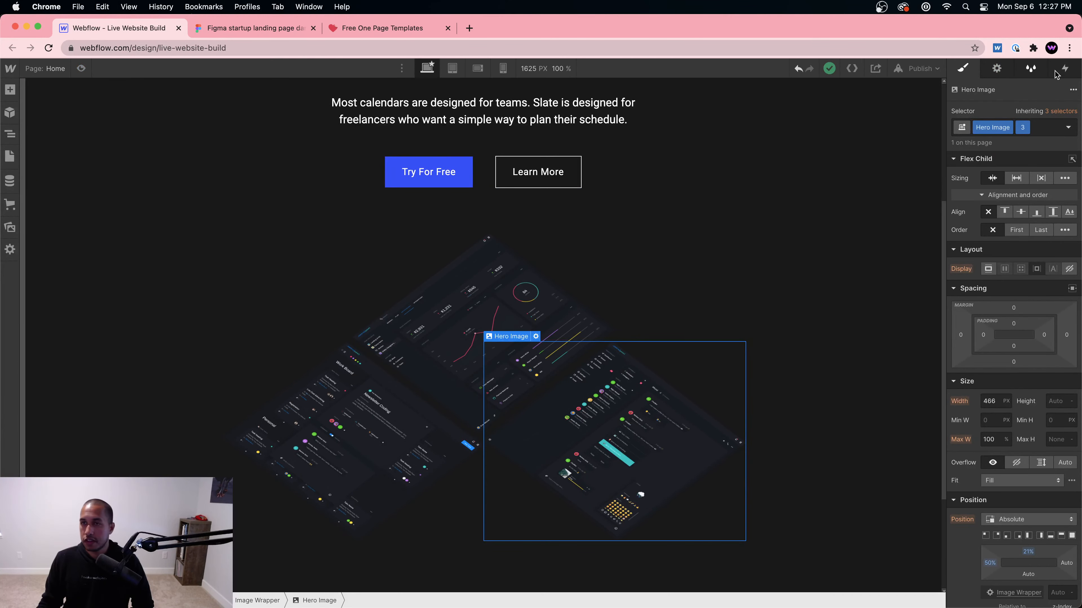
click(1064, 69)
click(1002, 233)
click(1027, 235)
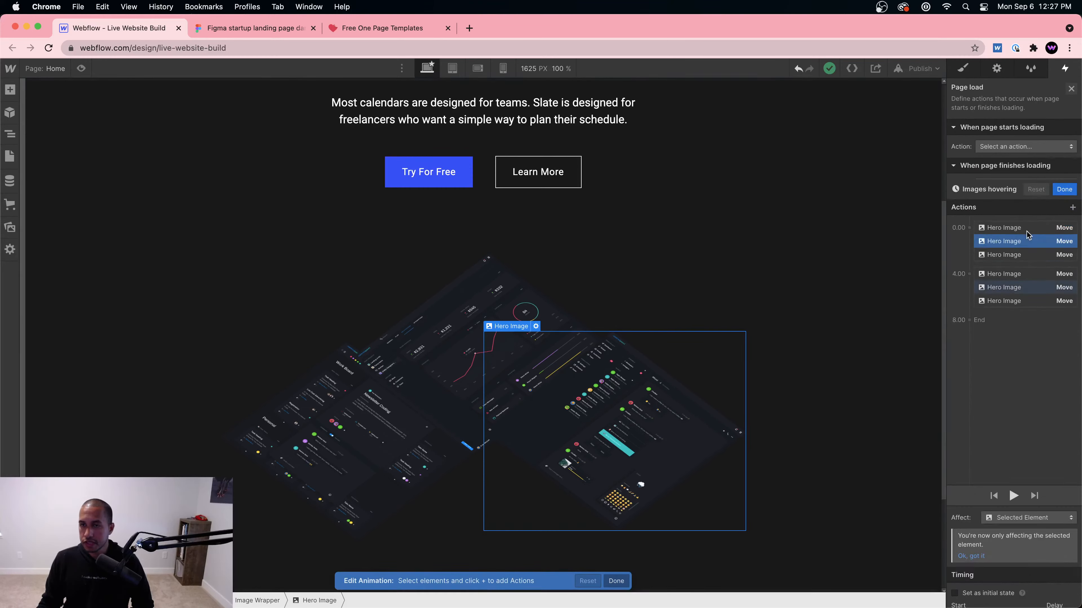
scroll(1027, 235, down, 3)
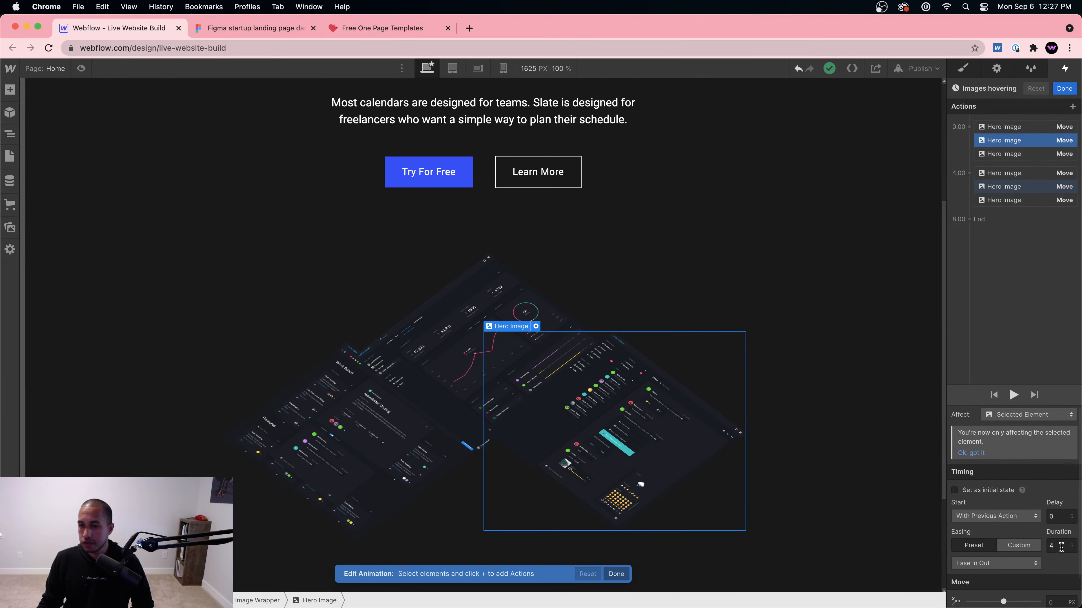
scroll(1061, 547, down, 1)
key(BackSpace)
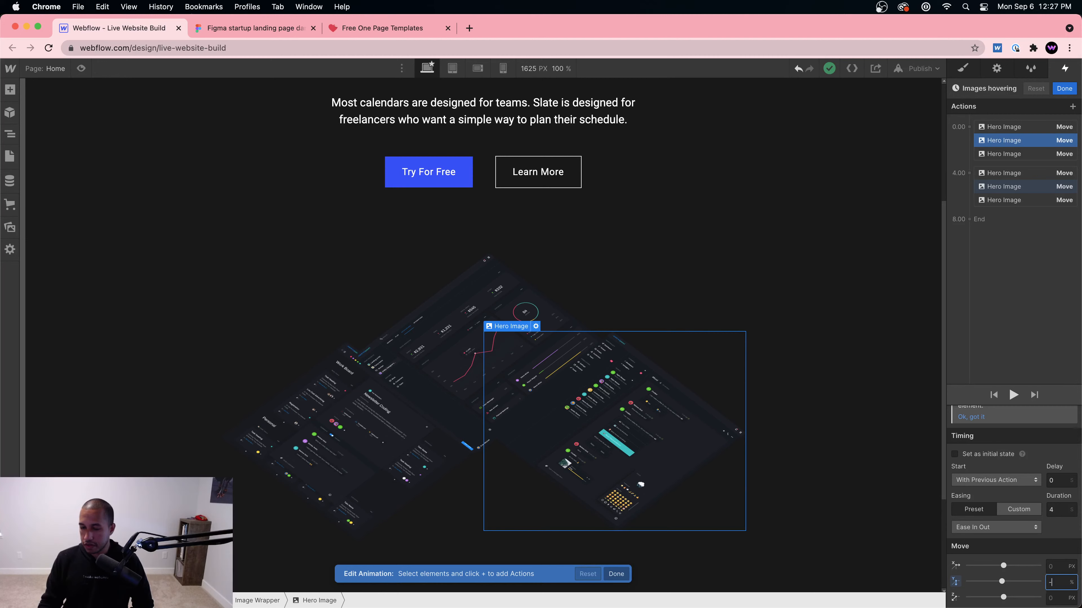
key(Return)
Step: Select the 4.00 move actions and preview the floating animation
click(1001, 199)
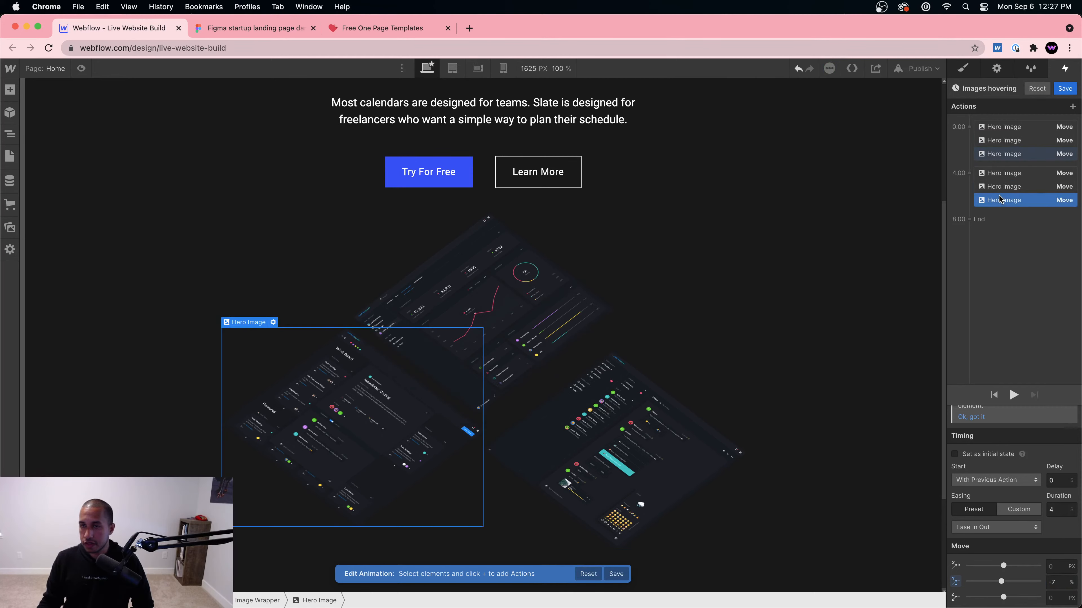
click(1025, 187)
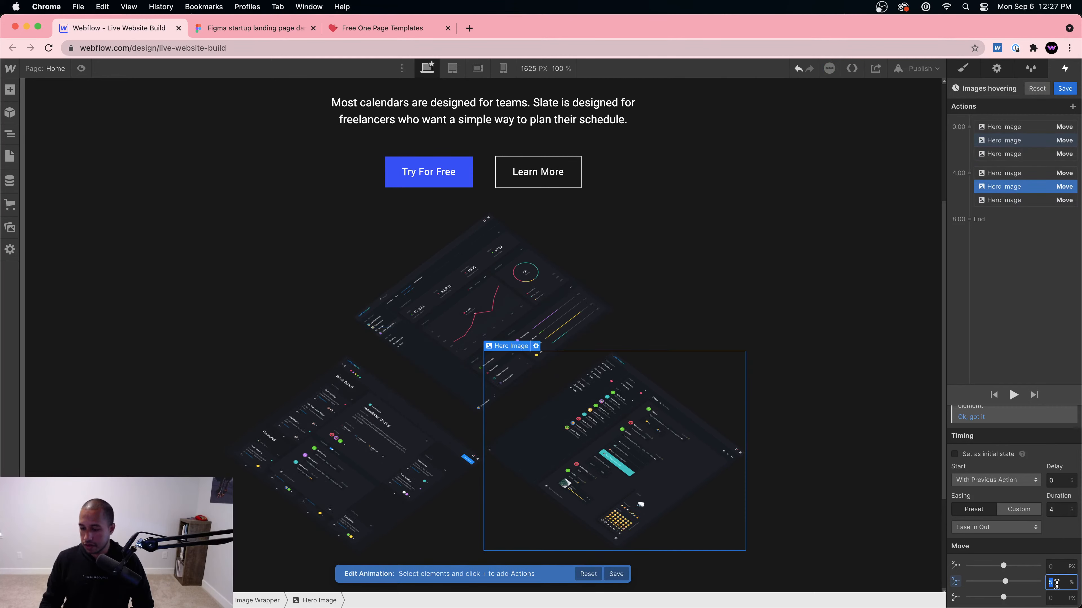
click(81, 69)
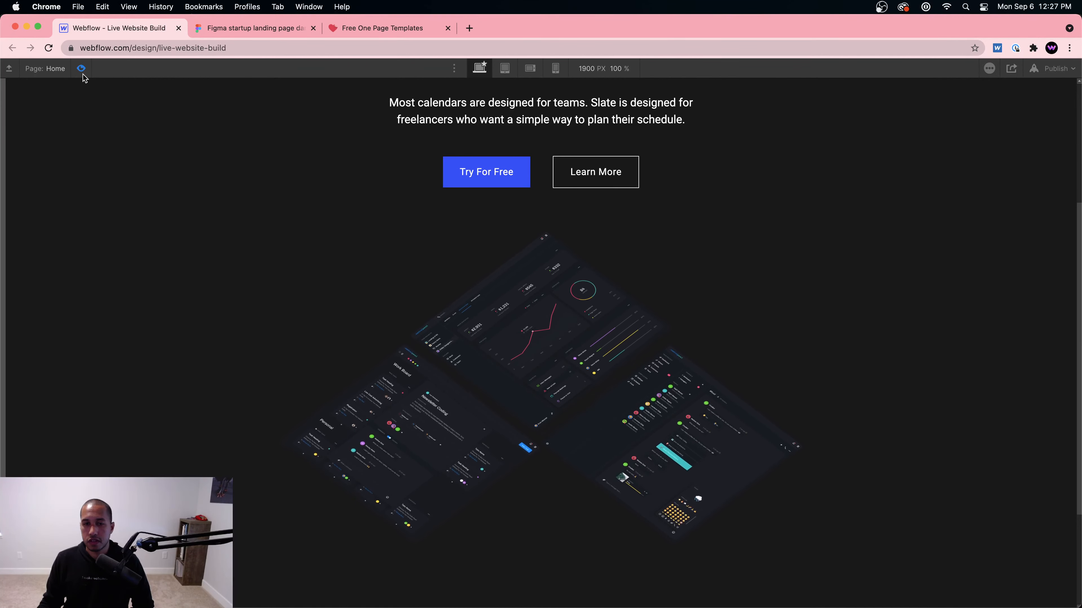
click(82, 71)
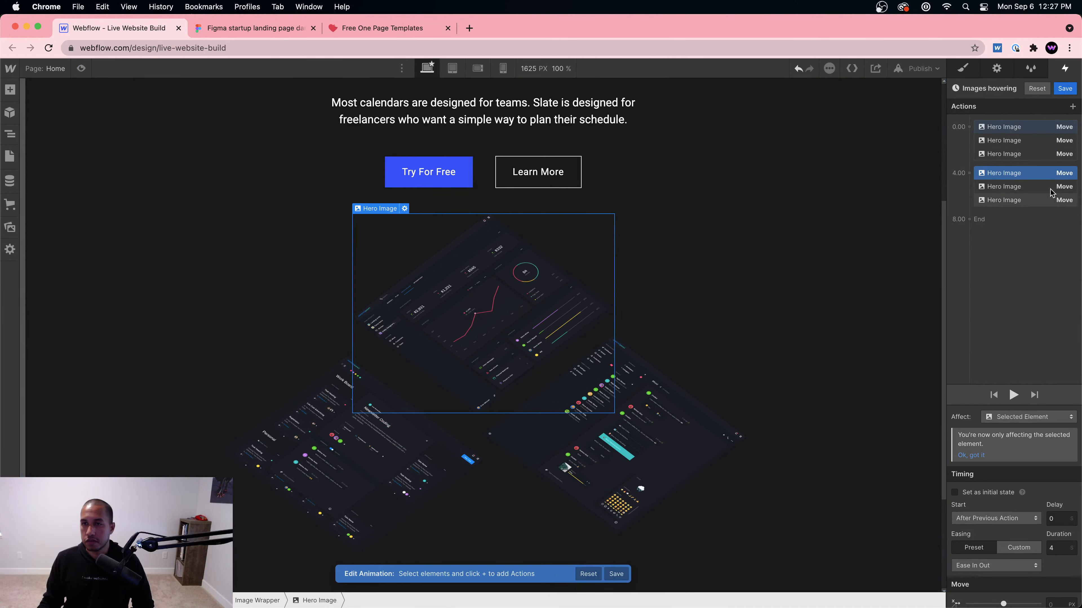
Step: Set the first 0.00 move to 8% and the first 4.00 move to -8%, then preview
click(1031, 127)
scroll(1063, 578, down, 2)
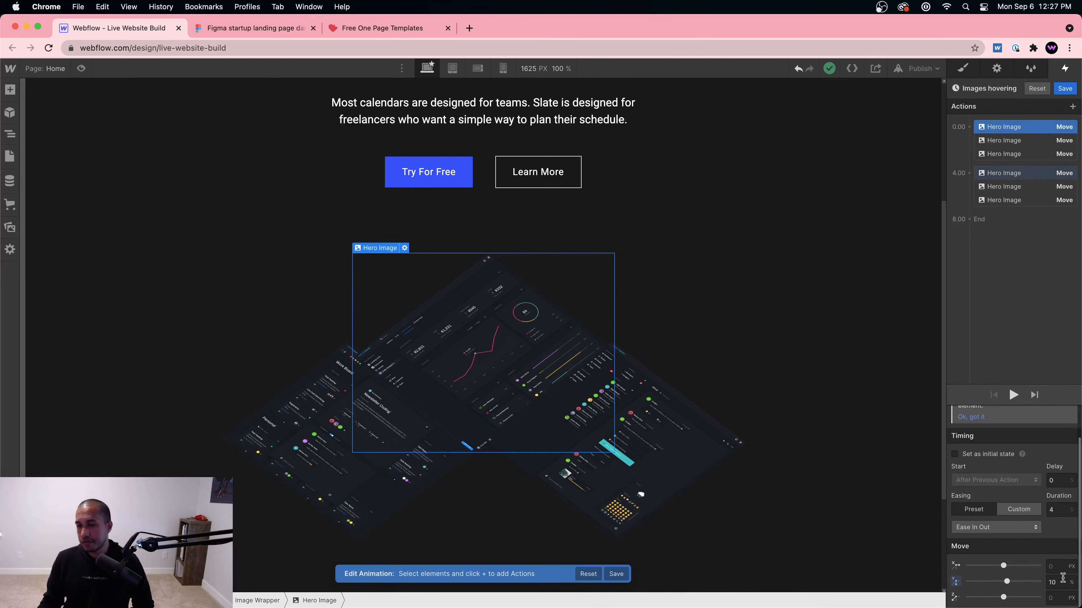
text(8)
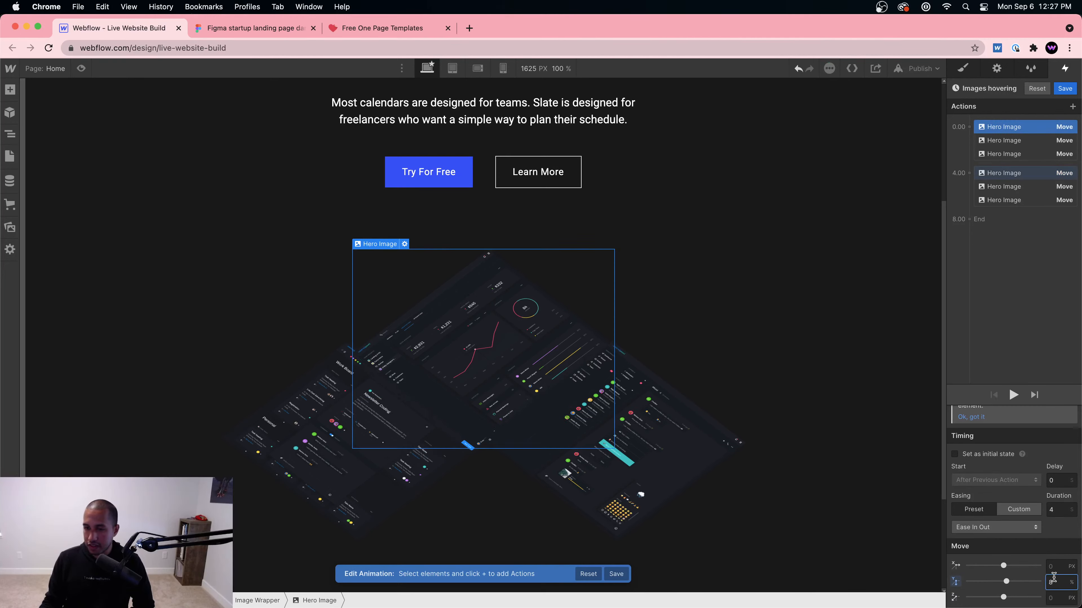
click(1031, 173)
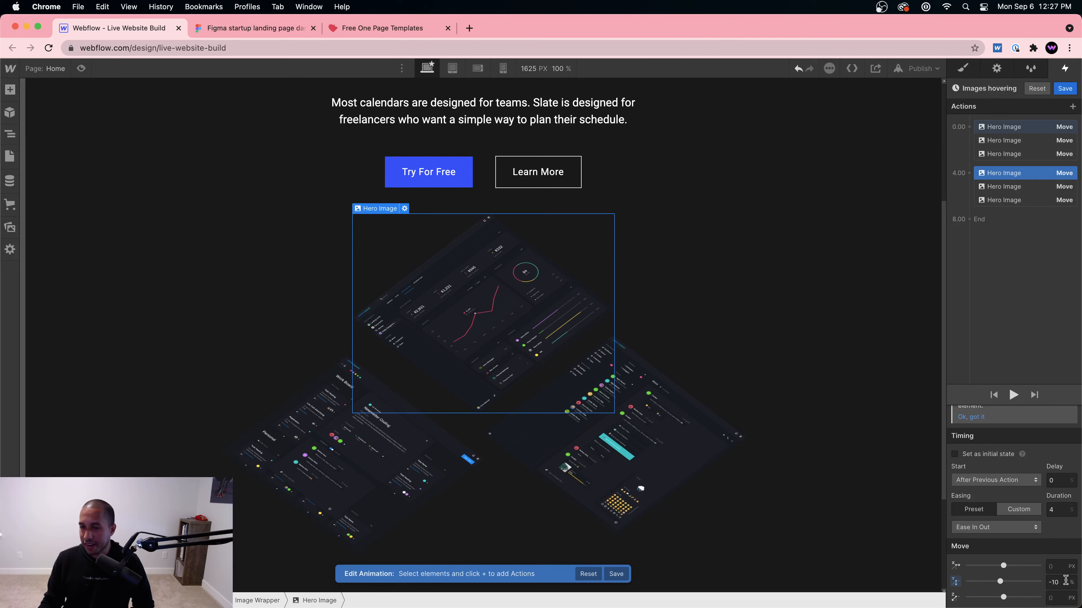
text(-8)
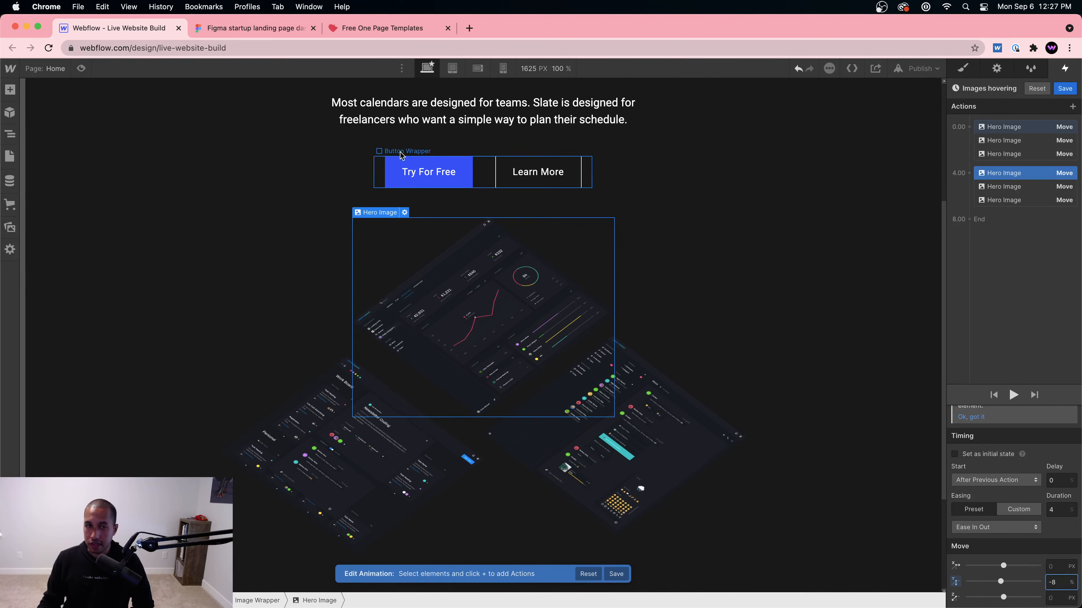
click(81, 68)
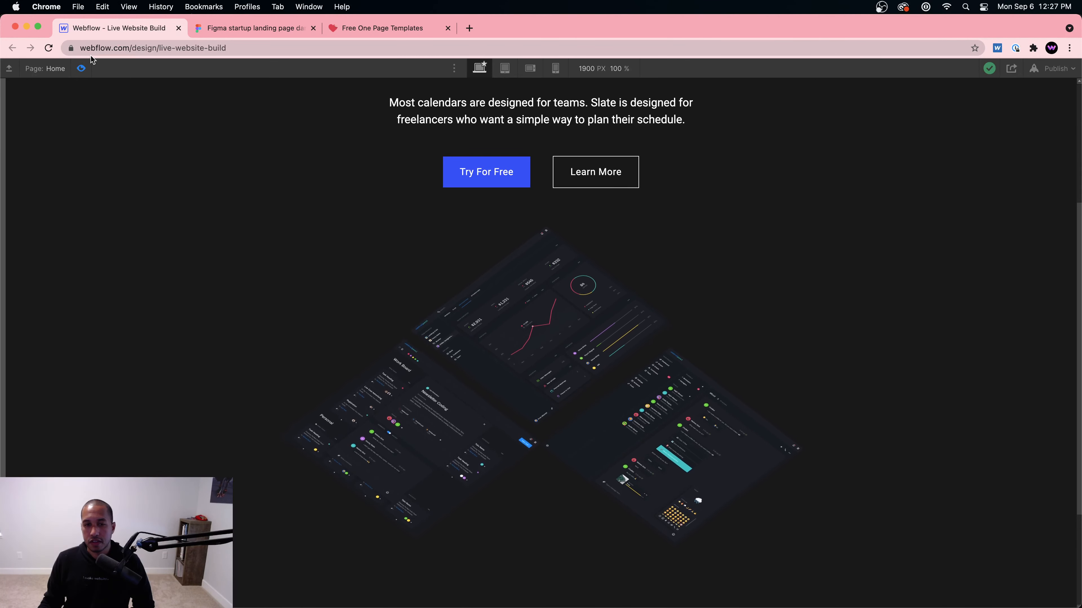
click(85, 72)
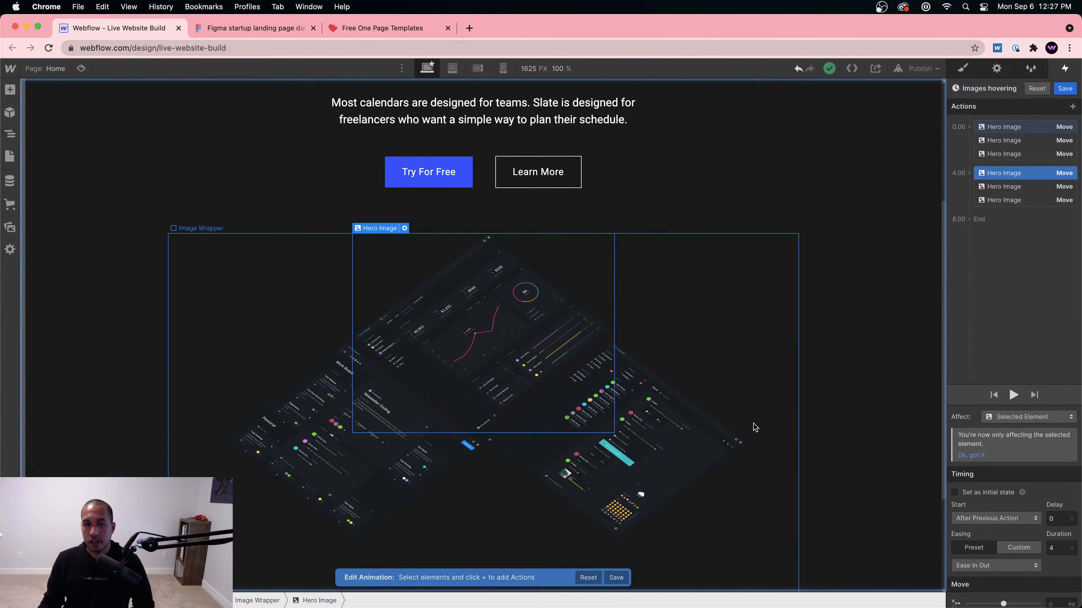
Step: Finish editing the Images hovering animation and preview the page
click(1071, 107)
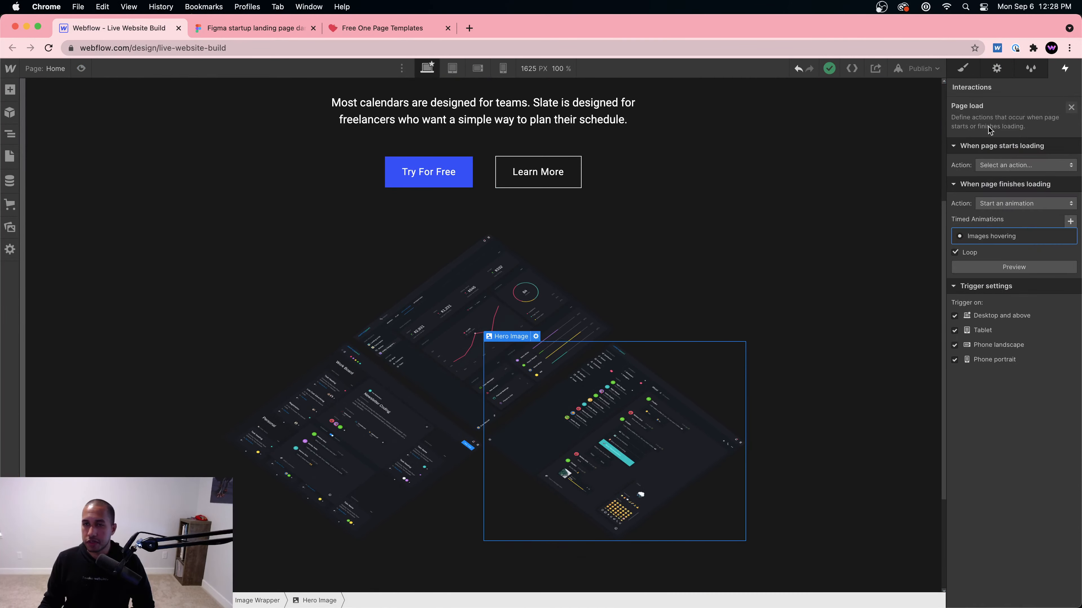
click(972, 69)
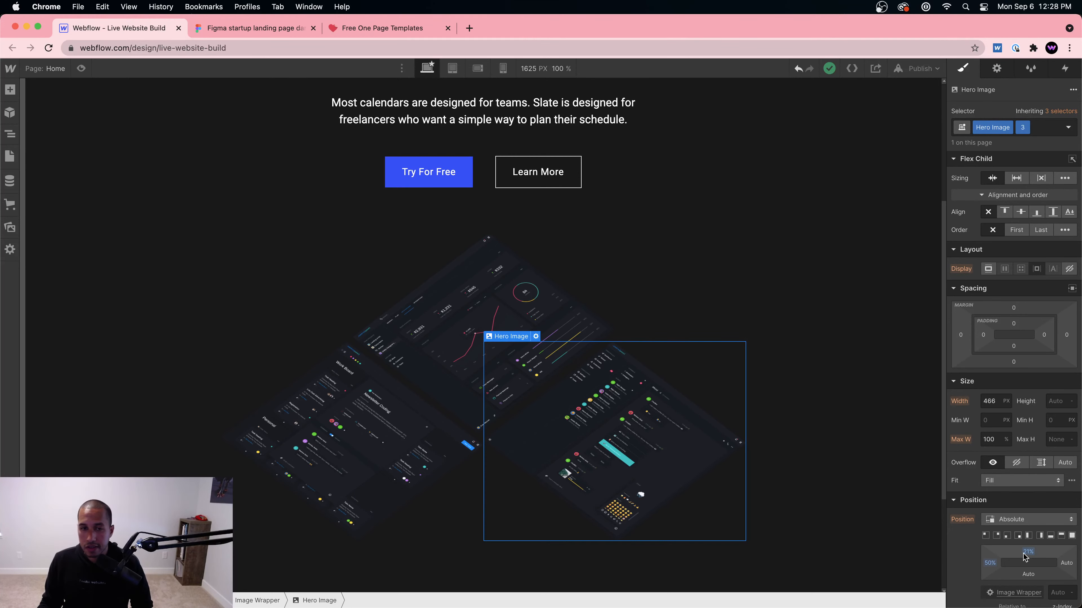
click(85, 67)
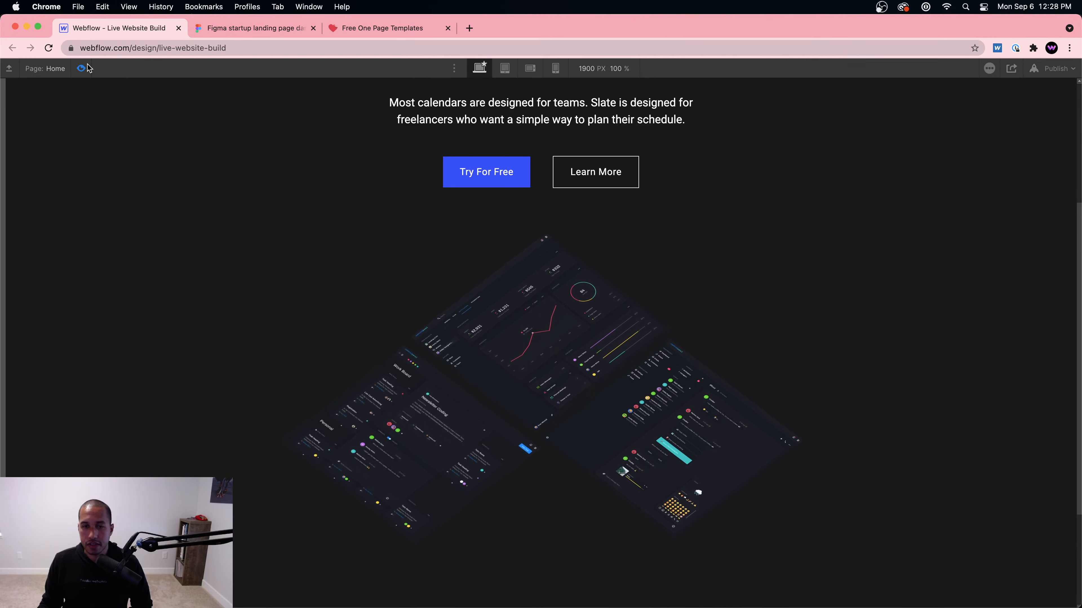
click(81, 69)
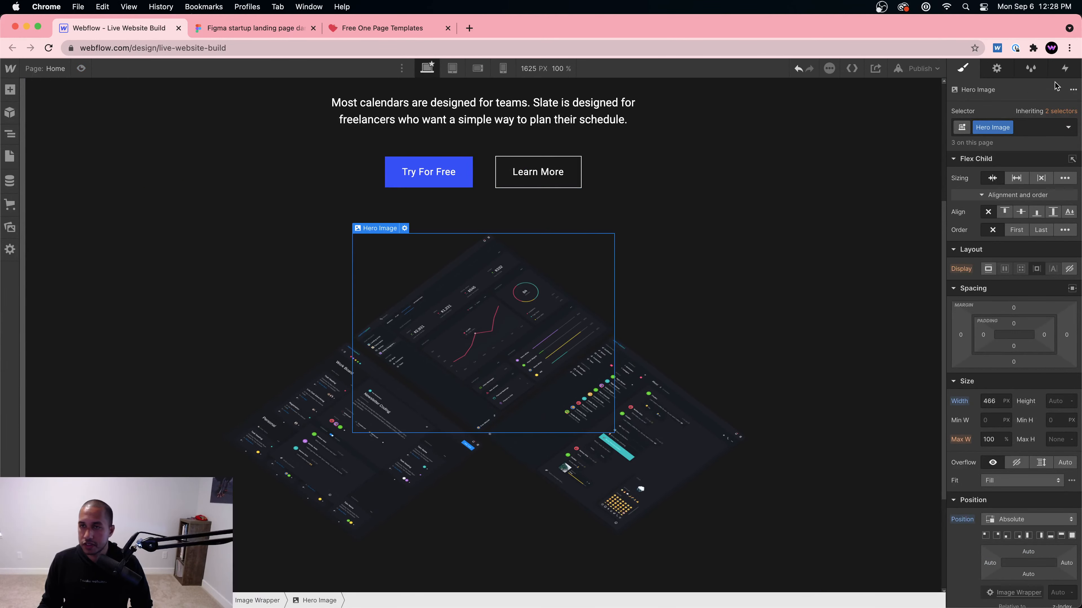
Step: In the Page load Images hovering animation, set Move Y to -5% first and 5% at 4.00
click(1063, 69)
click(996, 252)
click(1001, 218)
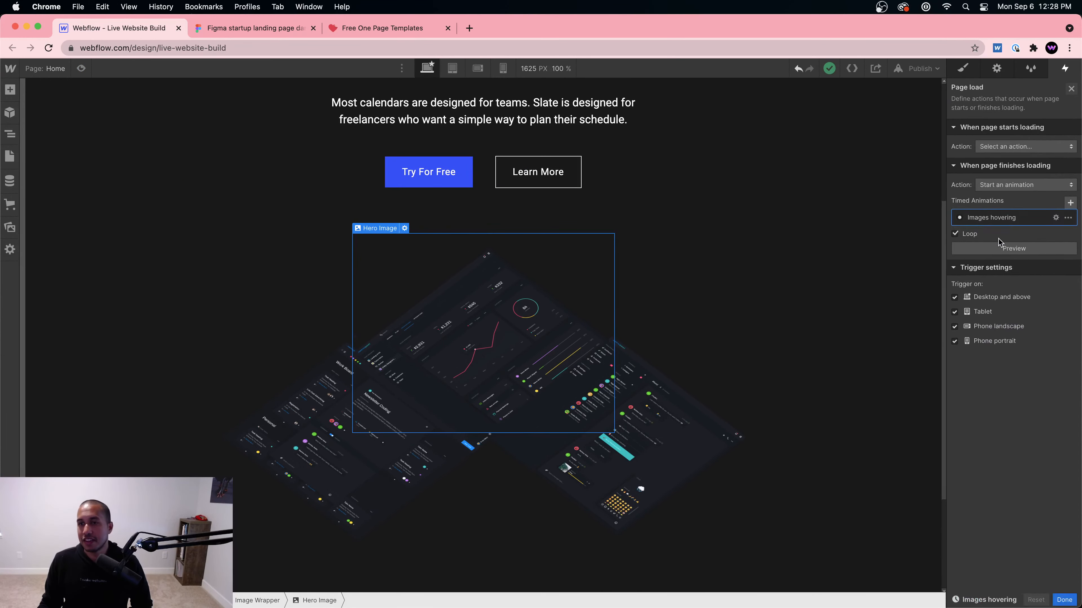
click(1005, 129)
scroll(1044, 531, down, 2)
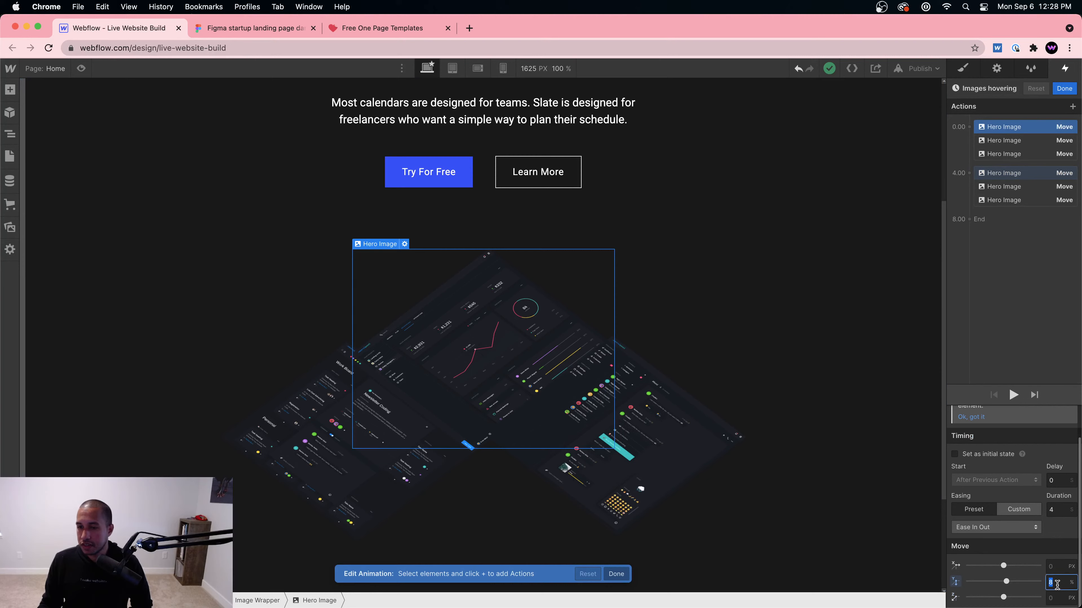
text(5)
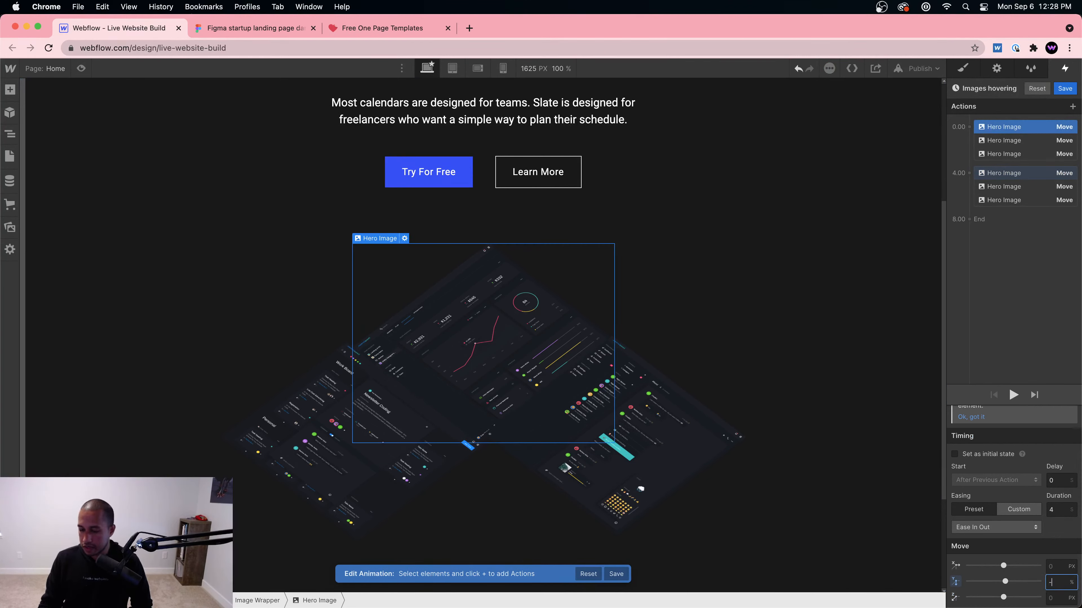
text(-8)
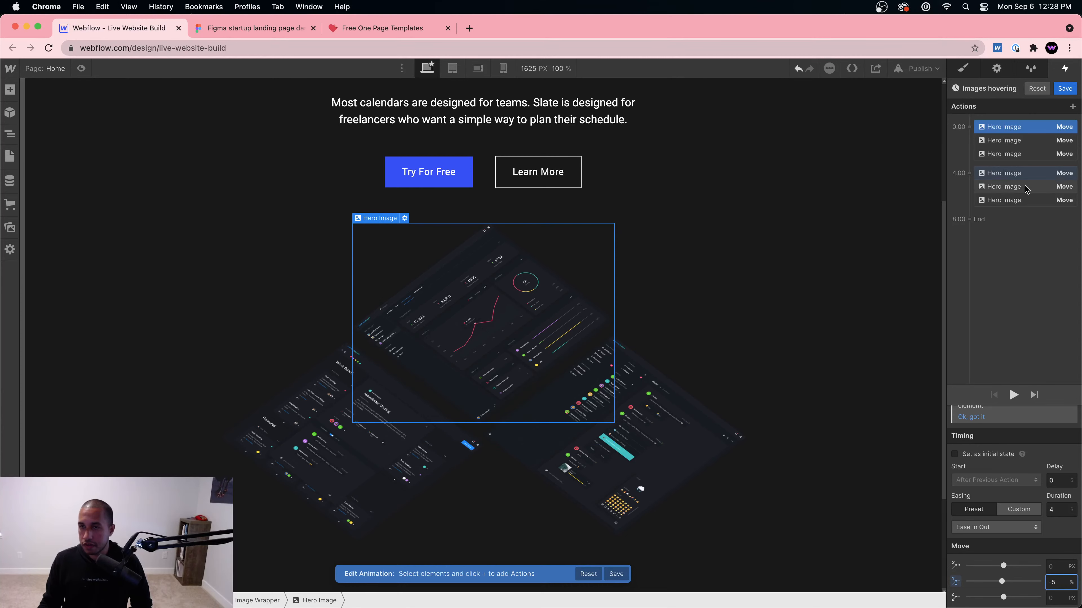
click(1014, 172)
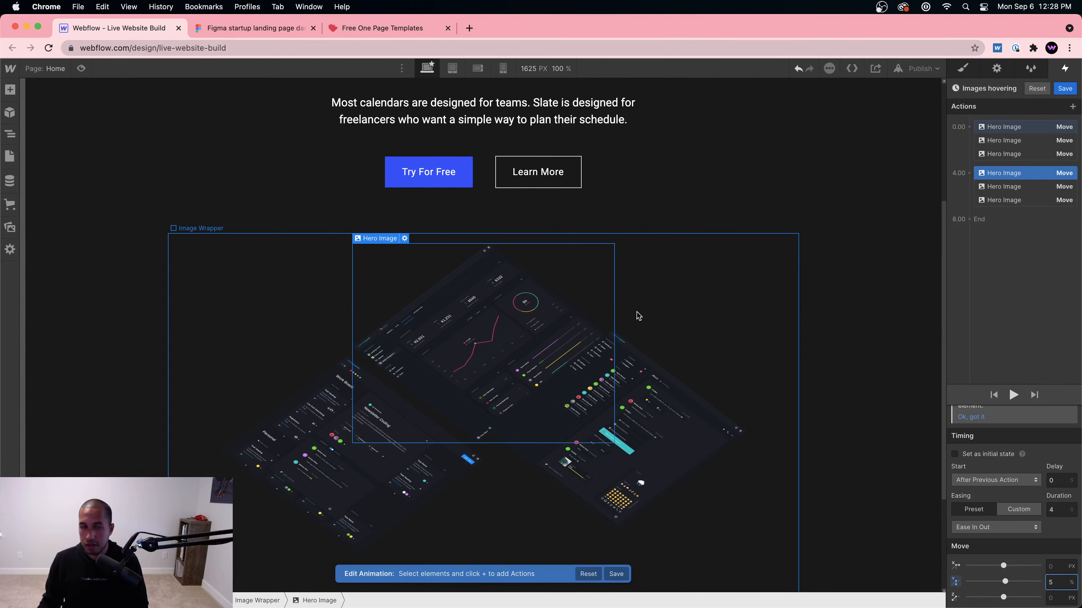
Step: Preview the hovering motion, then select the Image Wrapper around the hero images
click(83, 71)
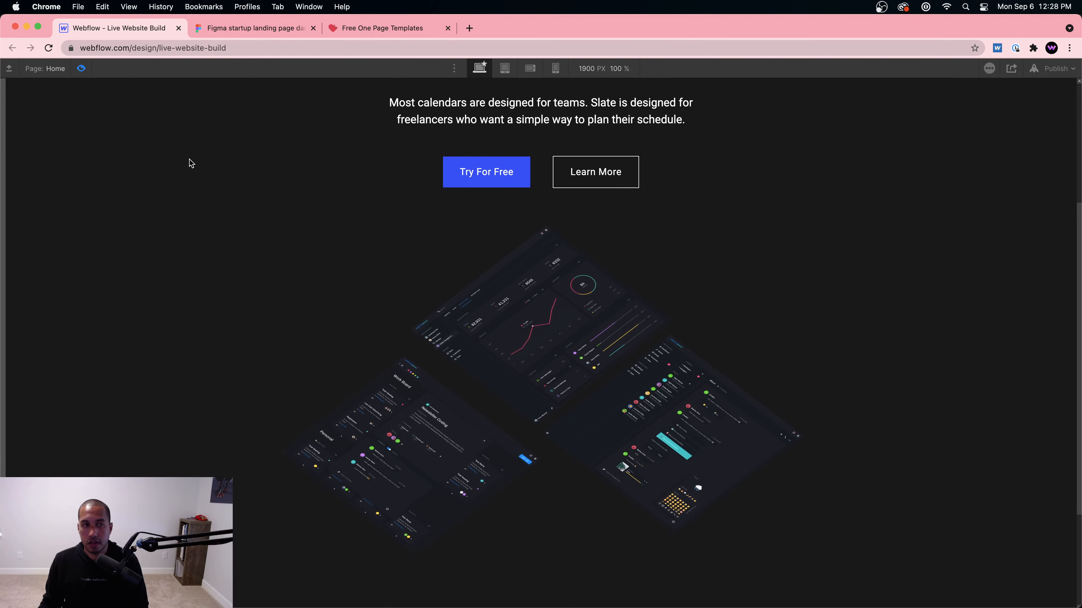
click(89, 69)
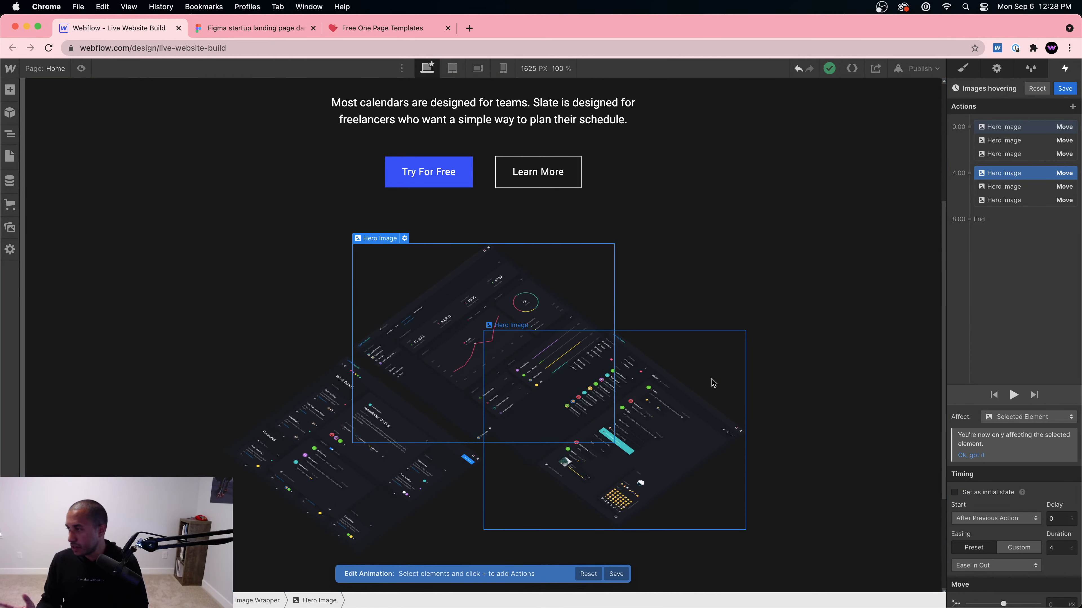
click(266, 317)
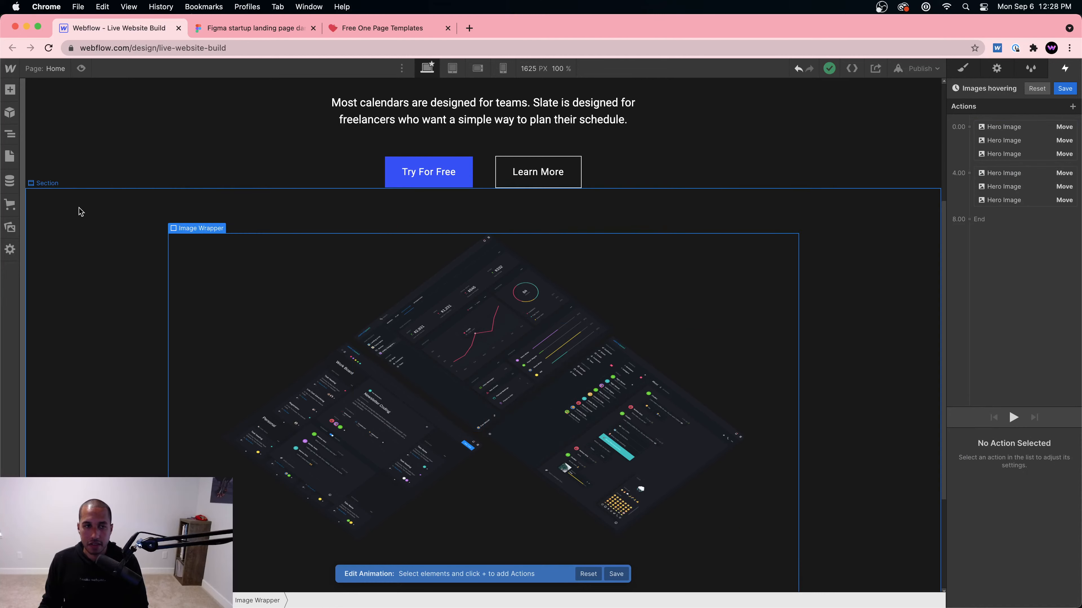
click(221, 29)
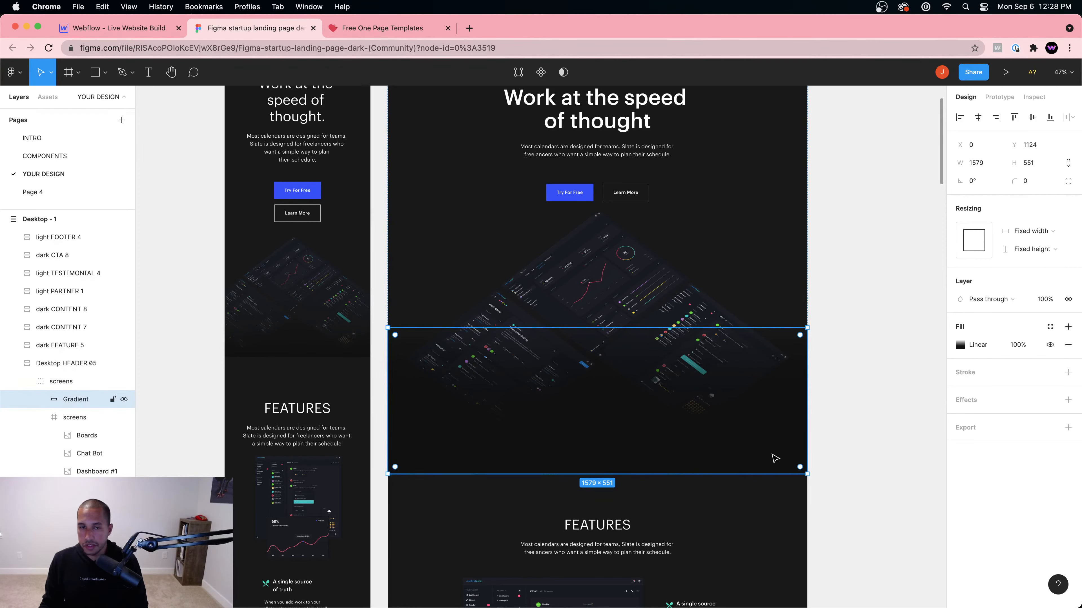
click(115, 28)
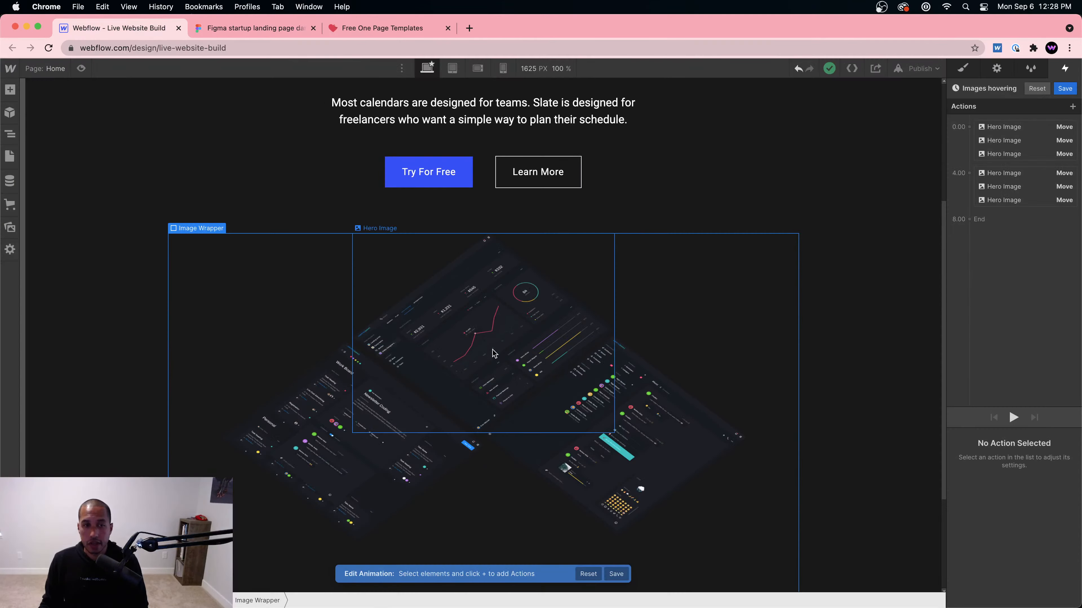
scroll(117, 295, down, 4)
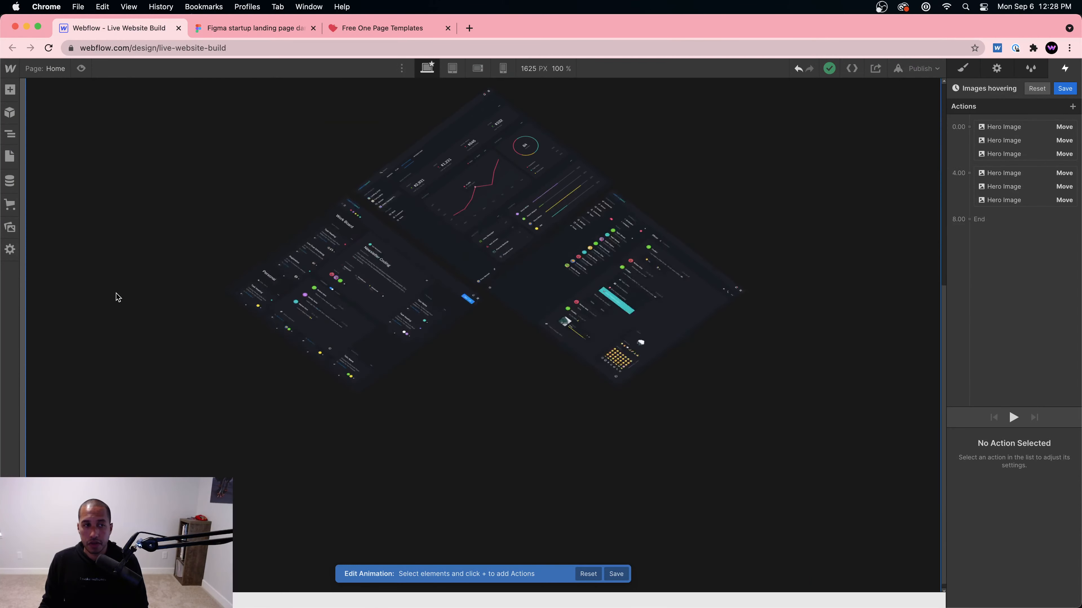
Step: In the Navigator, collapse the Image Wrapper and compare against the Figma gradient design
click(16, 131)
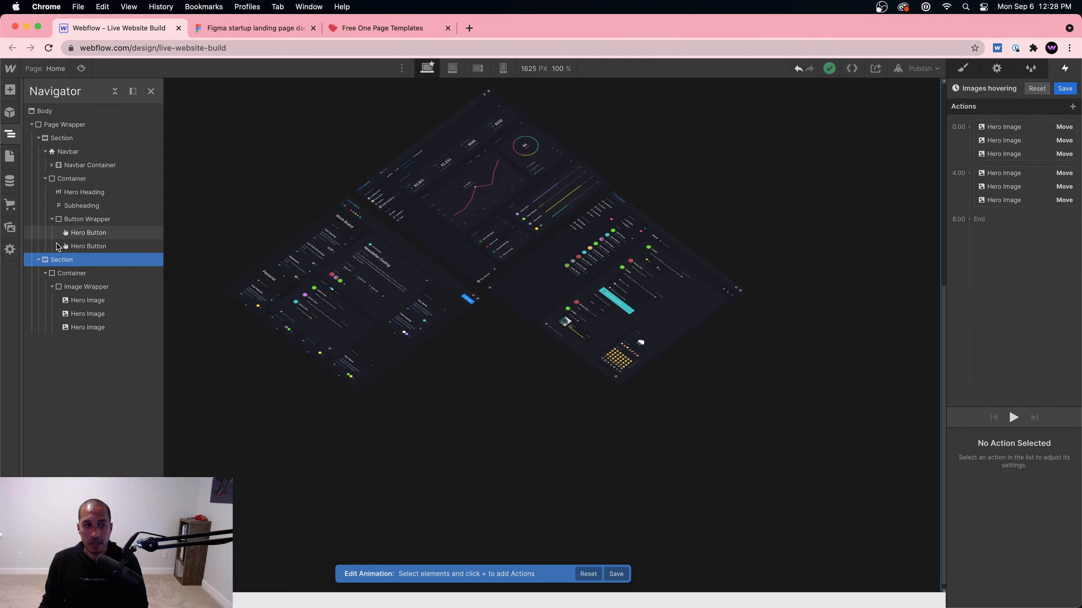
click(51, 286)
click(87, 275)
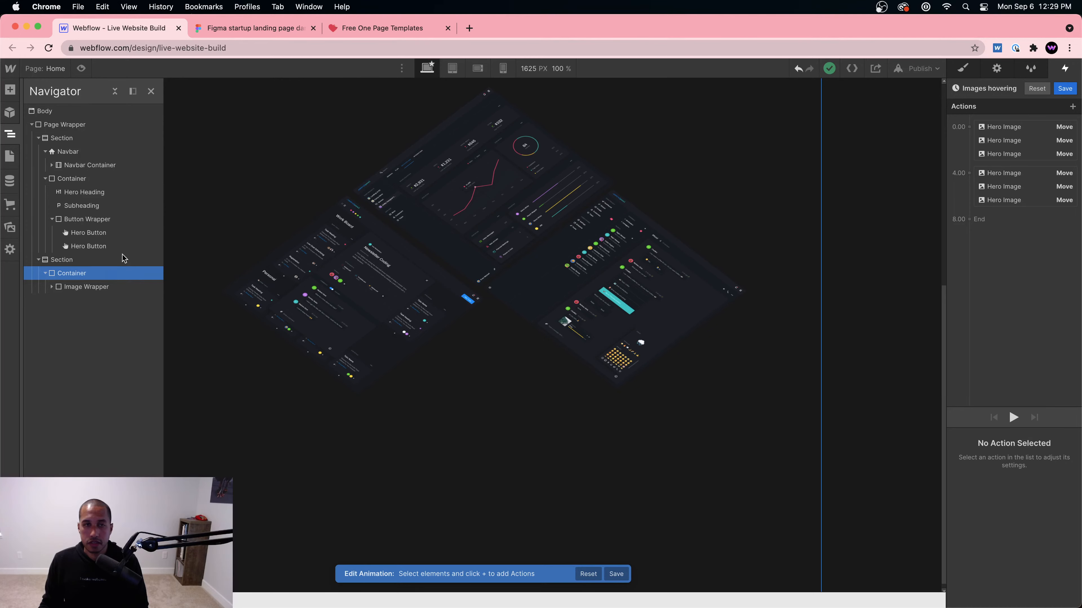
click(259, 29)
click(161, 28)
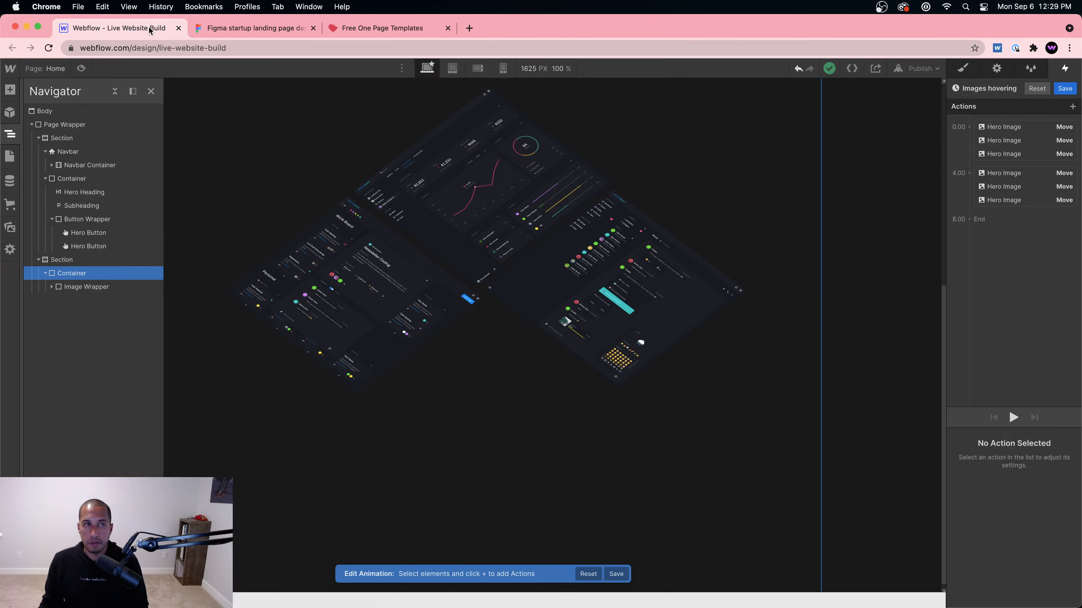
Step: Add a Div Block inside the hero Section using Cmd+E quick search
click(70, 261)
key(super+e)
text(div)
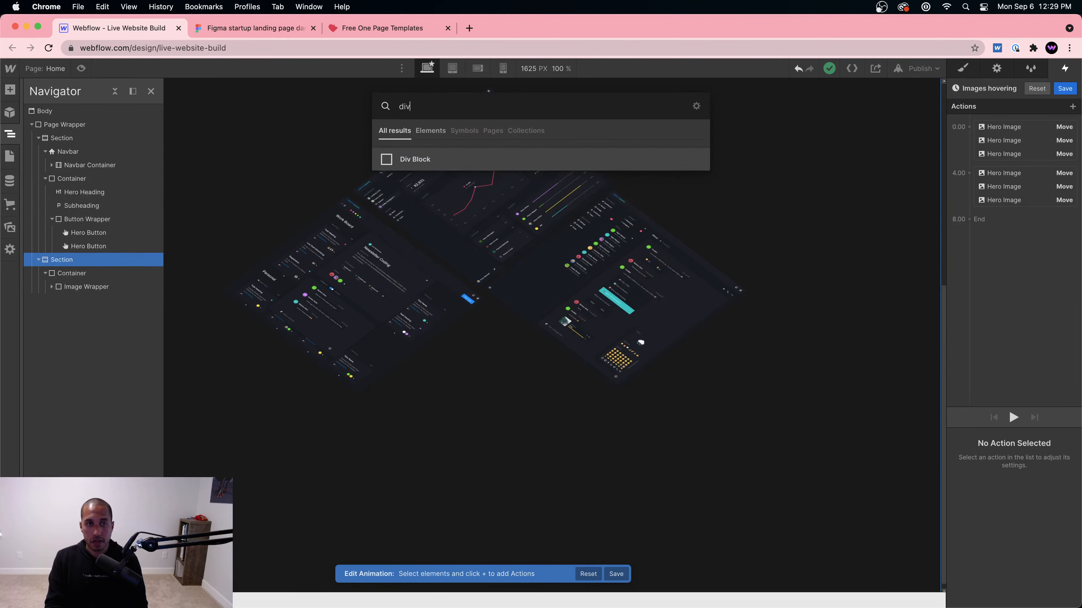
key(Return)
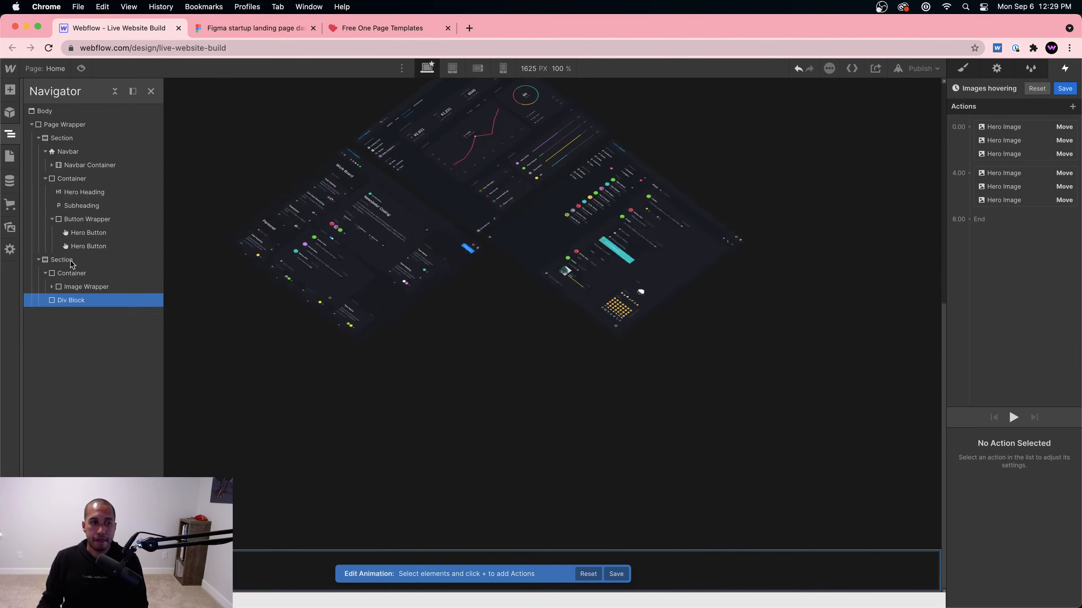
Step: Give the new div block the class 'Gradient Bottom'
click(964, 69)
click(1016, 128)
text(G)
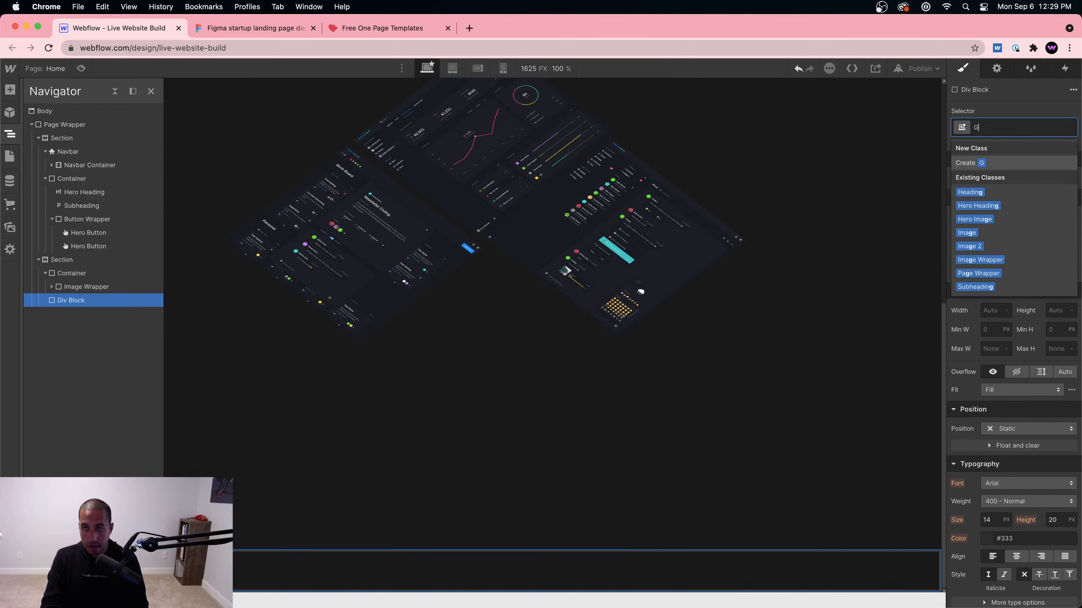
text(radient Bottom)
key(Return)
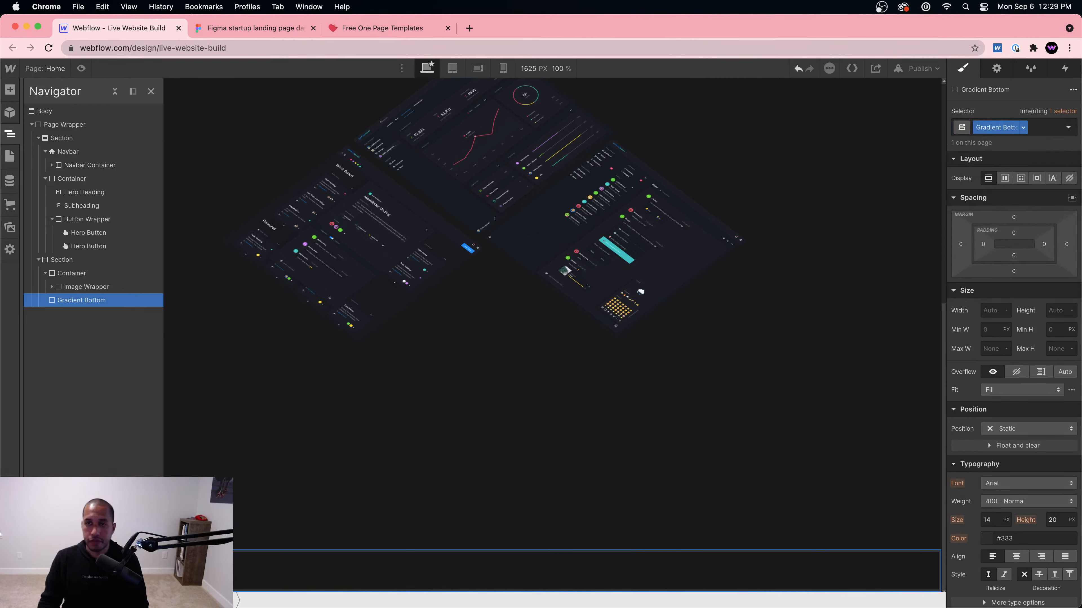
scroll(1074, 424, down, 3)
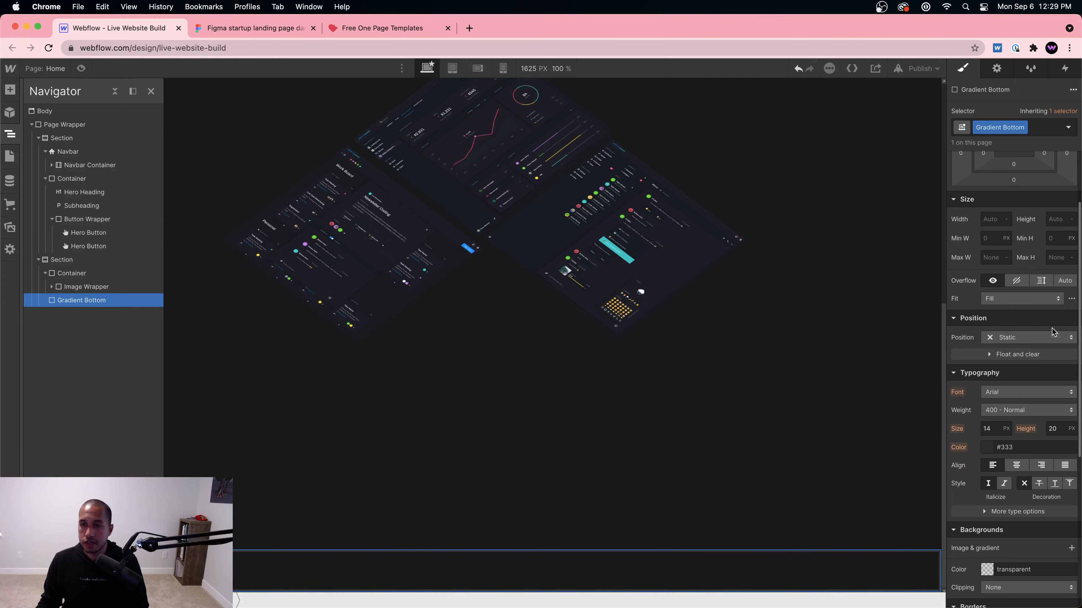
Step: Check the gradient size in Figma and set Gradient Bottom's height to 50 VH
scroll(1053, 332, up, 1)
click(251, 29)
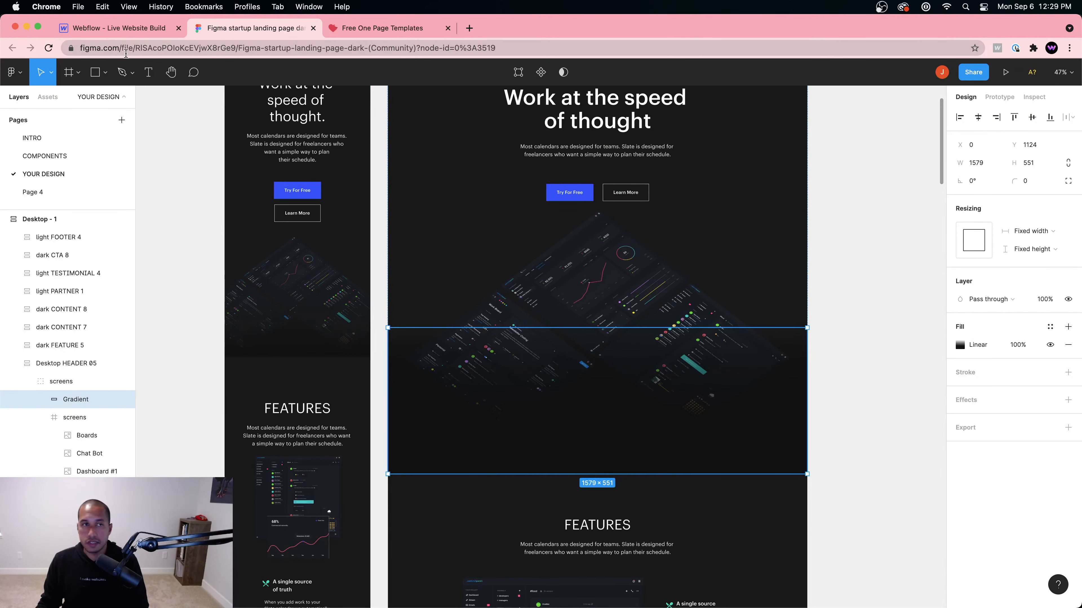
click(113, 29)
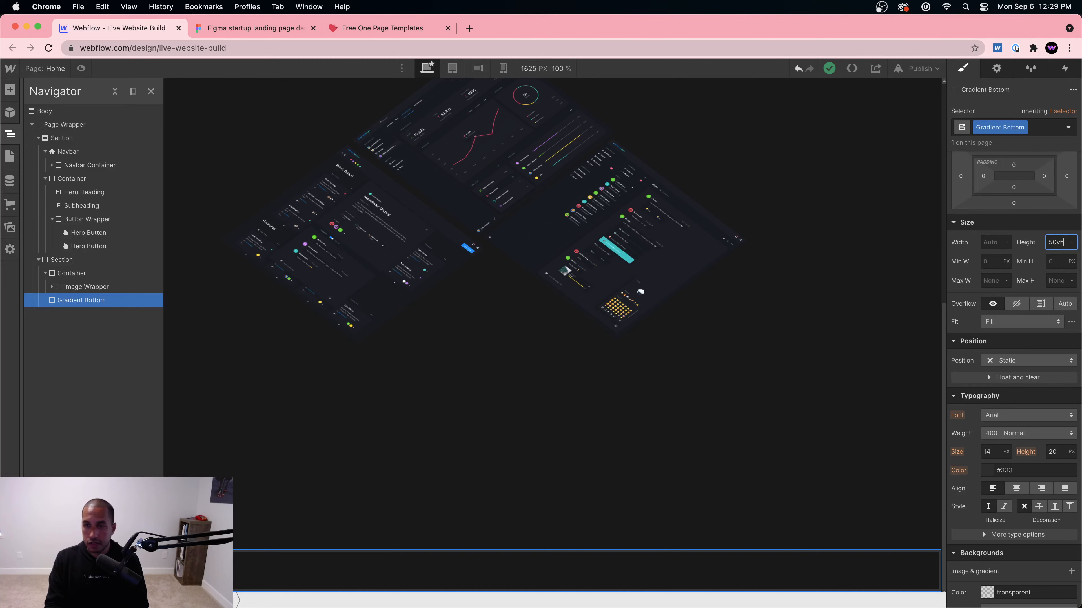
key(Return)
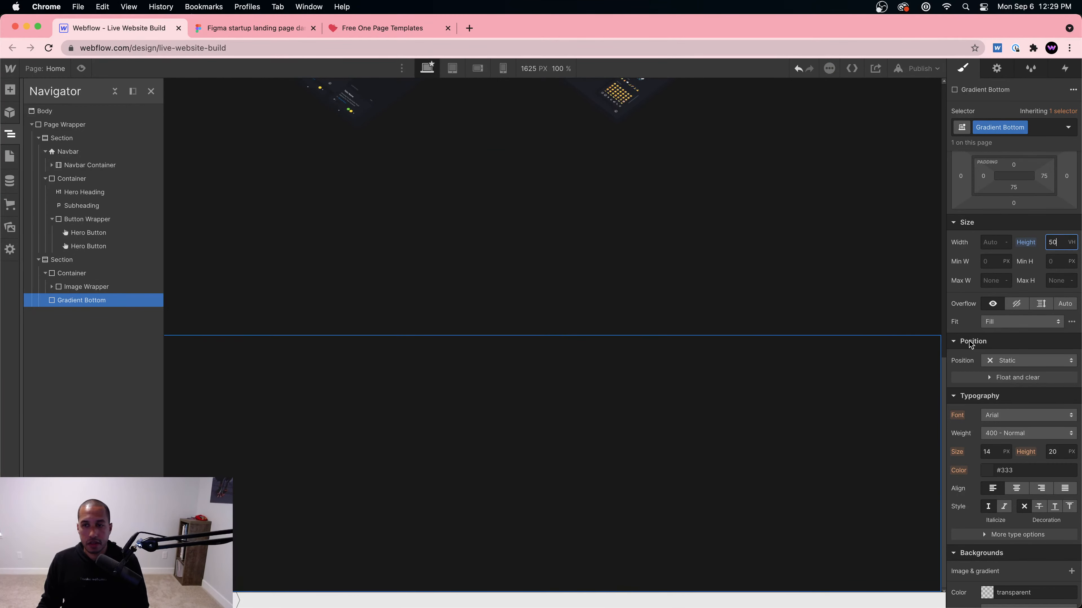
Step: Make Gradient Bottom absolutely positioned and pinned to the bottom edge
click(95, 276)
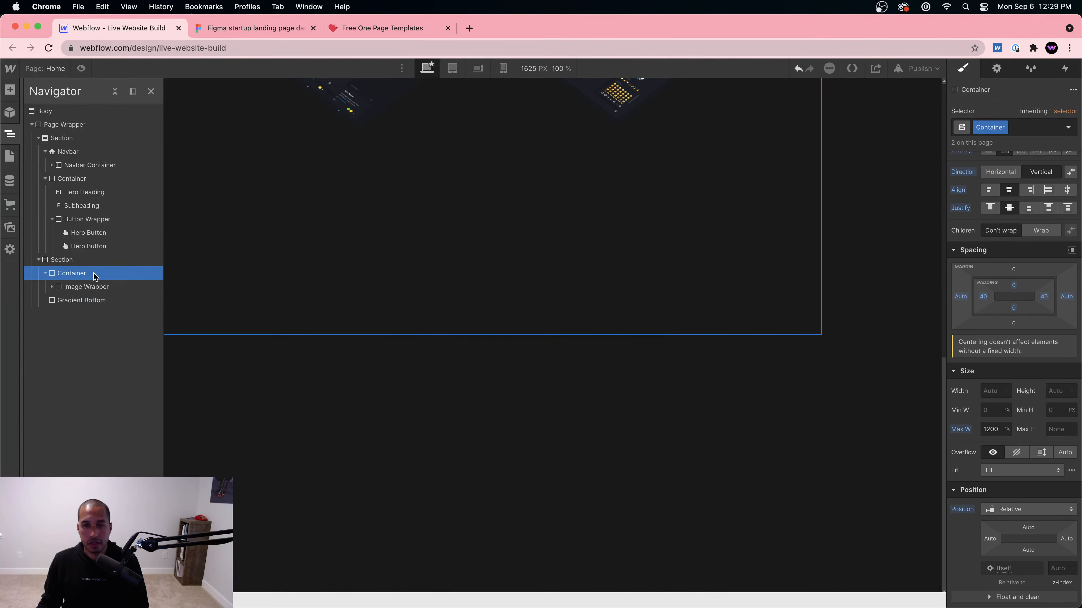
click(94, 301)
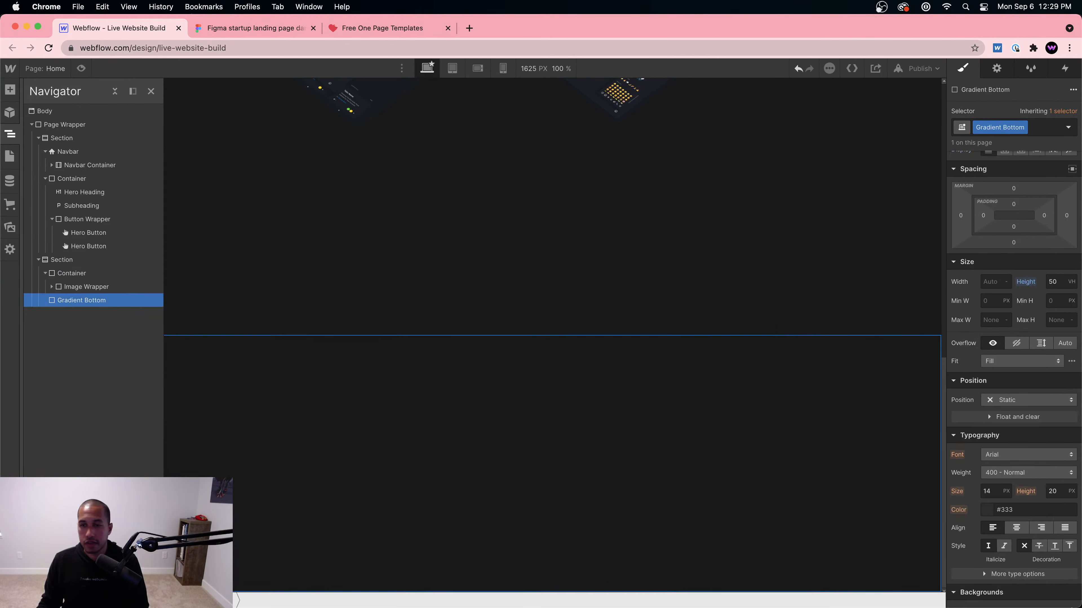
scroll(1014, 417, down, 3)
click(1026, 338)
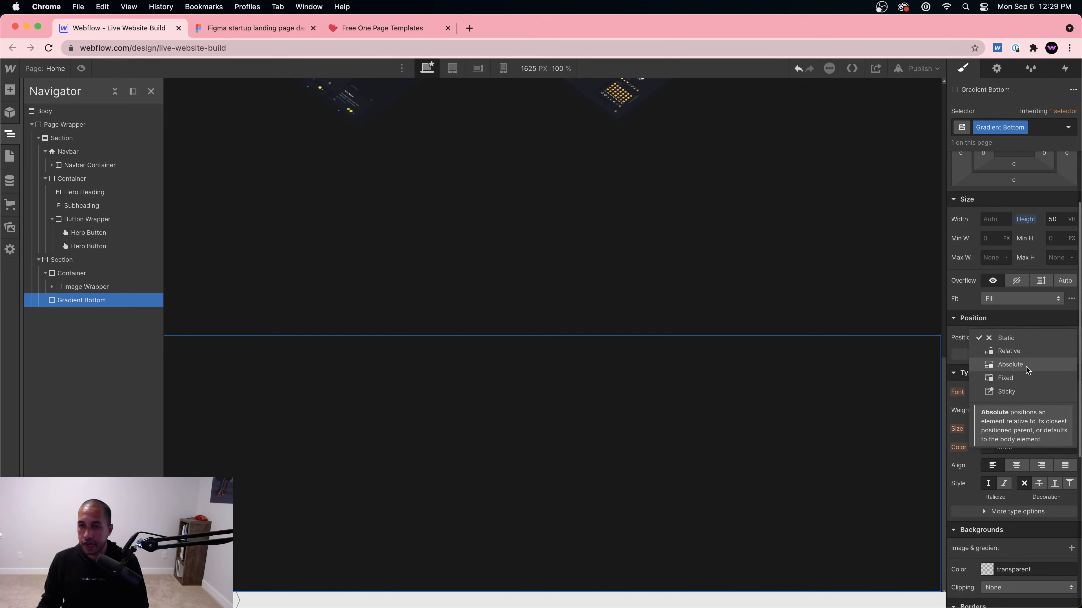
click(1023, 367)
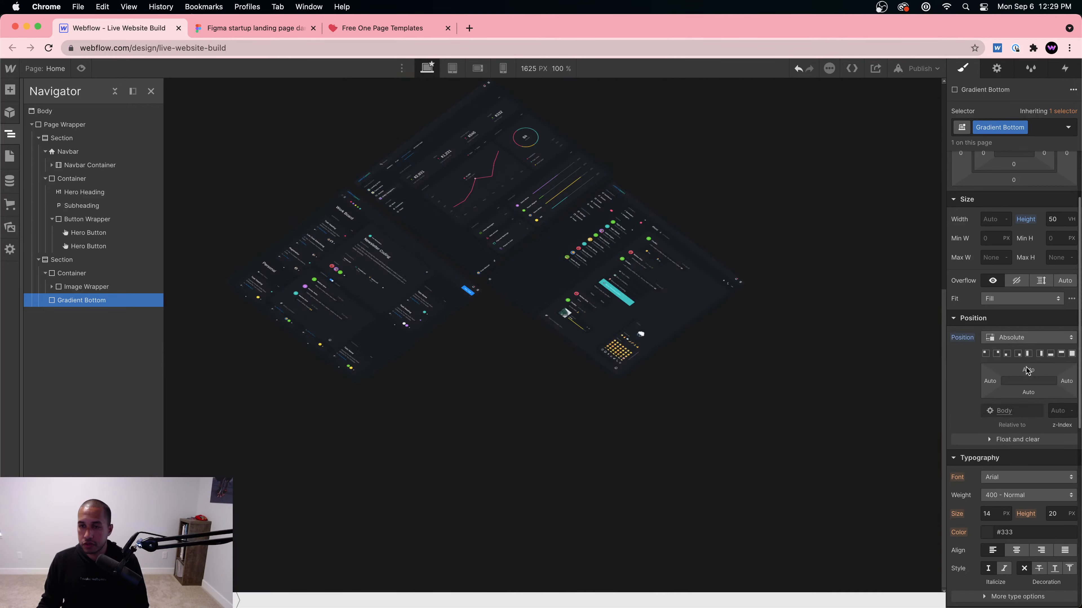
click(1050, 354)
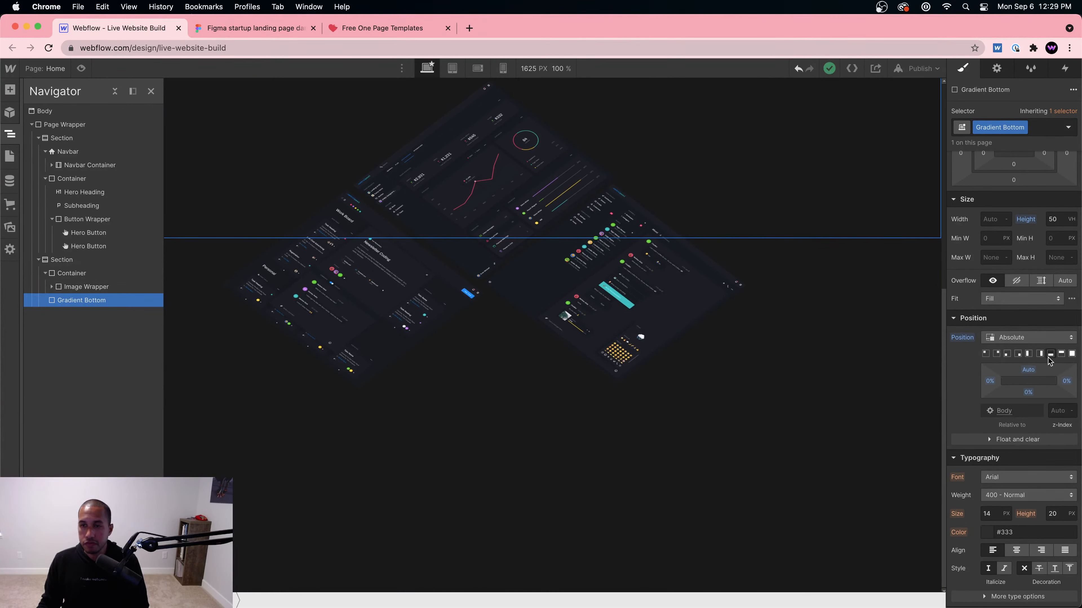
scroll(703, 309, up, 6)
scroll(706, 309, down, 5)
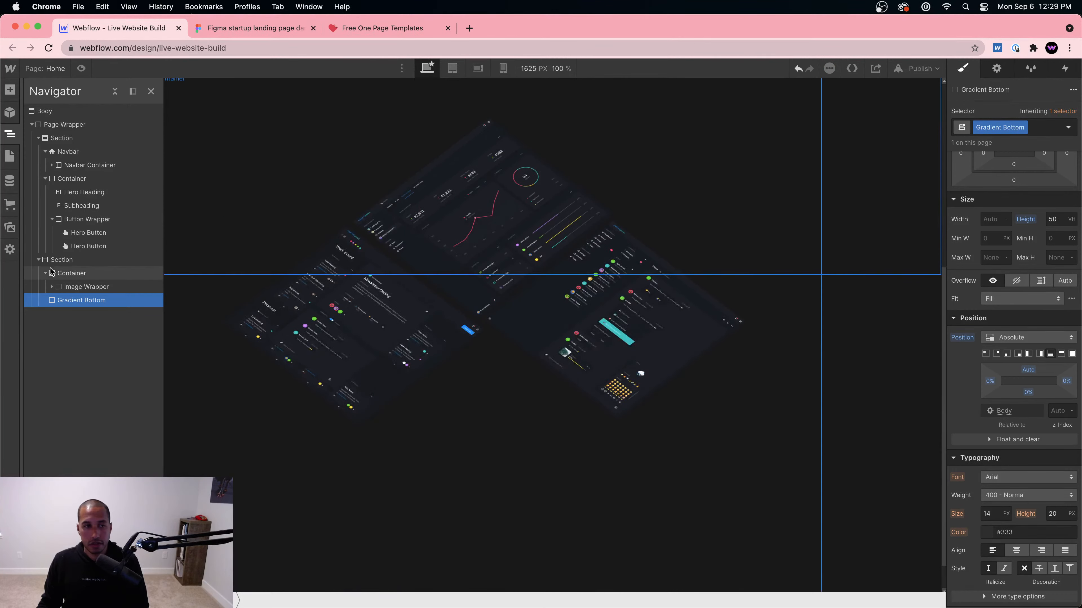
scroll(608, 326, down, 2)
scroll(796, 367, up, 1)
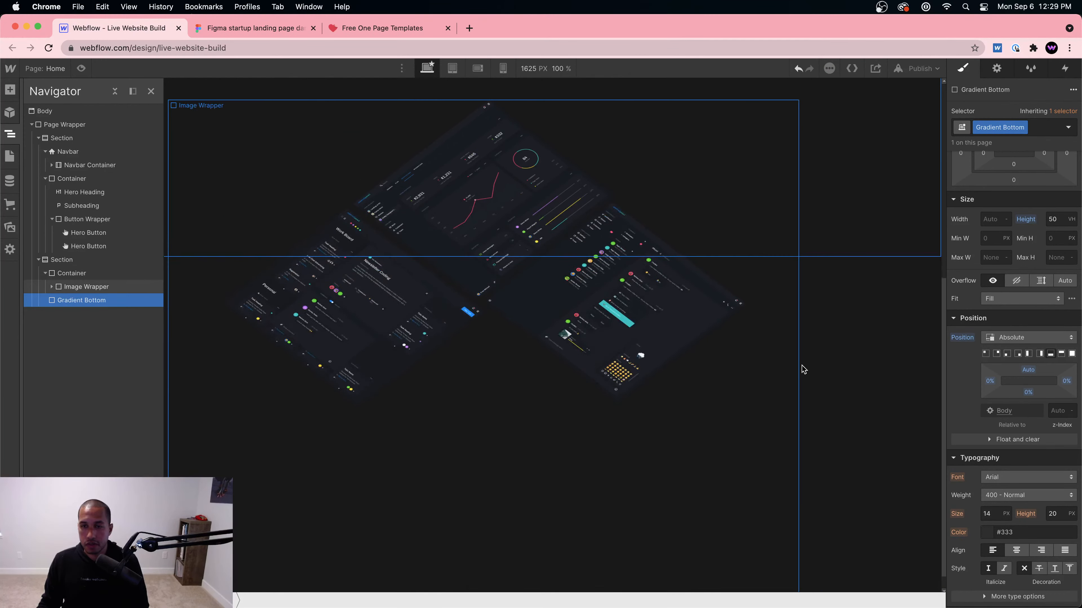
Step: Reselect Gradient Bottom through the Navigator and reapply the bottom pin preset
click(872, 391)
click(711, 203)
scroll(458, 241, up, 5)
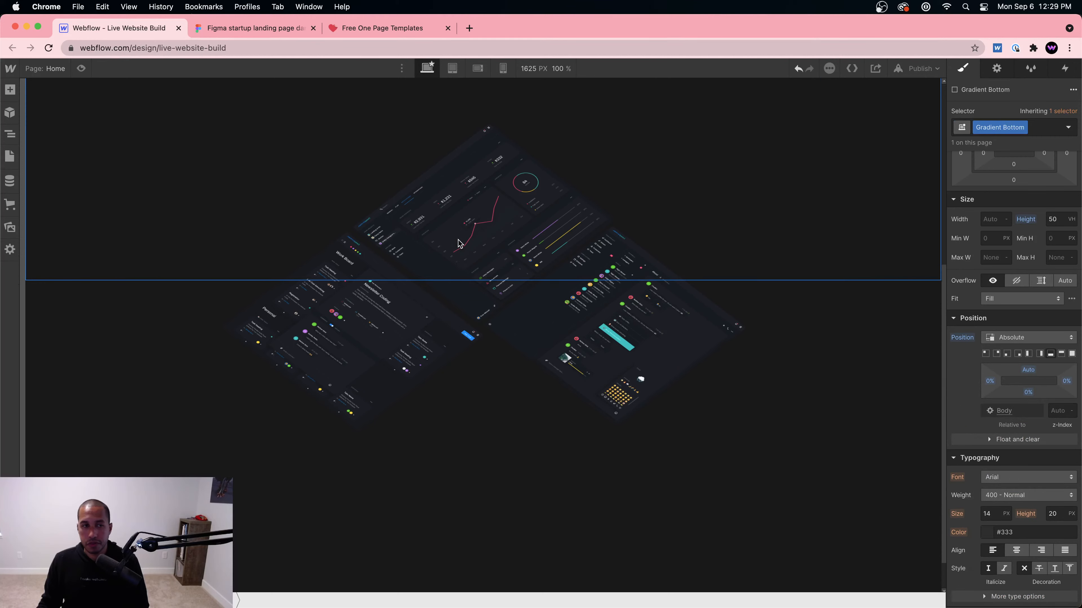
click(10, 133)
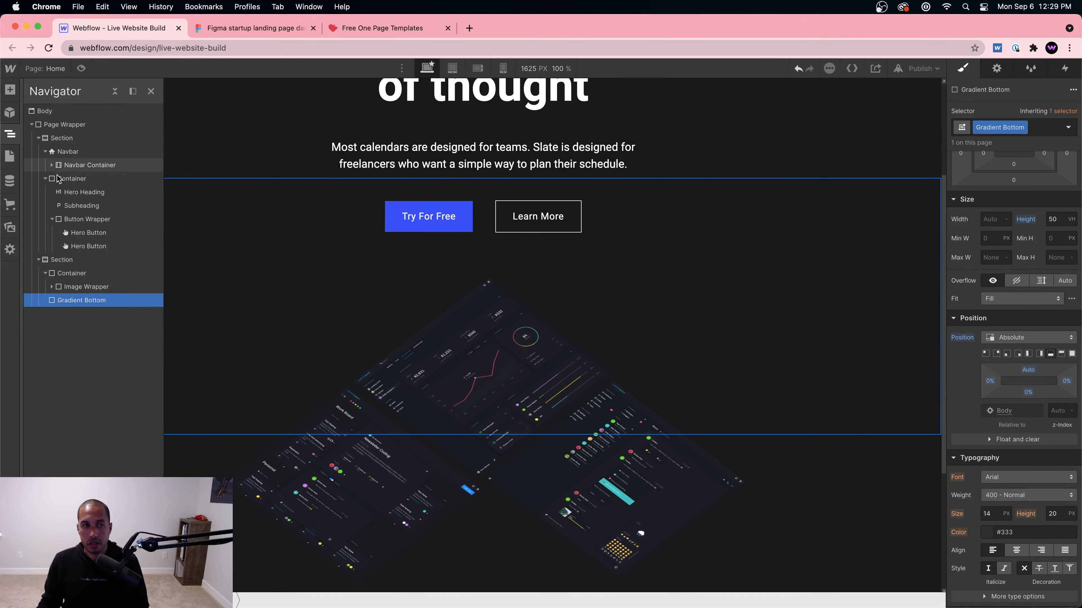
click(69, 262)
scroll(279, 278, down, 5)
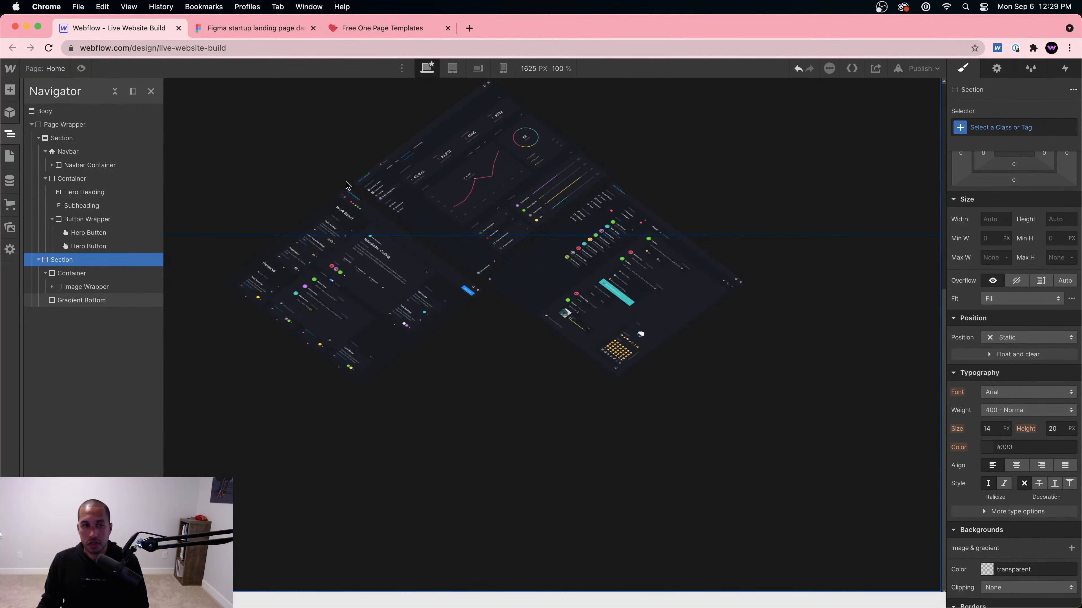
click(83, 277)
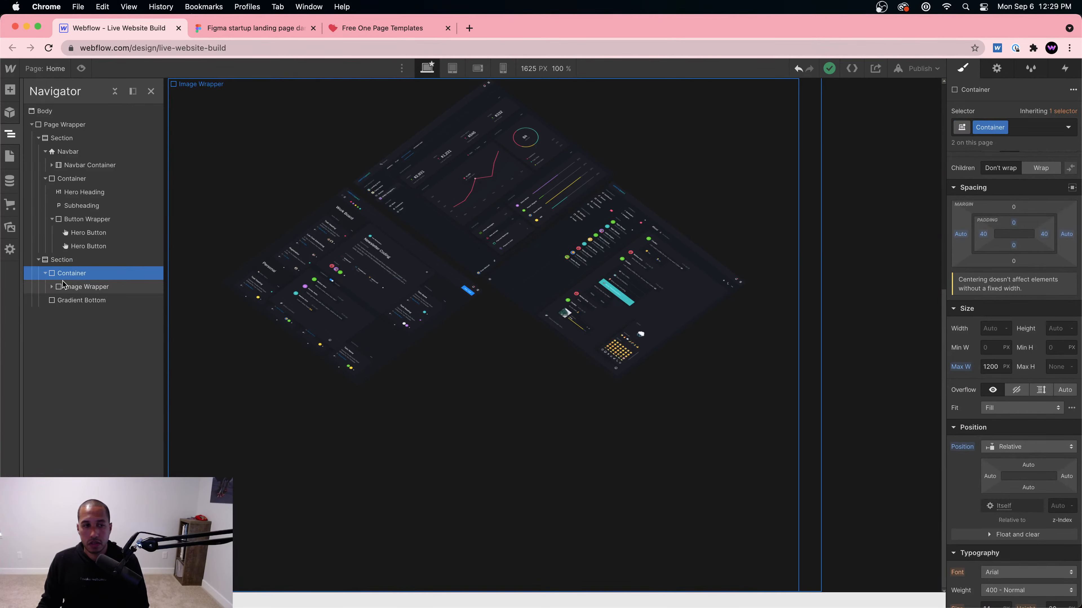
click(71, 300)
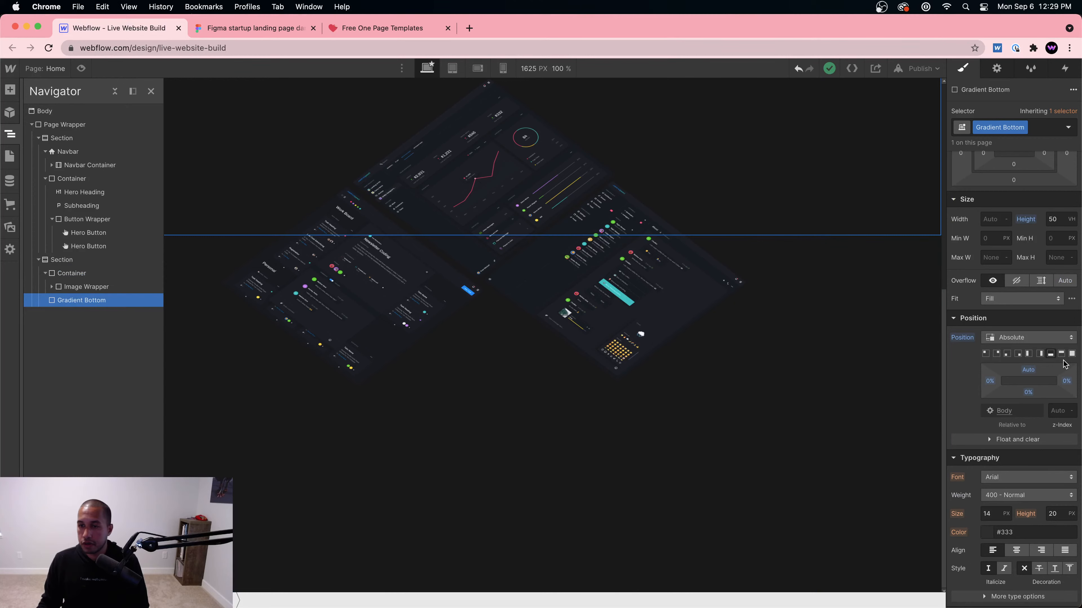
click(1051, 354)
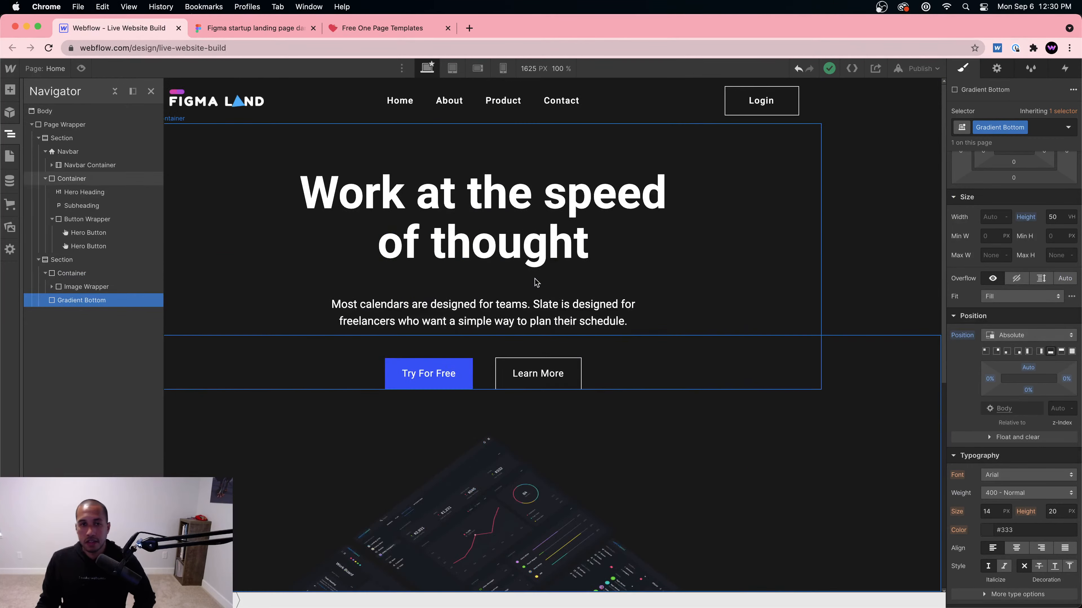
Step: Set the parent hero Section's position to Relative
click(72, 259)
click(1003, 336)
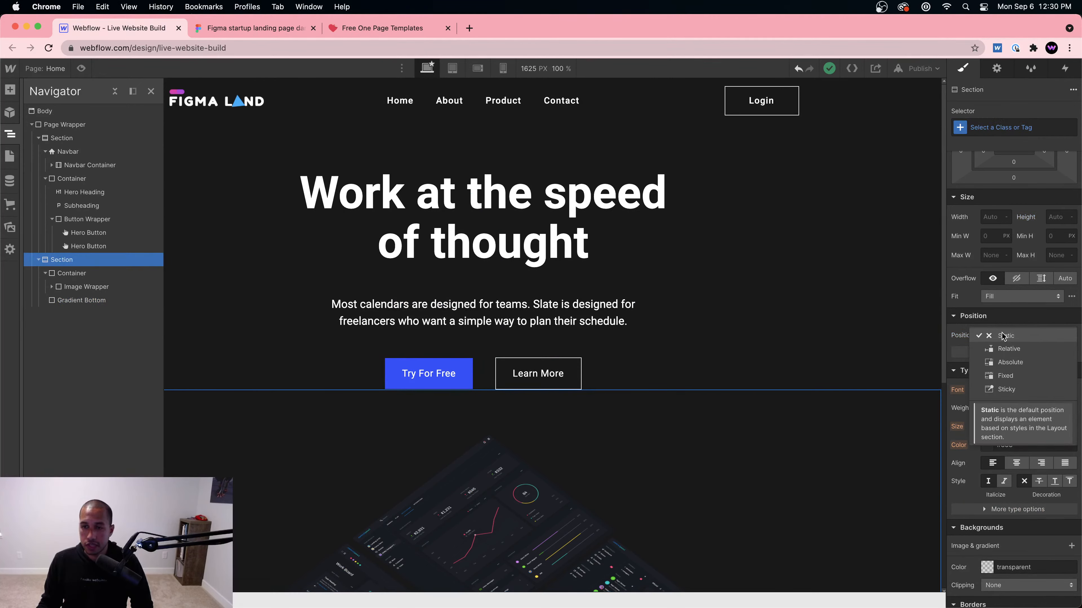
click(1007, 350)
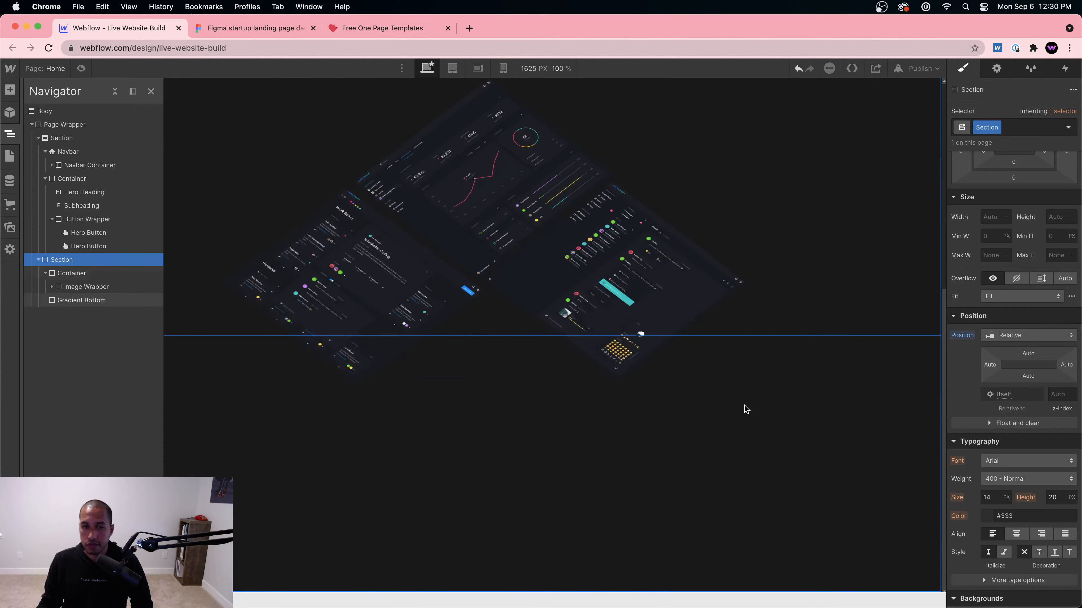
click(802, 458)
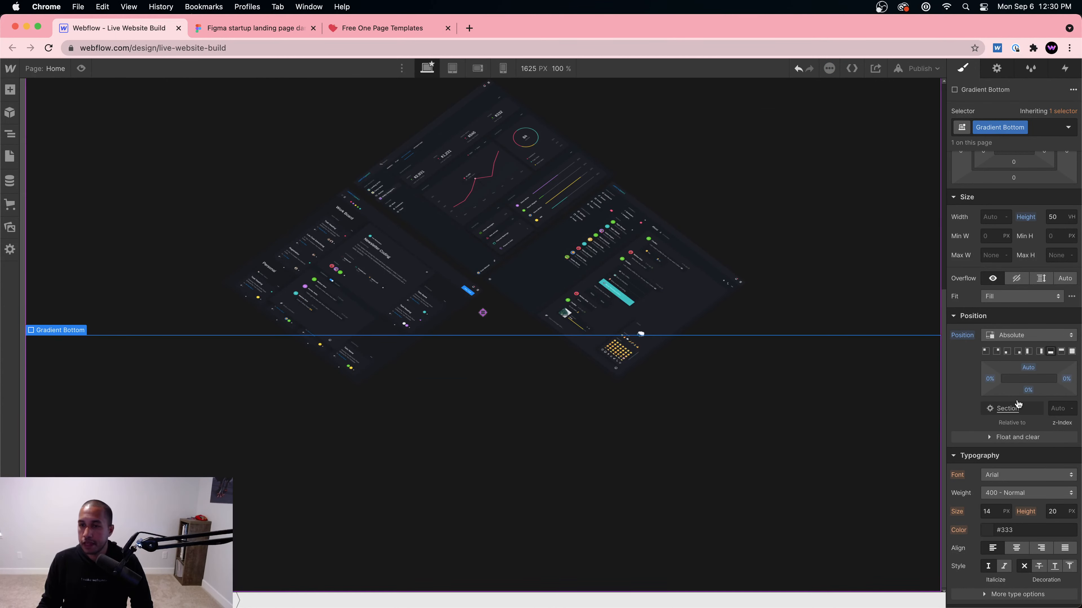
scroll(1030, 396, down, 2)
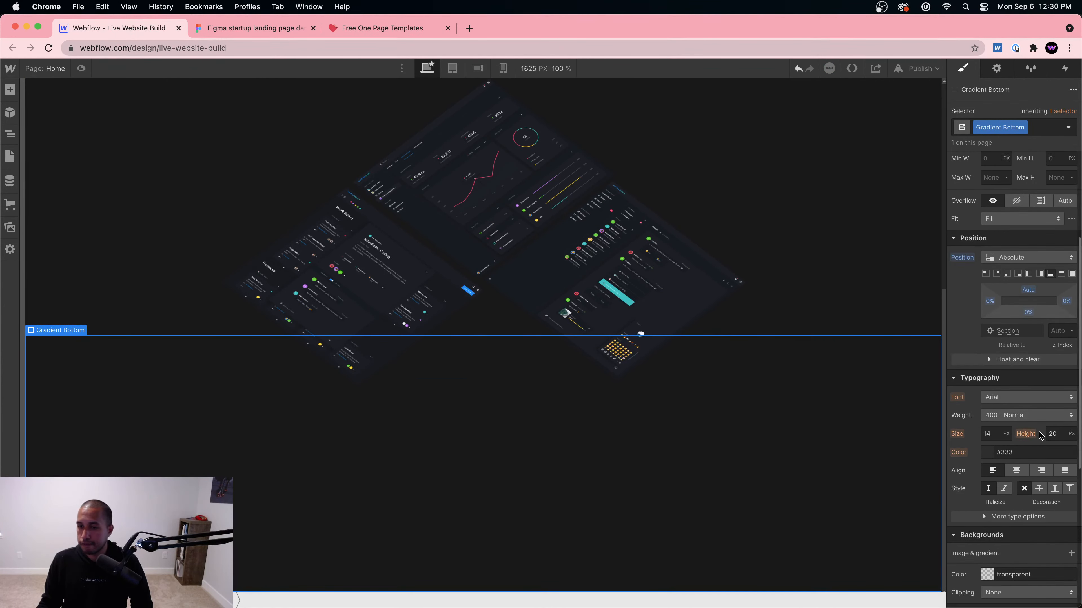
scroll(1026, 447, down, 2)
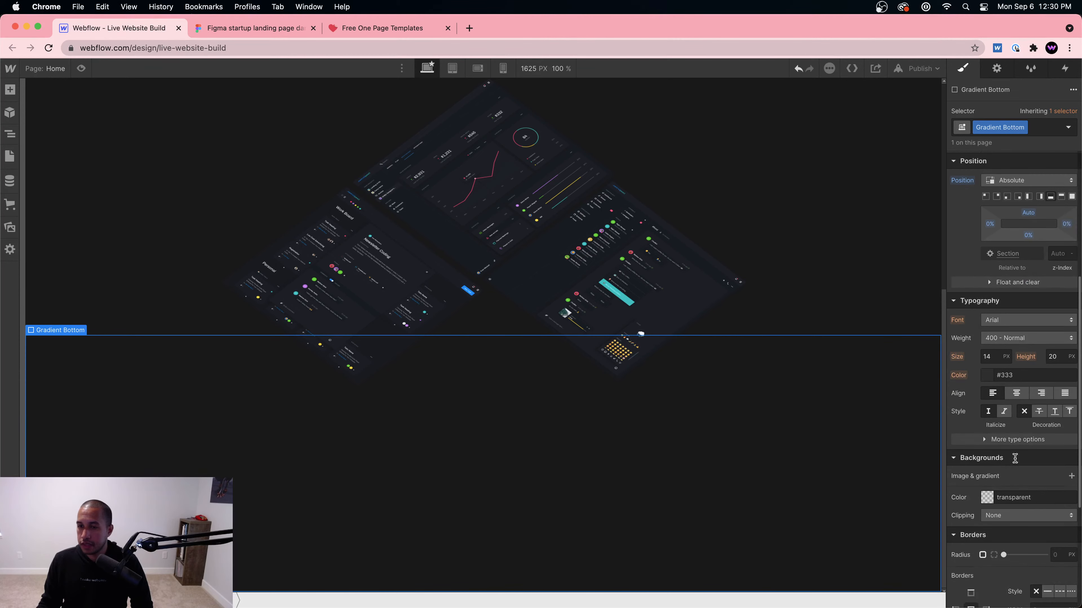
Step: Add a linear gradient background layer to Gradient Bottom
click(986, 499)
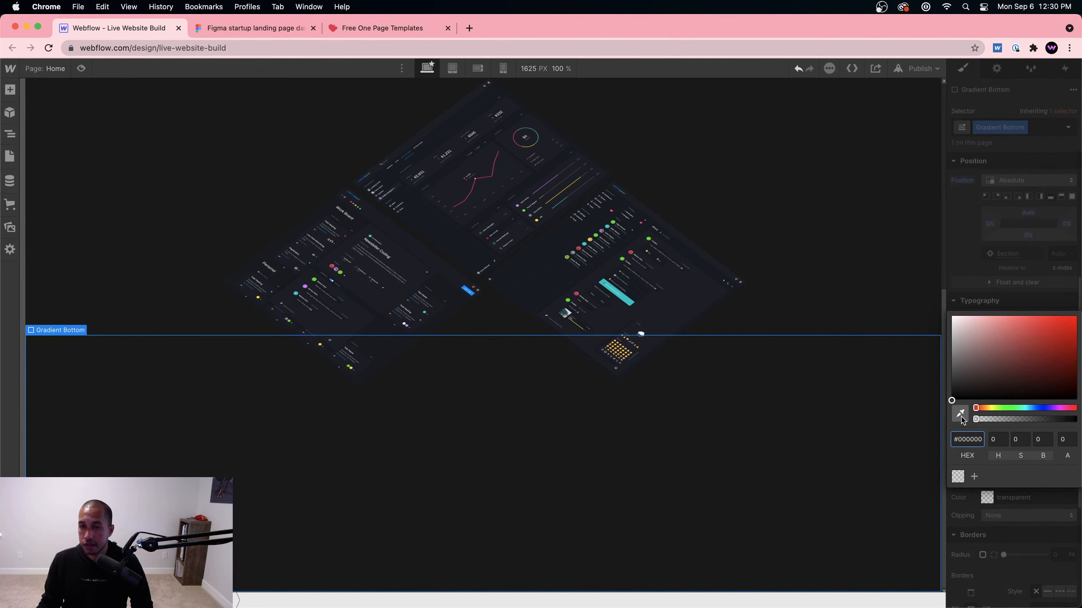
click(992, 501)
click(986, 498)
click(987, 498)
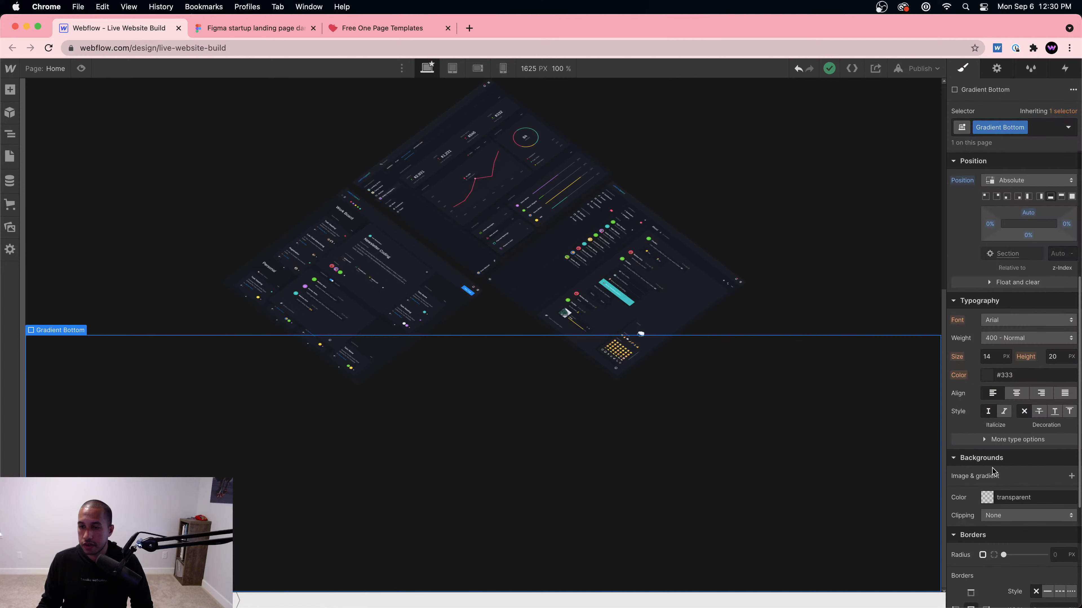
click(1071, 477)
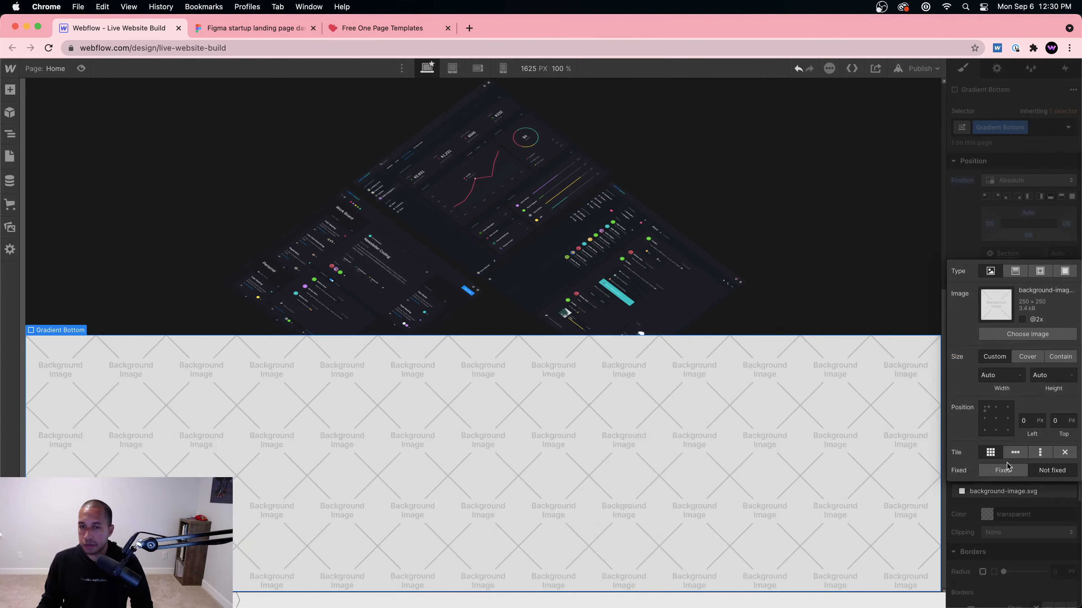
click(1017, 275)
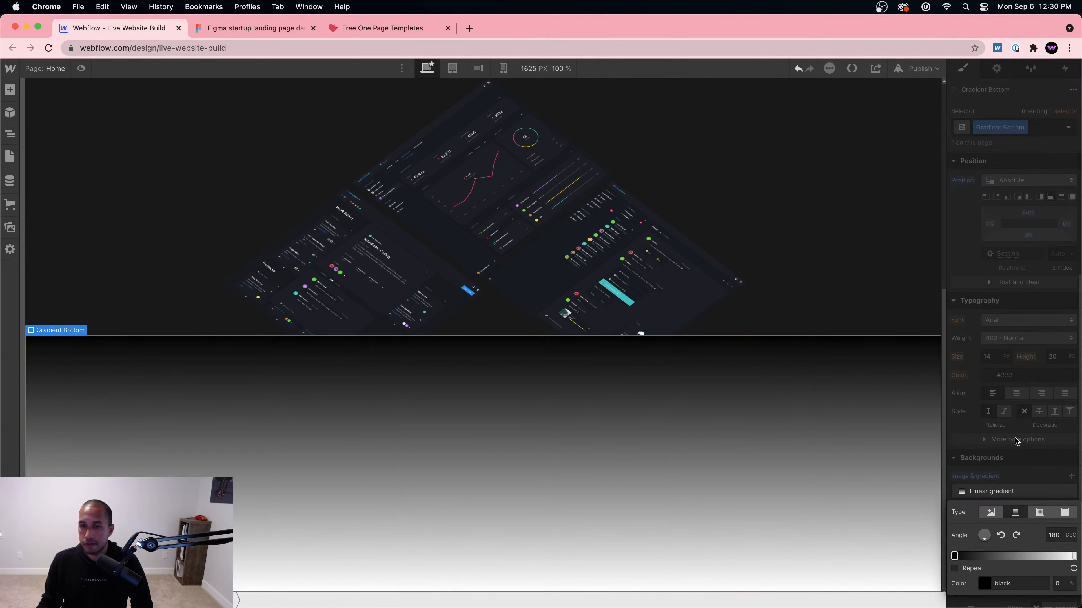
Step: Set the gradient's end stop to black and its start stop to fully transparent
click(1073, 557)
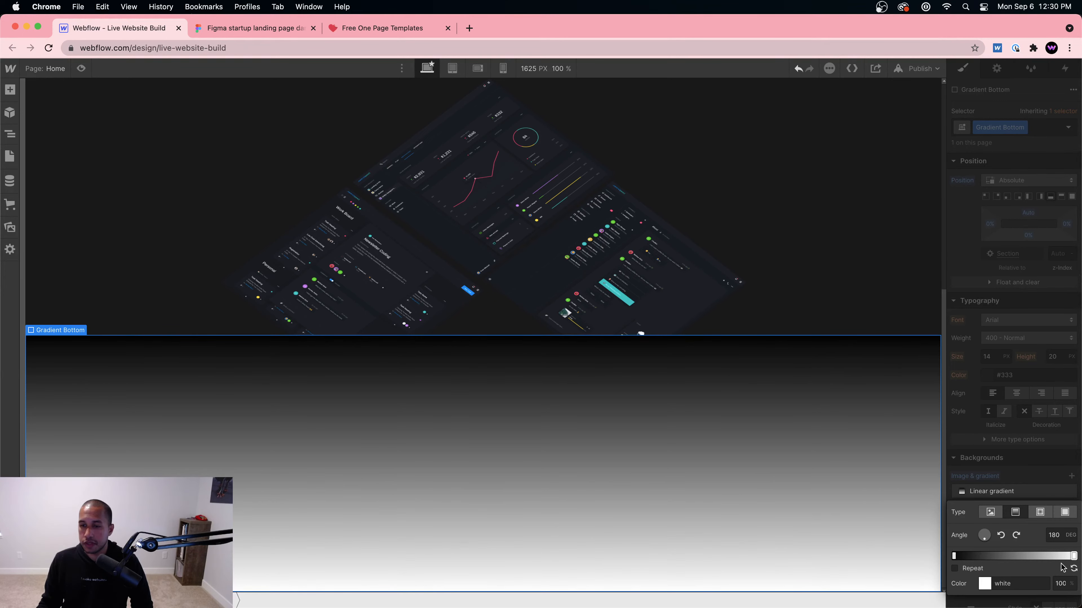
click(984, 582)
drag(978, 448, 934, 503)
click(963, 578)
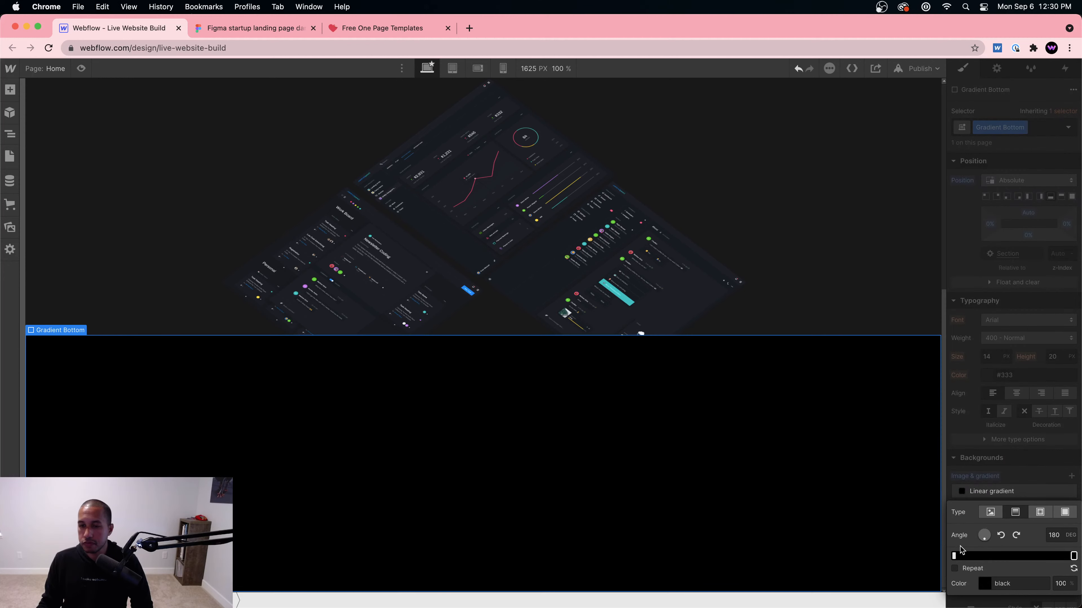
click(986, 586)
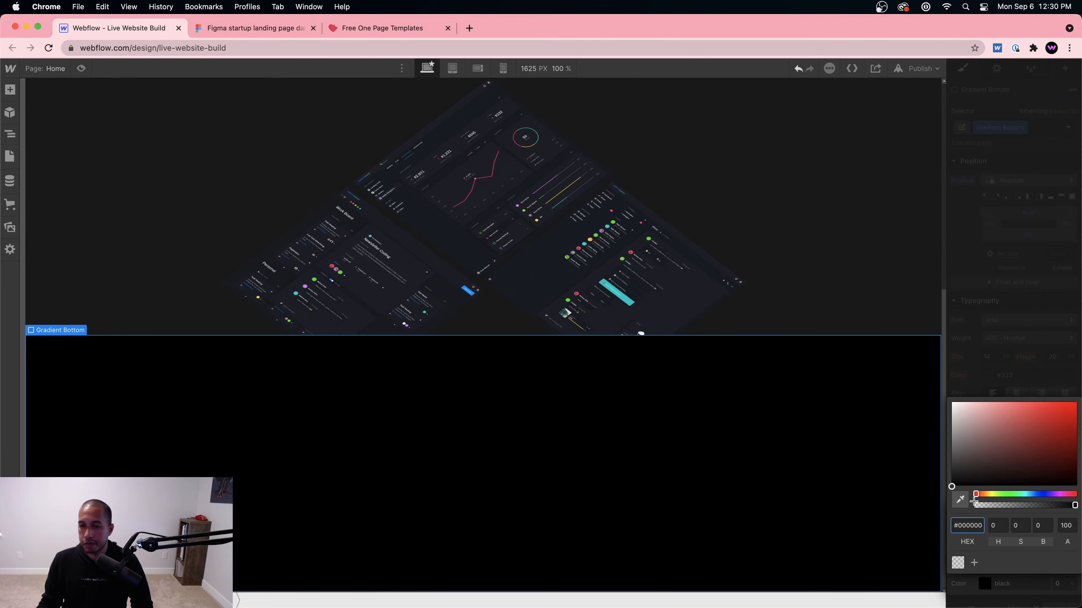
drag(984, 506, 960, 505)
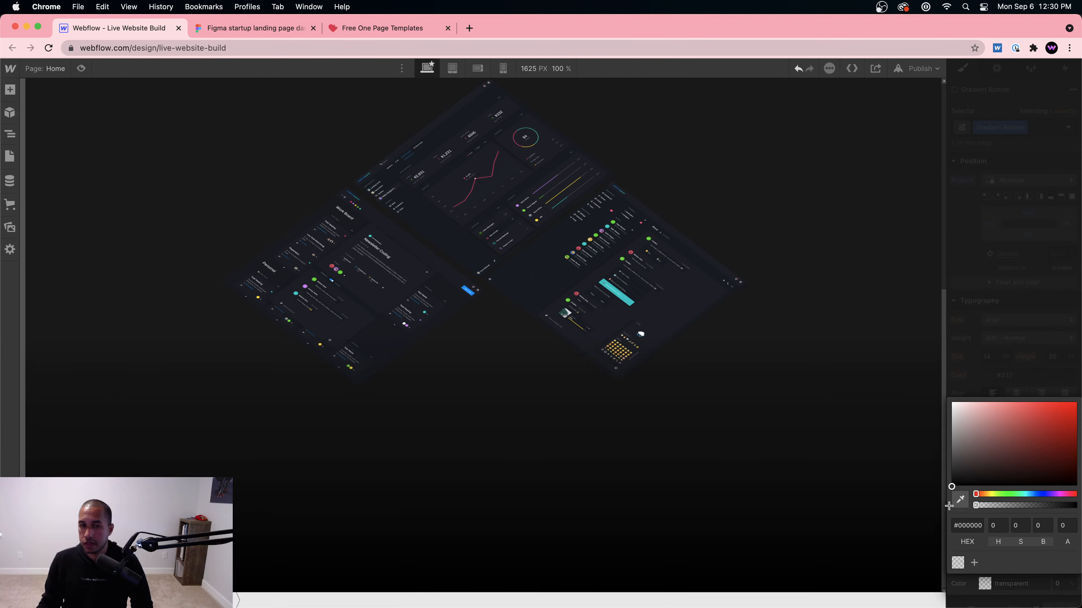
click(993, 375)
Step: Nudge Gradient Bottom's bottom offset upward in its position settings
click(794, 224)
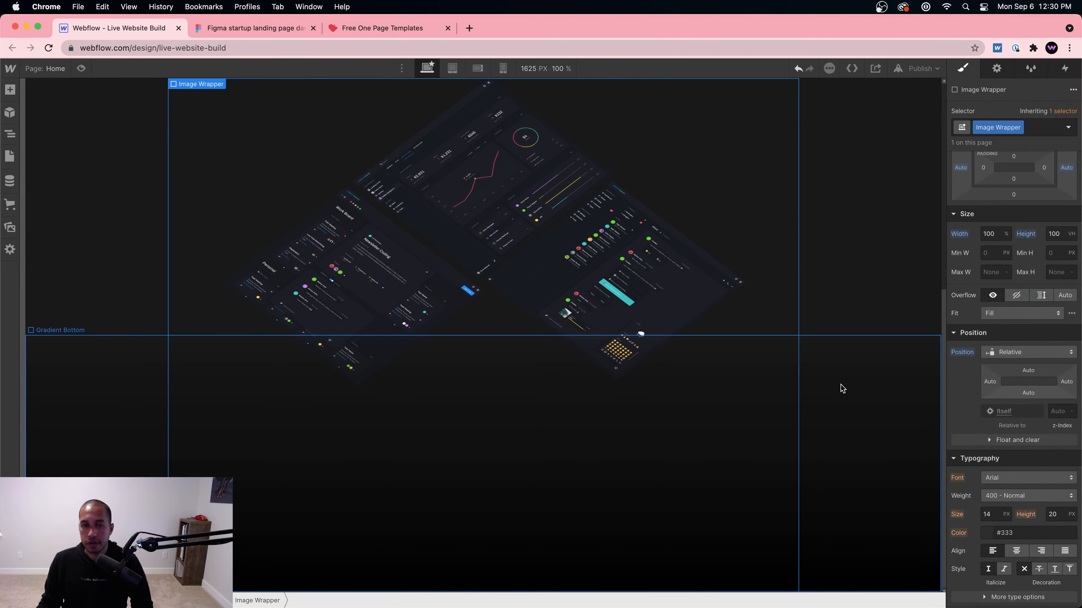
click(845, 382)
scroll(849, 377, up, 5)
scroll(850, 377, down, 5)
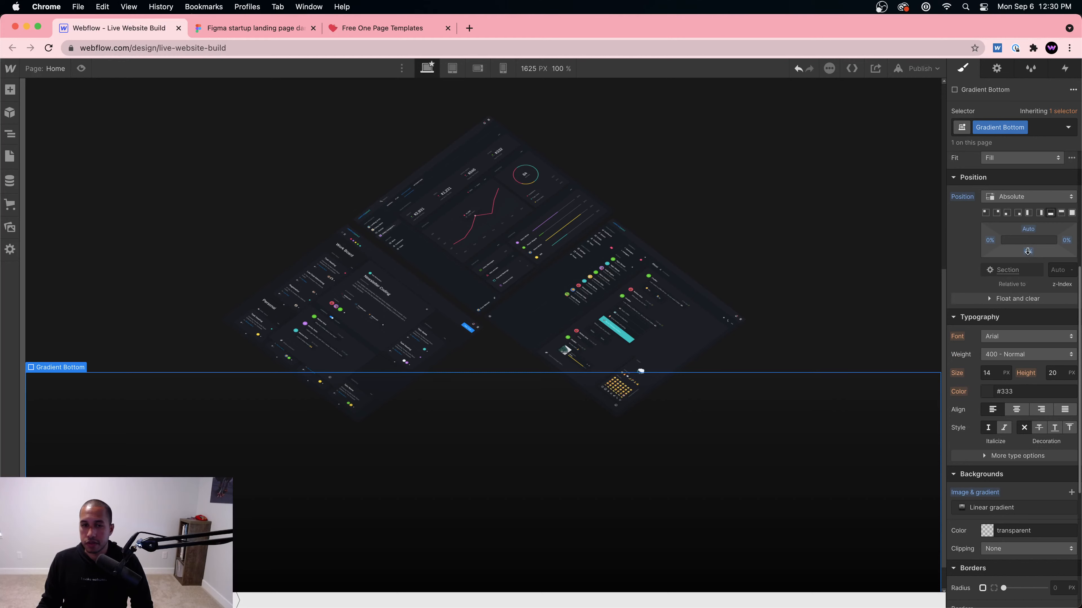
drag(1027, 251, 1028, 251)
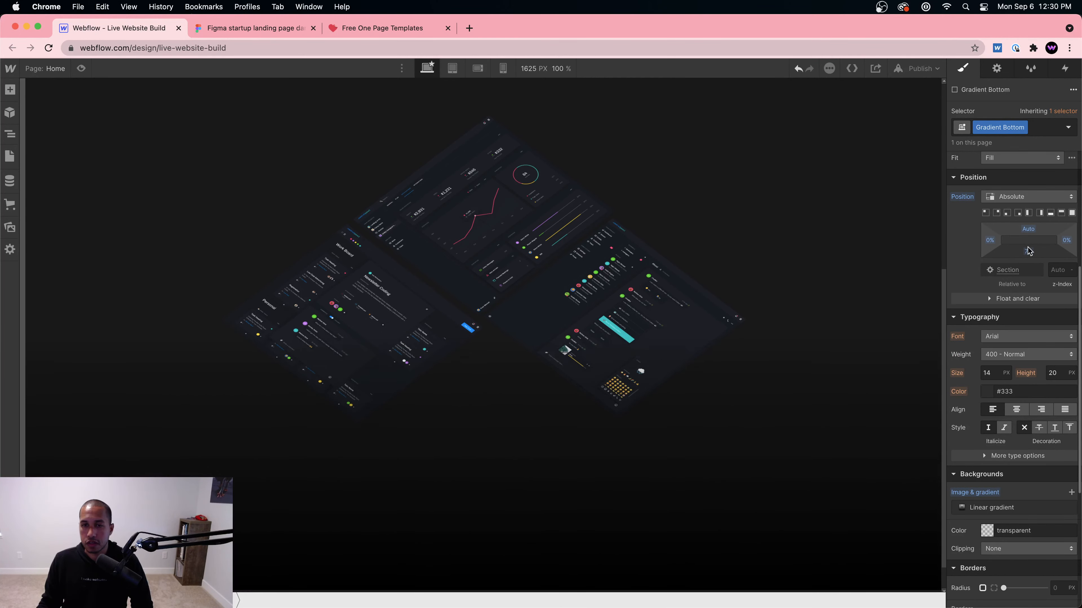
Step: Set the Image Wrapper's height to 80 VH and preview the page
click(873, 284)
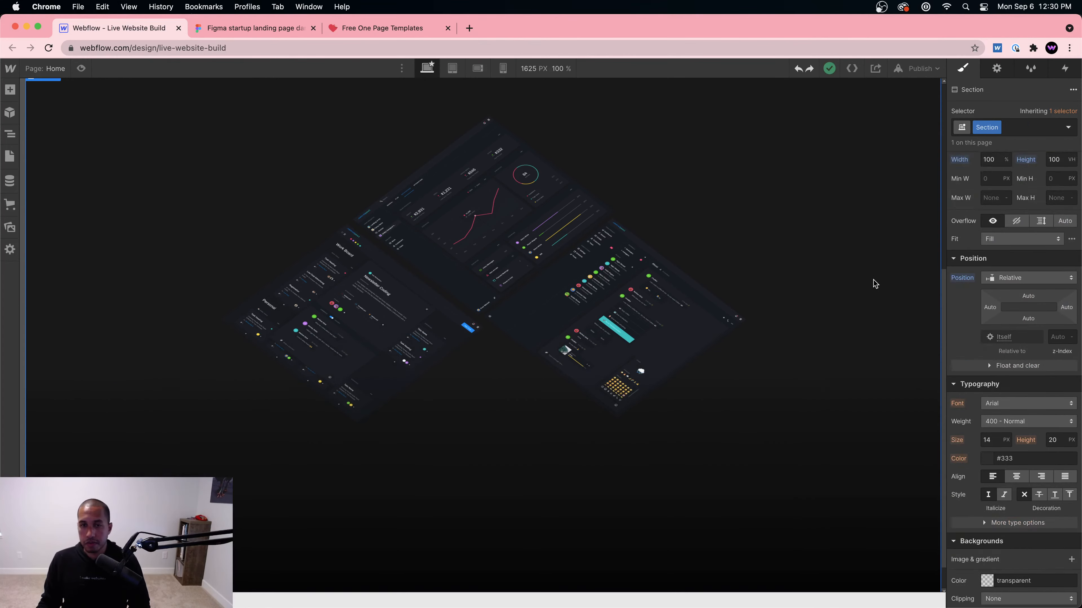
scroll(872, 288, up, 2)
scroll(871, 291, down, 3)
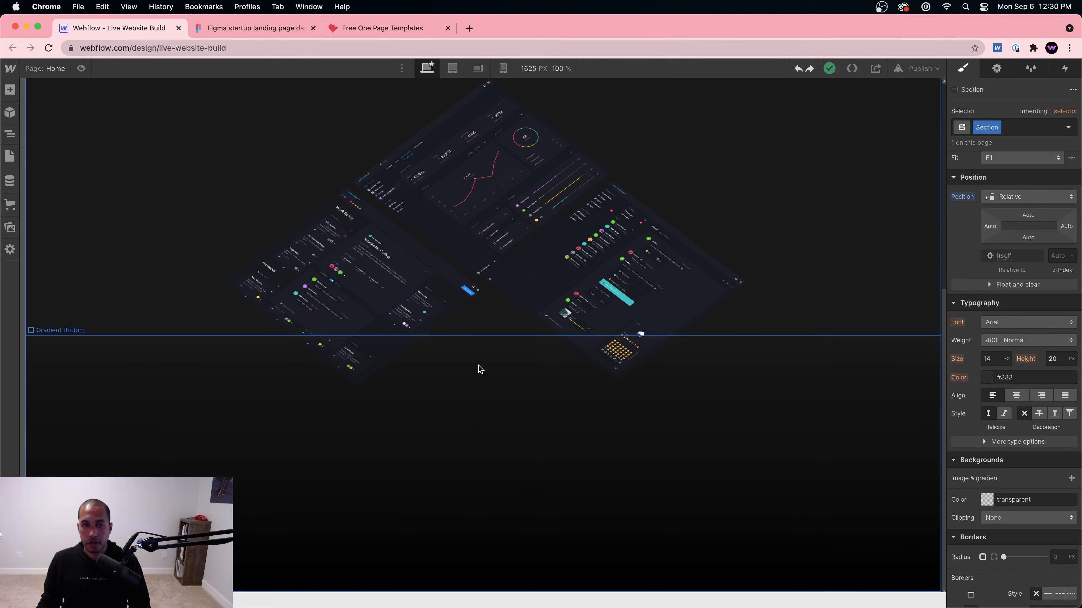
click(447, 385)
click(257, 601)
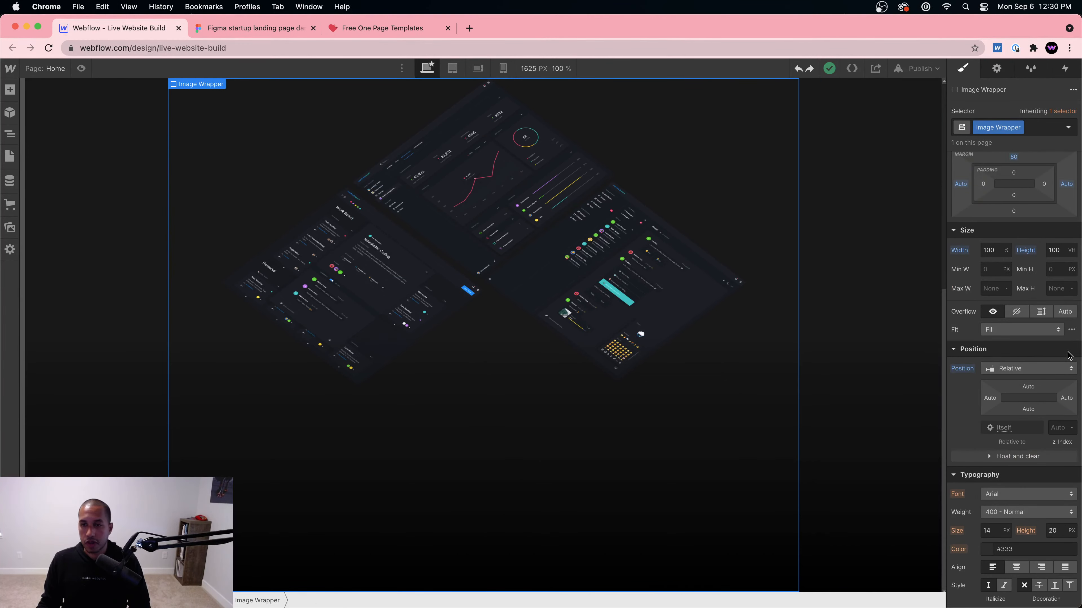
text(8)
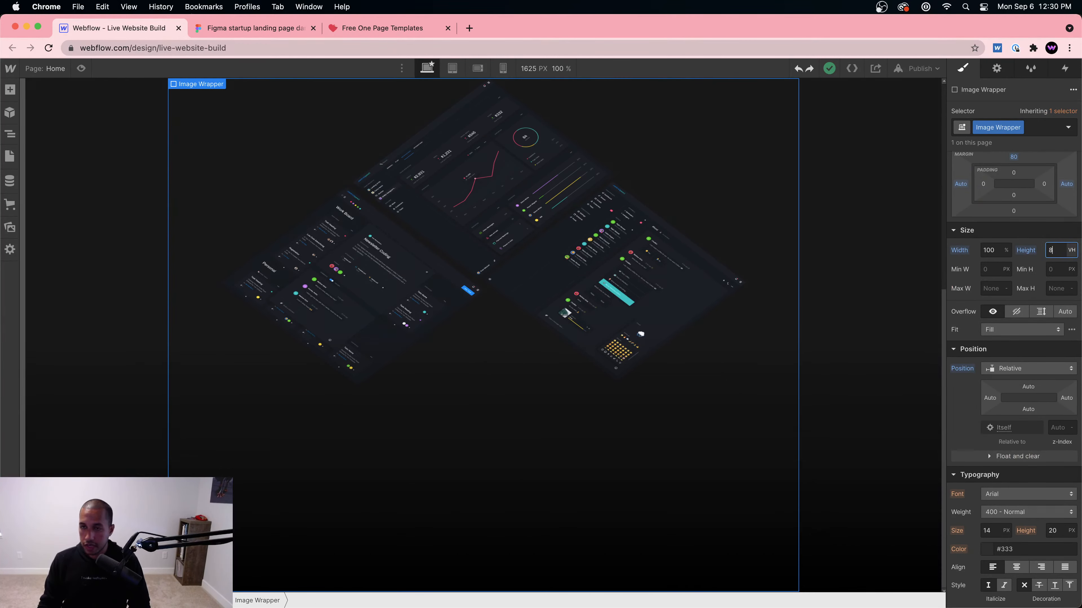
text(0)
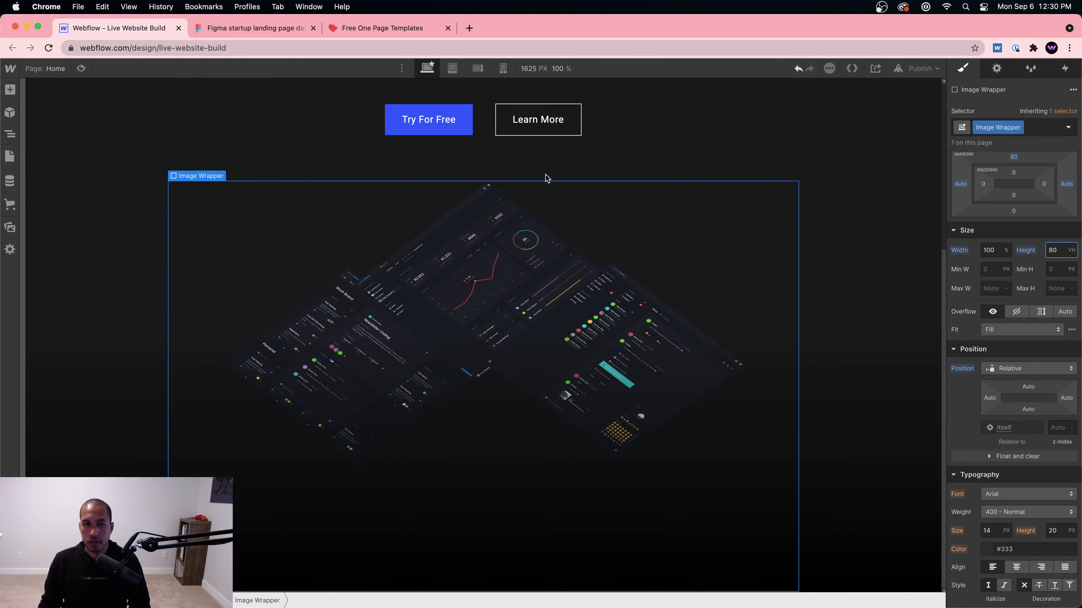
click(81, 68)
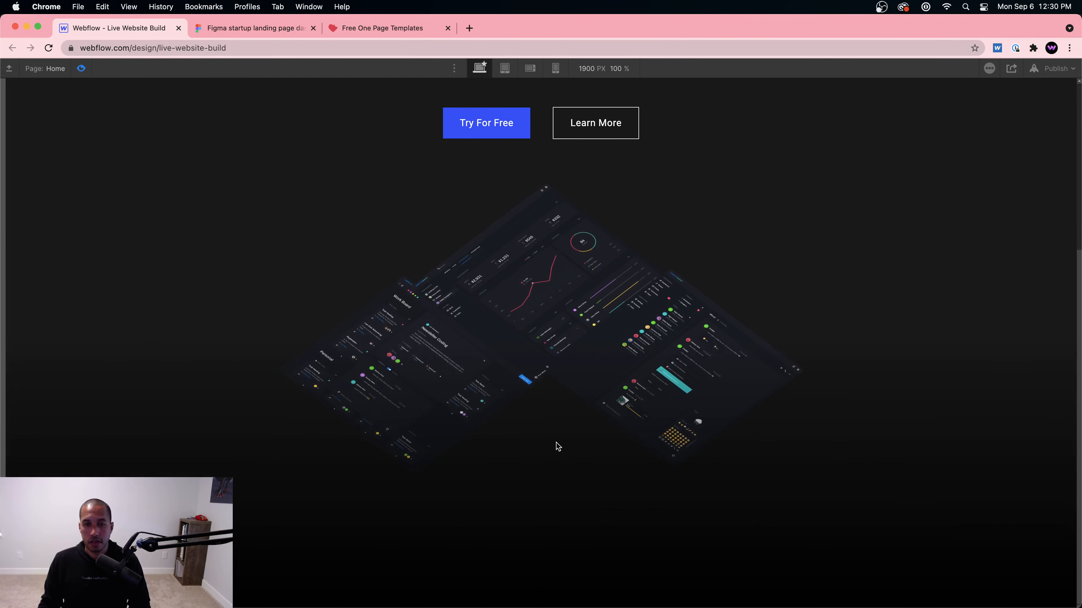
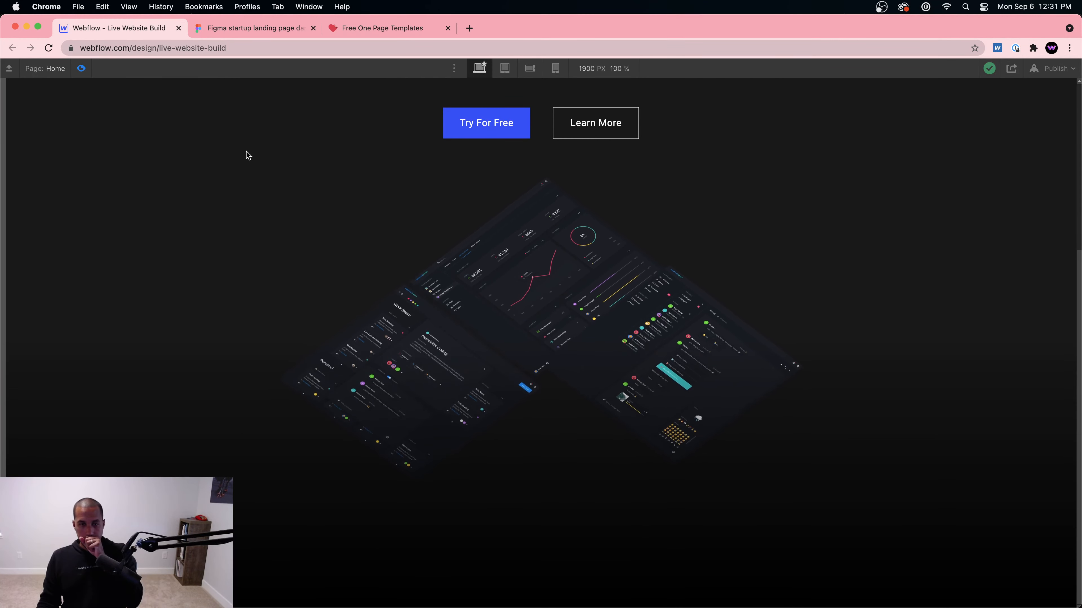
Step: Give the left hero image a z-index of 50
click(84, 69)
click(337, 407)
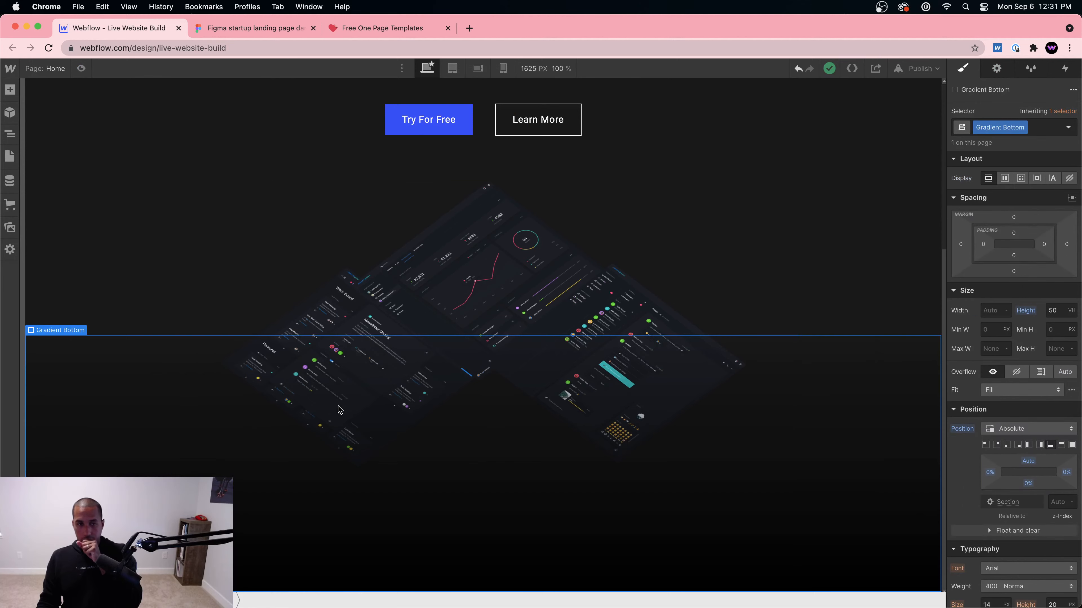
click(324, 330)
scroll(1010, 459, down, 3)
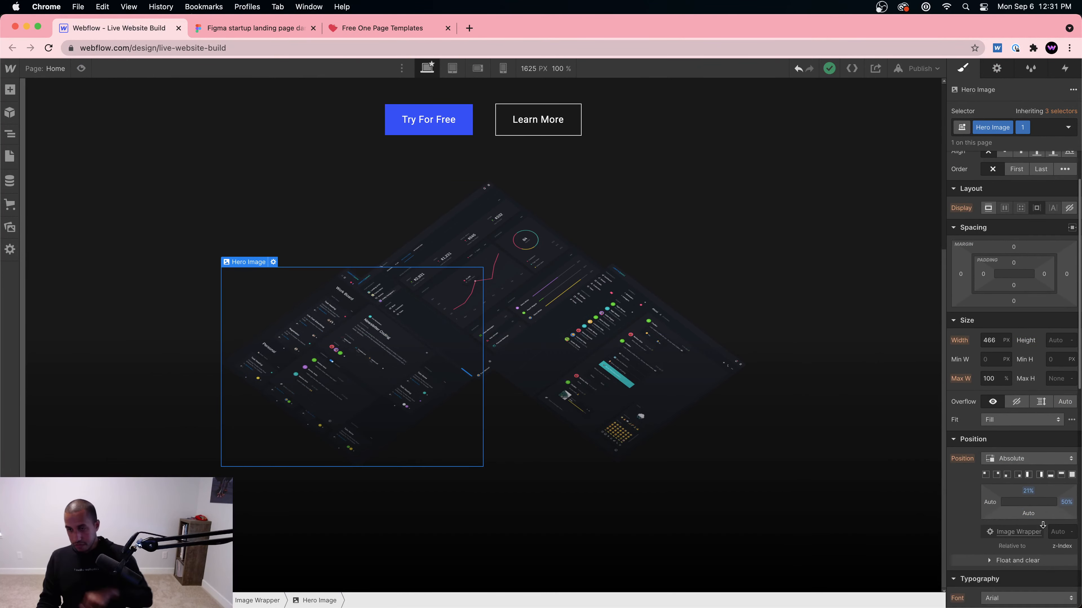
click(1051, 534)
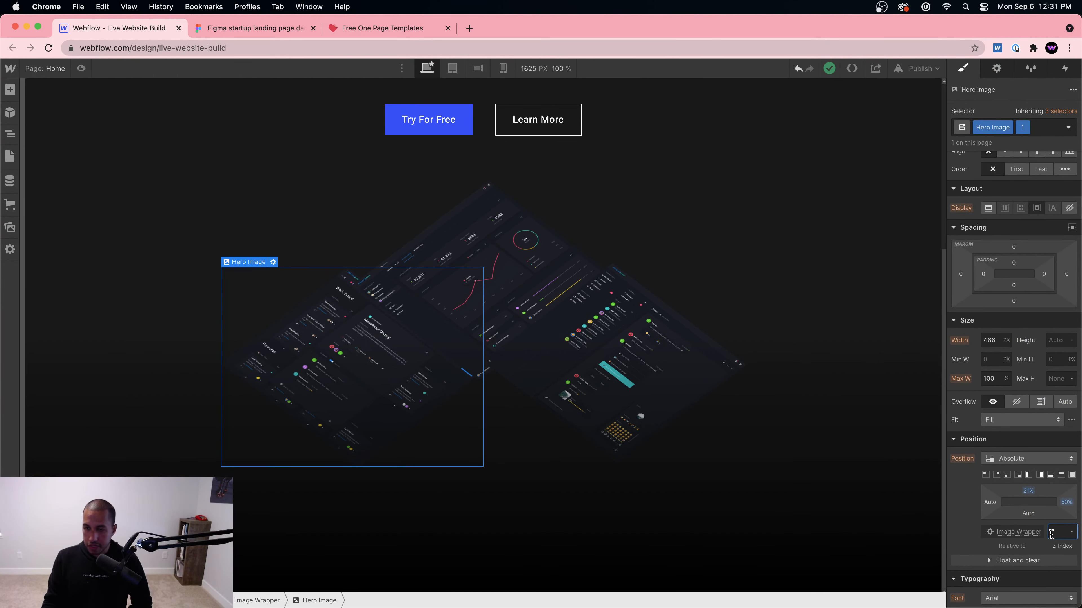
text(50)
key(Return)
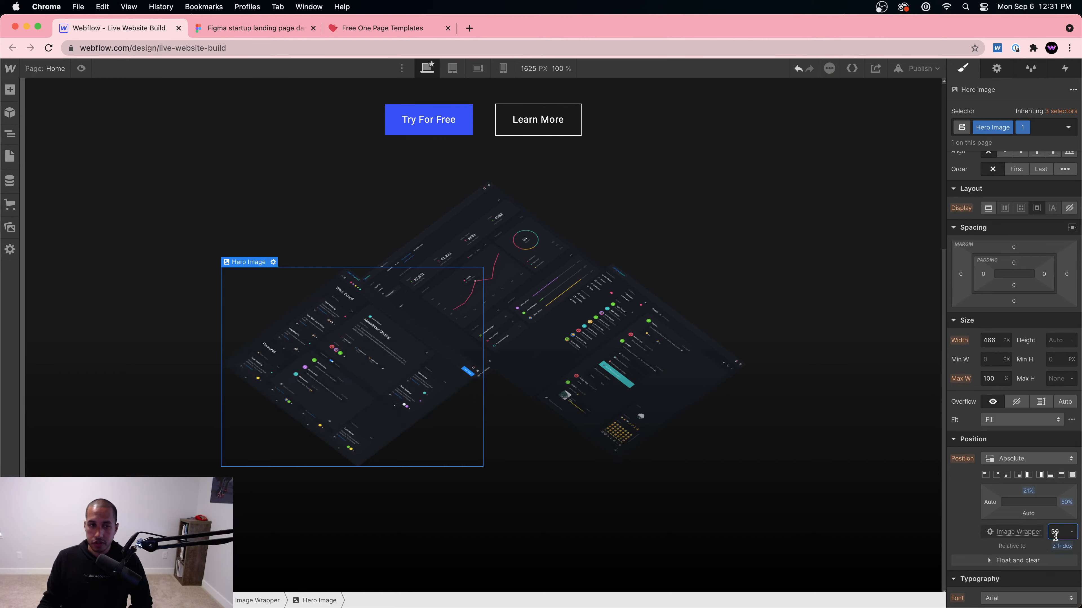
Step: Set the centre hero image's z-index to 49 and the right image's to 51, then preview
click(503, 242)
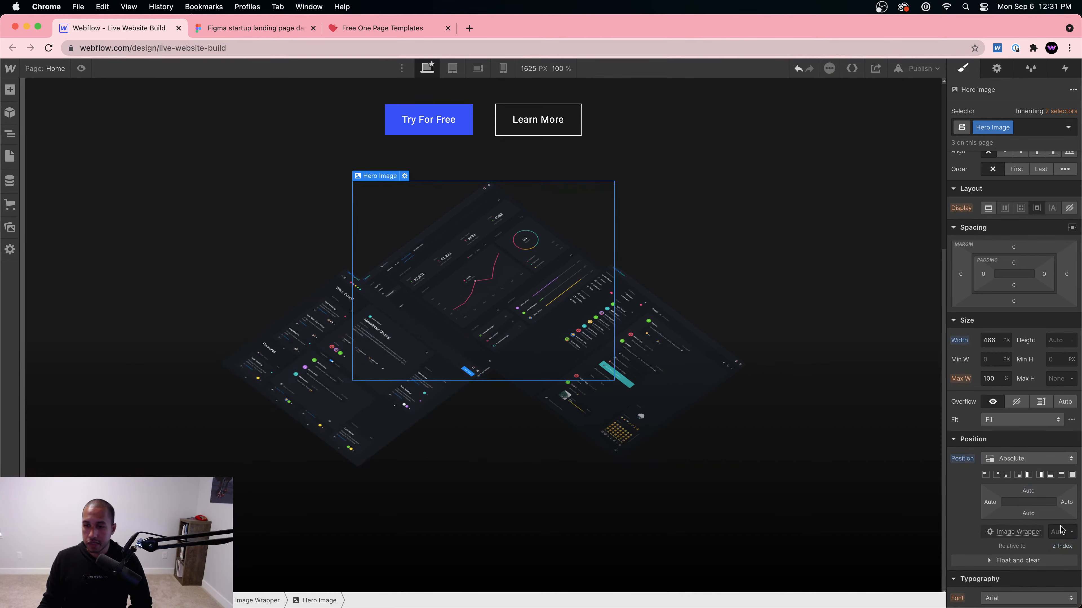
key(Return)
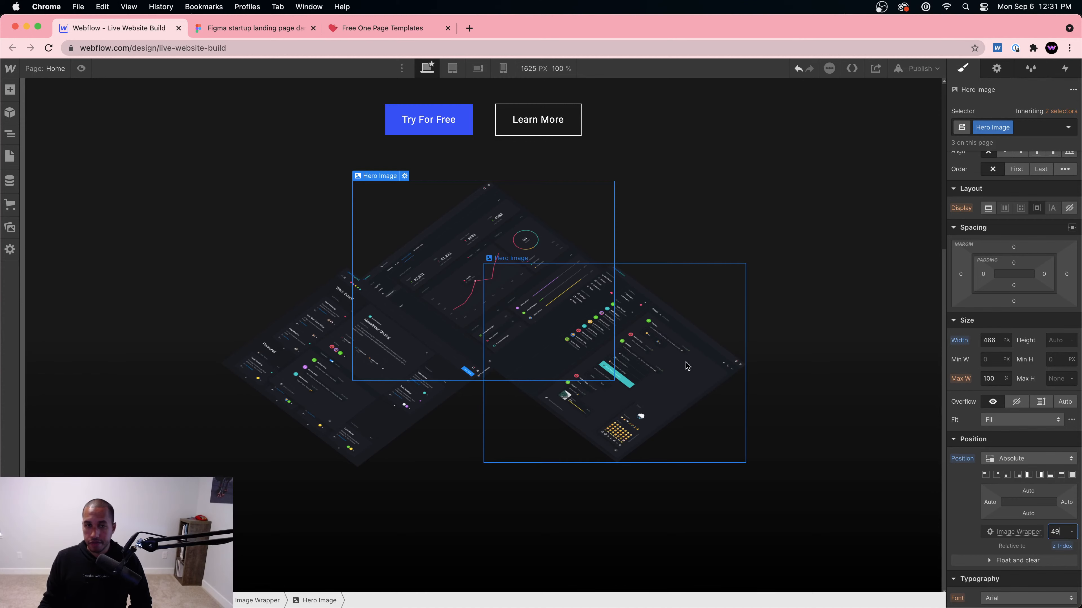
click(710, 379)
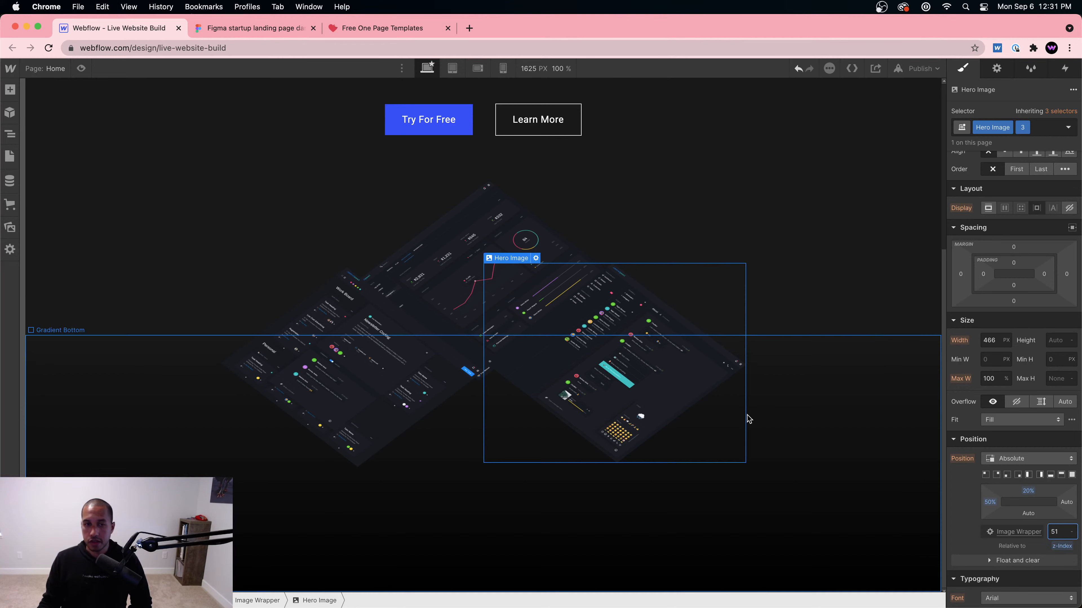
click(481, 219)
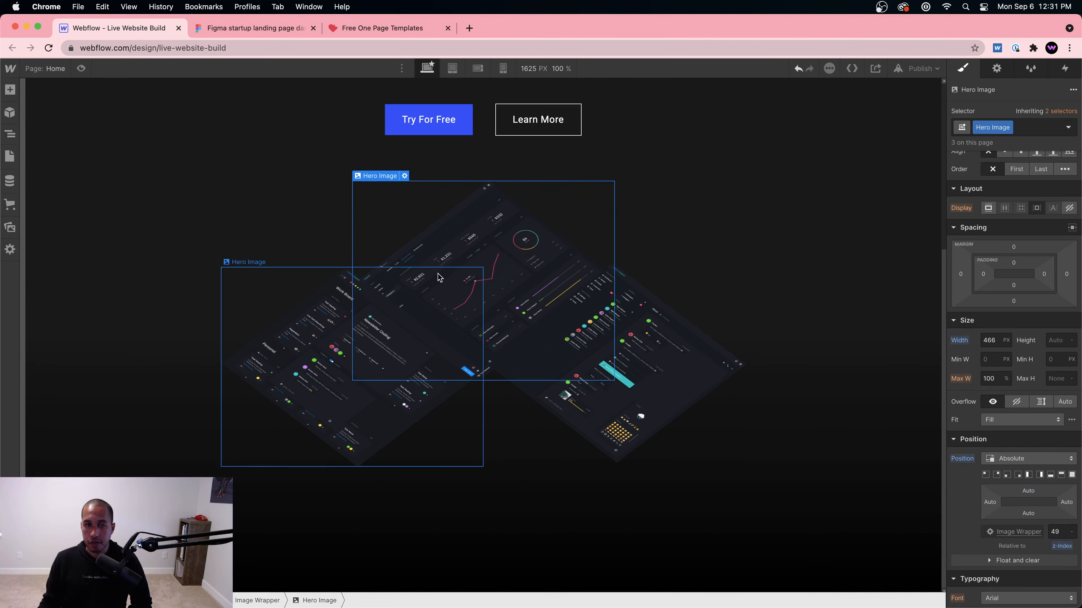
click(659, 375)
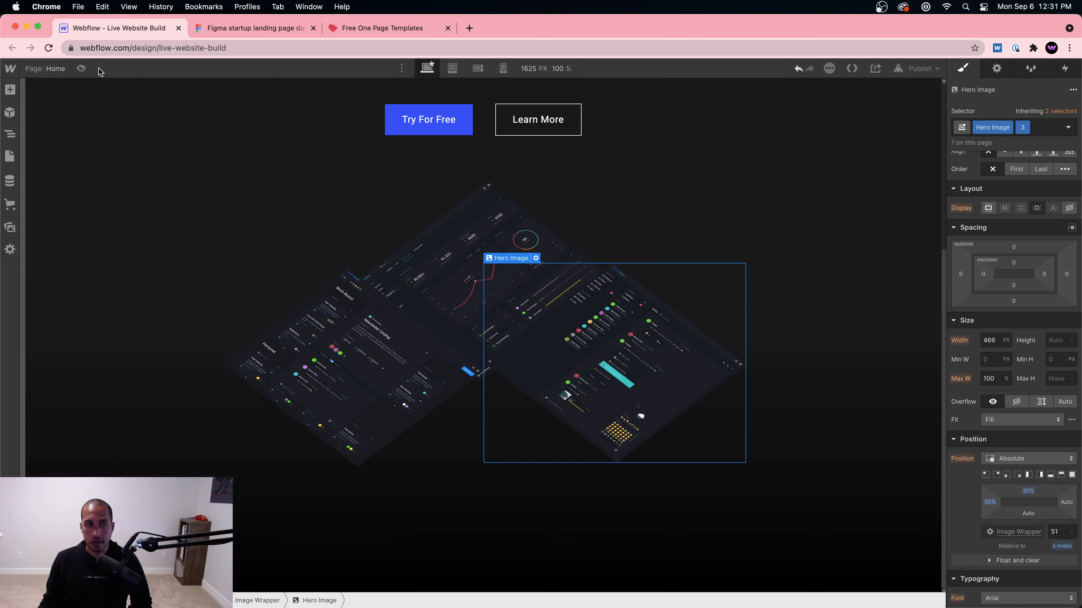
click(81, 68)
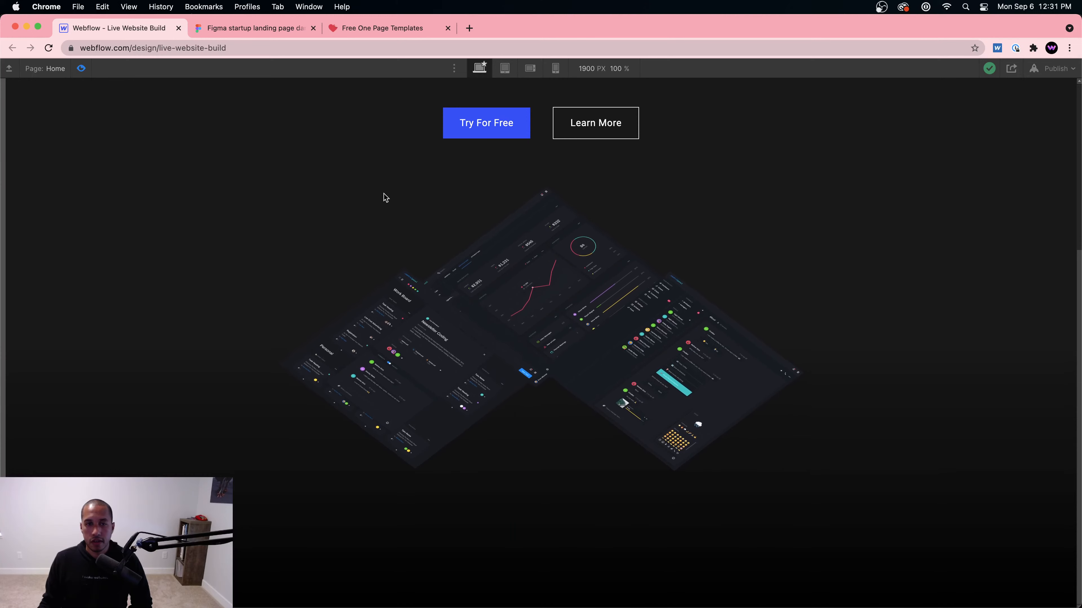
Step: Leave preview and select the Gradient Bottom overlay, using the element tree to locate it
key(super+shift+p)
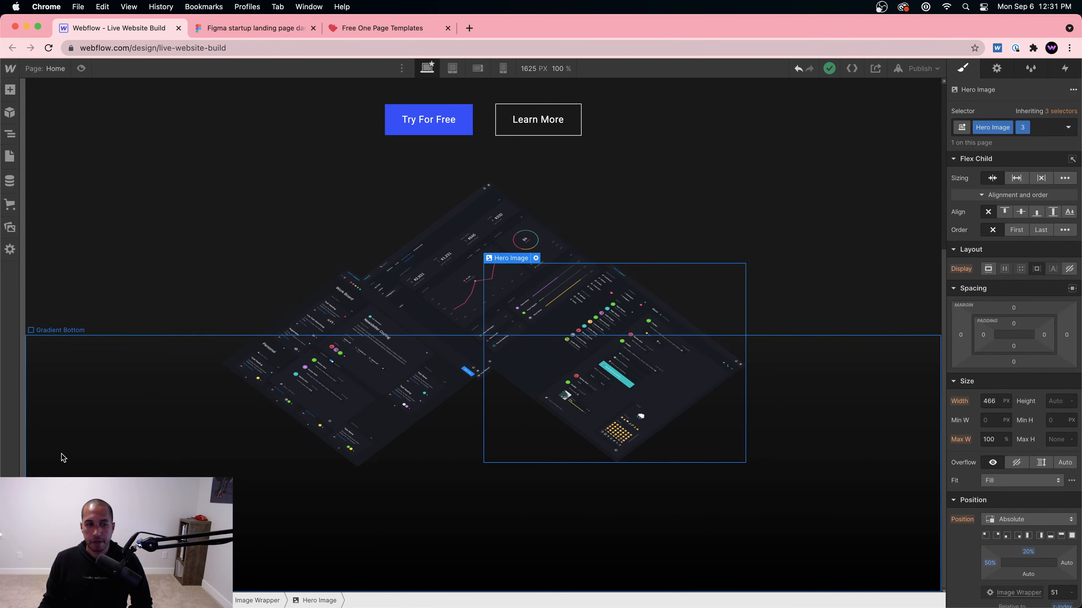
click(134, 121)
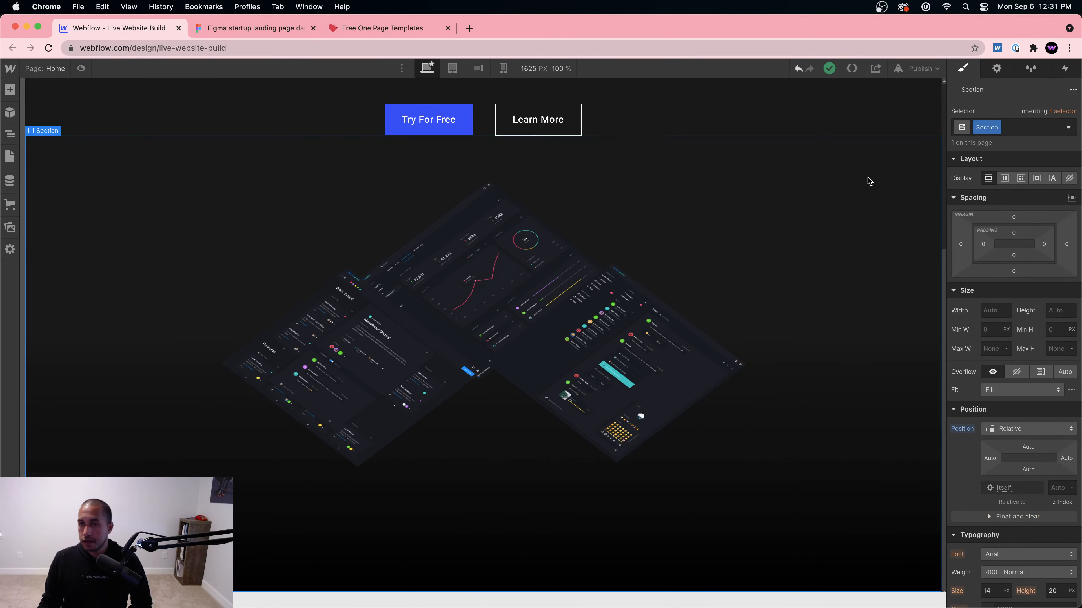
scroll(869, 188, up, 6)
click(883, 157)
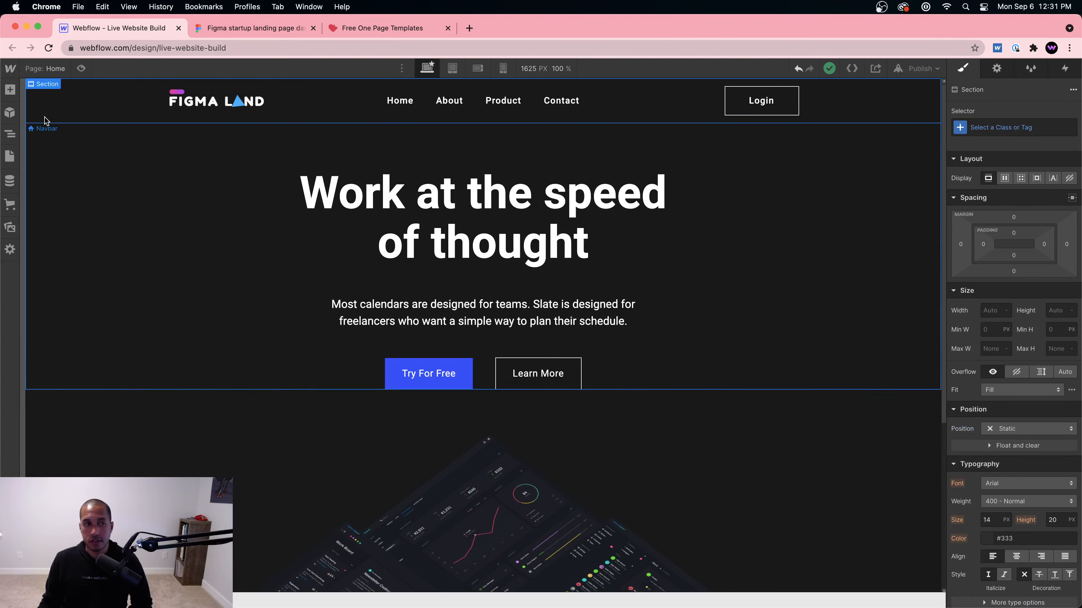
click(9, 133)
click(63, 112)
scroll(1053, 430, down, 3)
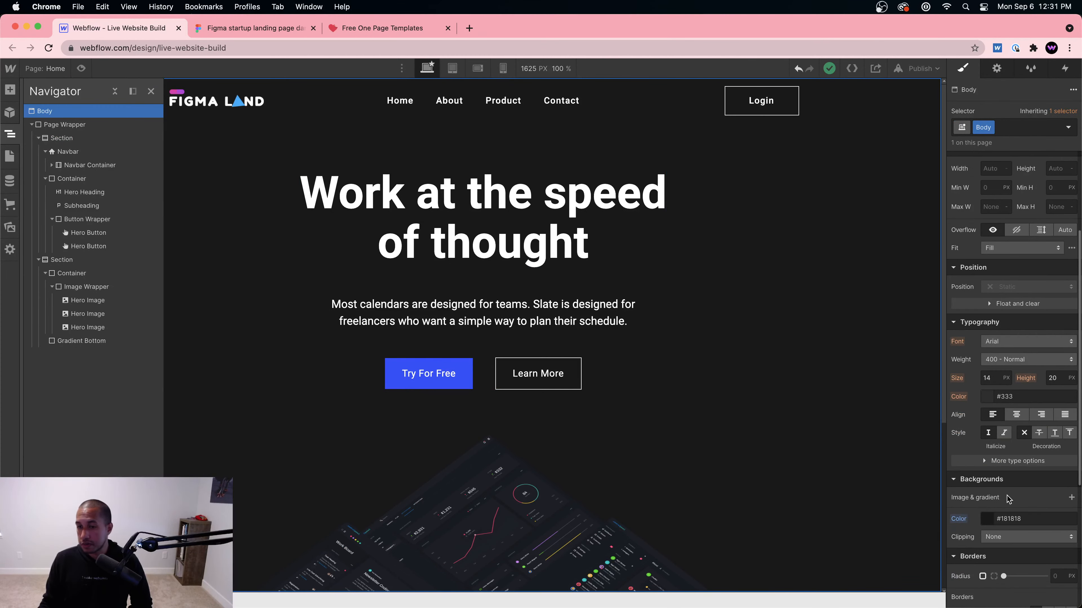
scroll(770, 490, down, 5)
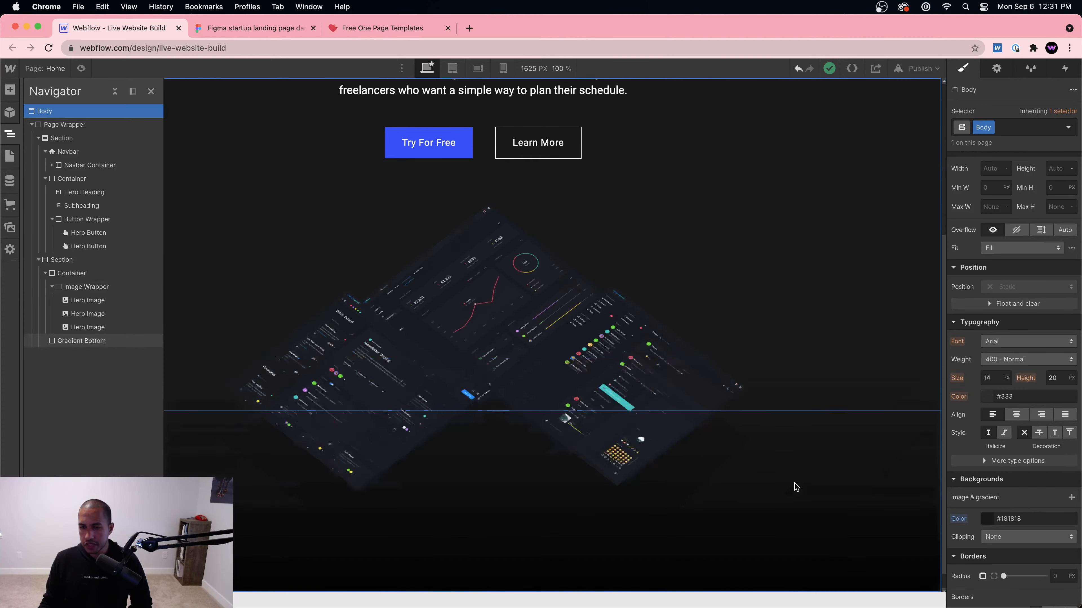
click(795, 487)
Step: Set the linear gradient's end stop colour to #181818 and preview the page
scroll(988, 527, down, 2)
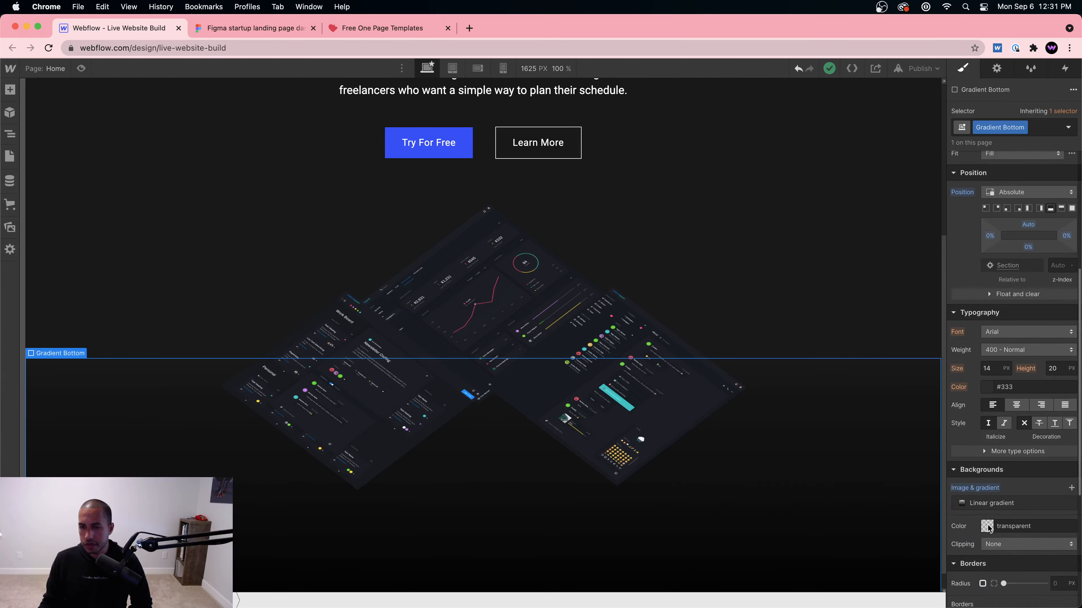
click(970, 504)
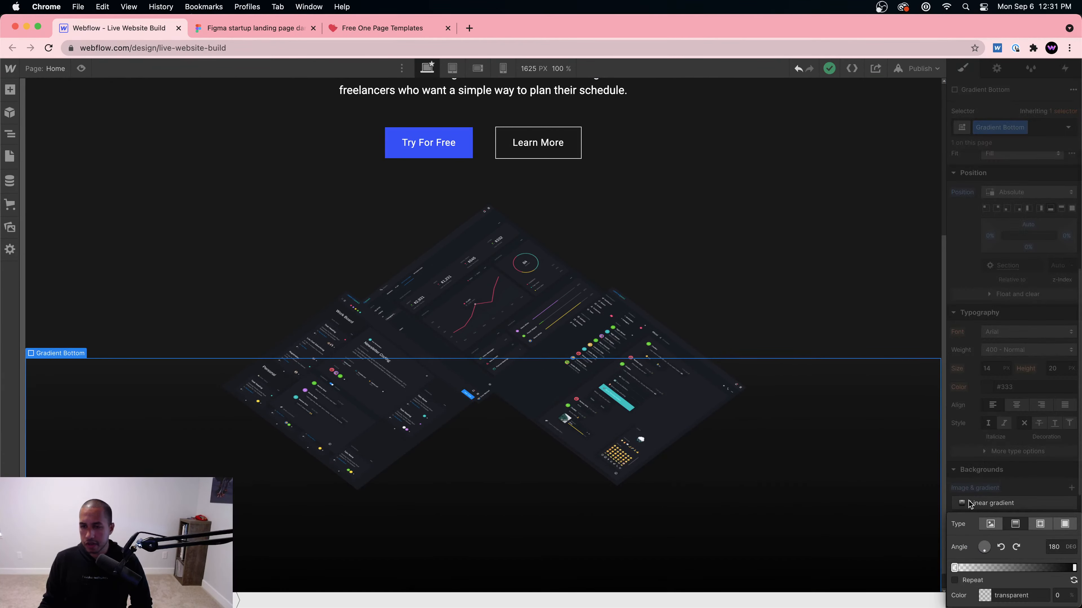
click(1073, 567)
click(1013, 595)
text(18)
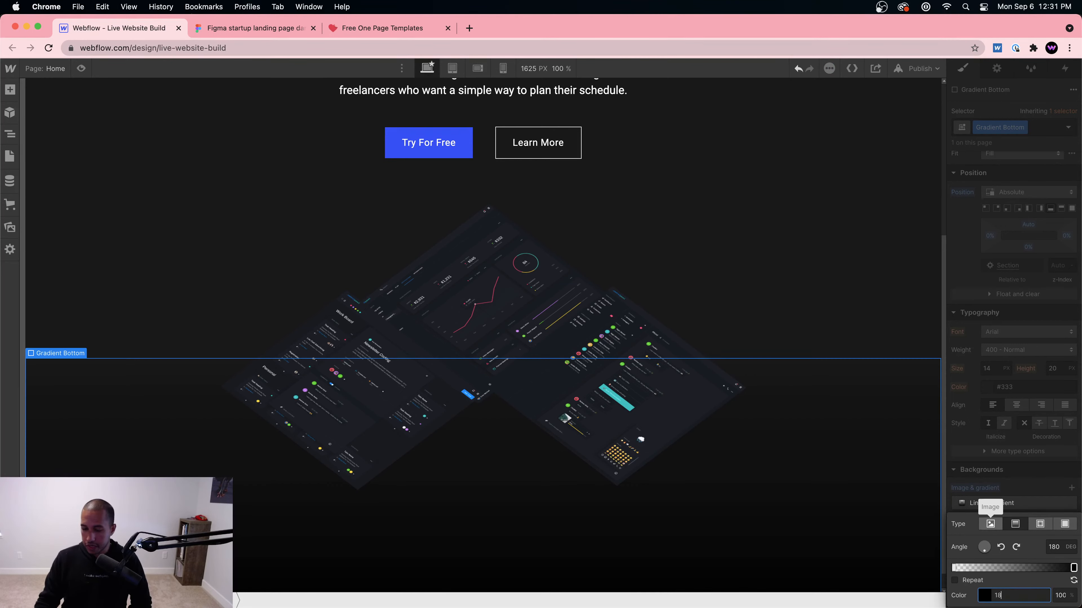
text(18181)
key(Return)
click(461, 275)
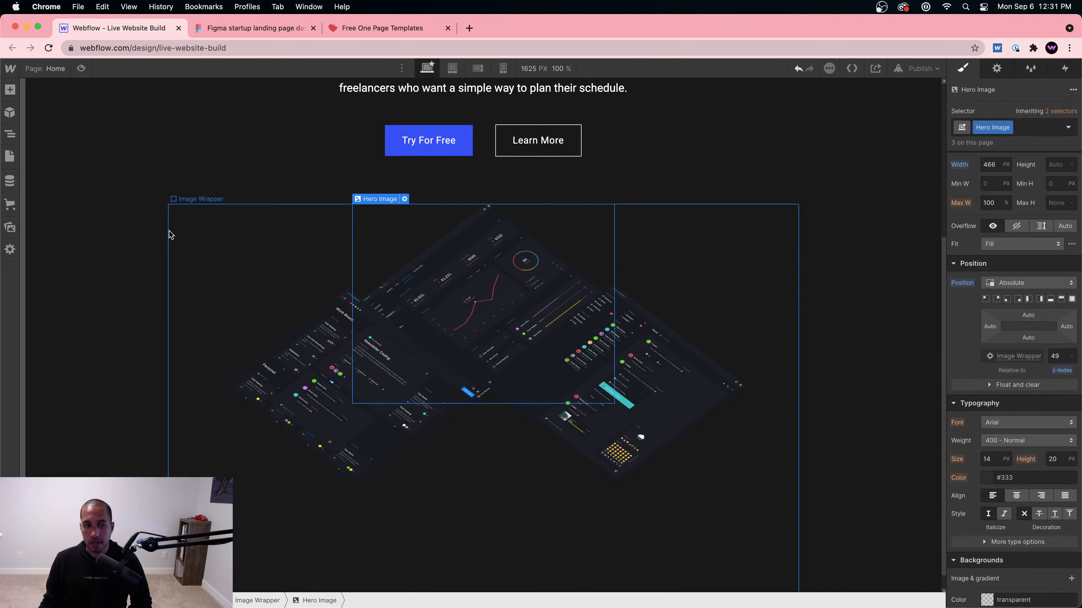
scroll(161, 230, down, 1)
click(81, 68)
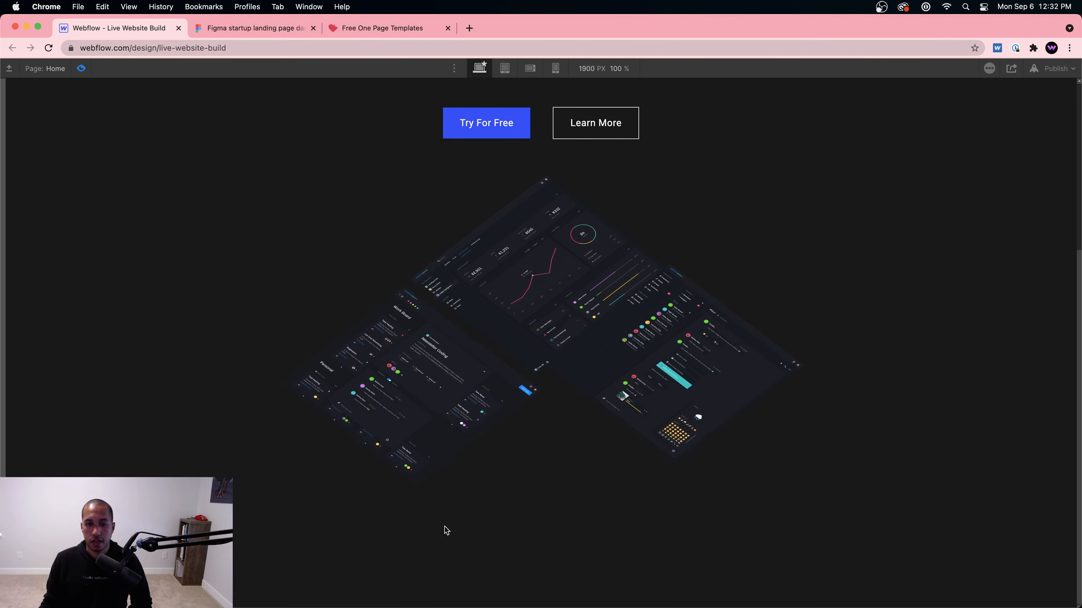
Step: Make Gradient Bottom's start stop white with an alpha of 10
click(81, 69)
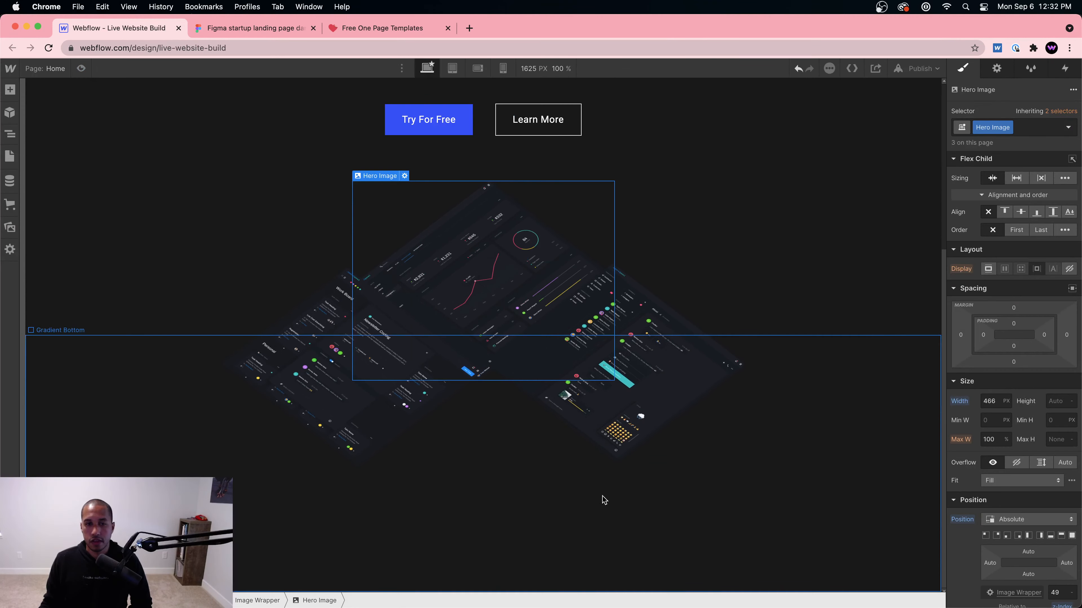
click(601, 500)
scroll(1032, 504, down, 5)
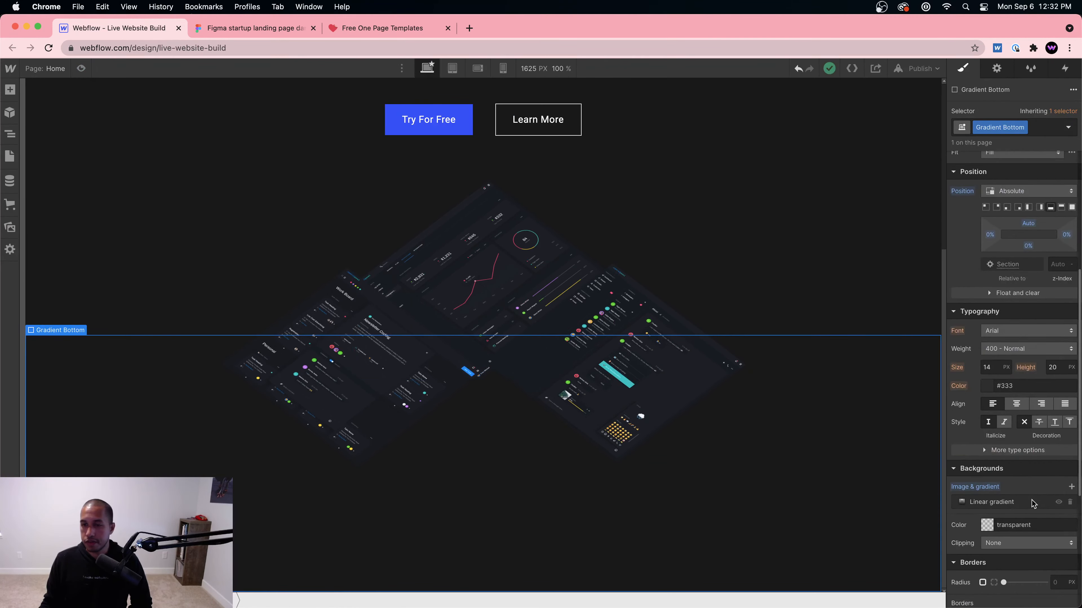
click(968, 502)
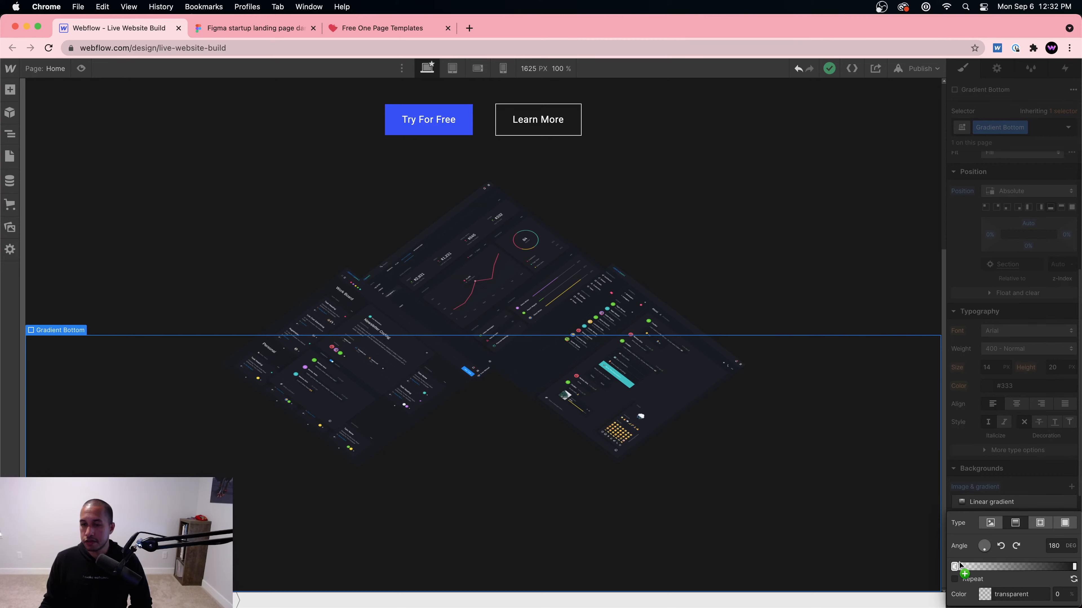
click(985, 599)
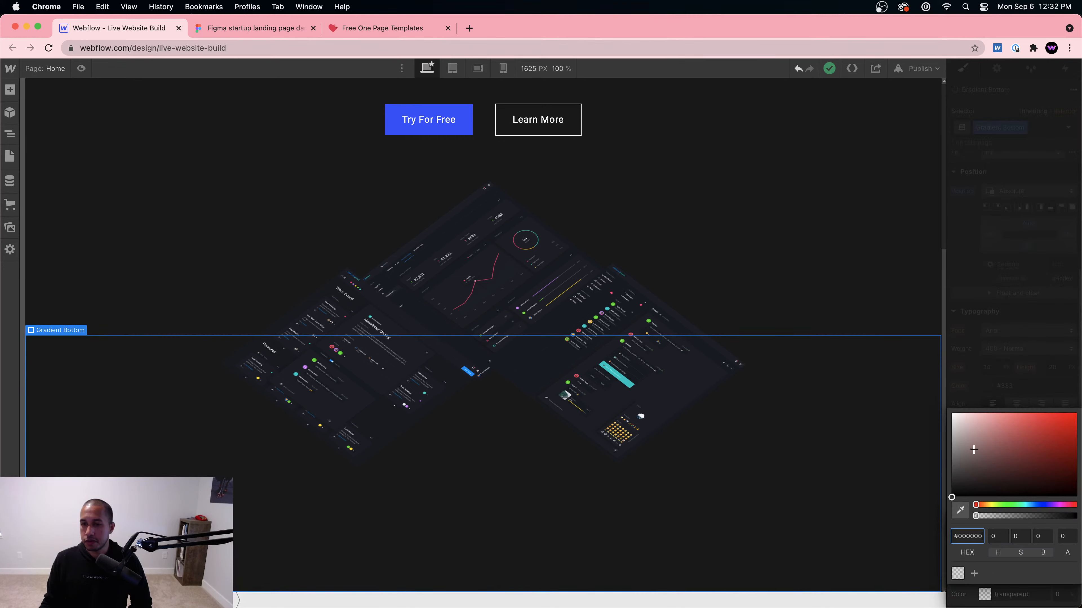
drag(970, 446, 921, 390)
double_click(1063, 535)
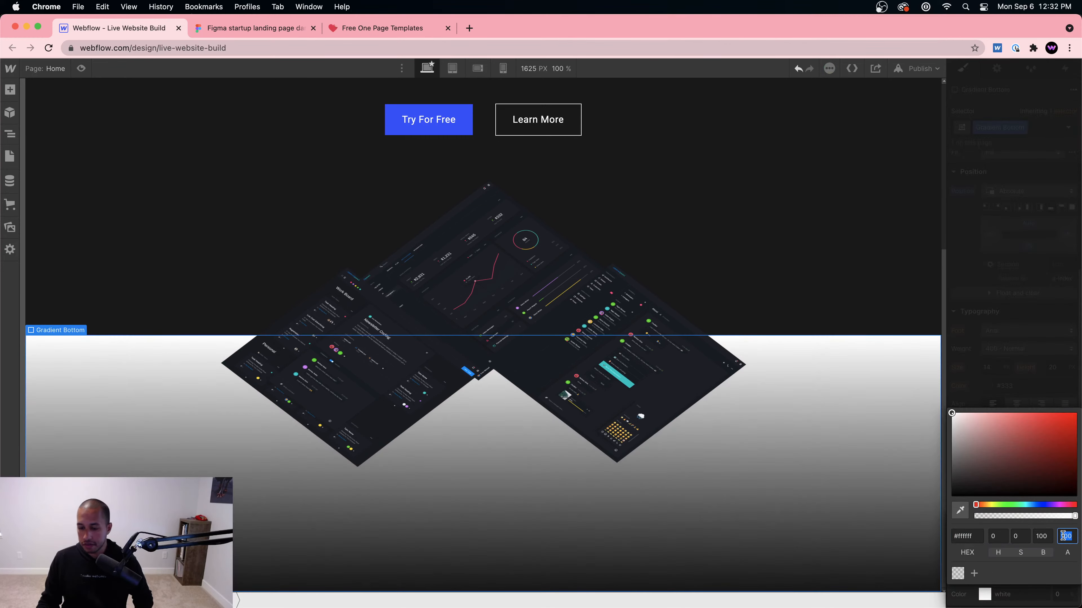
text(60)
key(BackSpace)
key(BackSpace)
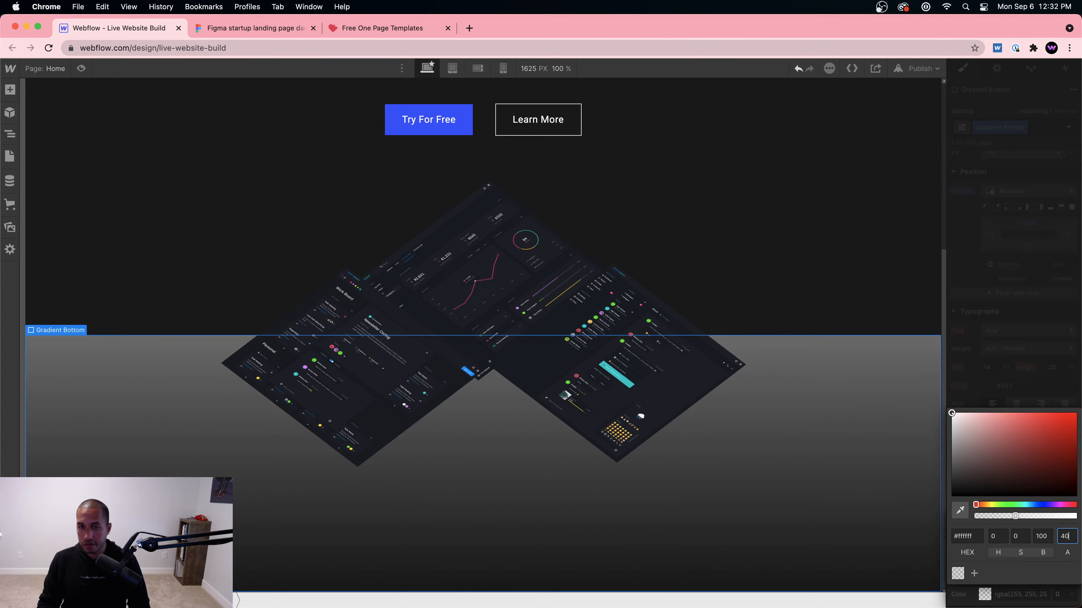
text(20)
key(BackSpace)
key(BackSpace)
text(10)
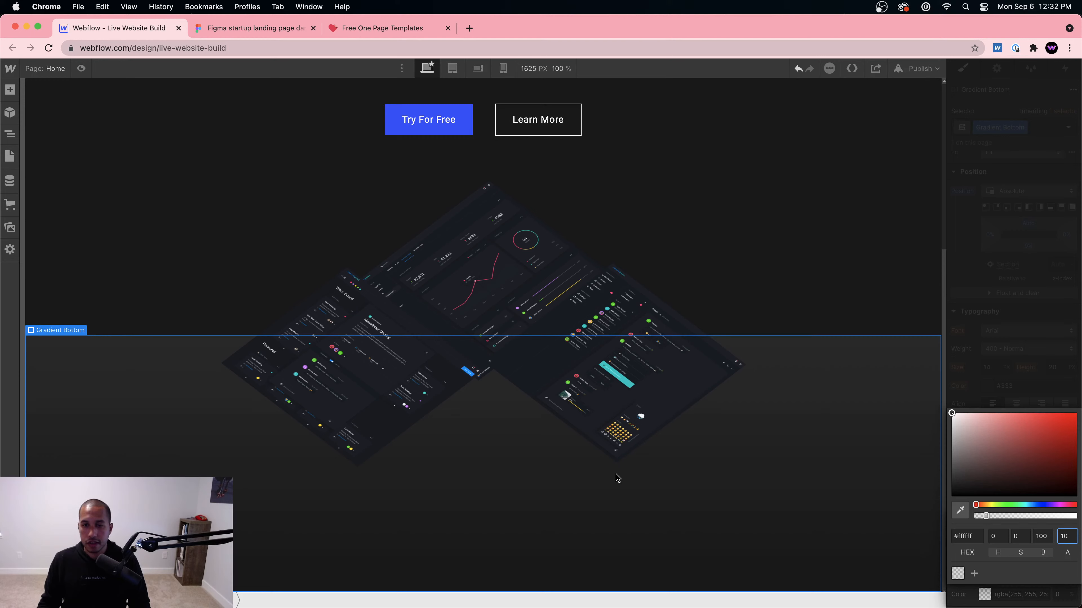
click(677, 431)
Step: Give Gradient Bottom a z-index of 99 so it sits above the dashboard image
click(760, 404)
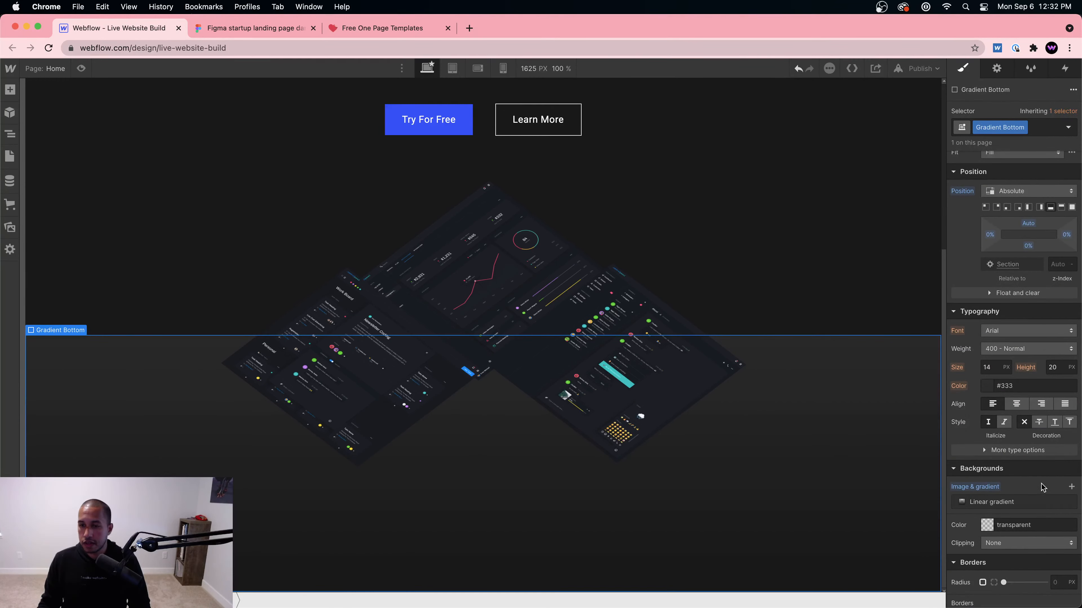
scroll(1050, 552, up, 5)
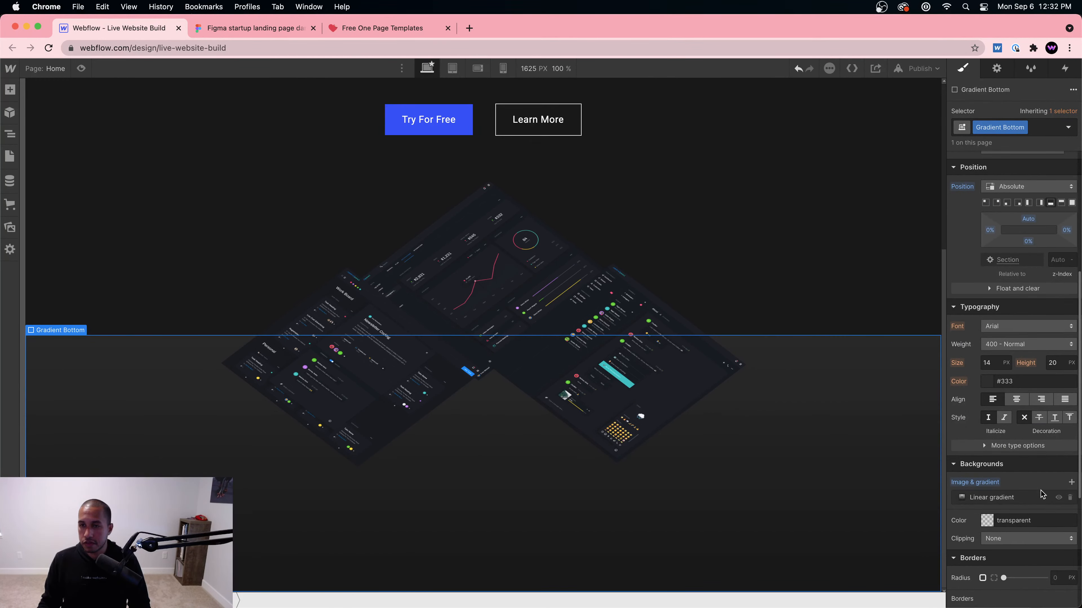
click(1060, 374)
text(99)
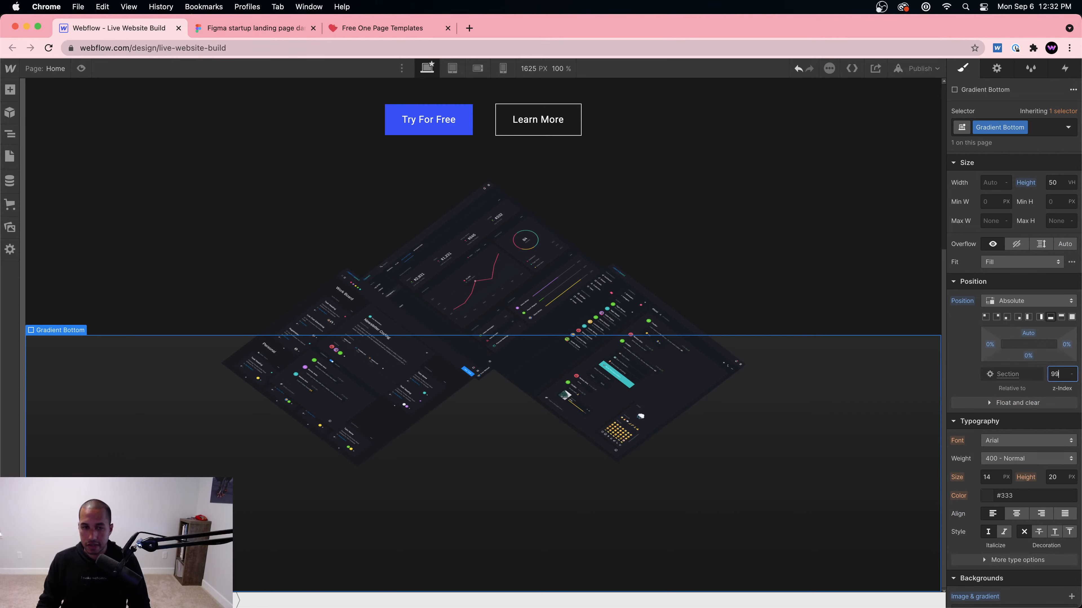
click(820, 340)
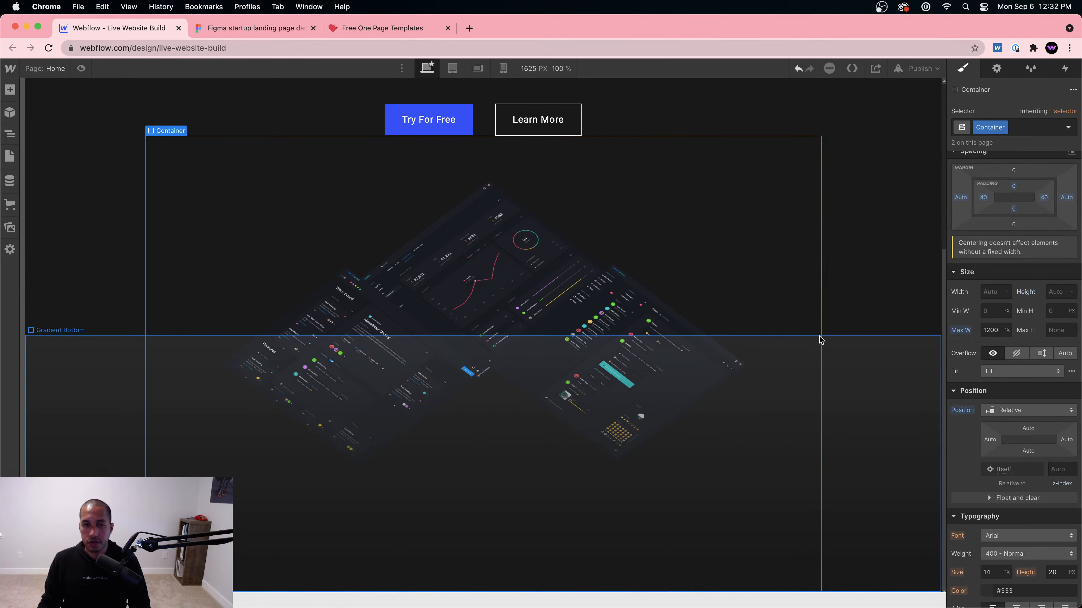
click(848, 205)
click(800, 500)
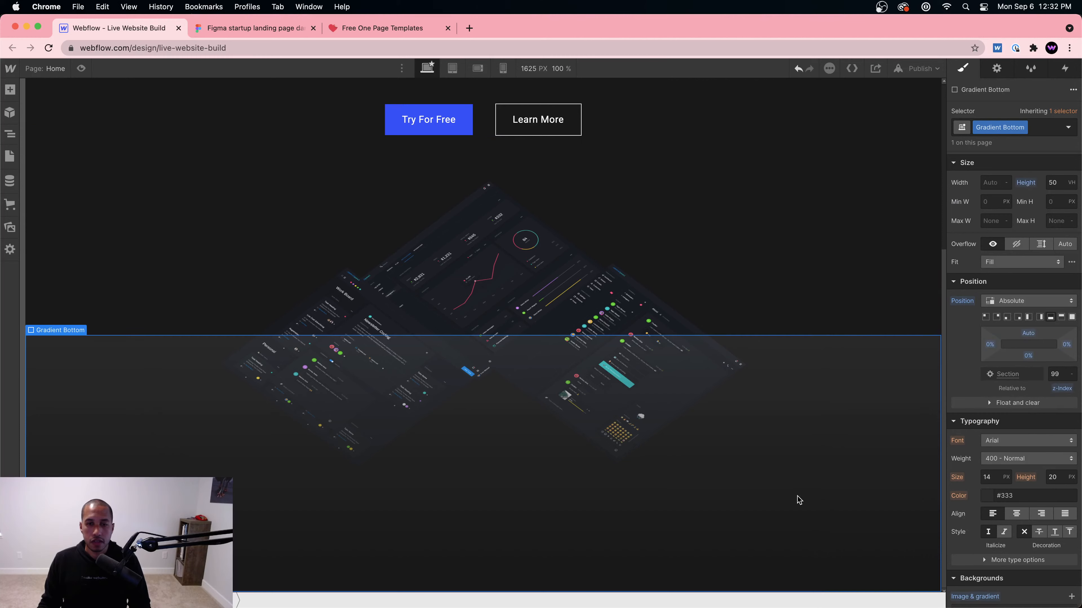
scroll(975, 520, down, 3)
scroll(993, 505, down, 4)
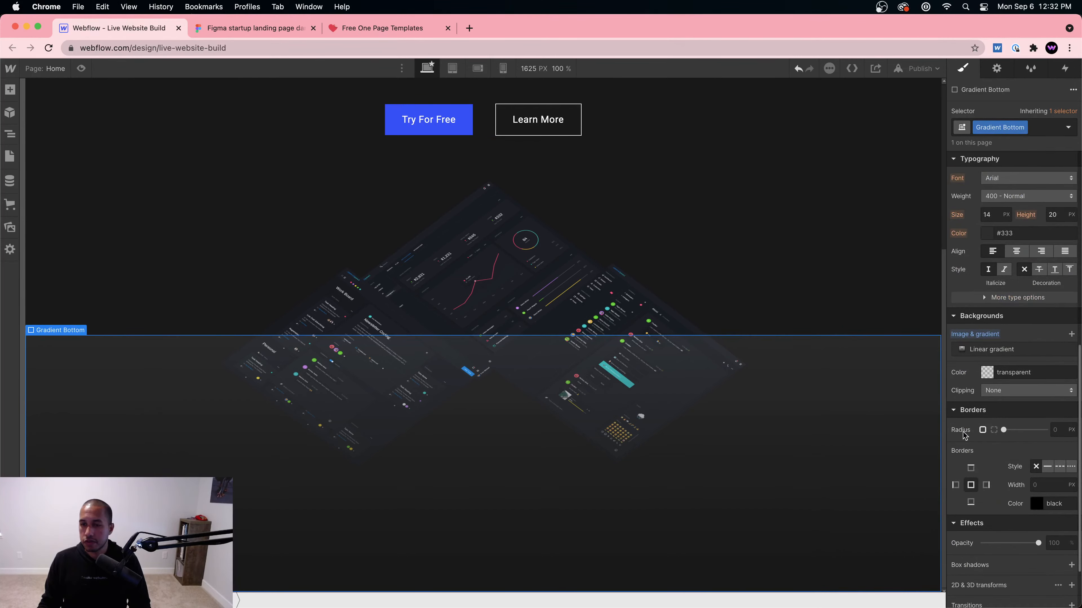
Step: Set the gradient's start stop to #181818 at alpha 10
click(979, 349)
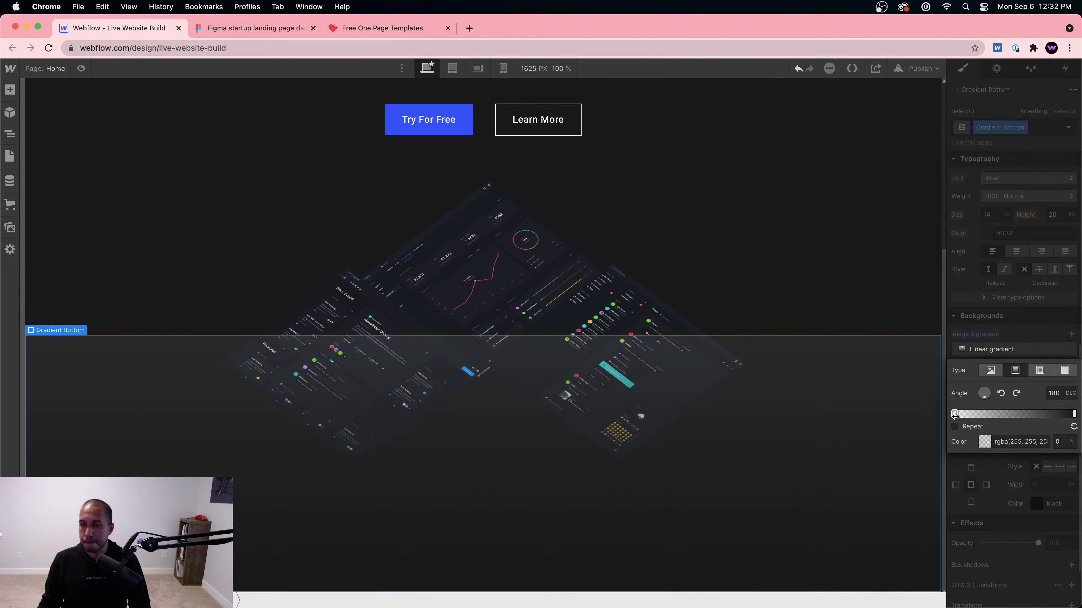
click(1071, 414)
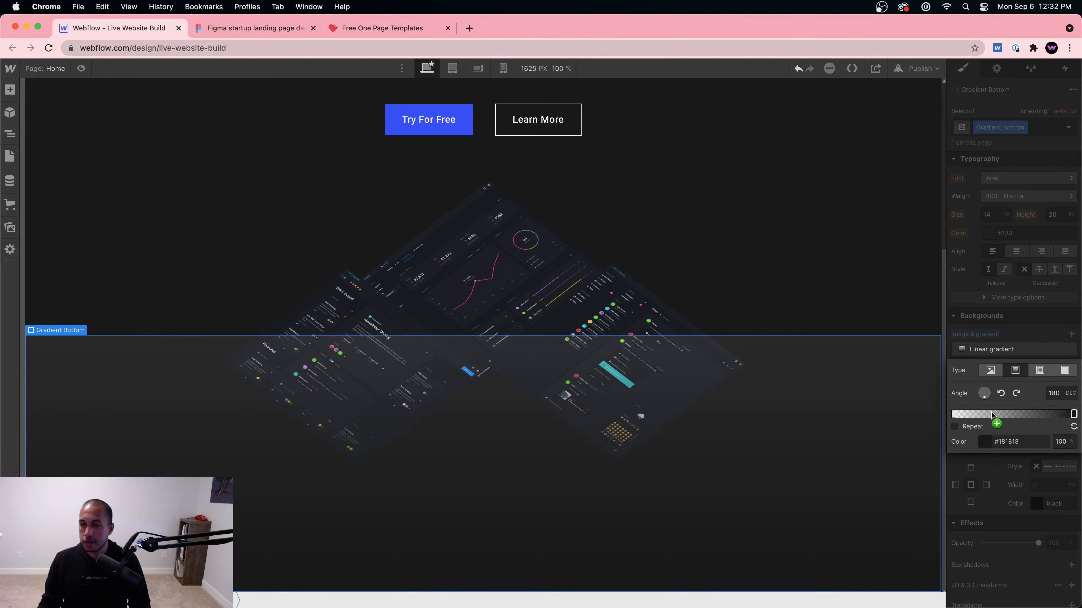
click(955, 414)
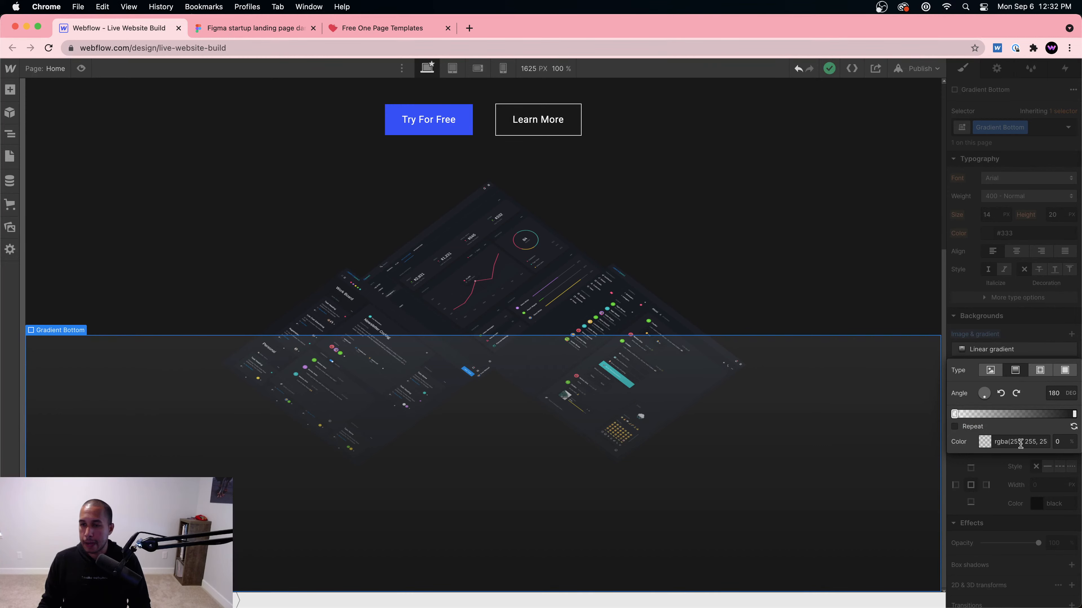
click(986, 442)
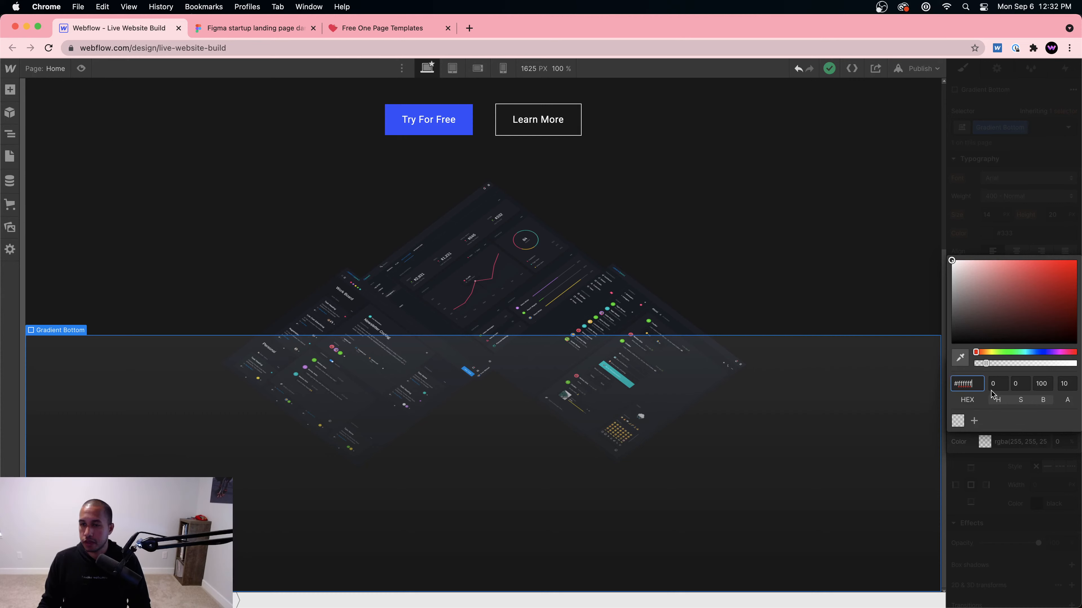
triple_click(972, 385)
text(18)
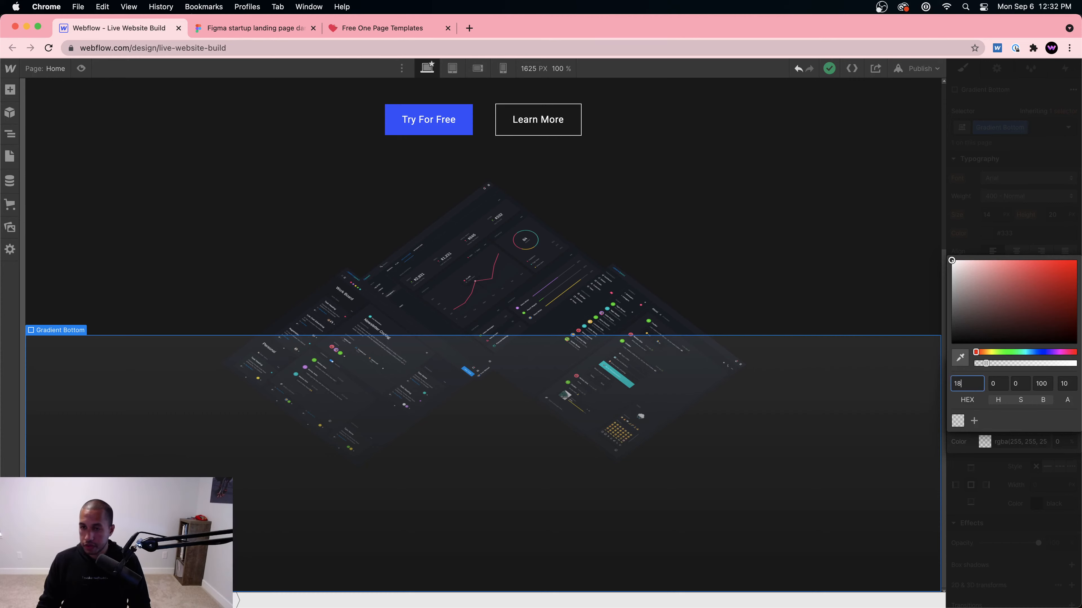
text(1818)
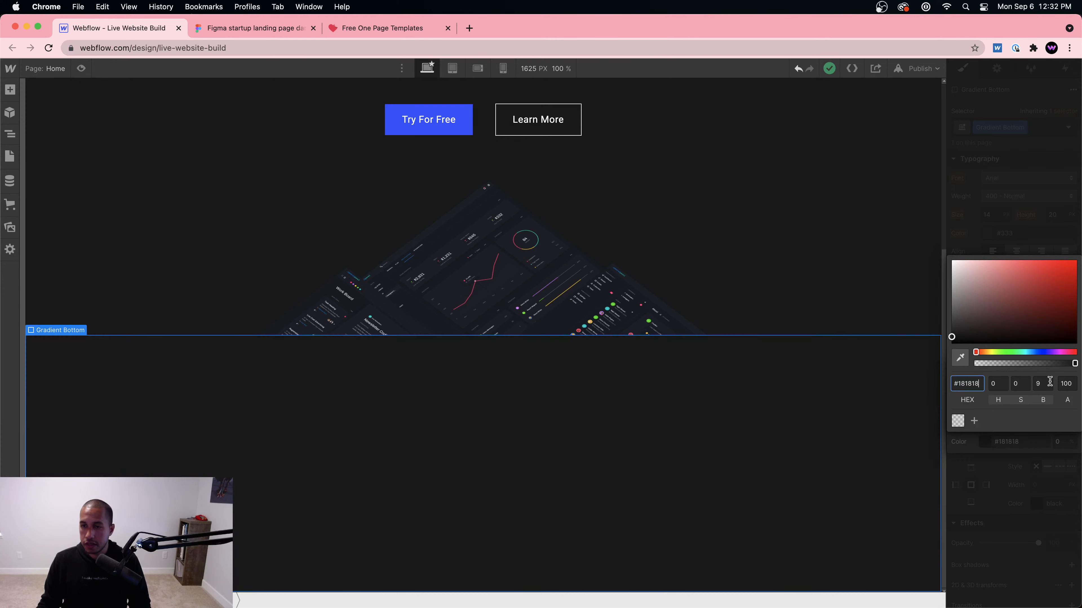
text(96)
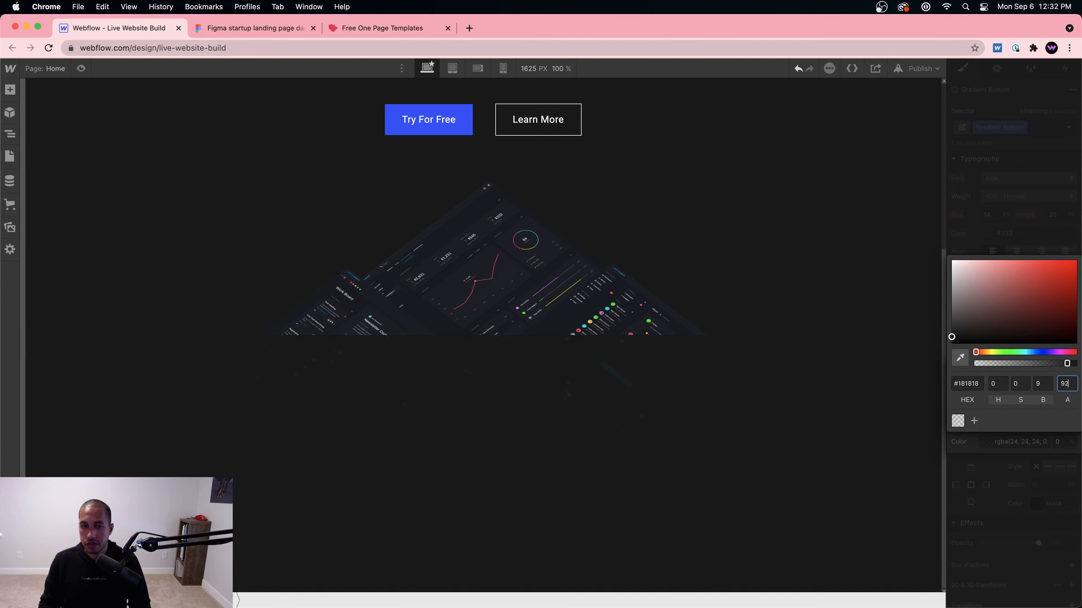
key(Down)
key(Down)
key(Down)
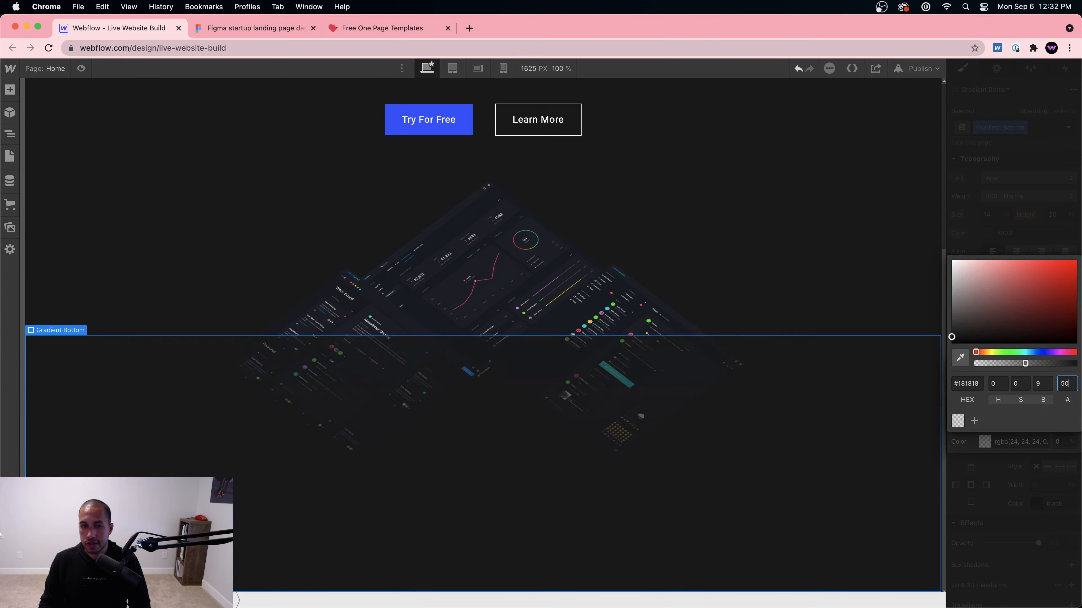
key(BackSpace)
key(BackSpace)
text(0)
key(shift+Up)
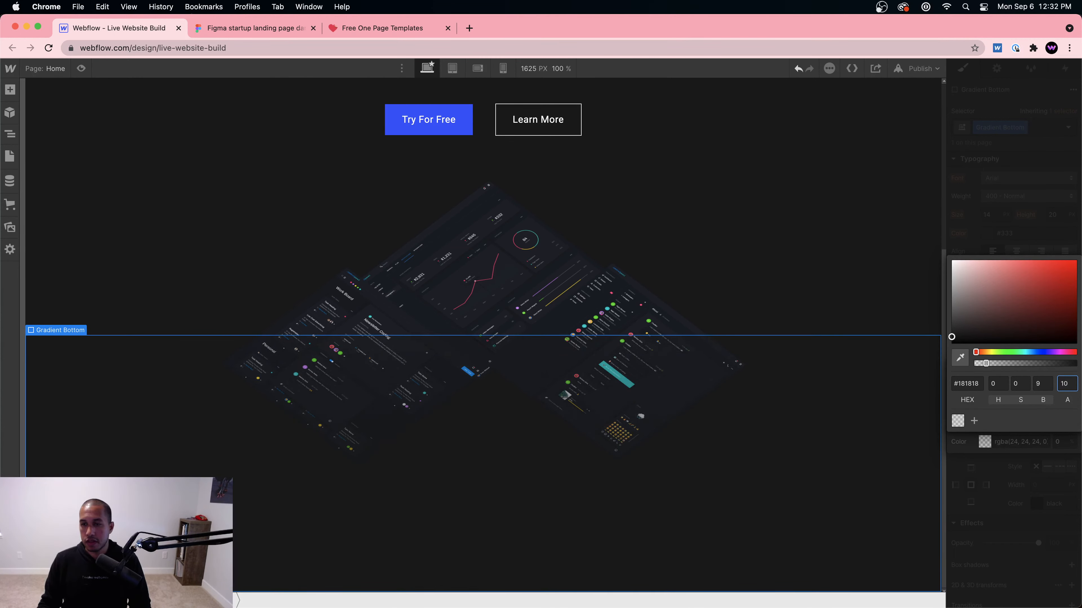
click(966, 445)
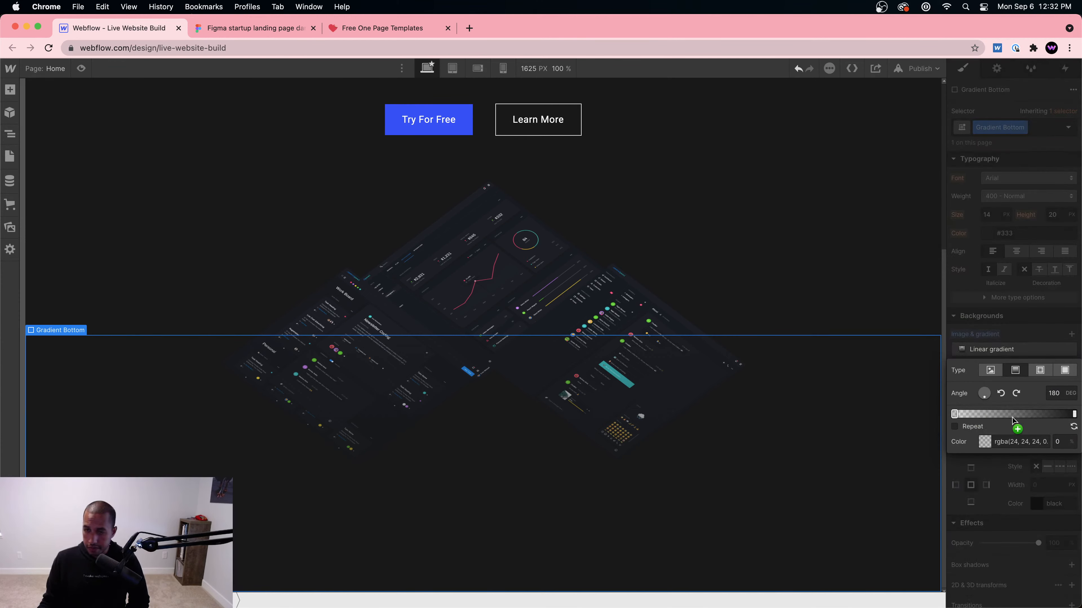
click(984, 442)
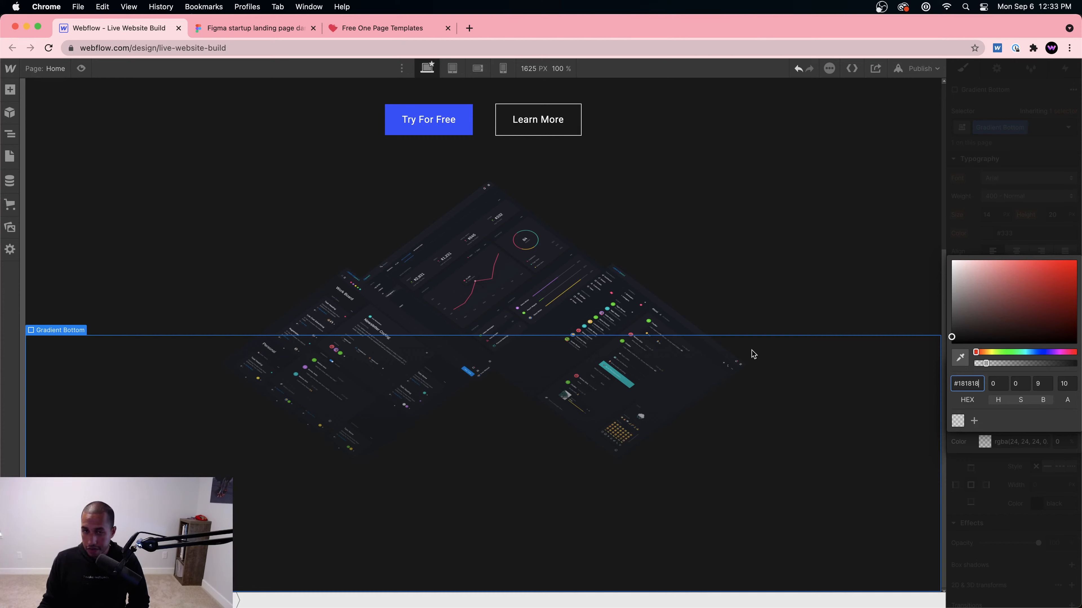
click(281, 277)
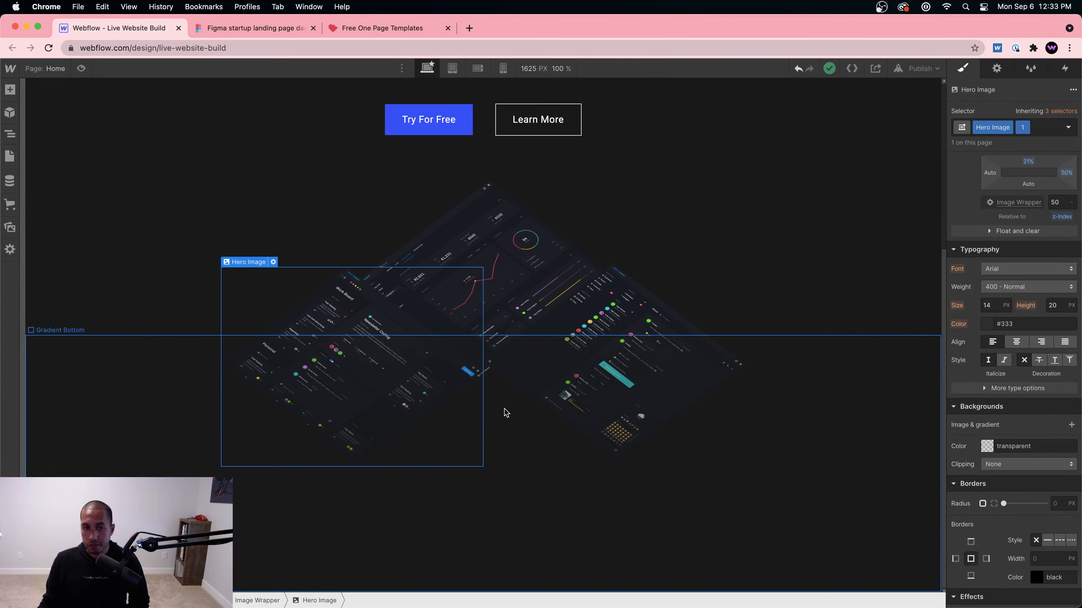
Step: Preview the page to check the images fading into the gradient
click(907, 286)
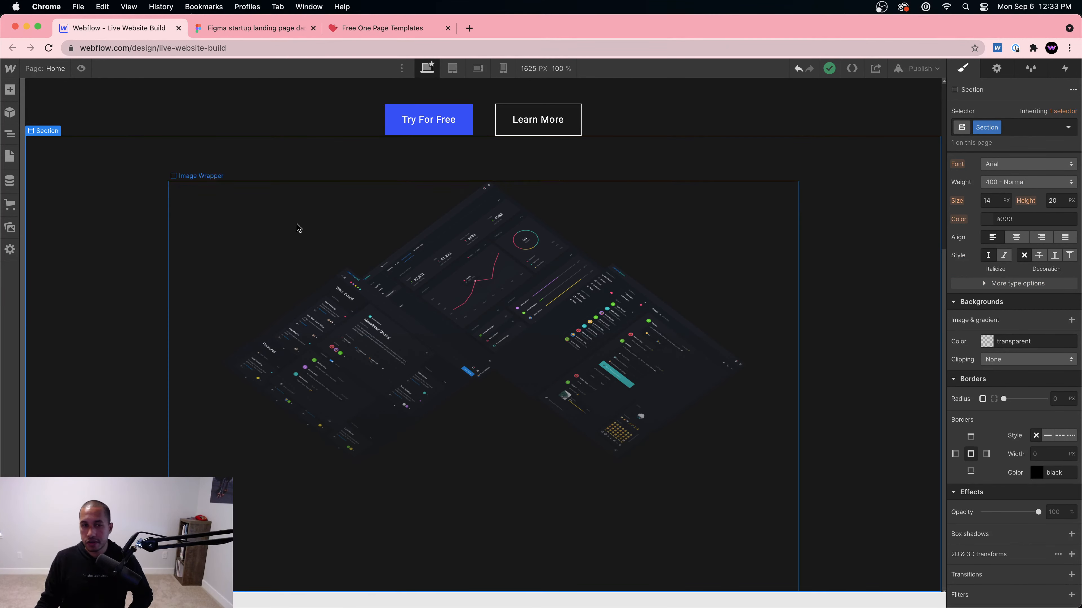
click(81, 68)
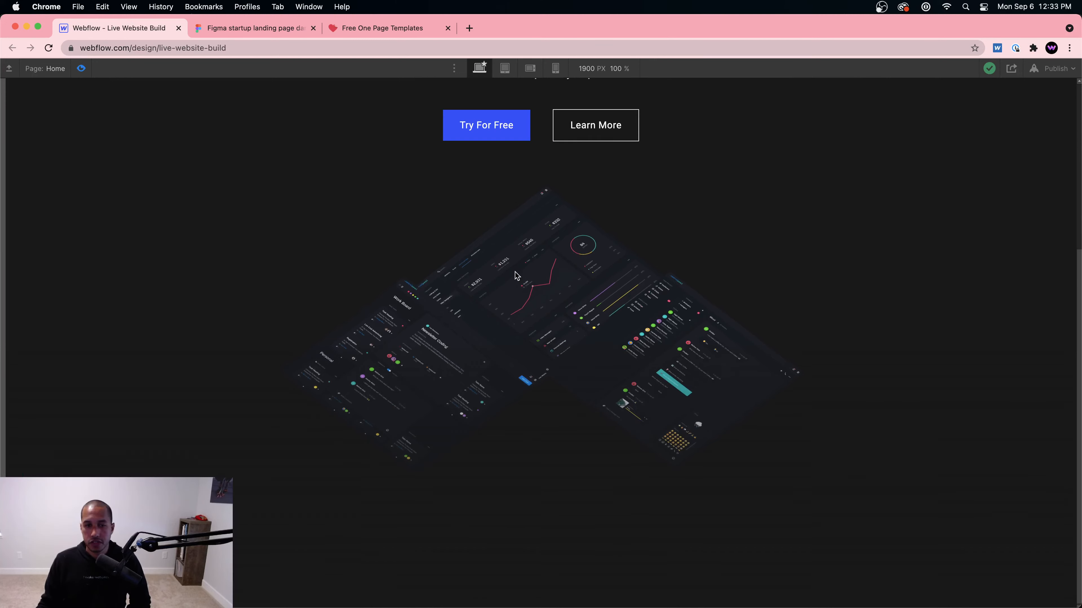
scroll(516, 276, up, 2)
scroll(644, 289, down, 2)
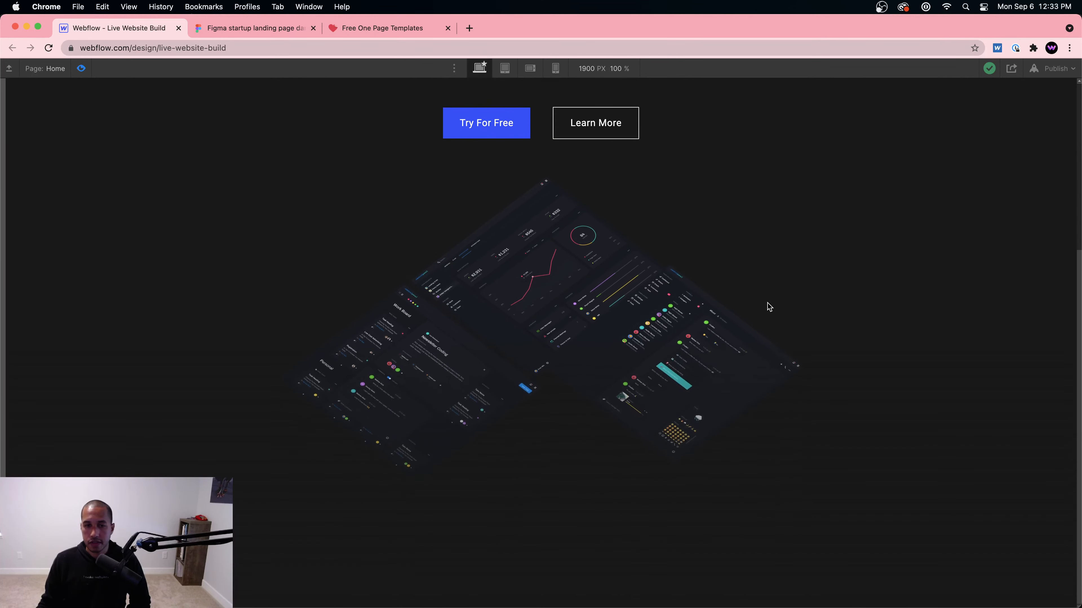
Step: Scroll through the preview to check how the dashboard images fade into the dark background
scroll(824, 319, up, 4)
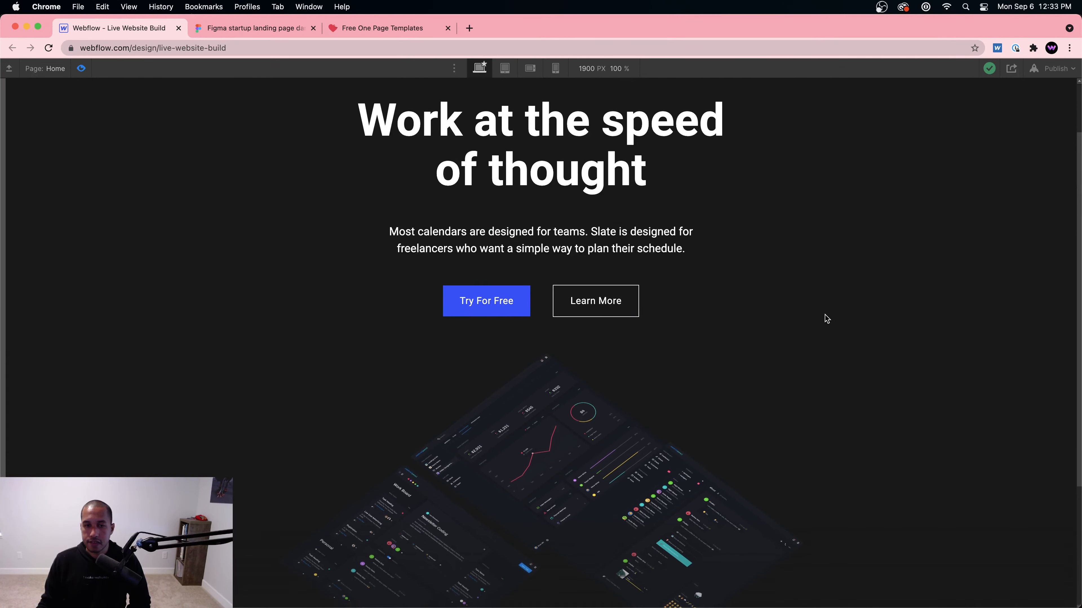
scroll(824, 319, down, 2)
scroll(825, 315, down, 1)
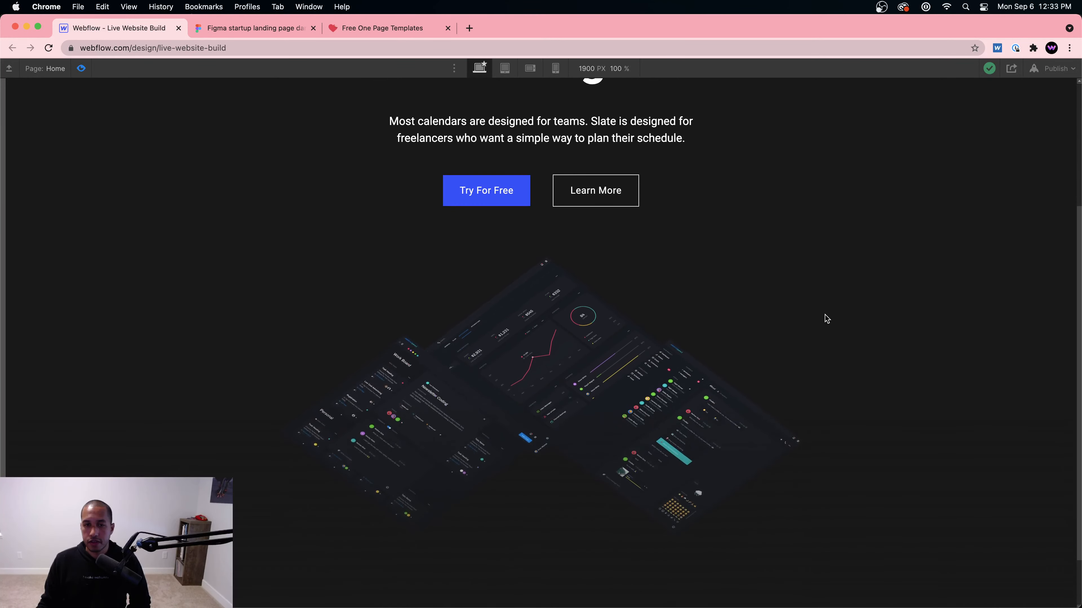
scroll(827, 320, down, 2)
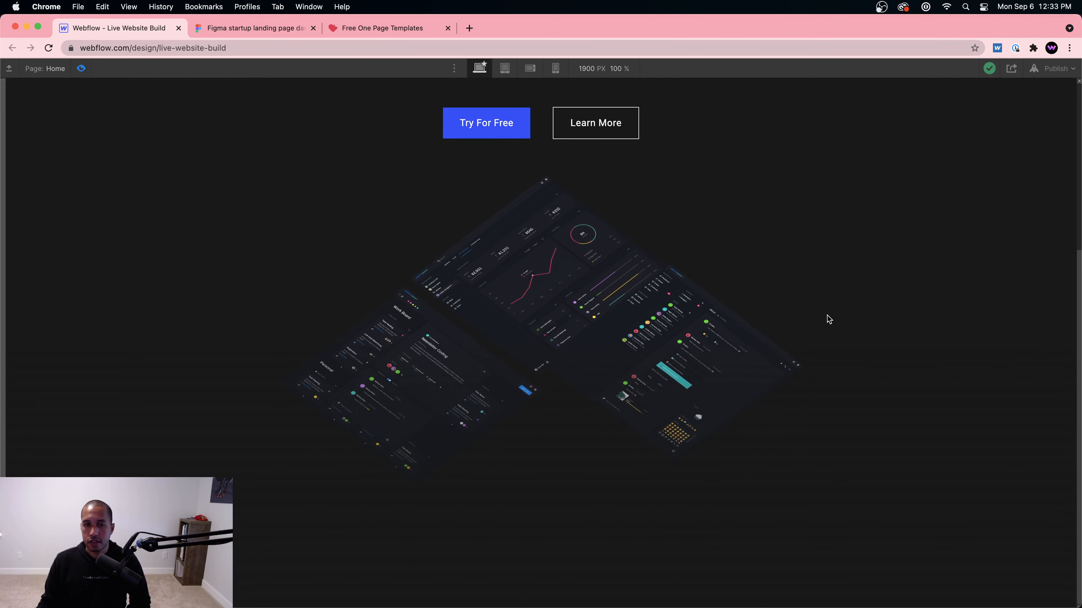
scroll(828, 317, up, 5)
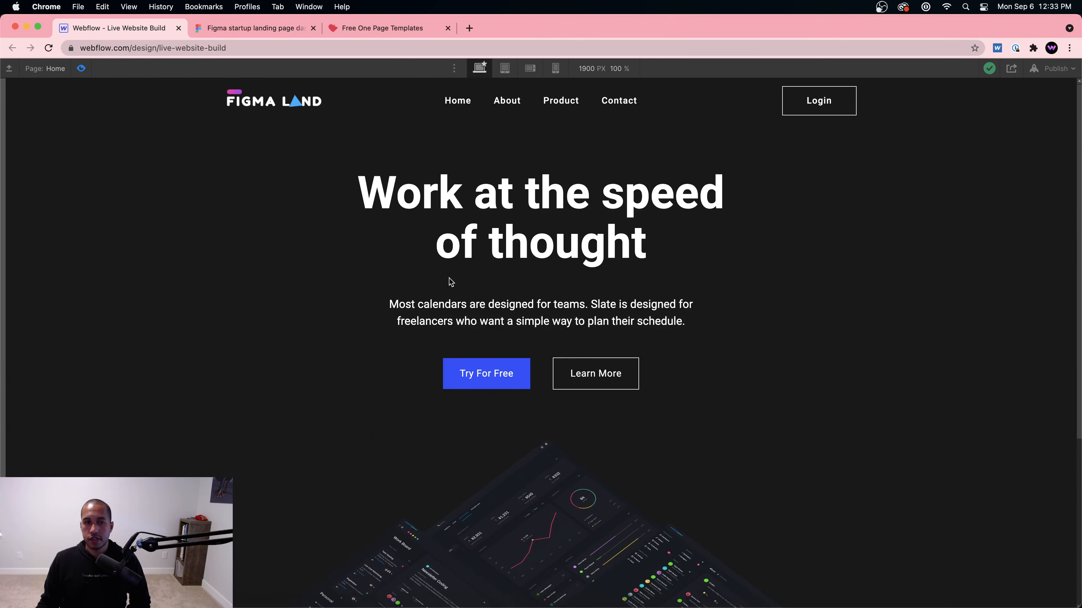
scroll(449, 283, down, 5)
Step: Leave preview and select the dark FEATURE 5 frame in the Figma design
click(81, 69)
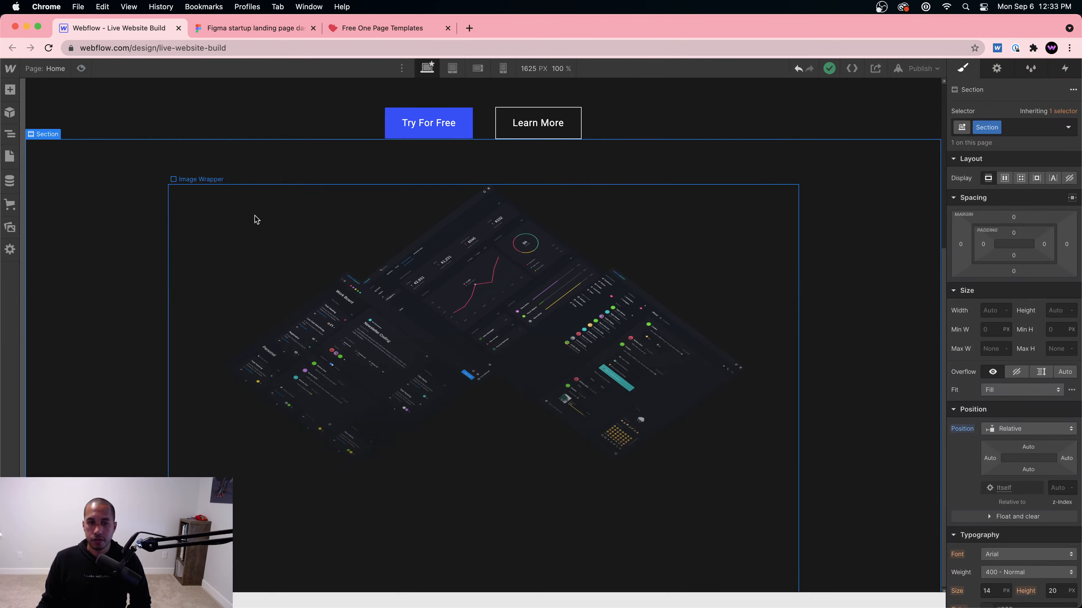
click(251, 27)
scroll(605, 319, down, 5)
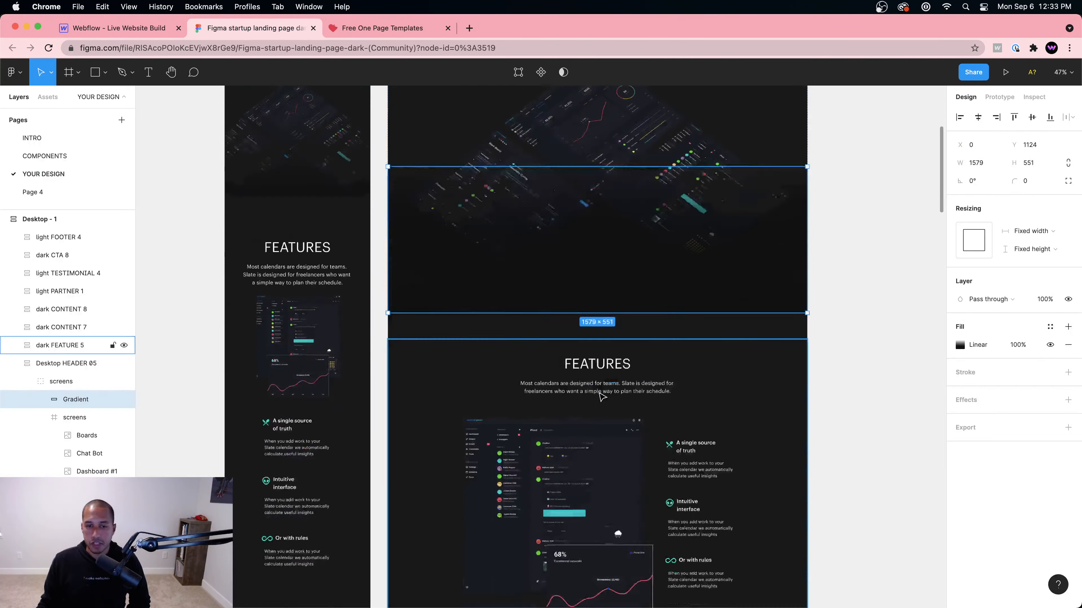
click(570, 316)
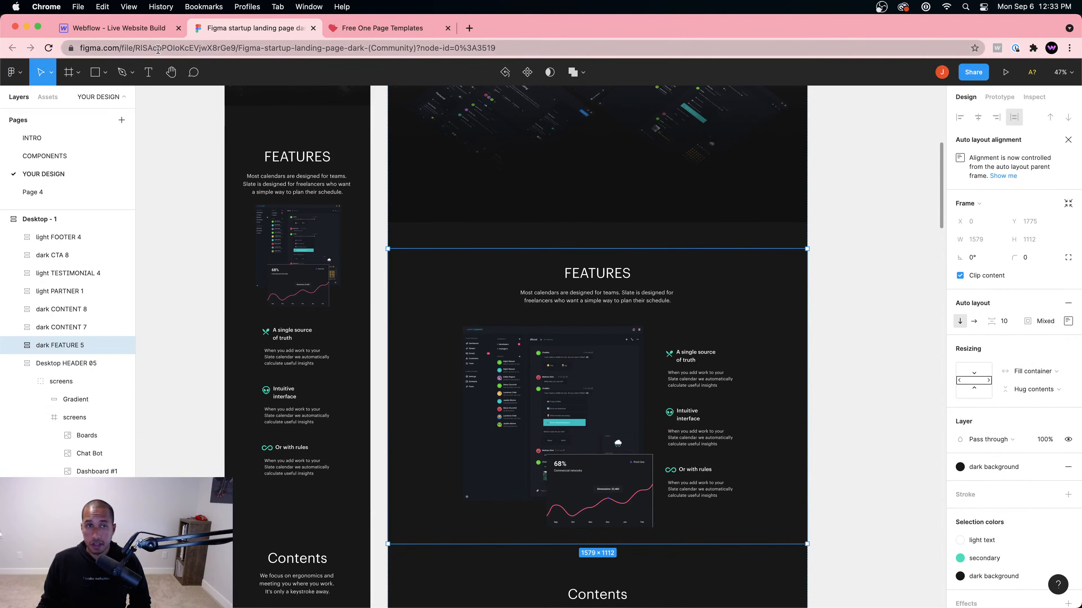
Step: Add a new Section at the bottom of the Webflow Page Wrapper
click(113, 27)
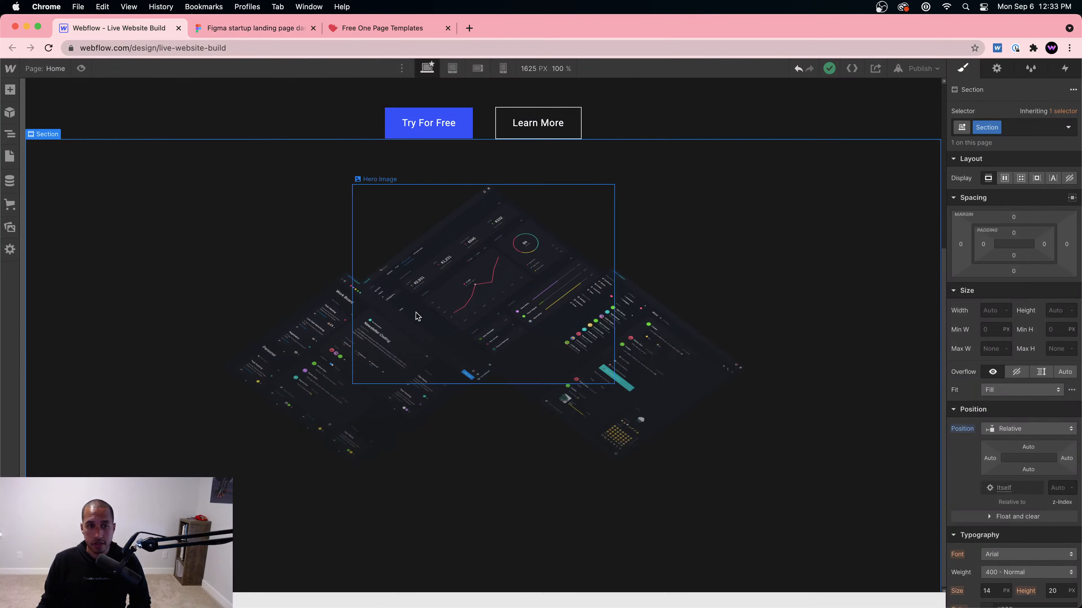
click(9, 133)
click(38, 138)
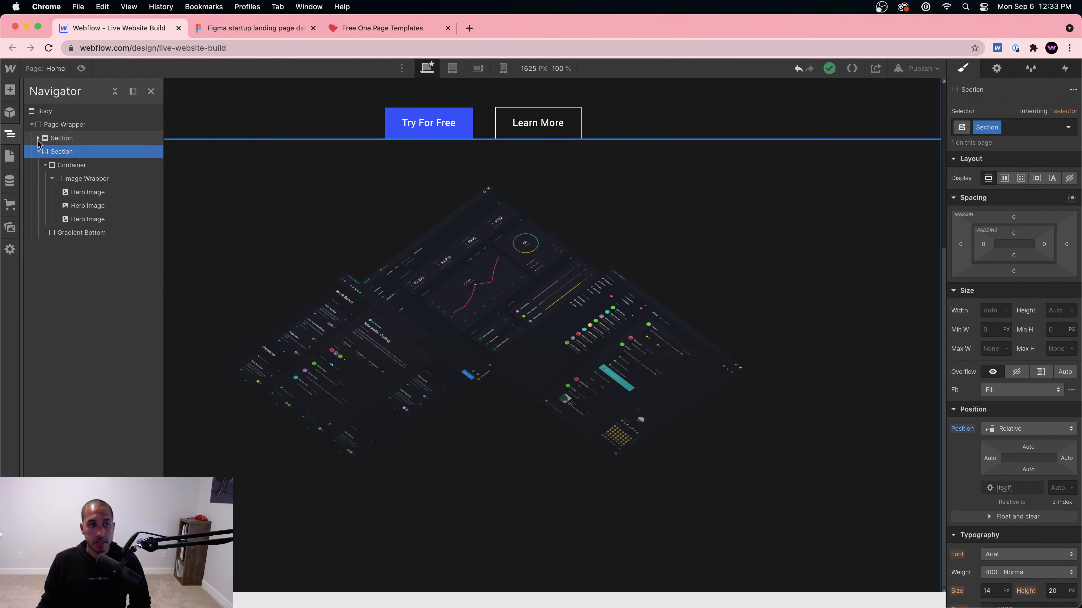
click(39, 152)
click(71, 128)
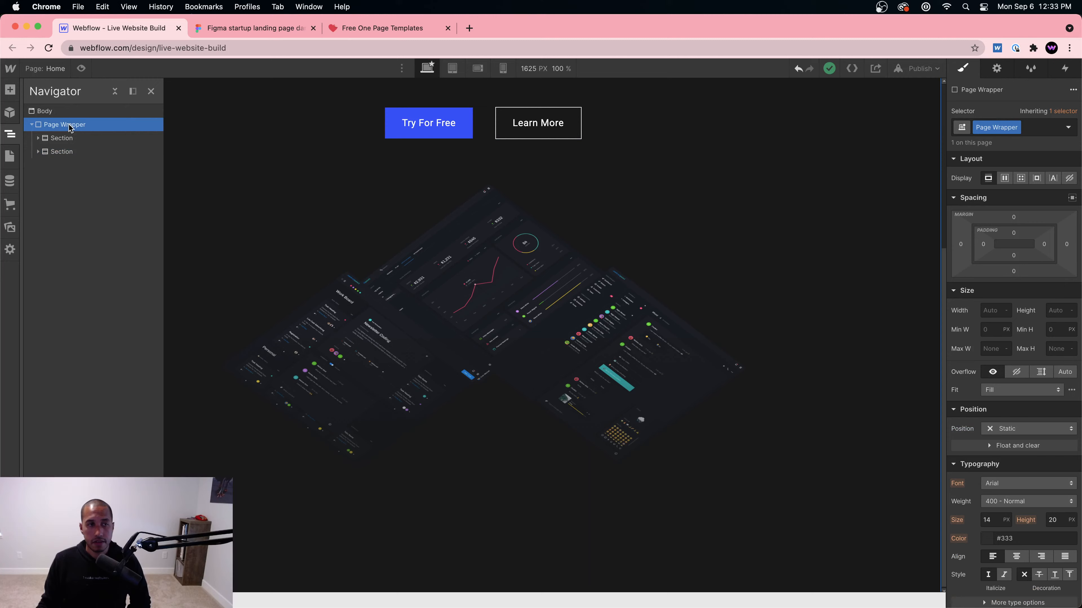
click(10, 90)
click(49, 175)
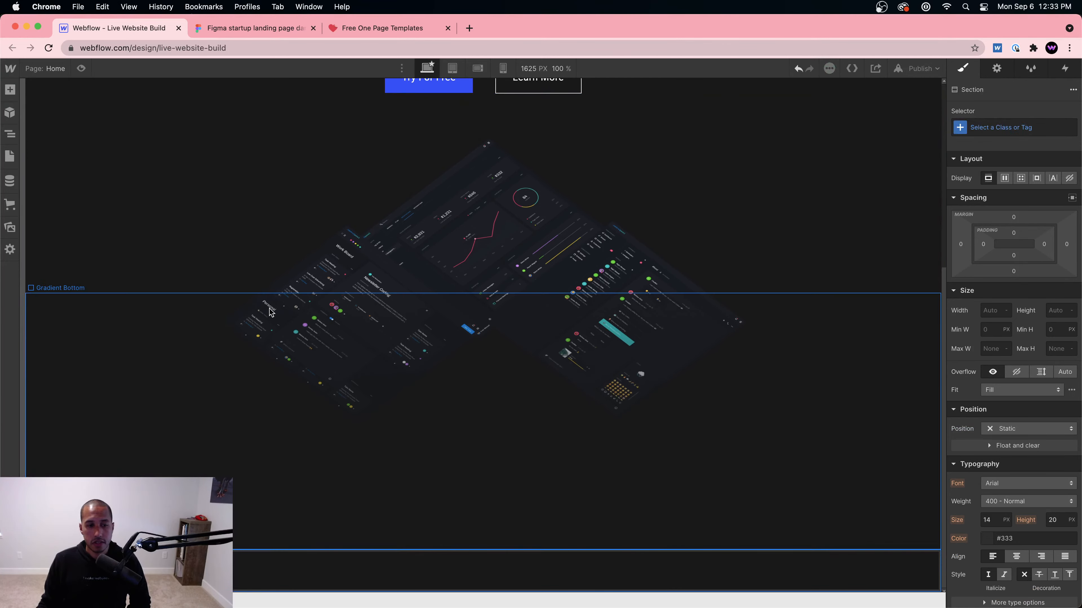
Step: Drill down to the FEATURES headline in Figma's Features section, then return to Webflow
click(354, 29)
click(298, 30)
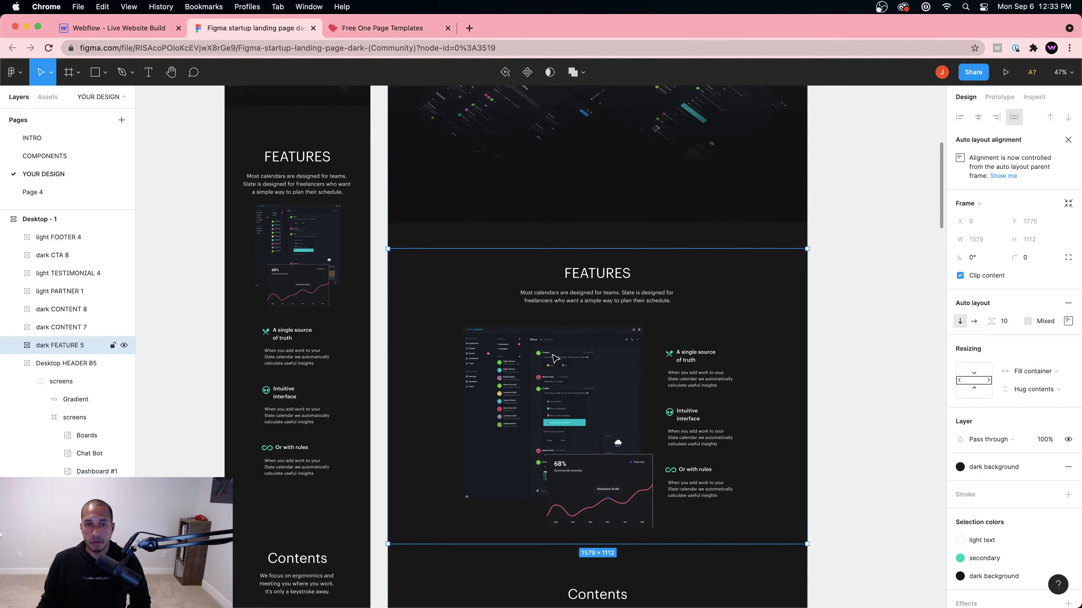
click(596, 279)
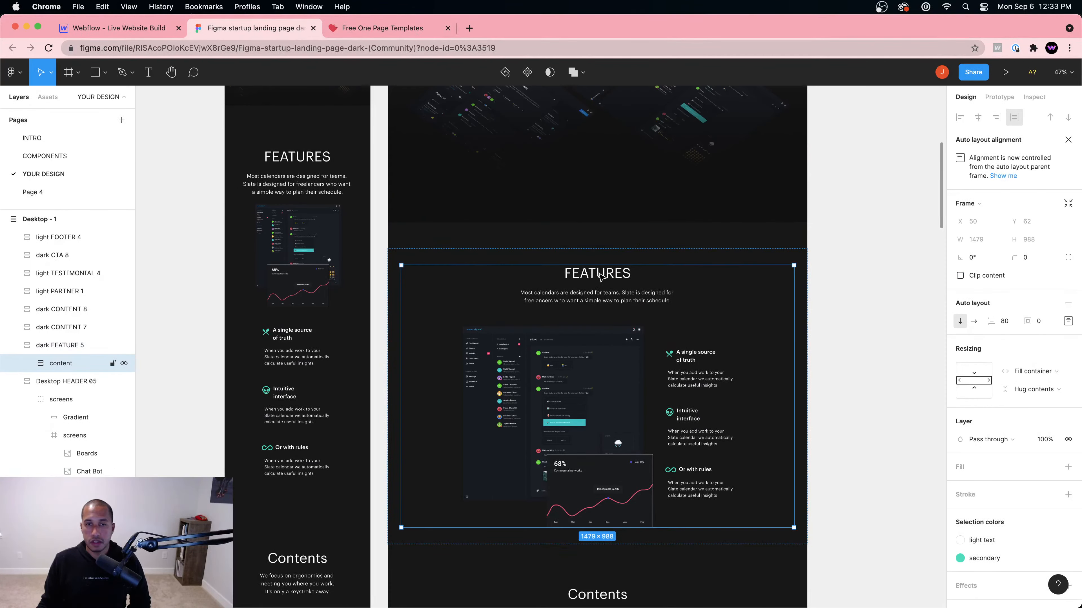
click(598, 280)
click(600, 280)
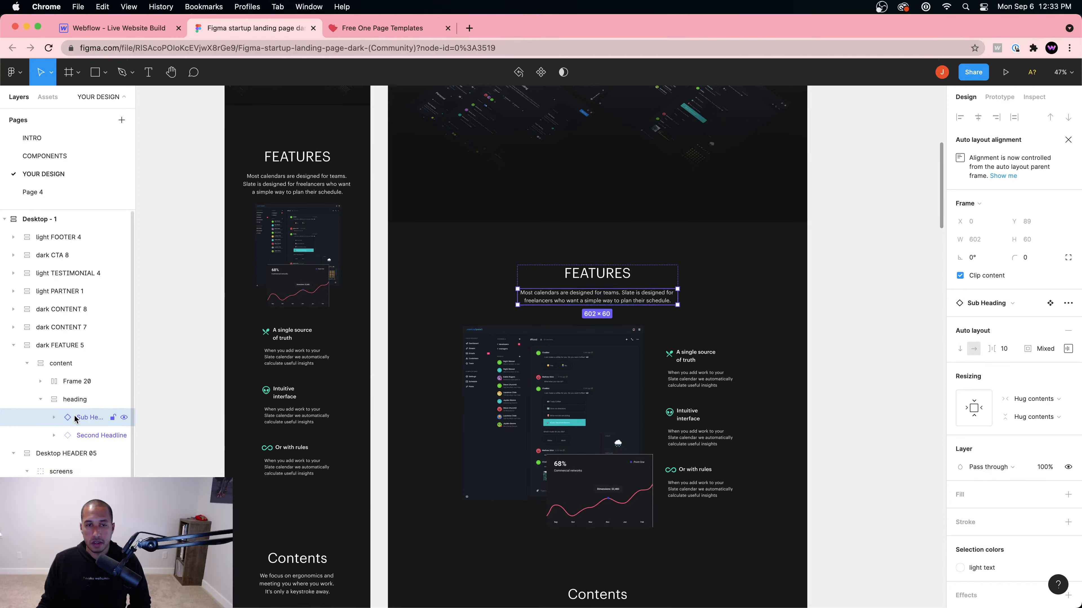
click(54, 435)
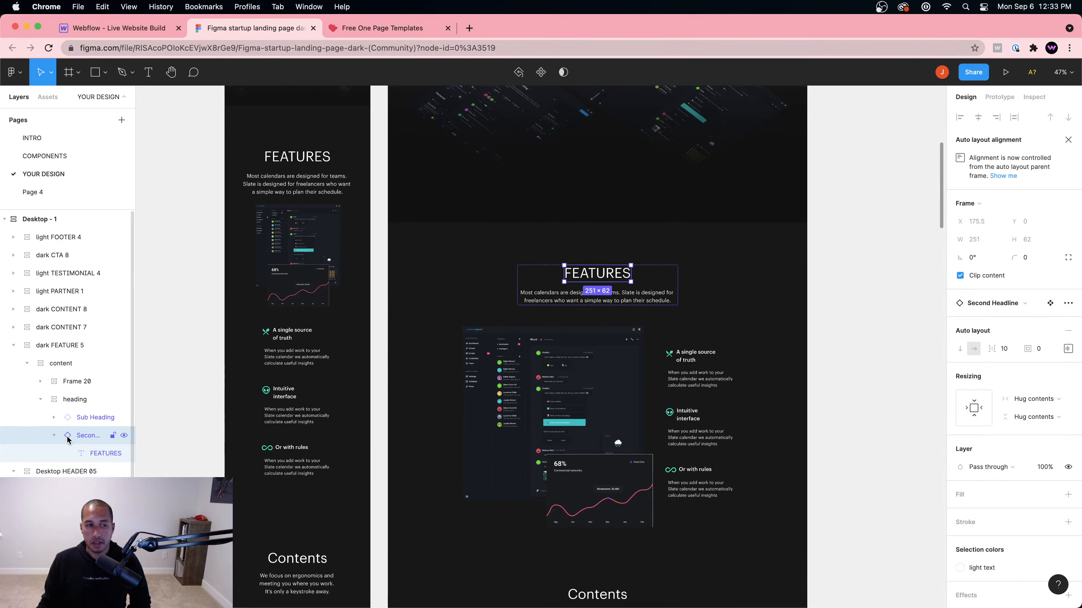
click(54, 435)
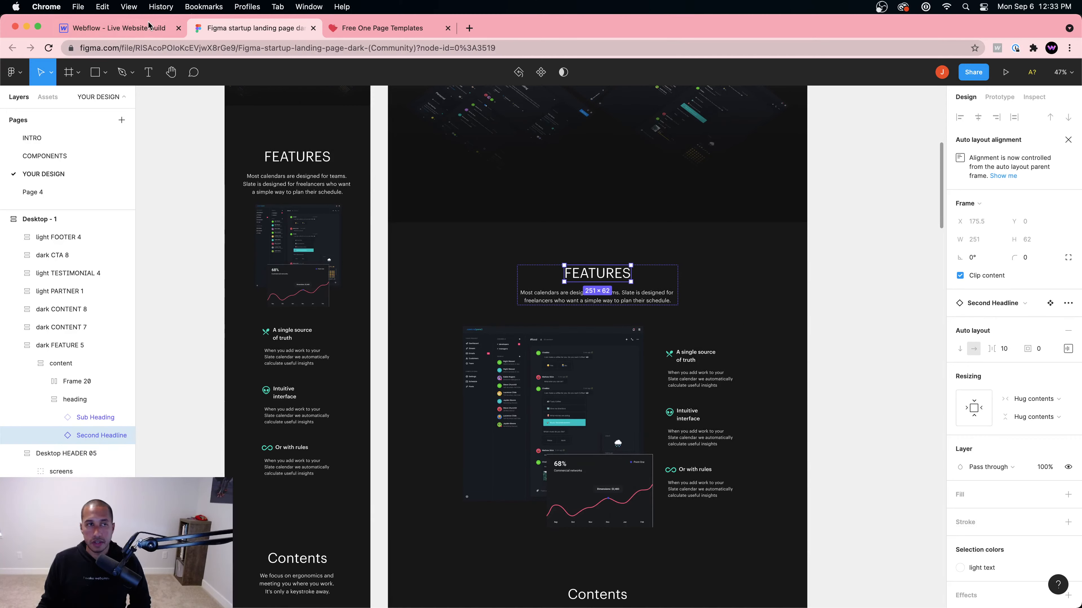
click(132, 27)
scroll(540, 217, up, 7)
Step: Add an H2 heading to the empty section below the hero, then delete it
click(527, 230)
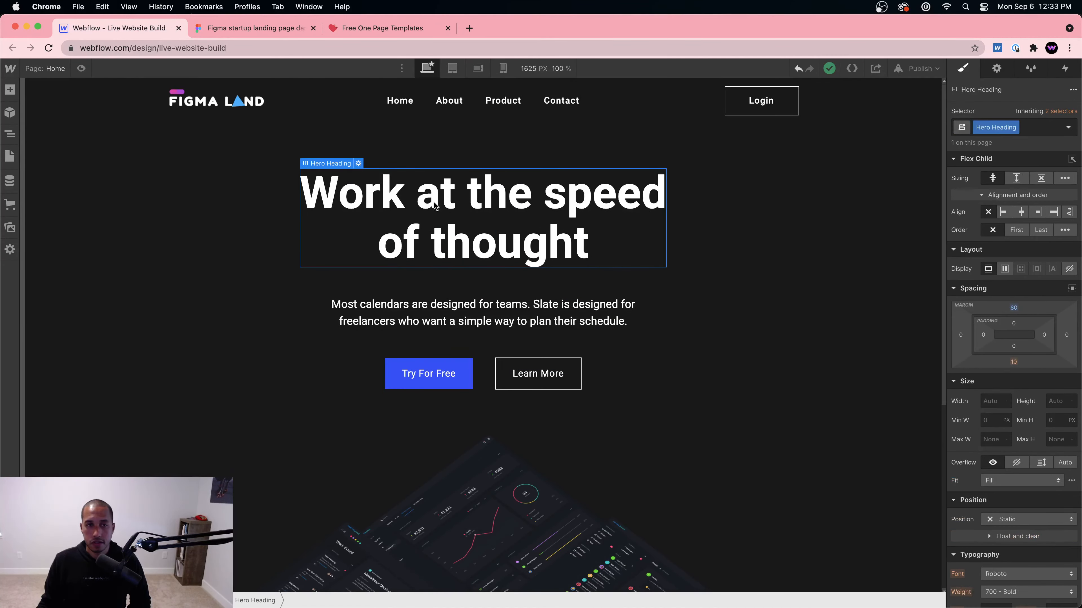
scroll(439, 204, down, 7)
click(449, 562)
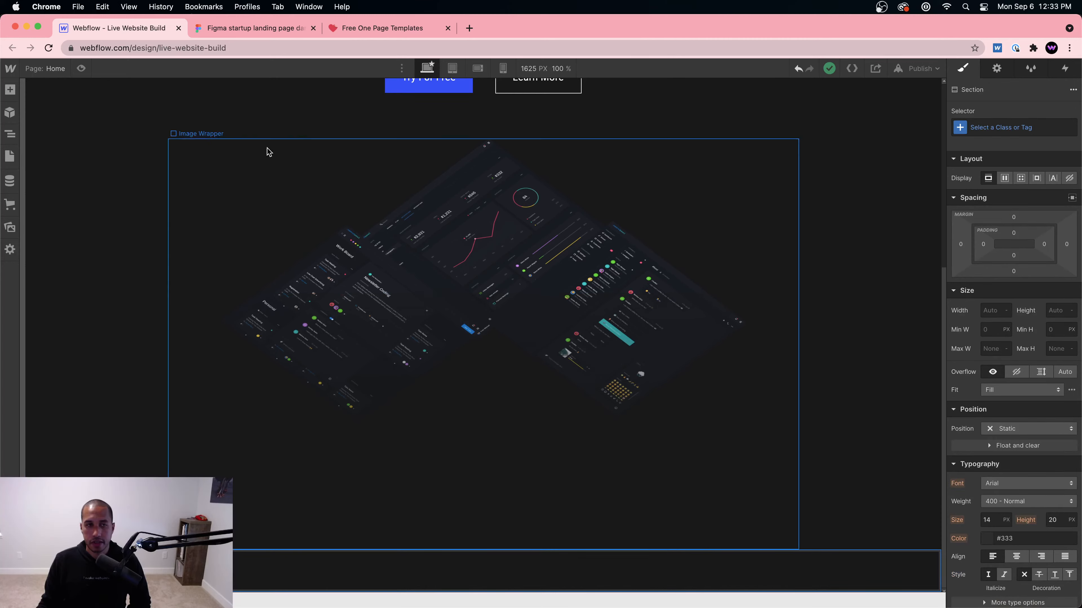
click(246, 29)
click(133, 28)
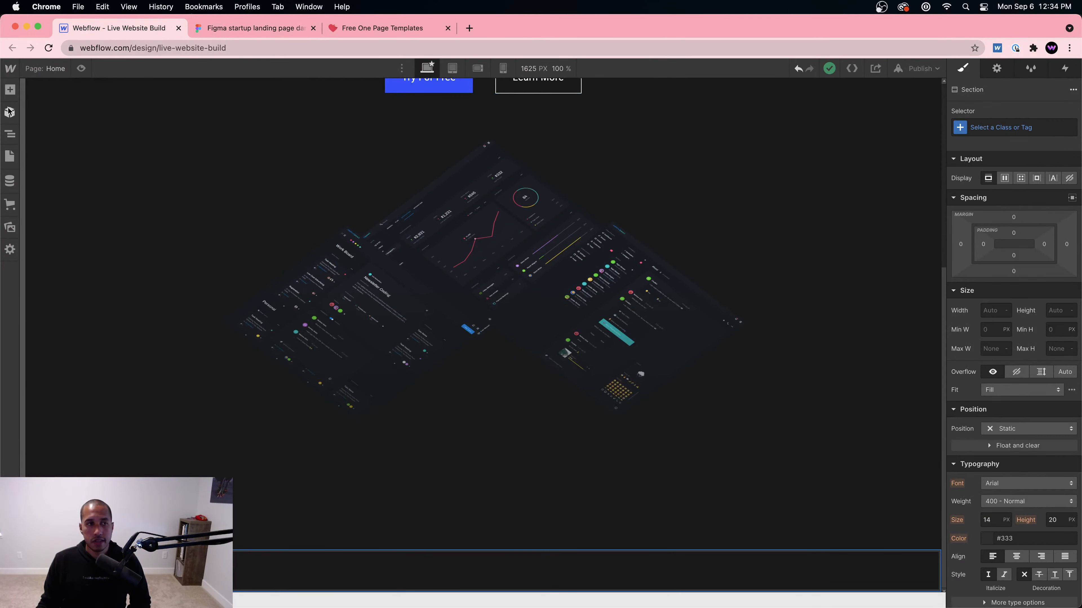
click(11, 91)
scroll(111, 419, down, 3)
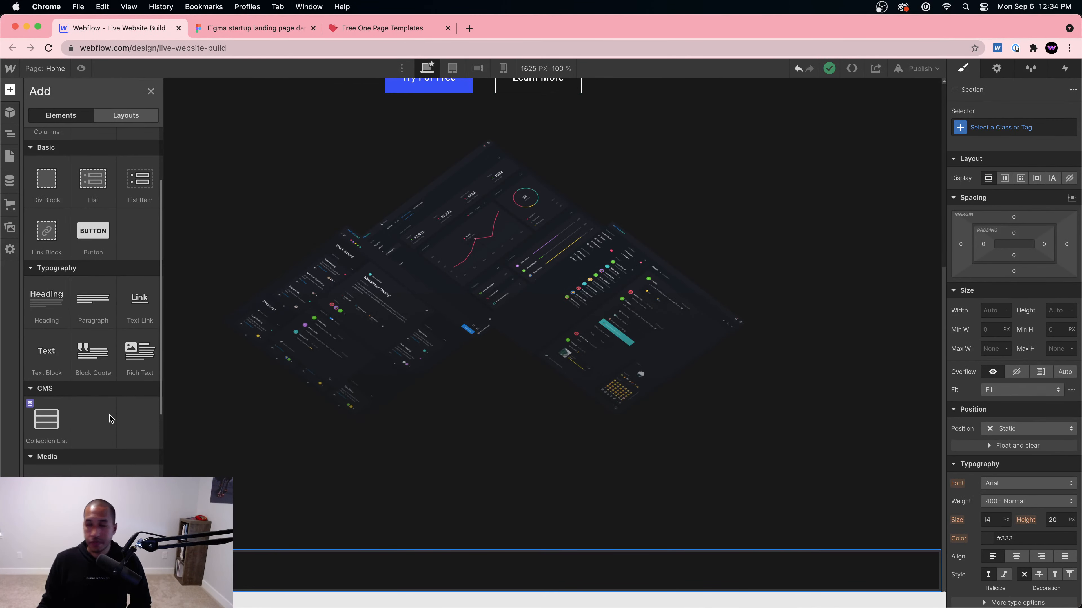
scroll(118, 400, down, 1)
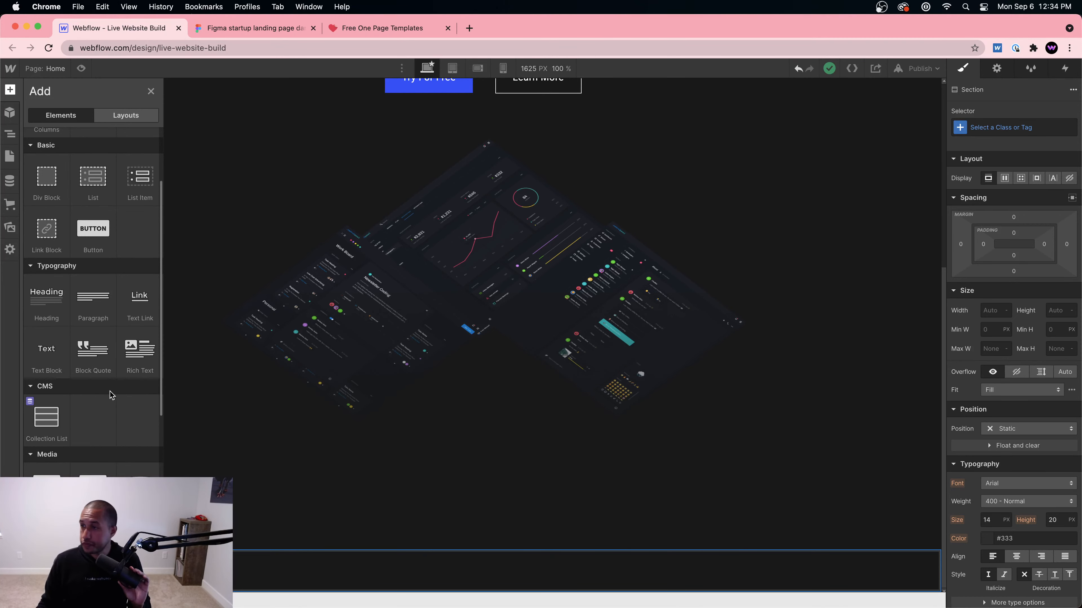
scroll(111, 396, down, 2)
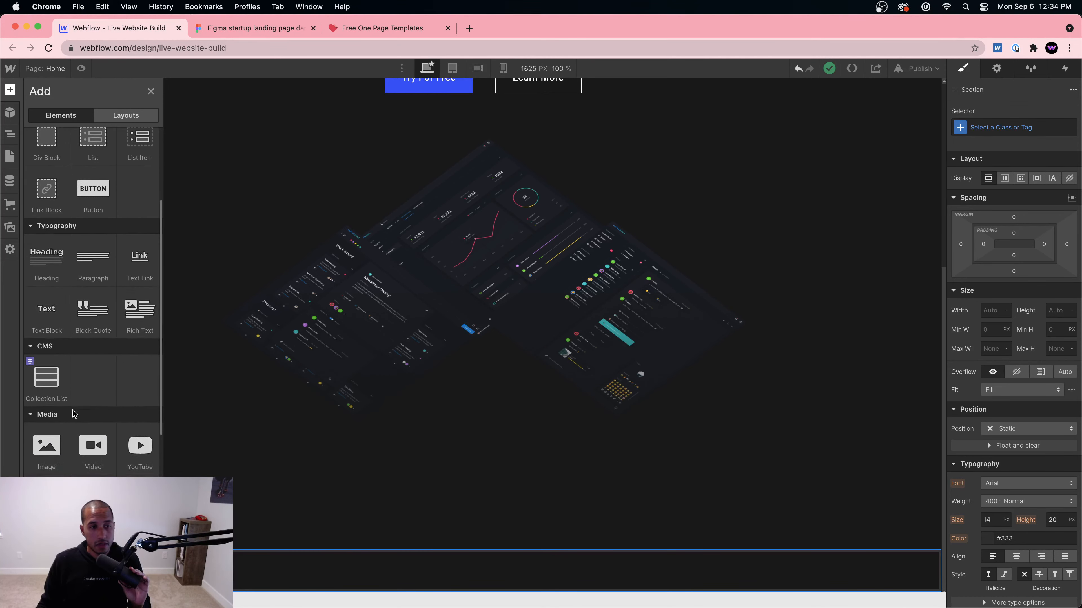
click(53, 261)
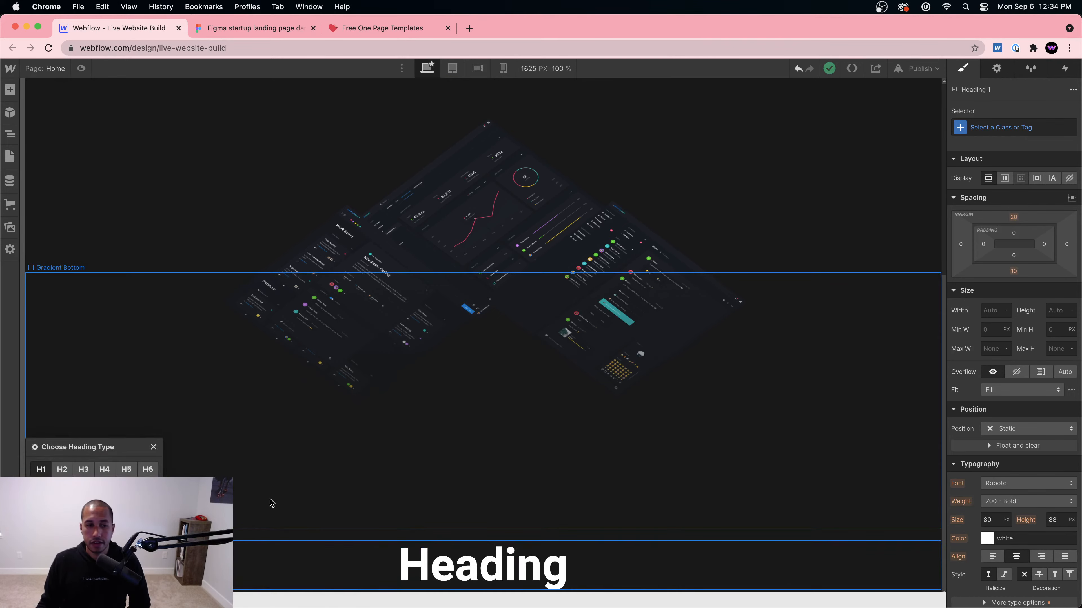
click(64, 470)
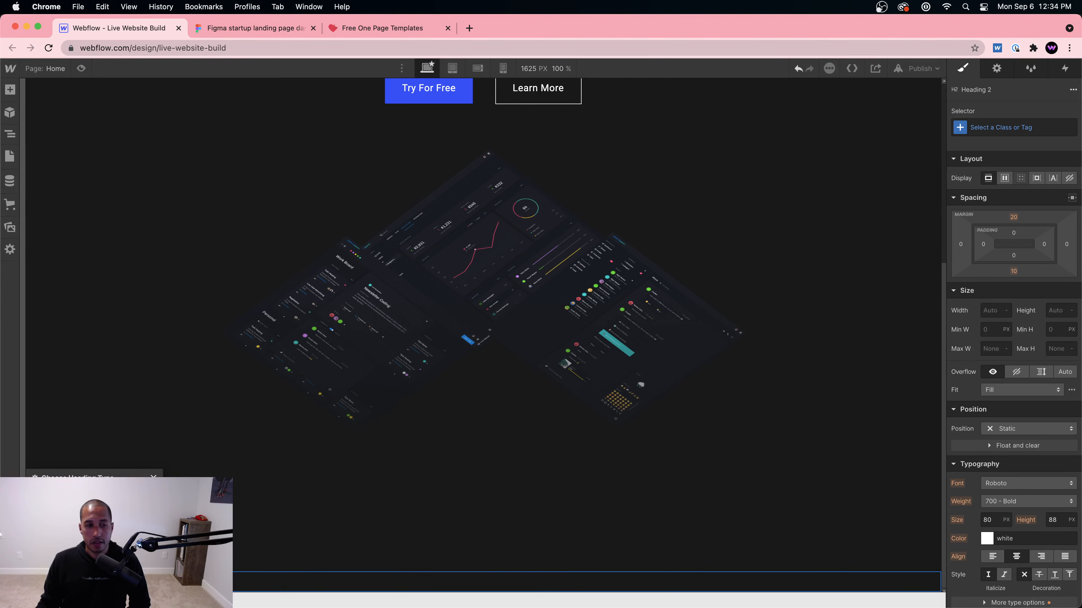
key(Delete)
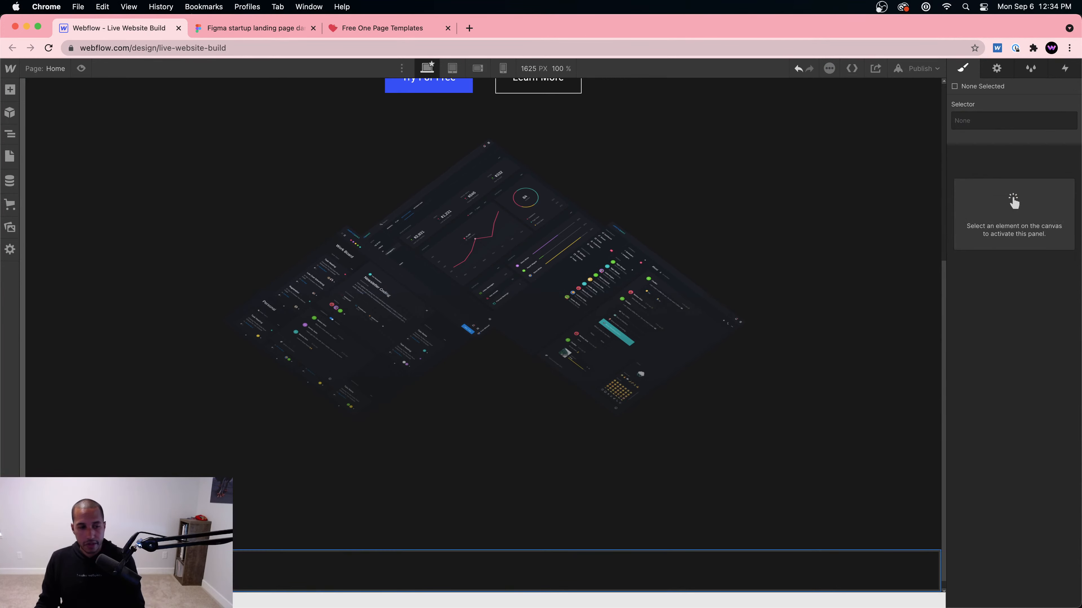
Step: Add a Div Block to the section and give it the Container class
click(10, 90)
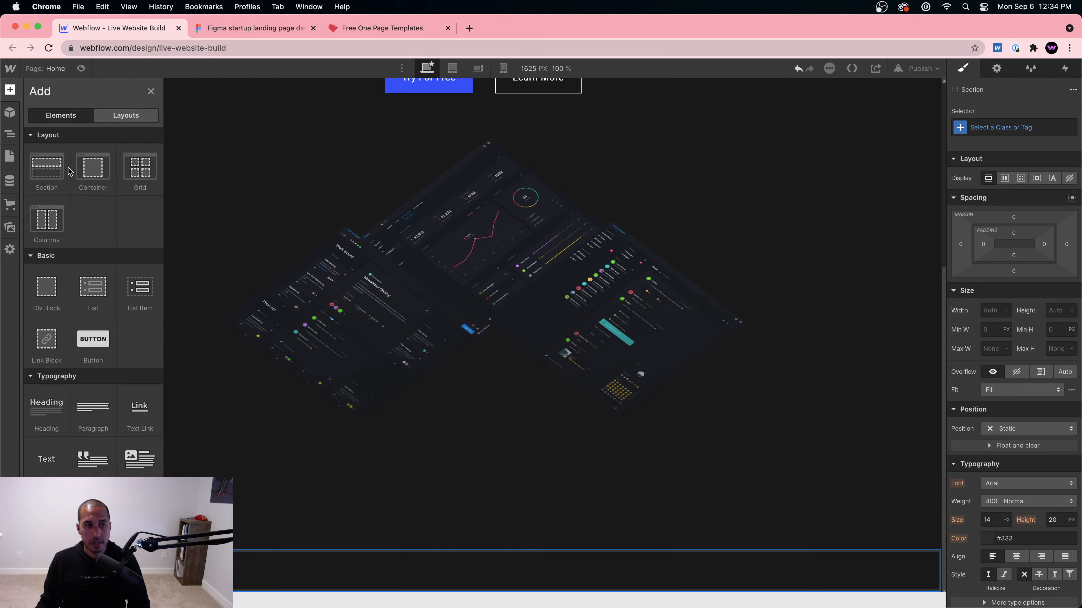
click(54, 293)
click(1009, 128)
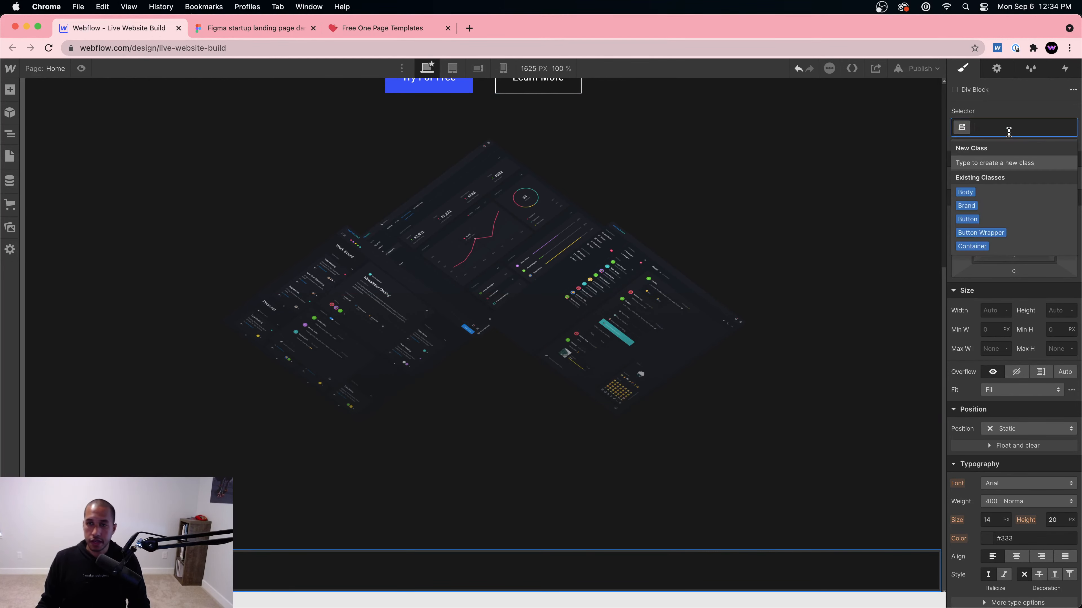
text(Contain)
click(973, 193)
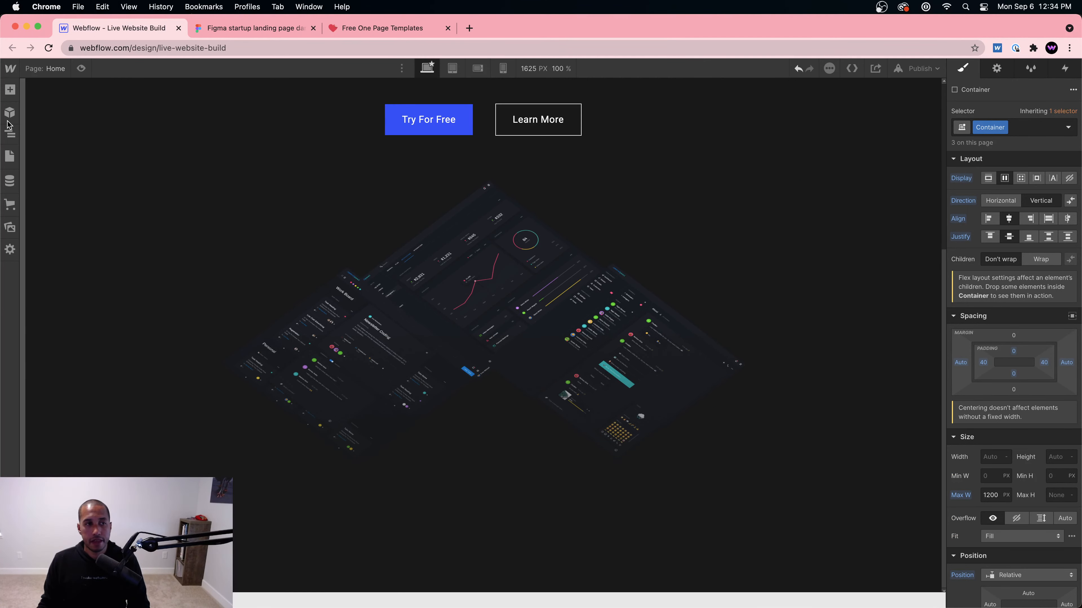
Step: Drag a Heading into the Container and set it to H2
click(10, 90)
drag(41, 416, 462, 489)
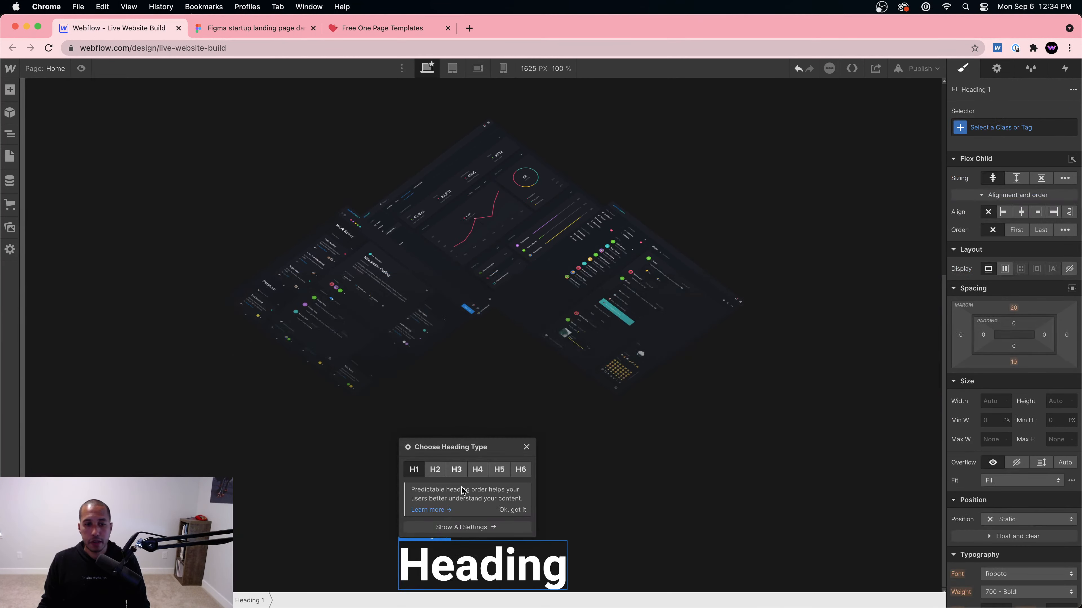
click(467, 564)
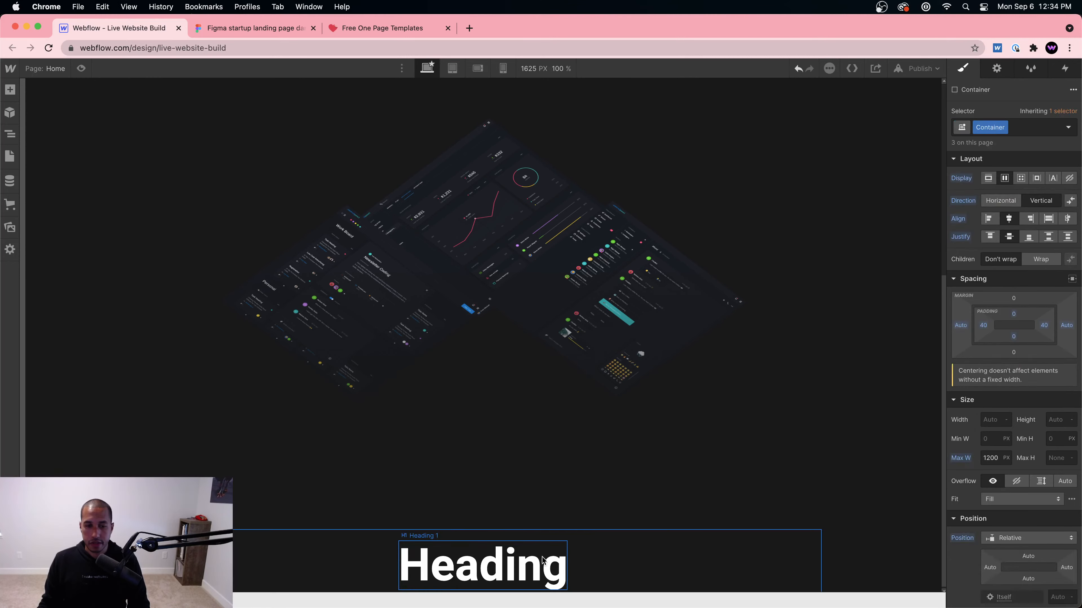
click(445, 535)
click(441, 470)
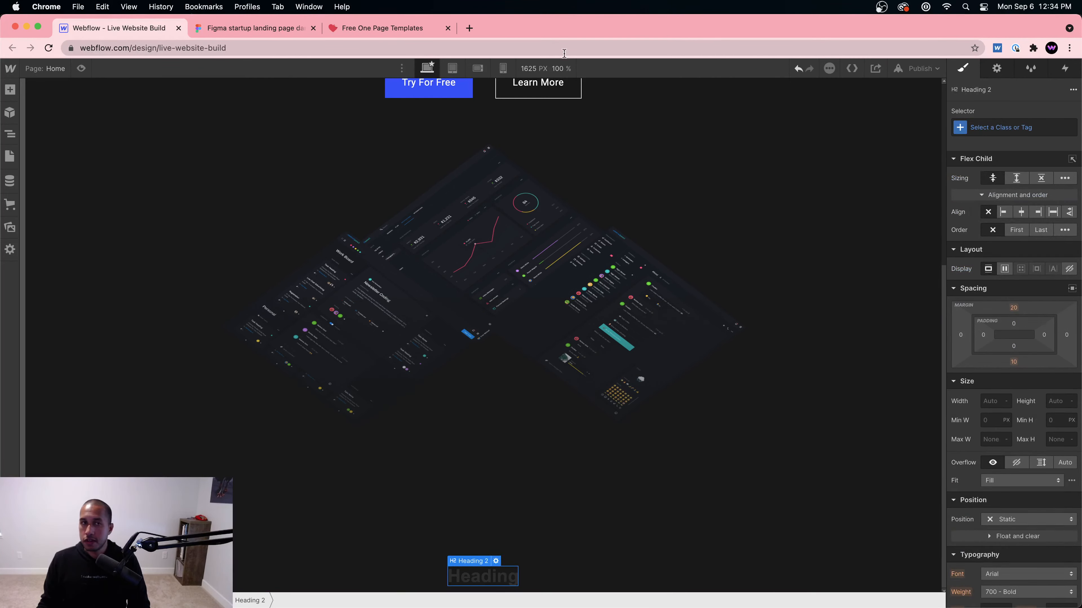
click(251, 28)
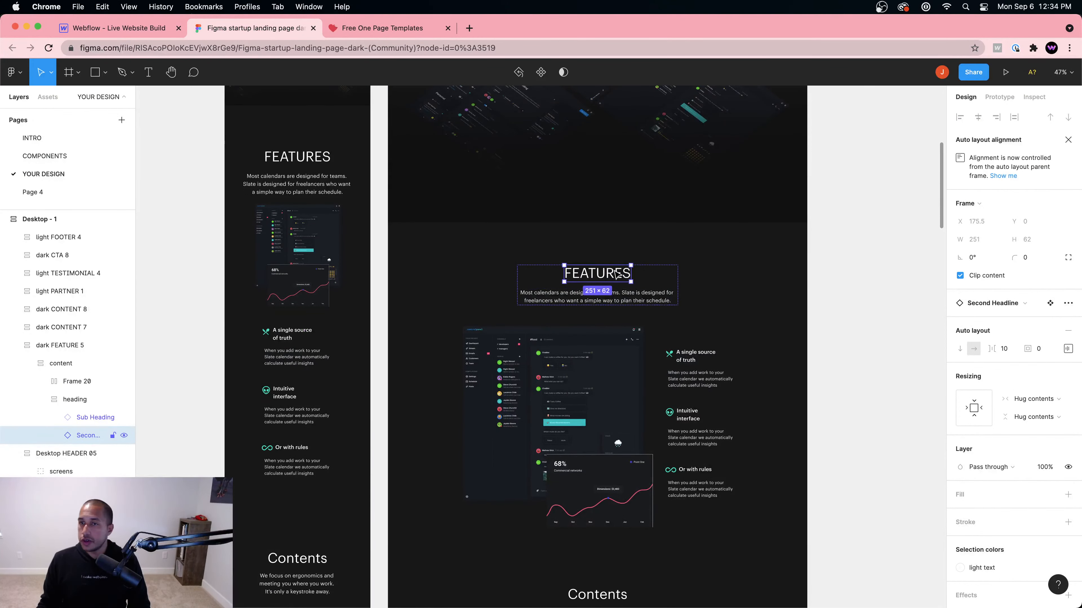
Step: Inspect the FEATURES text in Figma: Graphik 400, 52px size, 62px line height, #FFFFFF
click(1034, 96)
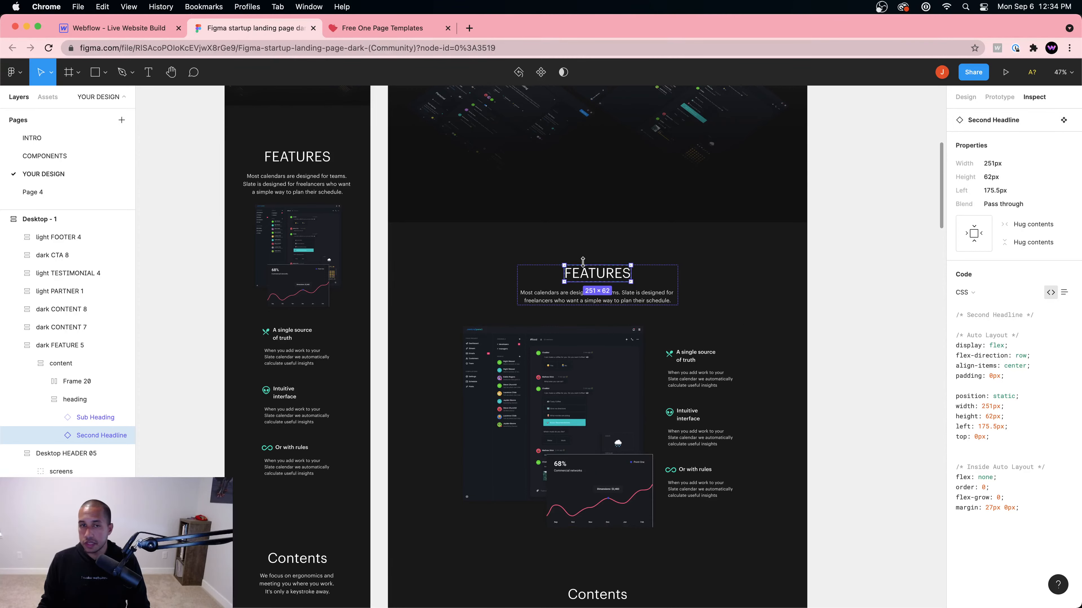
click(653, 271)
double_click(613, 273)
double_click(612, 274)
double_click(613, 276)
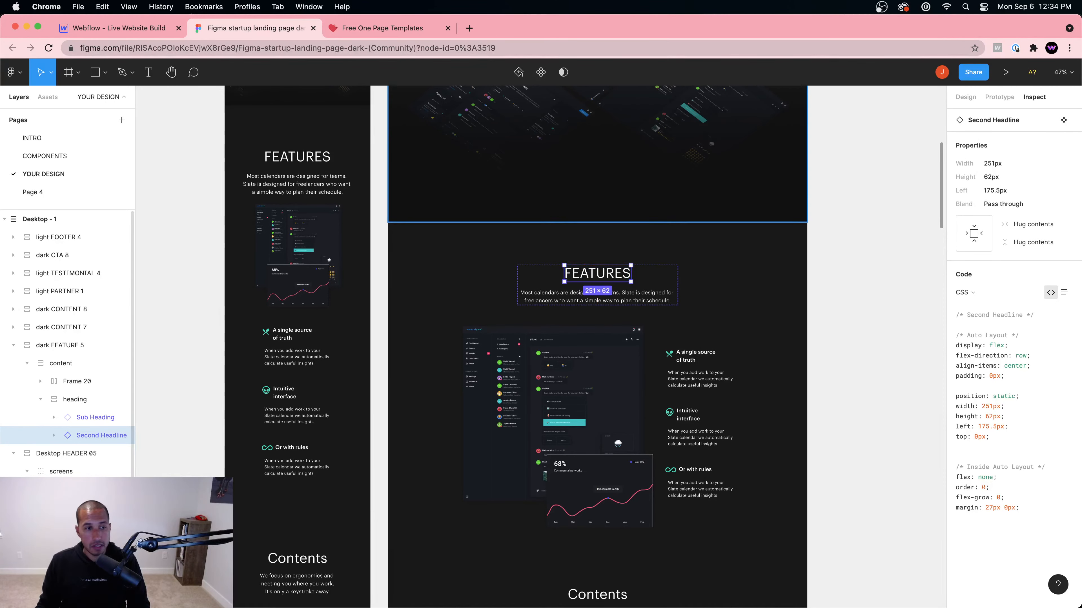
click(55, 436)
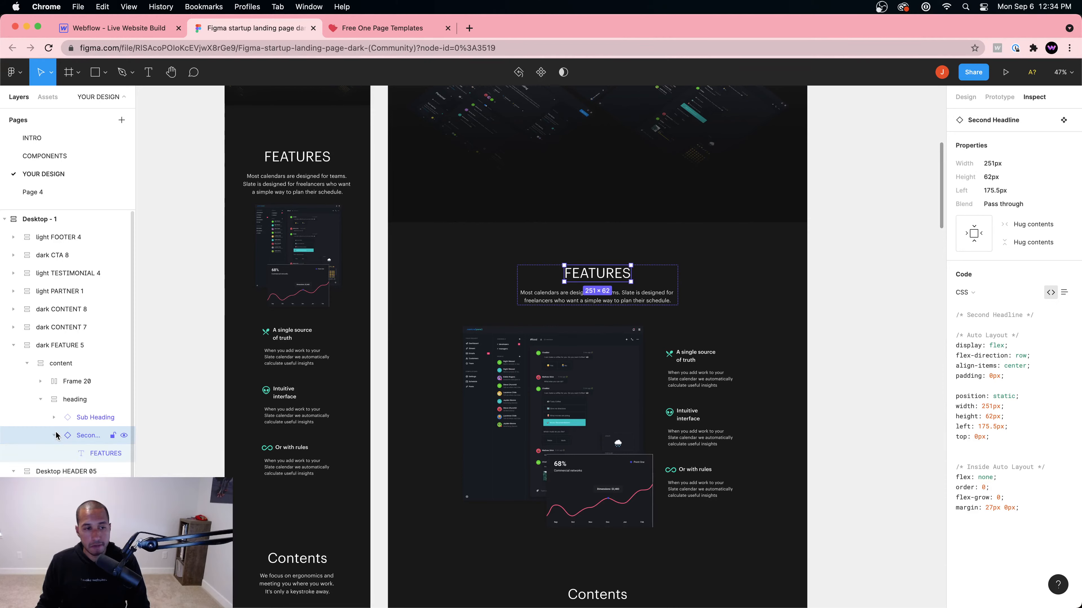
click(89, 453)
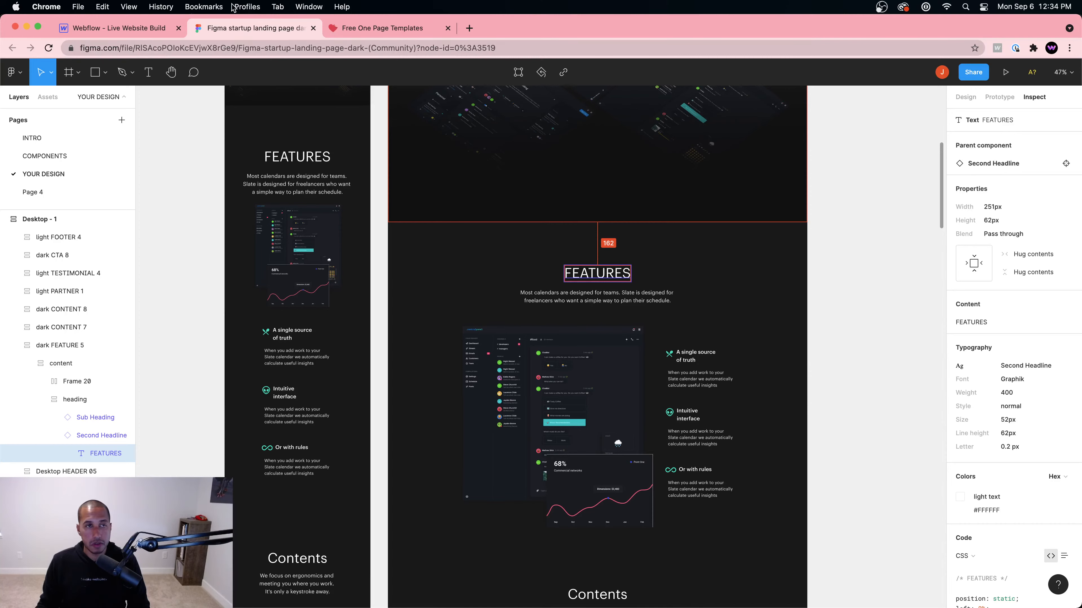
click(120, 28)
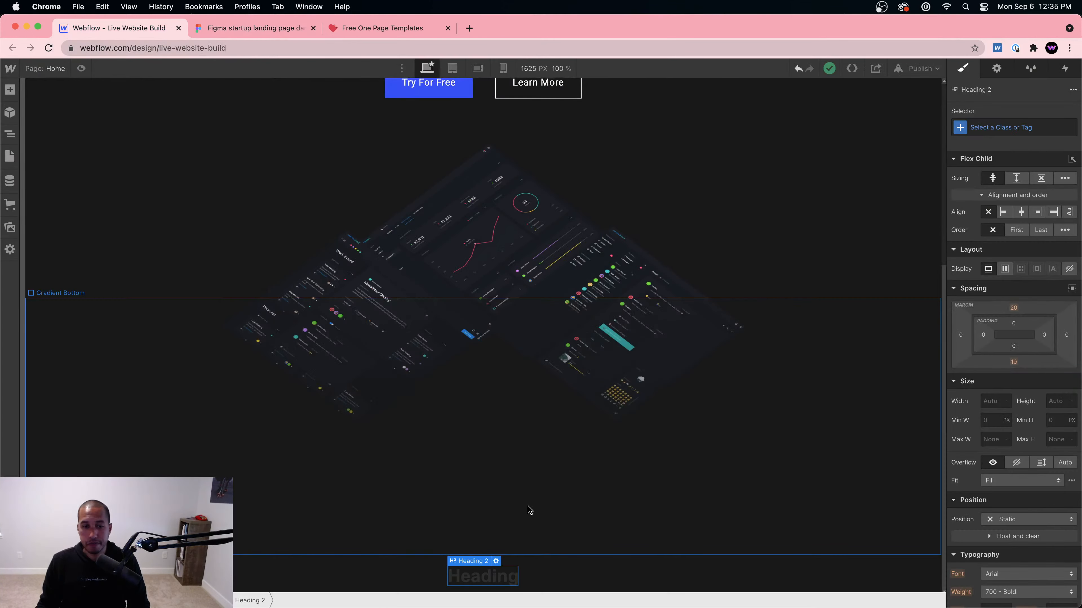
Step: Style all H2 headings together and set their font to Roboto
click(1028, 128)
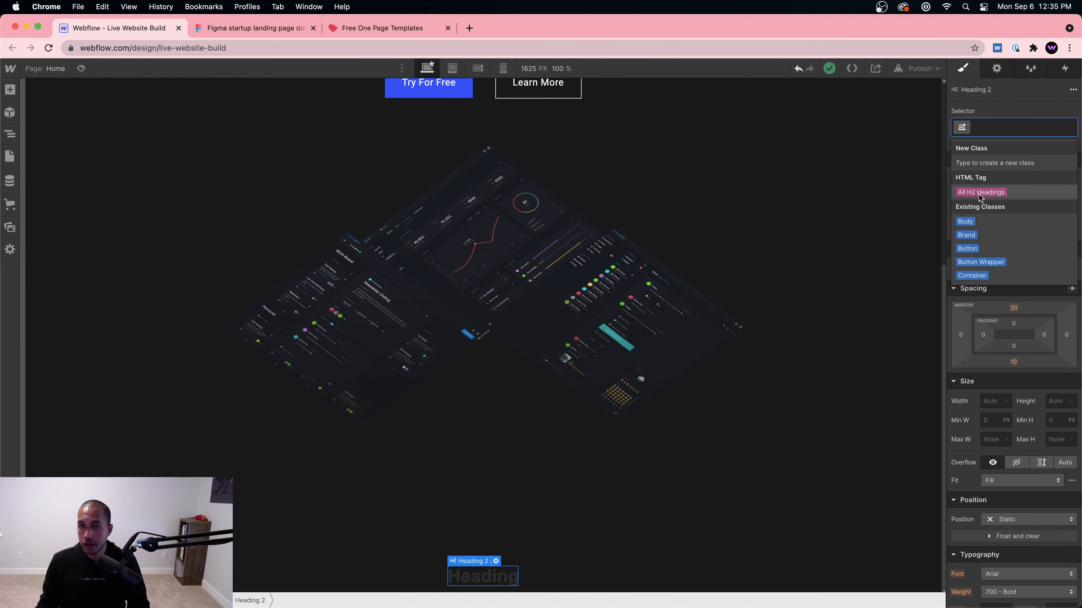
click(980, 193)
scroll(1030, 467, down, 5)
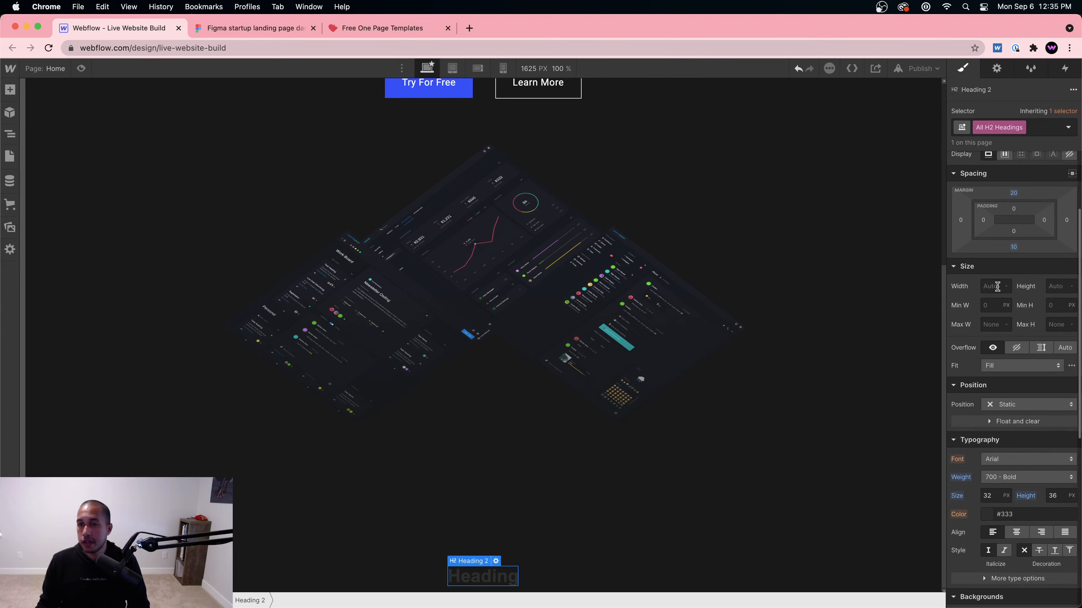
scroll(1000, 445, down, 4)
click(996, 368)
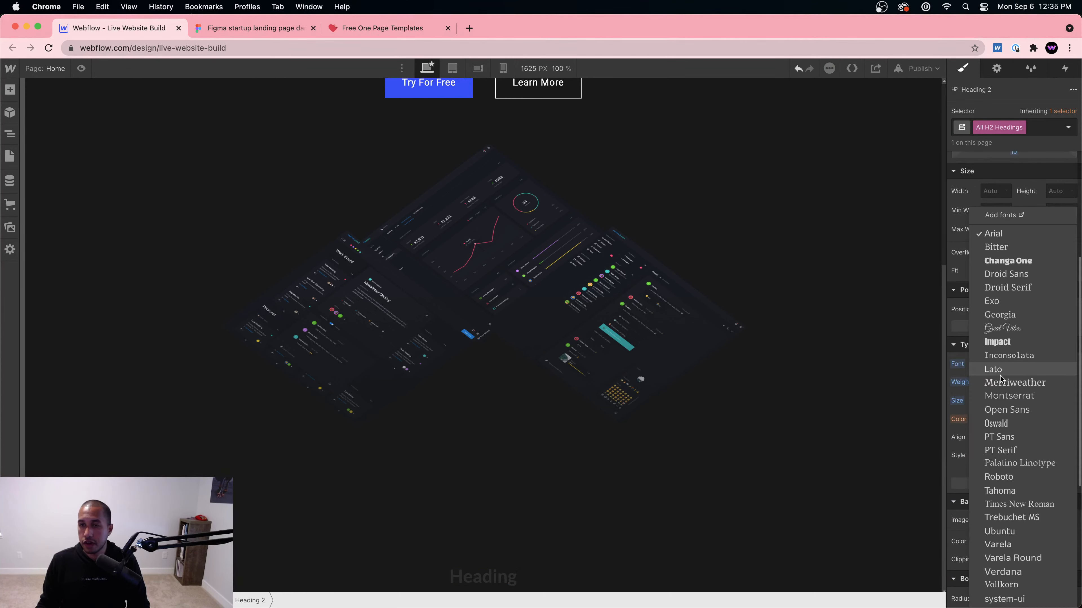
click(999, 477)
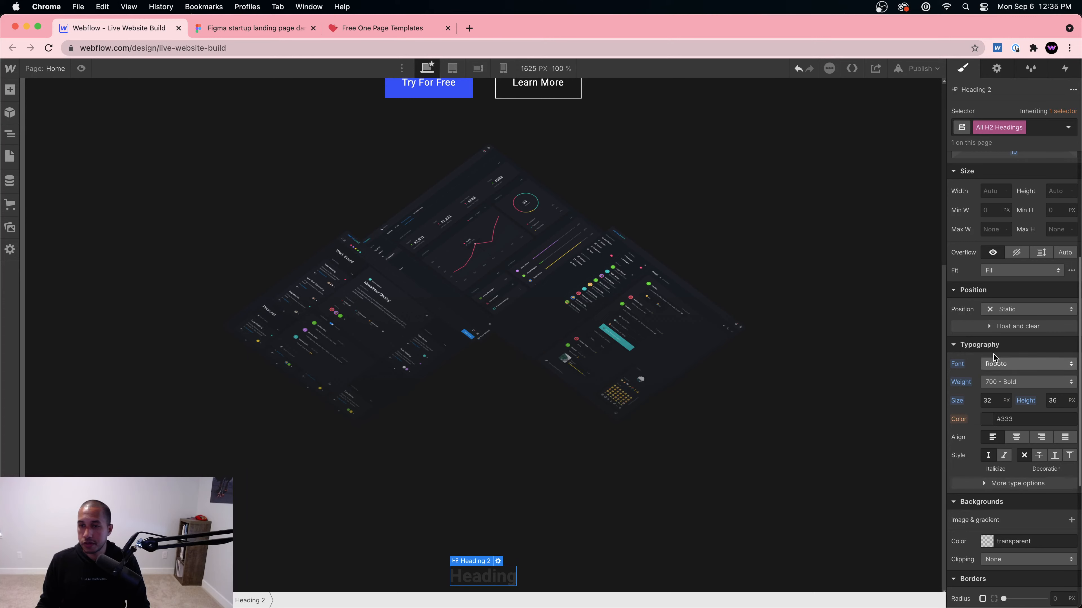
click(987, 420)
Step: Make the heading white with a 52 px font size and 62 px line height
drag(963, 255, 944, 201)
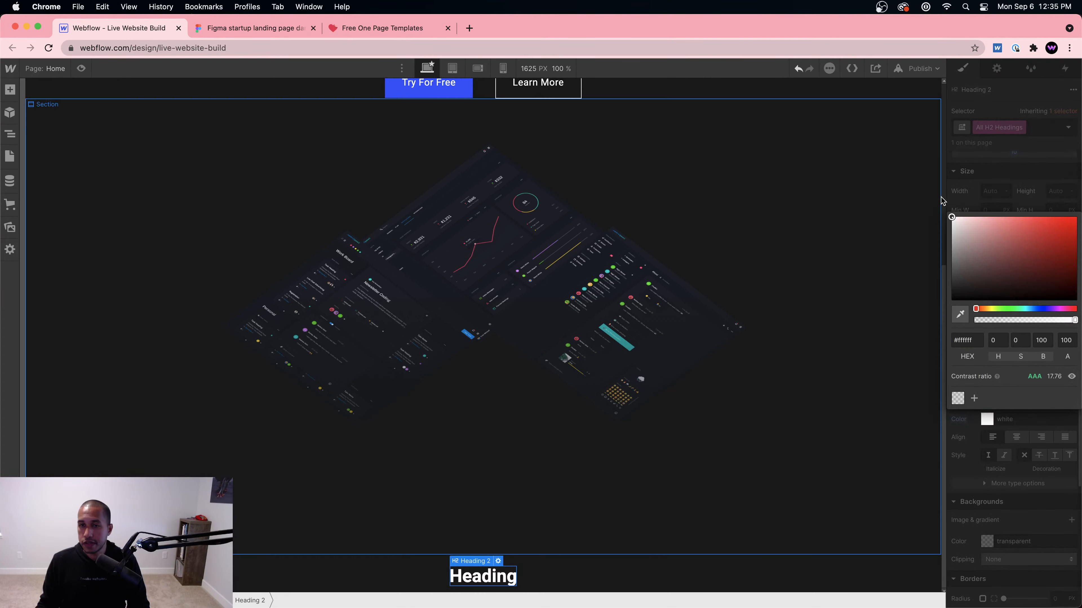
click(945, 199)
text(5)
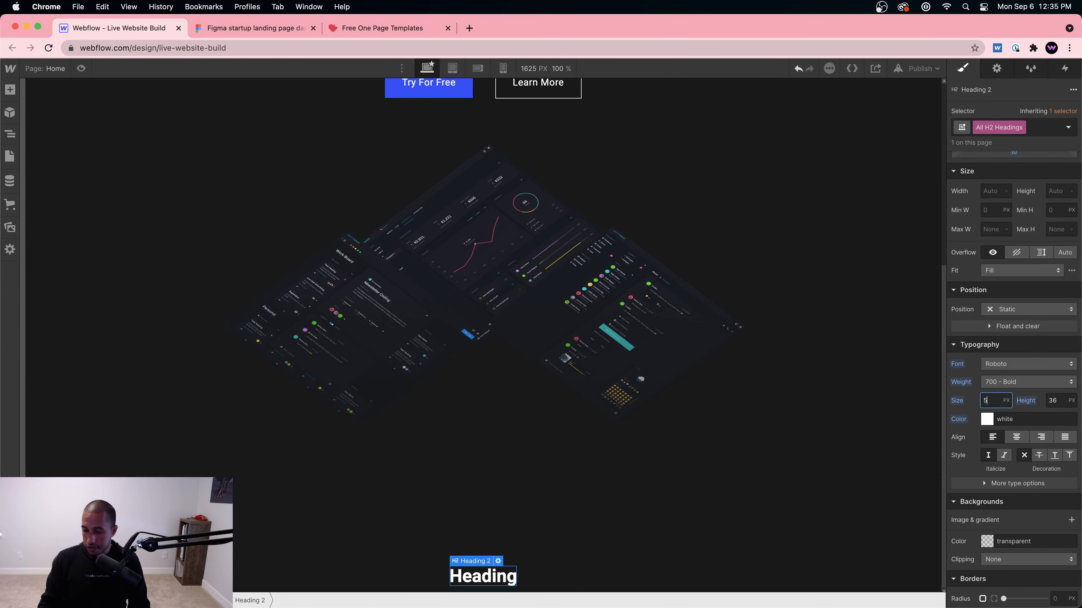
text(2)
key(Tab)
key(Return)
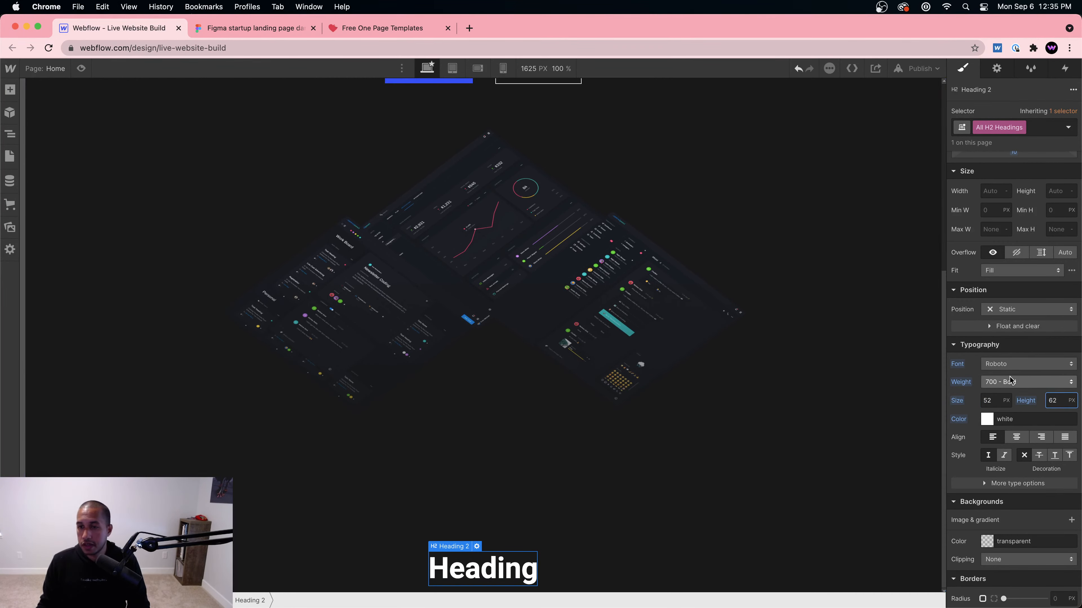
Step: Set the heading weight to 400 Normal to match the Figma design
click(269, 28)
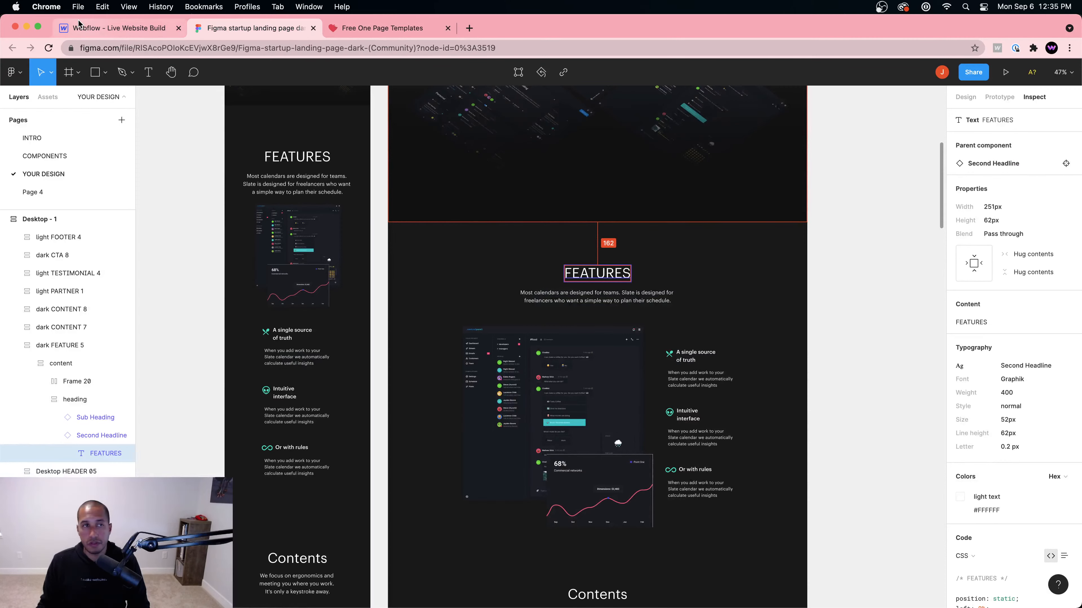
click(98, 28)
click(1012, 382)
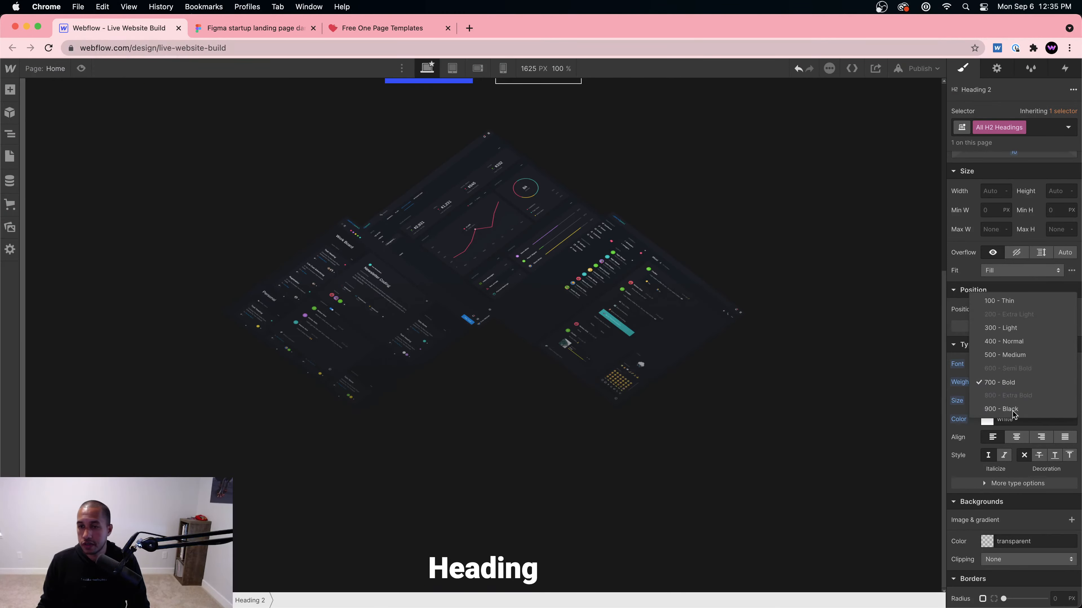
click(1009, 341)
click(312, 24)
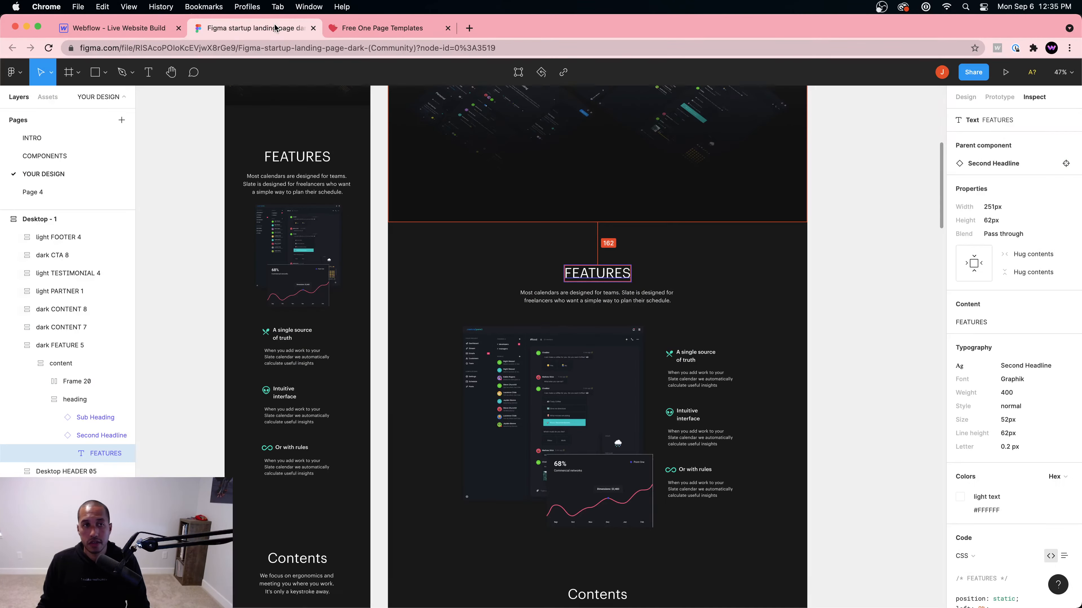
click(99, 28)
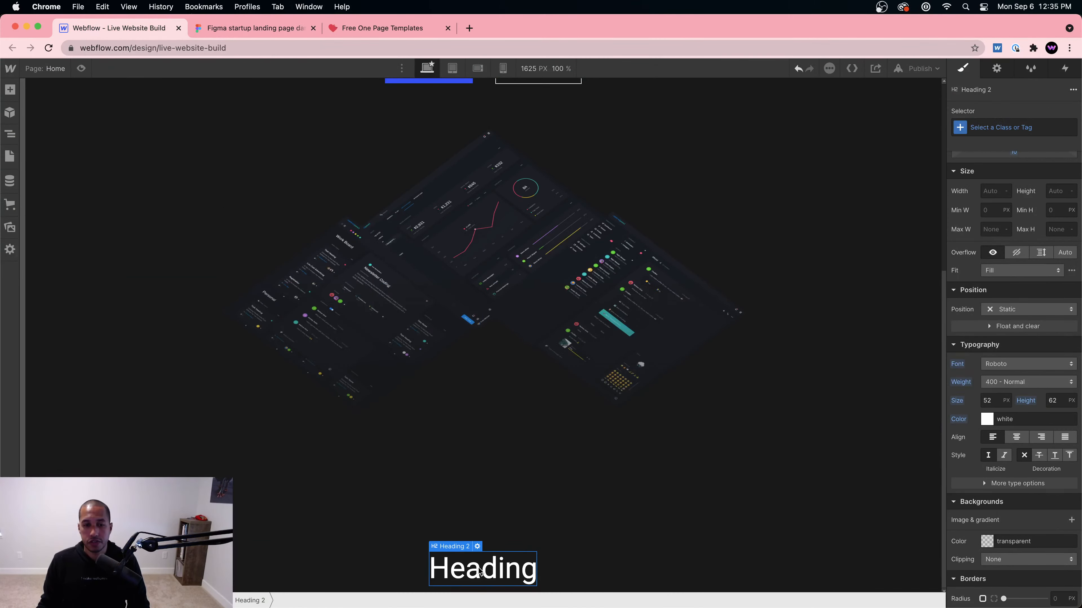
Step: Change the heading text to 'Features'
double_click(468, 567)
text(Features)
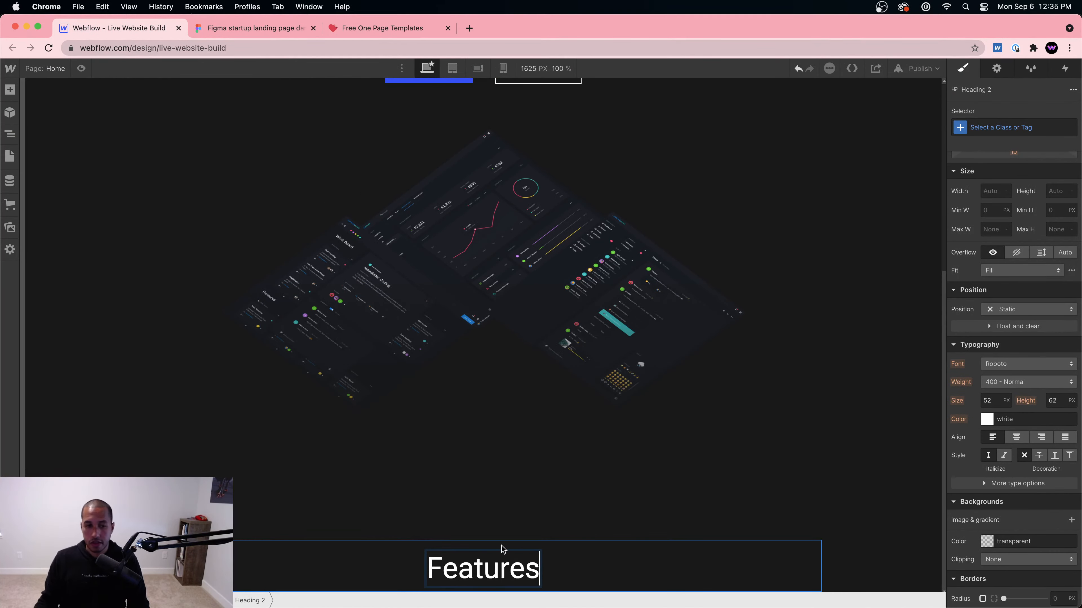
click(558, 520)
click(564, 577)
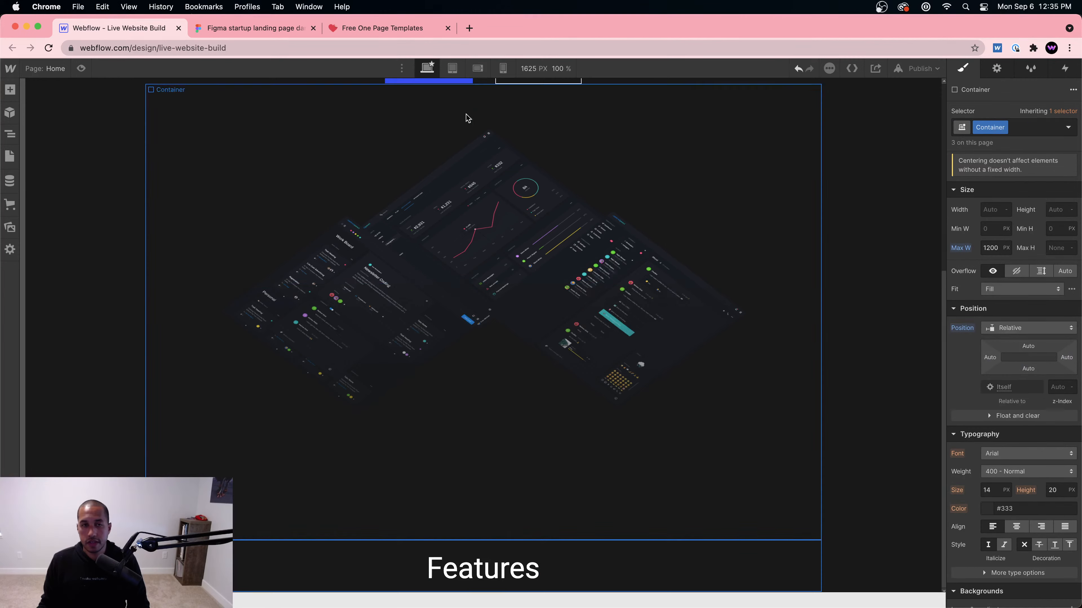
scroll(484, 151, up, 7)
click(494, 310)
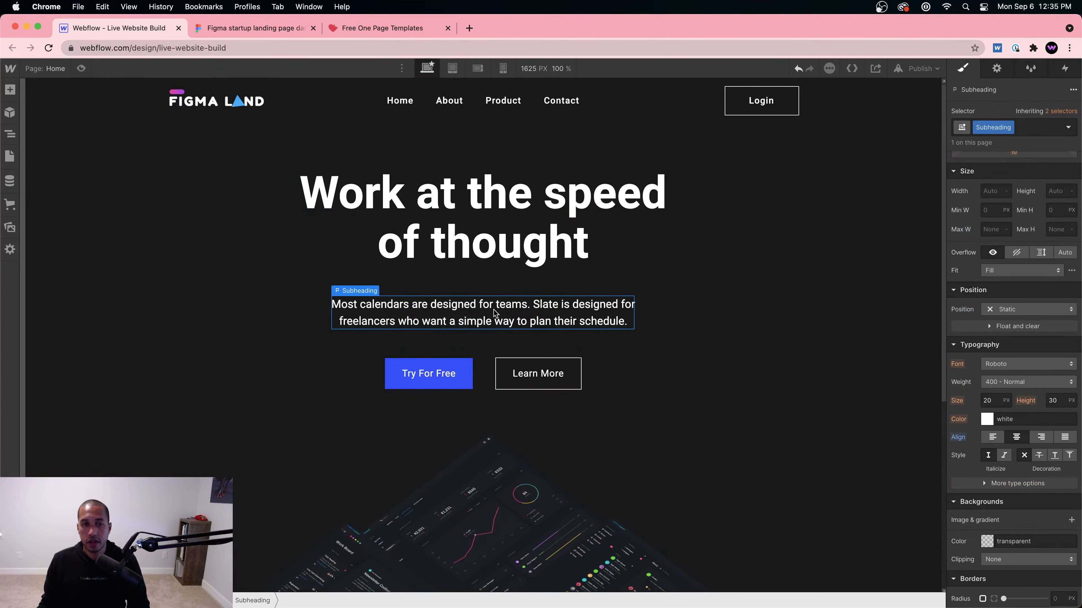
Step: Find the Sub Heading layer in Figma and select the subheading under Features in Webflow
click(244, 28)
click(598, 300)
scroll(644, 261, up, 7)
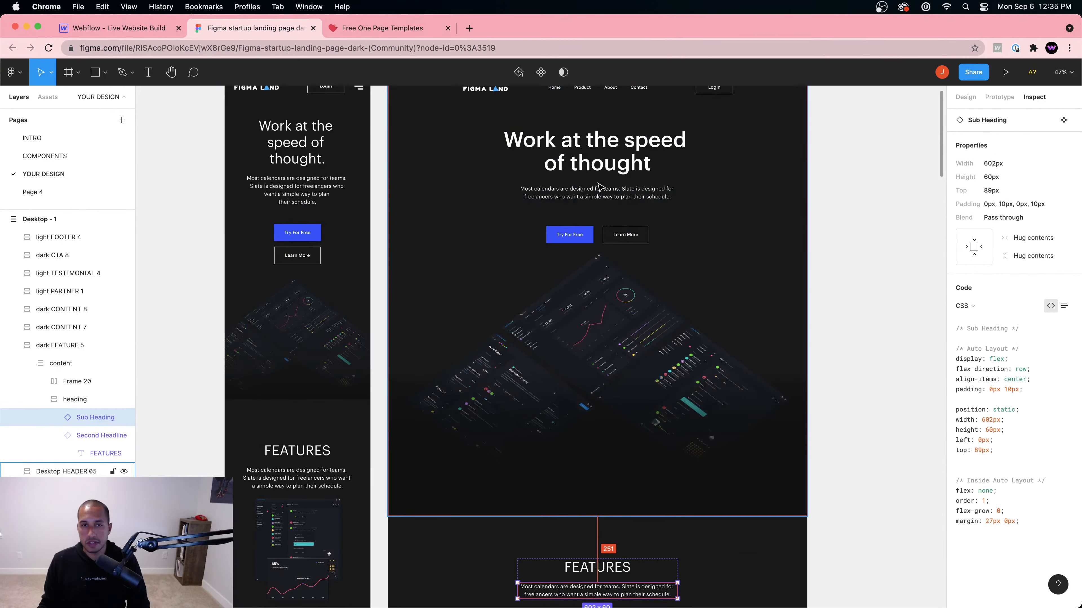
scroll(645, 261, down, 6)
click(117, 28)
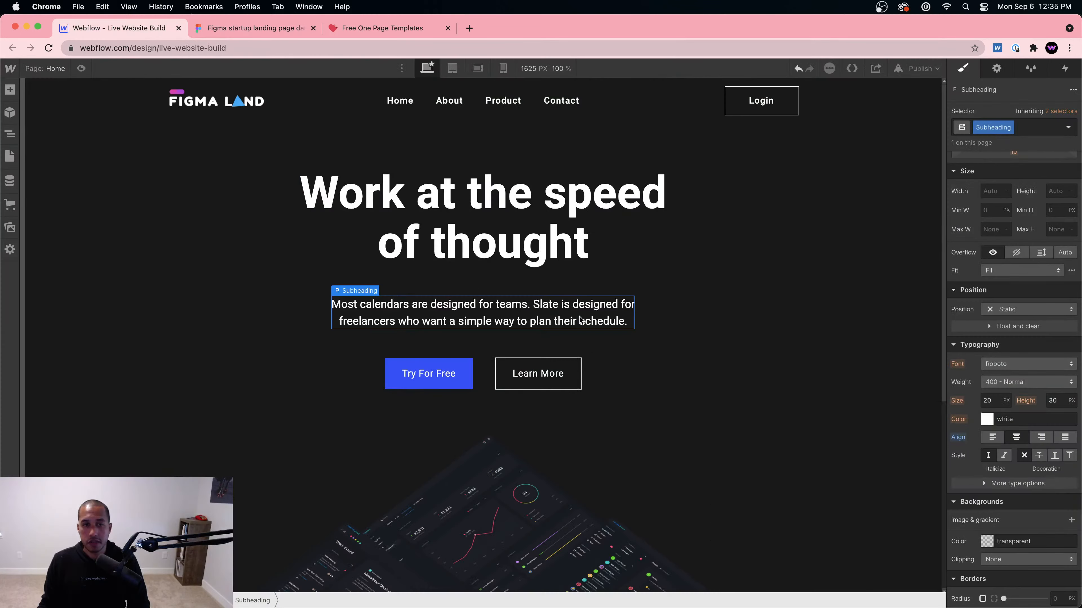
scroll(635, 517, down, 5)
click(637, 570)
scroll(681, 512, down, 3)
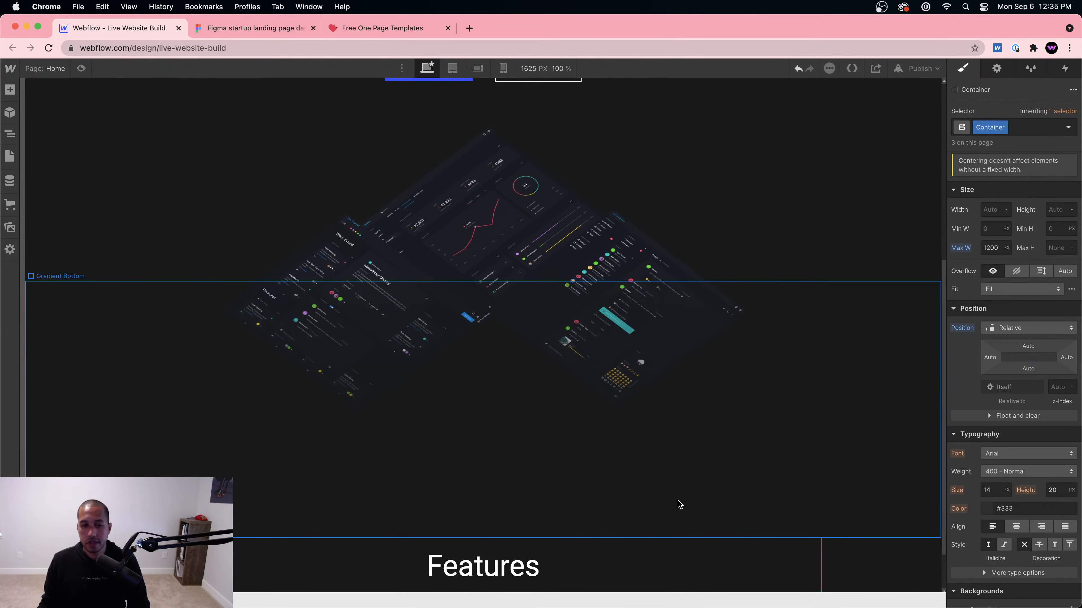
click(539, 577)
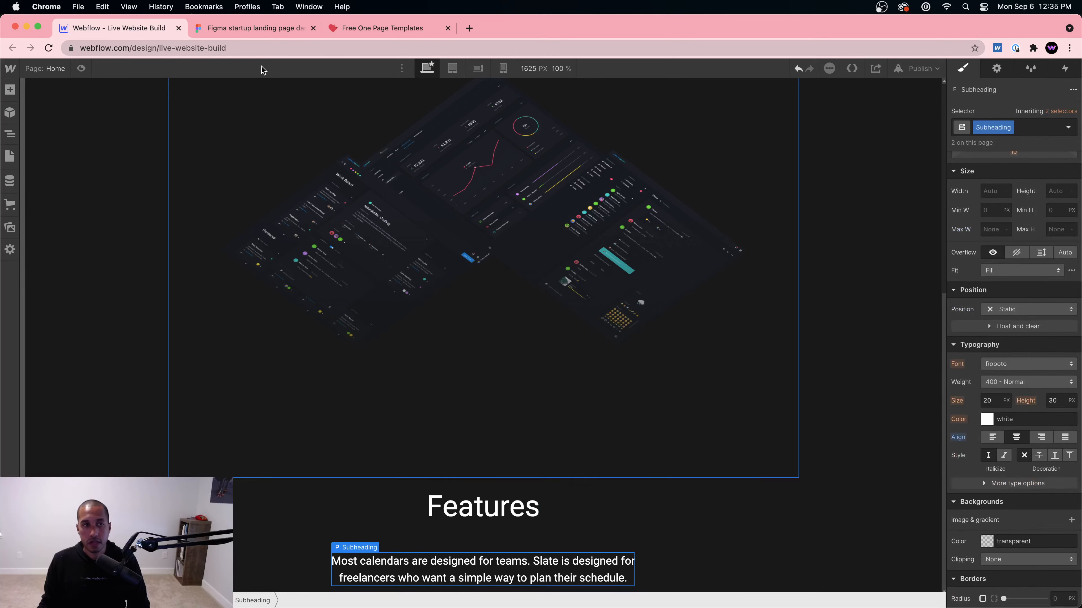
Step: Replace the Webflow subheading with the Sub Heading text copied from Figma, then compare the two
click(242, 30)
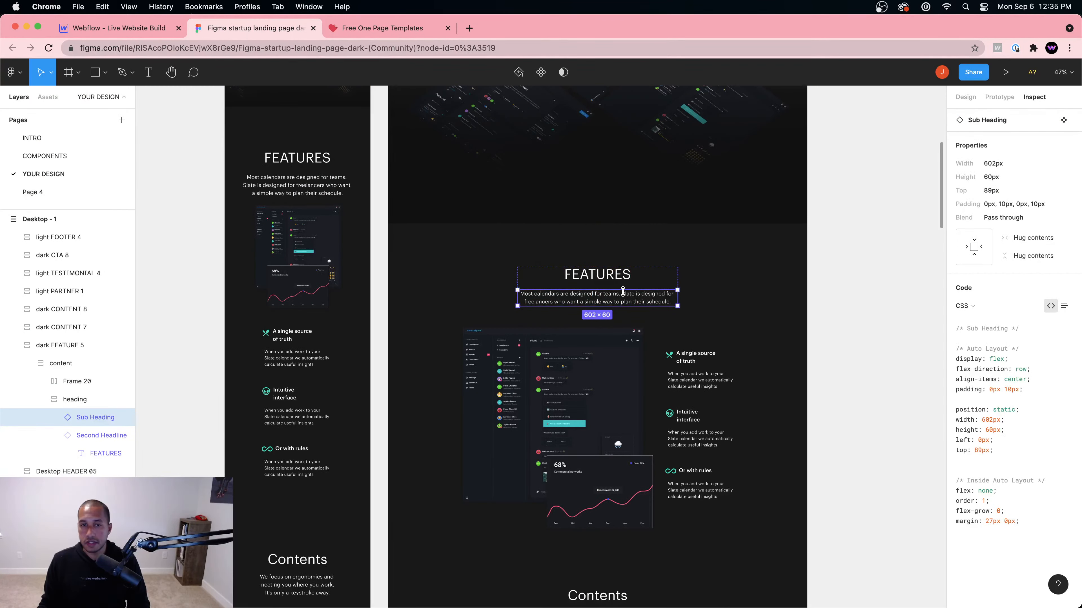
double_click(637, 304)
click(1056, 318)
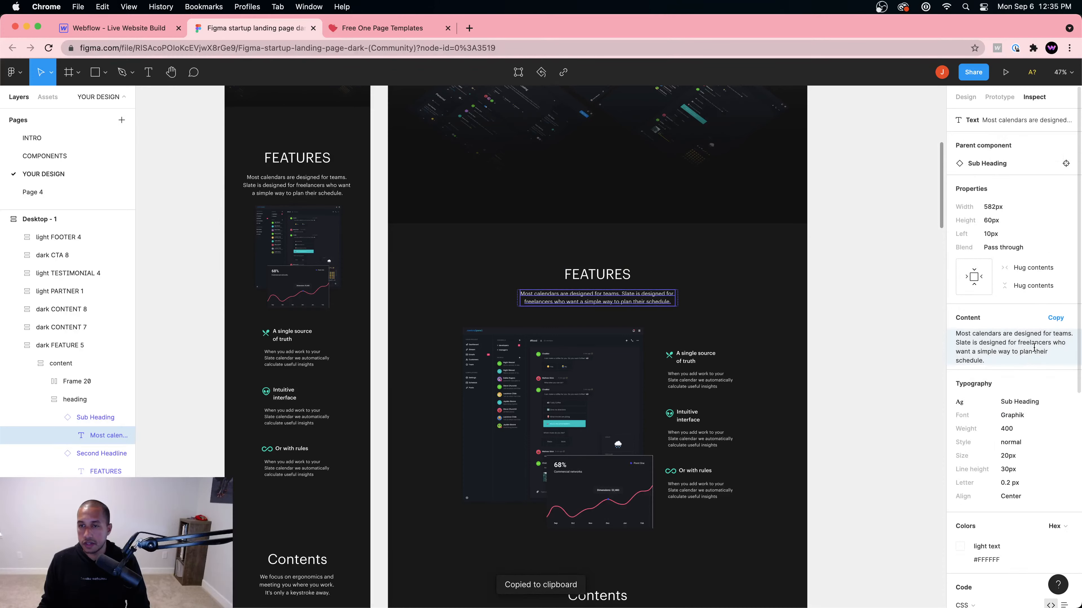
click(153, 28)
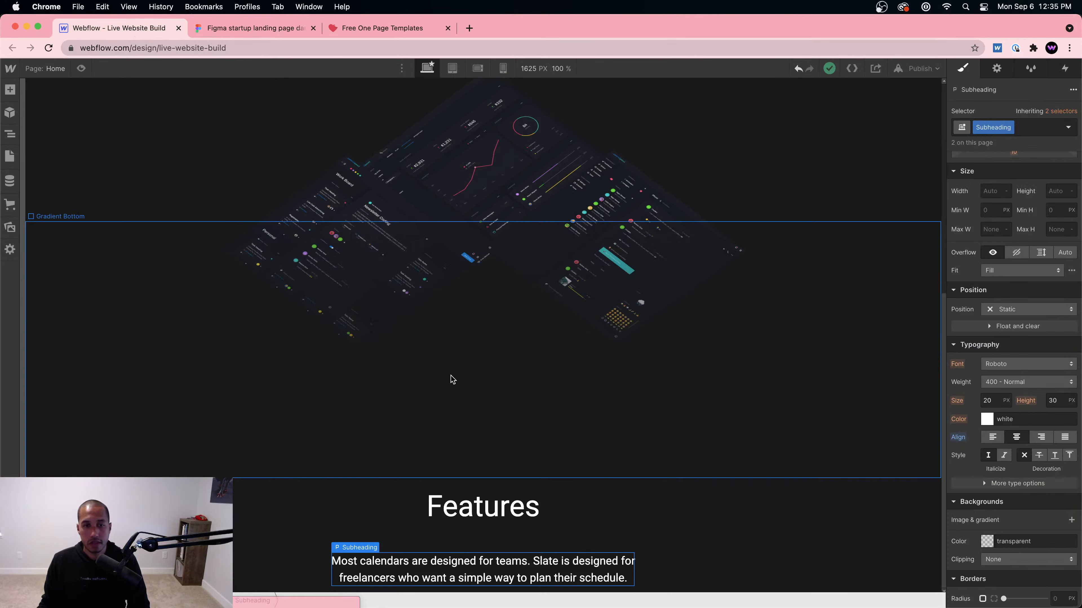
double_click(478, 580)
key(super+a)
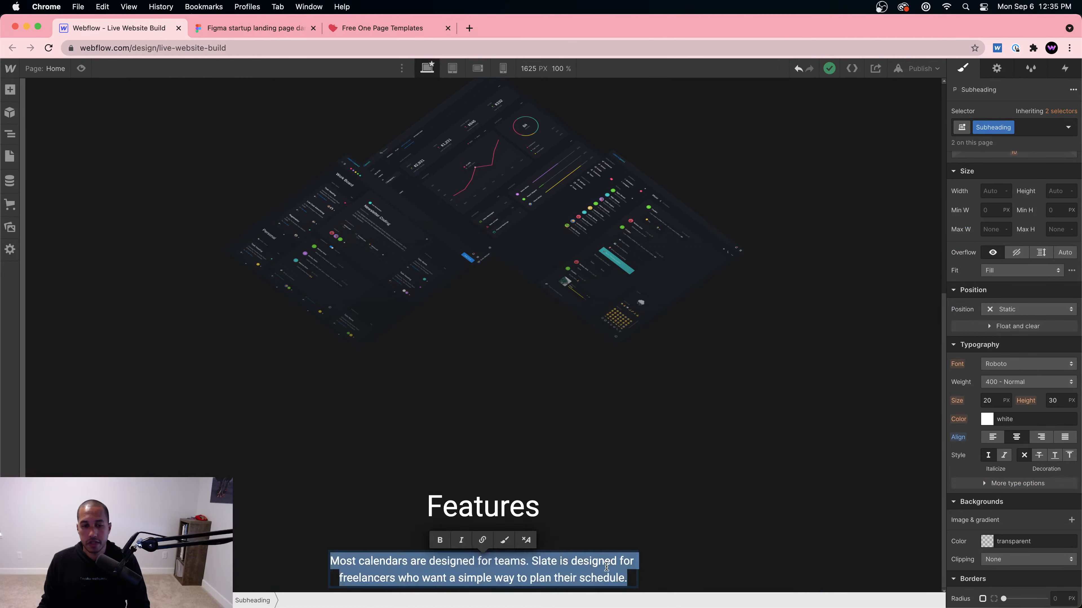
key(super+v)
click(671, 536)
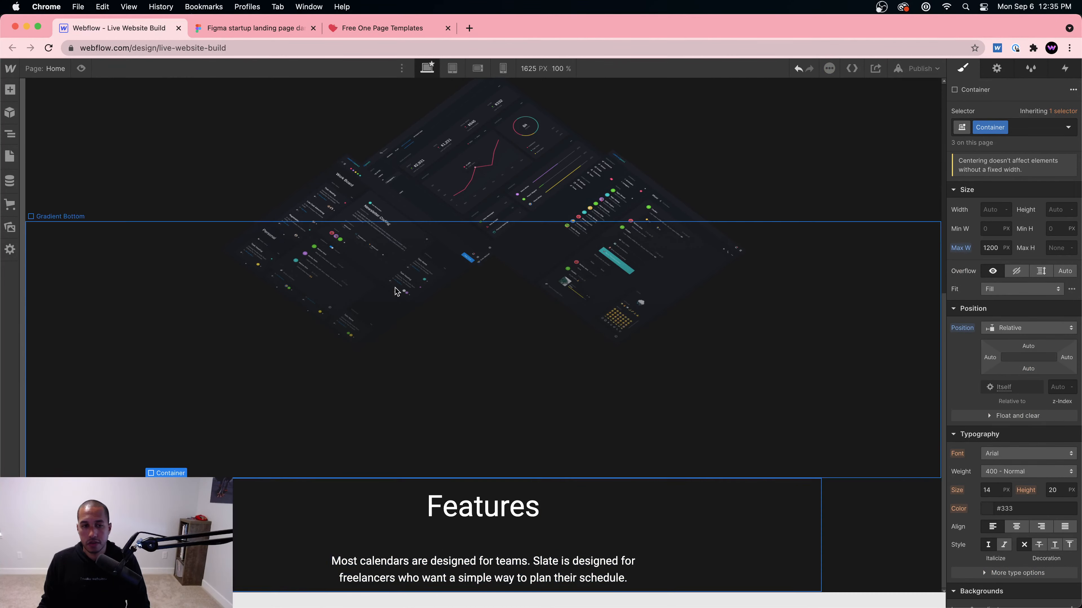
click(216, 29)
click(136, 28)
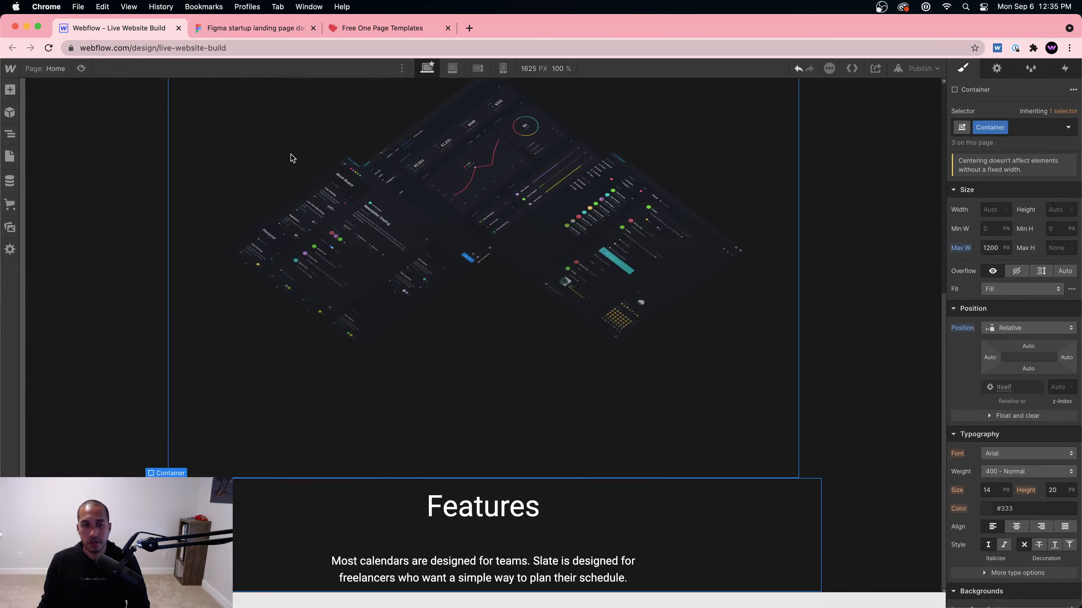
click(275, 29)
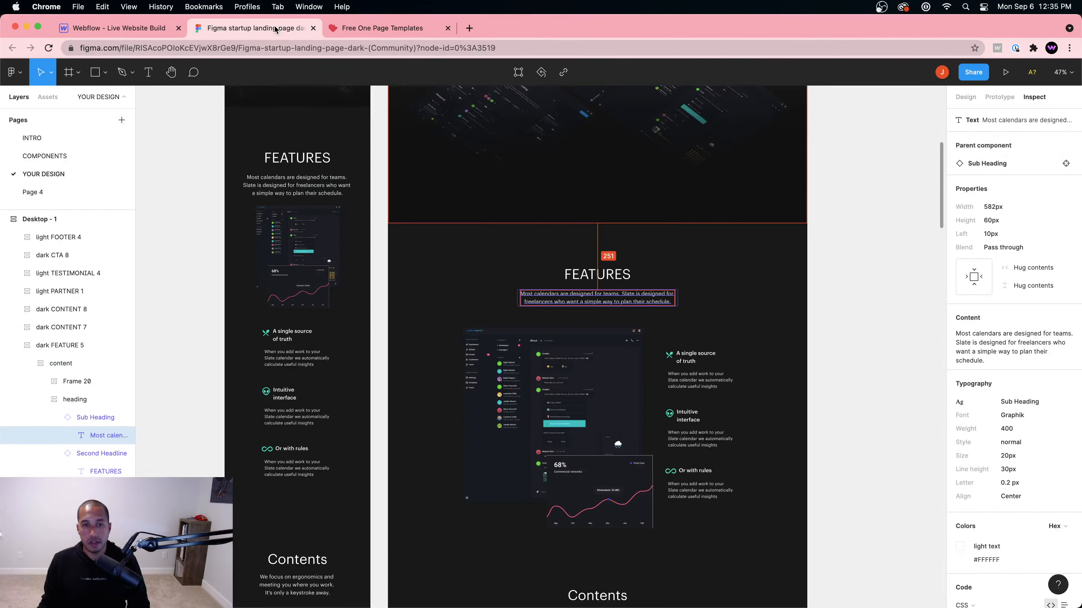
Step: Read Frame 20's 1088×759 px size and flex CSS in Figma, then bring up Miro
click(524, 379)
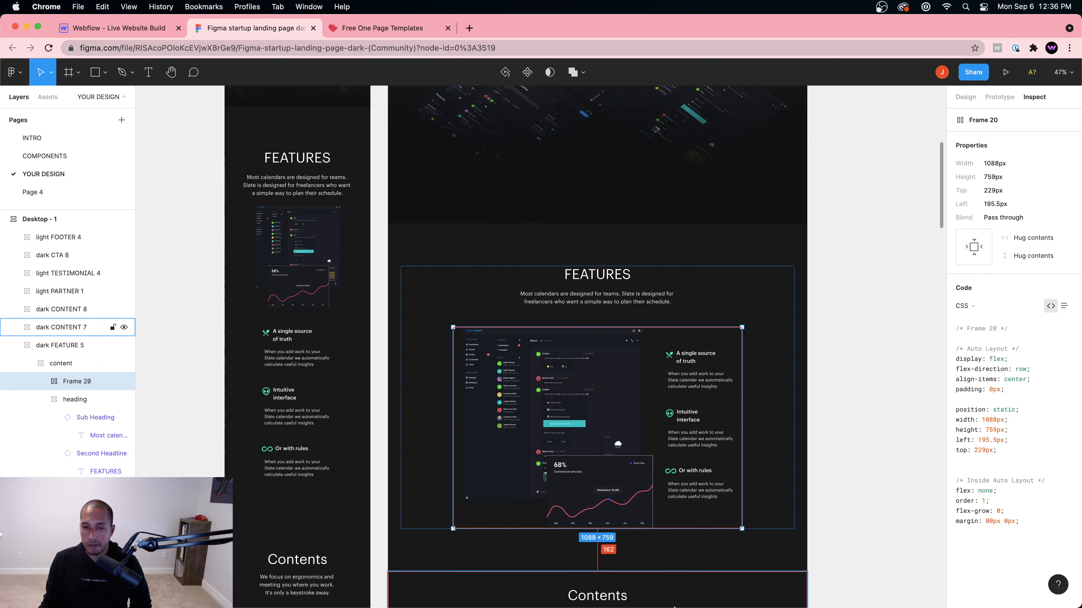
click(676, 586)
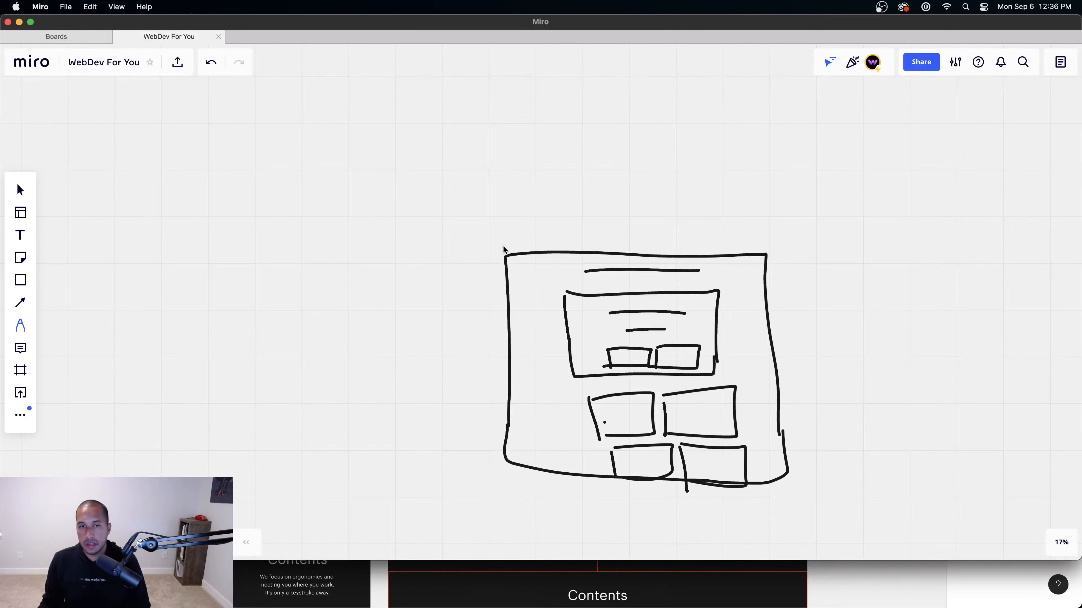
Step: Clear the old sketch and draw an outer section box with inner left and right boxes
key(super+a)
key(Delete)
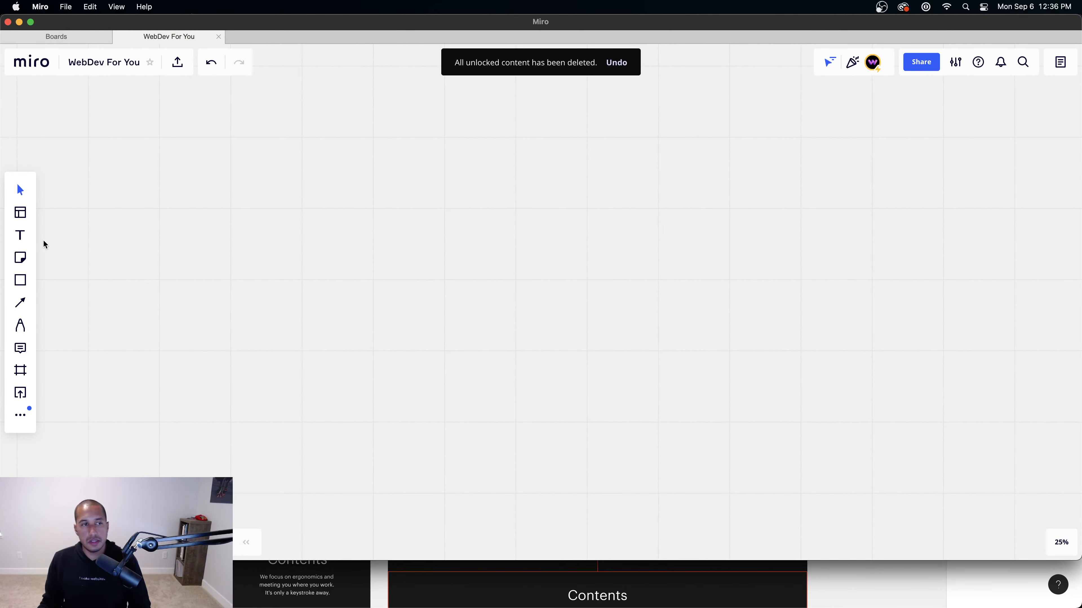
click(21, 327)
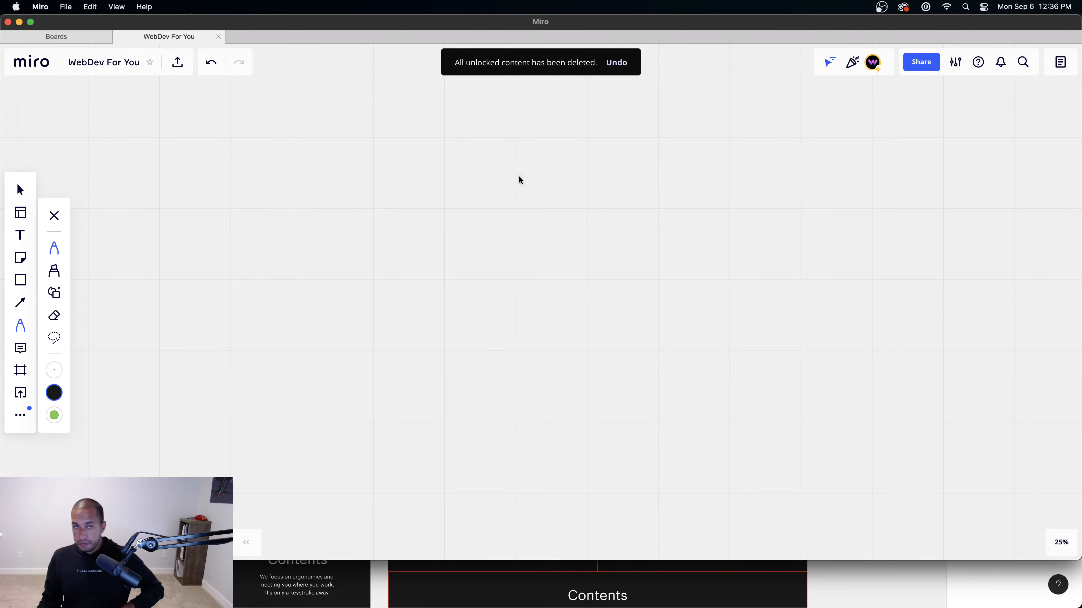
drag(383, 183, 607, 195)
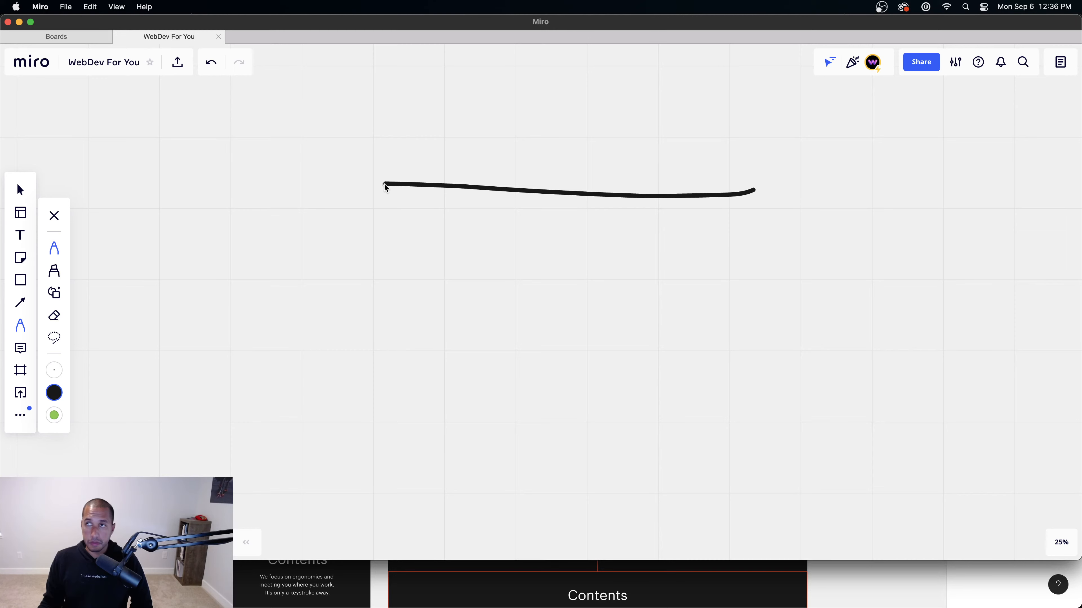
mouse_move(385, 184)
mouse_down()
mouse_move(393, 459)
mouse_move(449, 488)
mouse_move(761, 476)
mouse_move(757, 186)
mouse_up()
mouse_move(401, 204)
mouse_down()
mouse_move(575, 215)
mouse_move(607, 324)
mouse_move(606, 447)
mouse_move(415, 453)
mouse_move(413, 204)
mouse_up()
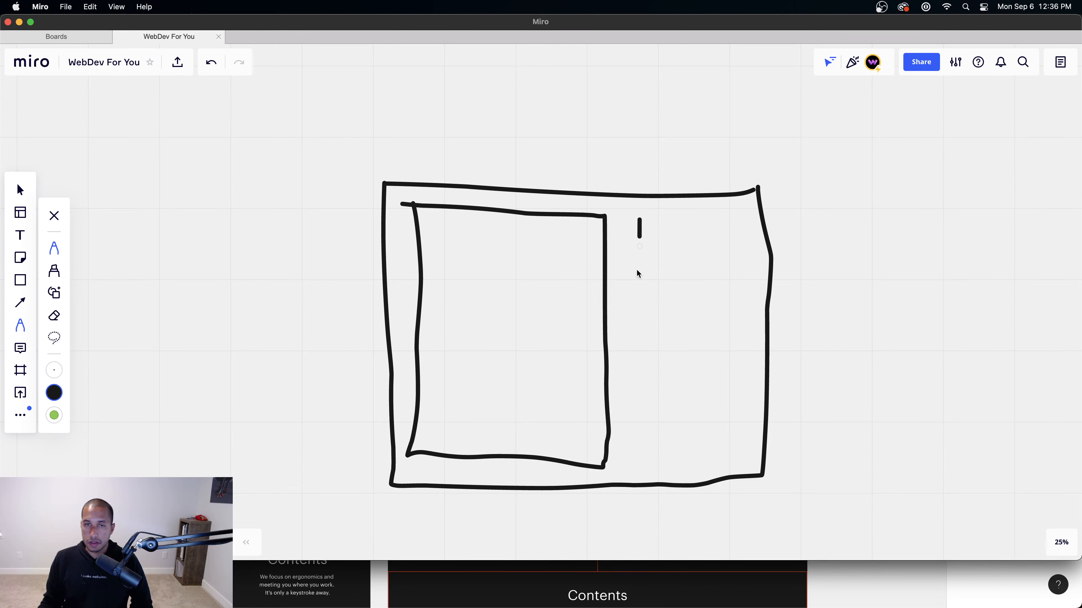
mouse_move(637, 273)
mouse_down()
mouse_move(645, 458)
mouse_move(748, 457)
mouse_move(734, 213)
mouse_move(637, 225)
mouse_up()
Step: Draw an arrow pointing at the box, labelled 'Flex'
drag(866, 137, 809, 193)
drag(798, 161, 829, 200)
drag(849, 176, 856, 208)
mouse_move(848, 175)
mouse_down()
mouse_move(861, 171)
mouse_move(863, 191)
mouse_move(876, 183)
mouse_up()
mouse_move(875, 157)
mouse_down()
mouse_move(903, 205)
mouse_move(911, 175)
mouse_move(920, 200)
mouse_up()
mouse_move(944, 164)
mouse_down()
mouse_move(924, 203)
mouse_move(1010, 209)
mouse_up()
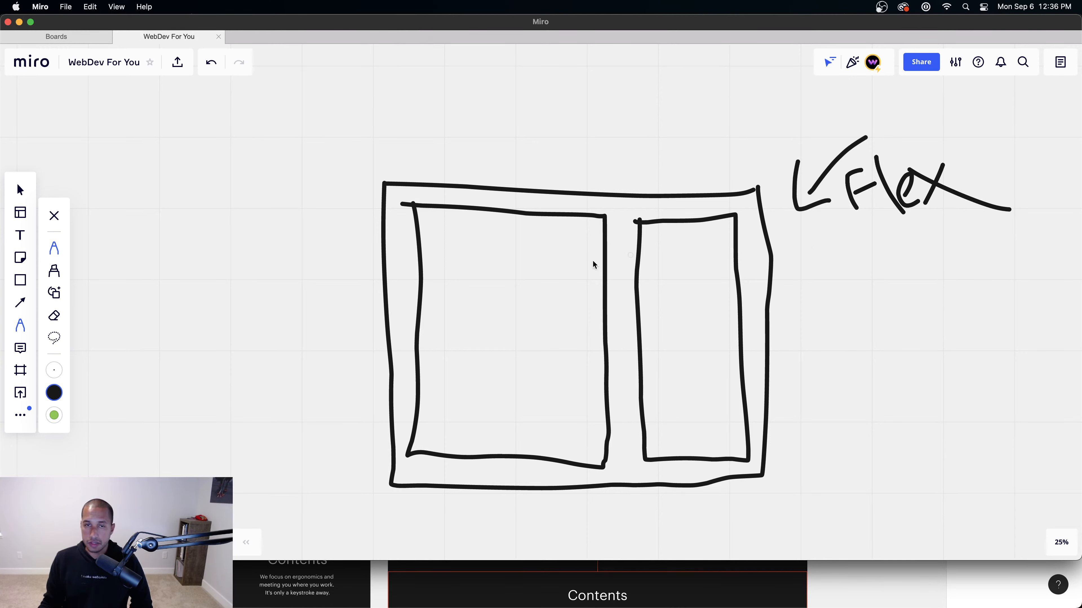
click(547, 386)
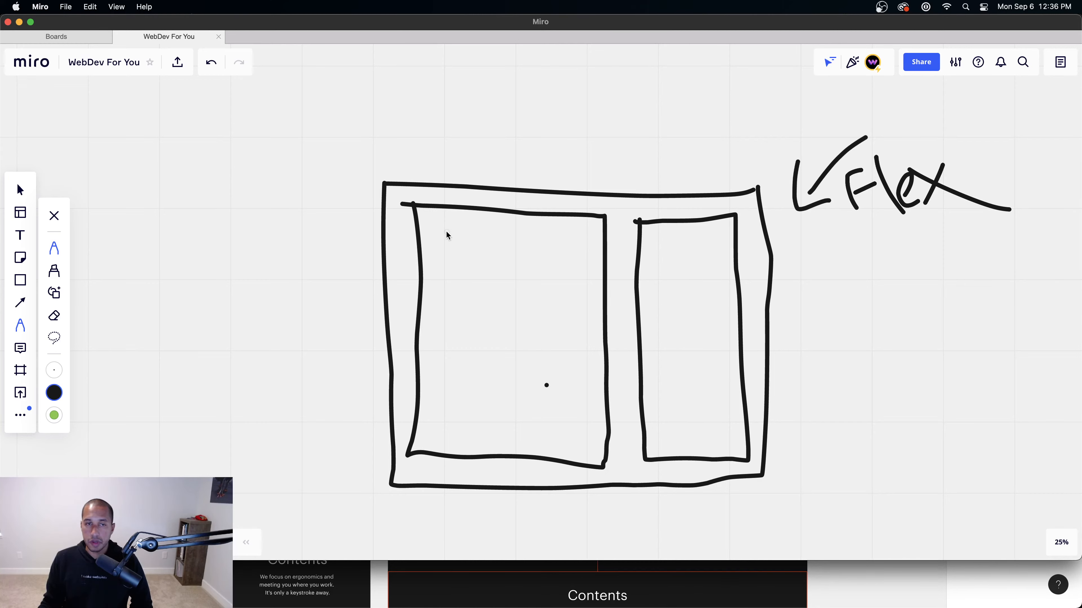
Step: Sketch content lines and an overlapping image box in the left box
click(359, 574)
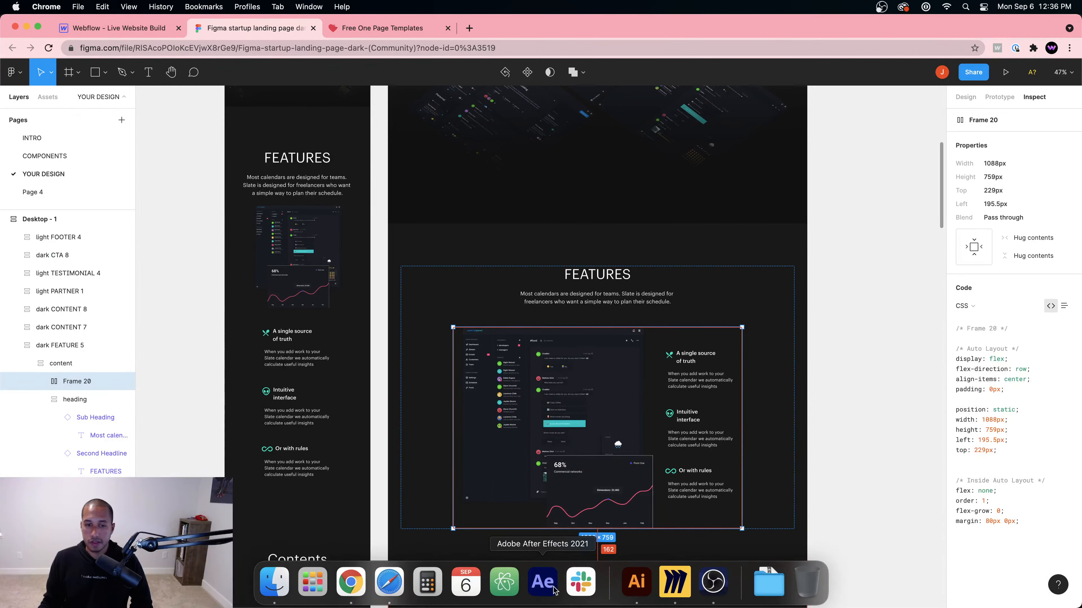
click(683, 580)
mouse_move(437, 228)
mouse_down()
mouse_move(439, 318)
mouse_move(461, 235)
mouse_move(550, 237)
mouse_move(553, 406)
mouse_move(443, 344)
mouse_up()
drag(531, 378, 539, 433)
mouse_move(529, 374)
mouse_down()
mouse_move(596, 375)
mouse_move(598, 450)
mouse_move(511, 428)
mouse_up()
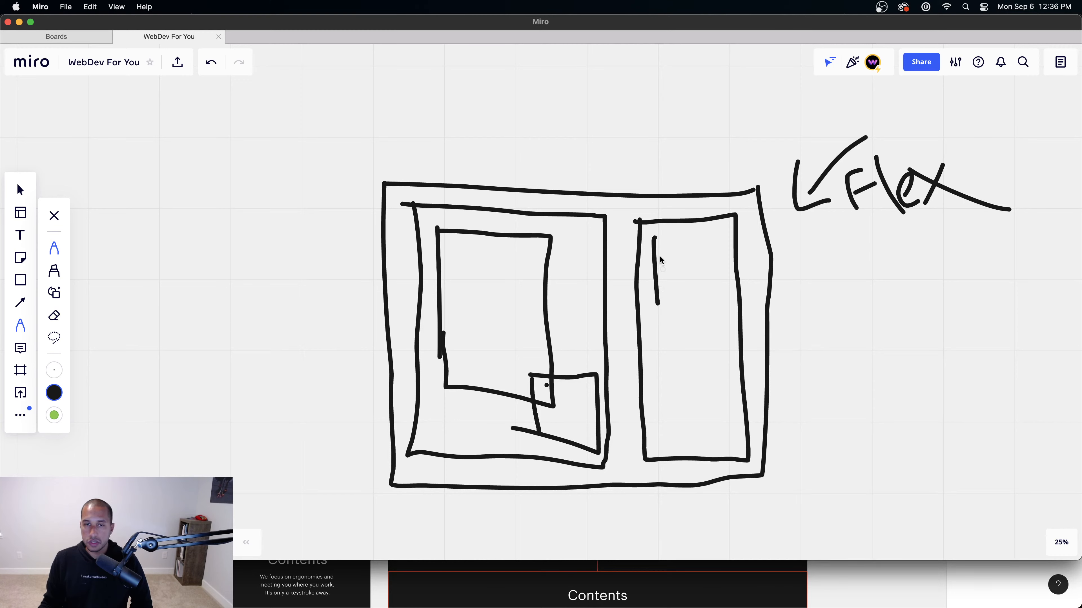
Step: Draw three stacked boxes in the right column and return to the Webflow designer
drag(677, 375, 678, 379)
mouse_move(671, 335)
mouse_down()
mouse_move(726, 329)
mouse_move(674, 377)
mouse_up()
mouse_move(673, 403)
mouse_down()
mouse_move(677, 445)
mouse_move(725, 410)
mouse_move(682, 446)
mouse_up()
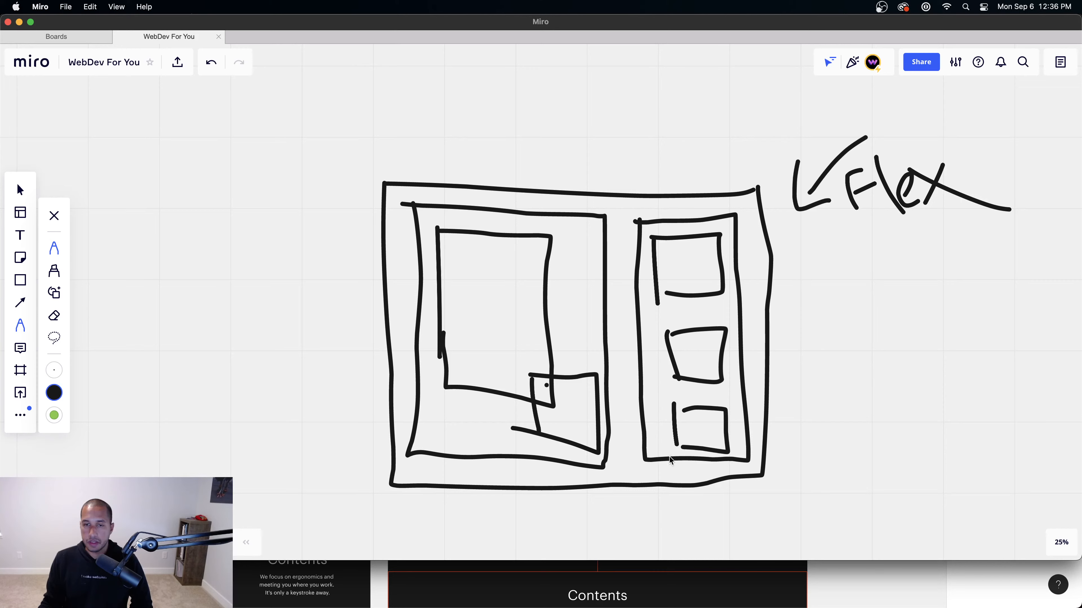
key(super+Tab)
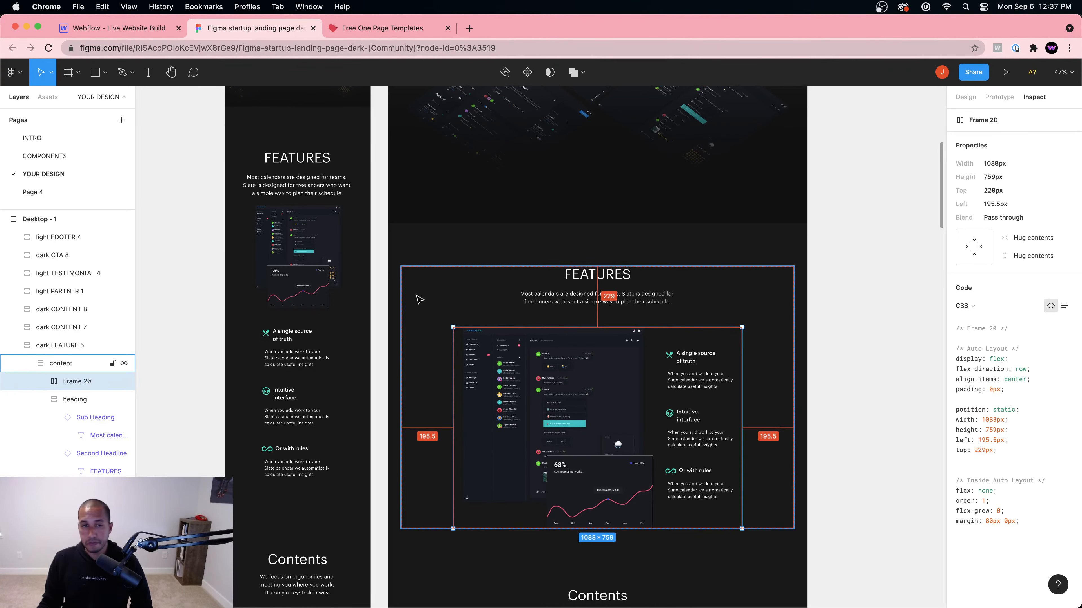
mouse_move(390, 601)
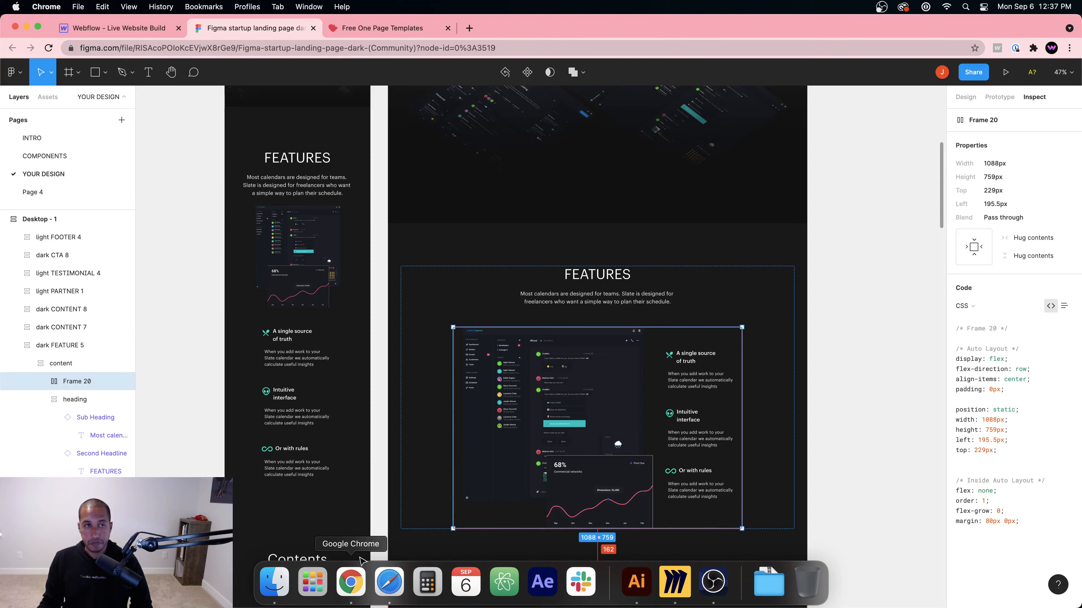
click(119, 28)
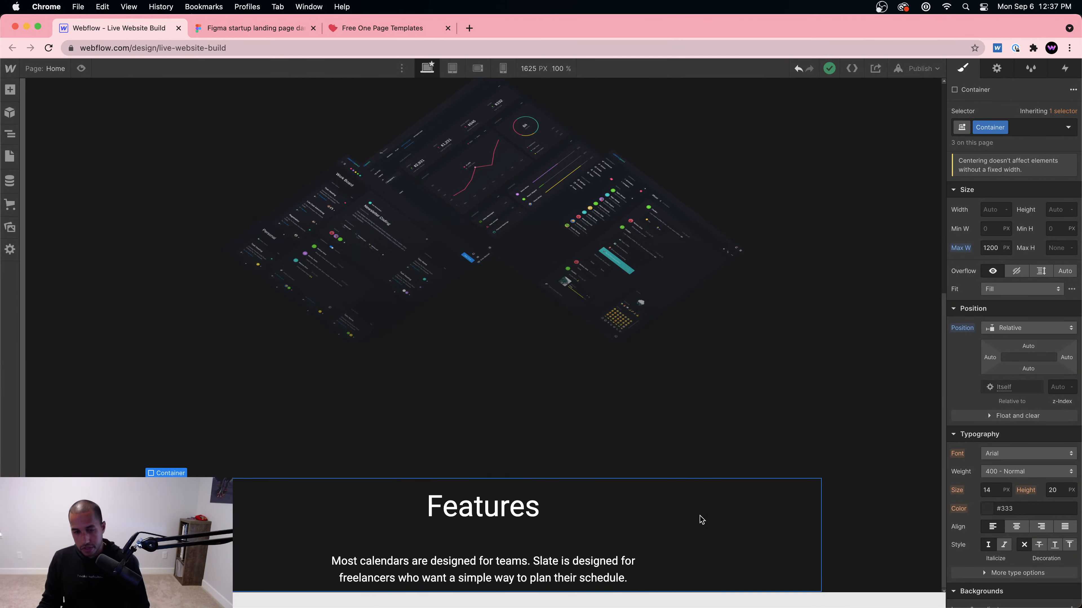
Step: Insert a Div Block into the Features container with the class Features Wrapper
key(super+e)
text(div)
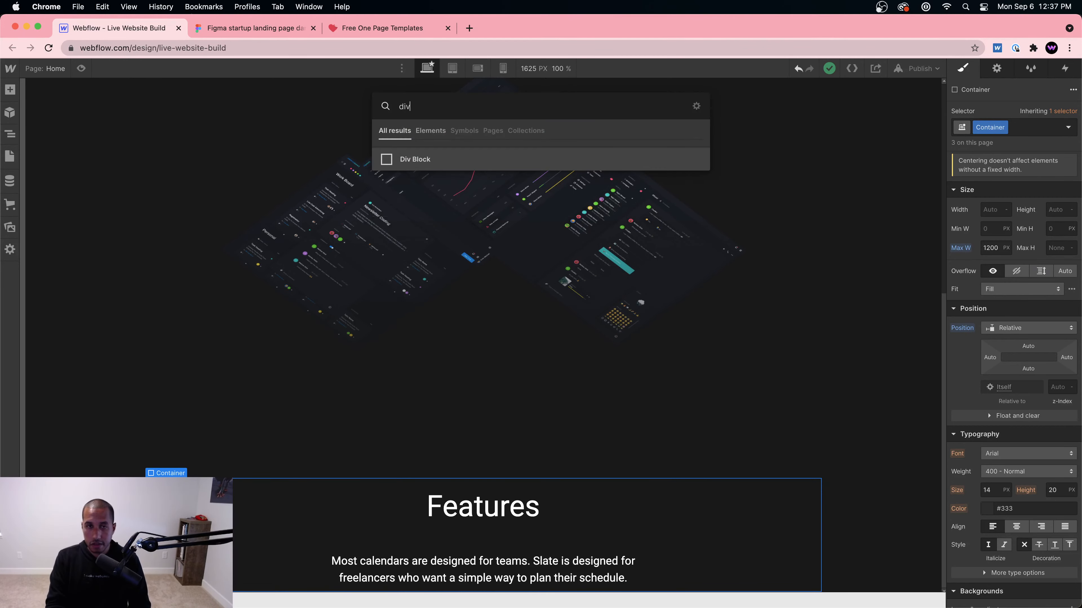
key(Return)
click(1005, 133)
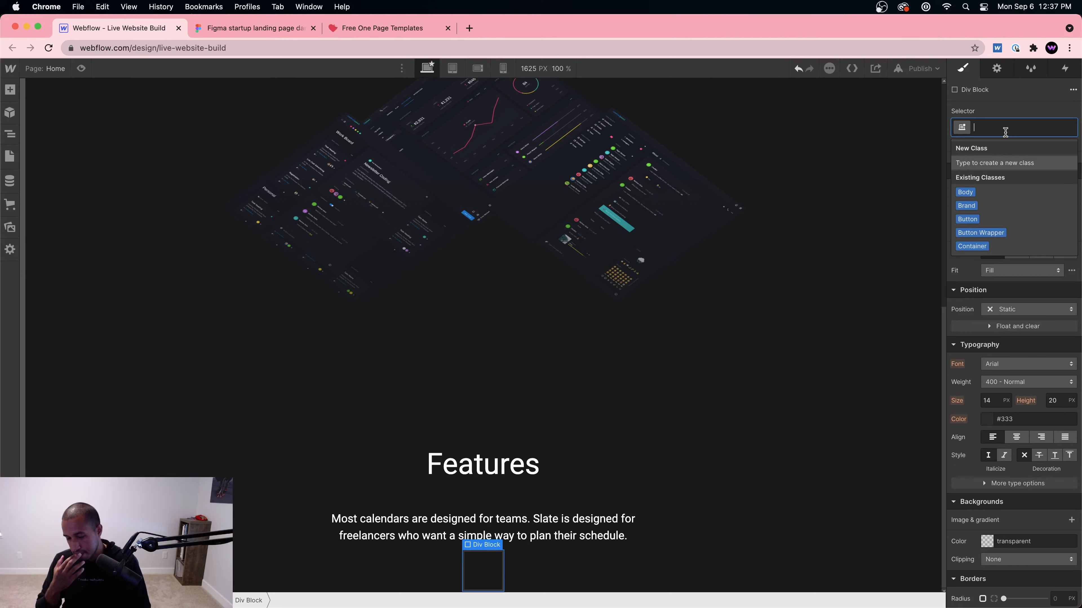
text(Features)
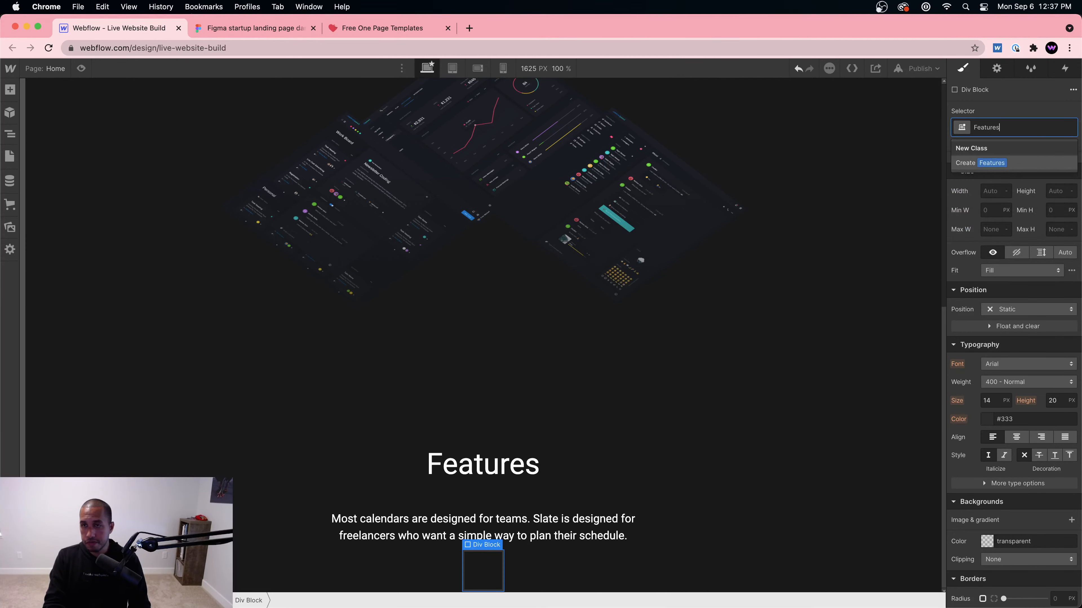
text( Wrapper)
key(Return)
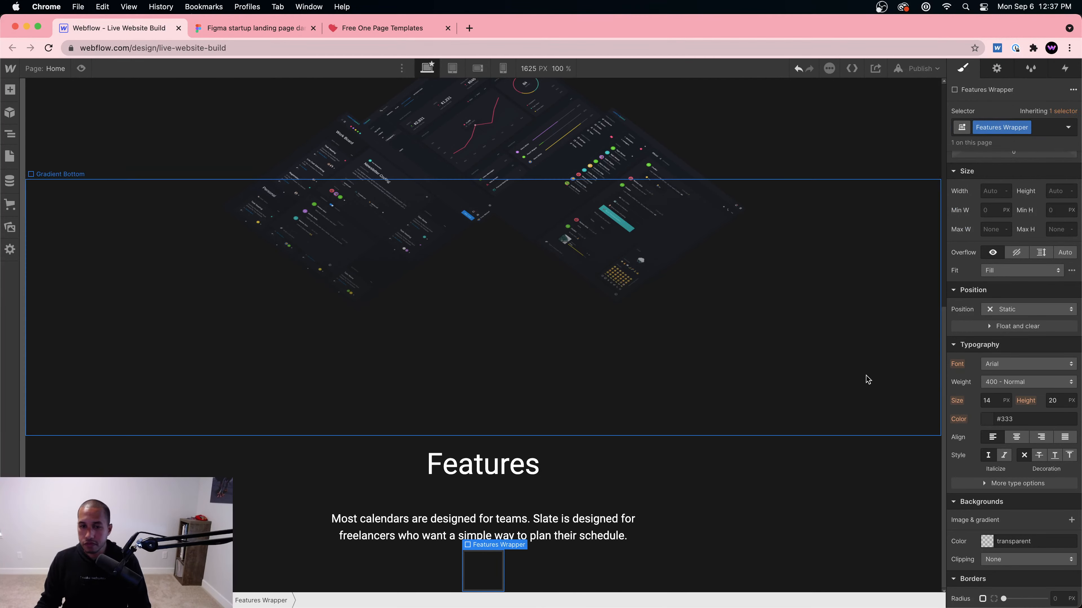
Step: Set the Features Wrapper to 100% width and flex display
scroll(1008, 284, down, 1)
scroll(1001, 269, up, 3)
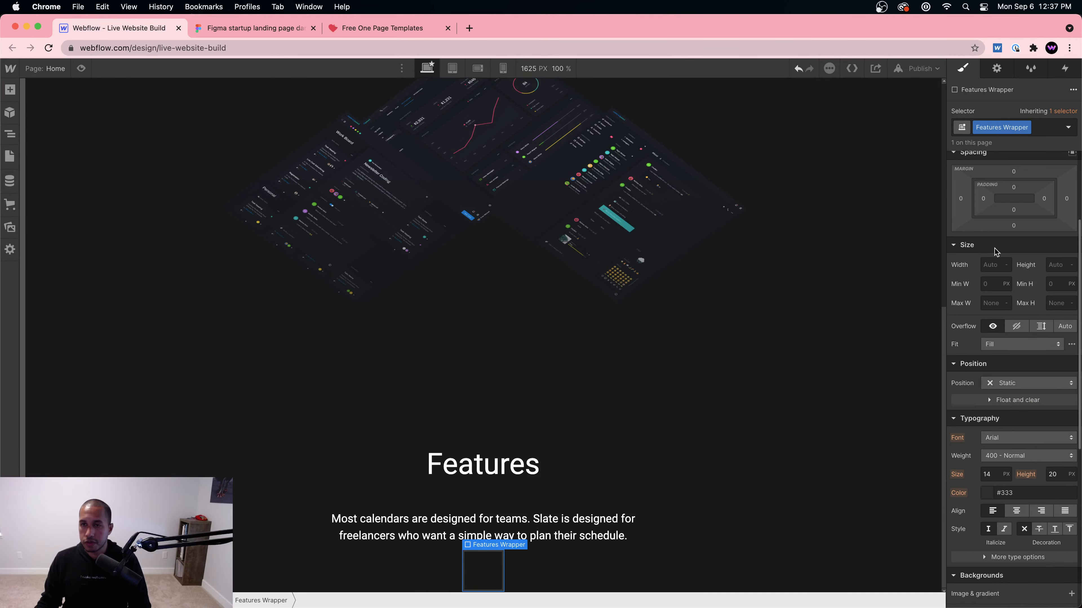
click(986, 260)
text(100%)
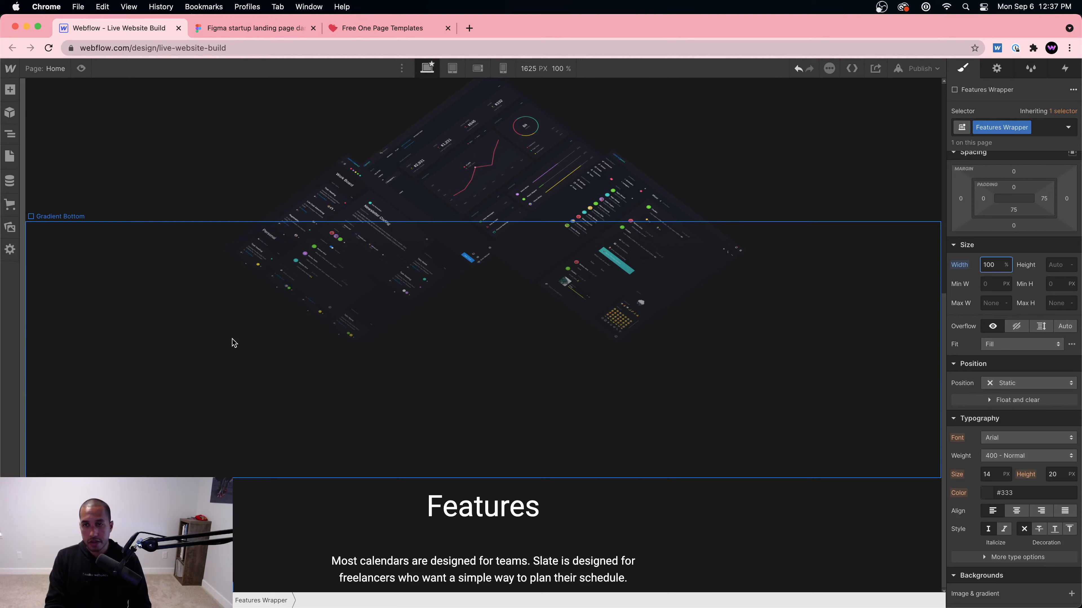
scroll(996, 241, up, 4)
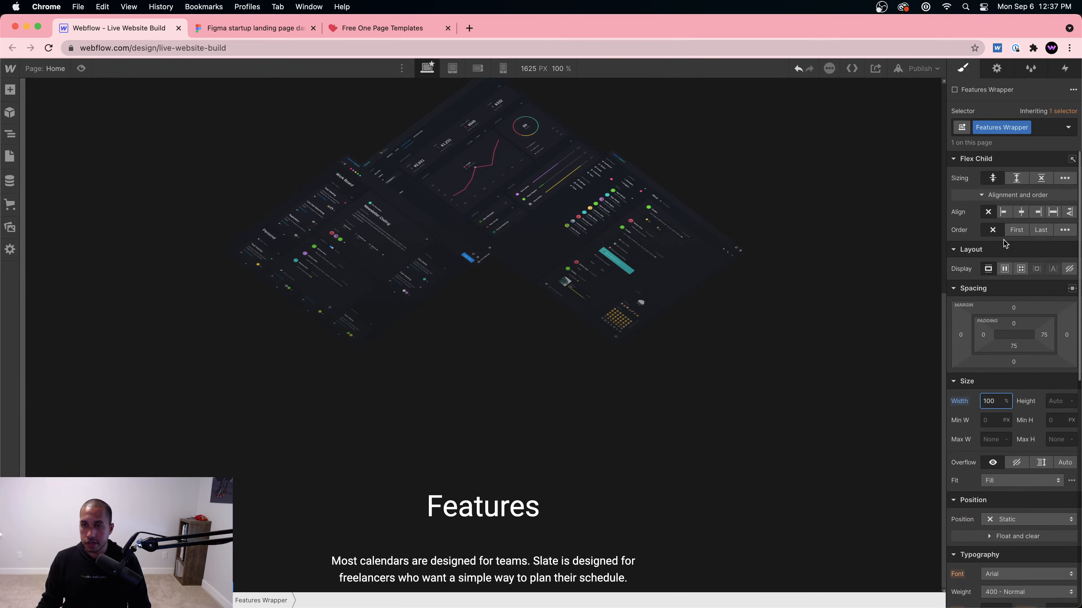
click(1004, 269)
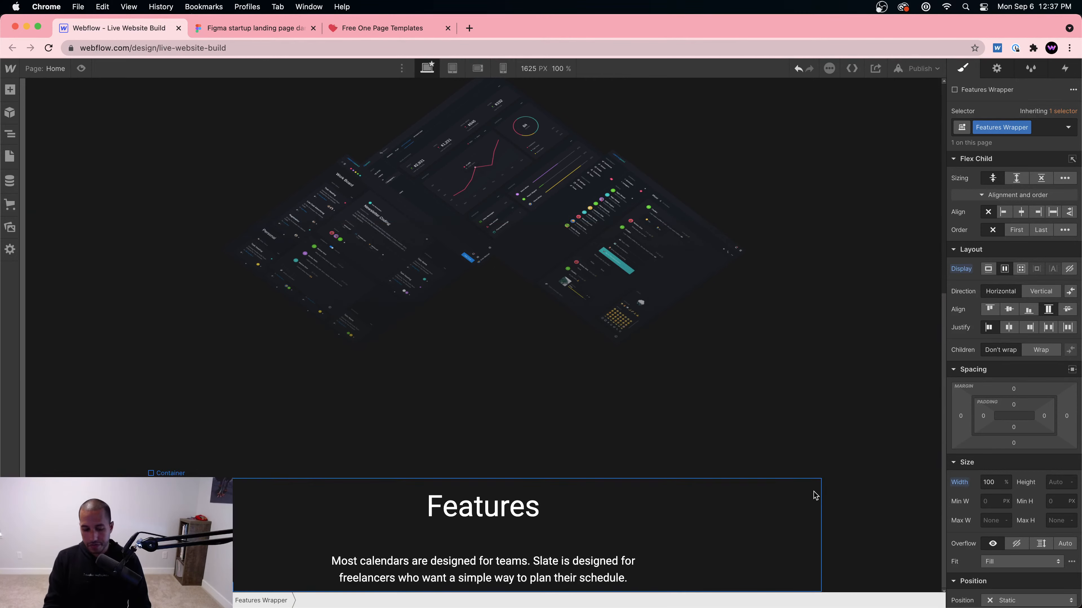
Step: Add a Features Left div inside the wrapper with 70% width
key(super+e)
text(div)
key(Return)
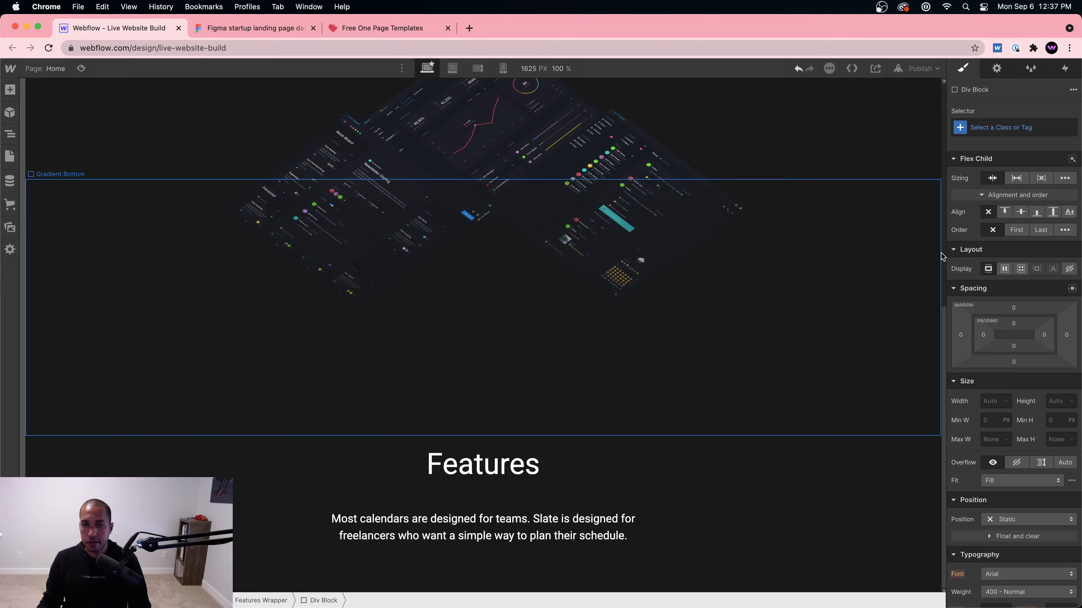
click(995, 132)
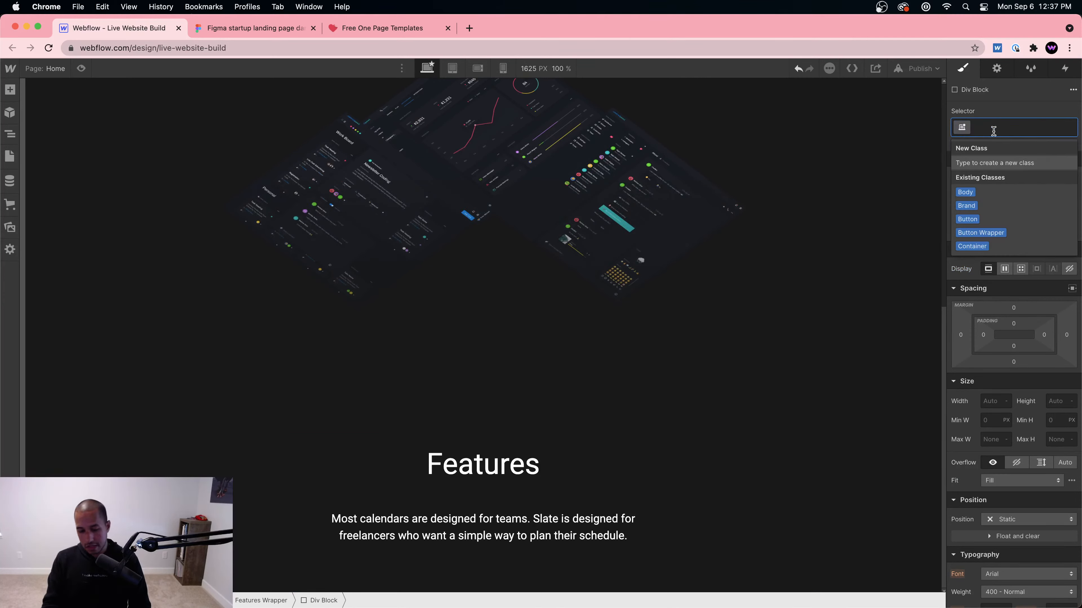
text(features Lef)
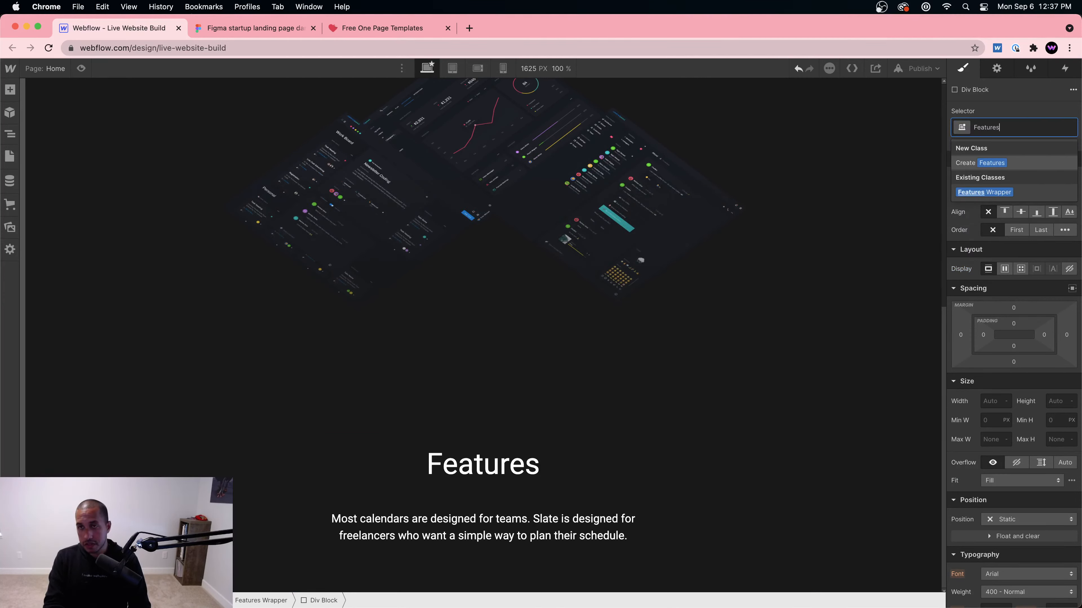
text(t)
key(Return)
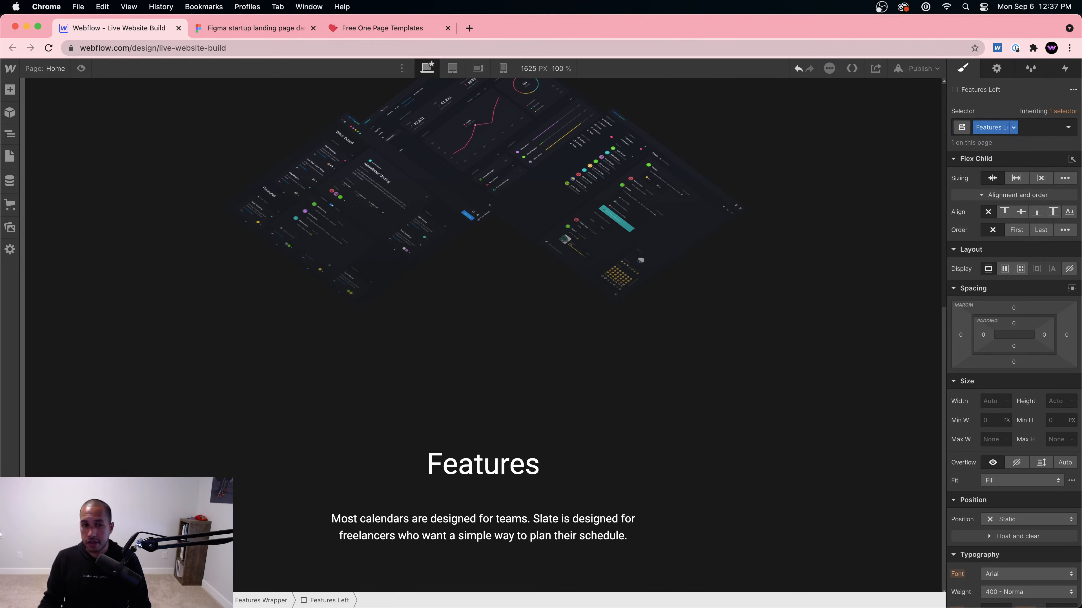
click(987, 403)
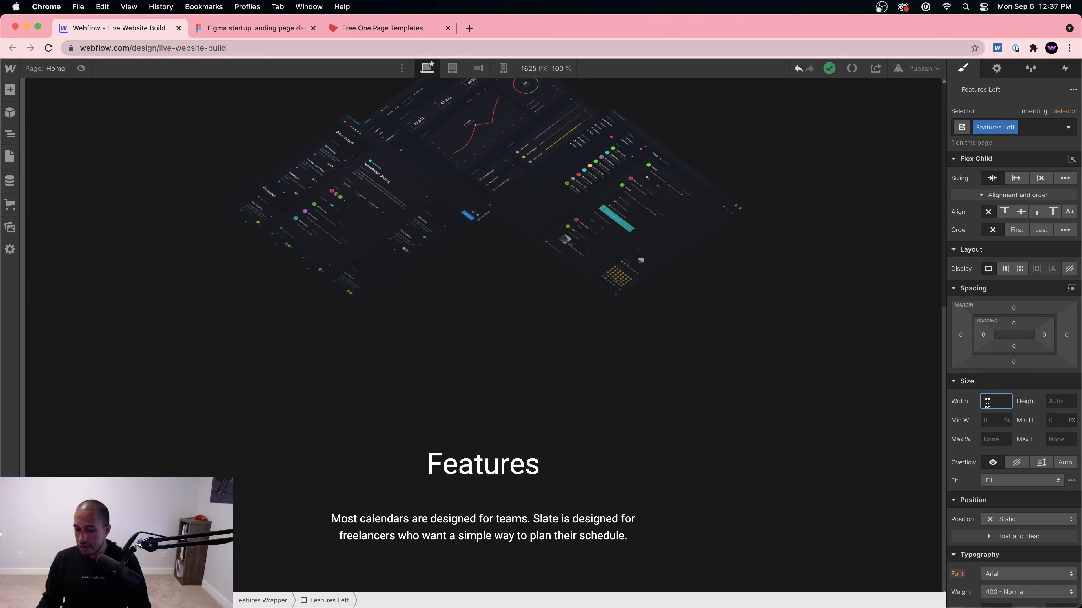
key(Return)
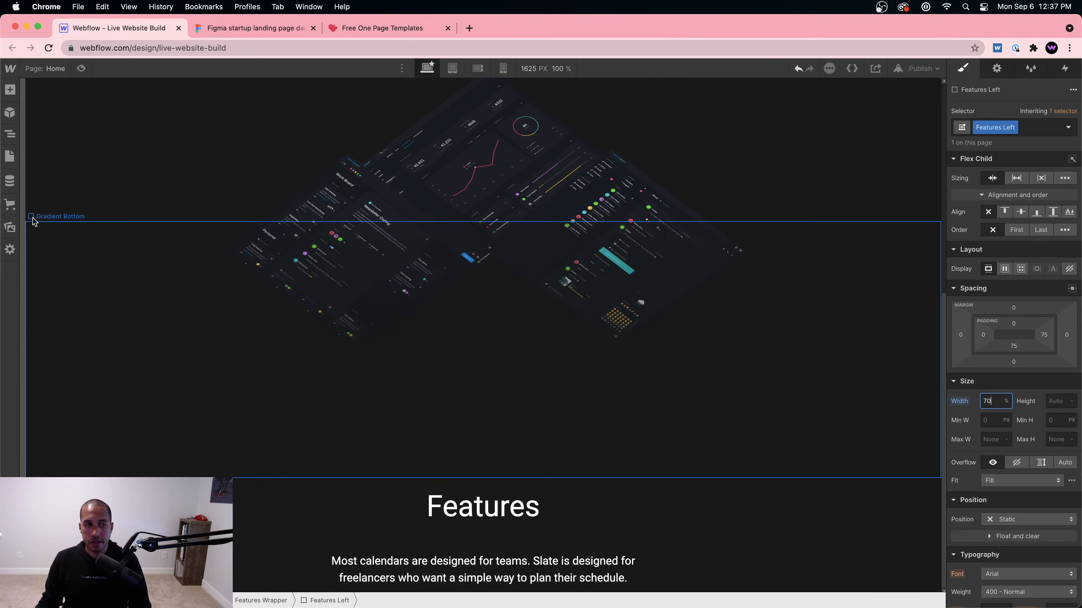
Step: Set the Features Wrapper height to 500 px and compare the layout with Figma
click(279, 605)
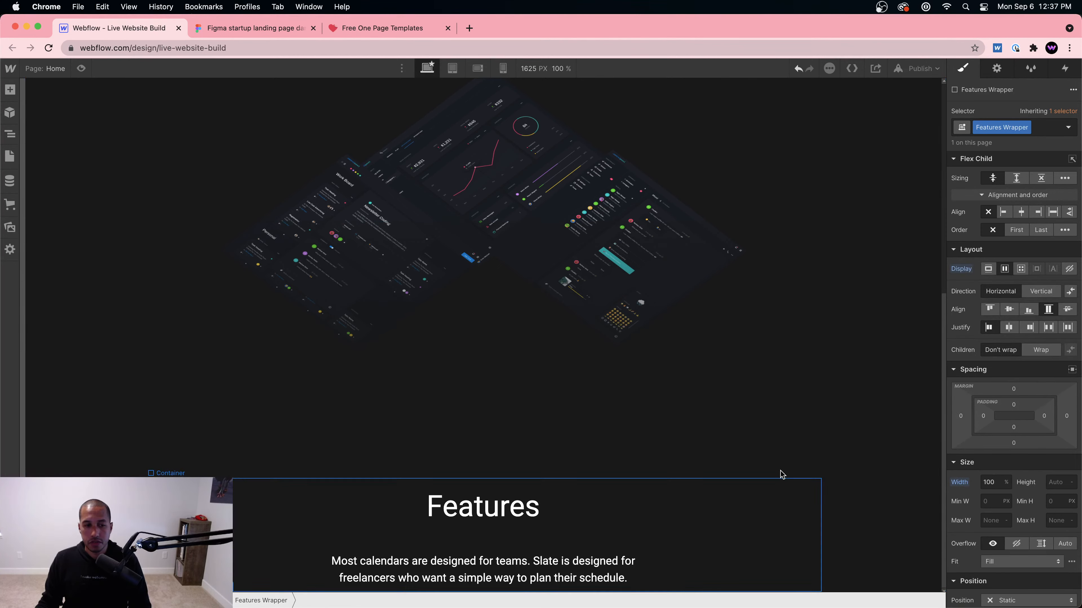
scroll(1021, 341, down, 5)
click(1062, 304)
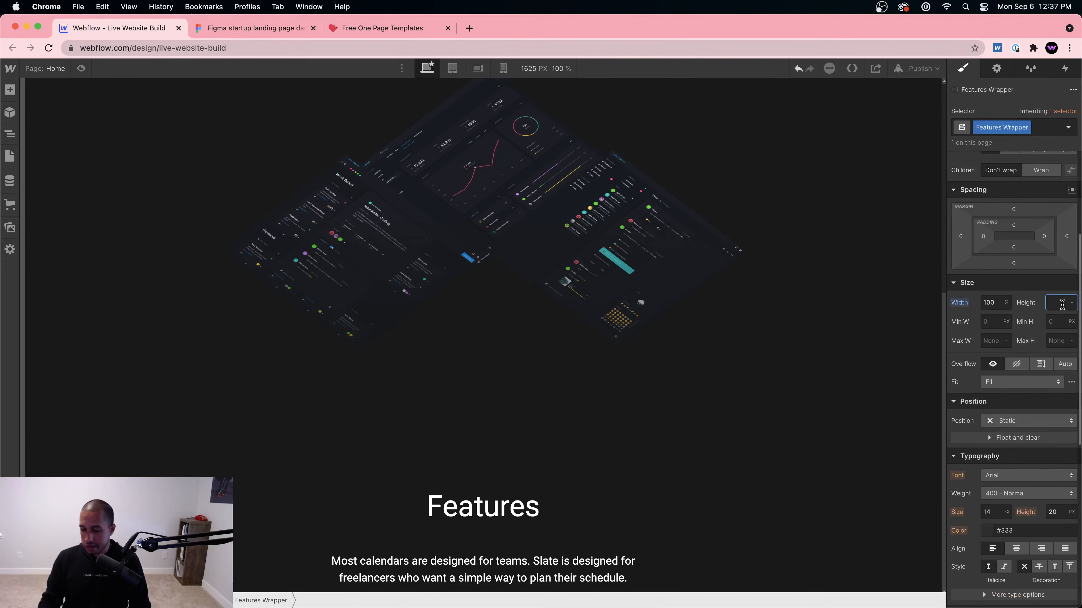
scroll(256, 384, down, 7)
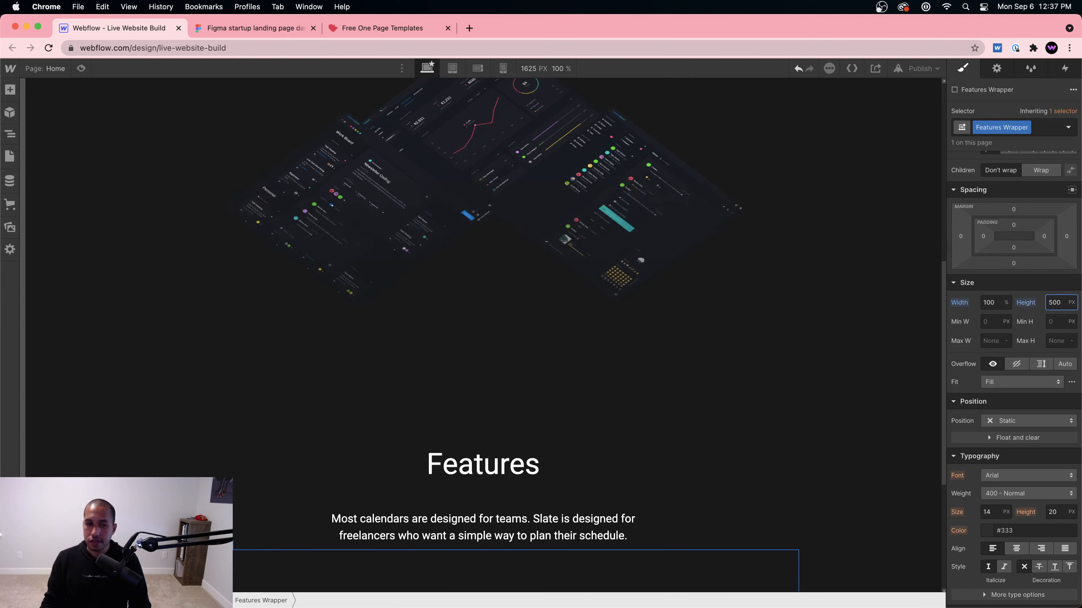
click(430, 382)
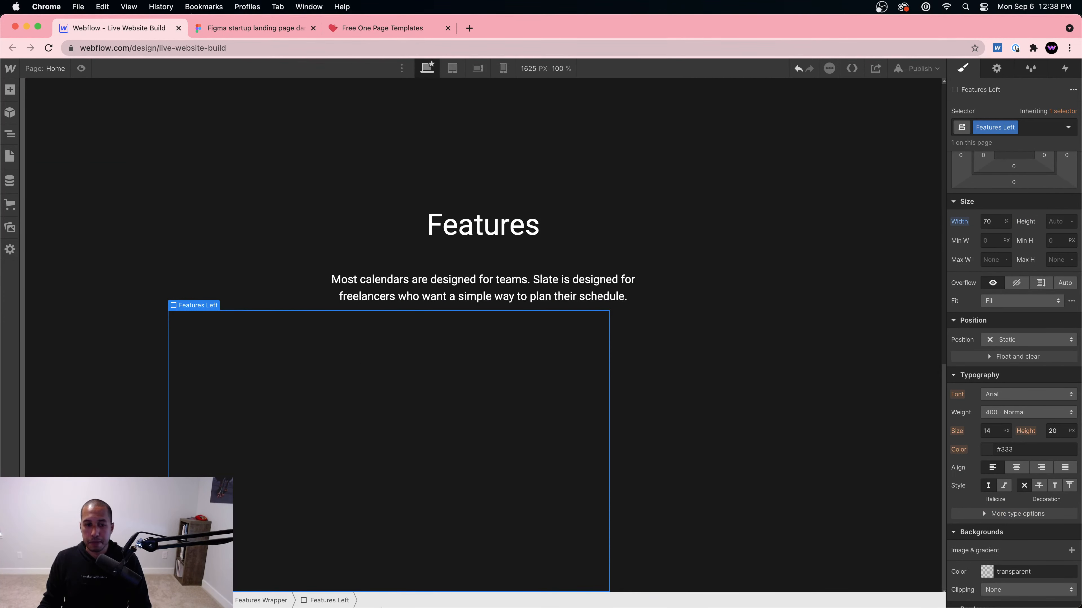
click(229, 29)
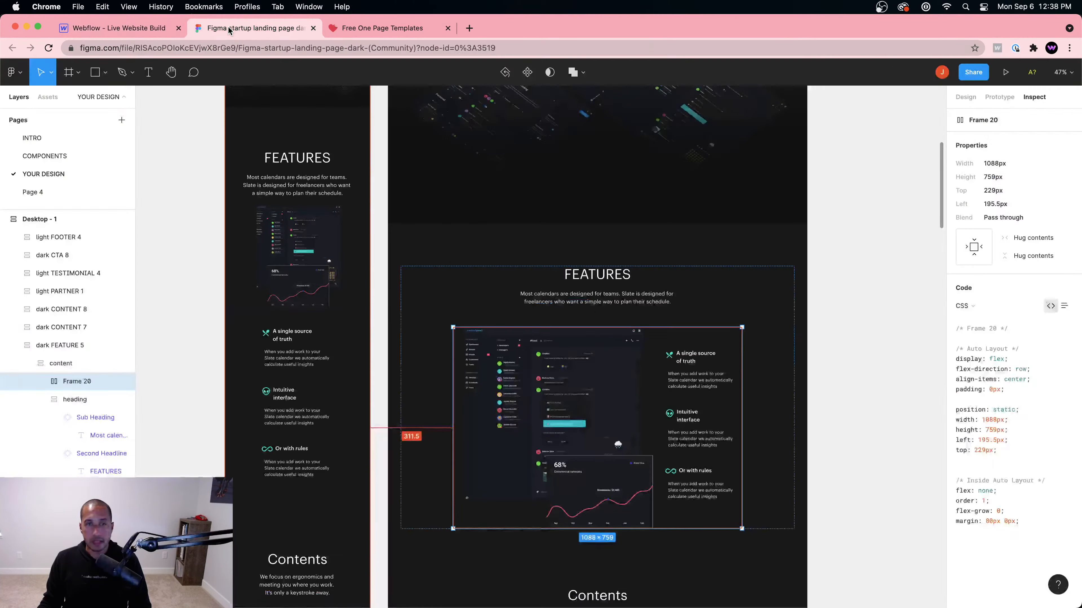
click(111, 31)
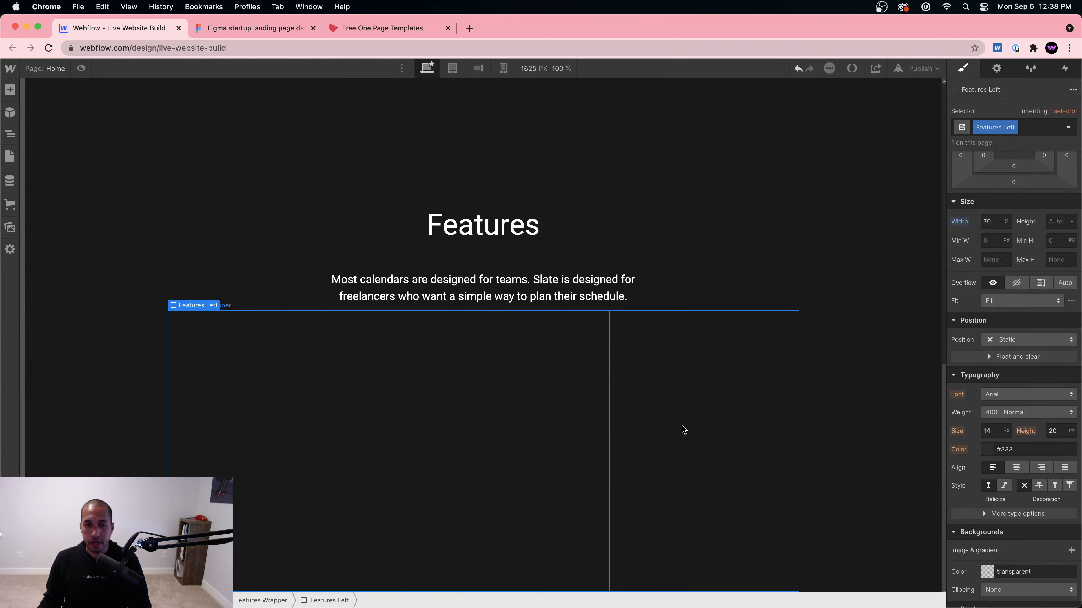
Step: Reduce Features Left to 60% width and add a second div inside the wrapper
click(987, 222)
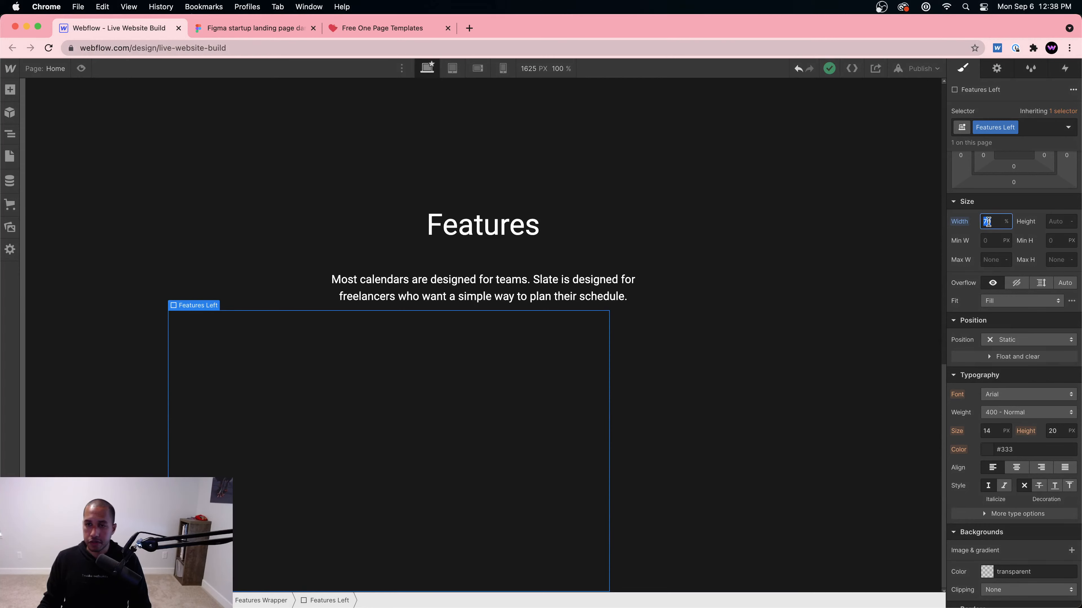
text(60)
click(727, 454)
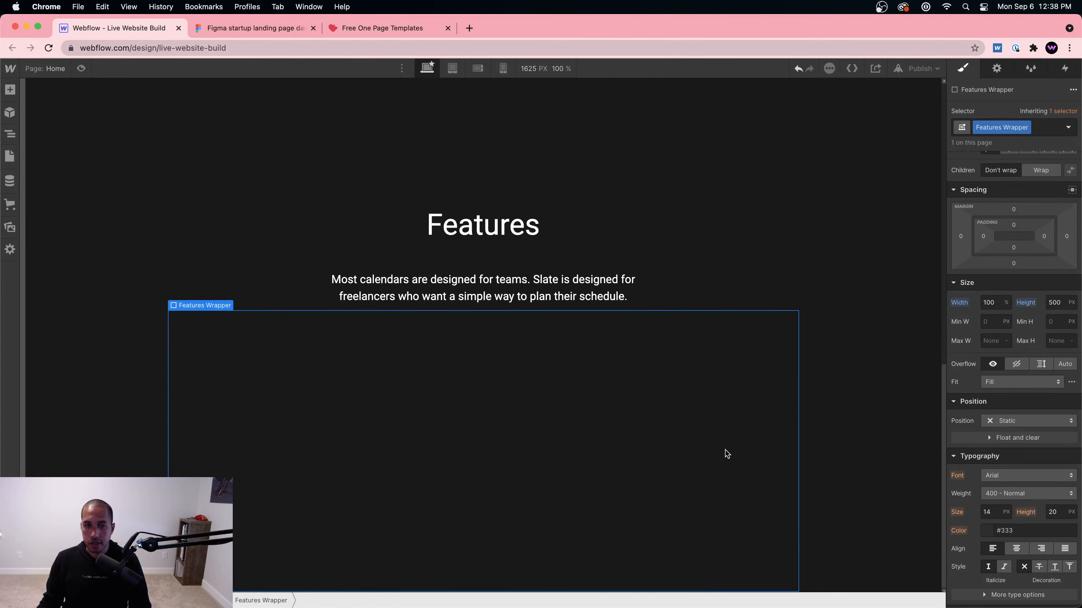
key(super+e)
text(div)
key(Return)
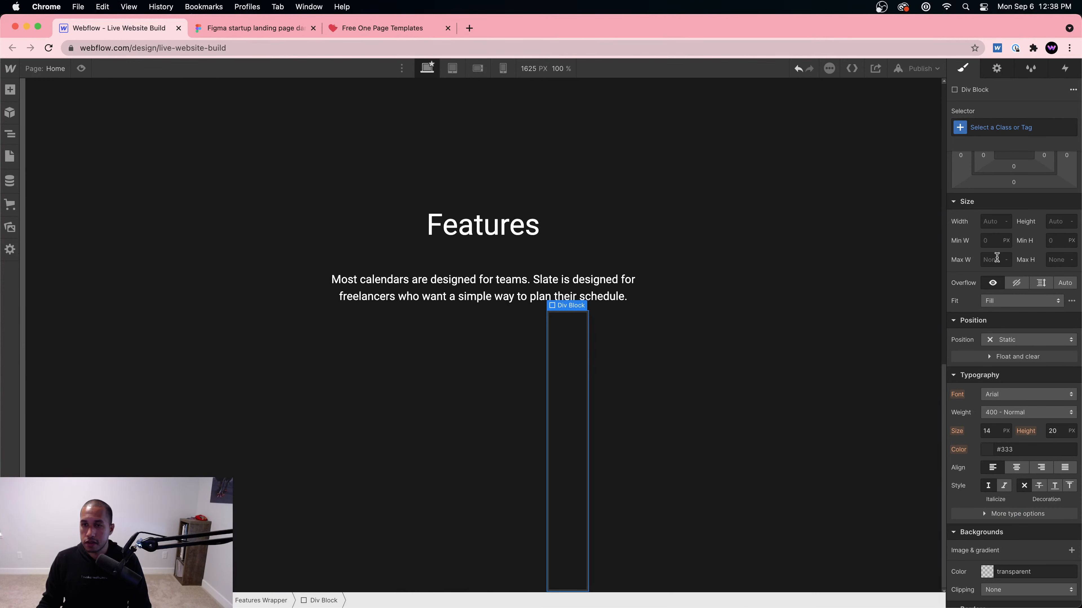
Step: Let the new div fill the remaining space and give it the Features Right class
scroll(1009, 230, up, 4)
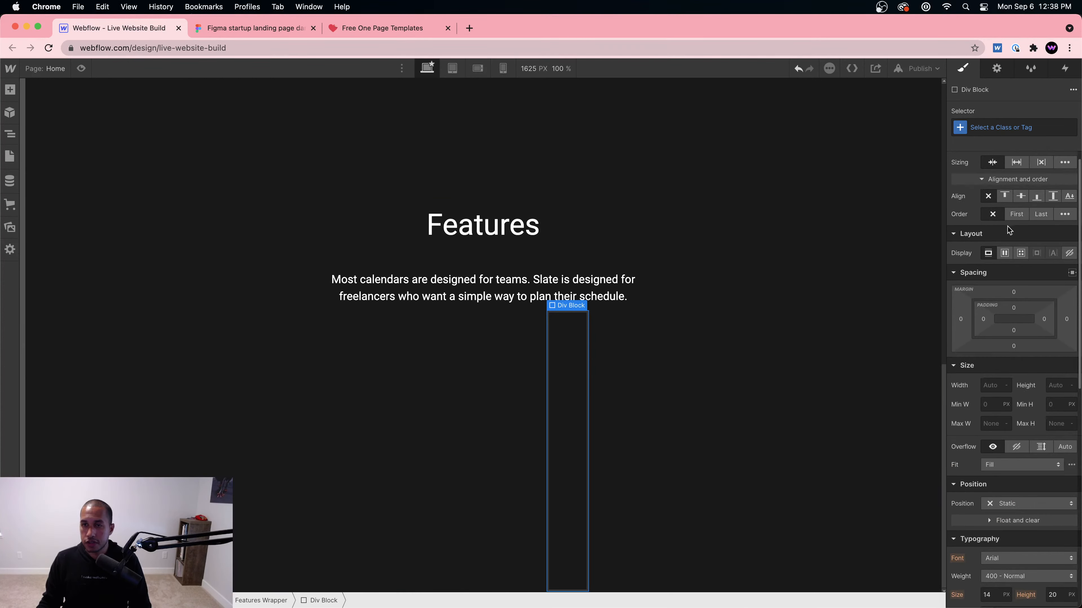
click(1016, 163)
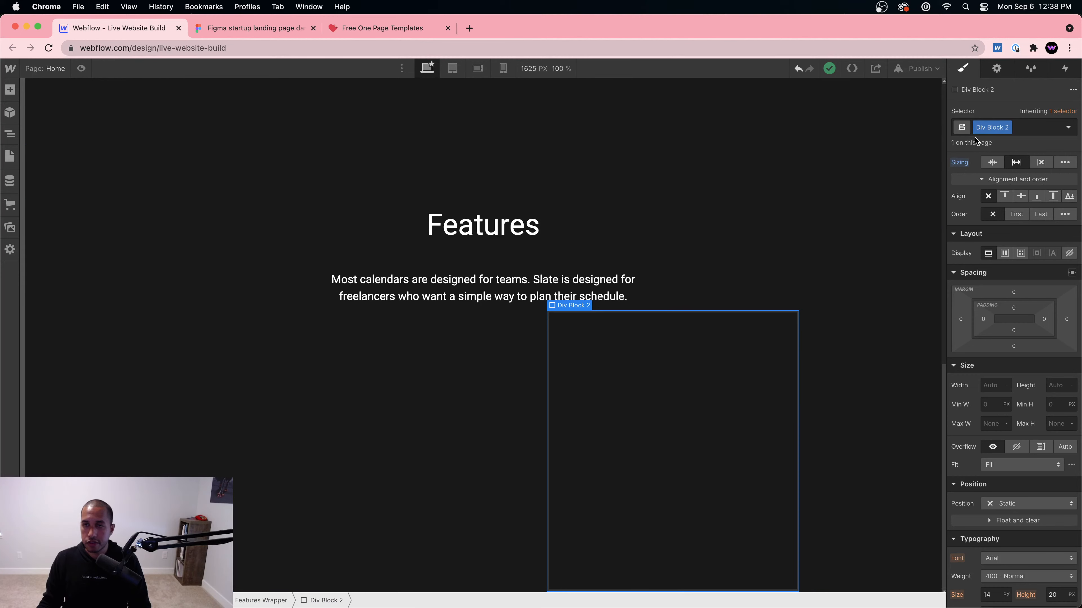
text(Features R)
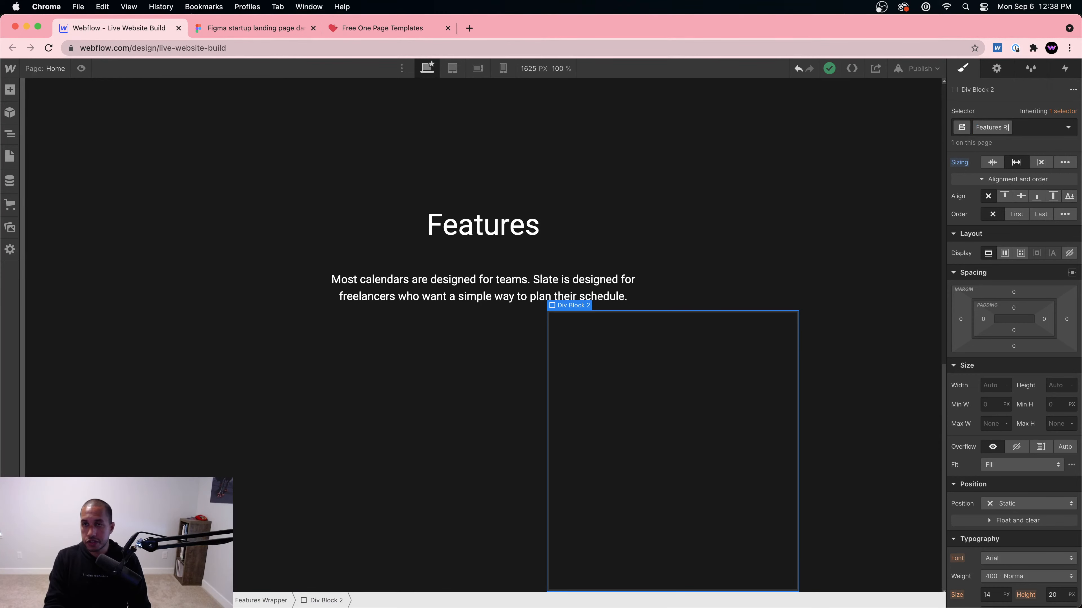
text(ight)
key(Return)
click(393, 439)
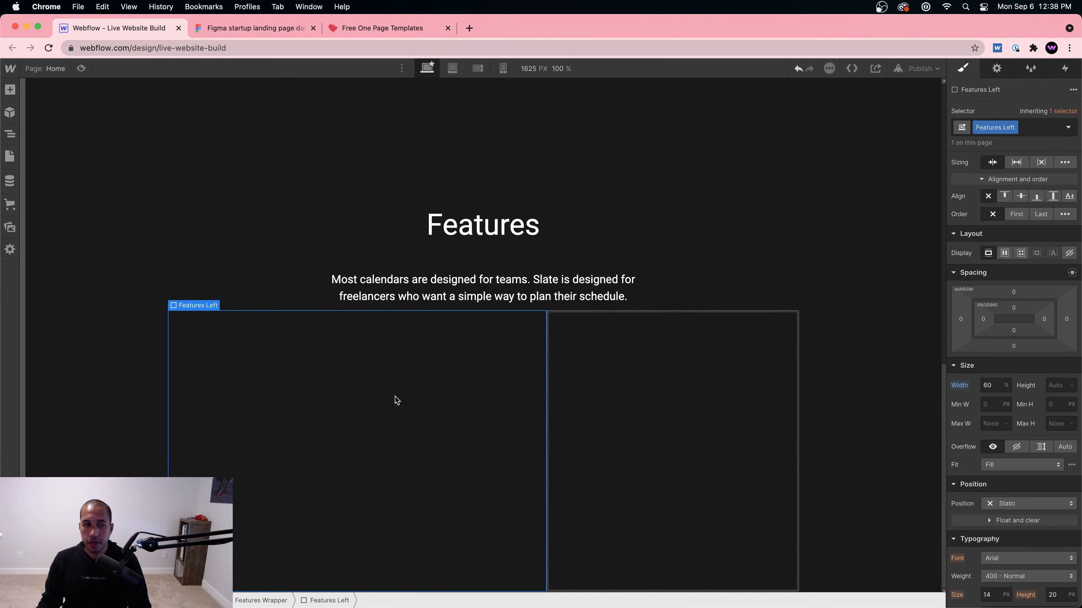
click(673, 473)
click(453, 390)
click(251, 28)
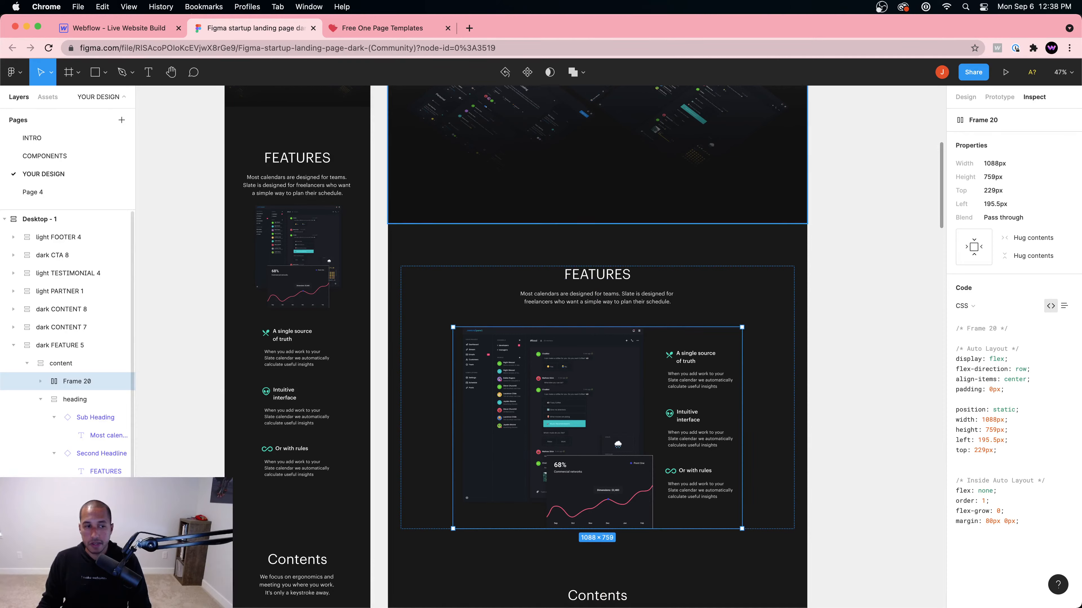
Step: Export the Chat Bot and Line Chart 1 layers from Frame 19 as 2x PNGs
click(540, 410)
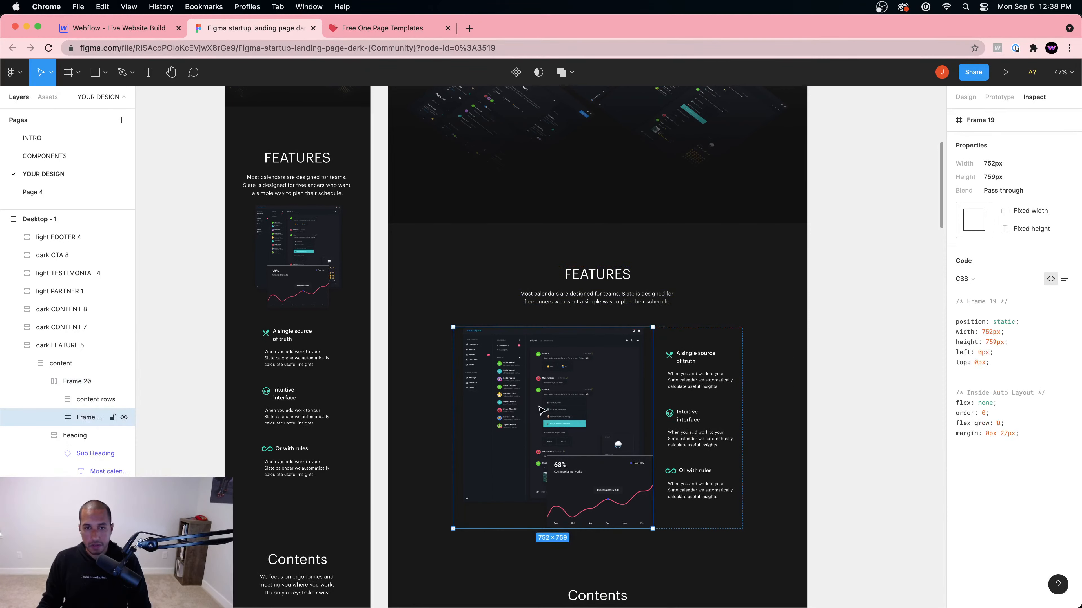
click(54, 418)
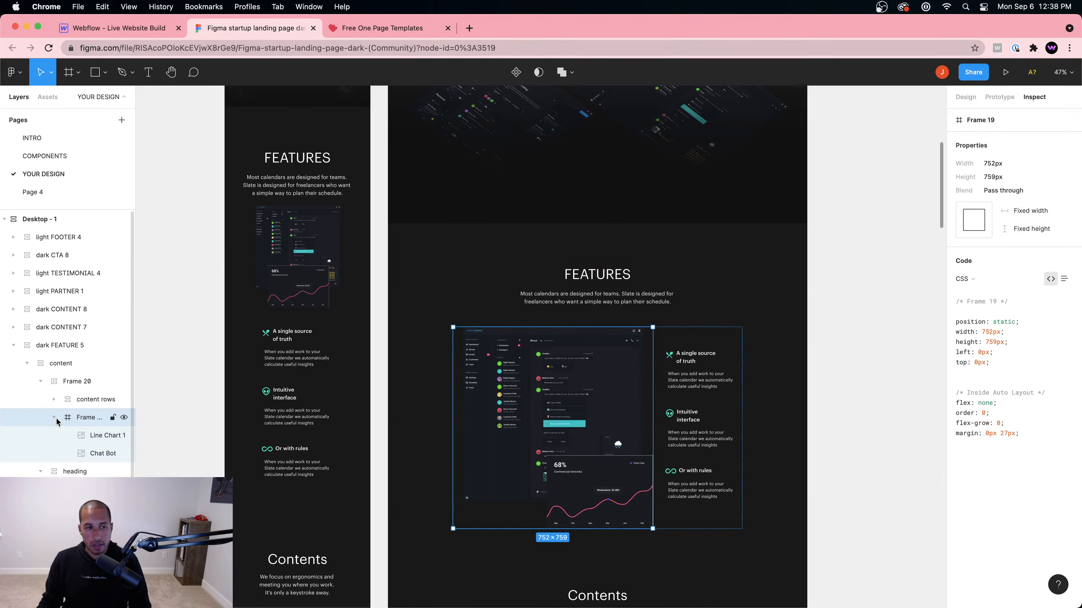
click(100, 440)
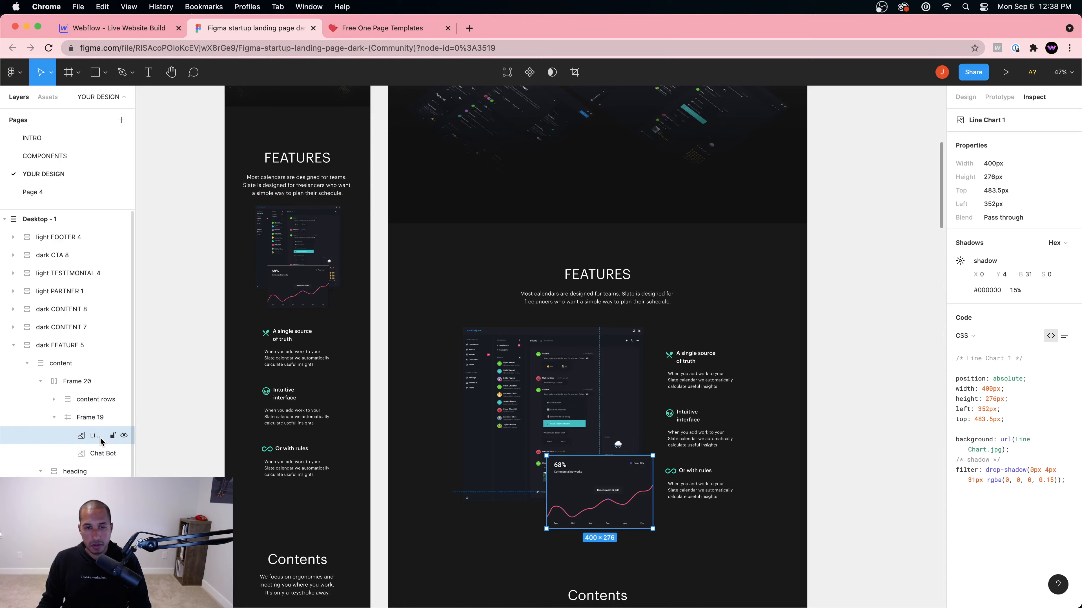
shift+click(90, 454)
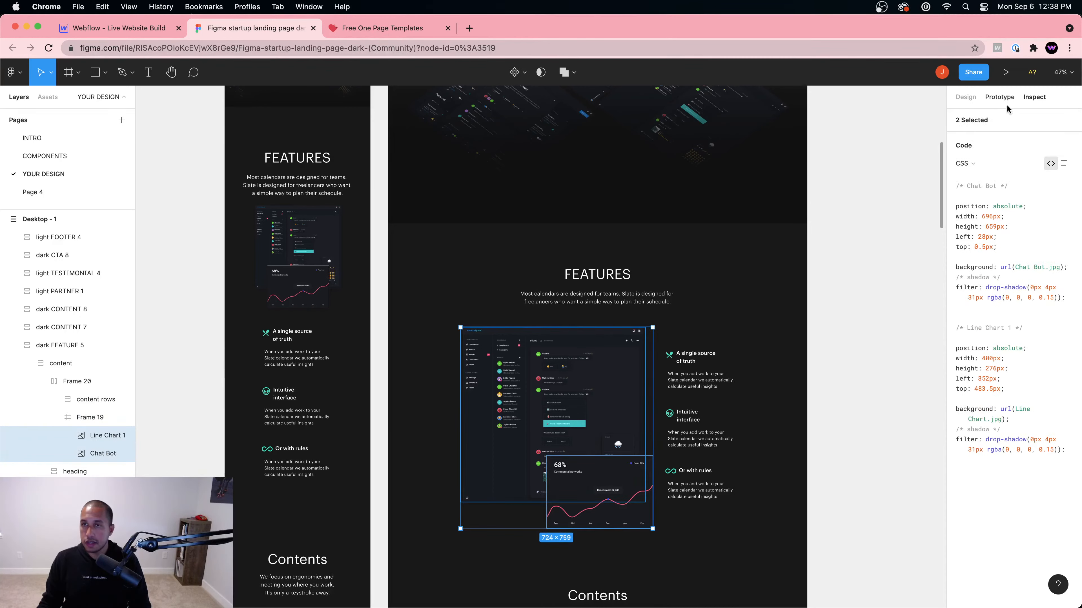
click(965, 98)
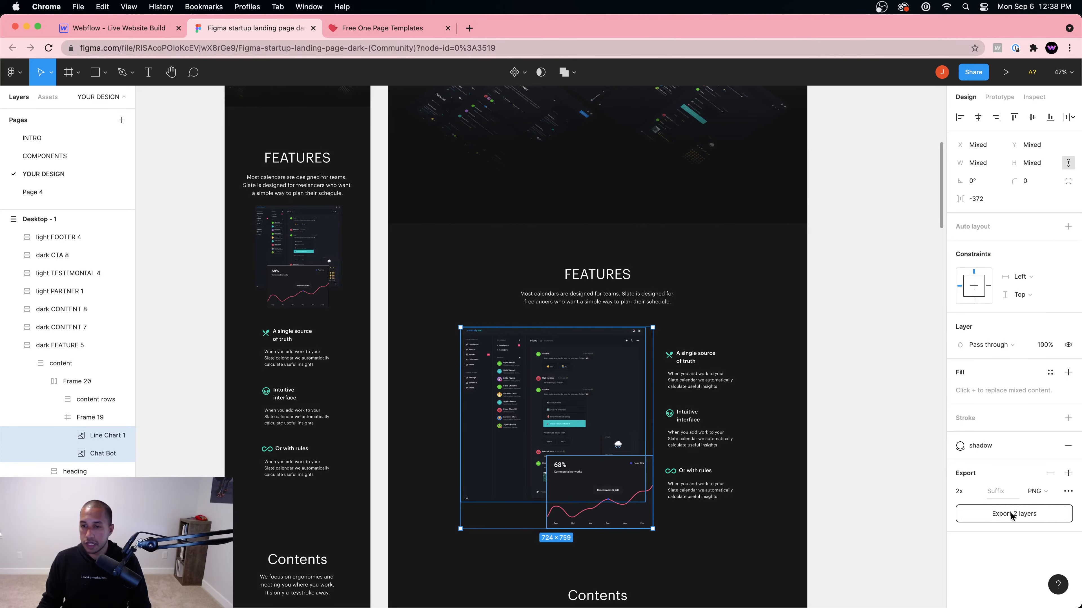
click(1020, 515)
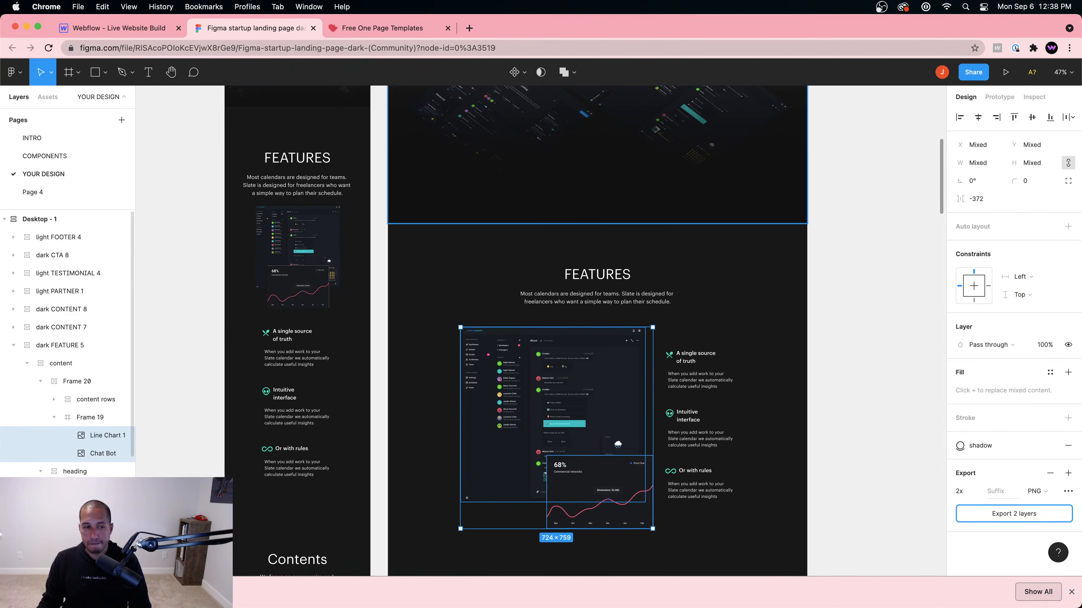
click(171, 577)
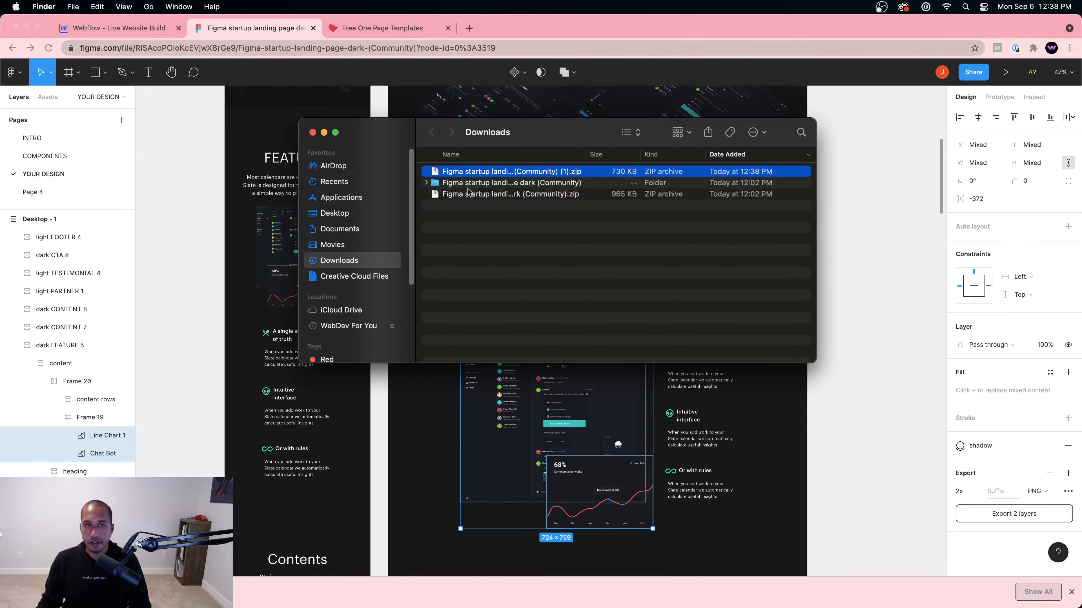
Step: Unzip the export to get Chat Bot.png and Line Chart 1.png, then return to Webflow
click(458, 201)
click(473, 191)
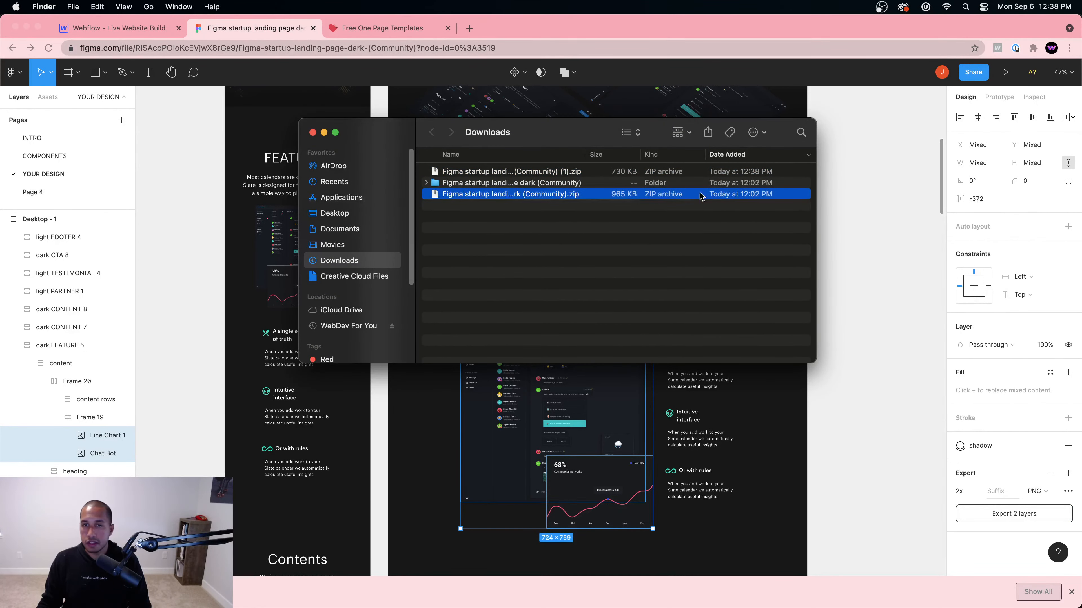
double_click(592, 171)
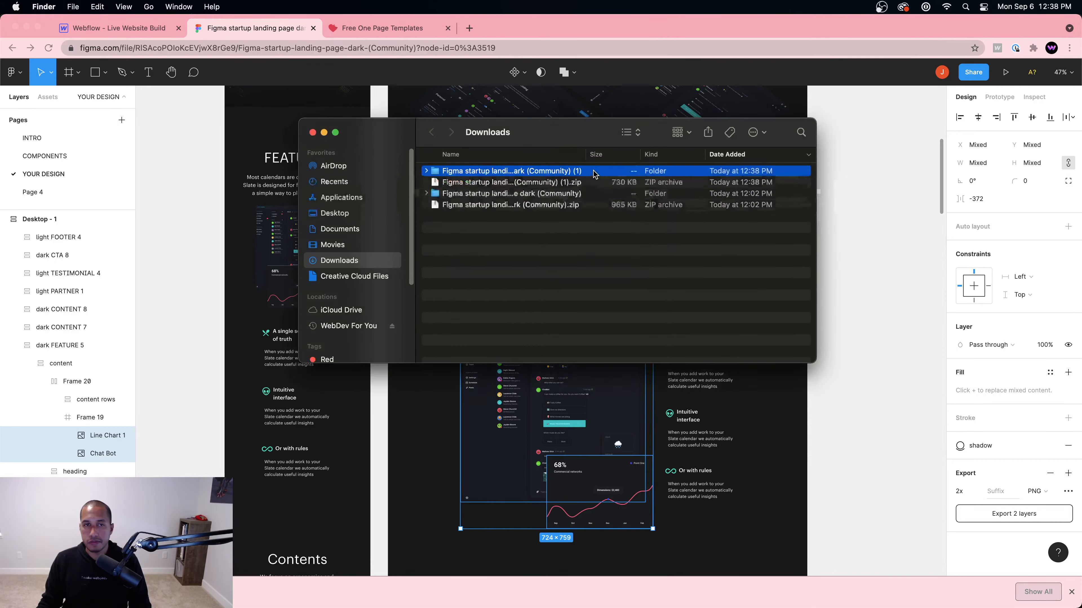
double_click(520, 173)
drag(495, 208, 328, 101)
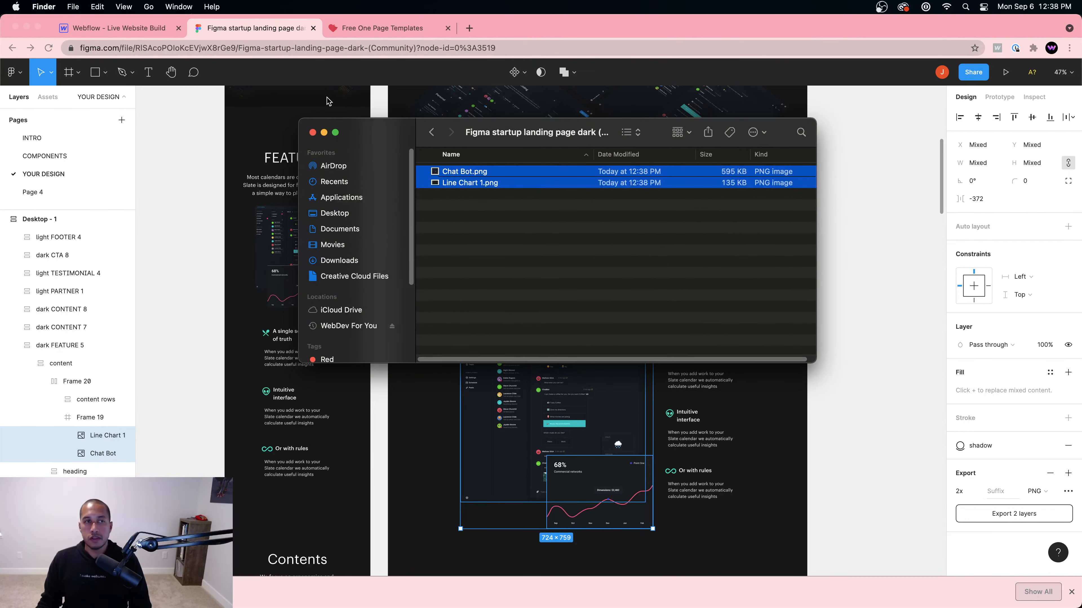
click(126, 33)
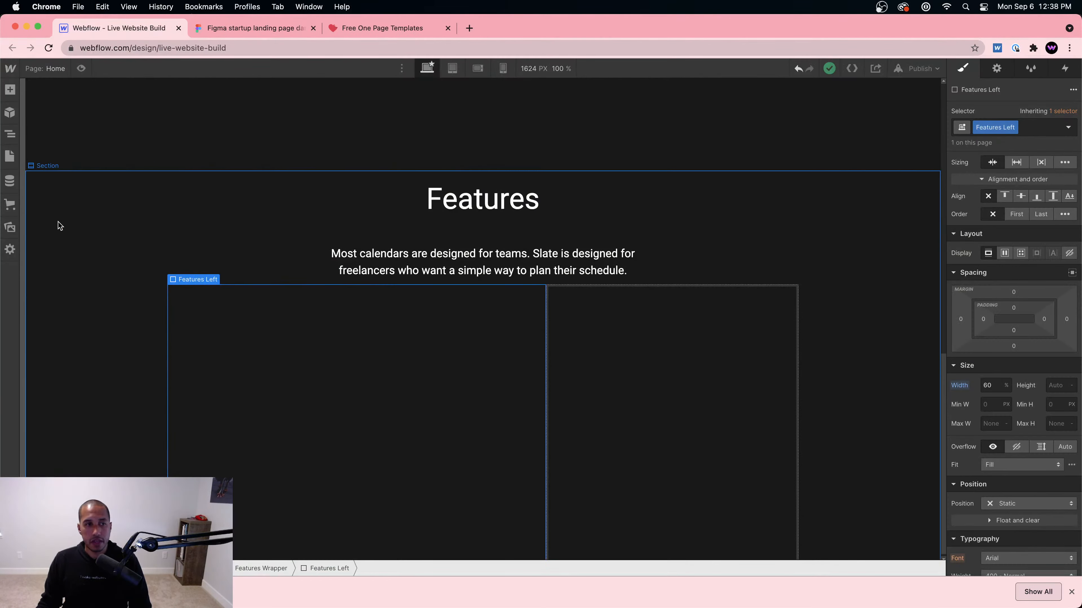
Step: Upload Chat Bot.png and Line Chart 1.png into the Webflow Assets panel
click(10, 227)
click(273, 583)
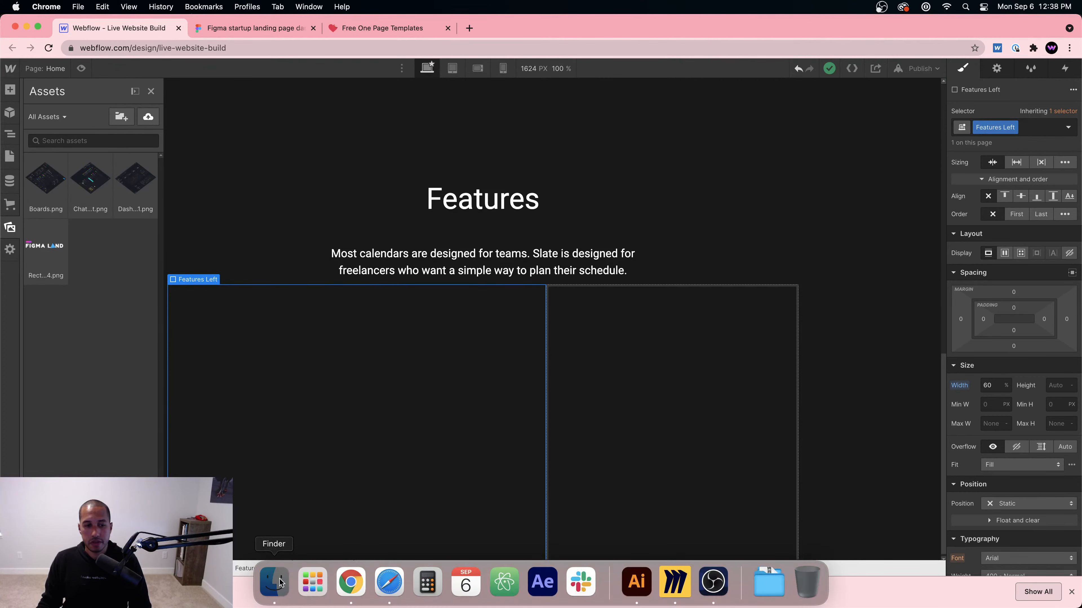
drag(471, 171, 117, 347)
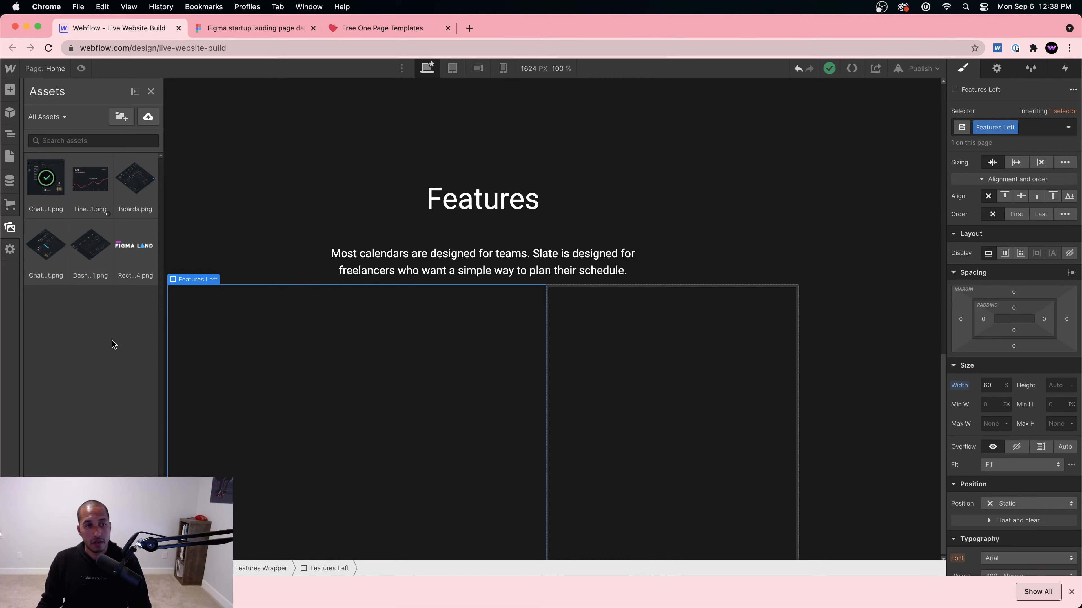
click(1070, 592)
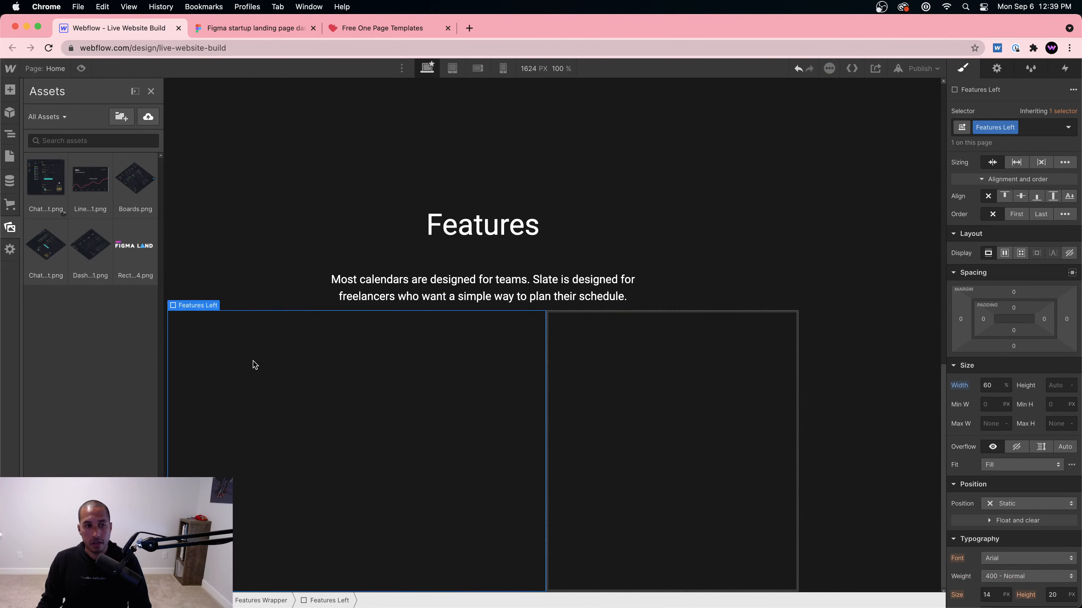
click(256, 365)
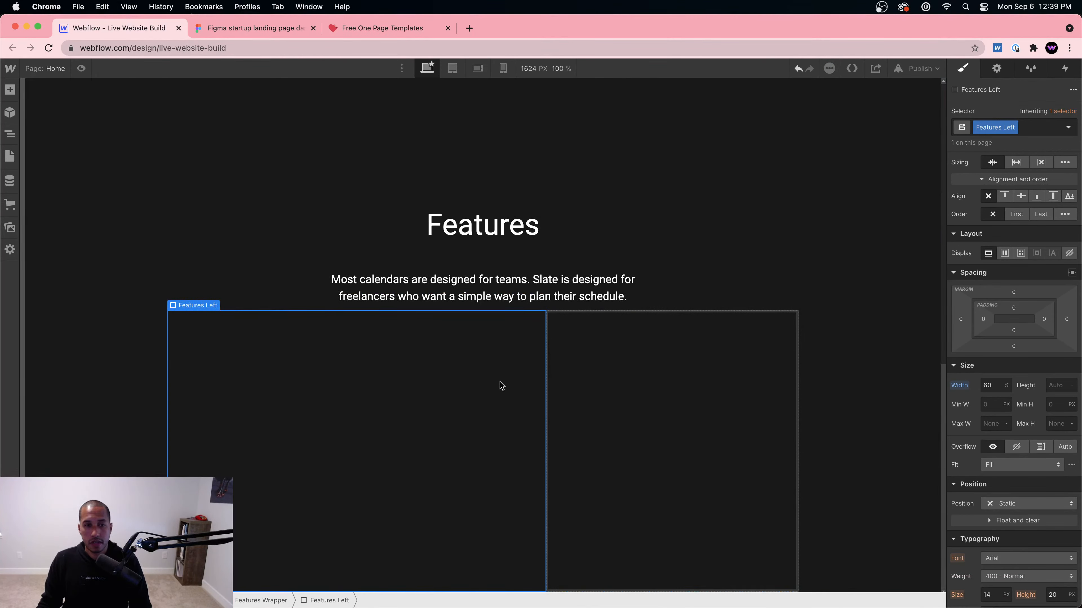
Step: Reset the Features Wrapper height from 500 px to Auto
click(258, 602)
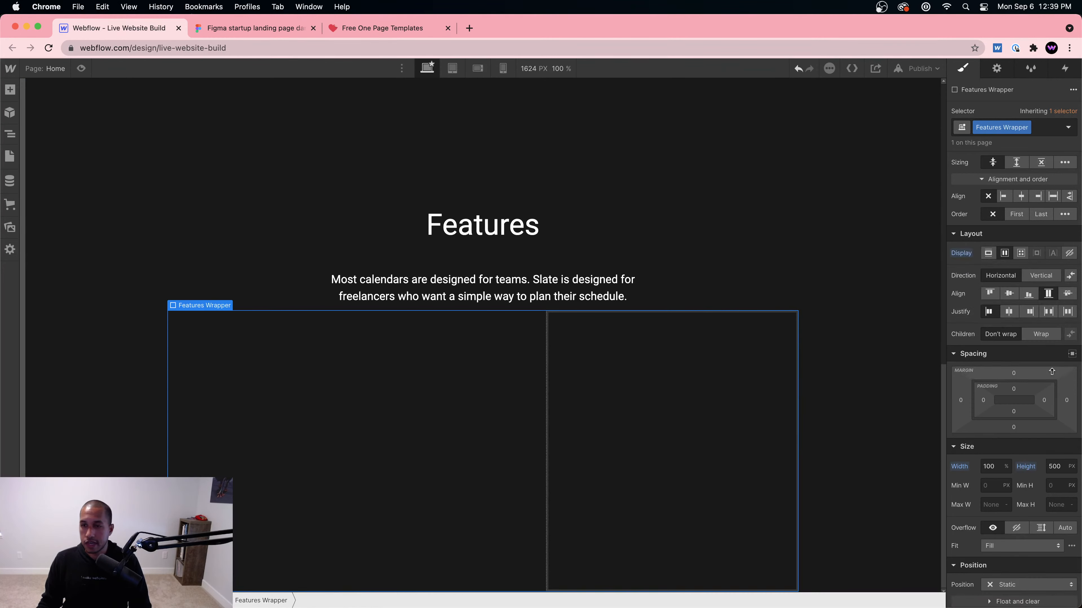
alt+click(1026, 466)
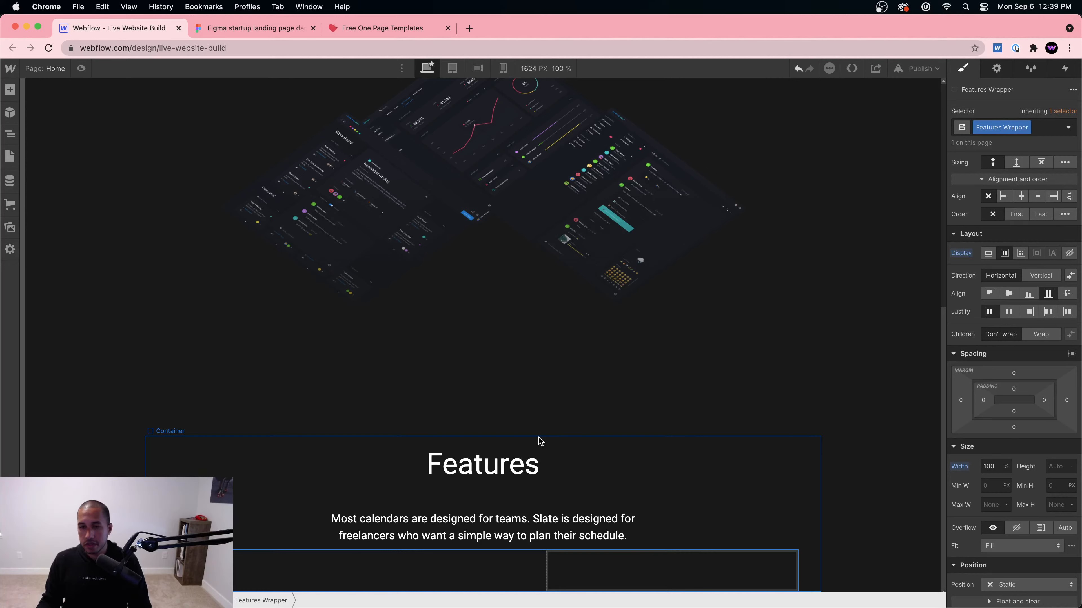
click(369, 559)
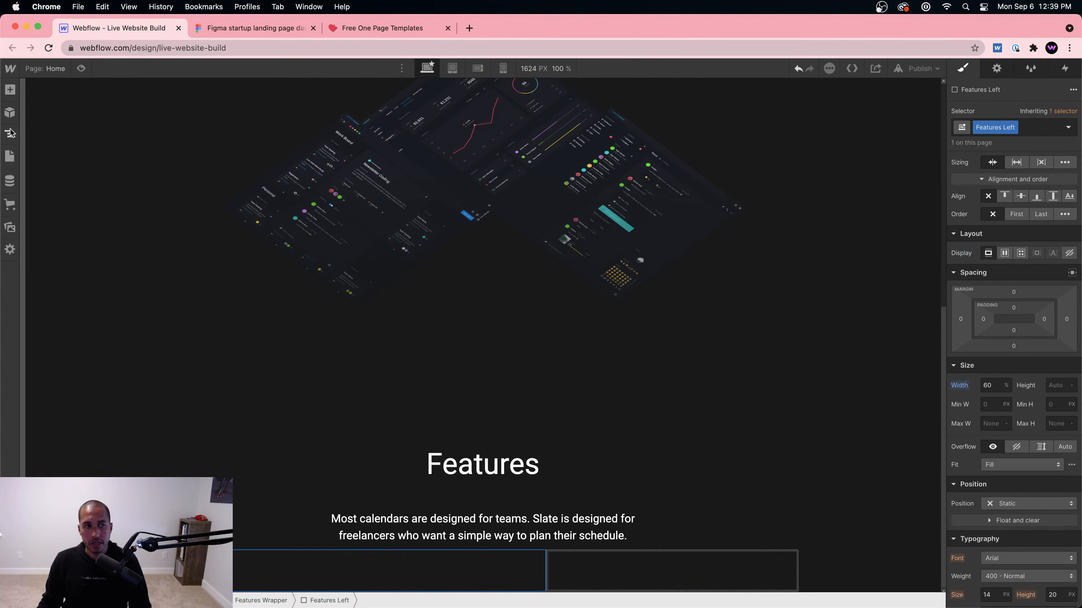
click(10, 227)
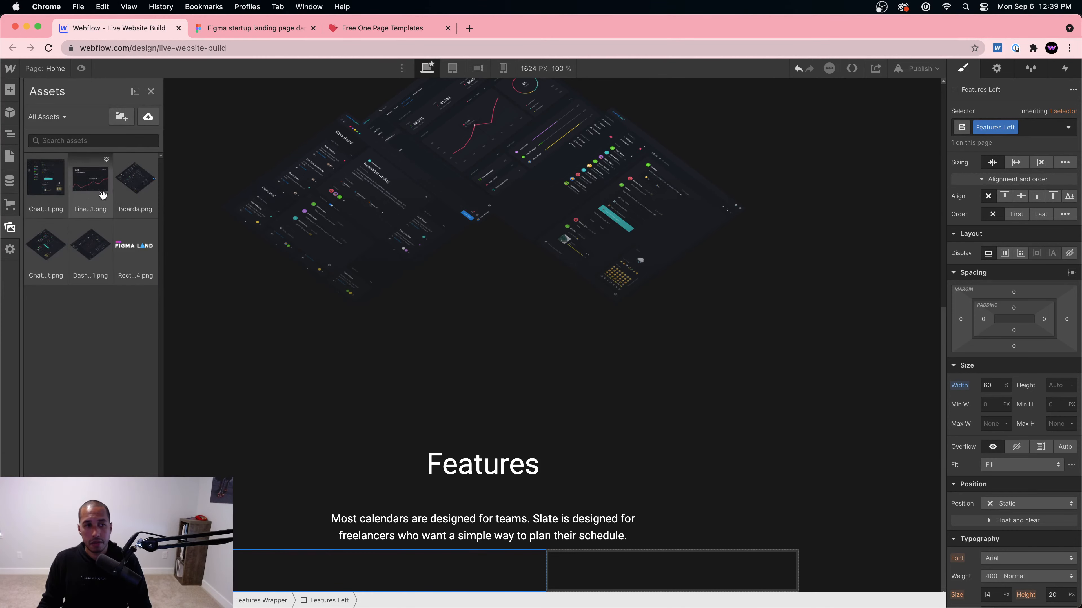
Step: Place the chat-bot screenshot in Features Left and give it the class Features Left Image
drag(39, 173, 298, 568)
scroll(527, 433, down, 2)
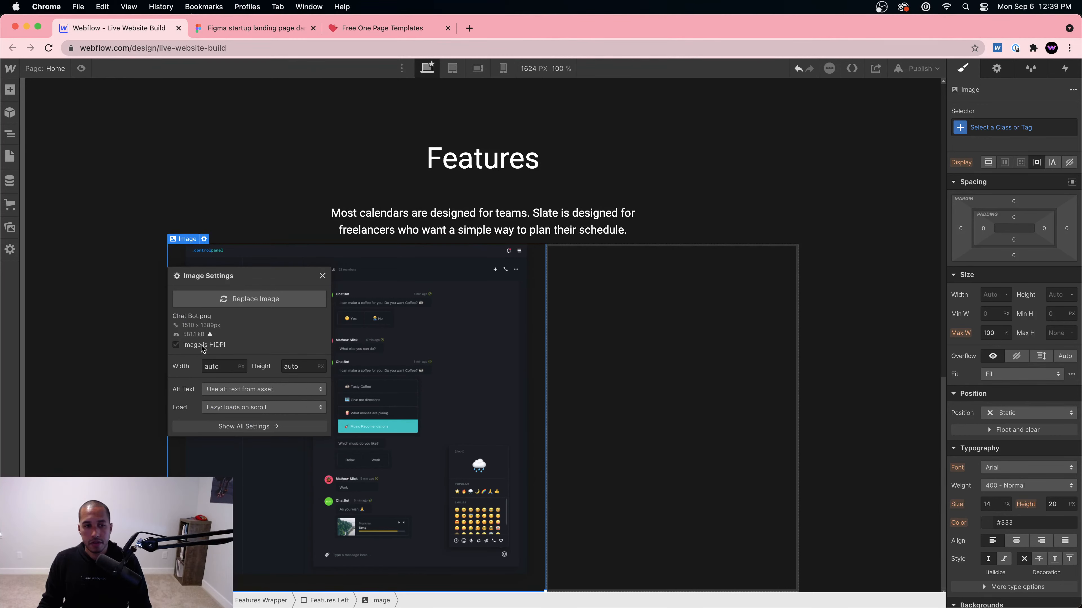
click(625, 405)
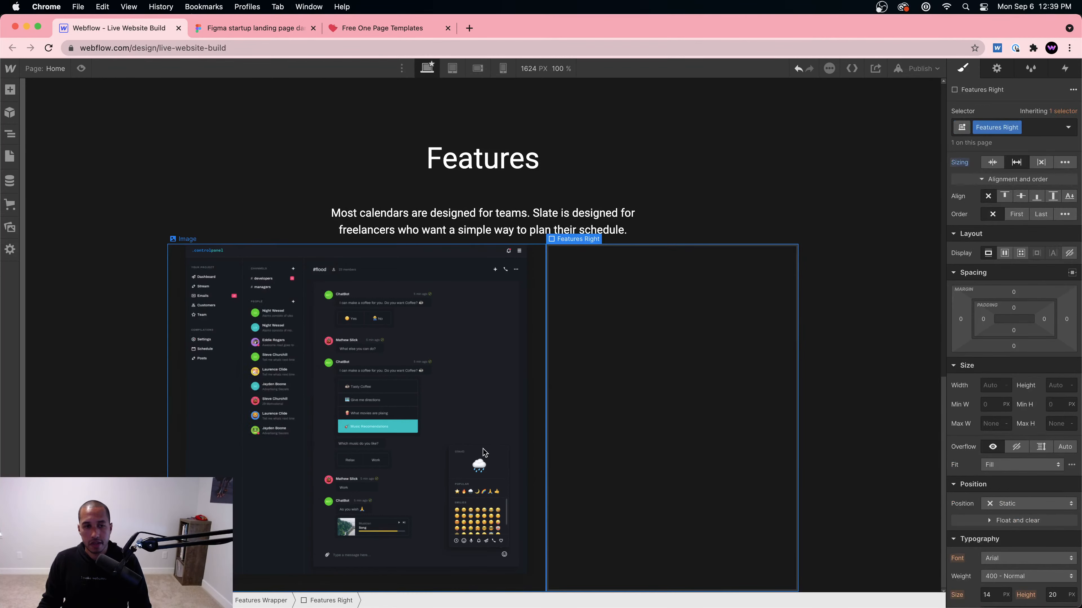
click(466, 452)
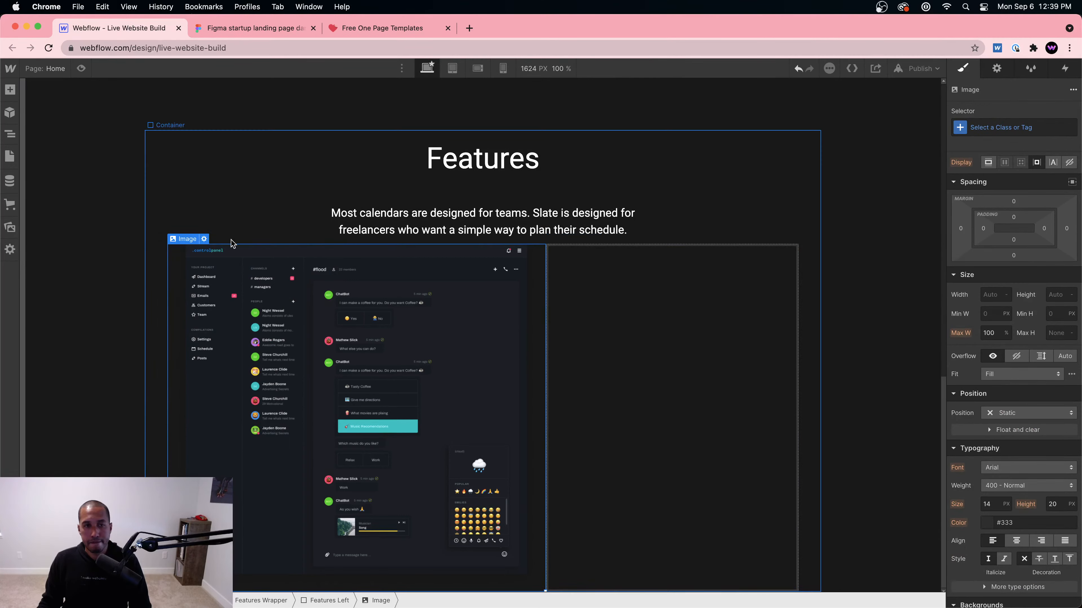
click(1033, 128)
text(F)
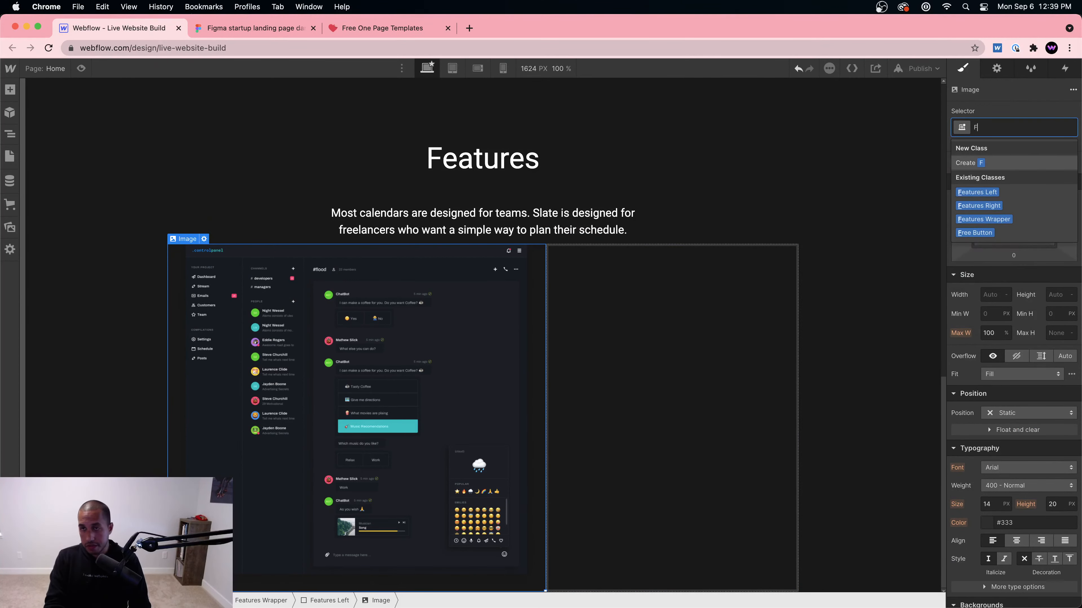
text(eatures Left Image)
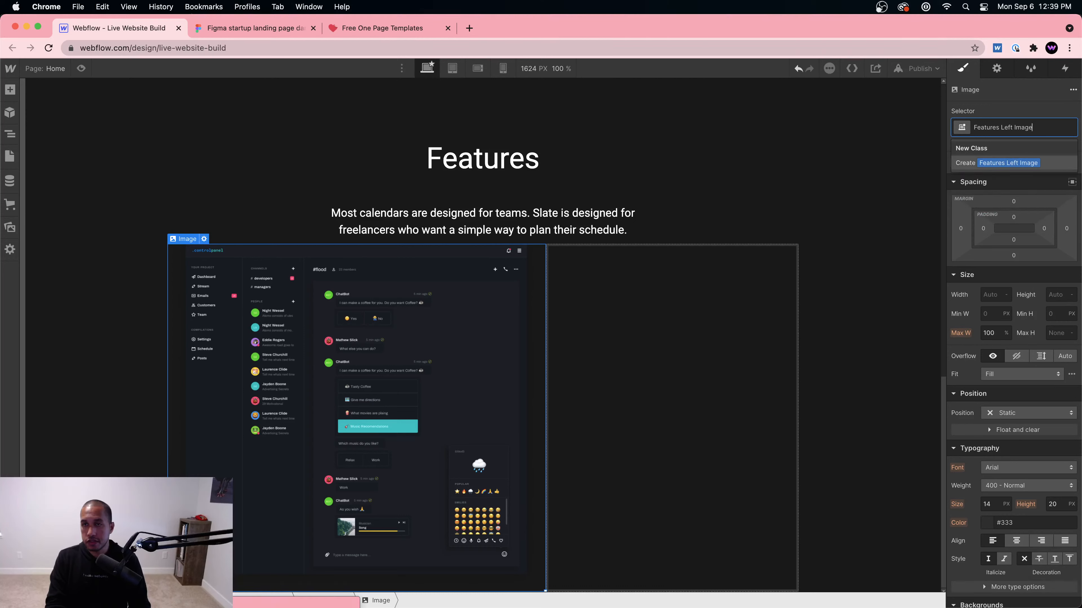
key(Return)
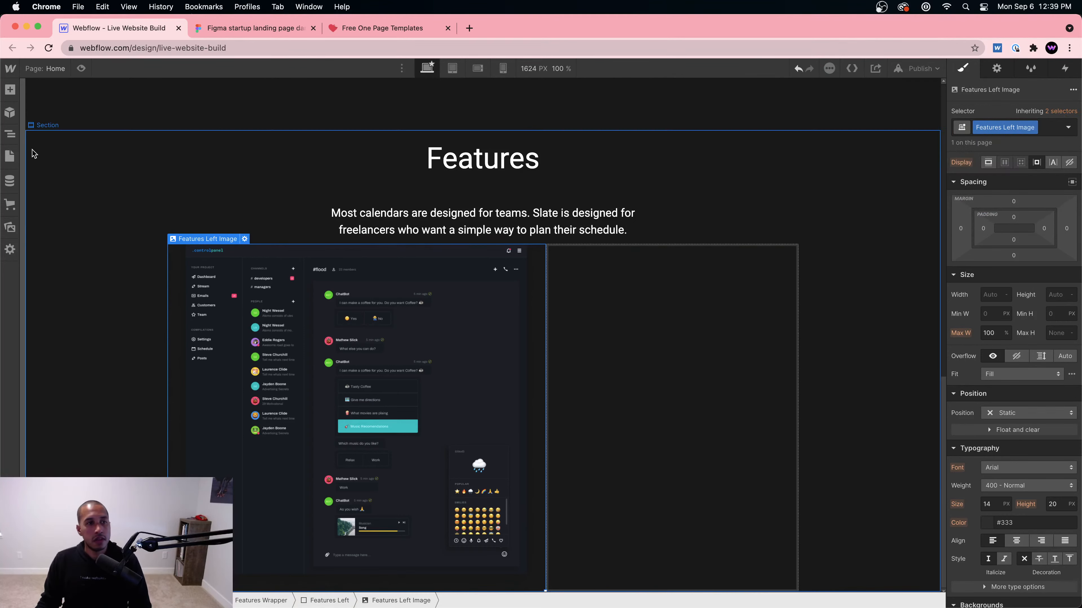
Step: Set the Features Left column to 60% width with Relative position
click(10, 133)
click(85, 423)
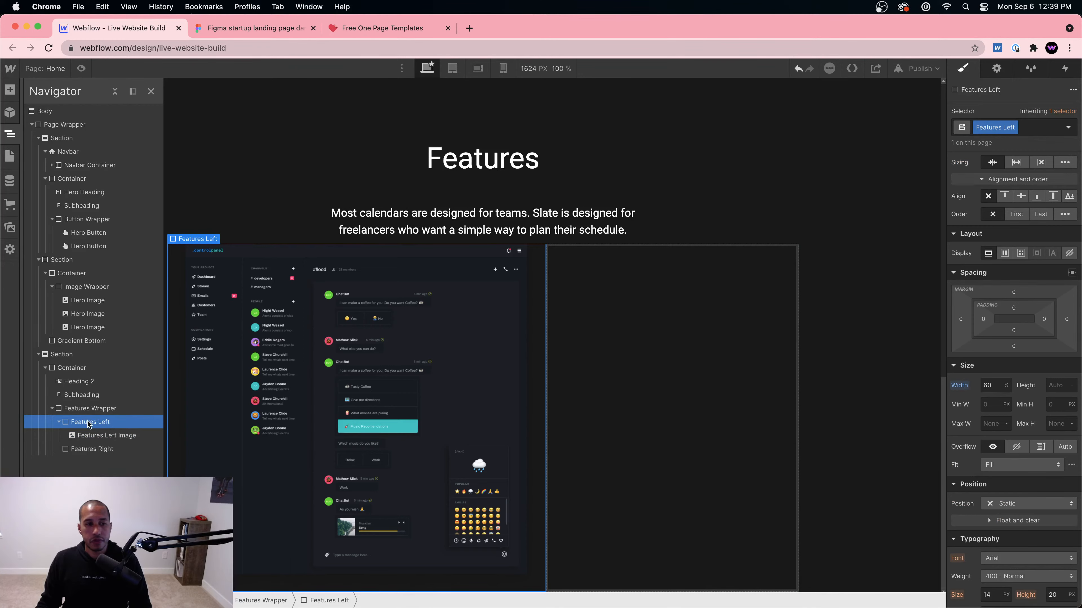
scroll(1019, 313, down, 5)
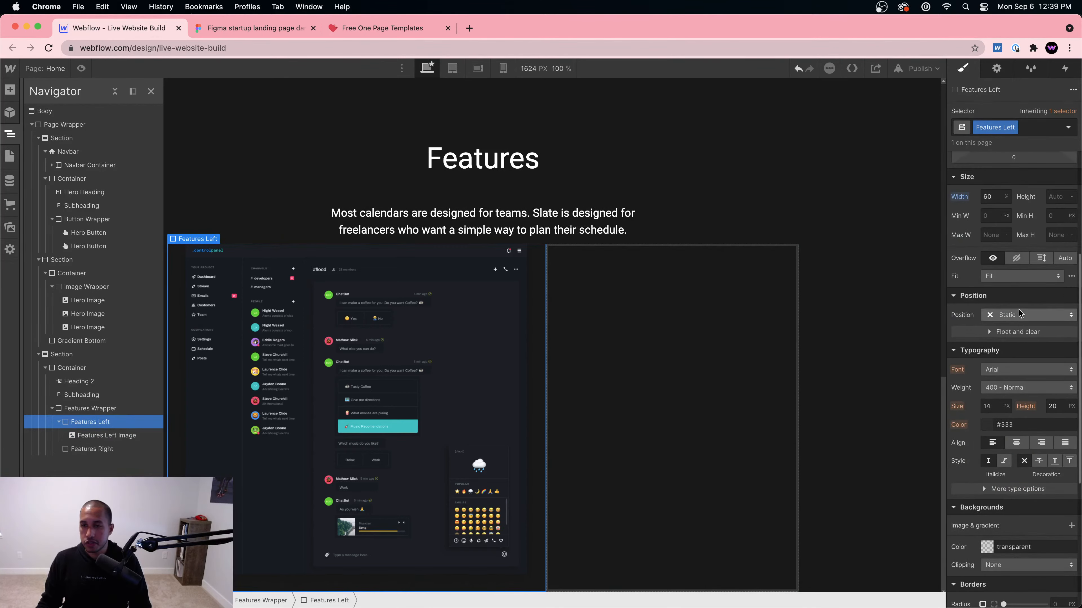
click(1019, 314)
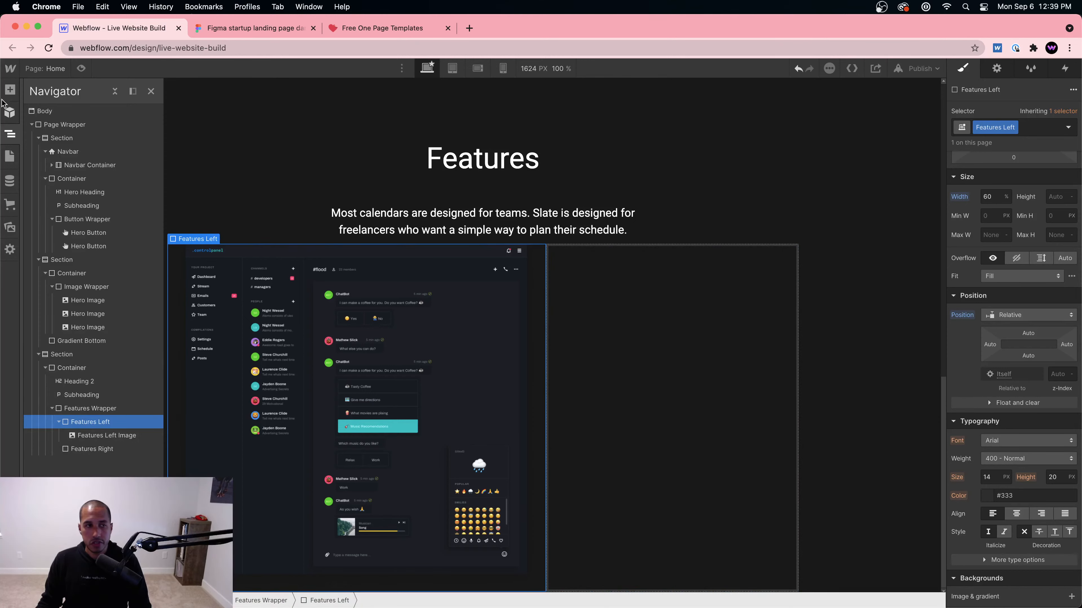
click(11, 90)
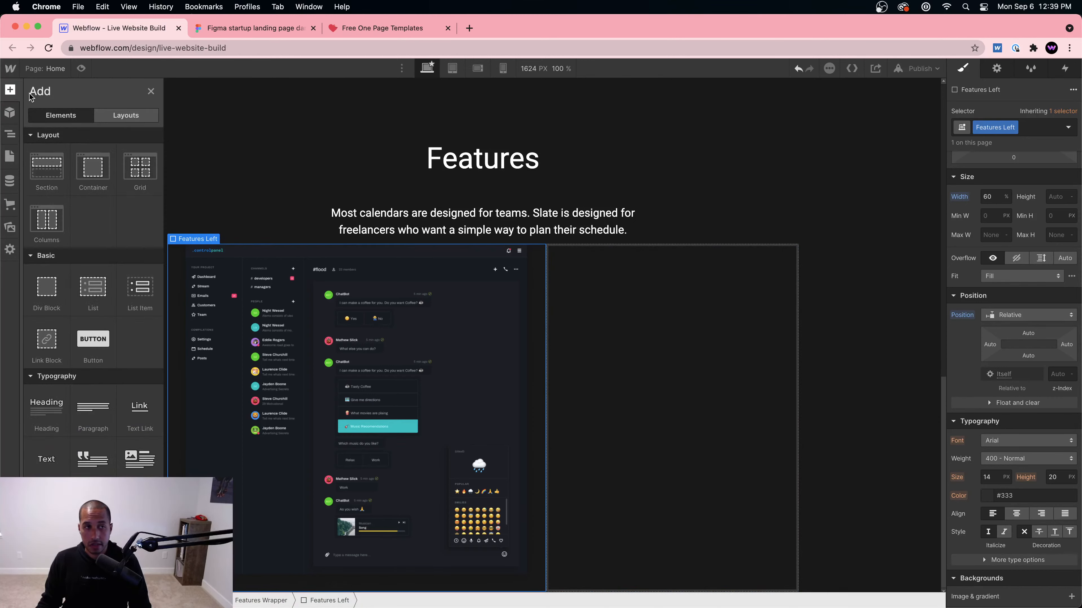
Step: Add a second image inside Features Left using Line Chart 1.png, marked HiDPI
scroll(85, 349, down, 3)
scroll(85, 349, down, 3)
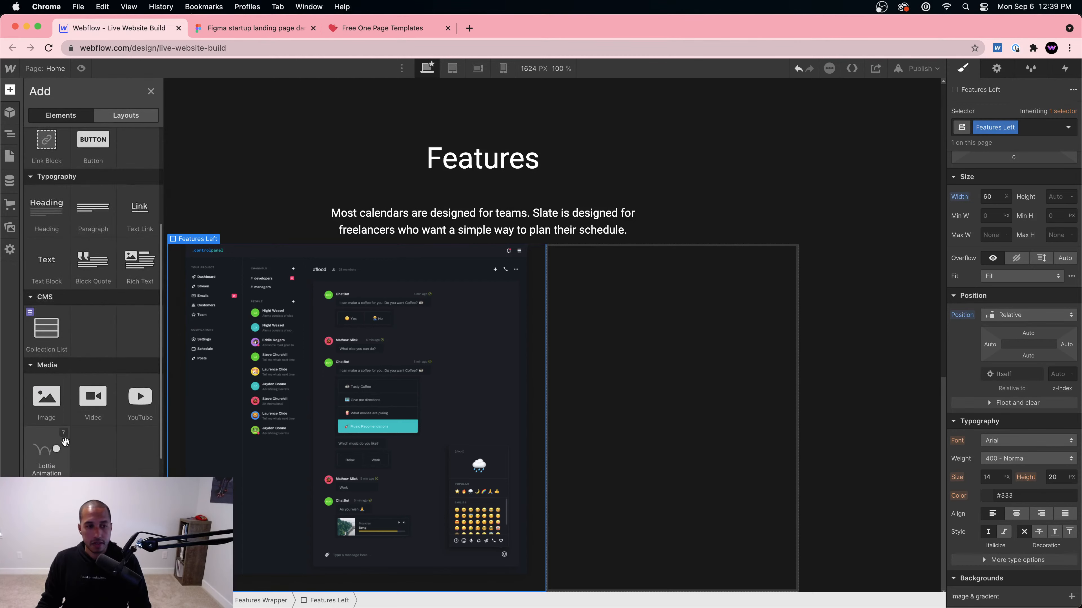
drag(44, 405, 463, 463)
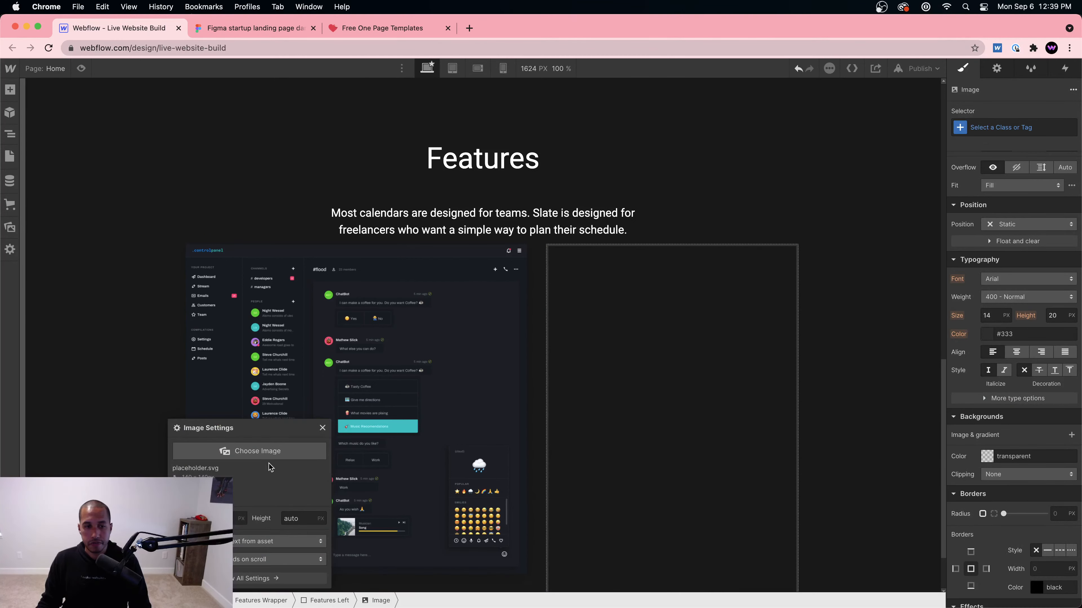
click(262, 452)
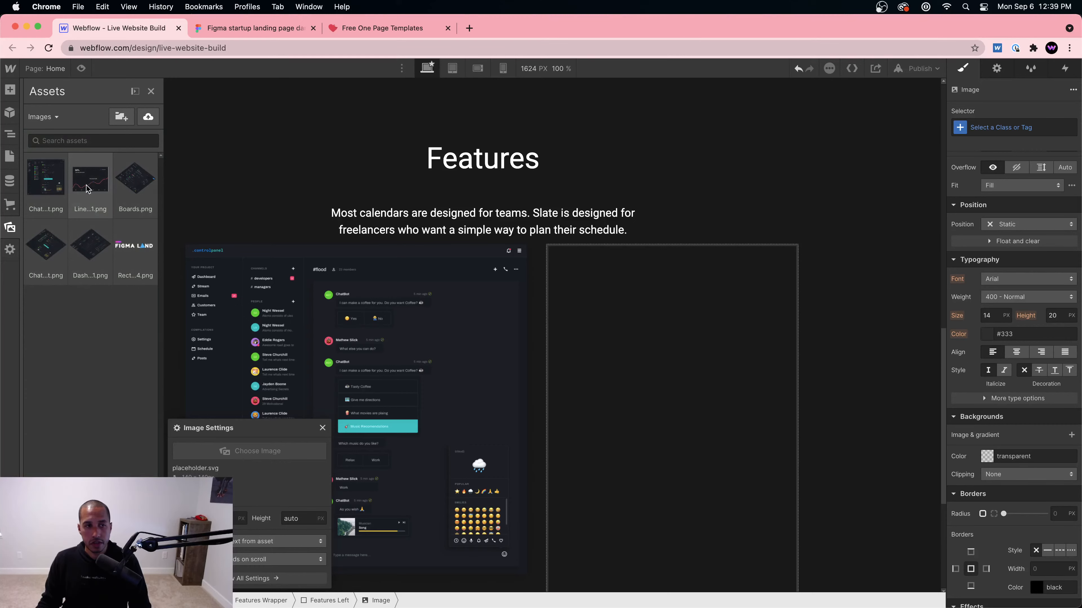
click(89, 187)
scroll(379, 379, down, 5)
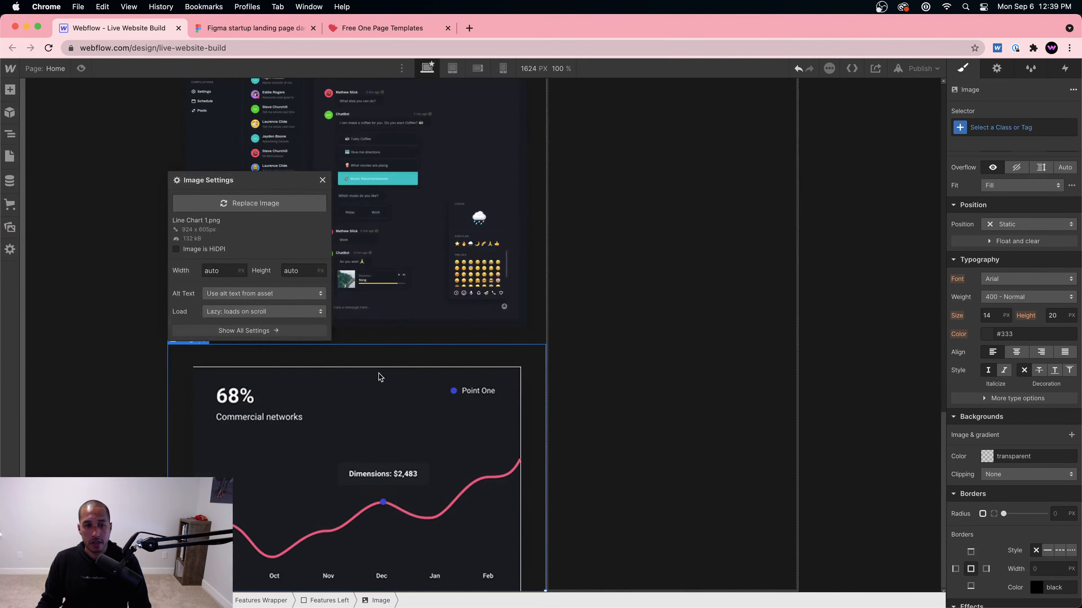
scroll(351, 327, up, 1)
click(193, 298)
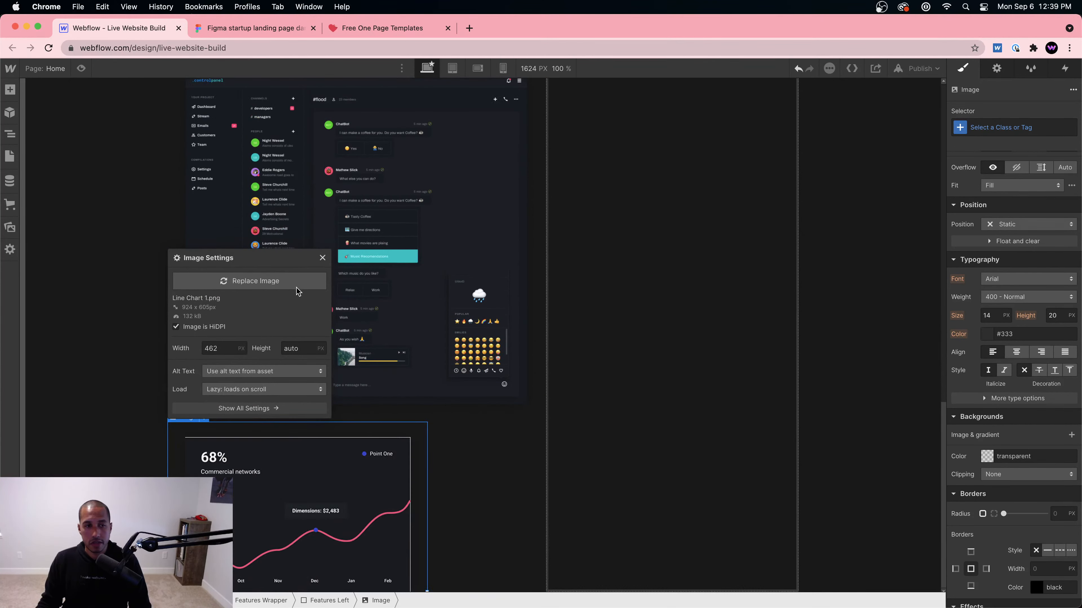
click(322, 259)
scroll(324, 265, up, 3)
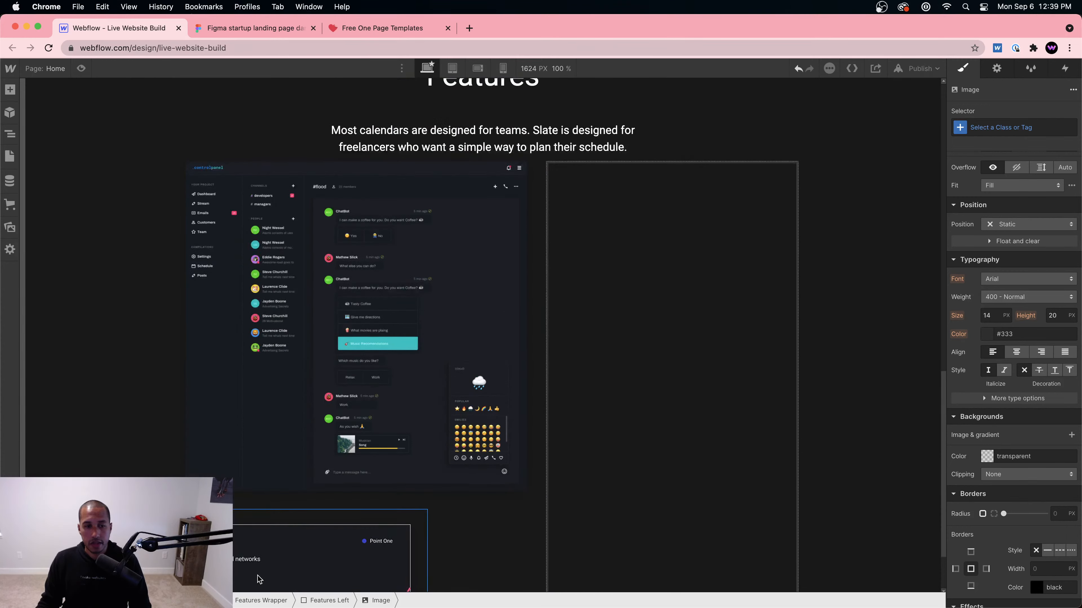
Step: Give the chart image the class Features Left Second Image
click(1009, 128)
text(Features Sec)
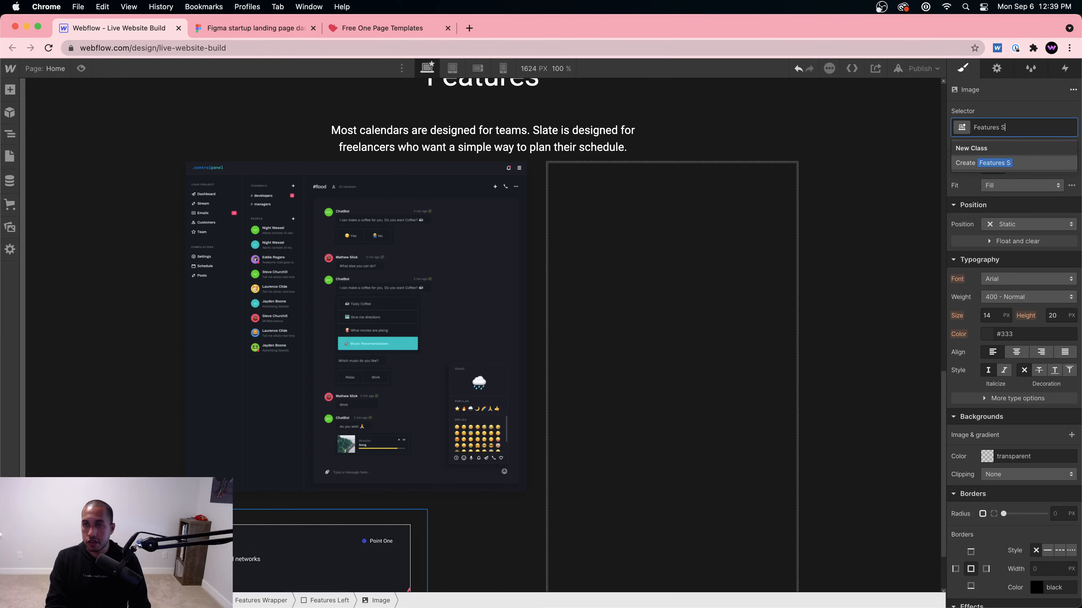
key(BackSpace)
text(Left Second Image)
key(Return)
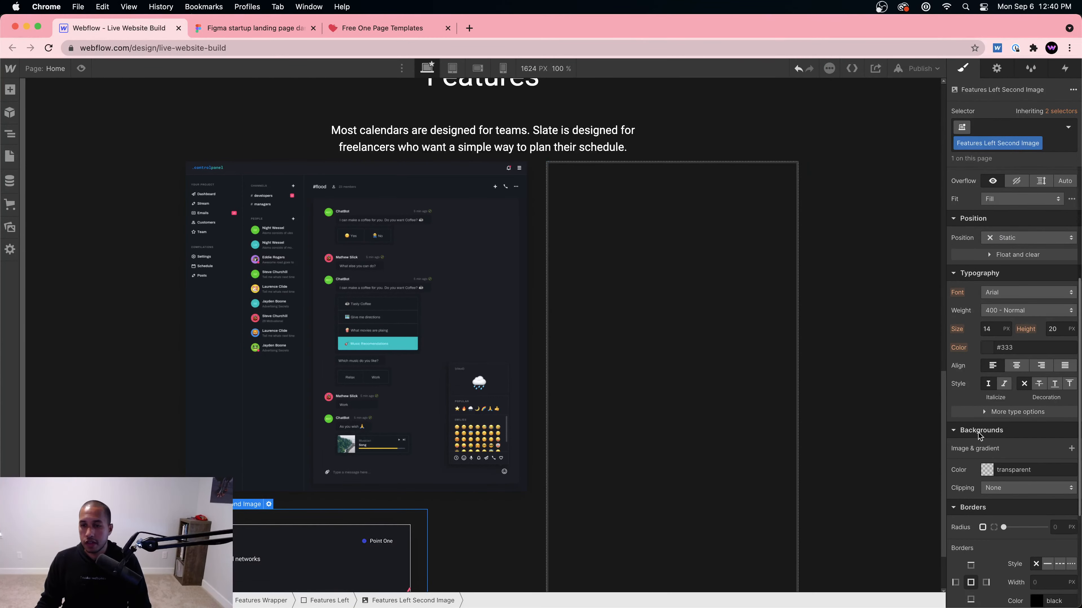
Step: Make the chart image absolutely positioned, pinned to the bottom-right corner
scroll(978, 435, up, 3)
click(1026, 298)
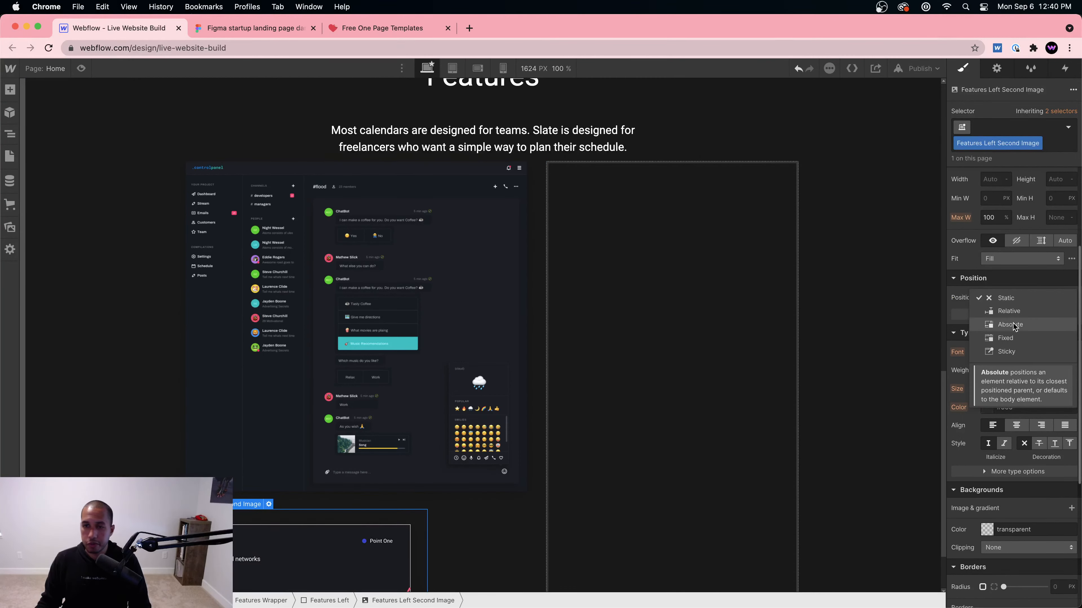
click(1014, 325)
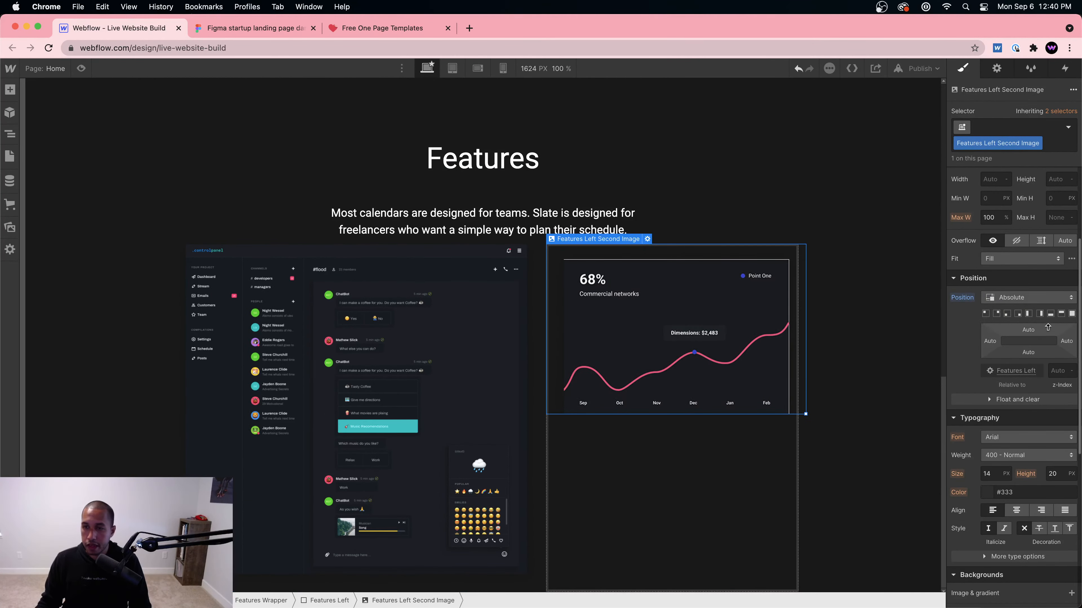
click(1018, 314)
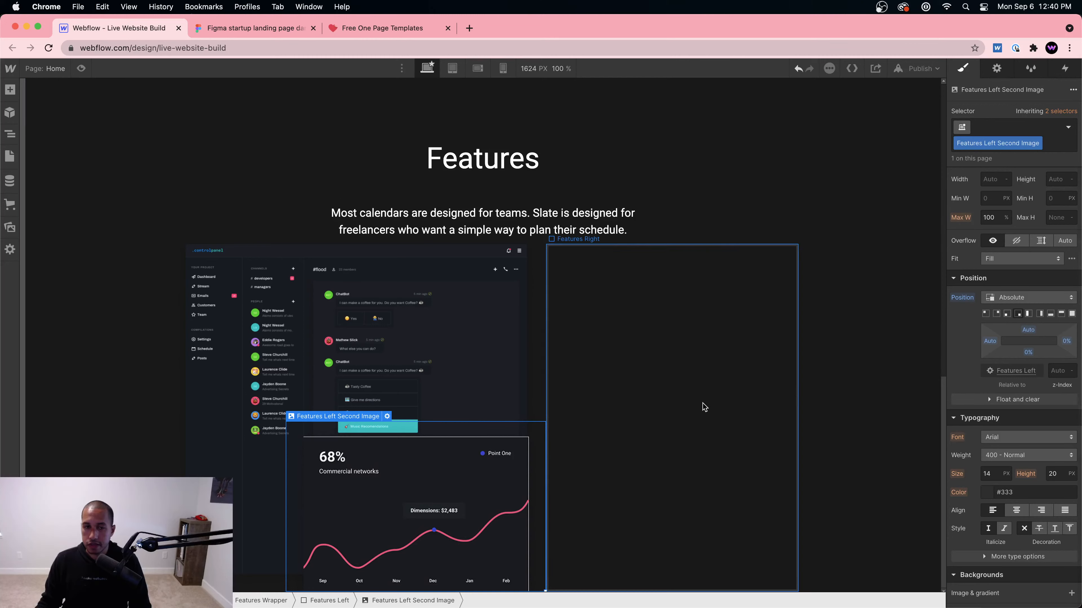
drag(1025, 333, 1039, 350)
key(super+z)
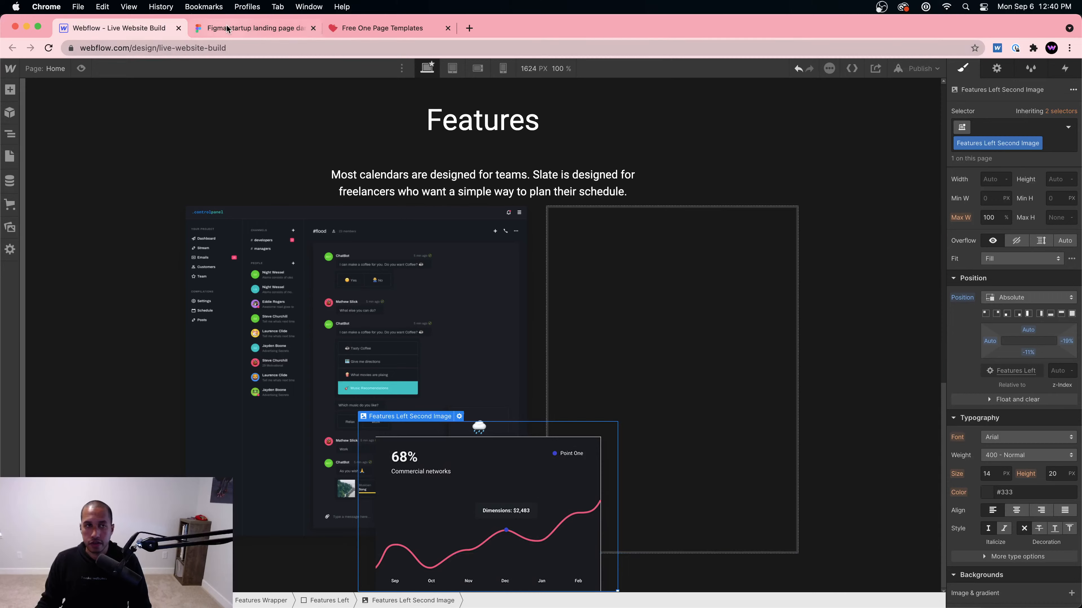
Step: Fine-tune the chart image's offsets against the Figma design so it overlaps the chat-bot screenshot
click(227, 29)
key(Escape)
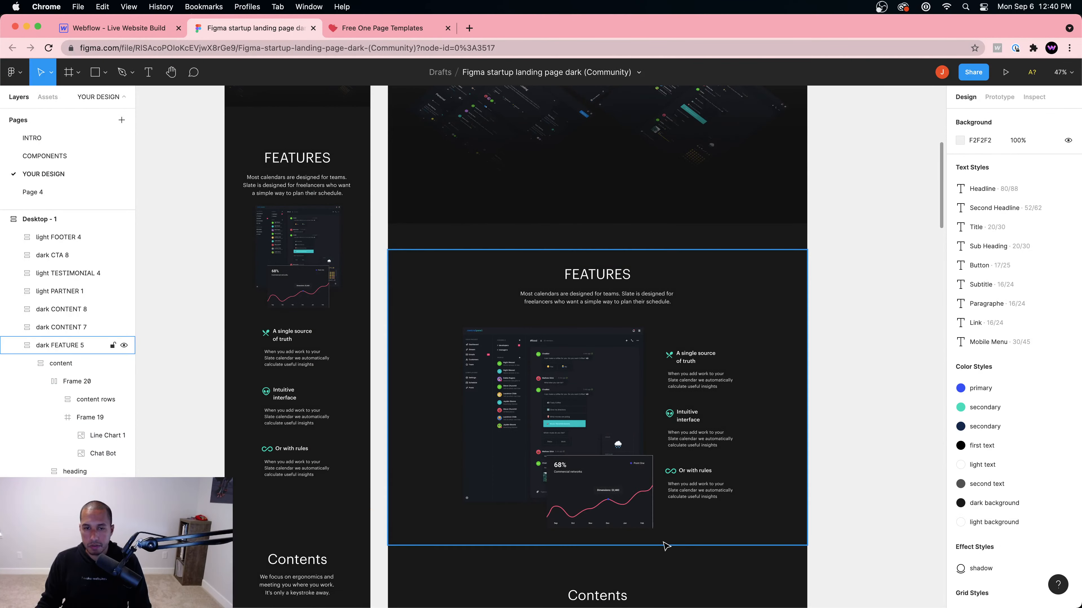
click(123, 28)
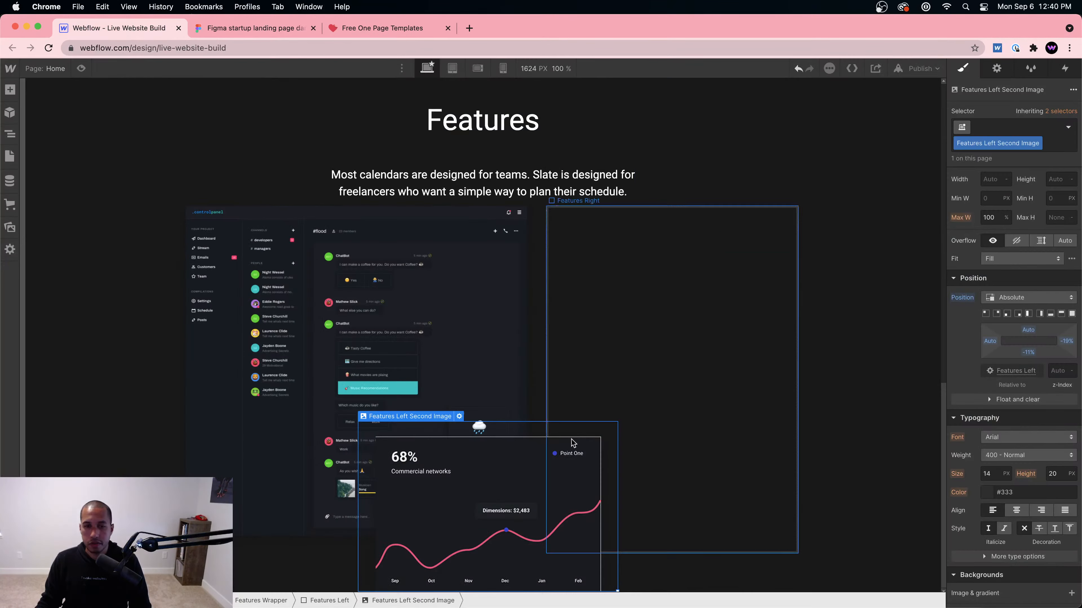
drag(1066, 341, 1067, 343)
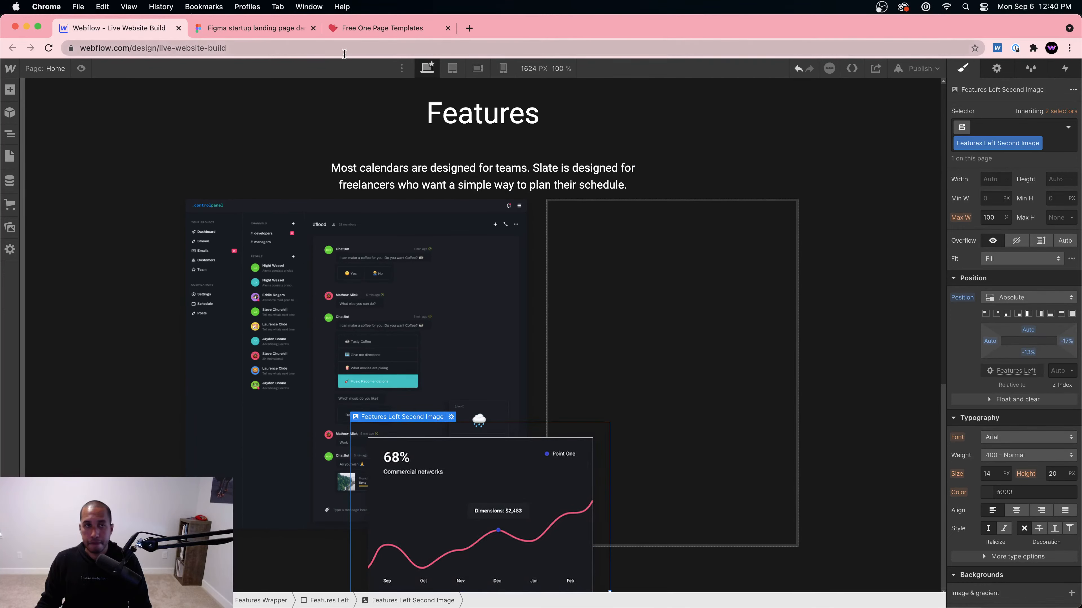
click(272, 29)
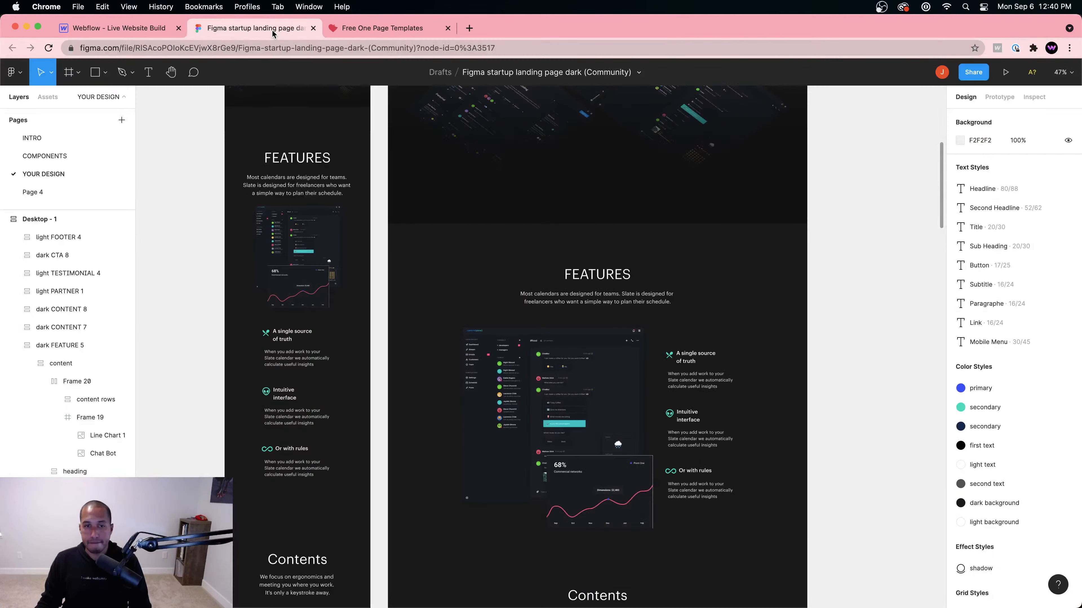
click(130, 29)
drag(1066, 341, 1058, 337)
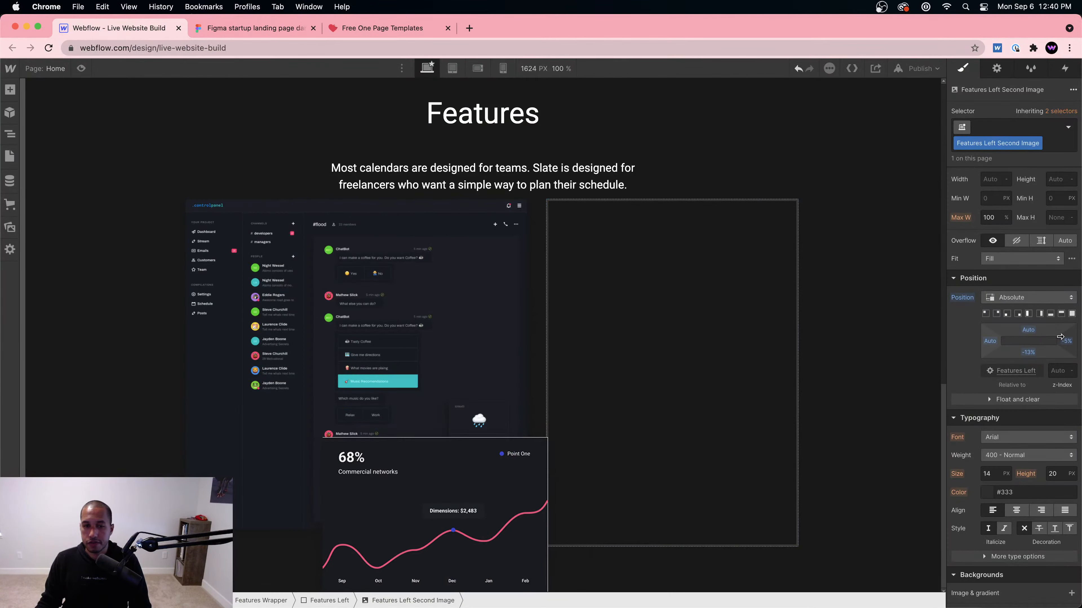
click(208, 29)
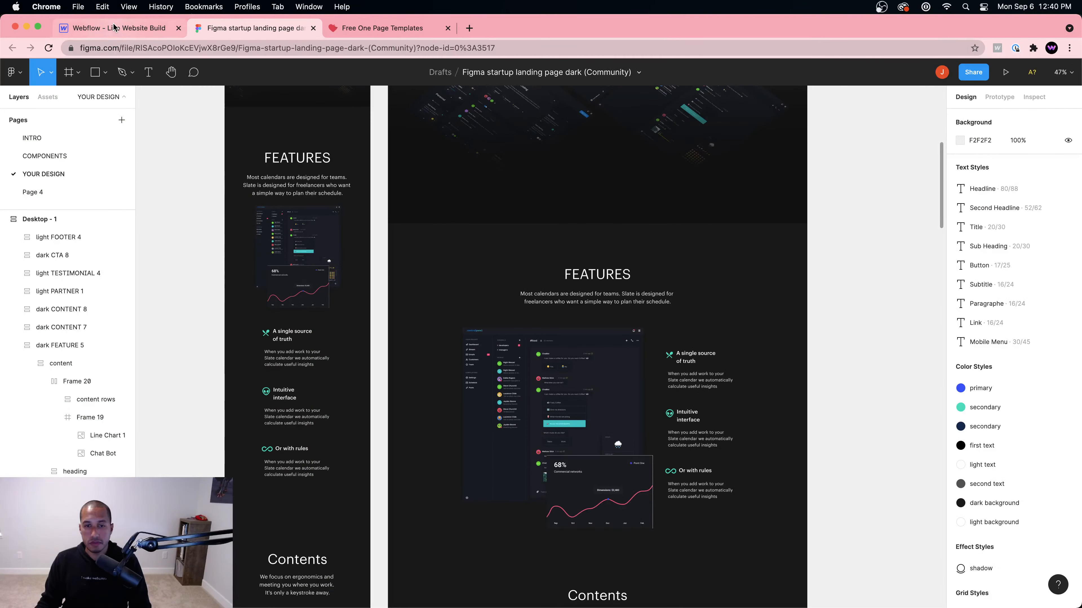
click(98, 28)
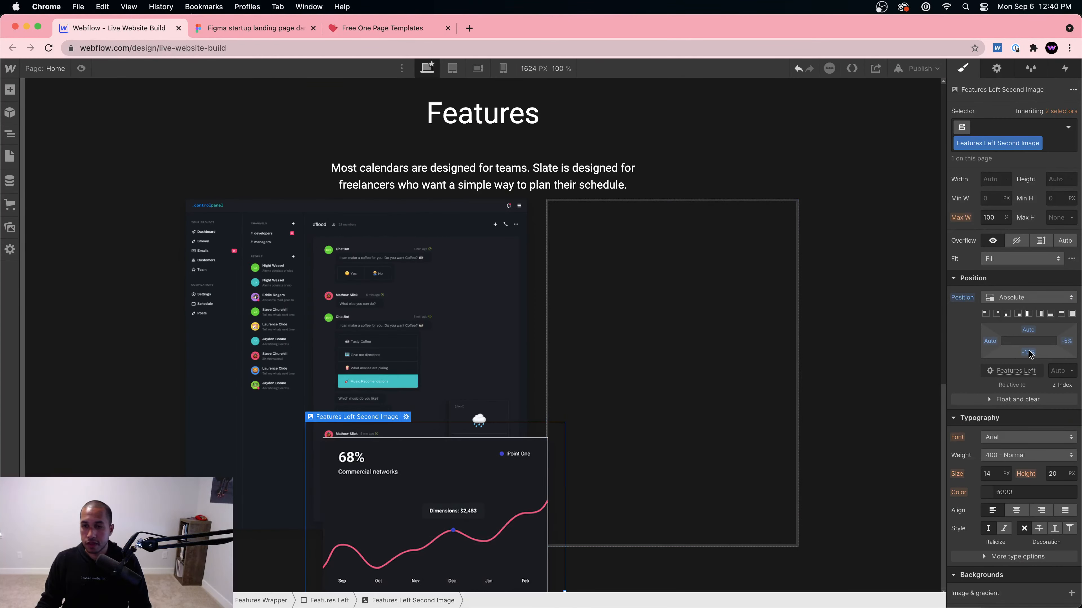
drag(1028, 352, 1028, 353)
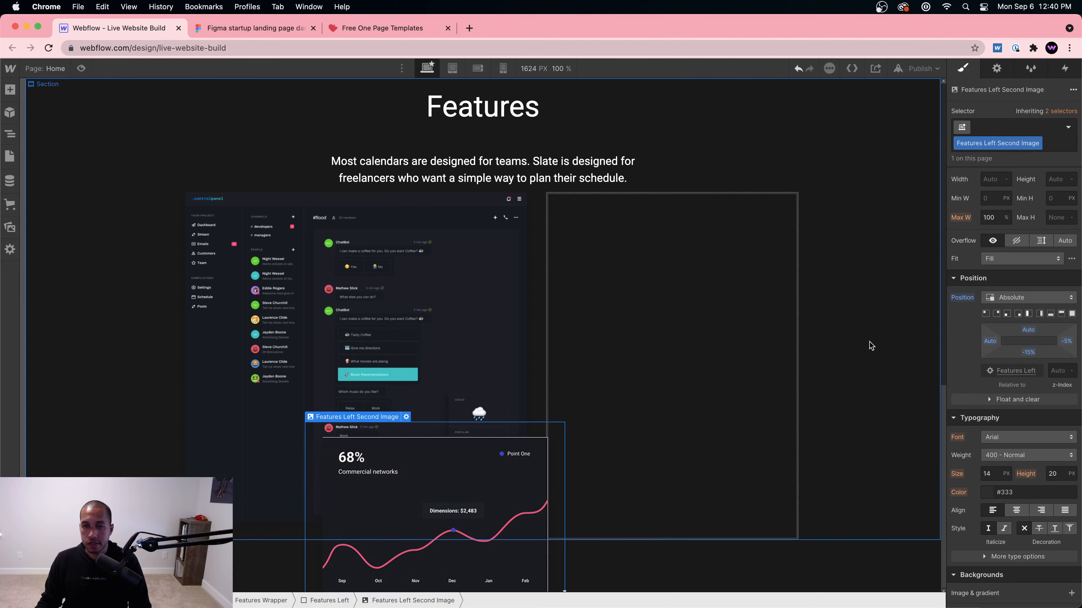
Step: Give the Features section (Section 2) a fixed 1000 px height, discarding the margin change
click(847, 368)
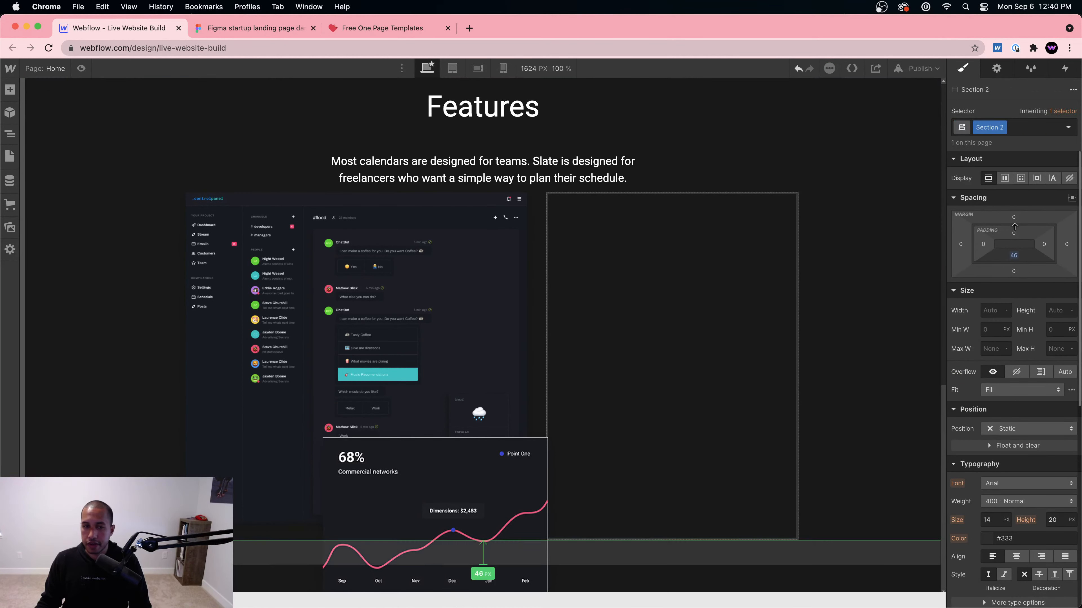
alt+click(1013, 255)
drag(1013, 269, 1012, 430)
key(super+z)
key(super+z)
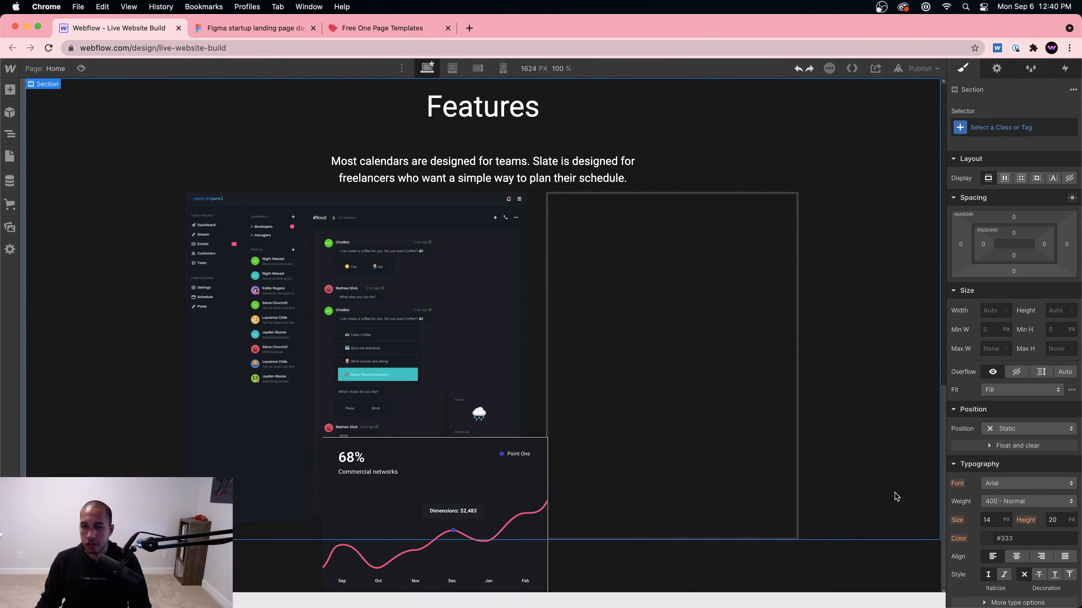
click(1062, 305)
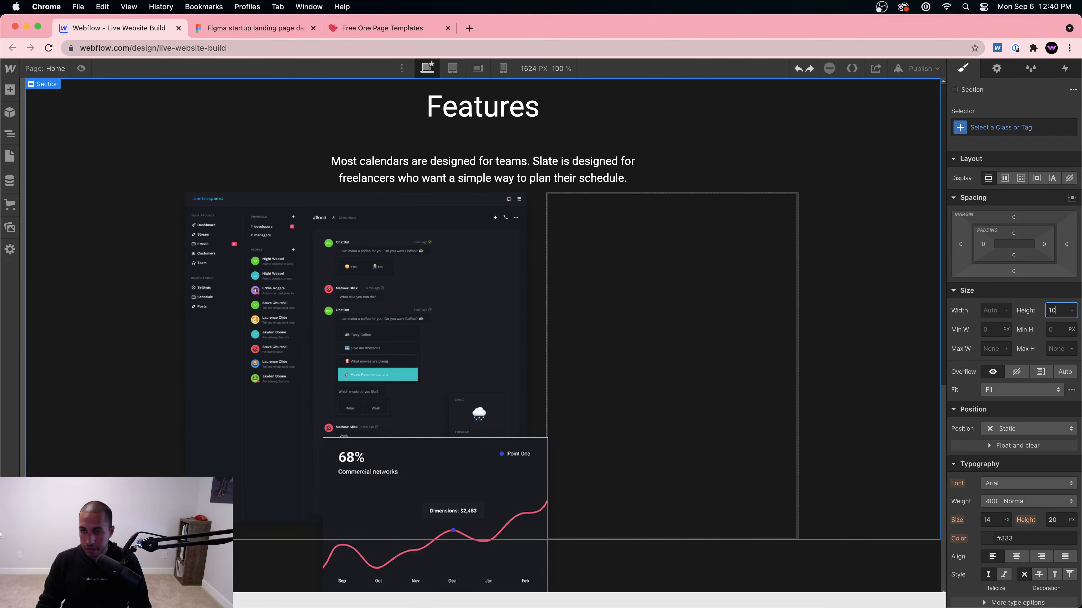
key(Return)
scroll(515, 389, down, 2)
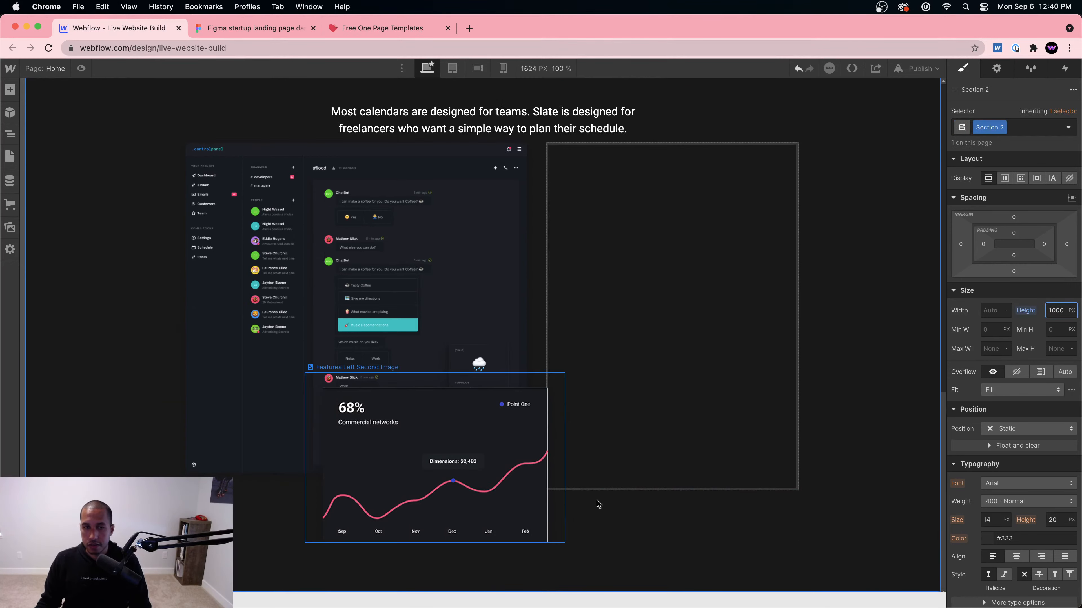
scroll(696, 368, up, 10)
scroll(695, 370, down, 10)
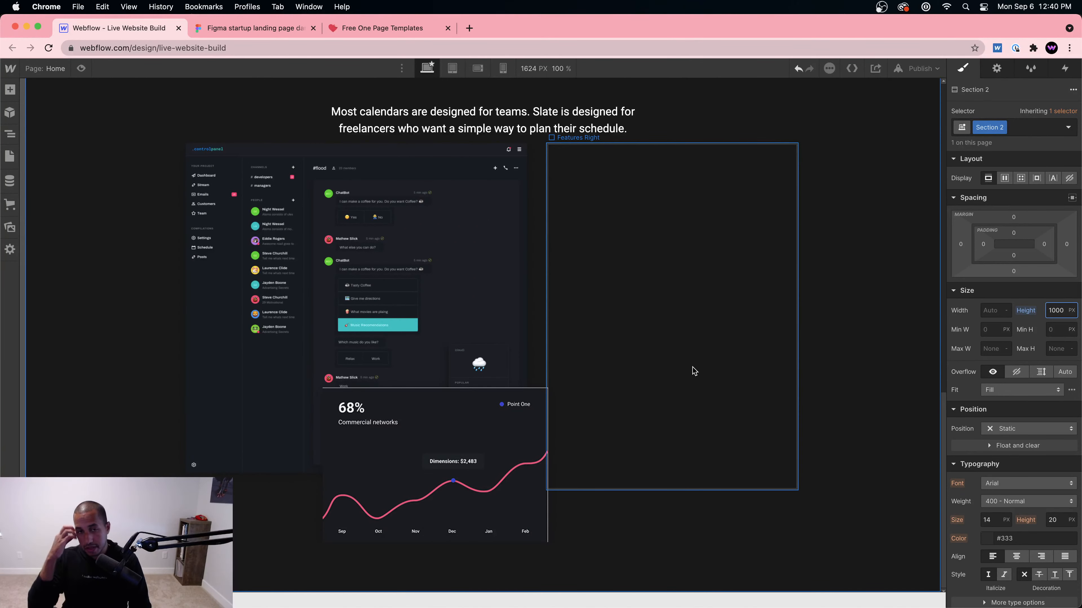
click(443, 477)
click(661, 557)
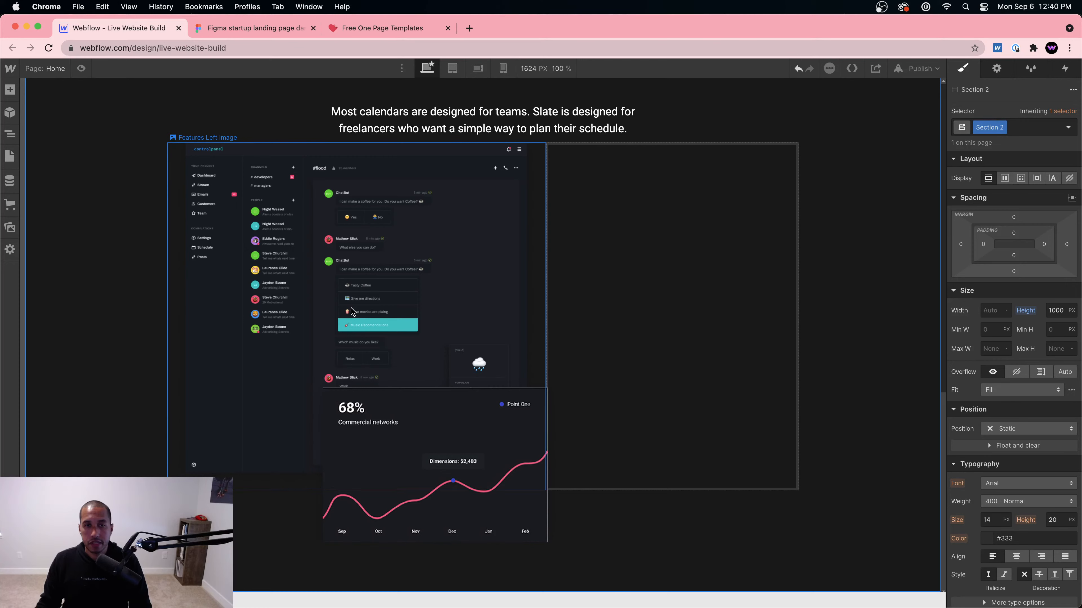
click(324, 179)
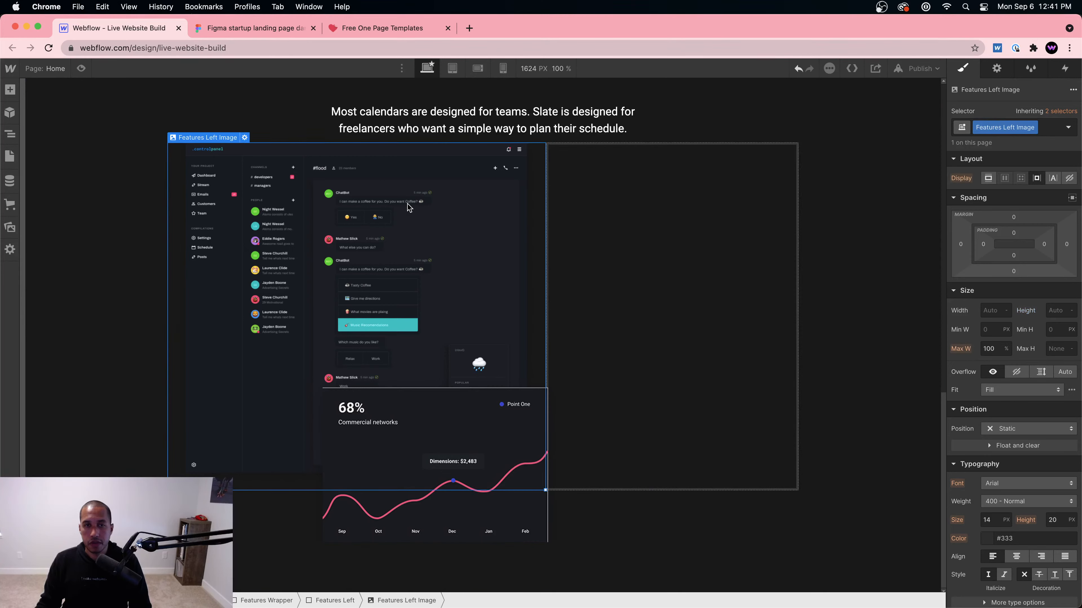
Step: In Figma, drill into the Features frame to the ic:round-restaurant-menu icon and show its export settings
key(ctrl+Tab)
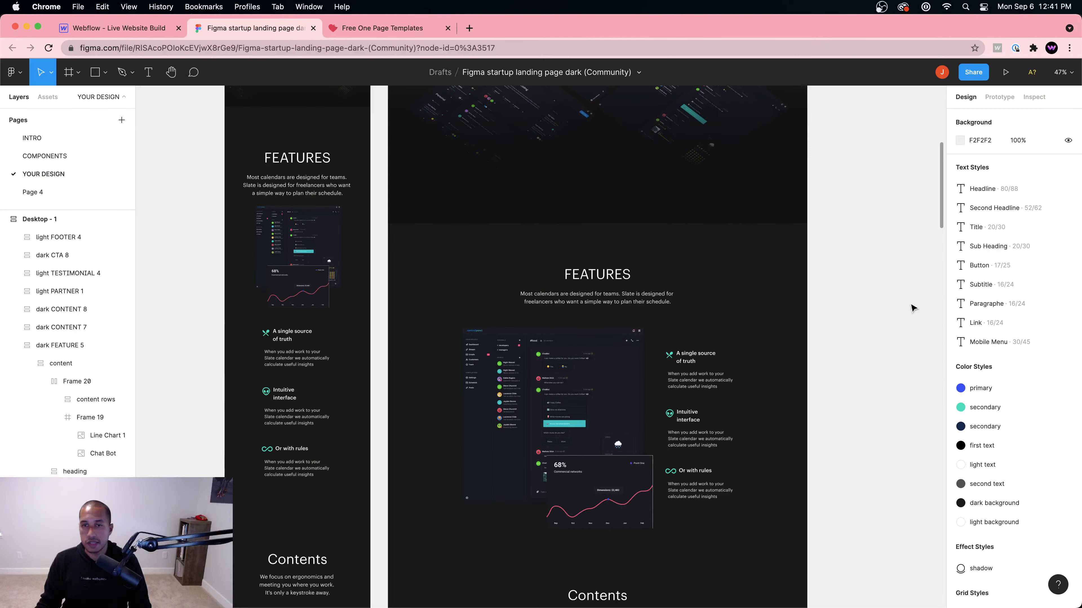
click(666, 359)
double_click(670, 360)
double_click(672, 358)
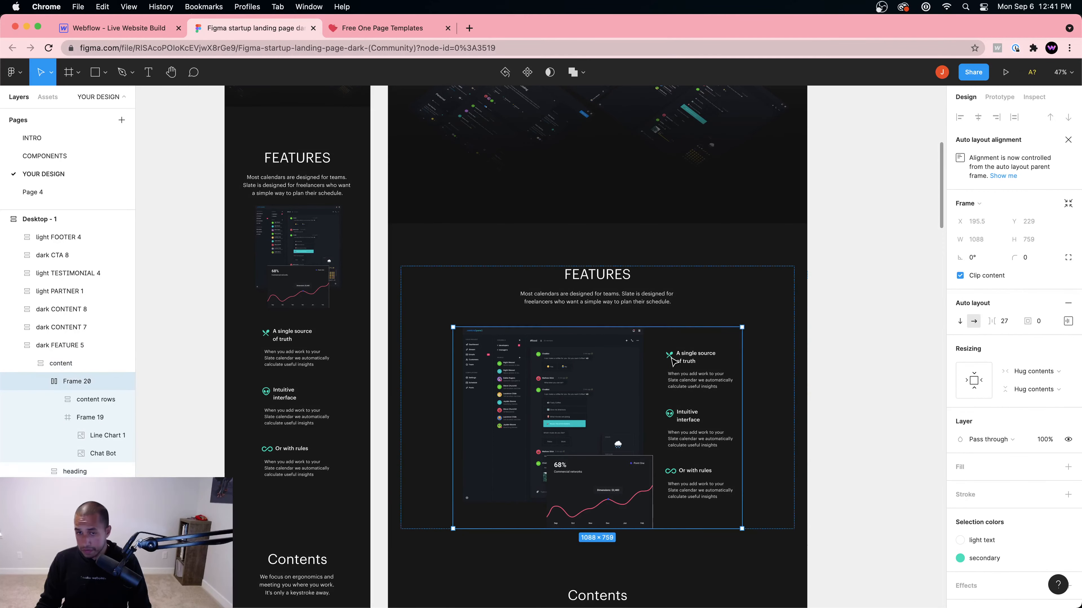
double_click(671, 359)
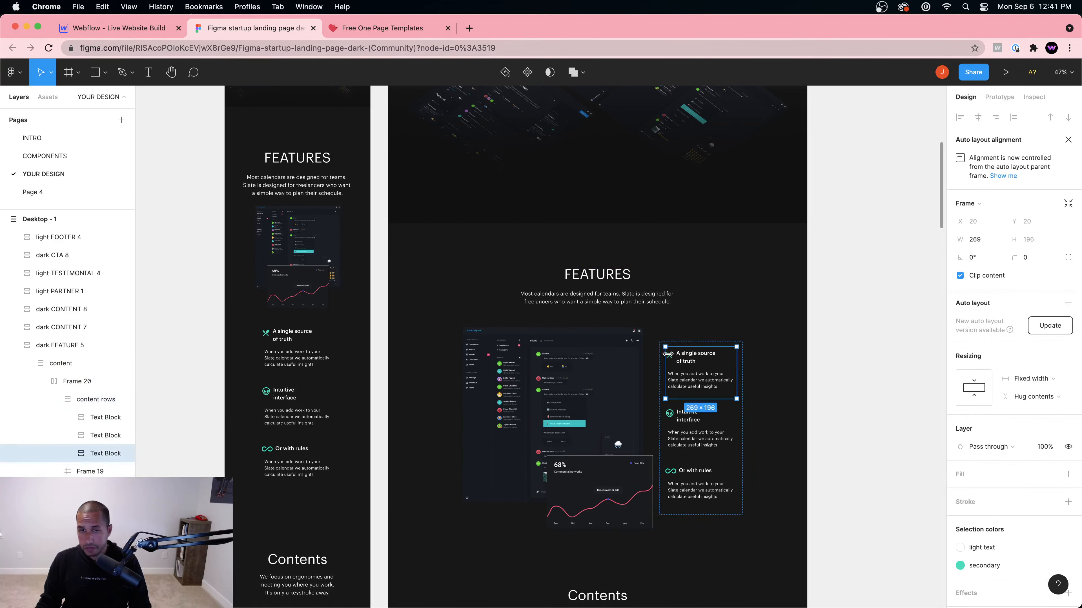
double_click(671, 359)
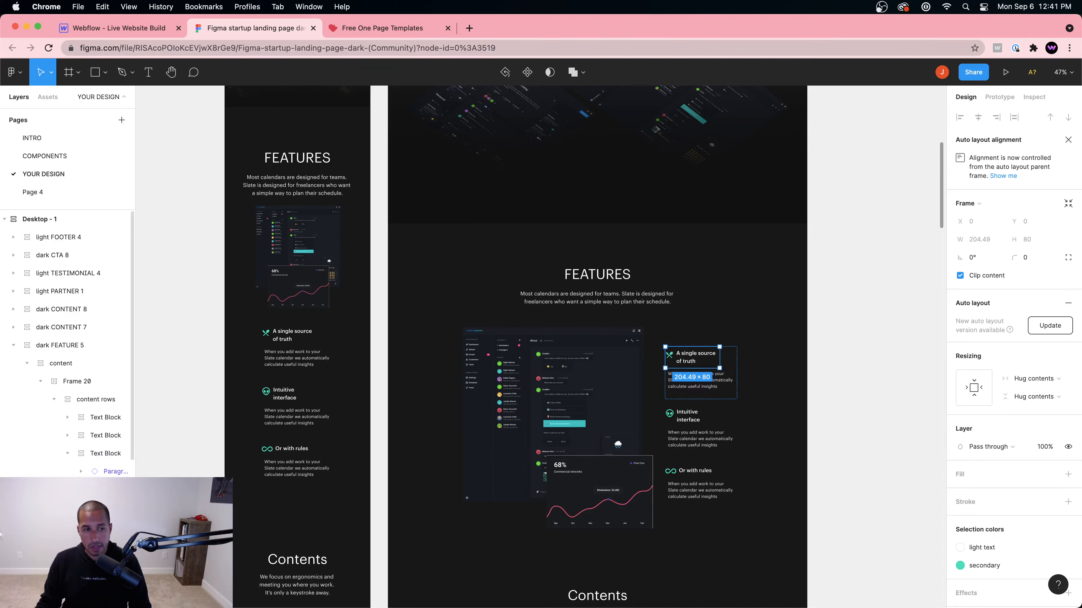
scroll(15, 455, down, 1)
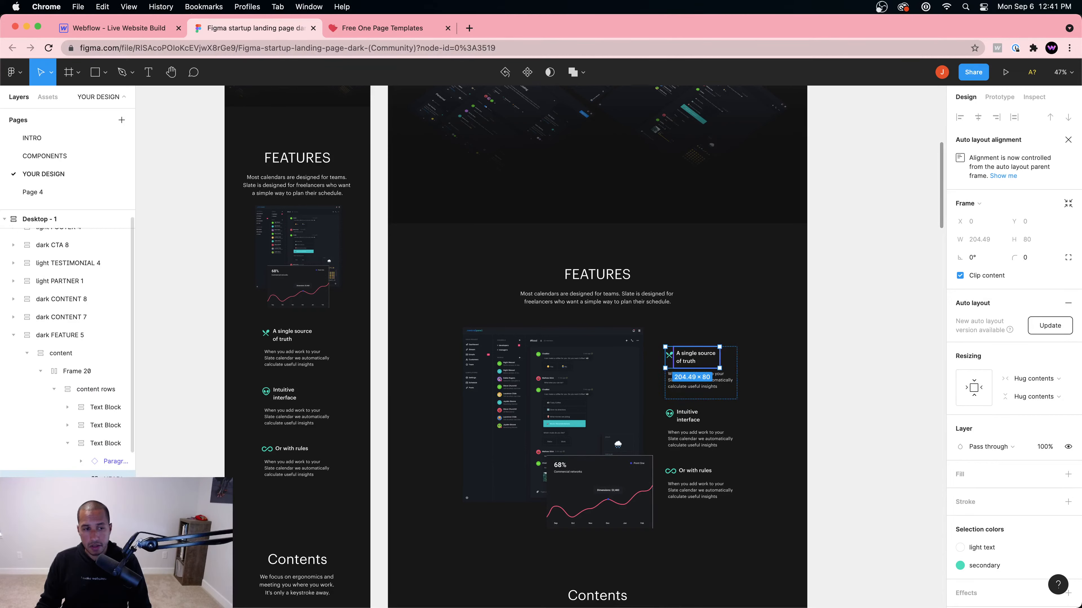
click(669, 354)
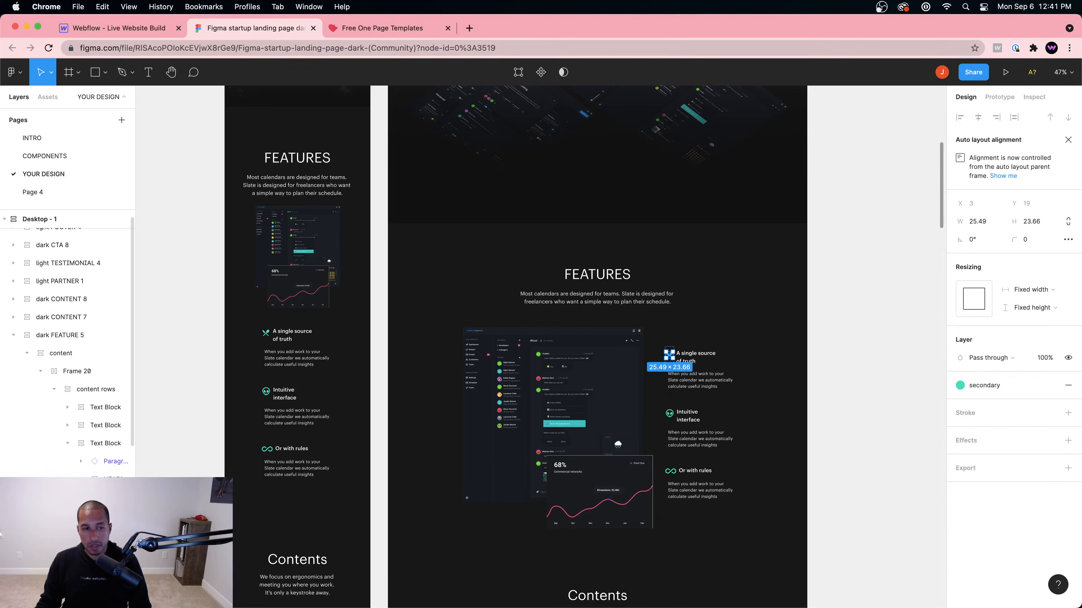
drag(135, 324, 228, 324)
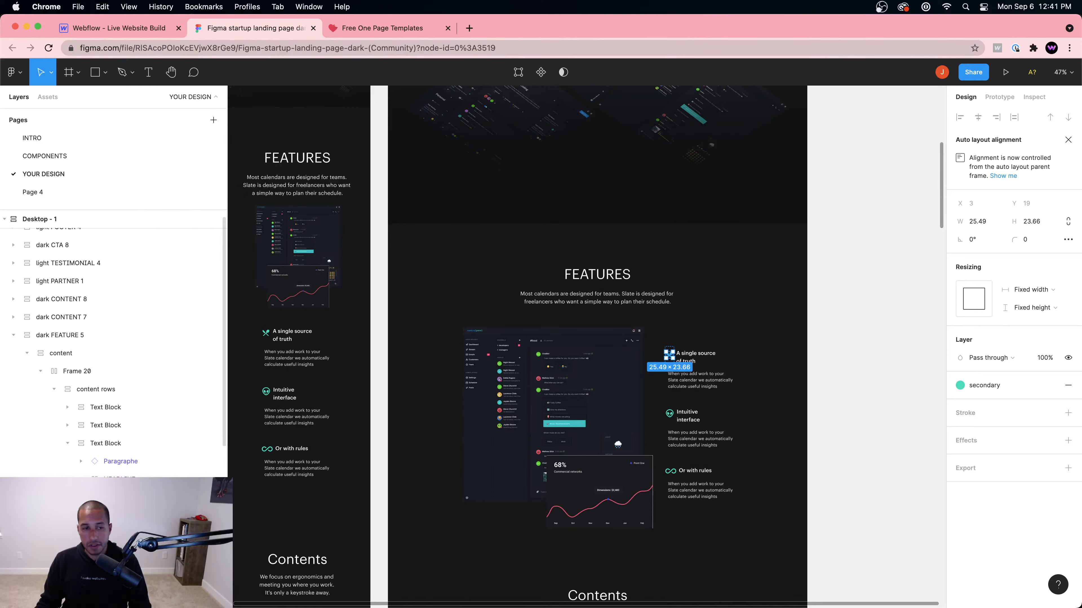
click(670, 349)
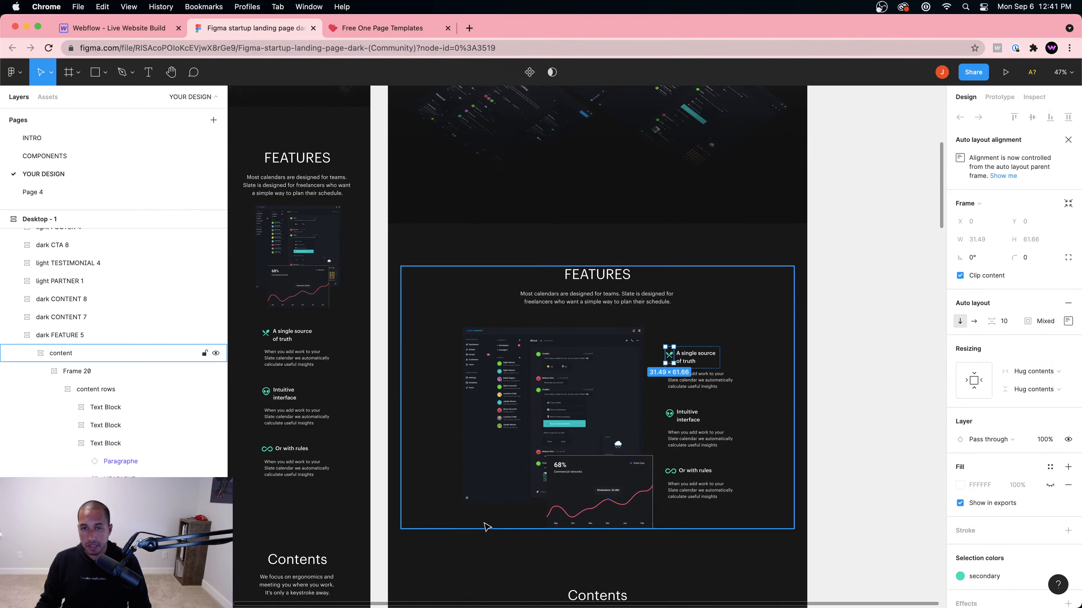
scroll(975, 554, down, 3)
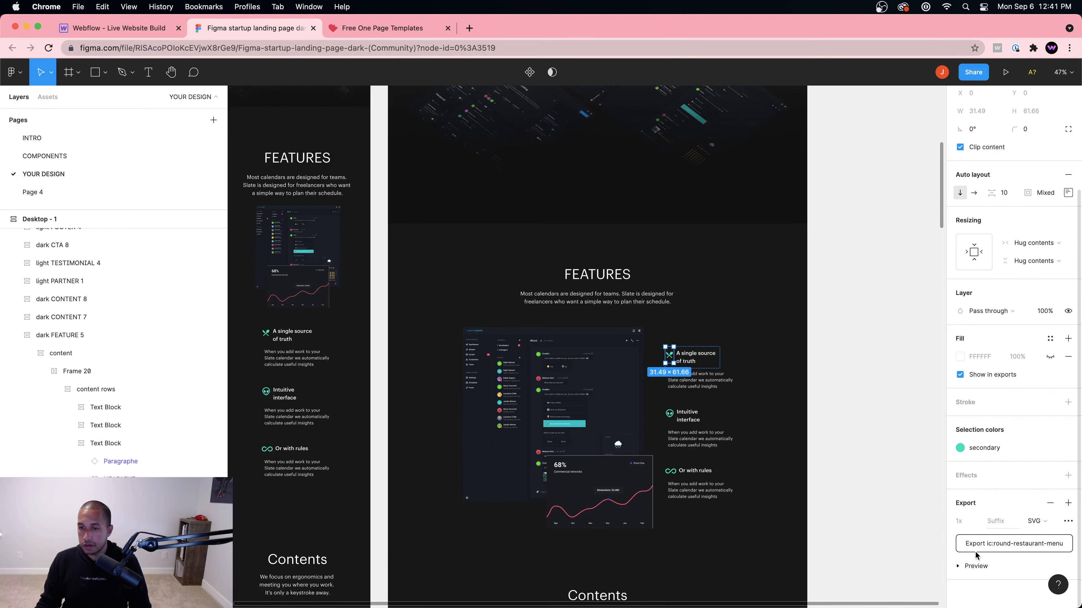
Step: Export the ic:round-restaurant-menu fork-and-spoon icon as SVG
click(965, 566)
scroll(1002, 538, down, 3)
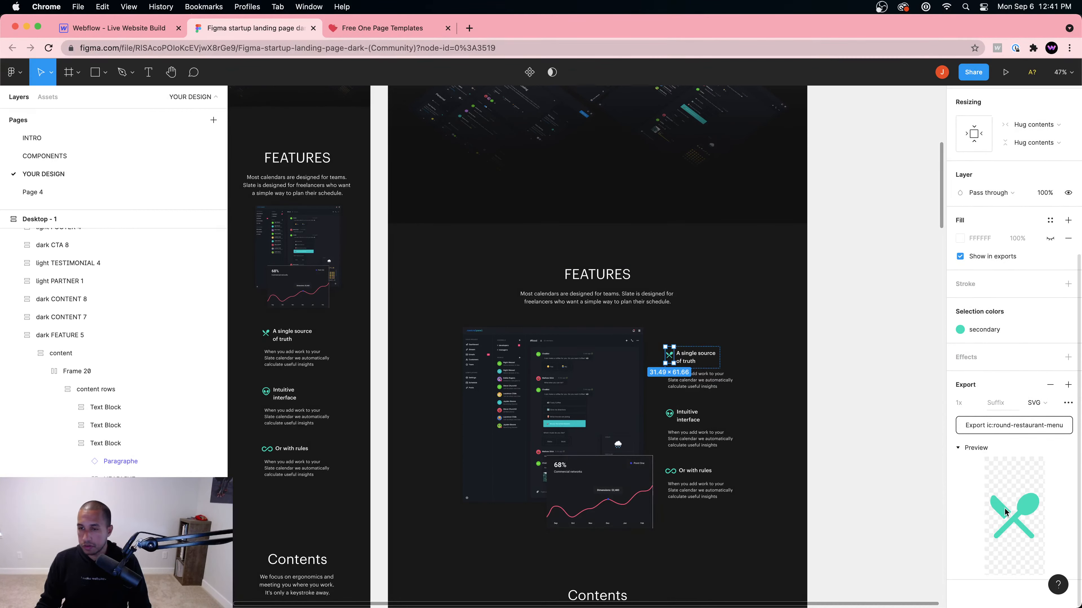
click(1011, 426)
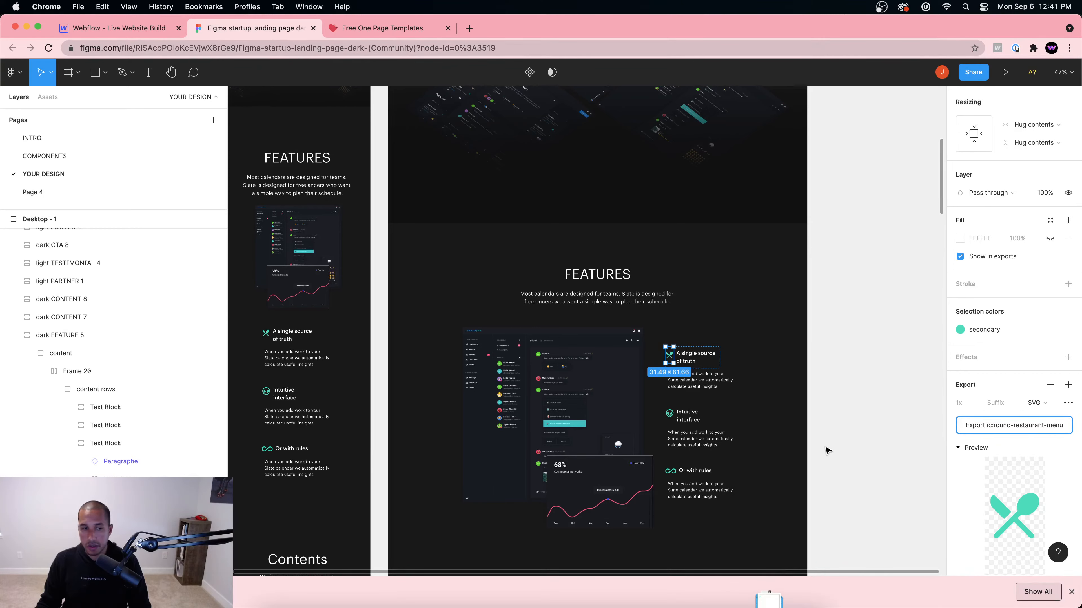
click(671, 416)
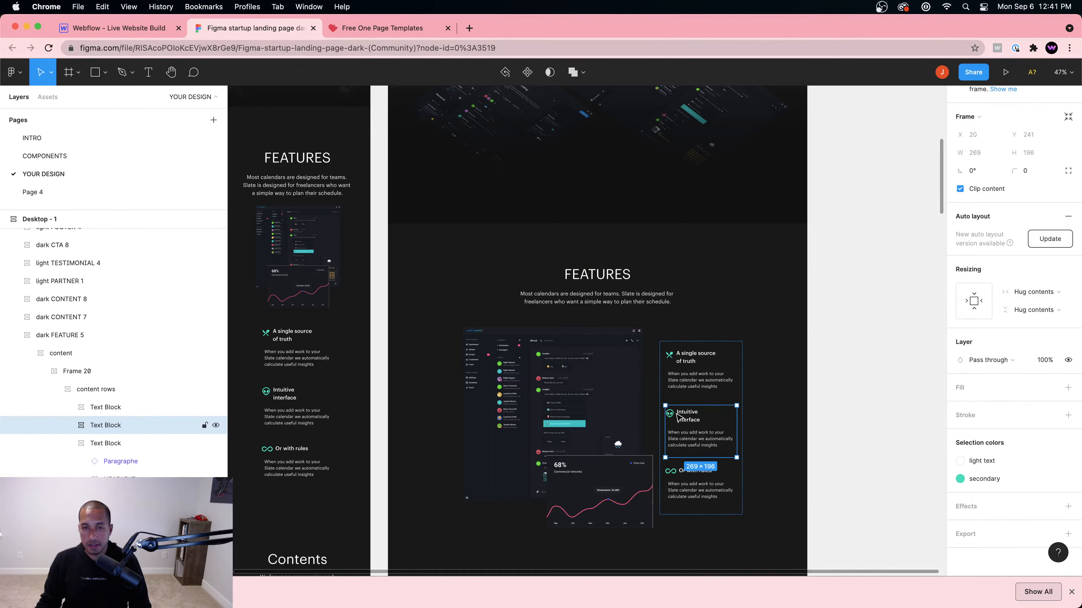
scroll(107, 451, down, 4)
click(158, 363)
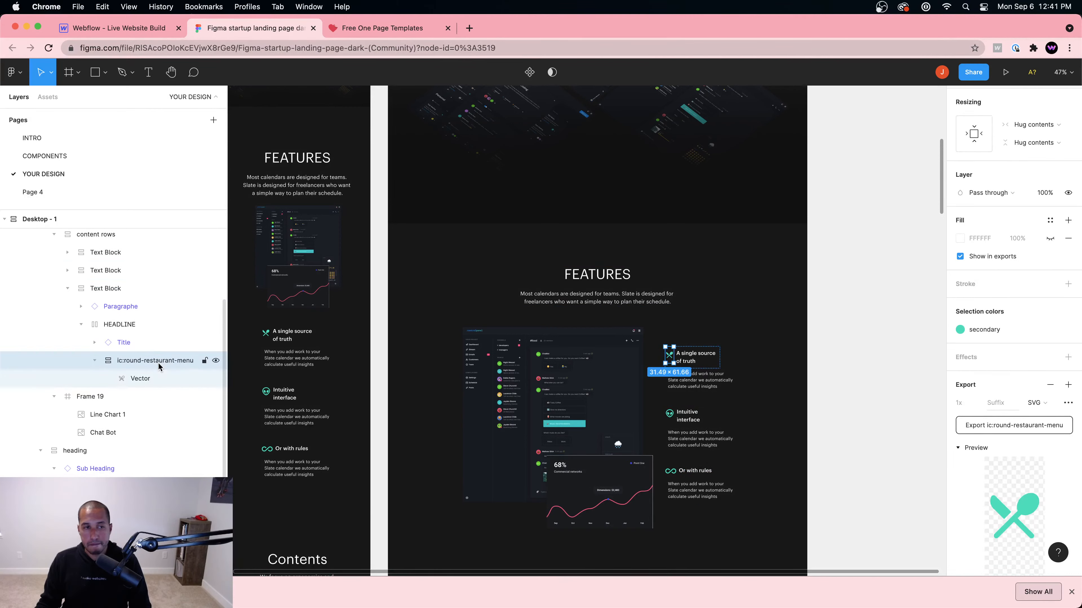
Step: Export the mdi:alien-outline icon beside "Intuitive interface" as SVG
click(694, 420)
double_click(694, 420)
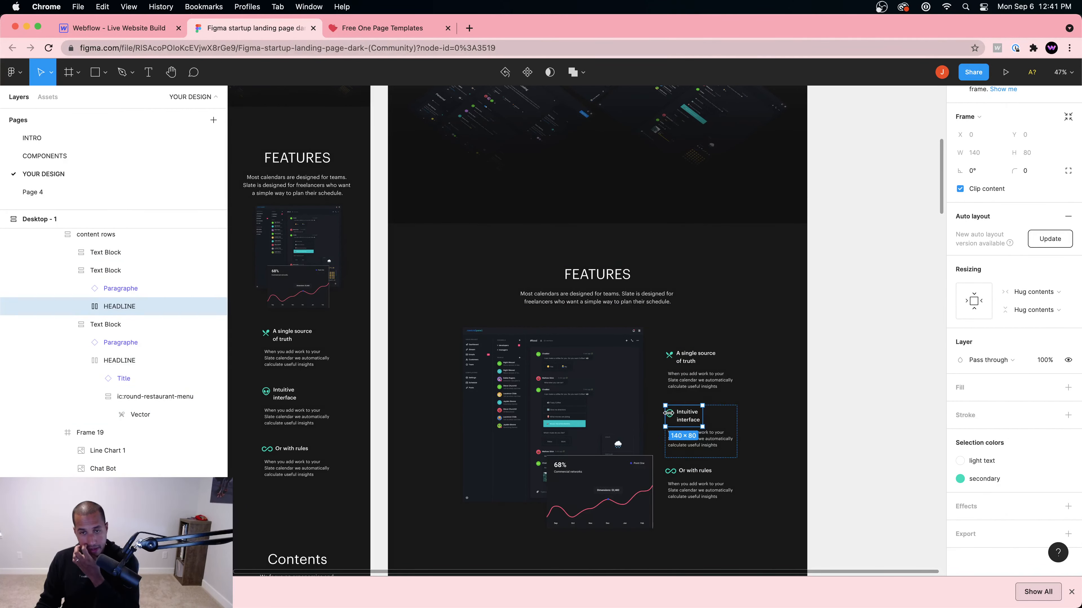
click(670, 414)
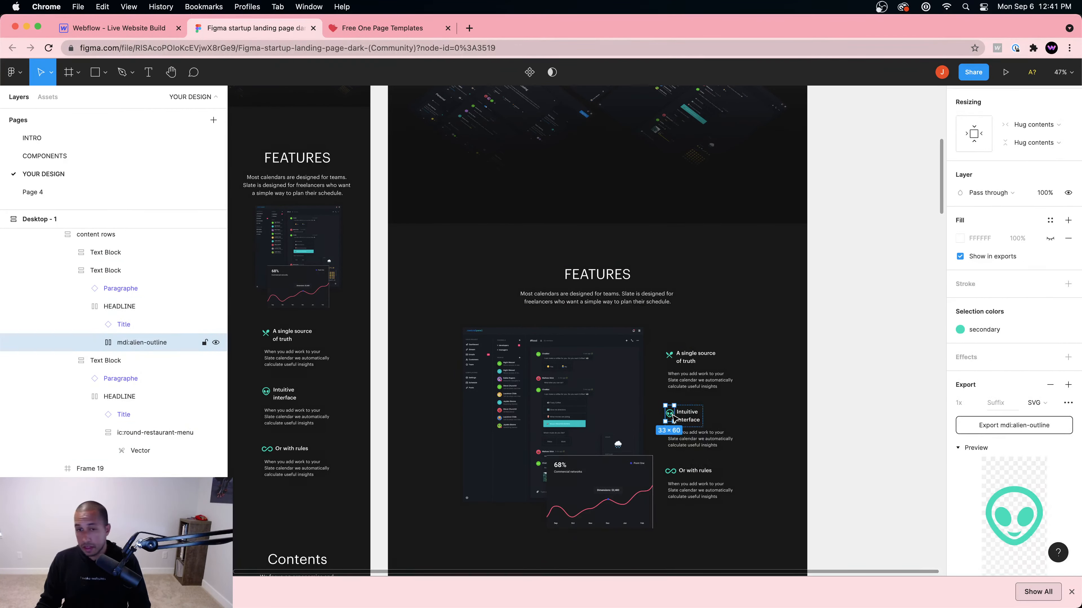
scroll(673, 417, up, 2)
scroll(674, 427, down, 1)
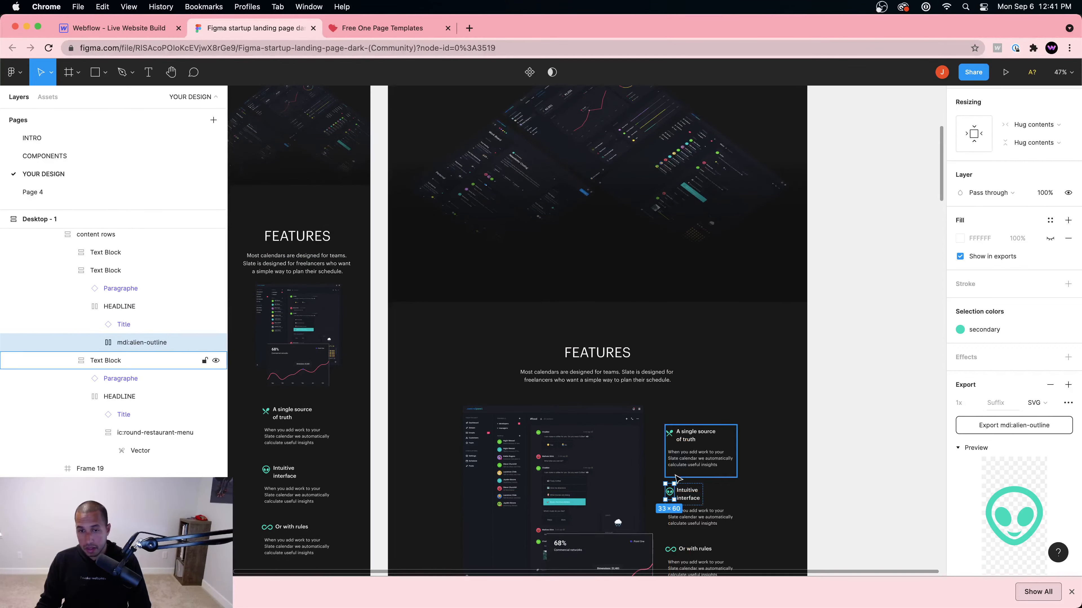
scroll(674, 515, up, 1)
scroll(674, 516, up, 5)
scroll(674, 516, down, 3)
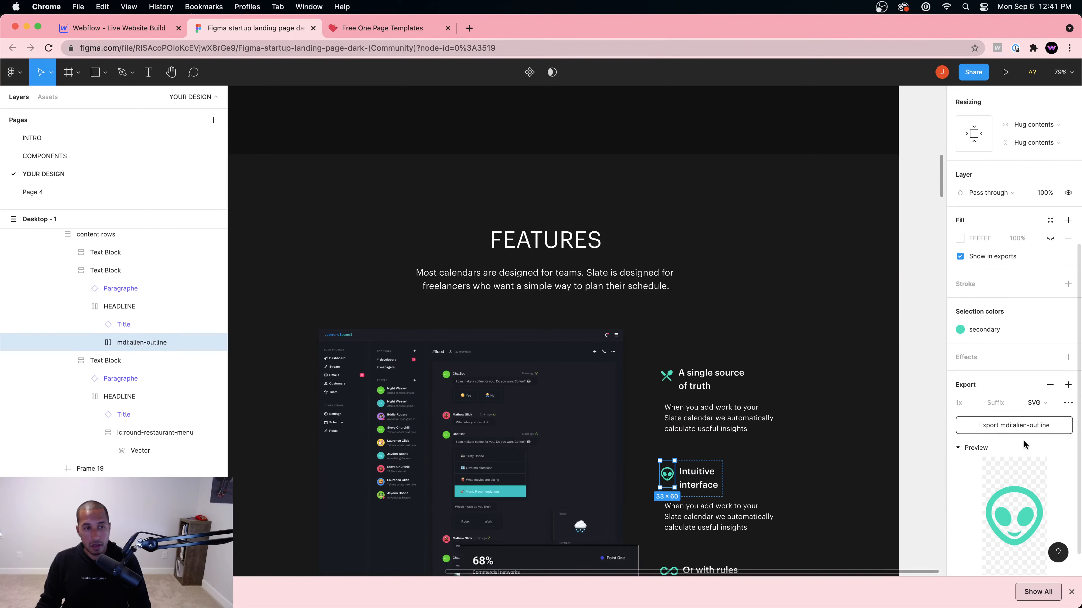
click(1015, 432)
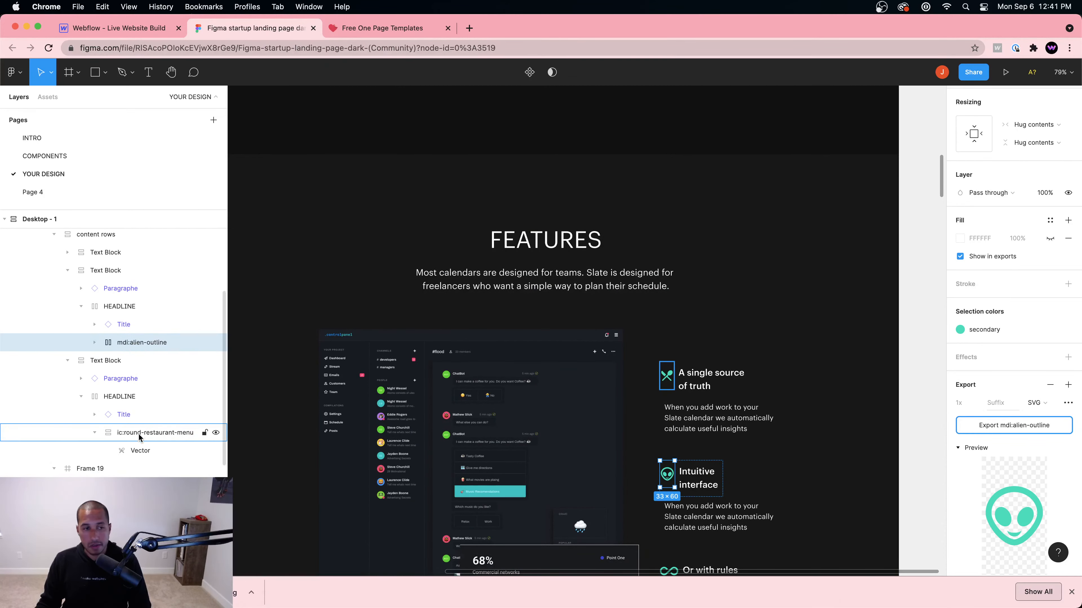
Step: Export the mdi:all-inclusive infinity icon beside "Or with rules" as SVG
scroll(743, 497, down, 3)
click(670, 490)
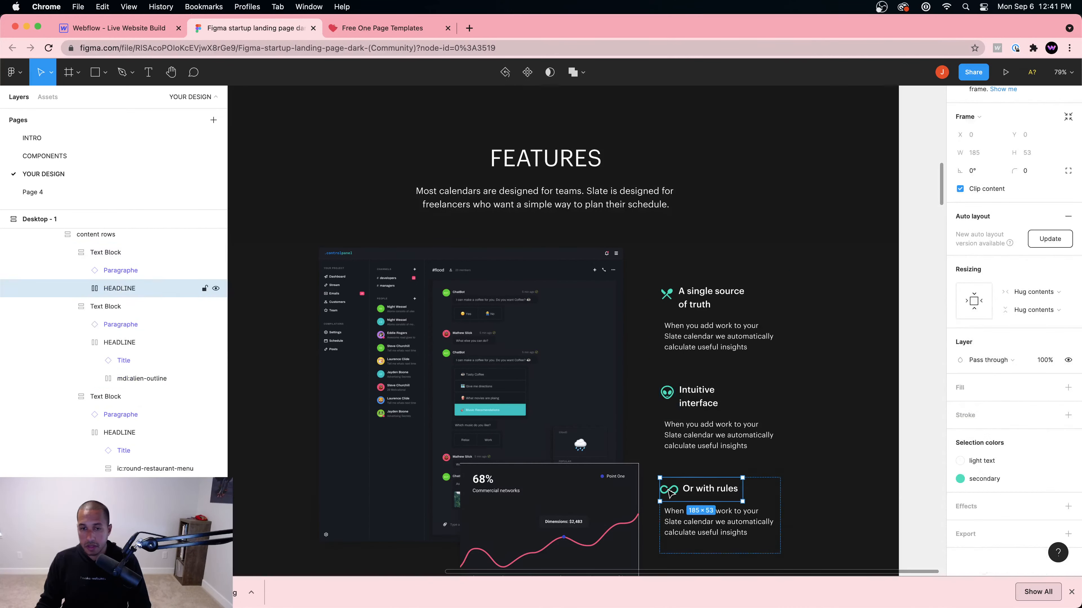
double_click(669, 490)
click(685, 479)
click(674, 488)
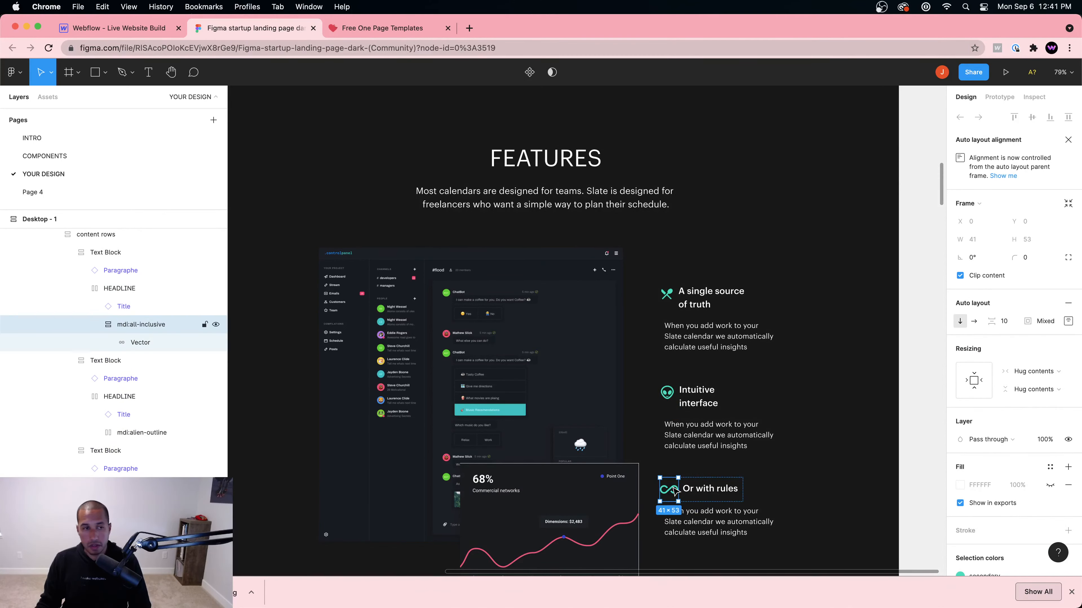
scroll(1030, 503, down, 6)
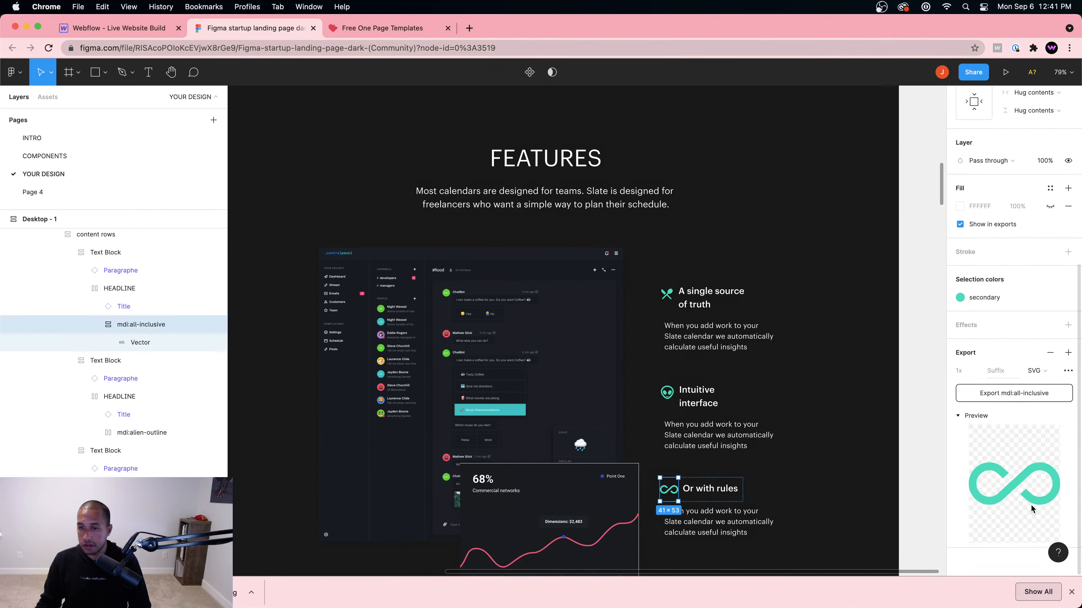
click(1049, 397)
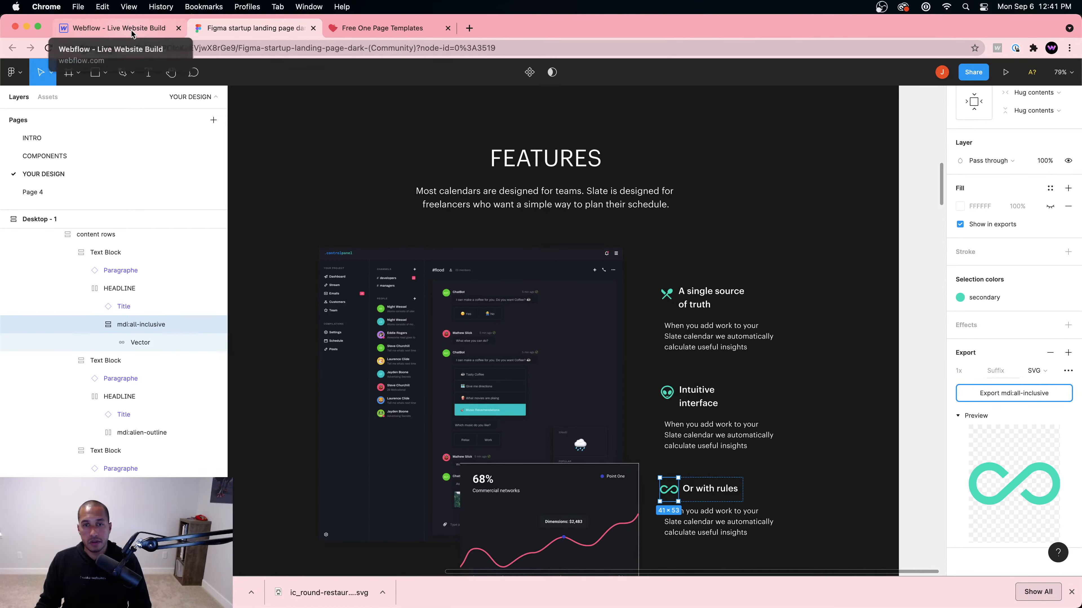
click(113, 28)
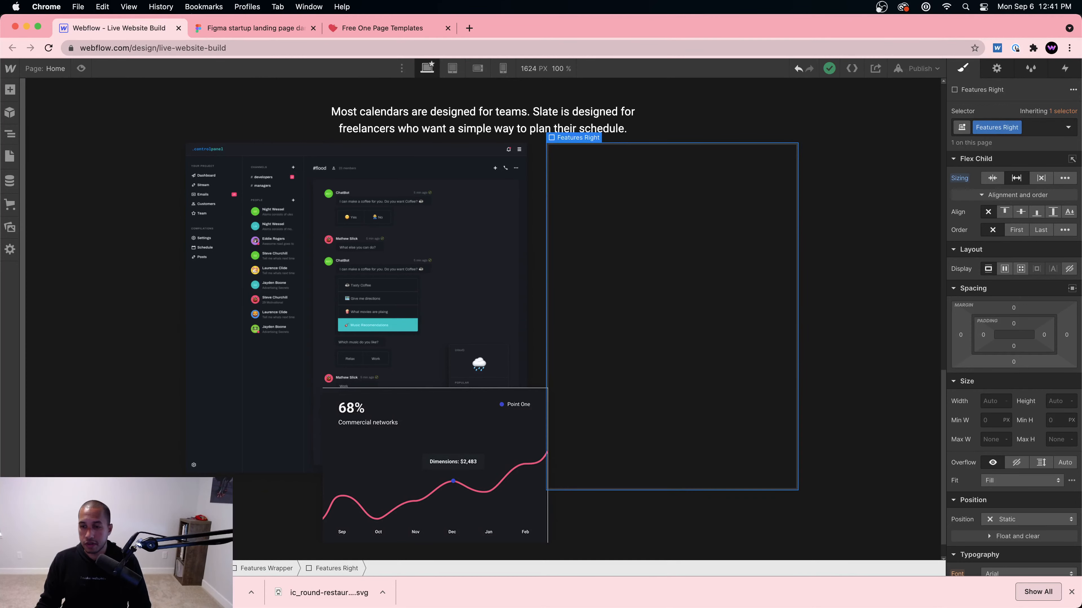
Step: Upload the three exported SVG icons from Downloads into the Webflow Assets library
click(1071, 593)
click(10, 227)
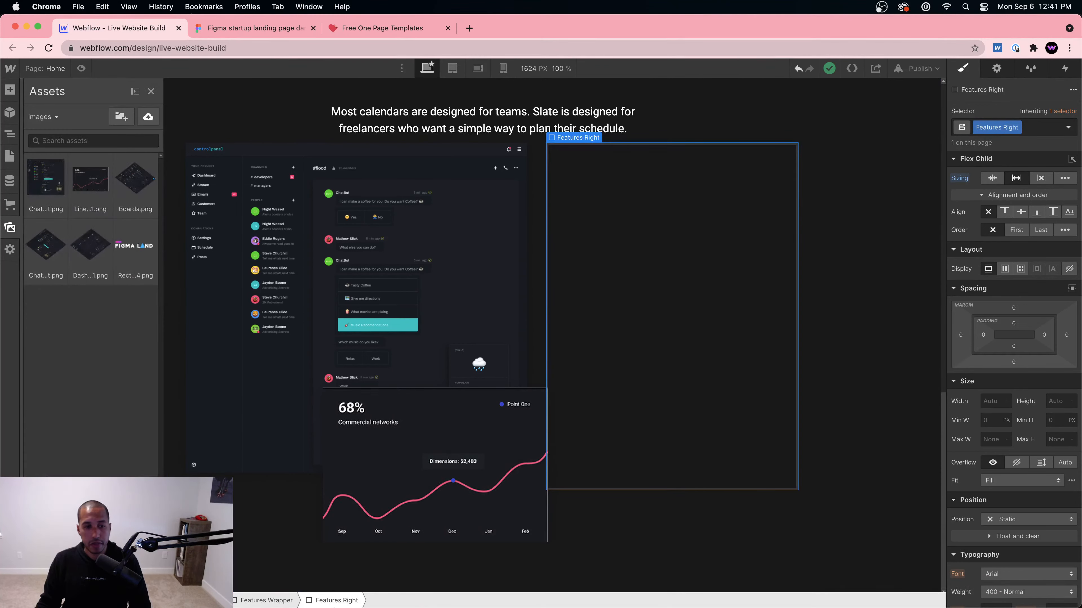
click(273, 580)
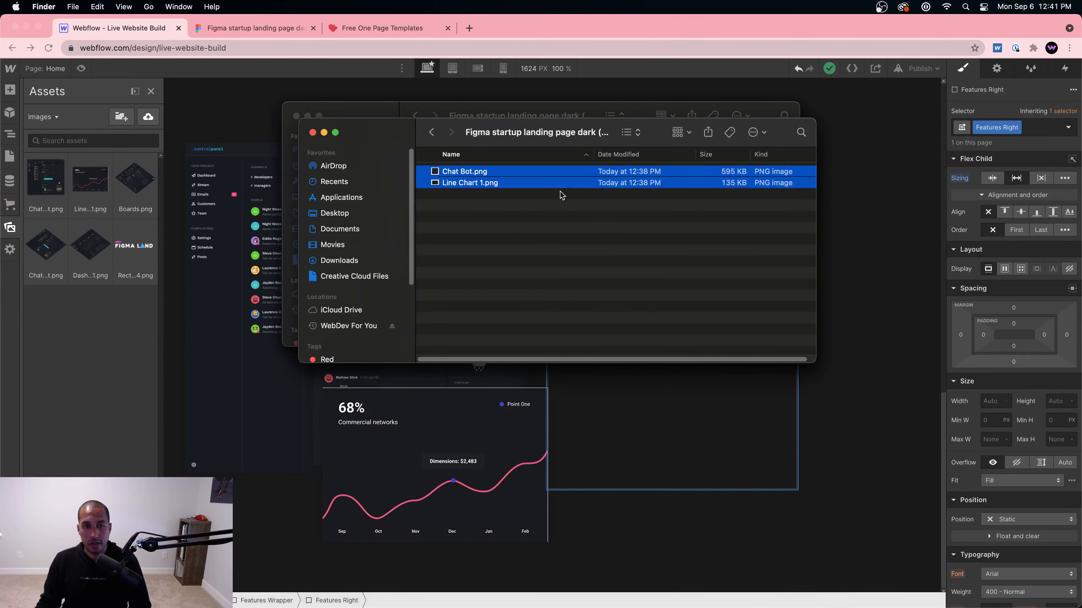
click(375, 116)
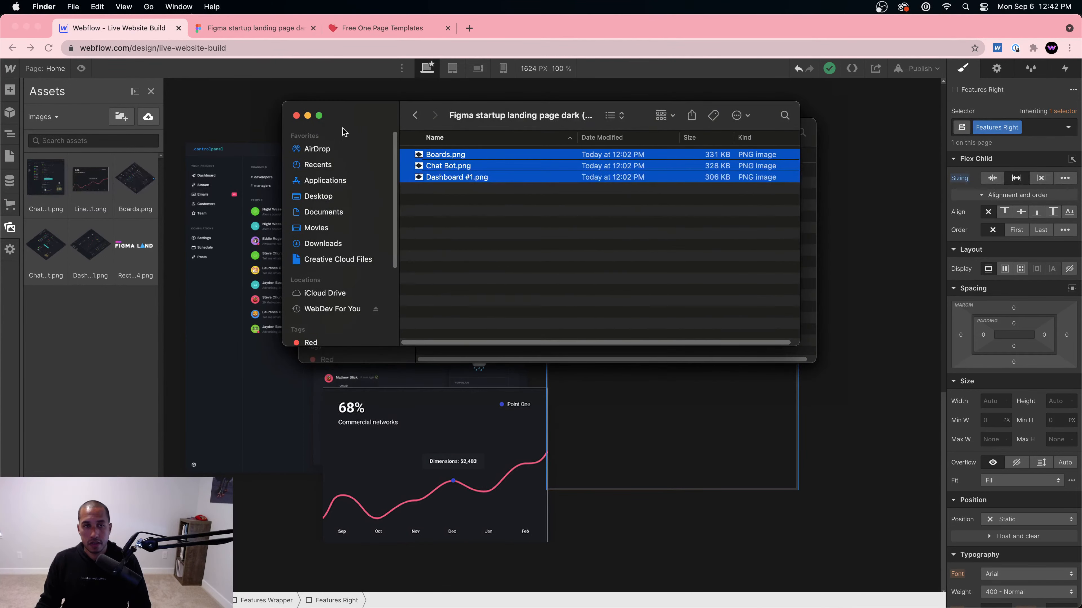
click(323, 243)
click(476, 177)
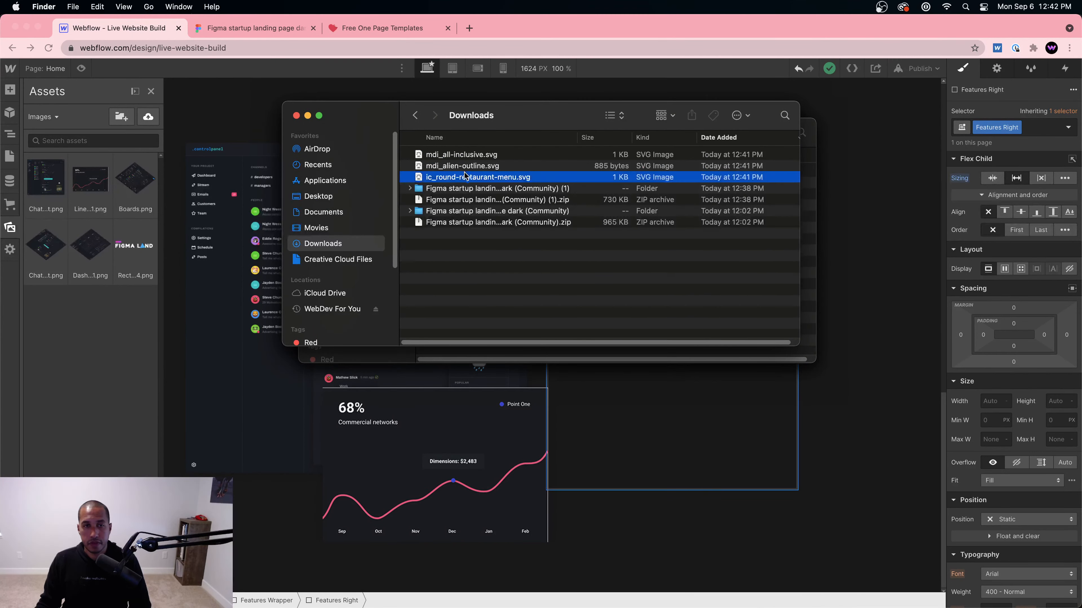
shift+click(459, 154)
drag(459, 155, 82, 346)
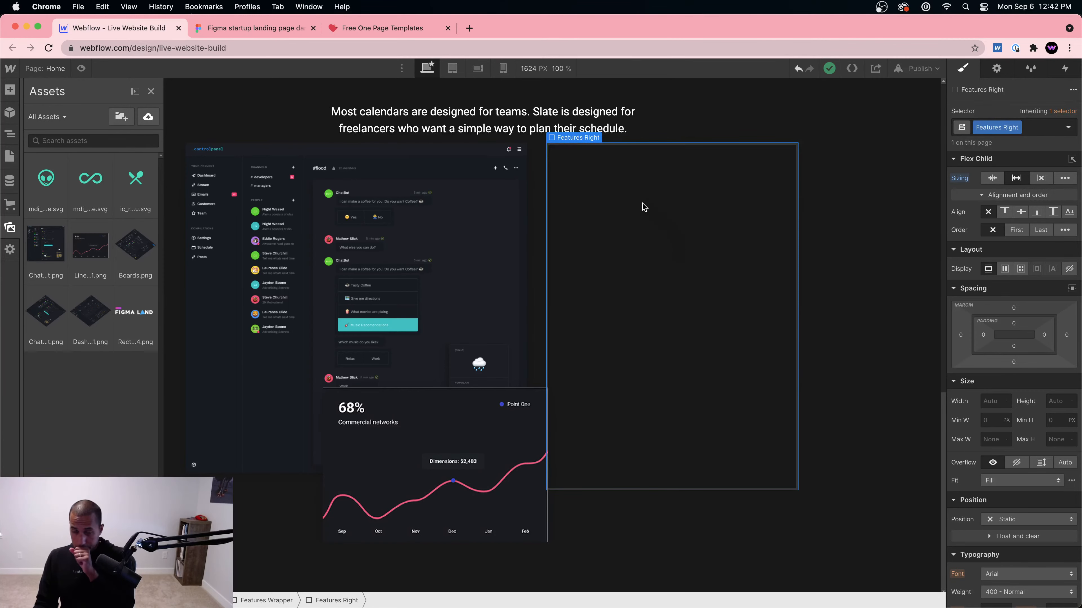
Step: In Figma, select the "A single source of truth" feature block
click(249, 28)
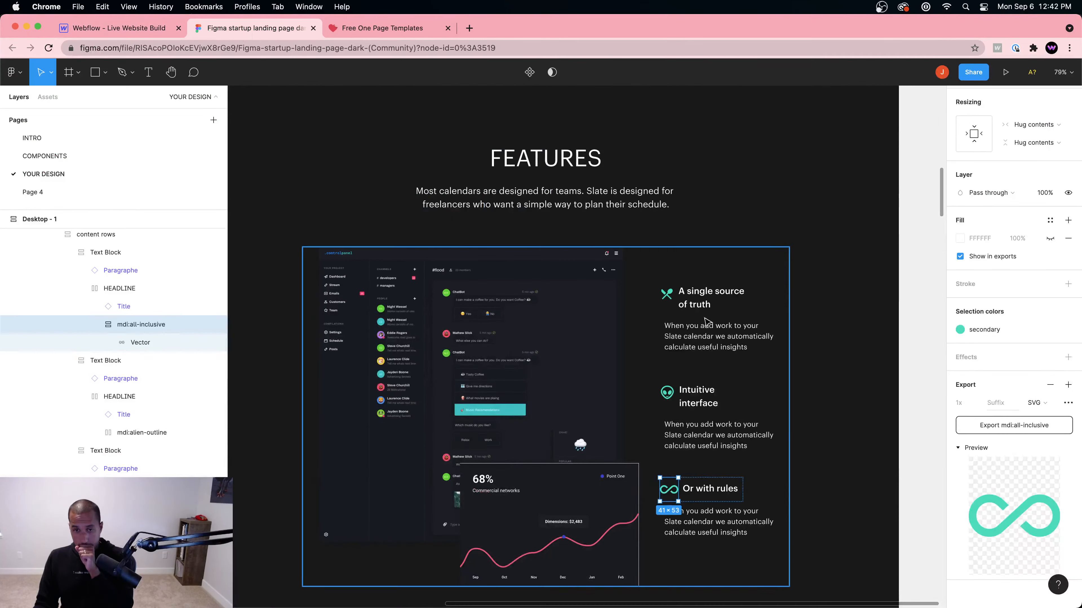
scroll(728, 332, down, 1)
click(725, 312)
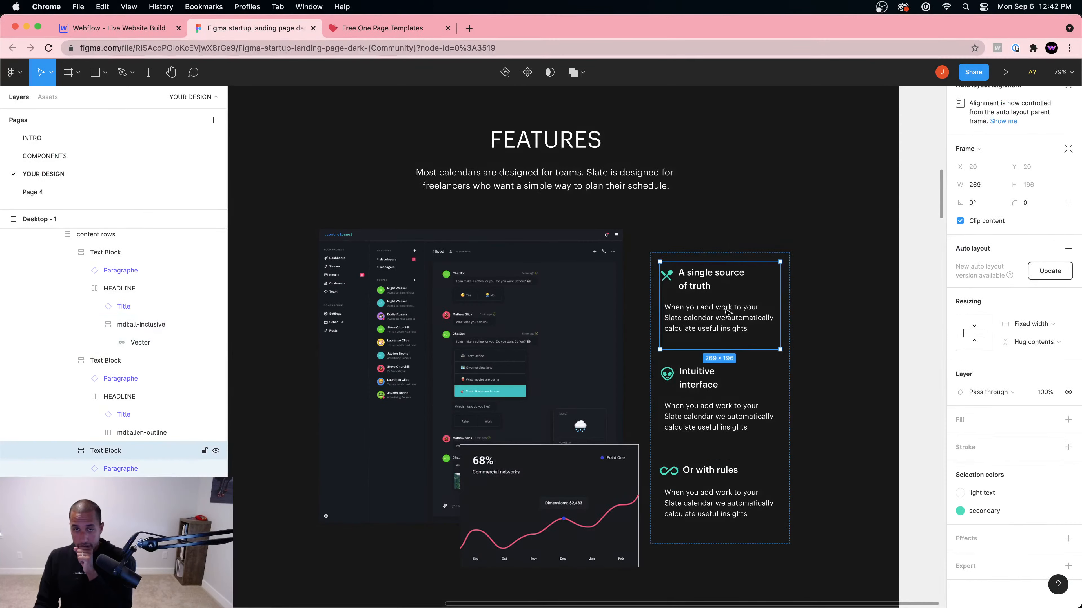
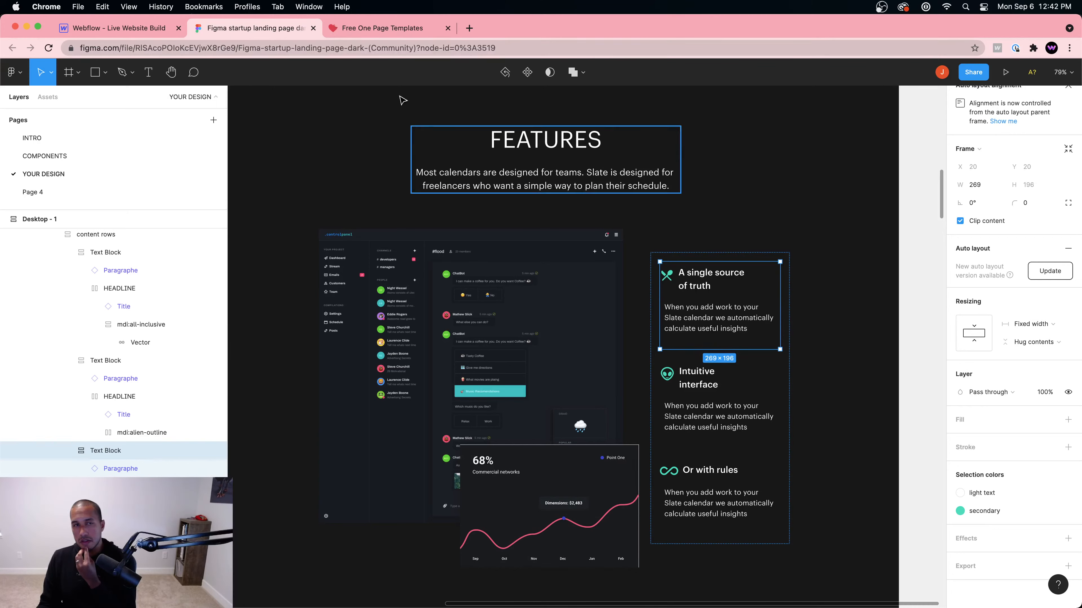
Step: Insert a Div Block into the Features Right column of the Webflow build
click(144, 34)
click(665, 246)
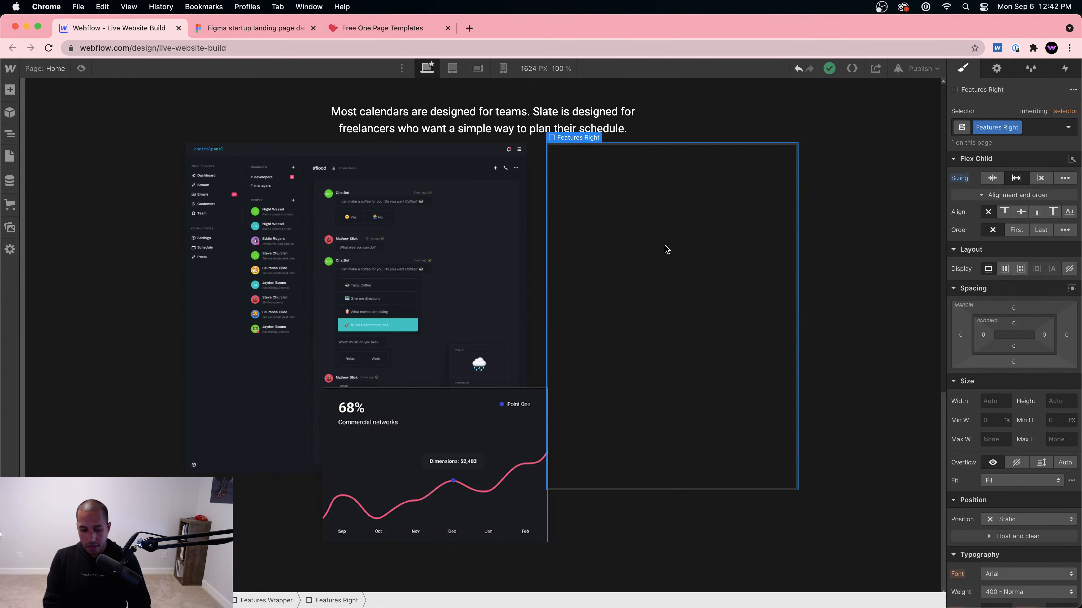
key(super+e)
text(div)
key(Return)
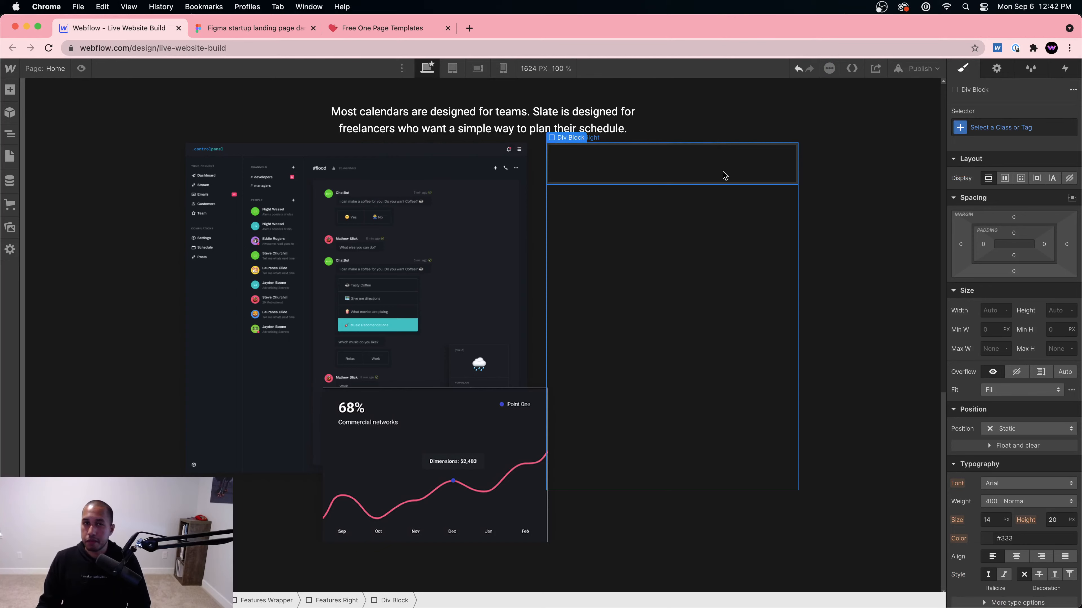
Step: Give the new div block the class Feature
click(252, 28)
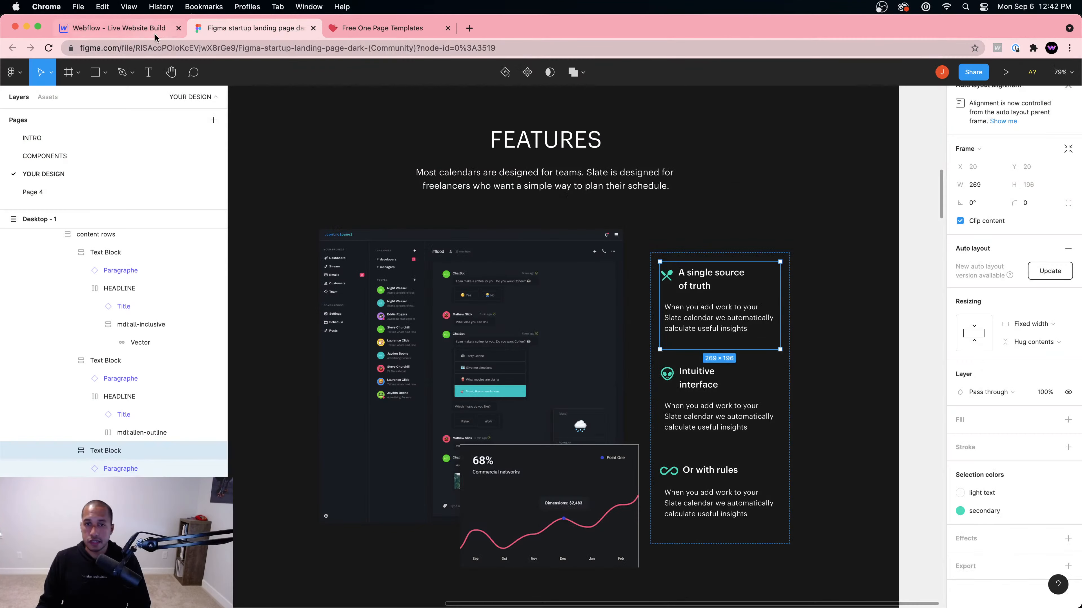
click(127, 34)
click(1022, 128)
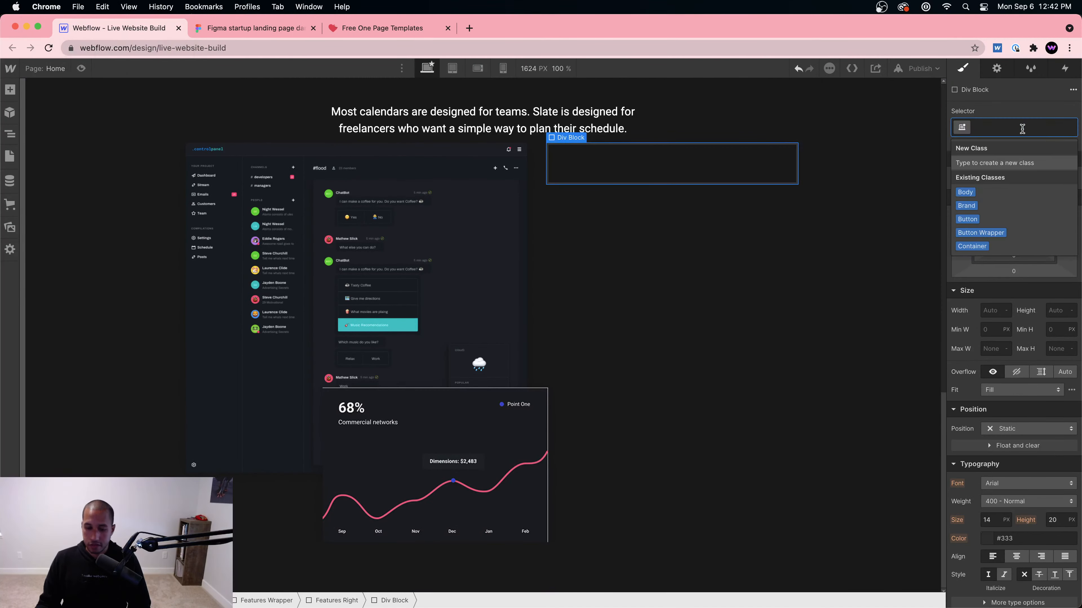
text(Feature)
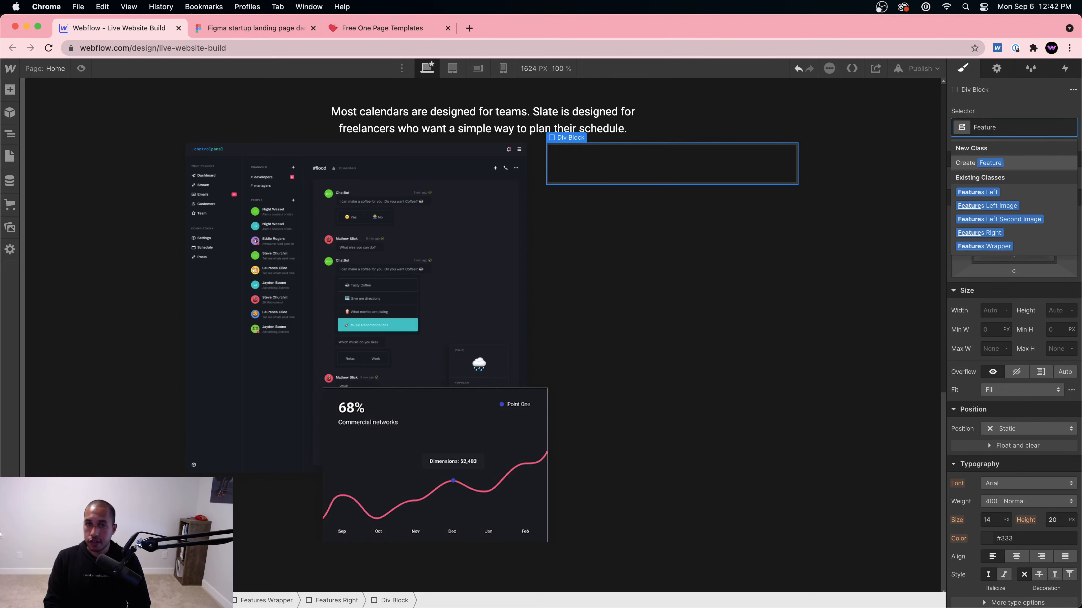
key(Return)
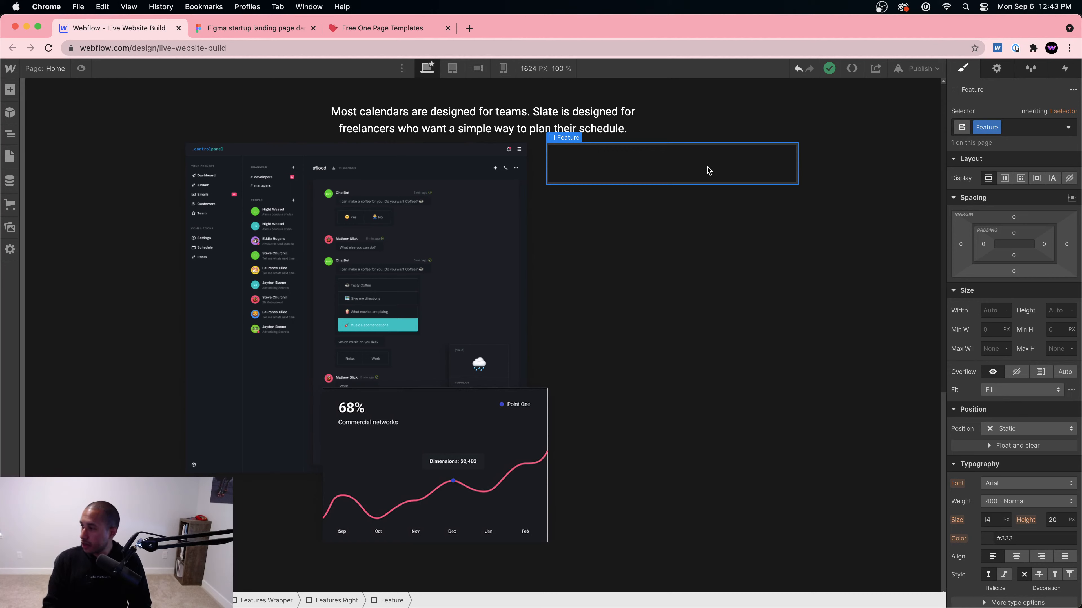
Step: Create a new Untitled page from the Pages panel
click(10, 89)
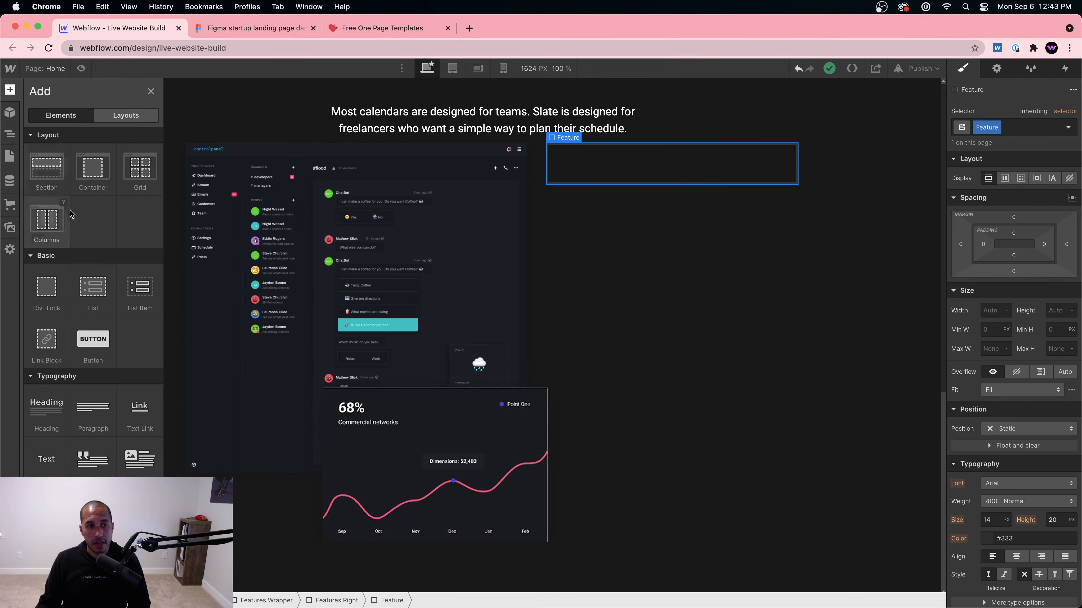
click(9, 156)
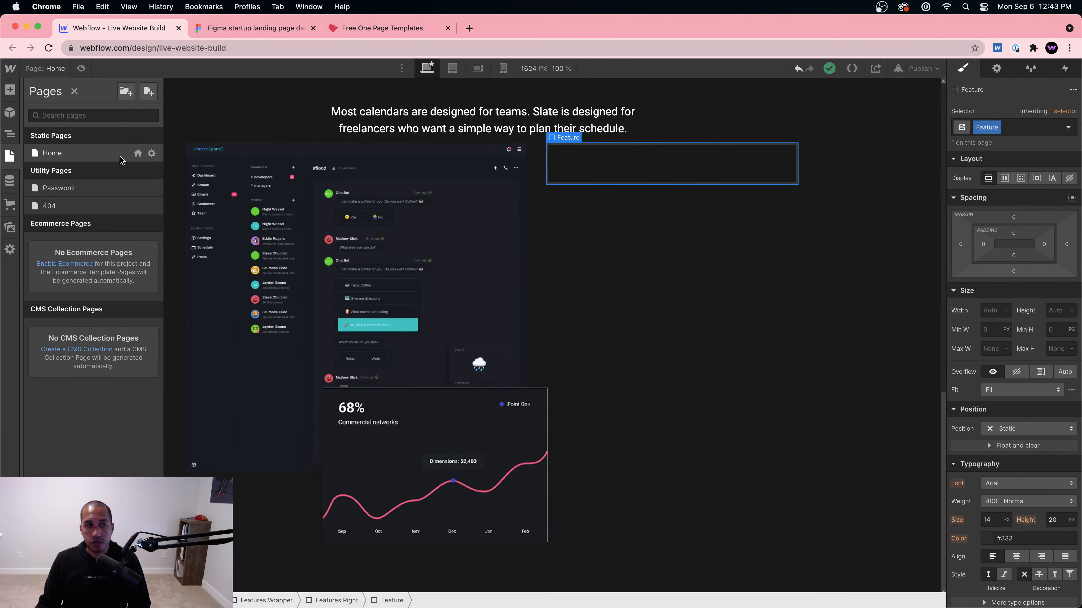
click(148, 92)
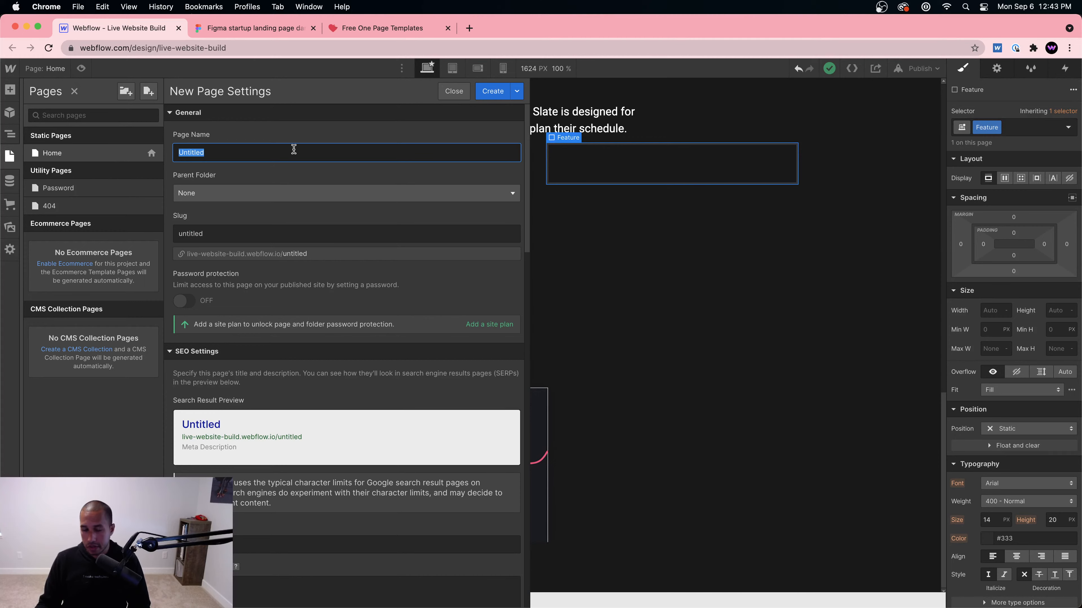
click(489, 93)
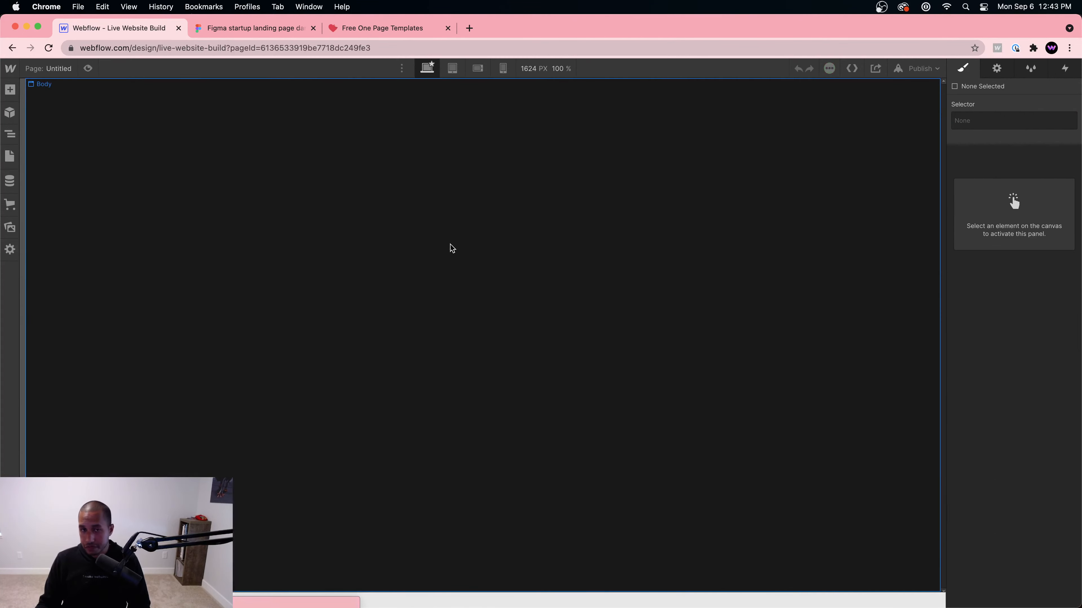
click(406, 280)
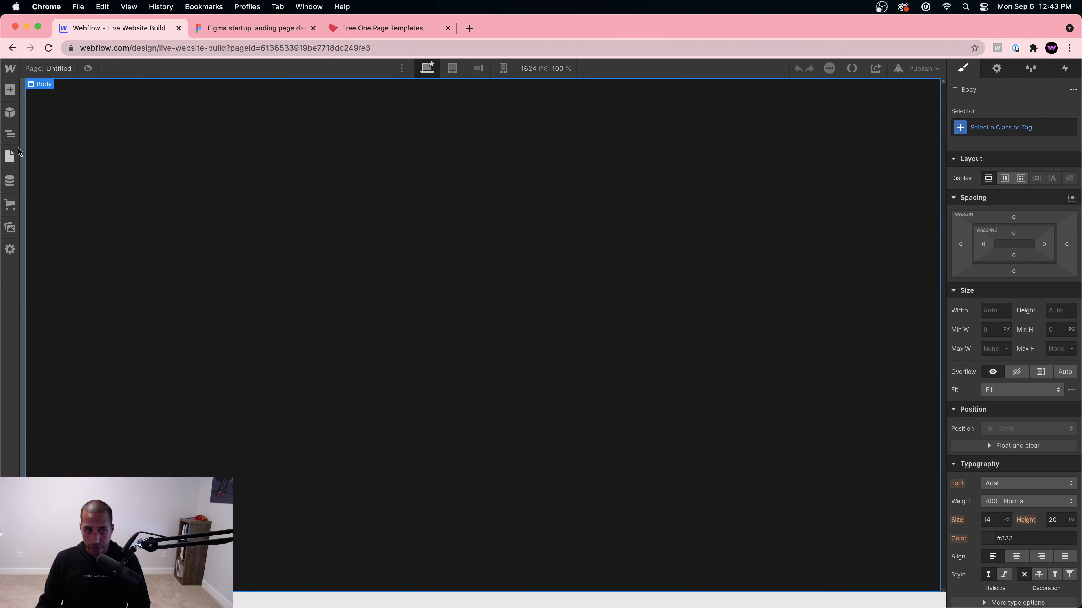
Step: Add a Section to the page body with minimum height 100vh
key(super+e)
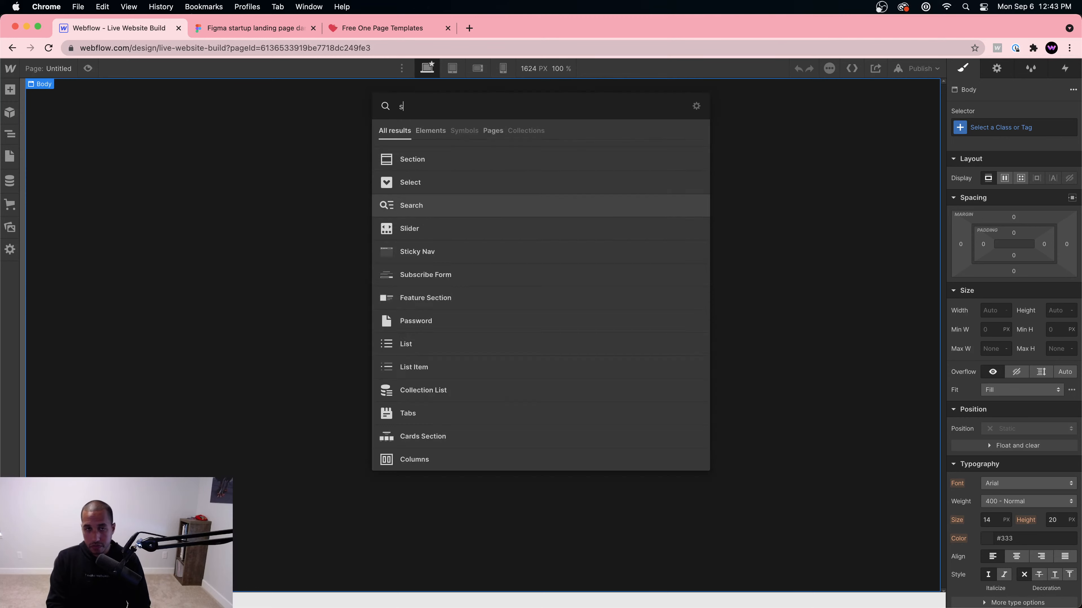
text(section)
key(Return)
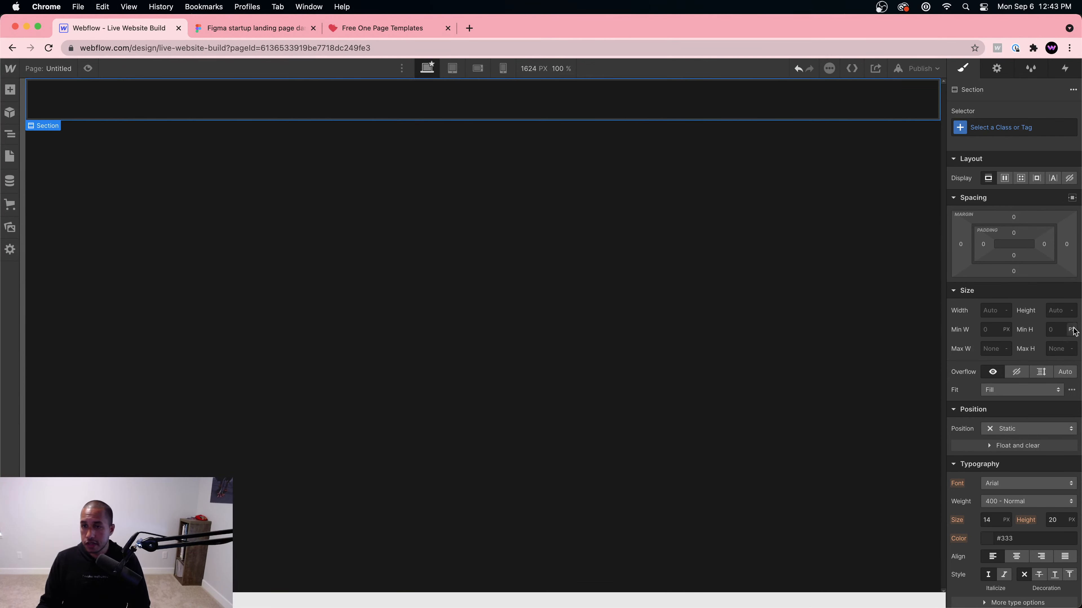
click(1055, 328)
text(100vh)
key(Return)
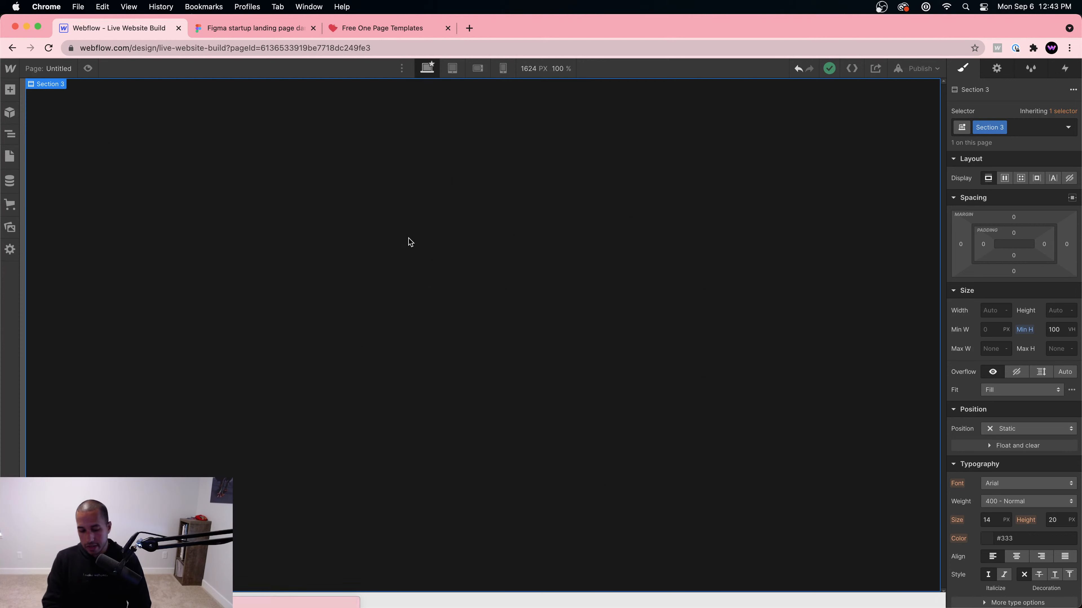
Step: Add a div block inside the section with max width 1200, auto side margins, and Display Flex
key(super+e)
text(cont)
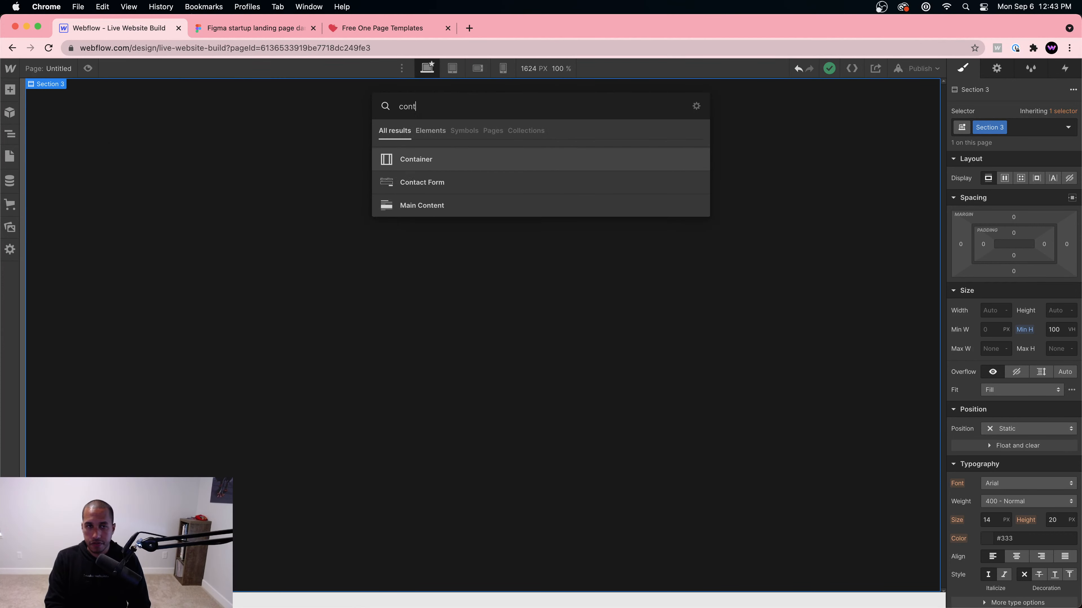
key(BackSpace)
key(BackSpace)
key(BackSpace)
key(BackSpace)
text(div)
key(Return)
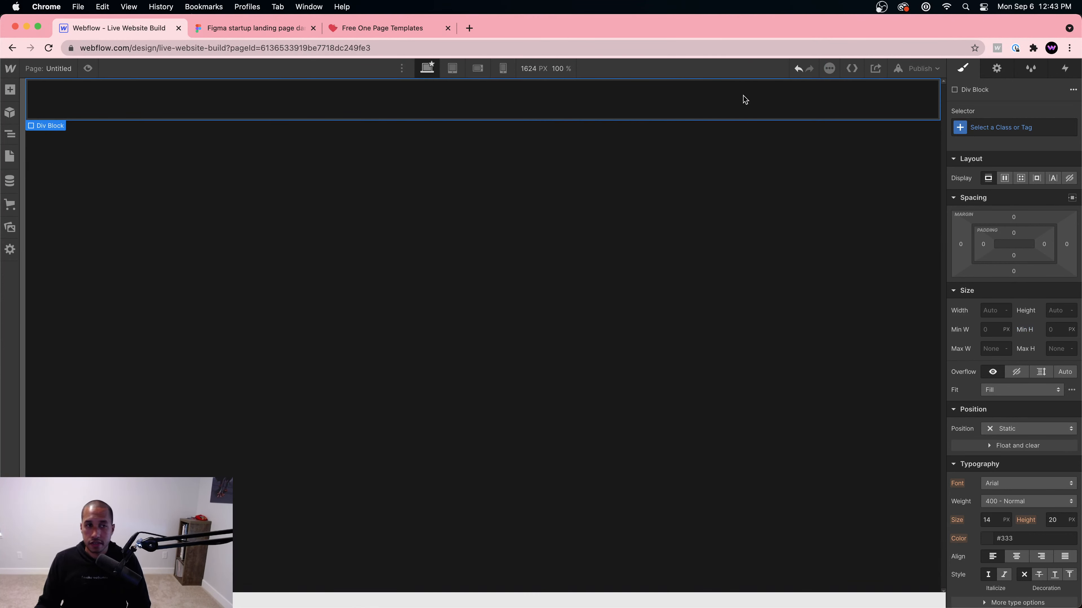
click(995, 349)
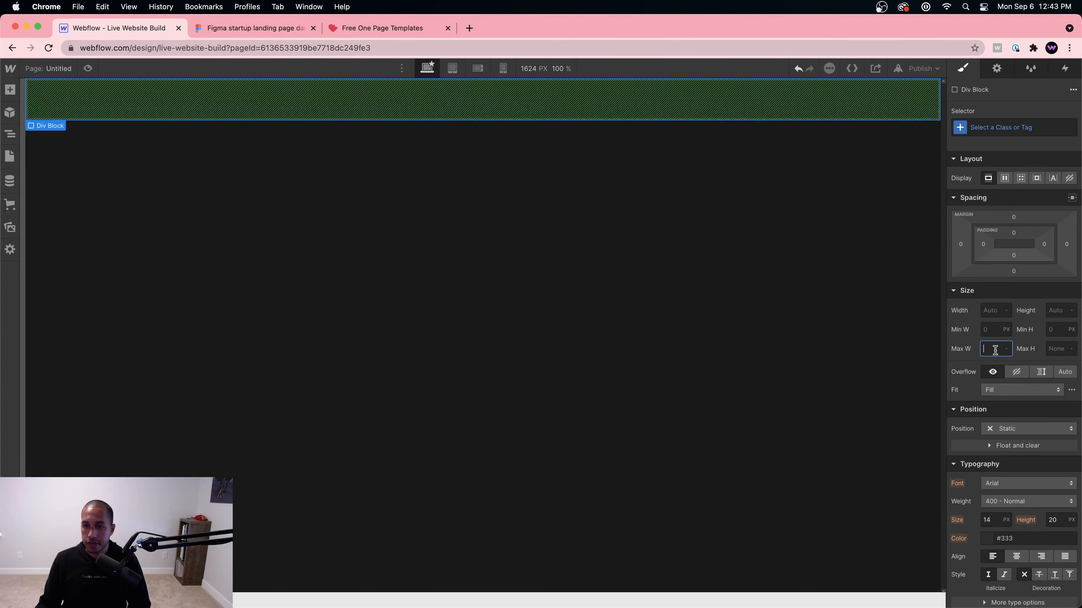
text(1200)
key(Return)
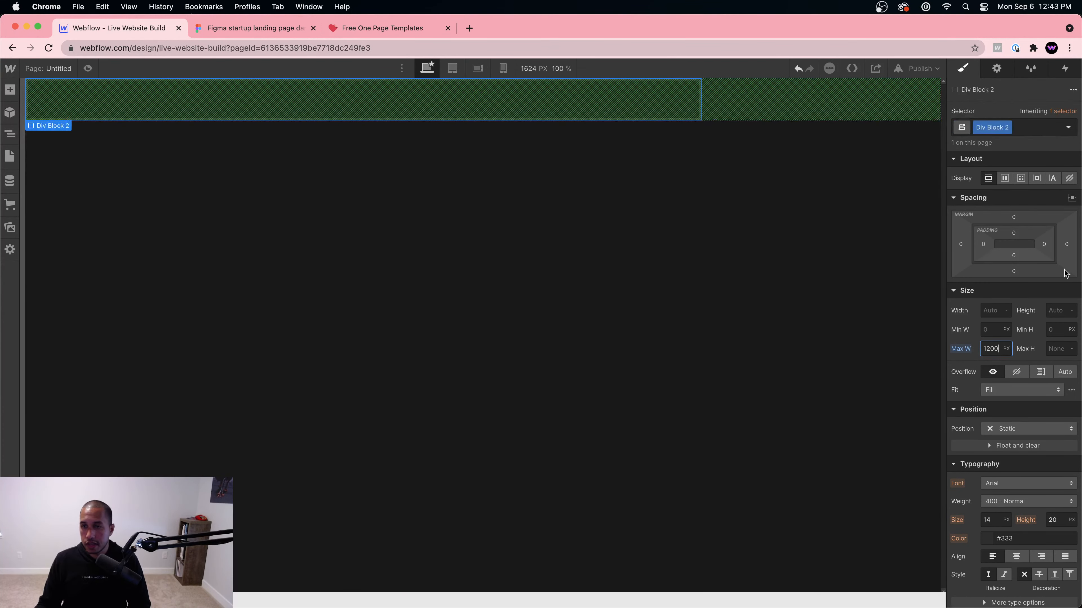
click(1072, 198)
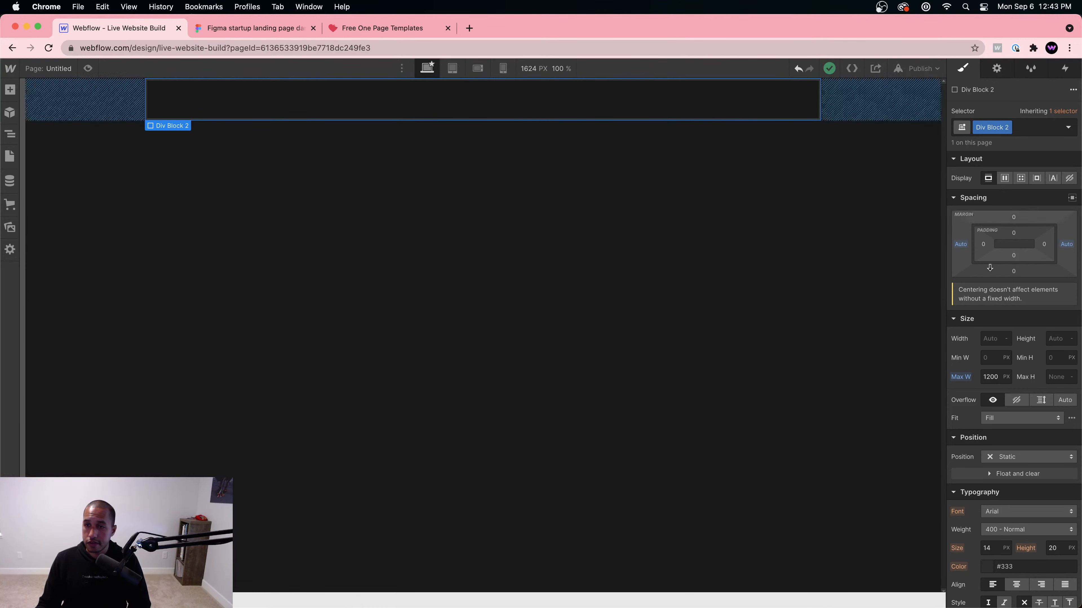
click(1004, 178)
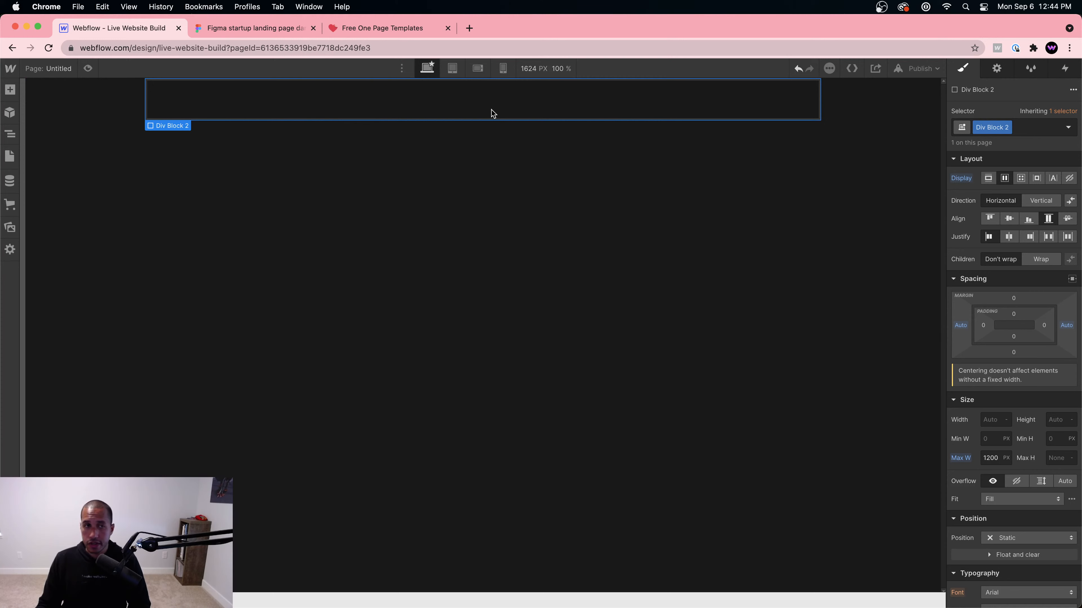
Step: Insert another div block inside the flex container
key(super+e)
text(div)
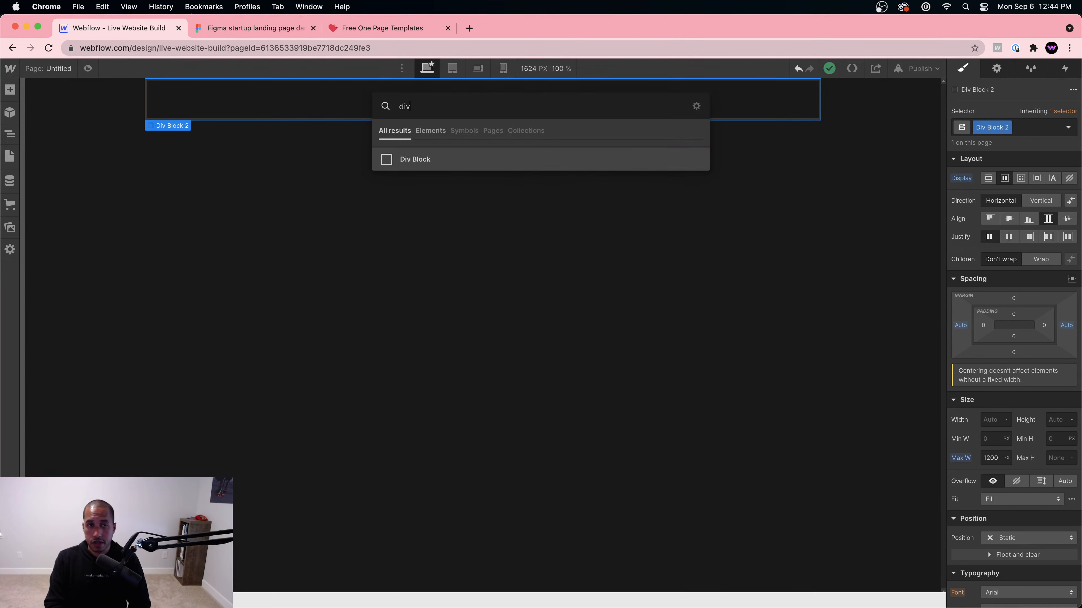
key(Return)
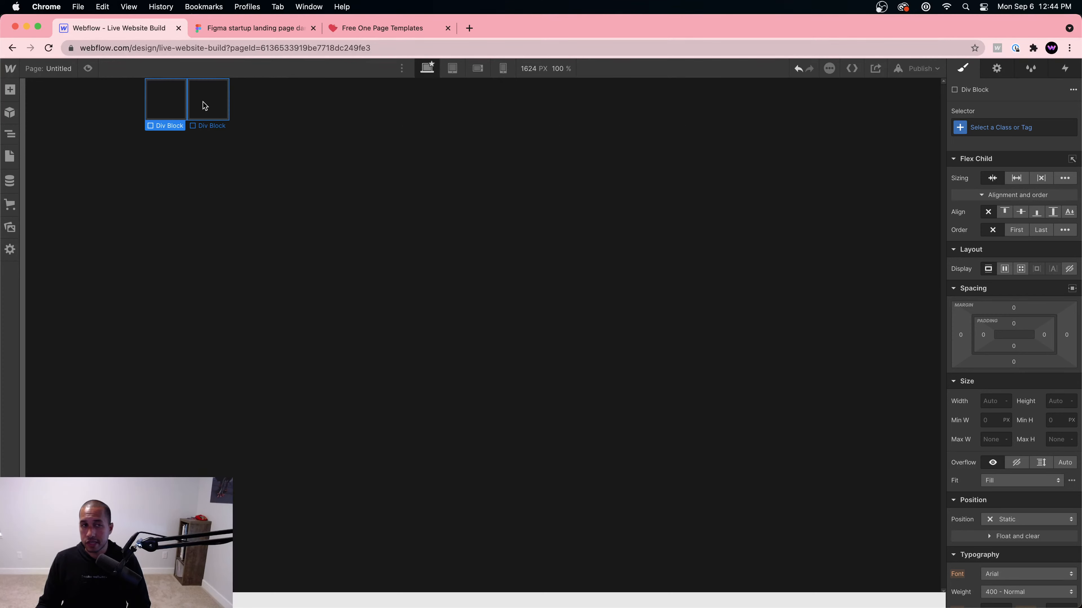
Step: Remove the extra div and size the inner block to 300 × 300 px
key(super+z)
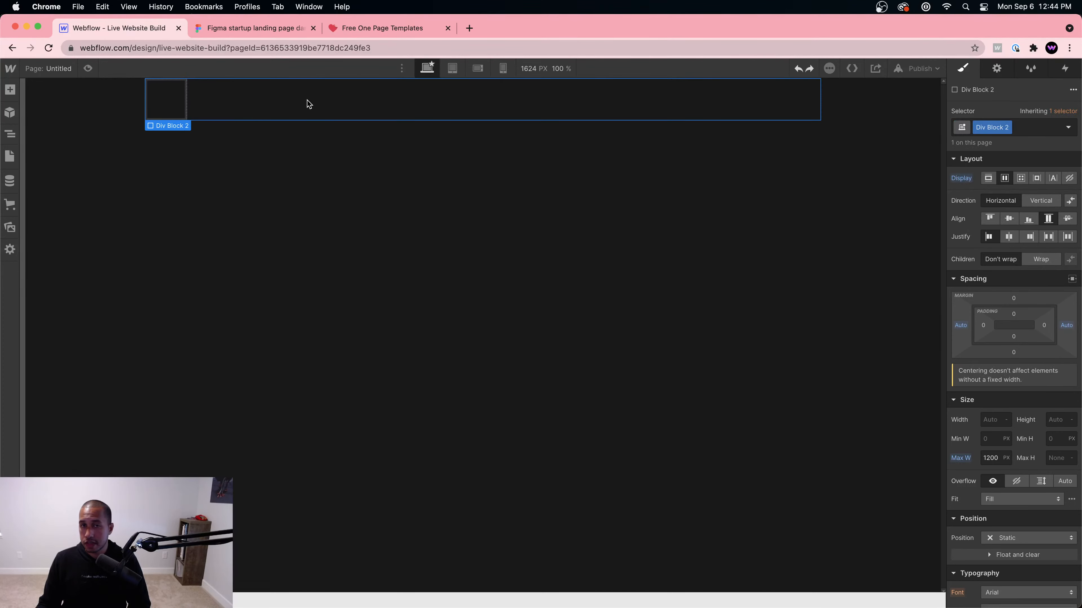
click(162, 100)
scroll(981, 352, down, 5)
scroll(983, 347, up, 3)
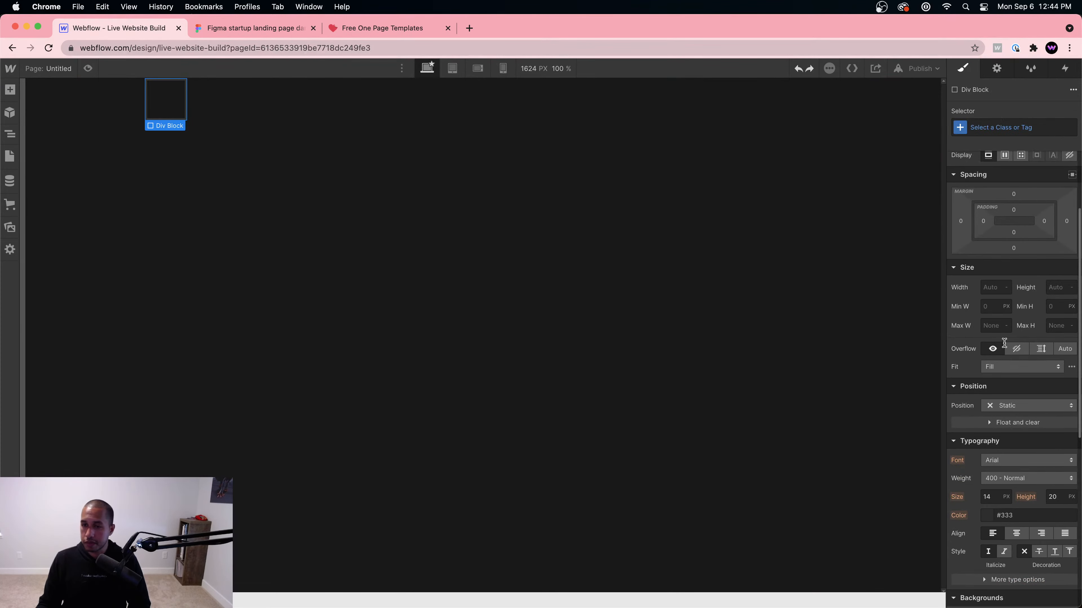
scroll(1001, 367, down, 8)
scroll(1051, 298, up, 7)
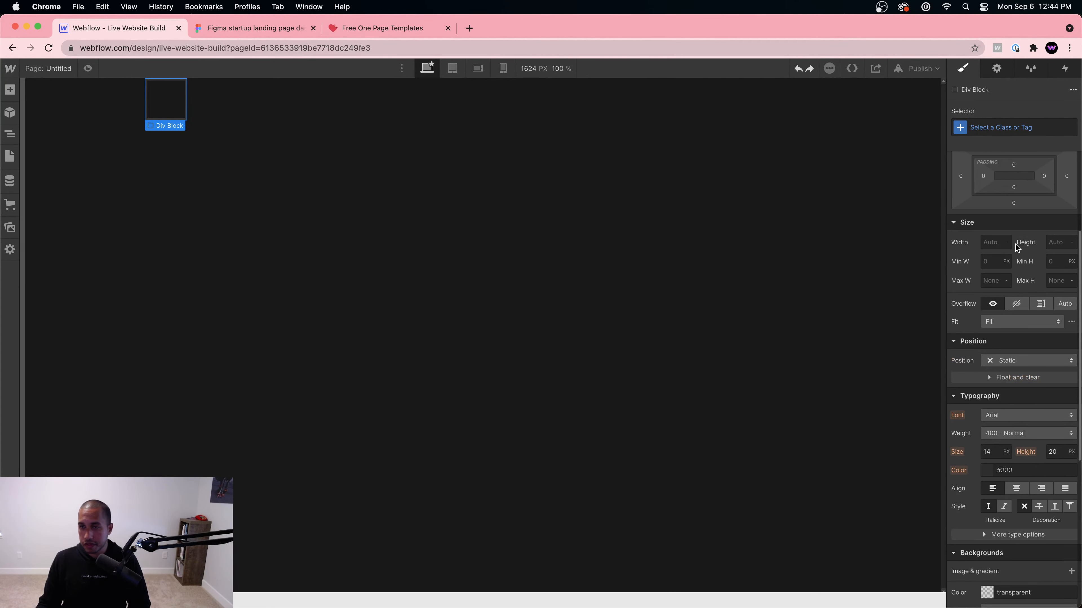
click(994, 241)
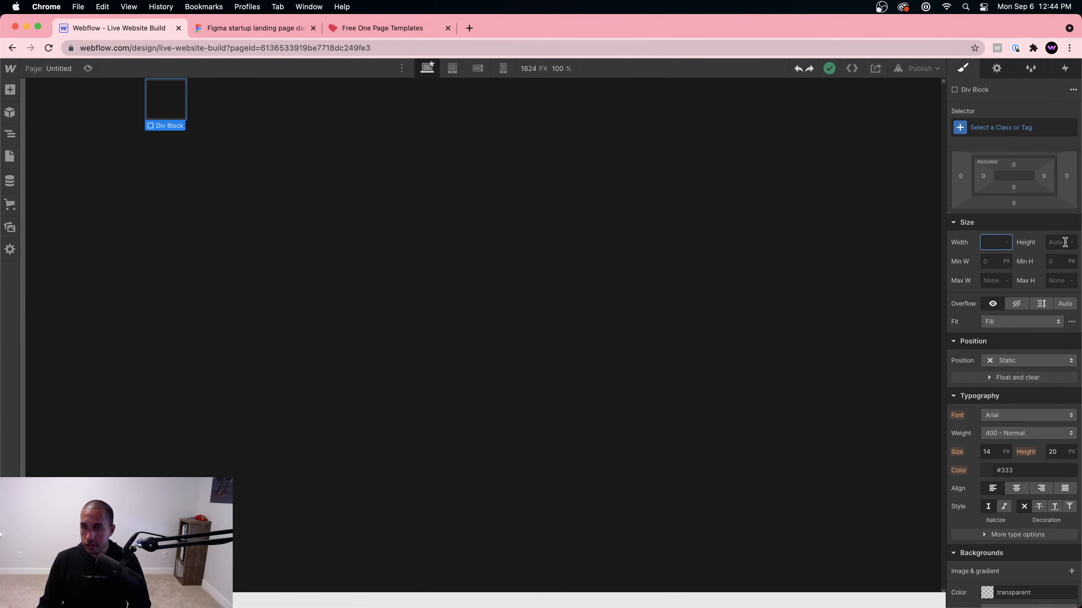
scroll(1064, 242, up, 4)
text(300)
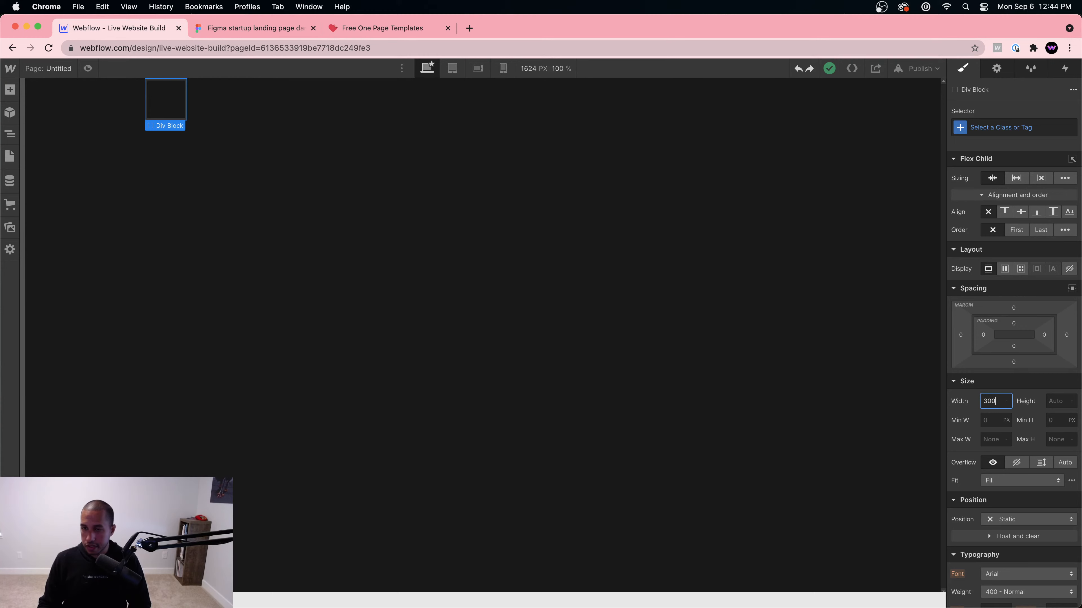
key(Tab)
text(300)
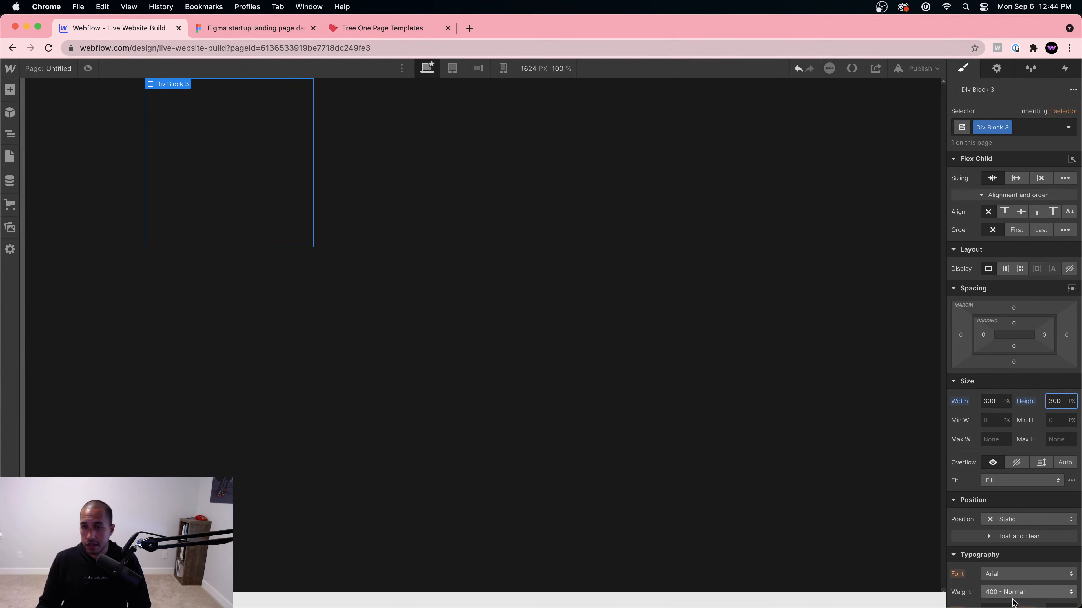
Step: Fill the block with a bright red background and duplicate it
scroll(1007, 511, down, 6)
scroll(1002, 483, down, 2)
click(987, 414)
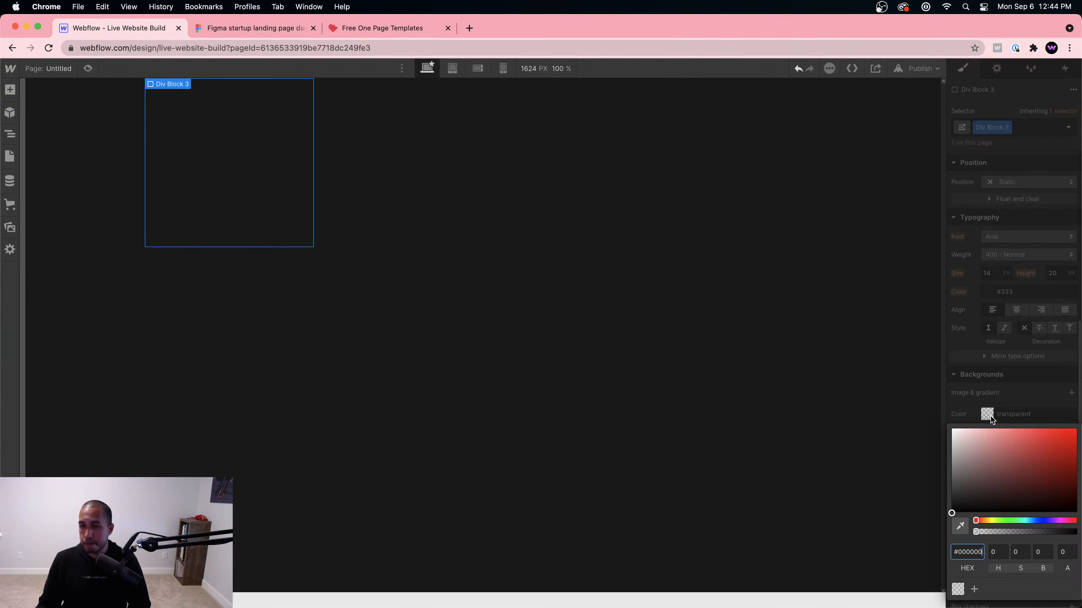
drag(1008, 476, 1051, 442)
click(456, 258)
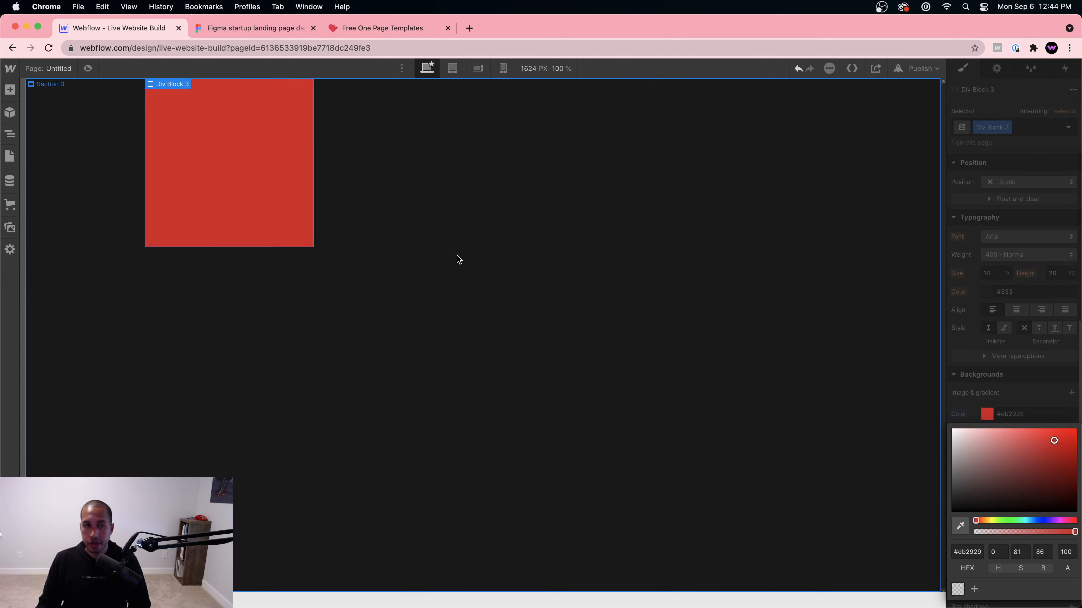
click(261, 161)
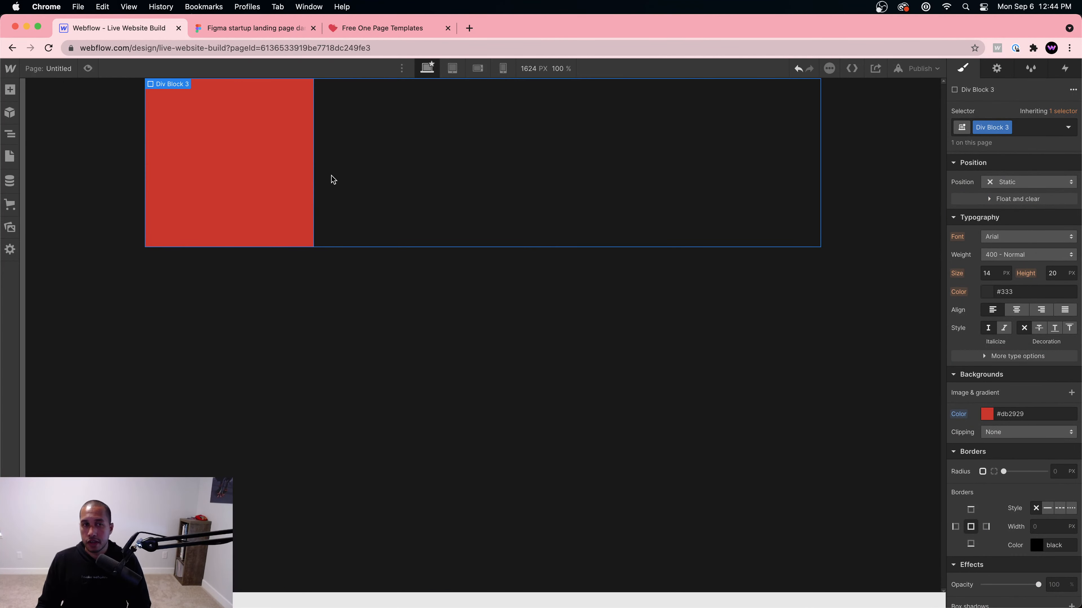
key(super+d)
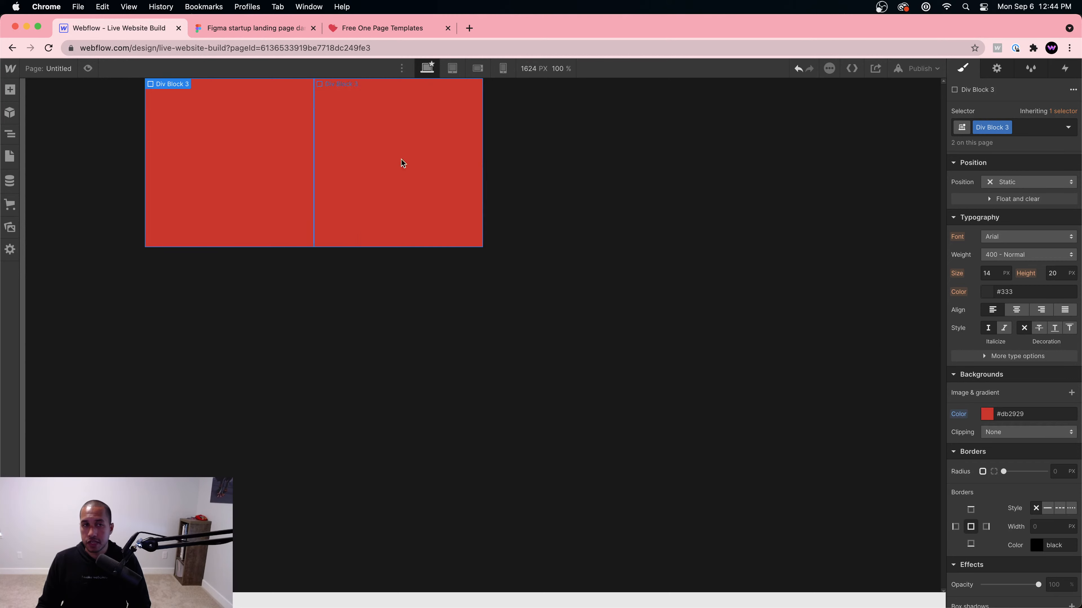
Step: Rename the container's class to Parent and justify its children to center
click(630, 190)
scroll(1061, 273, up, 8)
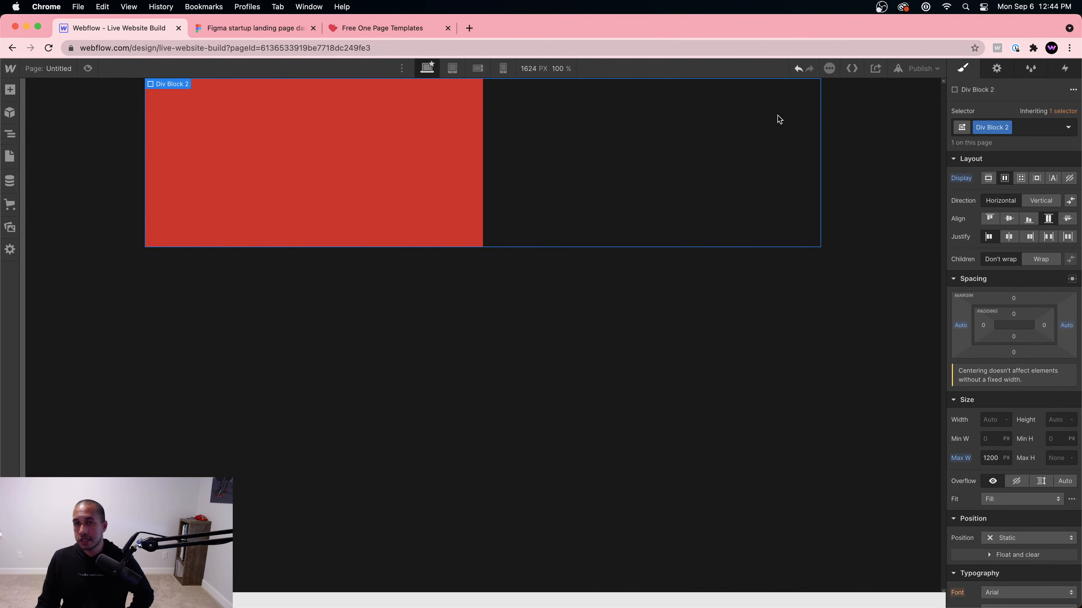
double_click(997, 127)
text(zps)
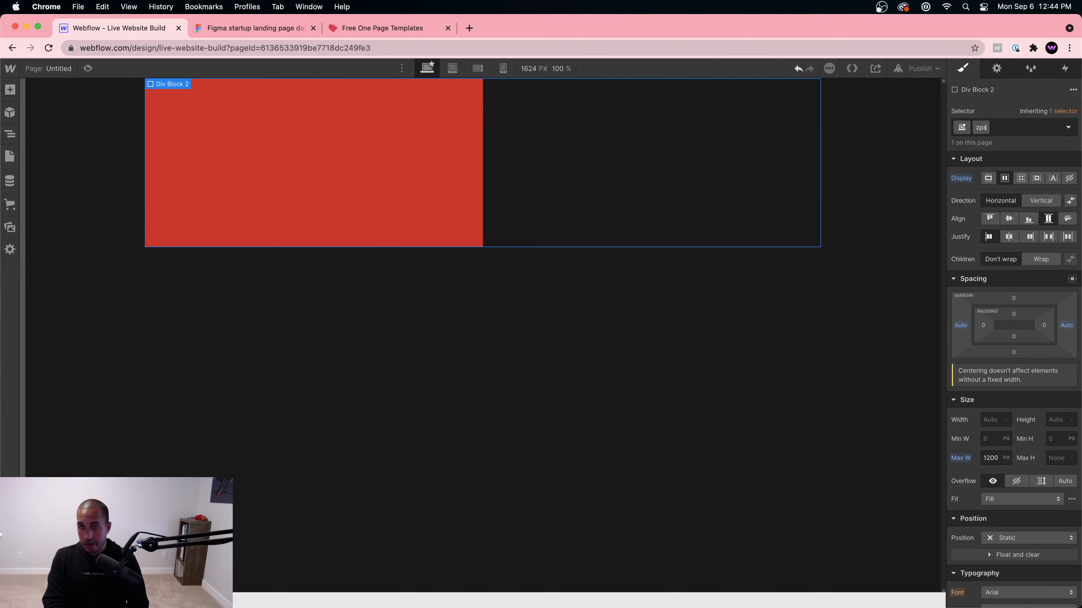
text(arent)
key(Return)
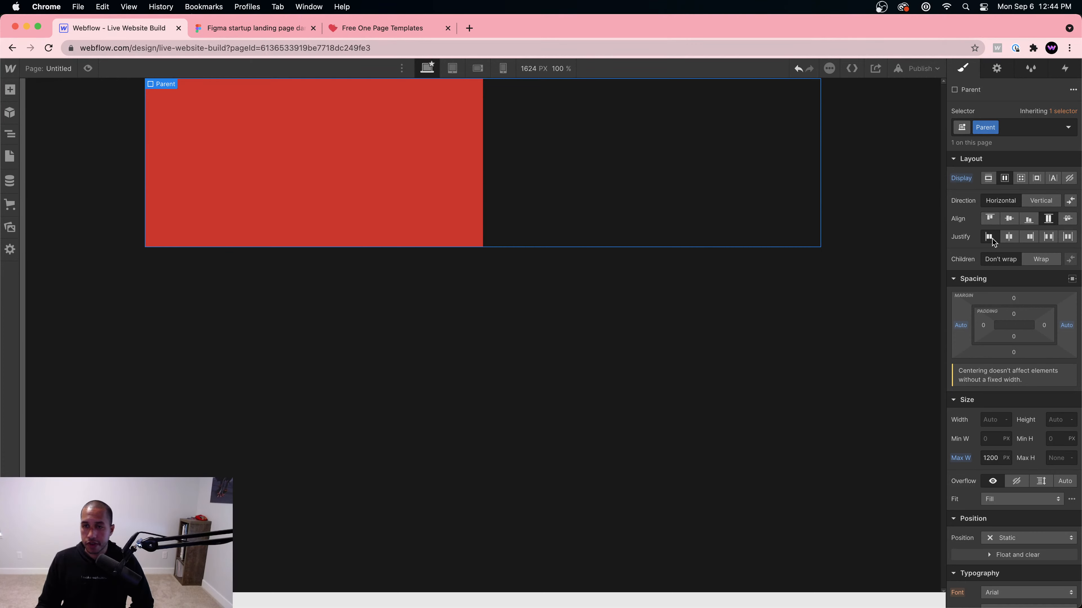
click(1008, 237)
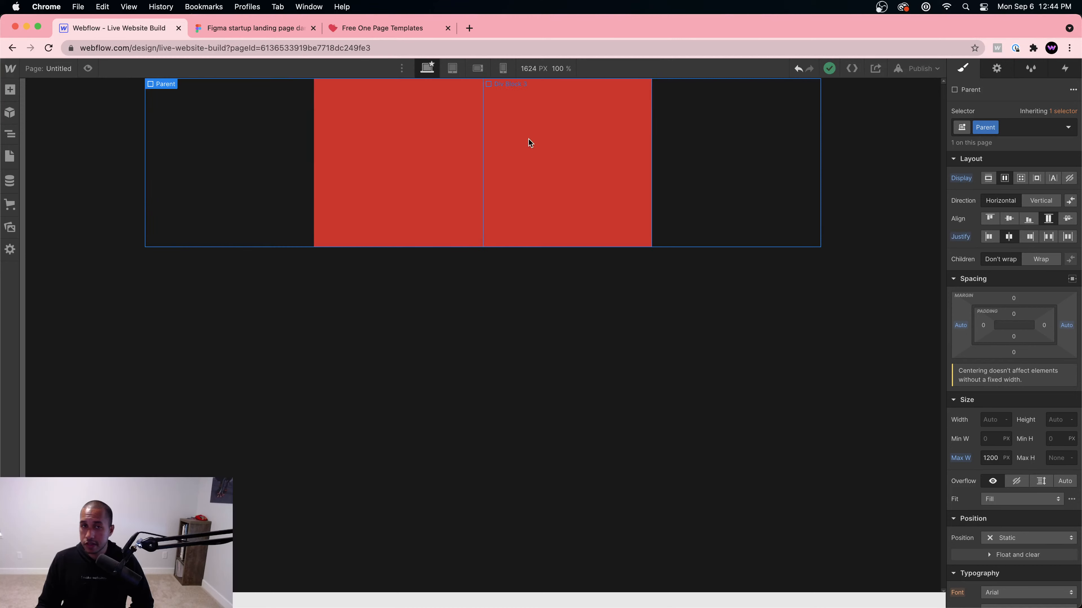
Step: Give the red blocks a 3 px border width
click(557, 142)
scroll(1050, 423, down, 10)
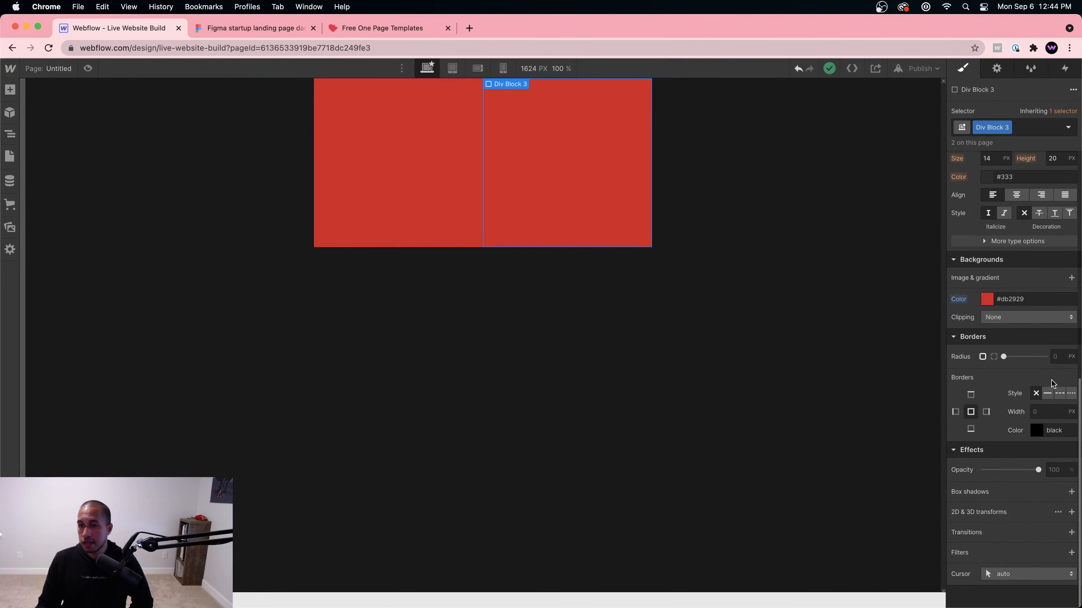
click(1049, 412)
text(3)
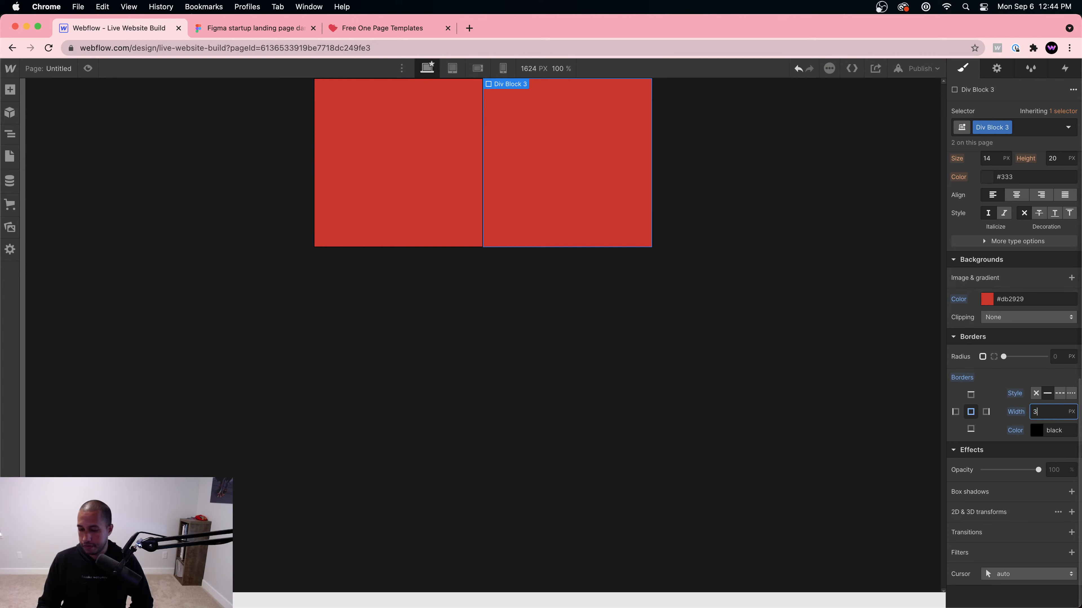
key(Return)
click(630, 297)
Step: Try vertical direction with center, right and left alignment, then return to a horizontal row
click(611, 169)
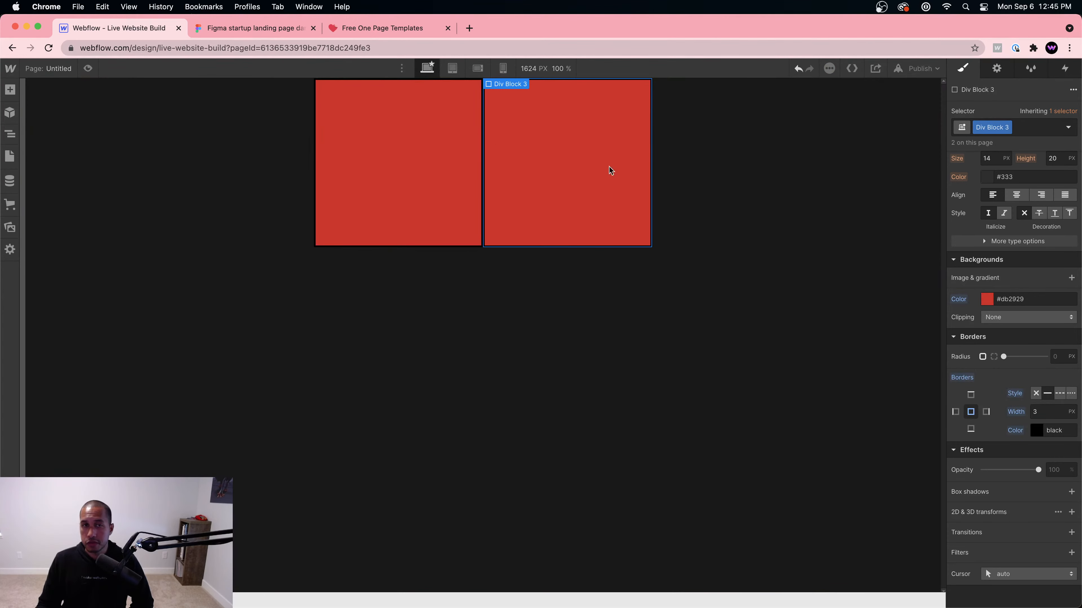
click(720, 176)
scroll(1039, 236, up, 10)
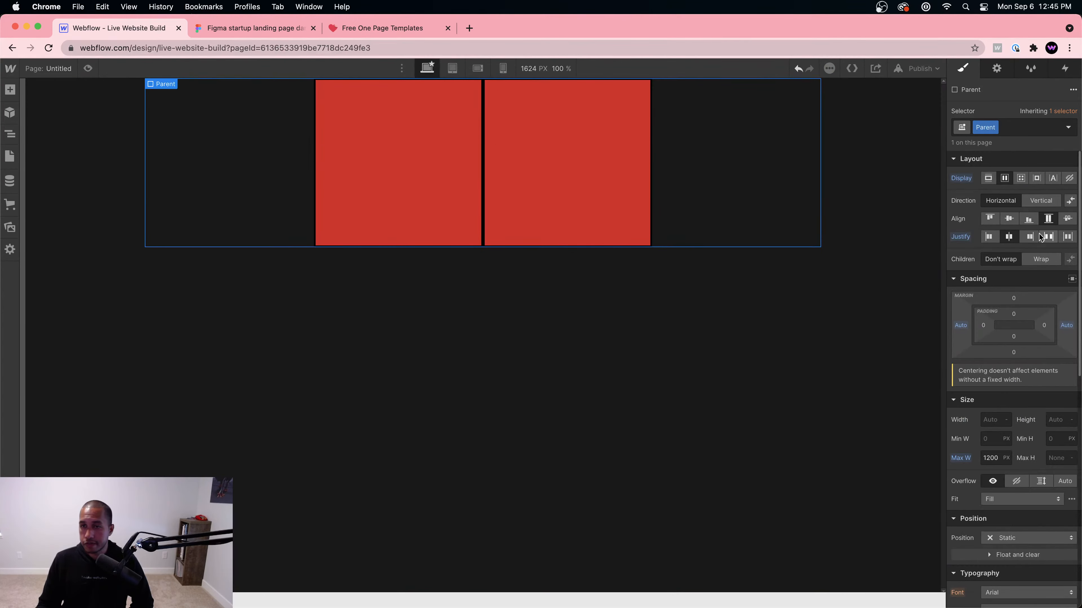
click(1034, 201)
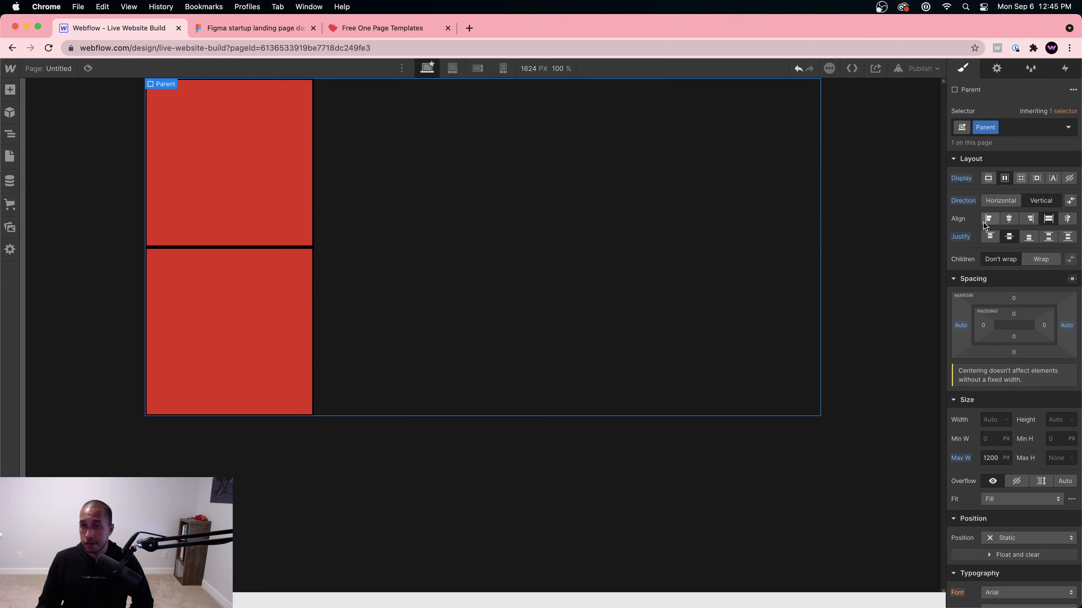
click(1008, 218)
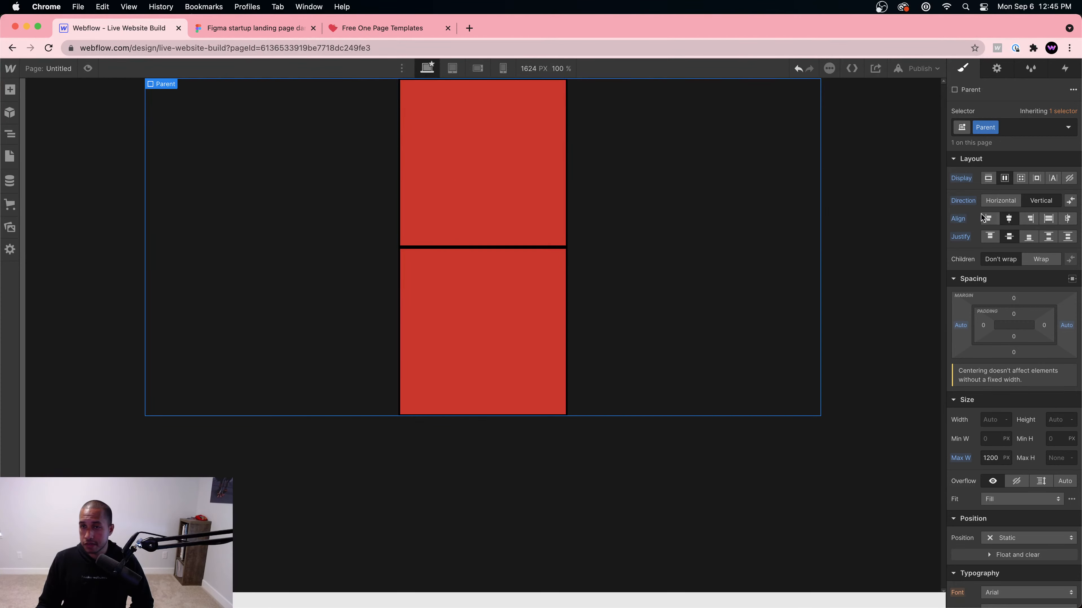
click(1030, 218)
click(987, 219)
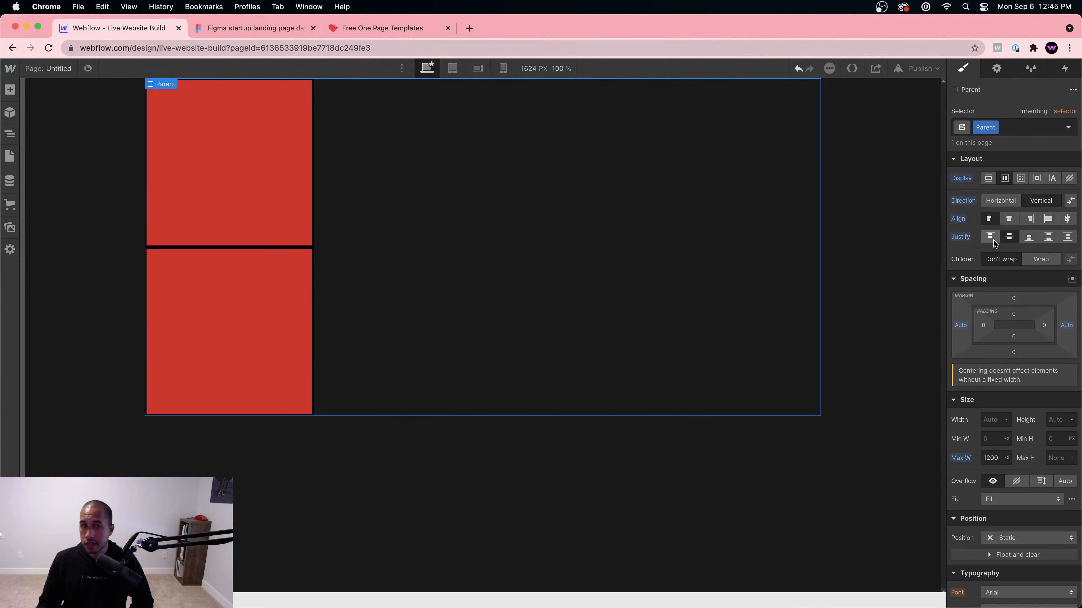
click(1008, 218)
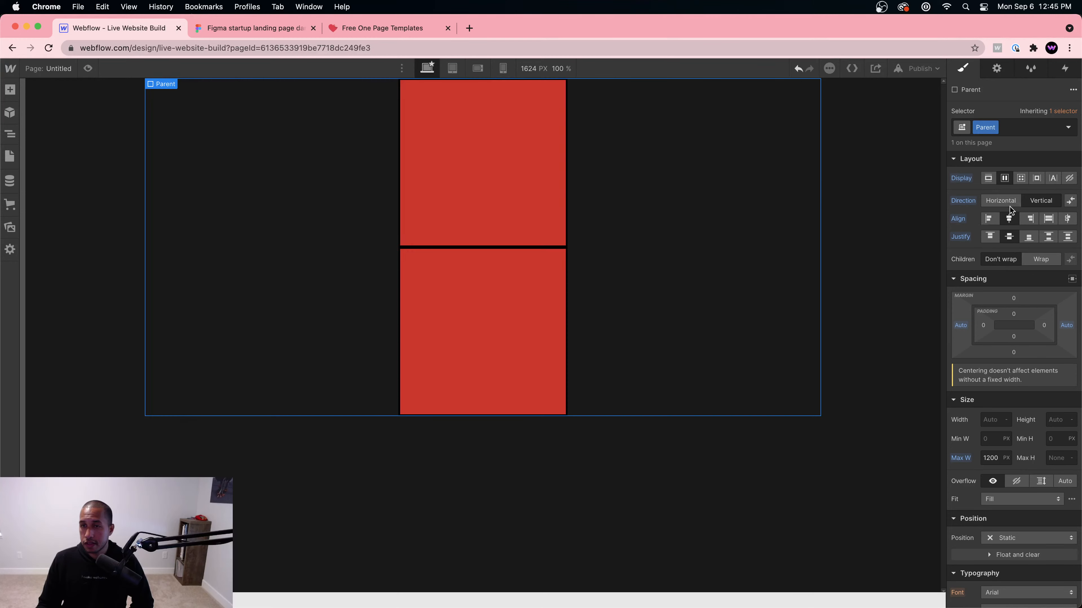
click(1001, 202)
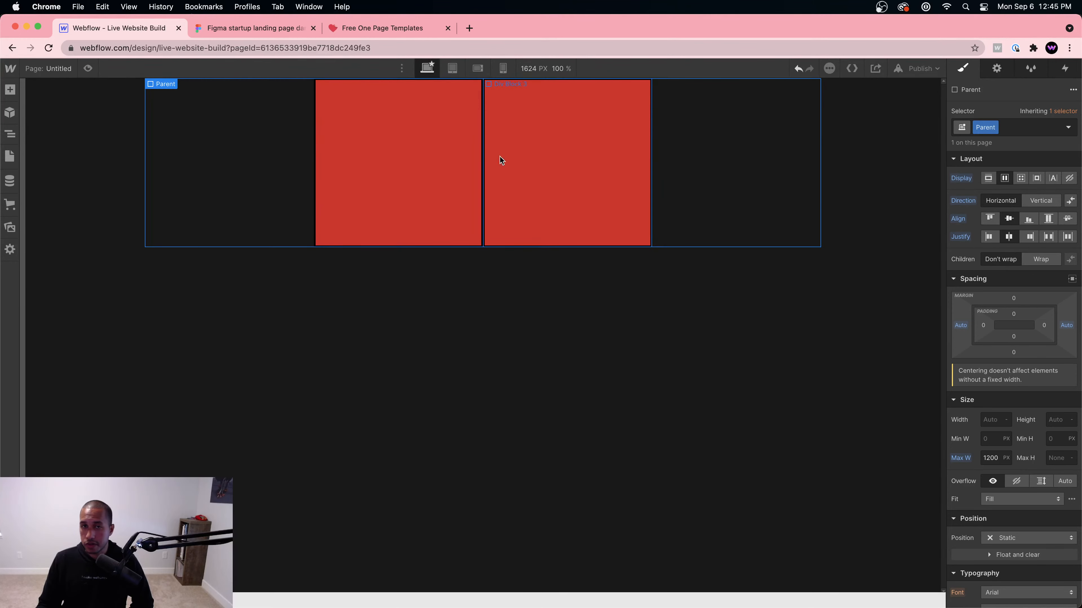
Step: Duplicate the red blocks to four and set the Parent's children to wrap
click(619, 158)
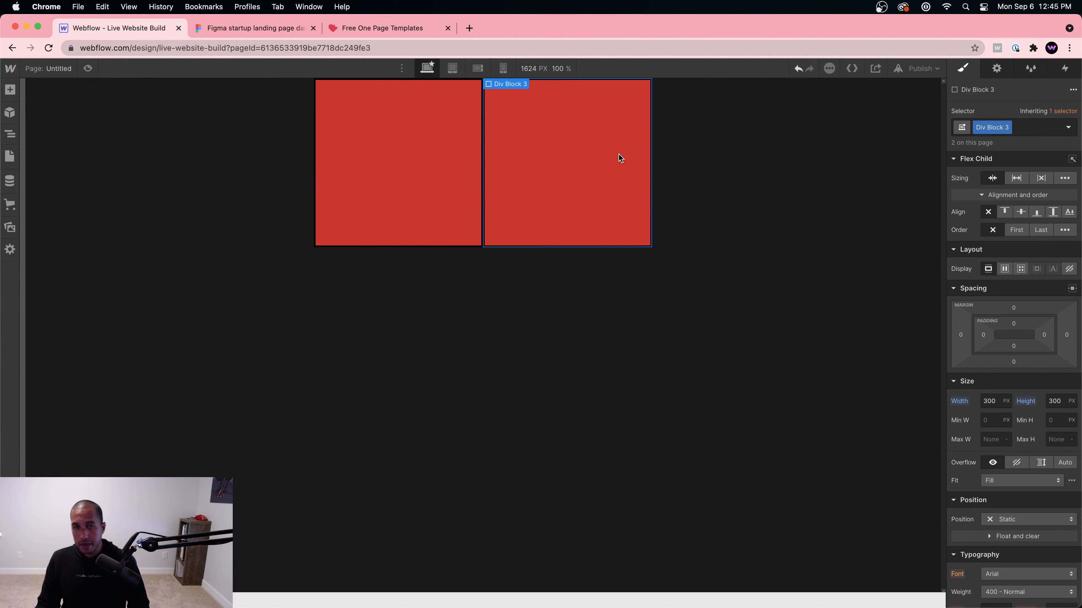
key(super+v)
key(super+v)
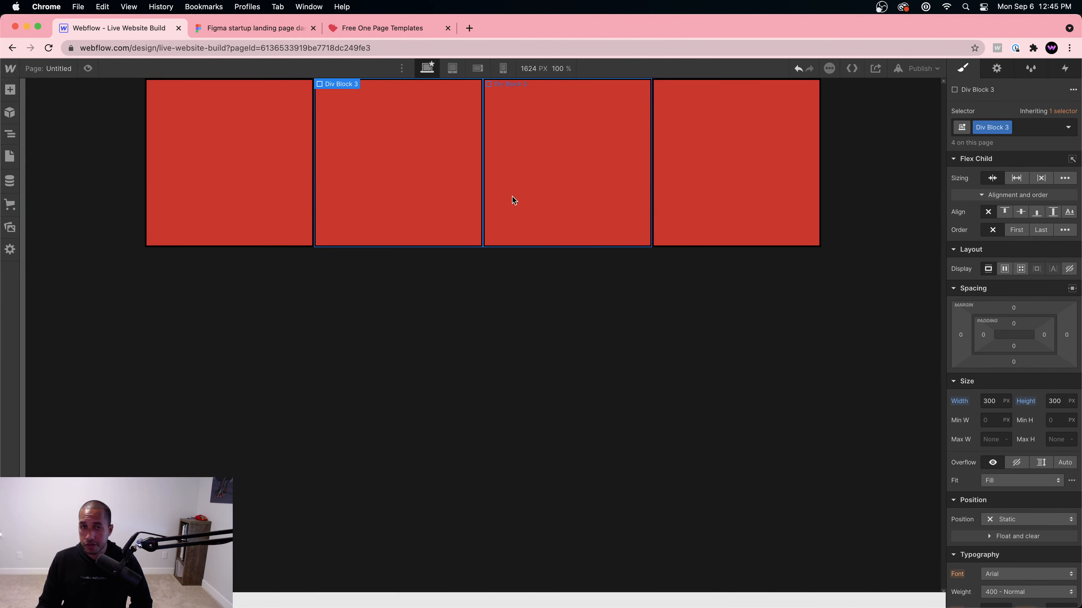
click(77, 600)
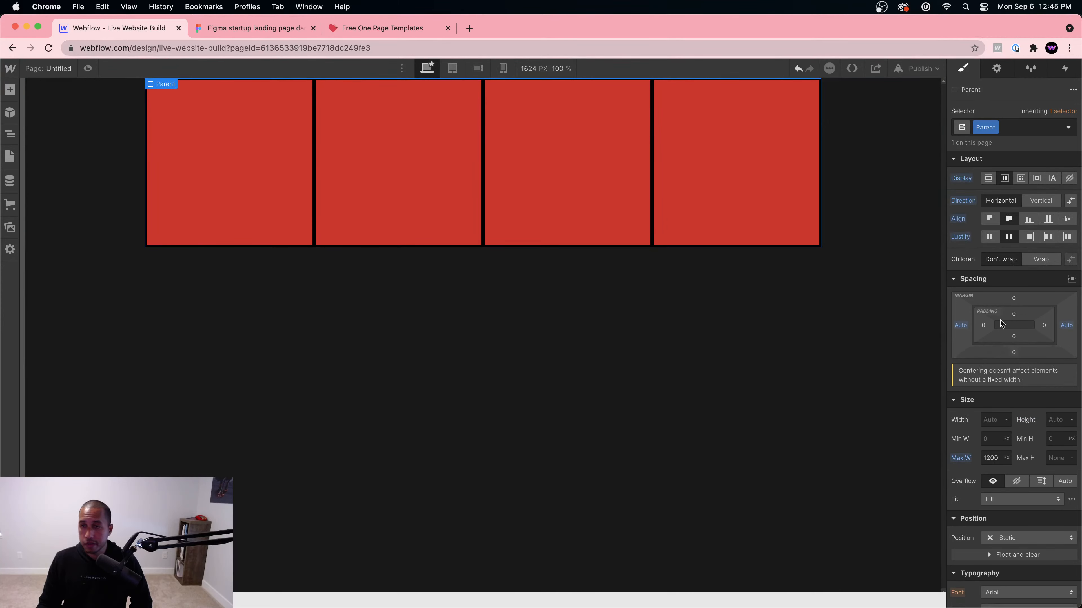
click(1040, 259)
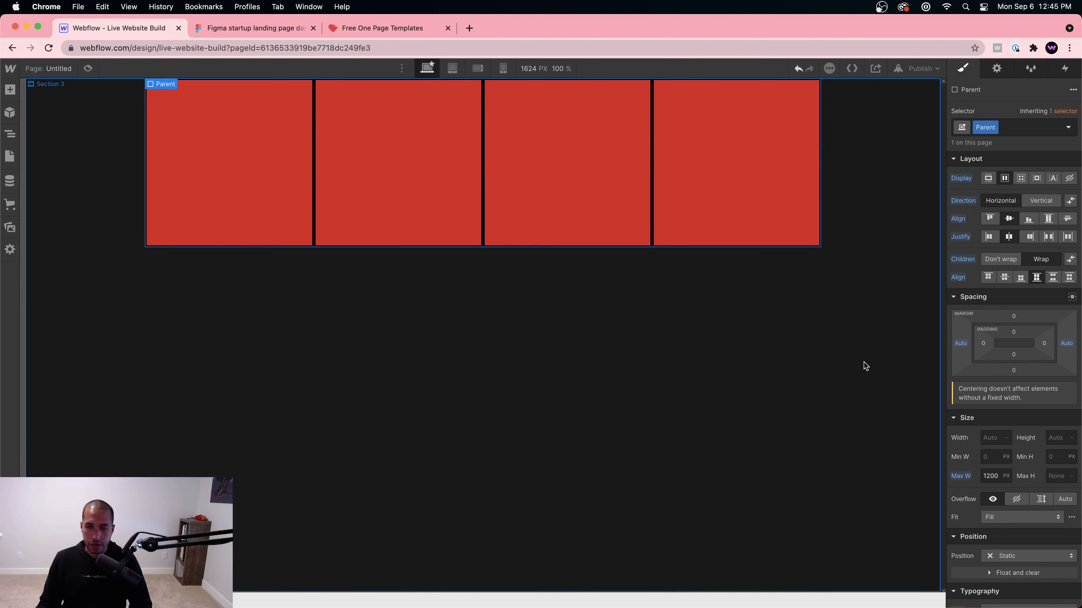
Step: Set the Parent width to 600 px, then undo the width and wrap changes
click(997, 438)
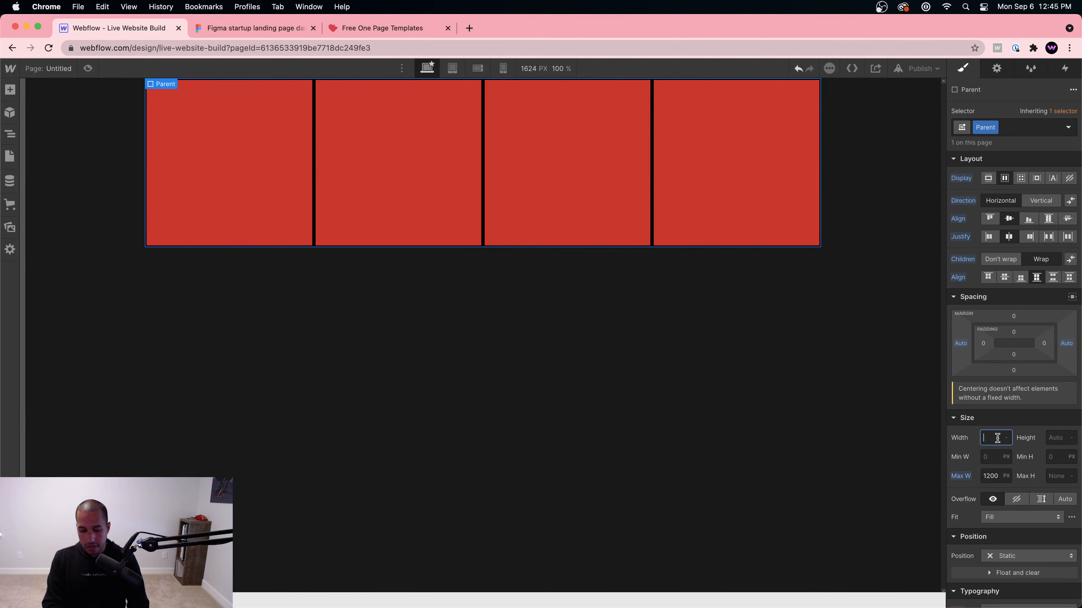
text(600)
key(Return)
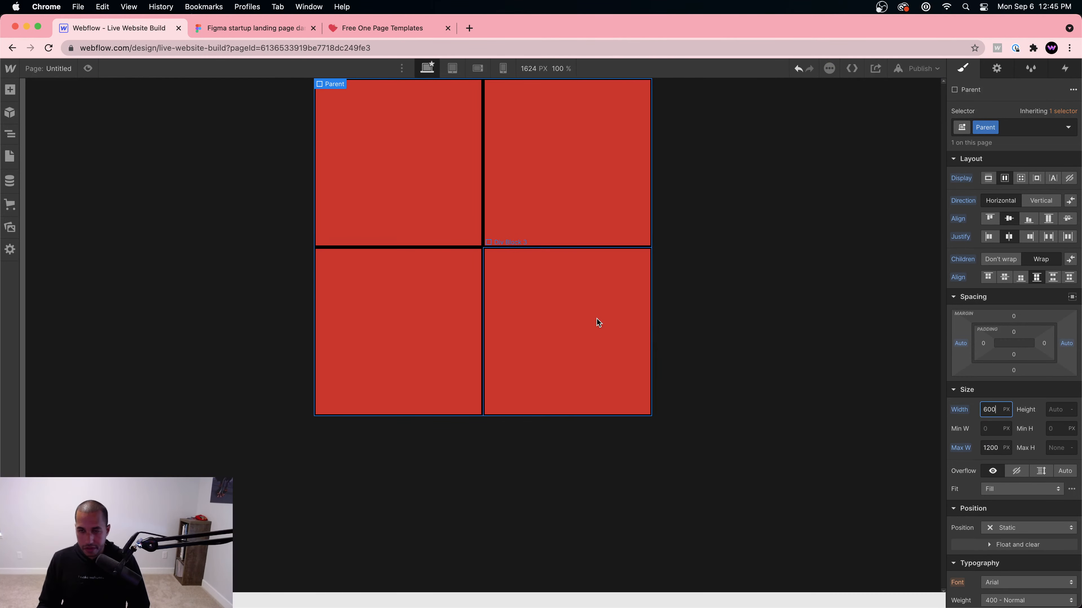
key(super+z)
key(super+z)
key(super+z)
key(super+z)
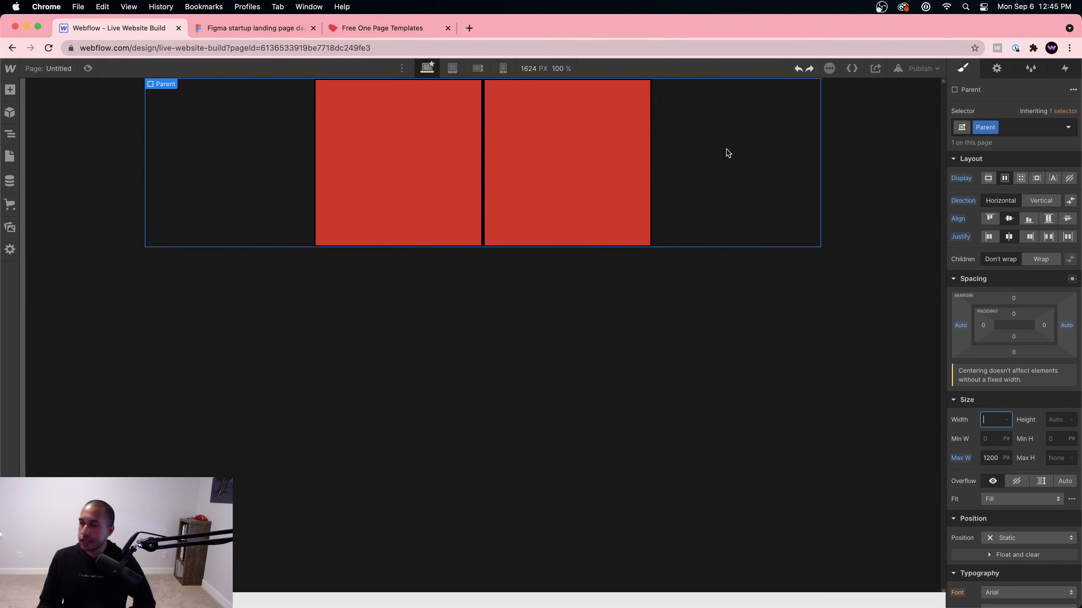
Step: Rename the red blocks' class to Children
click(479, 153)
double_click(990, 130)
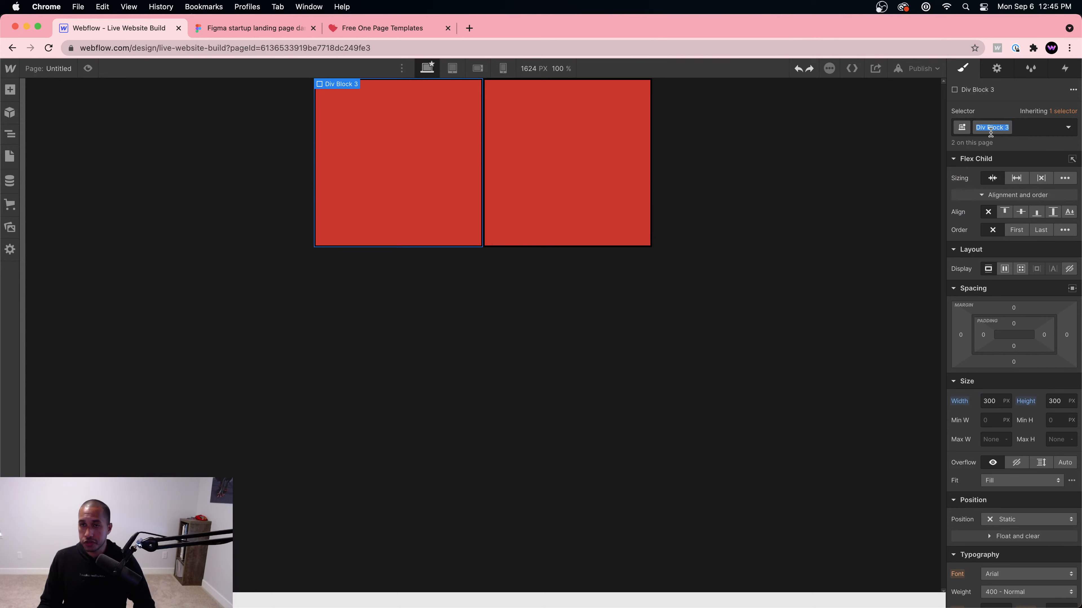
text(Children)
key(Return)
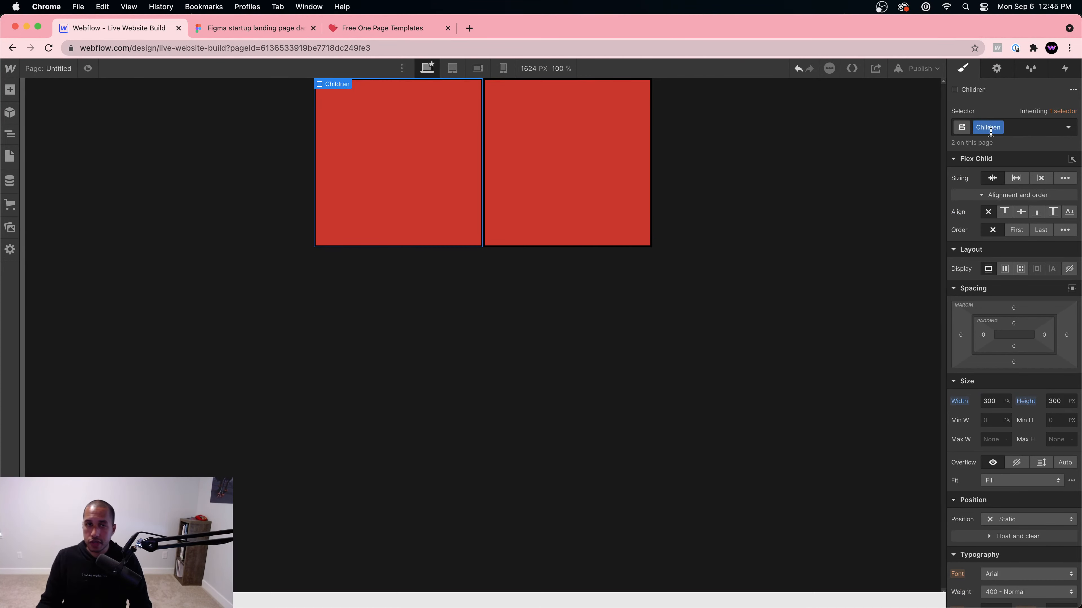
click(583, 149)
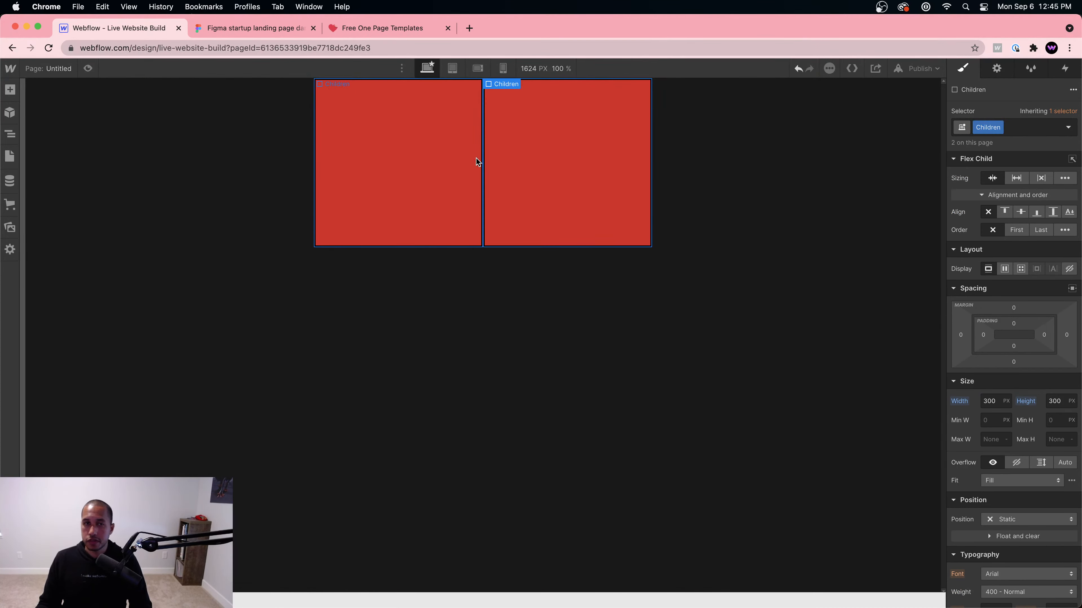
click(717, 151)
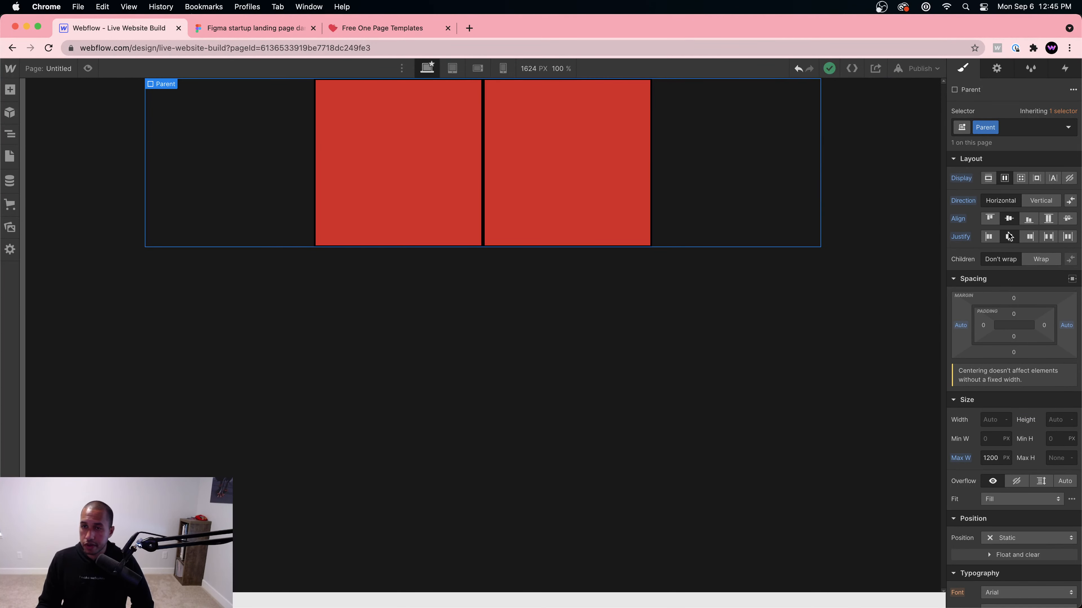
Step: Toggle the Parent between vertical and horizontal, then set the Children width to Auto
click(1041, 201)
click(1043, 203)
click(1043, 203)
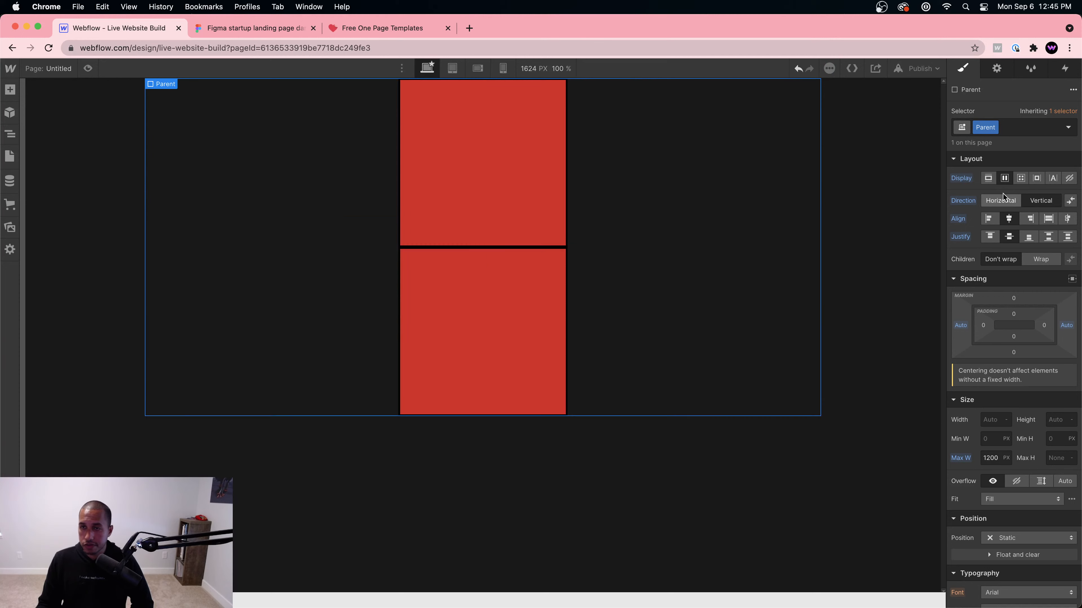
click(1002, 197)
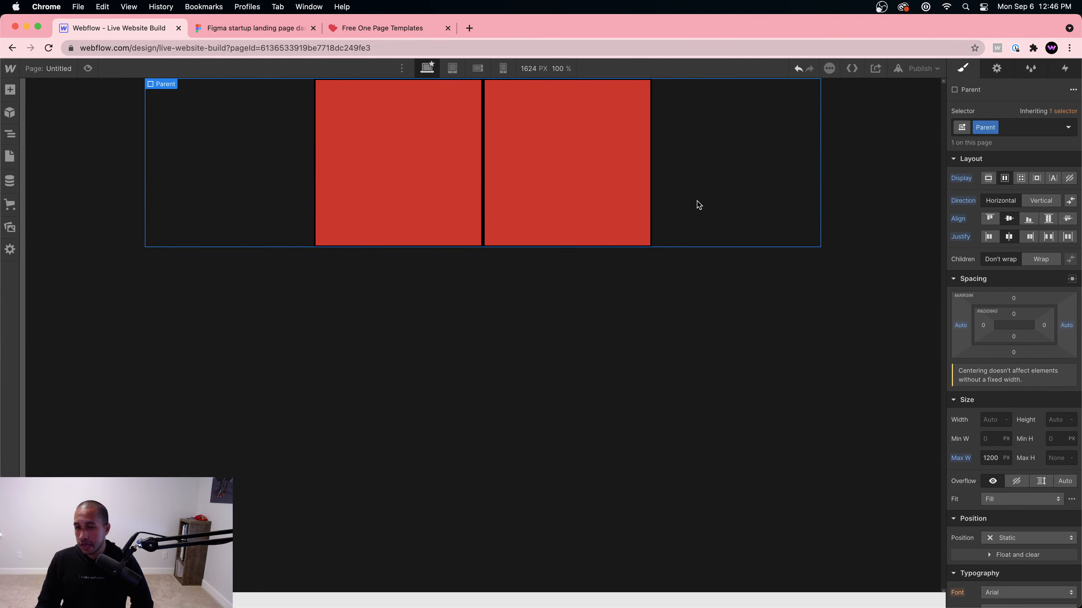
click(437, 186)
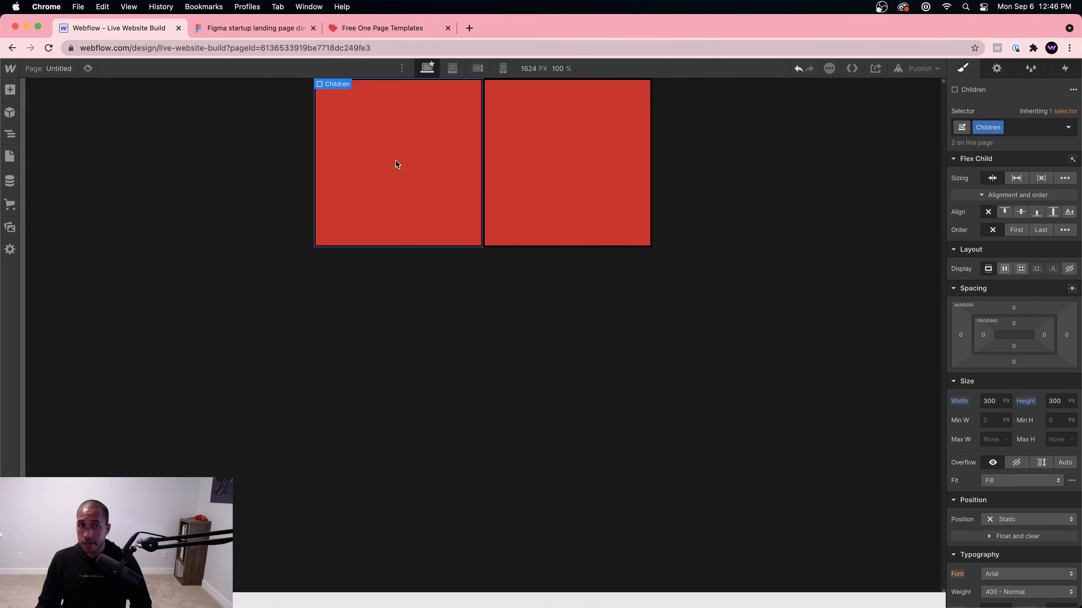
alt+click(961, 402)
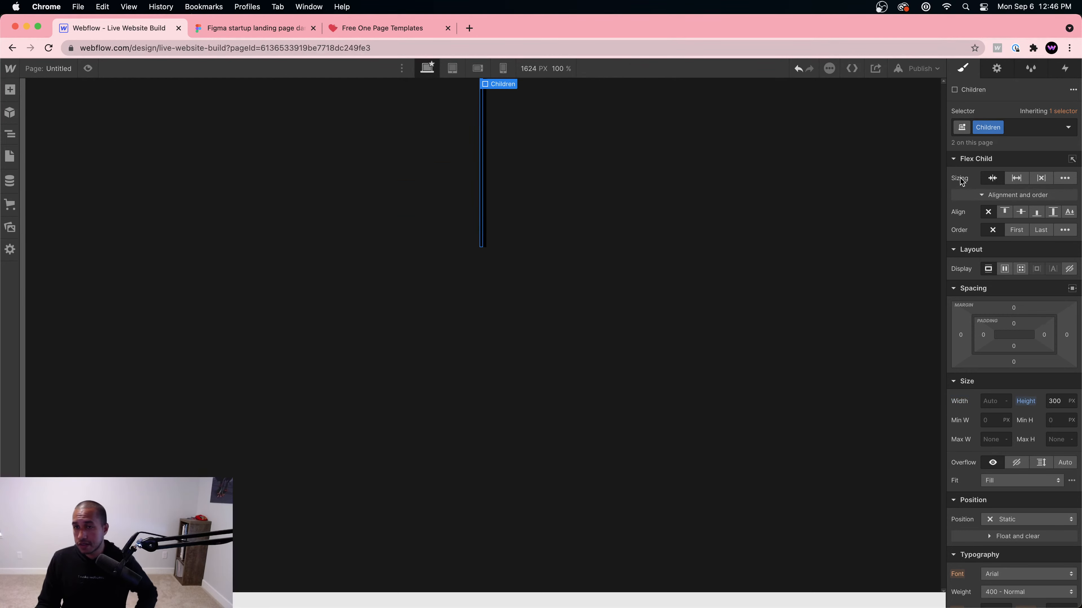
Step: Set the Children blocks to grow so they share the row equally
click(1016, 178)
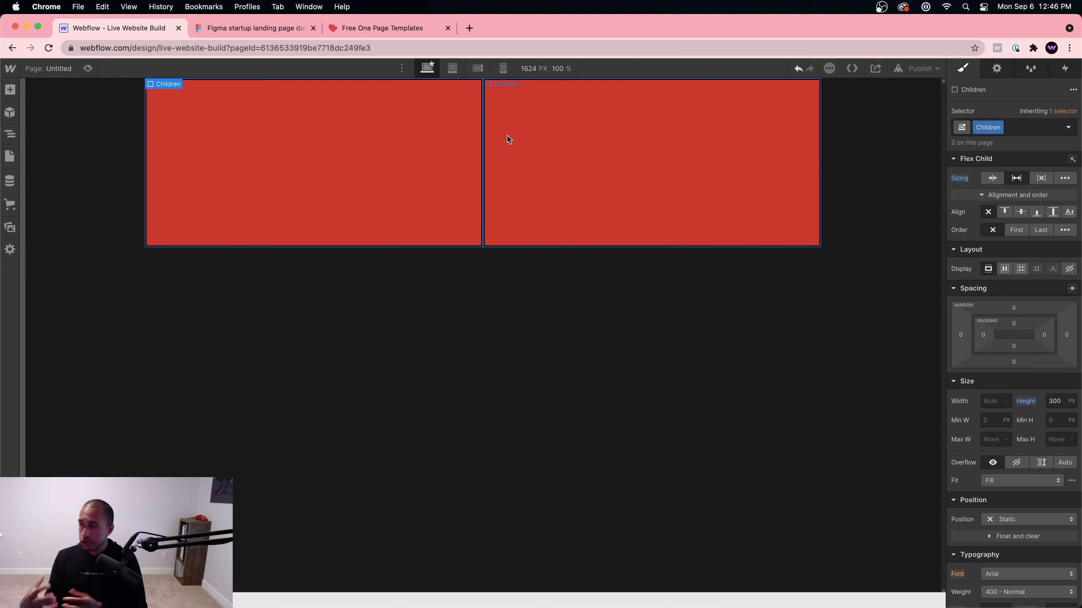
click(578, 159)
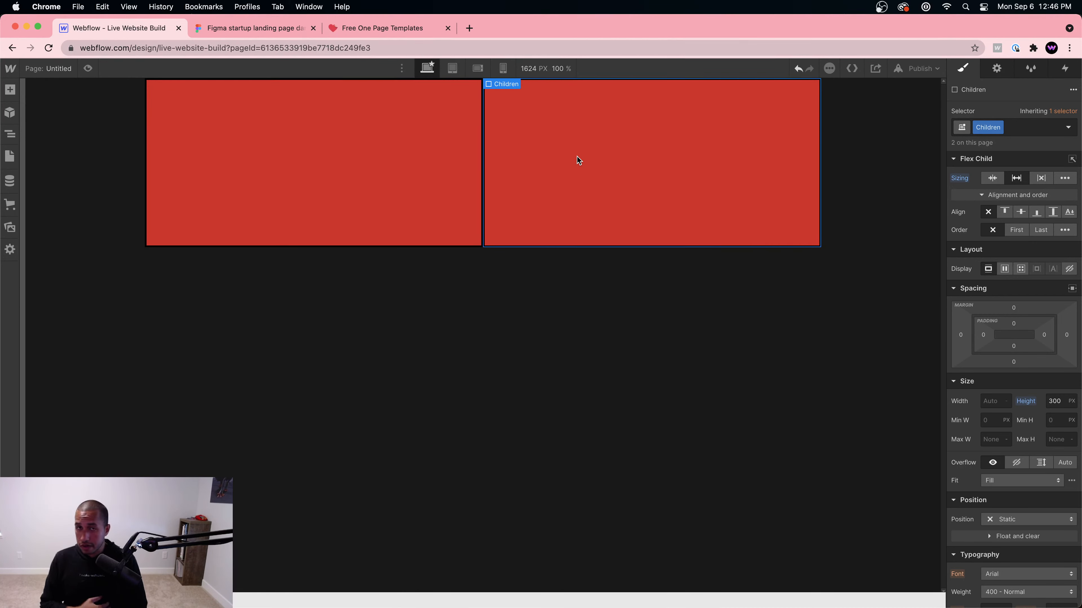
click(379, 156)
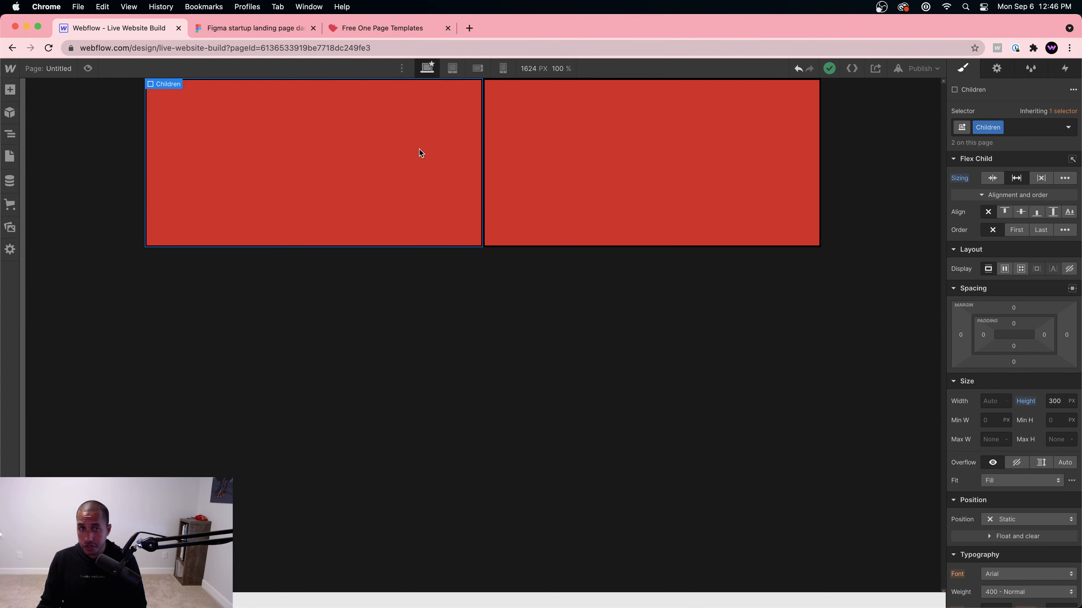
click(621, 158)
Step: Duplicate and paste extra Children boxes, then drag one toward the end of the row
key(super+d)
key(super+d)
key(super+d)
key(super+d)
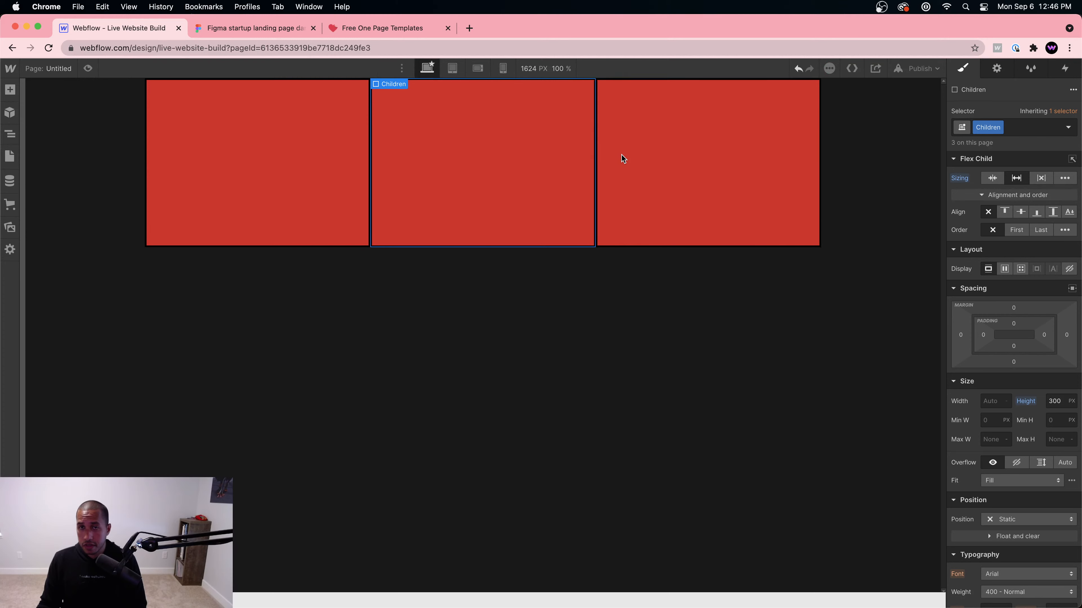
click(646, 323)
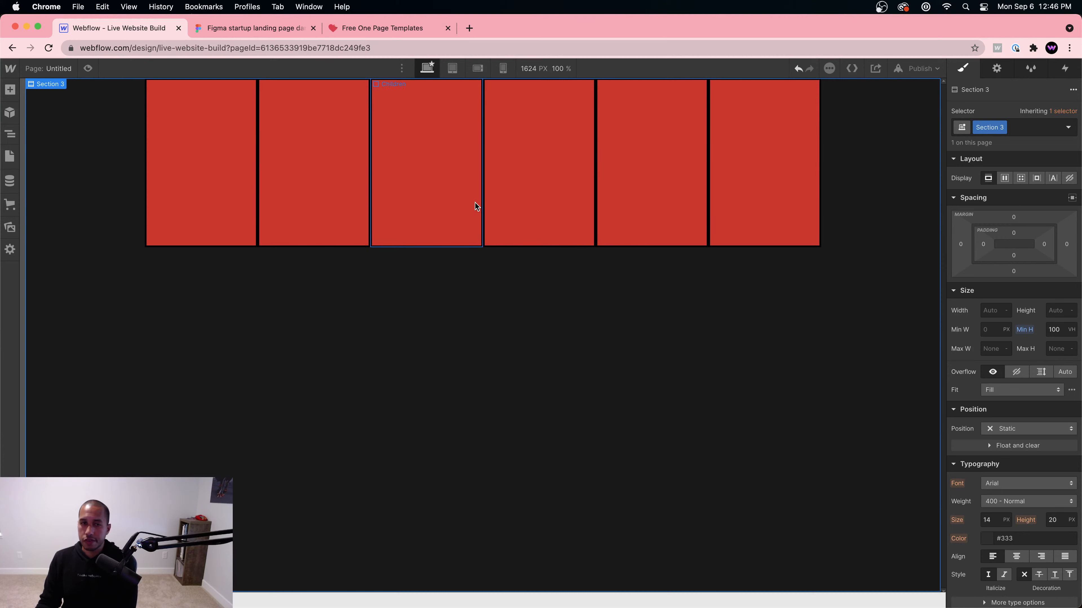
click(420, 191)
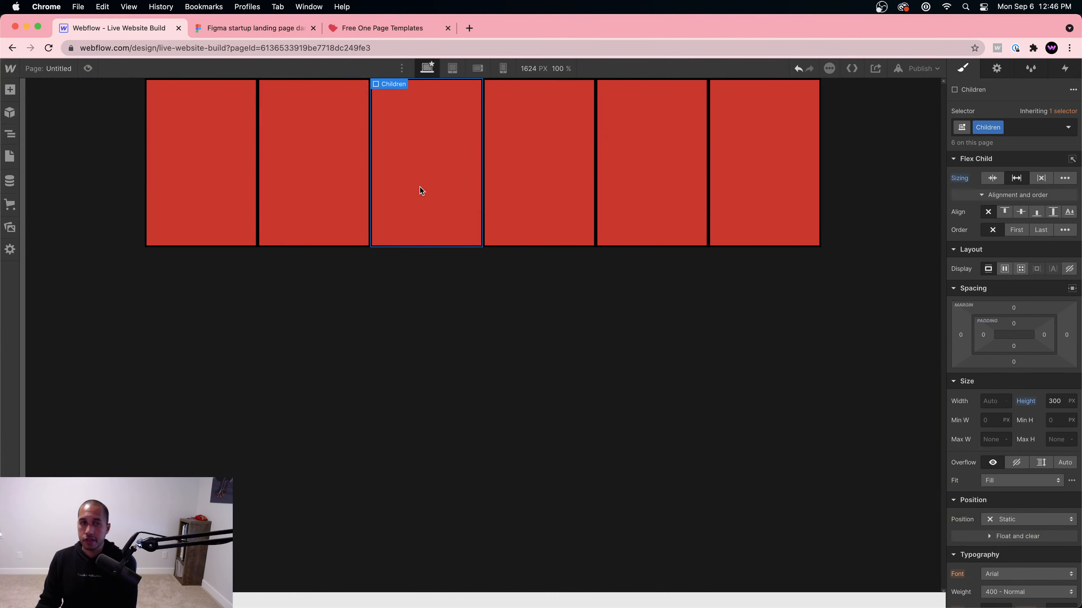
click(742, 176)
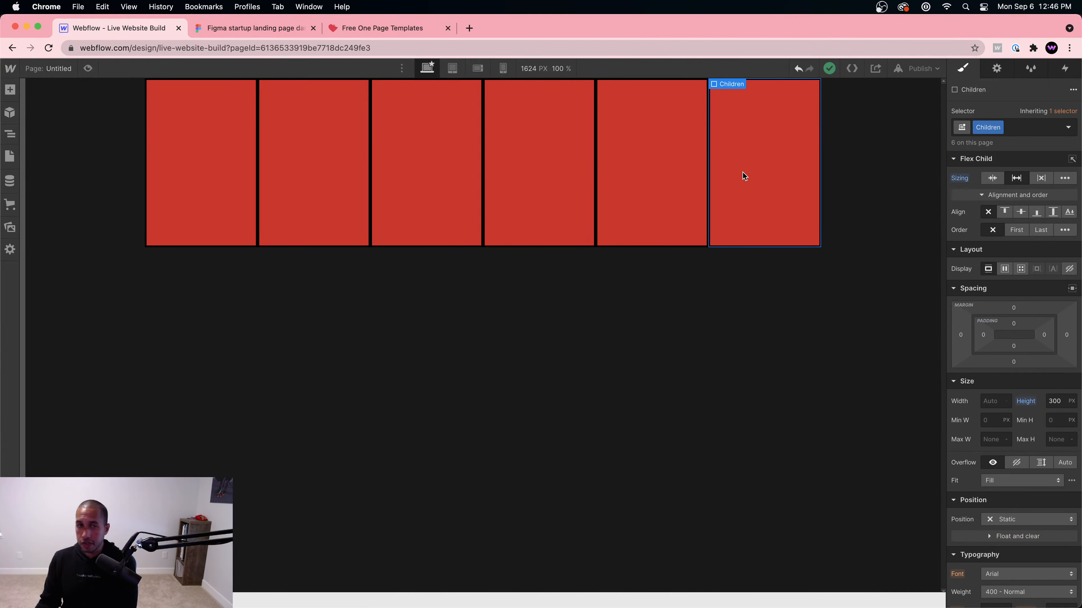
key(super+v)
key(super+v)
key(super+v)
key(super+v)
key(super+v)
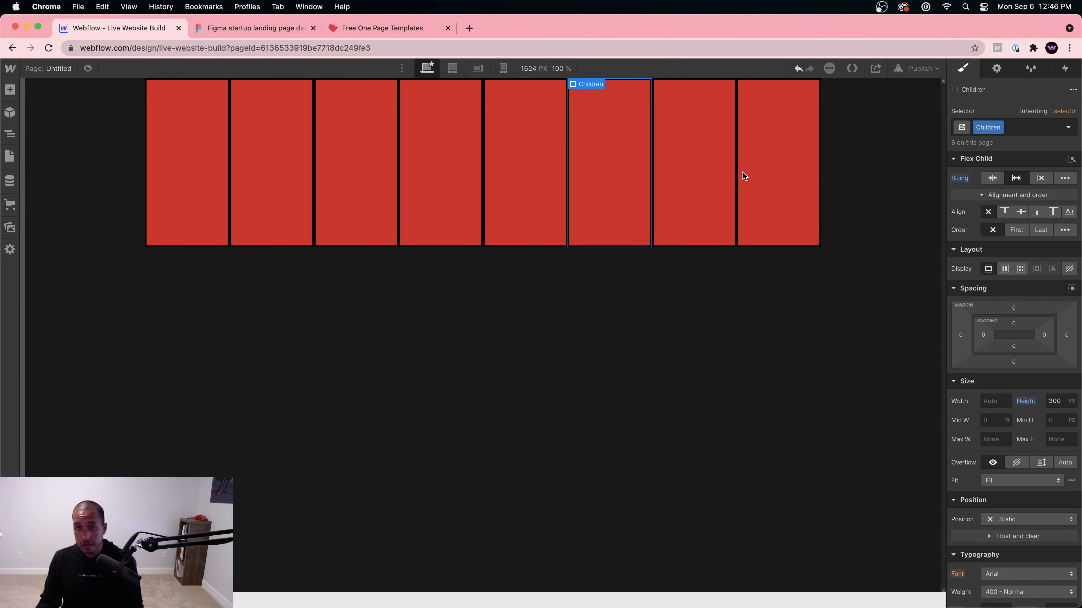
key(super+v)
click(197, 187)
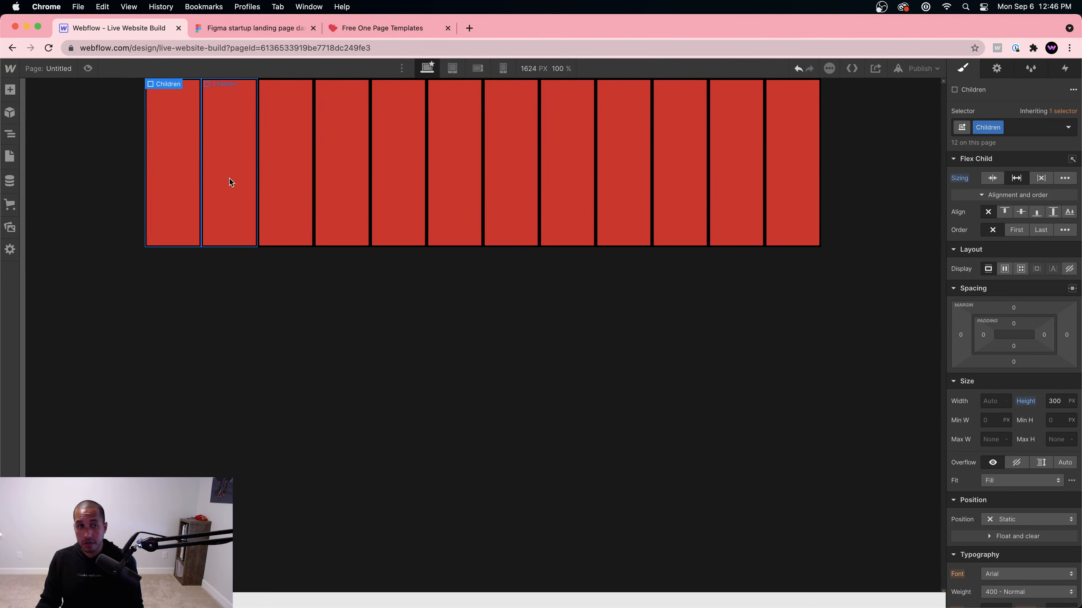
click(298, 174)
drag(328, 172, 750, 170)
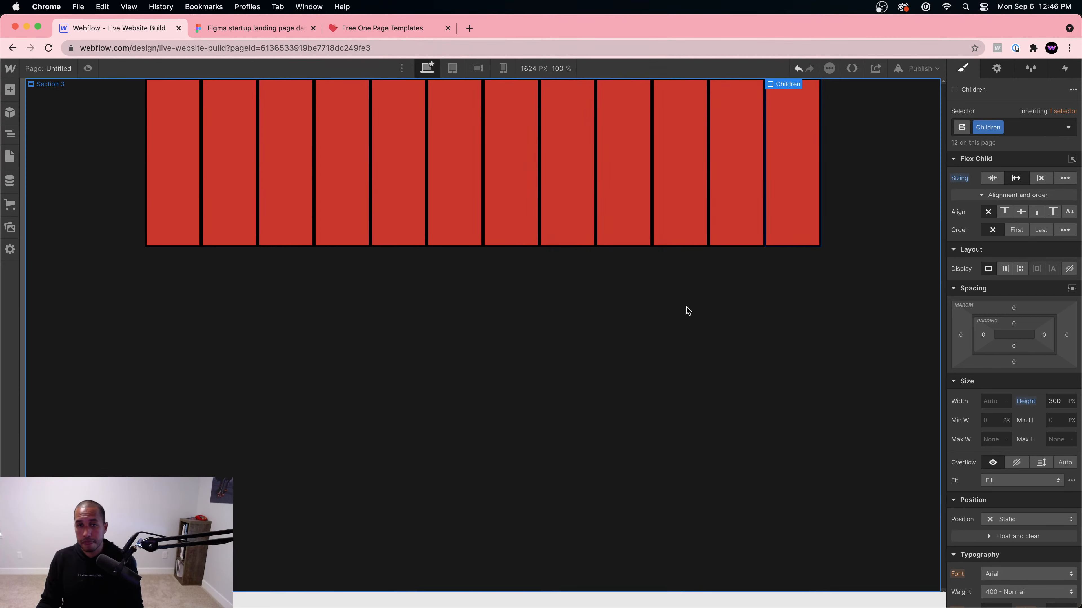
Step: Delete the extra Children boxes so three remain
click(317, 172)
click(308, 166)
key(Delete)
key(Delete)
key(Delete)
key(Delete)
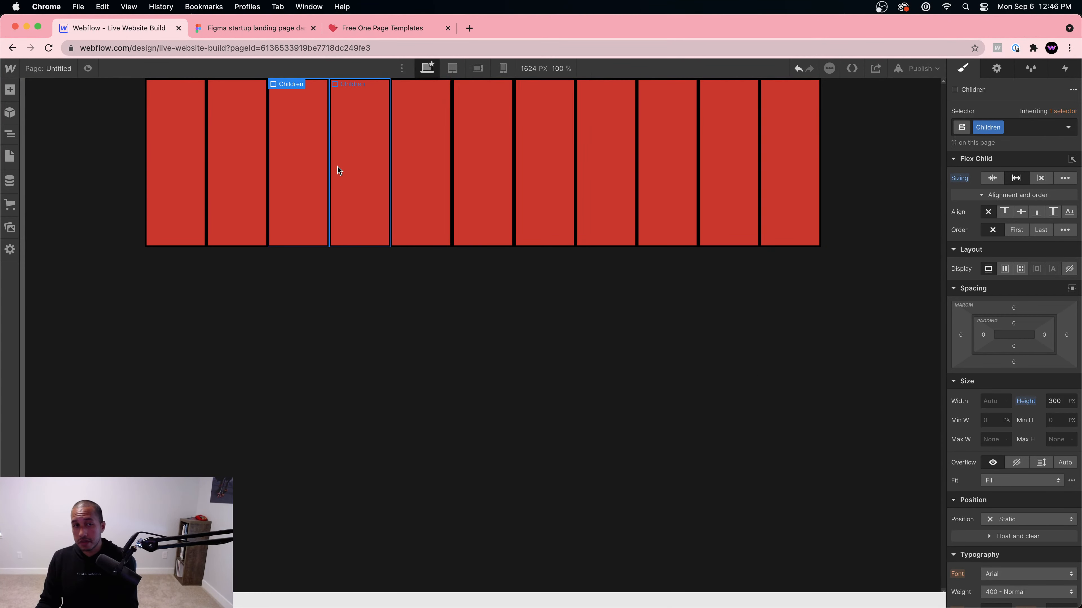
key(Delete)
key(Delete)
key(Delete)
key(Delete)
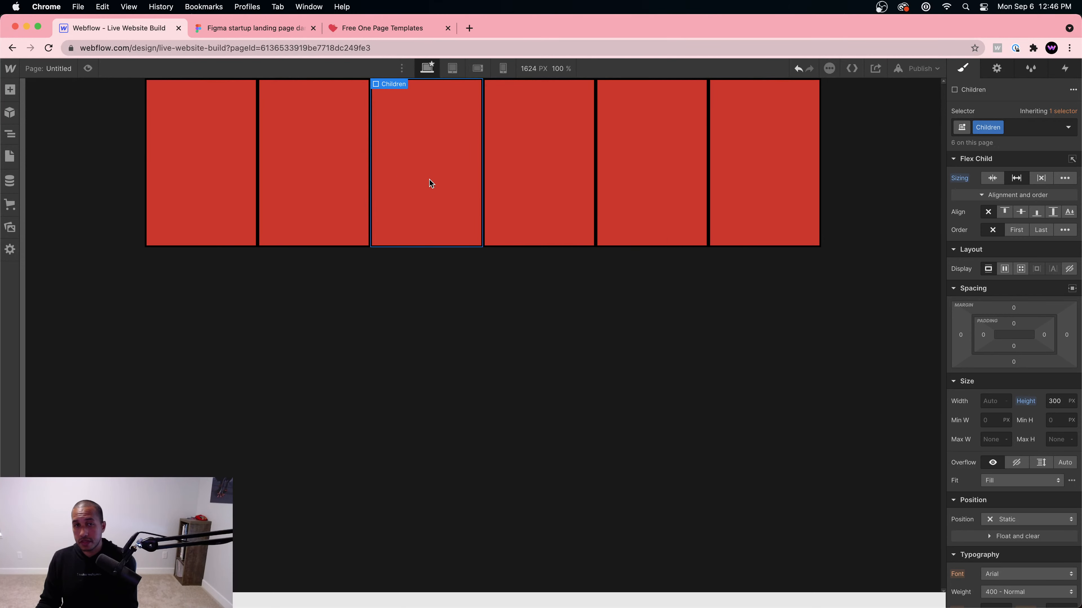
key(Delete)
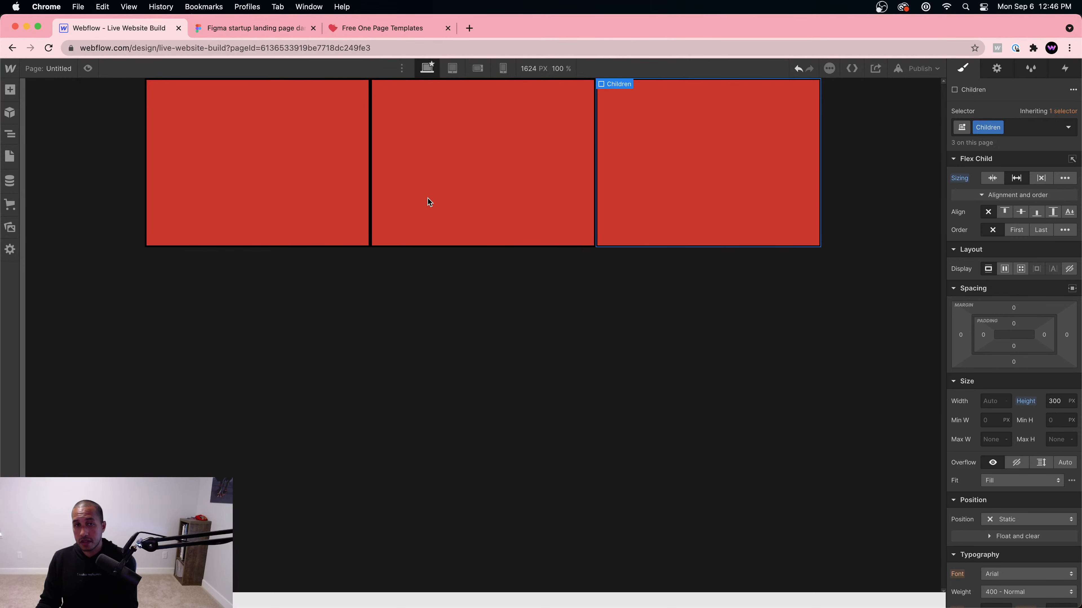
click(403, 299)
click(340, 174)
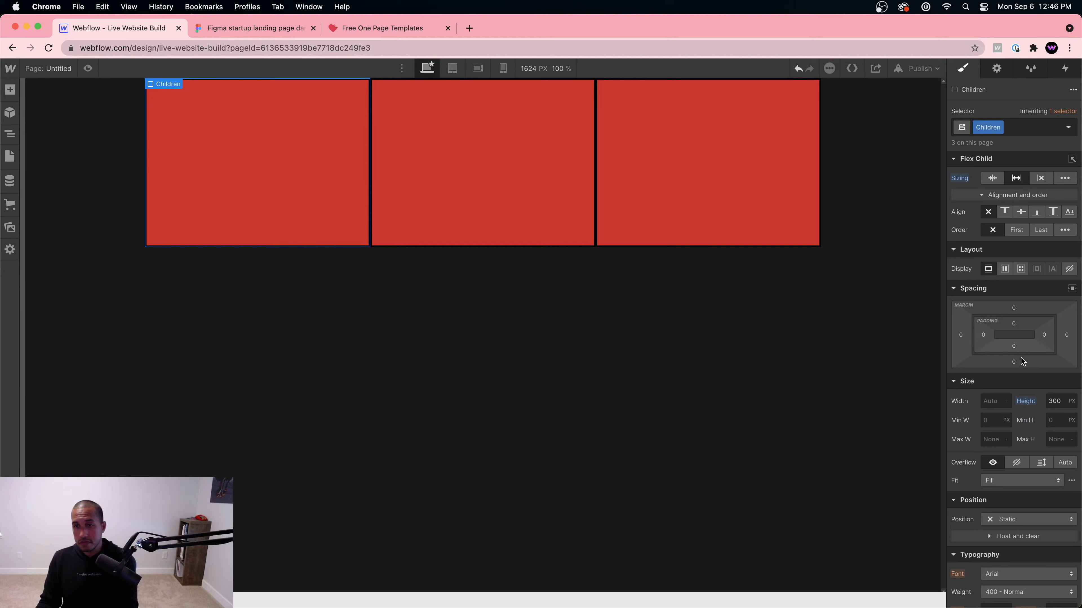
Step: Set the Children height to 500 px, then duplicate the Parent and undo it
click(1059, 400)
text(50)
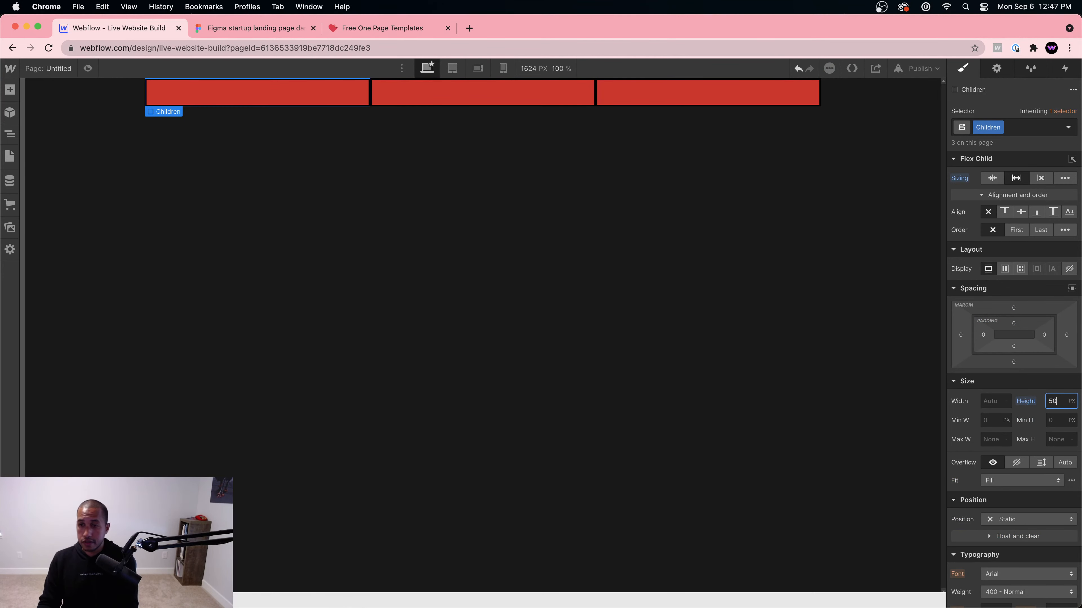
text(0)
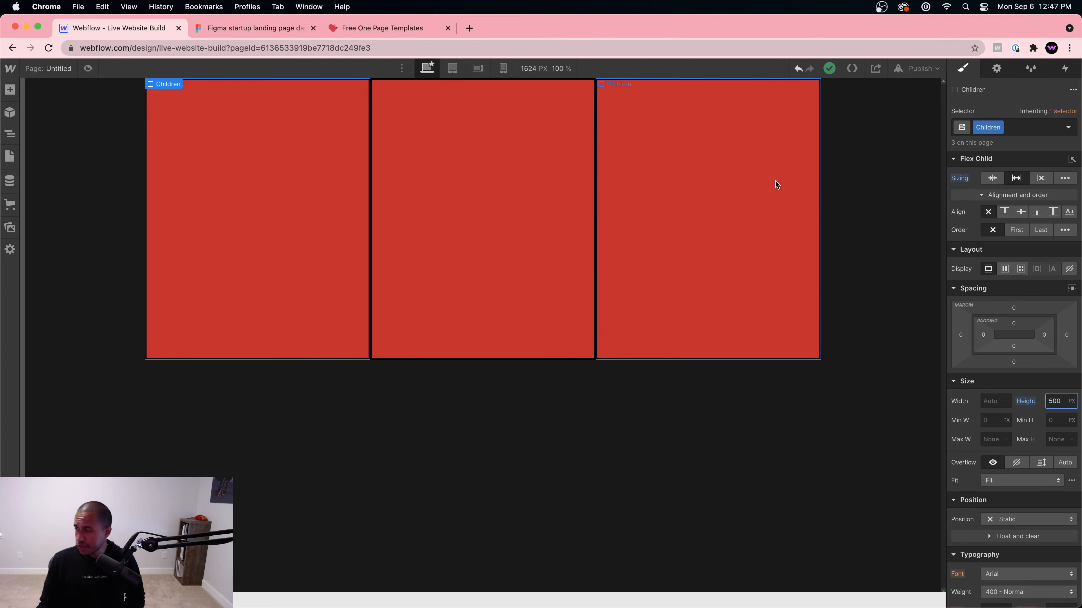
click(608, 244)
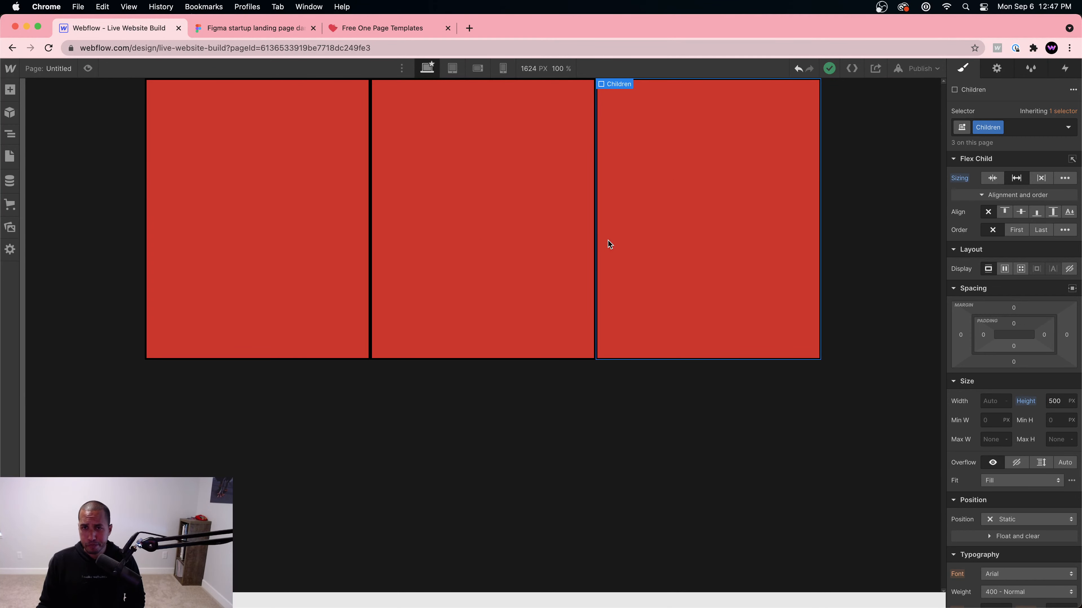
click(10, 134)
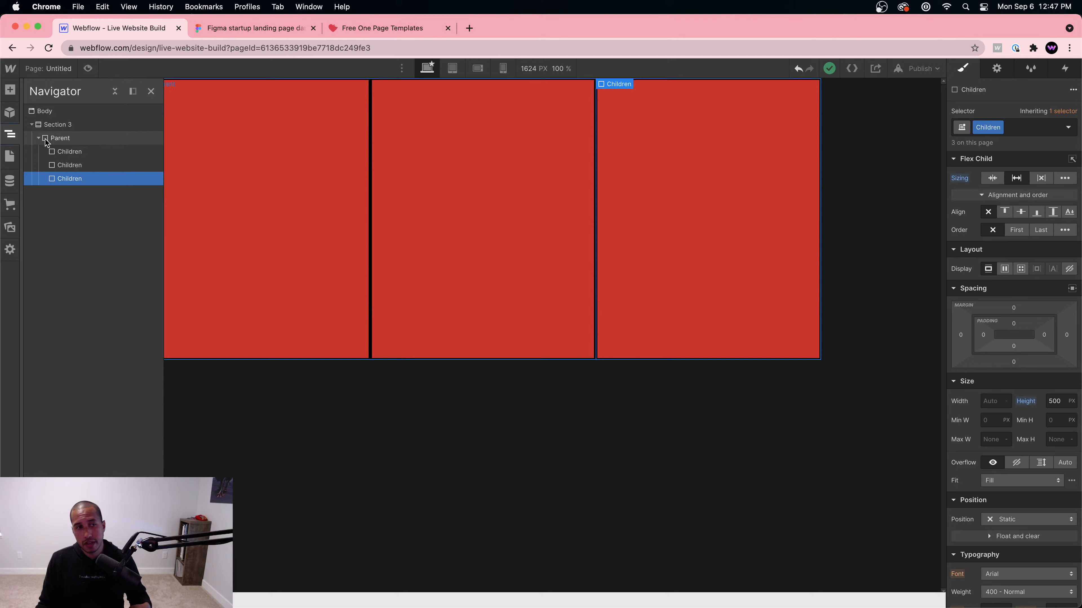
click(65, 143)
key(ctrl+d)
key(ctrl+d)
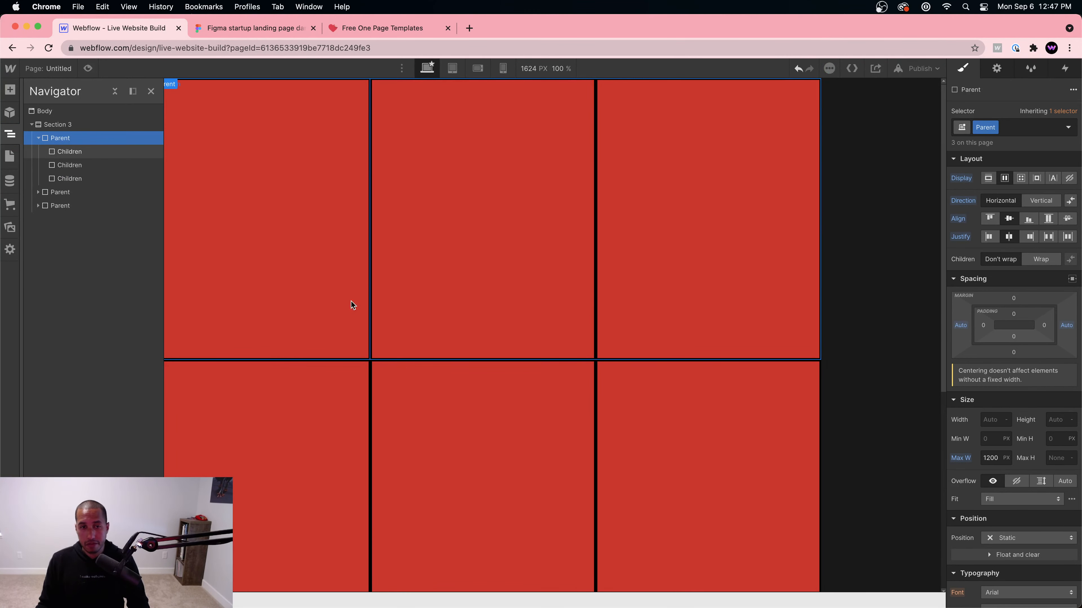
key(super+z)
key(super+z)
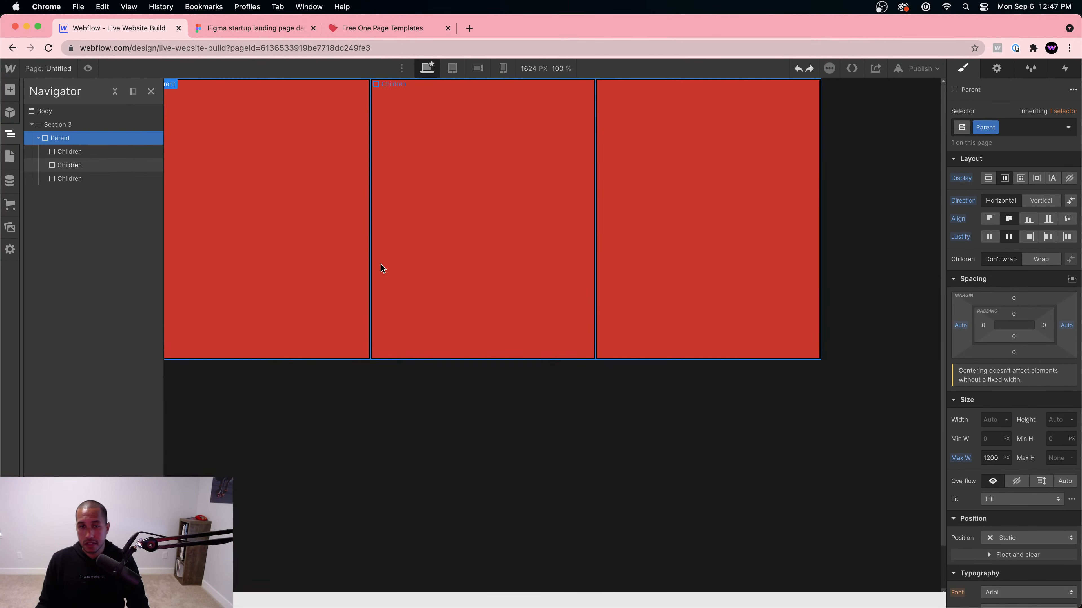
Step: Give the Children boxes 20 px left and right margins and switch to the tablet breakpoint
click(378, 260)
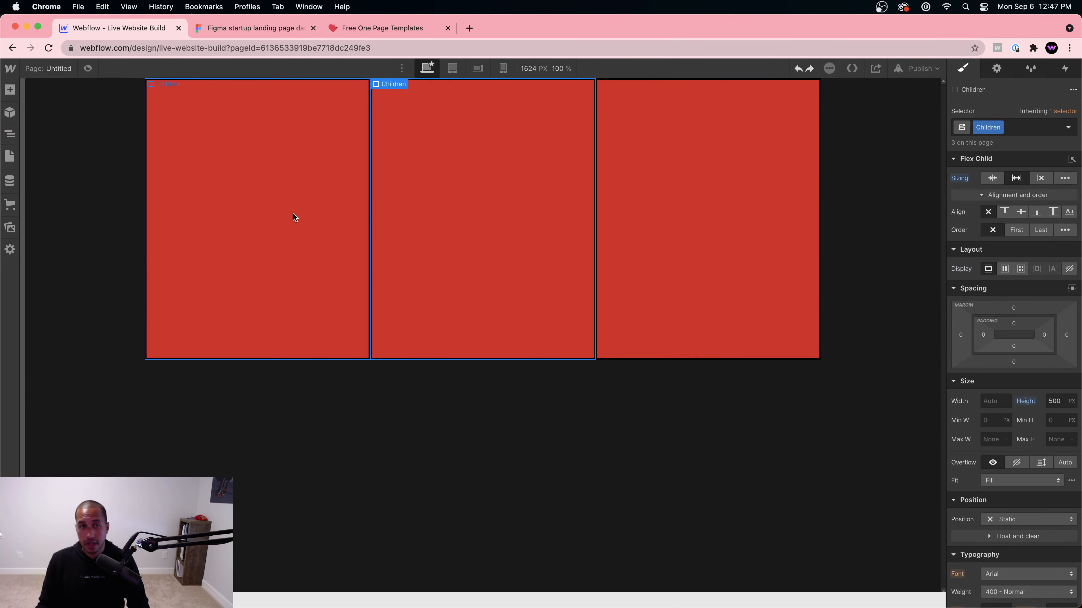
click(293, 214)
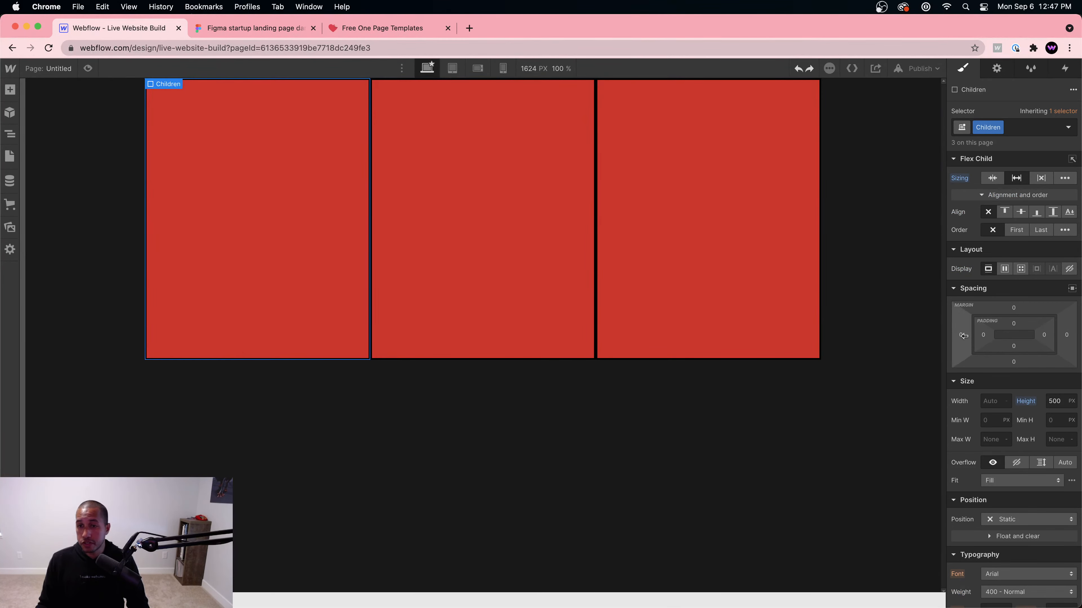
drag(963, 336, 954, 337)
click(765, 439)
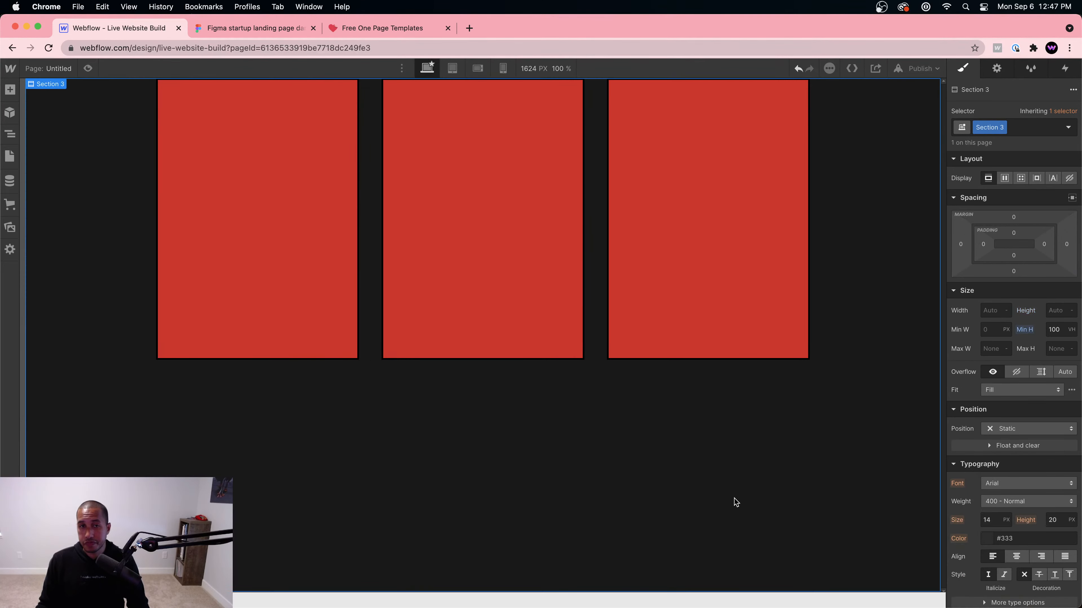
click(754, 228)
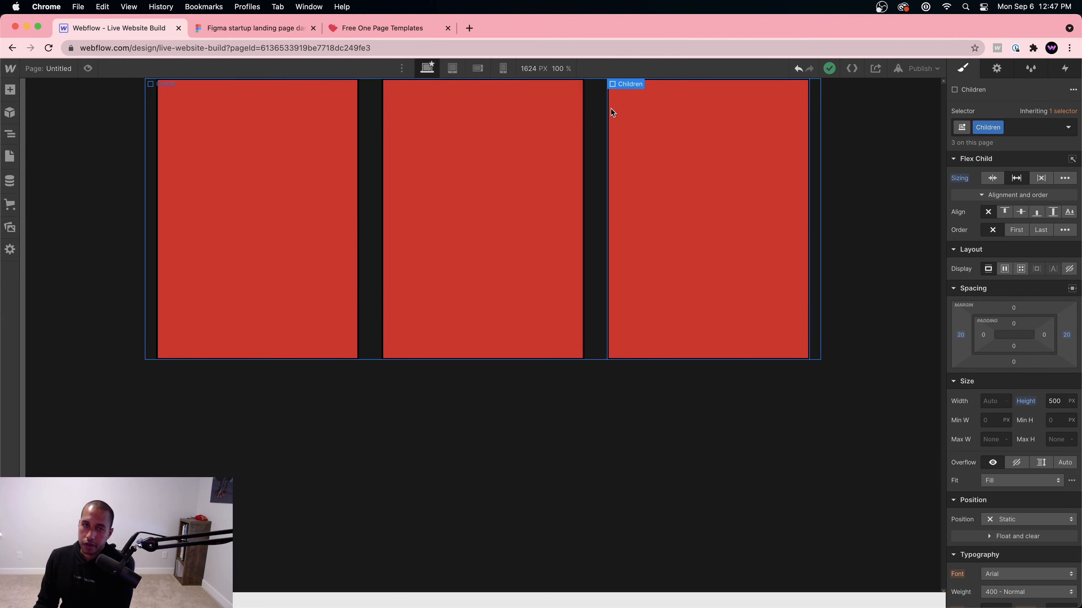
click(453, 68)
Step: At tablet size, set the Parent direction to vertical and test a 300 height and 100% width
click(551, 177)
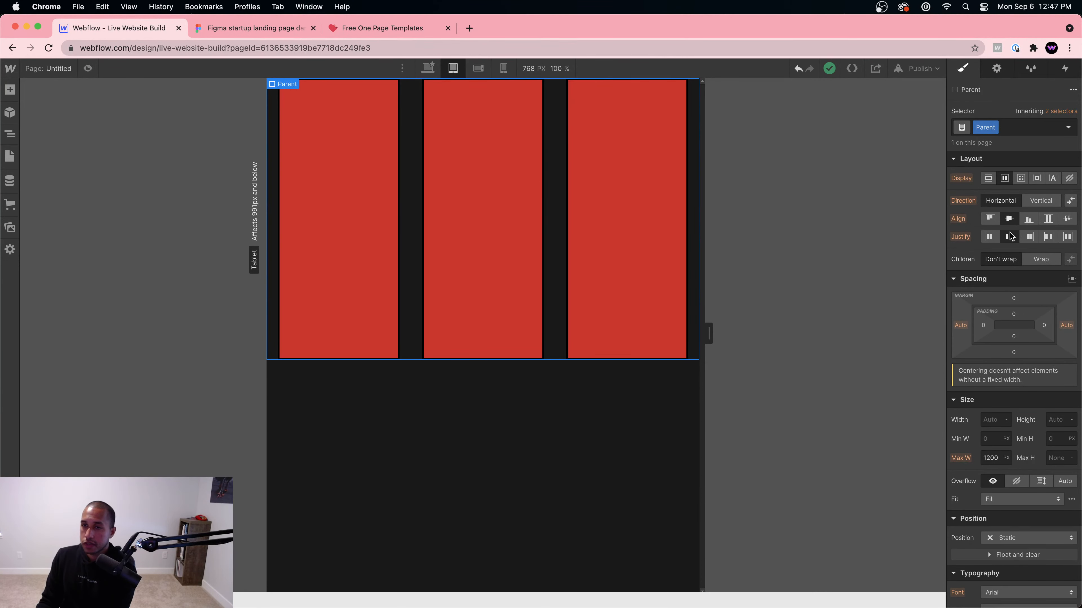
click(1031, 206)
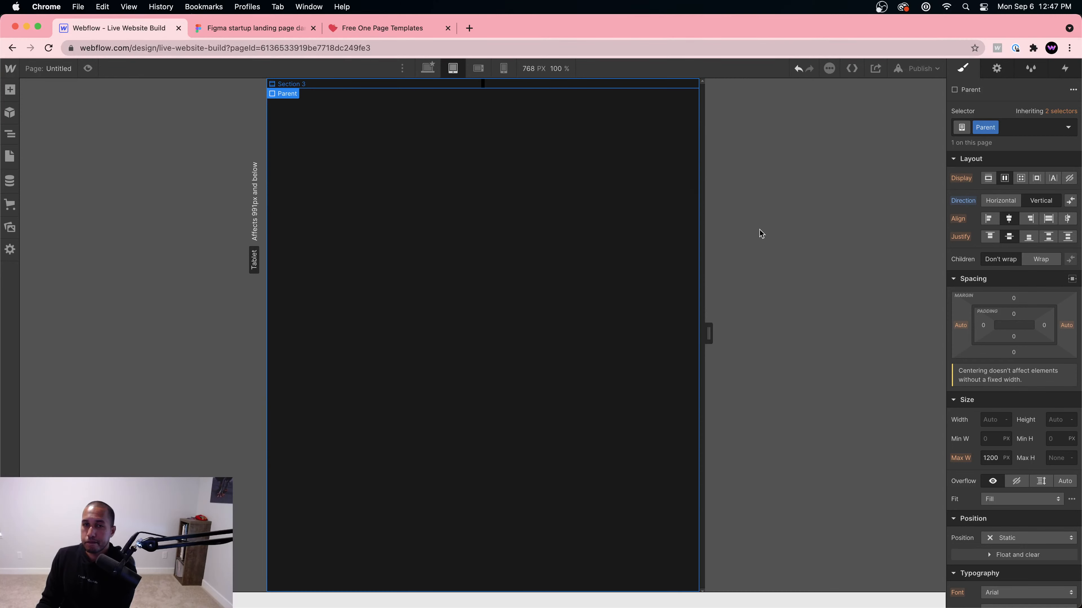
click(1070, 423)
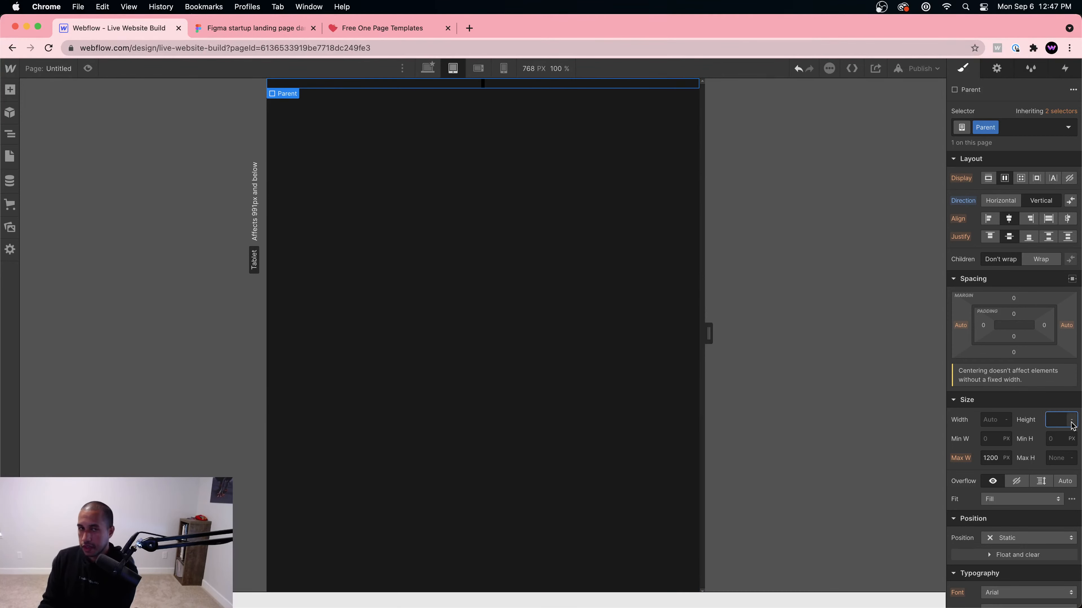
text(300)
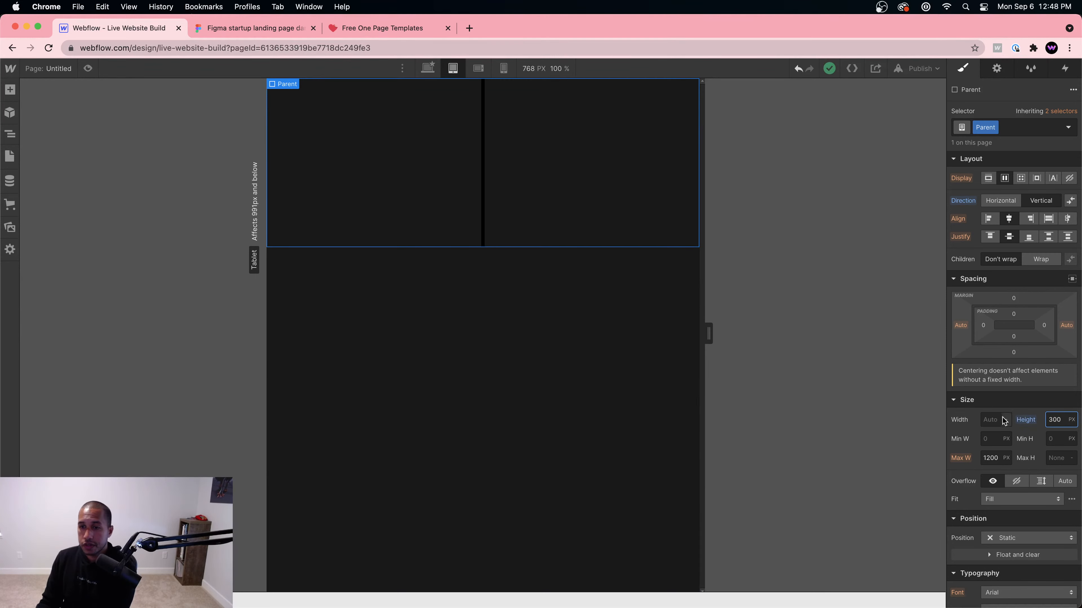
click(987, 420)
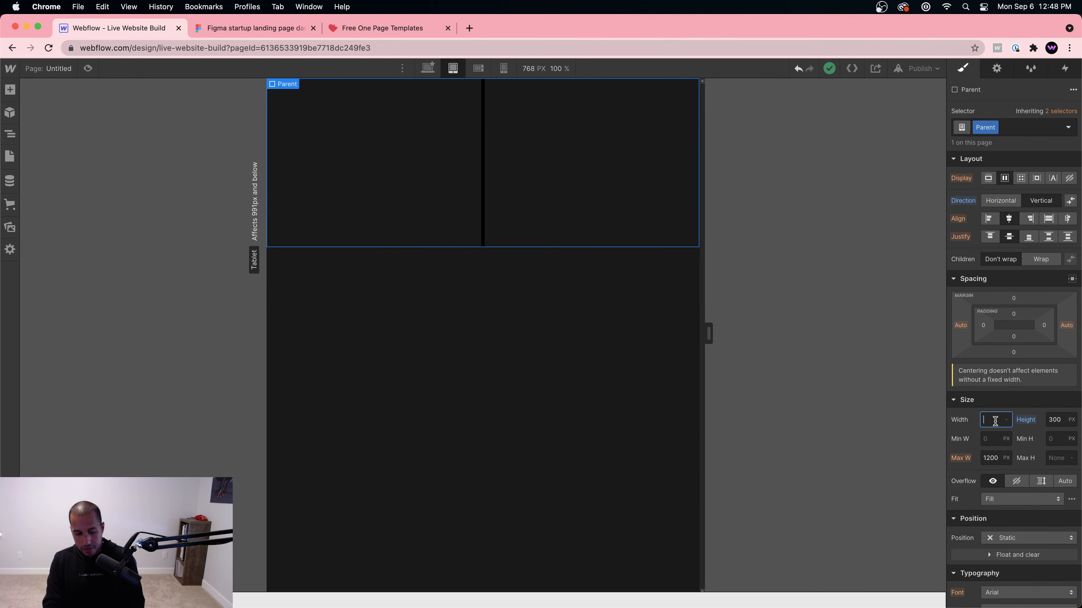
text(100%)
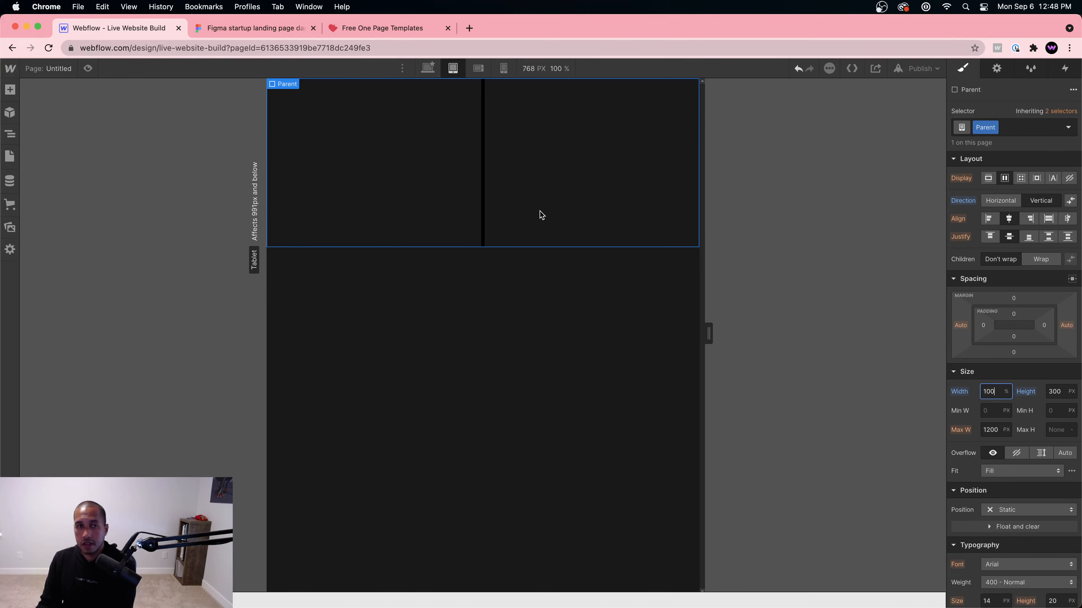
key(super+z)
key(super+z)
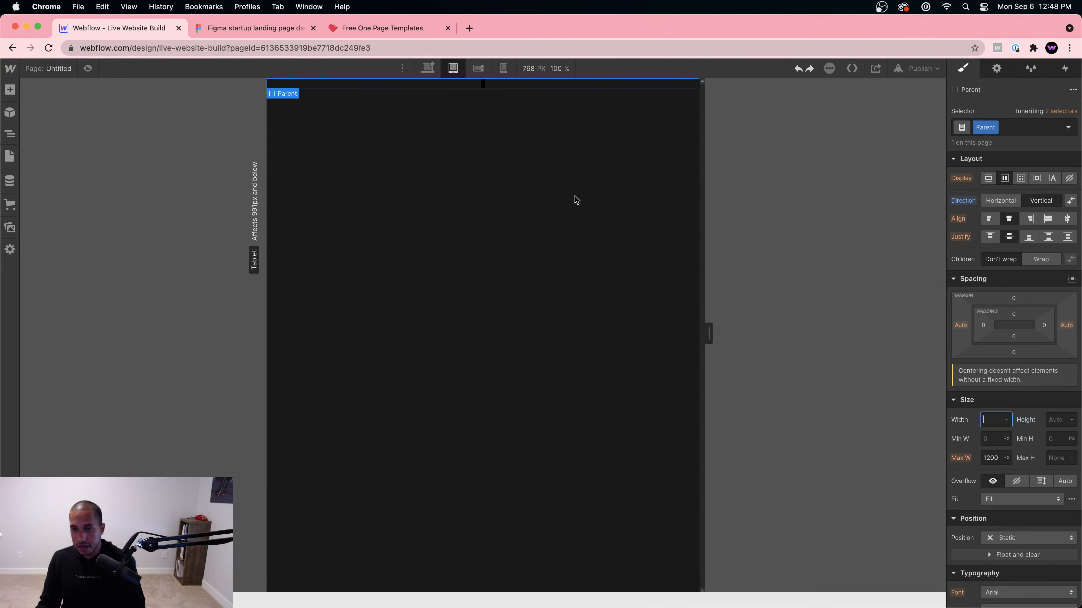
Step: Set the first Children element's flex sizing to shrink if needed
click(10, 133)
click(91, 154)
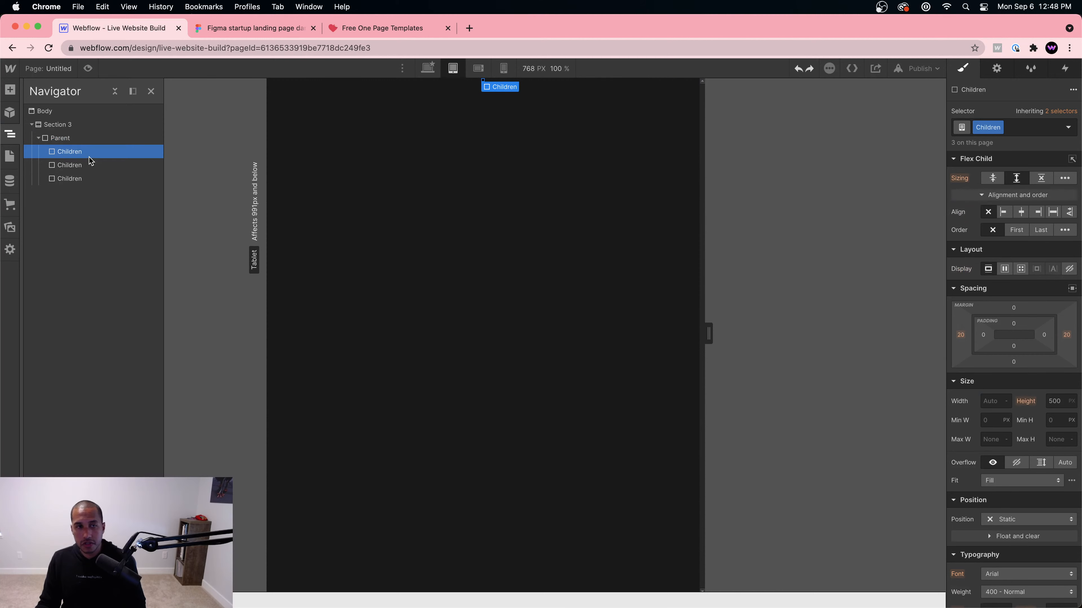
click(996, 400)
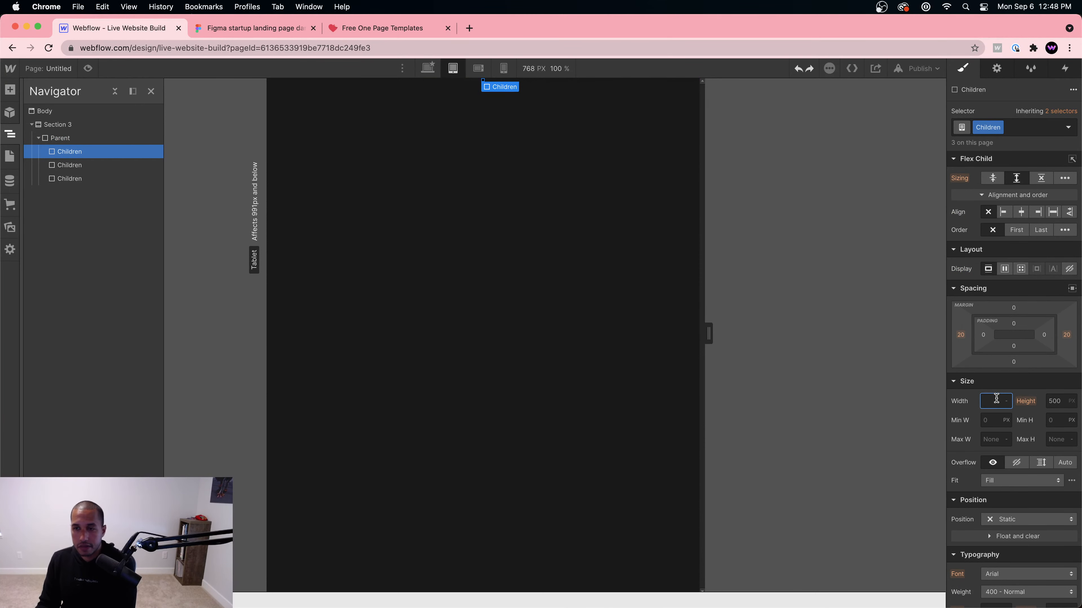
click(1069, 400)
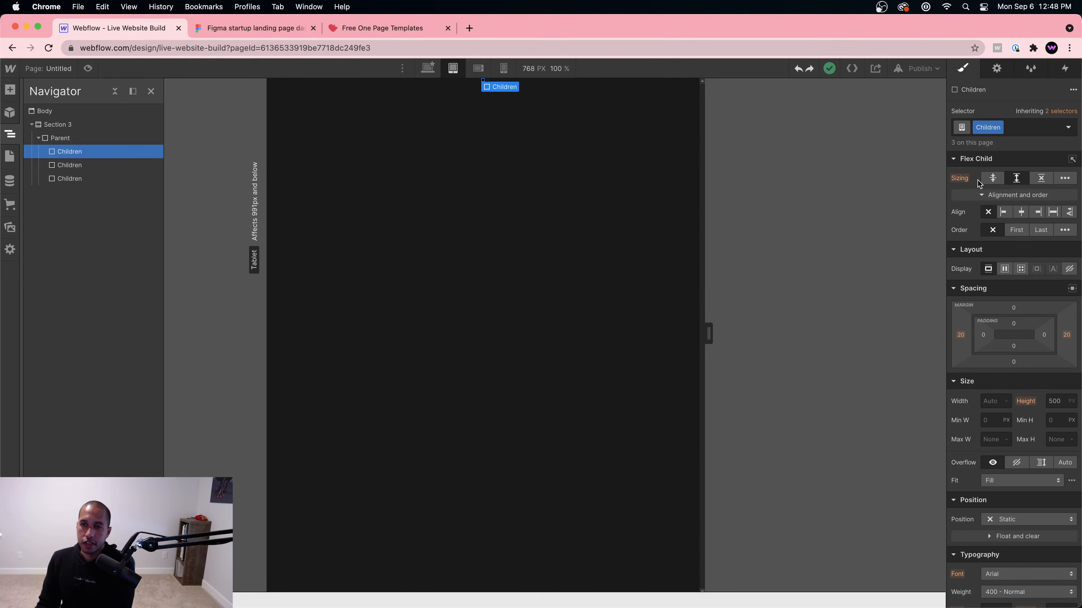
click(987, 179)
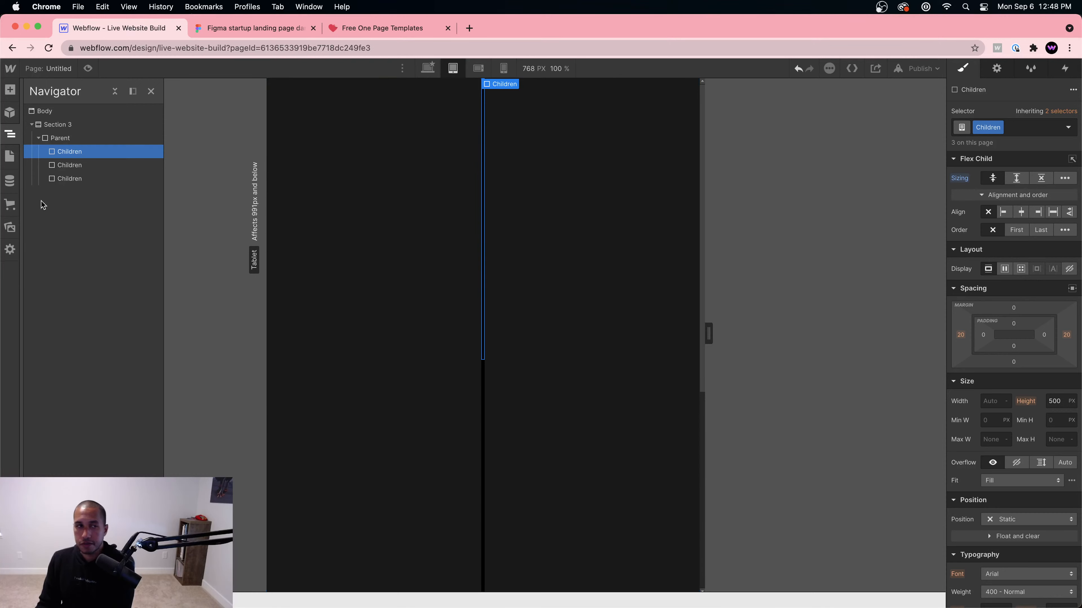
Step: Set the Children boxes' width to 100% at the tablet breakpoint
click(60, 138)
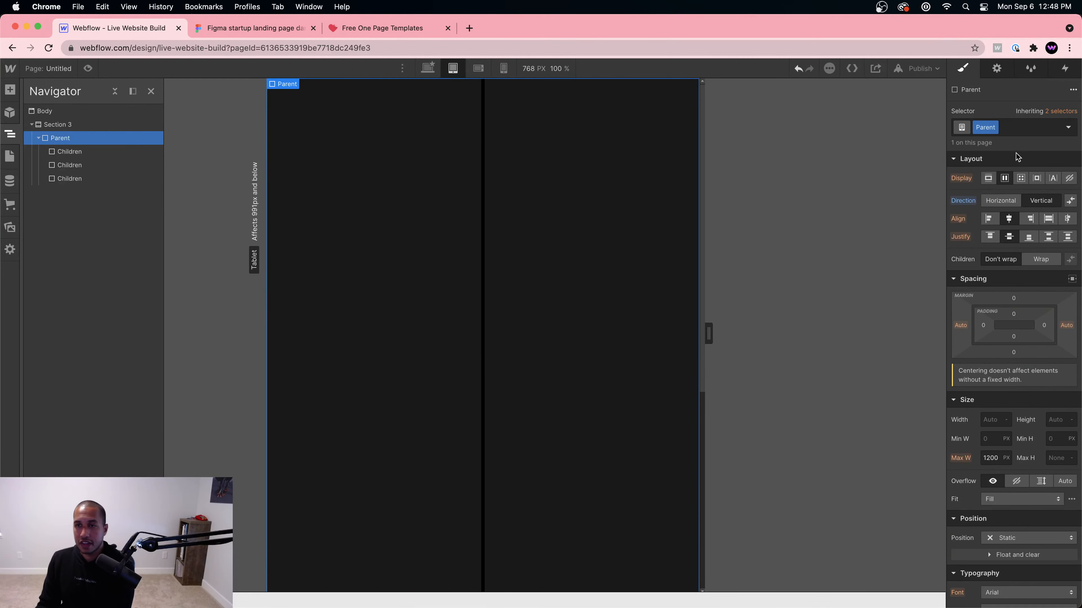
click(106, 151)
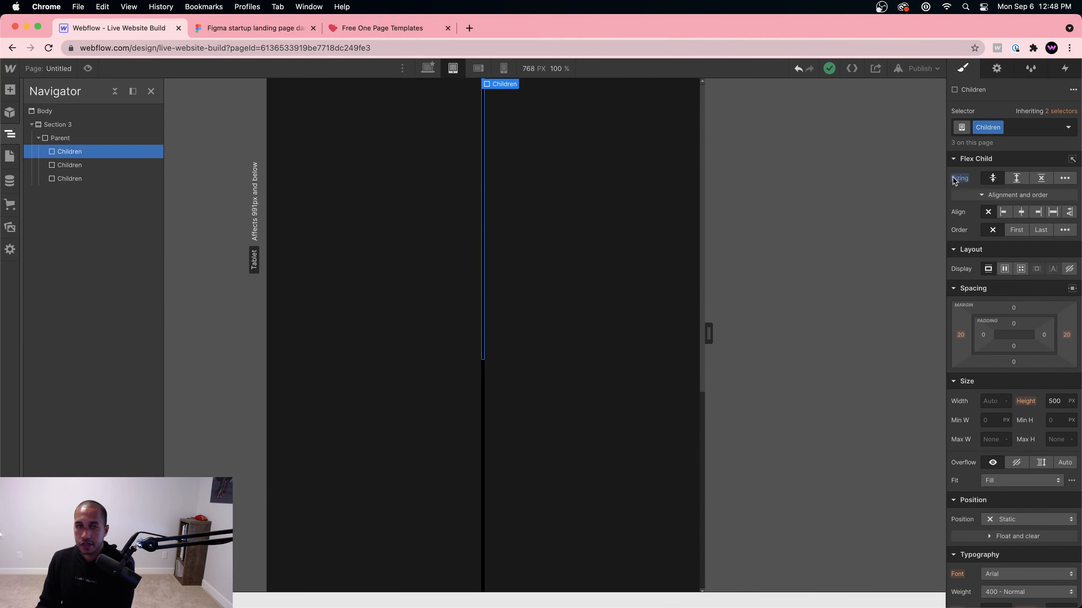
click(985, 398)
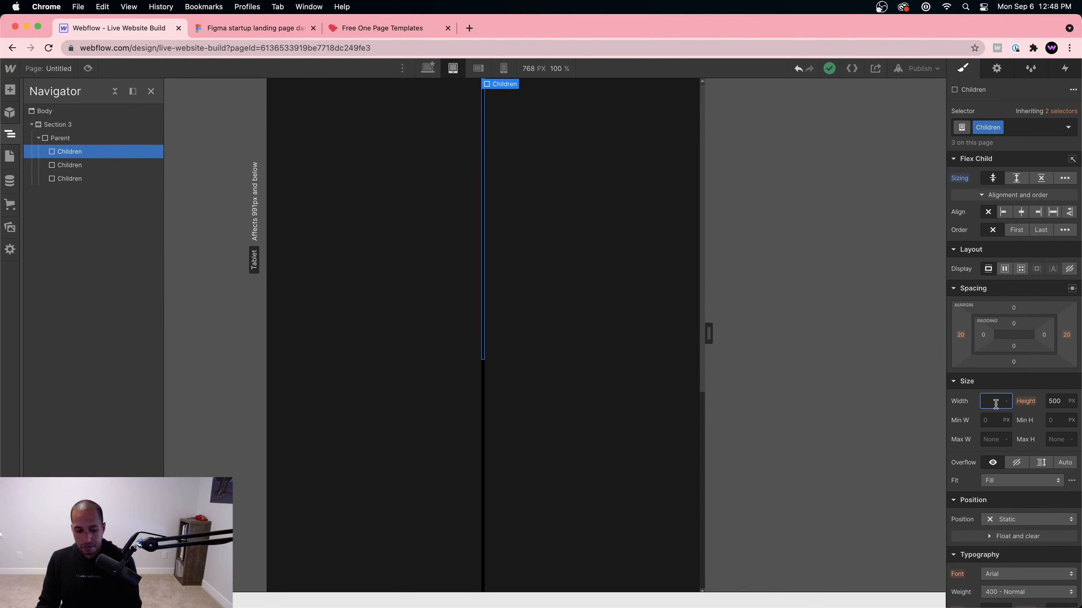
text(100%)
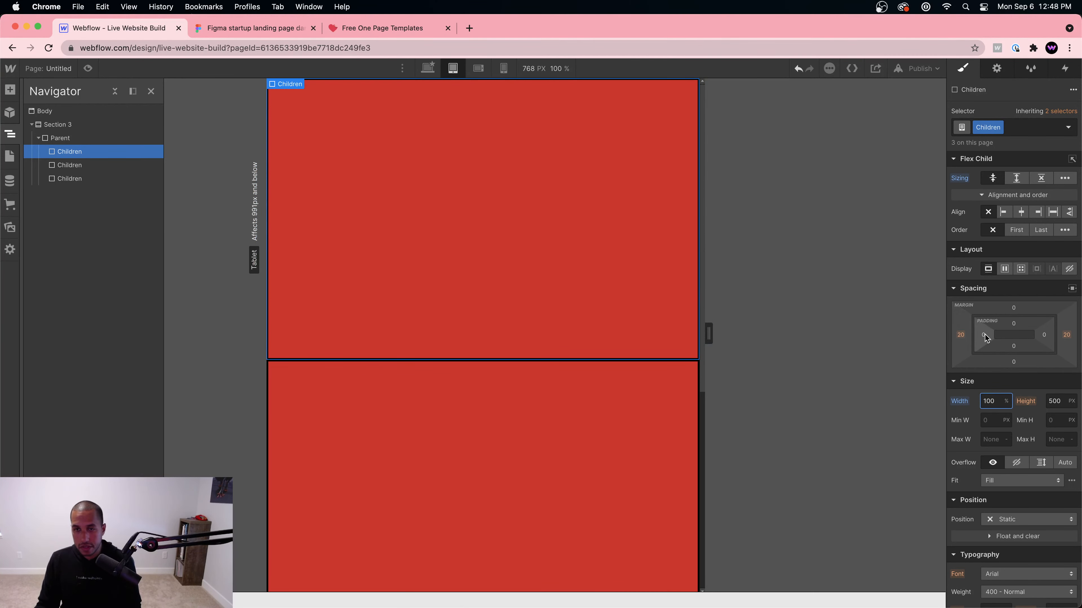
Step: Undo the side margin tweaks and give the Parent container 40px left and right padding
drag(961, 335, 1016, 338)
key(super+z)
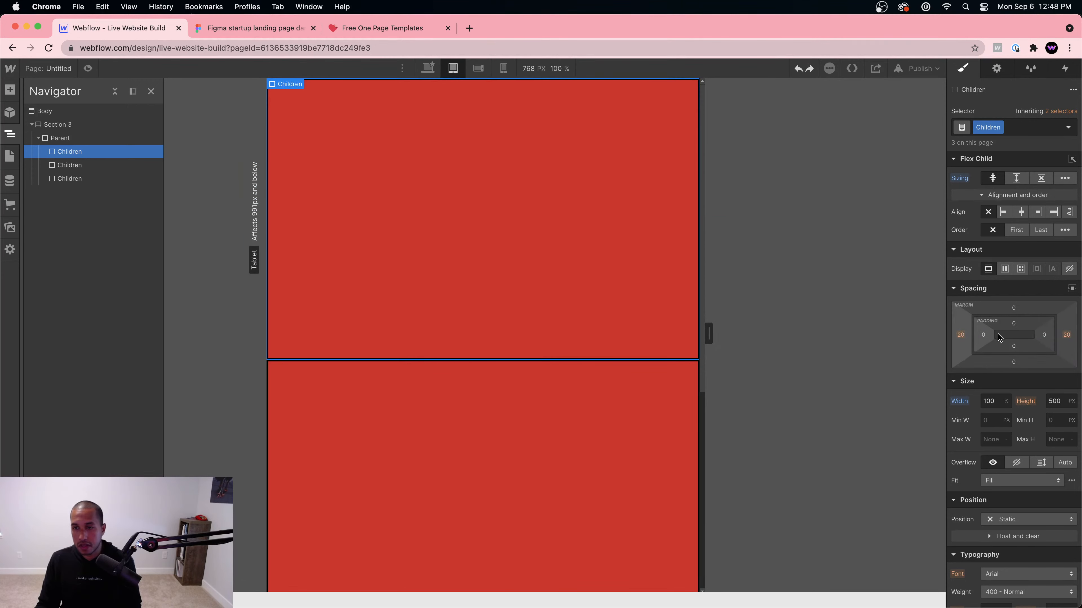
key(super+z)
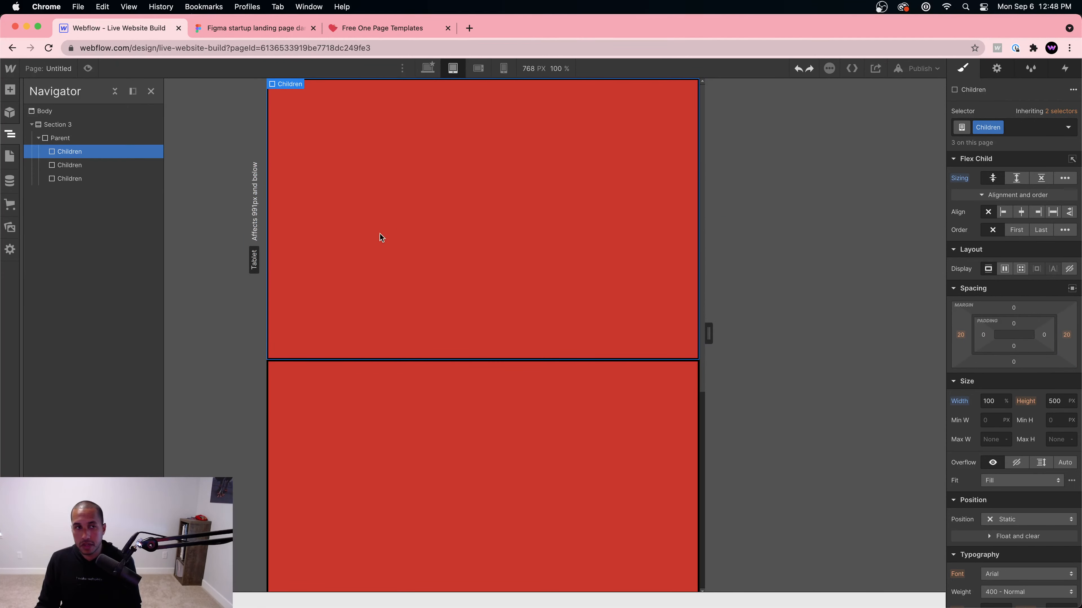
click(85, 137)
drag(991, 326, 1015, 385)
click(540, 259)
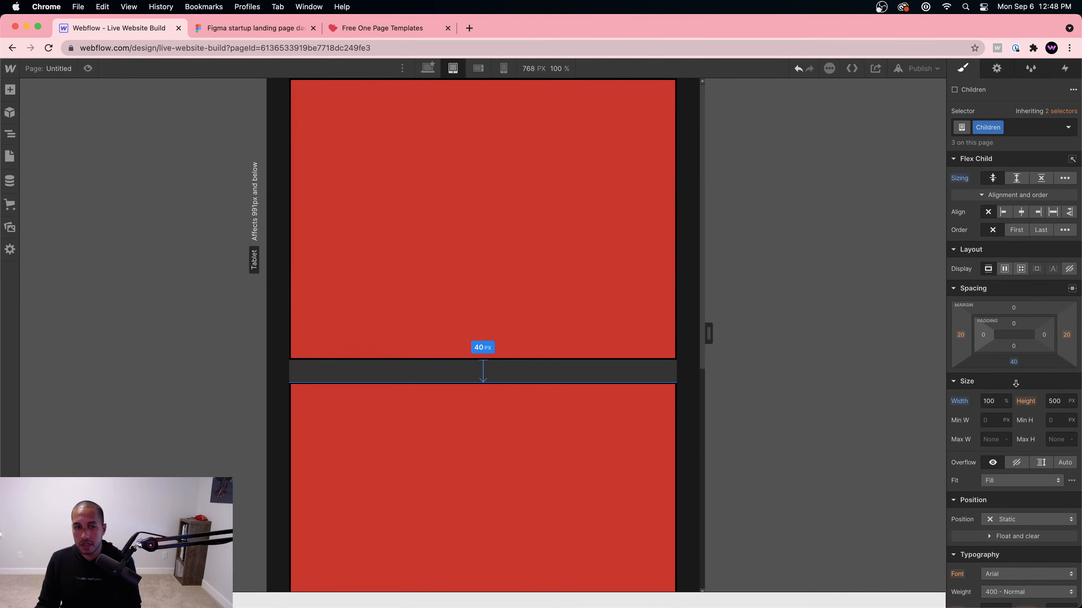
Step: Compare the desktop and tablet layouts of the Parent and its red boxes by switching breakpoints
click(601, 369)
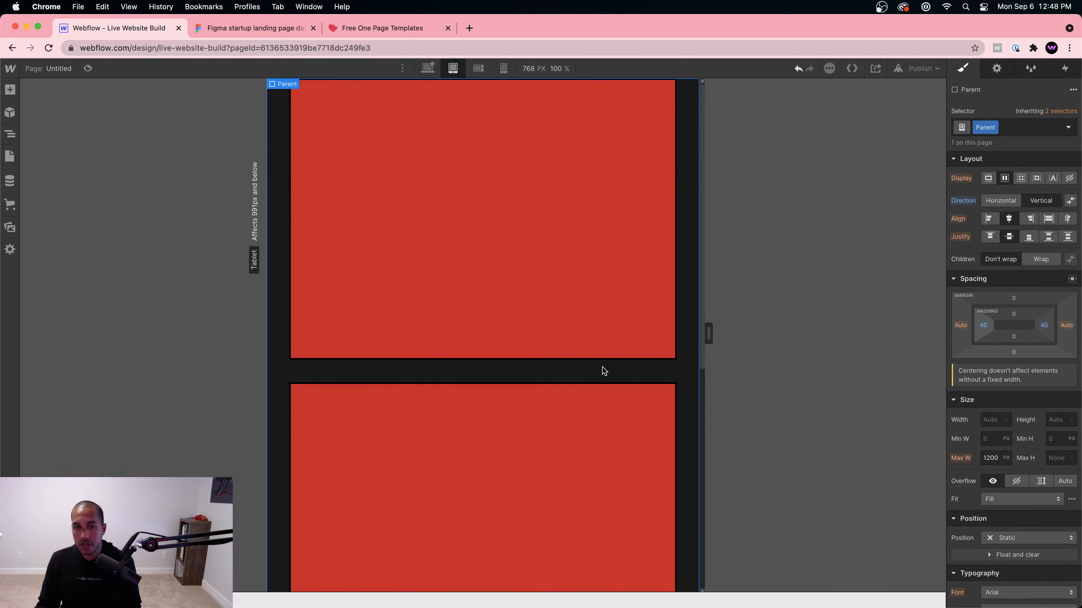
click(427, 68)
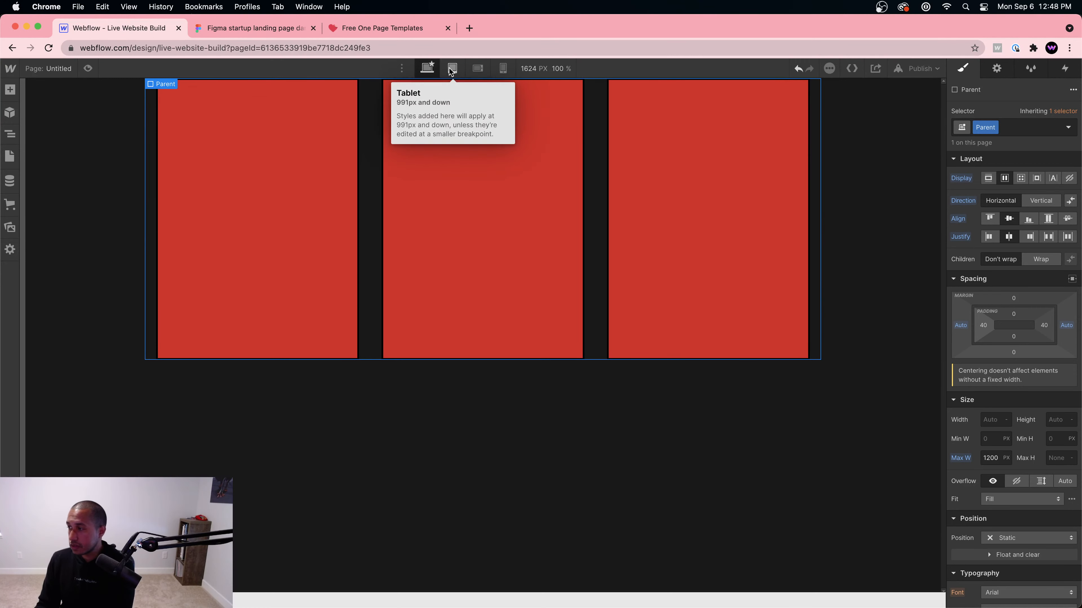
click(451, 68)
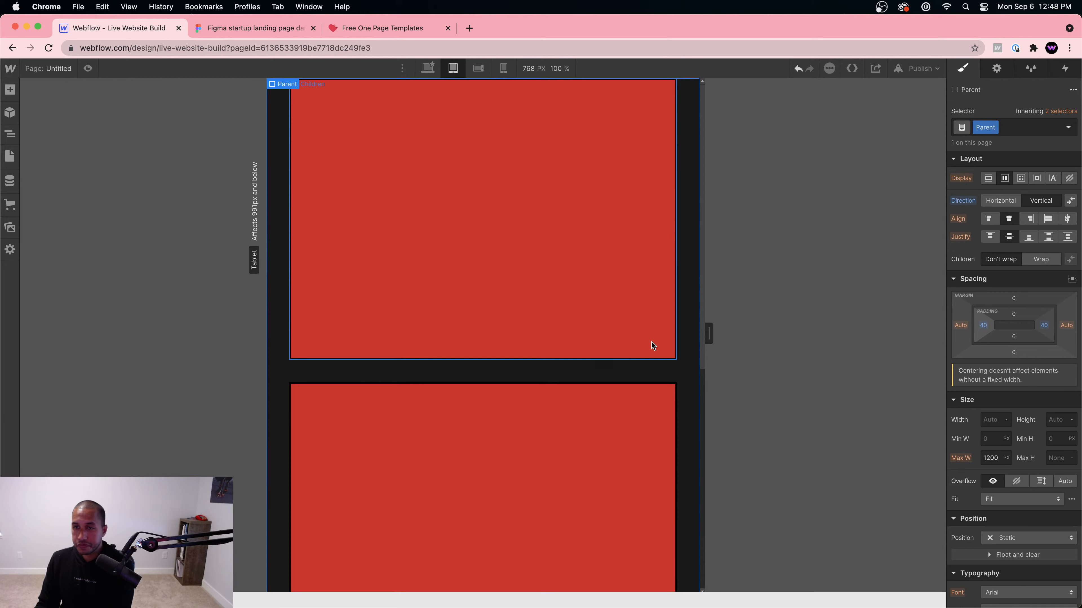
click(426, 68)
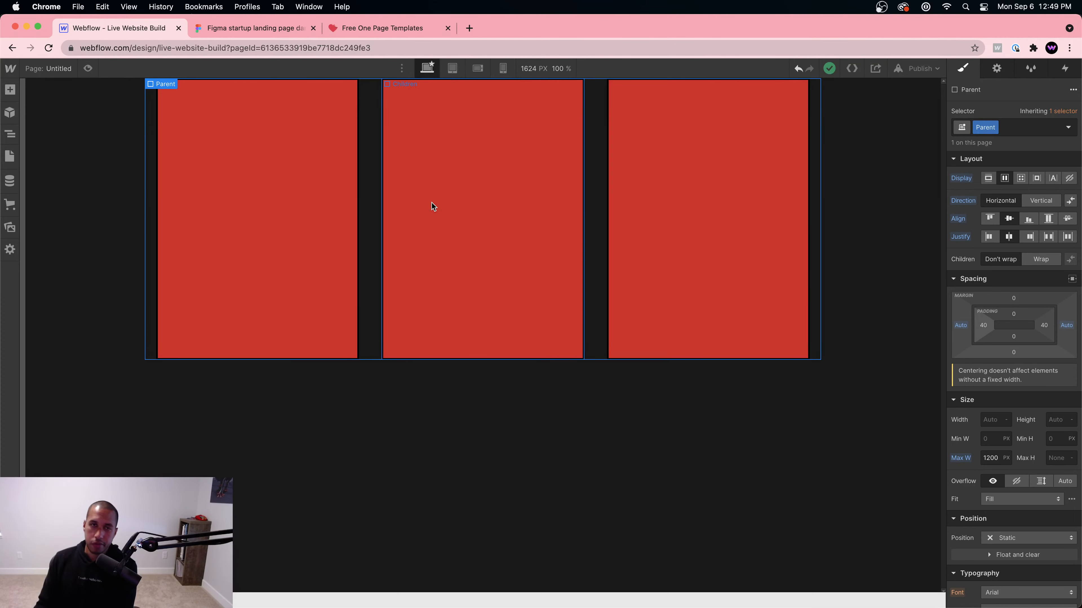
click(452, 68)
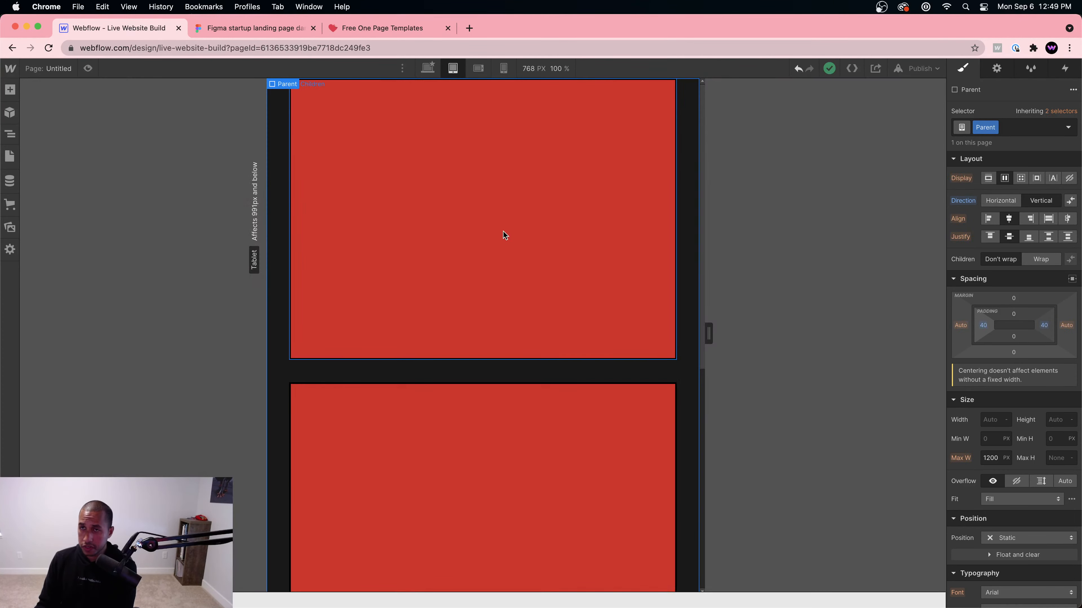
click(551, 249)
click(559, 372)
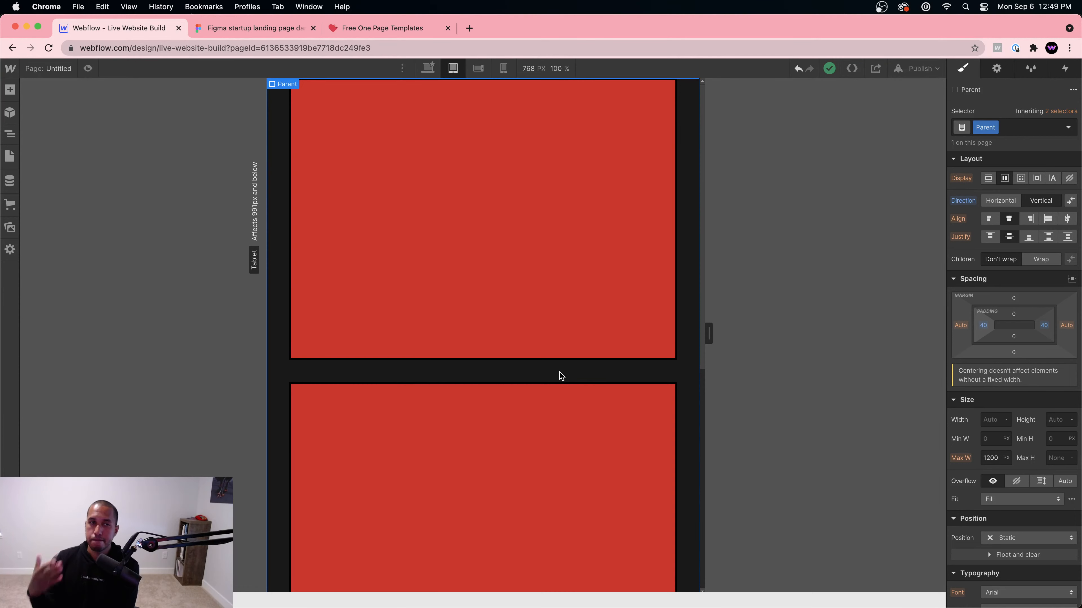
click(428, 211)
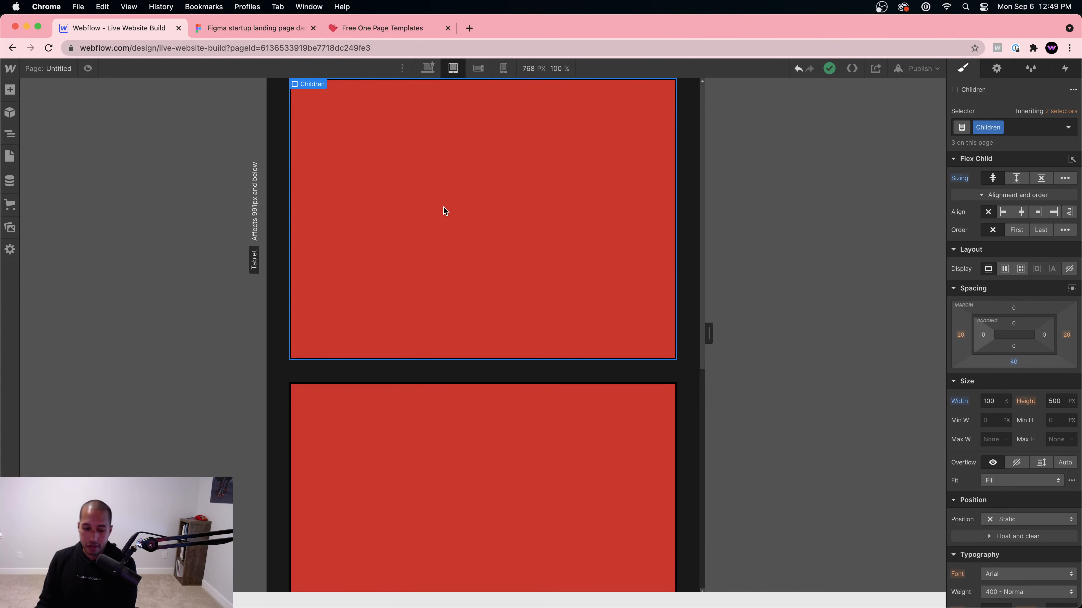
Step: At desktop width, add a 100px by 100px Div Block inside the middle red box
click(427, 68)
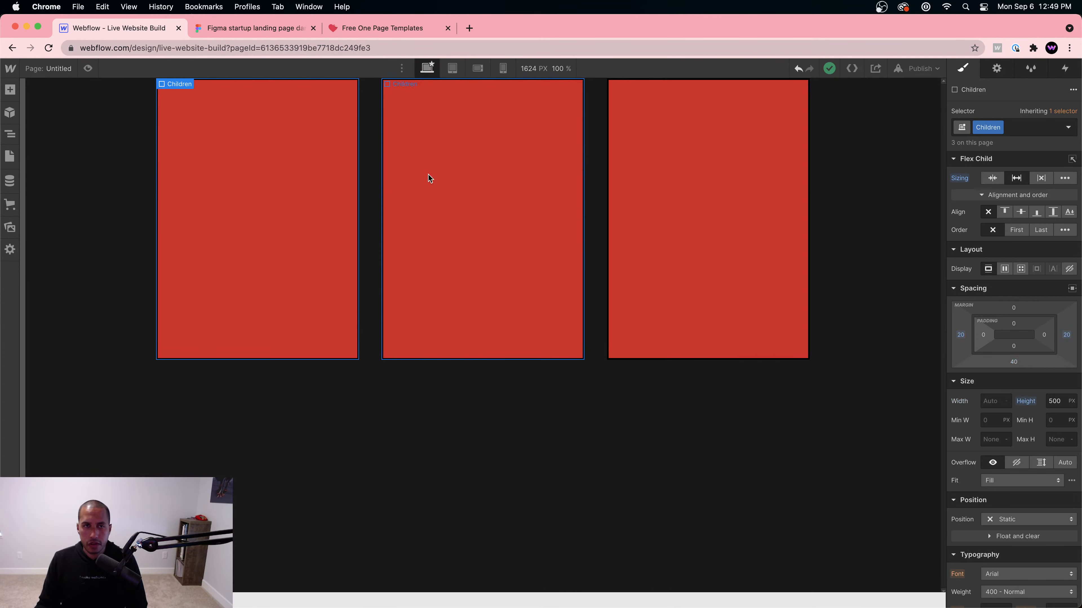
click(488, 189)
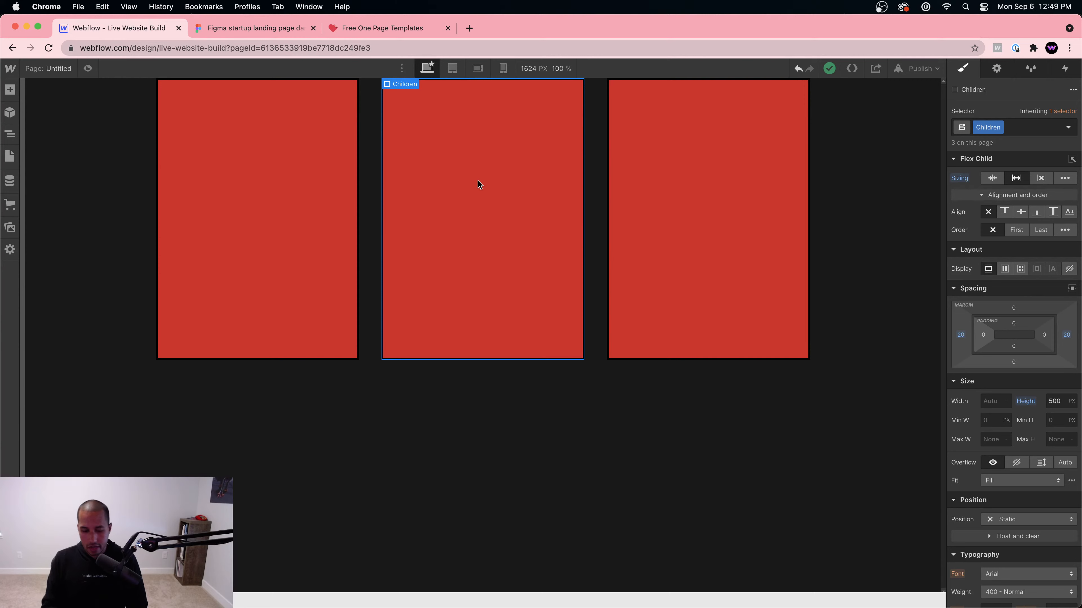
key(super+e)
key(Return)
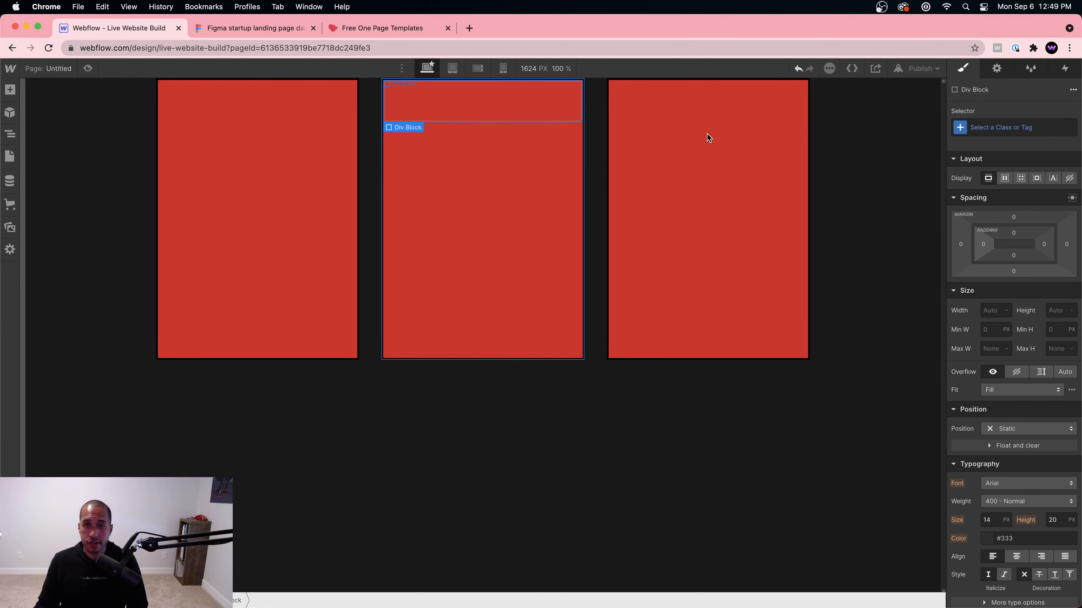
click(995, 310)
text(30)
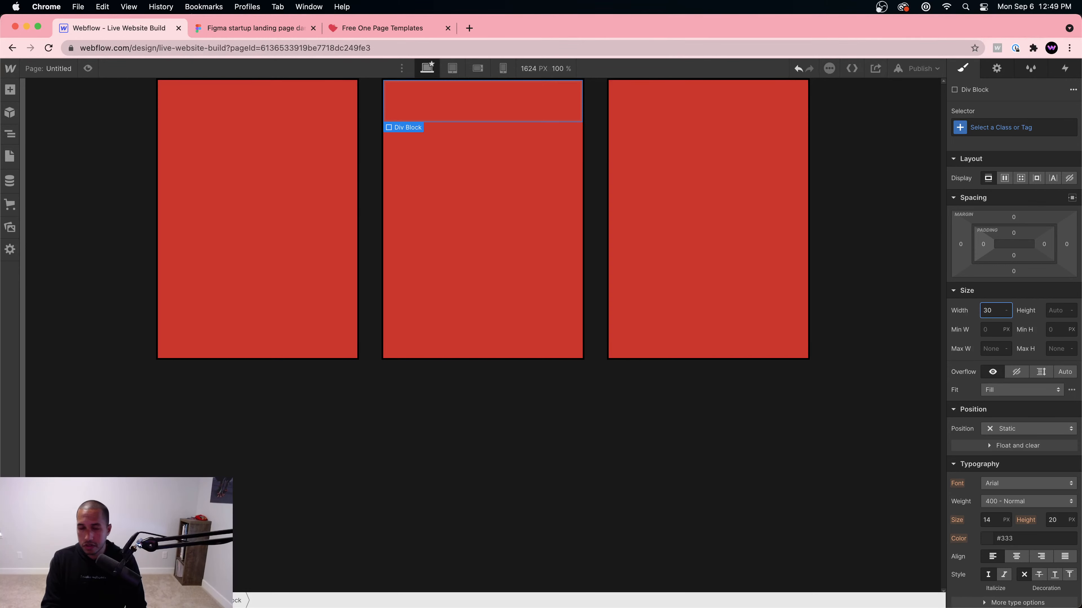
text(0)
key(Tab)
text(100)
key(Return)
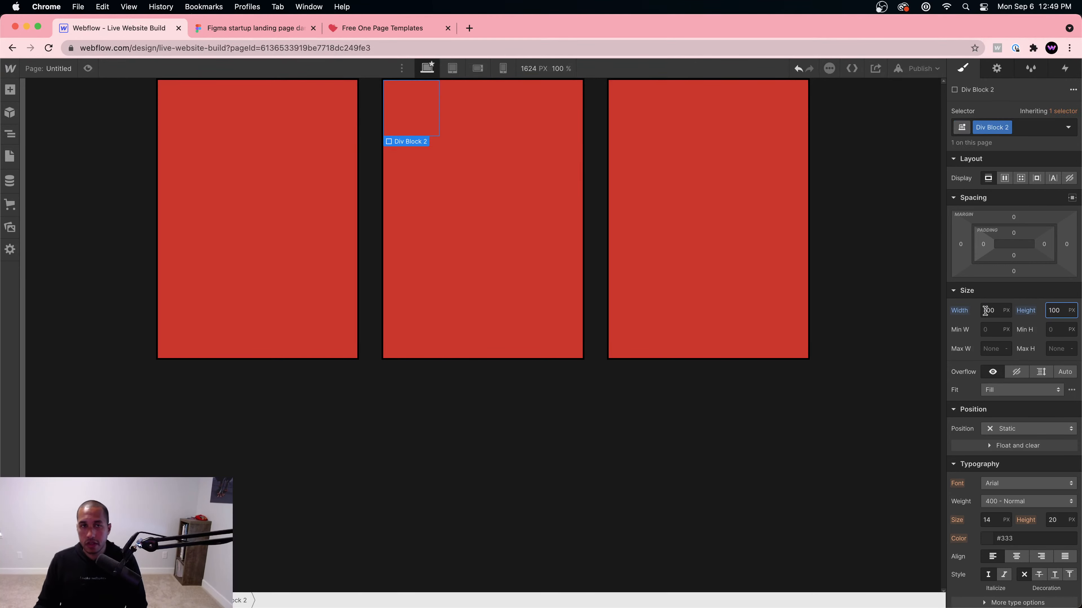
scroll(1006, 413, down, 10)
Step: Give the square a bright yellow #f3ff0a background and a 3px solid border
click(986, 301)
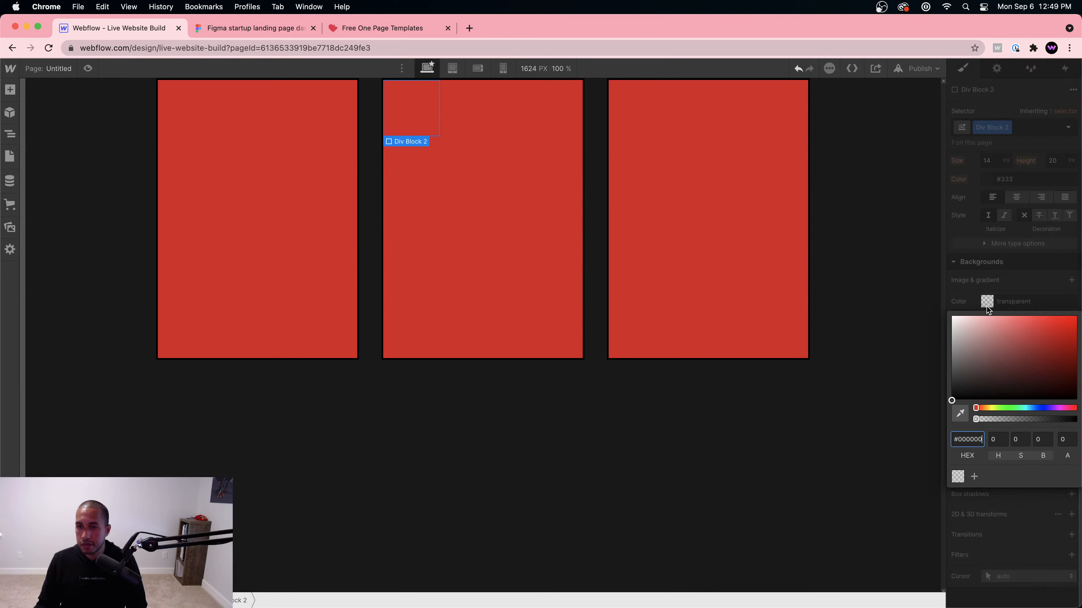
click(993, 408)
drag(1003, 363, 1072, 316)
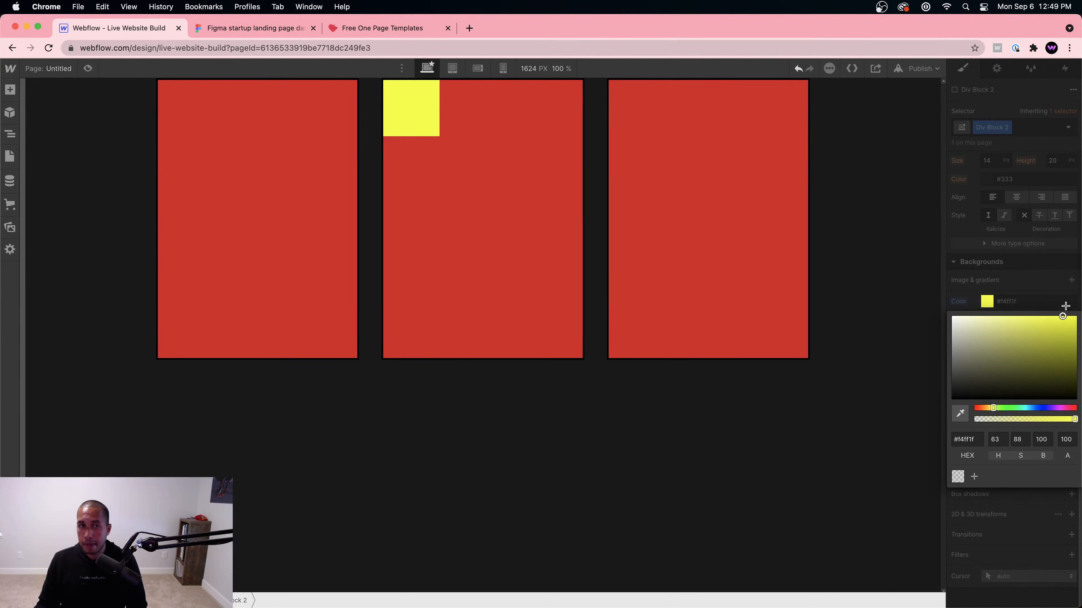
click(965, 261)
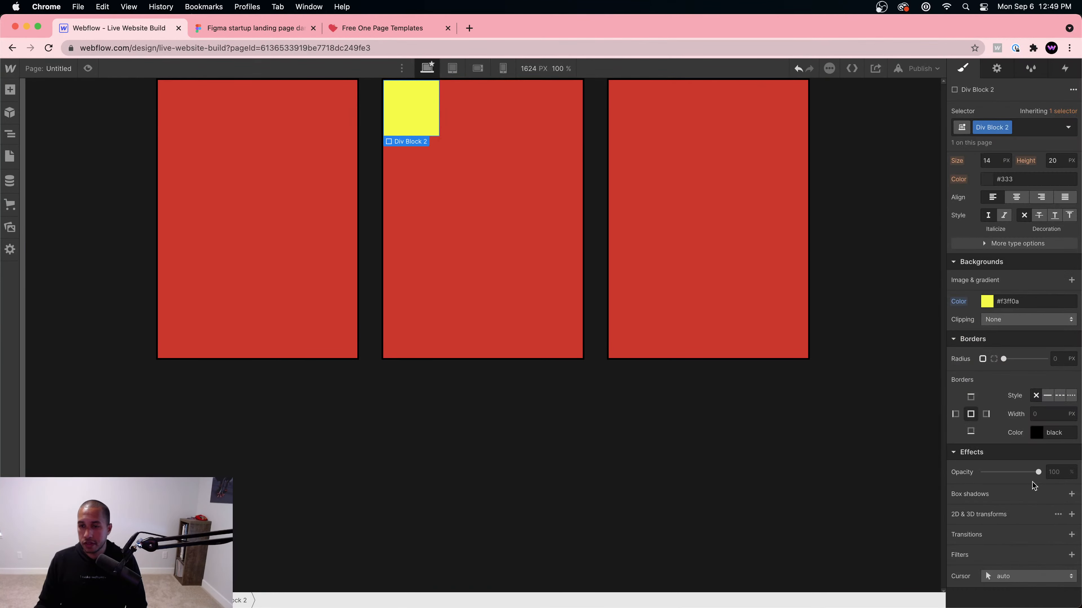
click(1047, 396)
click(1048, 414)
text(3)
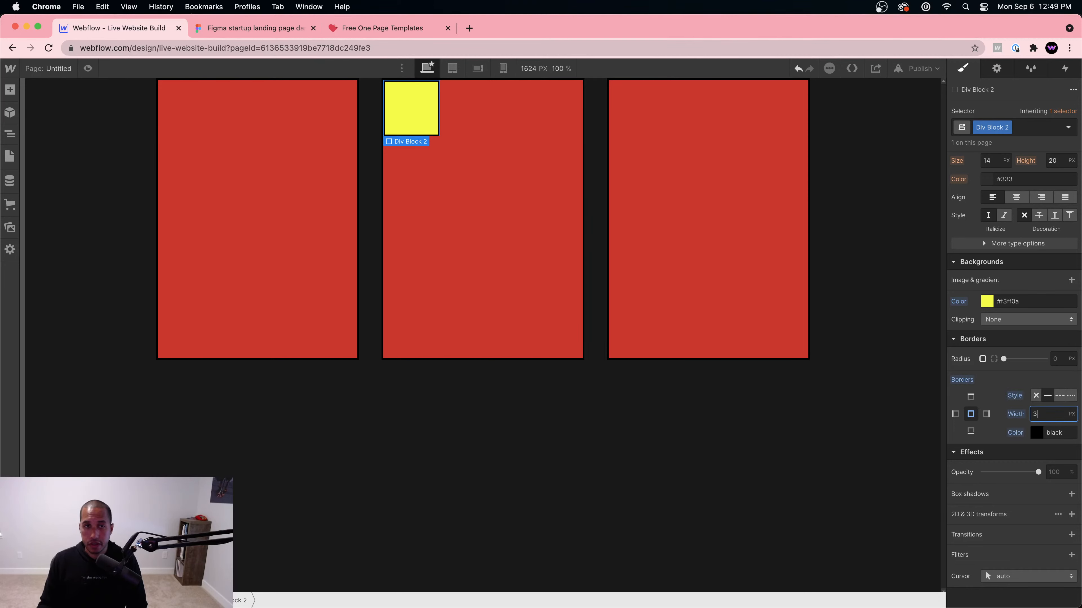
Step: Inspect the yellow square, the middle red column and the Parent wrapper
click(495, 275)
click(436, 127)
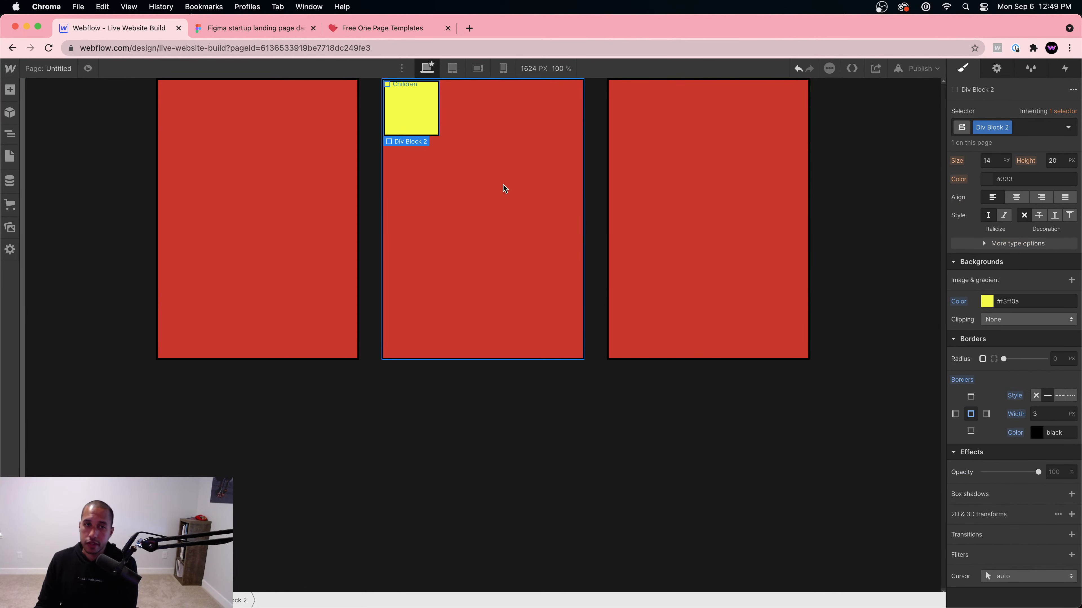
click(464, 143)
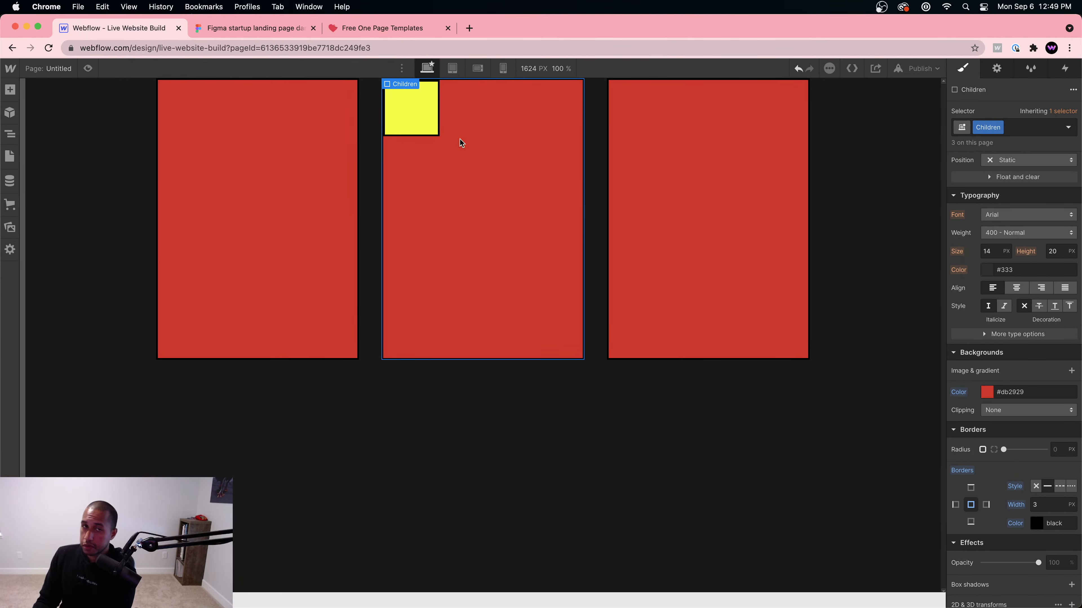
click(422, 115)
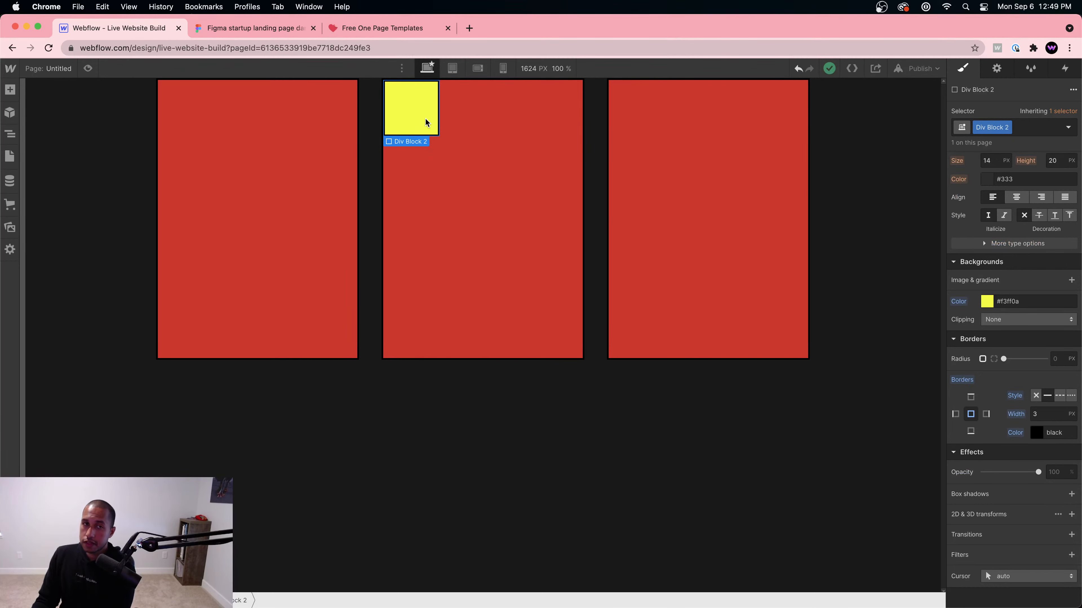
click(479, 181)
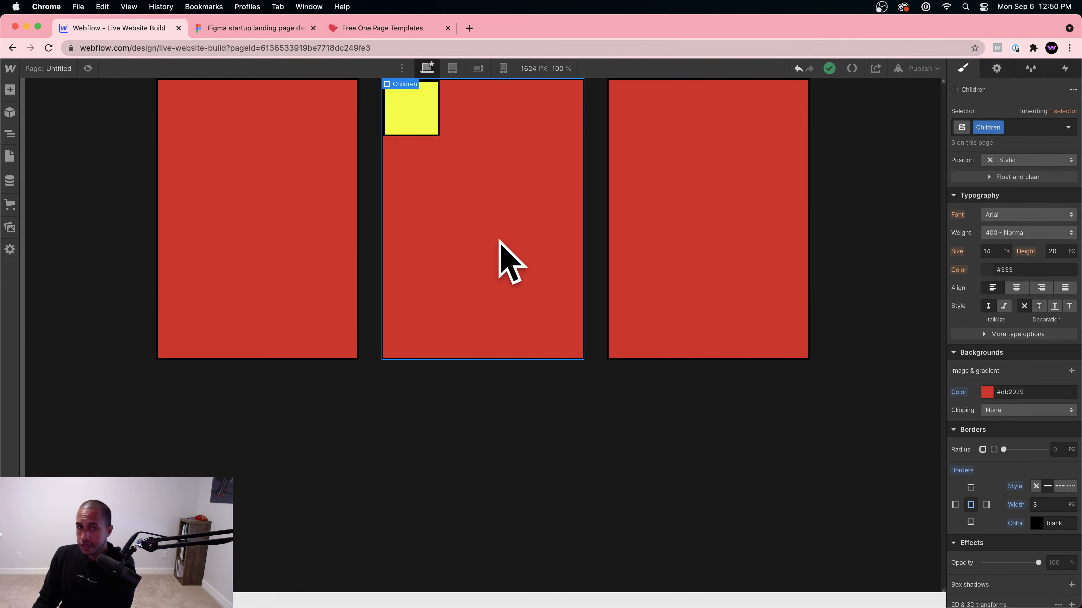
click(587, 224)
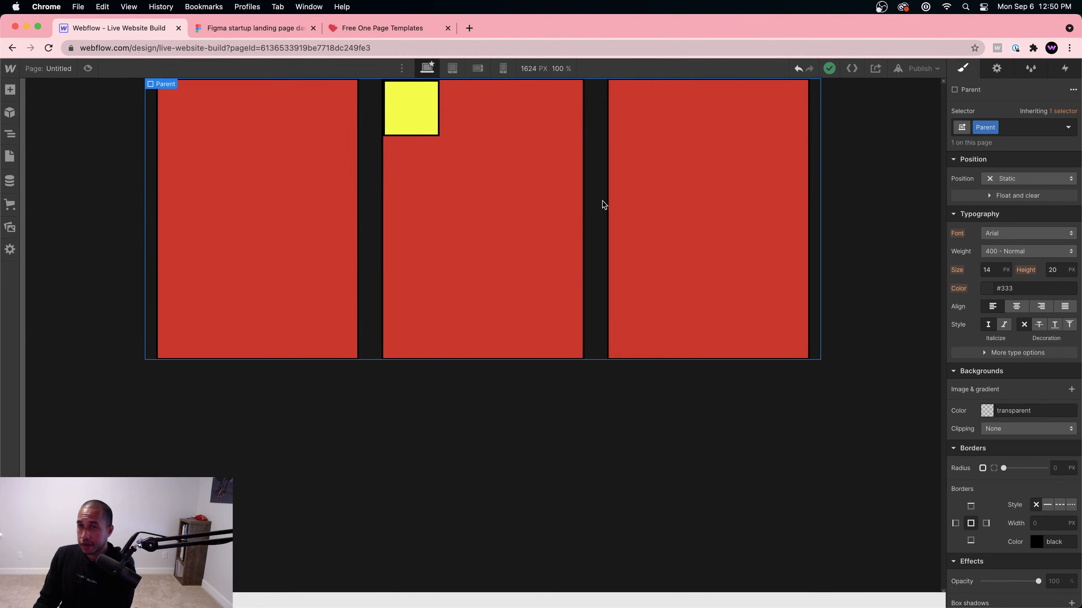
click(489, 220)
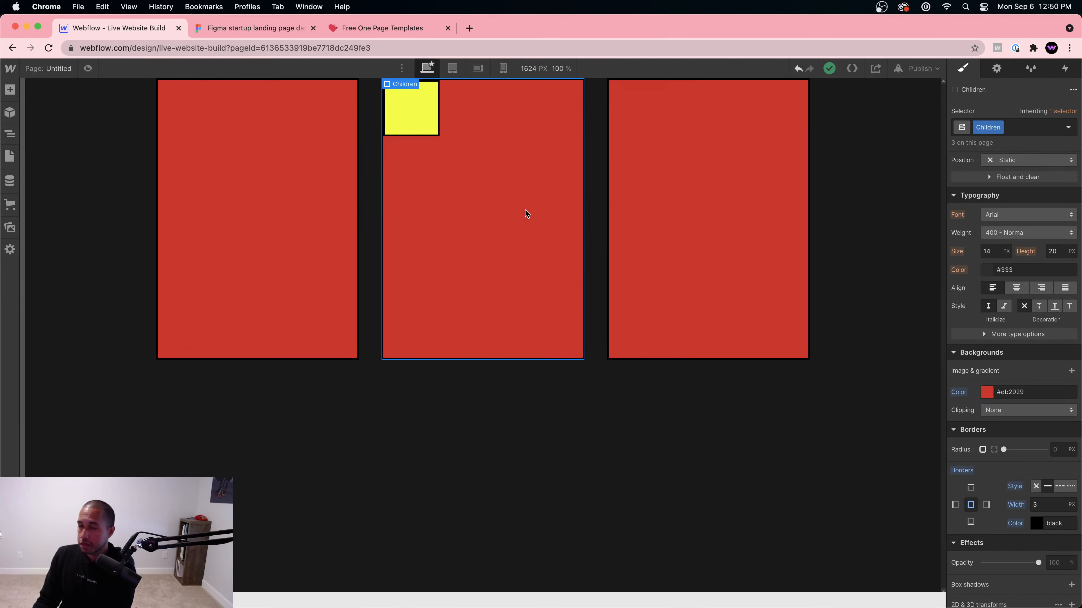
click(436, 131)
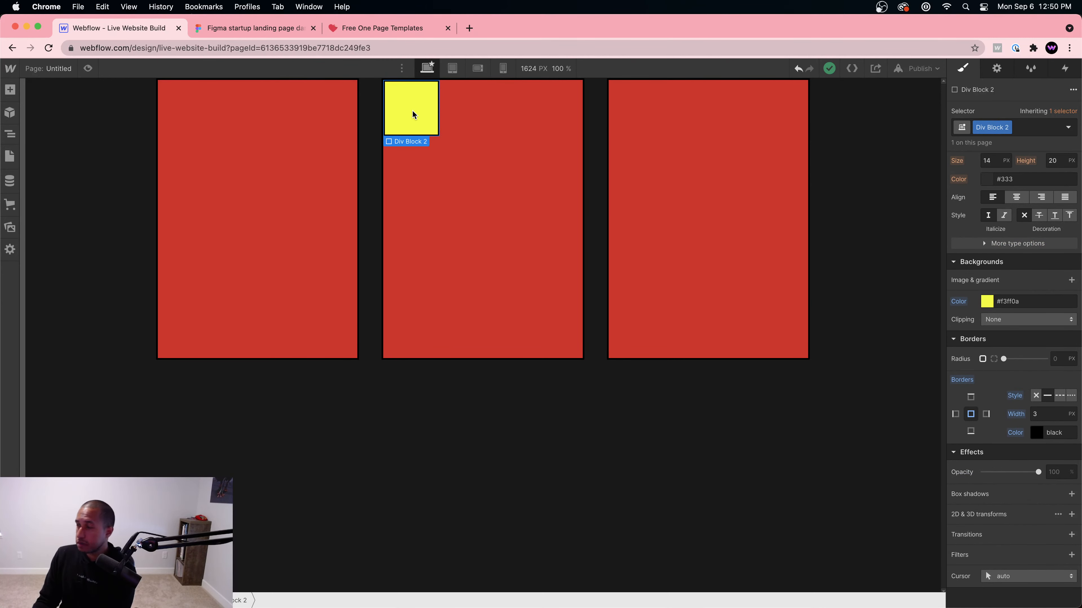
click(477, 171)
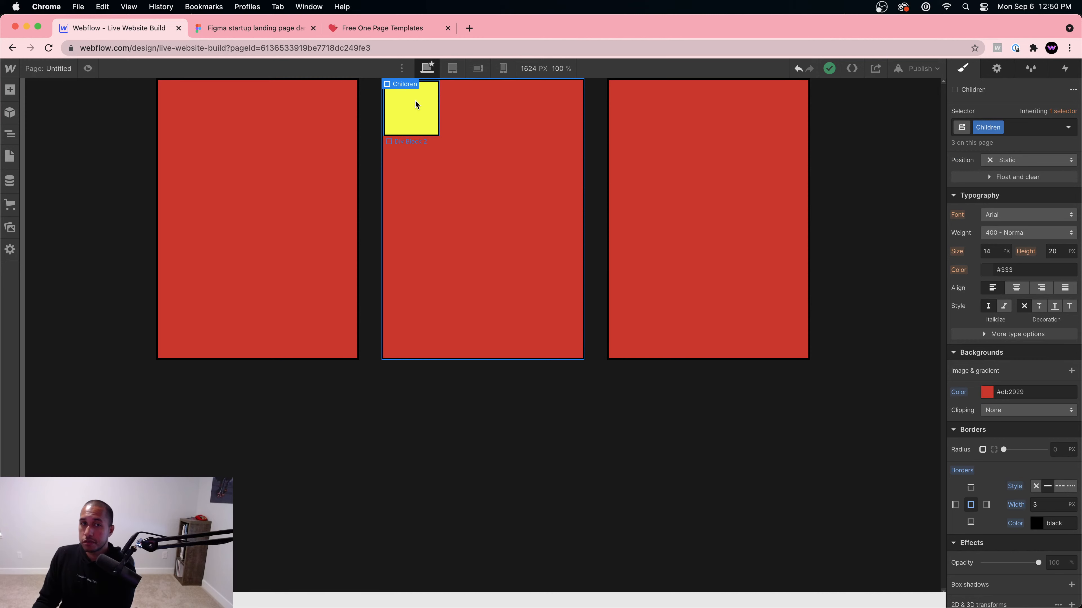
Step: Make the middle red column a flex container and centre the yellow box both ways
click(425, 115)
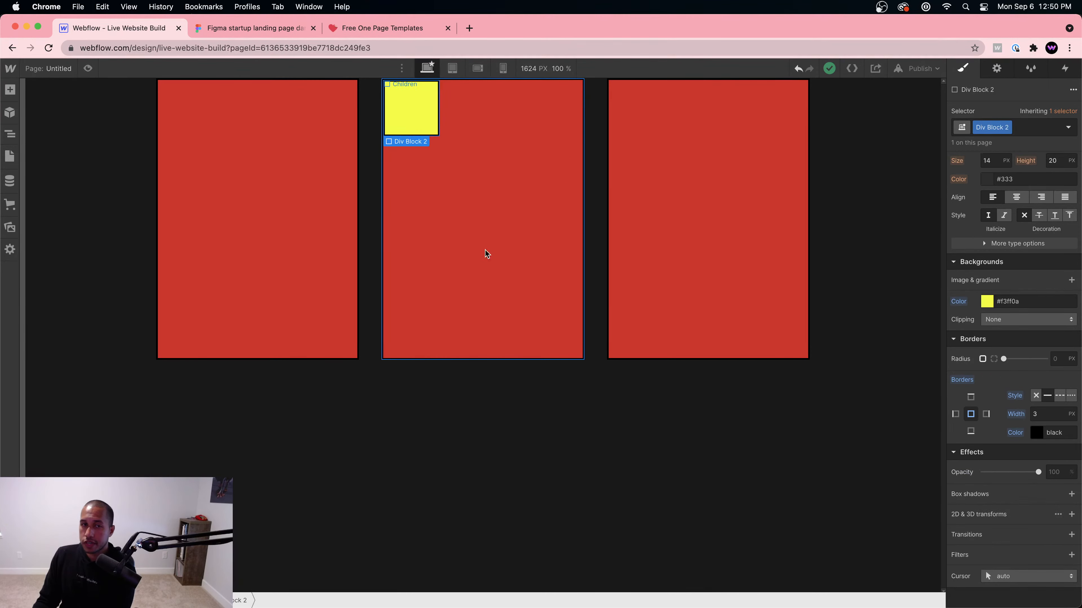
click(512, 152)
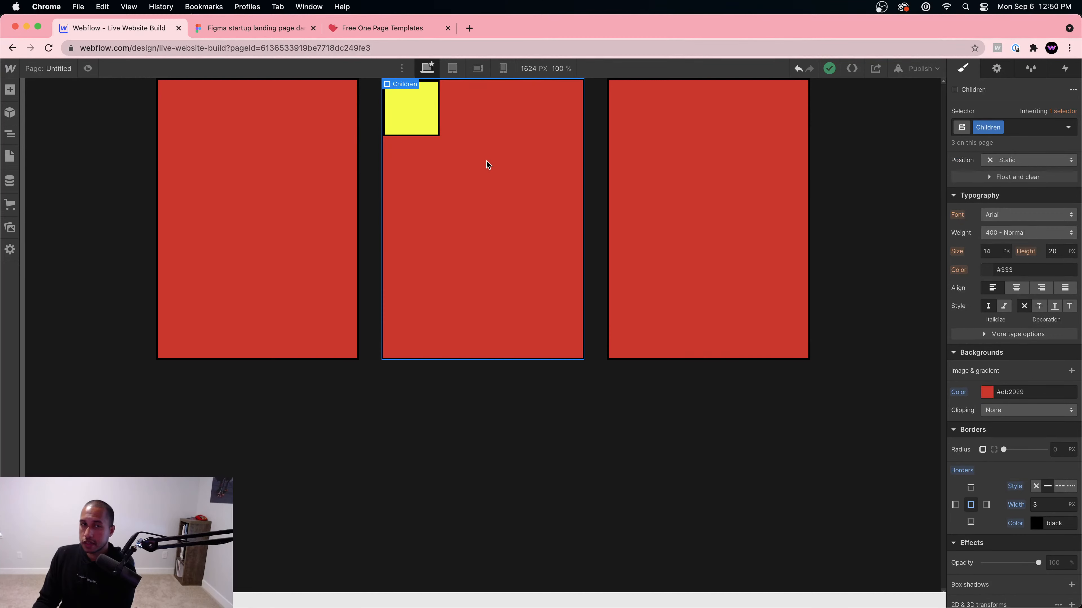
scroll(1021, 208, up, 8)
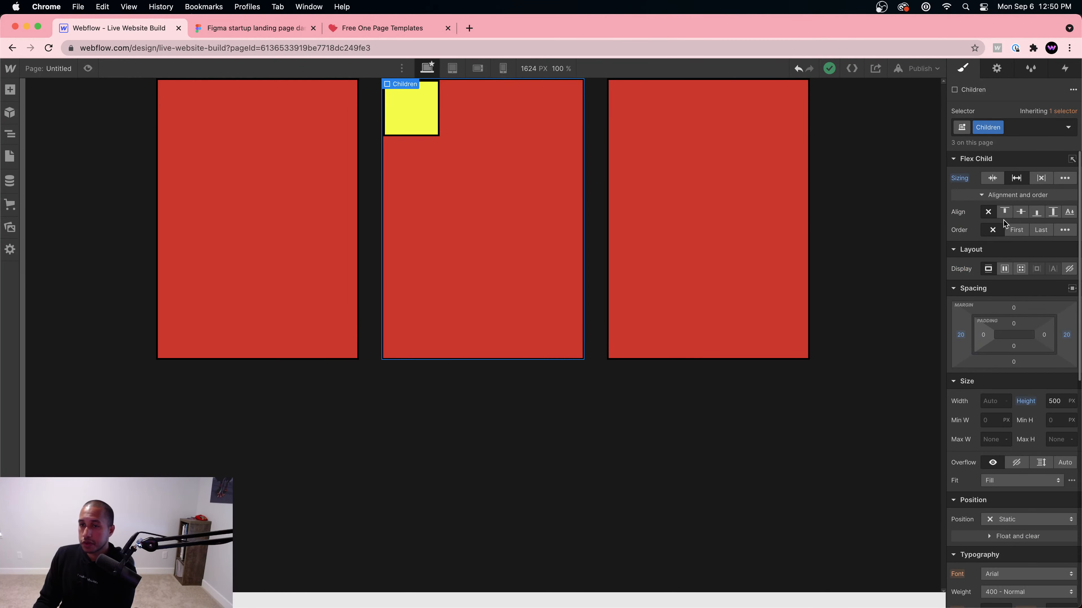
click(1001, 273)
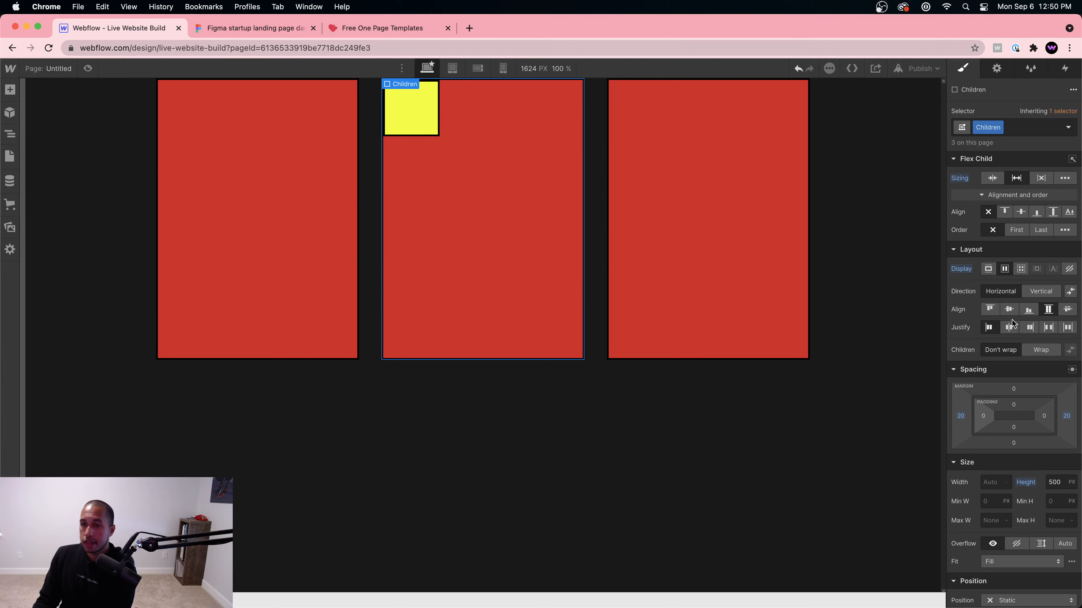
click(1010, 328)
click(1029, 327)
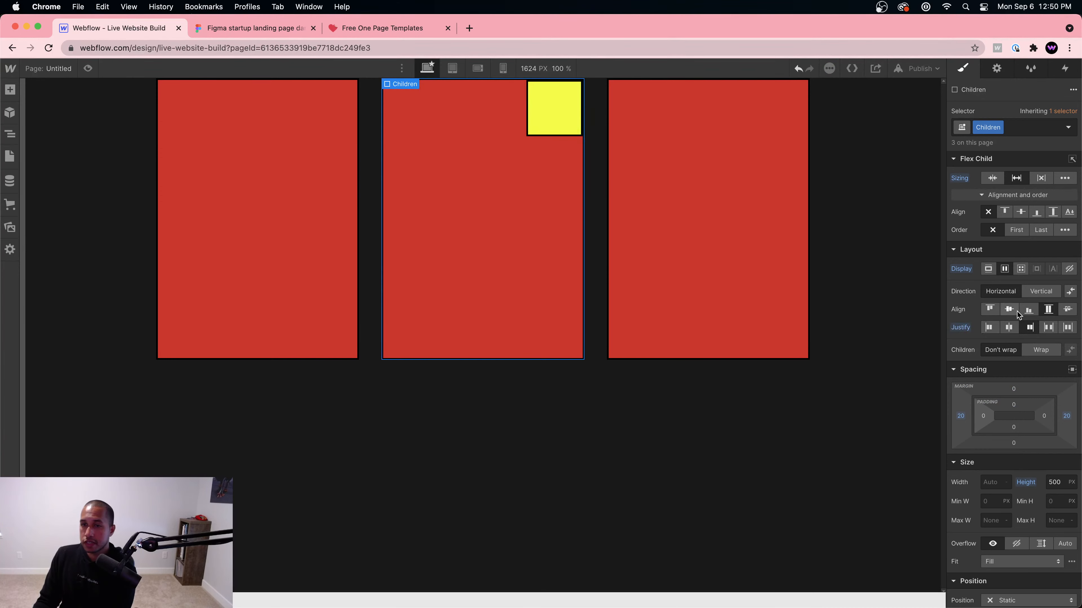
click(1028, 310)
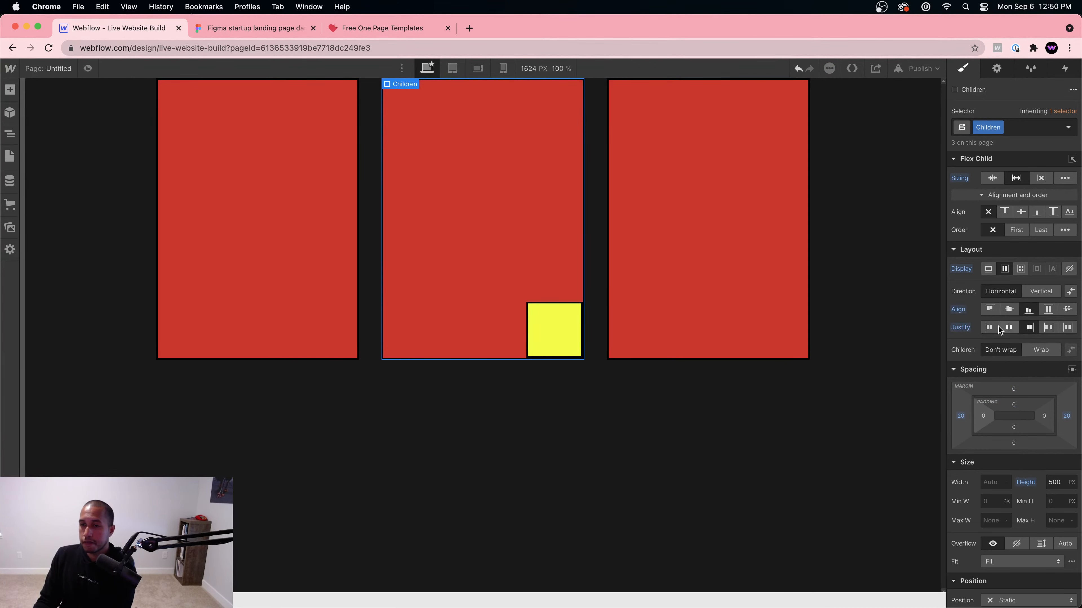
click(989, 327)
click(989, 309)
click(1009, 309)
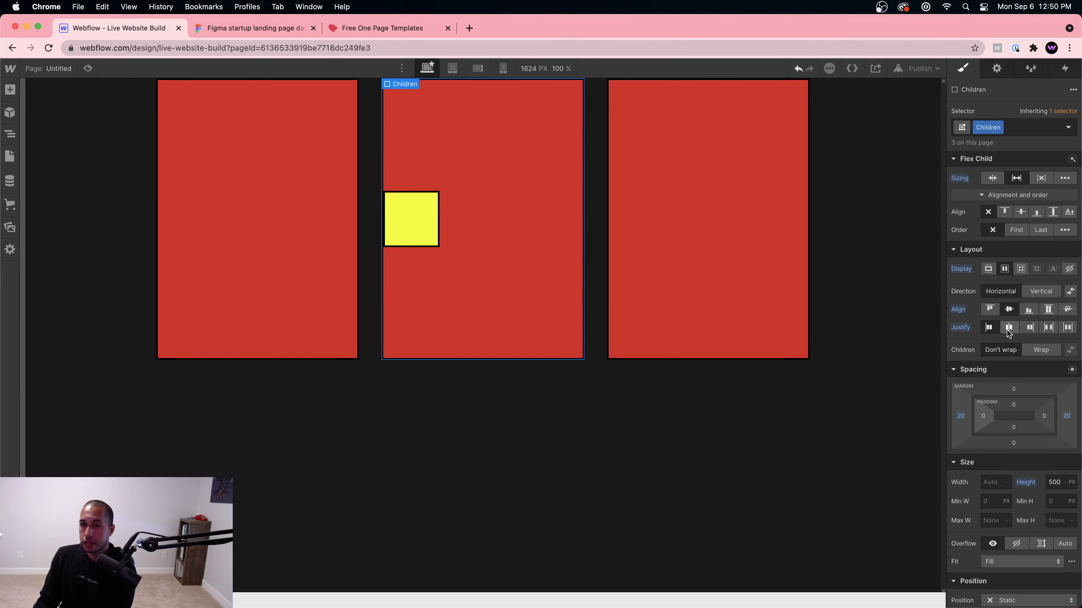
click(1009, 328)
Step: Copy the yellow box into the right red column
click(493, 213)
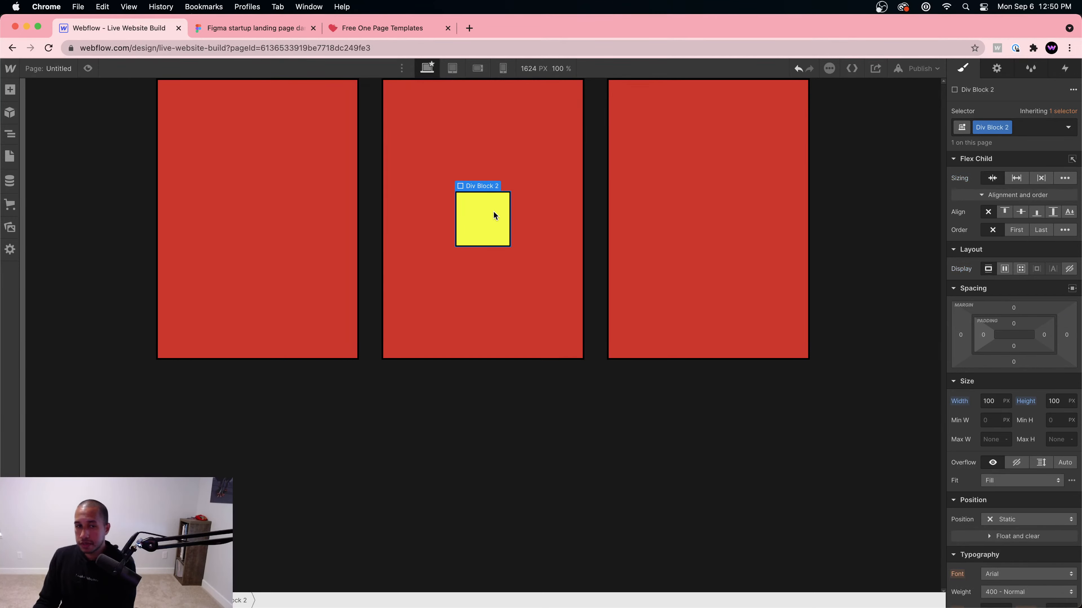
key(cmd+c)
click(716, 236)
key(cmd+v)
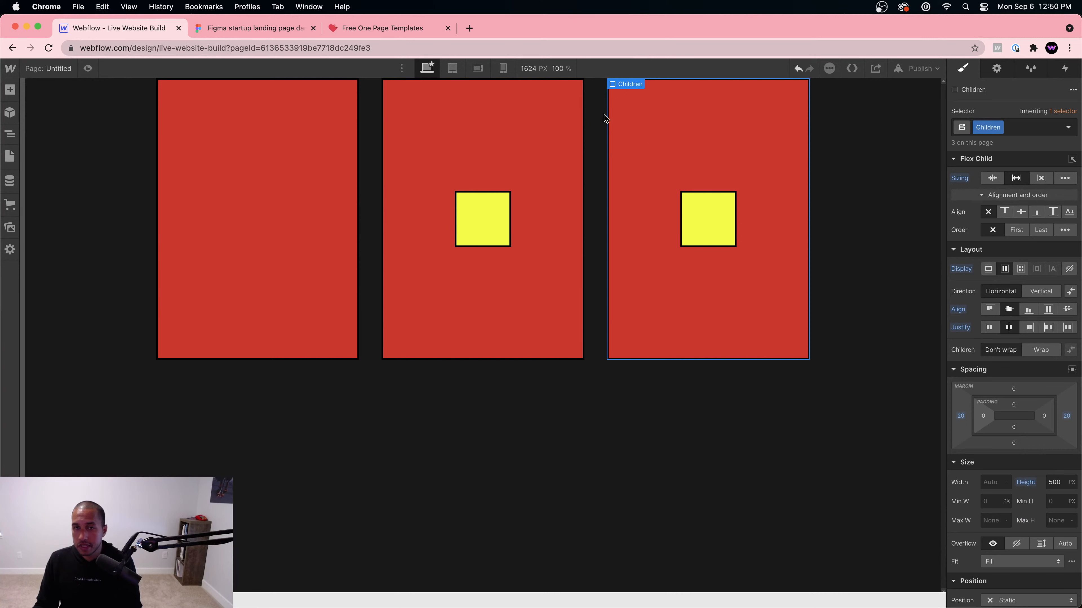
Step: Paste the yellow box into the left red column as well
click(234, 229)
key(cmd+v)
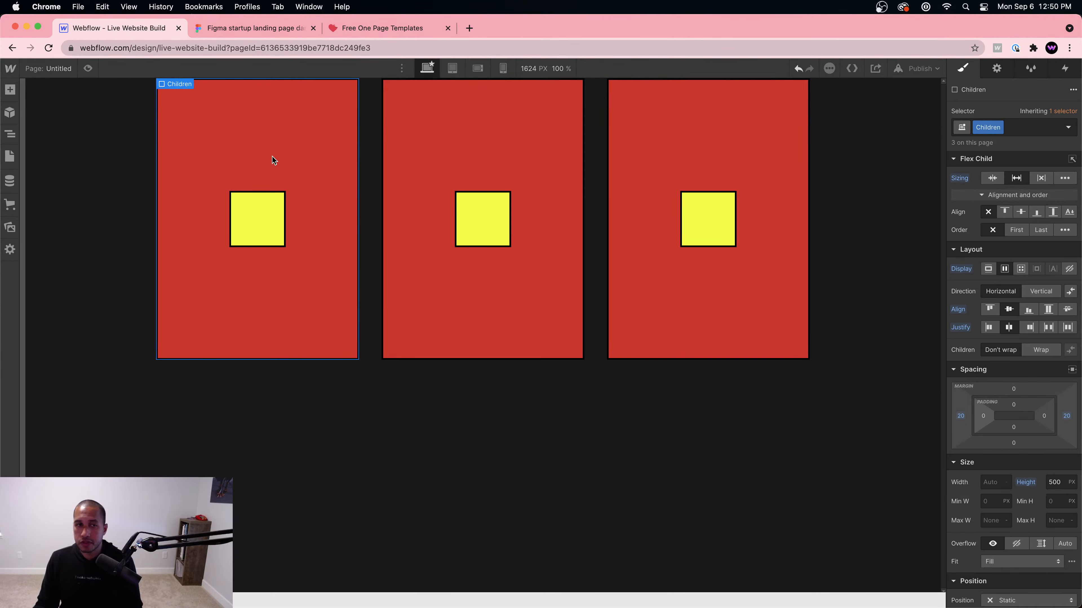
click(517, 152)
click(672, 147)
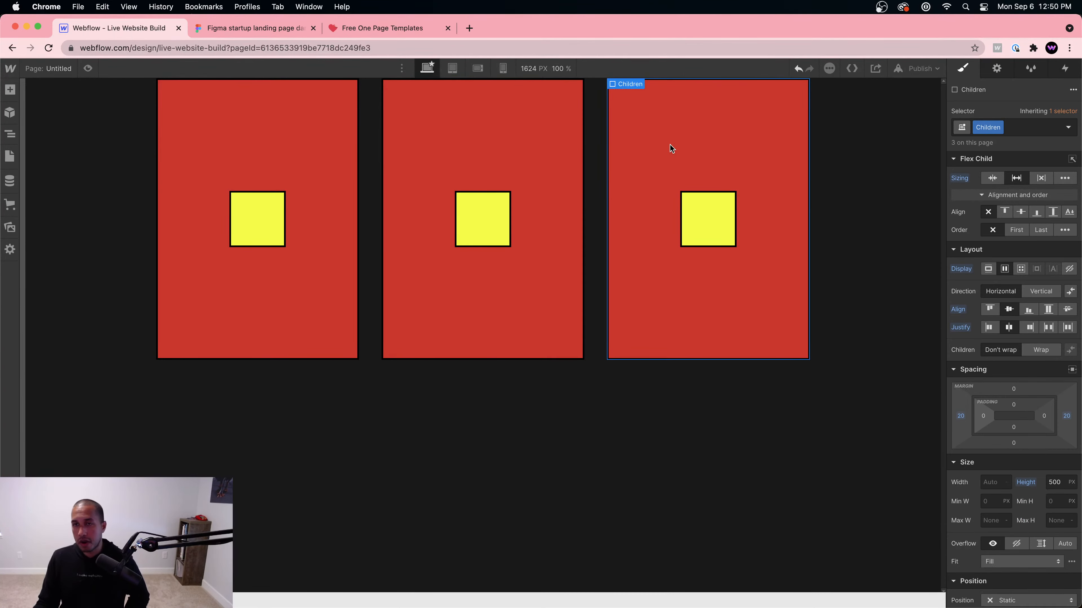
click(407, 147)
click(664, 126)
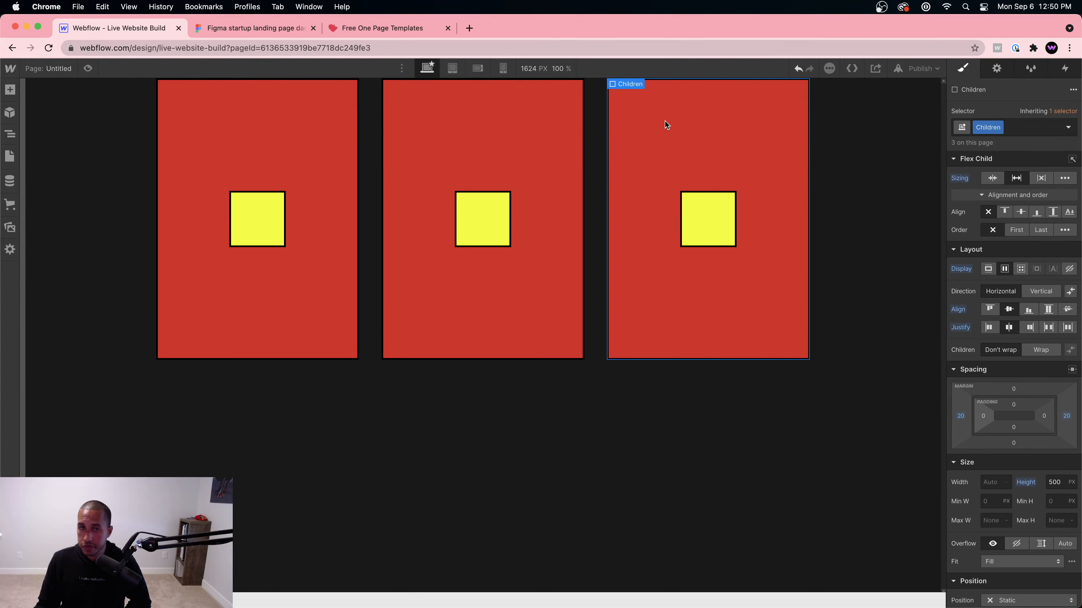
Step: Rename the shared Children class to 'Child'
double_click(975, 124)
text(Child)
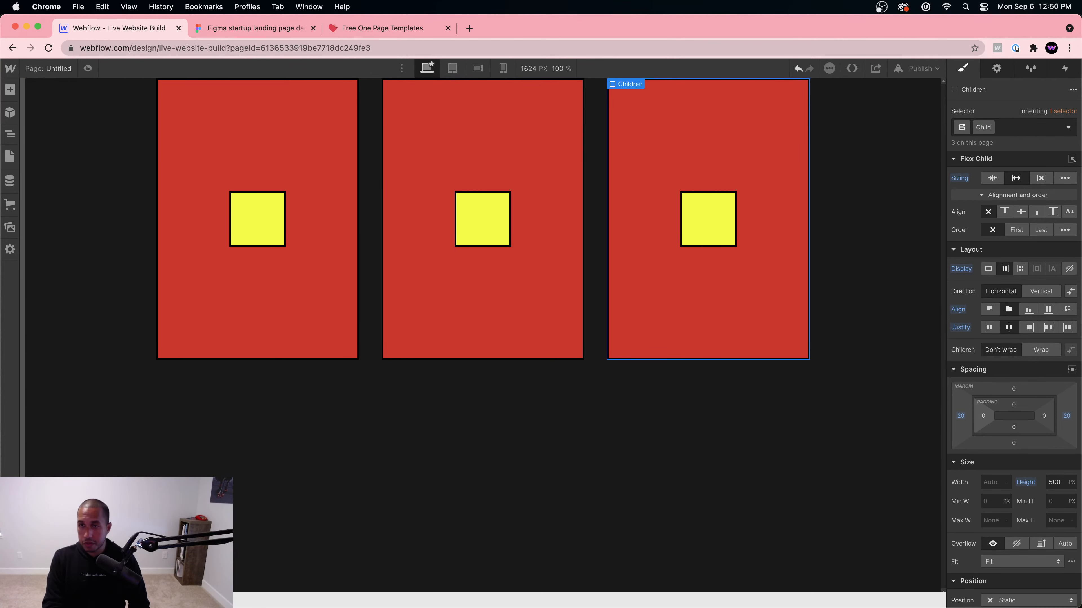
key(Return)
click(475, 217)
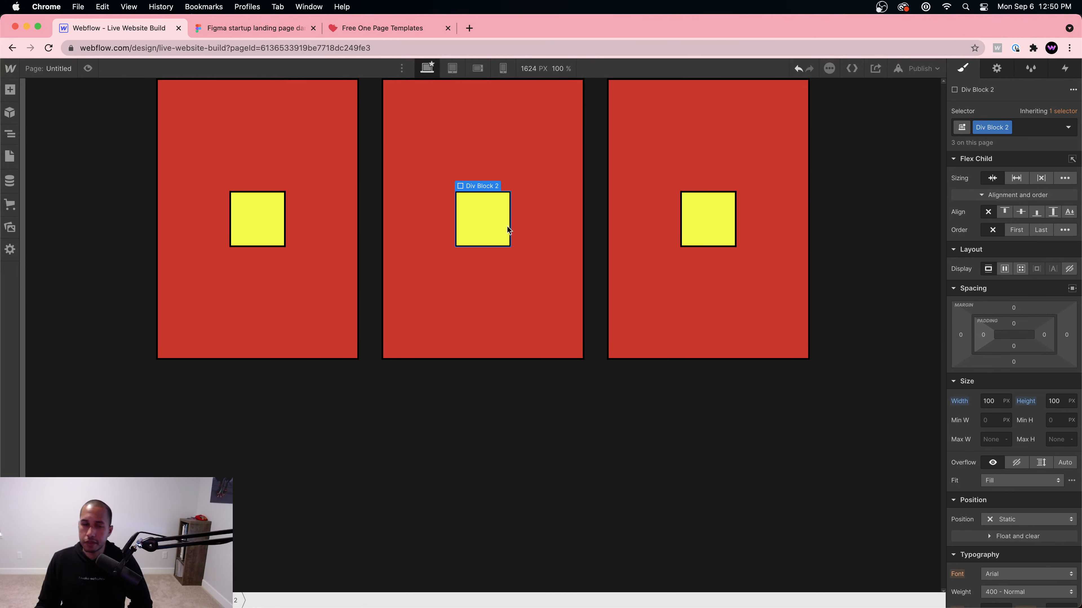
click(498, 147)
click(496, 230)
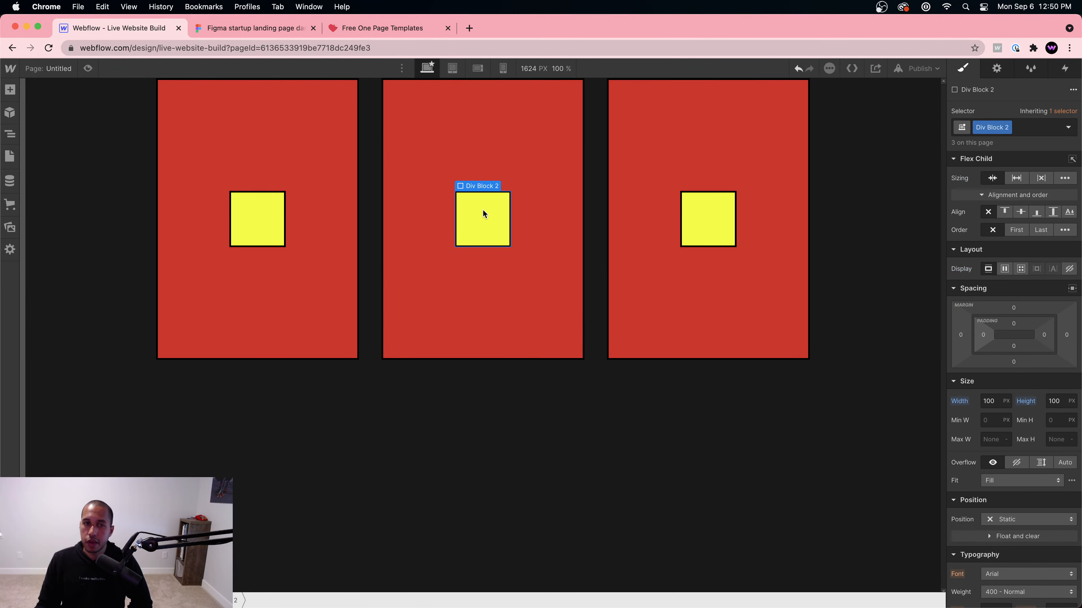
click(597, 177)
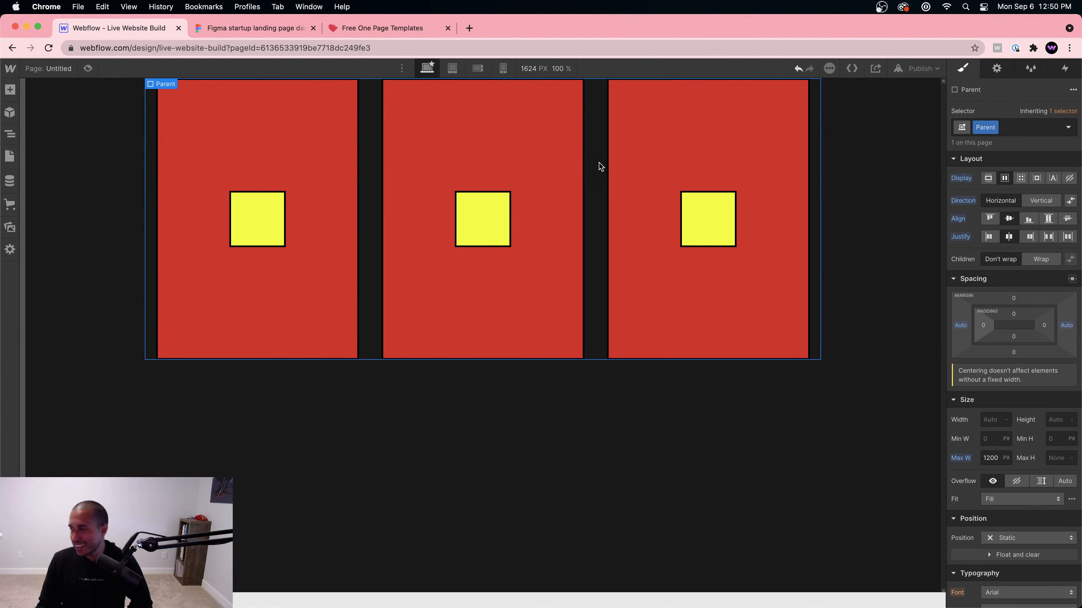
click(517, 201)
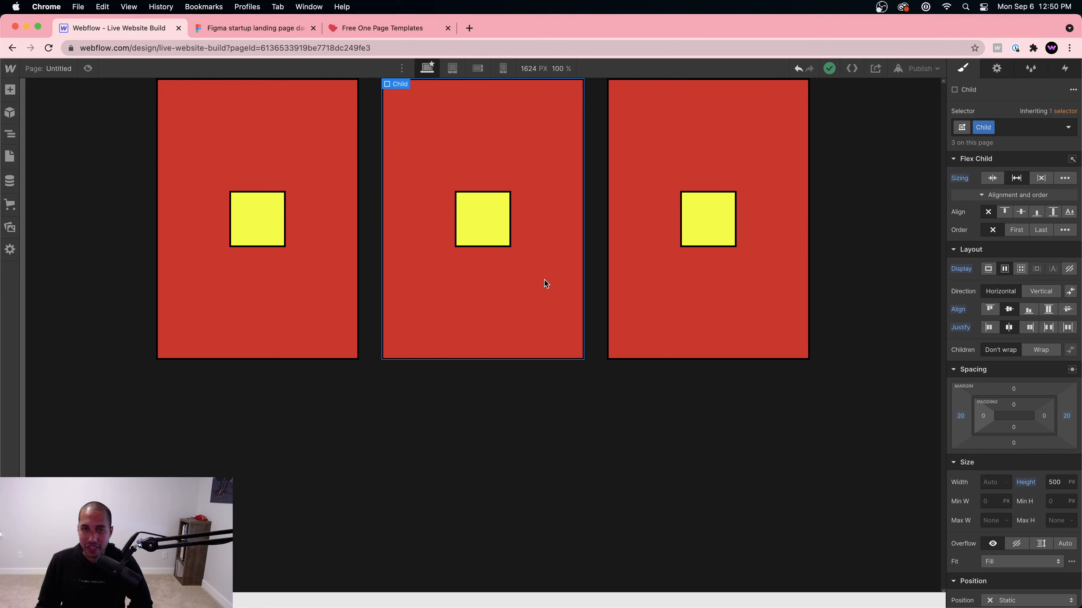
click(628, 272)
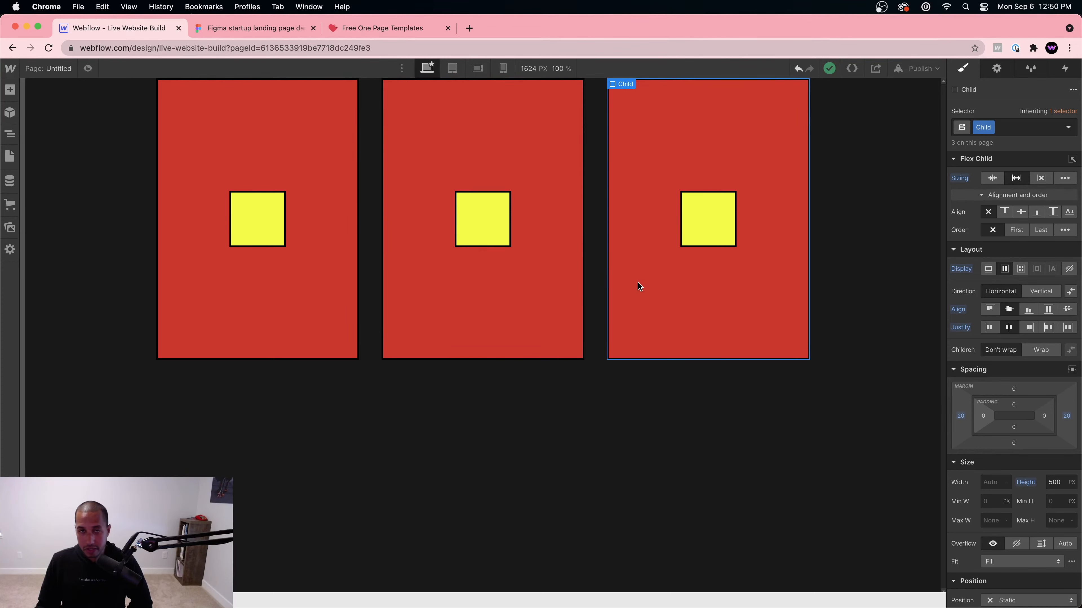
click(535, 308)
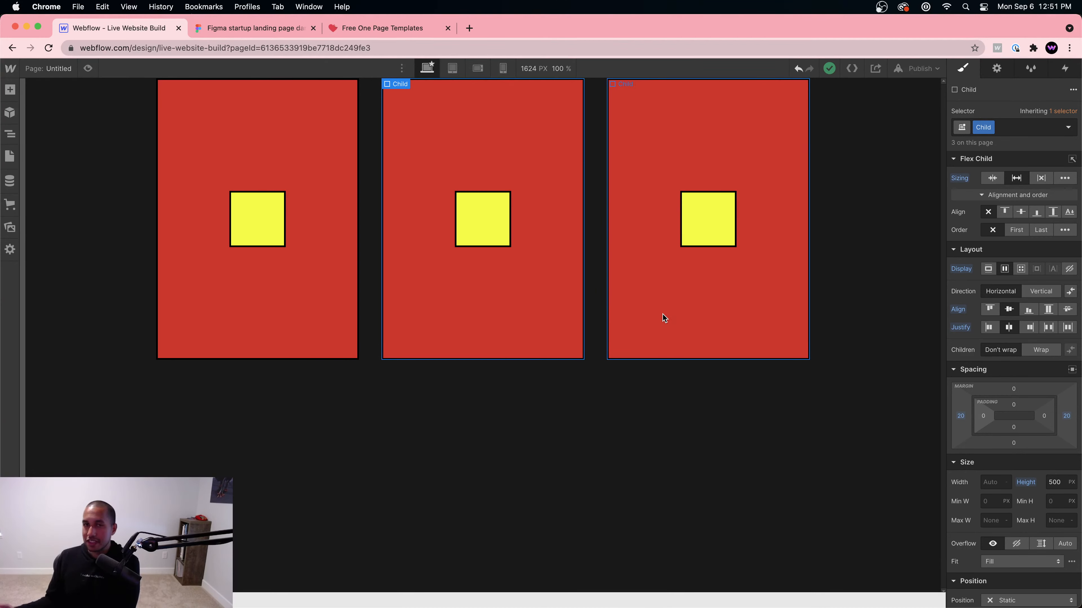
click(302, 299)
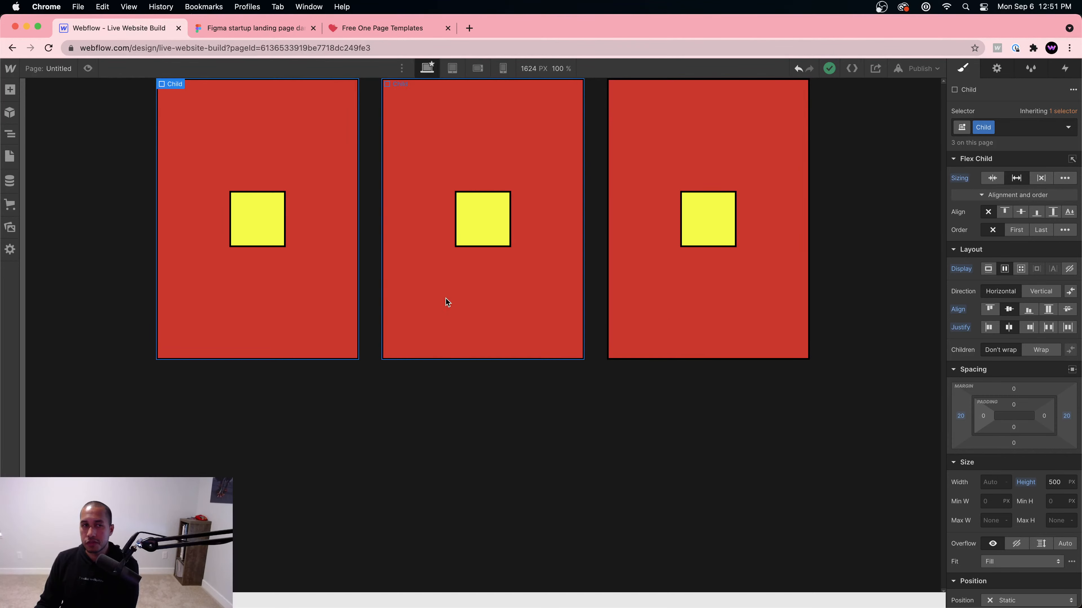
click(475, 304)
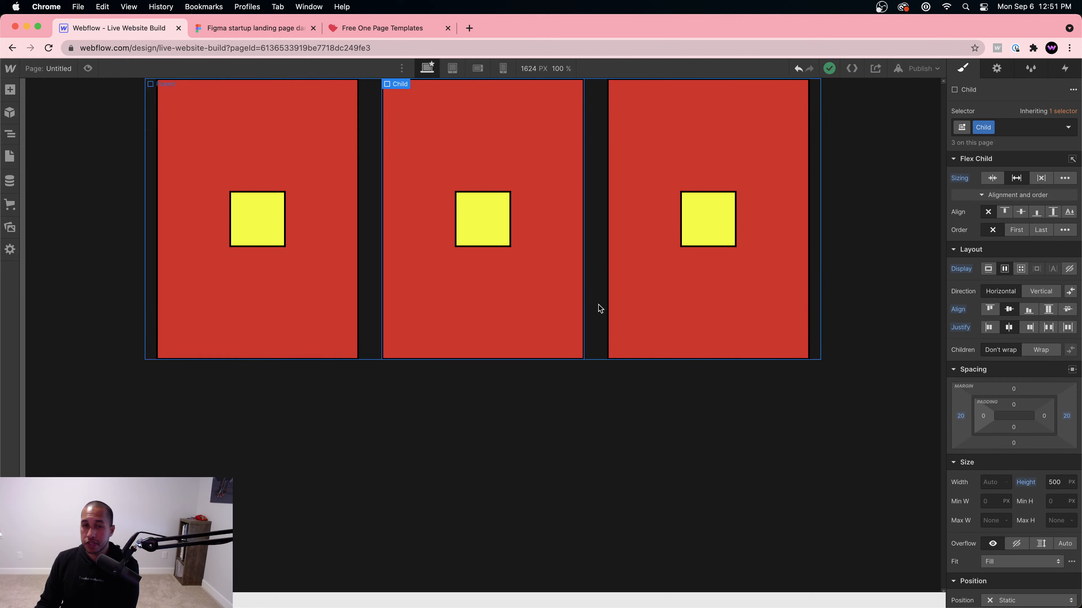
click(588, 266)
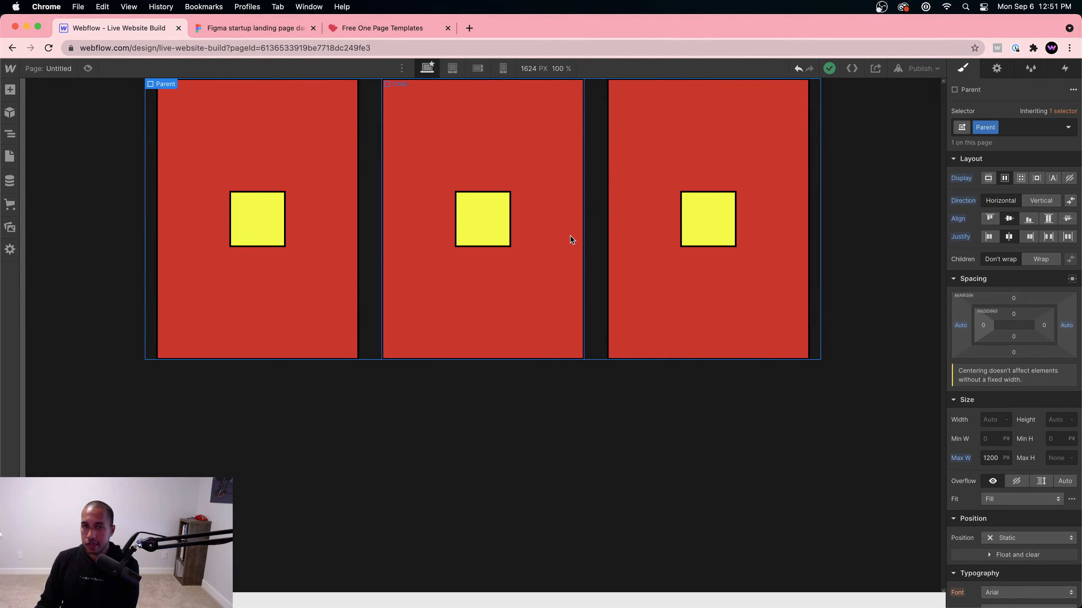
click(487, 220)
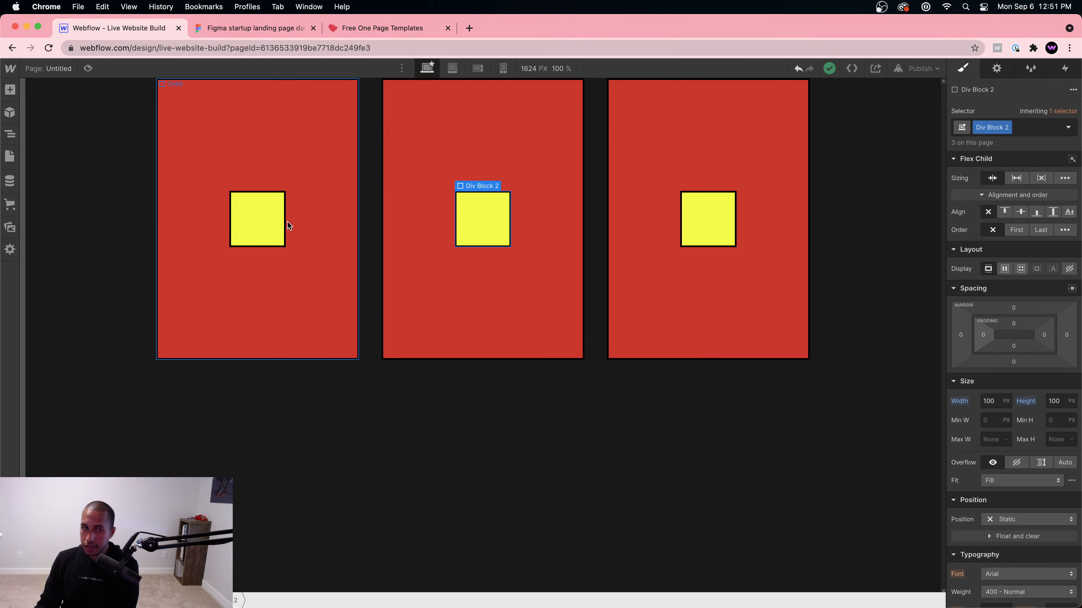
click(253, 220)
click(498, 219)
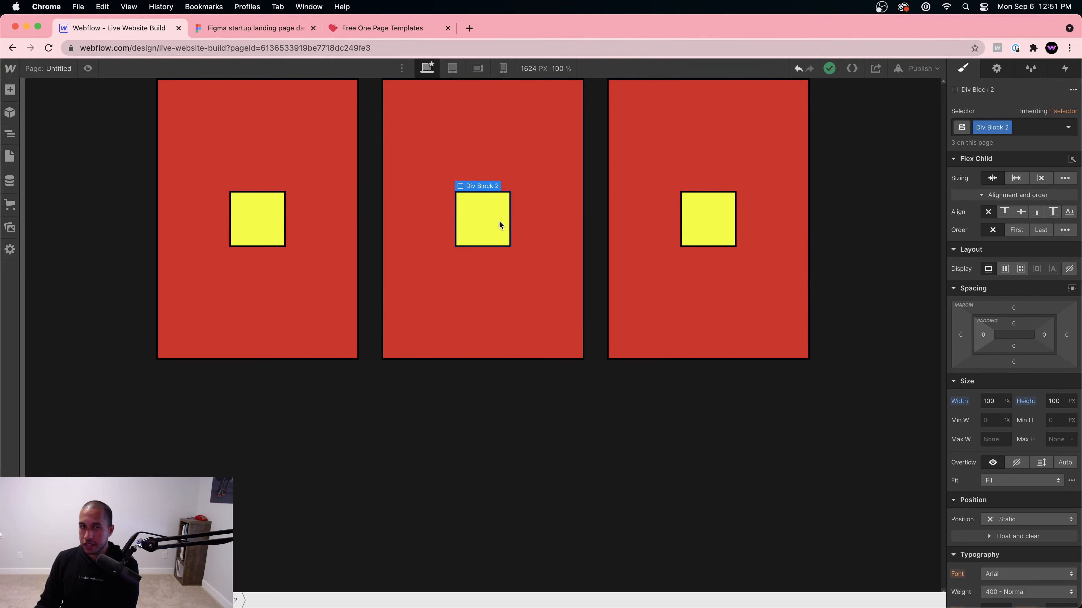
click(565, 153)
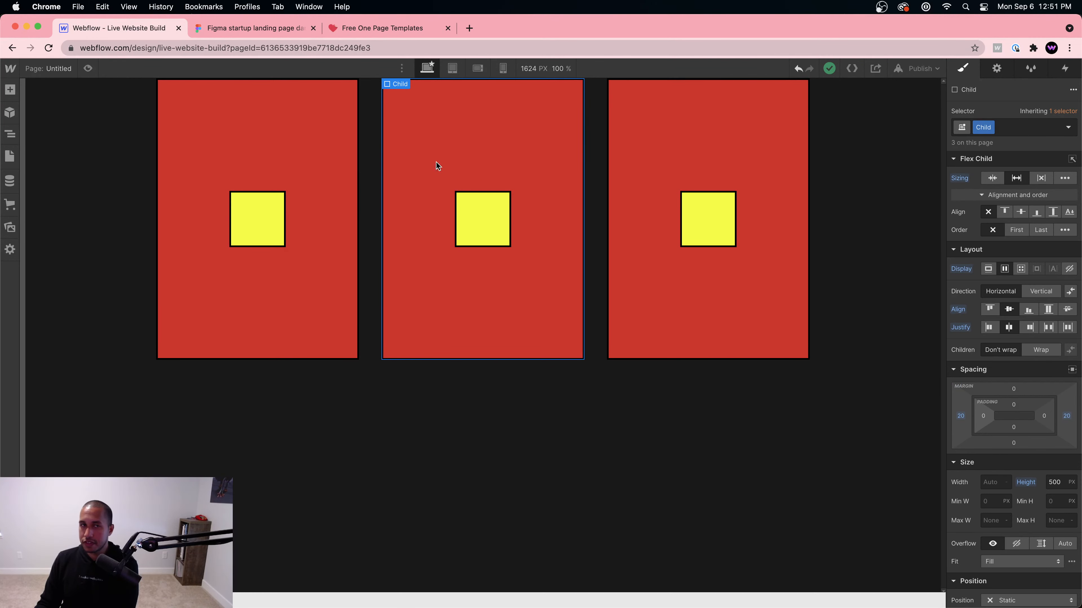
click(500, 225)
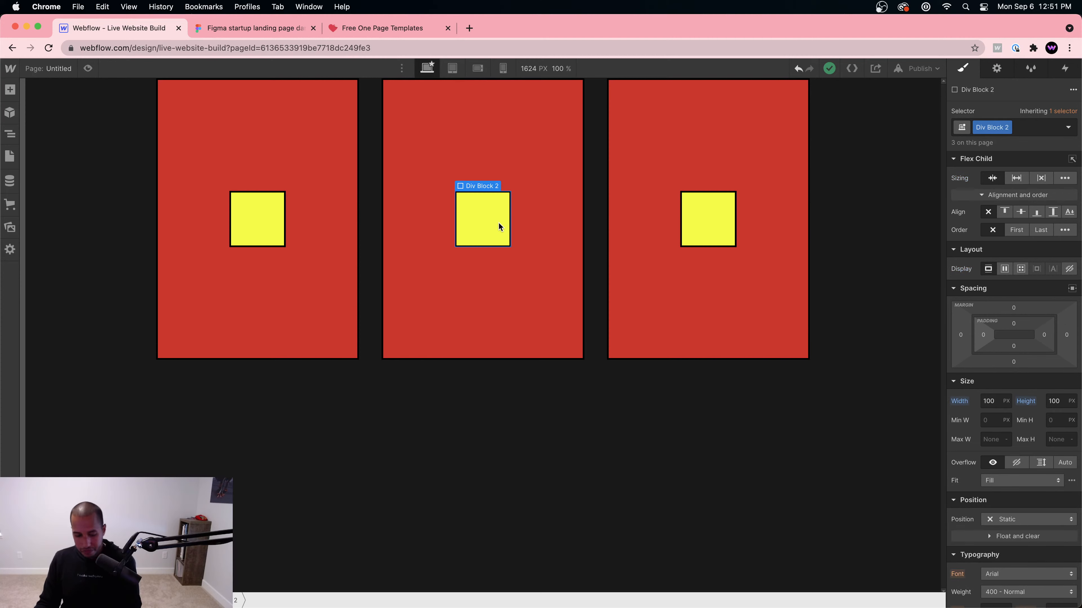
Step: Duplicate the middle yellow box so two sit side by side, then review the Child columns
key(super+d)
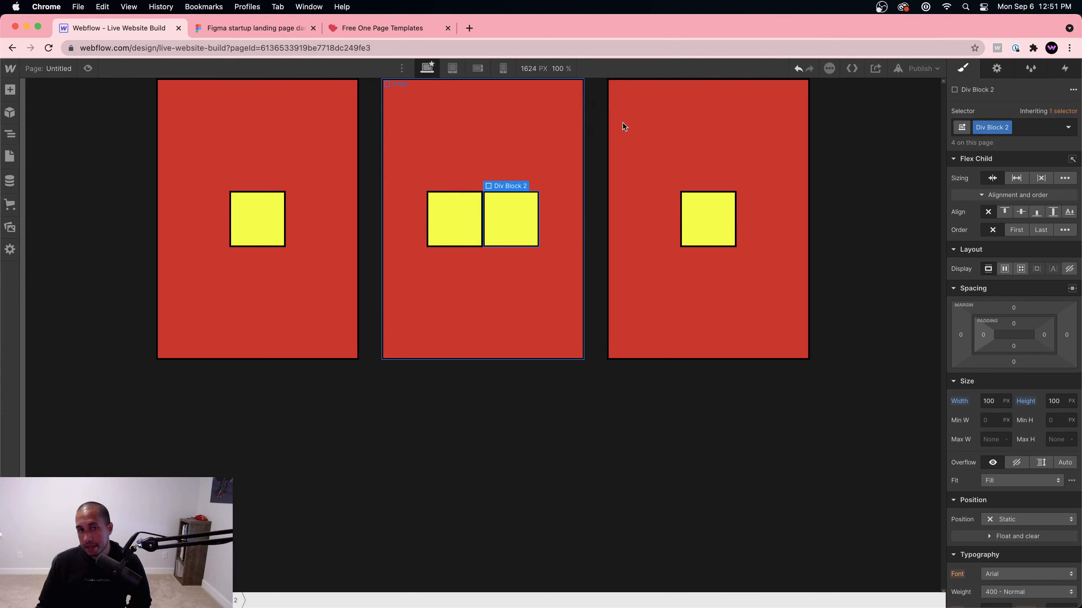
click(713, 232)
click(710, 291)
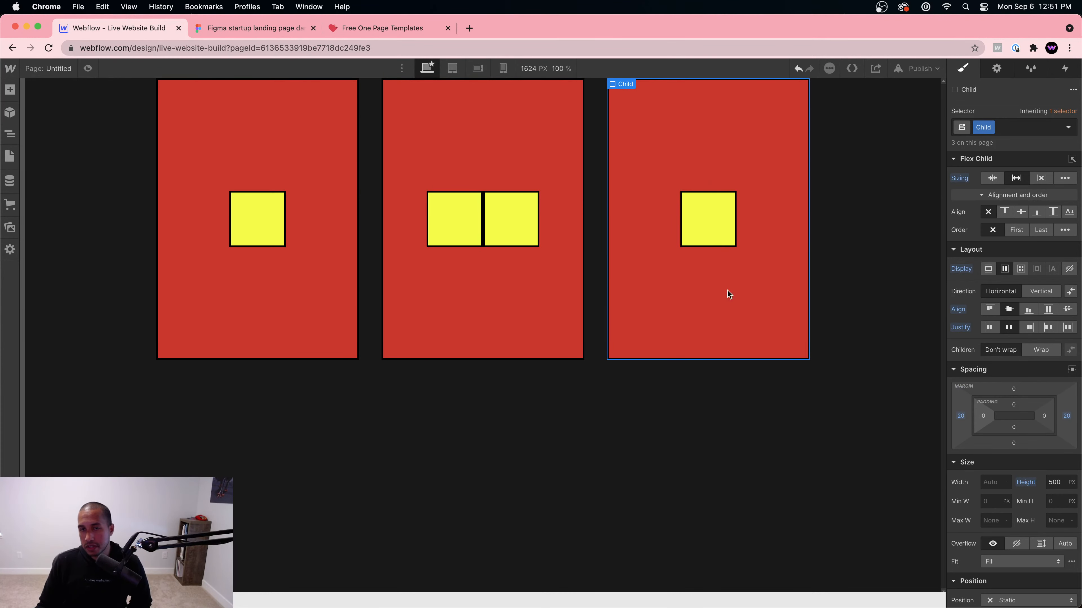
click(241, 170)
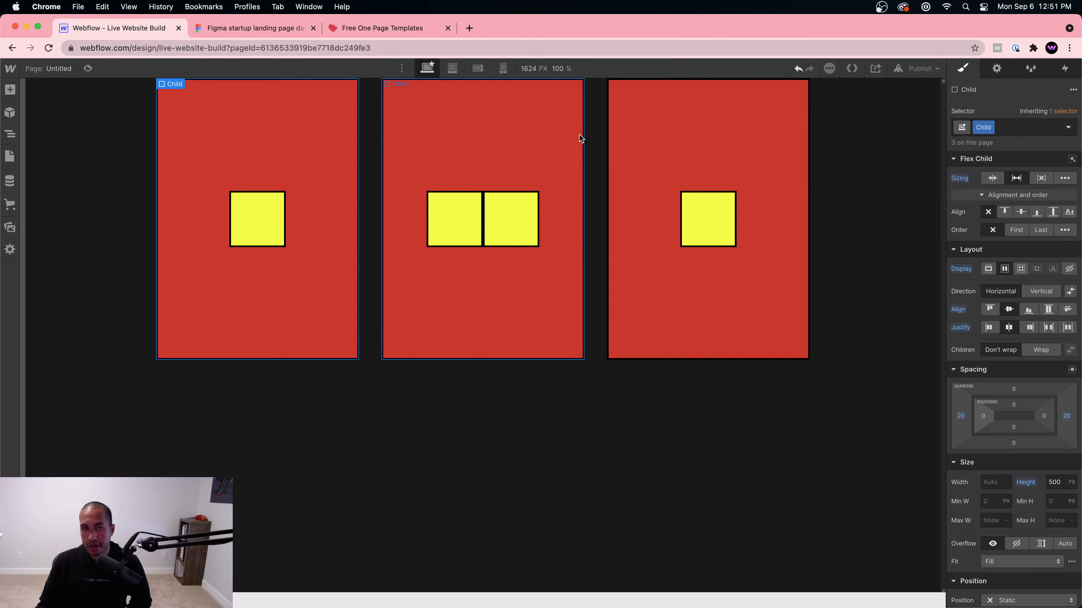
click(568, 142)
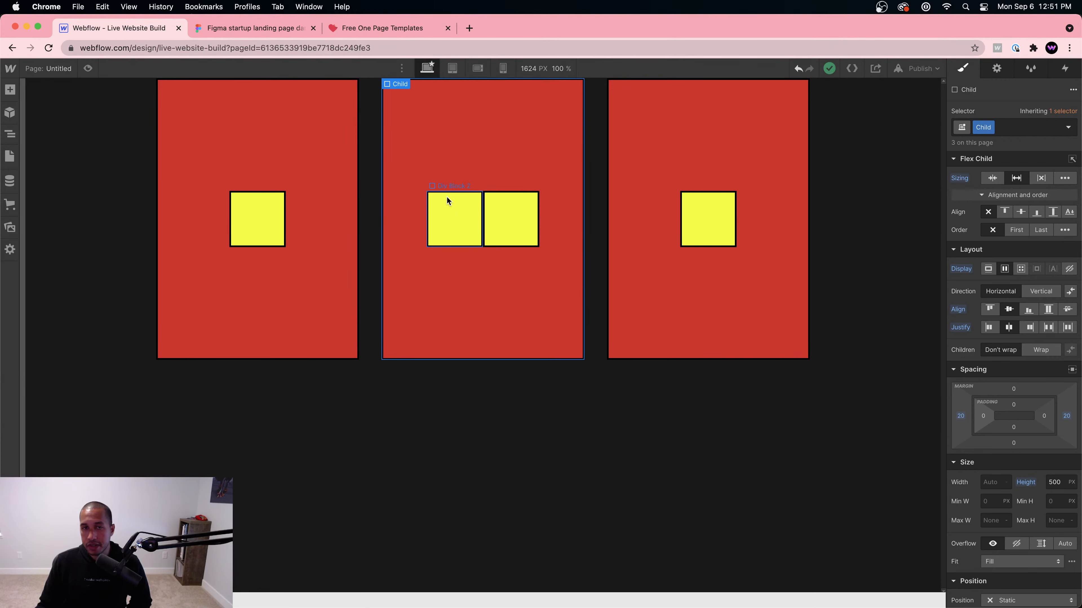
click(596, 156)
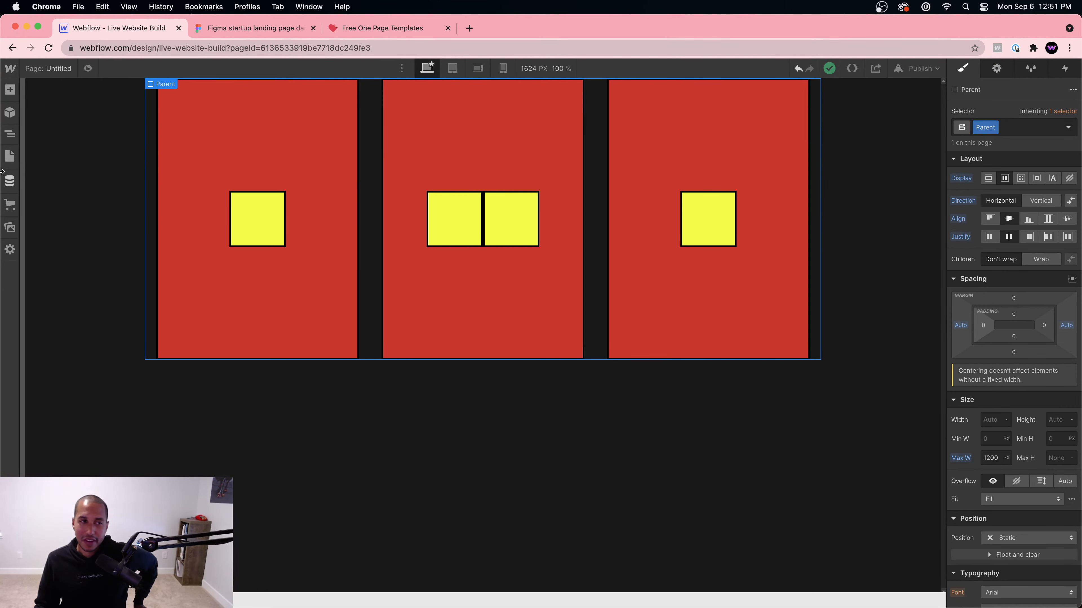
click(8, 159)
Step: On the Home page, give the Features Wrapper a 42 px top margin
click(51, 153)
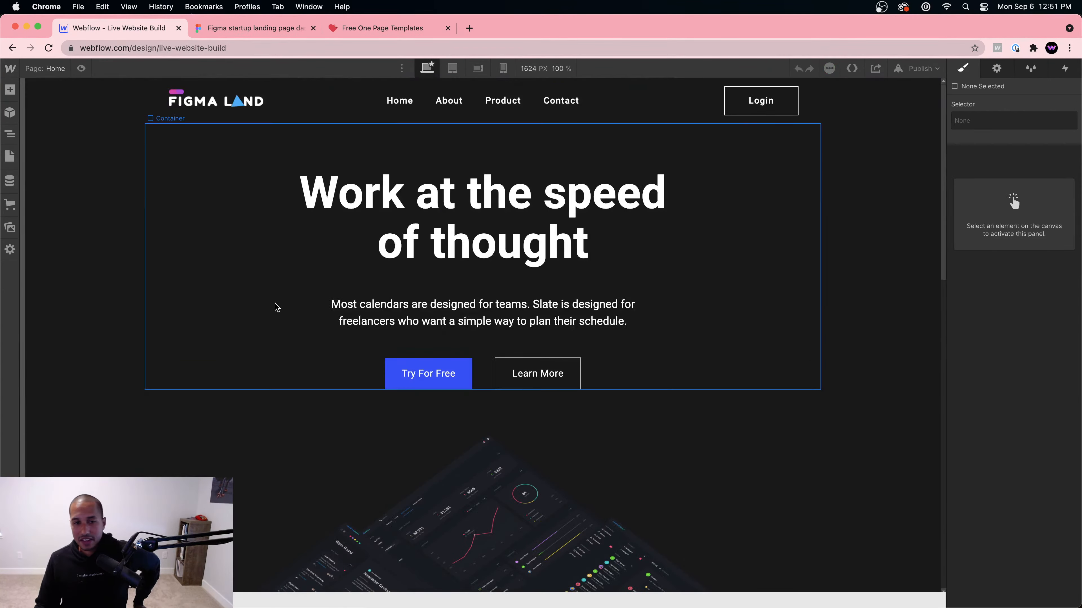
scroll(283, 307, down, 10)
scroll(283, 307, down, 5)
scroll(321, 292, up, 2)
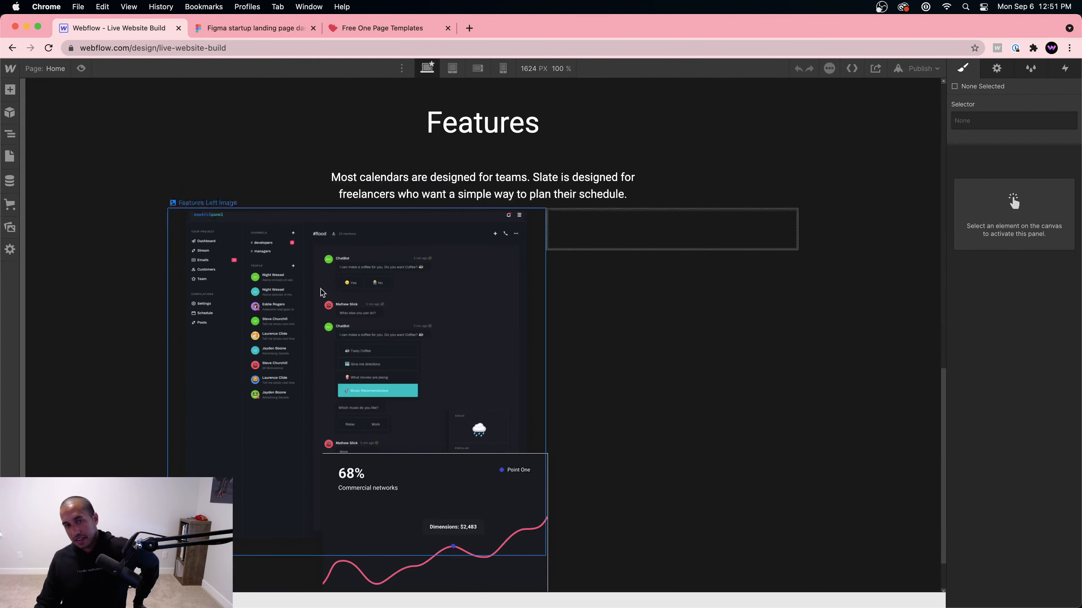
click(659, 345)
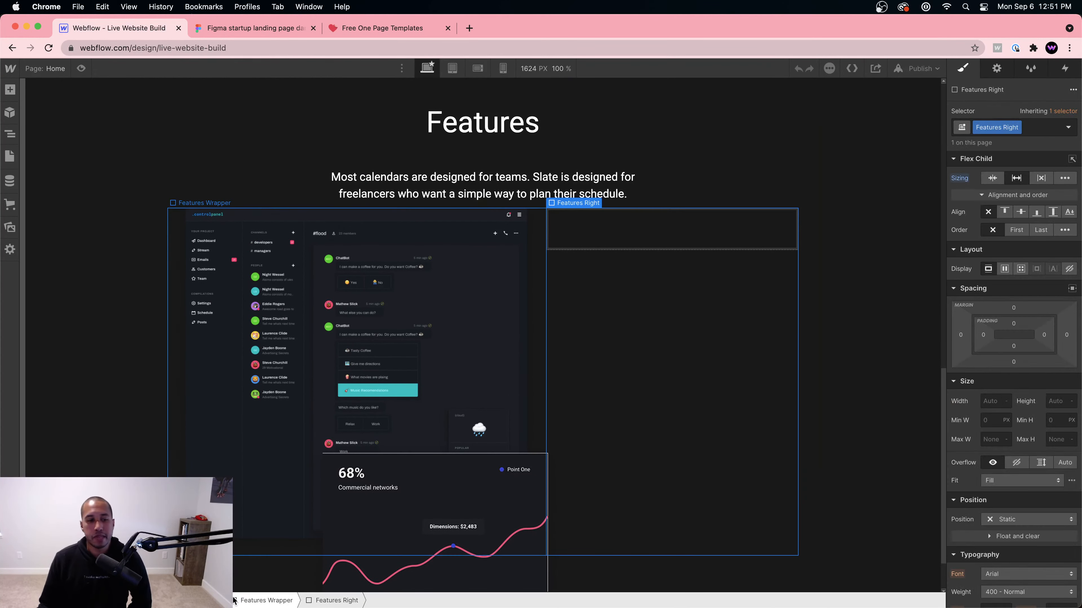
click(247, 600)
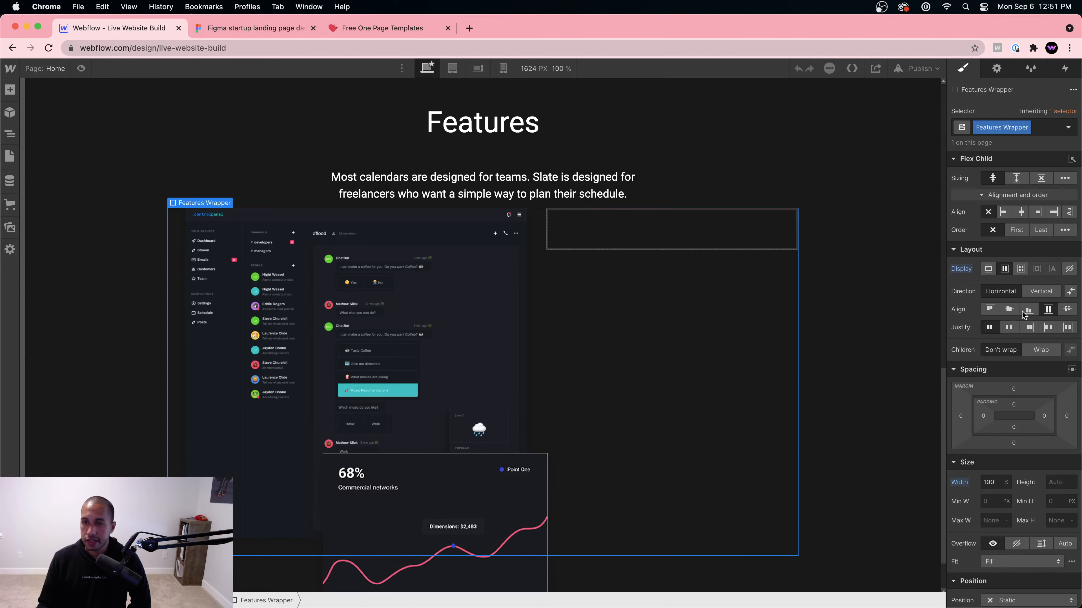
drag(1013, 389, 1015, 367)
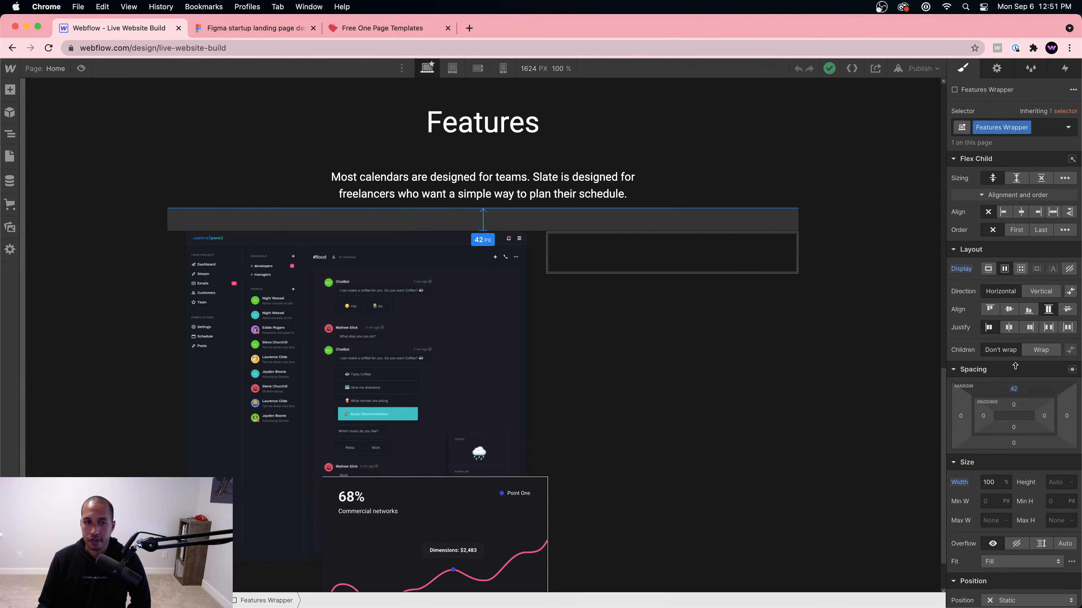
click(729, 271)
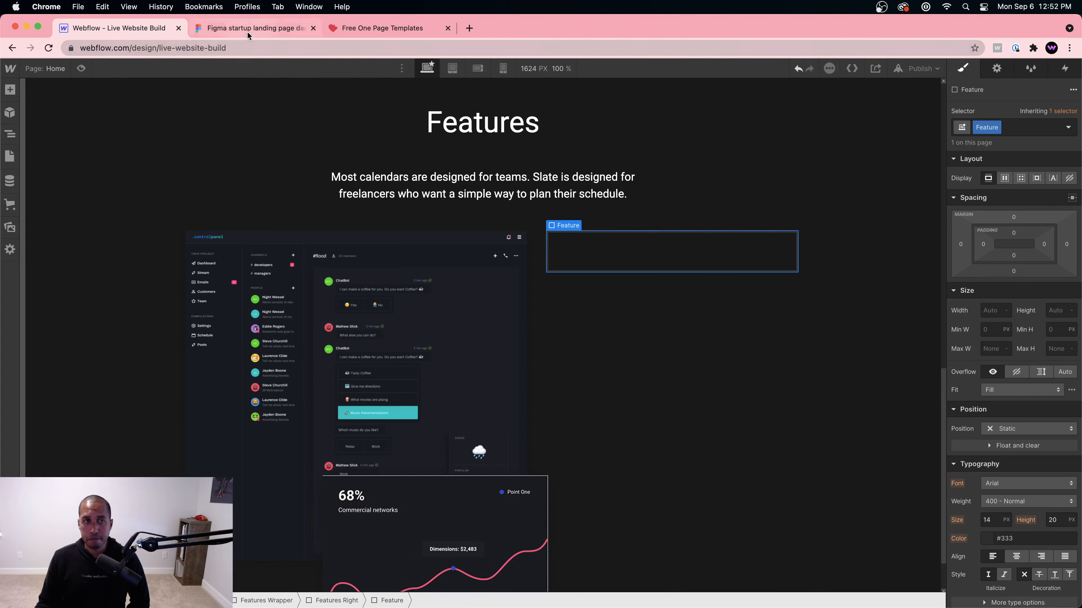
click(239, 28)
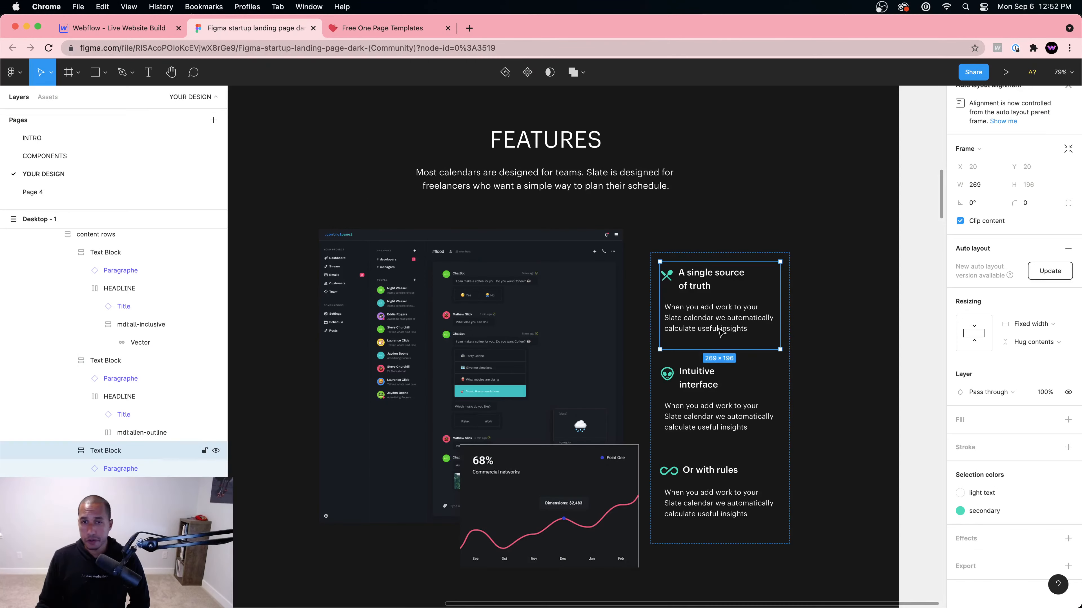
Step: Examine the first Figma feature's heading and paragraph, then return to Webflow to add an element
double_click(700, 278)
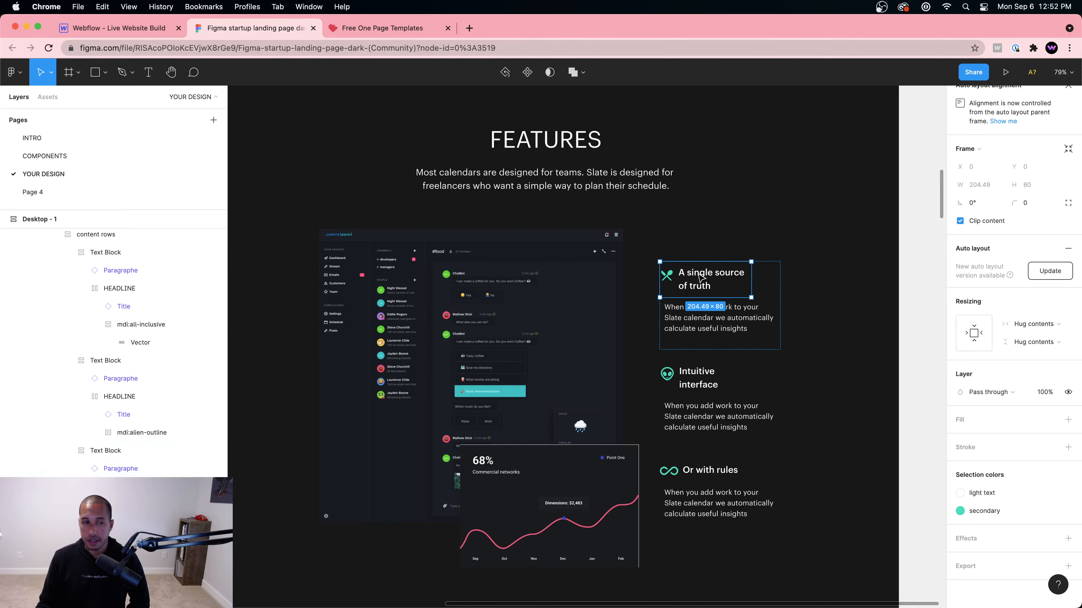
double_click(700, 277)
click(723, 324)
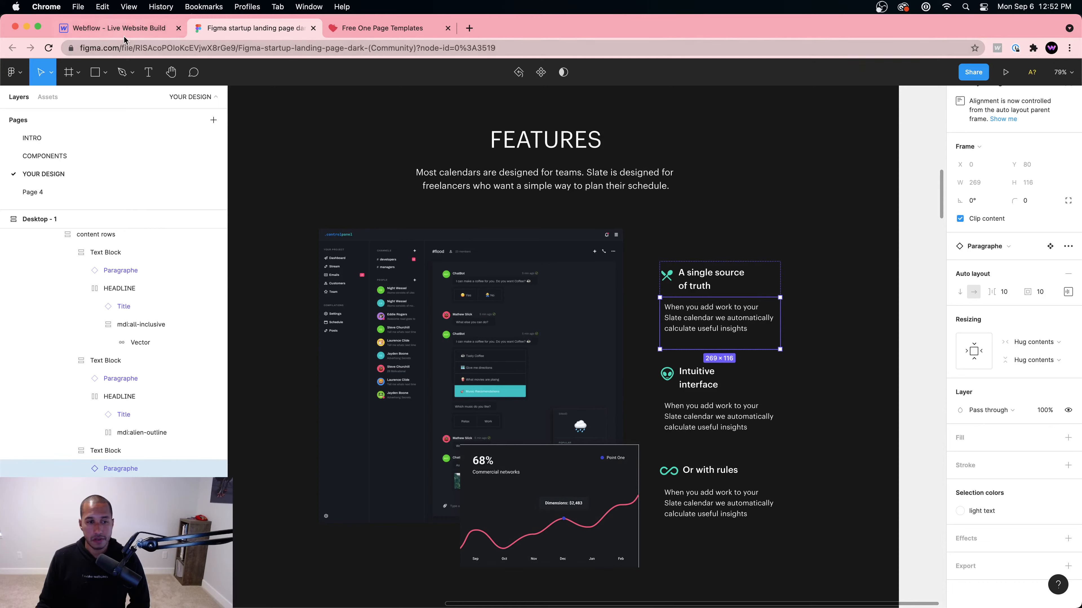
click(123, 28)
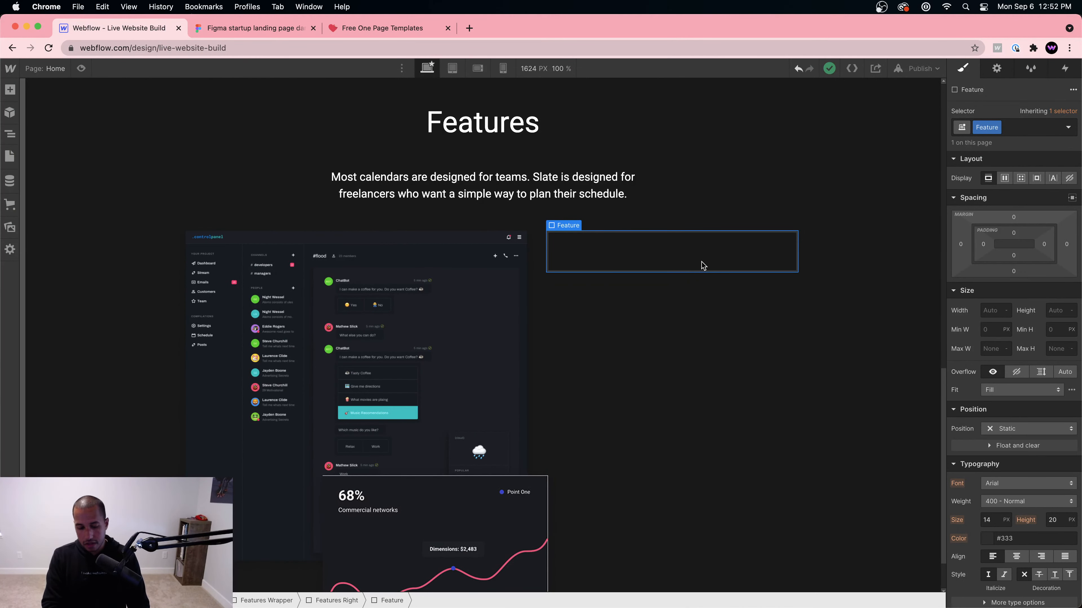
key(super+e)
Step: Insert a Div Block inside Feature with the class 'Feature Top'
text(div)
key(Return)
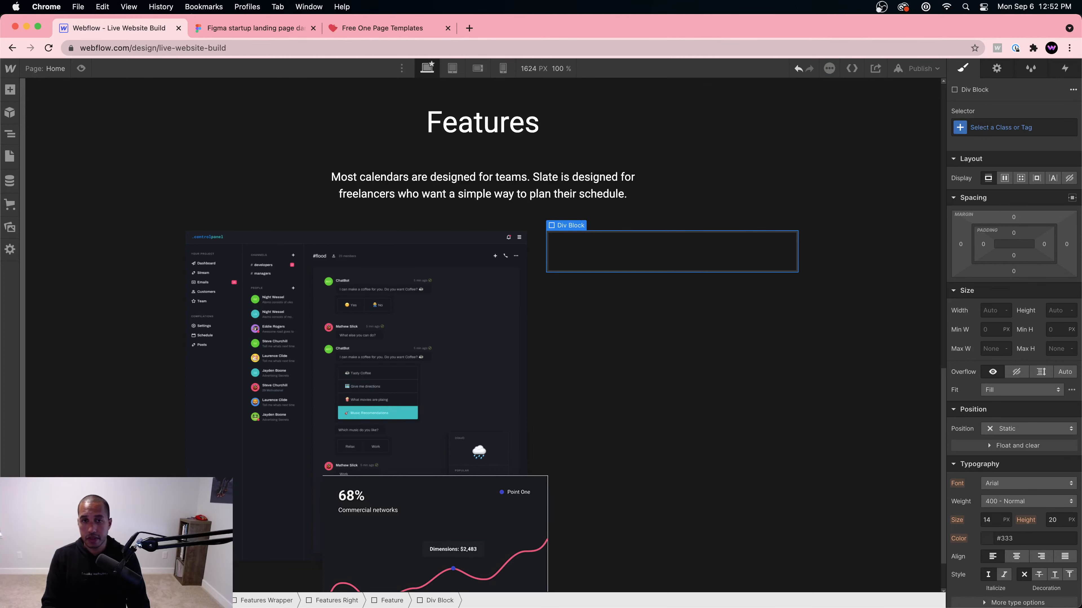
key(super+Return)
text(Fe)
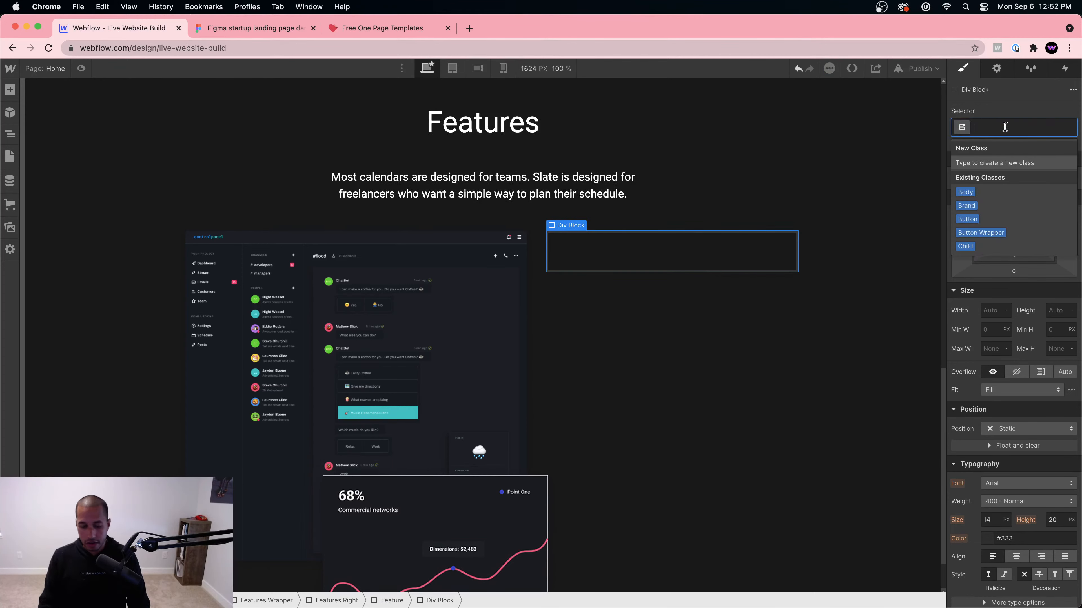
text(ature Top)
key(Return)
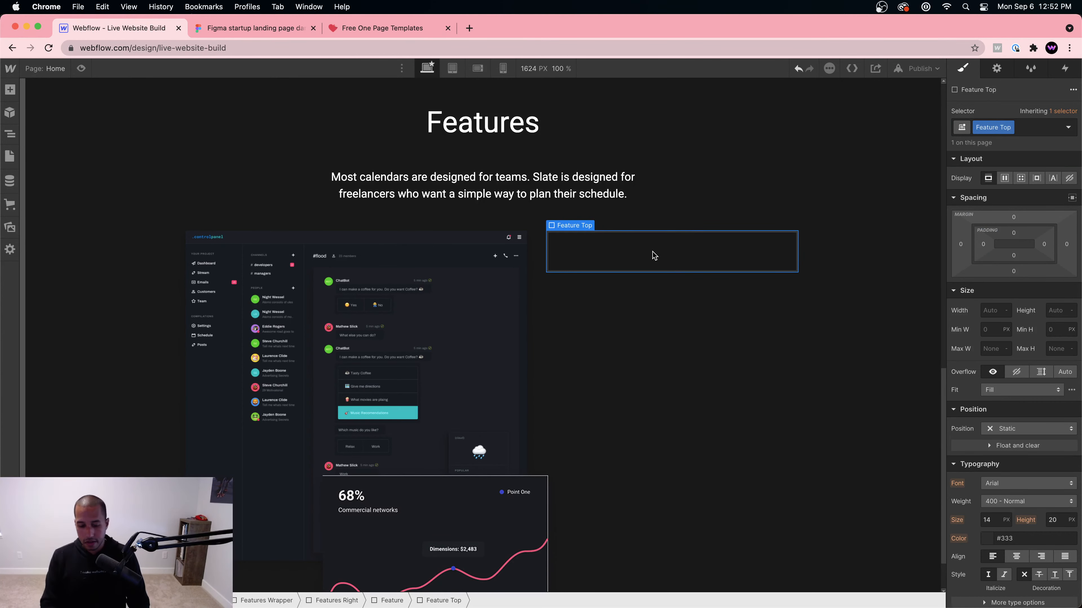
Step: Add an image to Feature Top showing the green utensils icon
key(super+e)
text(image)
key(Return)
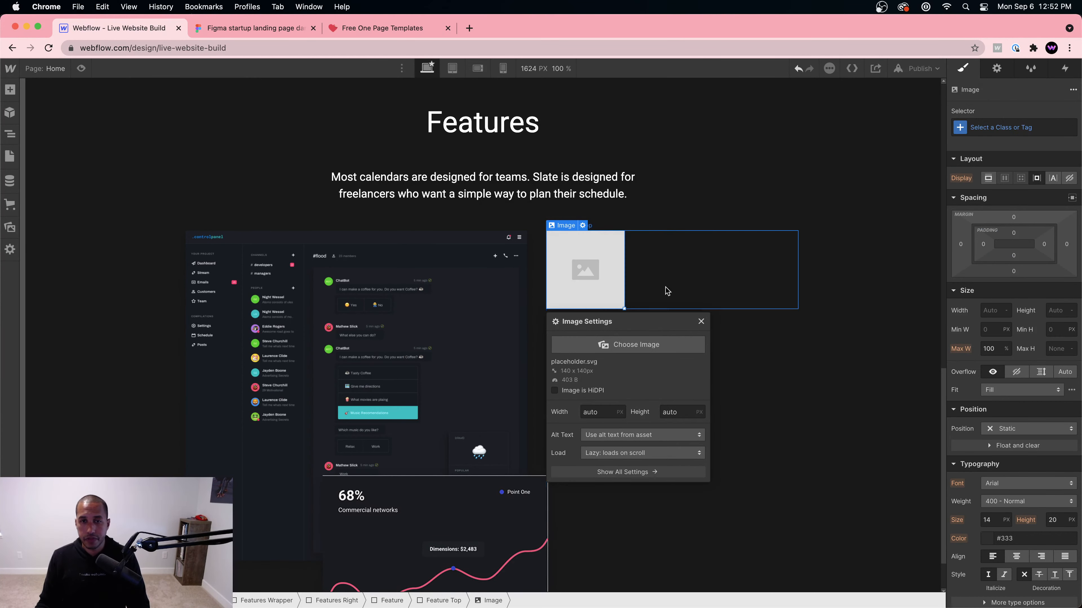
click(617, 345)
click(135, 181)
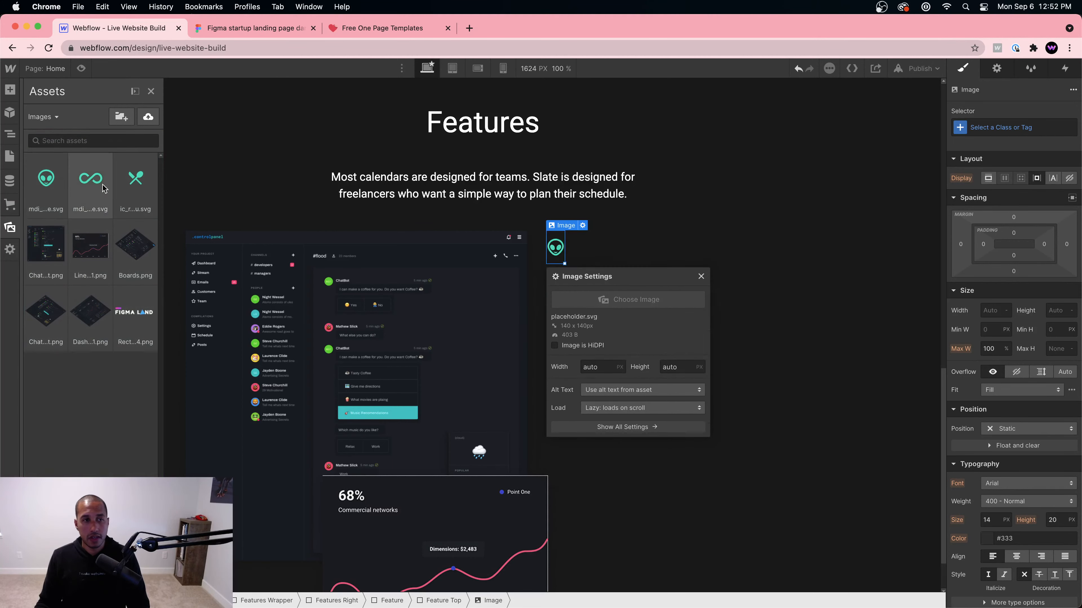
click(587, 246)
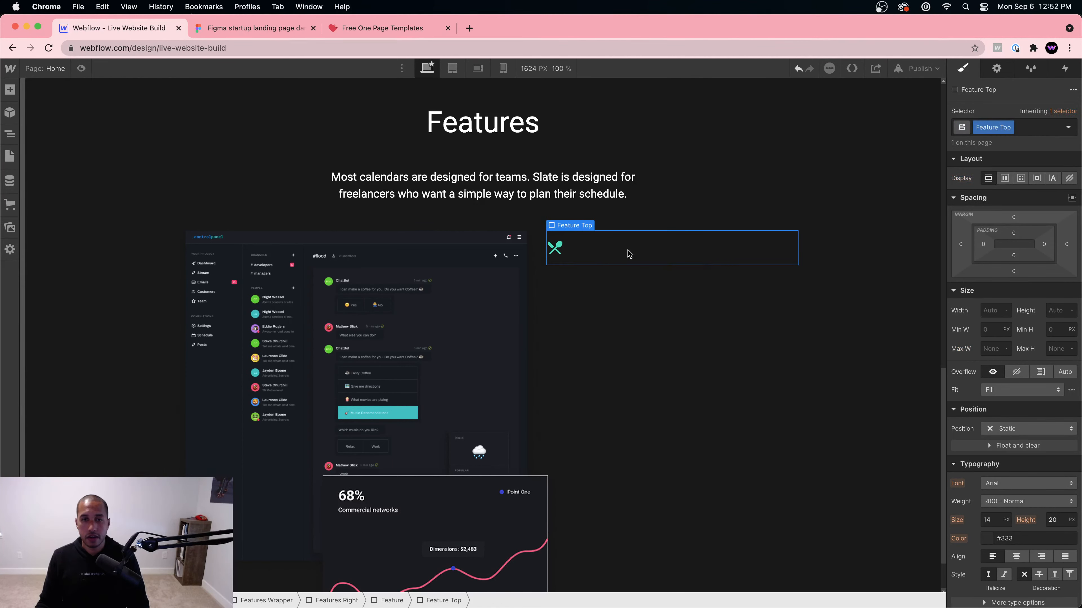
Step: Add a Text Block beside the icon
key(super+e)
text(text block)
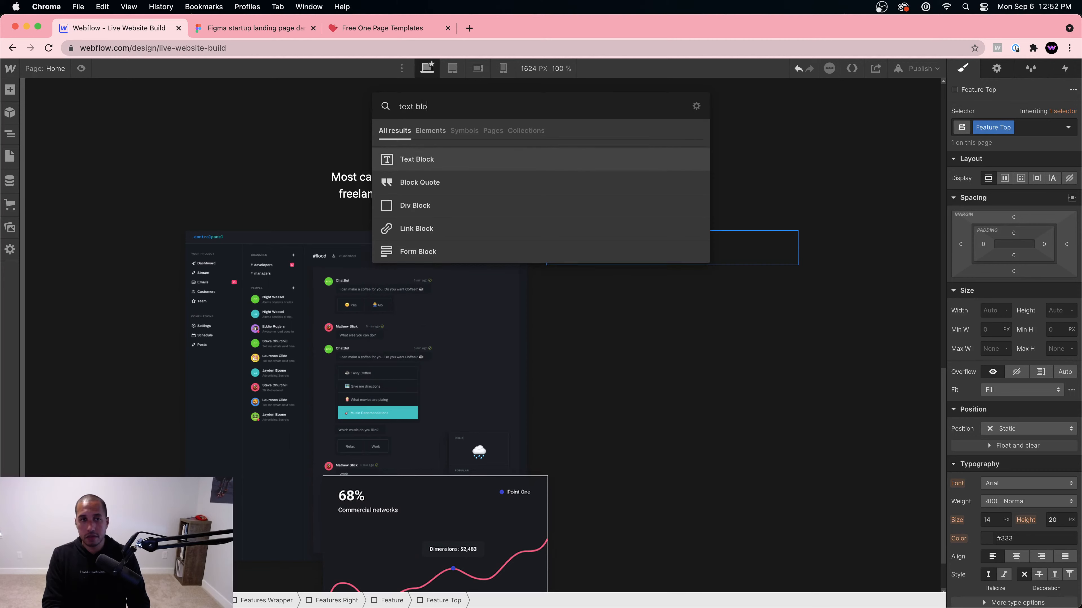
key(Return)
Step: Copy the Figma heading text 'A single source of truth' from the Inspect panel
click(254, 29)
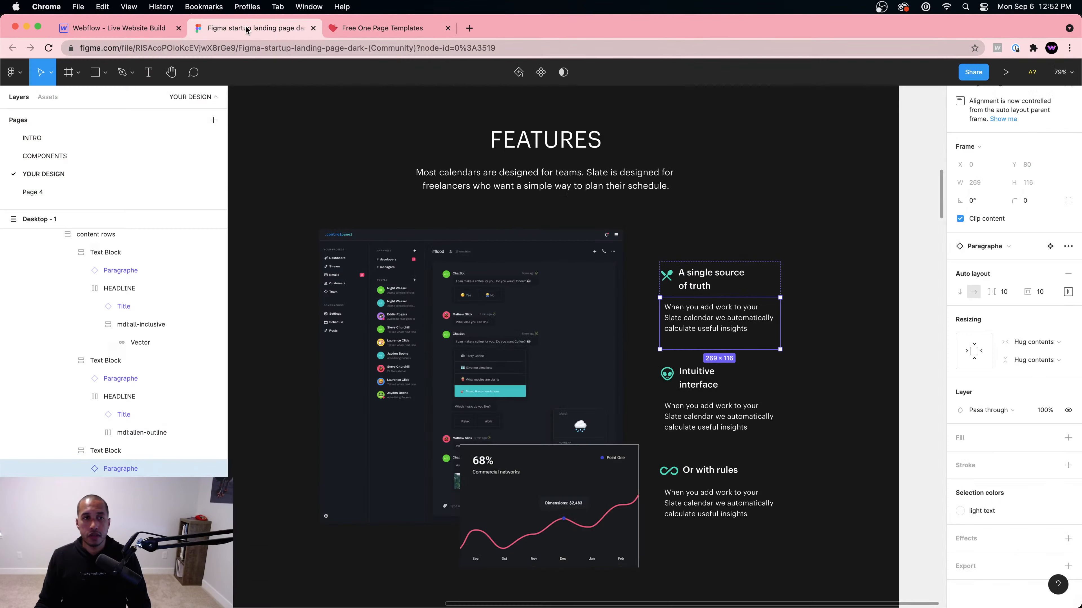
click(709, 289)
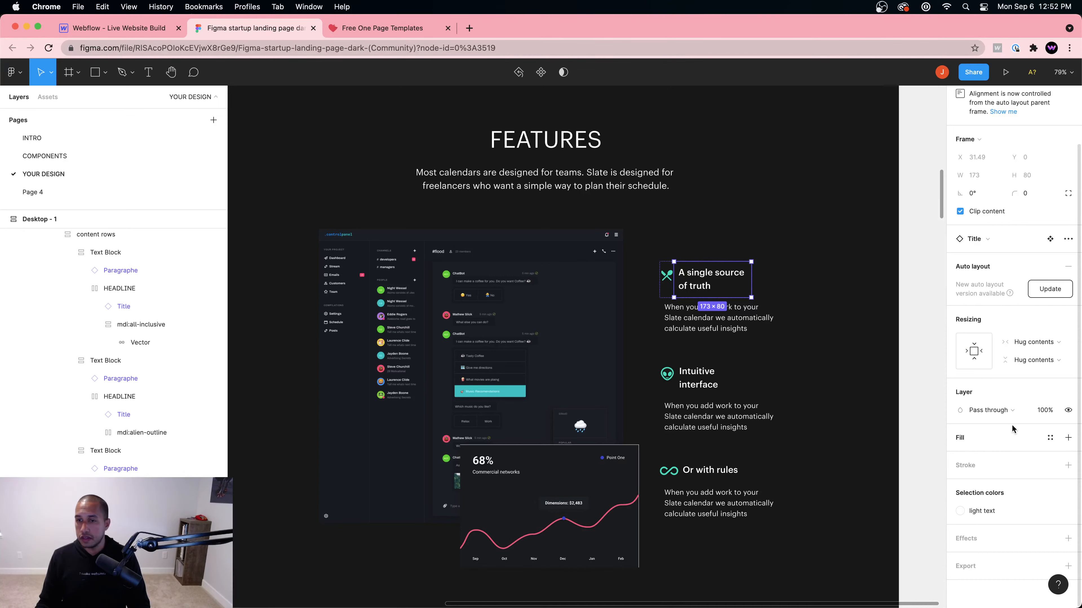
scroll(803, 314, up, 1)
scroll(803, 314, up, 1)
scroll(1068, 198, up, 3)
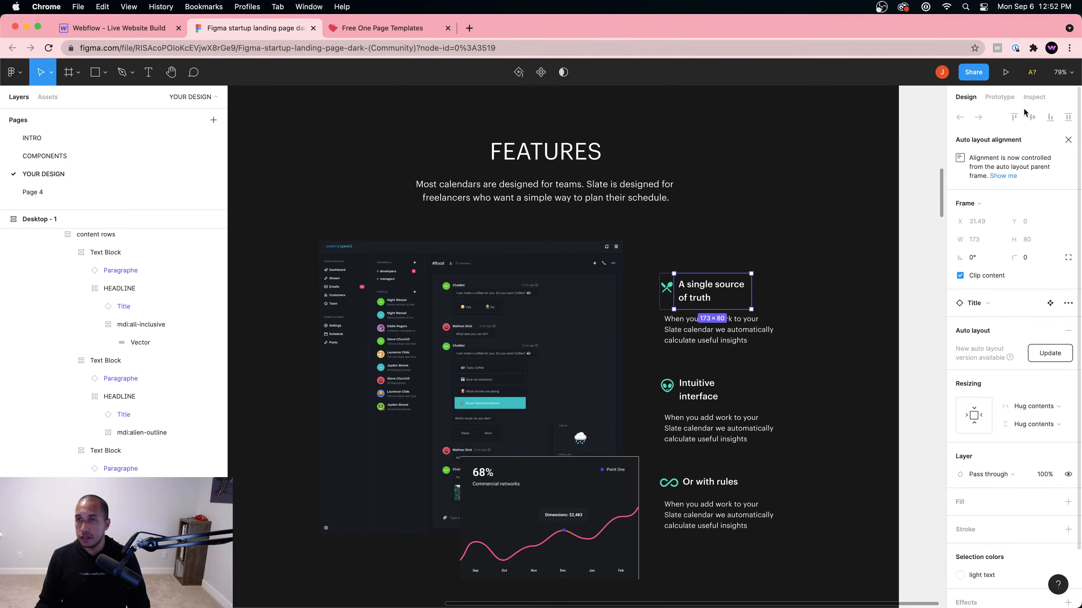
click(1032, 98)
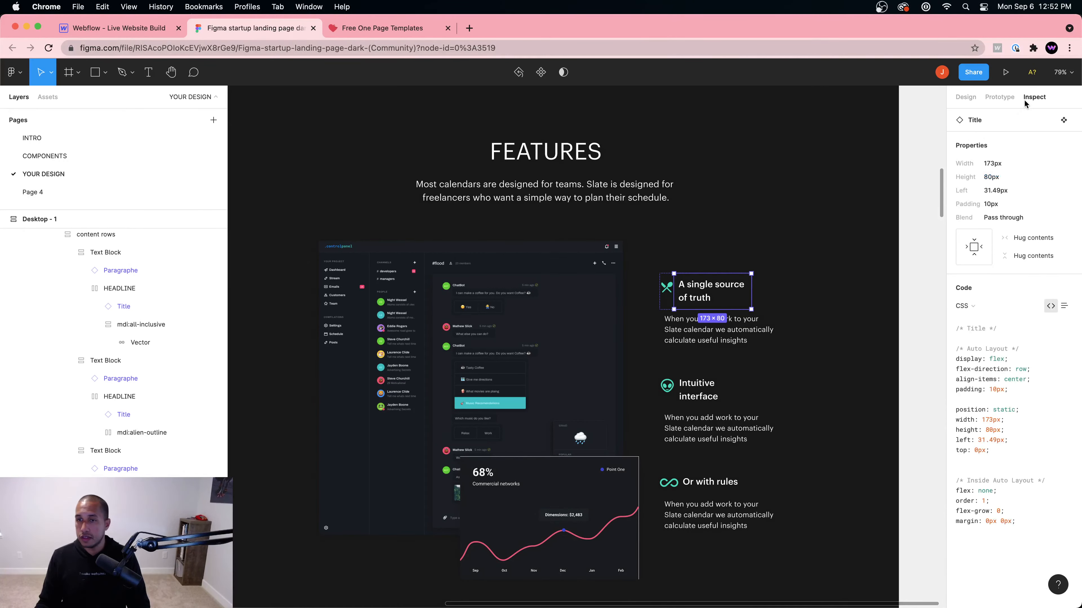
double_click(717, 290)
click(1056, 333)
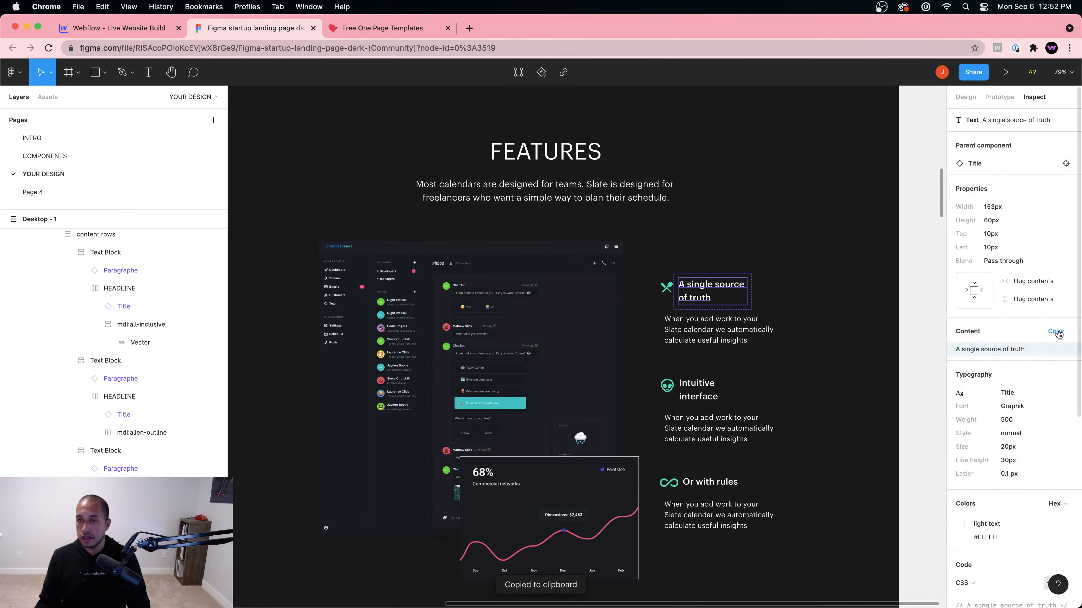
click(128, 28)
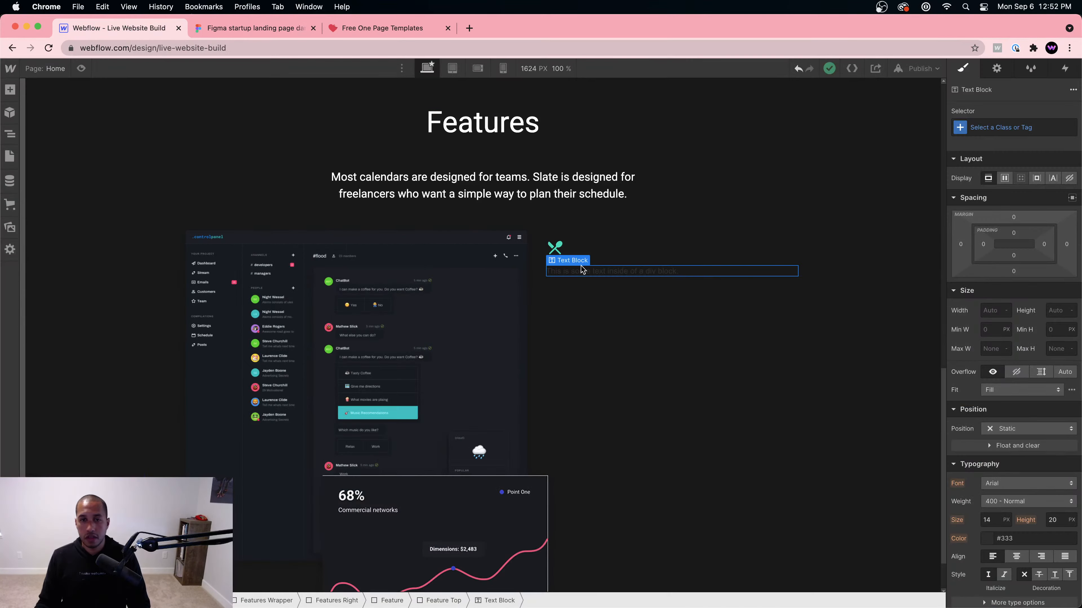
Step: Paste 'A single source of truth' into the Text Block and make Feature Top a vertically centred flex row
double_click(630, 271)
key(super+v)
click(655, 260)
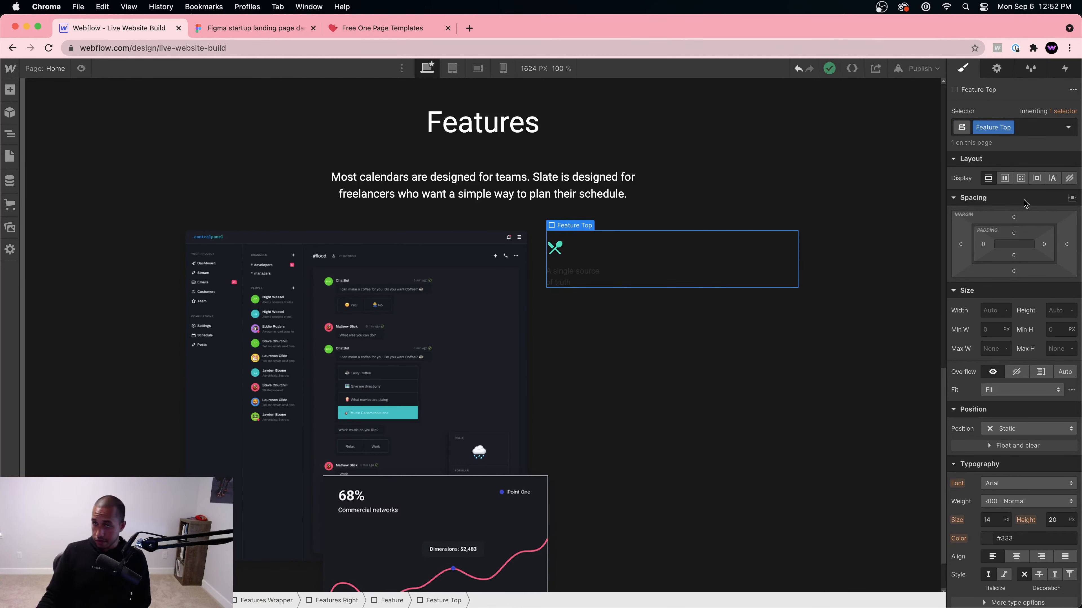
click(1004, 181)
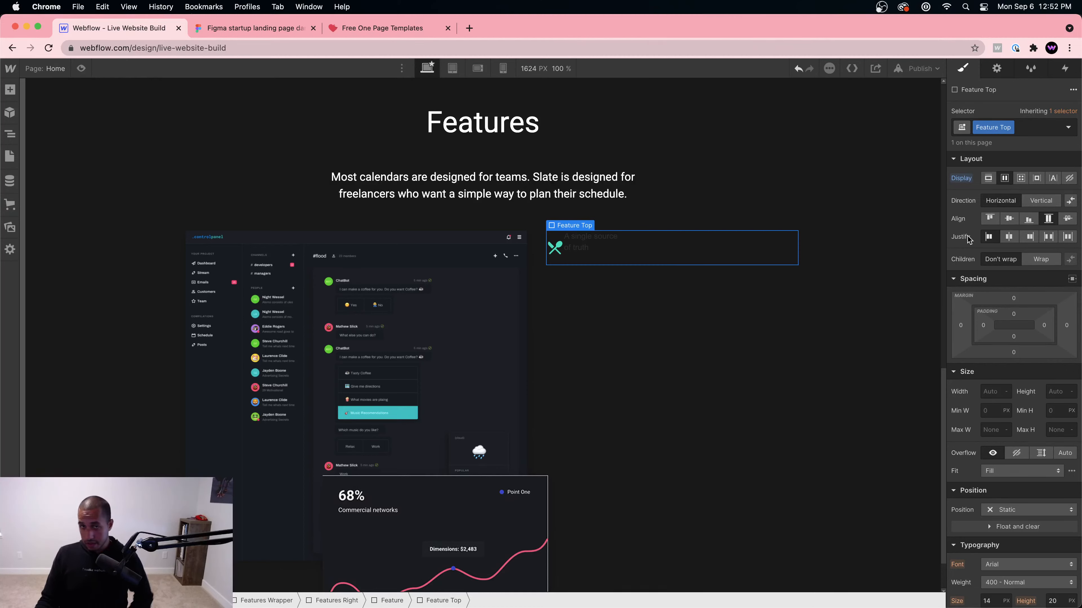
click(1008, 219)
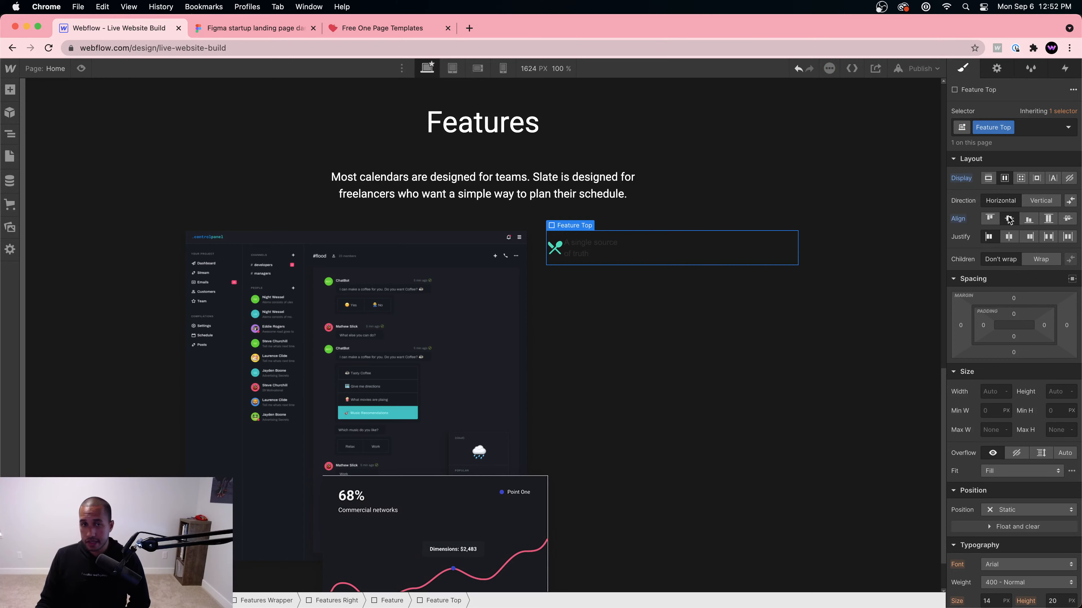
Step: Check the icon and heading spacing against the Figma design
click(556, 249)
click(590, 252)
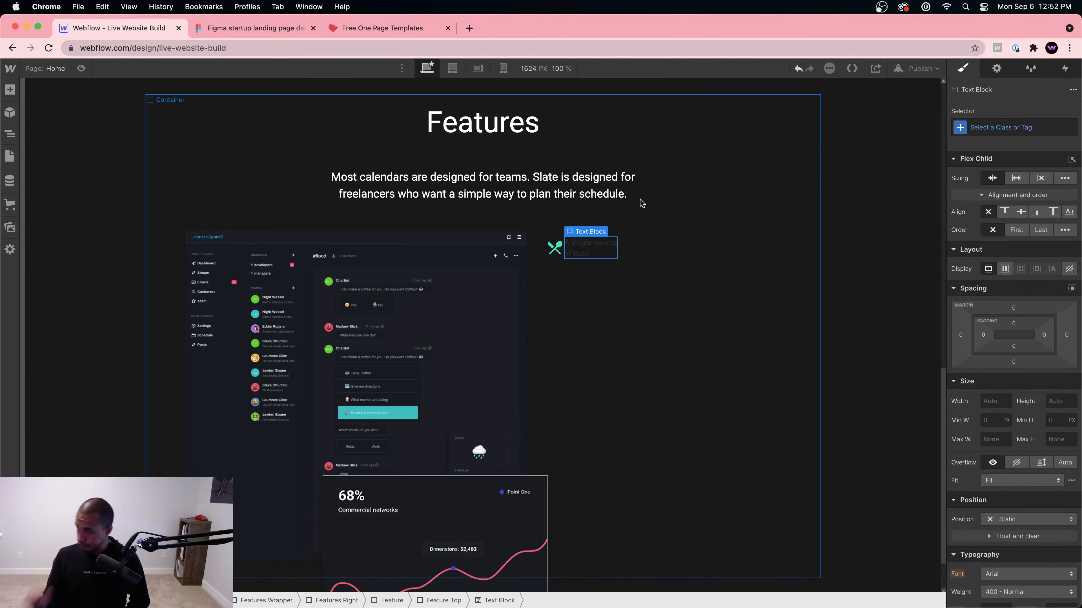
click(256, 30)
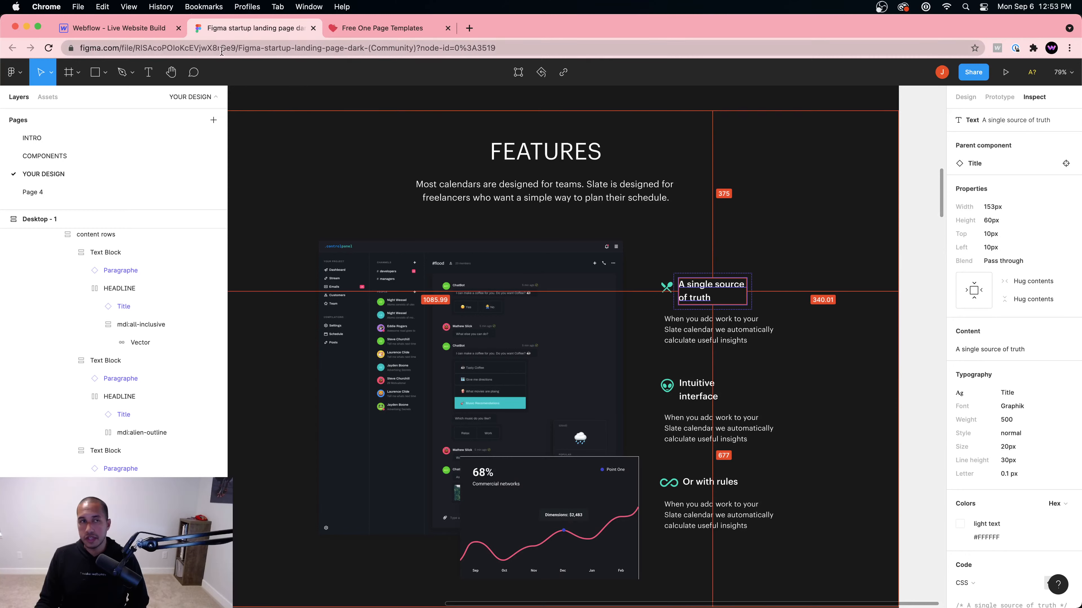
click(132, 30)
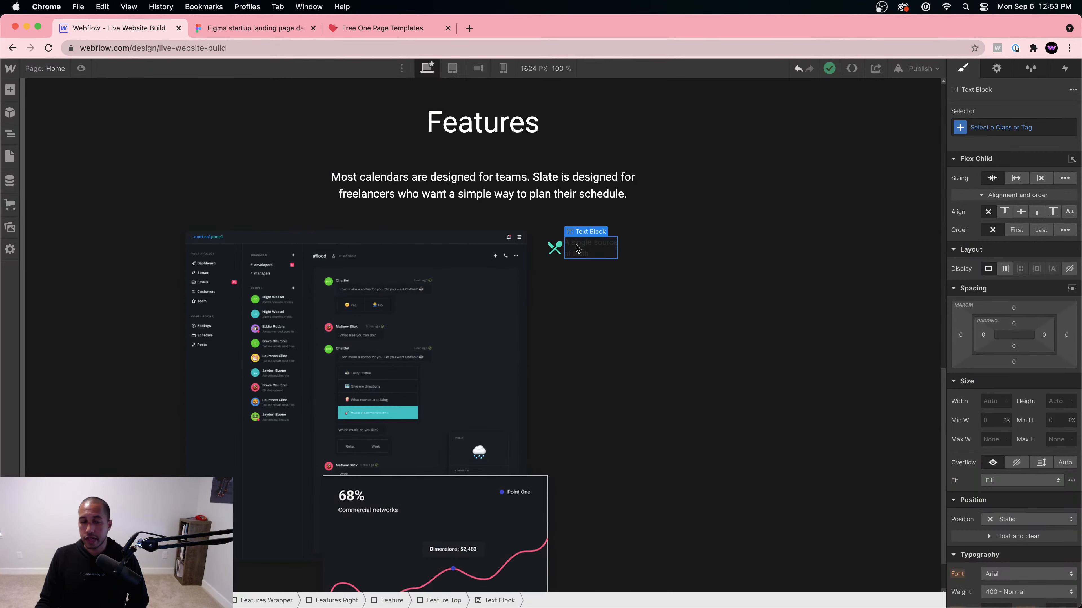
Step: Give the heading 20px font size, 30px line height and white text colour
click(995, 437)
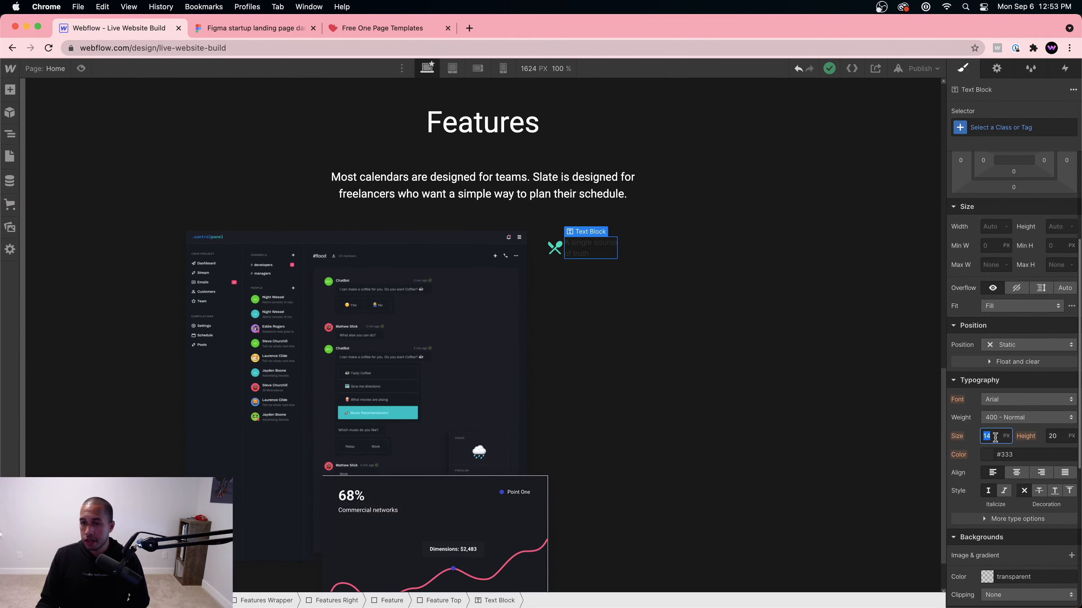
text(20)
click(1060, 435)
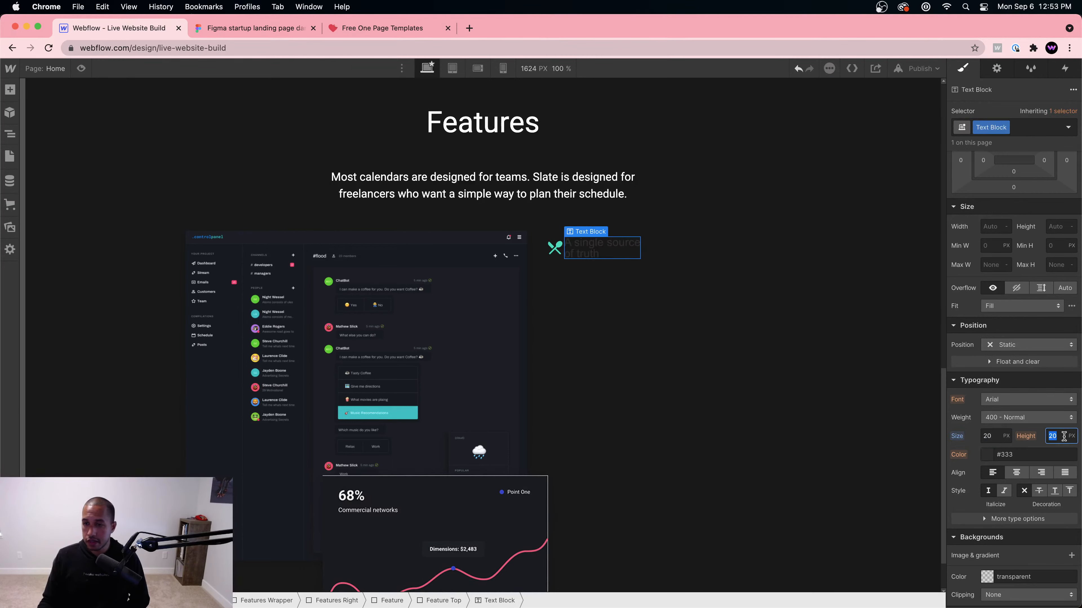
text(30)
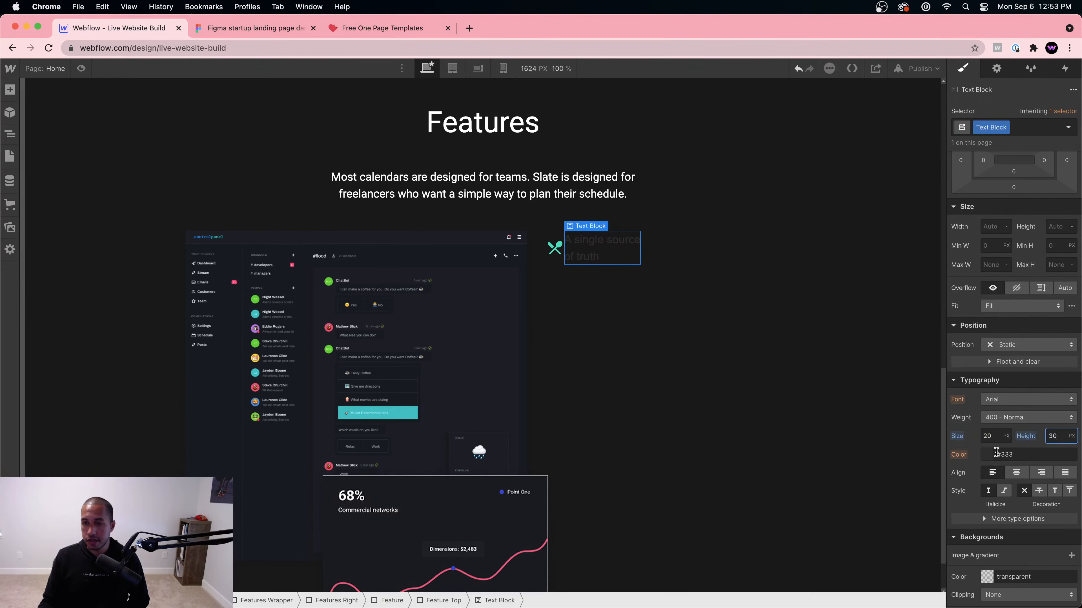
click(987, 455)
drag(965, 299, 923, 218)
click(975, 215)
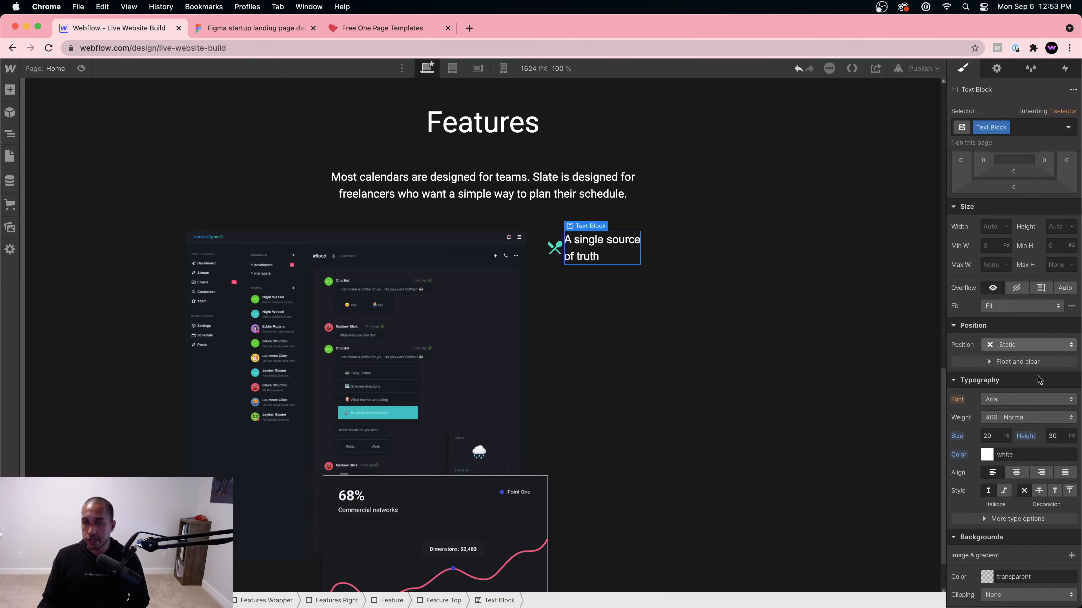
Step: Set the heading font to Roboto, checking it against the Figma design
click(1019, 345)
click(1012, 335)
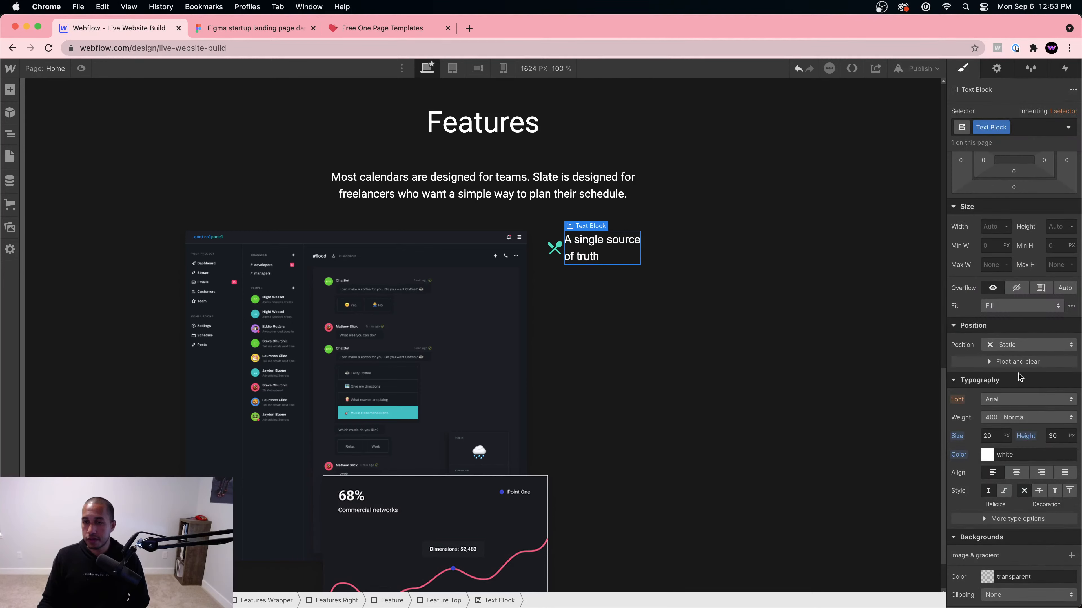
click(1020, 400)
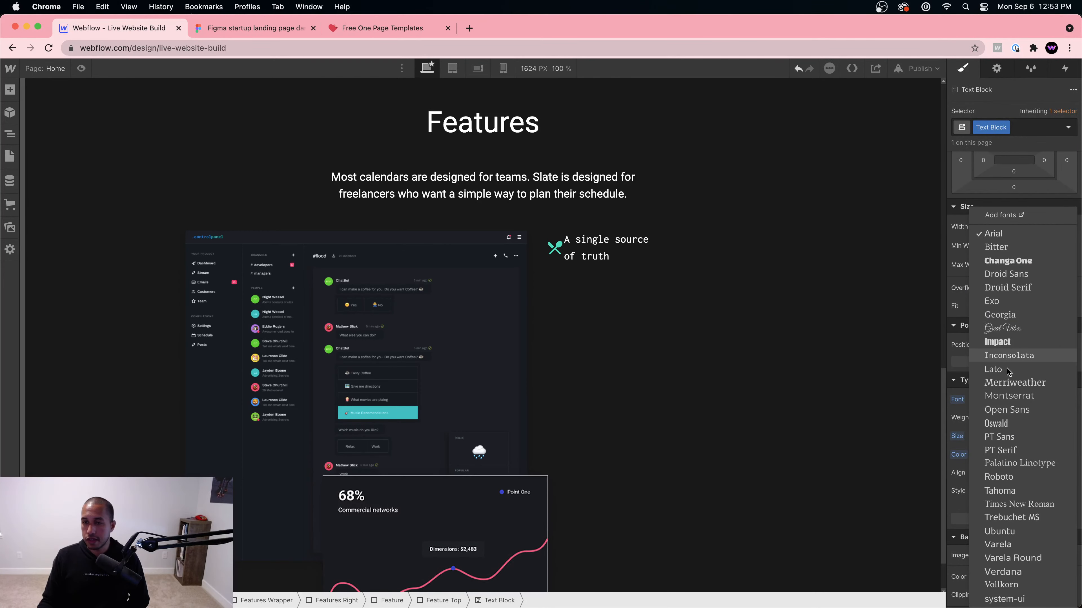
click(998, 477)
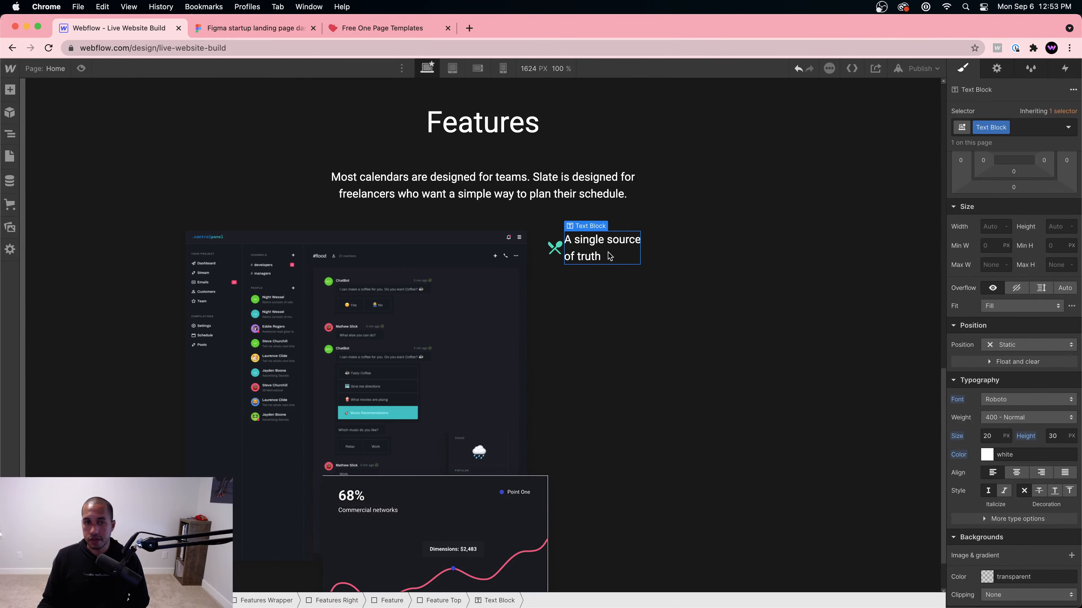
click(251, 28)
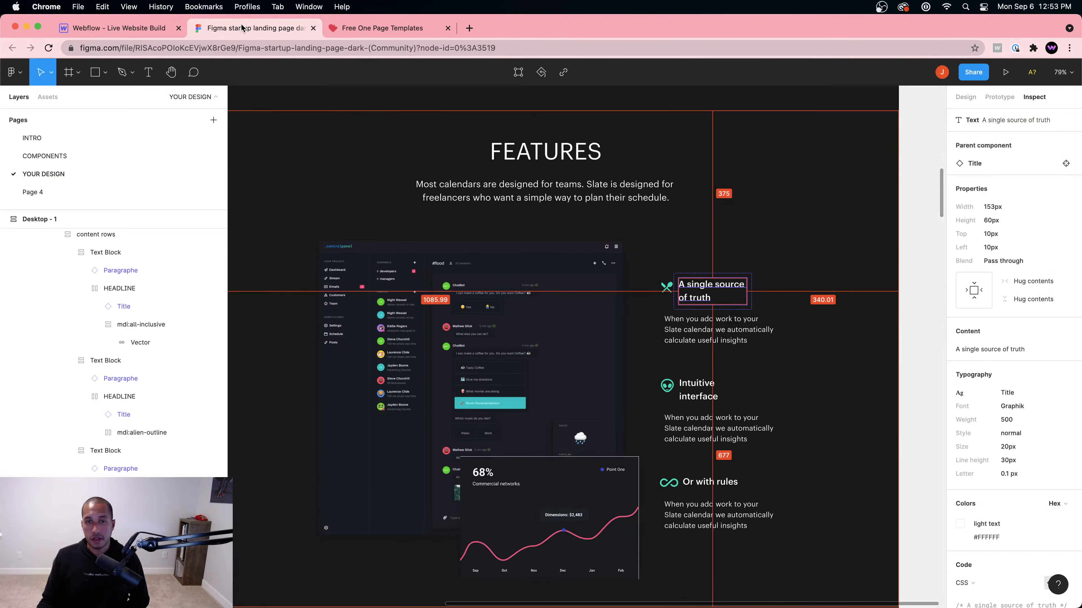
click(141, 28)
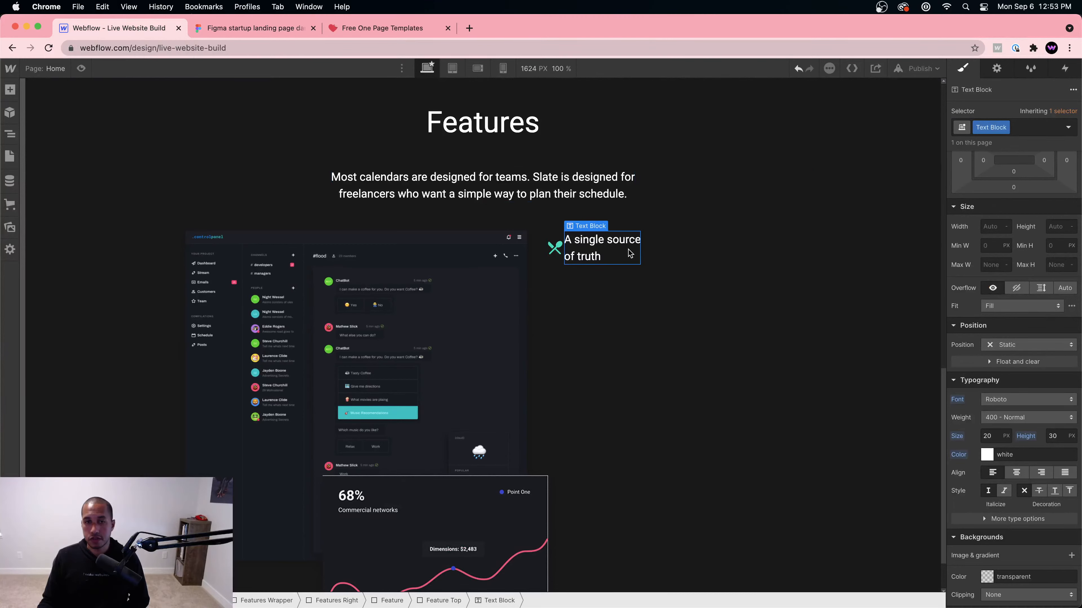
Step: Set the heading weight to 500 Medium and give it about 10px left margin
click(1013, 419)
click(1011, 433)
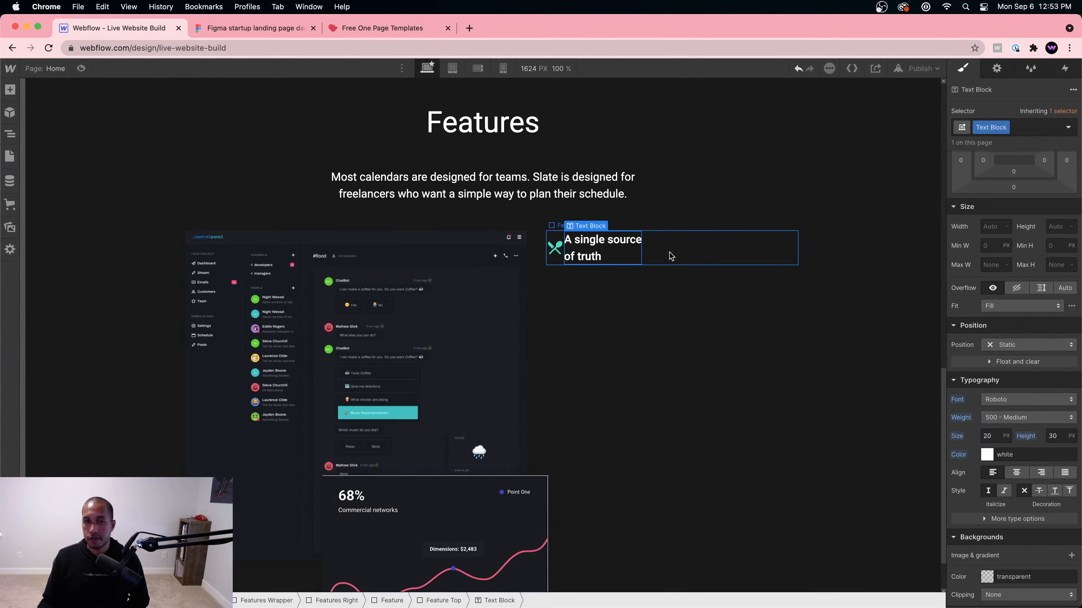
click(253, 28)
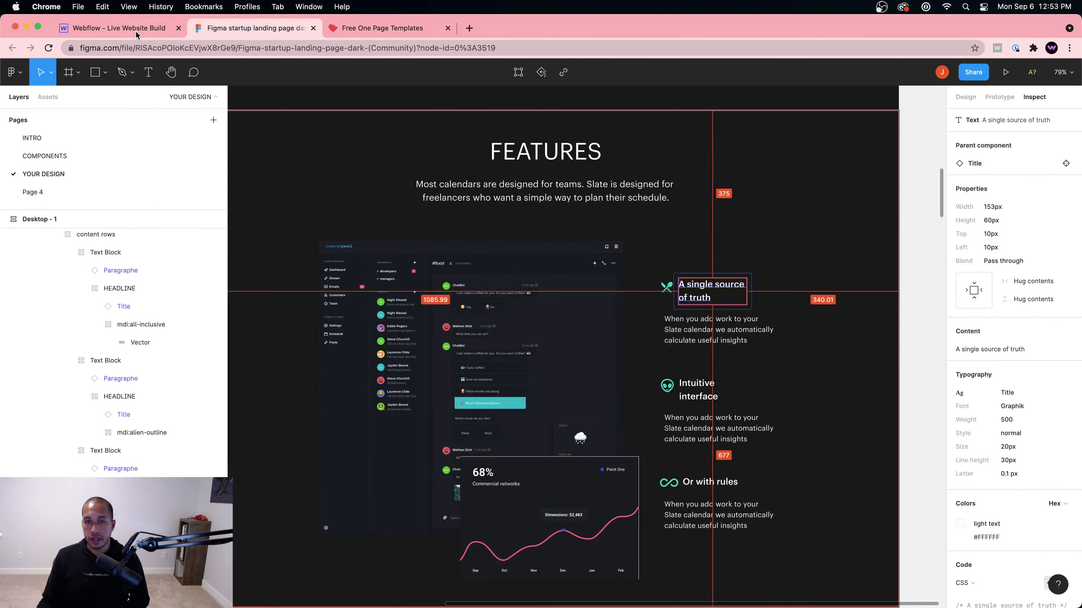
click(149, 25)
scroll(1014, 341, up, 5)
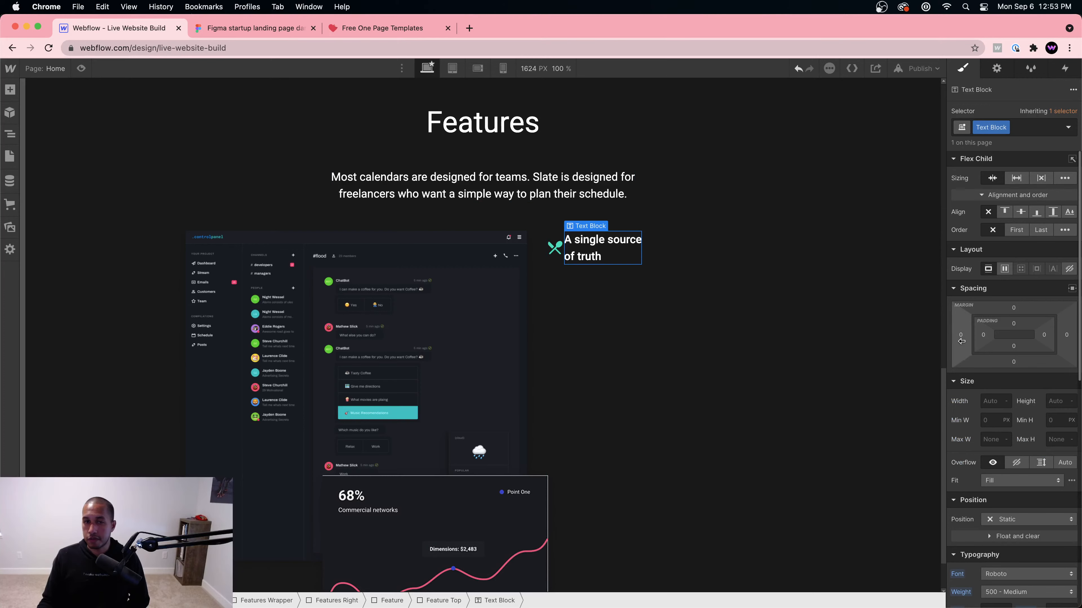
drag(960, 342, 956, 341)
Step: Make the Feature block a flex container with vertical direction
click(753, 284)
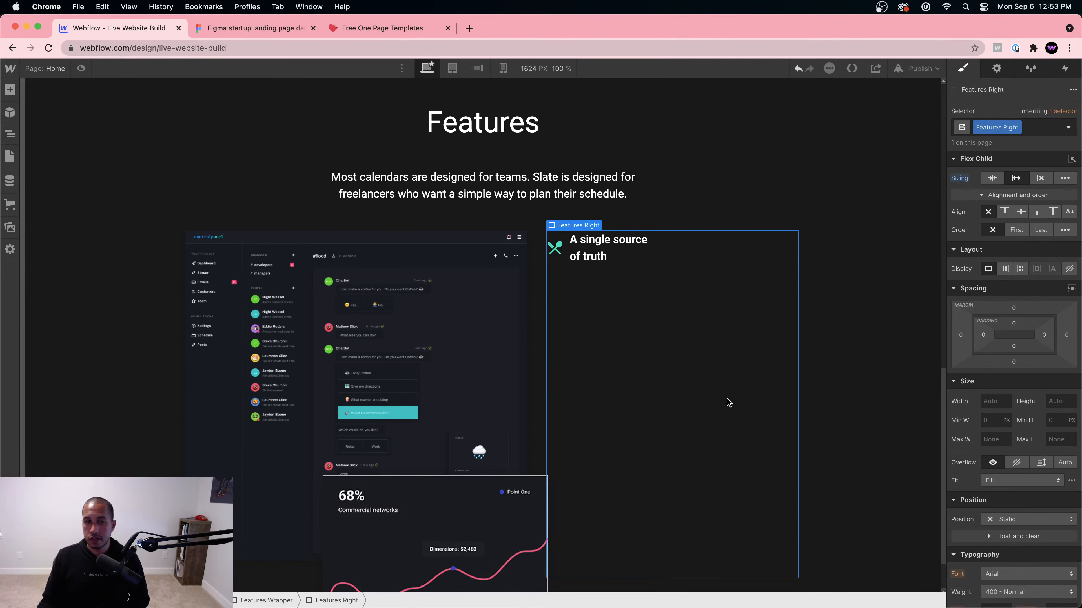
click(641, 251)
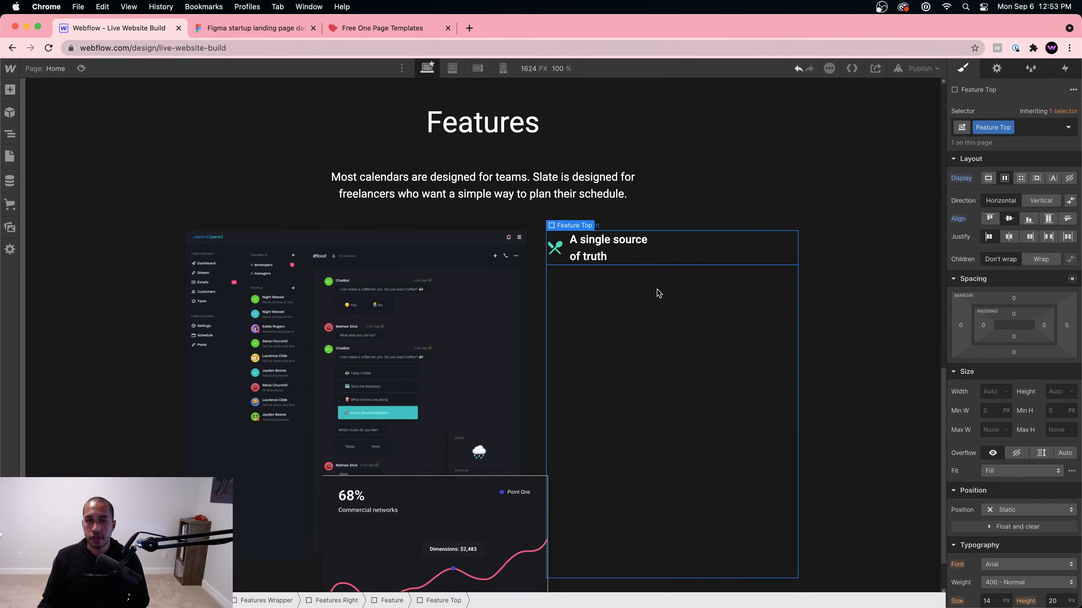
click(388, 600)
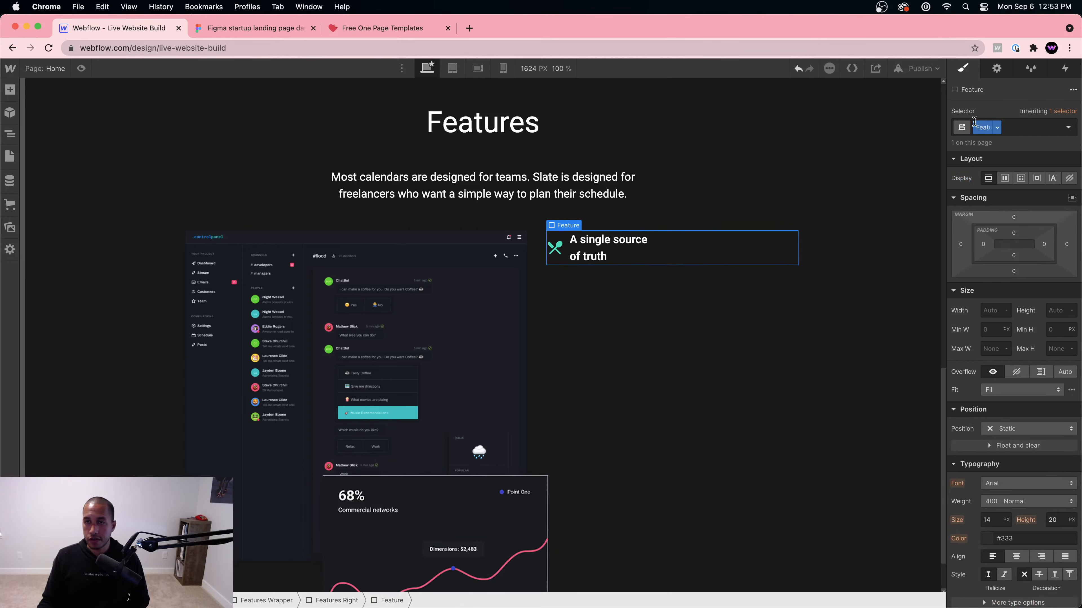
click(1004, 178)
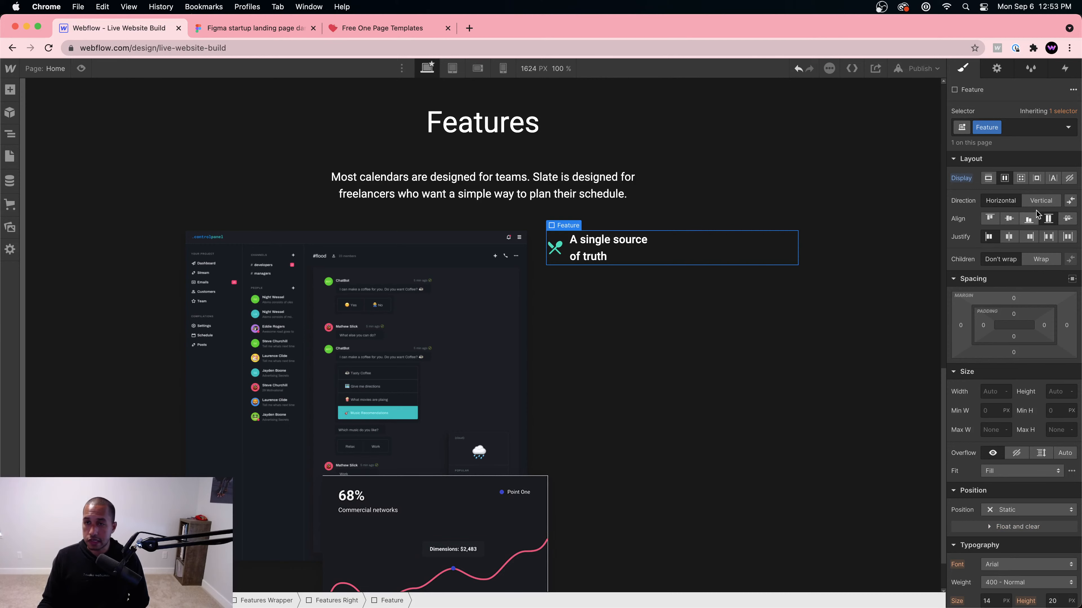
click(1039, 201)
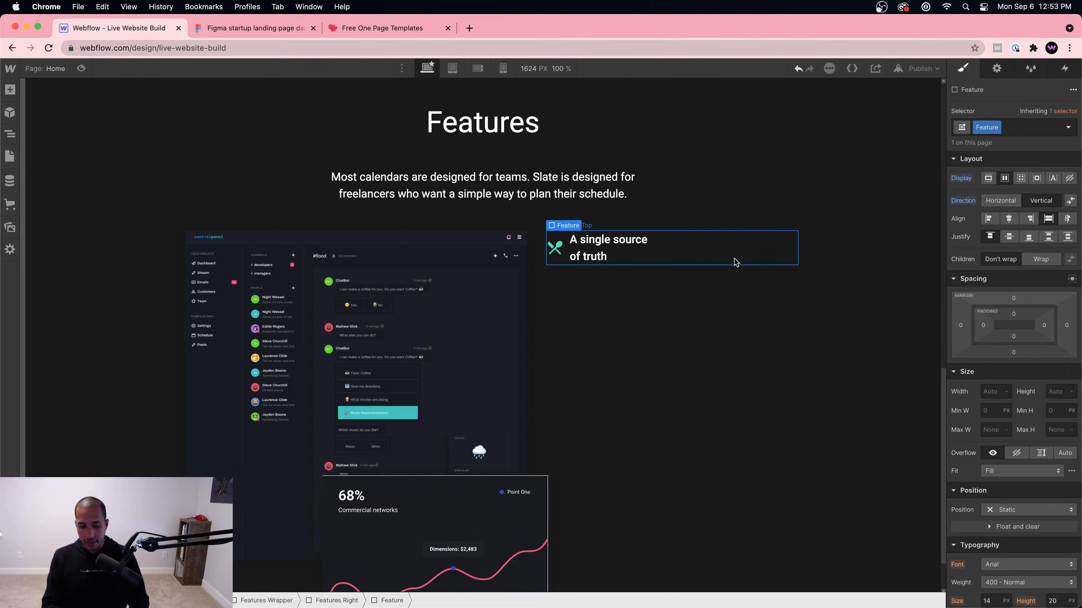
Step: Insert a Div Block under the heading row and give it the class Feature Bottom
key(super+e)
text(div)
key(Return)
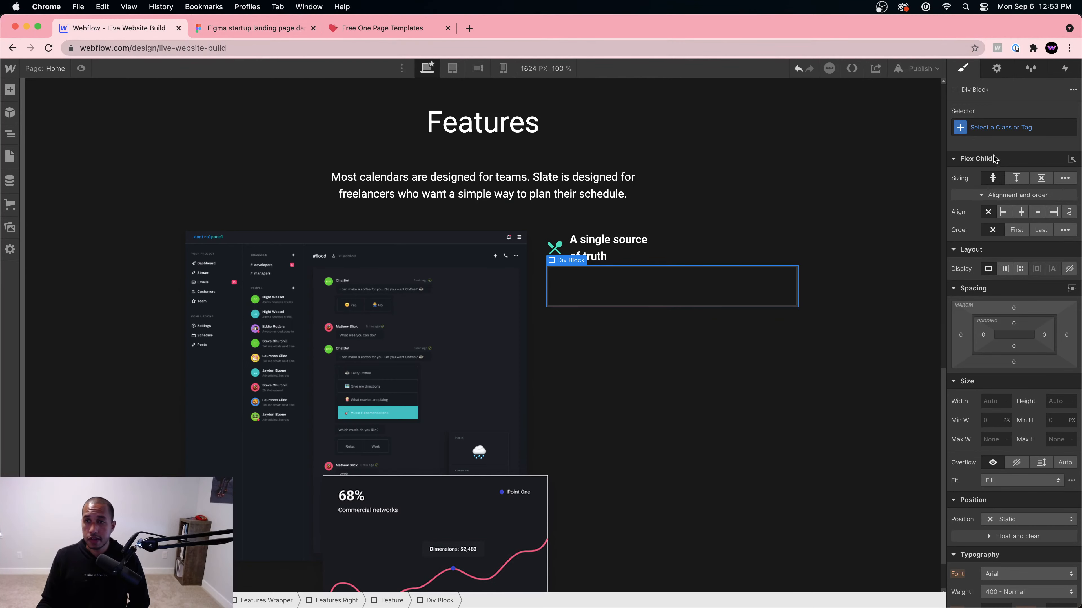
click(993, 128)
text(Feature Bottom)
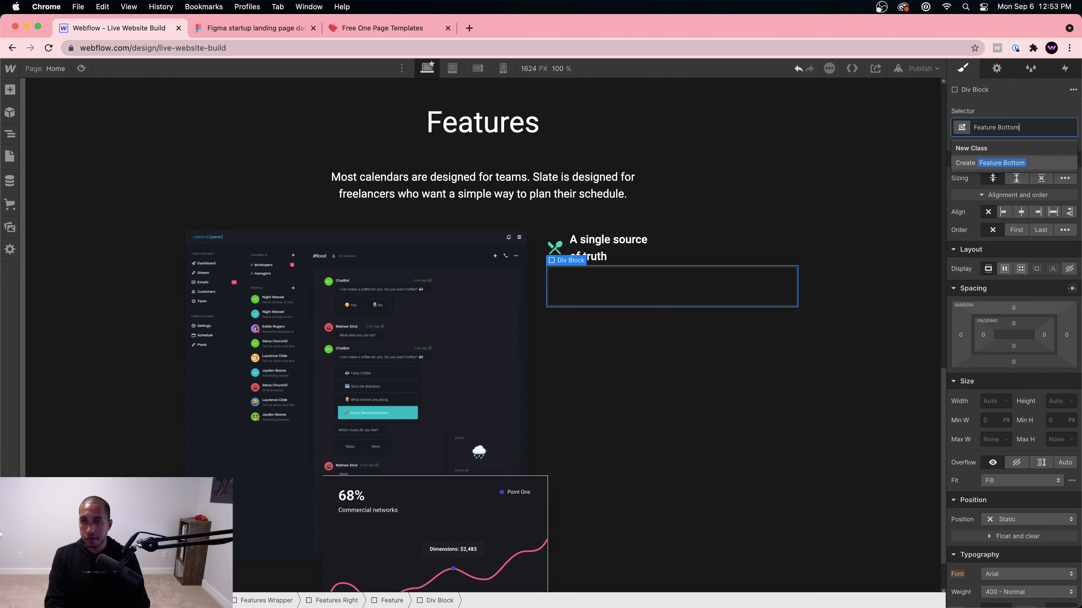
key(Return)
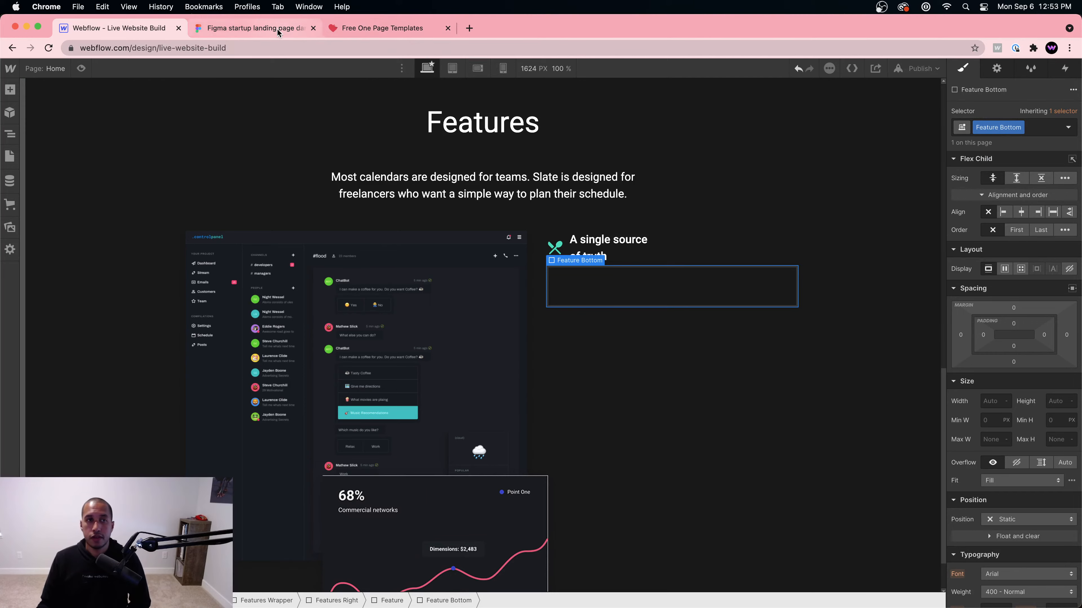
Step: Copy the description paragraph text from the Figma design
click(351, 30)
click(320, 29)
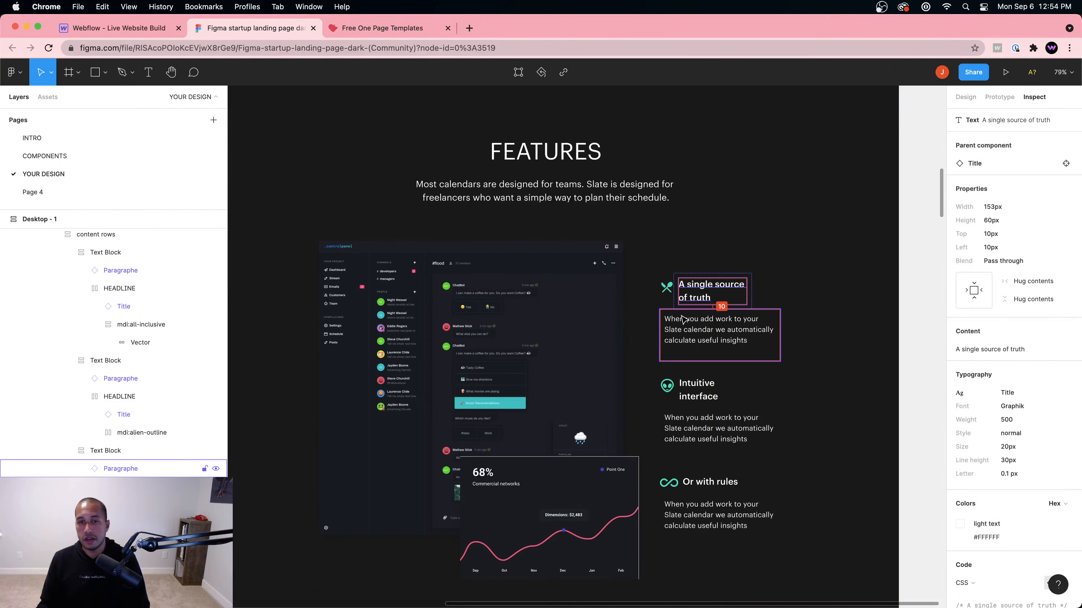
click(691, 331)
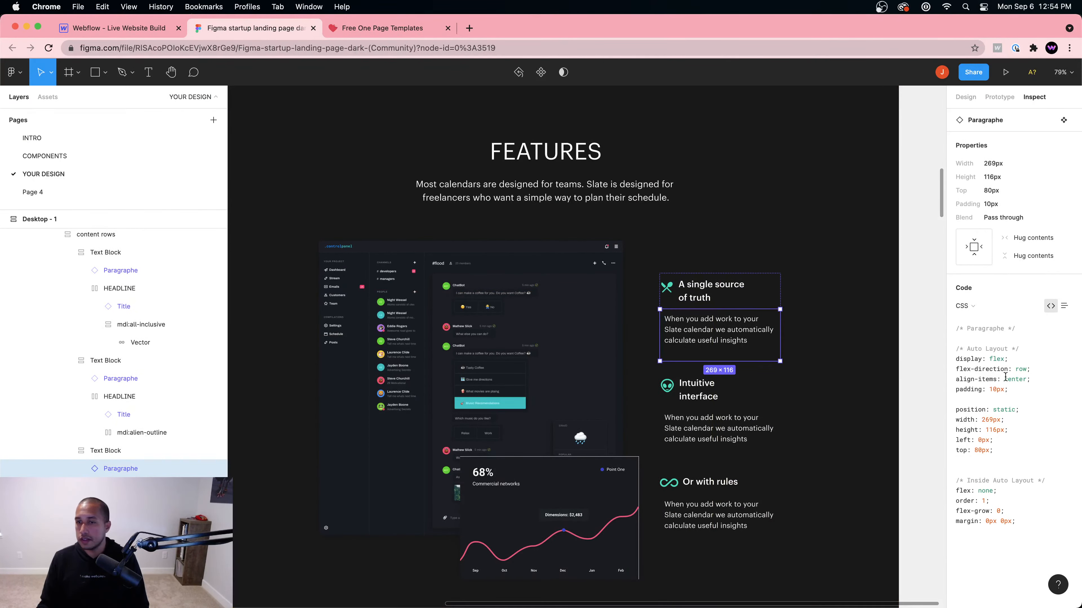
double_click(672, 327)
click(1055, 333)
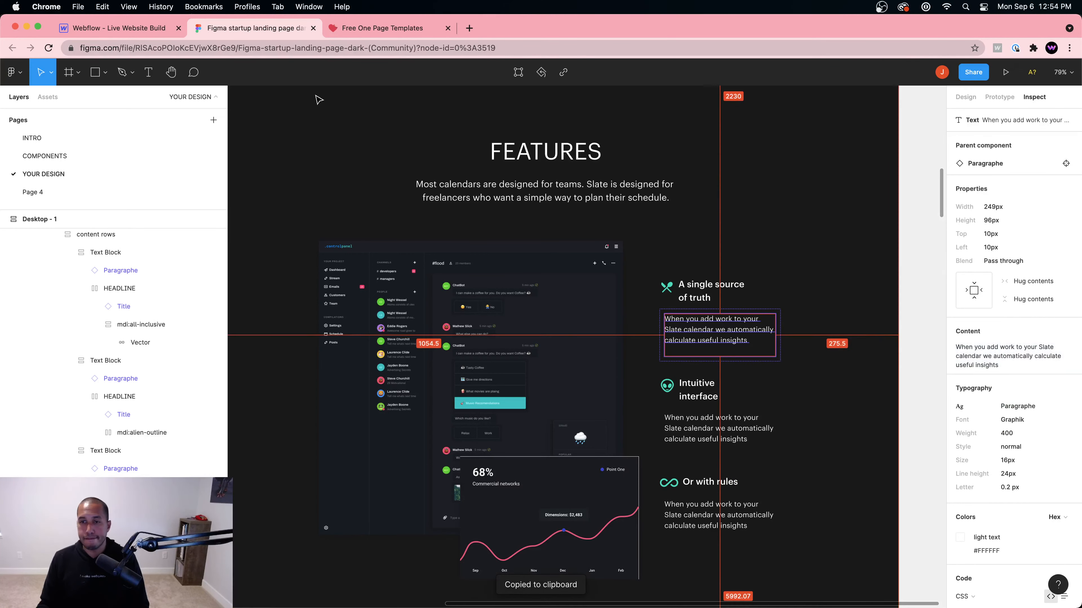
click(117, 28)
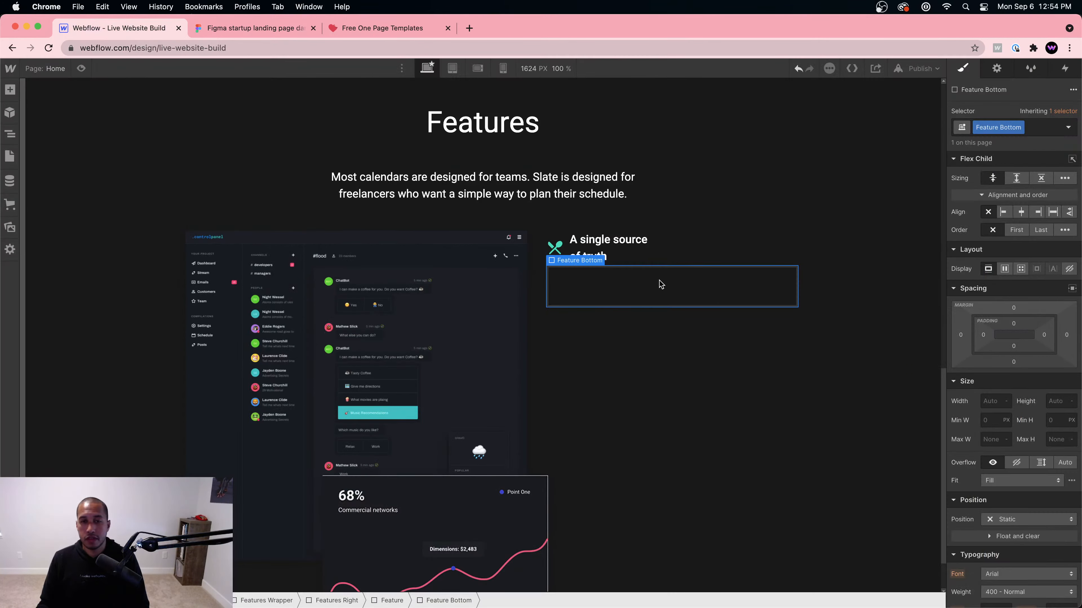
Step: Insert a Paragraph into Feature Bottom and replace its placeholder with the copied description text
key(super+e)
text(para)
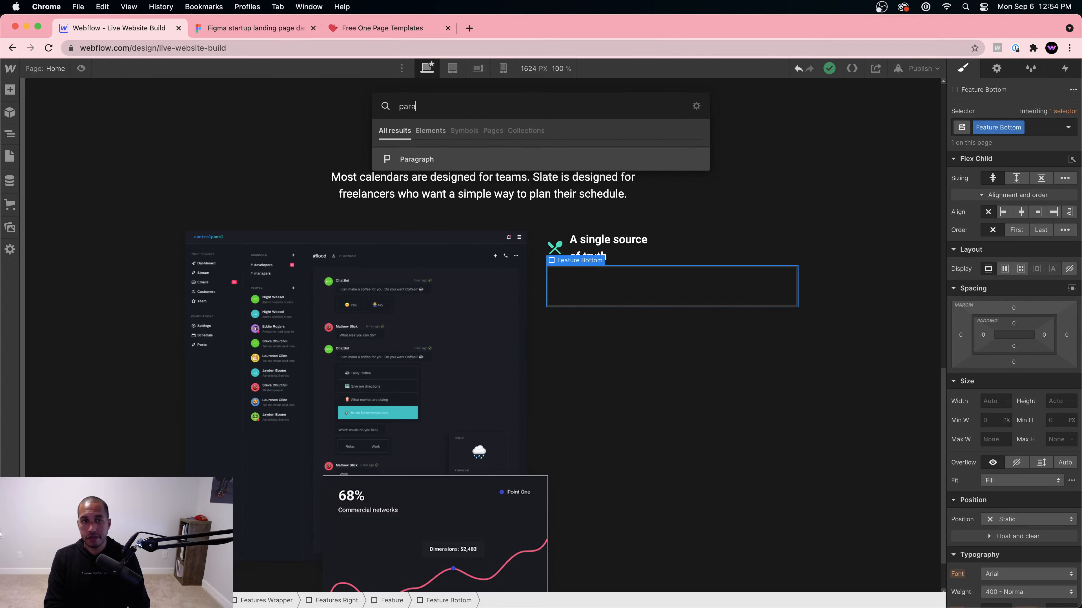
key(Return)
double_click(716, 341)
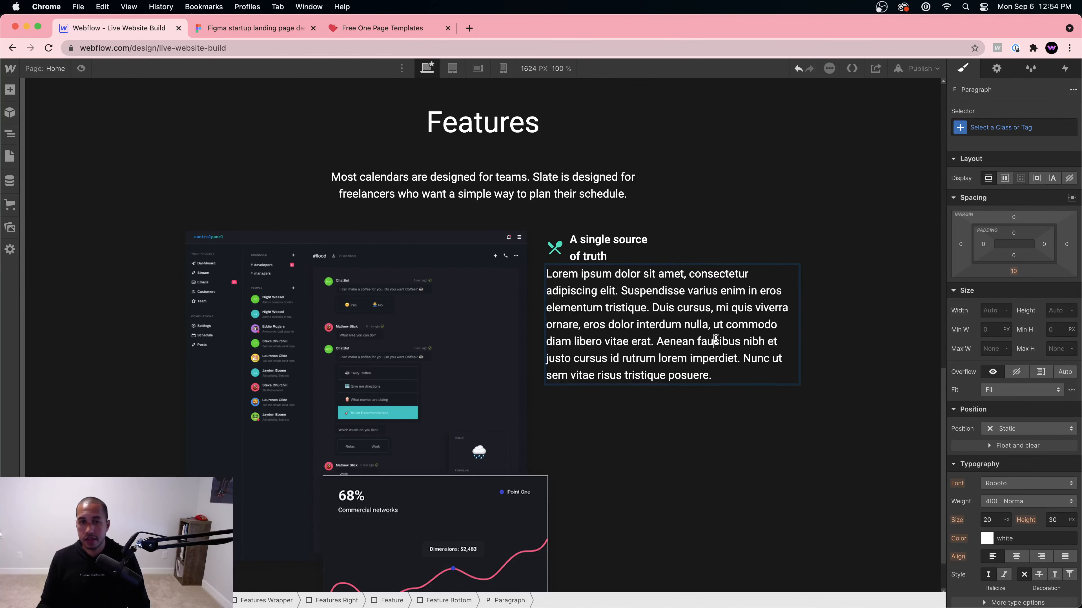
key(super+a)
key(super+v)
click(690, 348)
click(690, 303)
Step: Give the paragraph class Feature Text with 16px size and 24px line height
click(1013, 127)
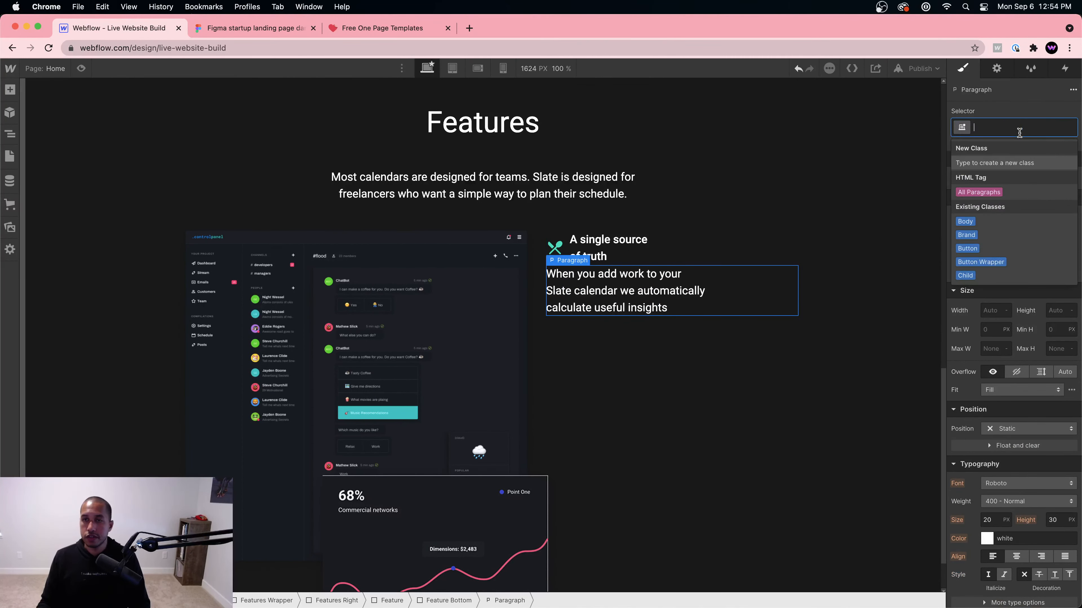
text(Feature Text)
key(Return)
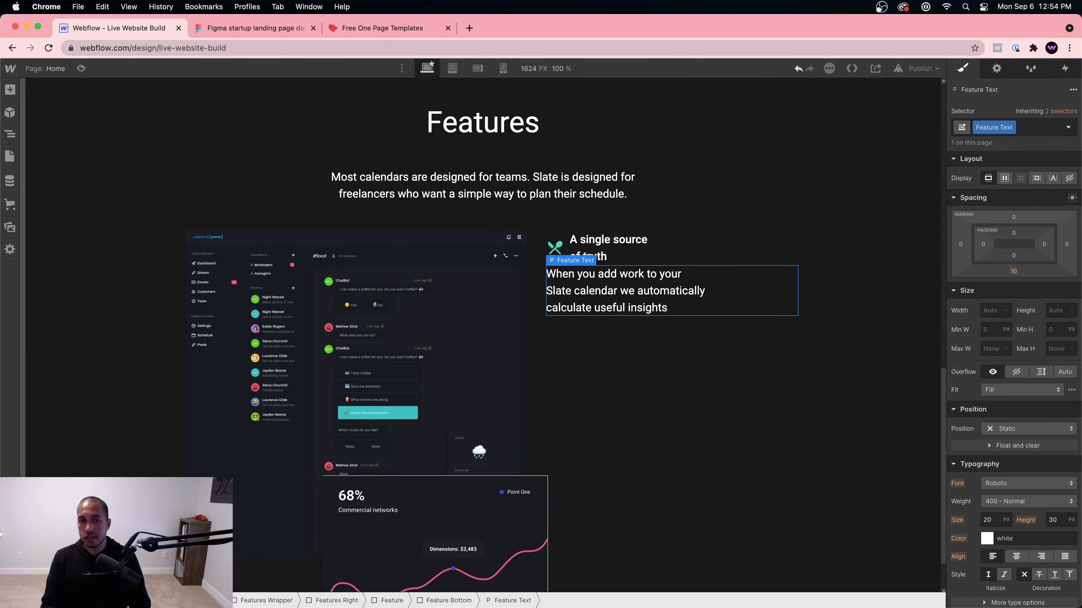
scroll(1005, 430, down, 3)
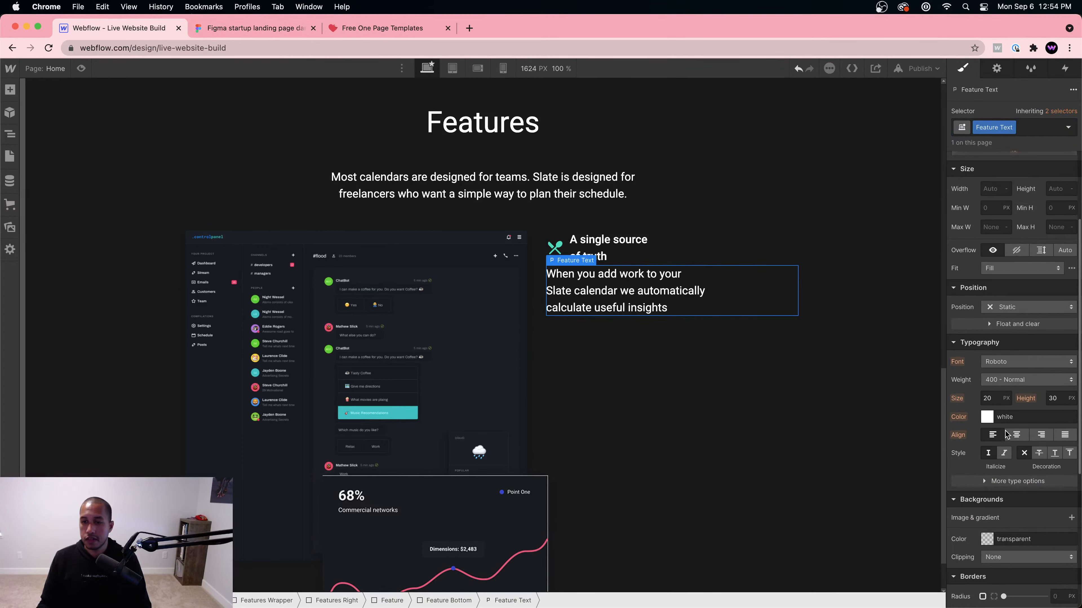
click(990, 397)
text(16)
key(Tab)
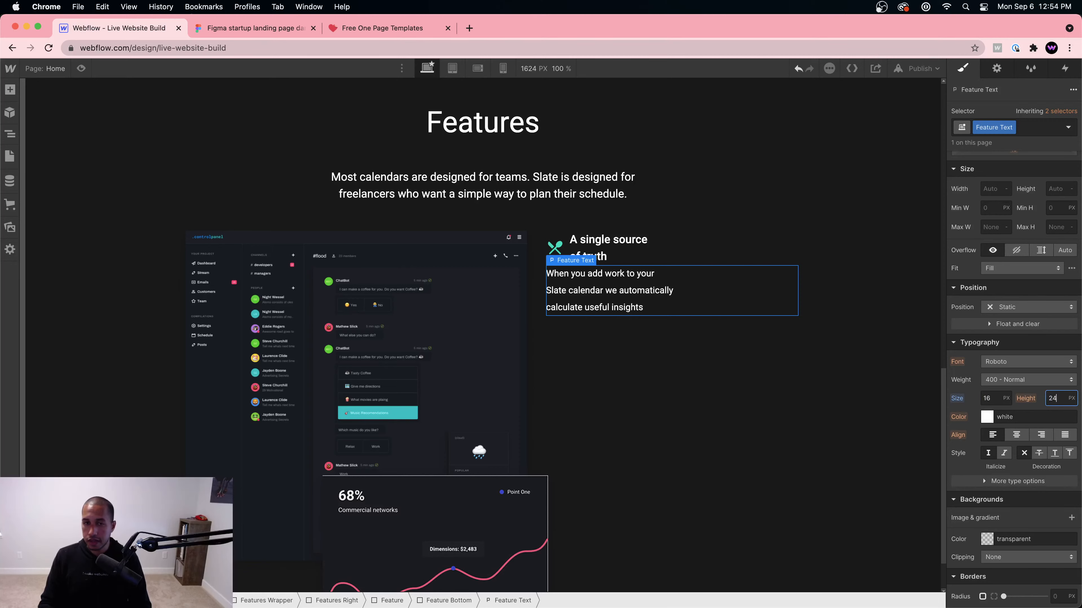
key(Return)
click(252, 28)
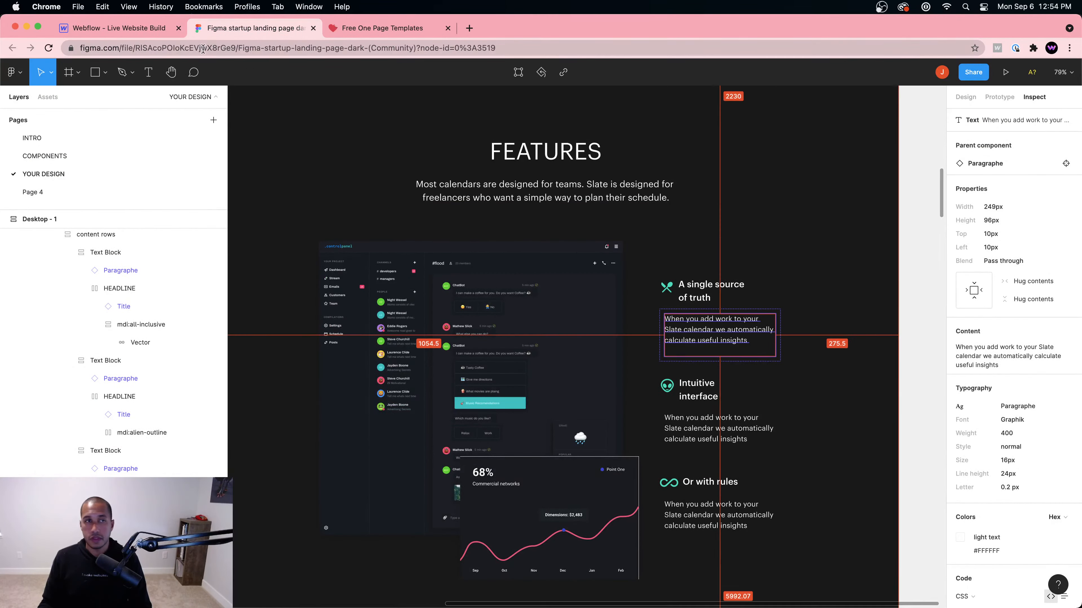
Step: Compare the text and measure the heading-to-text gap in the Figma design
click(119, 28)
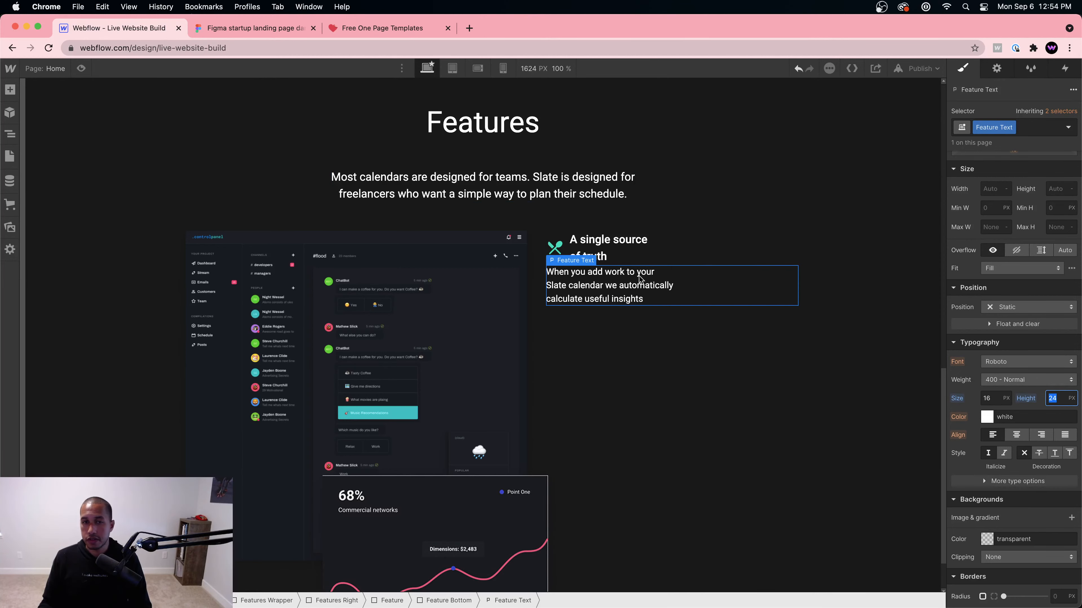
click(233, 28)
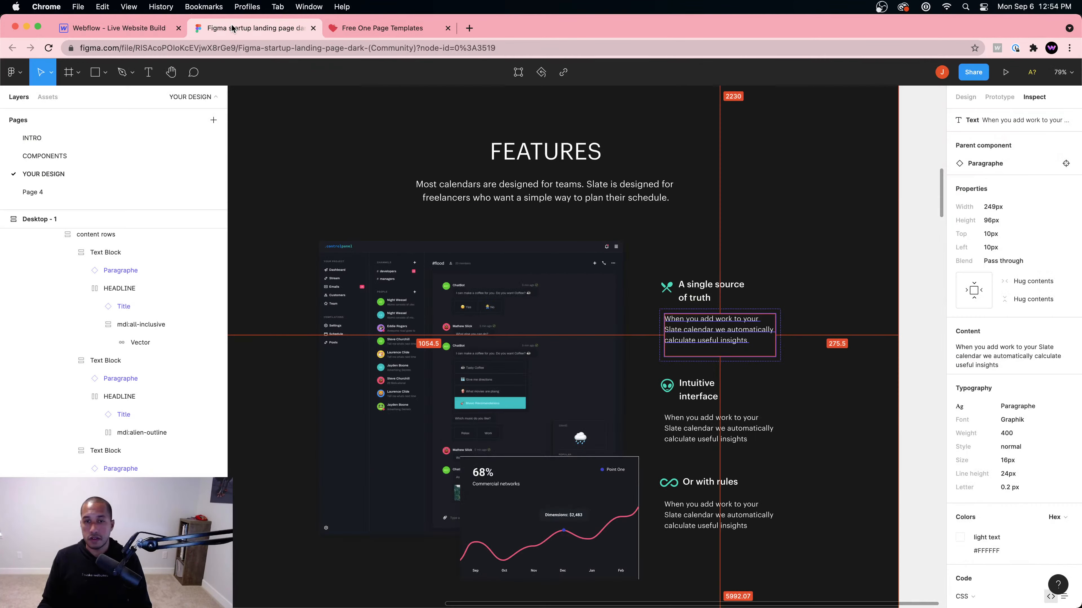
click(119, 28)
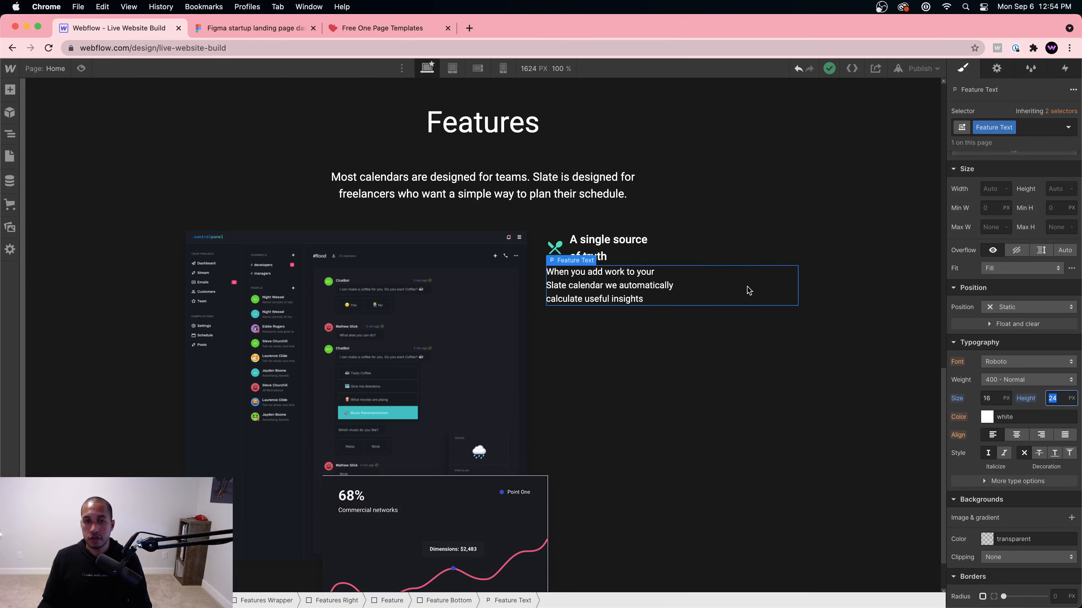
click(233, 28)
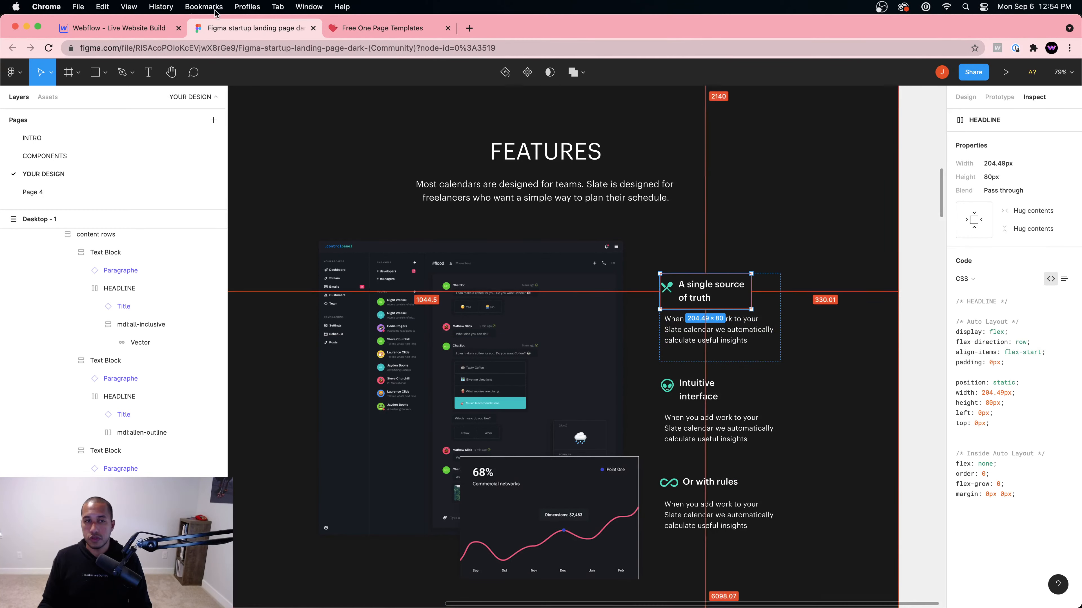
key(super+alt+Left)
Step: Set the Feature Text paragraph's top margin to 20px
scroll(1016, 221, up, 5)
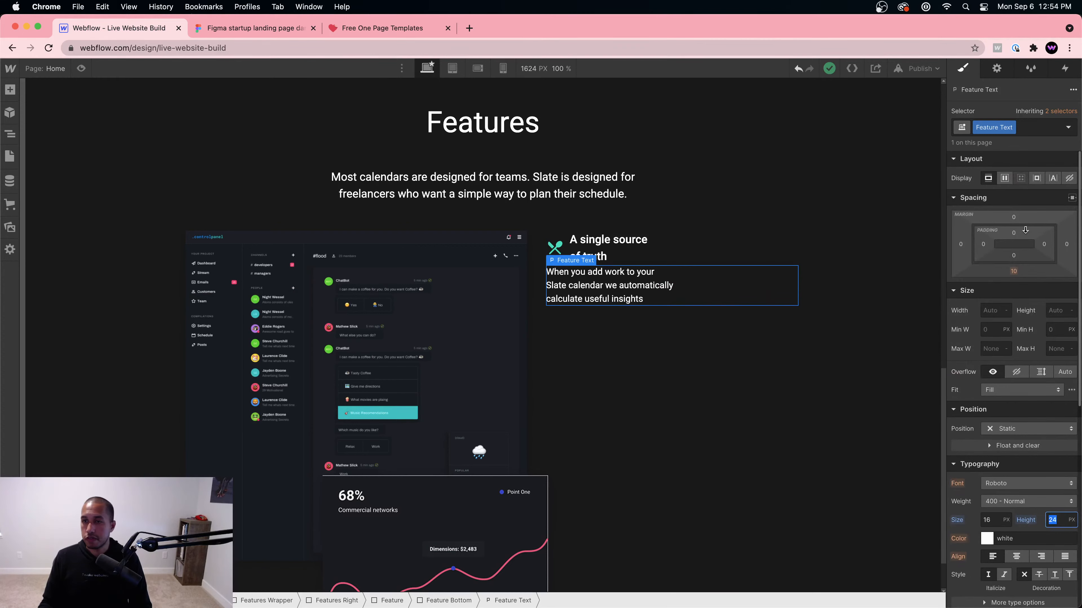
click(1016, 218)
text(20)
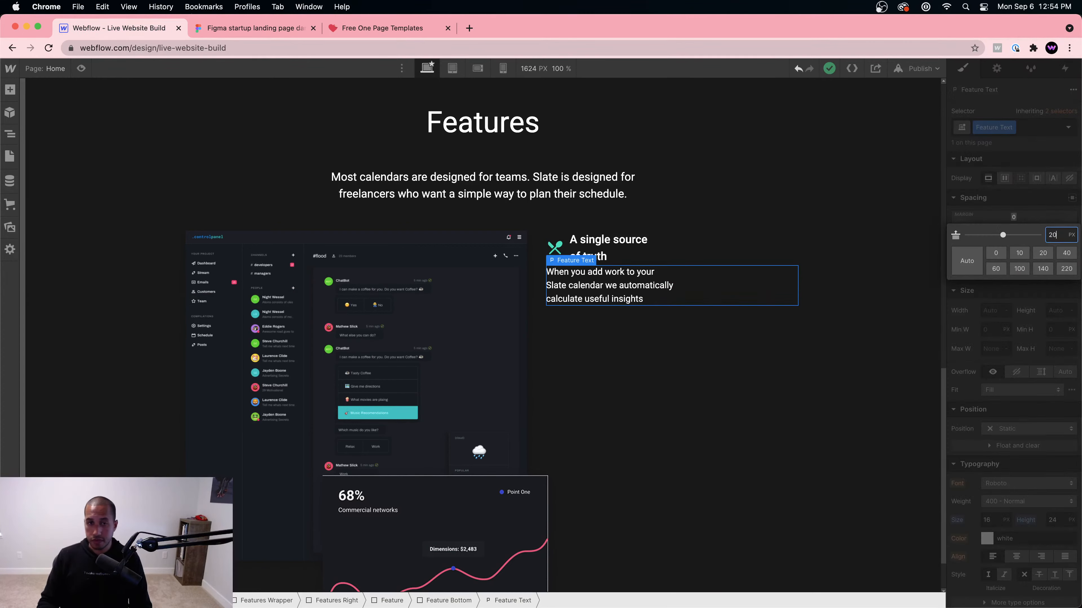
key(Return)
click(738, 261)
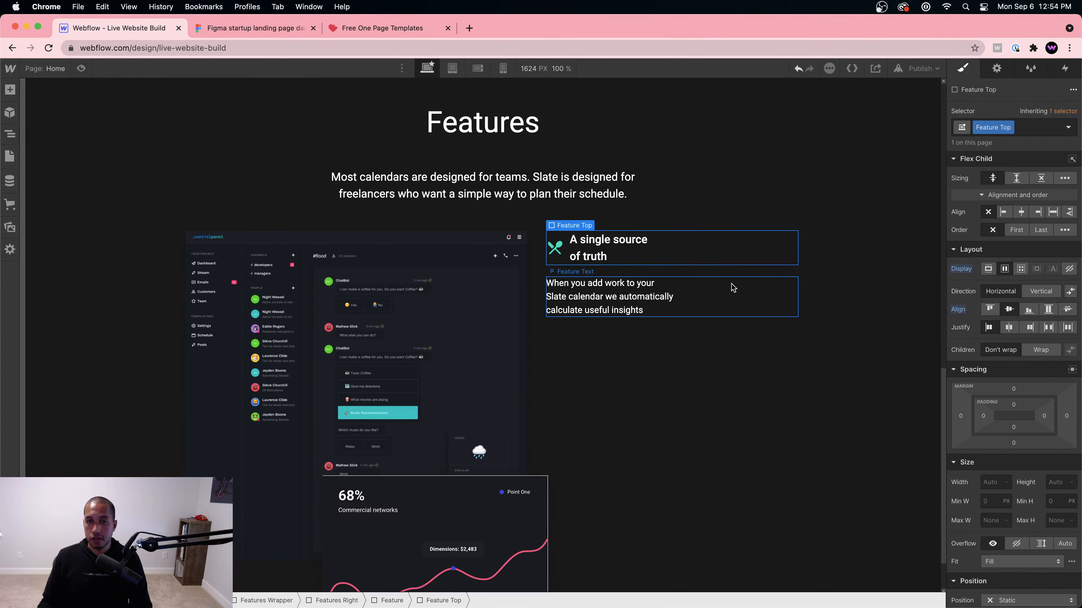
Step: Make Features Right a flex container justified to Start with a 60px left margin
click(724, 324)
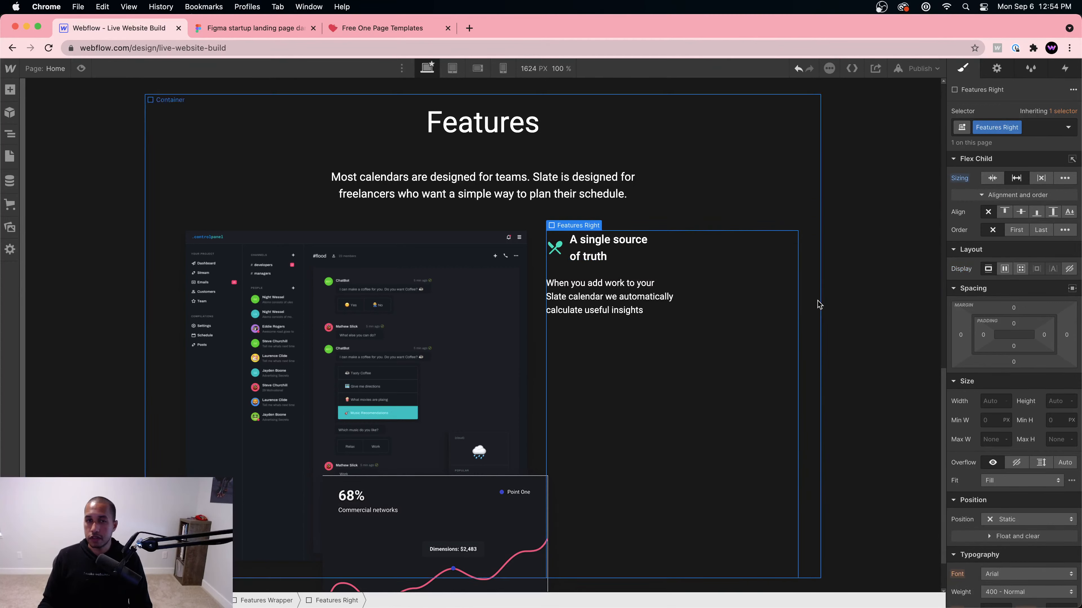
click(1004, 268)
click(1030, 327)
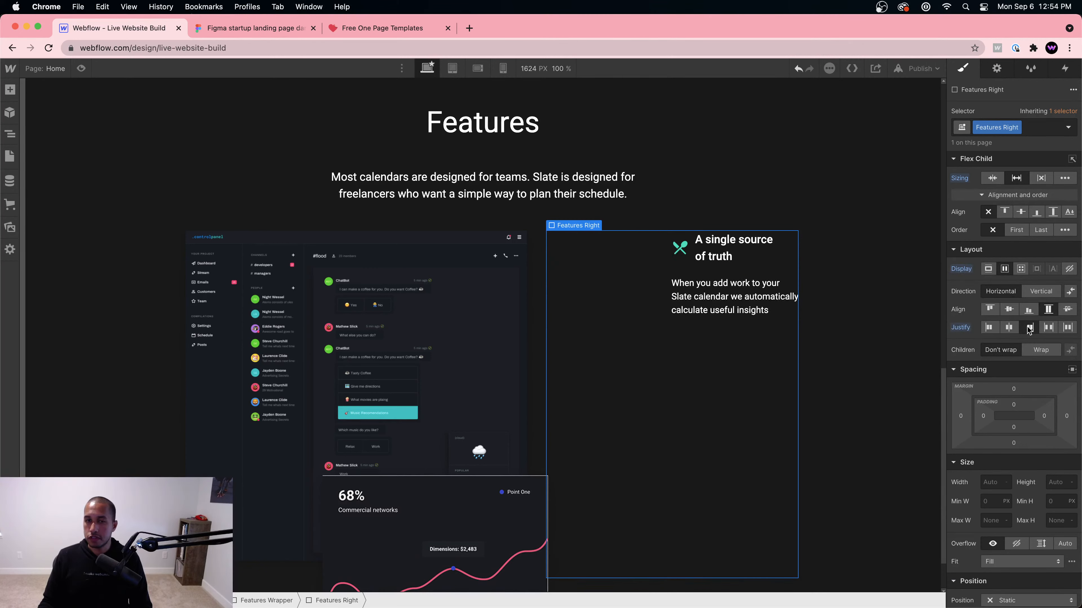
click(1008, 327)
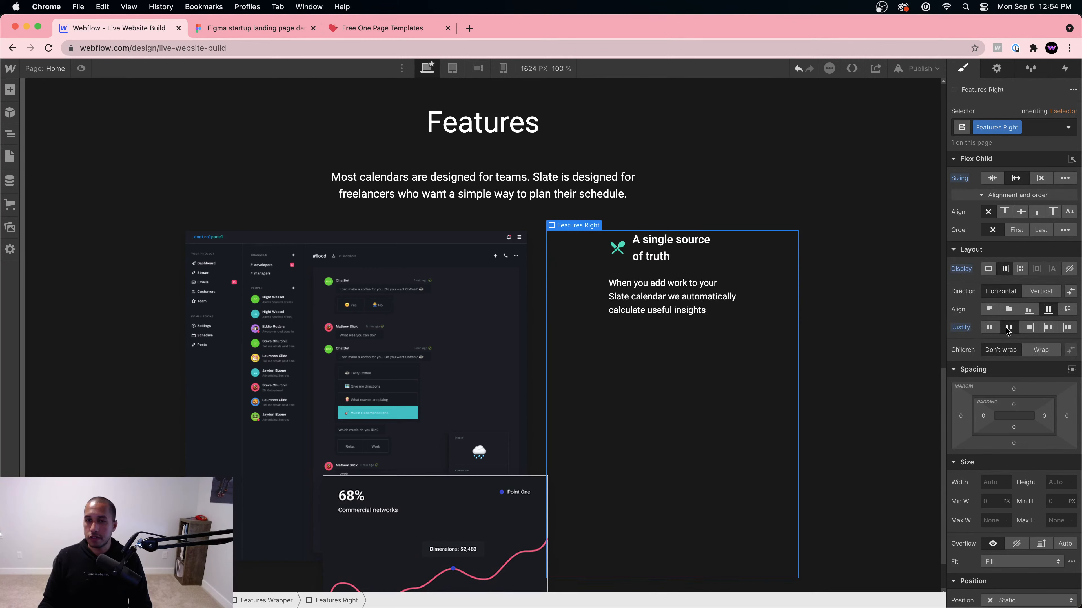
click(988, 328)
click(237, 29)
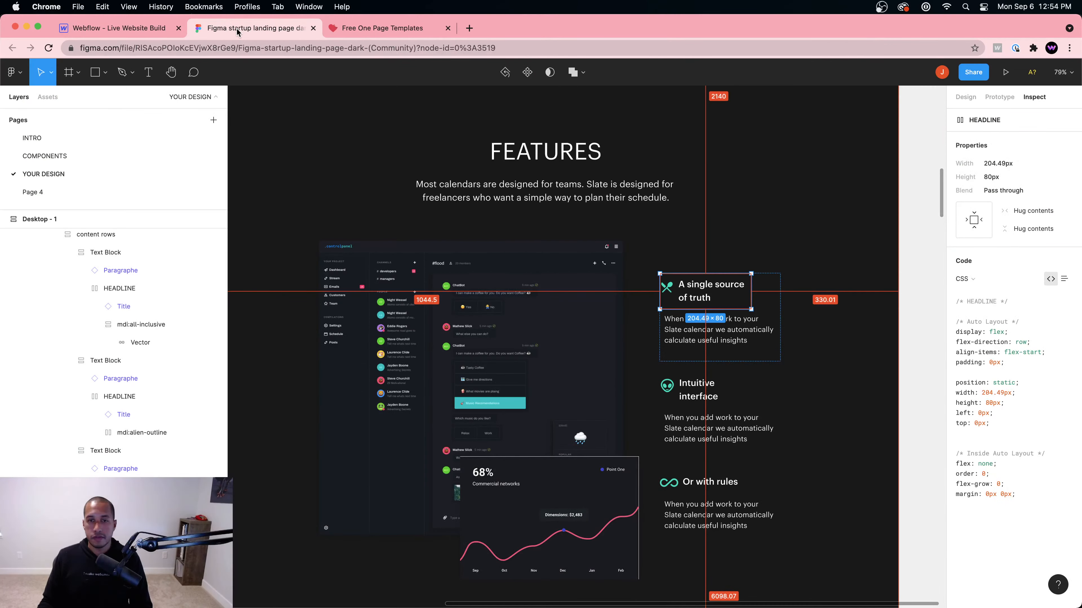
click(122, 30)
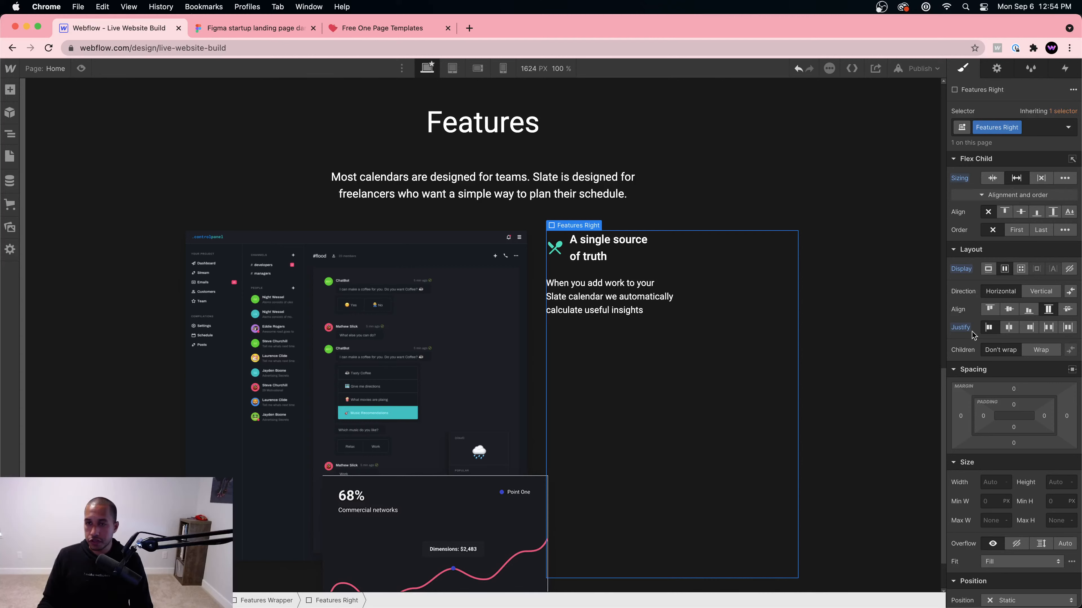
drag(960, 416, 928, 423)
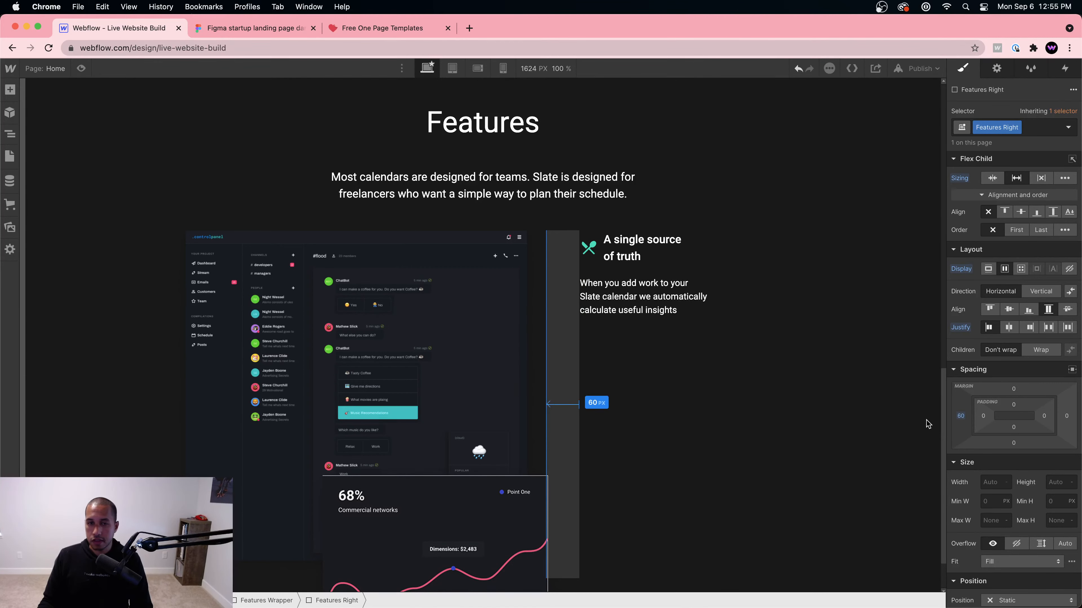
click(732, 423)
click(444, 357)
Step: Inspect the features section and the Figma content frame settings for reference
click(851, 467)
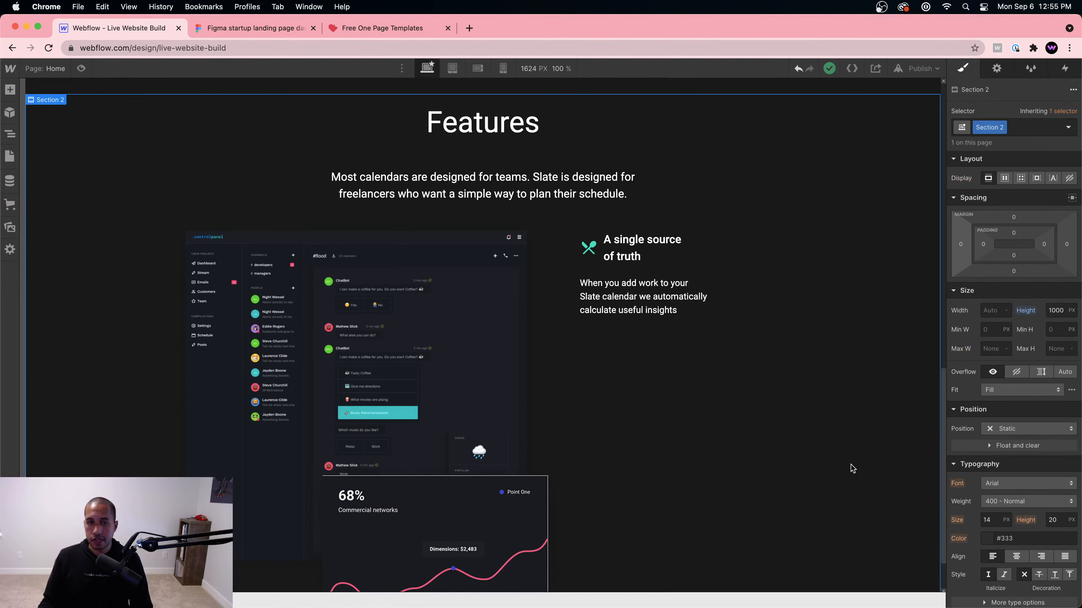
click(245, 29)
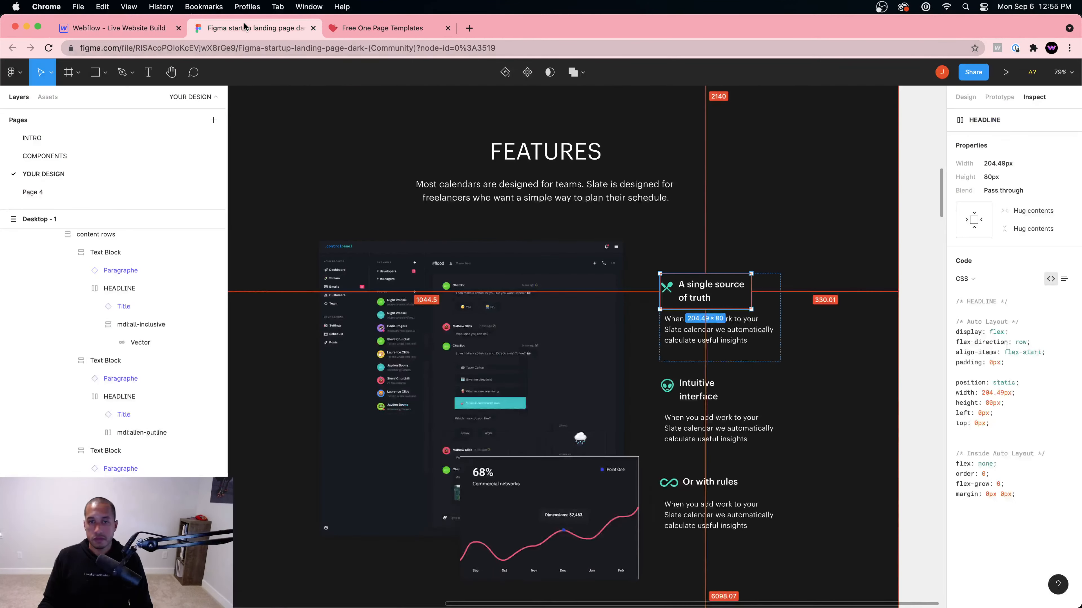
click(811, 358)
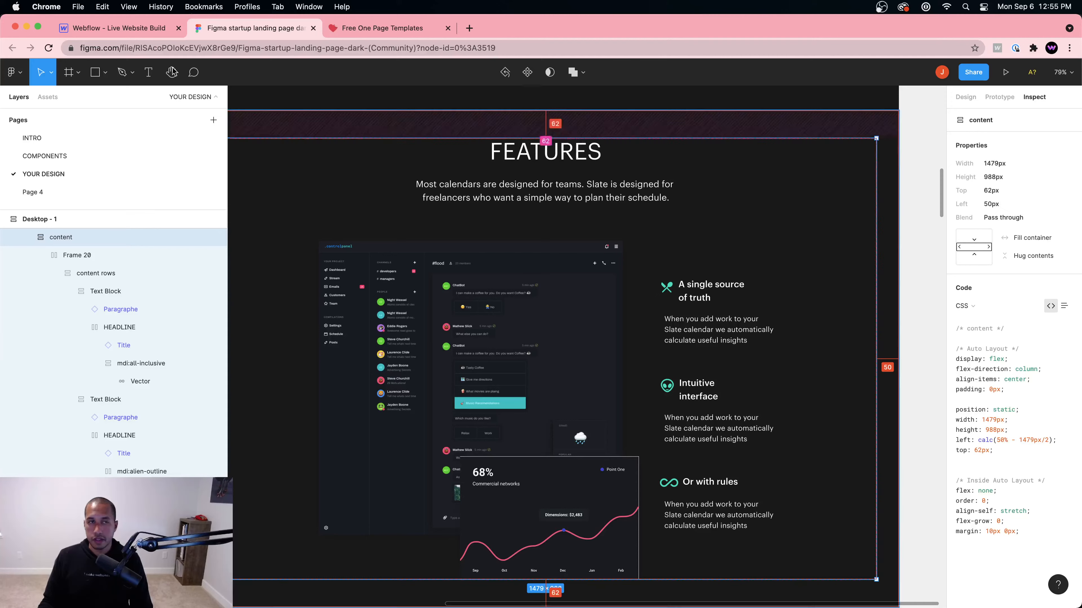
click(113, 27)
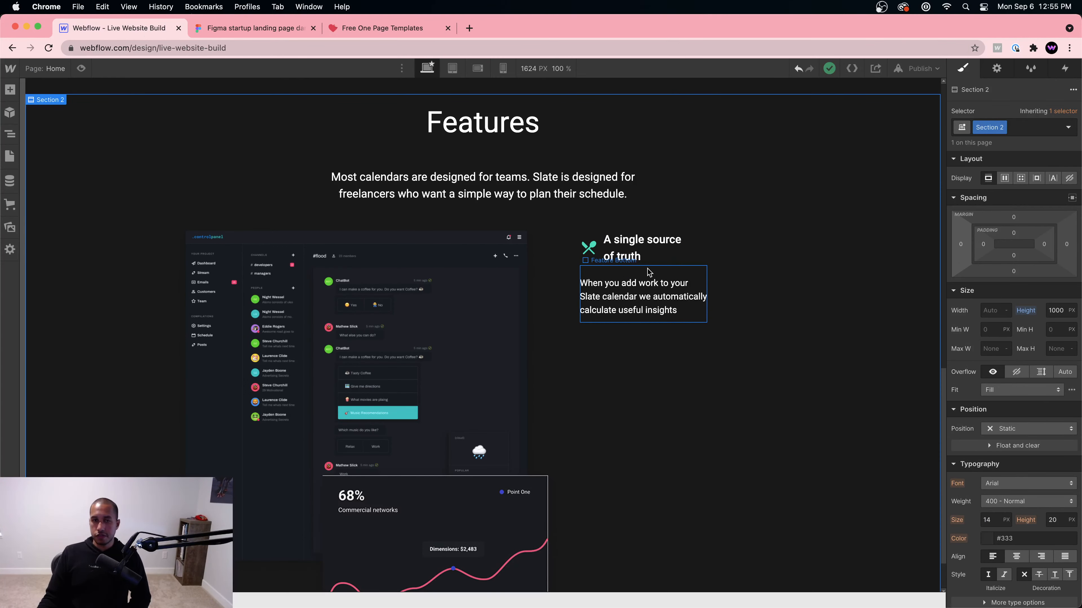
Step: Give the heading Text Block inside Feature Top the class 'Feature heading'
click(648, 272)
click(667, 255)
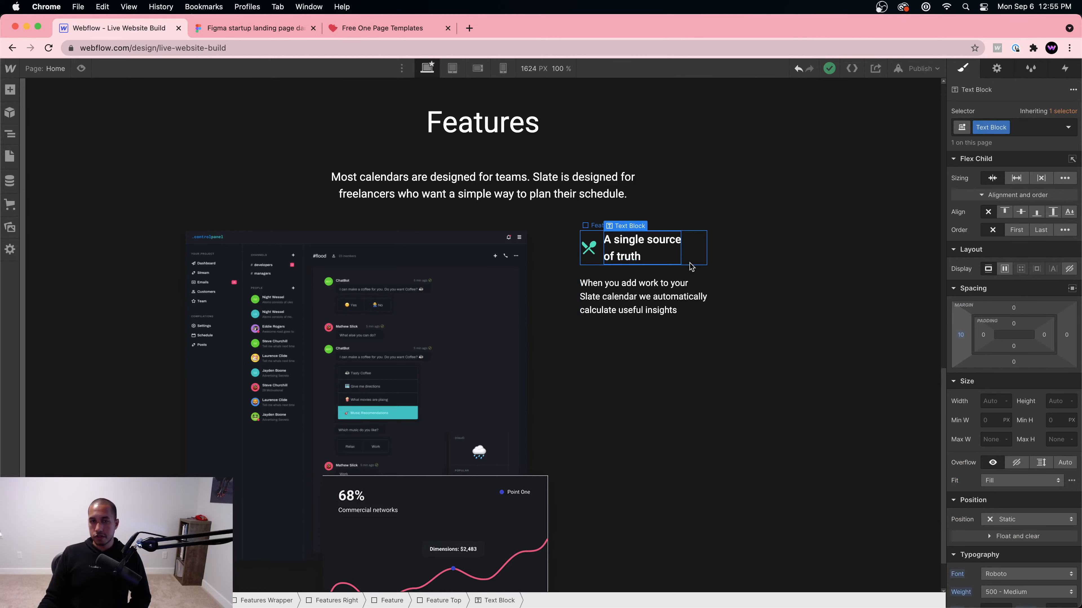
click(665, 251)
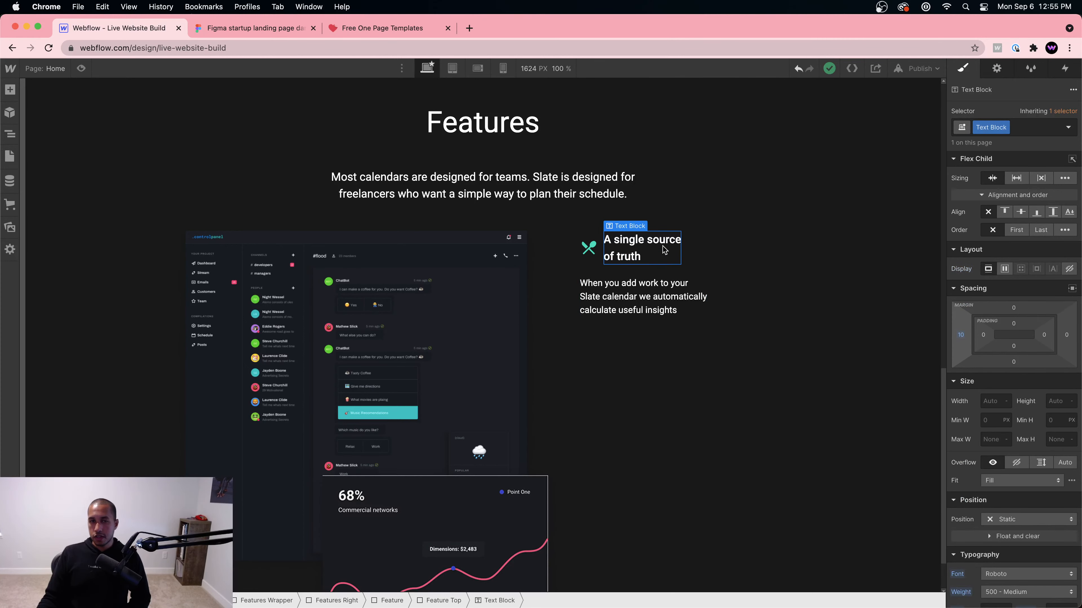
double_click(992, 127)
text(Feature he)
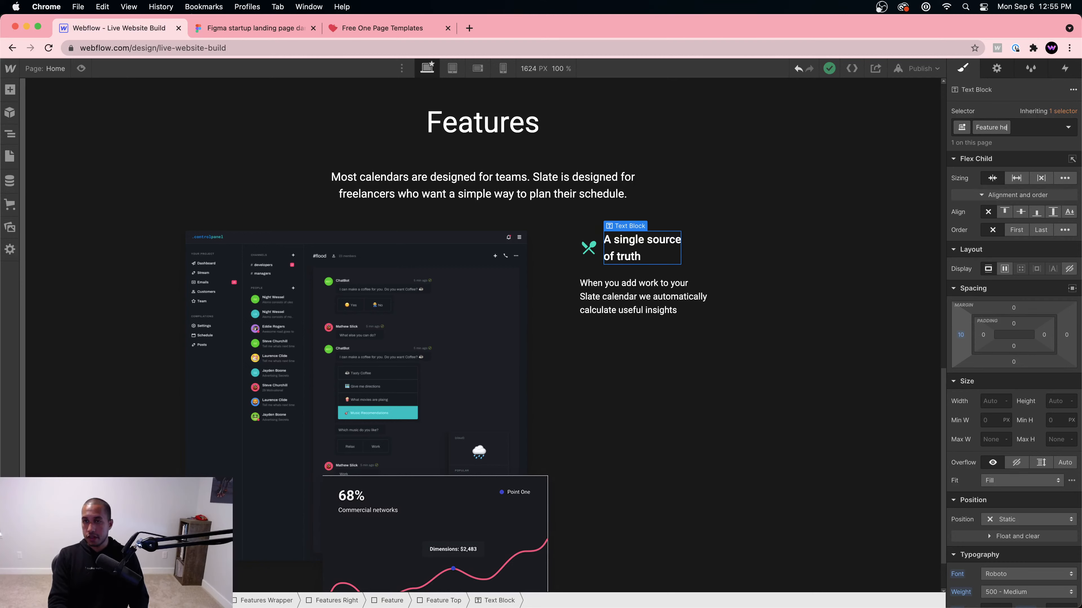
text(ading)
key(Return)
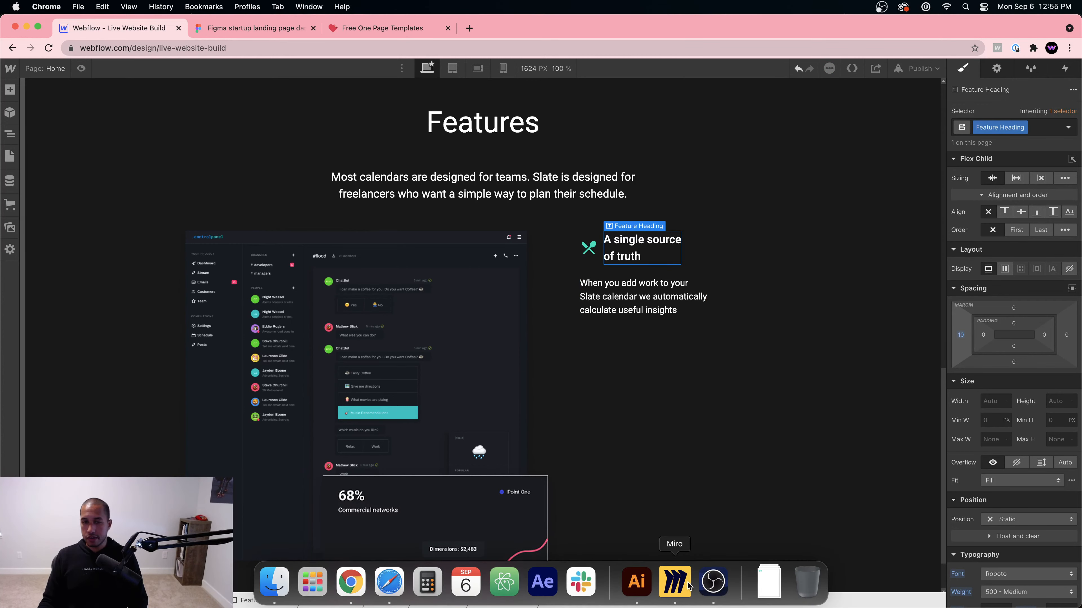
click(689, 587)
Step: Draw an arrow out from the top feature box on the Miro board
click(683, 245)
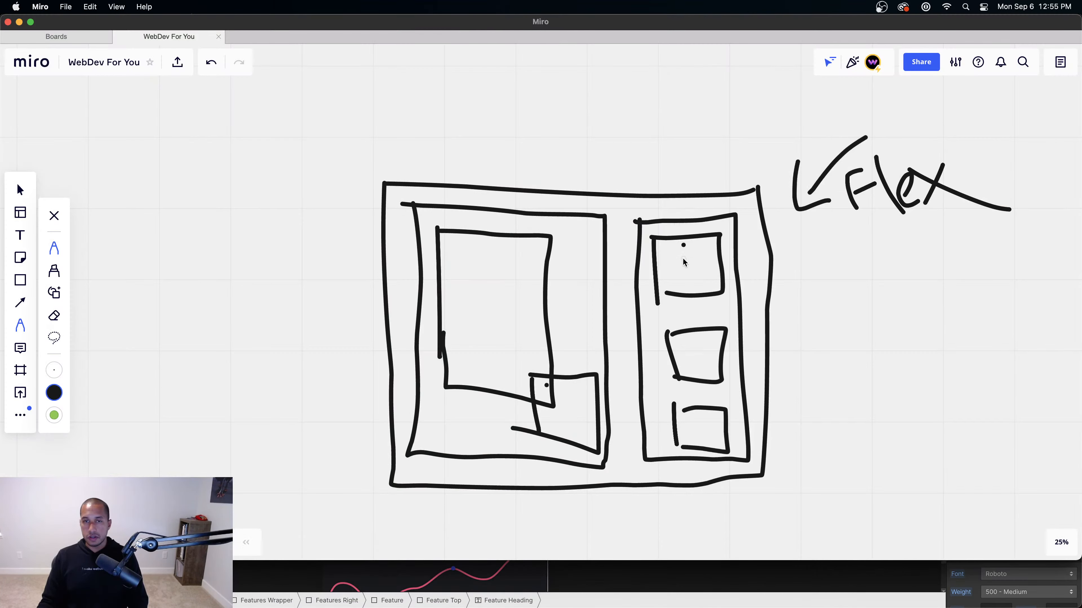
mouse_move(689, 275)
mouse_down()
mouse_move(904, 270)
mouse_move(859, 293)
mouse_up()
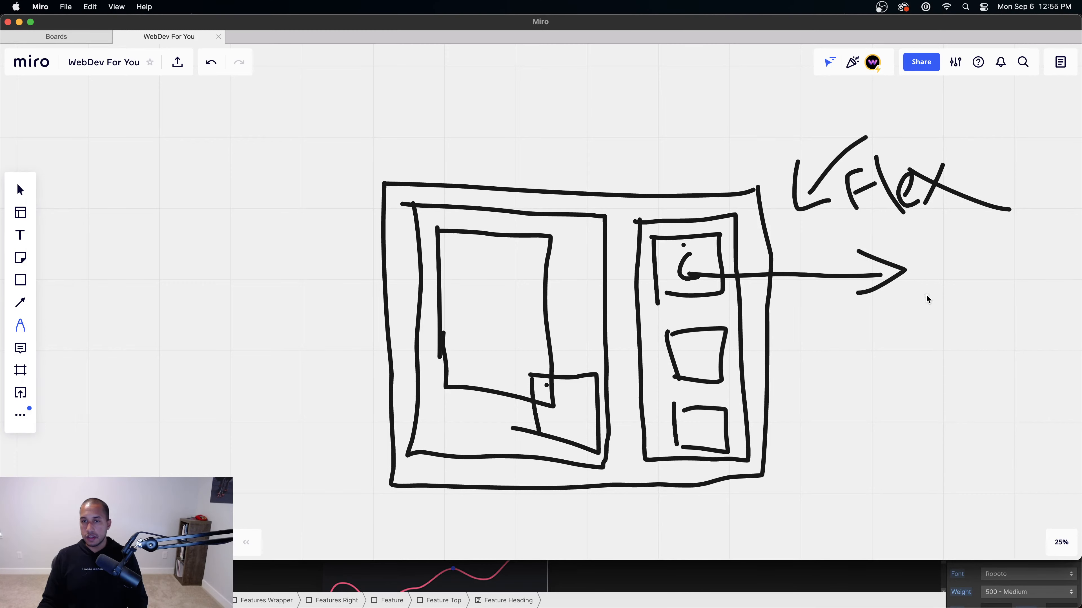
scroll(925, 294, down, 5)
scroll(922, 293, up, 10)
scroll(928, 290, down, 3)
scroll(931, 287, down, 3)
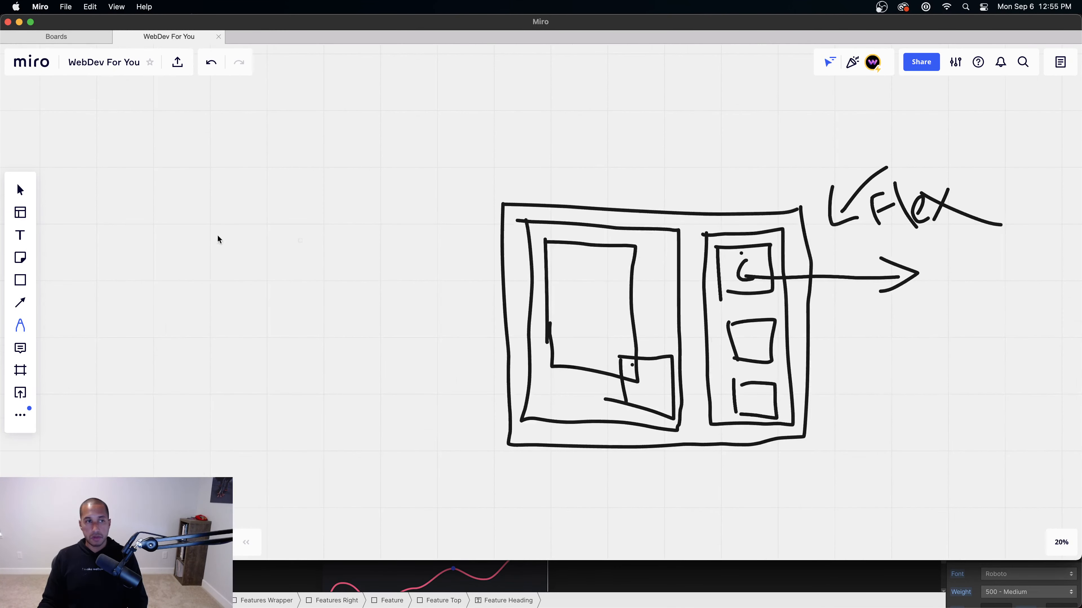
click(23, 194)
scroll(698, 279, right, 10)
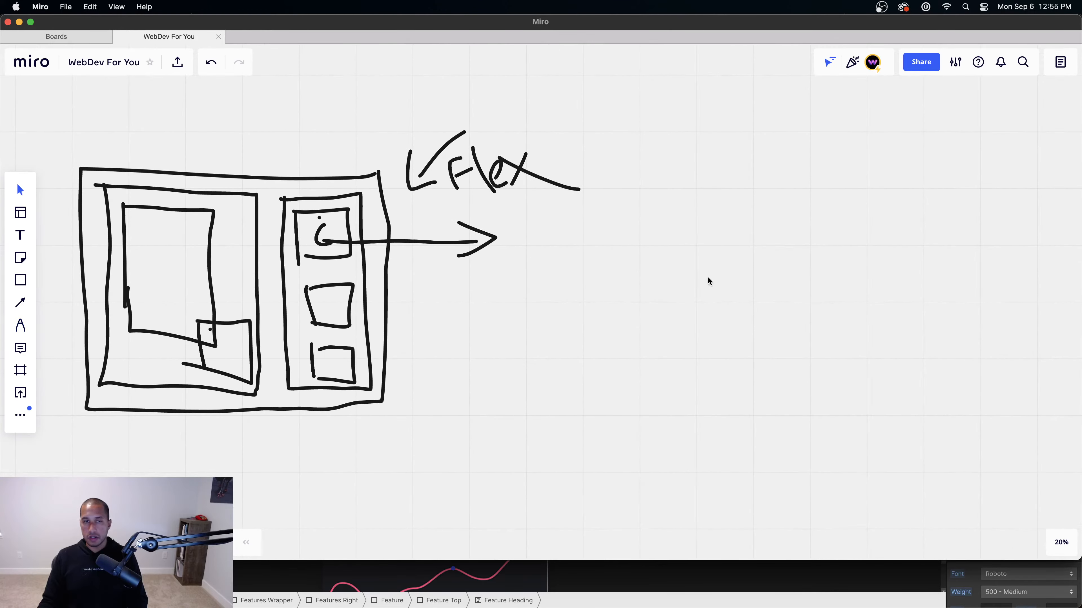
scroll(510, 256, right, 2)
scroll(511, 256, up, 2)
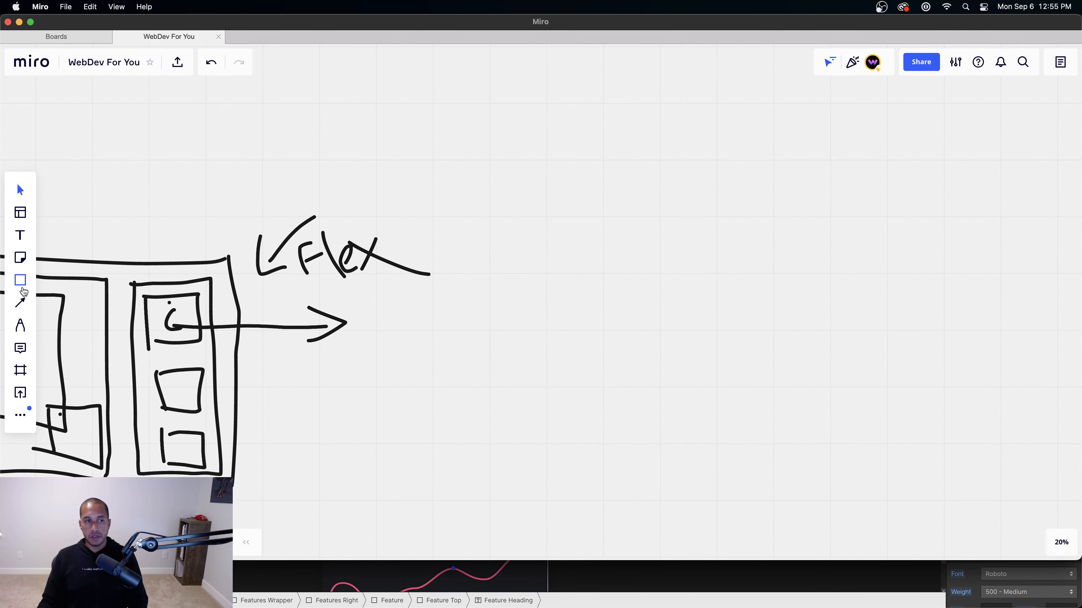
Step: Sketch a large box containing two stacked inner rectangles at the arrow's end
click(22, 325)
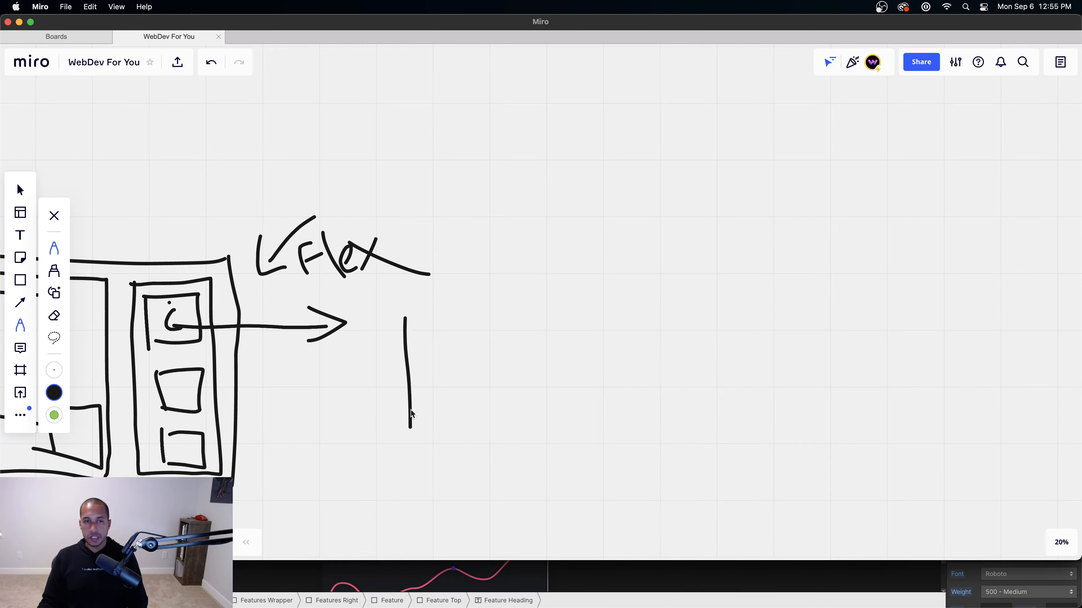
mouse_move(406, 322)
mouse_down()
mouse_move(601, 325)
mouse_move(611, 425)
mouse_up()
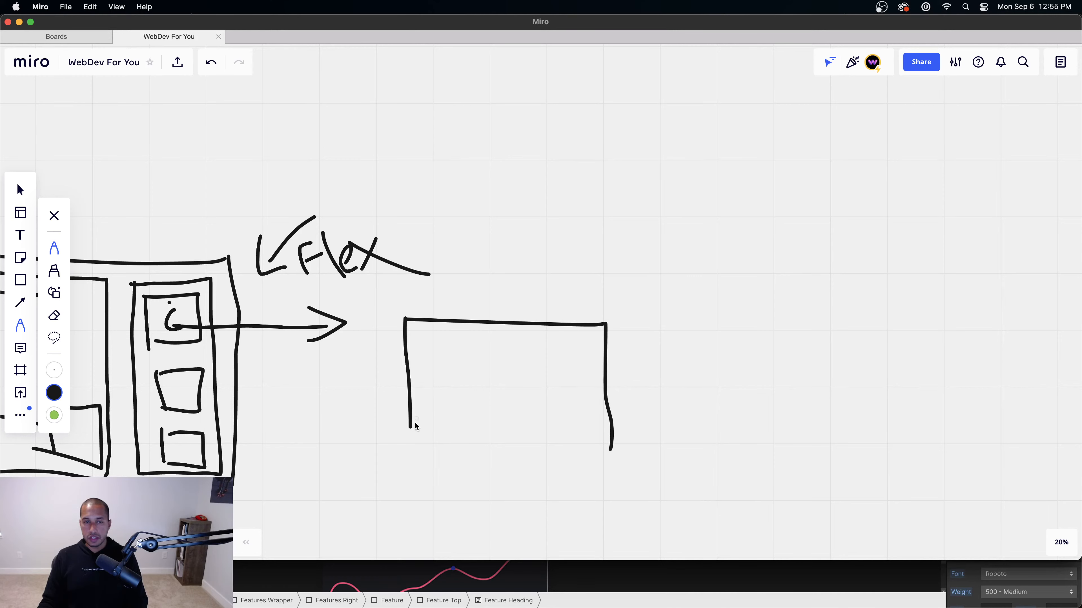
mouse_move(410, 457)
mouse_down()
mouse_move(622, 470)
mouse_move(614, 446)
mouse_up()
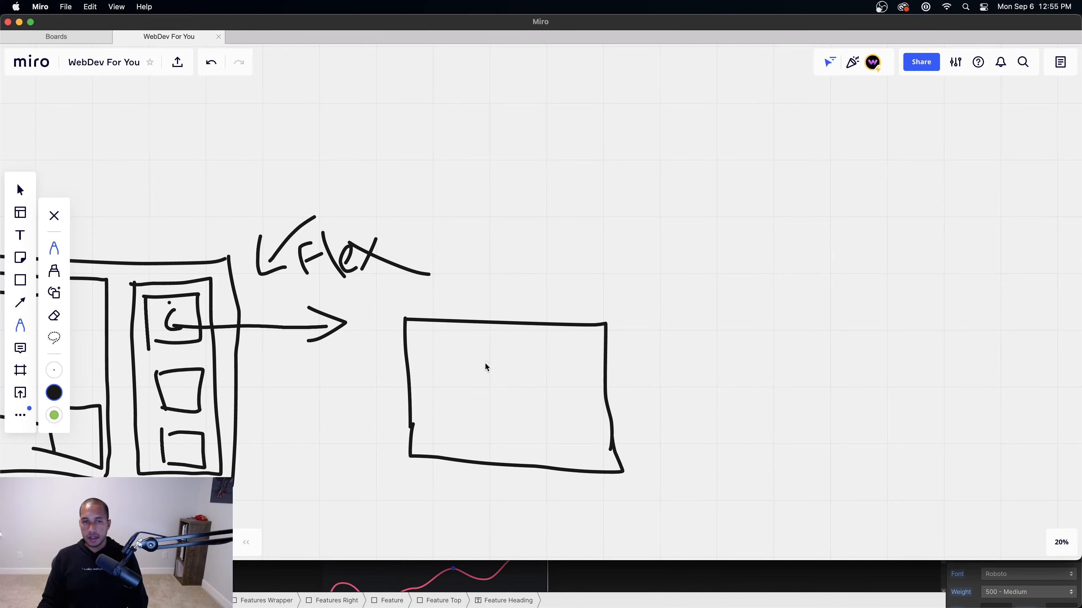
drag(420, 339, 578, 338)
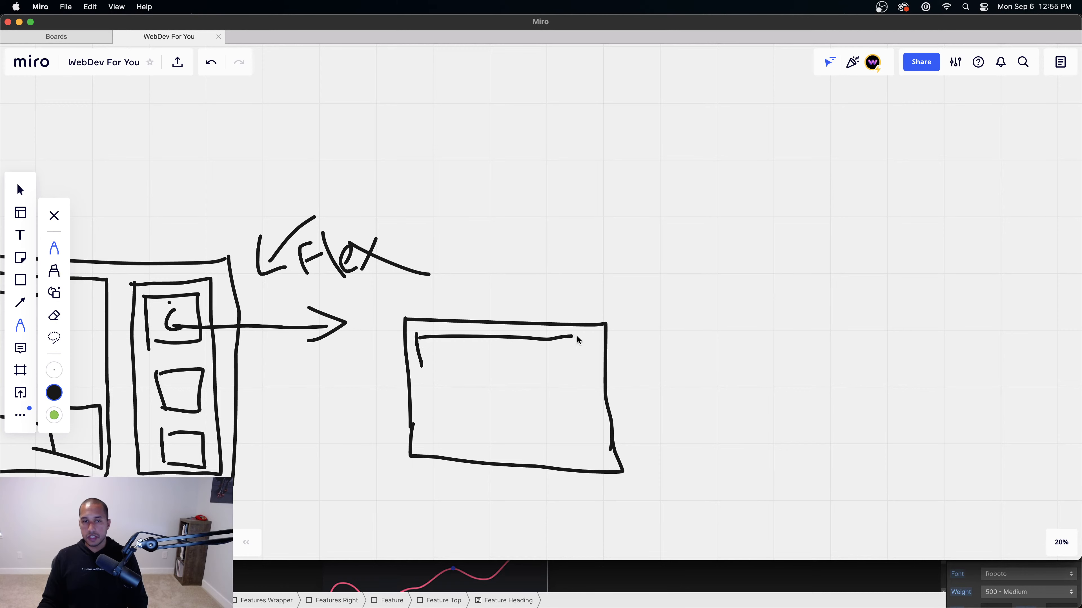
mouse_move(444, 374)
mouse_down()
mouse_move(580, 373)
mouse_move(433, 438)
mouse_move(477, 393)
mouse_move(580, 394)
mouse_move(589, 455)
mouse_move(462, 458)
mouse_up()
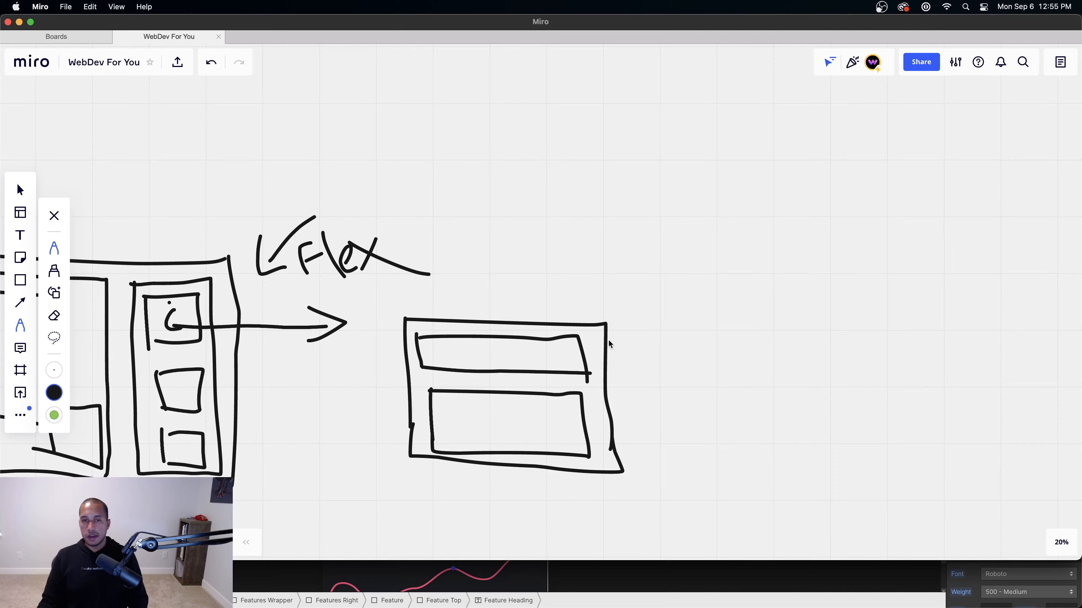
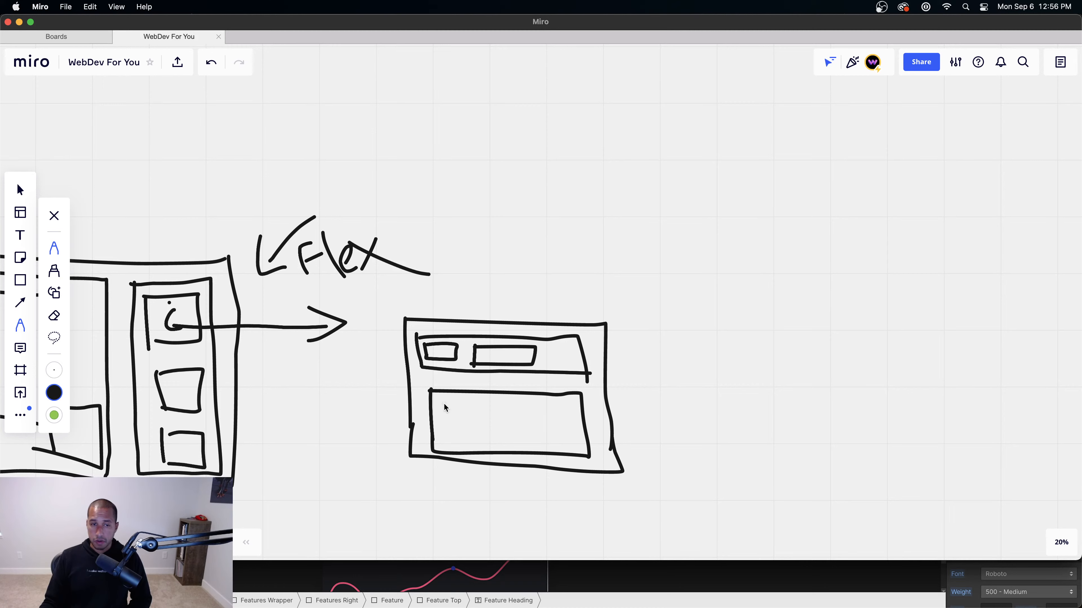
Step: Scribble a line in the lower box, draw a curly brace, and handwrite 'Flex vertical'
mouse_move(447, 407)
mouse_down()
mouse_move(451, 437)
mouse_move(448, 411)
mouse_move(459, 430)
mouse_move(558, 421)
mouse_up()
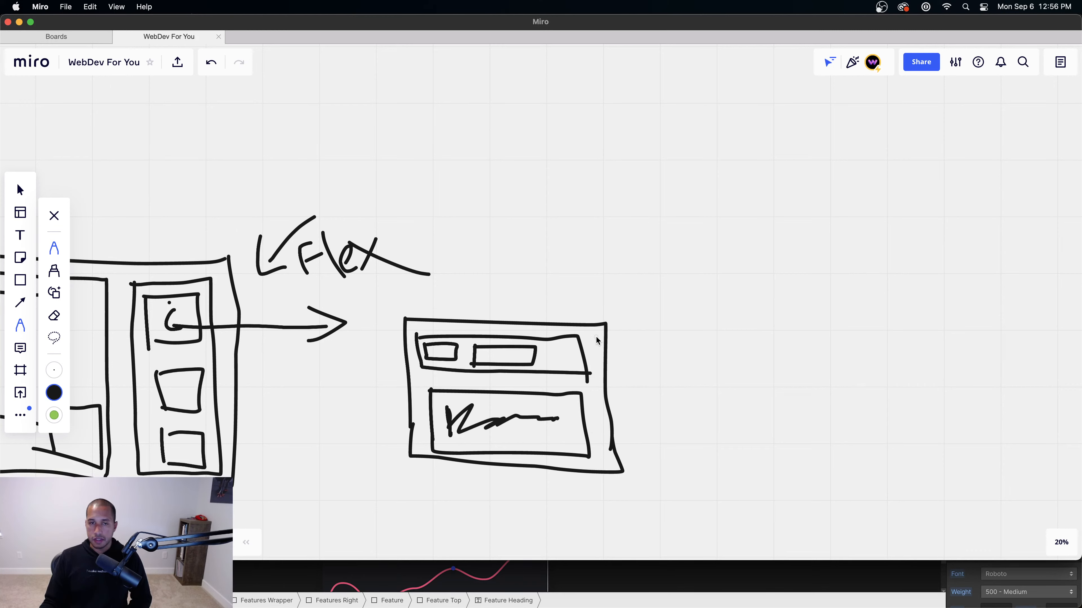
mouse_move(595, 336)
mouse_down()
mouse_move(638, 358)
mouse_move(655, 460)
mouse_move(644, 473)
mouse_up()
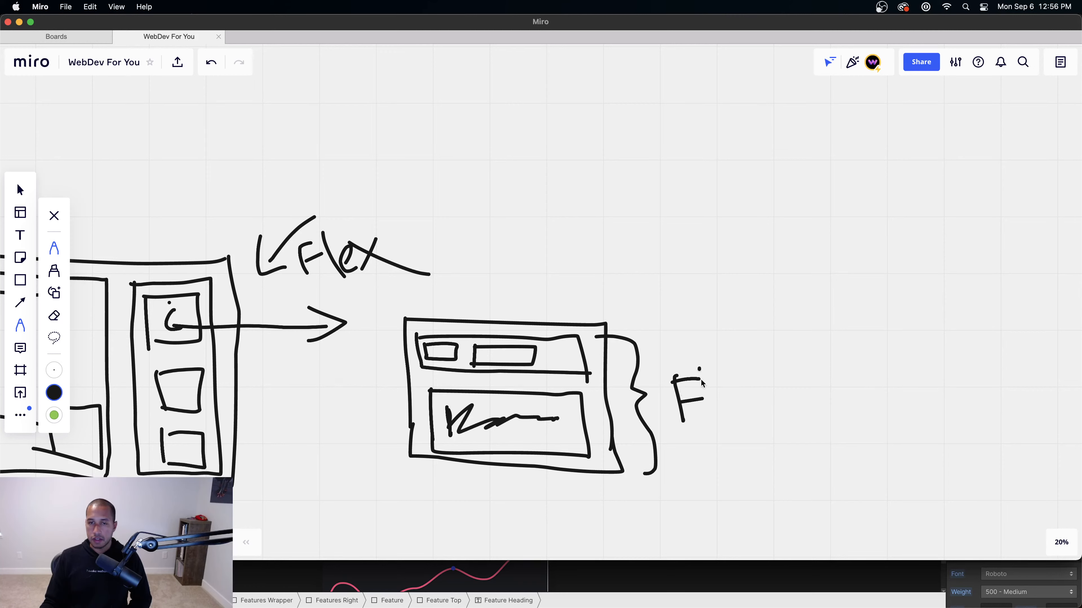
drag(698, 369, 707, 420)
drag(715, 408, 766, 424)
mouse_move(779, 401)
mouse_down()
mouse_move(796, 420)
mouse_move(811, 387)
mouse_move(828, 416)
mouse_up()
mouse_move(832, 415)
mouse_down()
mouse_move(850, 390)
mouse_move(873, 427)
mouse_move(888, 406)
mouse_up()
mouse_move(888, 406)
mouse_down()
mouse_move(898, 426)
mouse_move(957, 421)
mouse_move(963, 436)
mouse_up()
drag(966, 374, 991, 441)
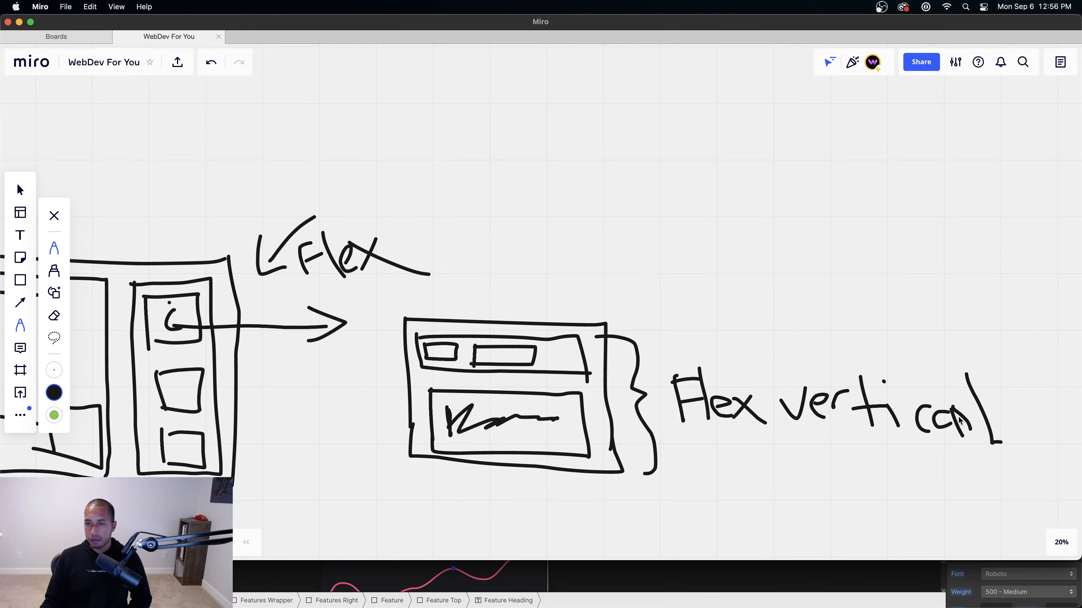
Step: Erase and rewrite the messy 'ca' letters in 'vertical', then return to Webflow
drag(938, 412, 953, 421)
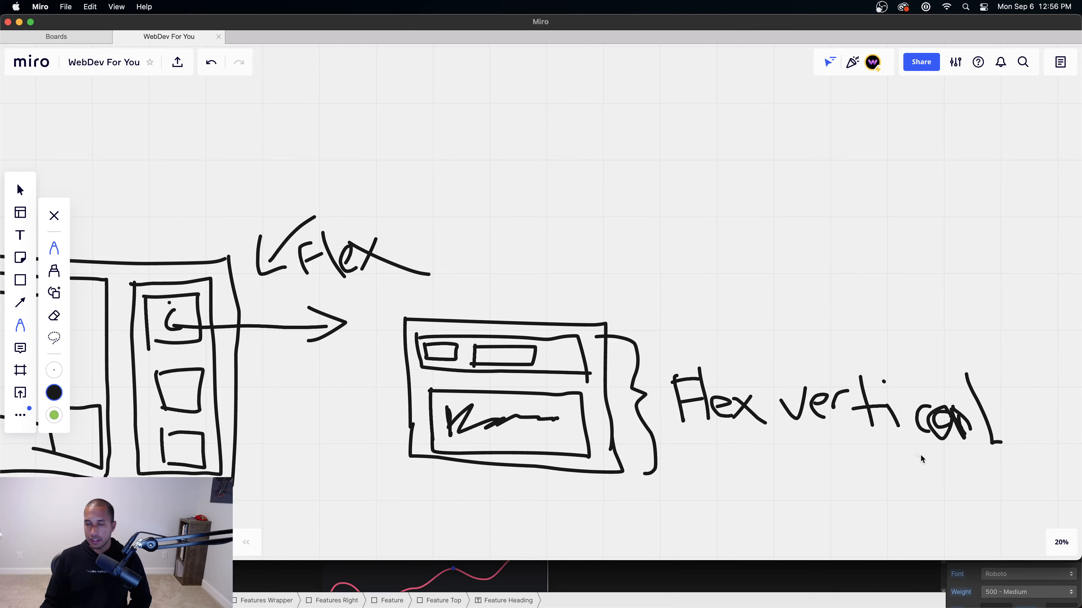
click(54, 316)
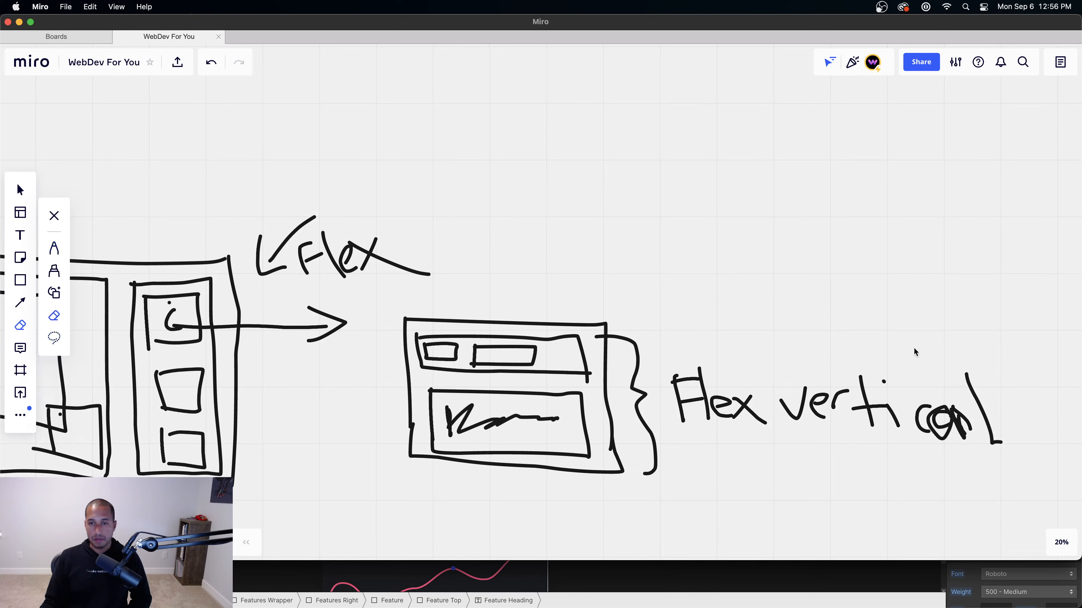
mouse_move(909, 400)
mouse_down()
mouse_move(935, 426)
mouse_move(913, 420)
mouse_move(971, 436)
mouse_up()
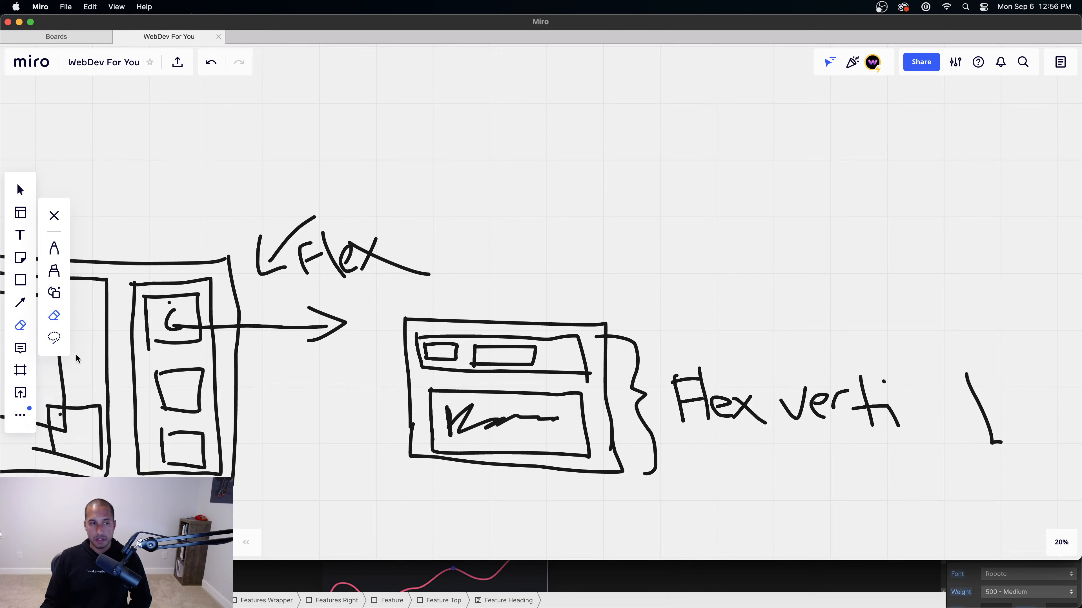
click(56, 256)
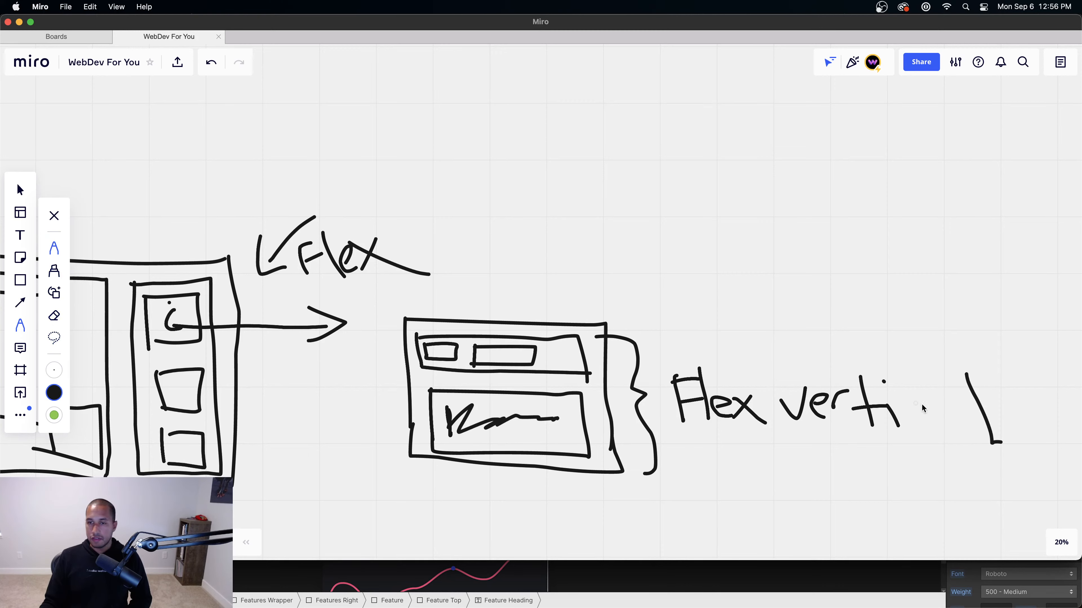
mouse_move(937, 405)
mouse_down()
mouse_move(935, 431)
mouse_move(956, 430)
mouse_up()
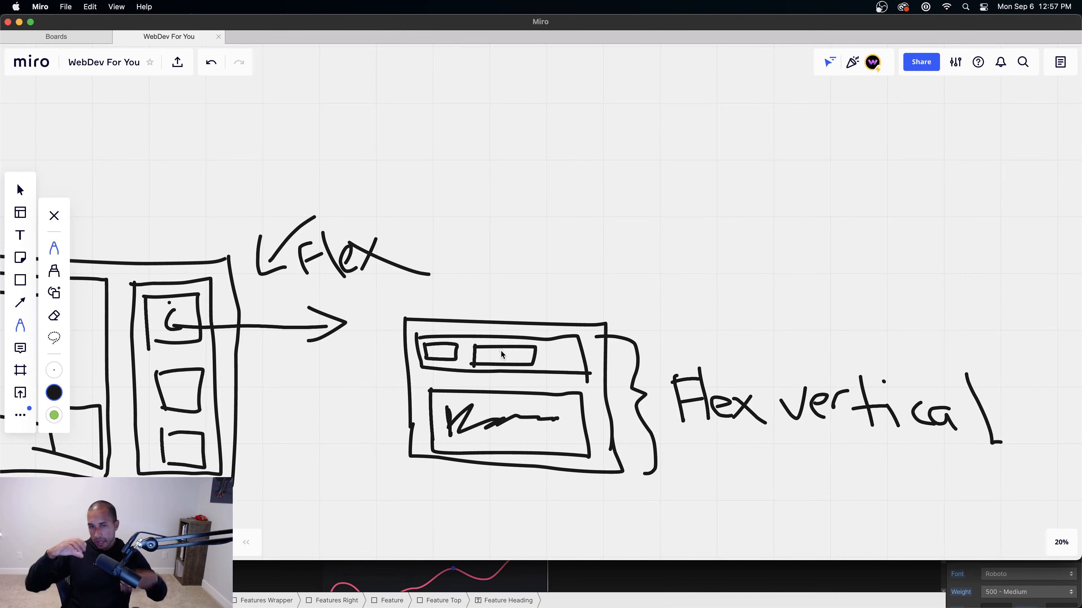
scroll(501, 350, up, 2)
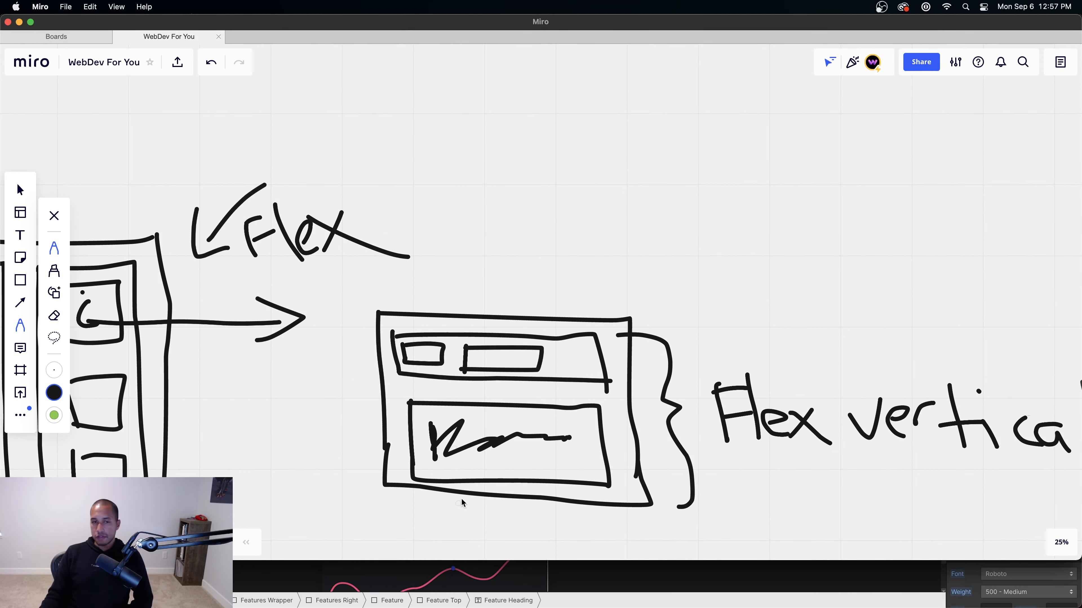
scroll(462, 502, down, 5)
click(626, 580)
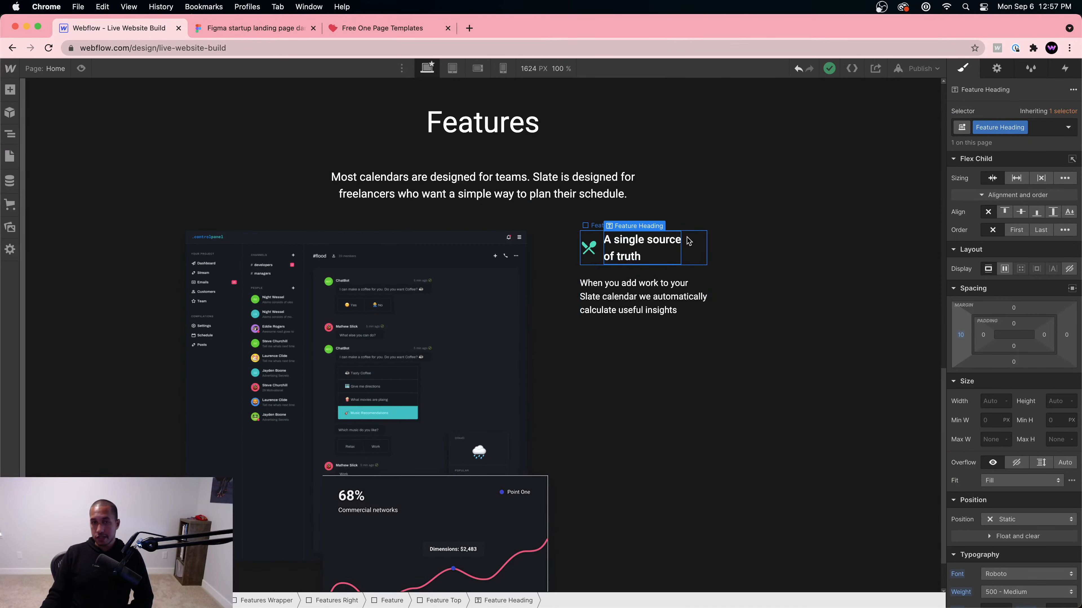
Step: Inspect the Feature Top and Feature Bottom elements against the Figma spacing measurements
click(703, 269)
click(697, 260)
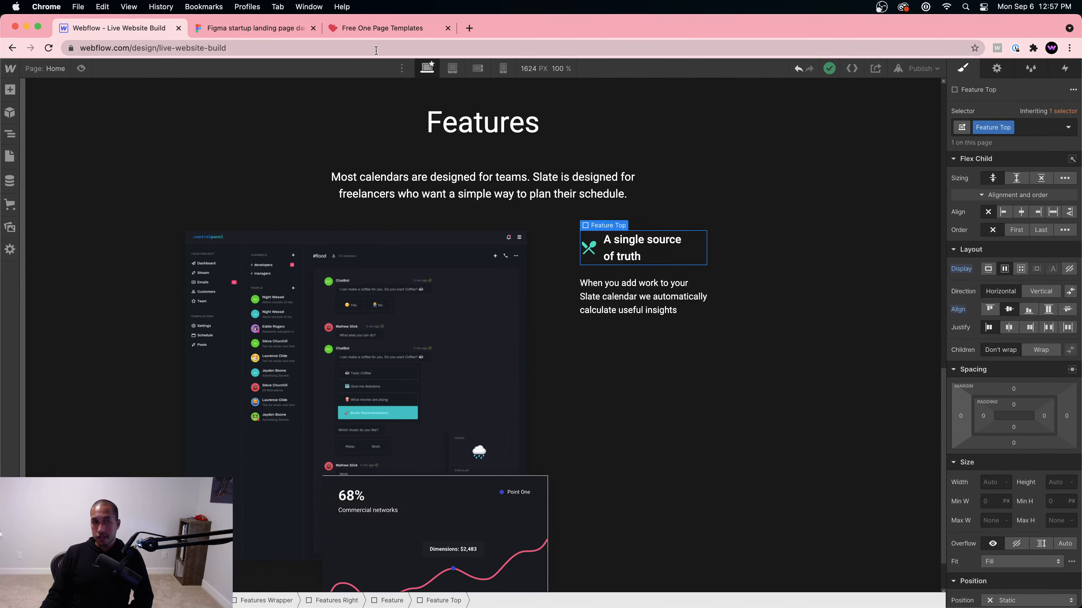
click(259, 28)
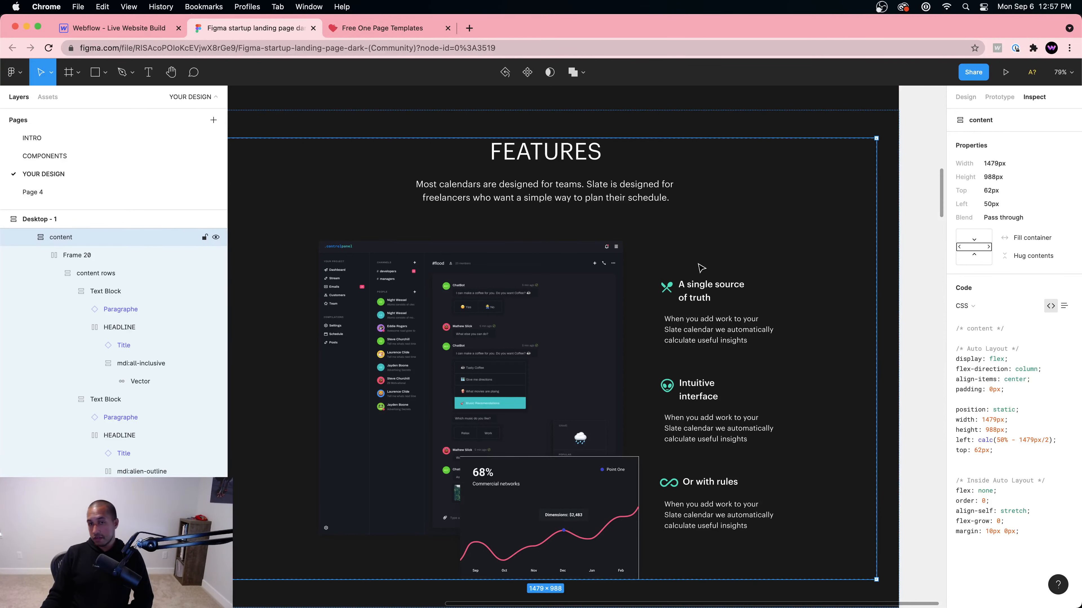
key(alt)
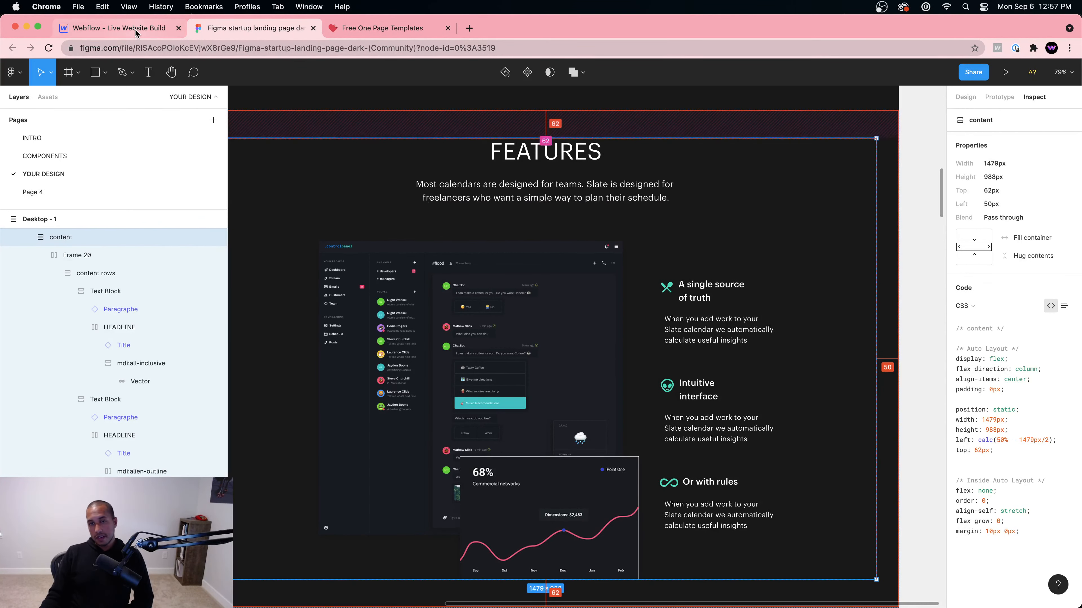
click(136, 27)
click(690, 275)
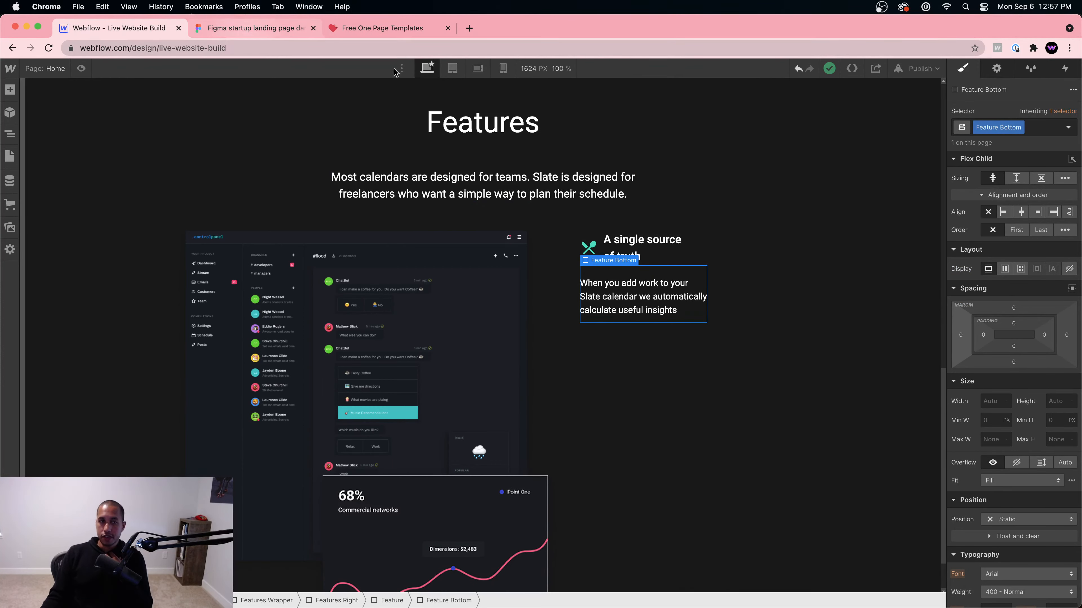
Step: Switch the canvas to the 768 px tablet breakpoint, preview it, and select the Feature block
click(452, 68)
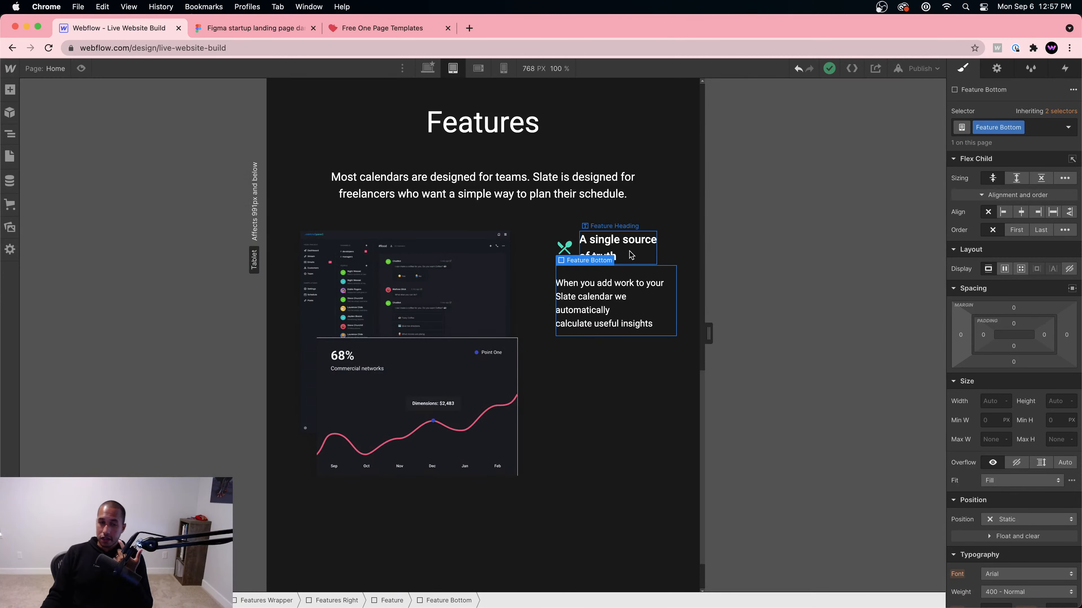
click(653, 246)
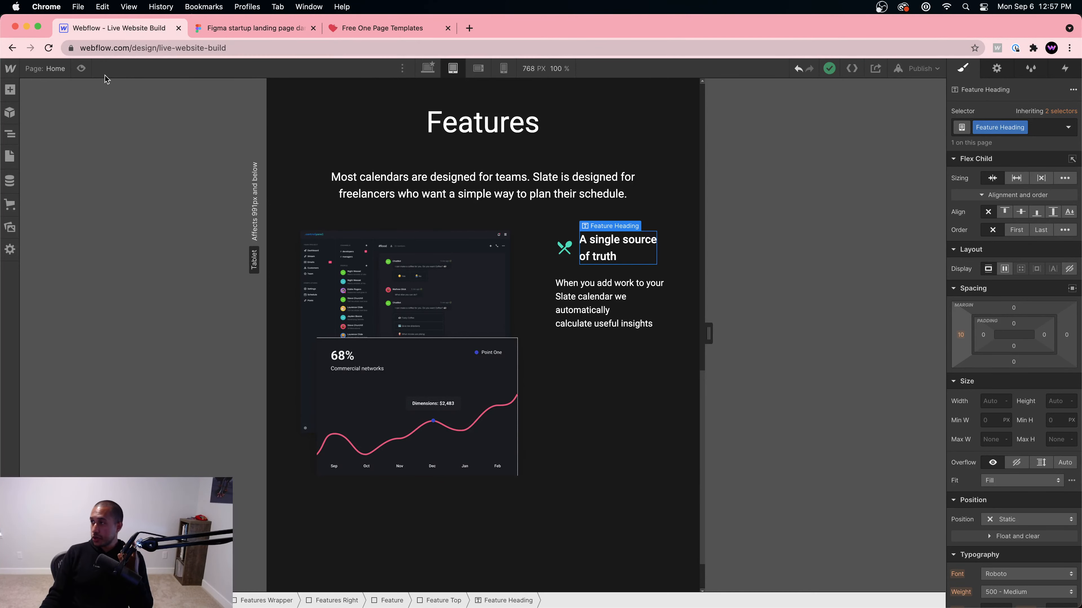
click(81, 69)
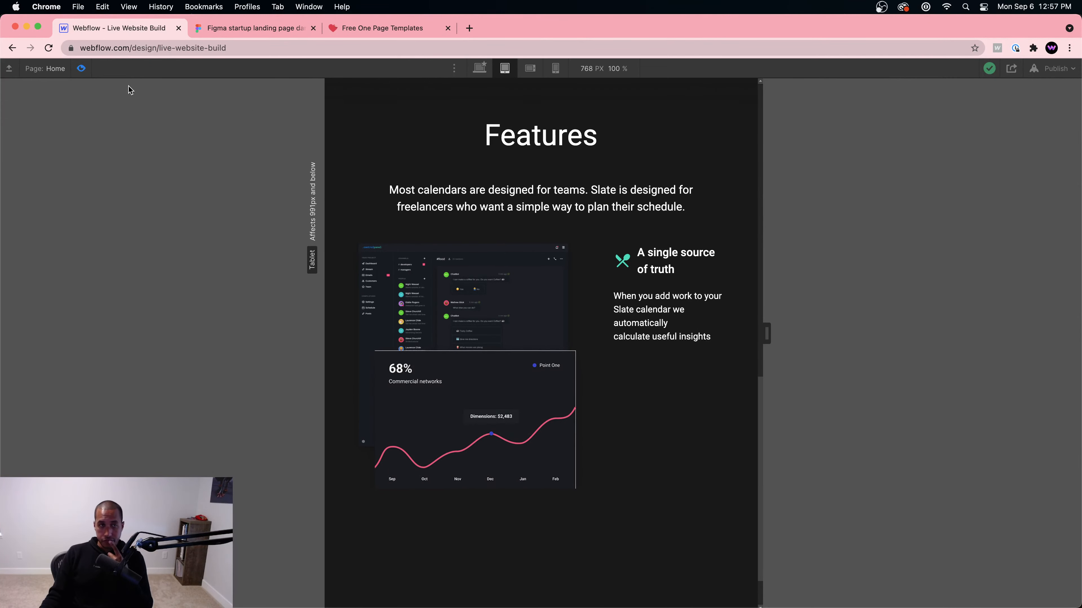
click(81, 69)
click(658, 268)
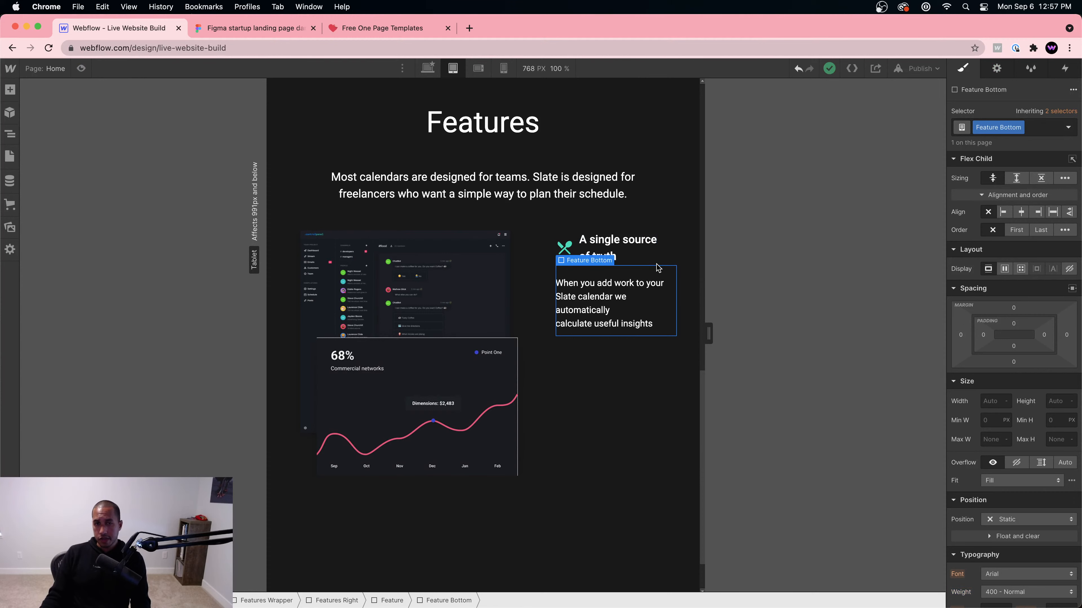
click(659, 264)
click(396, 600)
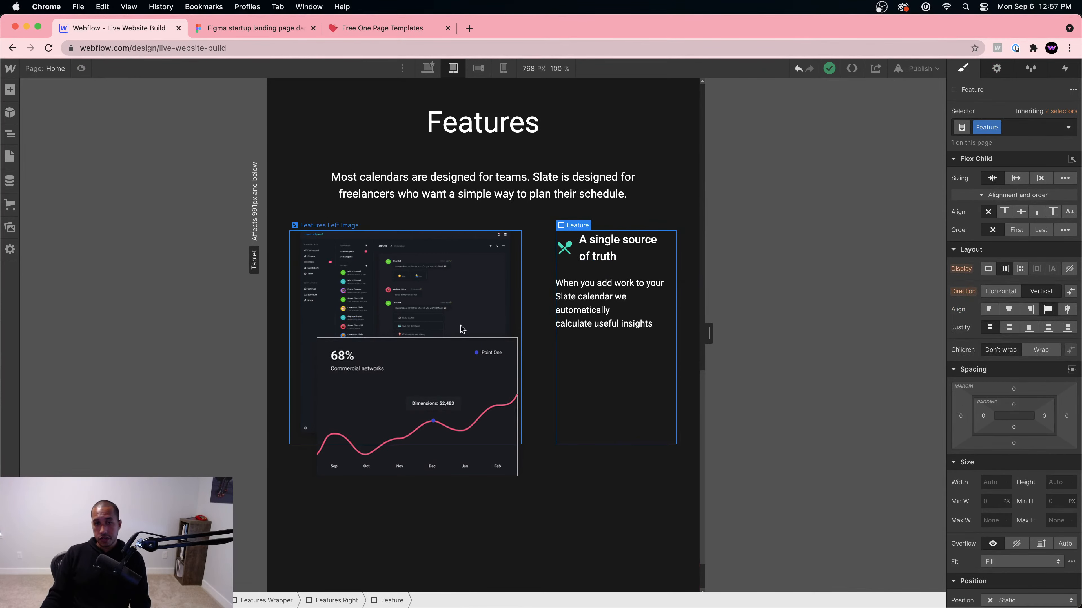
Step: Duplicate the Feature block and, on tablet, stack Features Right vertically with 30 px bottom margin
key(super+d)
key(super+d)
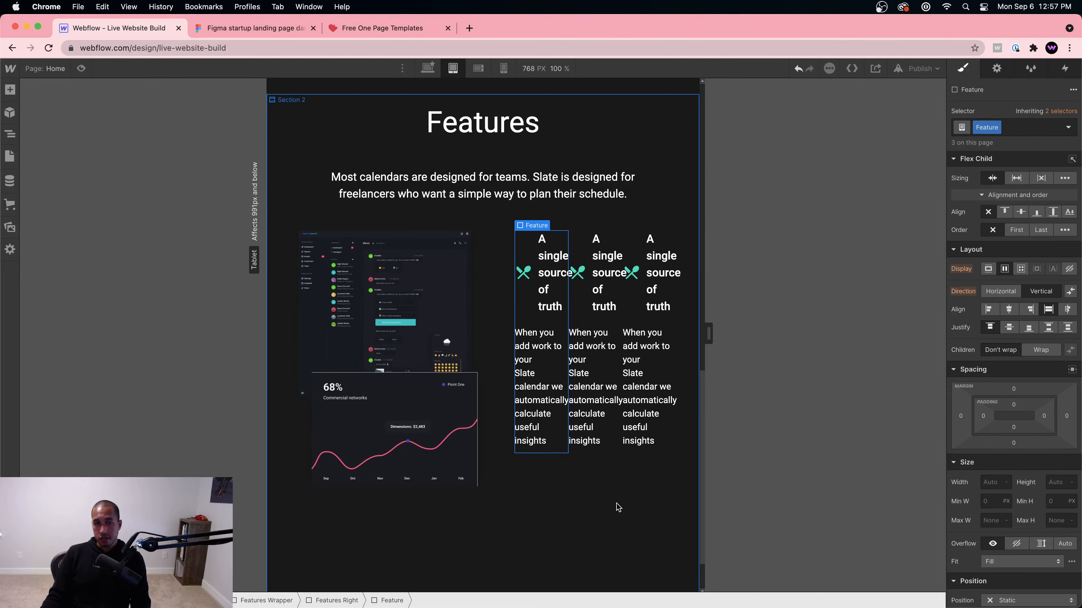
click(332, 600)
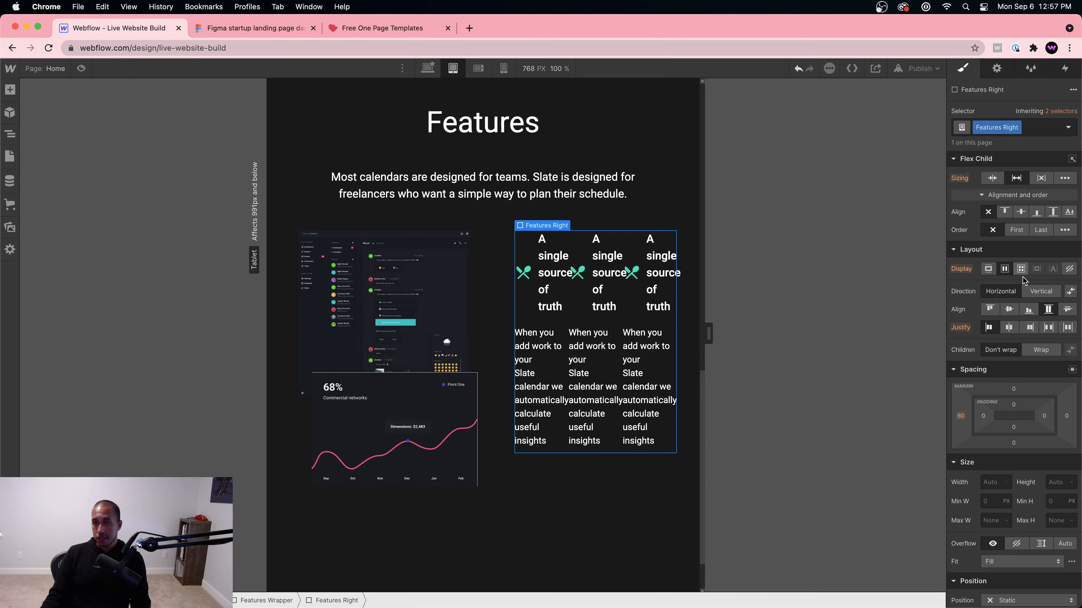
click(1037, 292)
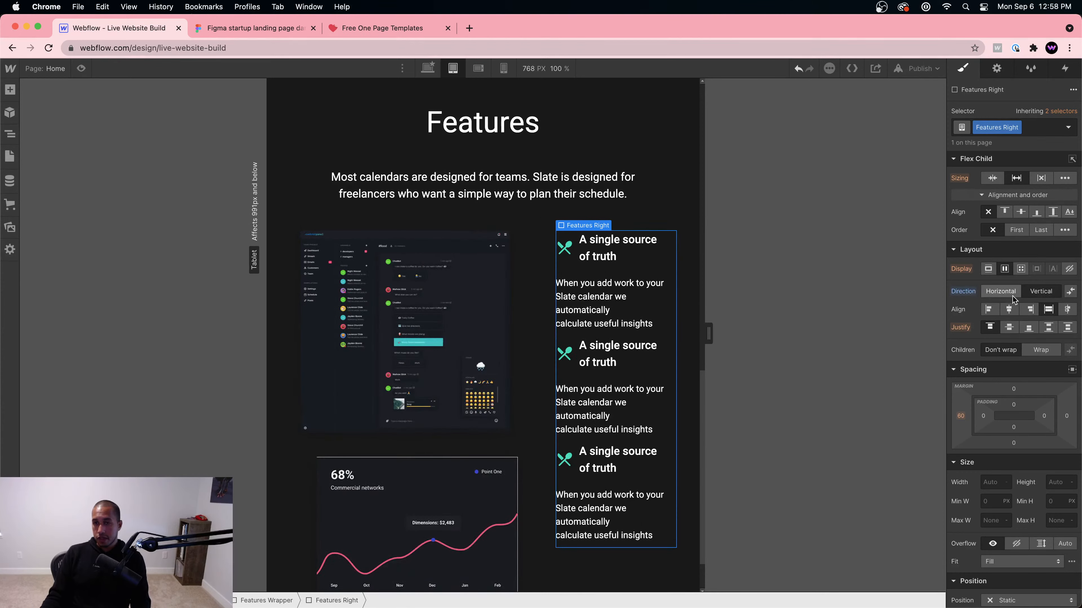
click(655, 270)
click(386, 600)
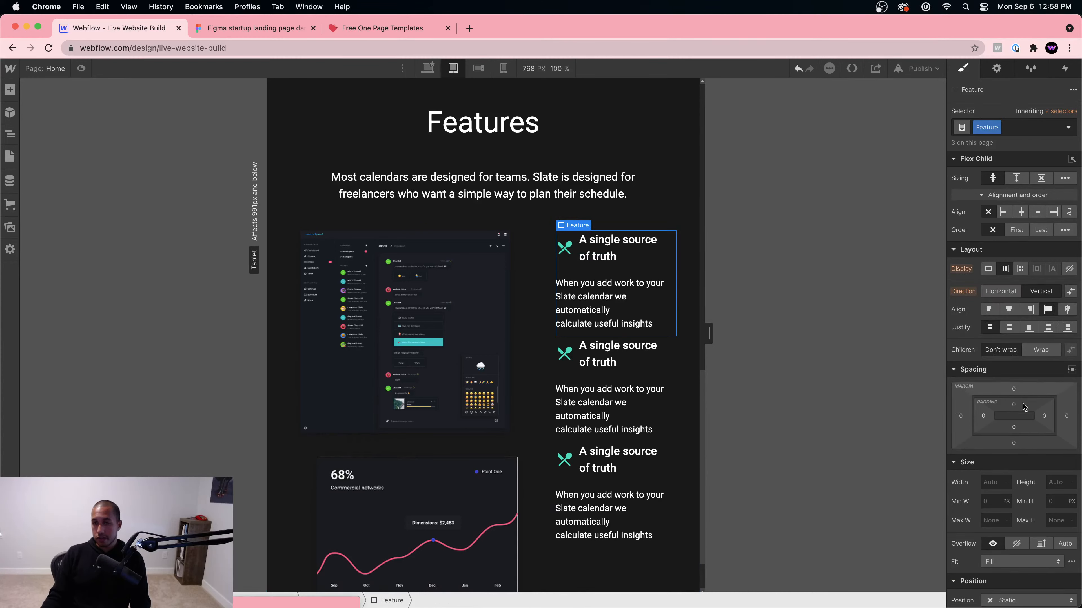
drag(1014, 443, 1018, 459)
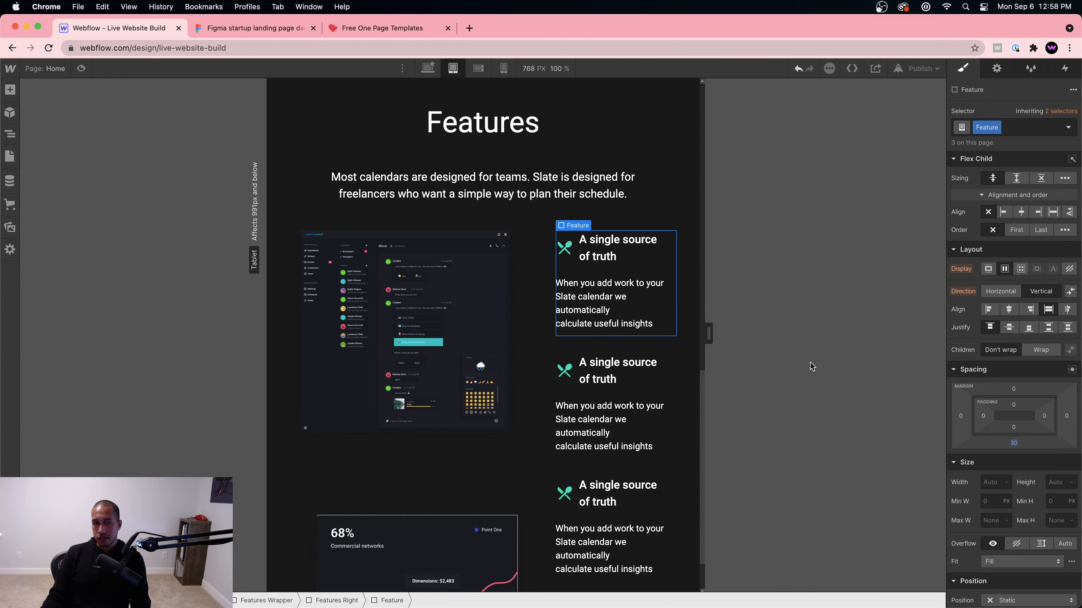
Step: On desktop, stack Features Right vertically and give Feature a 40 px bottom margin
click(427, 69)
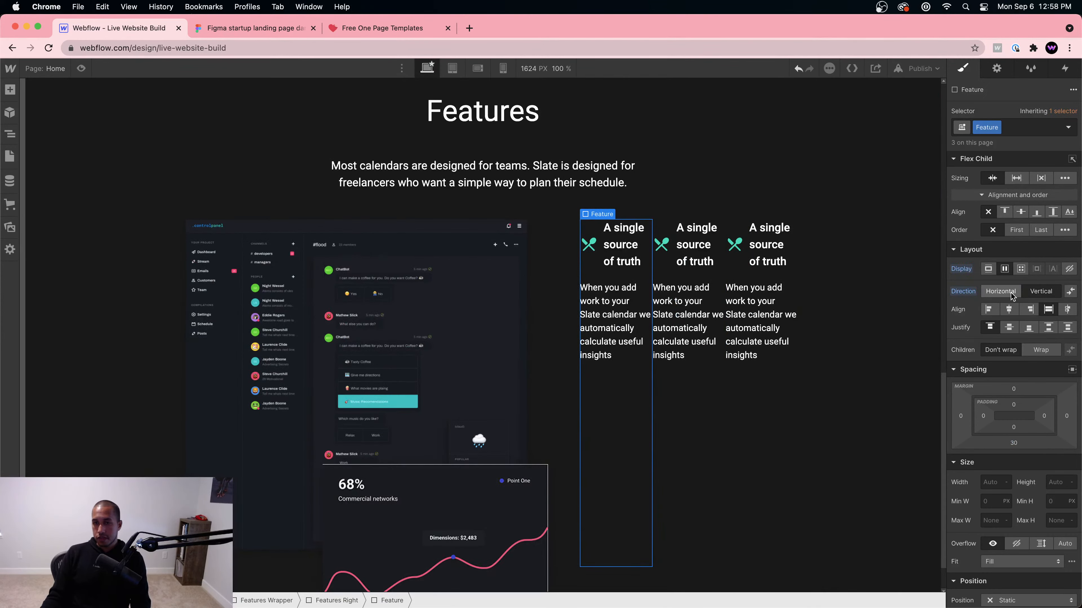
click(338, 601)
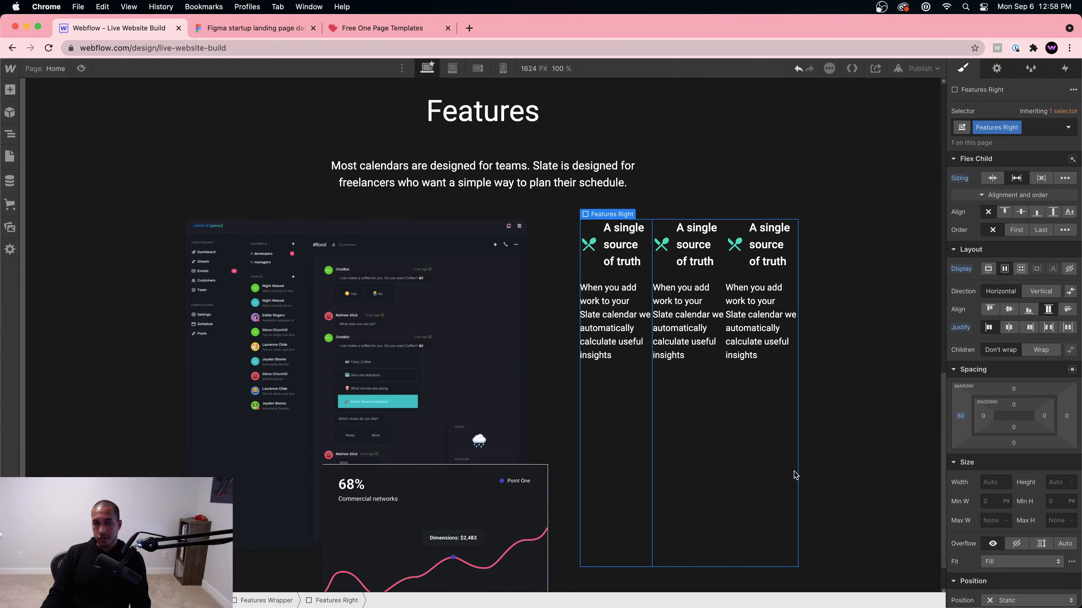
click(1042, 291)
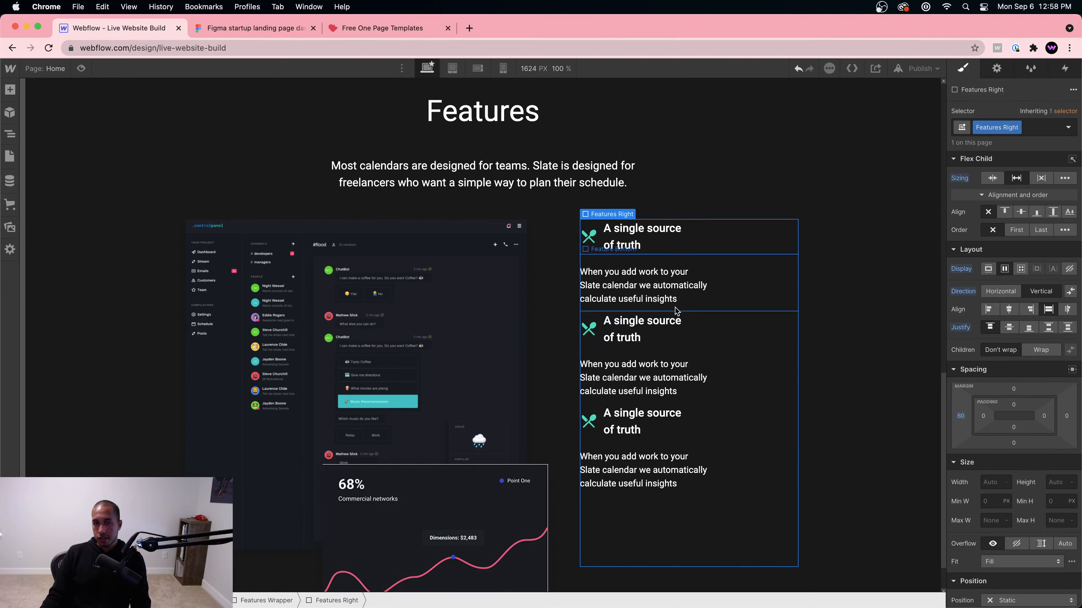
click(741, 250)
click(383, 601)
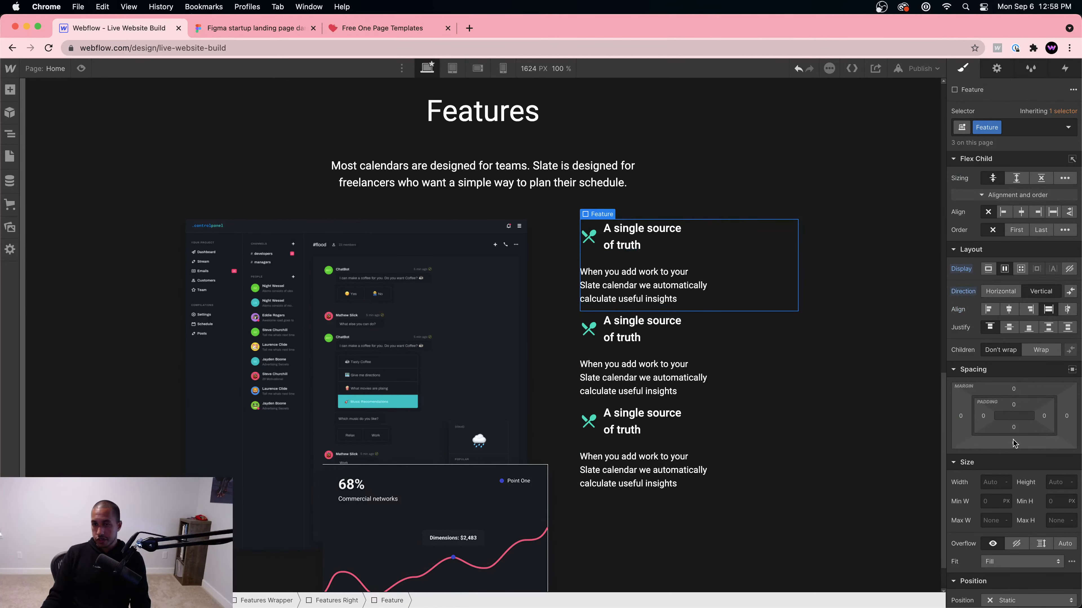
drag(1013, 443, 1017, 464)
Step: Replace the second feature's icon with the alien image
click(273, 29)
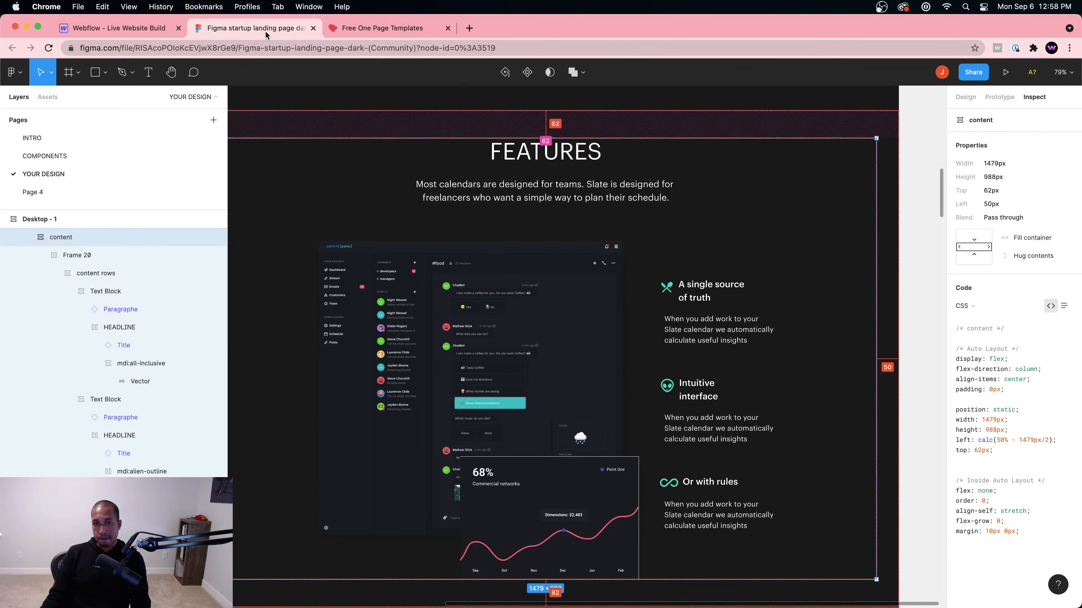
click(109, 29)
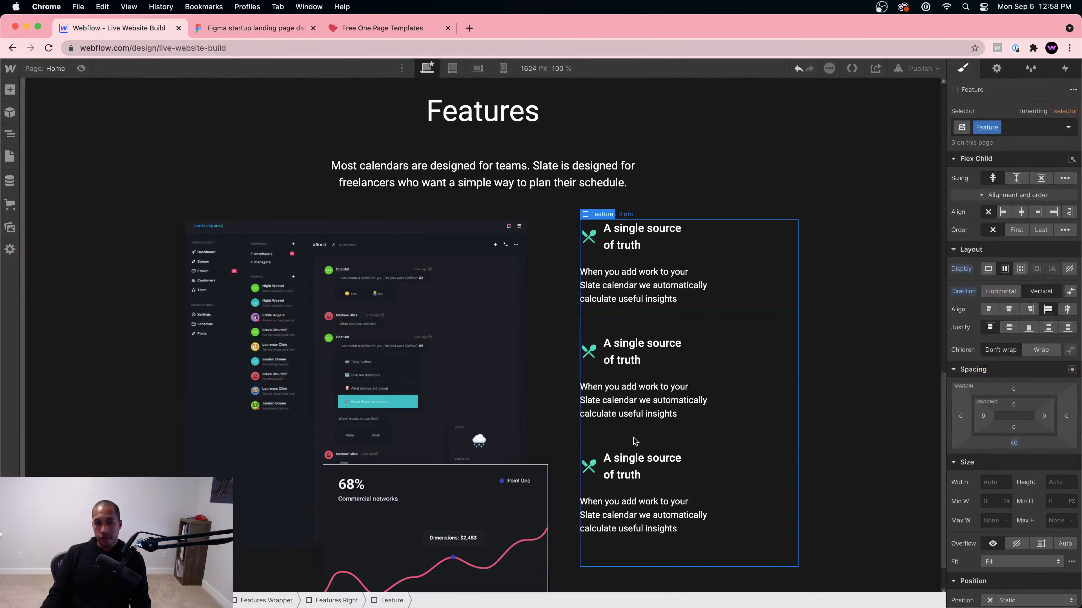
click(589, 351)
click(616, 329)
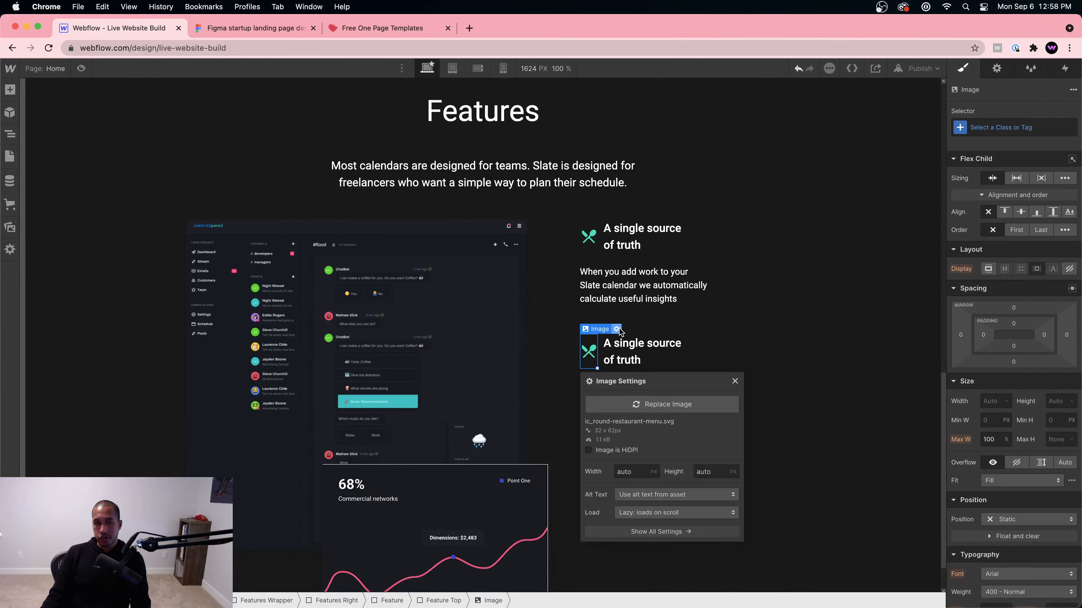
click(676, 408)
click(44, 177)
Step: Replace the third feature's icon with the infinity image
click(696, 326)
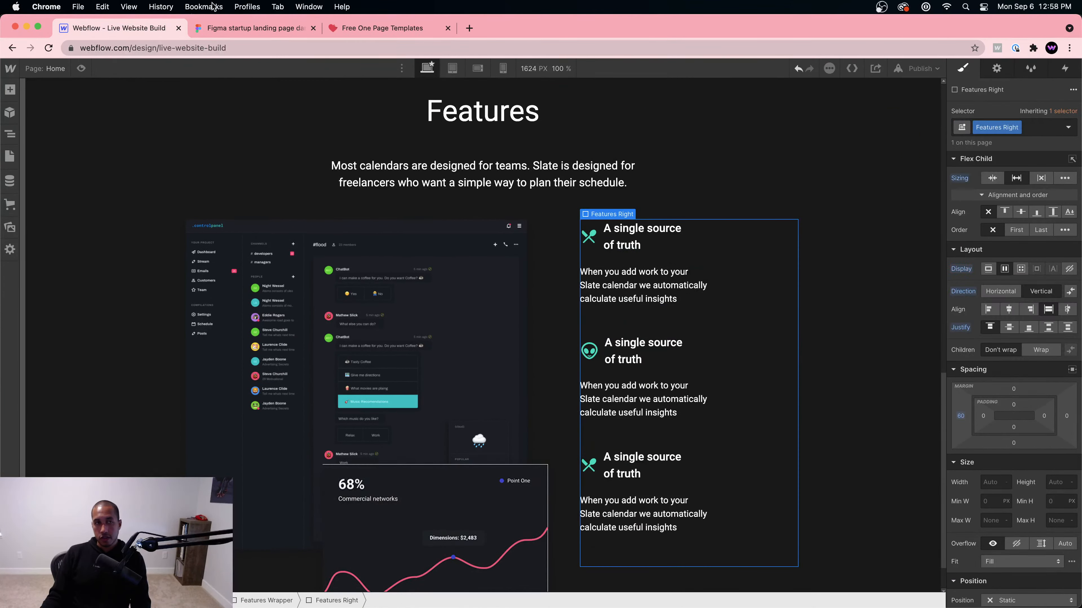
click(230, 28)
click(119, 28)
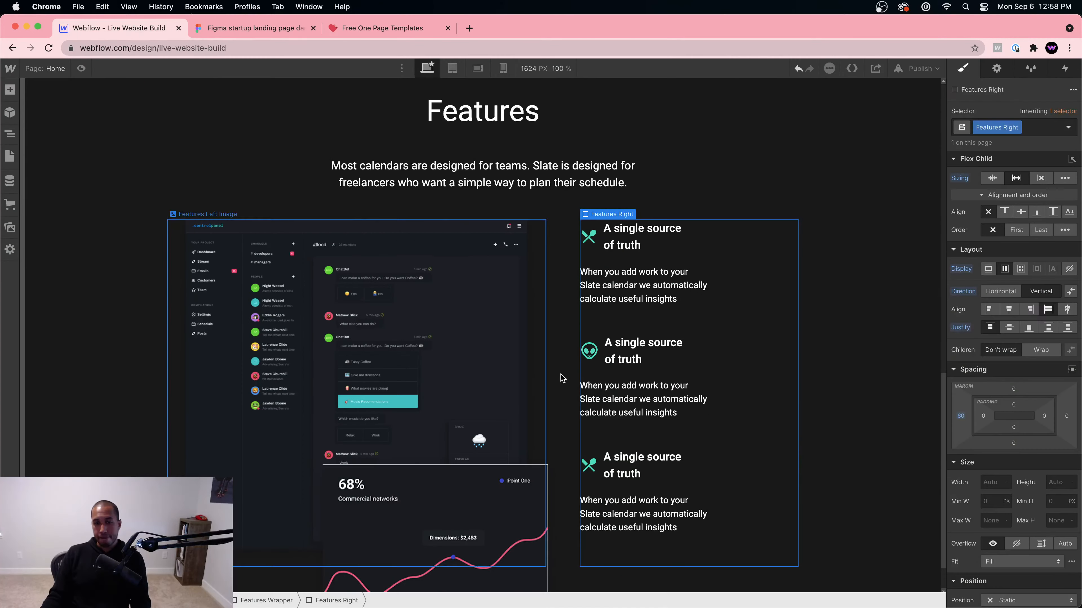
click(590, 466)
click(619, 443)
click(668, 306)
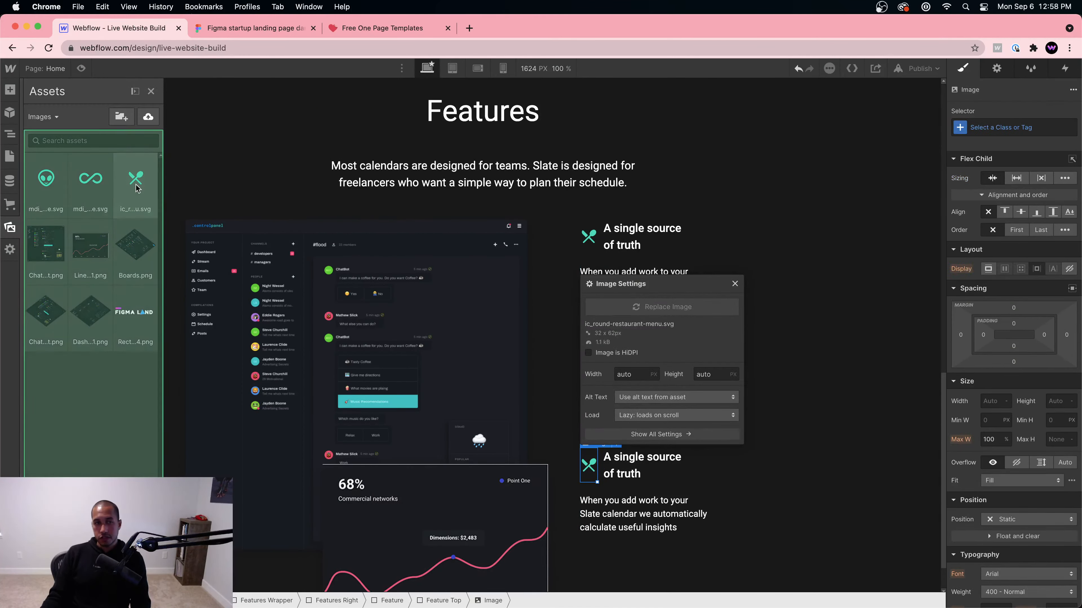
click(51, 188)
click(88, 187)
click(569, 206)
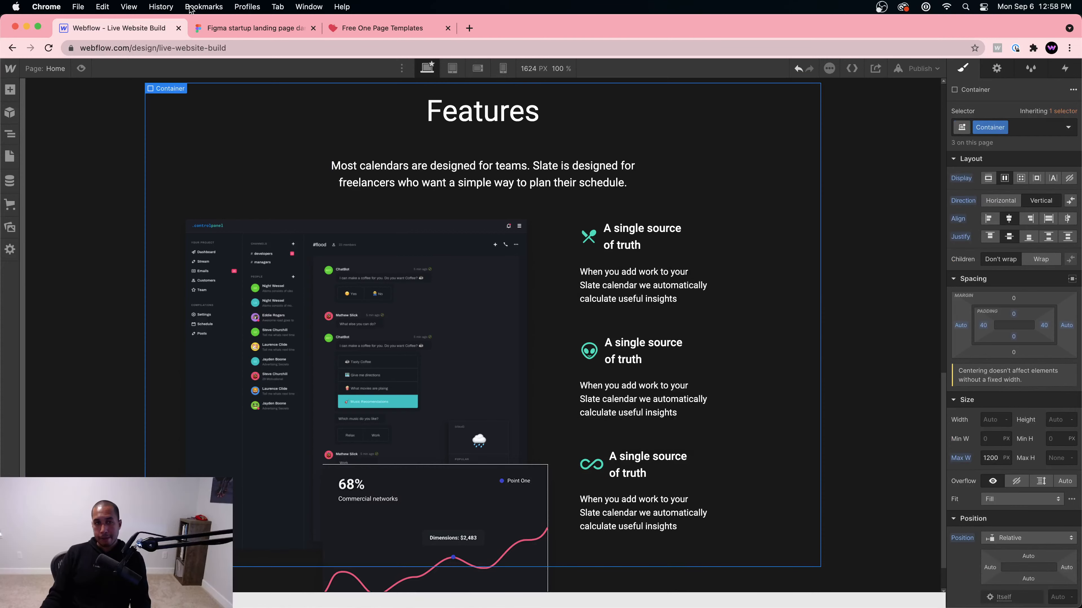
Step: Copy 'Intuitive interface' from Figma and paste it as the second feature's heading
click(238, 29)
double_click(697, 391)
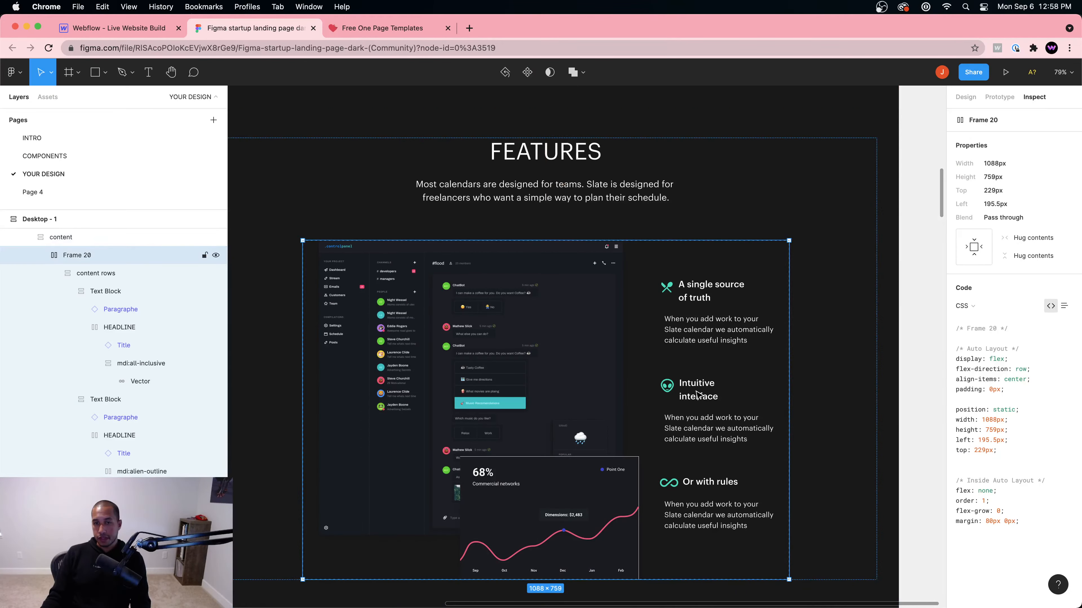
double_click(697, 394)
double_click(698, 390)
double_click(699, 388)
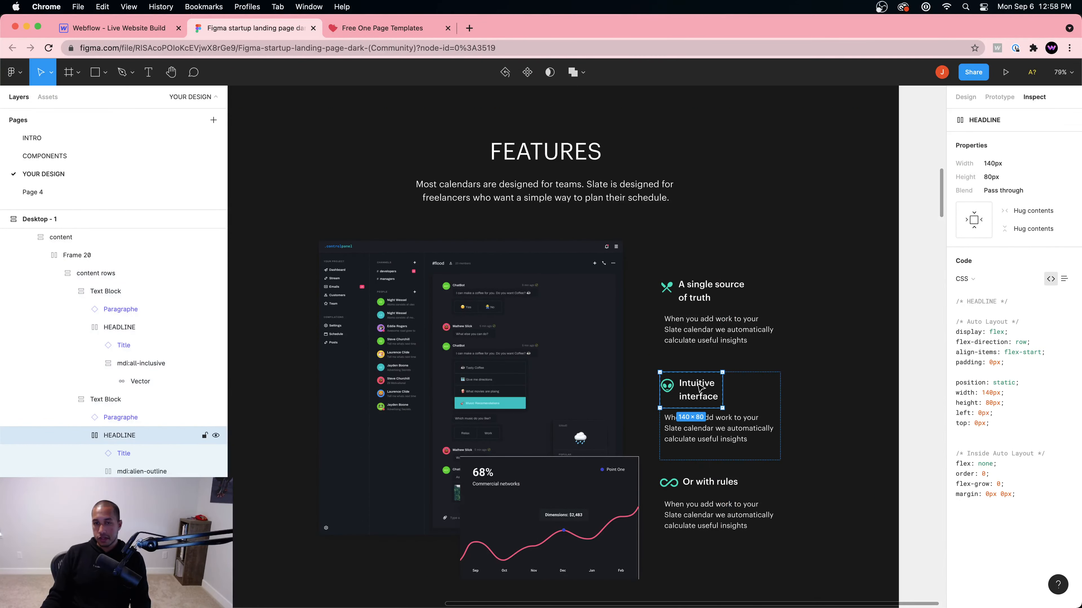
double_click(699, 387)
double_click(698, 387)
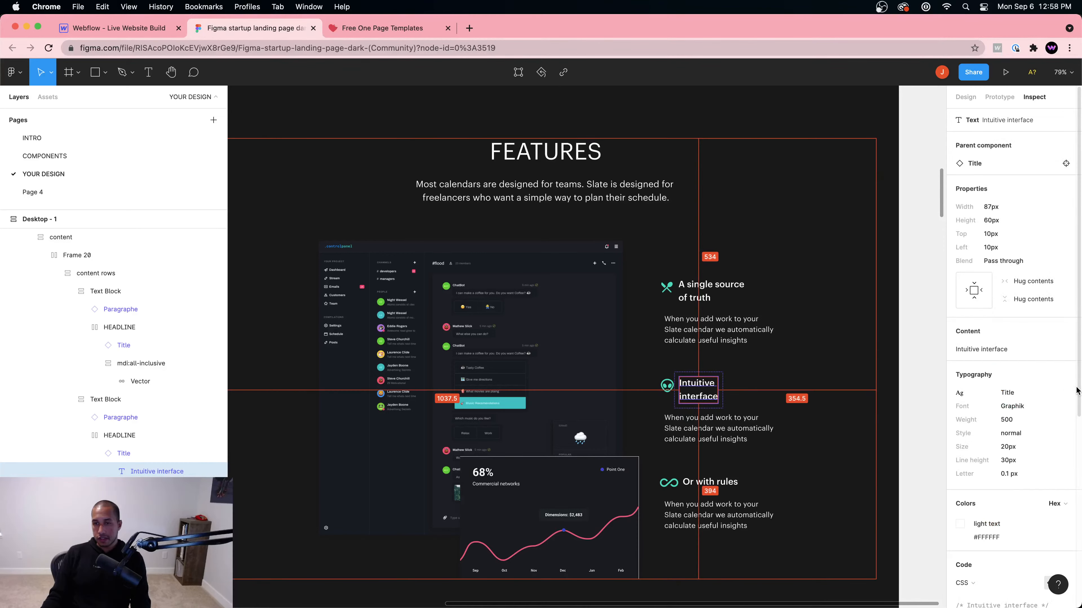
click(1054, 331)
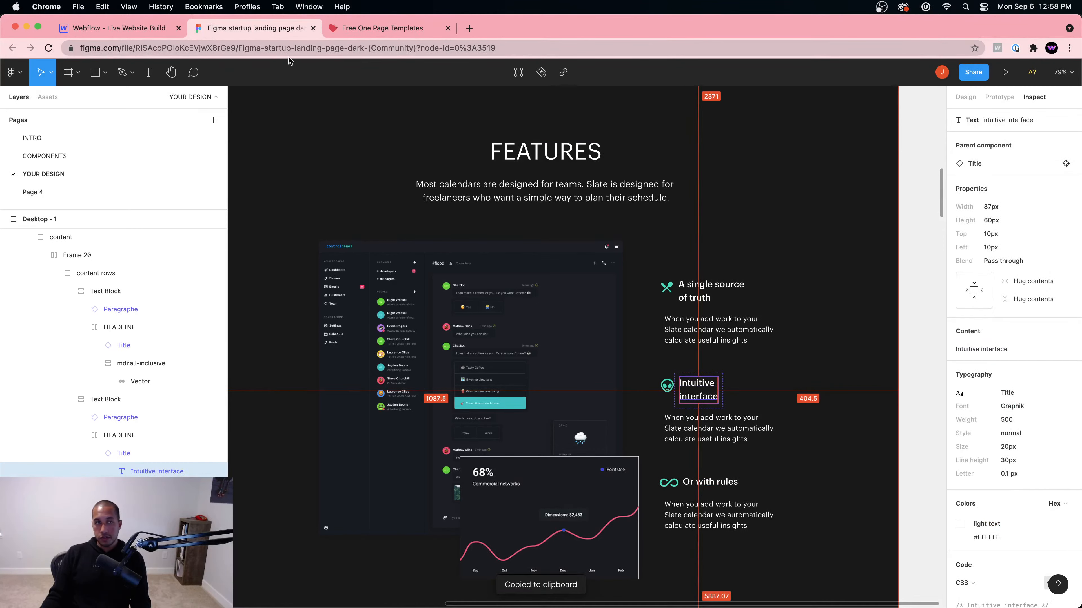
click(115, 28)
click(633, 349)
double_click(634, 348)
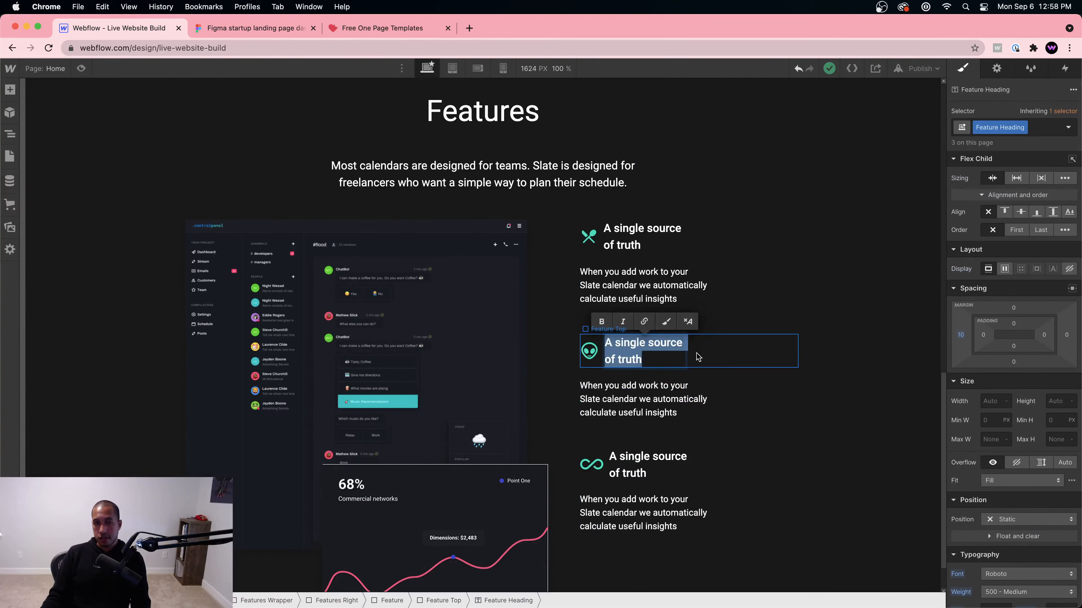
key(super+v)
Step: Copy the second feature's paragraph text from Figma into its Webflow paragraph
click(269, 35)
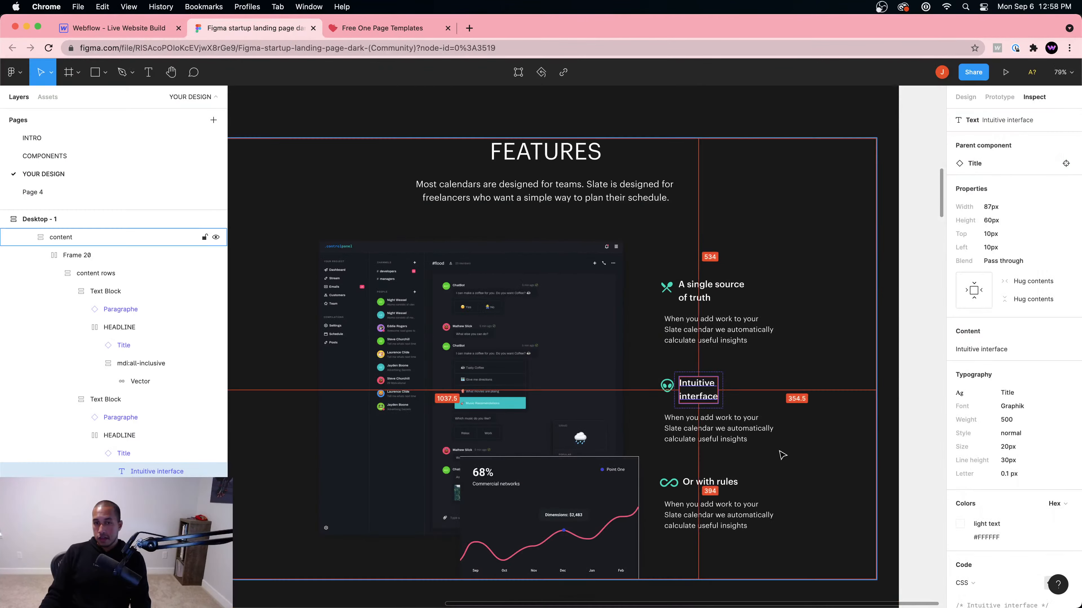
click(728, 485)
click(703, 428)
double_click(702, 427)
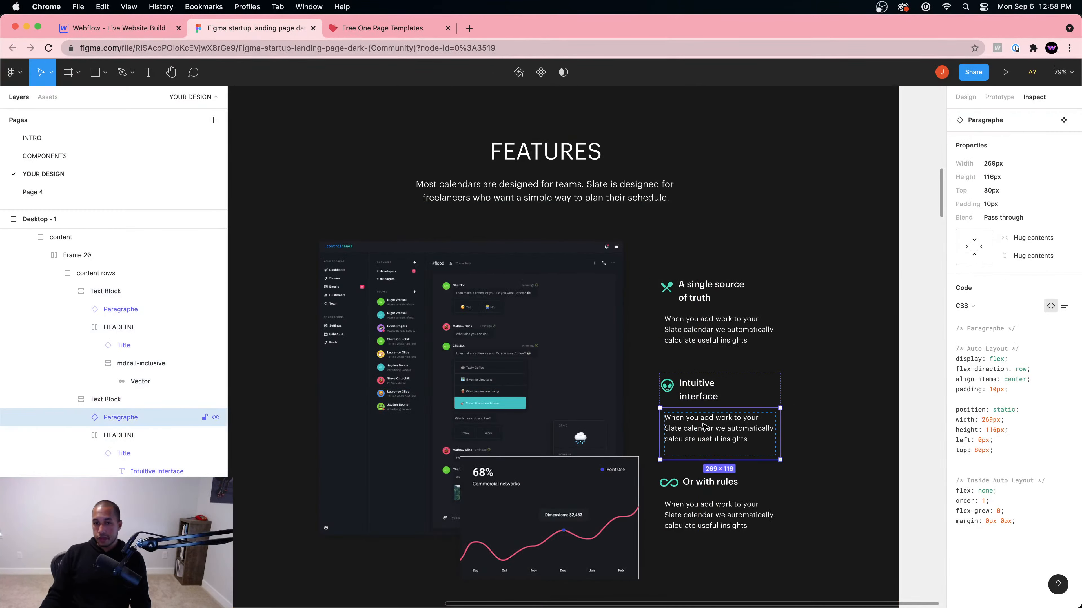
double_click(703, 427)
double_click(706, 432)
key(alt)
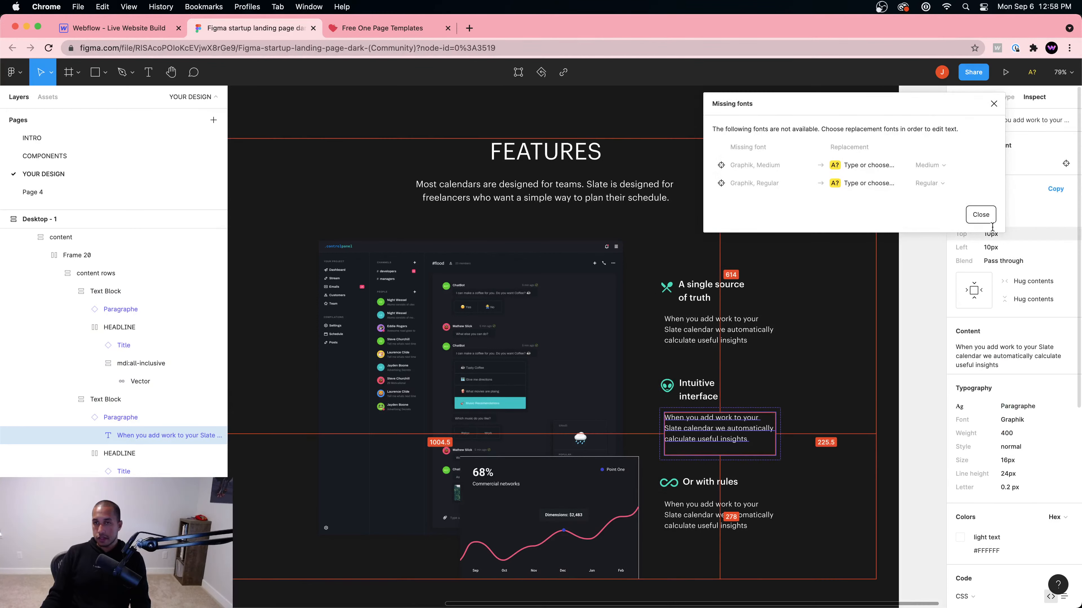
click(976, 215)
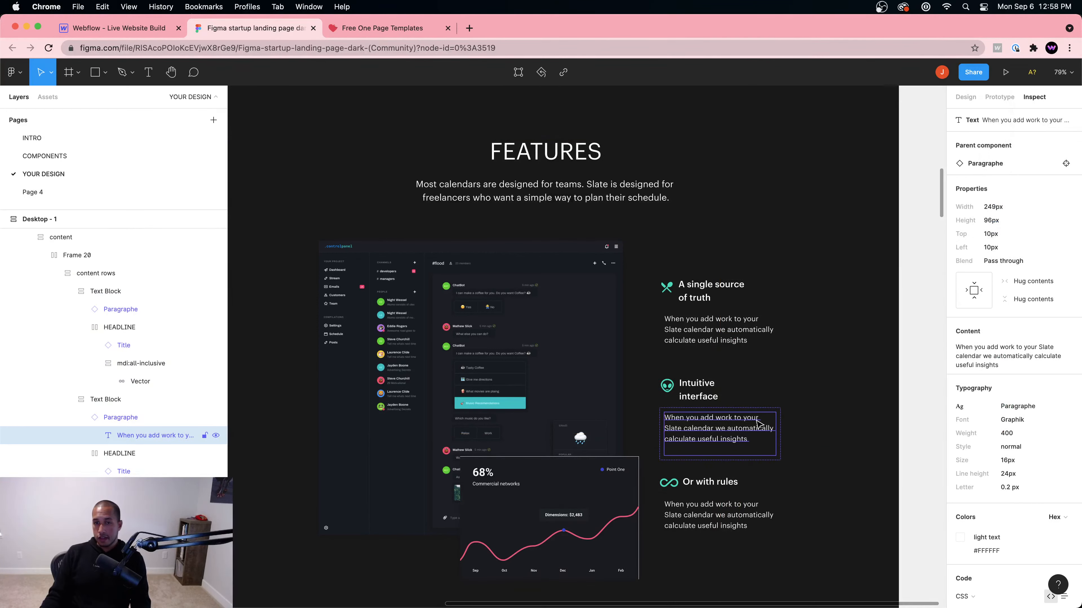
click(756, 441)
double_click(767, 435)
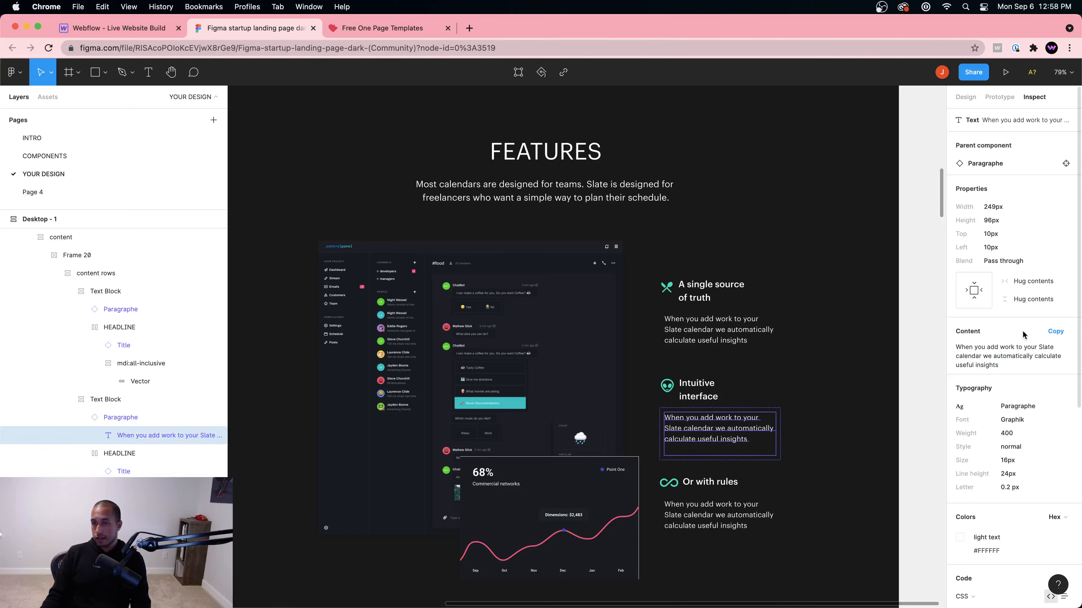
click(1051, 335)
click(147, 30)
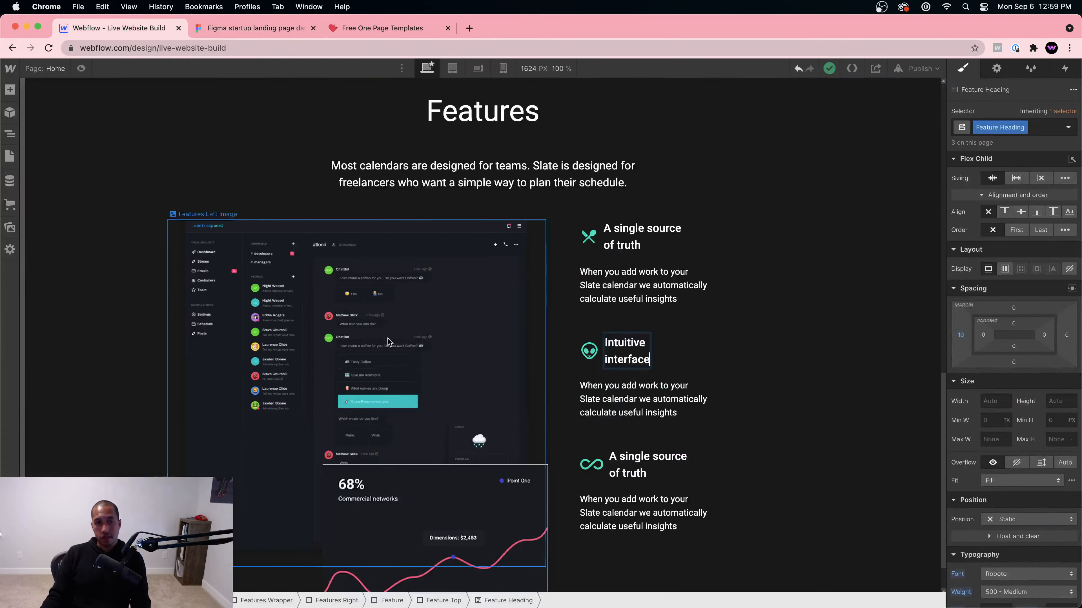
double_click(694, 408)
key(super+v)
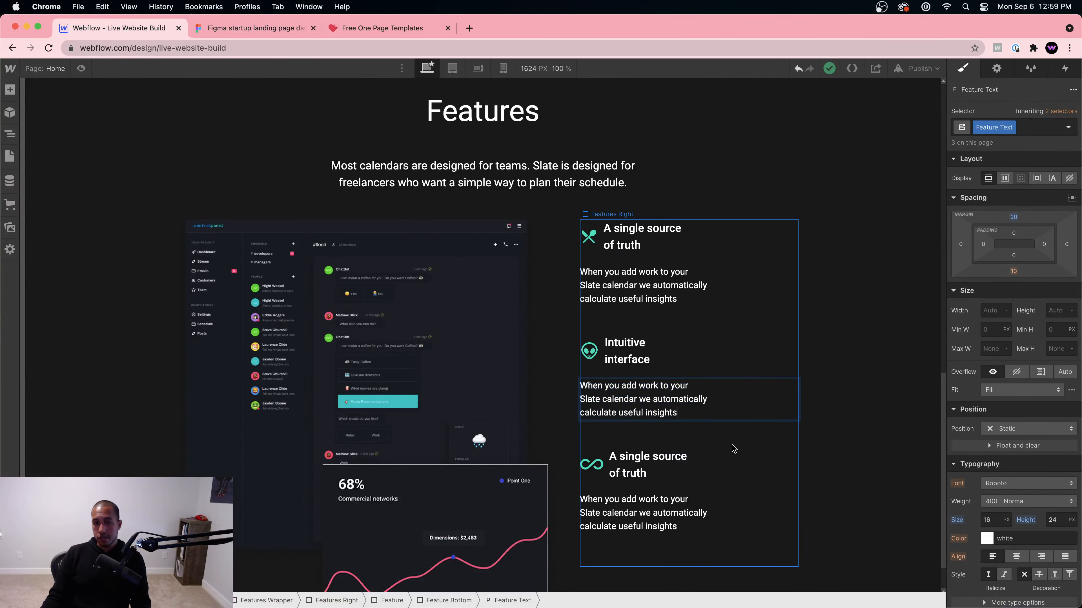
Step: Copy 'Or with rules' from Figma and paste it as the third feature's heading
click(244, 28)
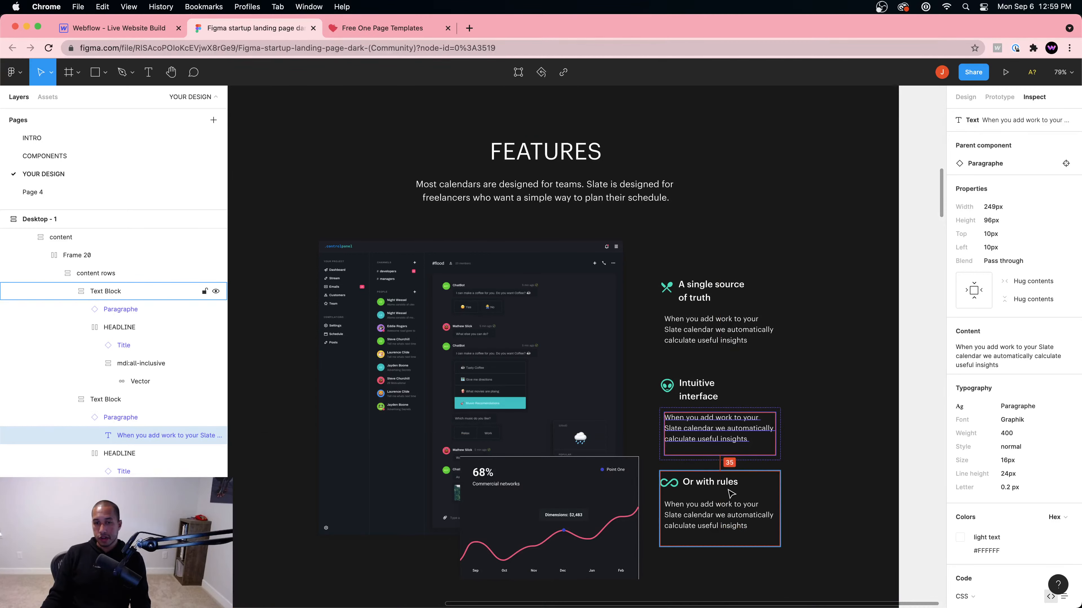
double_click(719, 483)
double_click(712, 484)
double_click(712, 484)
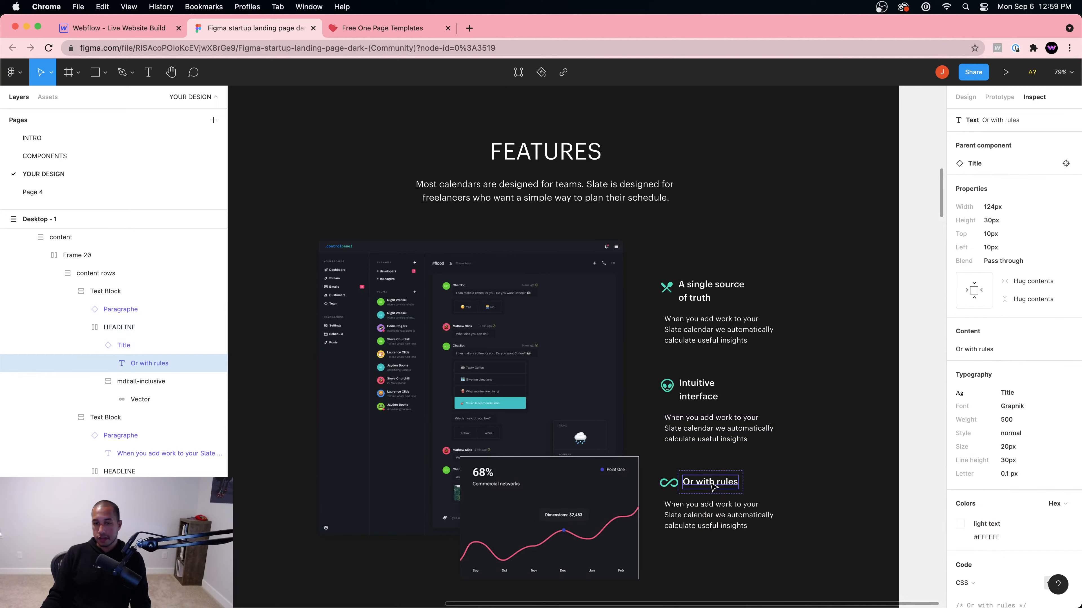
click(1044, 353)
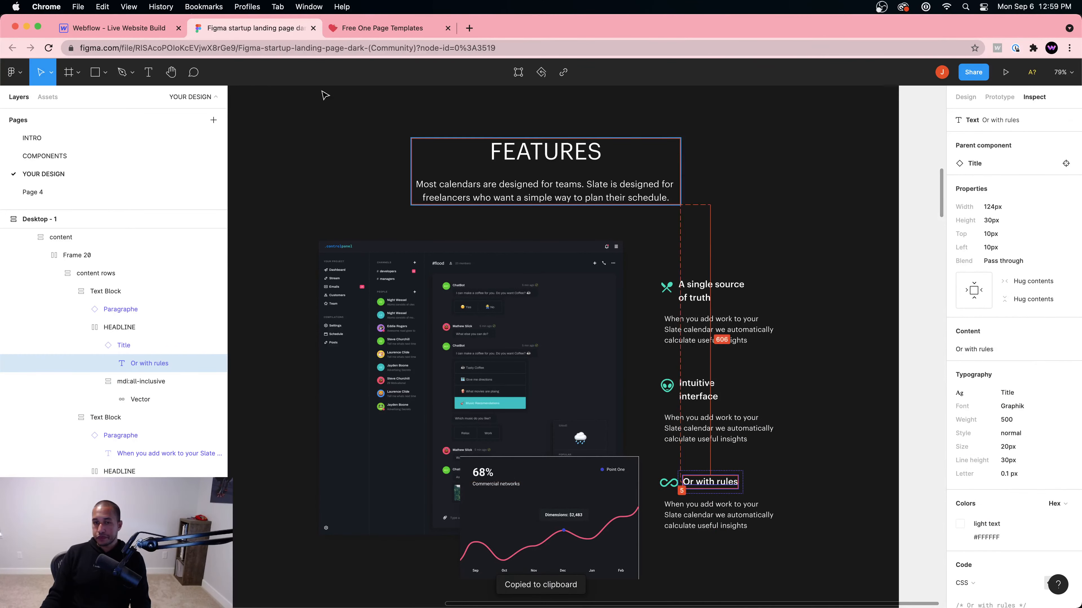
click(145, 26)
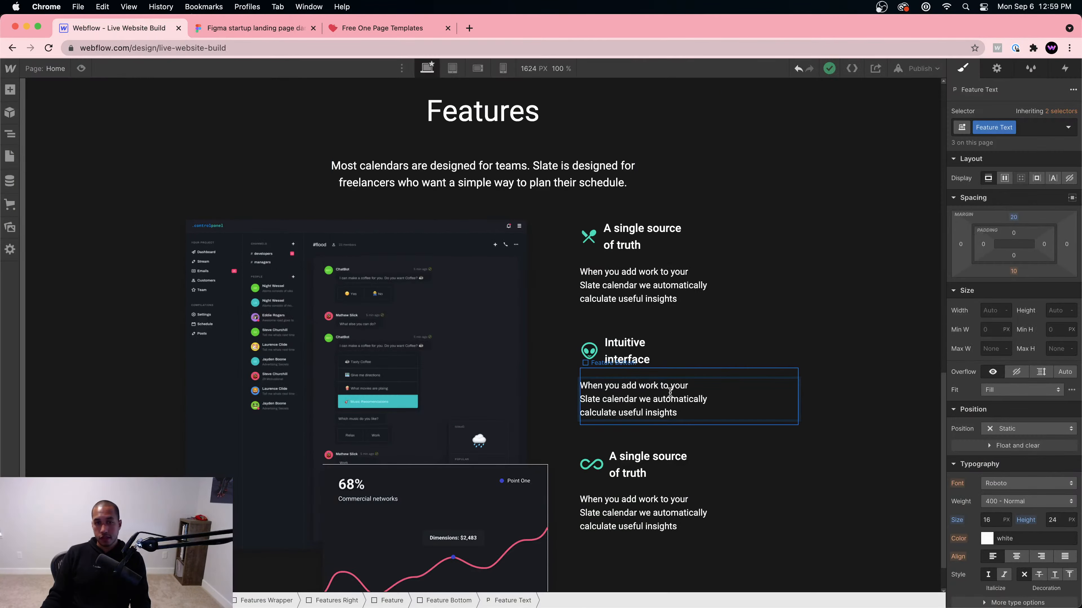
click(647, 465)
double_click(647, 465)
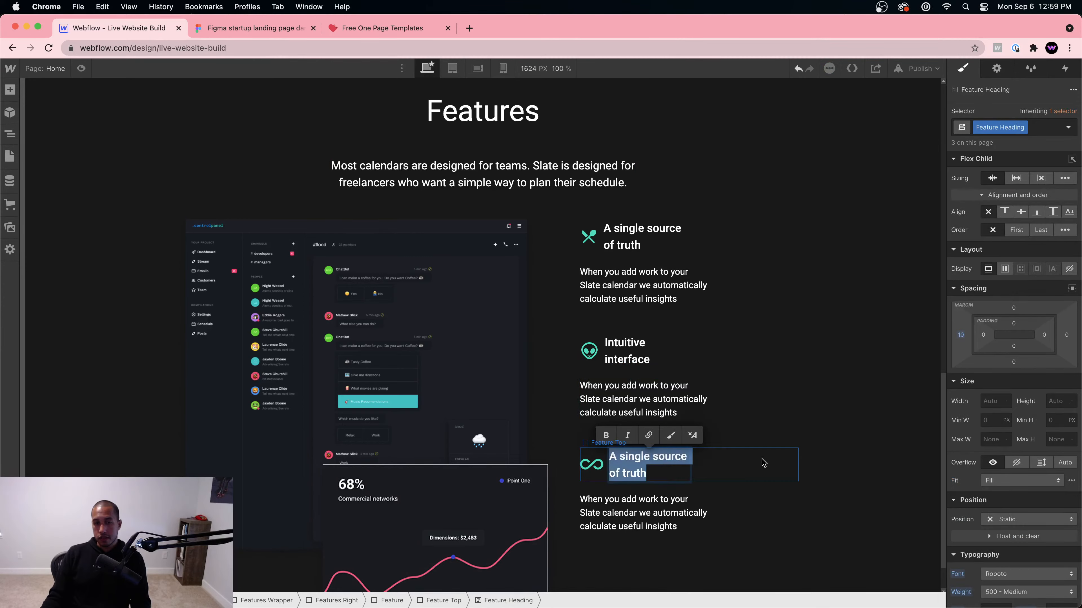
key(super+v)
click(805, 475)
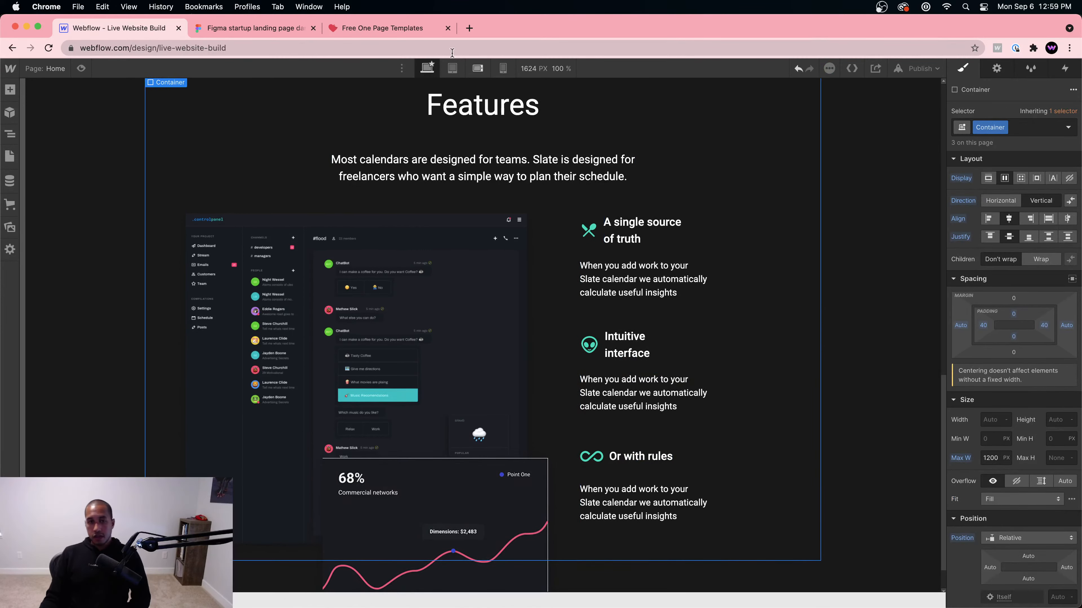
click(258, 29)
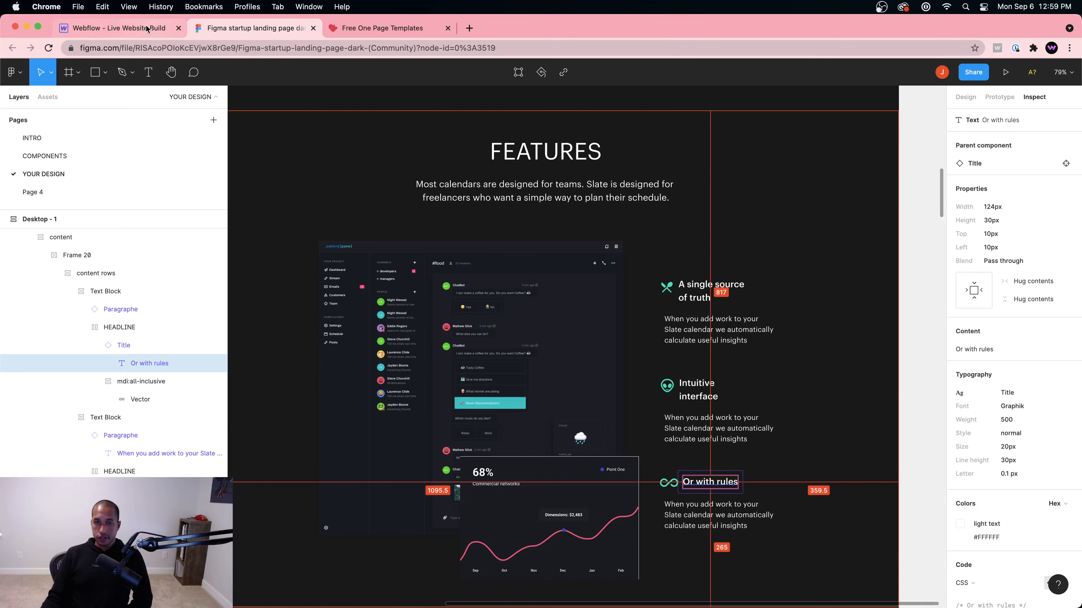
click(115, 27)
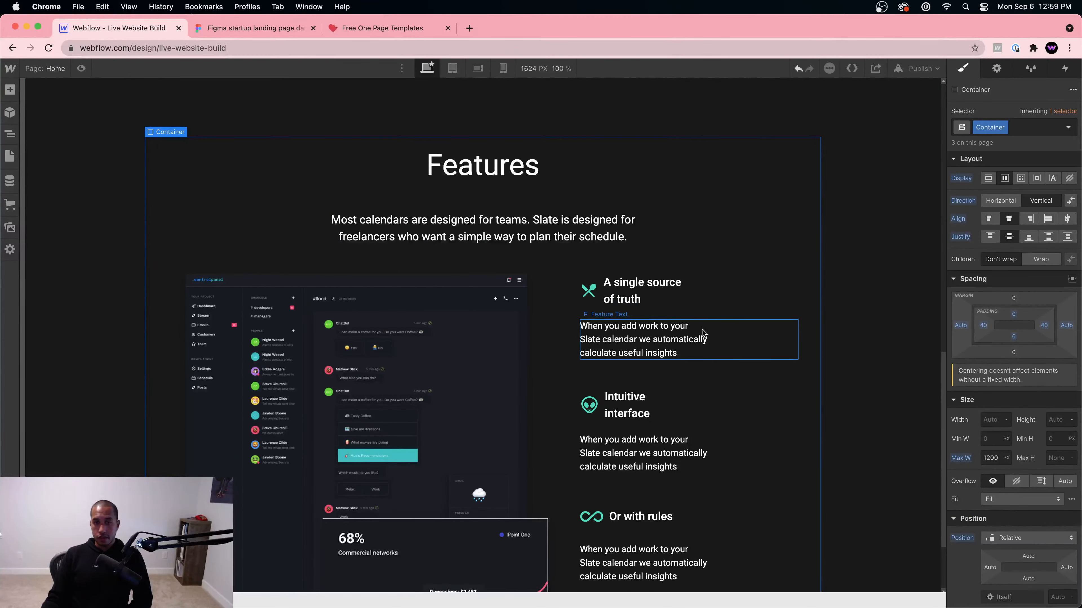
Step: Adjust the left margin of the Features Right list
click(724, 313)
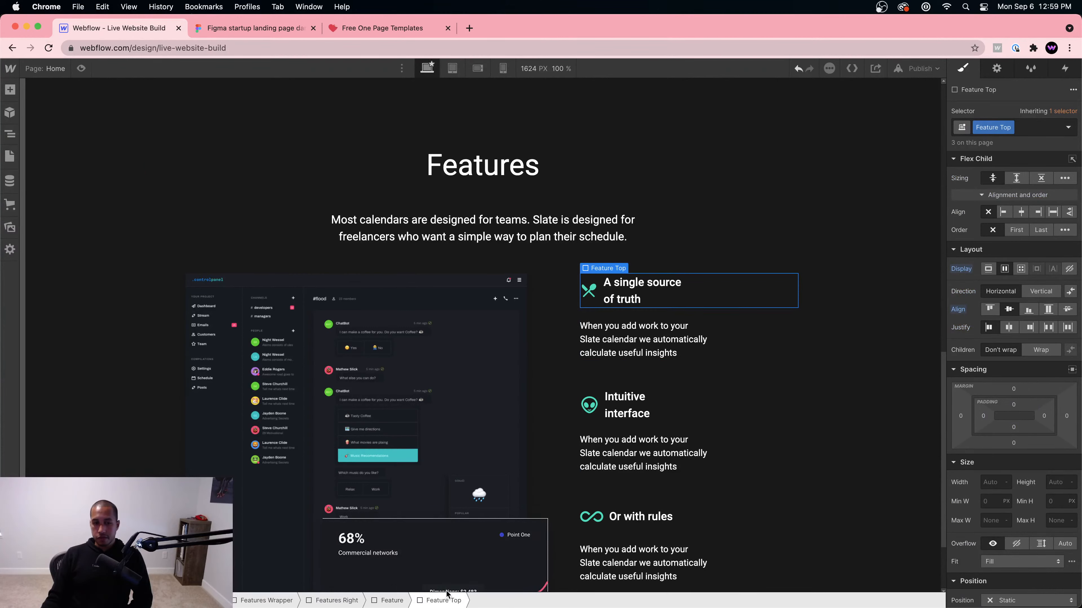
click(342, 601)
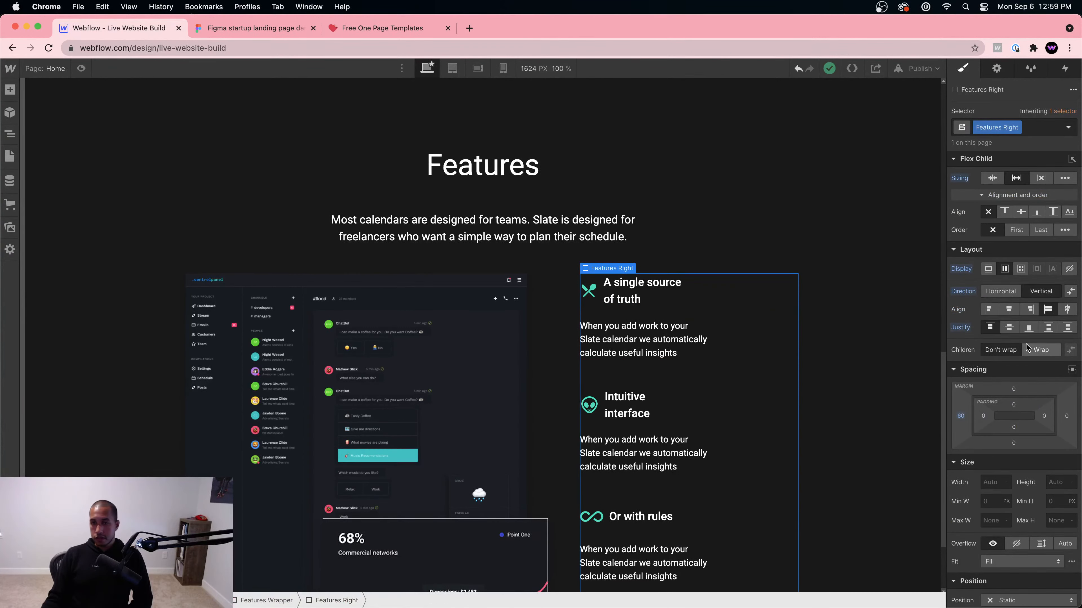
drag(960, 416, 950, 415)
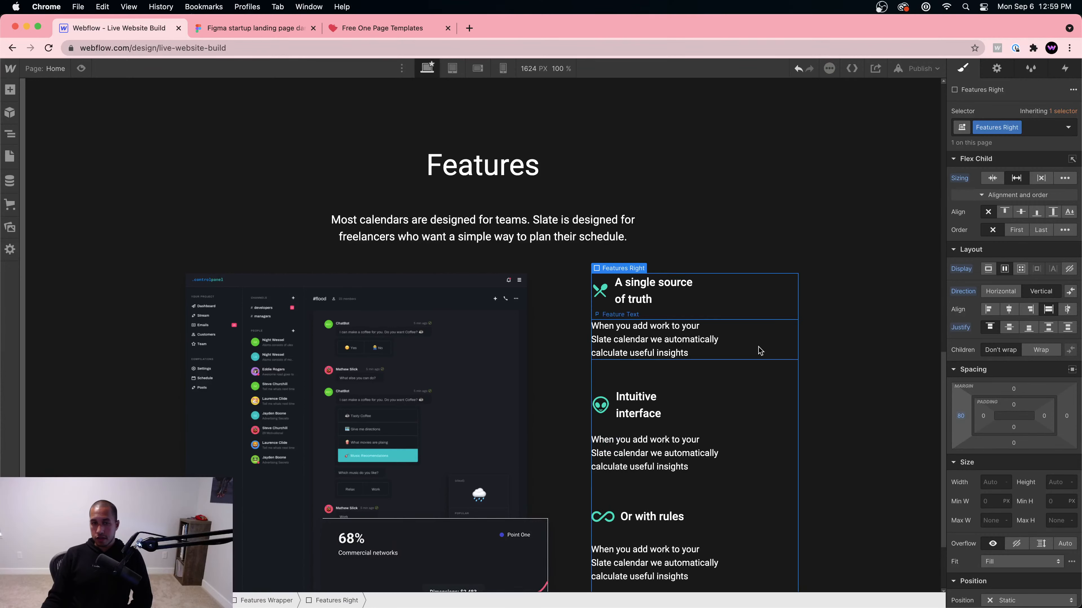
Step: Preview the Features section, compare it with the Figma design, then exit preview
click(81, 68)
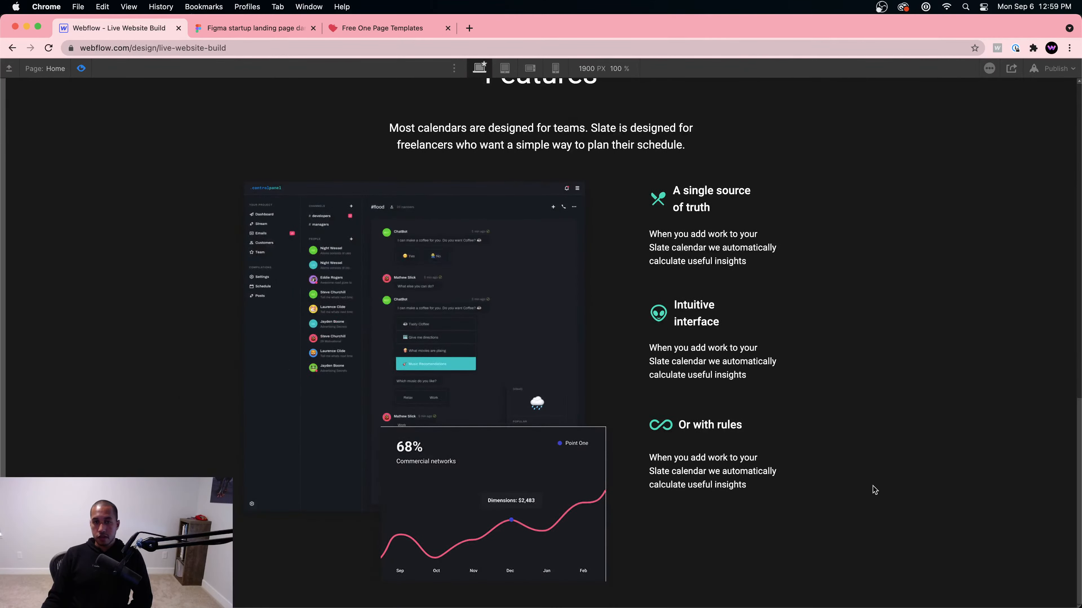
click(252, 28)
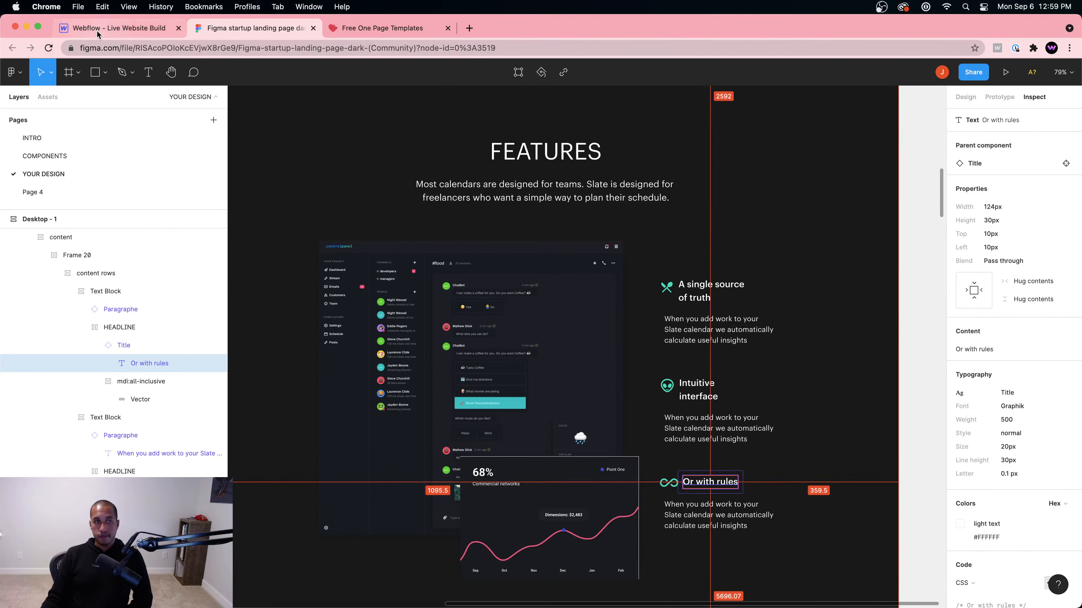
click(117, 27)
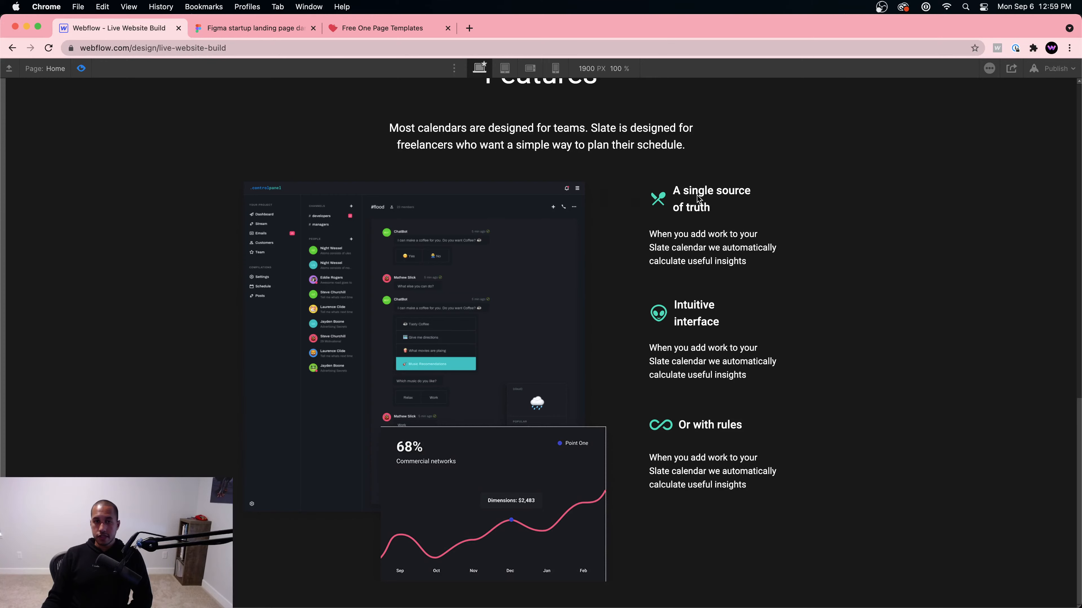
click(277, 28)
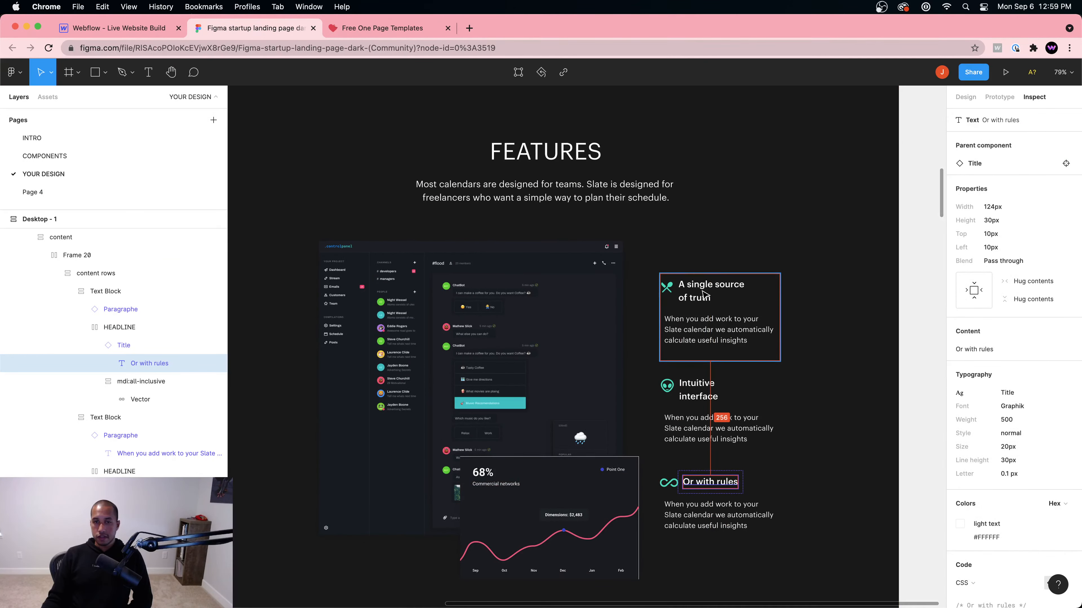
click(112, 29)
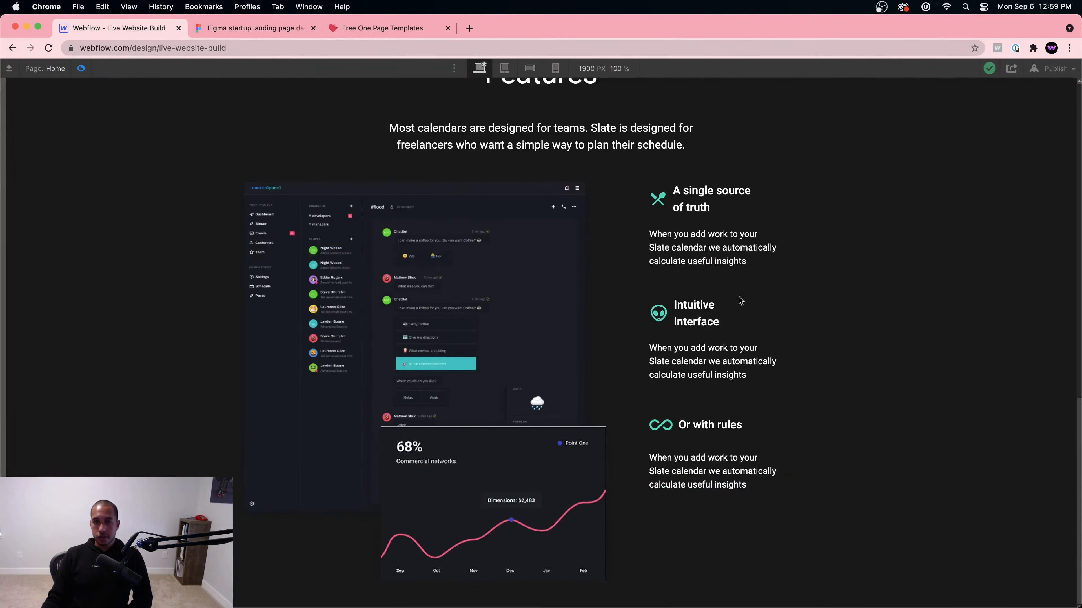
click(79, 70)
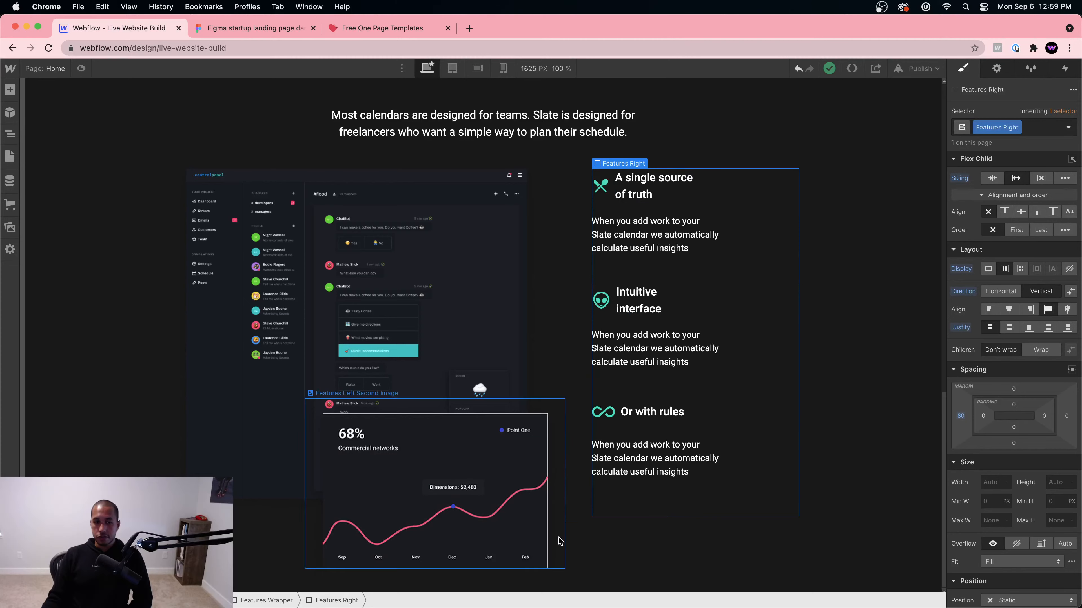
Step: Centre the Features Right contents vertically and reset Section 2 height to Auto
click(1009, 327)
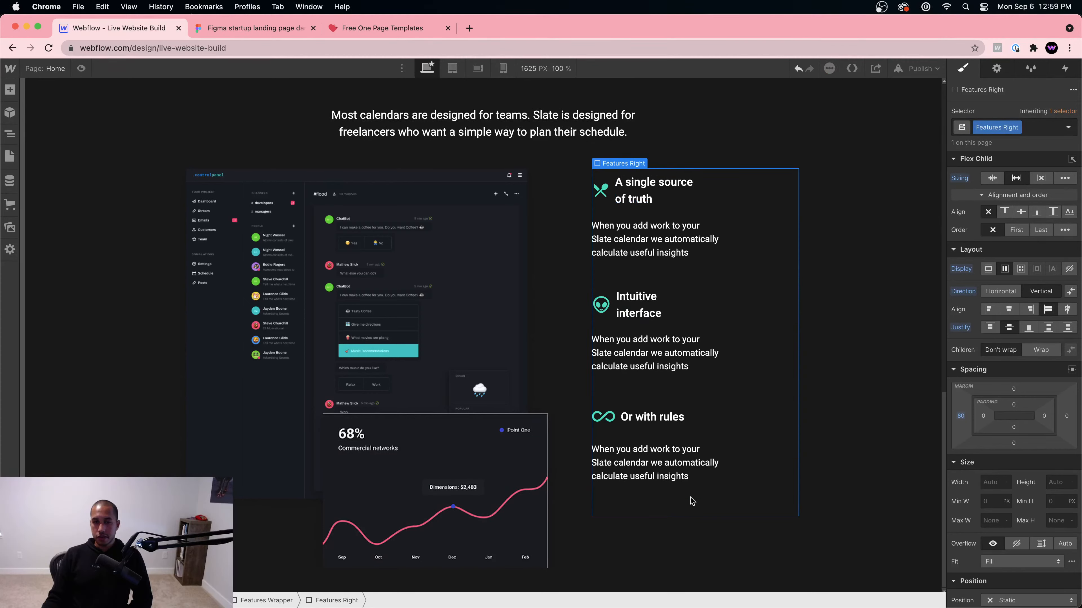
click(545, 485)
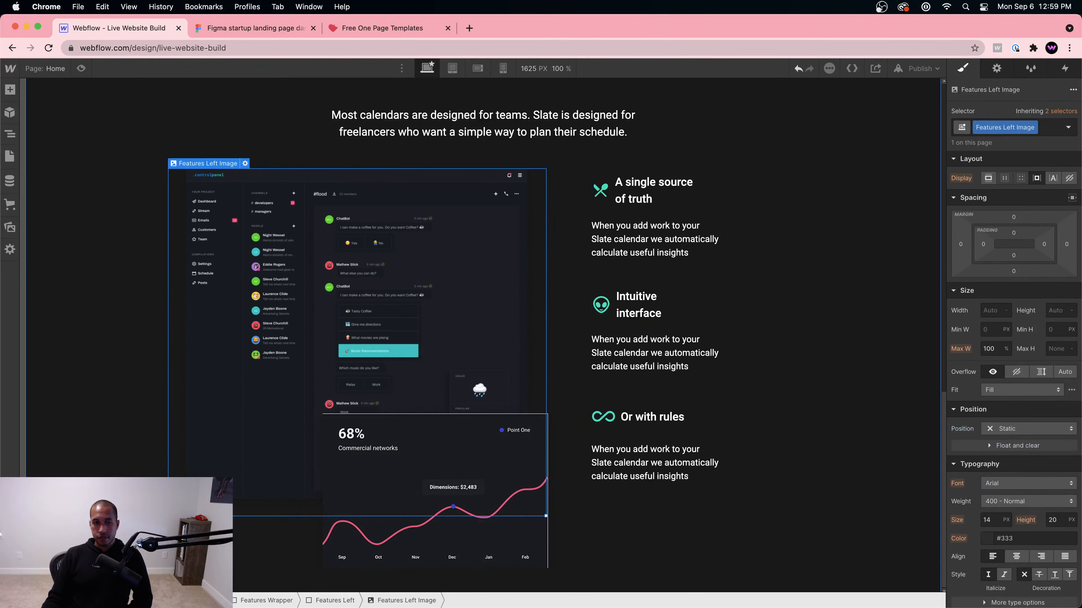
click(265, 601)
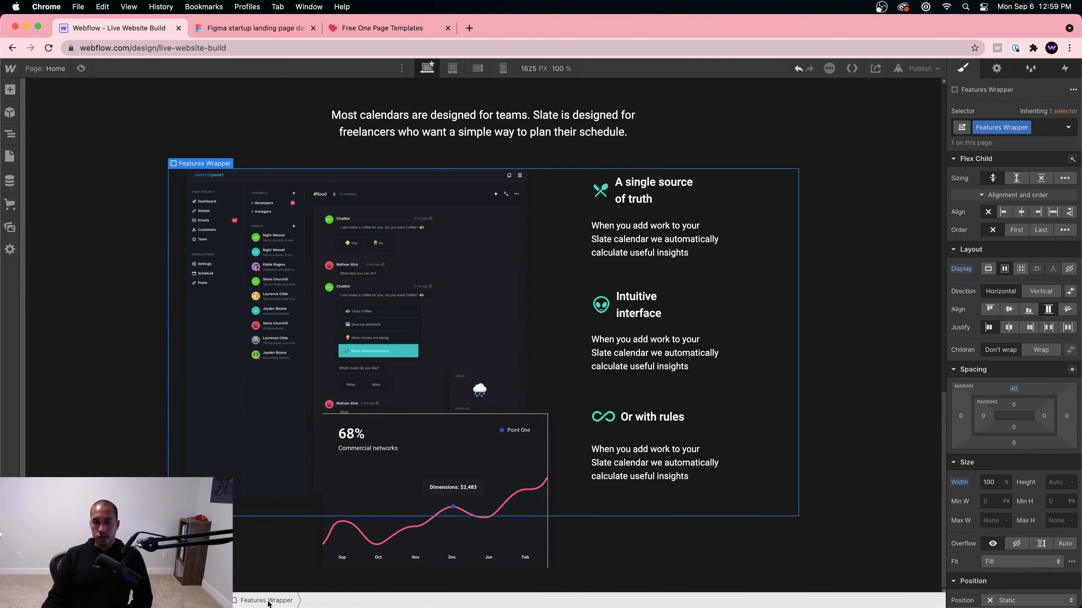
click(207, 600)
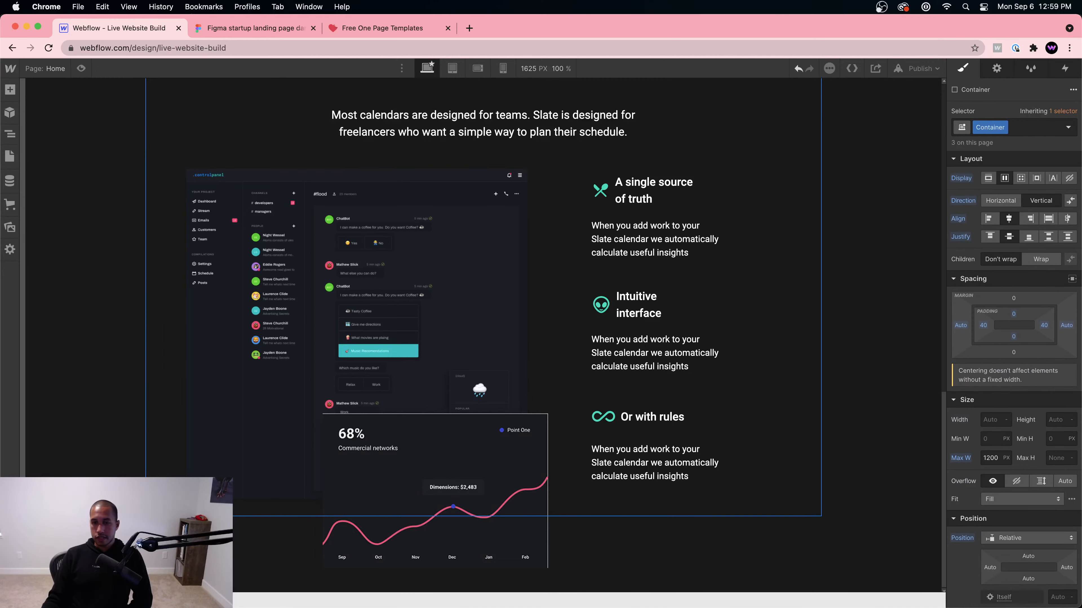
click(159, 601)
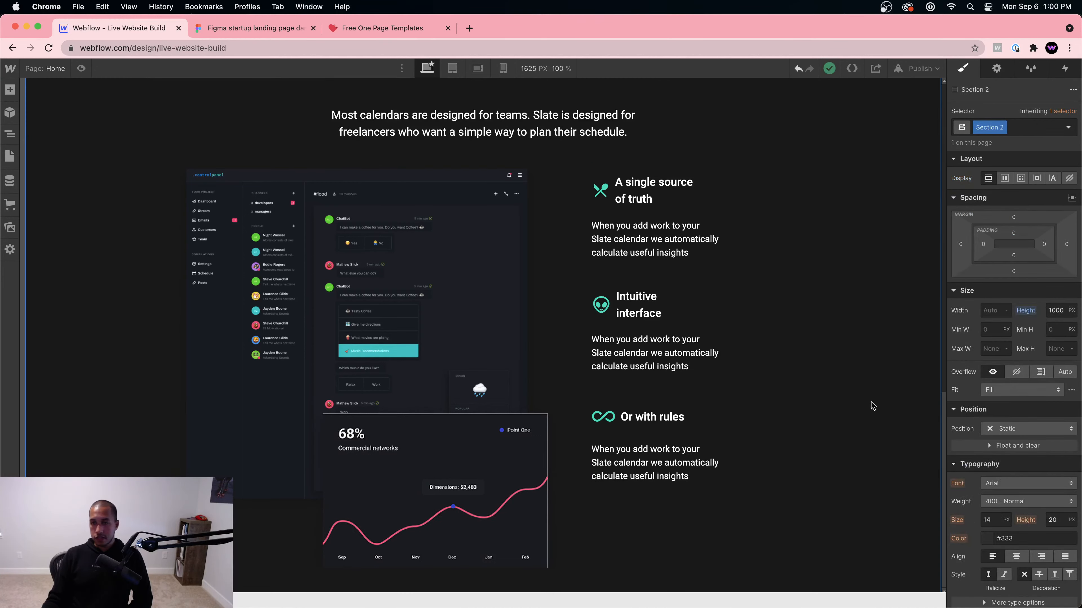
click(1024, 312)
click(1008, 330)
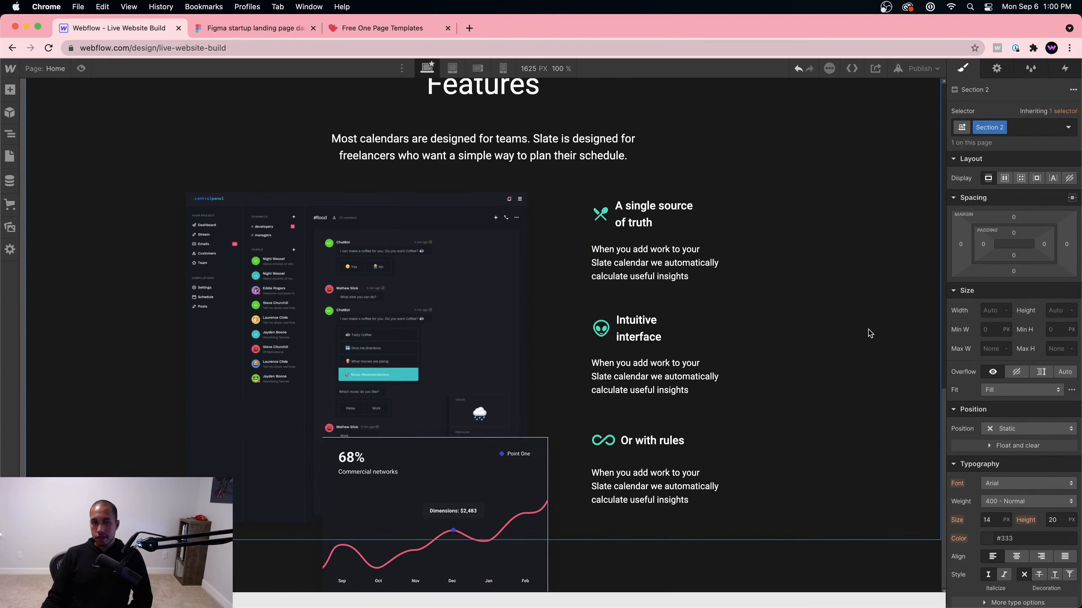
Step: Give Section 2 a 100 px bottom padding
mouse_move(1016, 254)
mouse_down()
mouse_move(909, 296)
mouse_move(1024, 252)
mouse_up()
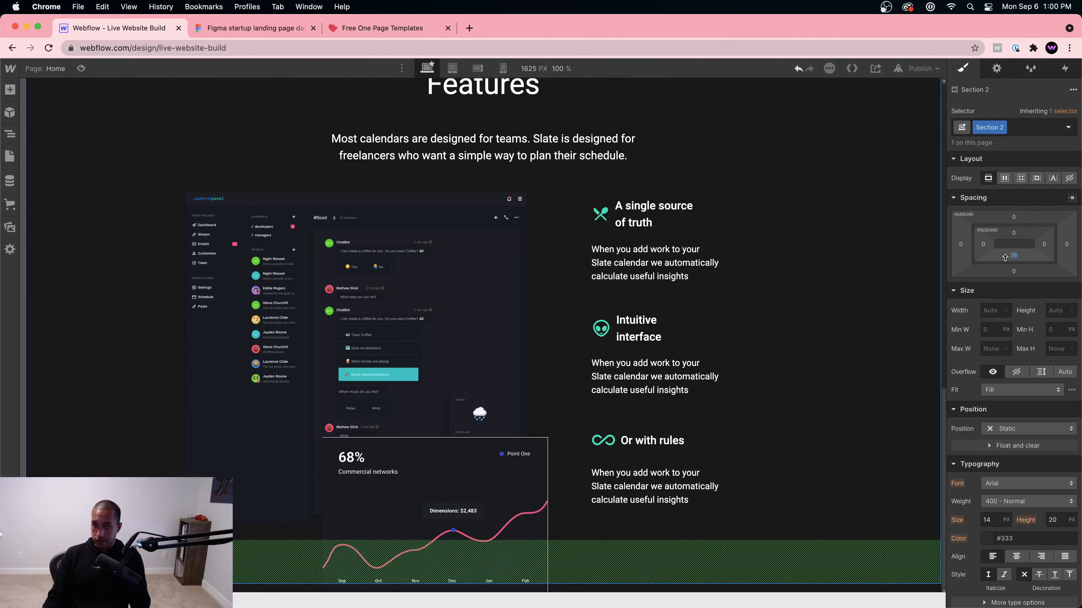
click(1014, 257)
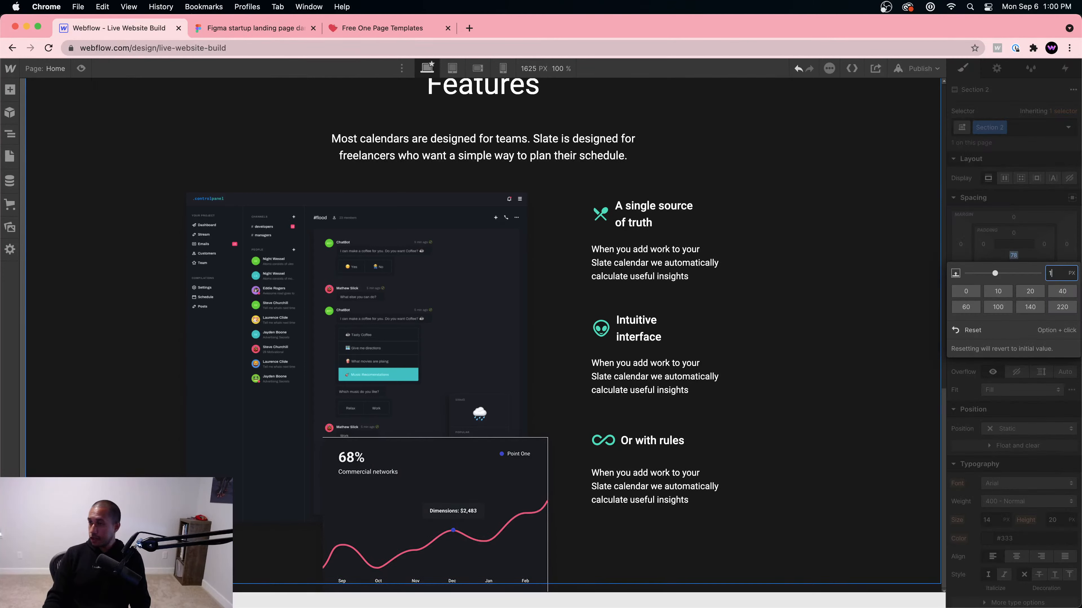
key(Return)
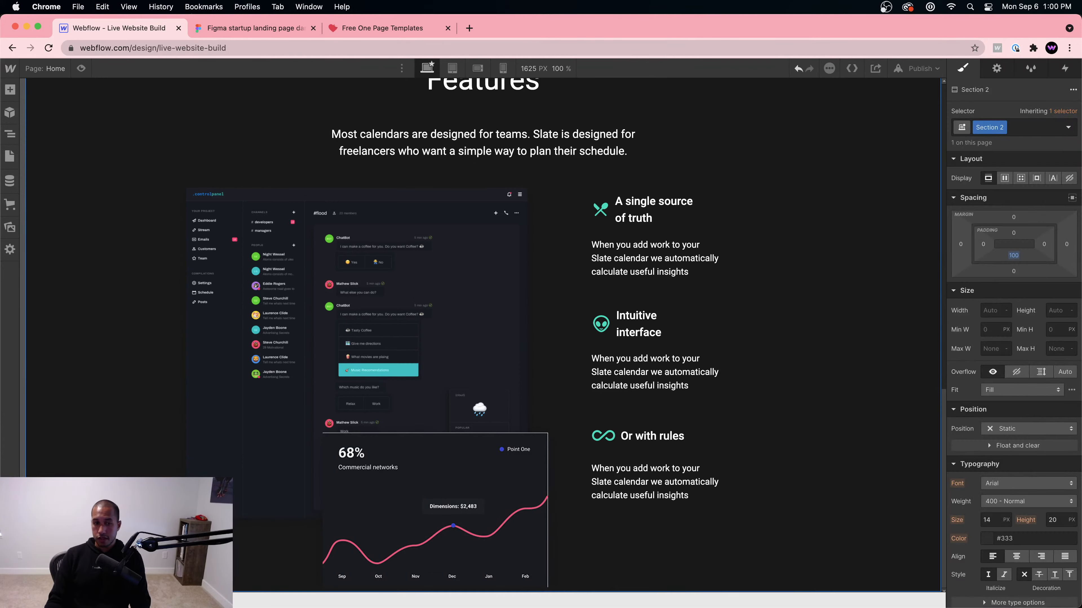
click(798, 481)
scroll(851, 479, up, 8)
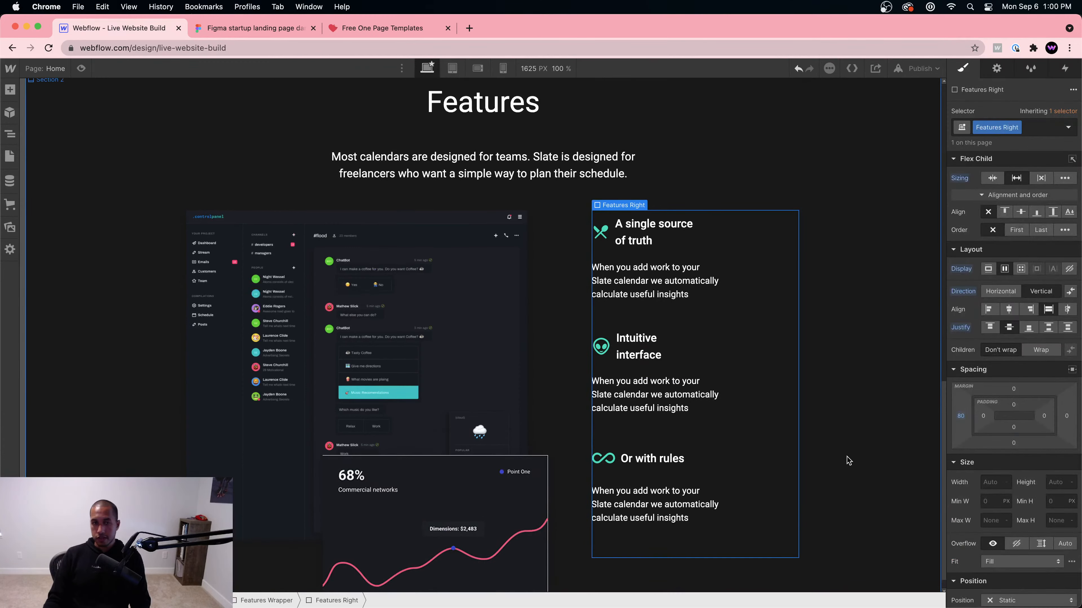
scroll(702, 321, down, 7)
scroll(567, 227, up, 3)
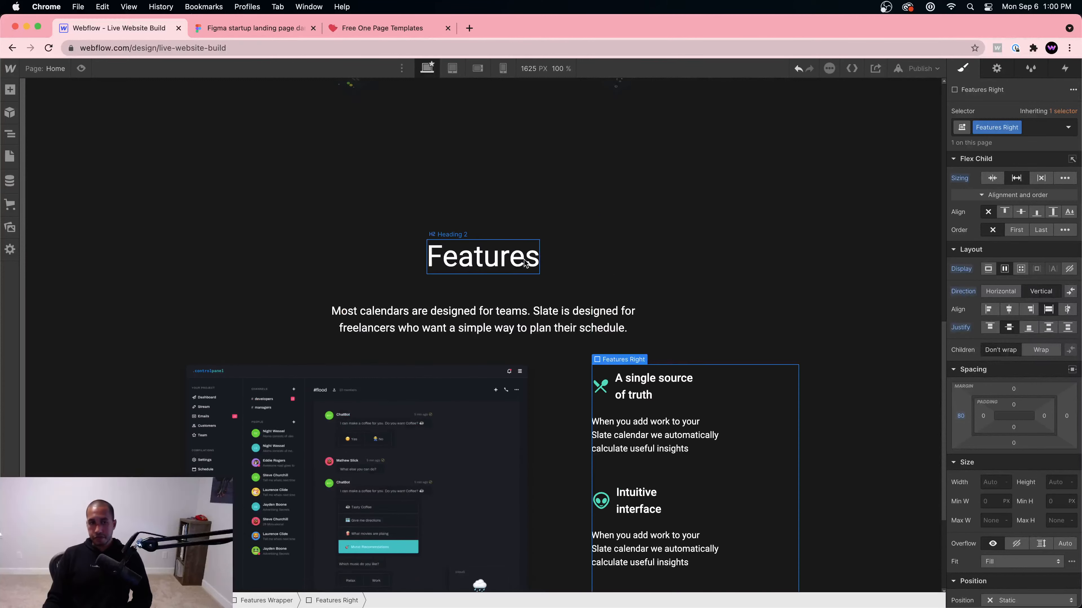
Step: Give the Features heading a new 'Features heading' class with 40 px top margin
click(598, 260)
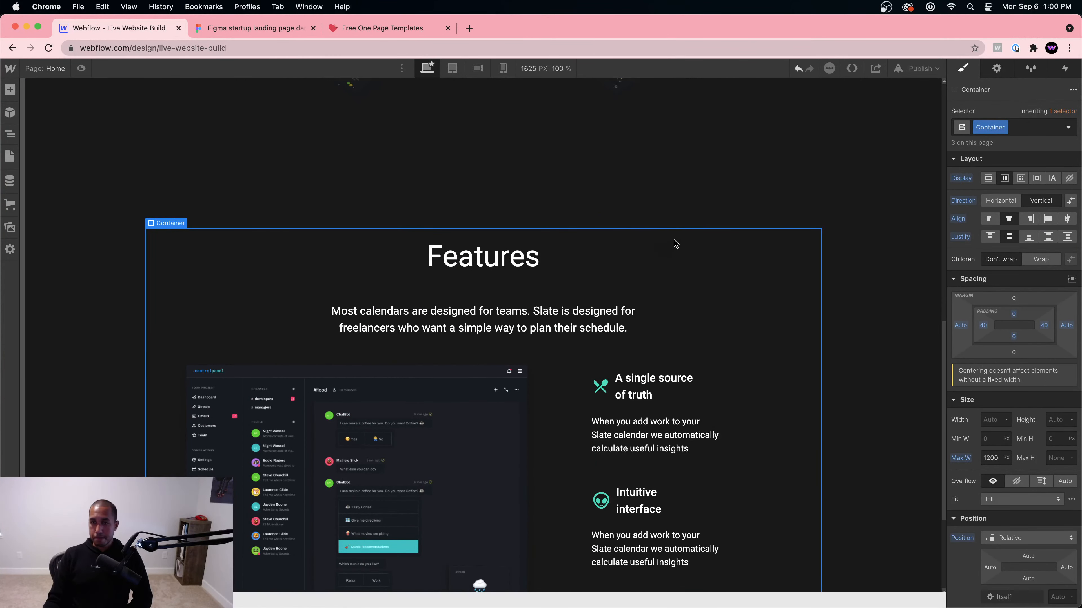
click(534, 252)
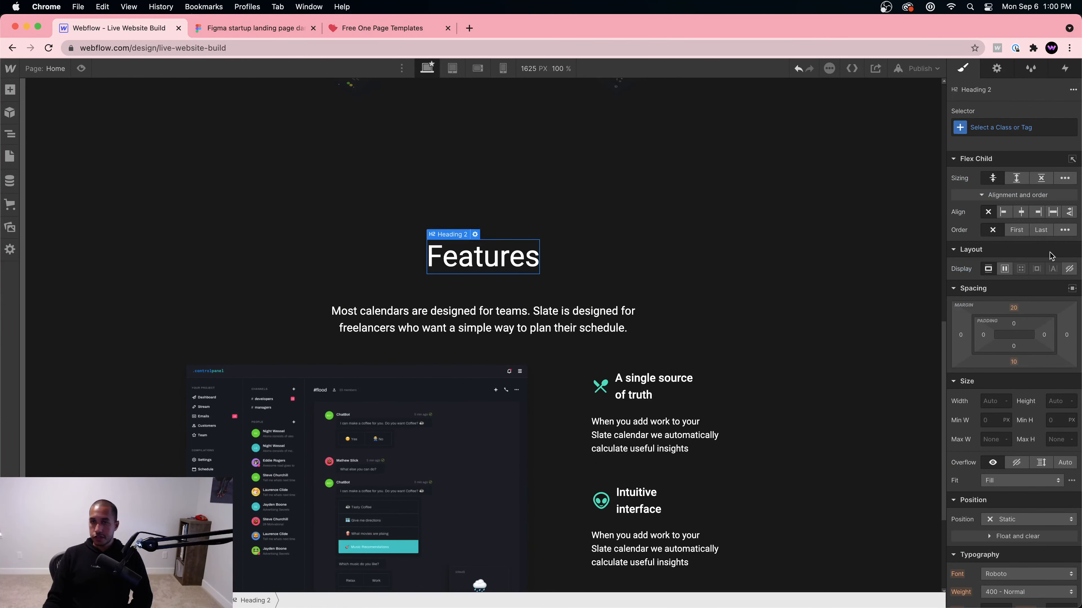
click(1005, 128)
text(Features)
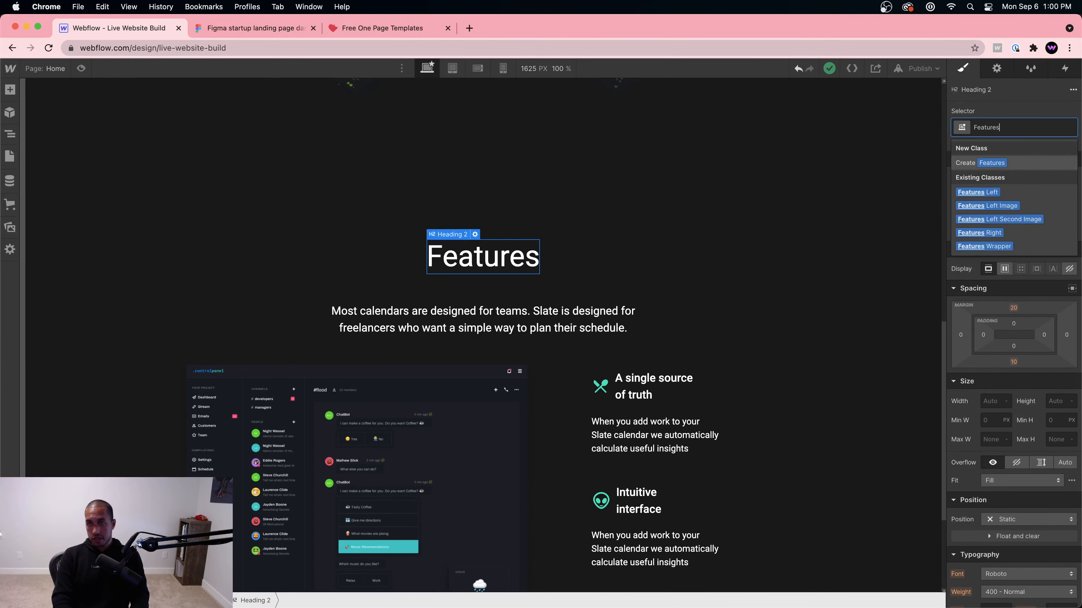
text( heading)
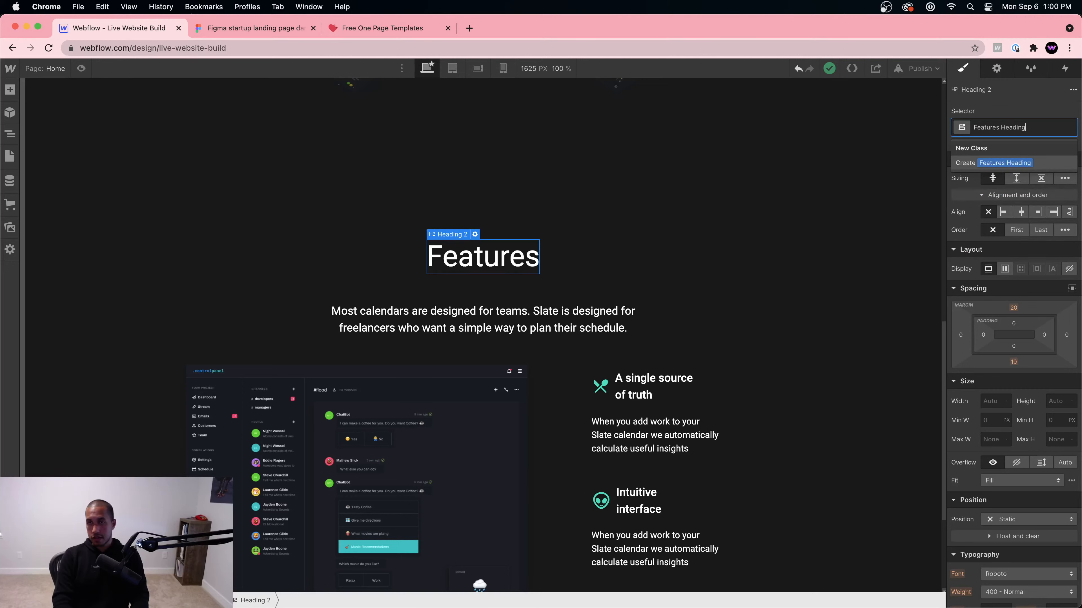
key(Return)
drag(1007, 307, 1008, 296)
Step: Preview the page to check the Features heading spacing, then exit preview
scroll(799, 288, up, 5)
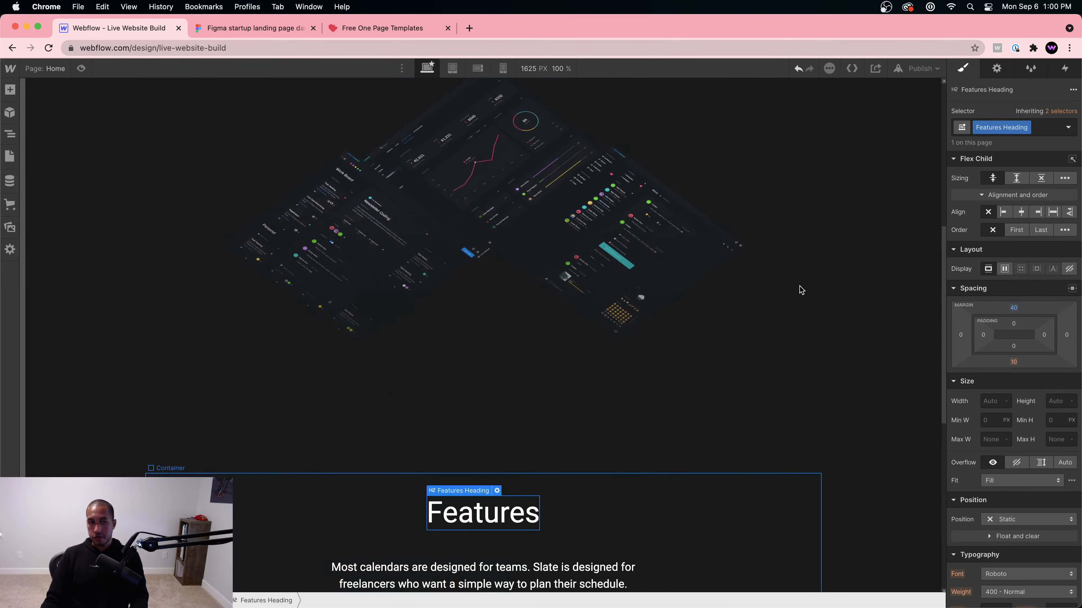
scroll(485, 348, up, 8)
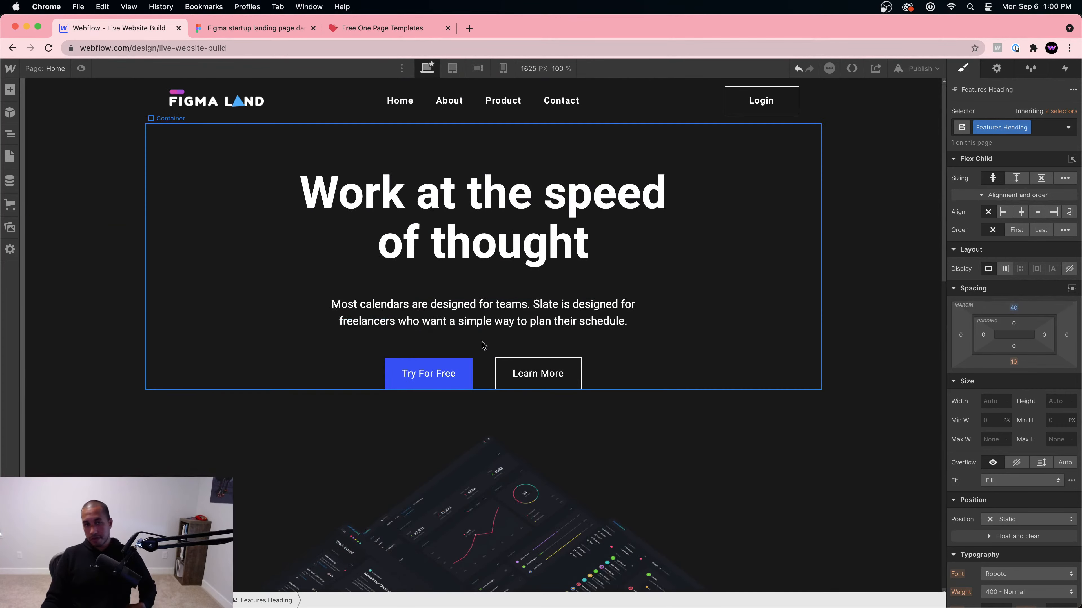
click(81, 68)
scroll(519, 281, down, 10)
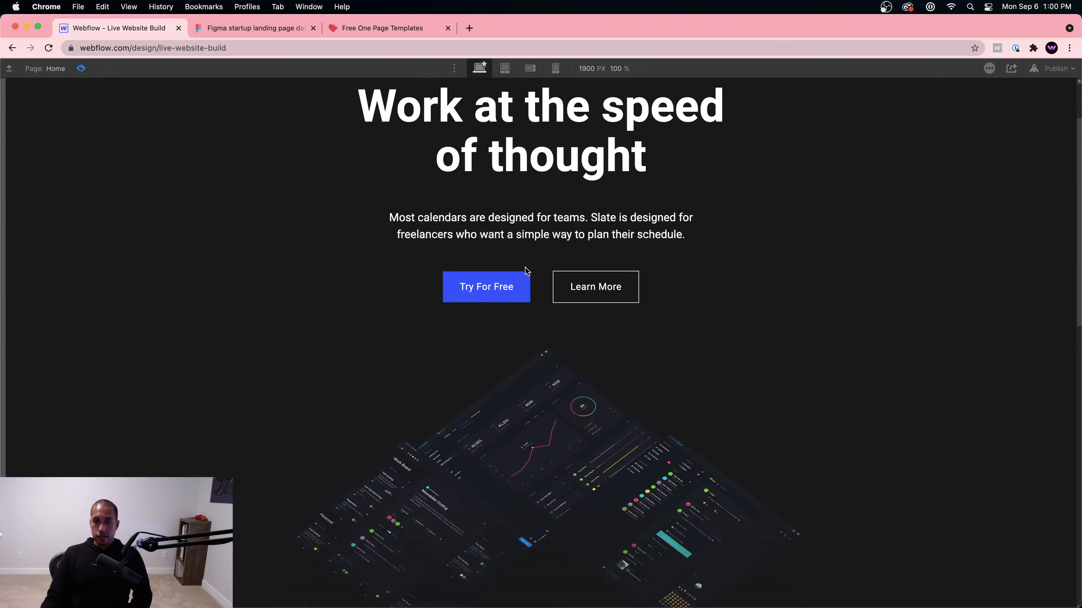
scroll(525, 267, down, 3)
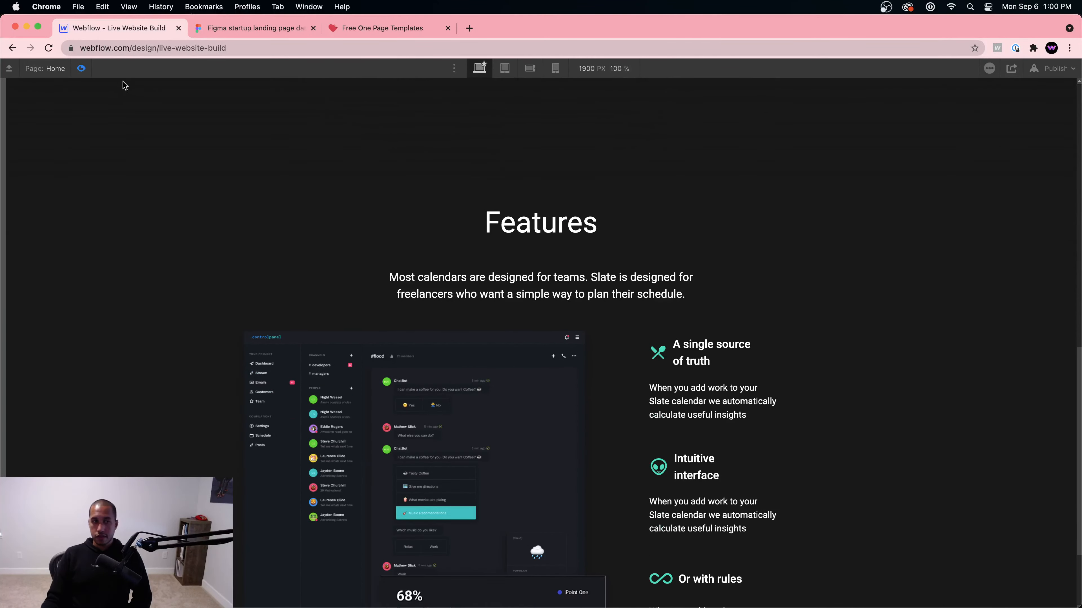
click(81, 68)
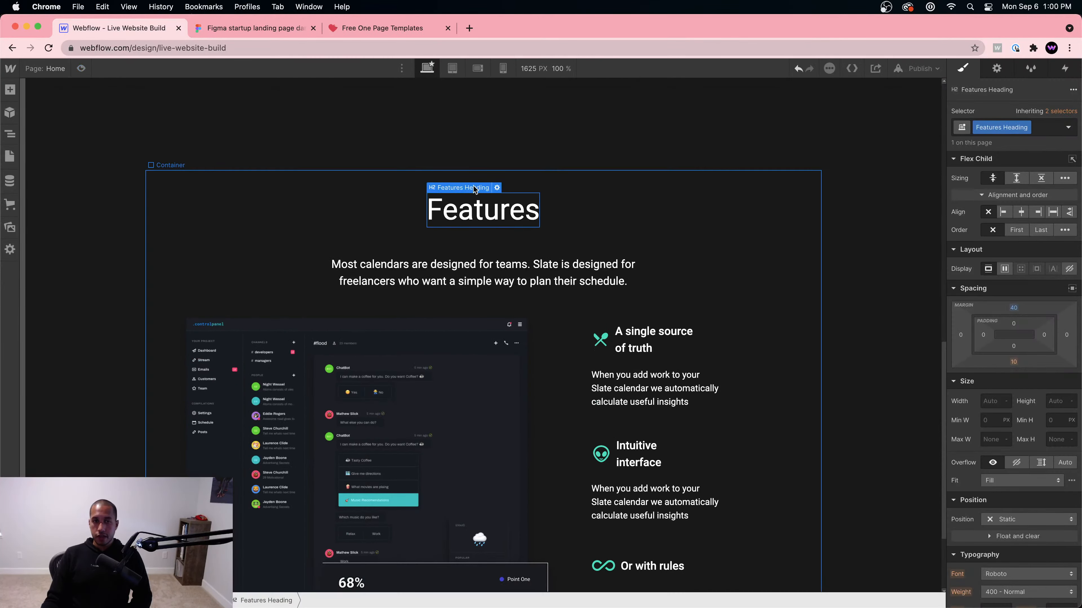
Step: Raise the Features Wrapper's top margin to 80 px, checking the spacing against the Figma design
click(535, 351)
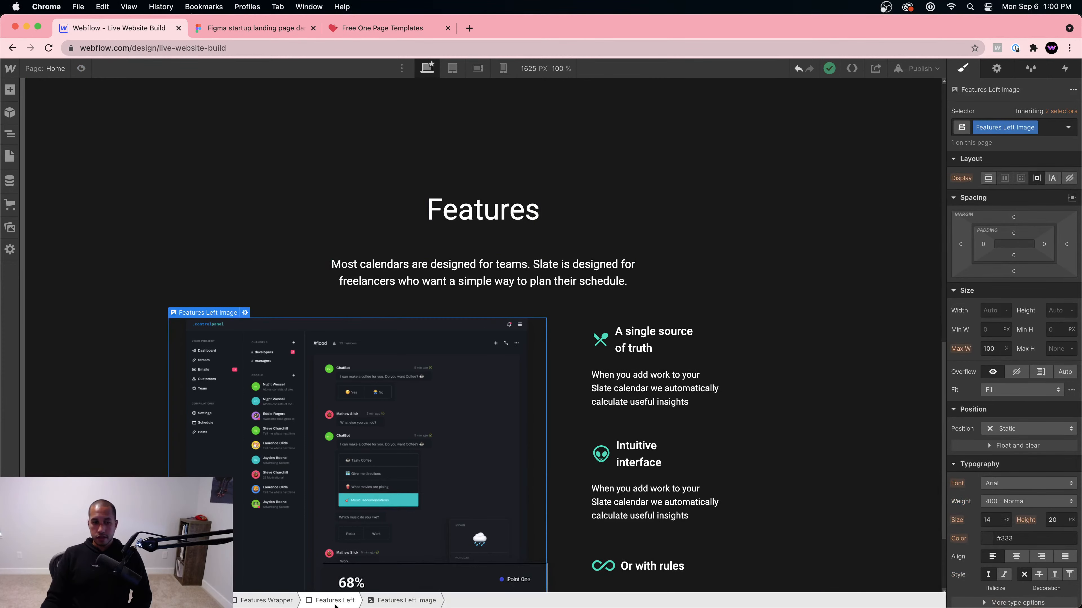
click(267, 602)
drag(1013, 389, 1018, 369)
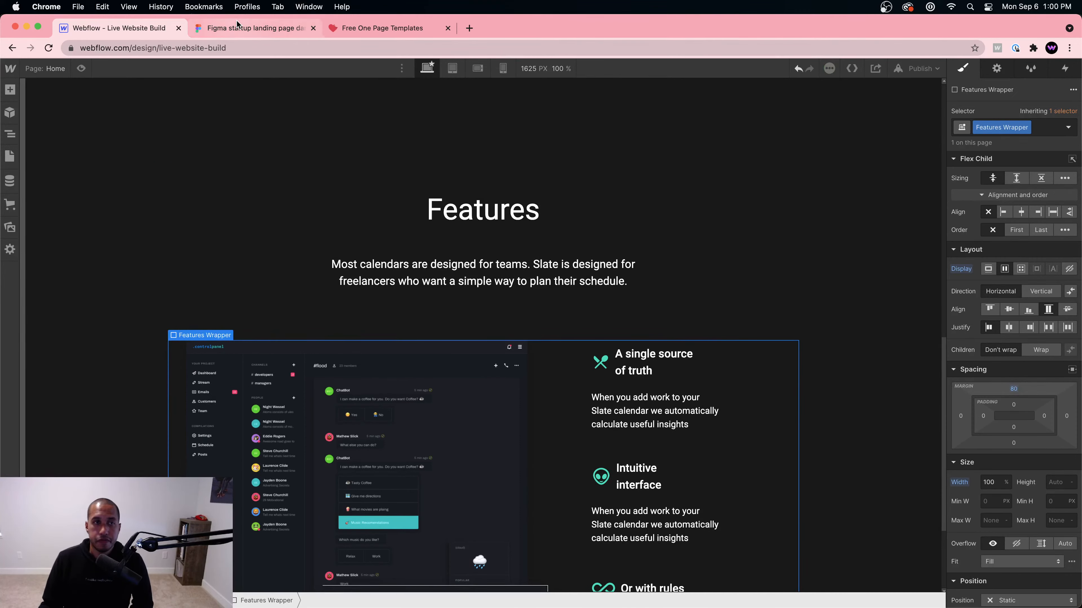
click(256, 28)
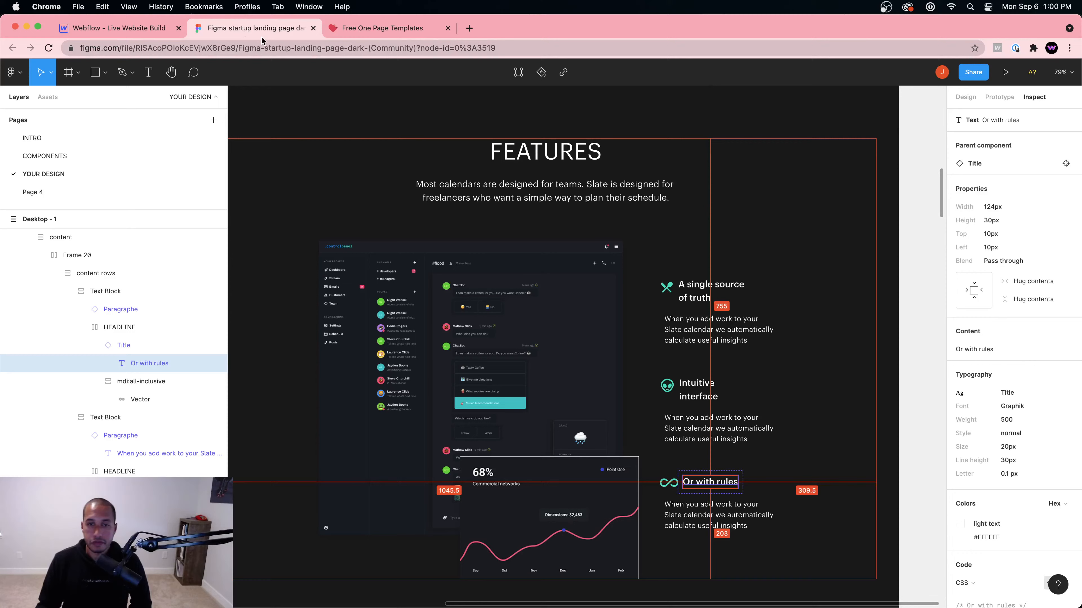
click(132, 29)
scroll(311, 166, down, 3)
scroll(596, 255, up, 1)
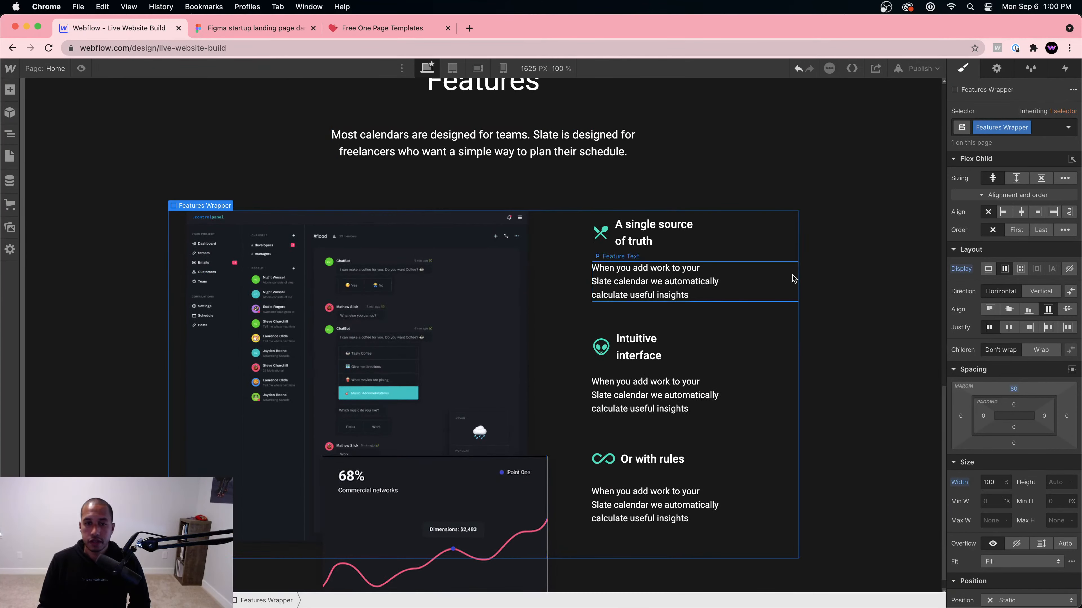
Step: Compare the first feature description paragraph's white 16px Roboto styling with the Figma design
click(792, 278)
click(235, 31)
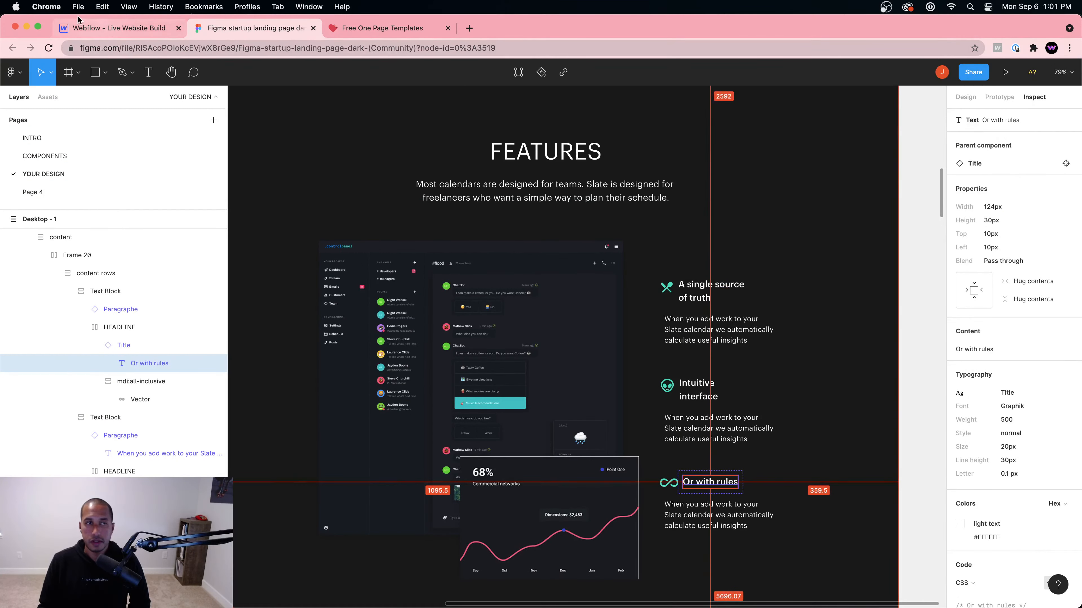
click(120, 28)
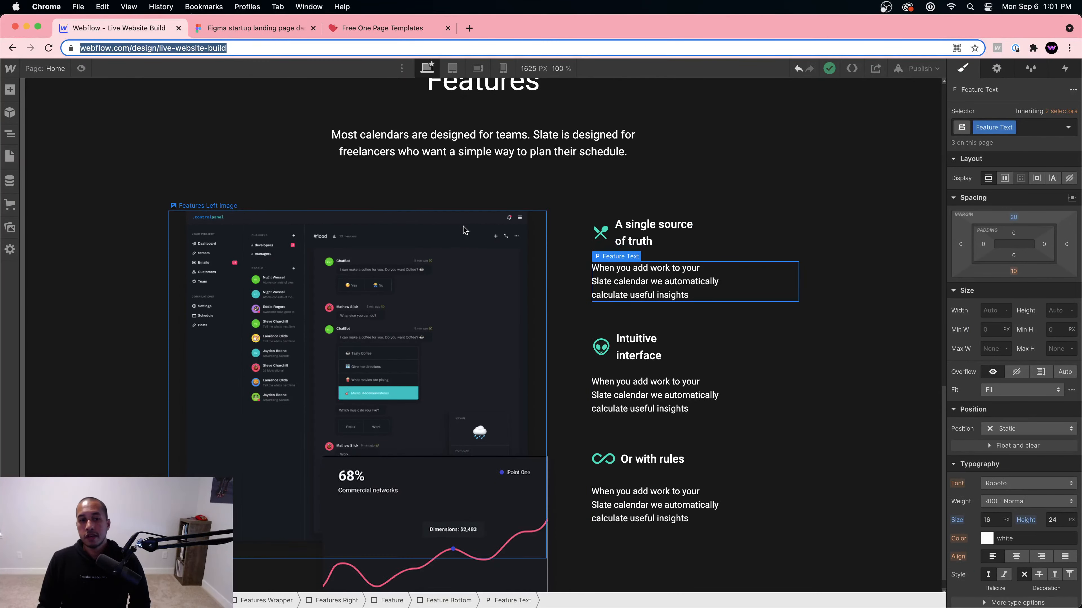
scroll(464, 226, down, 1)
scroll(463, 225, up, 10)
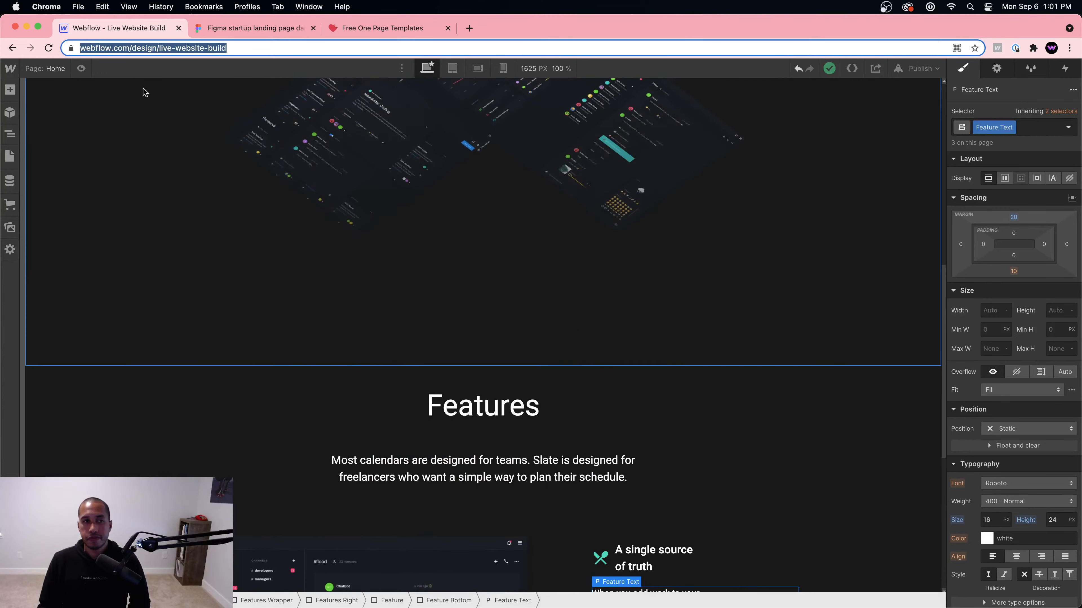
Step: Publish the site to its webflow.io staging domain and open the live page in a new tab
scroll(374, 133, up, 8)
click(907, 69)
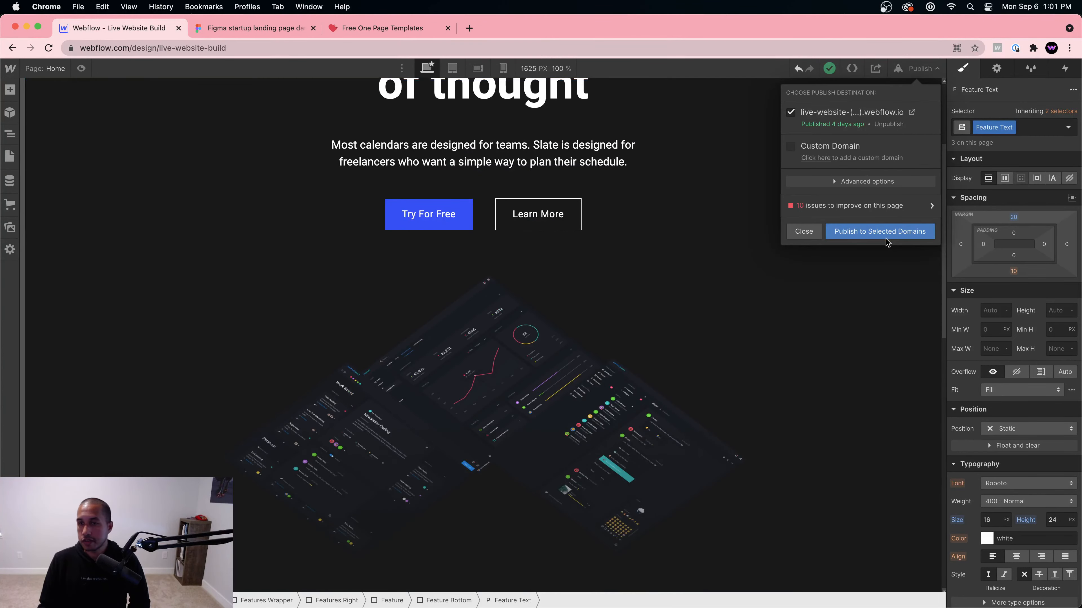
click(887, 241)
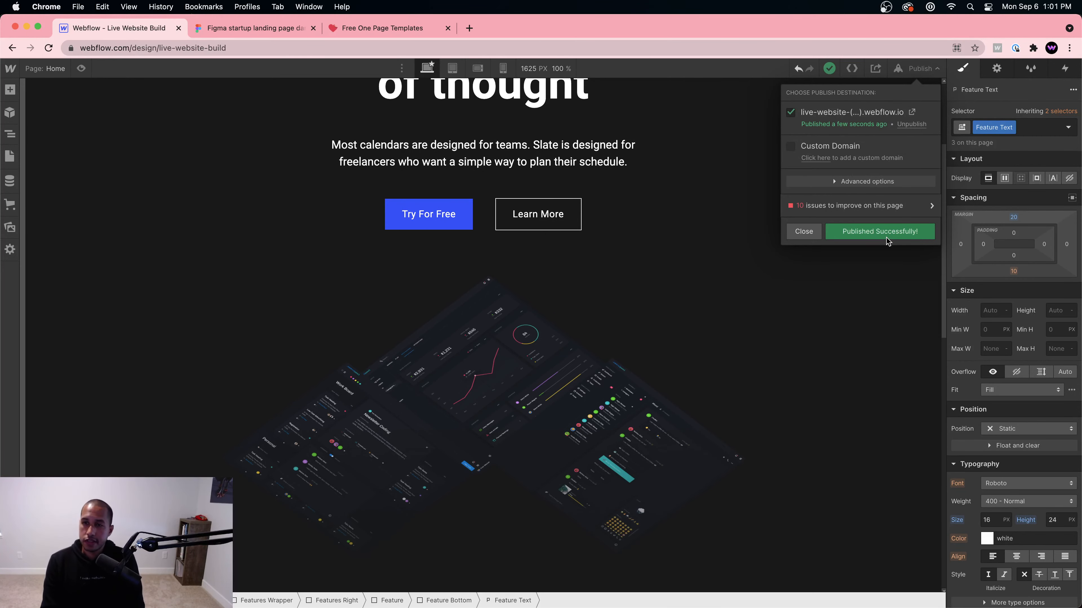
click(911, 112)
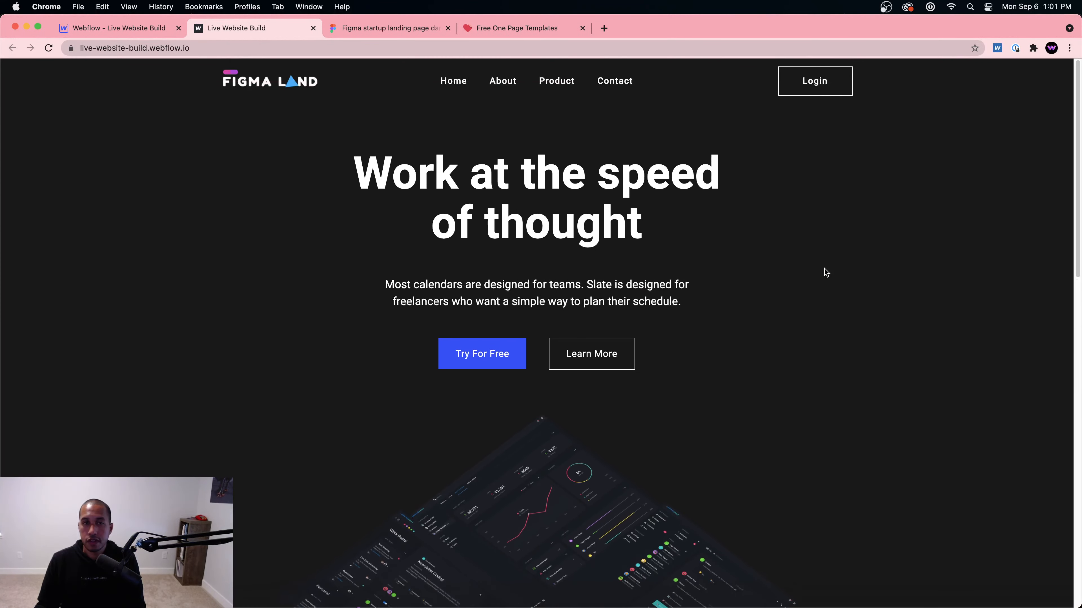
Step: Scroll the live webflow.io page down to review the published Features section
scroll(824, 272, down, 7)
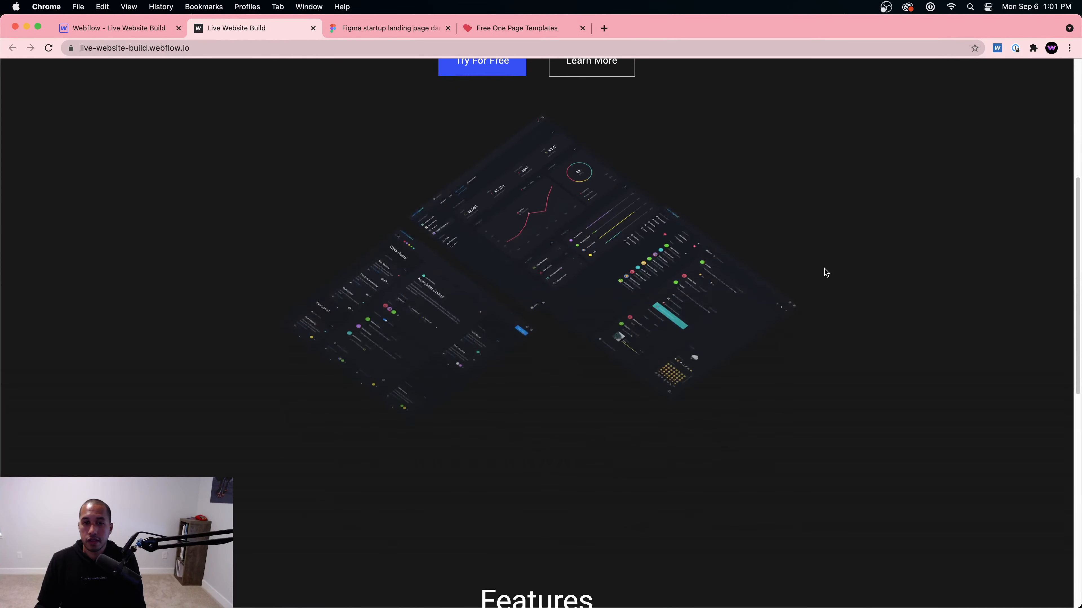
scroll(659, 375, down, 12)
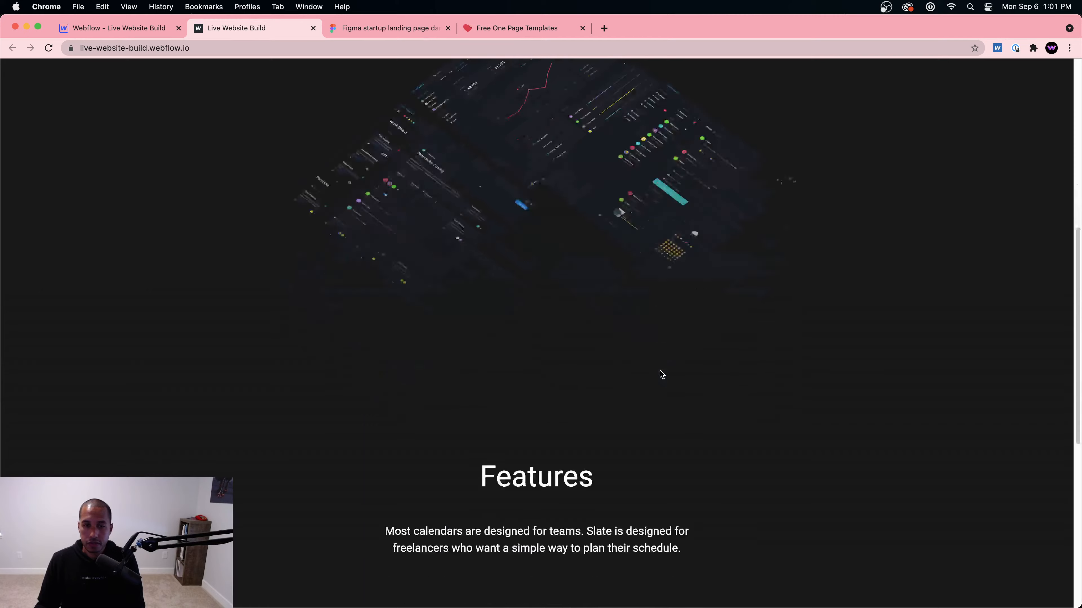
scroll(504, 379, up, 2)
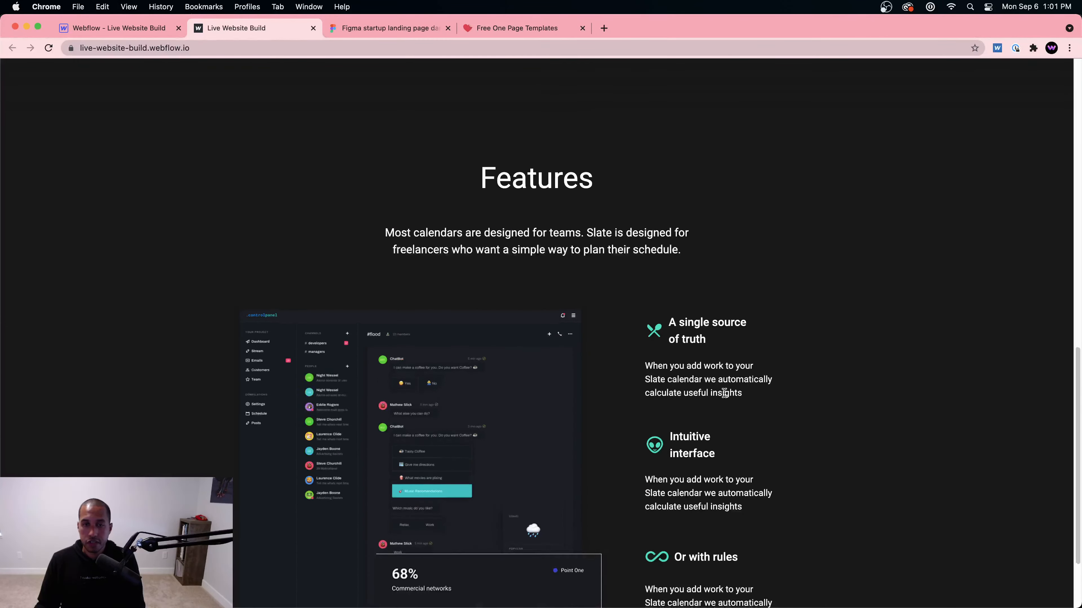
scroll(724, 393, down, 2)
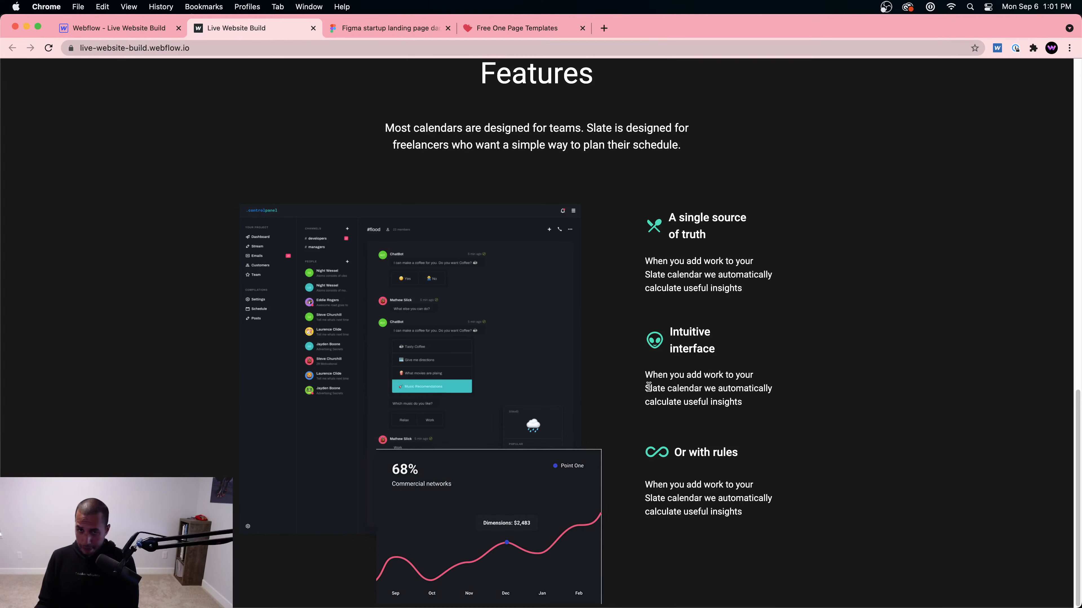
Step: Switch to the 768 px tablet breakpoint and select the Features Wrapper
click(154, 33)
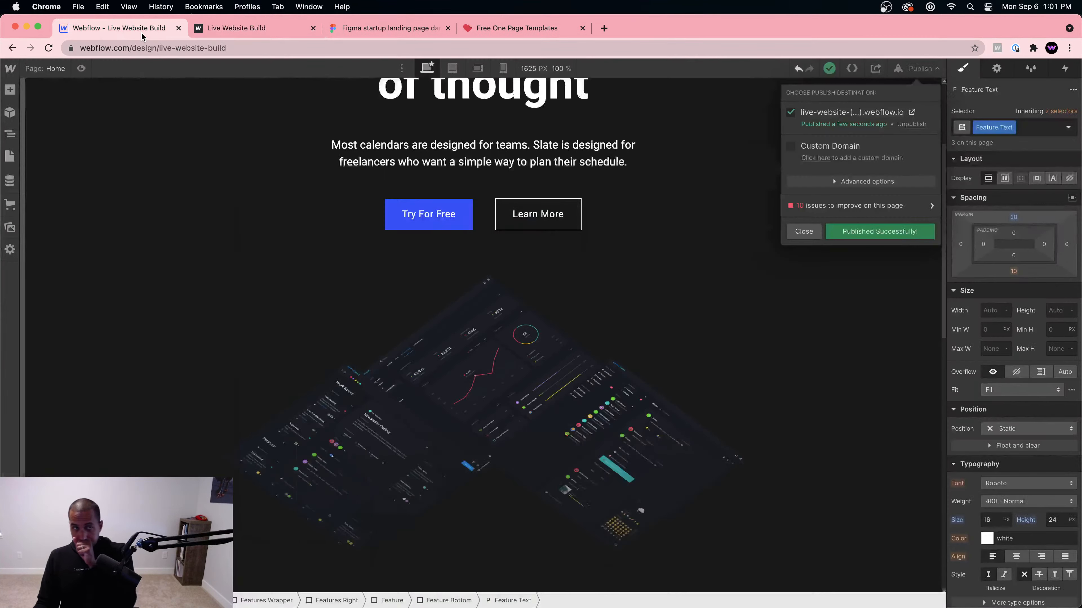
click(452, 68)
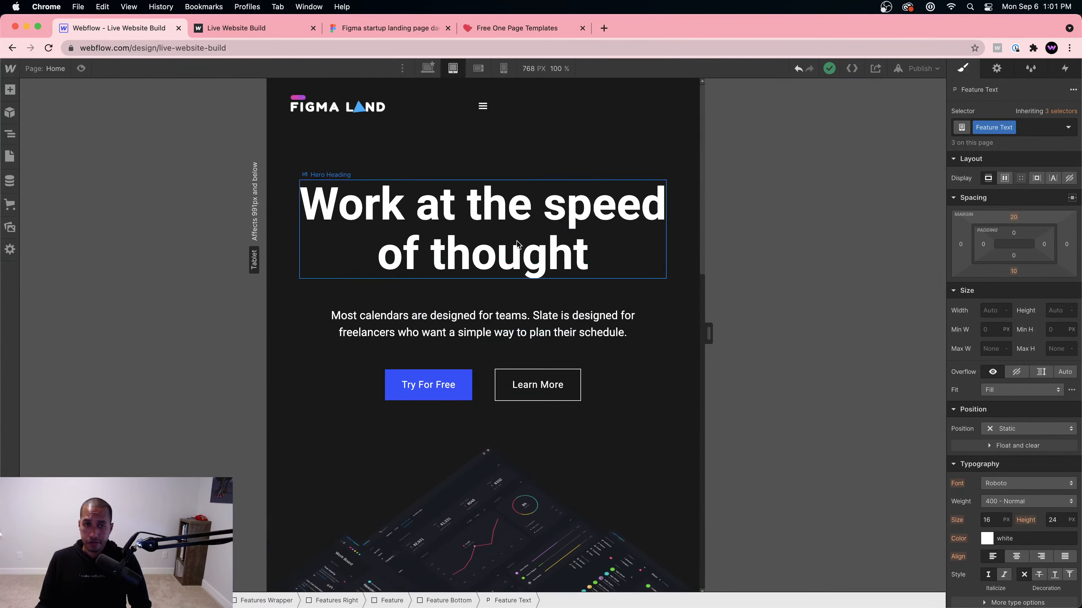
scroll(613, 403, down, 15)
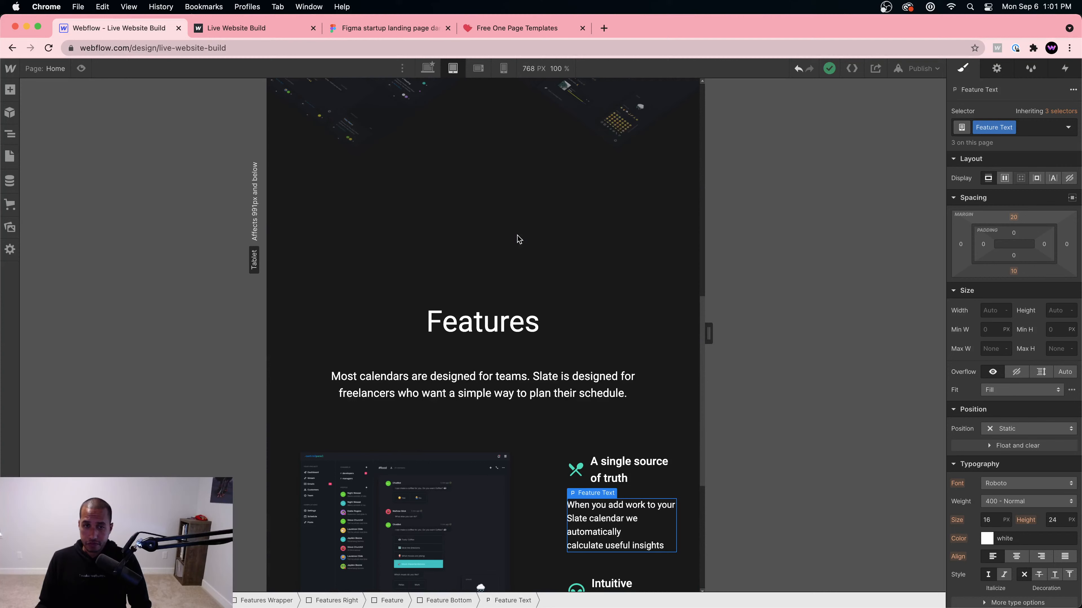
click(556, 262)
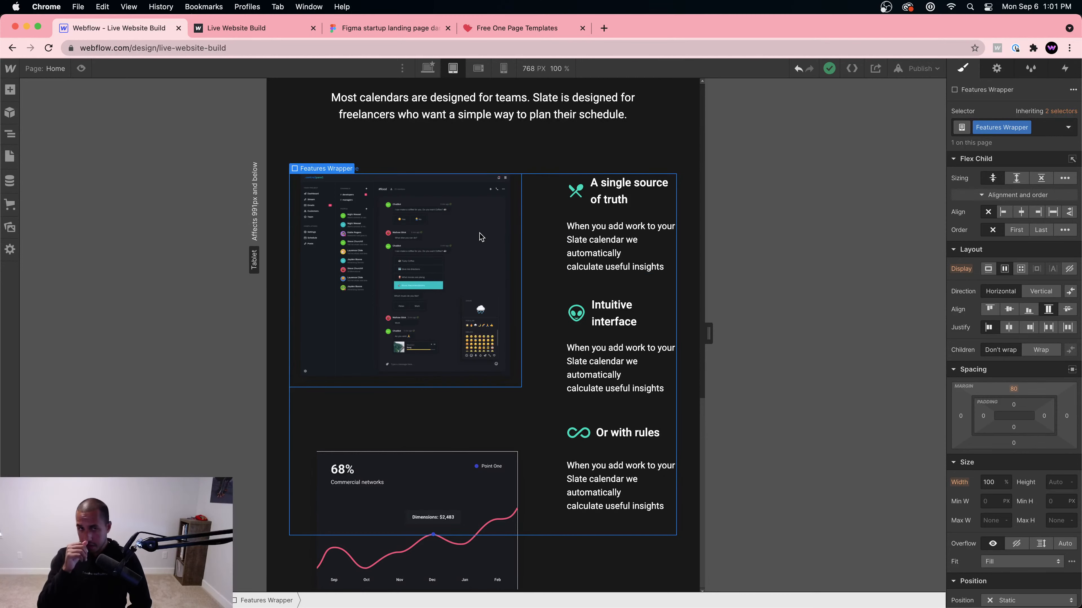
click(478, 285)
click(511, 399)
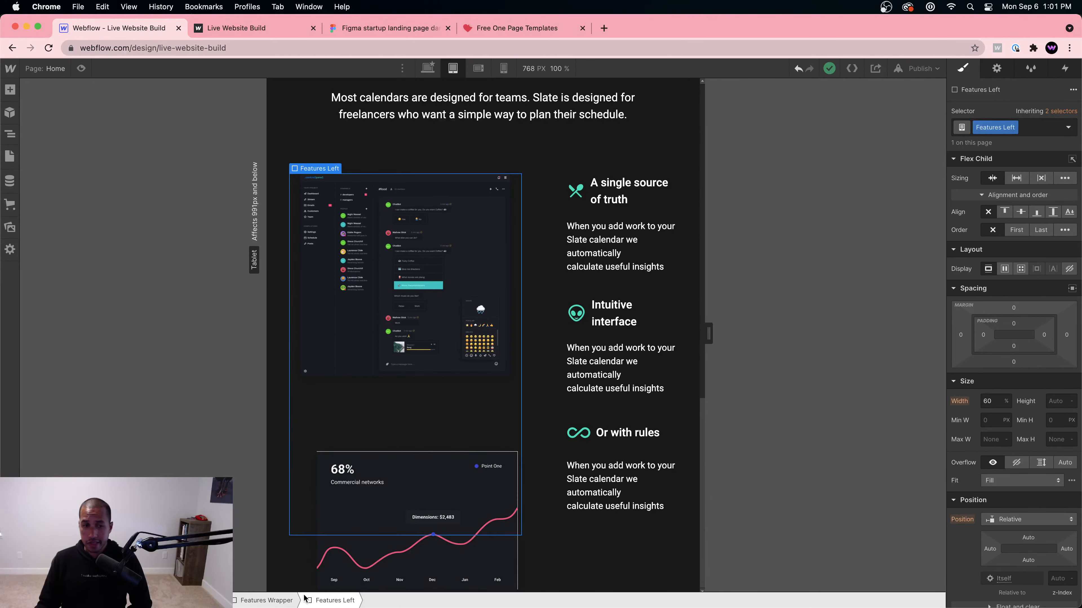
click(290, 601)
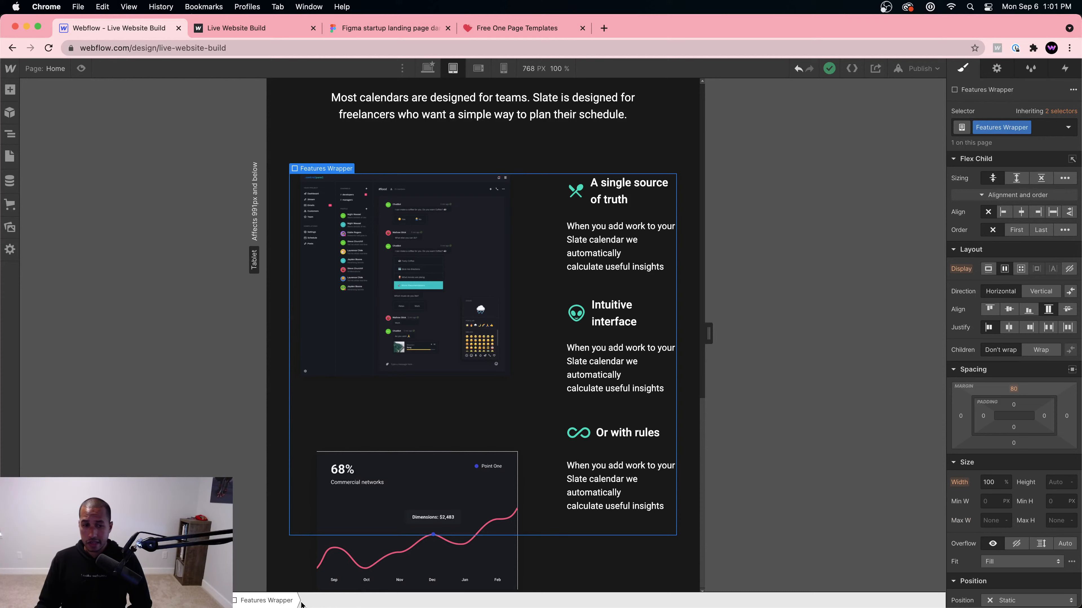
Step: Set the Features Wrapper to vertical flex direction, aligned to start rather than centre
click(1048, 294)
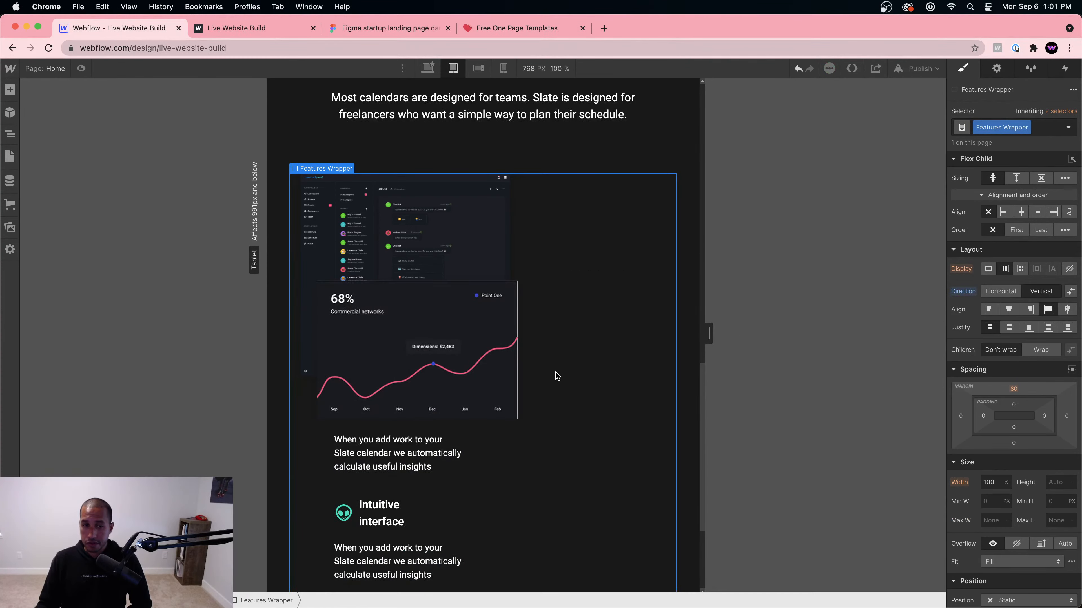
scroll(556, 376, down, 5)
scroll(596, 358, up, 2)
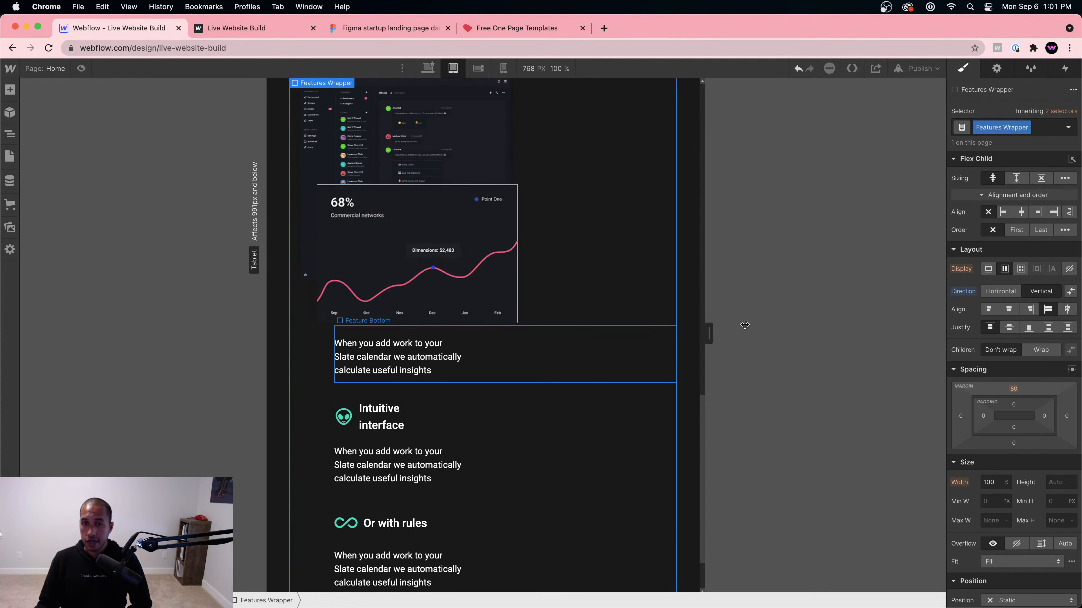
click(1009, 310)
scroll(541, 288, up, 1)
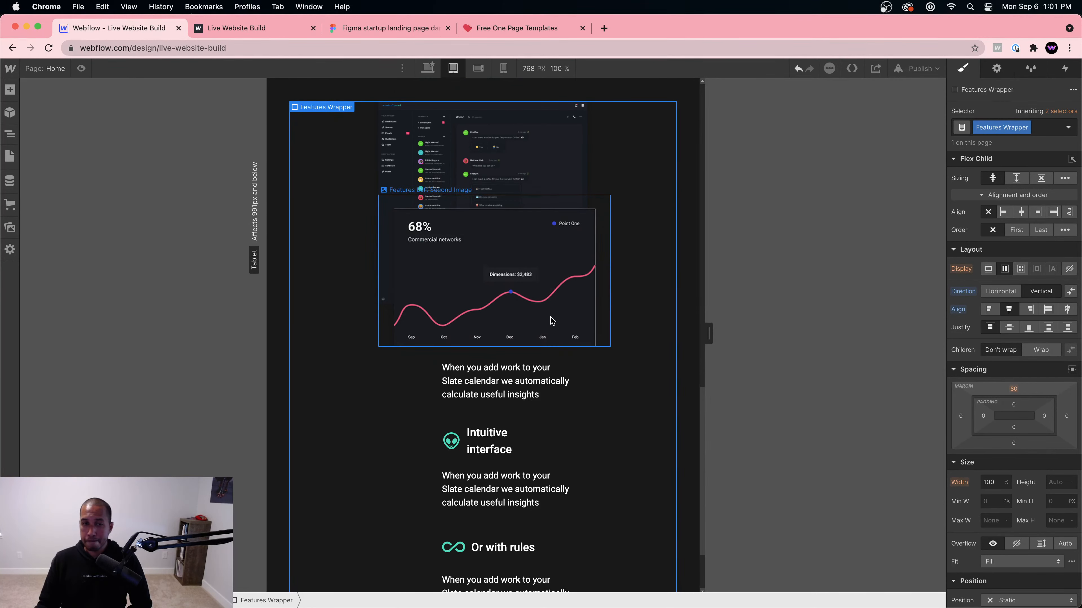
scroll(553, 320, up, 3)
scroll(564, 302, down, 3)
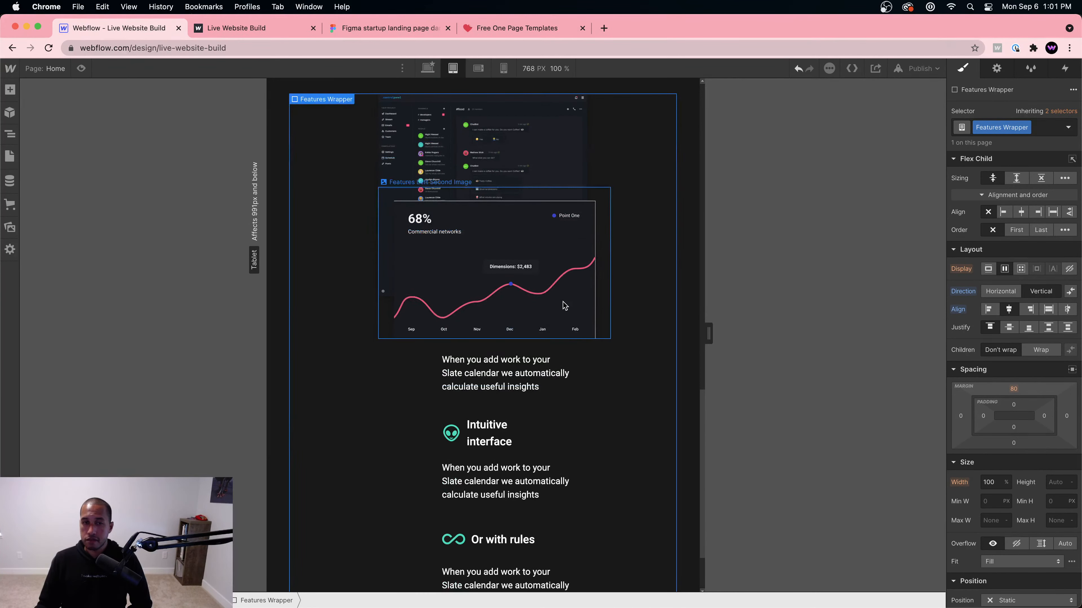
click(984, 311)
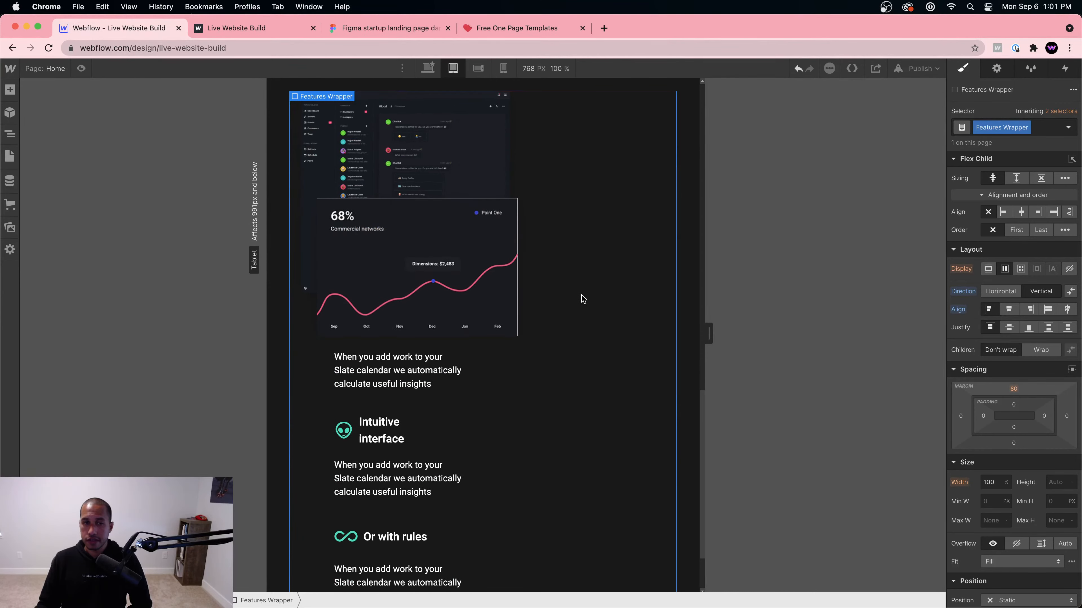
scroll(566, 300, down, 4)
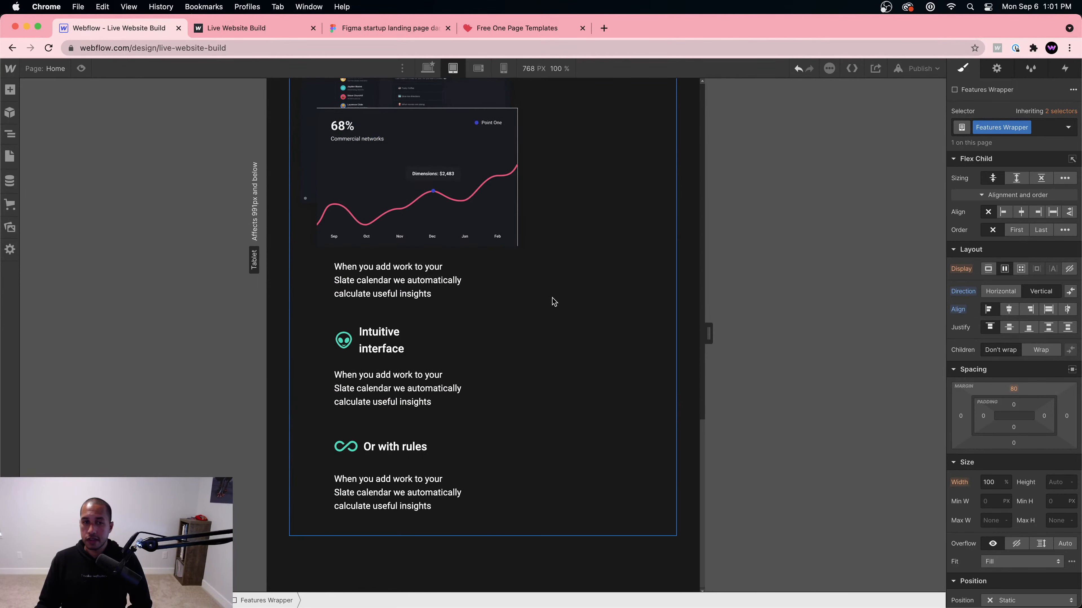
click(449, 321)
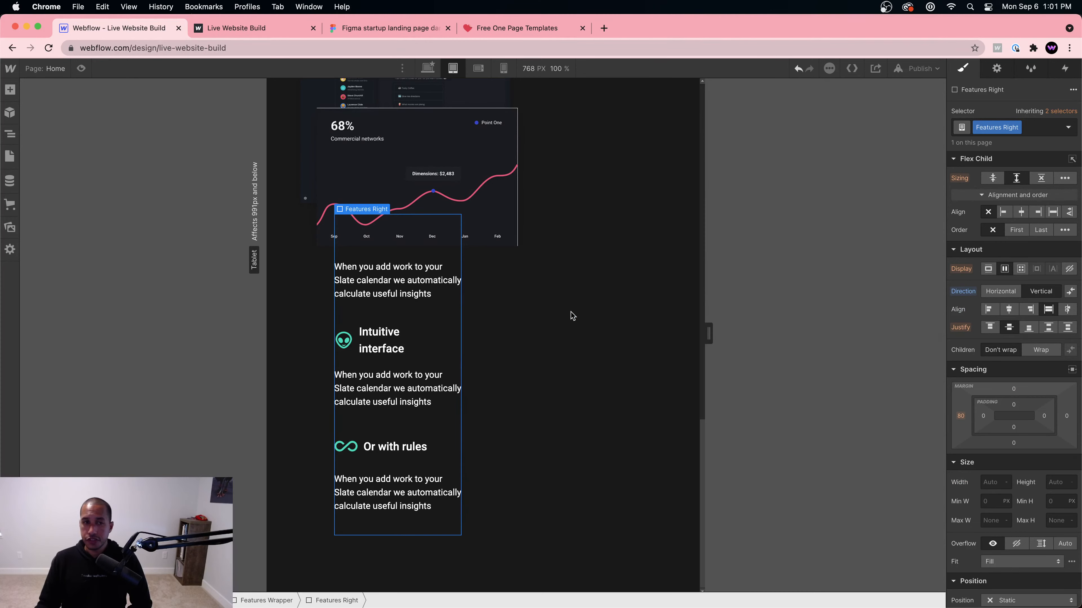
Step: Centre the Features Right column with a 0 left margin and 50% width
click(1022, 213)
click(959, 418)
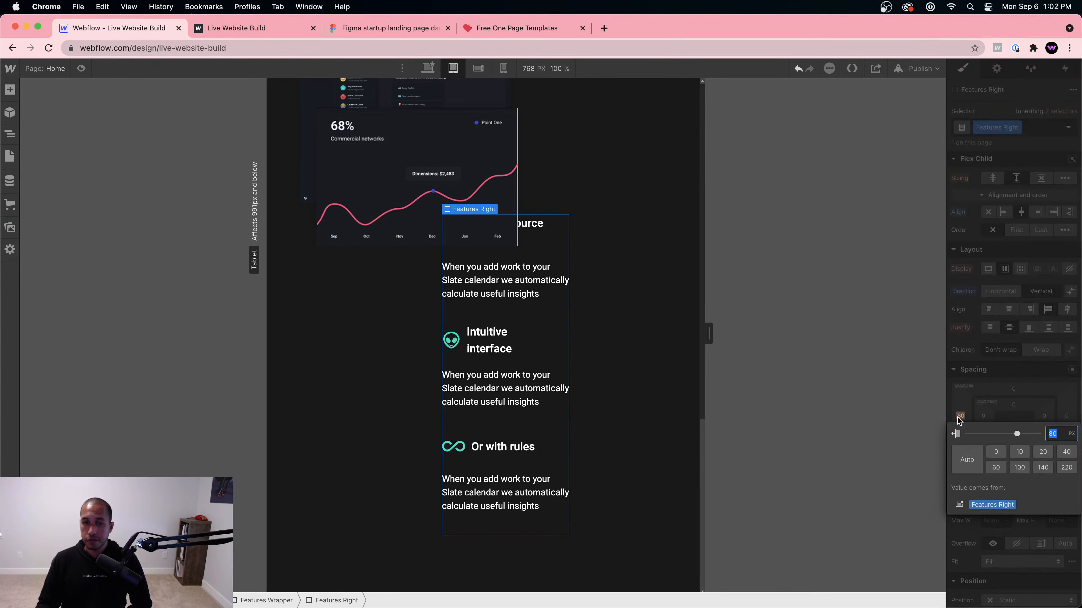
key(Return)
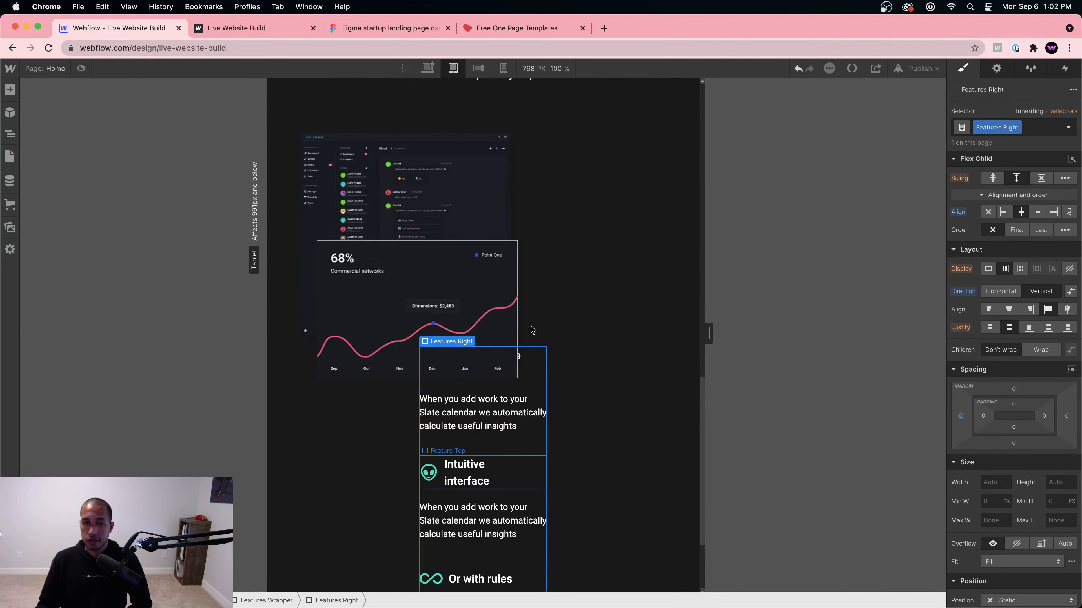
scroll(553, 405, down, 2)
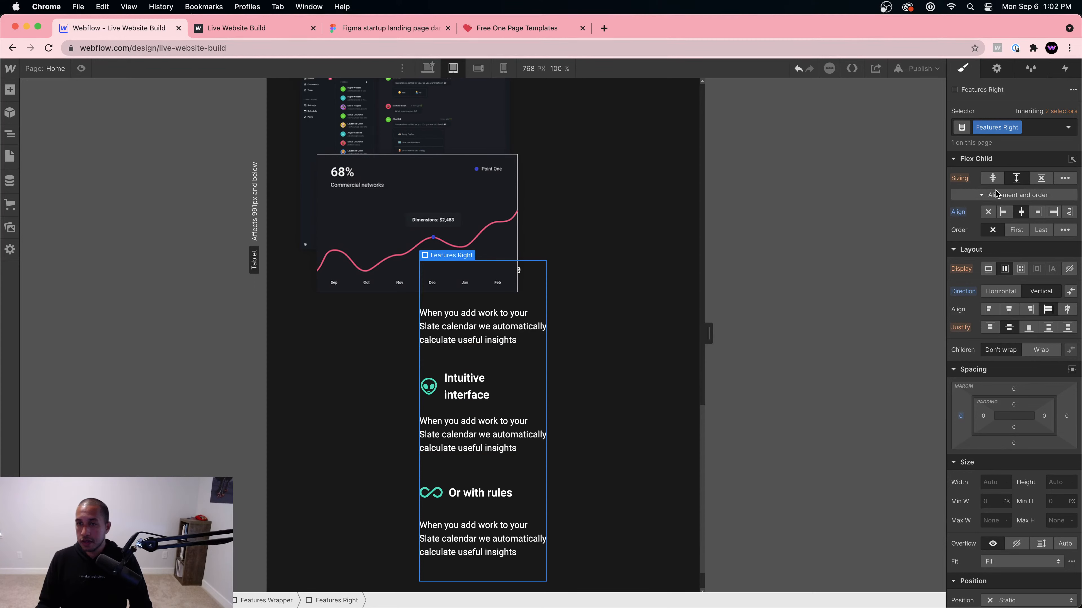
click(984, 481)
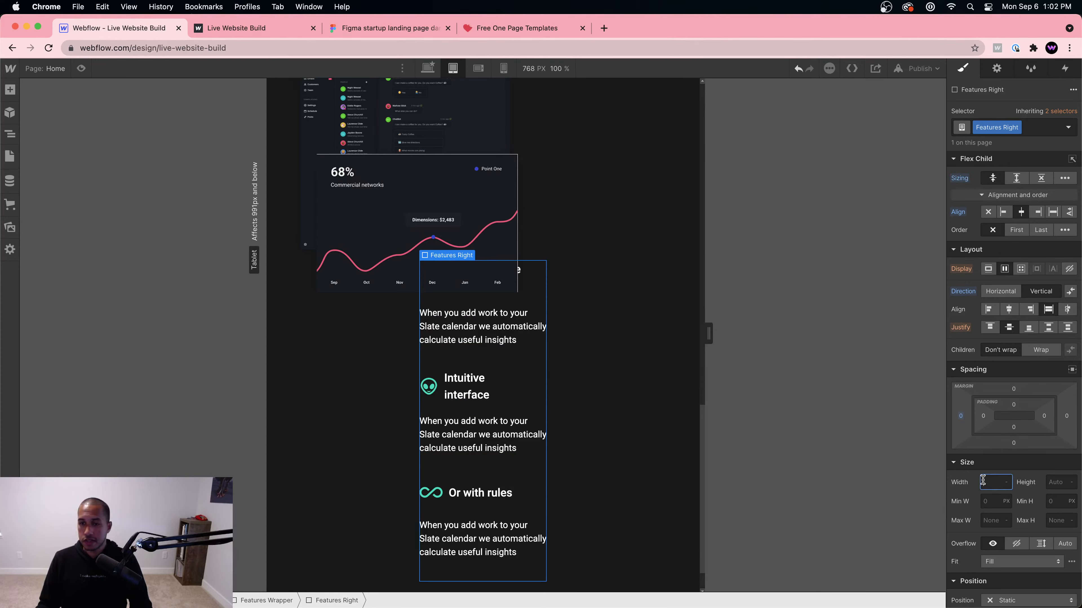
text(50%)
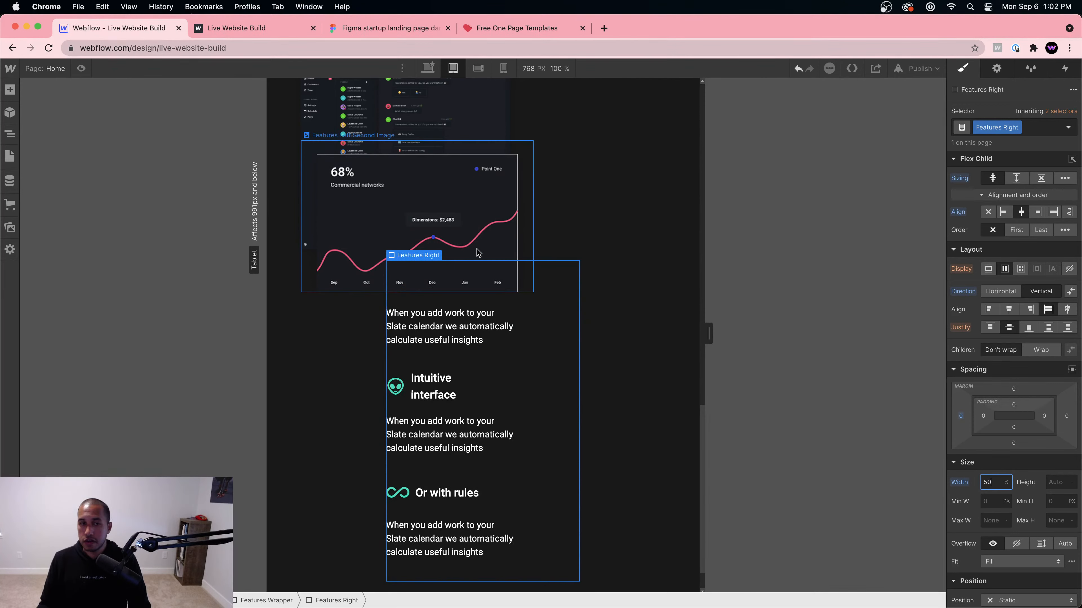
click(473, 230)
scroll(472, 230, up, 4)
click(464, 273)
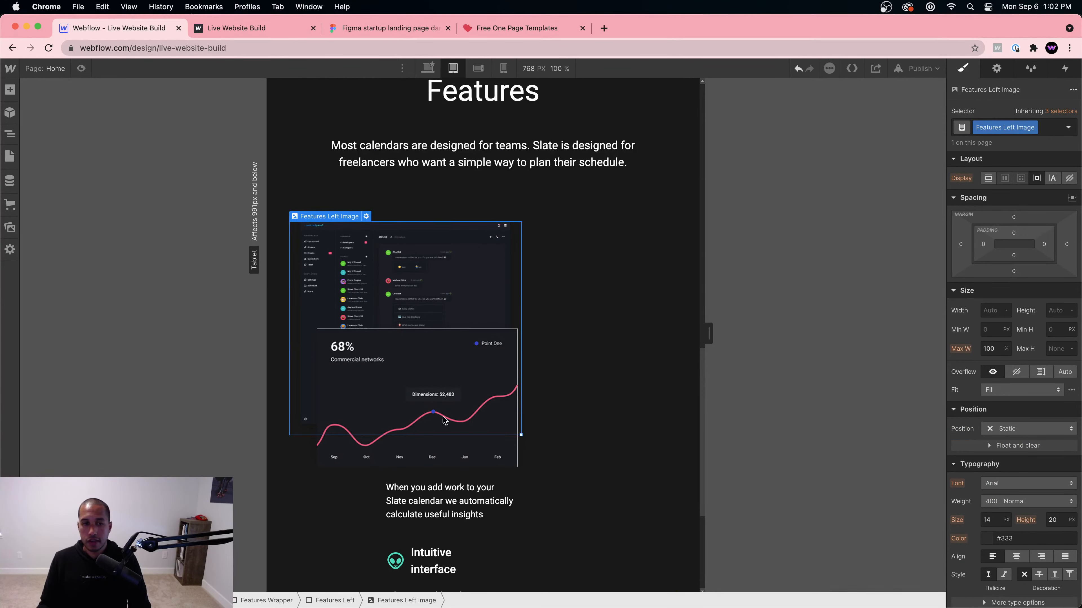
Step: Set the Features Left image container's width to 100% at tablet size
click(327, 601)
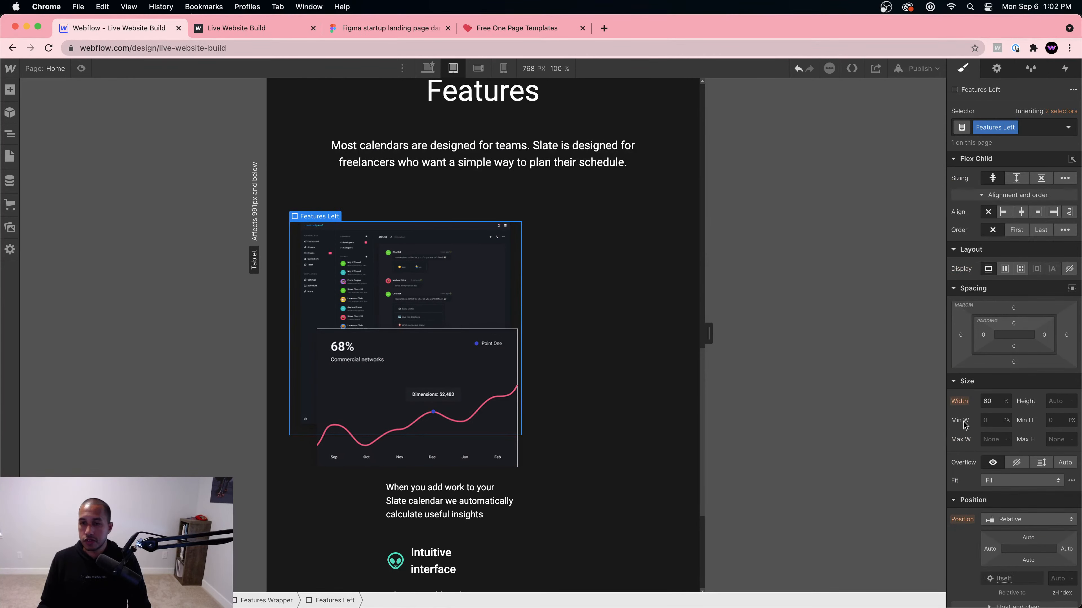
text(100%)
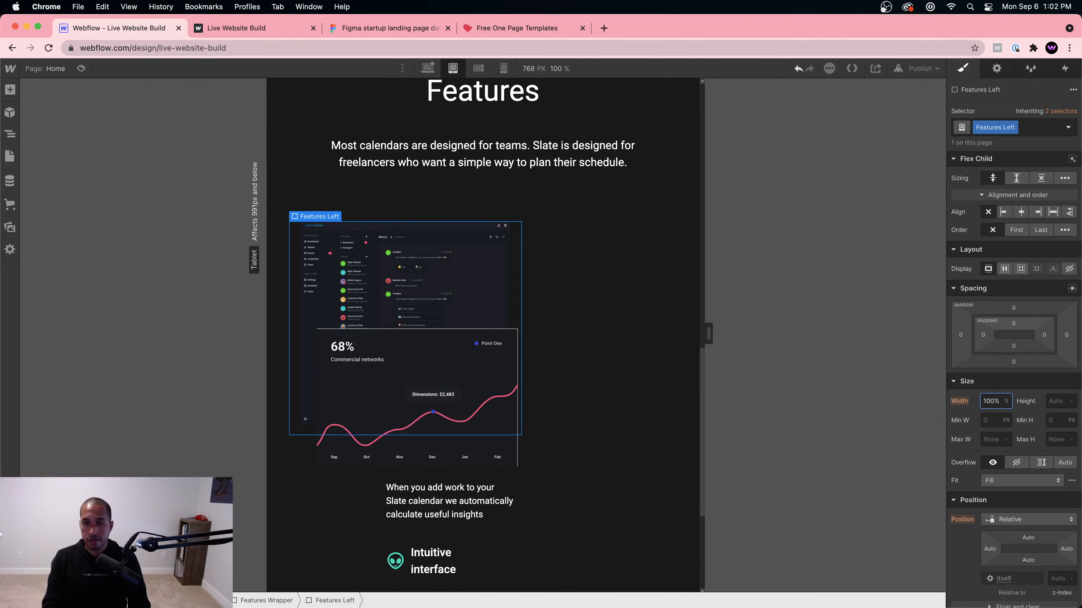
key(Return)
scroll(422, 378, down, 5)
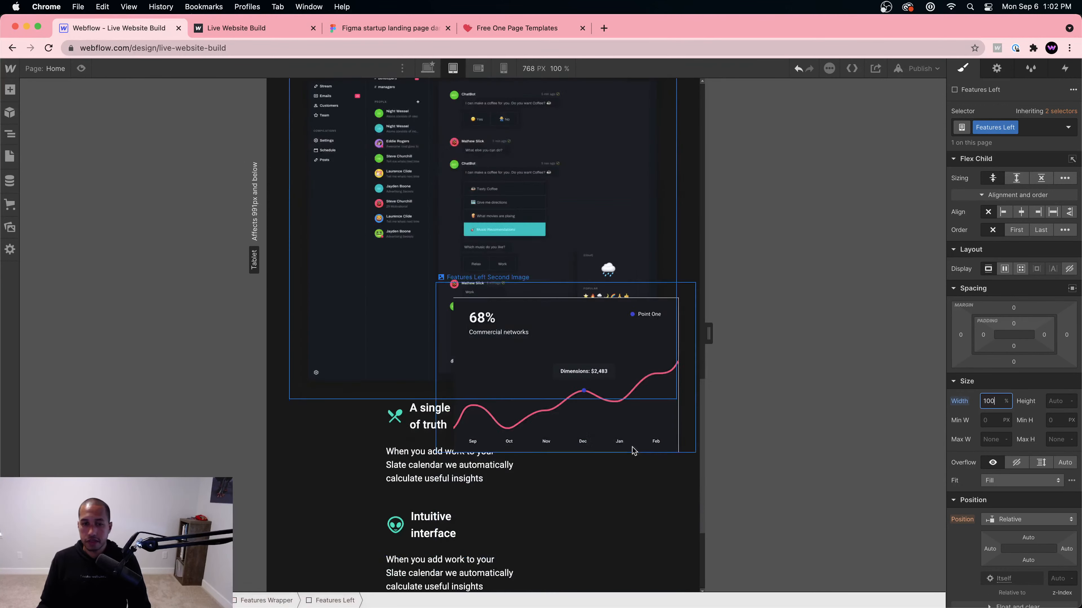
Step: Give the Features Right column a 150 px top margin, undoing a trial centre alignment
click(499, 465)
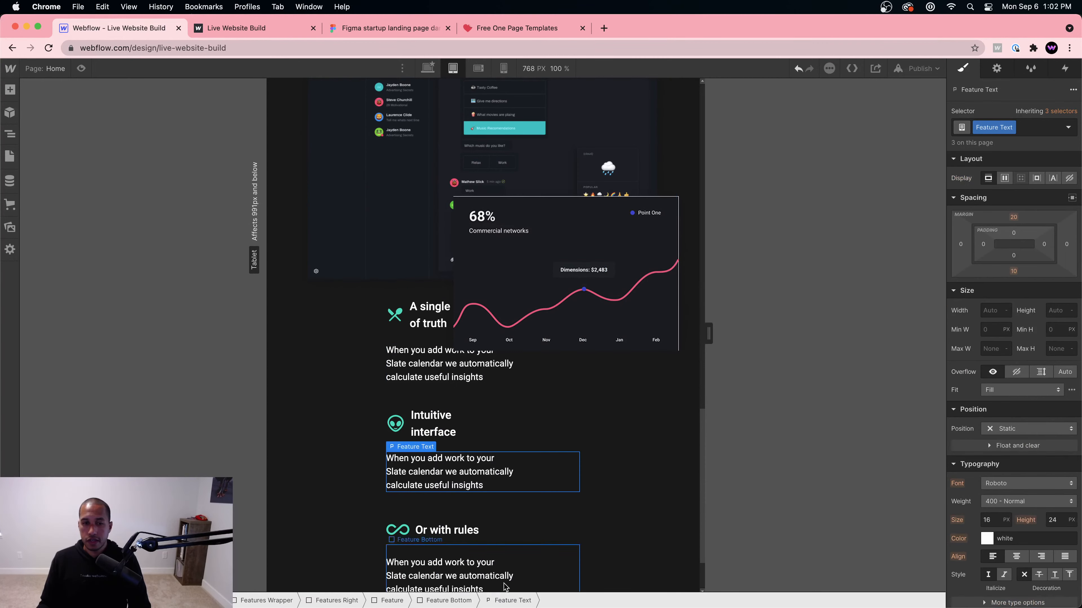
click(443, 604)
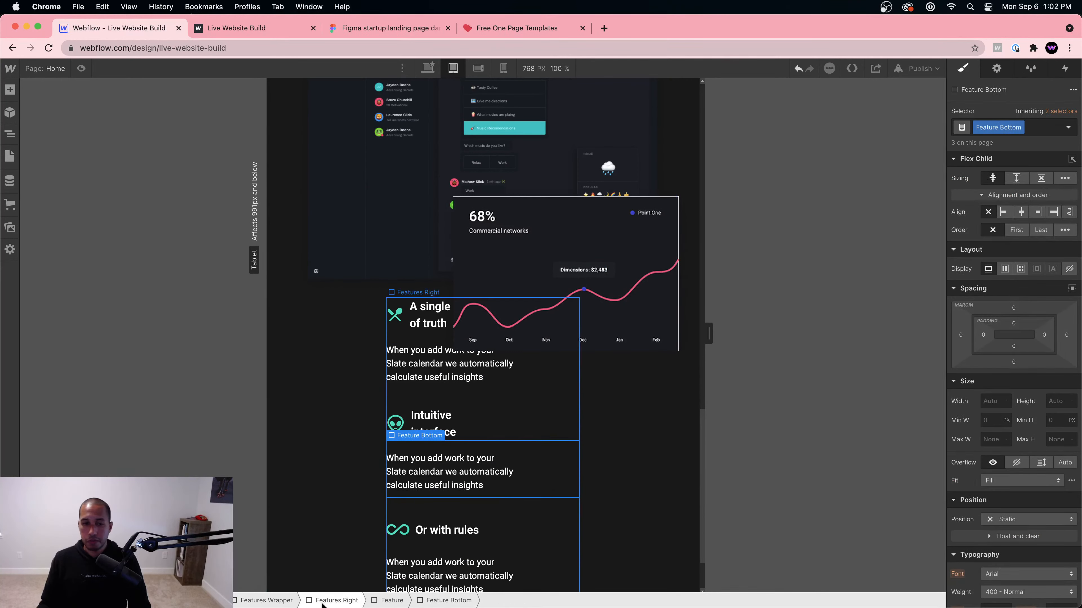
click(338, 601)
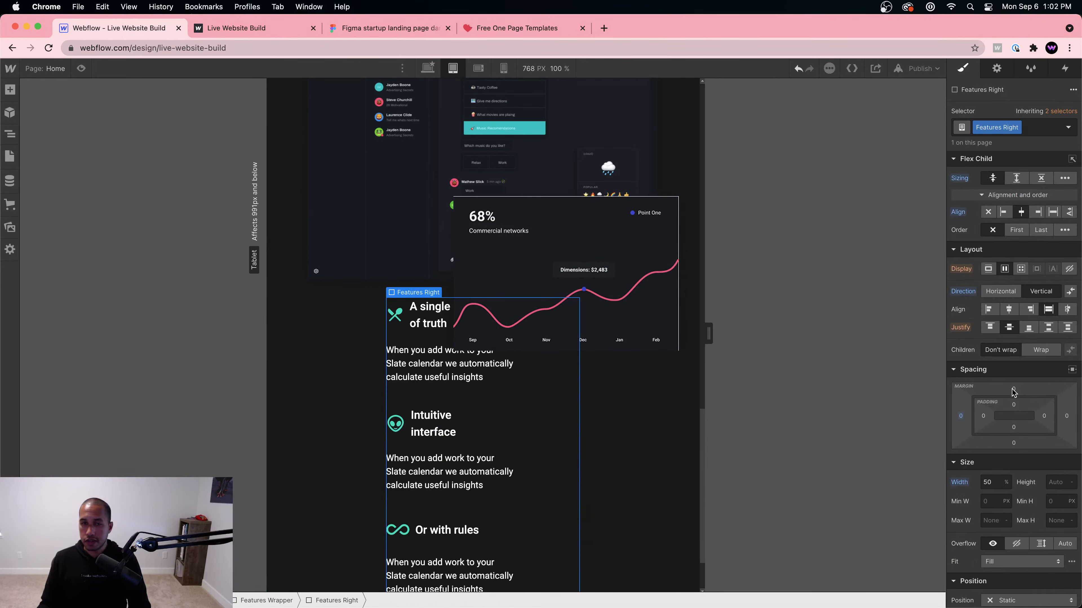
drag(1013, 392, 1005, 305)
scroll(518, 452, down, 2)
scroll(526, 446, up, 1)
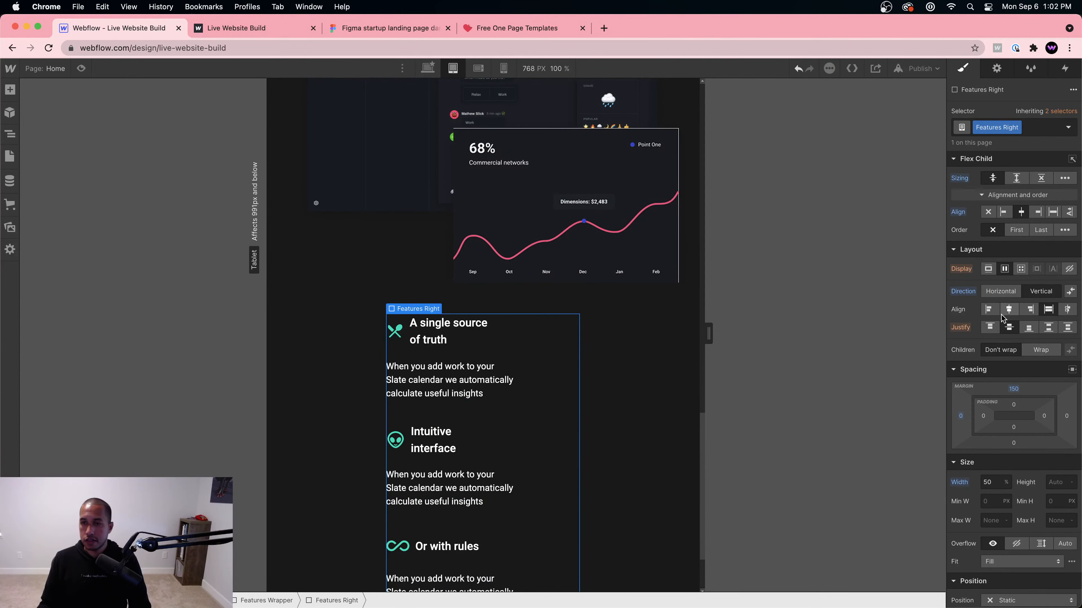
click(1008, 309)
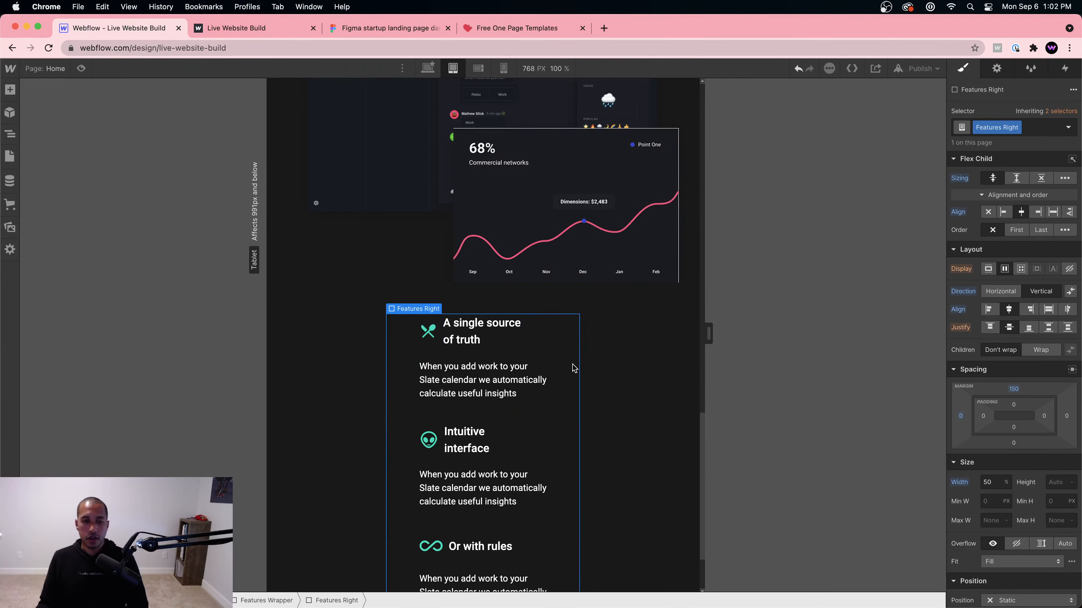
key(super+z)
scroll(510, 375, down, 2)
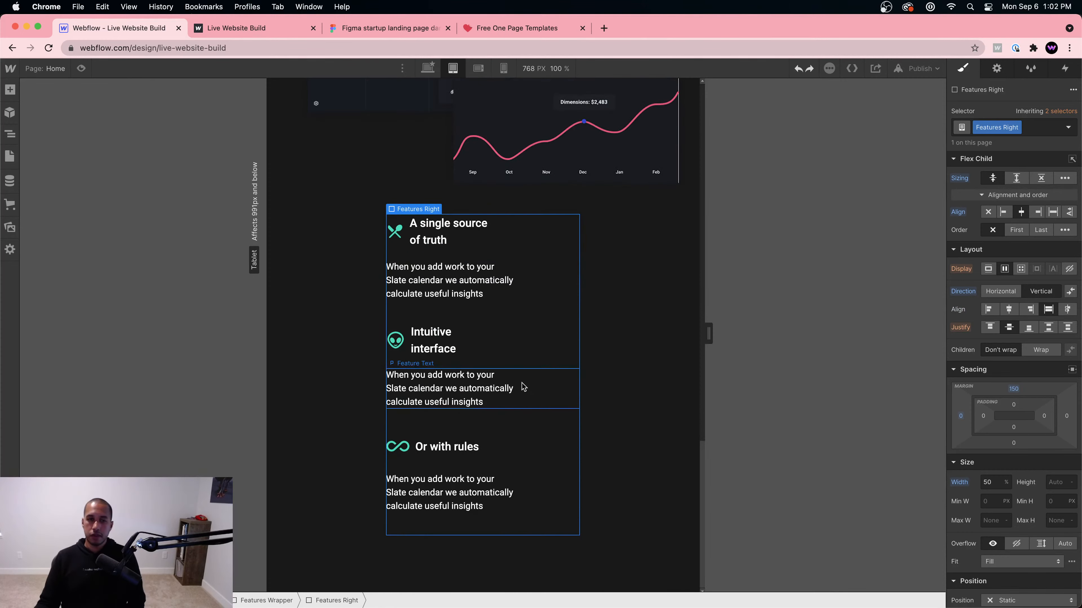
scroll(524, 386, up, 10)
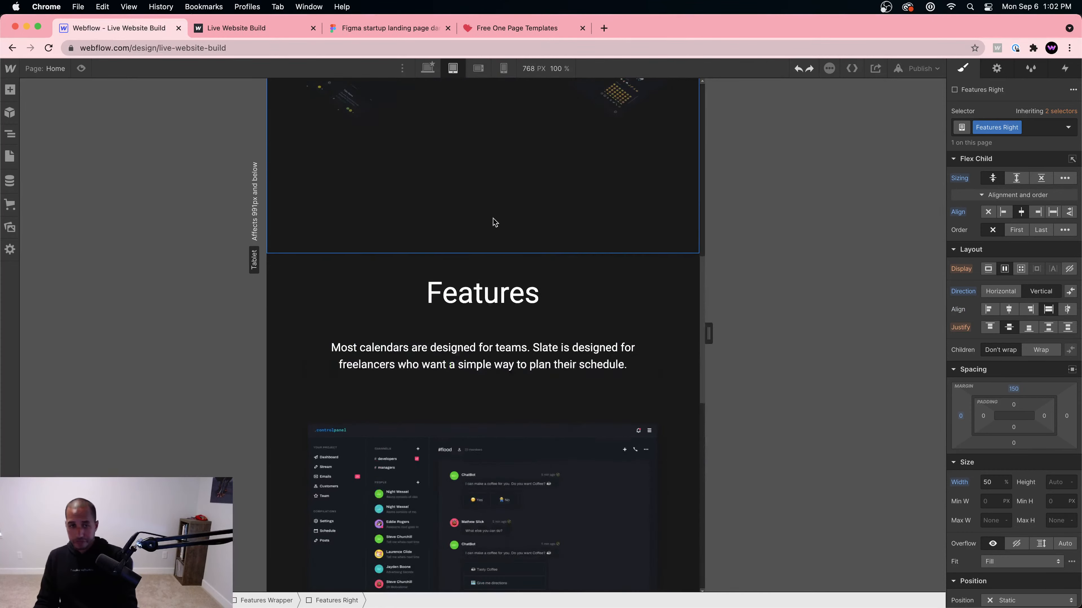
scroll(494, 222, up, 3)
scroll(506, 255, down, 8)
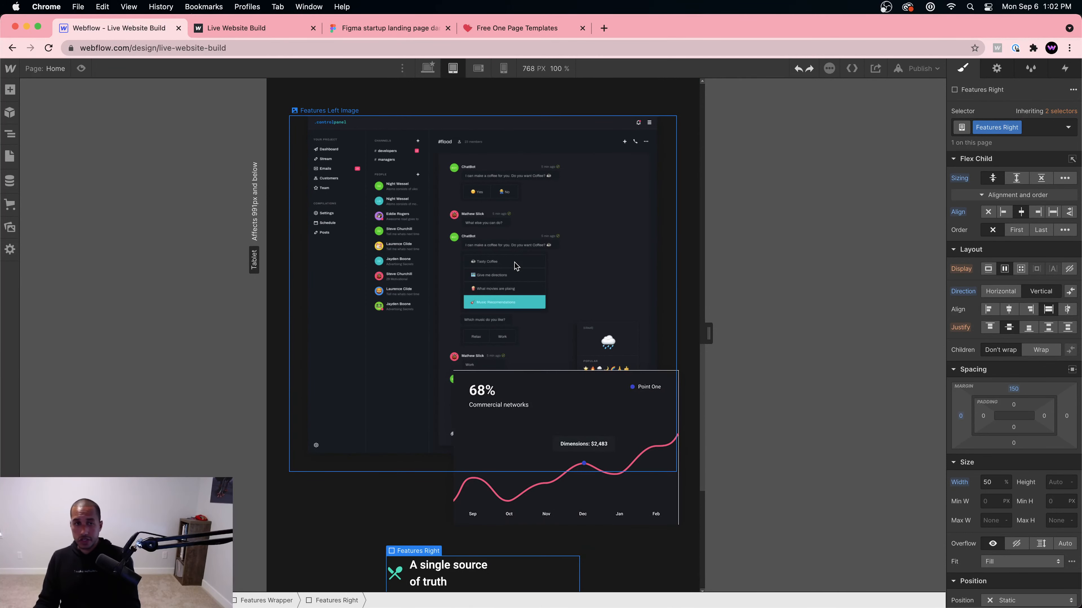
Step: Return the canvas to the desktop breakpoint
click(485, 193)
scroll(527, 283, up, 2)
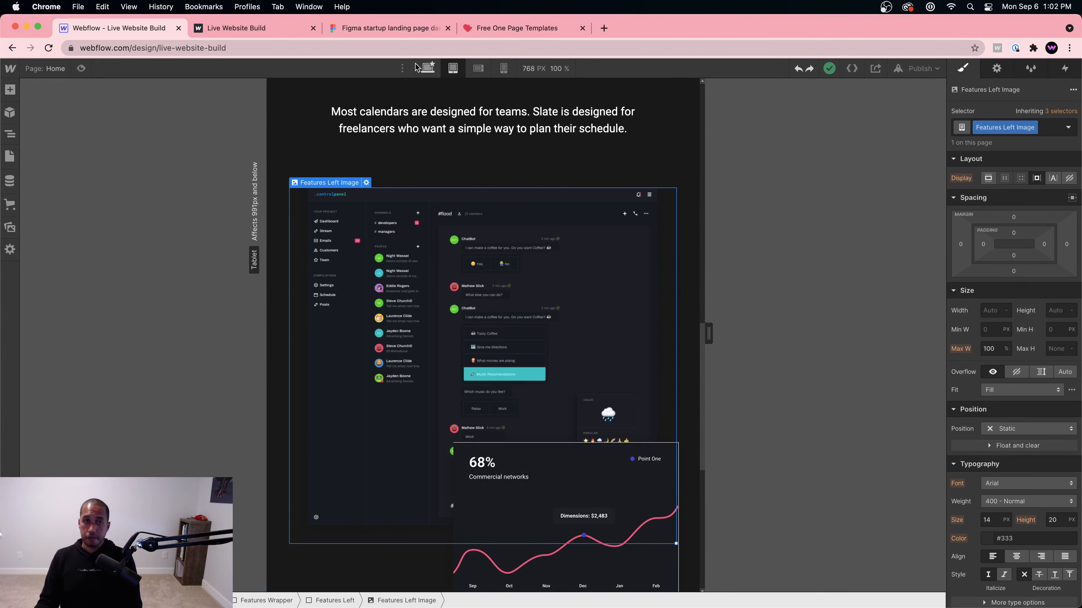
click(427, 68)
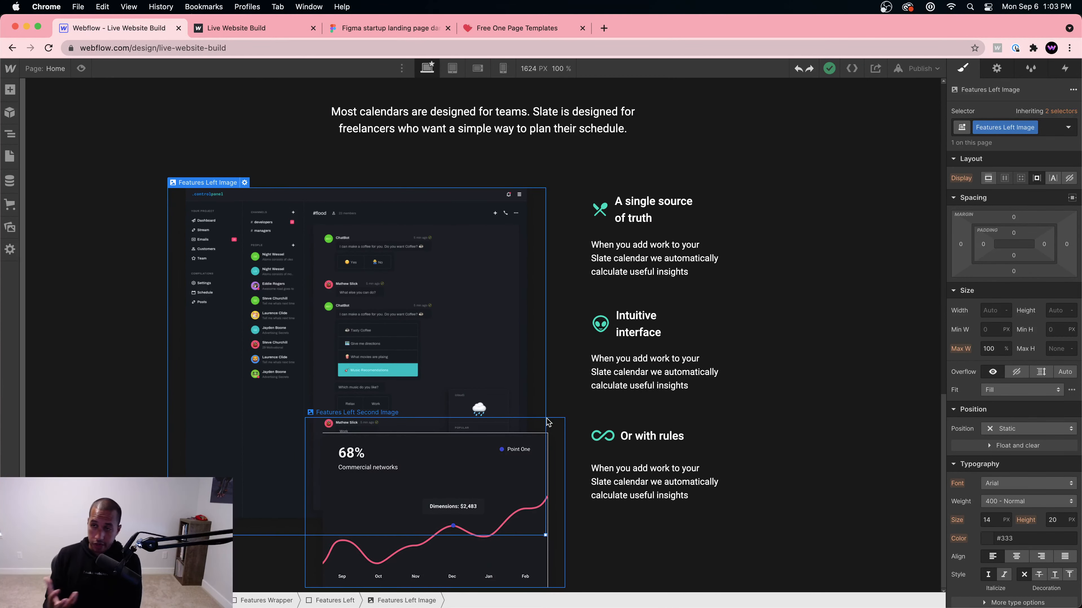
Step: Preview the page without editing panels and scroll through it
key(super+shift+p)
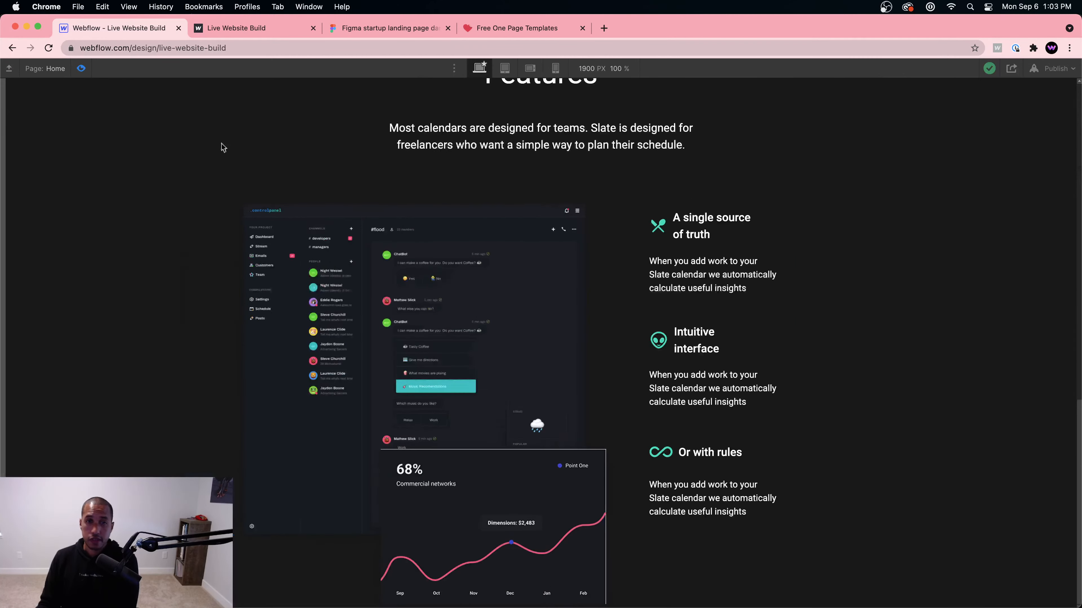
scroll(422, 275, up, 1)
scroll(423, 278, down, 1)
scroll(423, 278, up, 10)
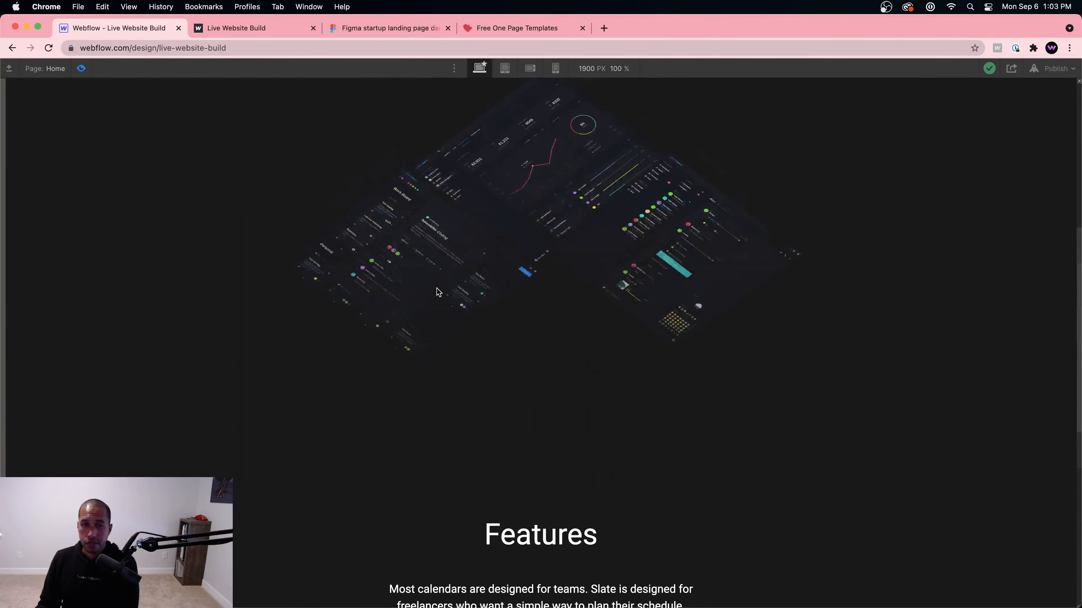
scroll(439, 294, up, 8)
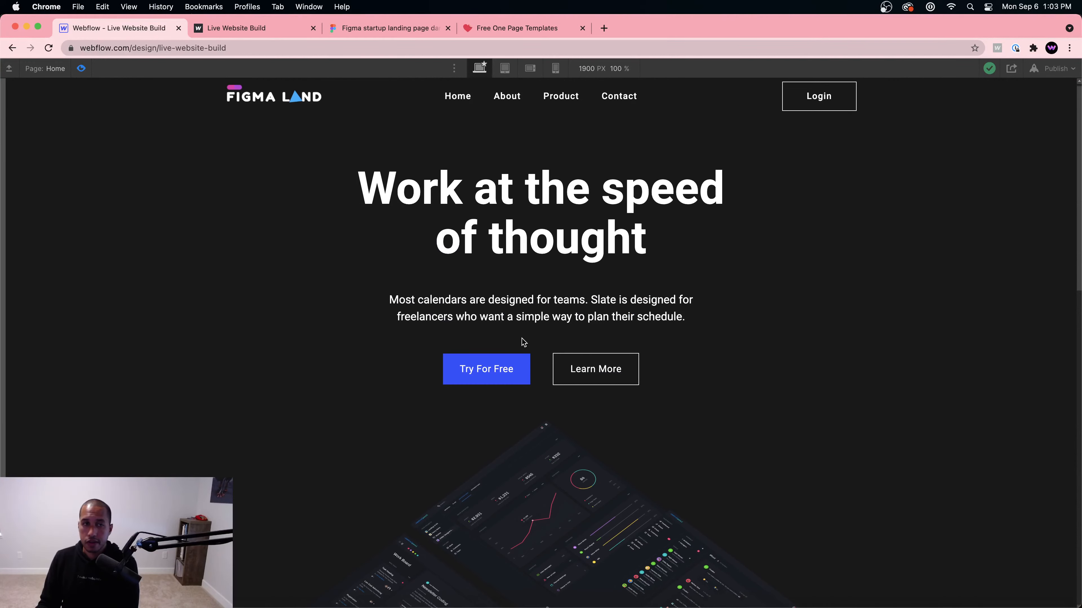
scroll(523, 342, up, 1)
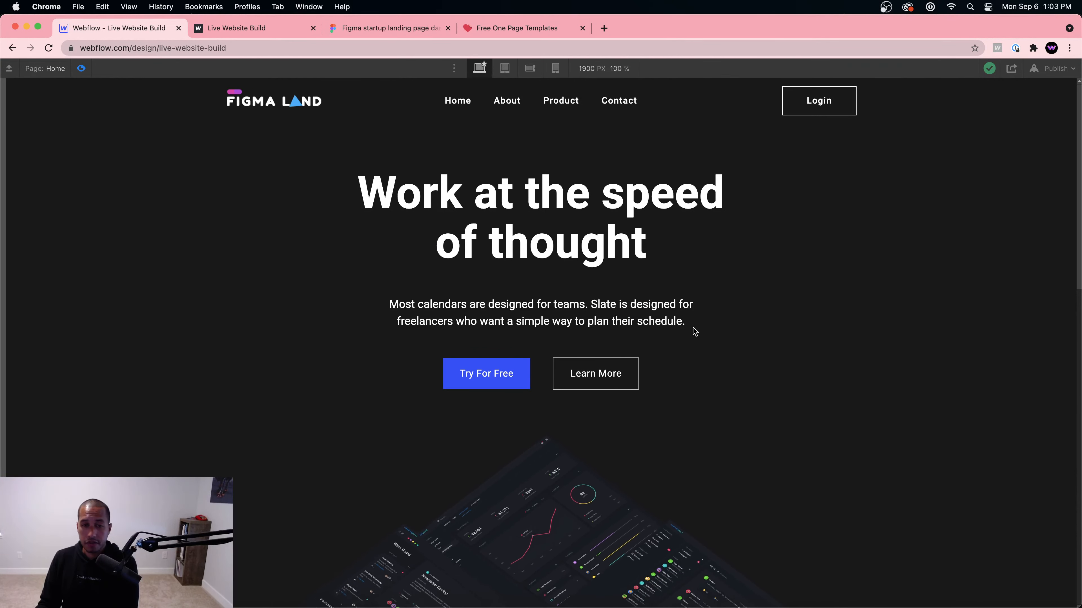
scroll(692, 331, down, 15)
scroll(609, 353, down, 5)
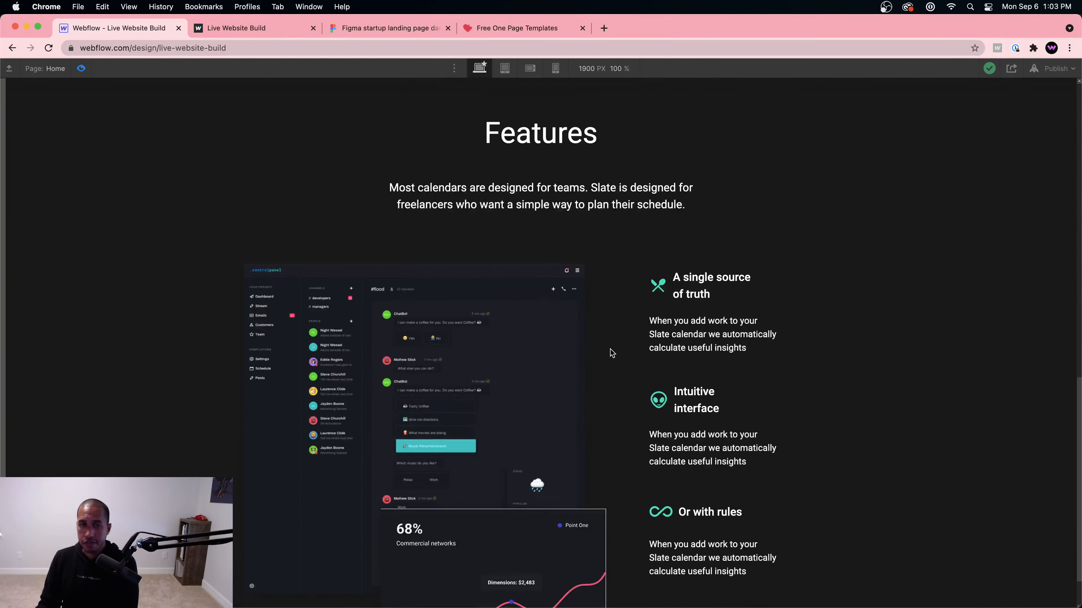
Step: Bring up the Figma design and scroll to its Contents section
click(266, 28)
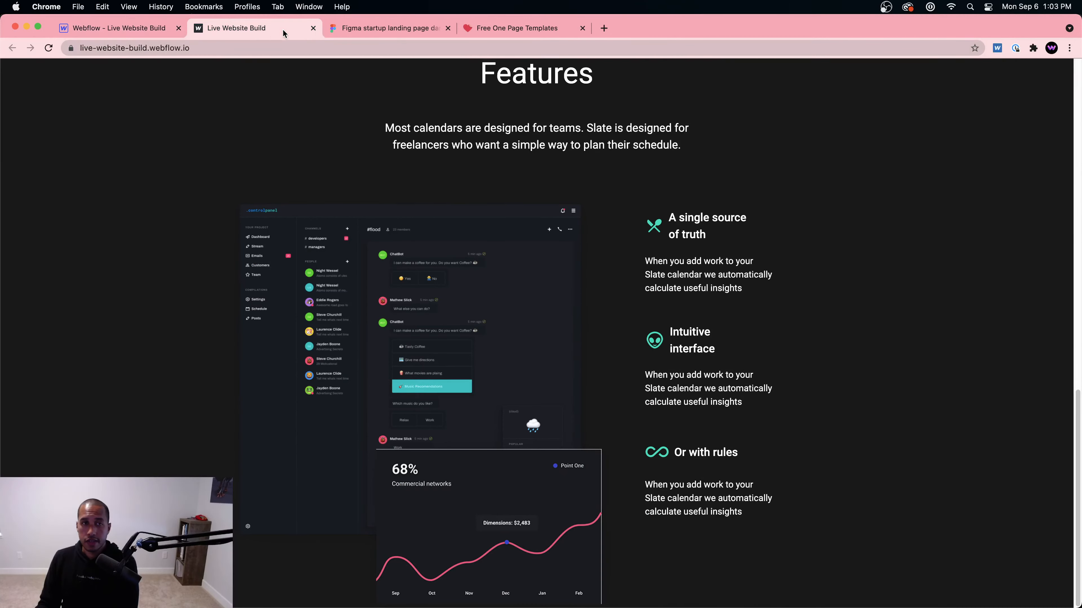
click(386, 27)
scroll(520, 291, down, 12)
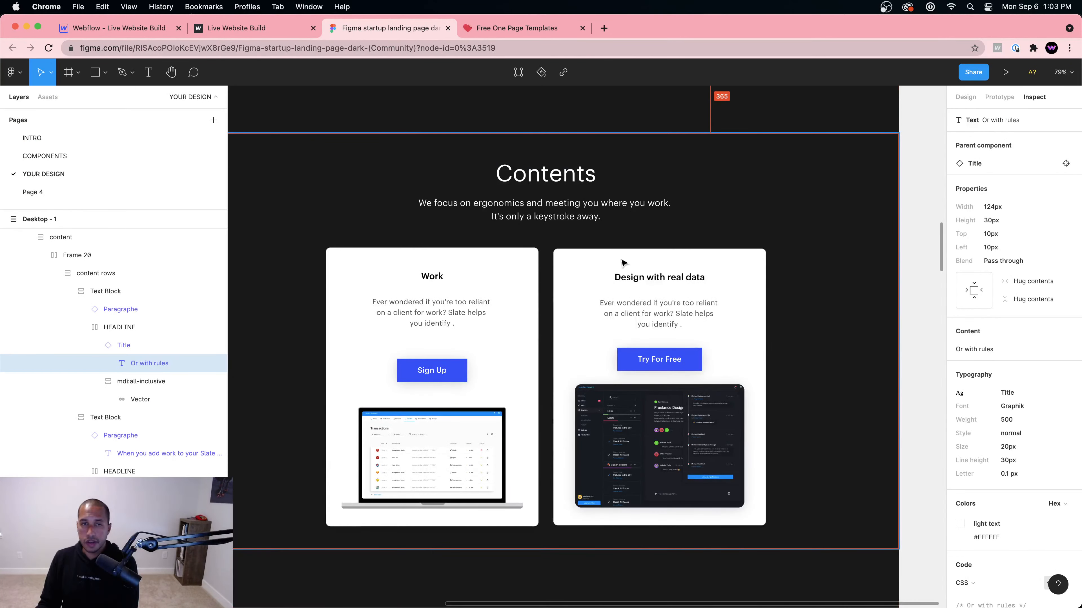
Step: Inspect the dark CONTENT 7 frame in Figma, scrolling through Gallery and back
click(424, 196)
scroll(663, 363, down, 3)
scroll(664, 366, down, 15)
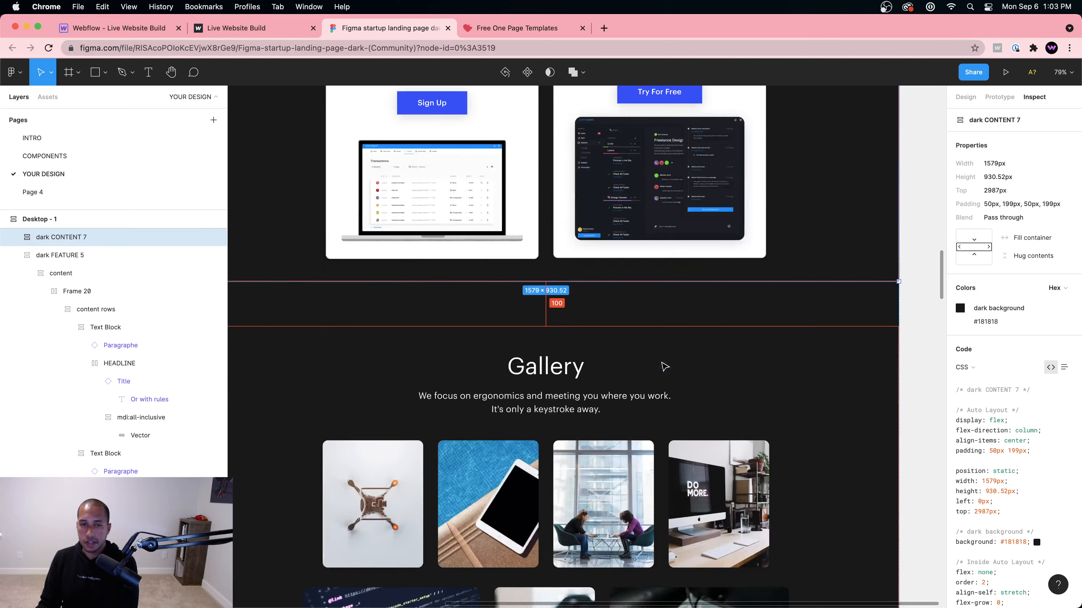
scroll(663, 355, up, 15)
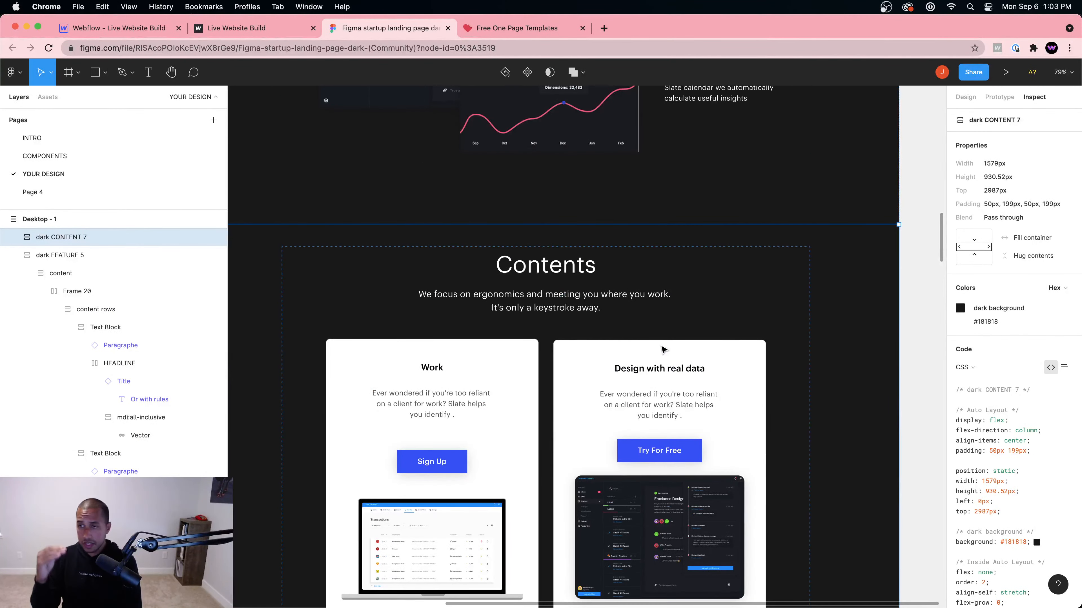
Step: Leave preview and give the Features section the class 'Features Section'
click(81, 24)
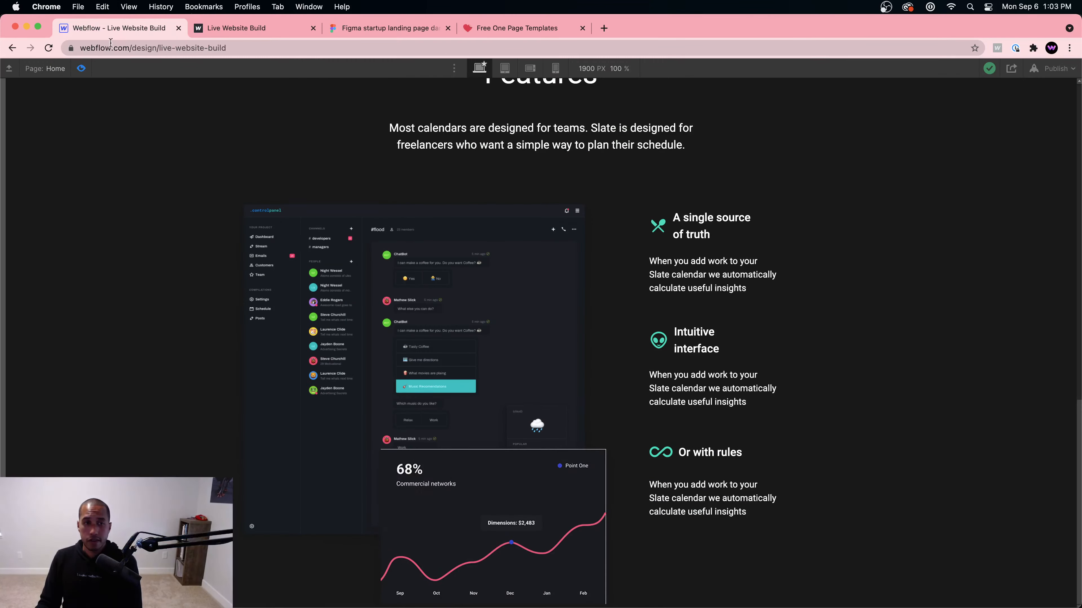
click(82, 68)
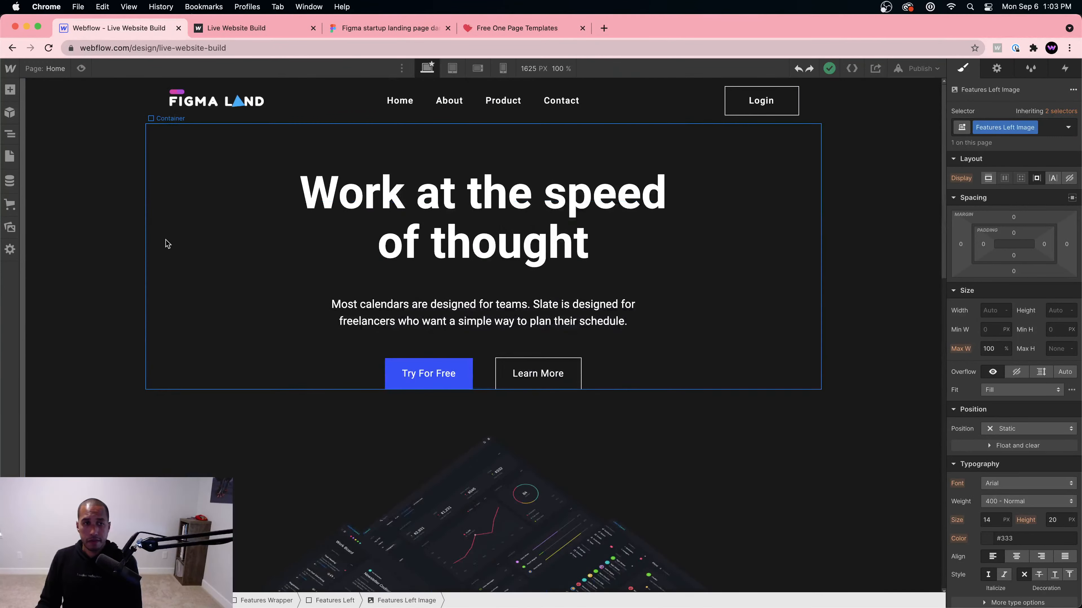
click(128, 277)
click(114, 451)
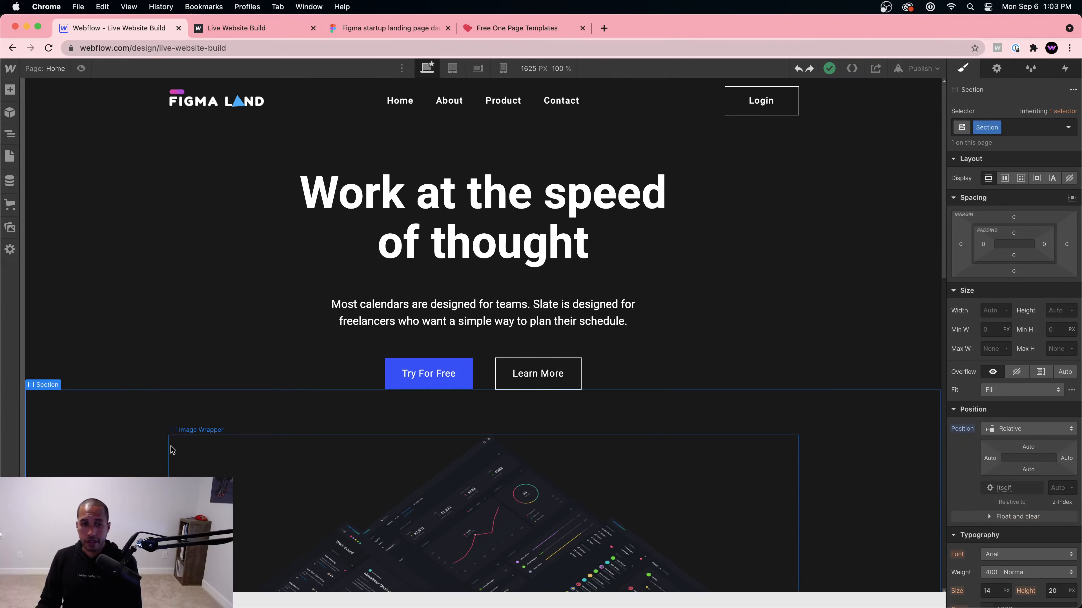
scroll(162, 443, down, 10)
scroll(147, 430, down, 1)
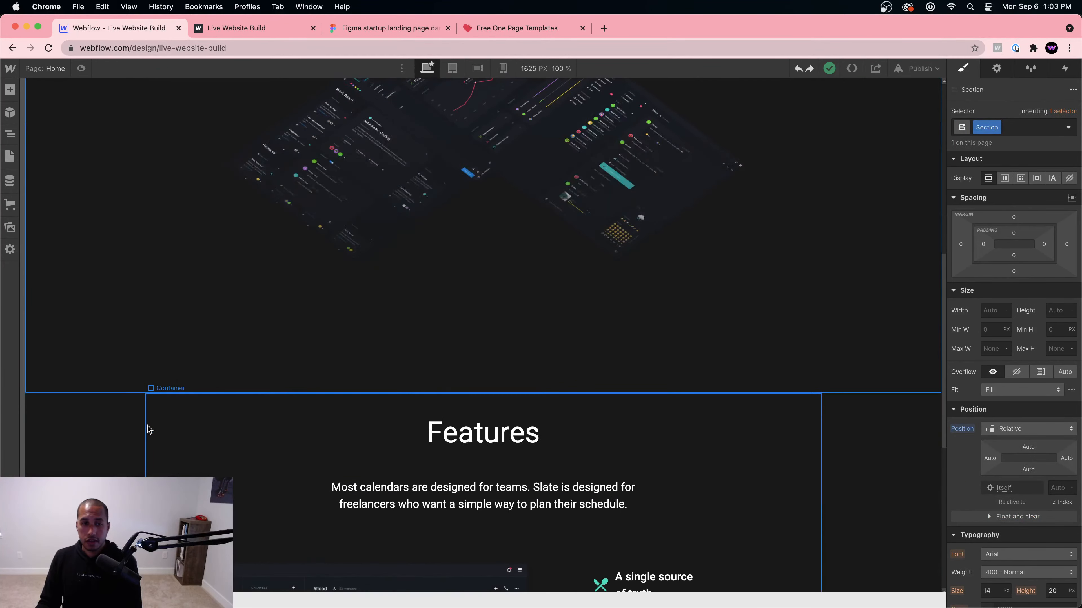
click(85, 413)
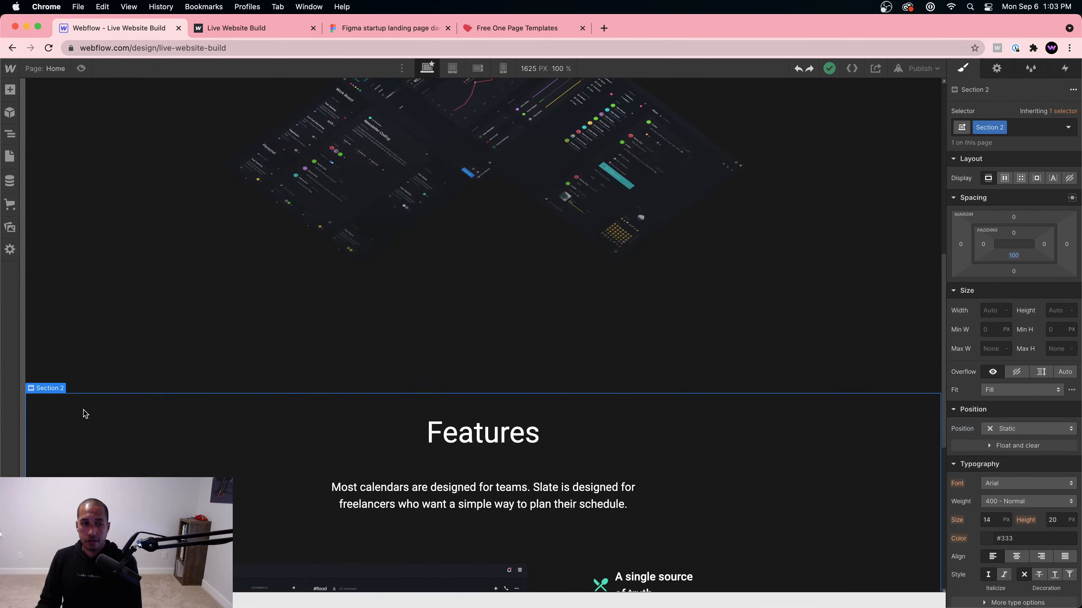
double_click(986, 129)
text(F)
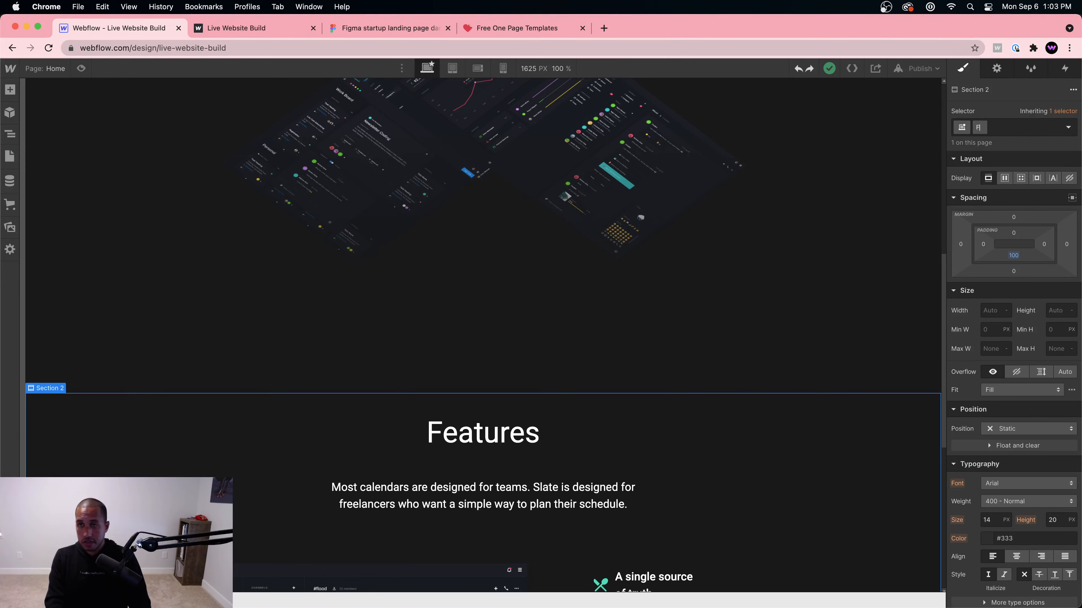
text(eatures Section)
key(Return)
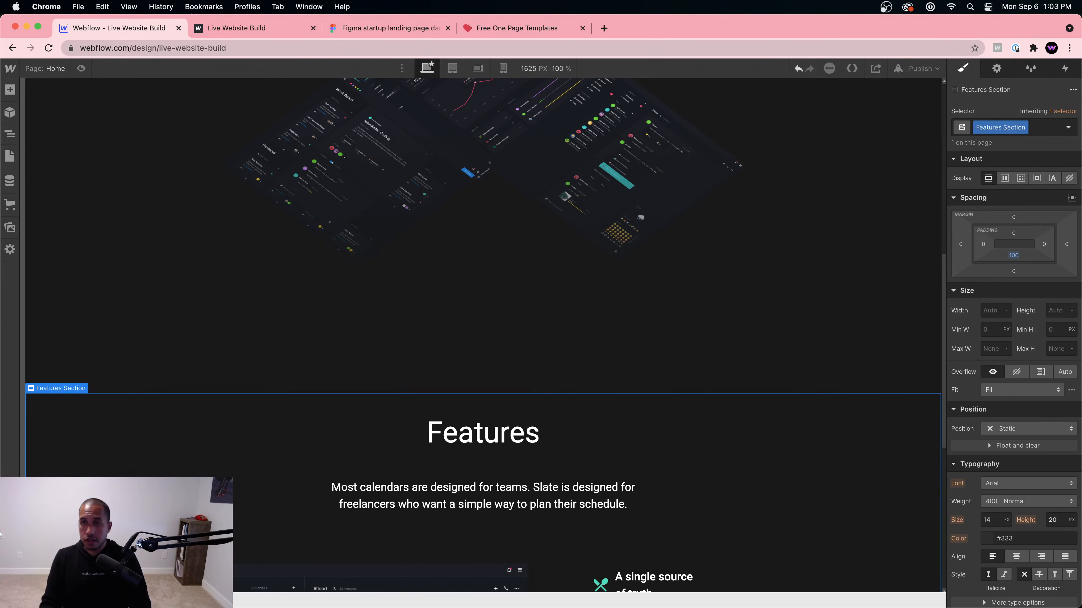
Step: Name the hero illustration section's class 'Hovering Images Section'
scroll(171, 348, up, 10)
click(107, 337)
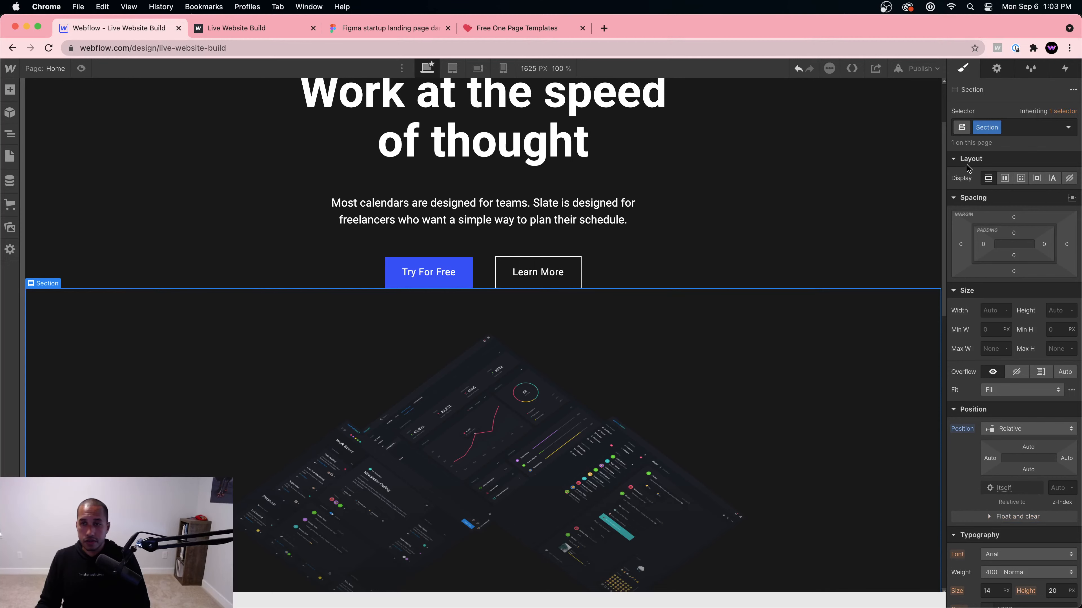
double_click(986, 127)
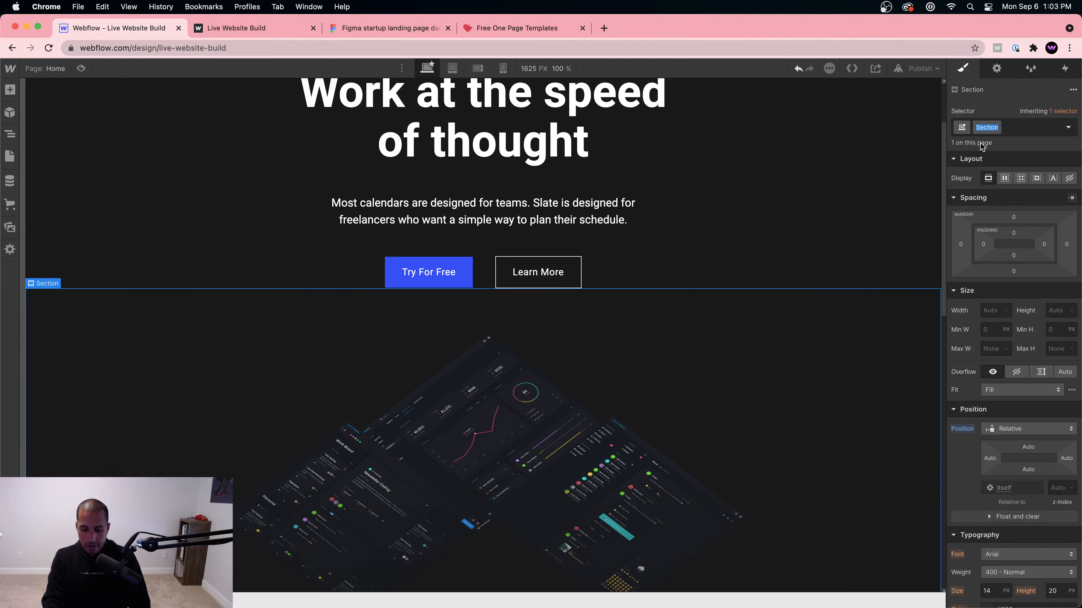
text(Hover)
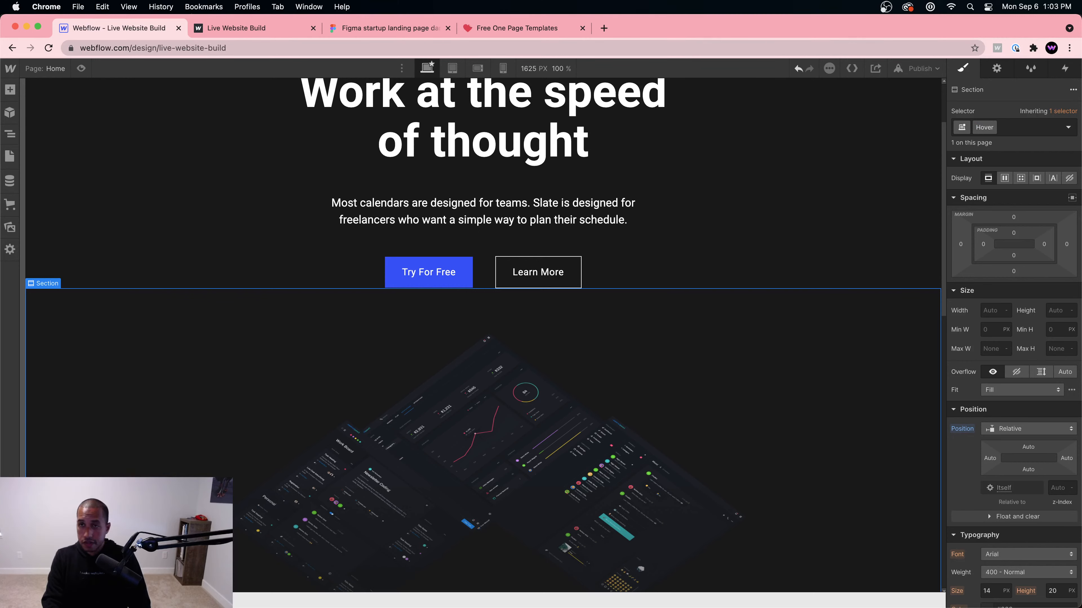
text(ing Images)
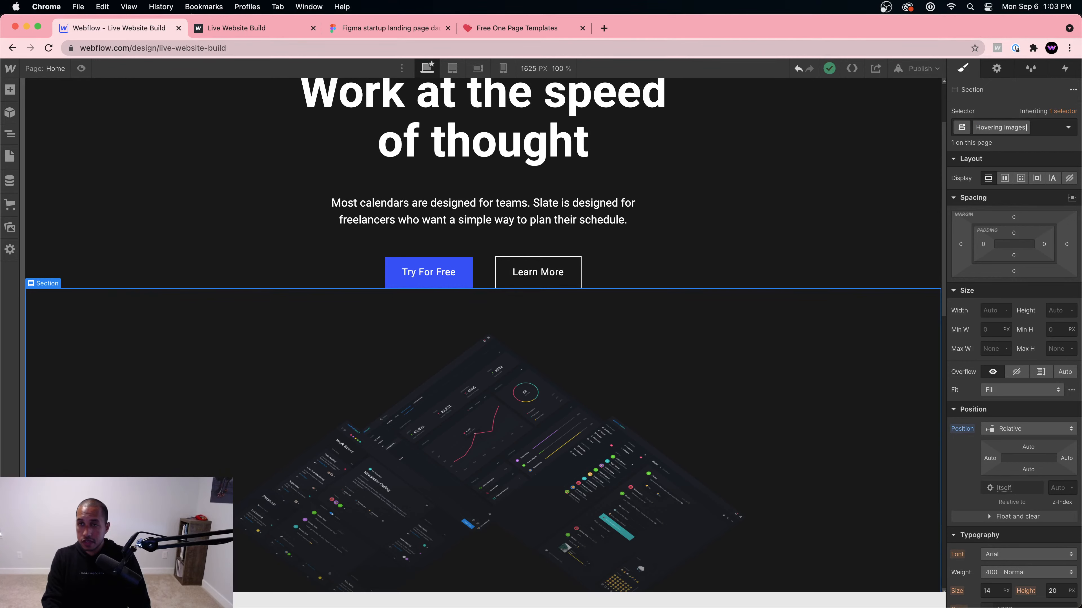
text( Section)
key(Return)
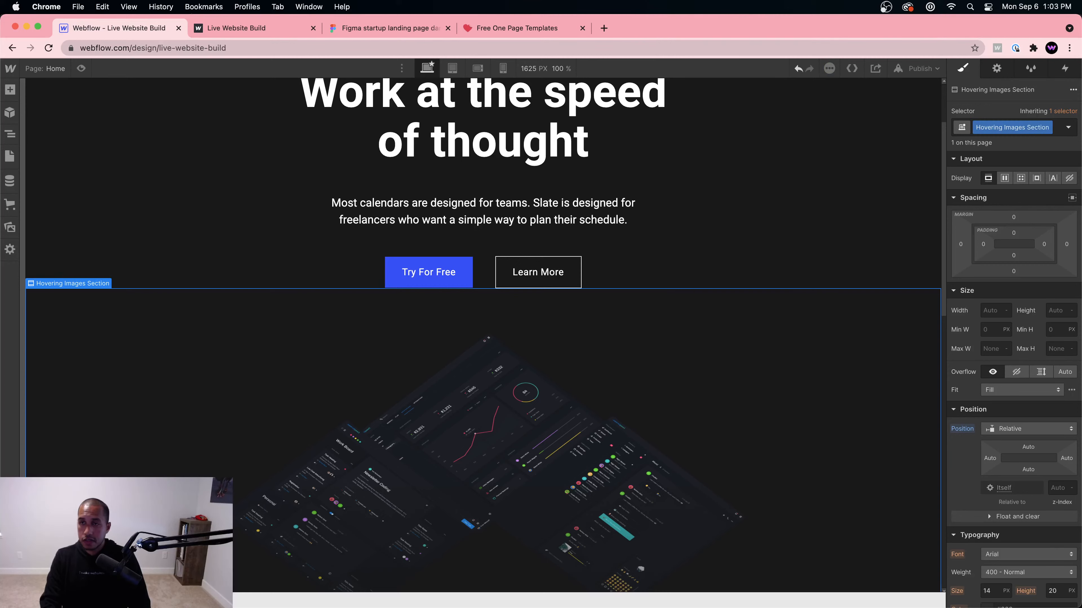
Step: Give the top hero section the class 'Hero Section'
scroll(797, 176, up, 3)
click(89, 236)
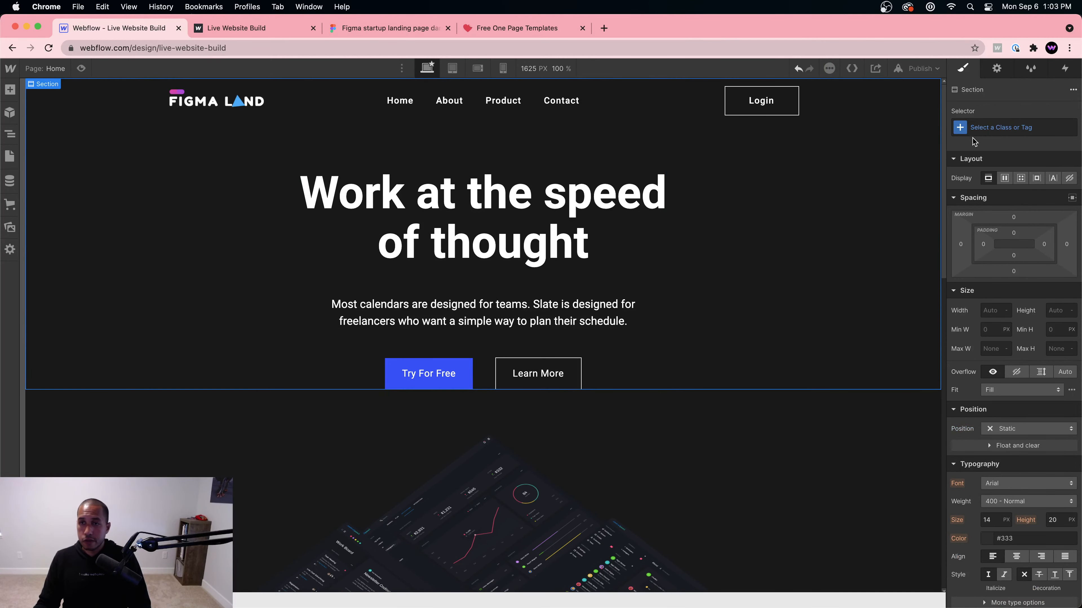
click(1001, 127)
text(Hero Section)
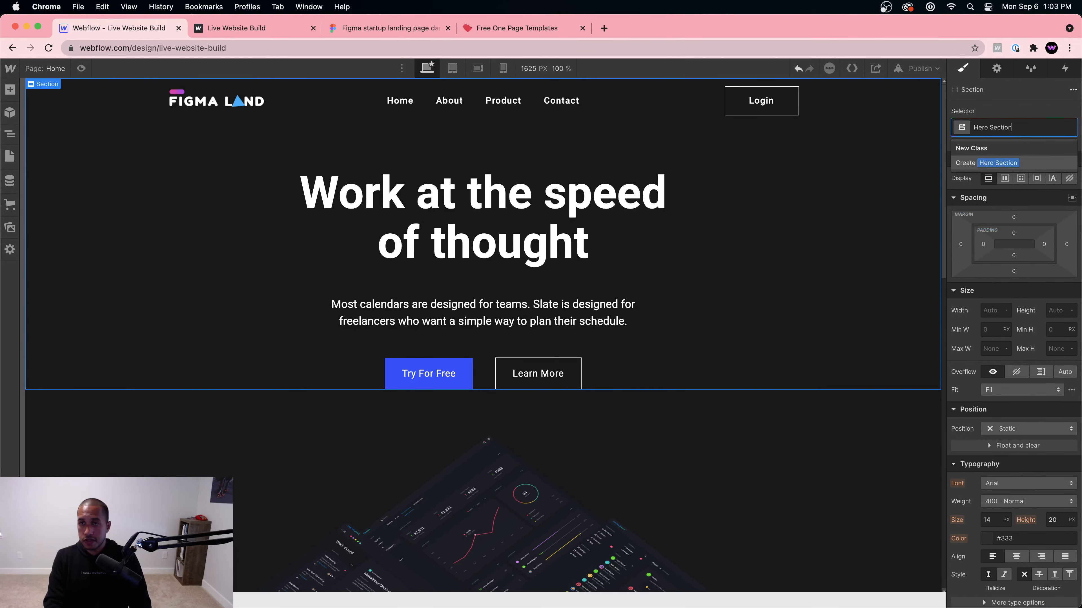
key(Return)
Step: In the Navigator, browse Hero, Hovering Images and Features sections, then expand Hovering Images Section
click(17, 135)
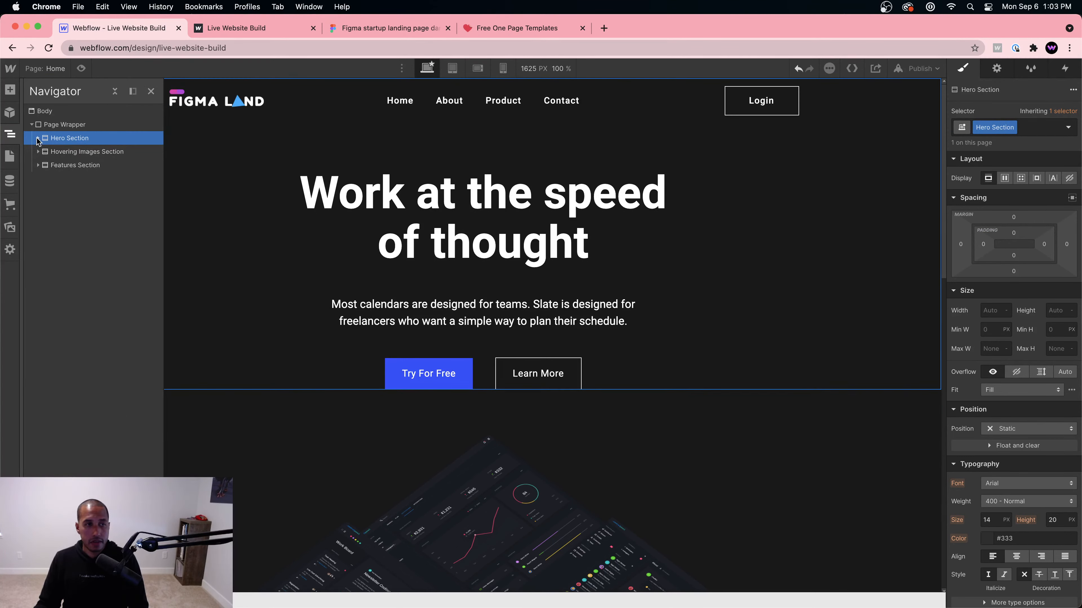
click(75, 153)
click(75, 165)
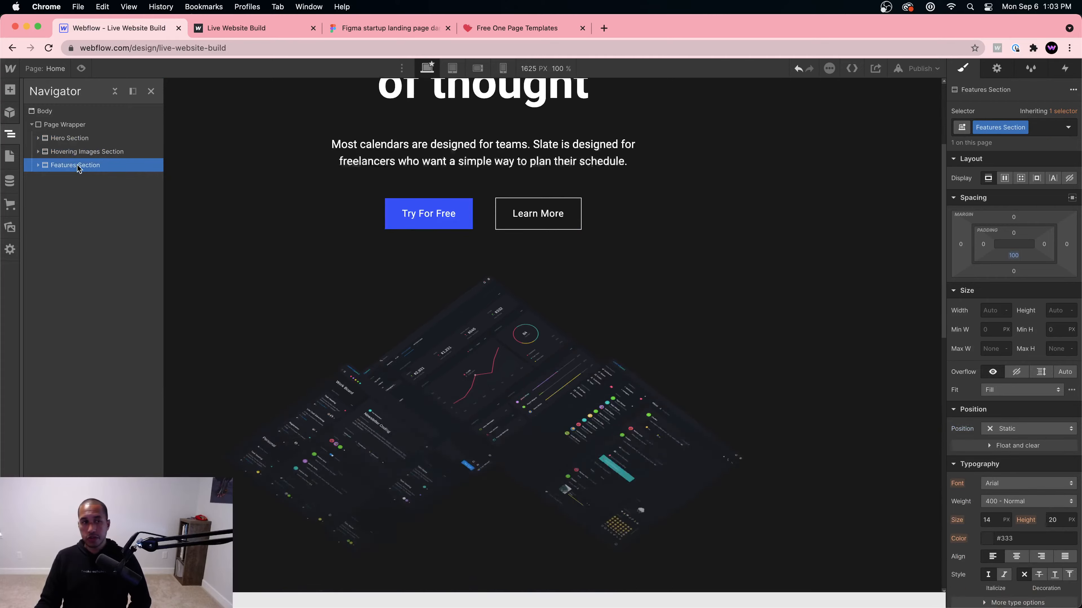
click(59, 142)
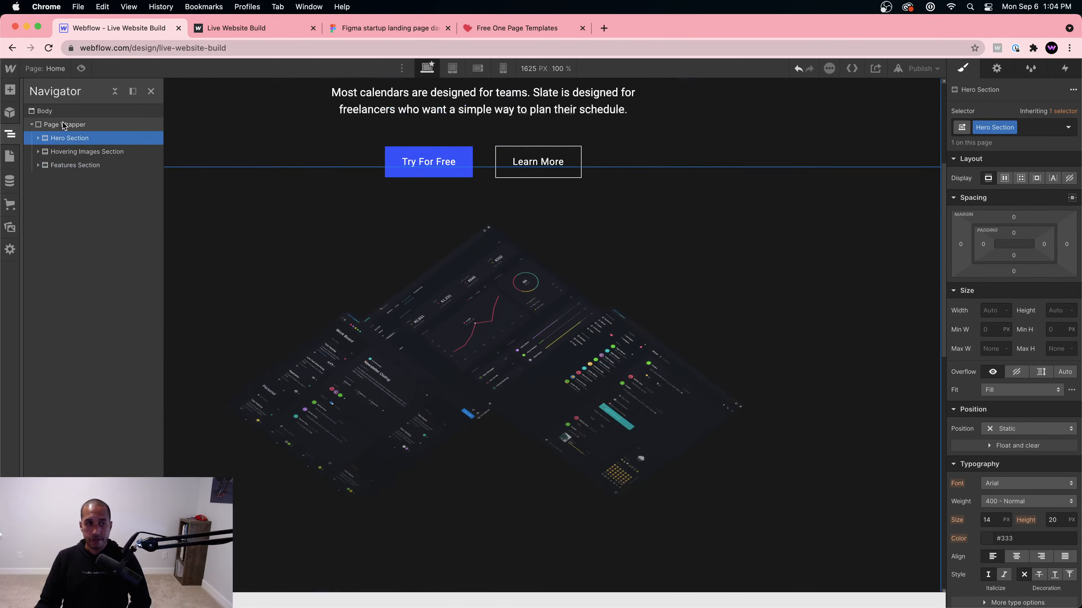
click(65, 165)
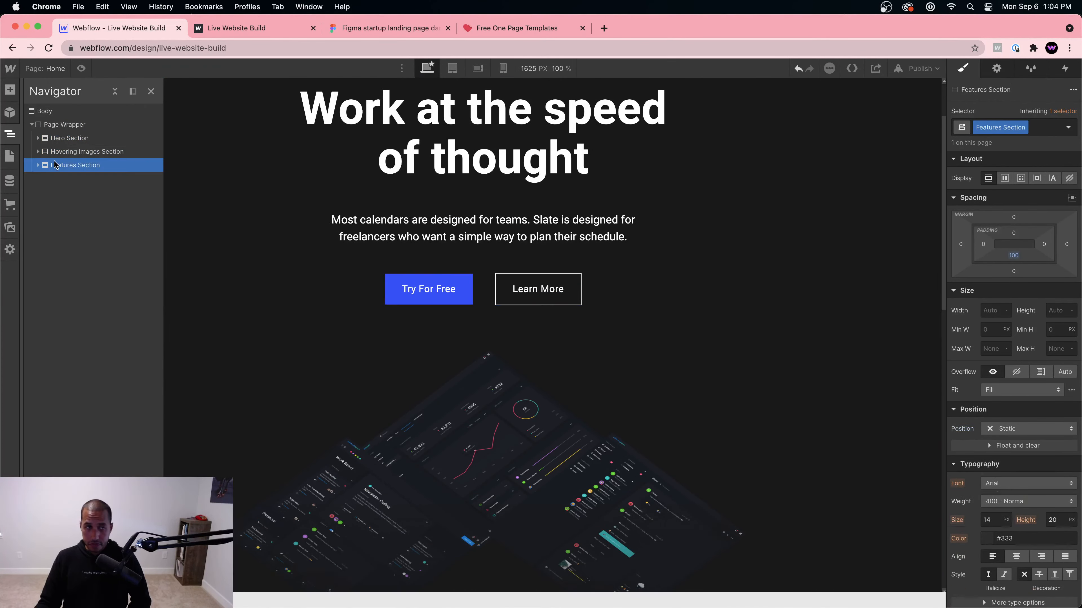
click(60, 179)
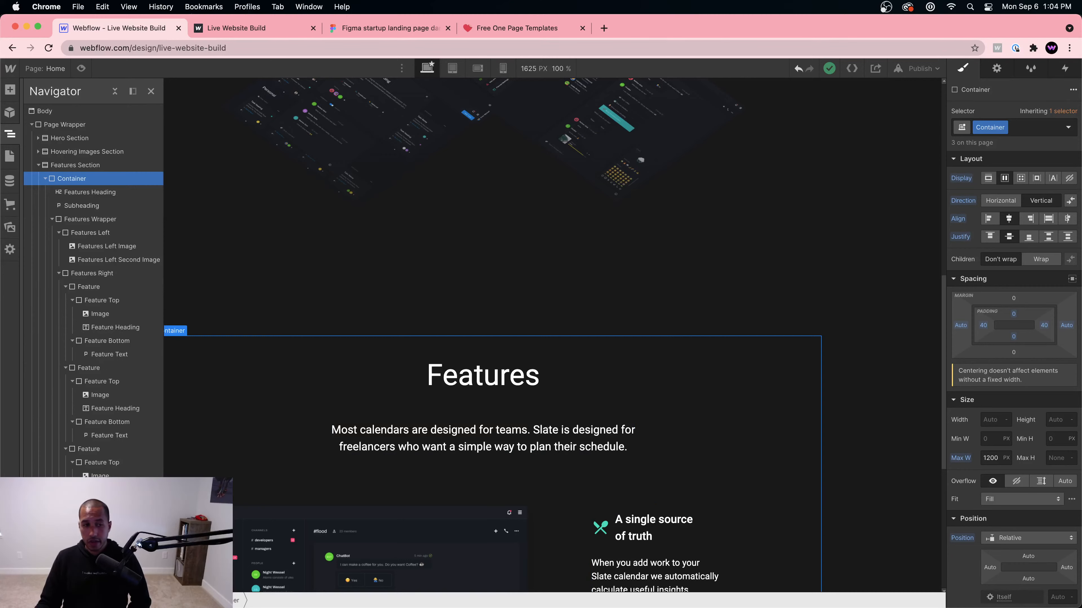
scroll(546, 461, down, 7)
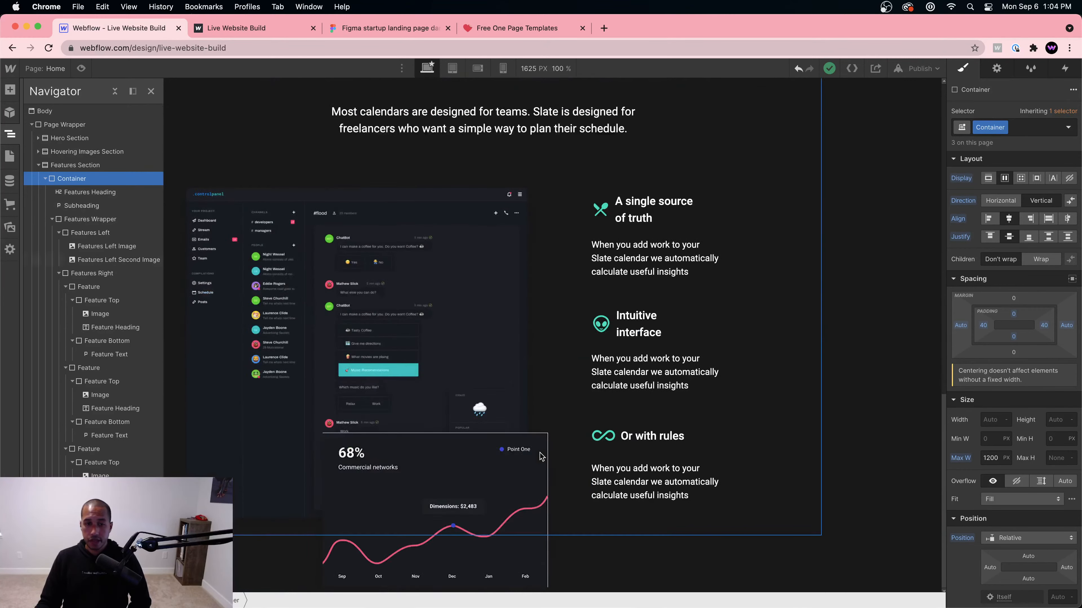
click(39, 165)
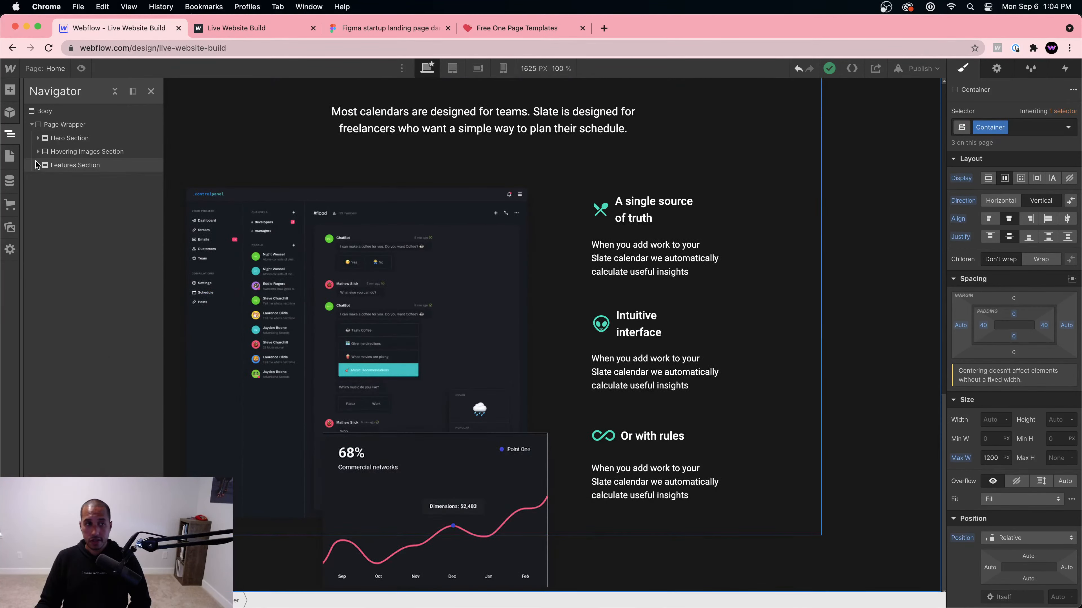
click(38, 151)
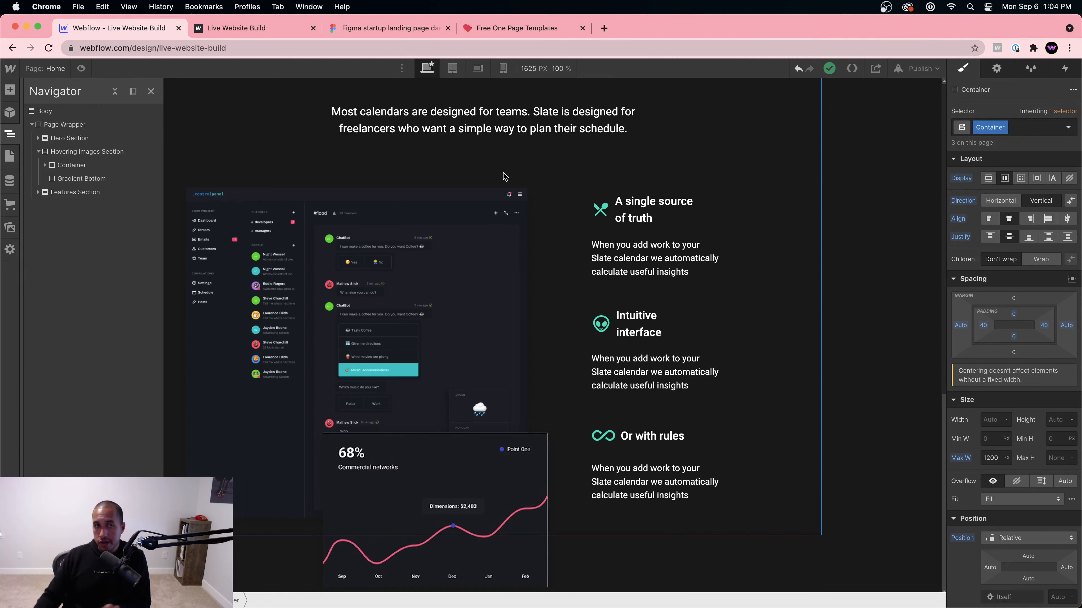
Step: With the Features subheading selected, publish to the webflow.io domain and open the live site in a new tab
click(340, 129)
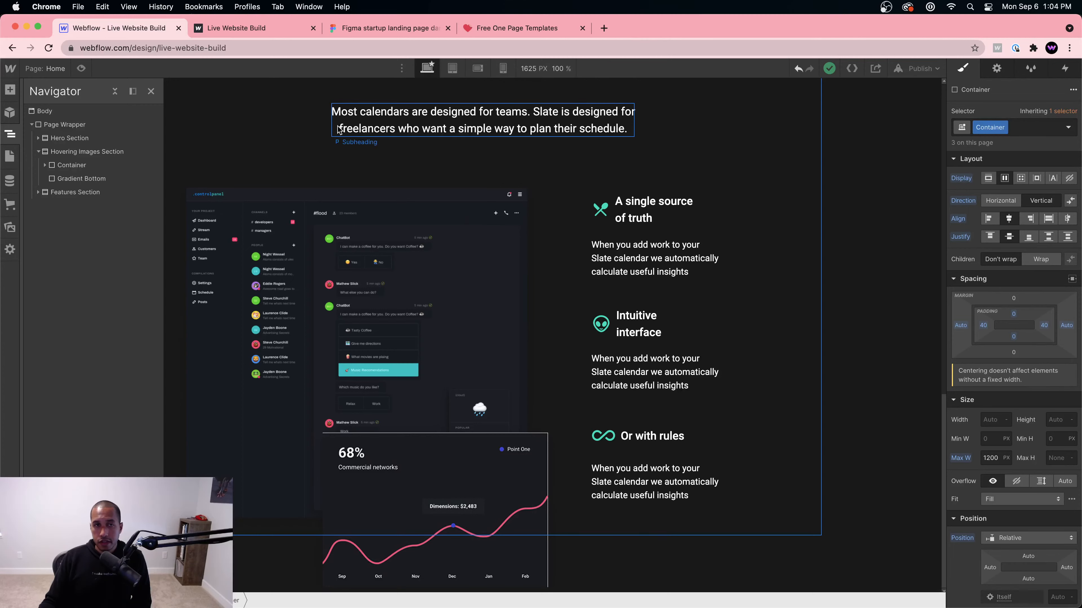
click(920, 68)
click(878, 231)
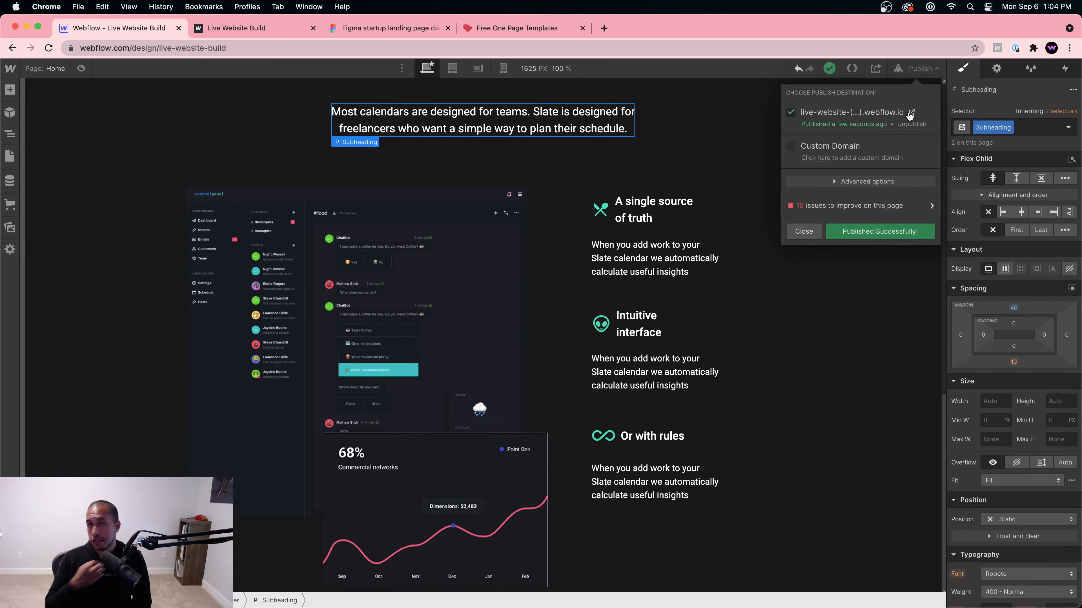
click(911, 114)
scroll(822, 201, down, 15)
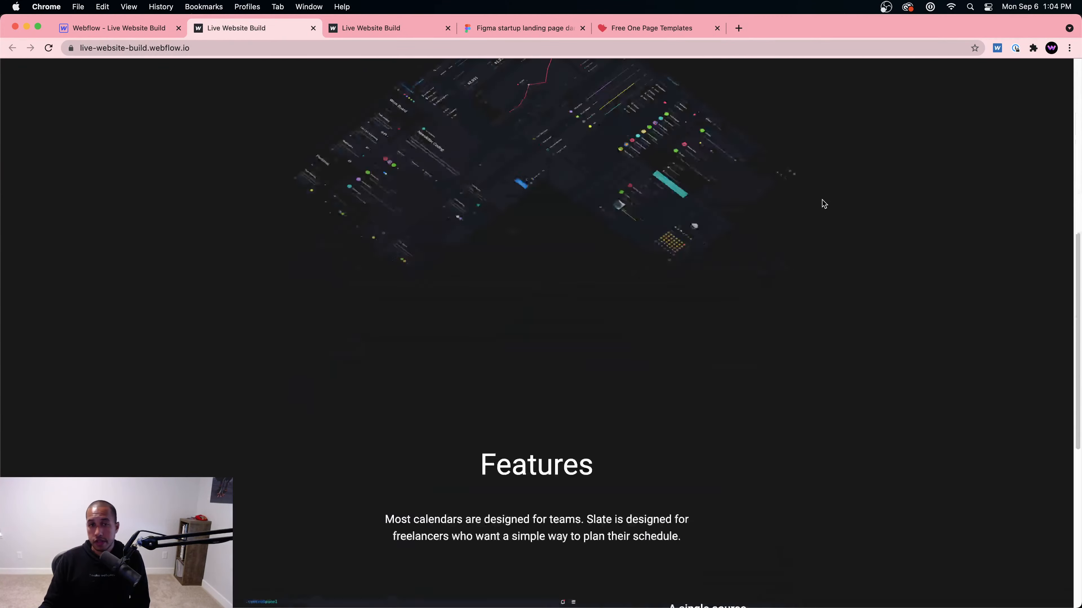
key(super+minus)
key(super+minus)
key(super+minus)
key(super+minus)
key(super+minus)
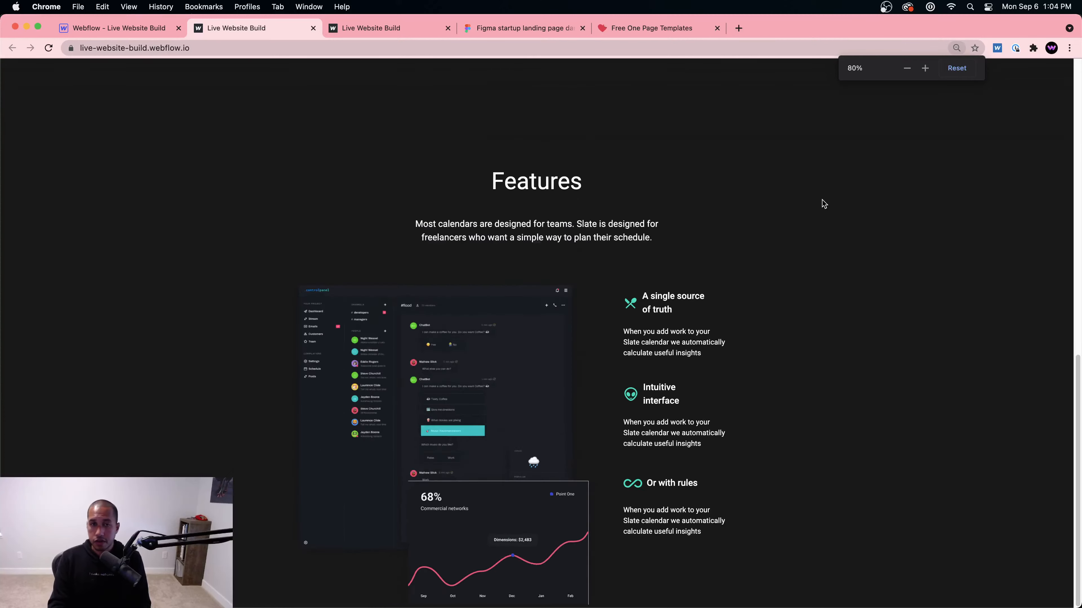
scroll(796, 274, up, 10)
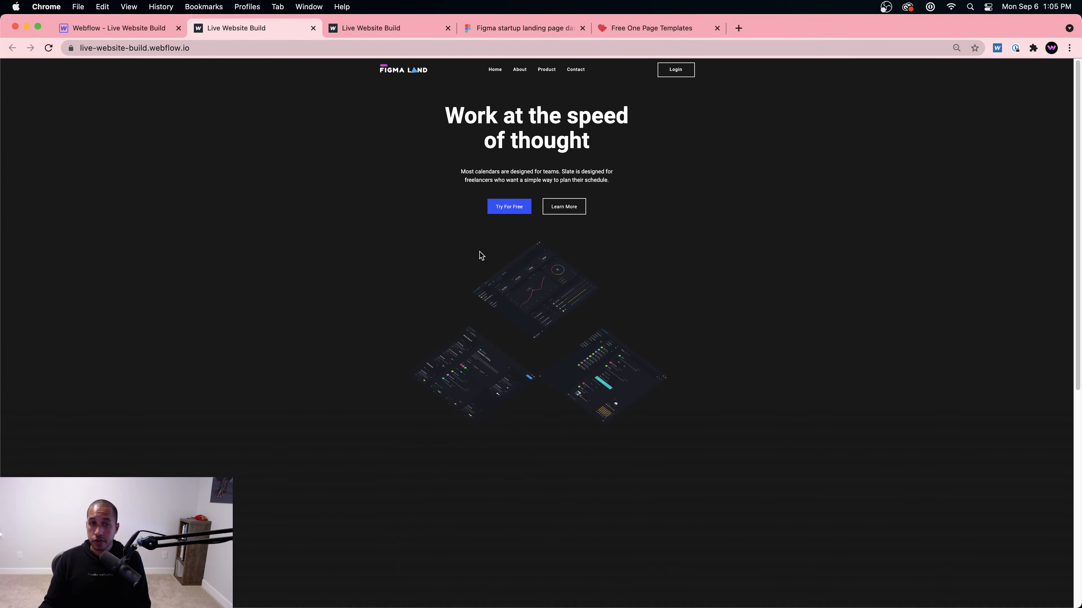
scroll(545, 224, down, 8)
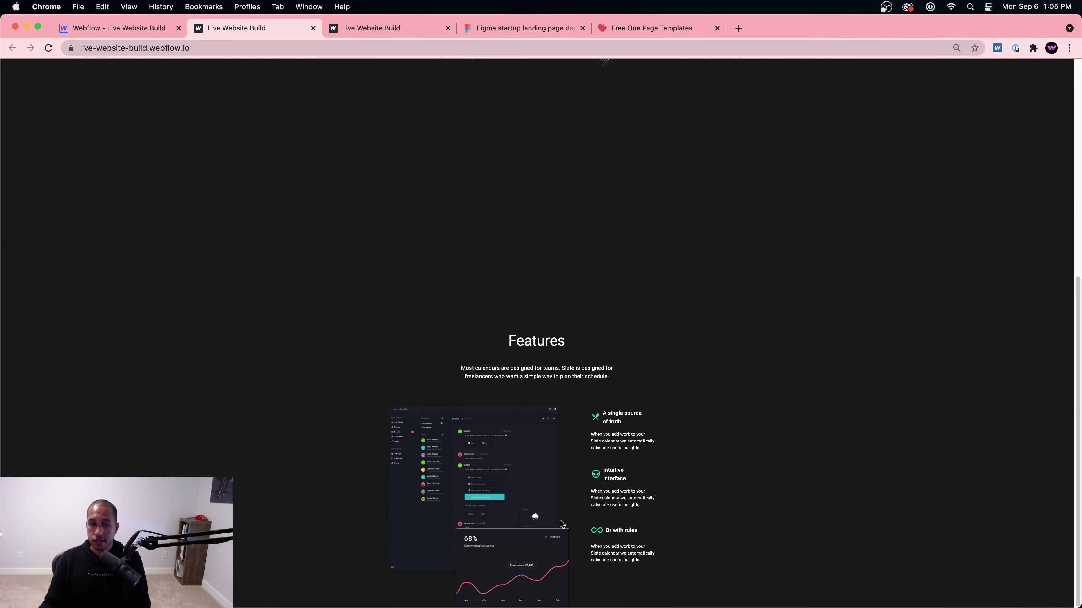
scroll(637, 544, up, 10)
scroll(640, 530, down, 8)
scroll(669, 256, up, 10)
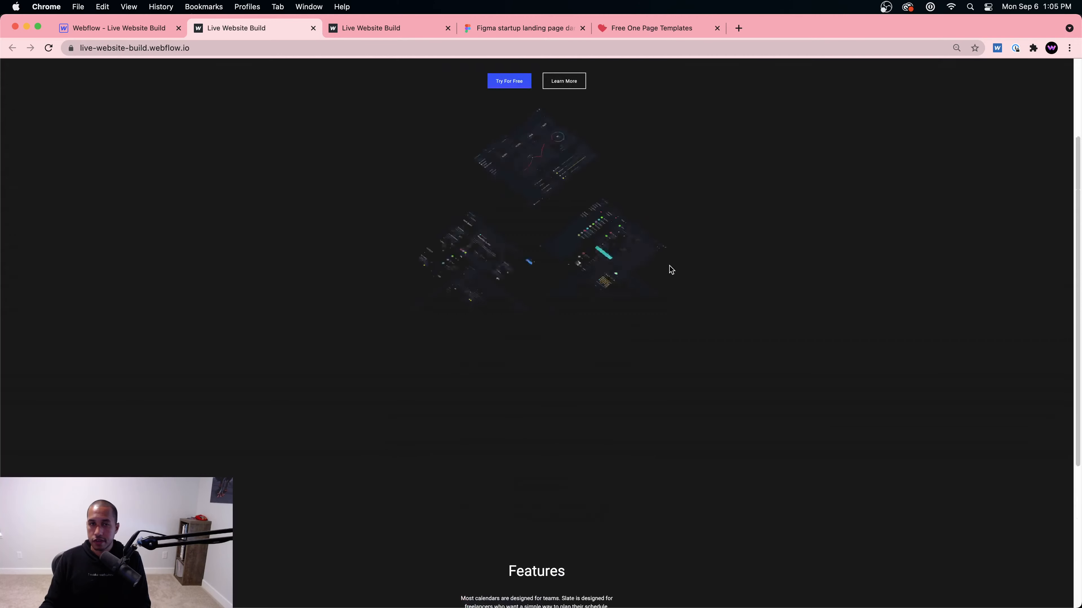
scroll(660, 288, down, 1)
scroll(663, 287, down, 8)
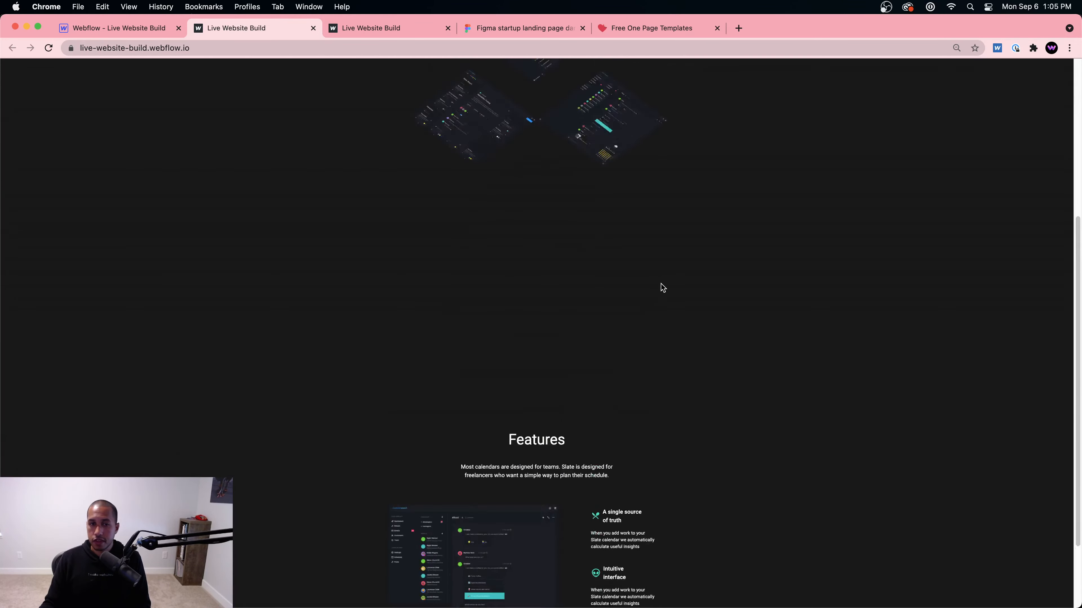
scroll(662, 288, up, 10)
key(super+equal)
key(super+equal)
key(super+equal)
key(super+equal)
key(super+equal)
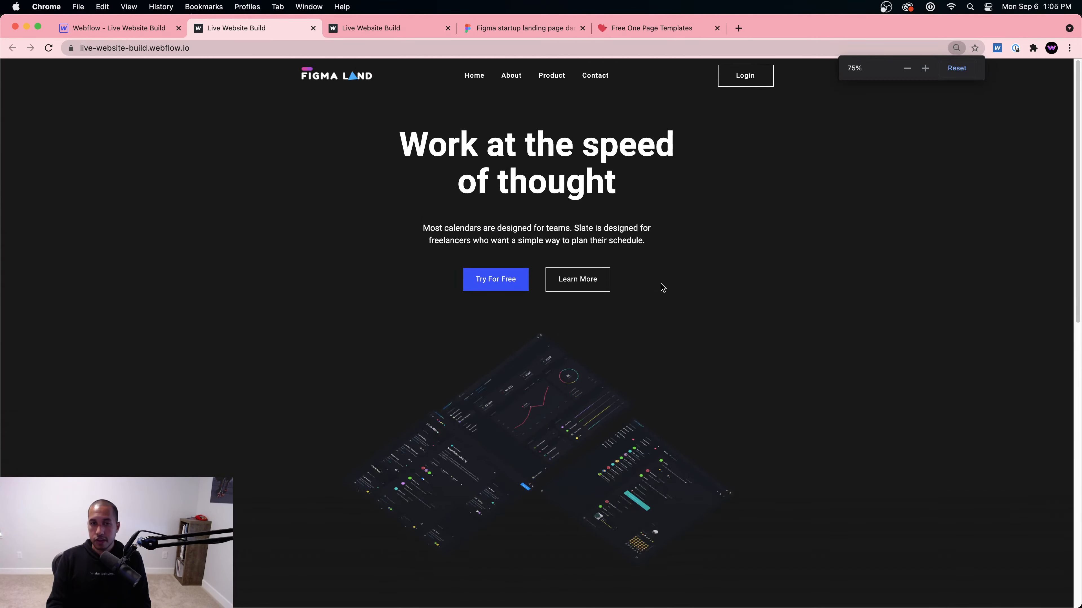
scroll(621, 277, down, 10)
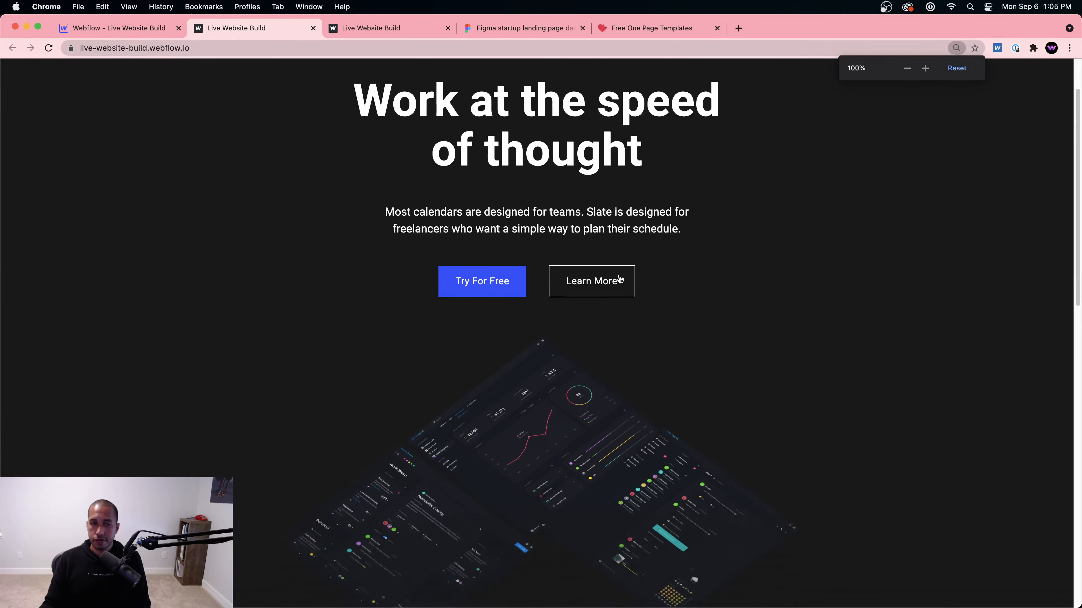
click(402, 28)
scroll(545, 254, up, 4)
scroll(545, 255, up, 10)
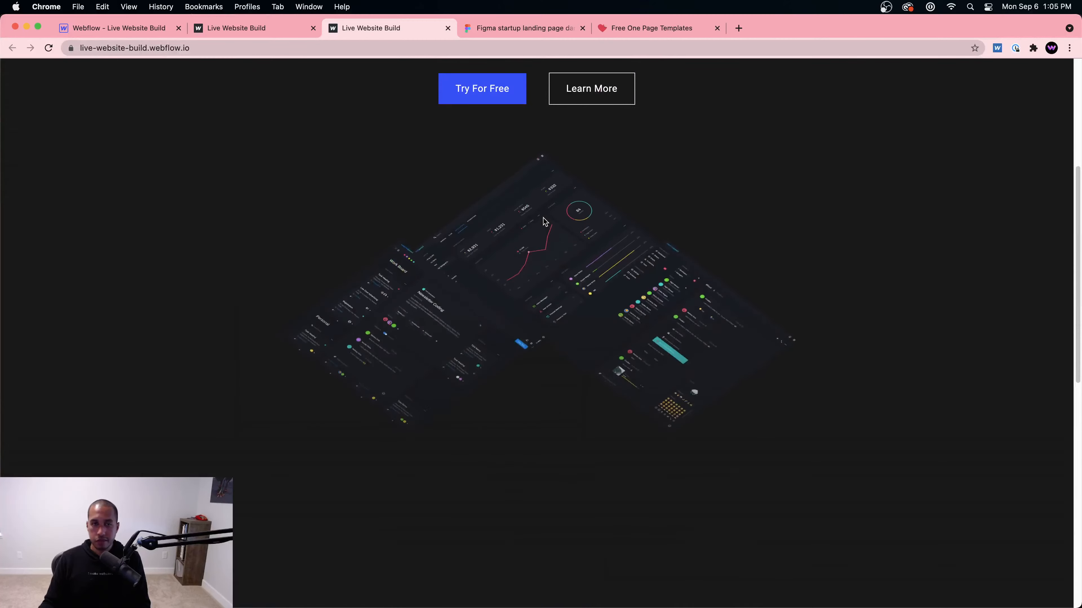
Step: Back in the Designer, preview the Features section at 768 px tablet width, then return to desktop width
click(118, 30)
click(804, 231)
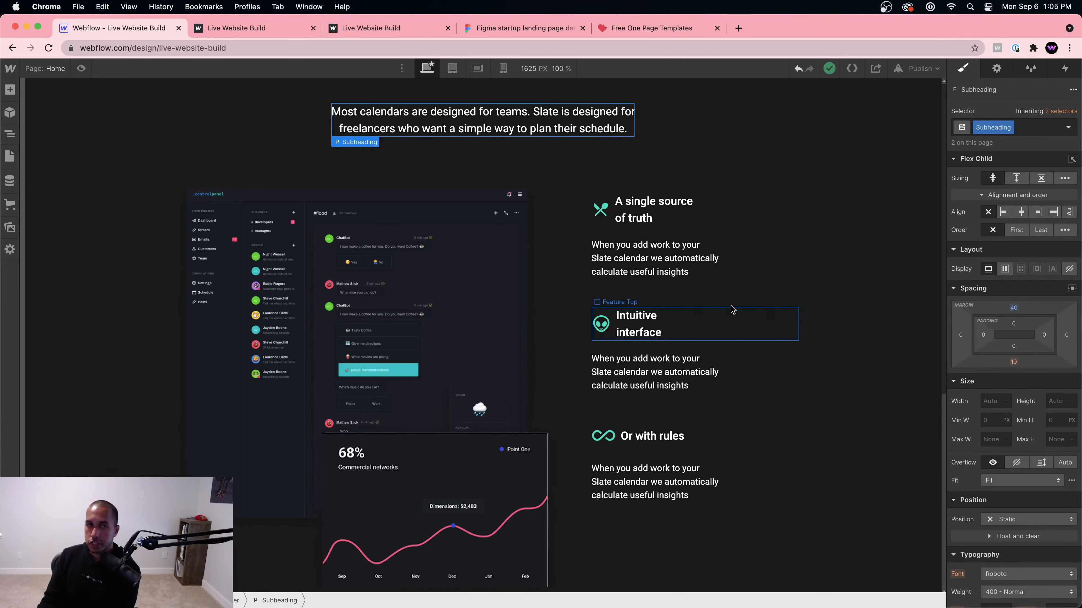
click(452, 68)
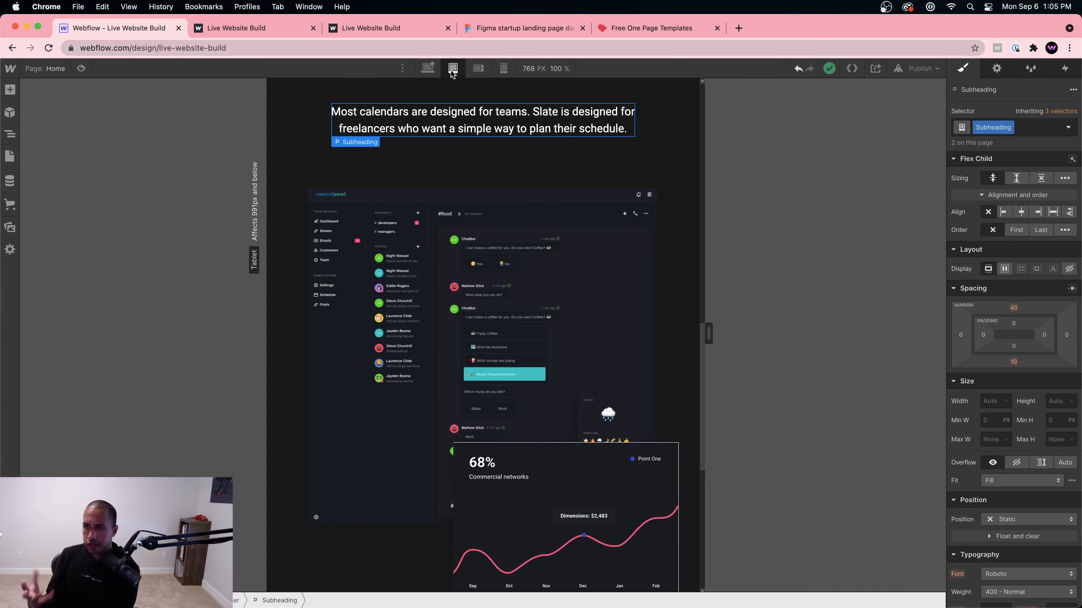
scroll(565, 253, down, 10)
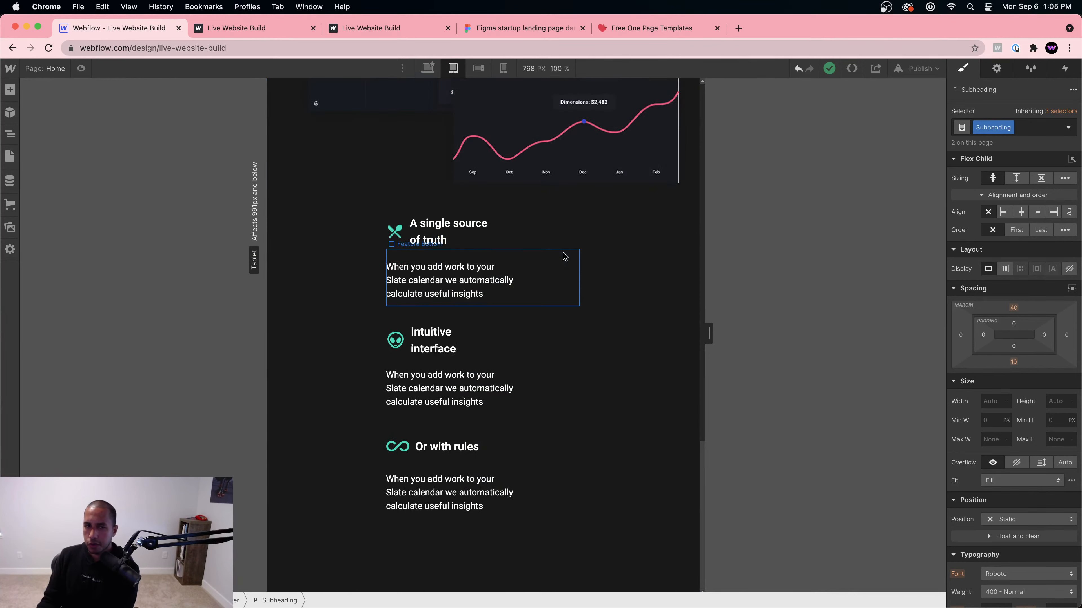
scroll(560, 257, up, 10)
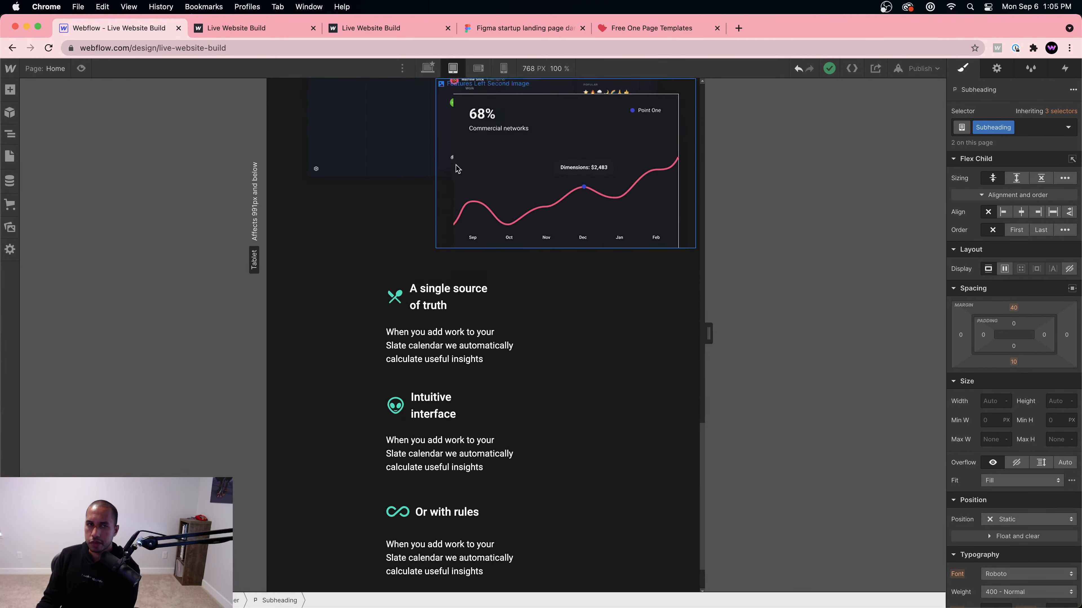
click(427, 68)
scroll(468, 197, up, 5)
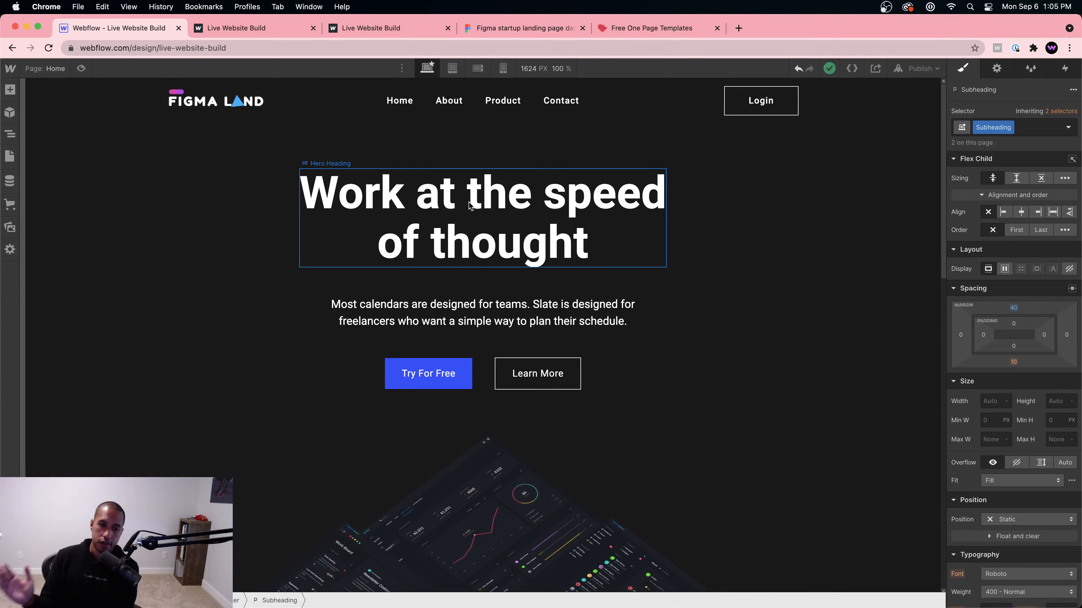
scroll(599, 314, down, 15)
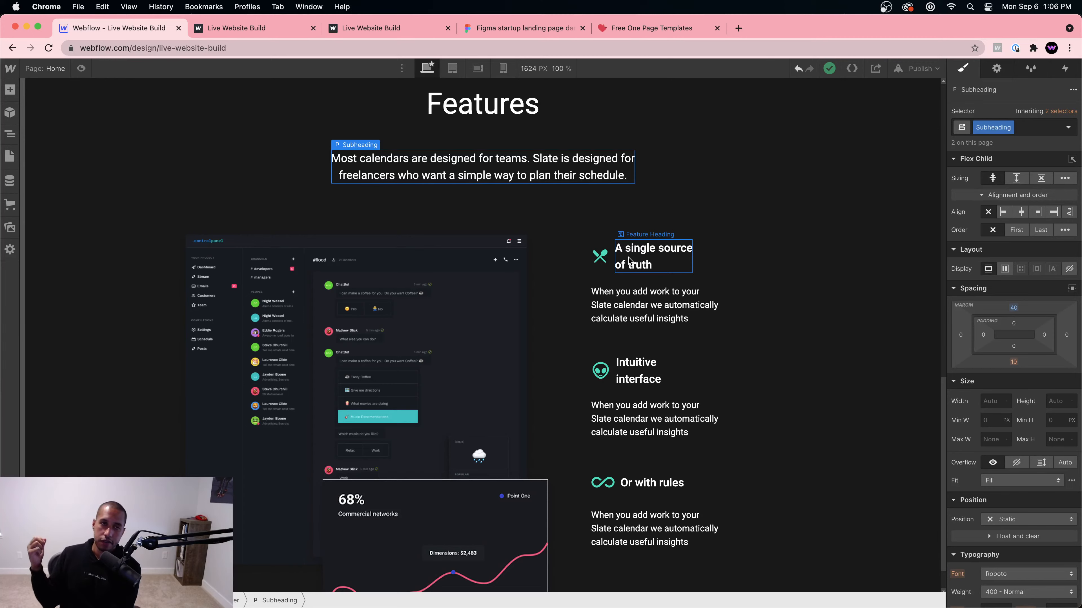
Step: In a new tab, load the WebDev For You site and open its Webflow showcase profile via Interactions
click(738, 28)
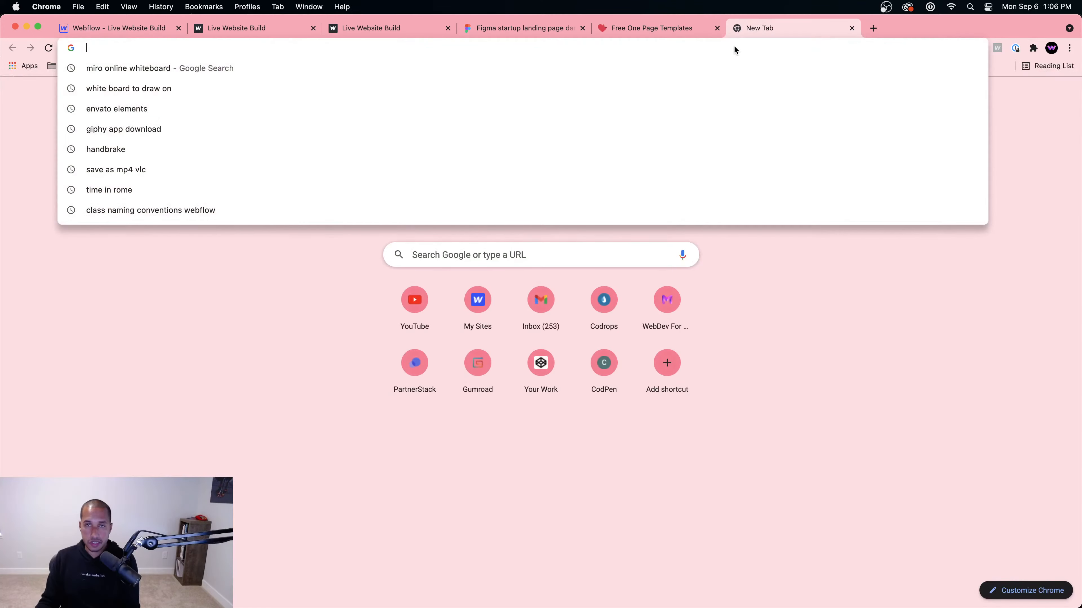
text(webdevforyou.com)
key(Return)
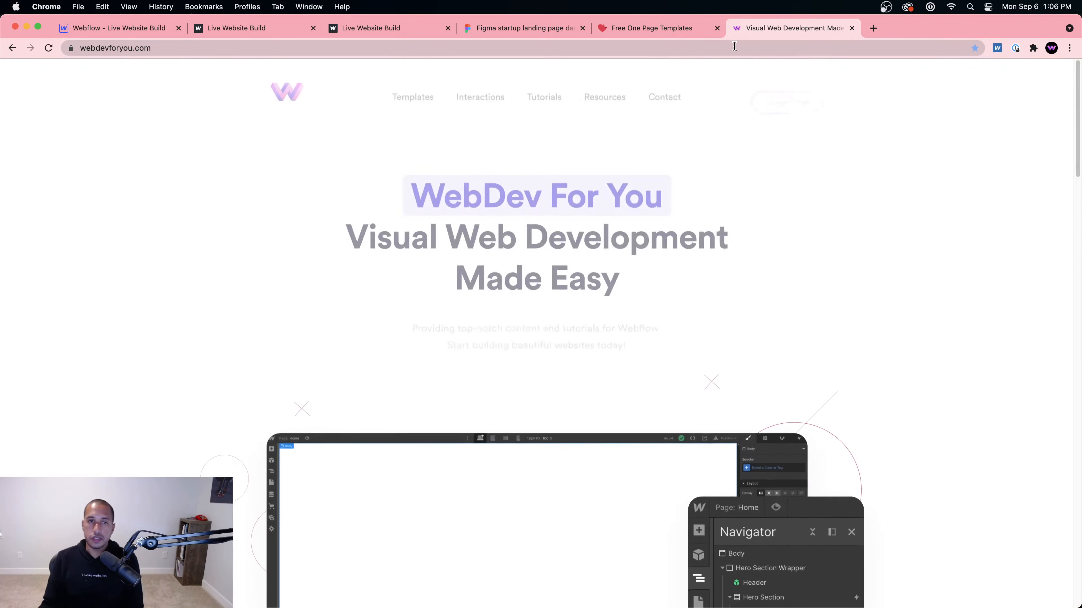
click(473, 89)
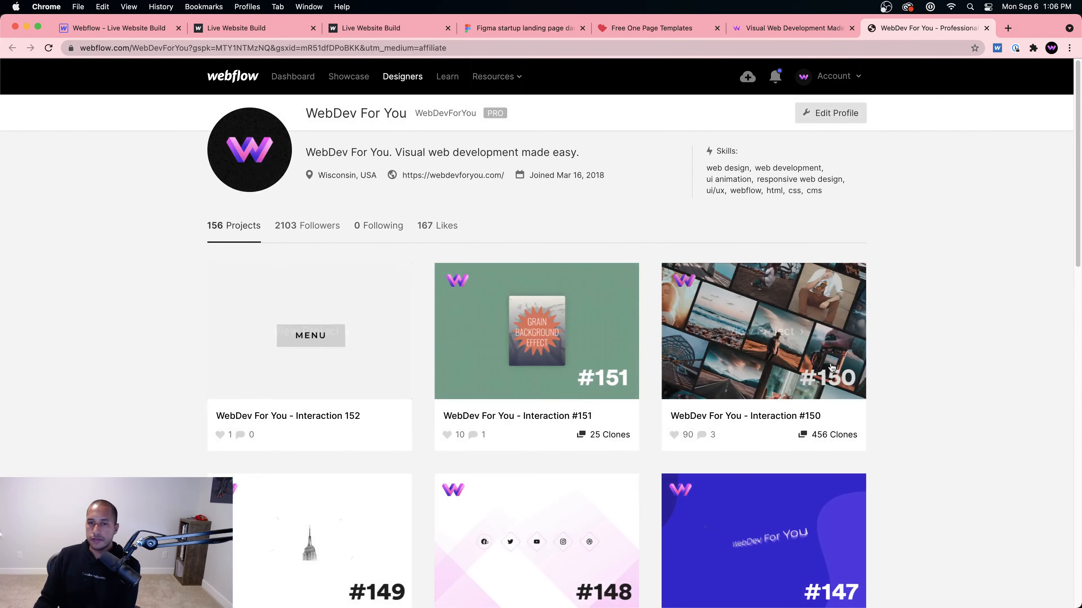
scroll(620, 423, down, 10)
scroll(613, 409, up, 8)
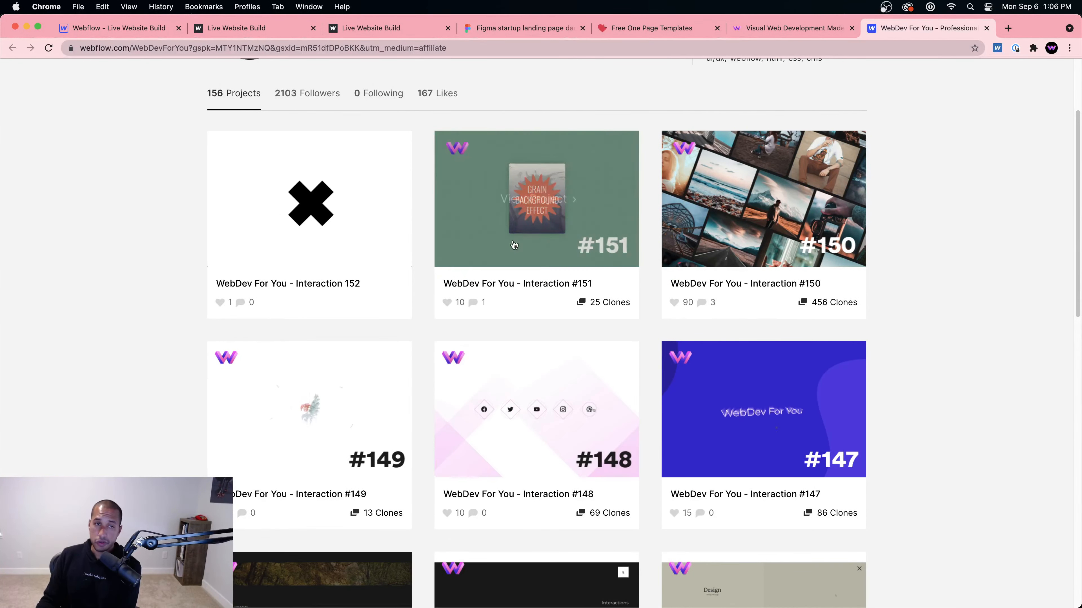
Step: Open Interaction #152's live site and try its menu-to-close morph animation
click(311, 202)
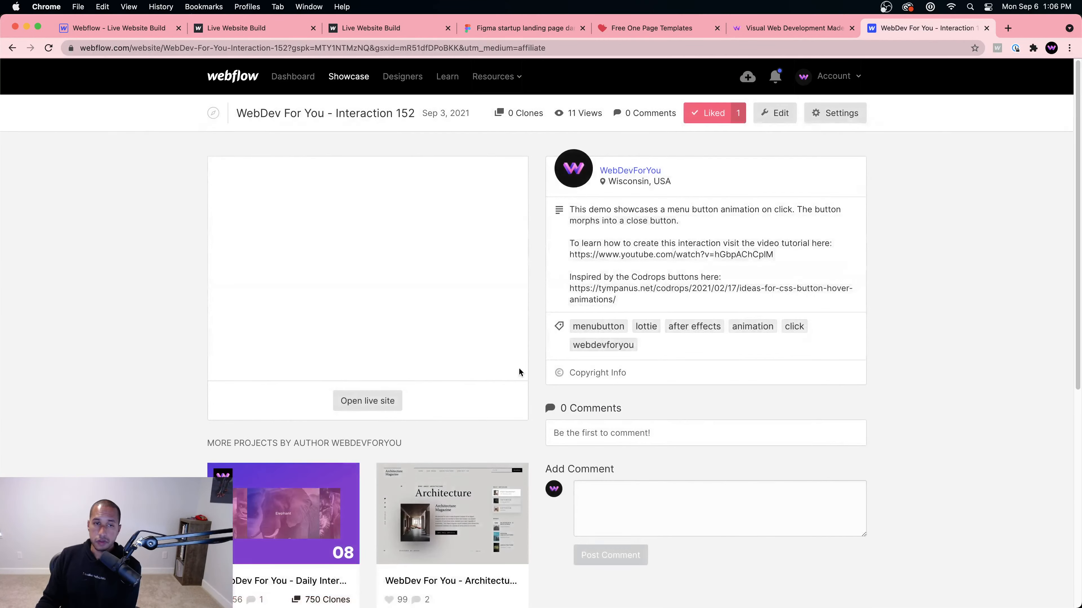
click(377, 405)
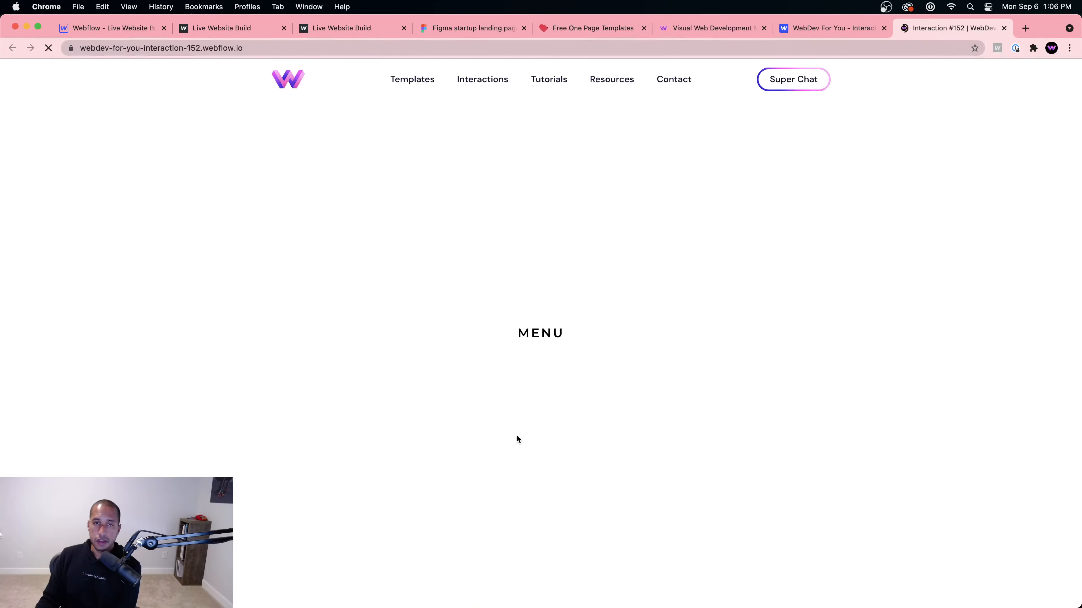
click(536, 335)
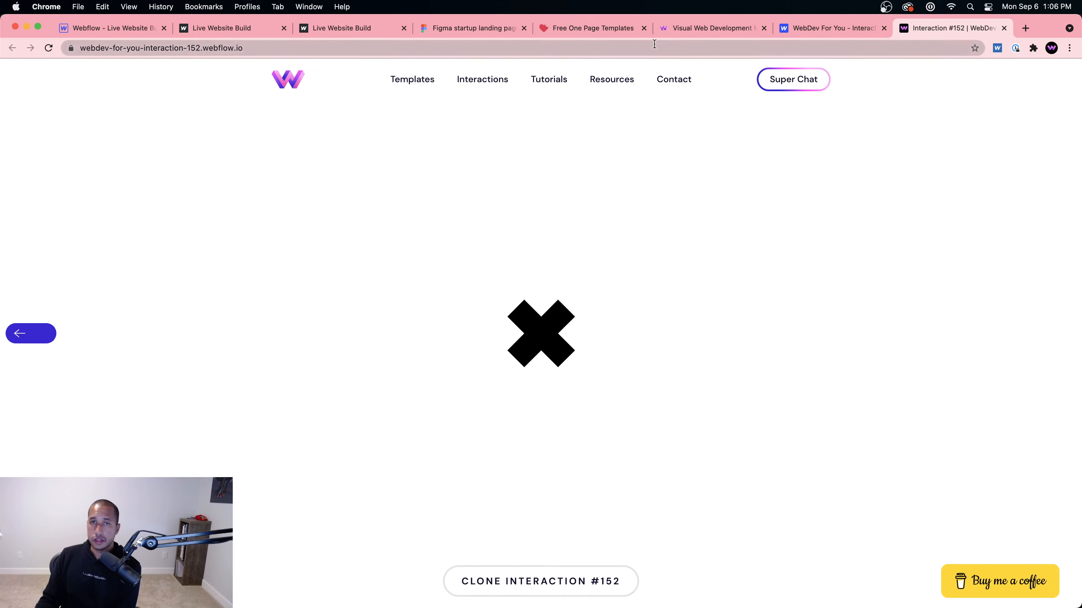
click(709, 28)
click(780, 29)
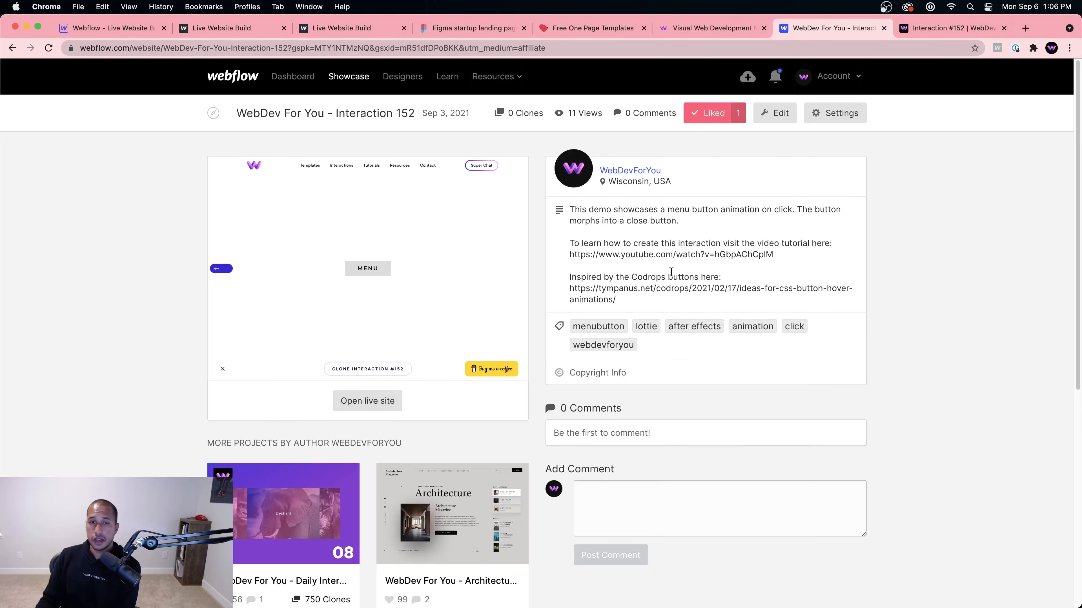
scroll(671, 271, down, 1)
Step: Go back to the WebDev For You profile and open the Interaction #145 project page
click(12, 48)
scroll(762, 340, down, 15)
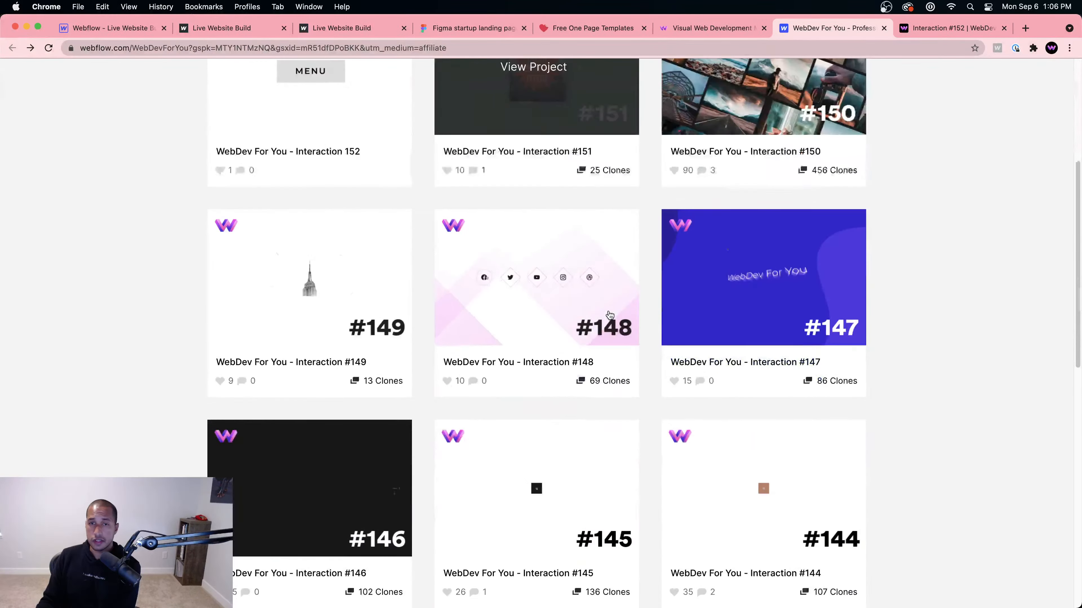
scroll(758, 358, down, 3)
scroll(551, 249, up, 8)
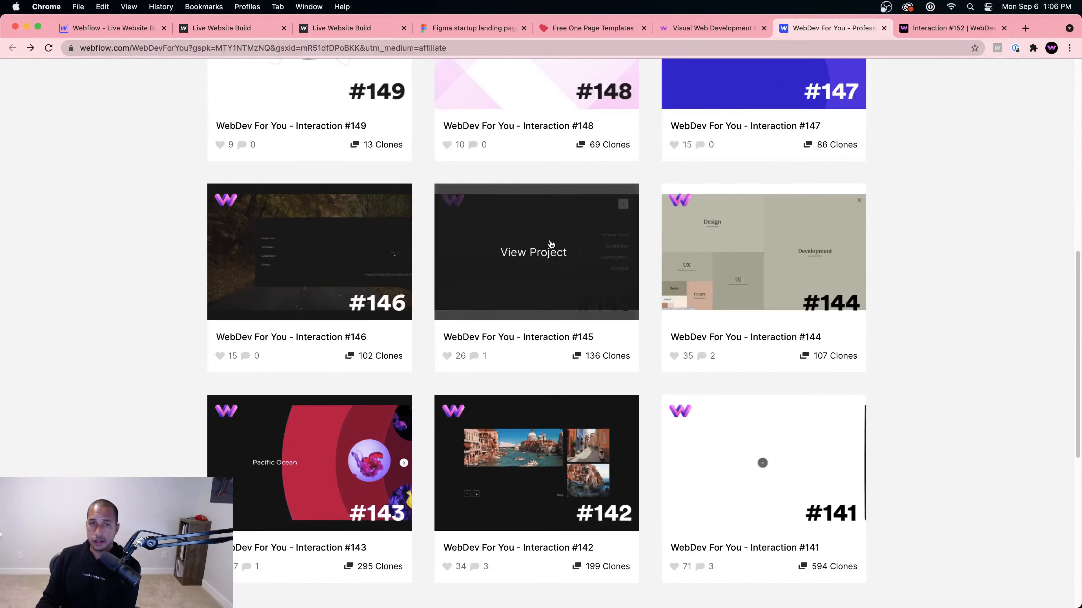
scroll(549, 259, up, 5)
scroll(553, 273, down, 7)
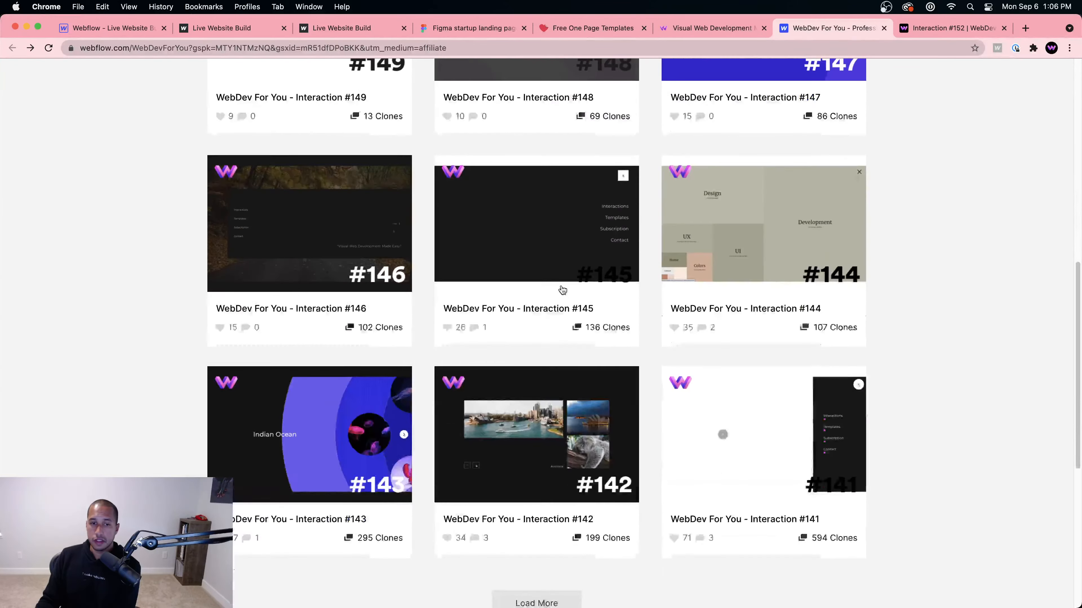
scroll(560, 289, up, 10)
scroll(470, 403, up, 2)
scroll(501, 384, down, 10)
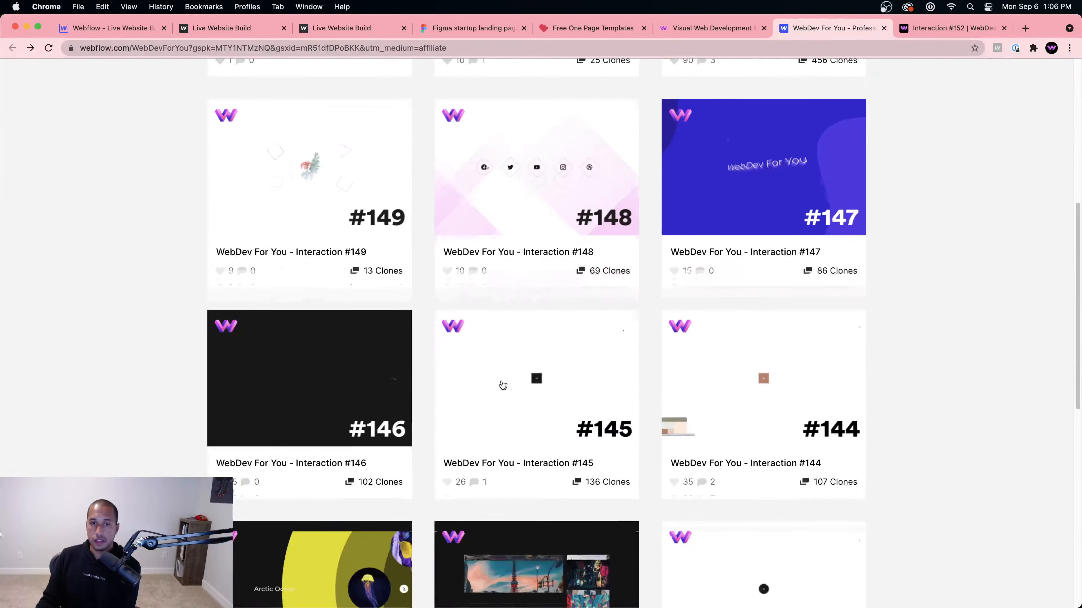
click(510, 162)
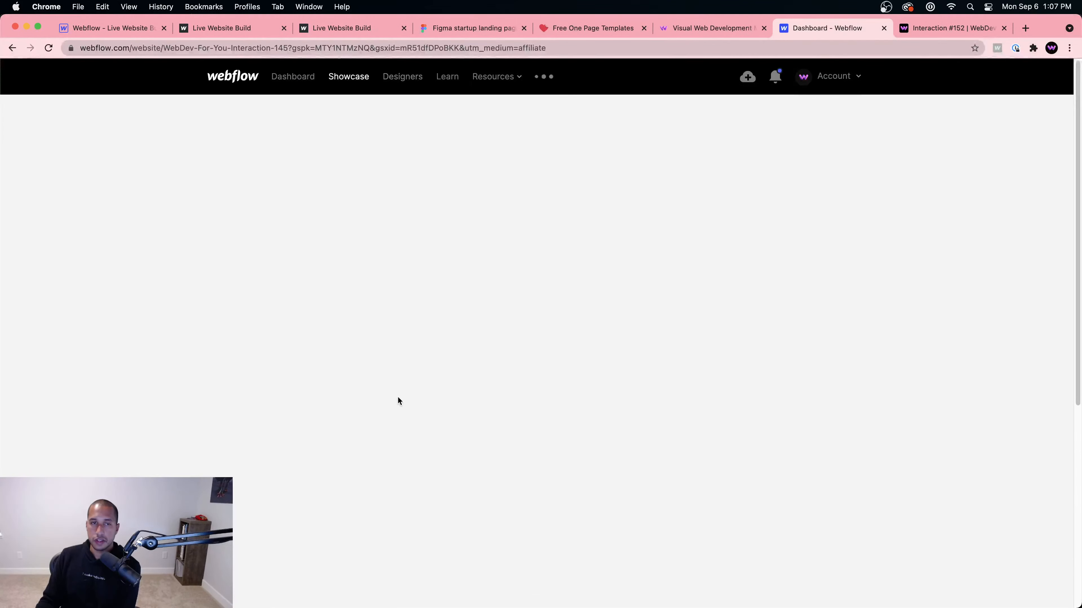
Step: Open the #145 live site, toggle its full-screen grid menu, and return to the project page
click(480, 407)
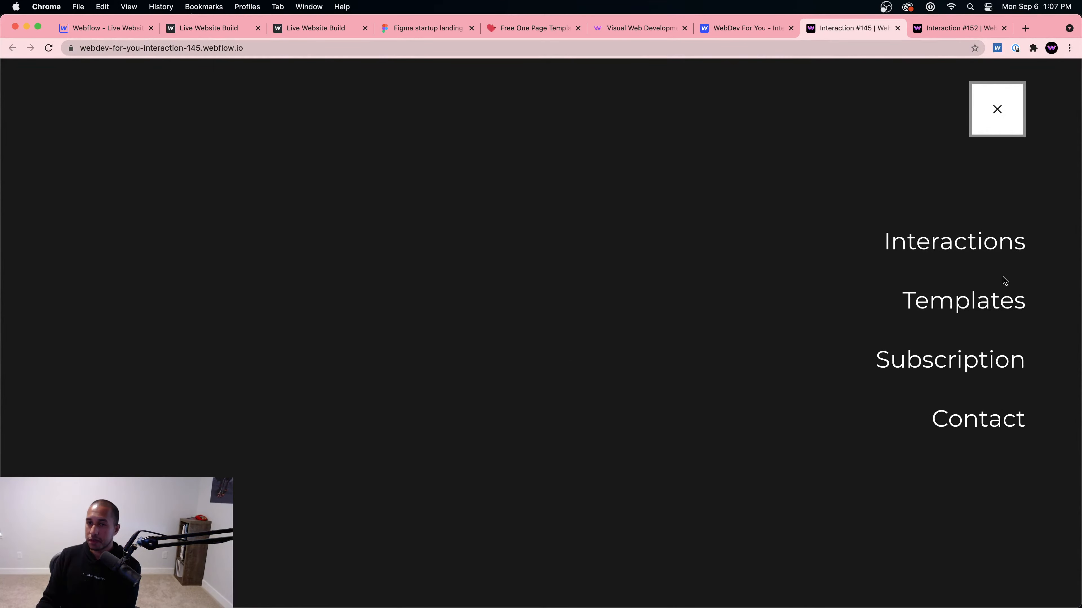
click(979, 109)
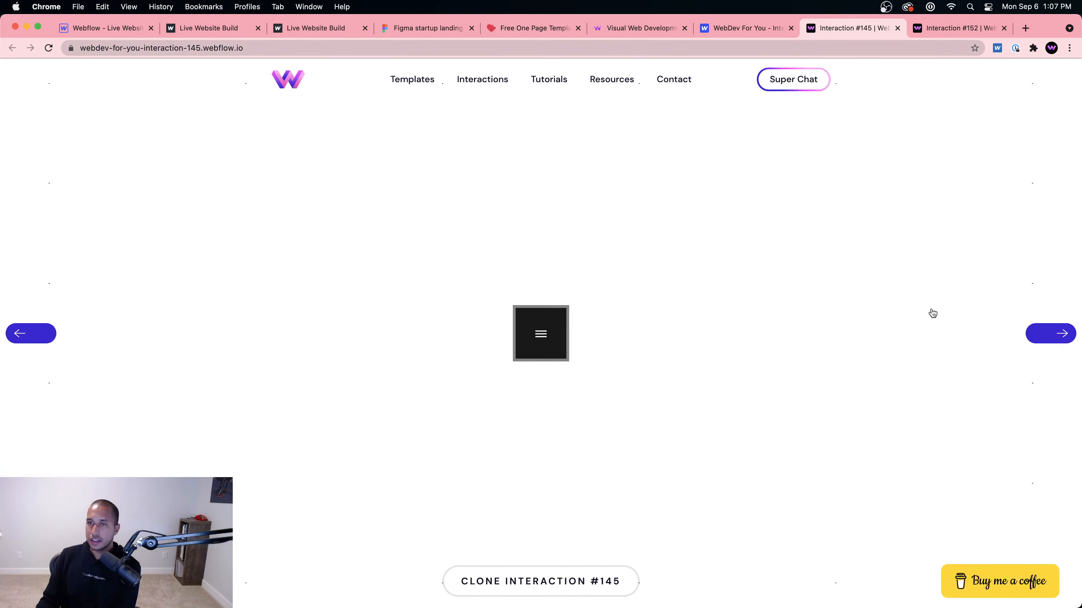
click(520, 332)
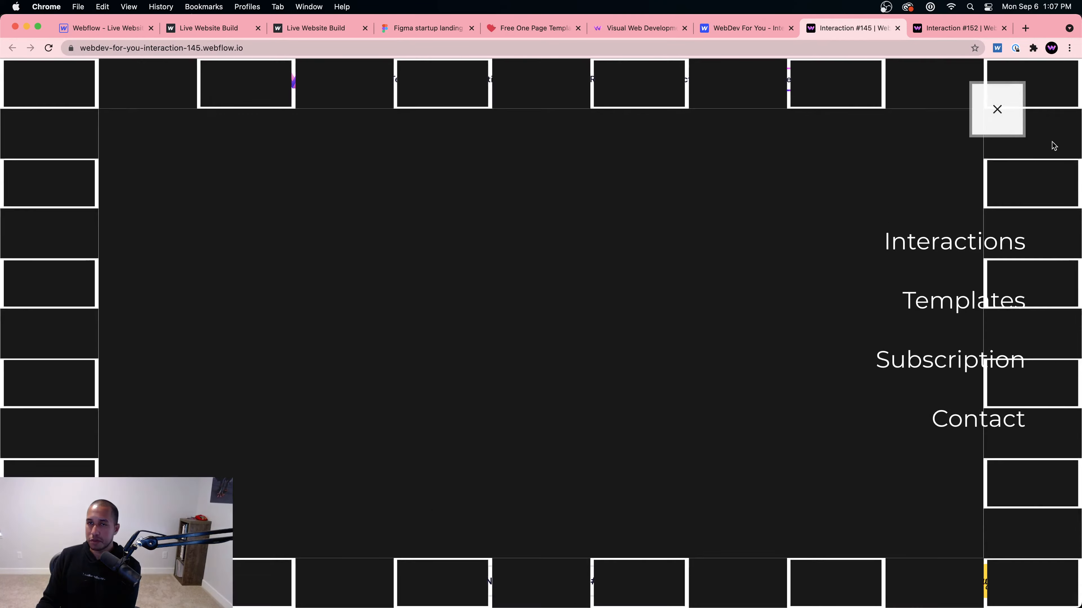
click(1007, 111)
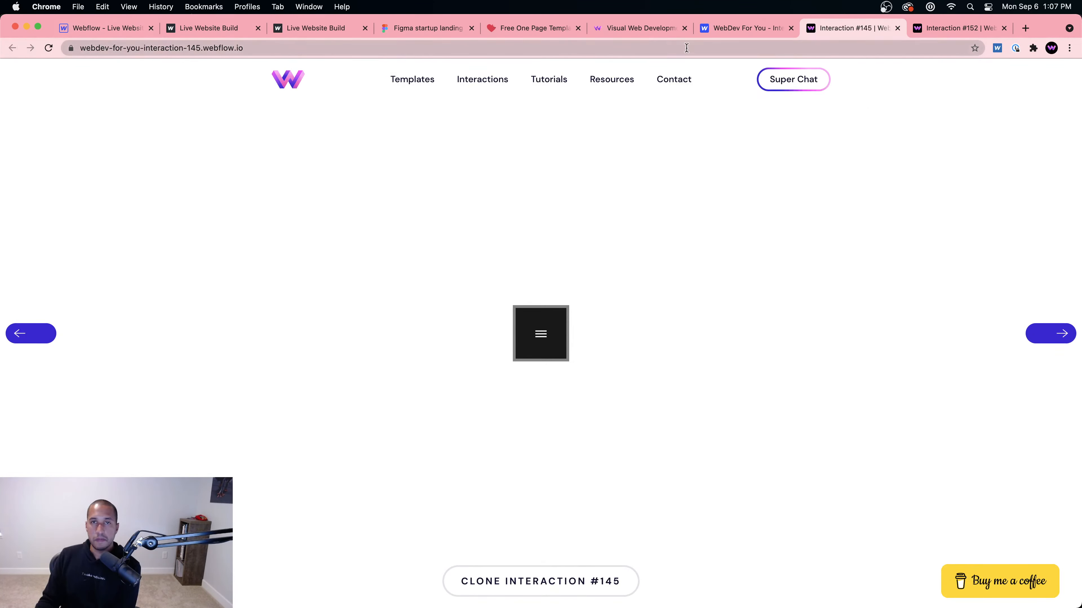
click(747, 27)
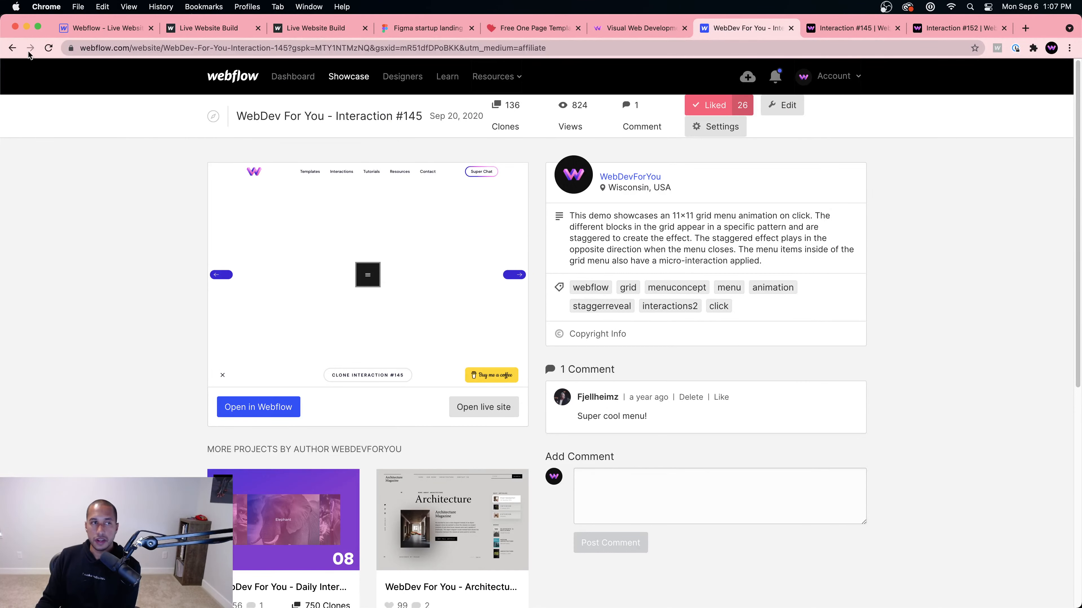
Step: From the profile's project list, open Interaction #141 and launch its live site
click(14, 49)
scroll(643, 349, down, 15)
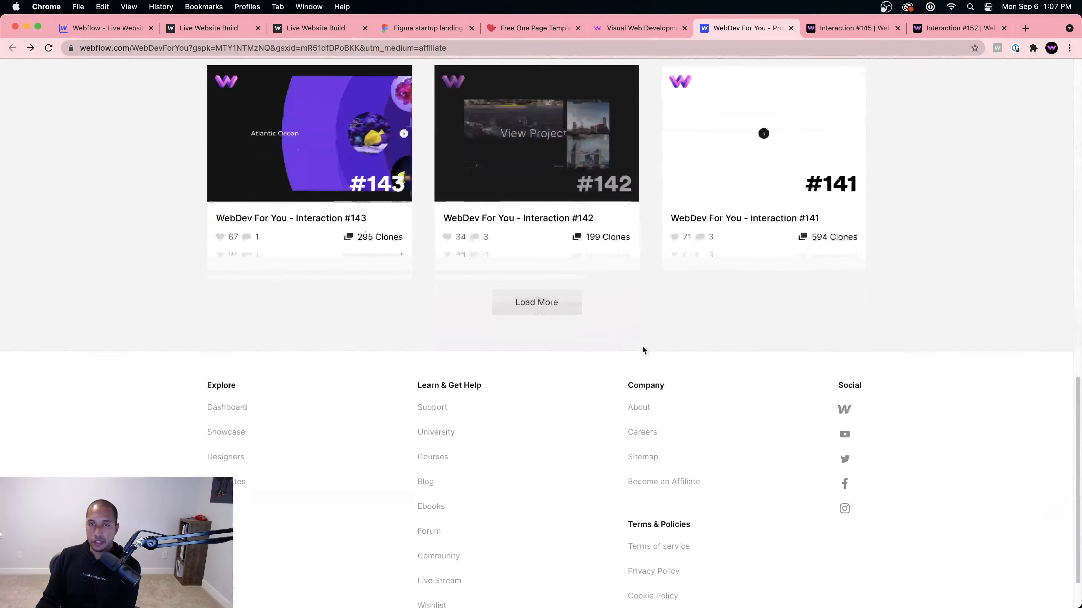
click(751, 152)
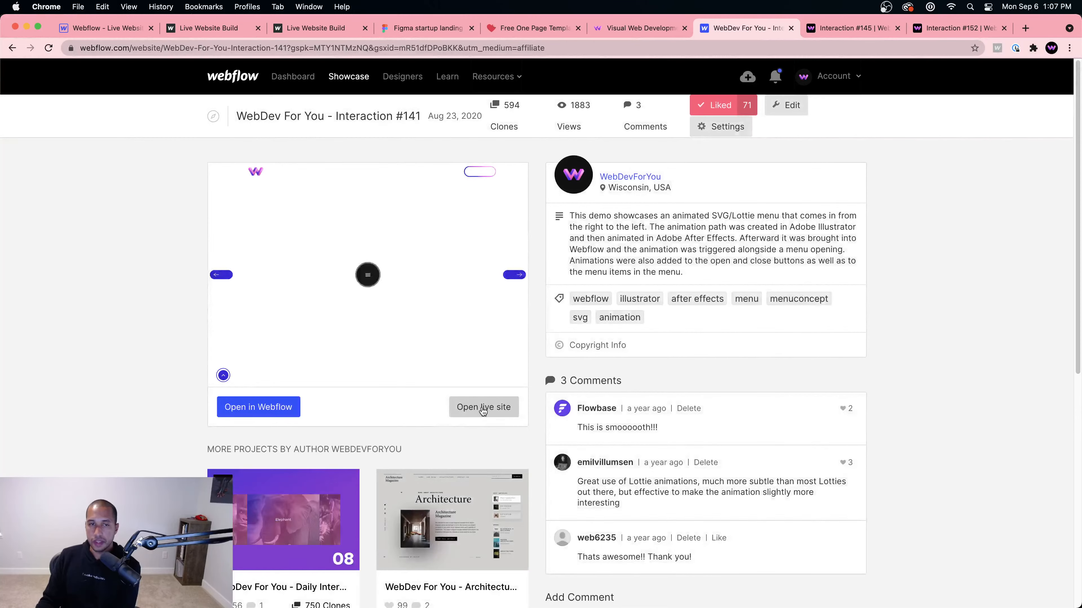
click(482, 407)
Step: Open and close the dark slide-in menu three times, then return to the Webflow Designer
click(559, 339)
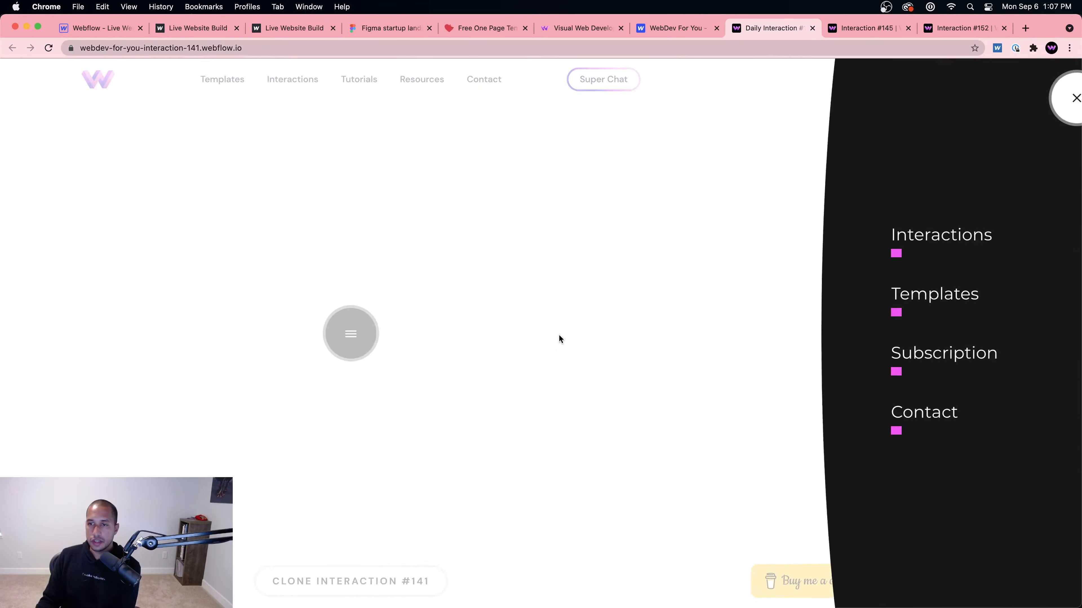
click(1044, 104)
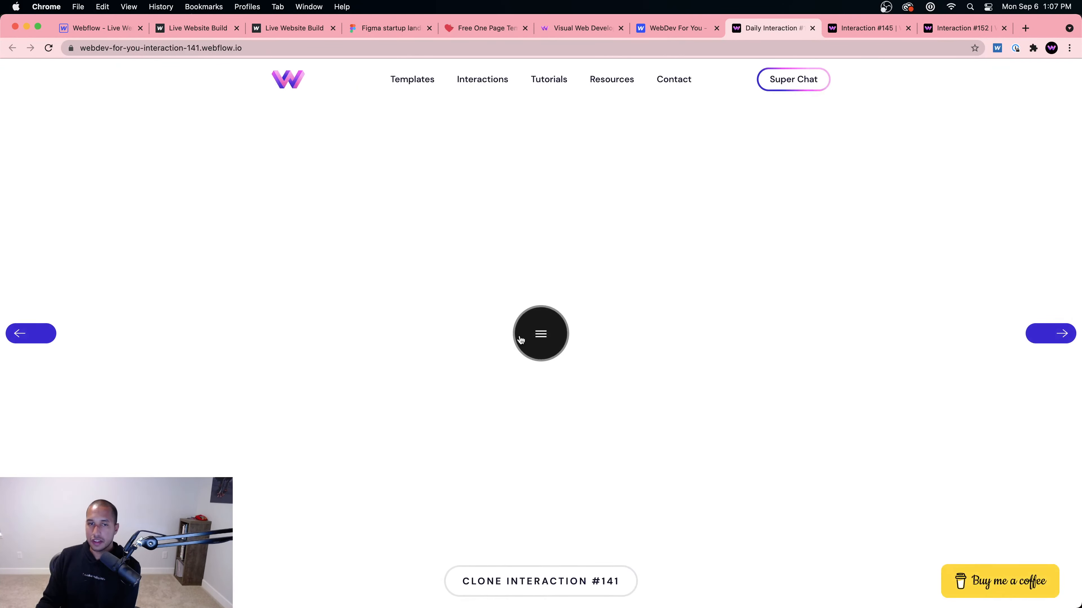
click(520, 340)
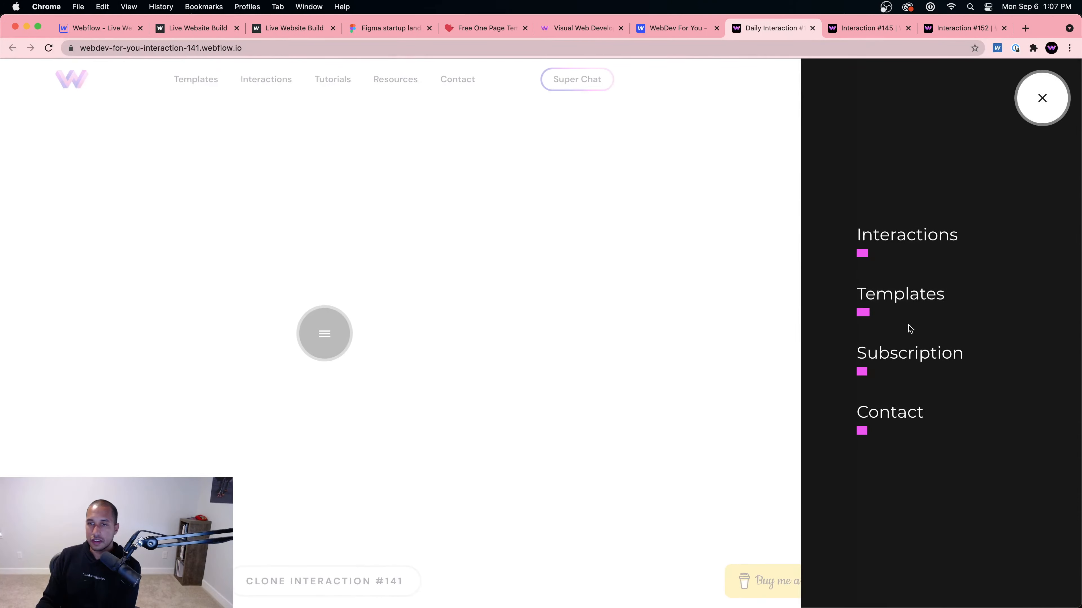
click(1045, 101)
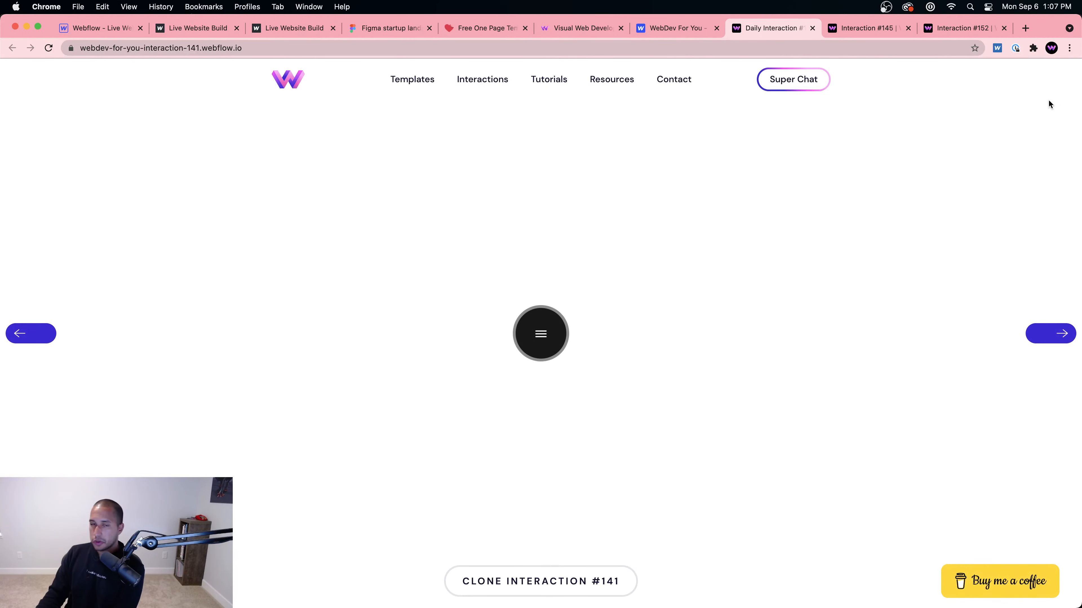
click(554, 331)
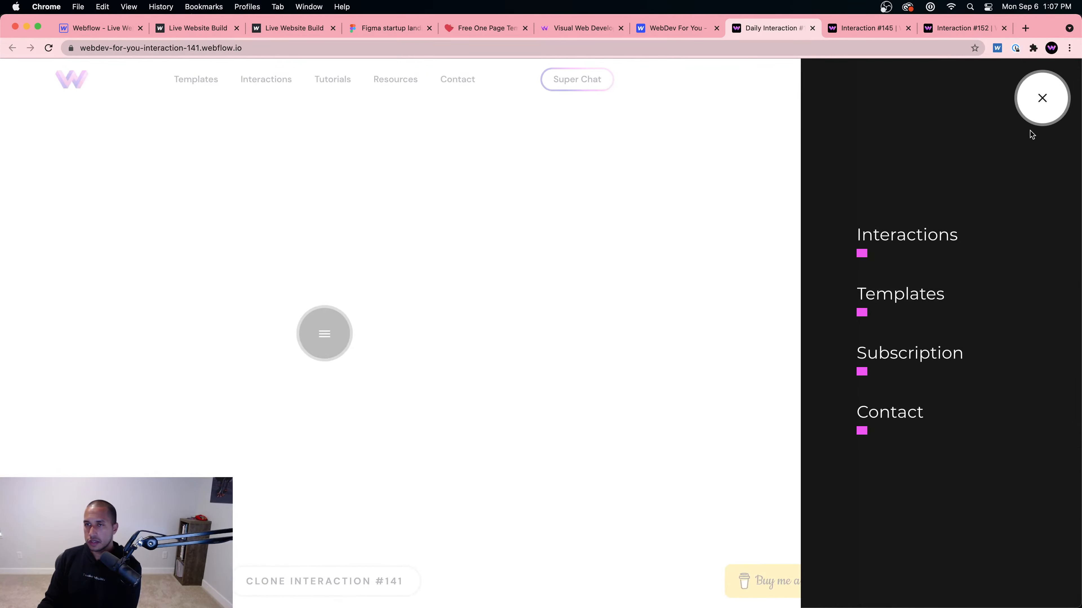
click(1035, 104)
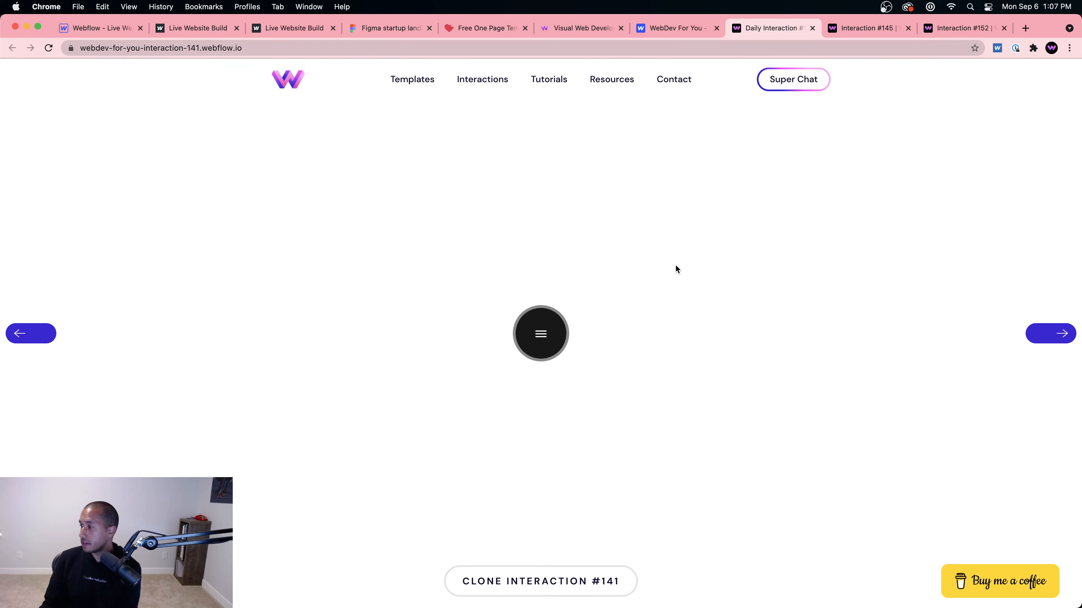
click(99, 29)
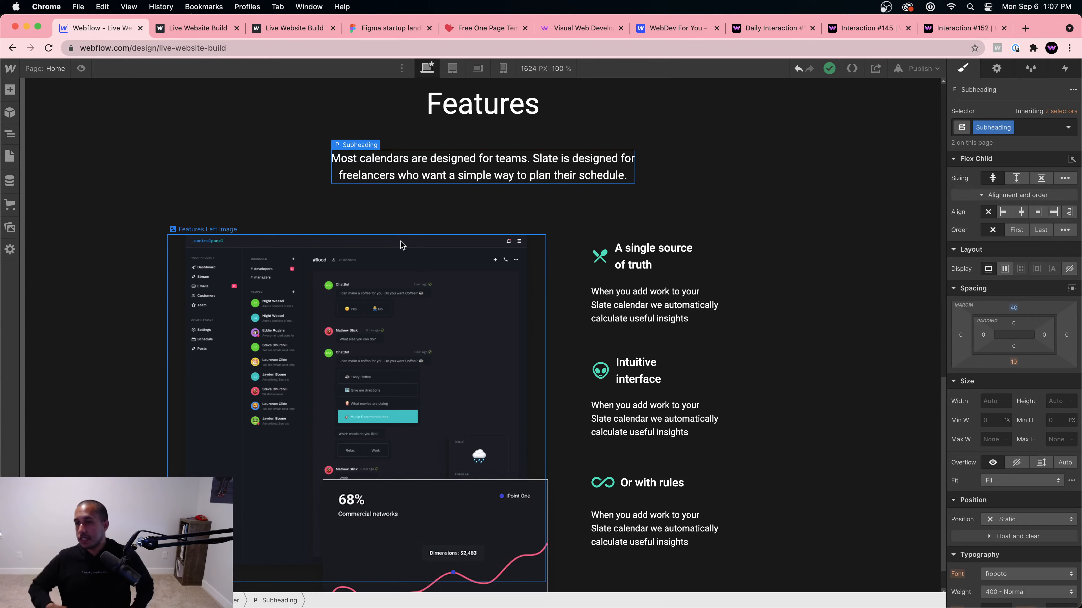